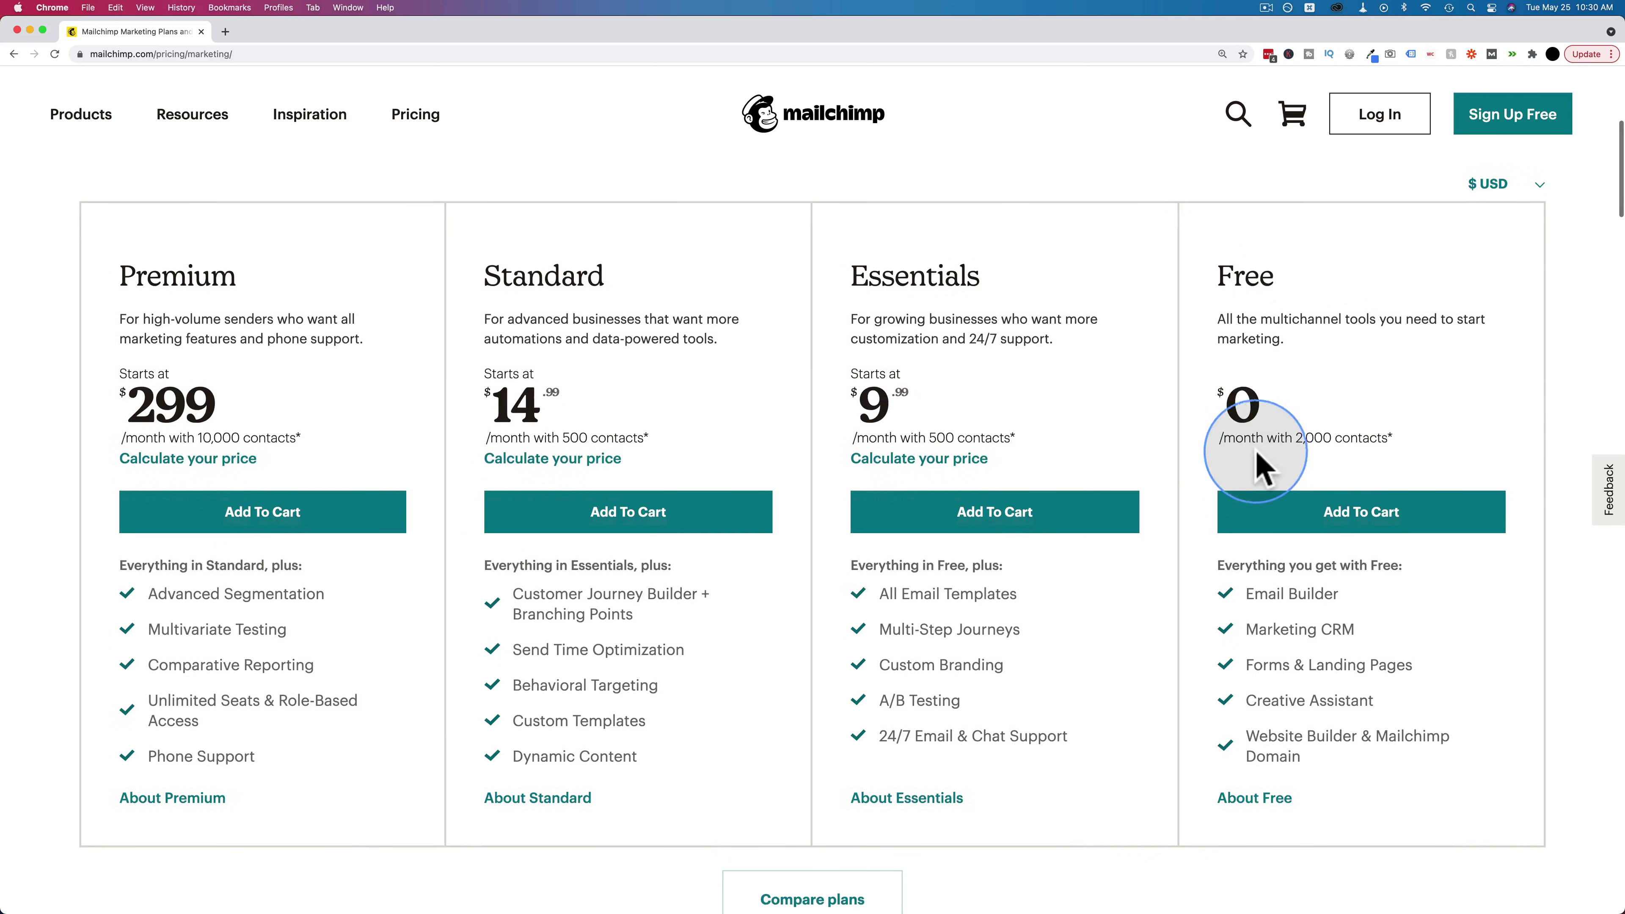
# Start a free Mailchimp sign-up and set the username to wplearninglab2.
pyautogui.moveTo(1219, 441); pyautogui.dragTo(1381, 447)
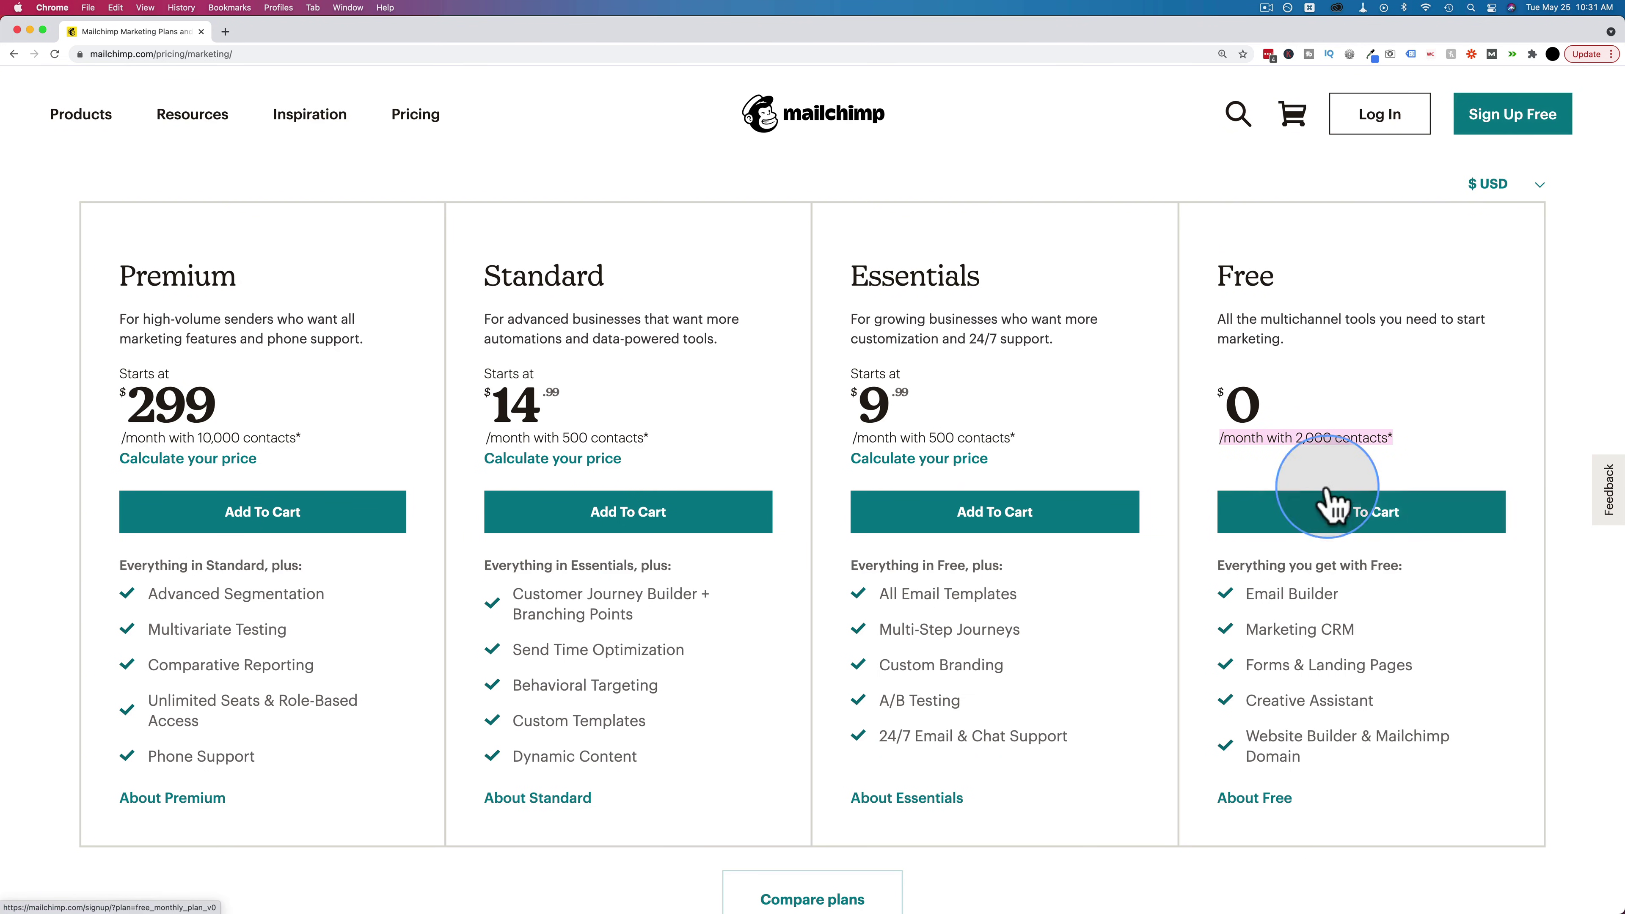
pyautogui.click(1501, 123)
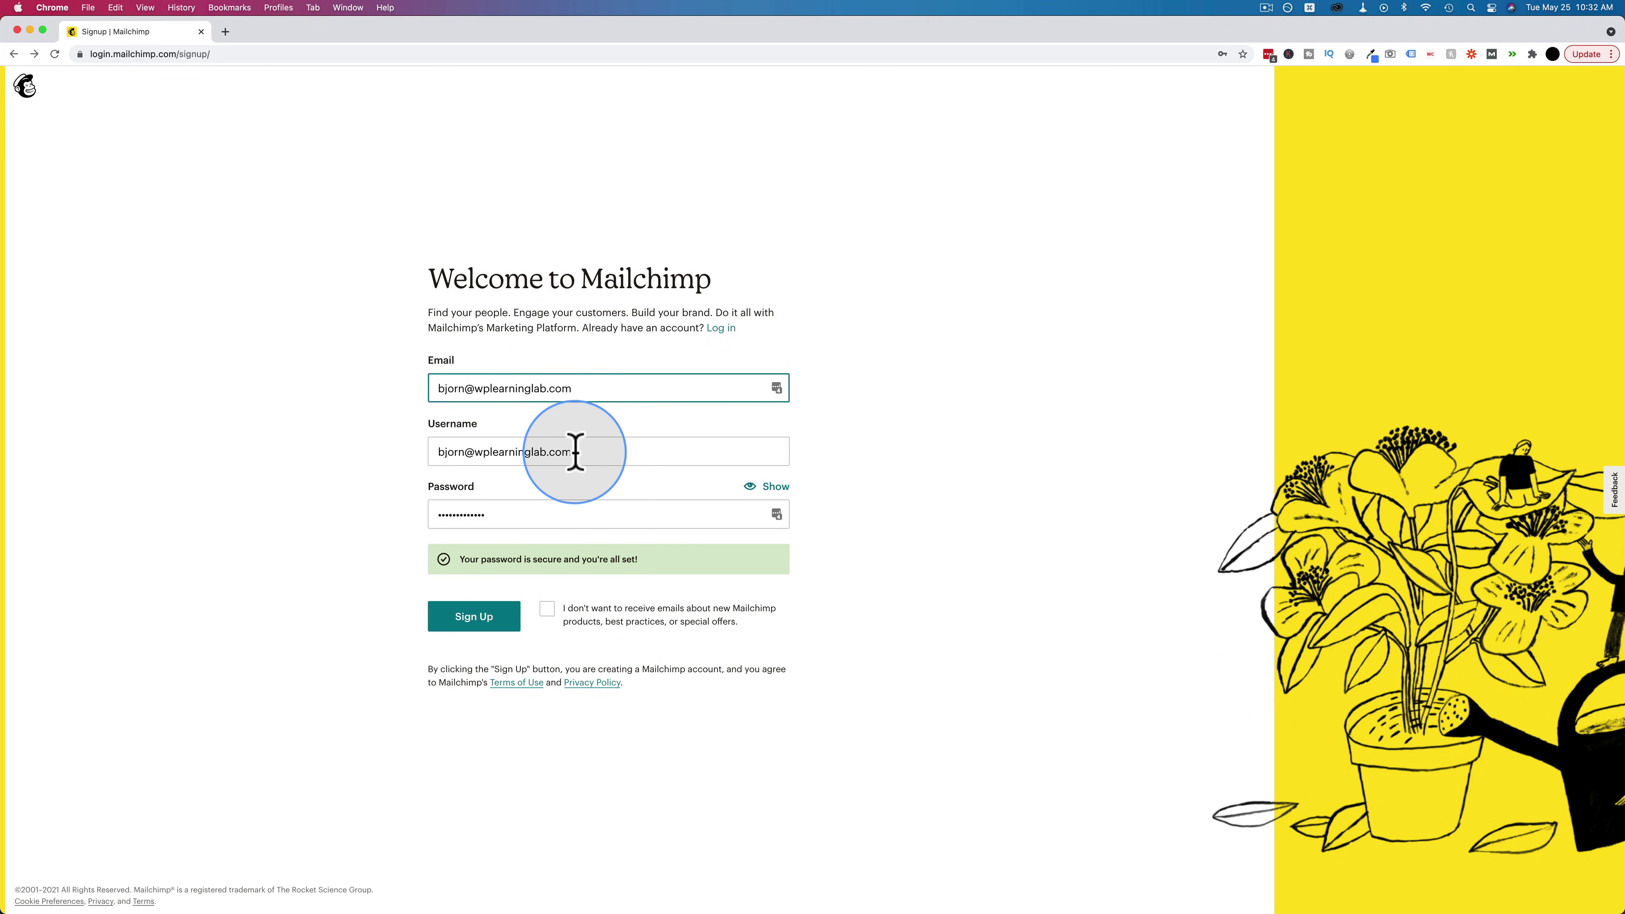
pyautogui.tripleClick(575, 452)
pyautogui.write('wplearninglab')
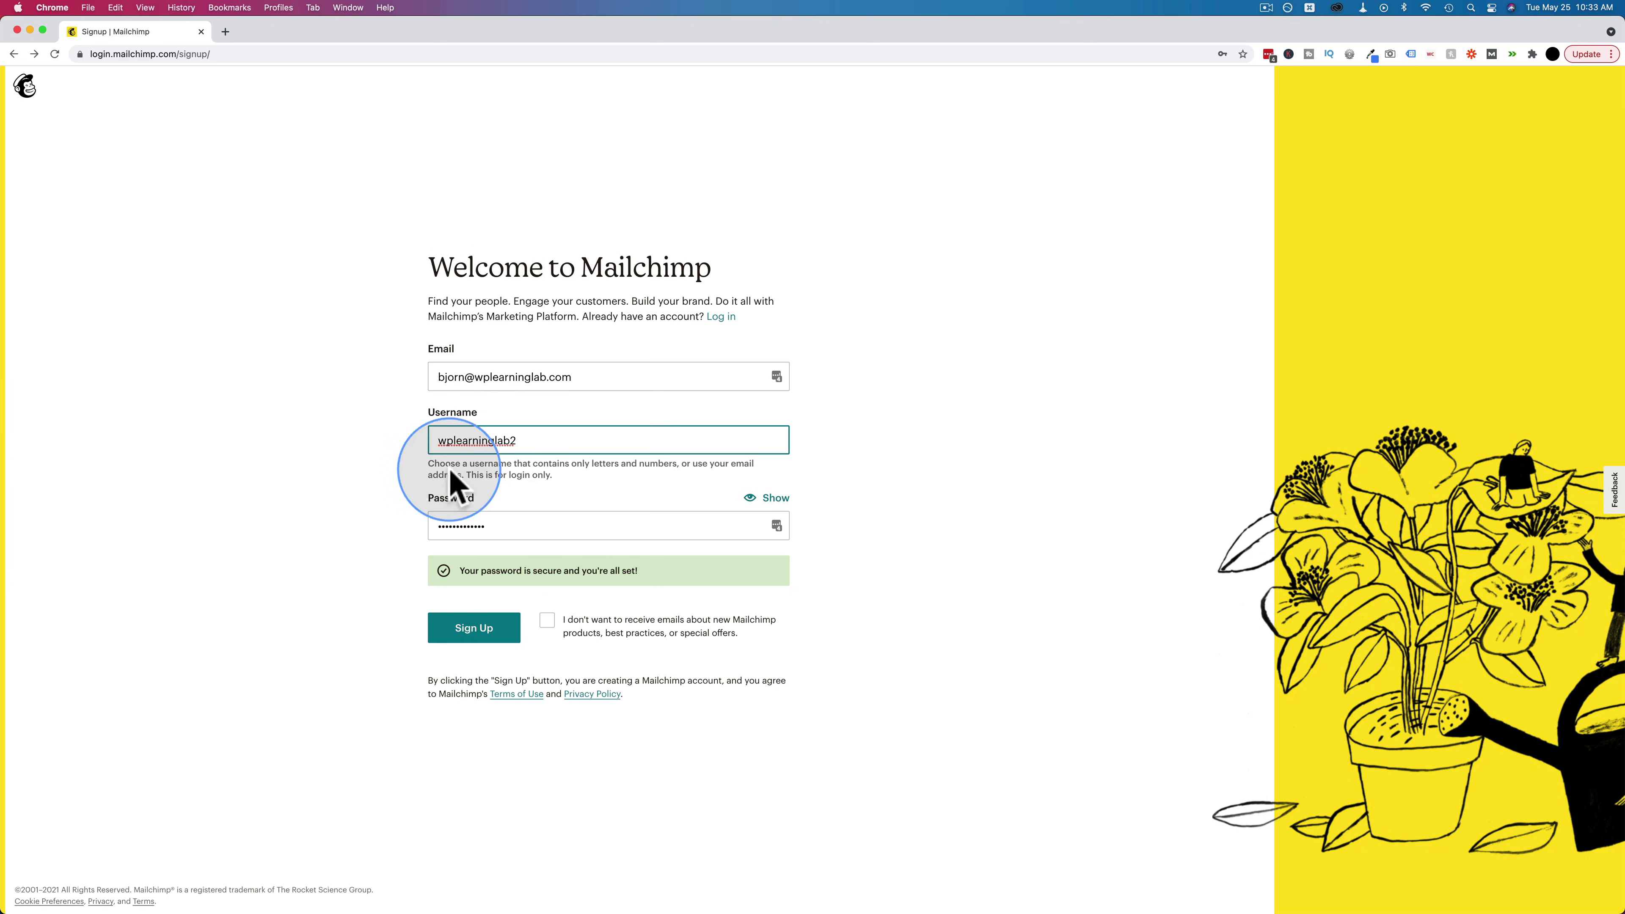
# Enter the account password and submit the sign-up with Mailchimp's promotional emails declined.
pyautogui.click(505, 528)
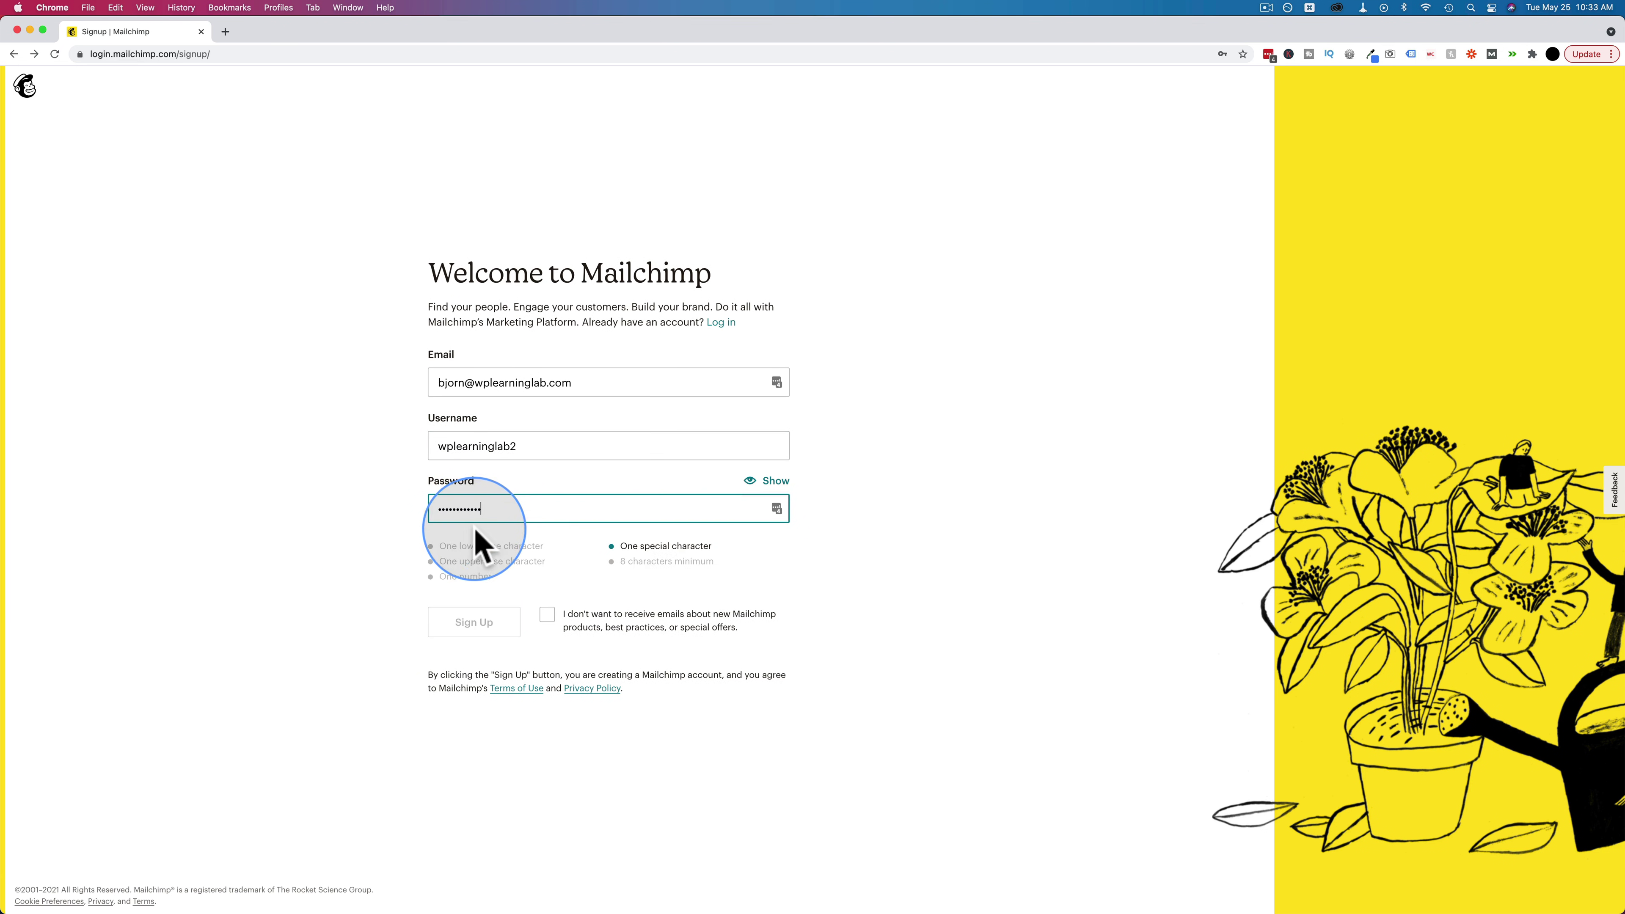
pyautogui.write('!')
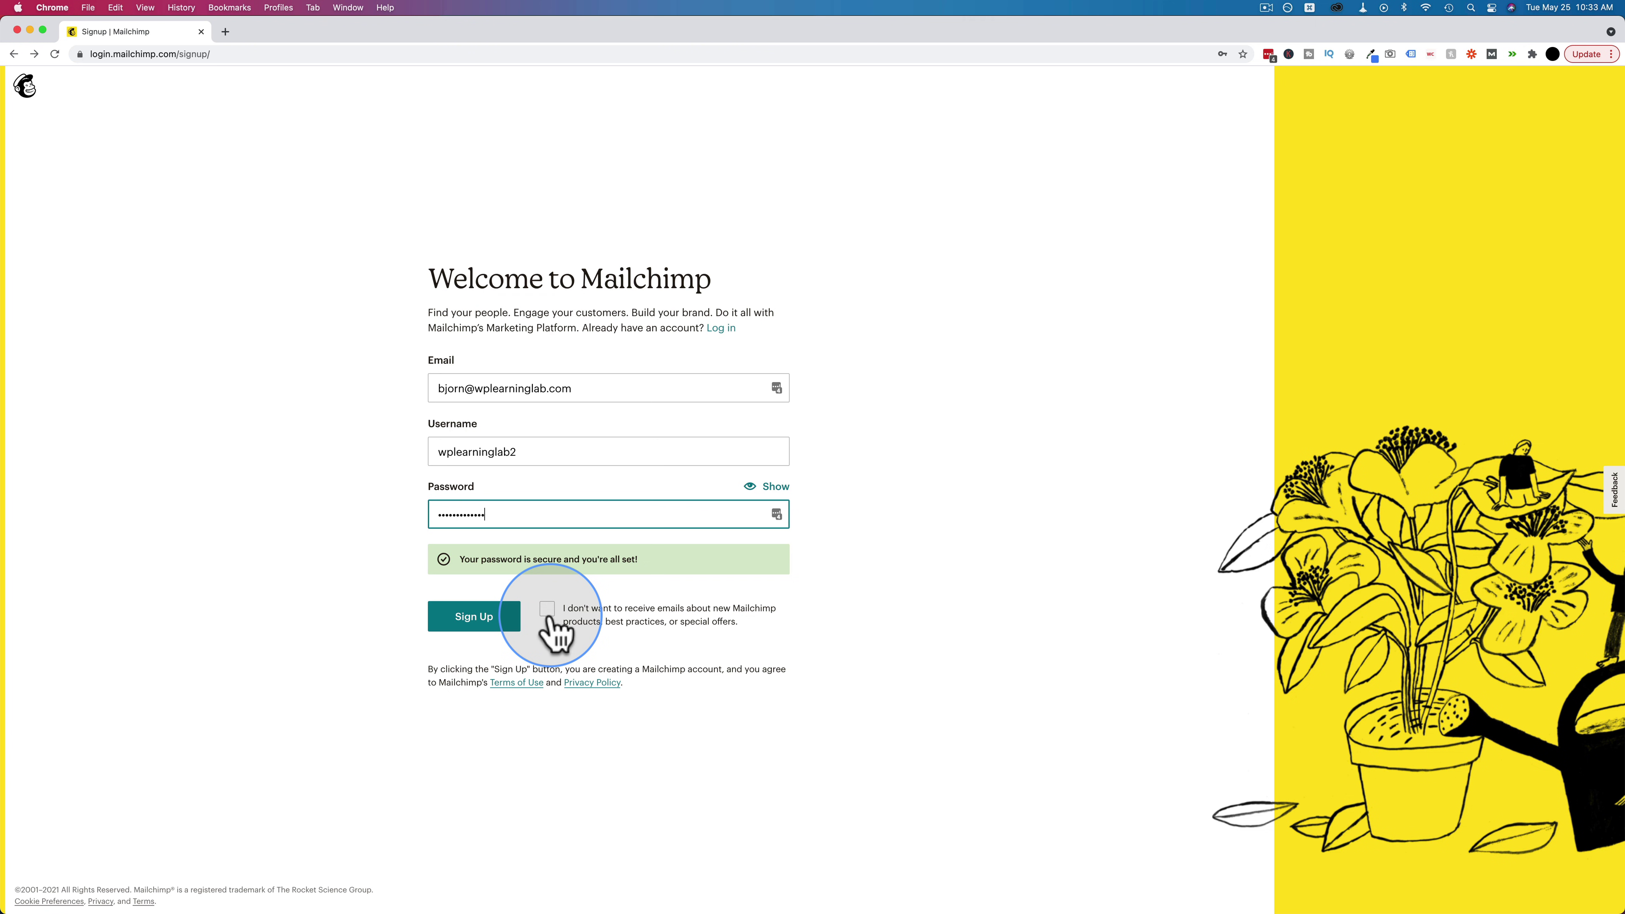
pyautogui.click(545, 616)
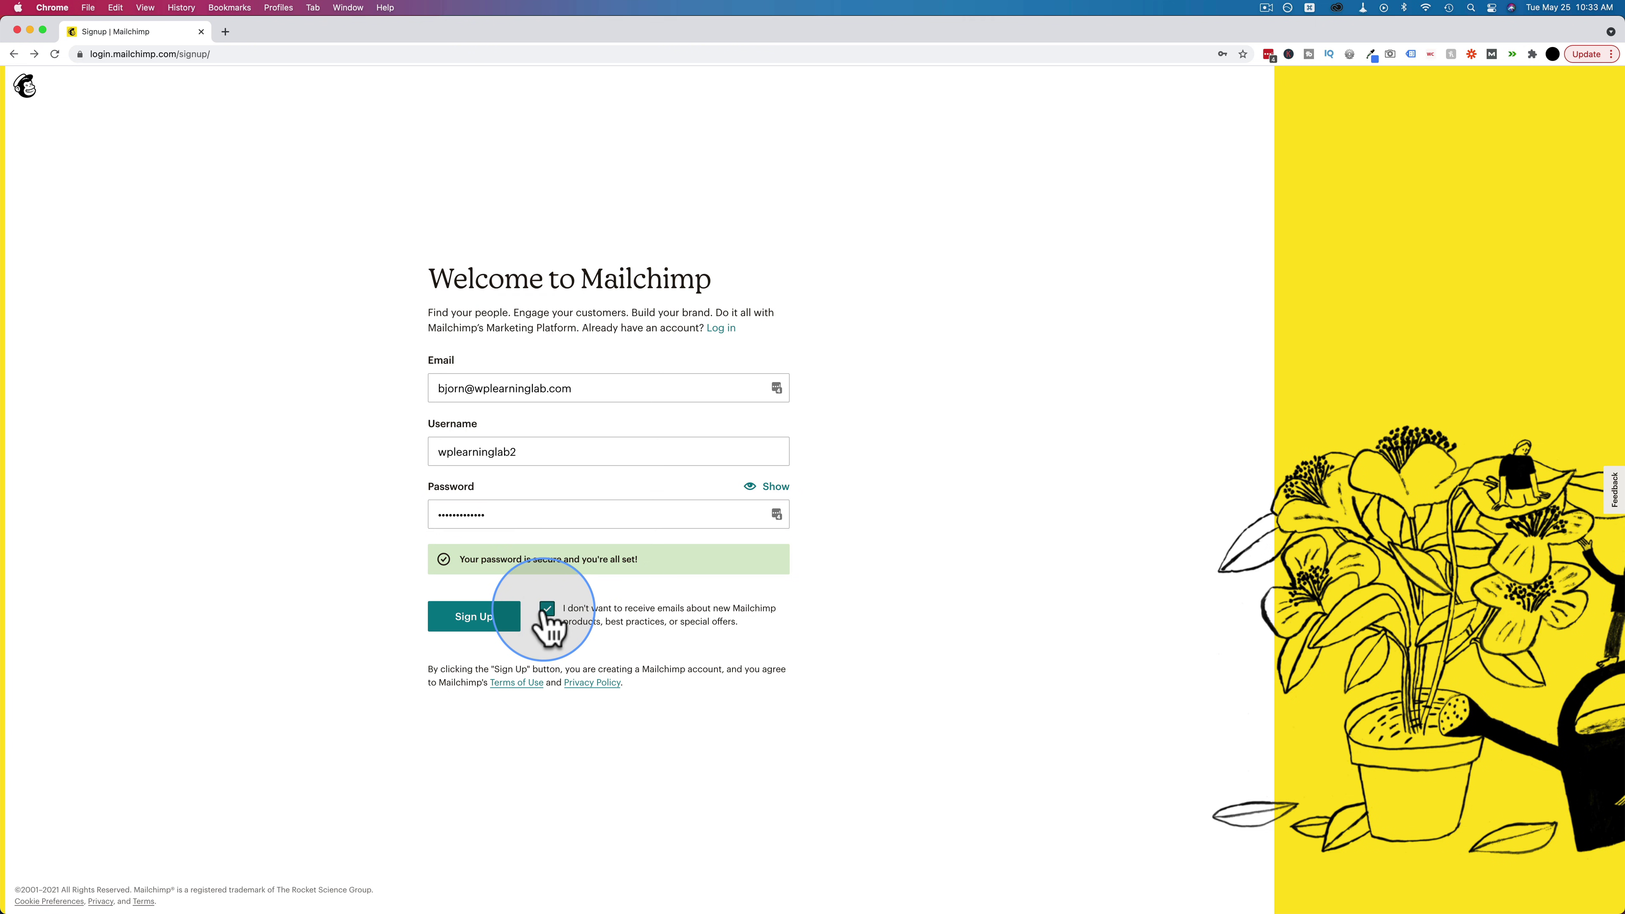
pyautogui.click(468, 620)
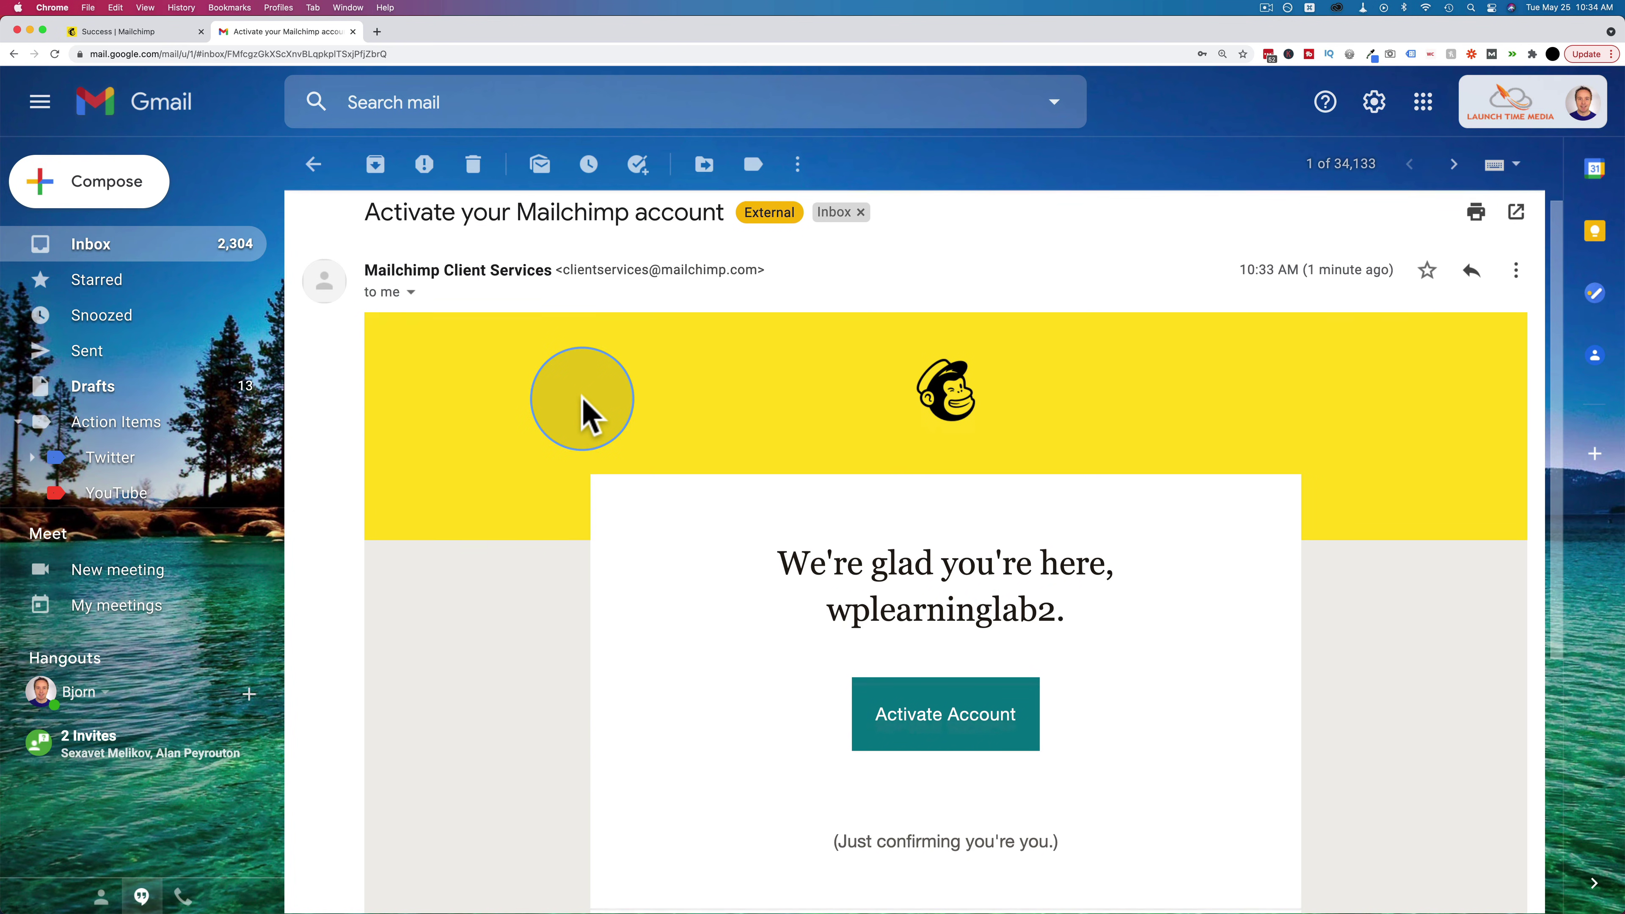
# Activate the account from the Mailchimp activation email in Gmail and pass the human confirmation.
pyautogui.scroll(-5, 583, 409)
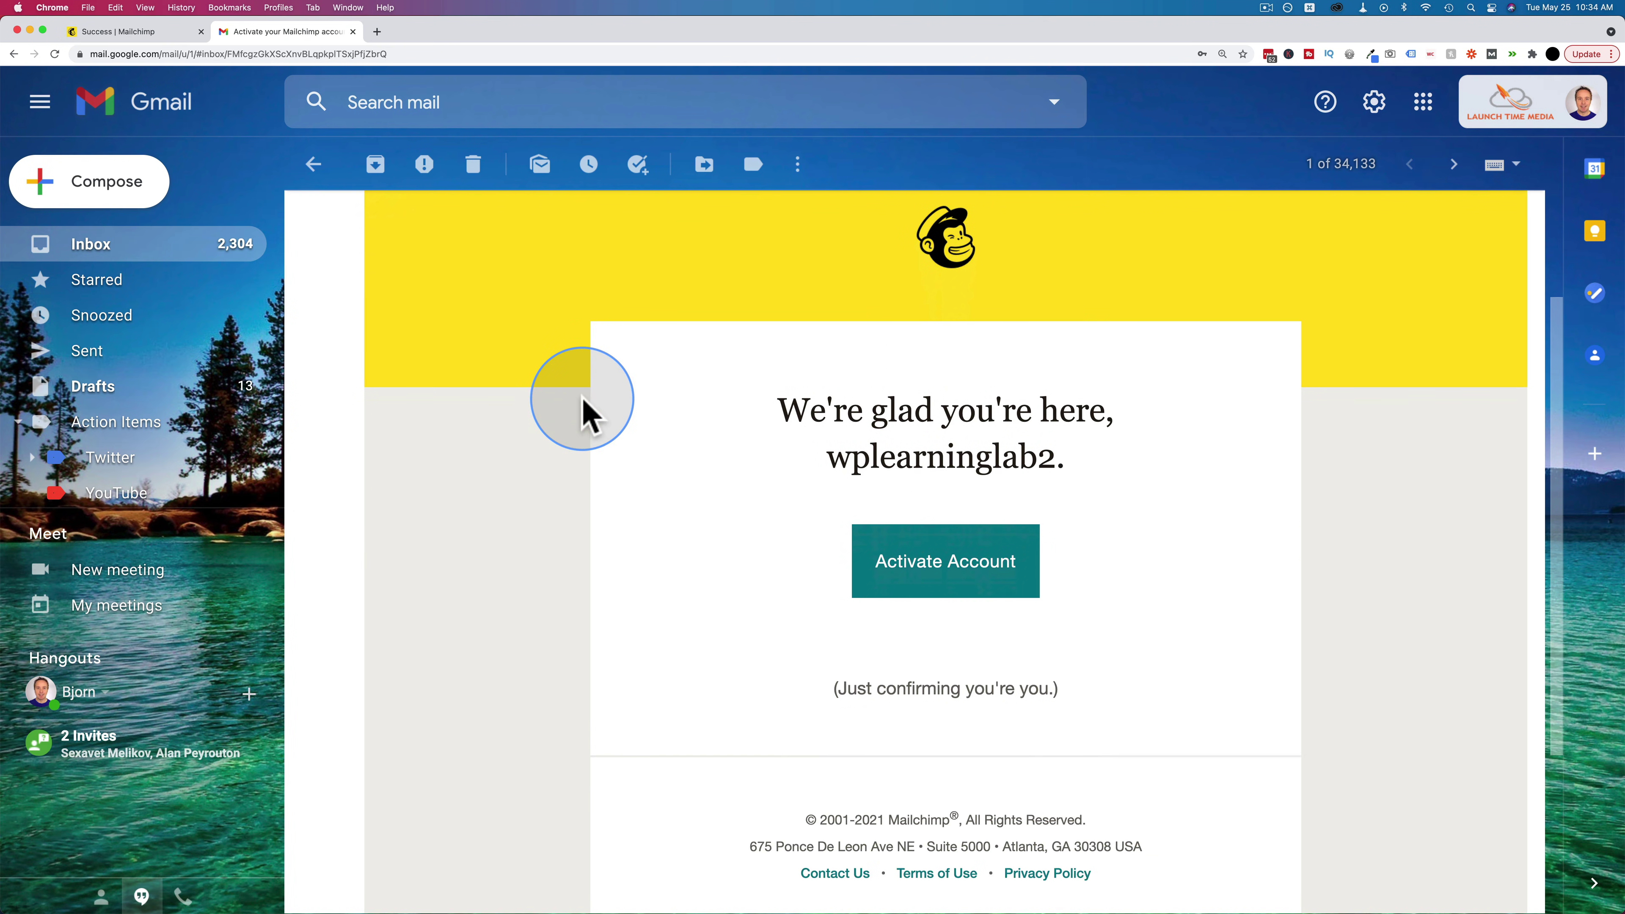
pyautogui.click(918, 519)
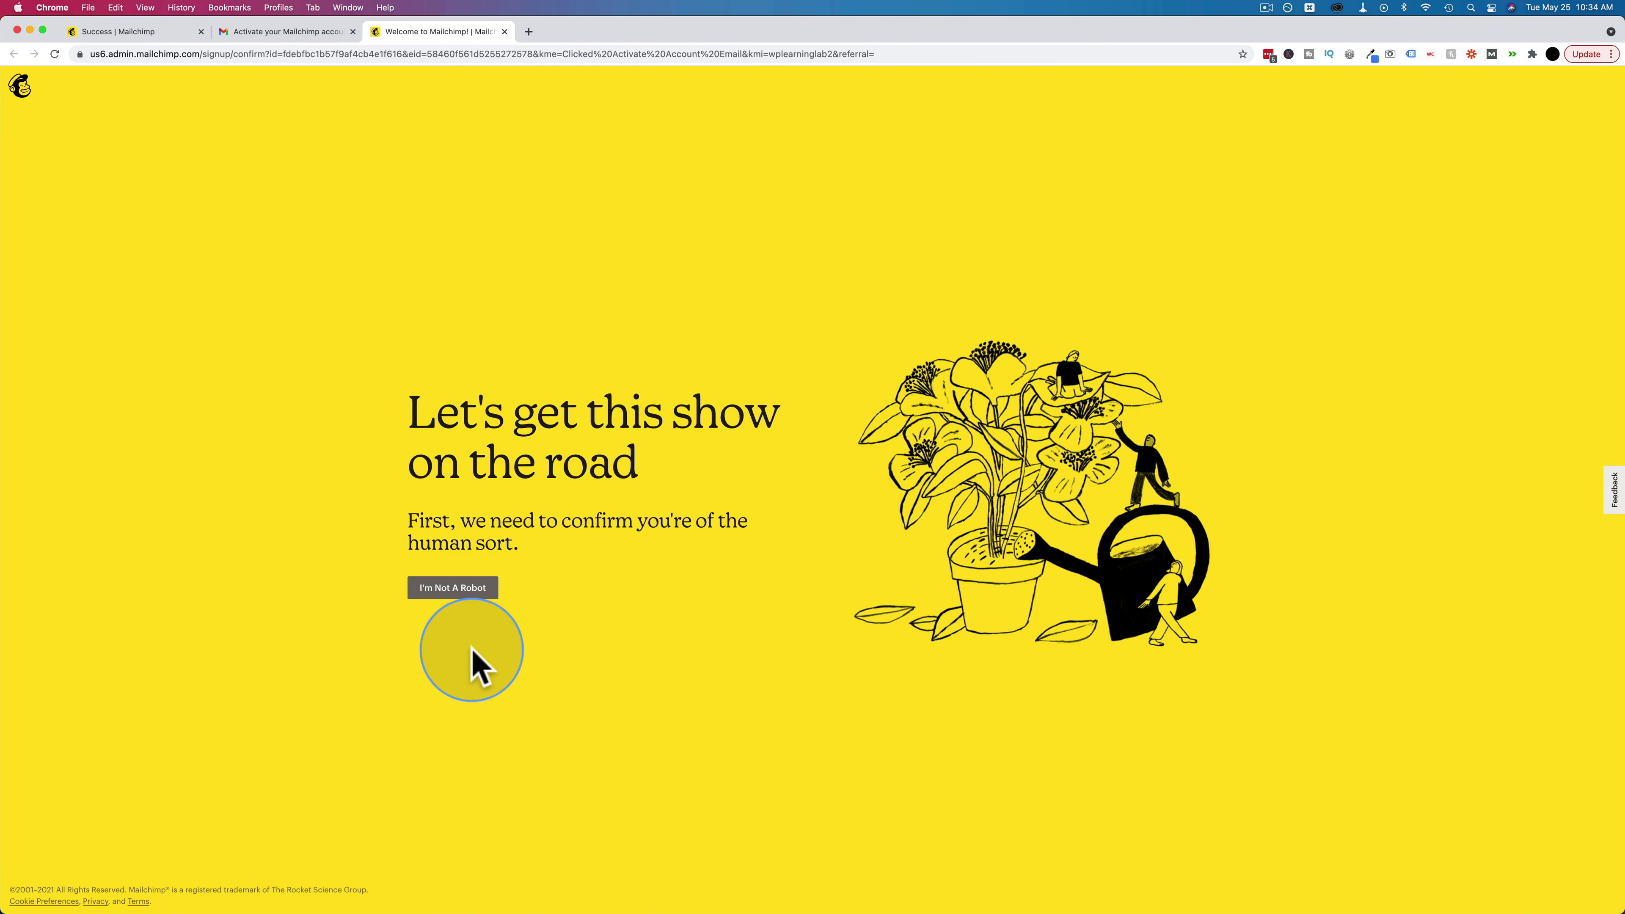
pyautogui.click(451, 589)
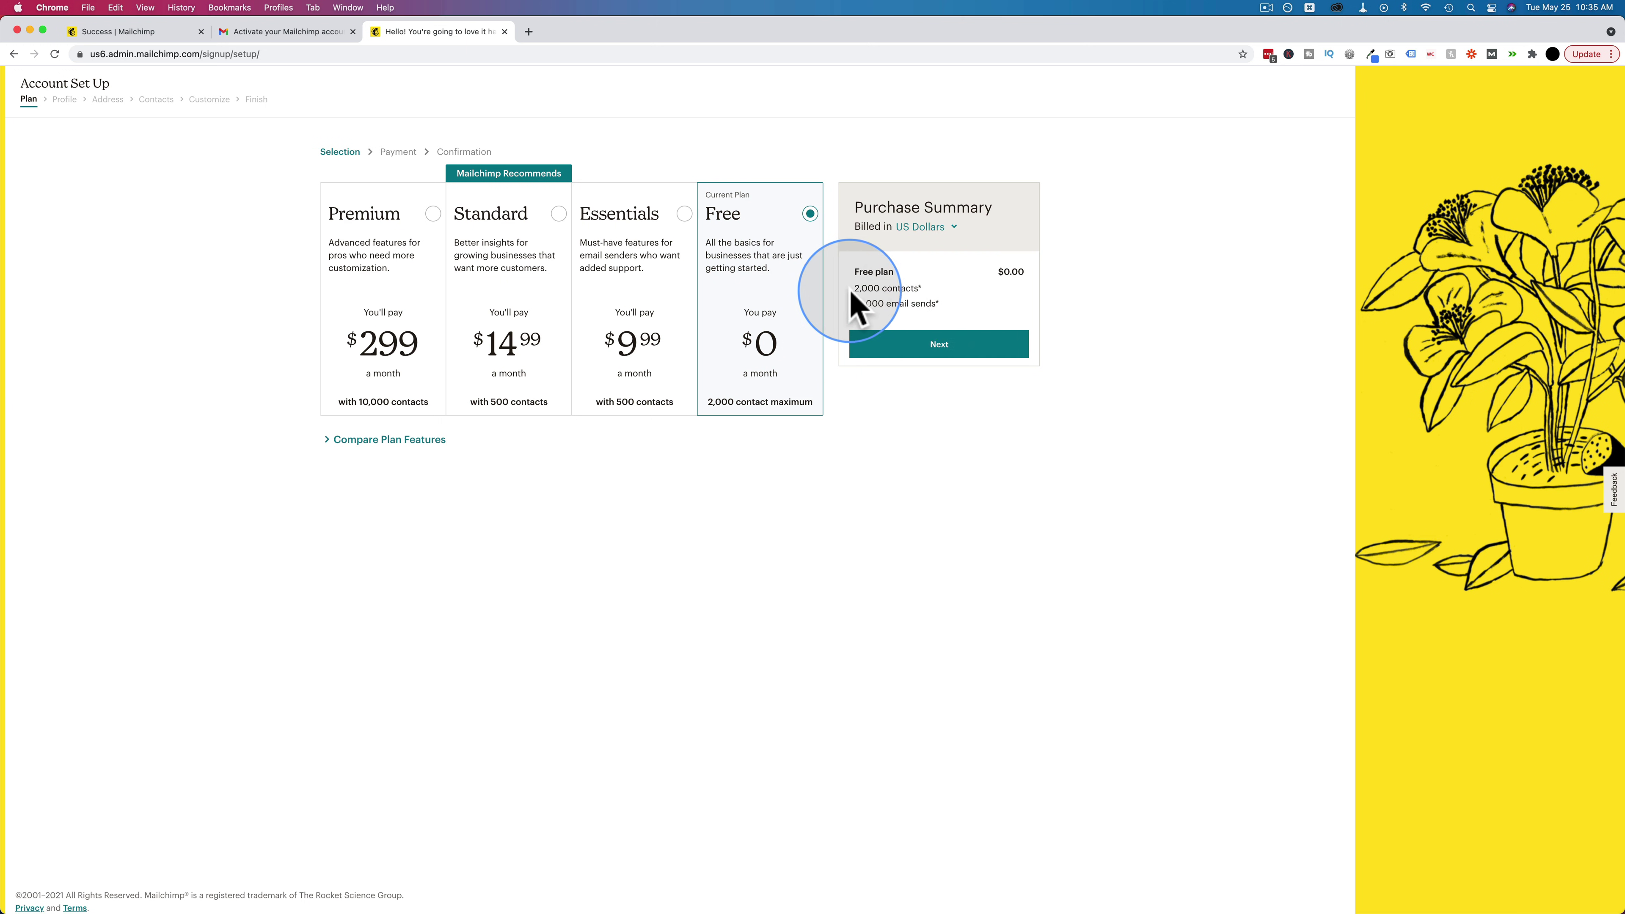
# Continue with the Free plan and submit the profile with the owner's name and business name WPLearningLab.
pyautogui.moveTo(855, 289); pyautogui.dragTo(938, 299)
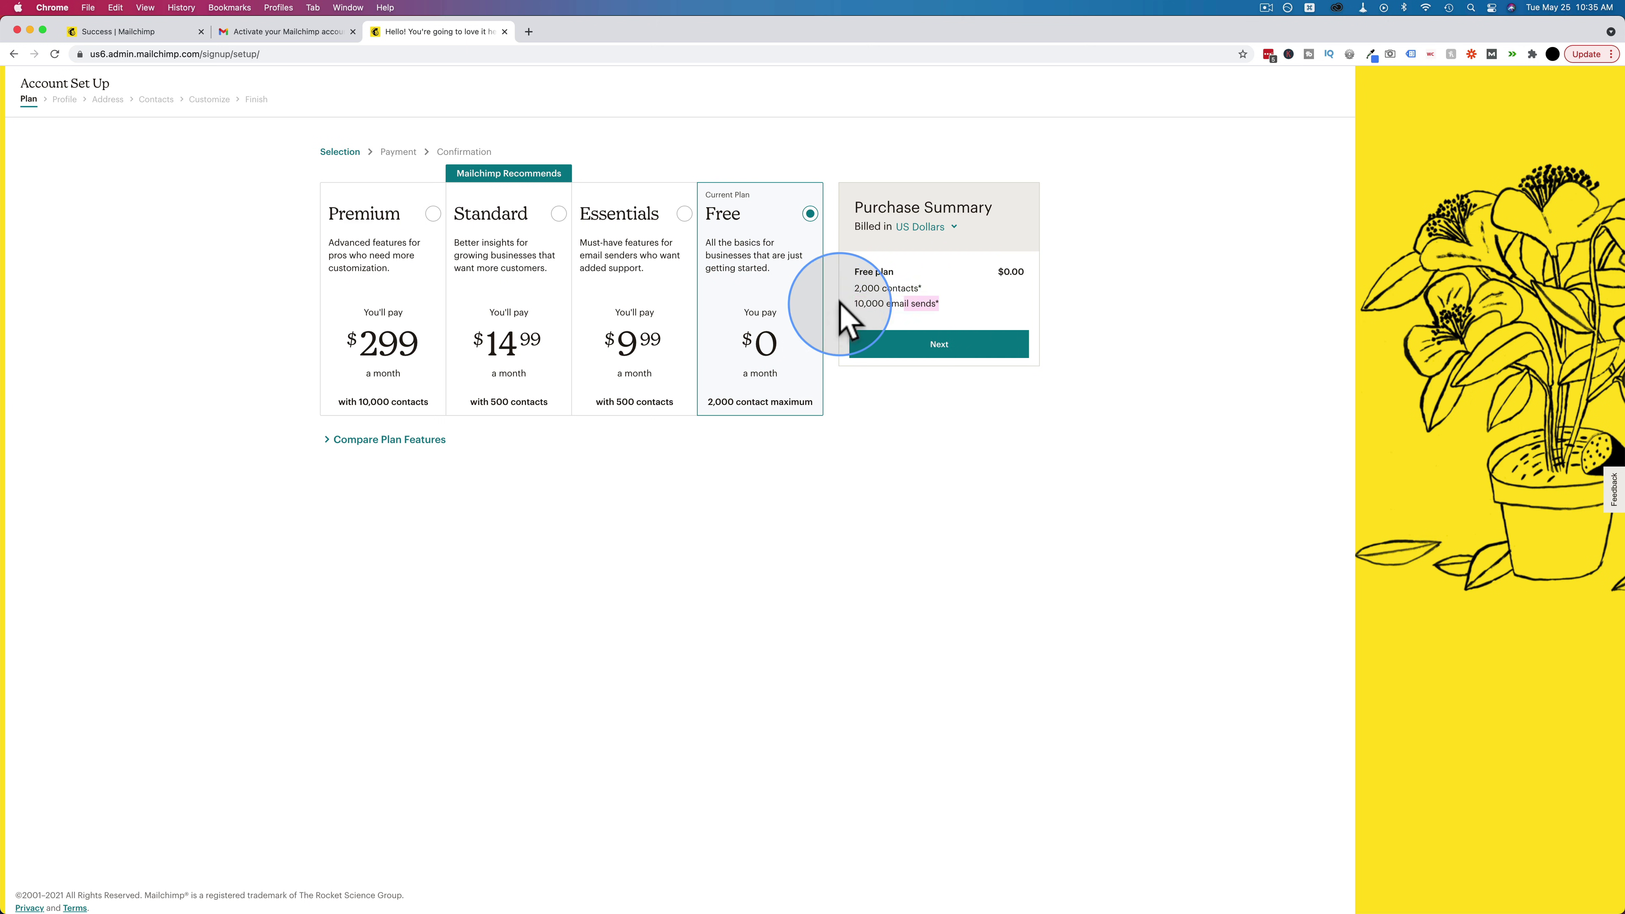
pyautogui.moveTo(834, 319); pyautogui.dragTo(938, 305)
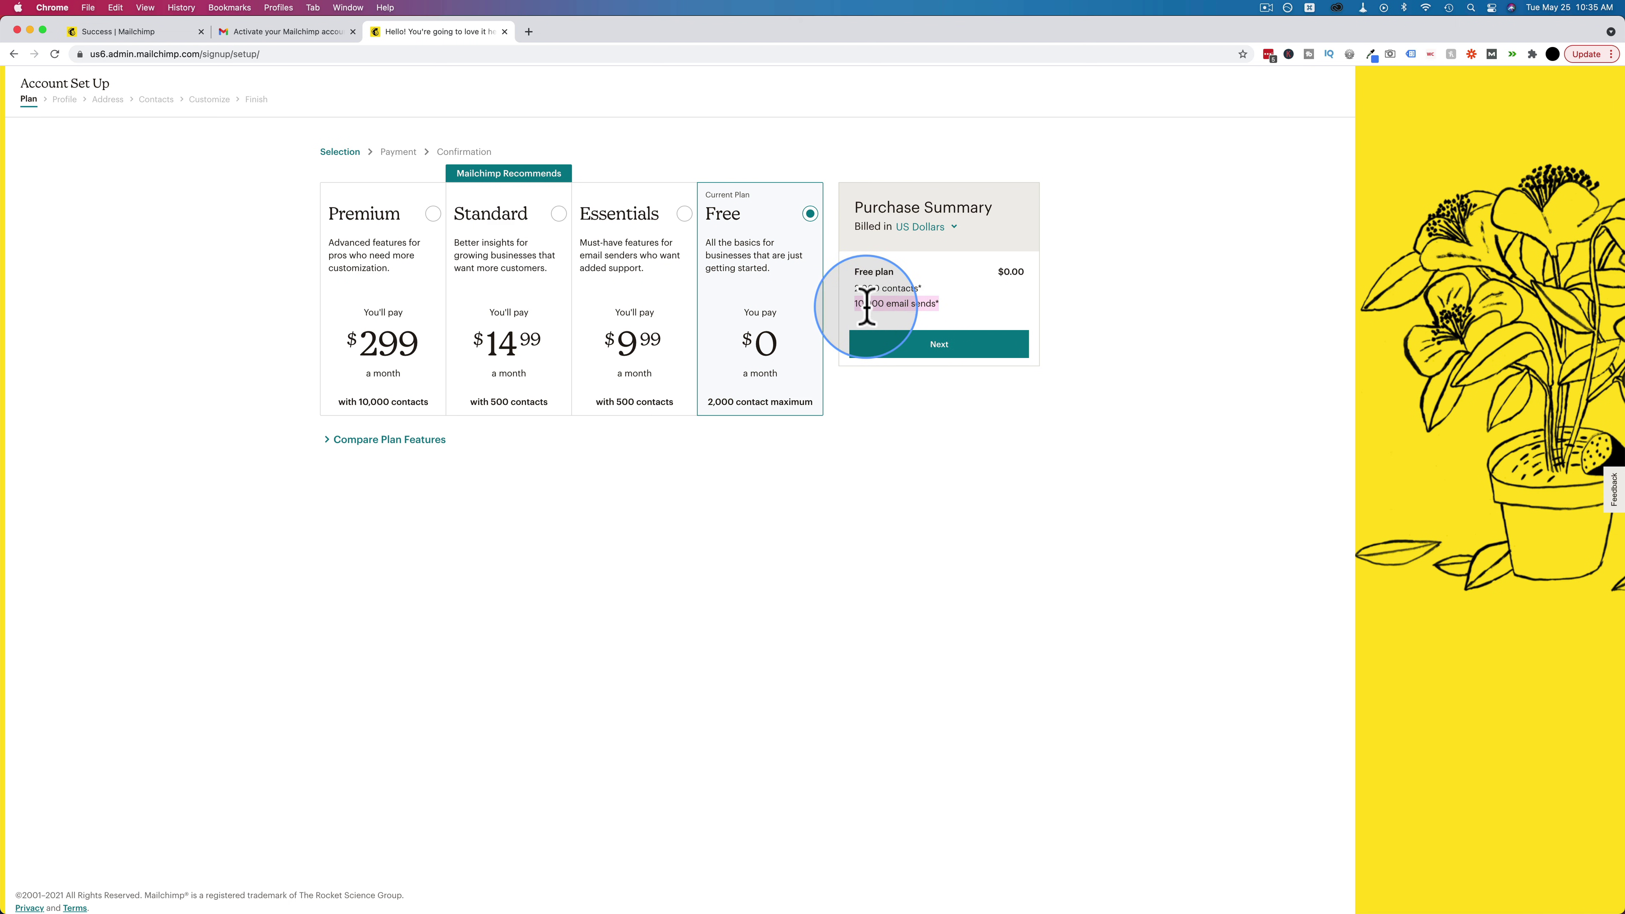
pyautogui.click(952, 320)
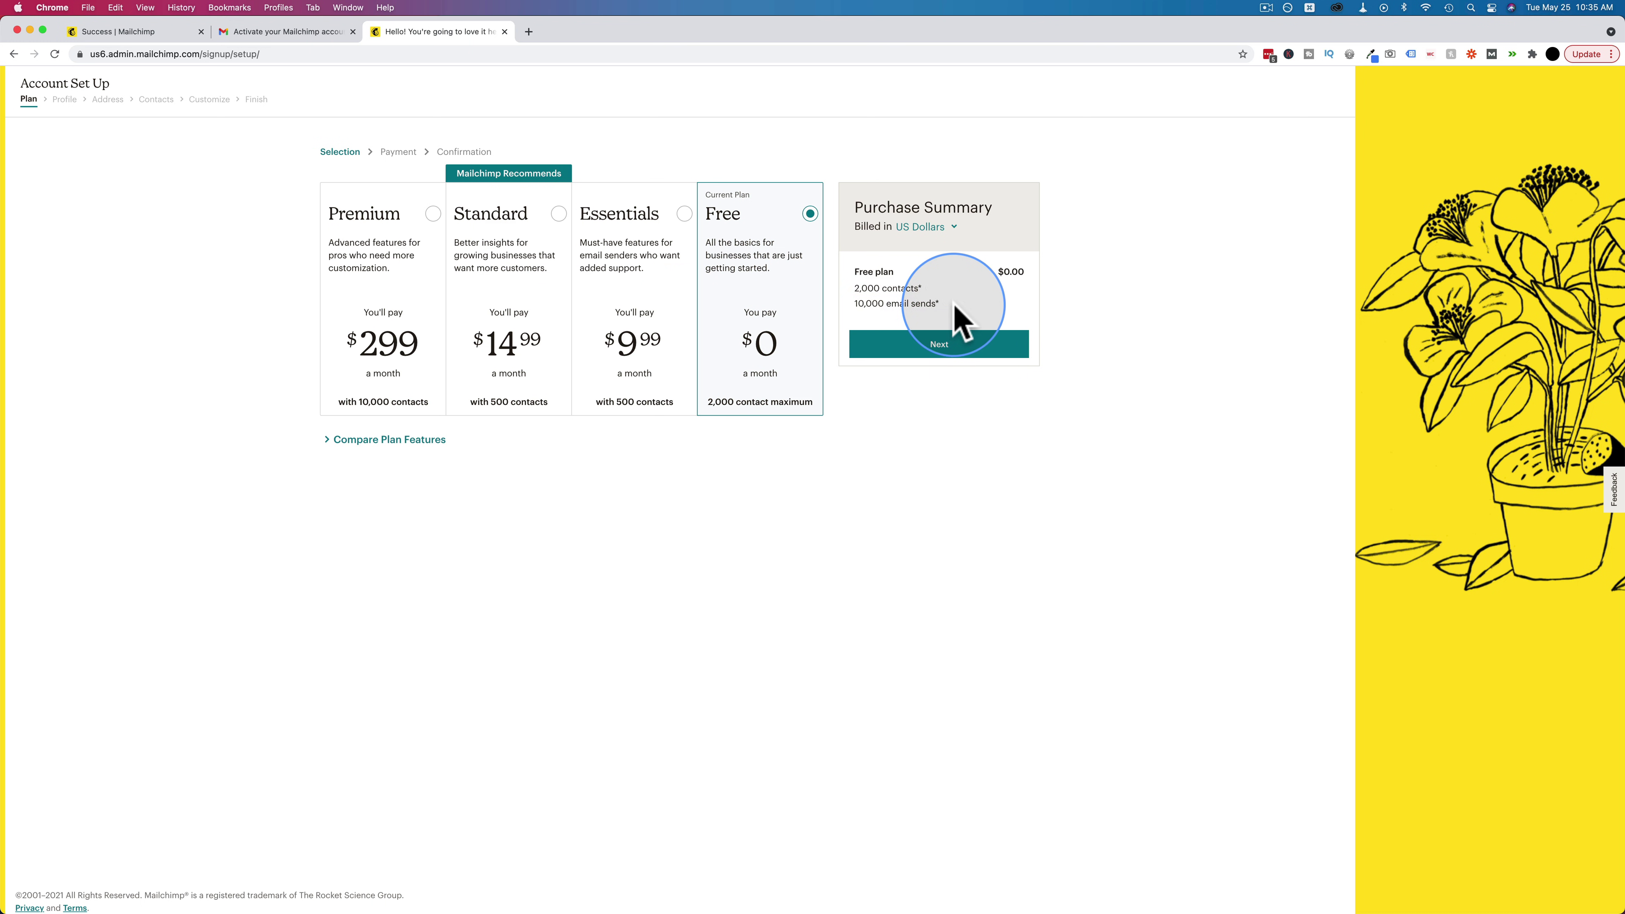
pyautogui.click(937, 352)
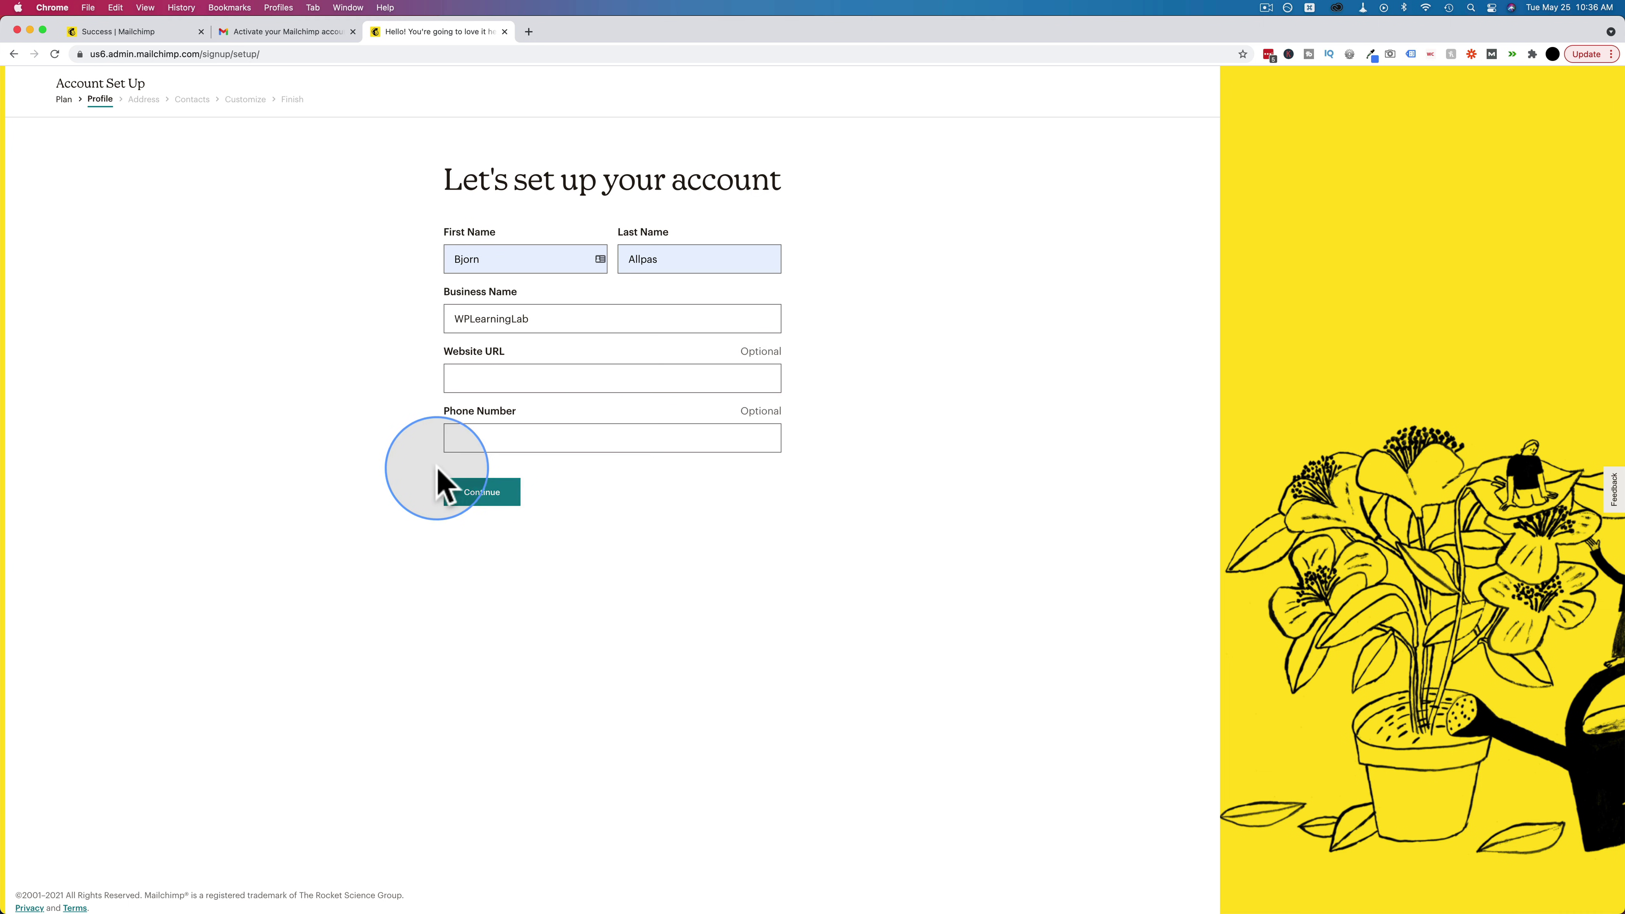
pyautogui.click(481, 491)
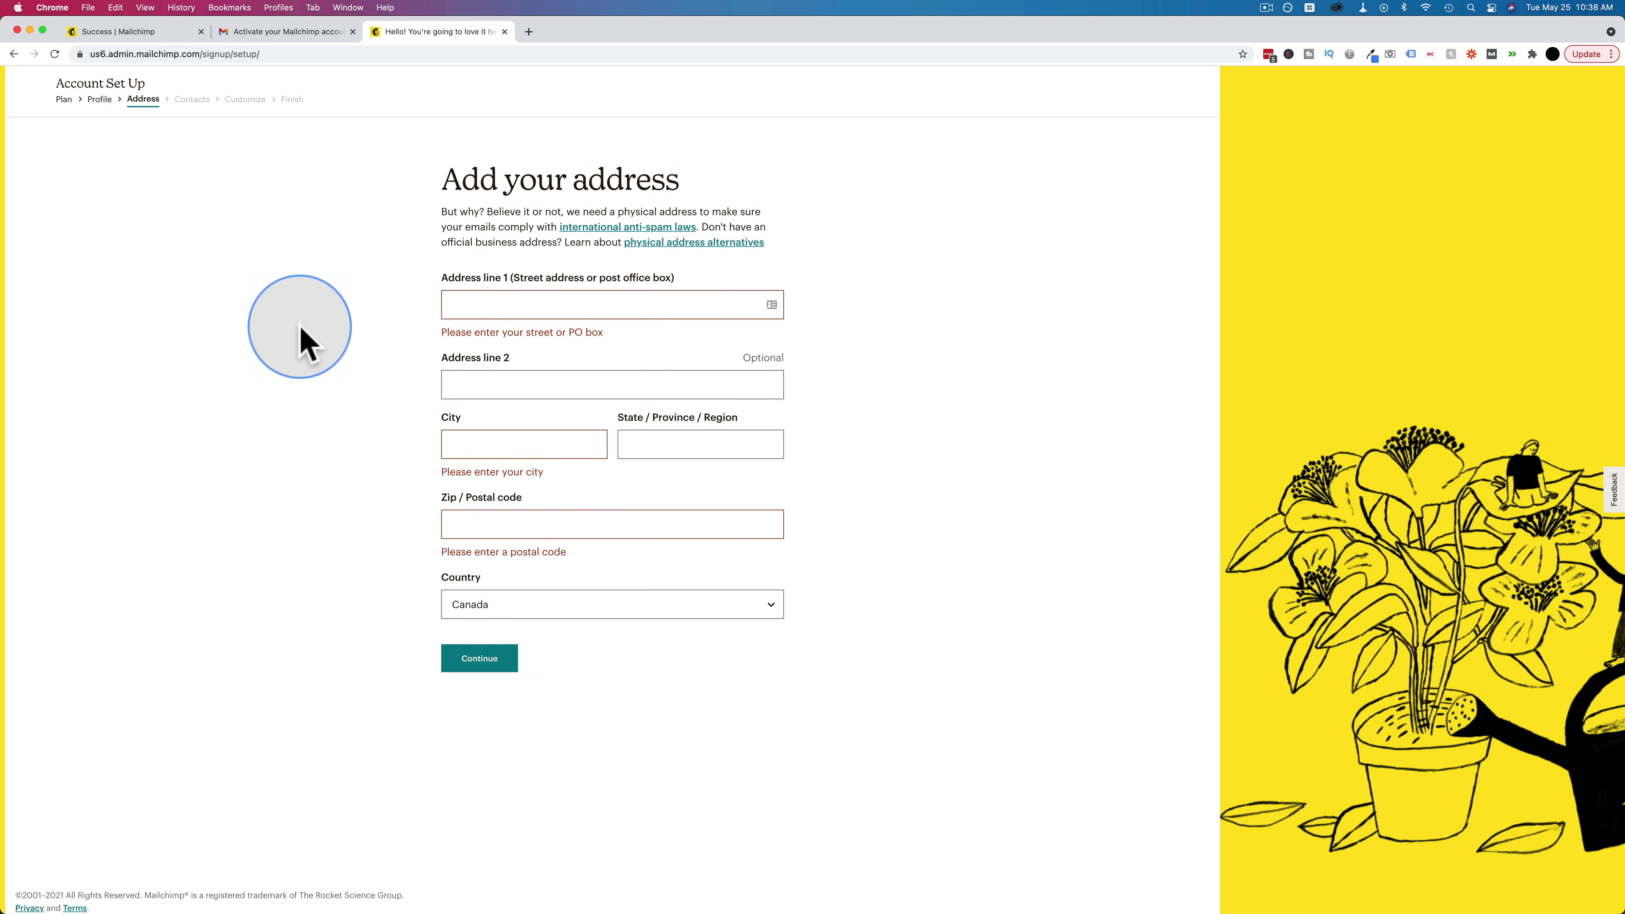
# Consult the article on physical address alternatives and submit the account's business address.
pyautogui.click(491, 304)
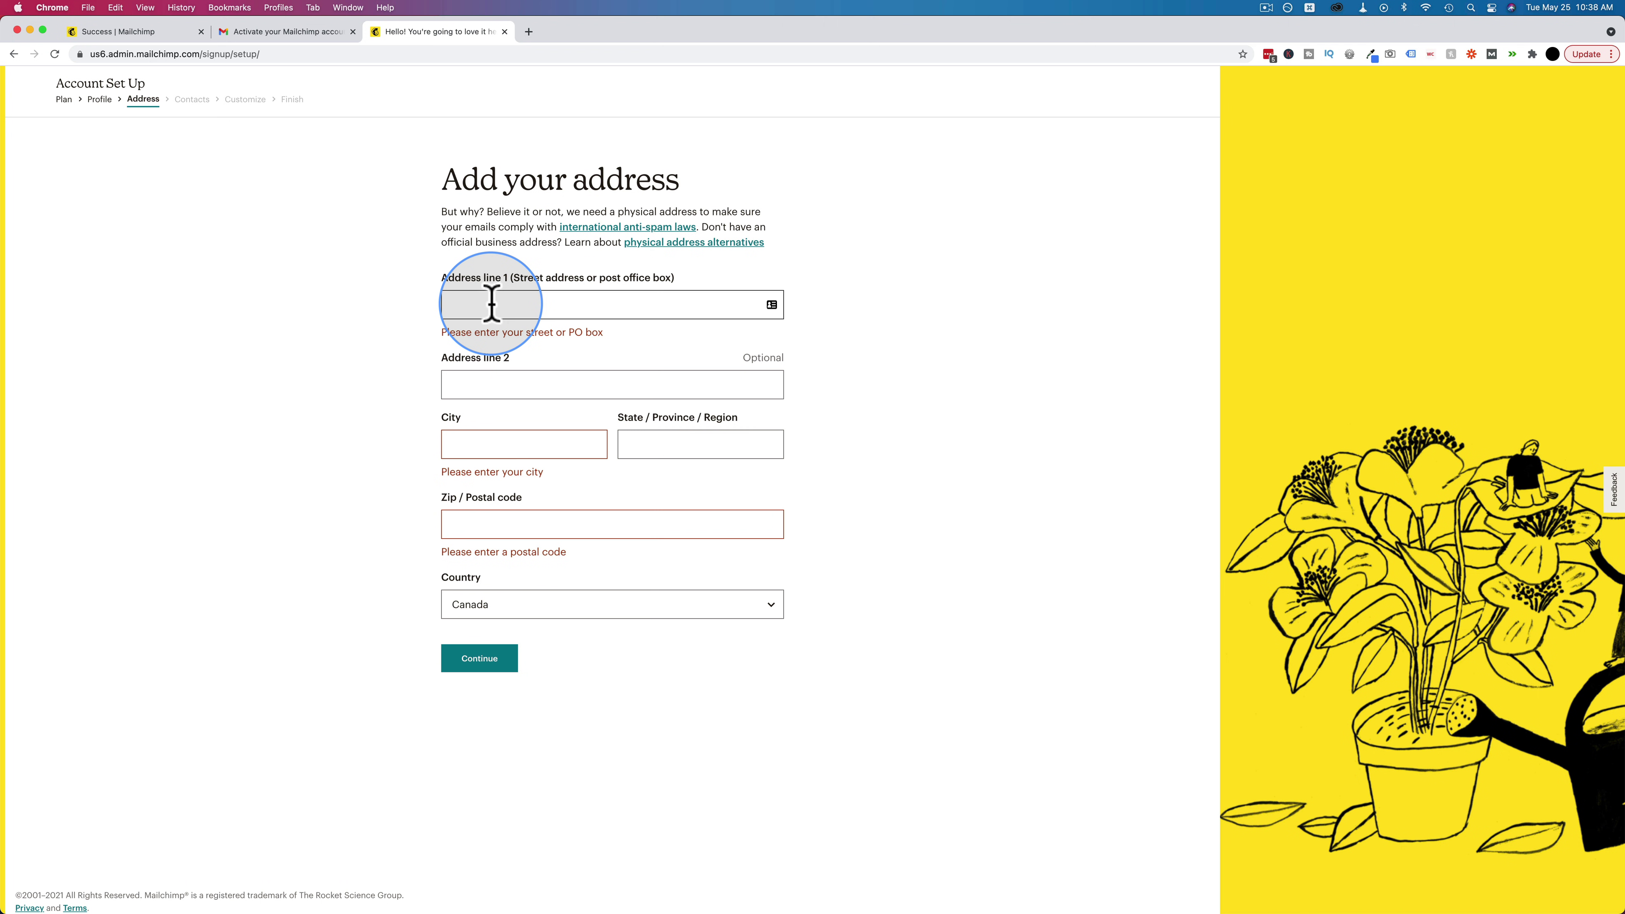
pyautogui.keyDown('super'); pyautogui.click(704, 244); pyautogui.keyUp('super')
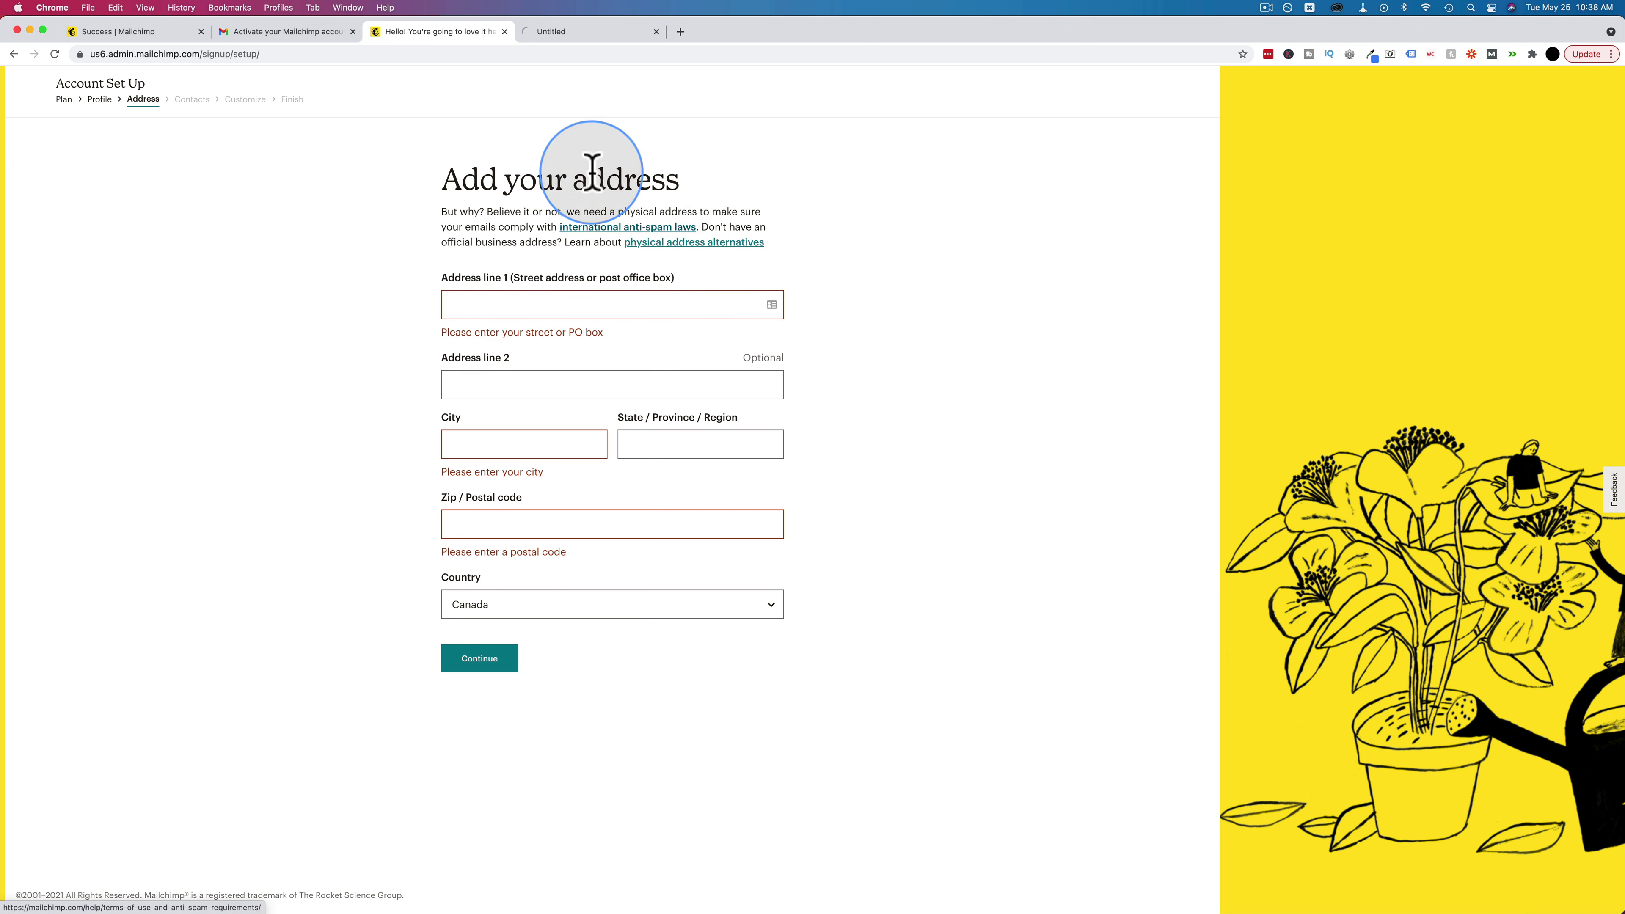
pyautogui.click(578, 35)
pyautogui.scroll(-3, 726, 473)
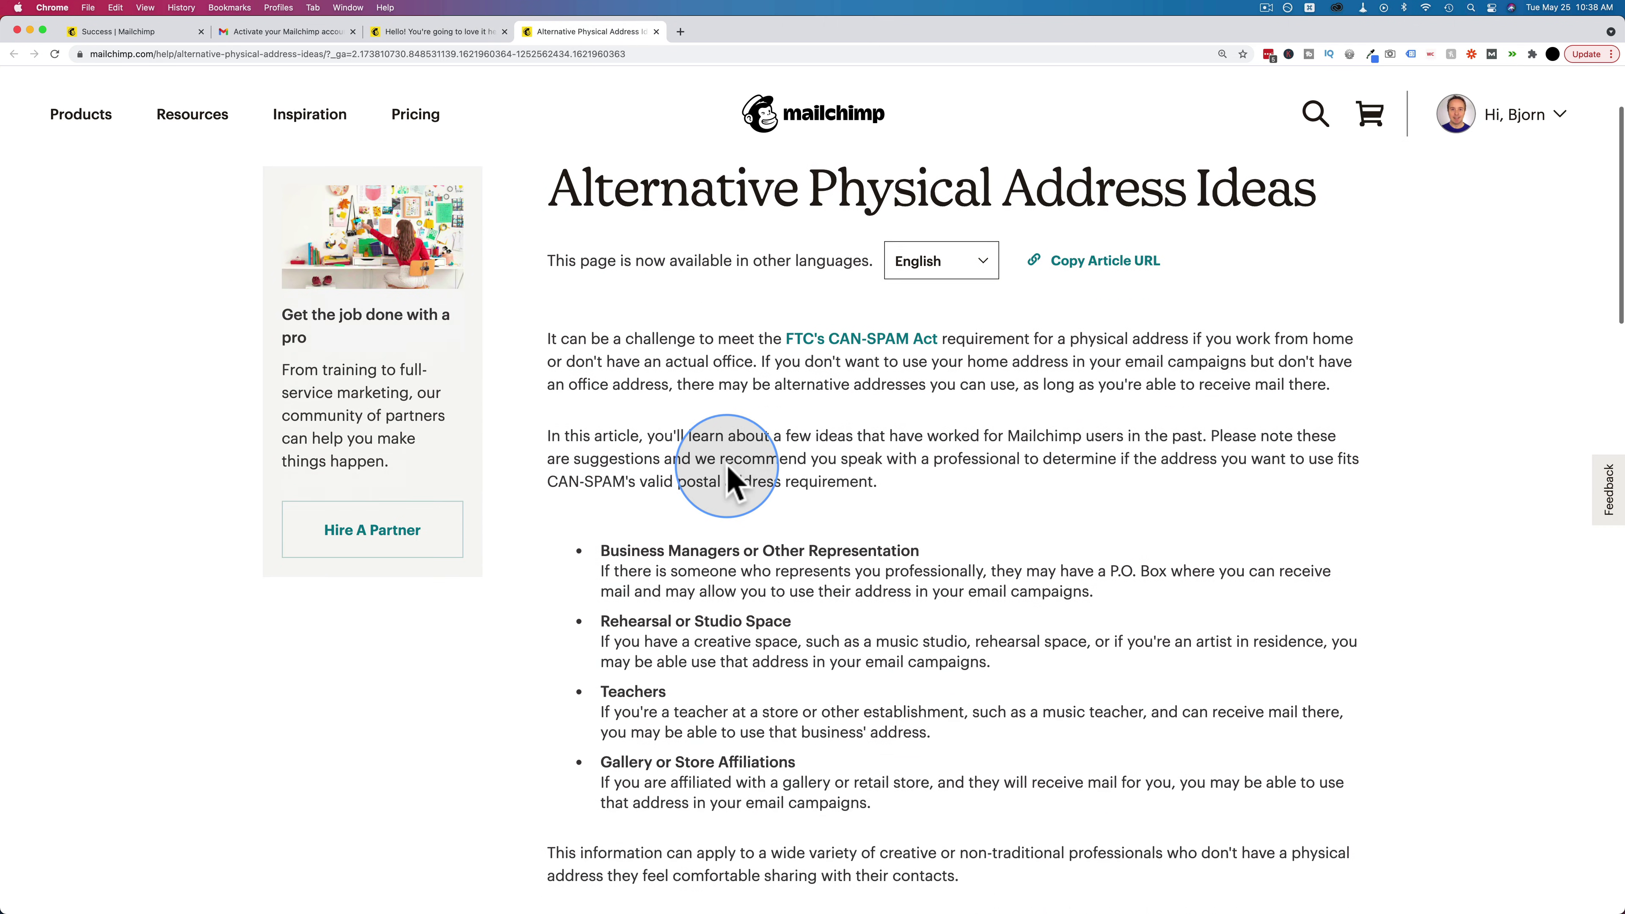
pyautogui.scroll(-2, 729, 483)
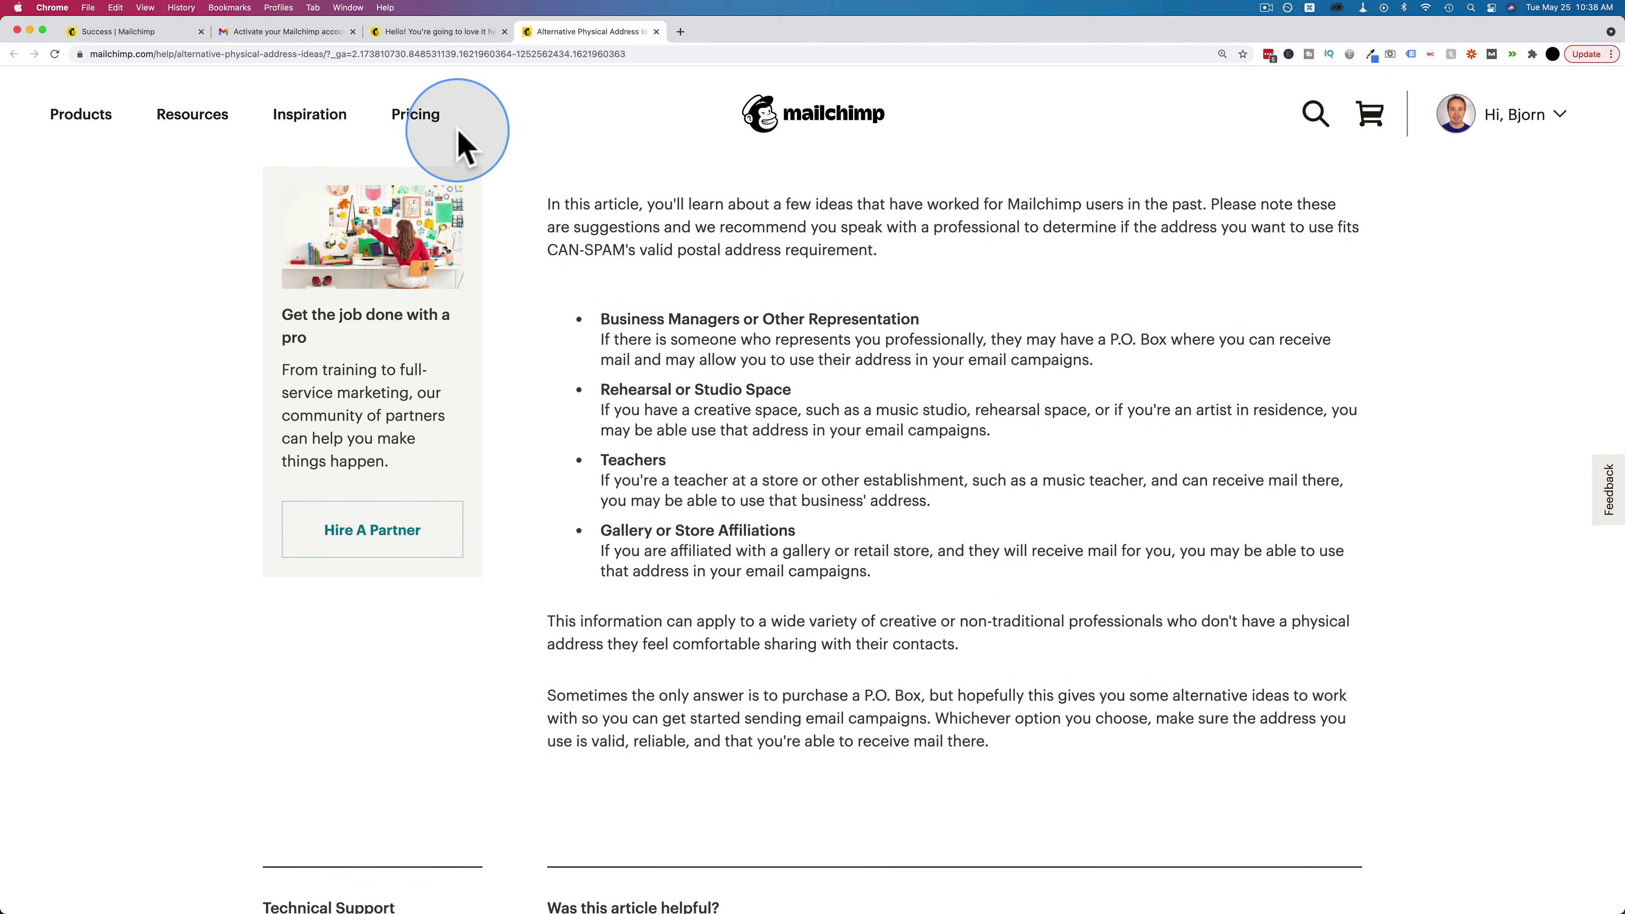
pyautogui.click(439, 32)
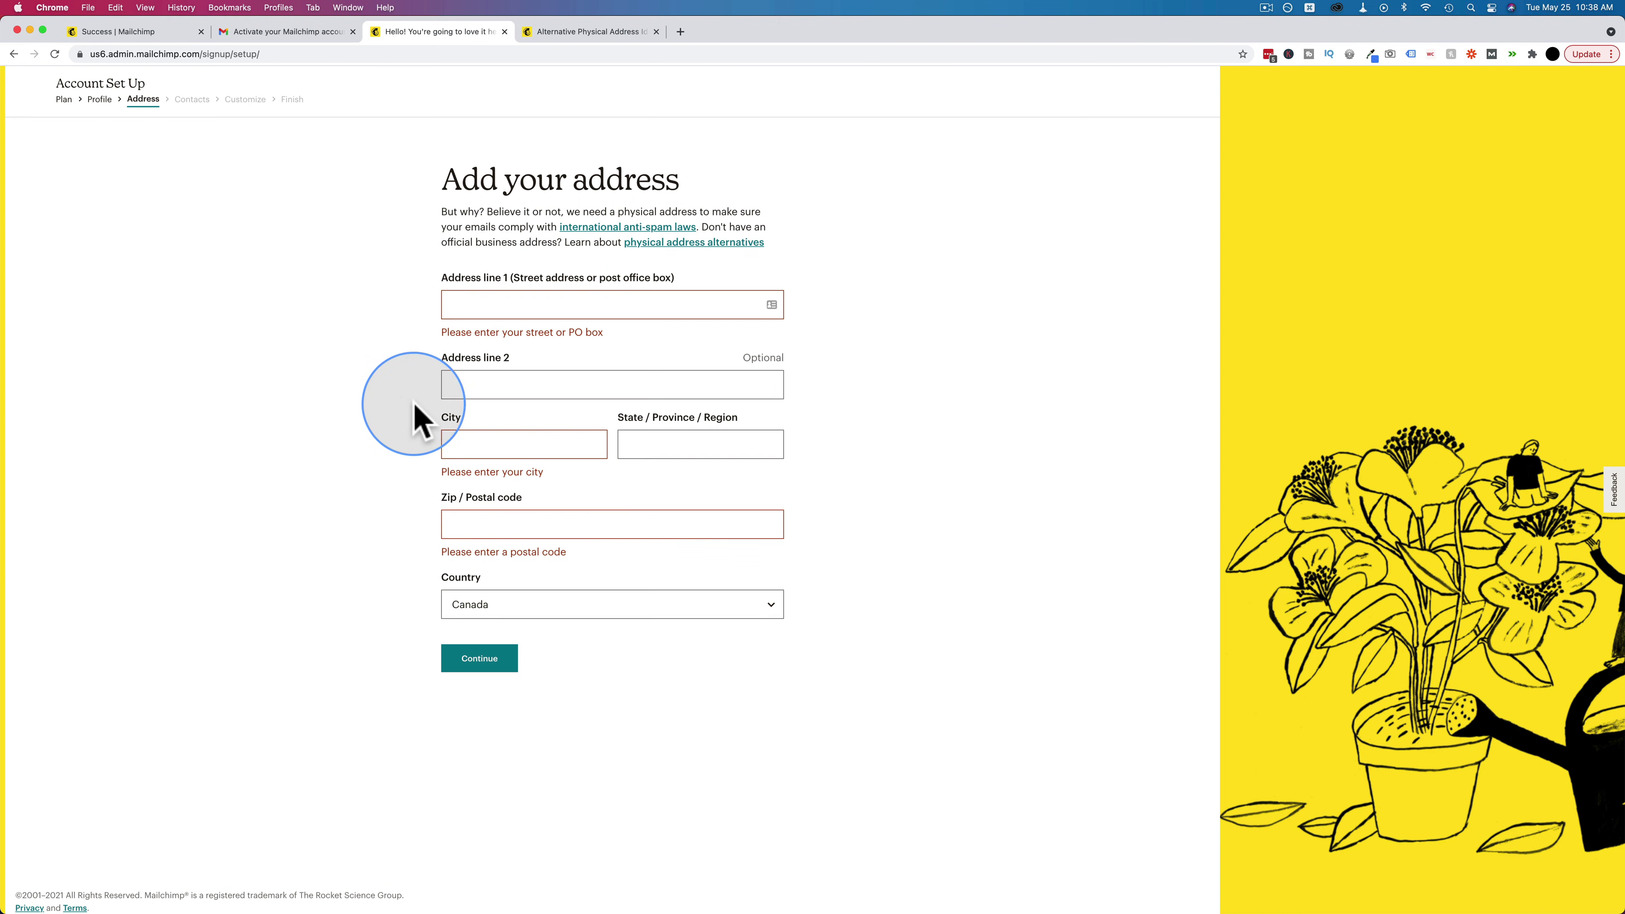
pyautogui.click(470, 663)
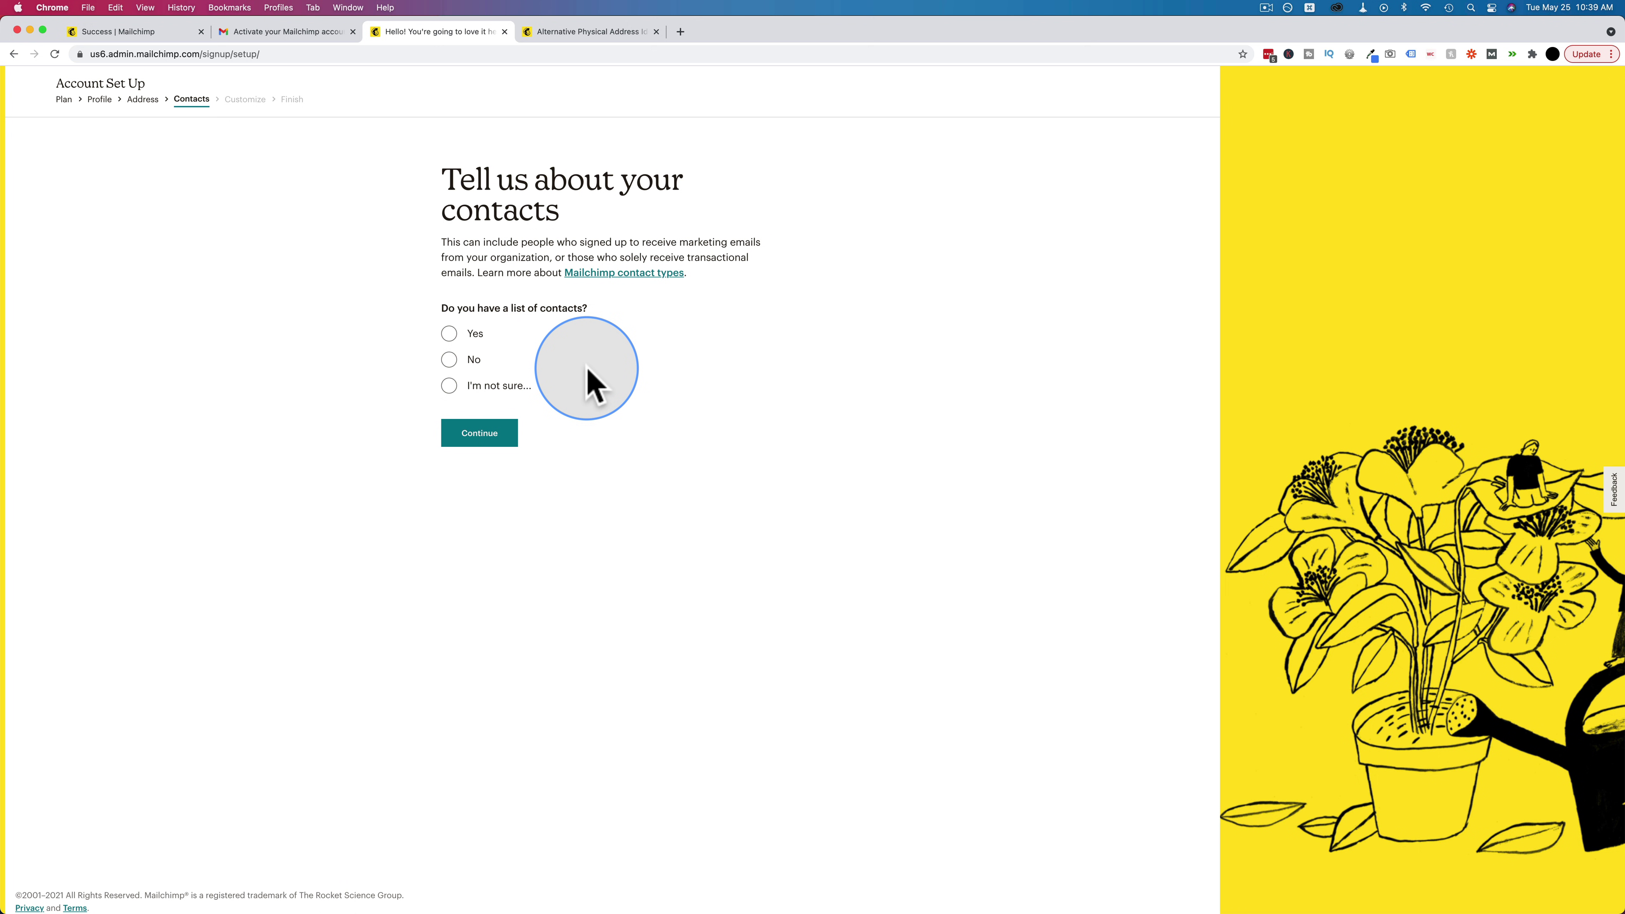
# Answer Yes to having a list of contacts, choose 500 or less as its size, and continue.
pyautogui.click(451, 333)
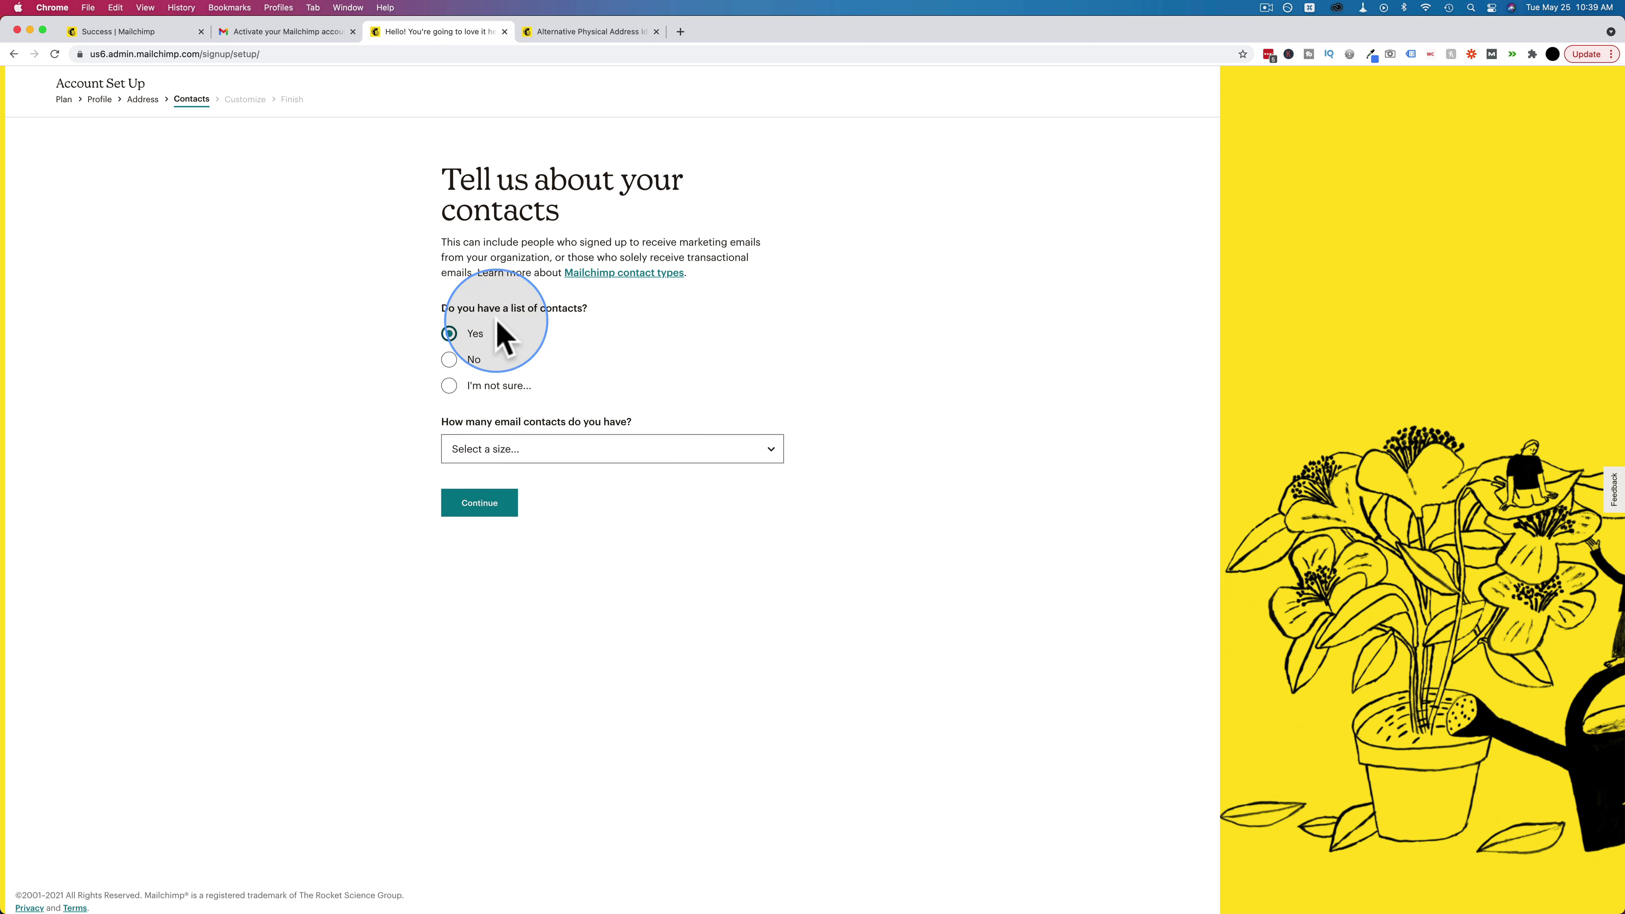
pyautogui.click(551, 454)
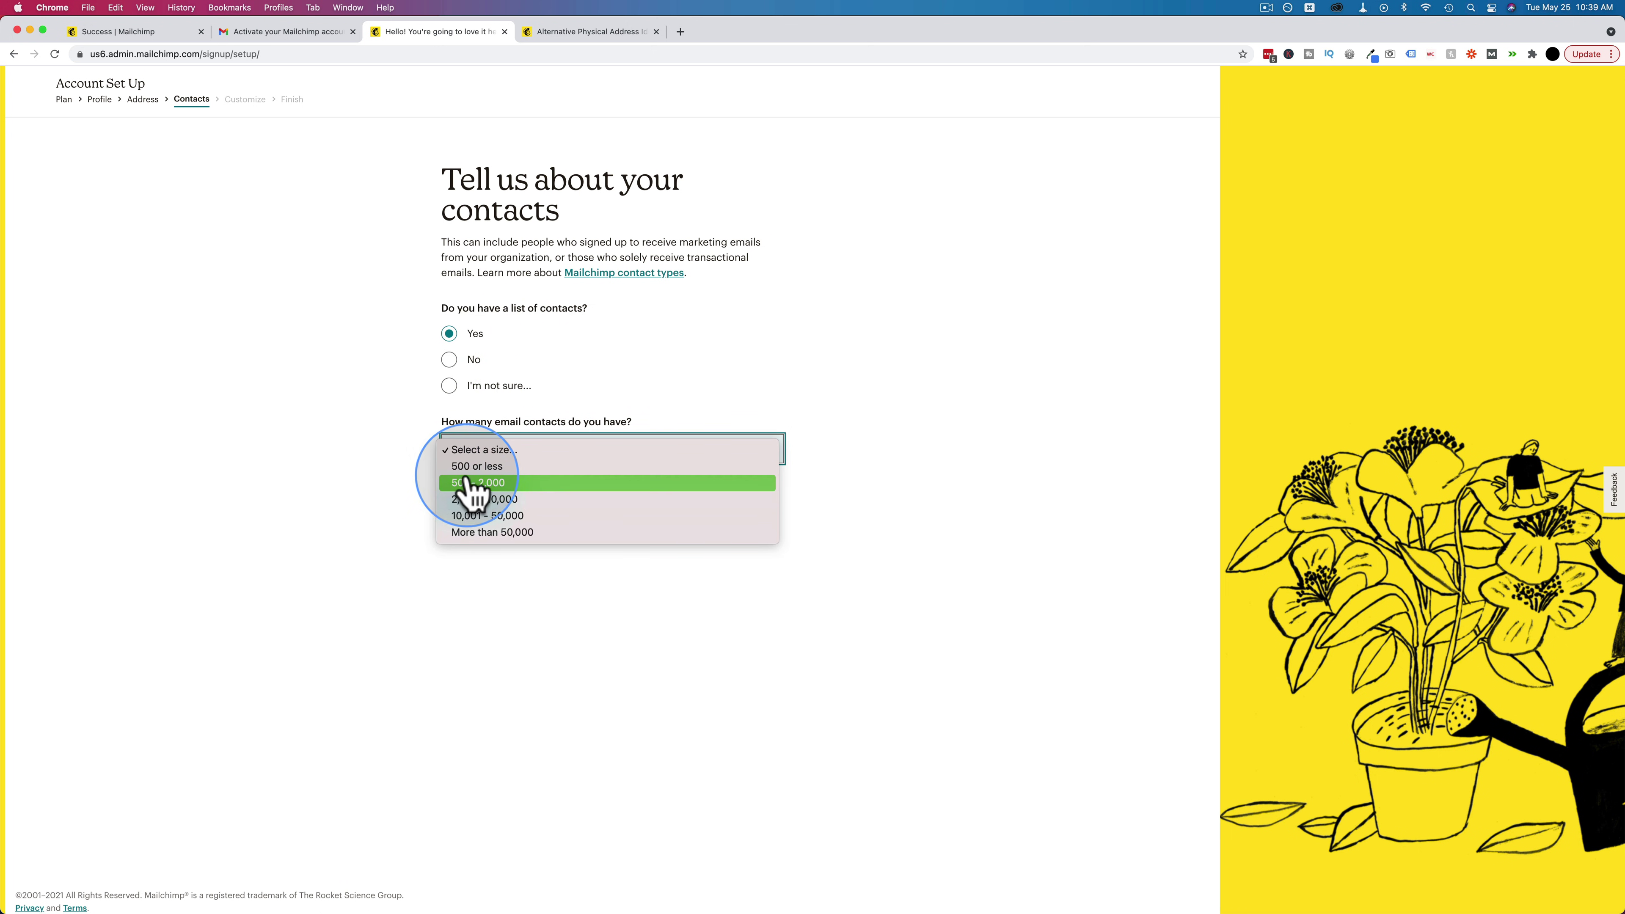
pyautogui.click(477, 467)
pyautogui.click(639, 449)
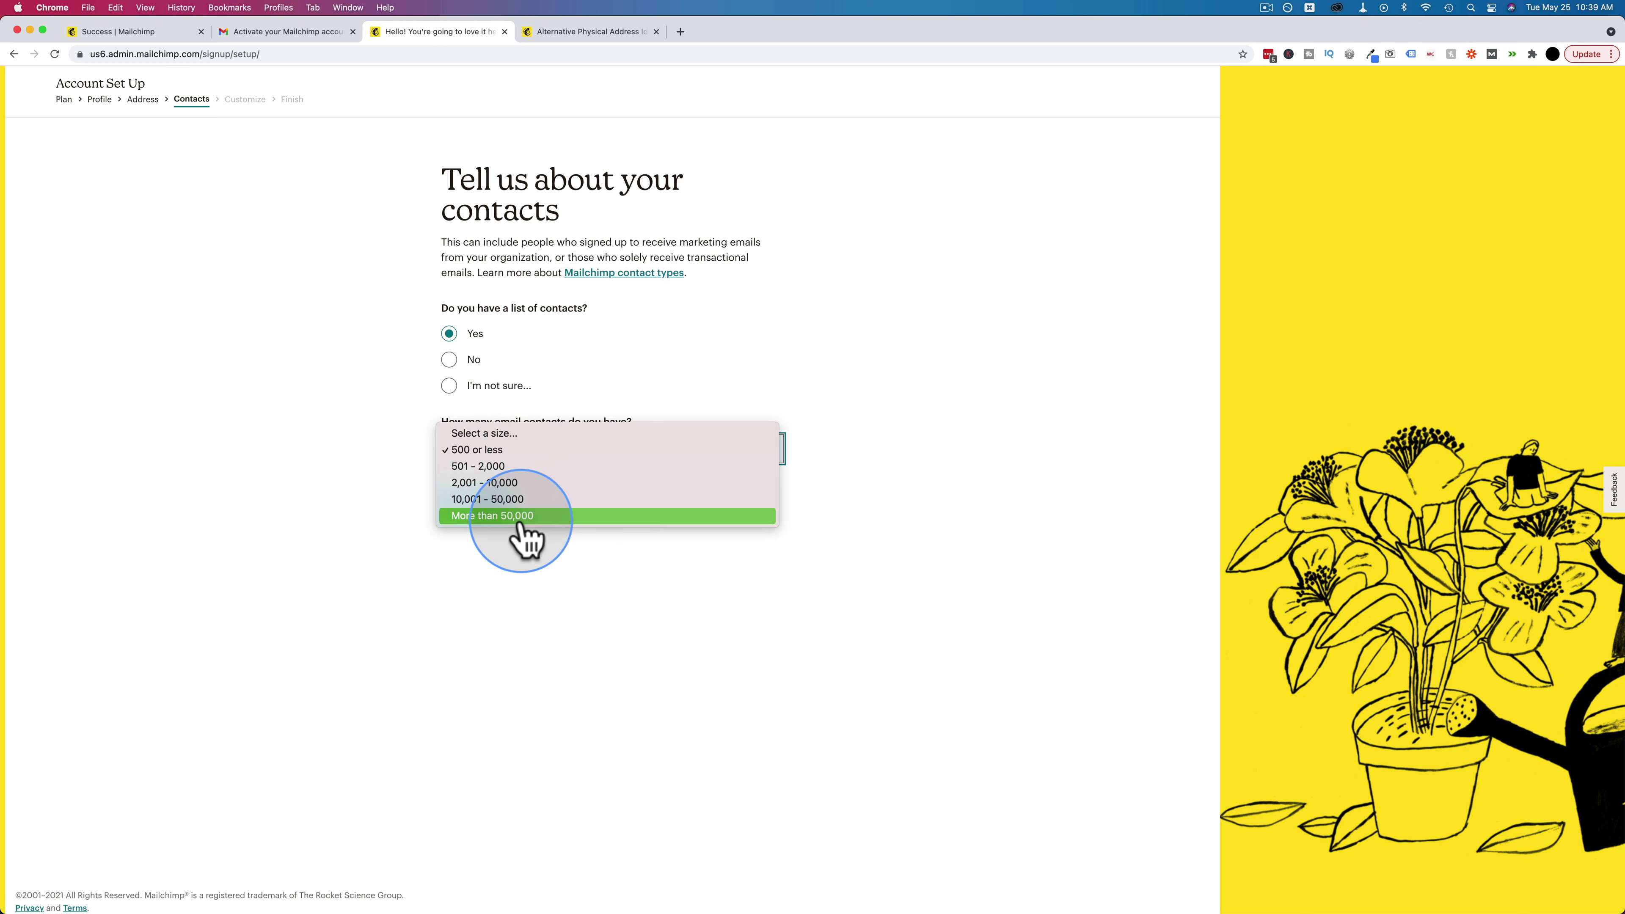
pyautogui.click(483, 567)
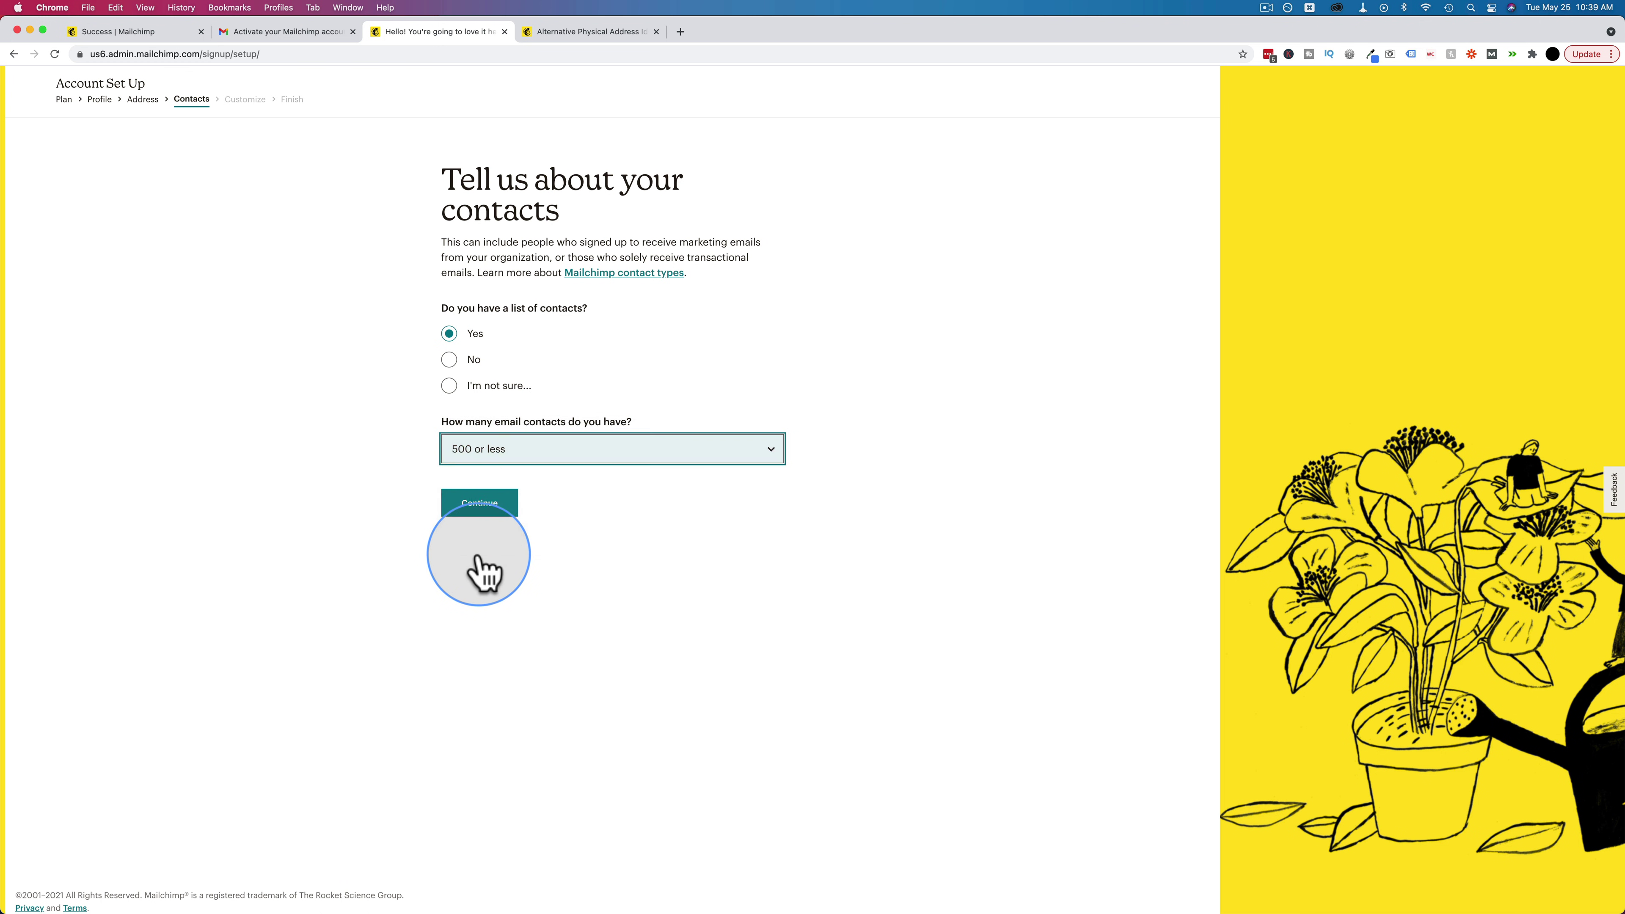
pyautogui.click(491, 511)
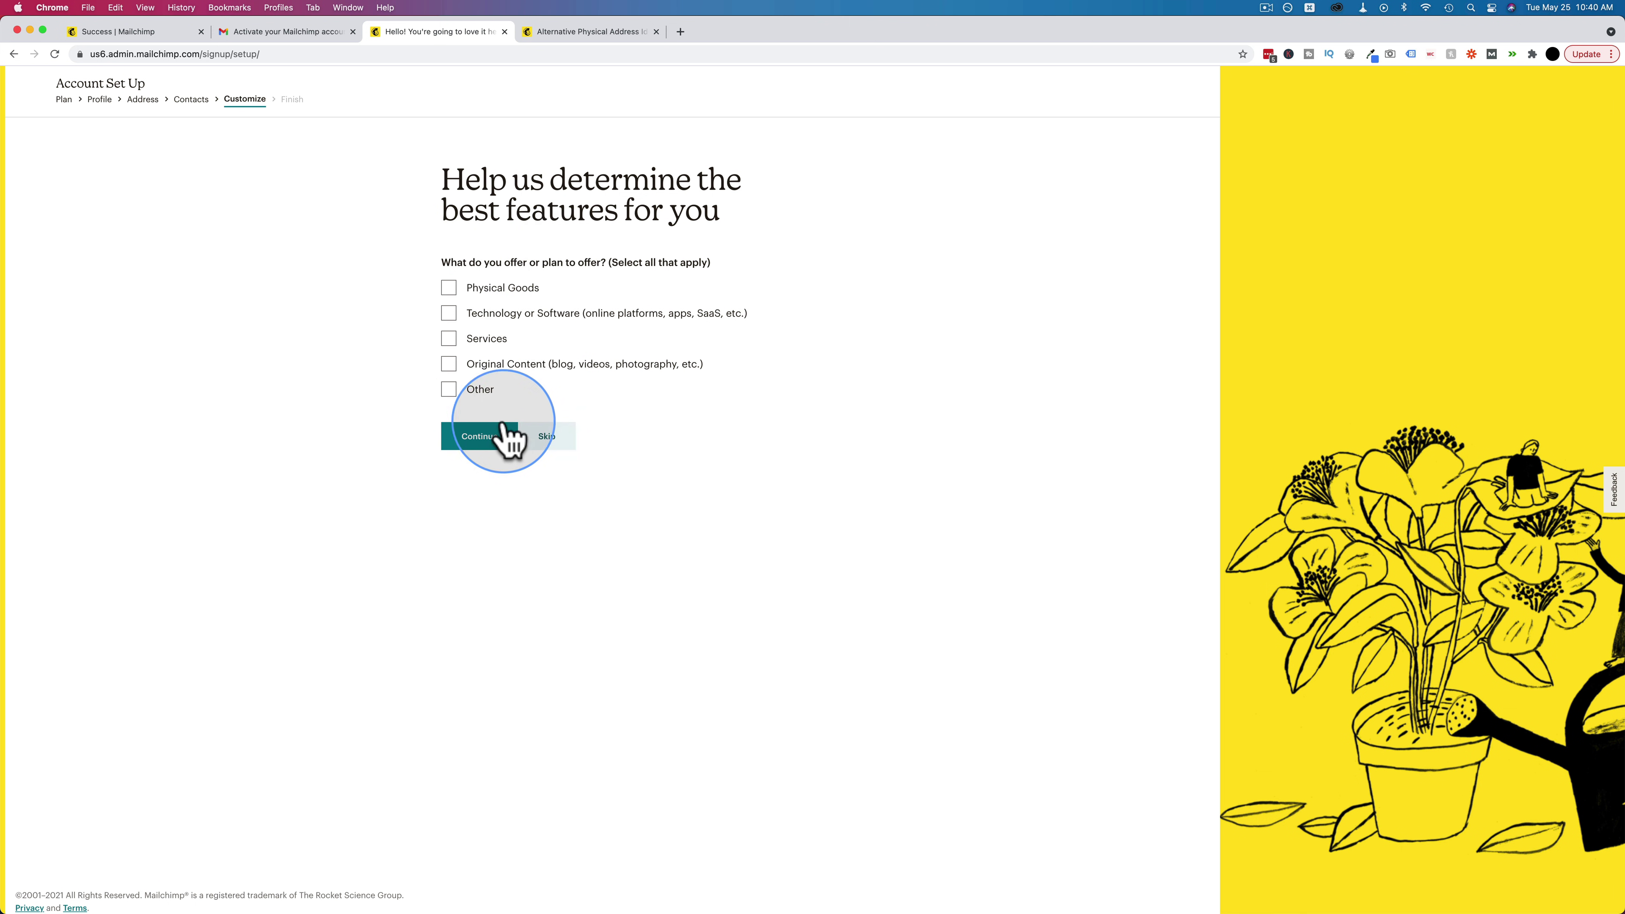
# Skip the question about offerings and finish the account setup without subscribing to any newsletters.
pyautogui.click(549, 437)
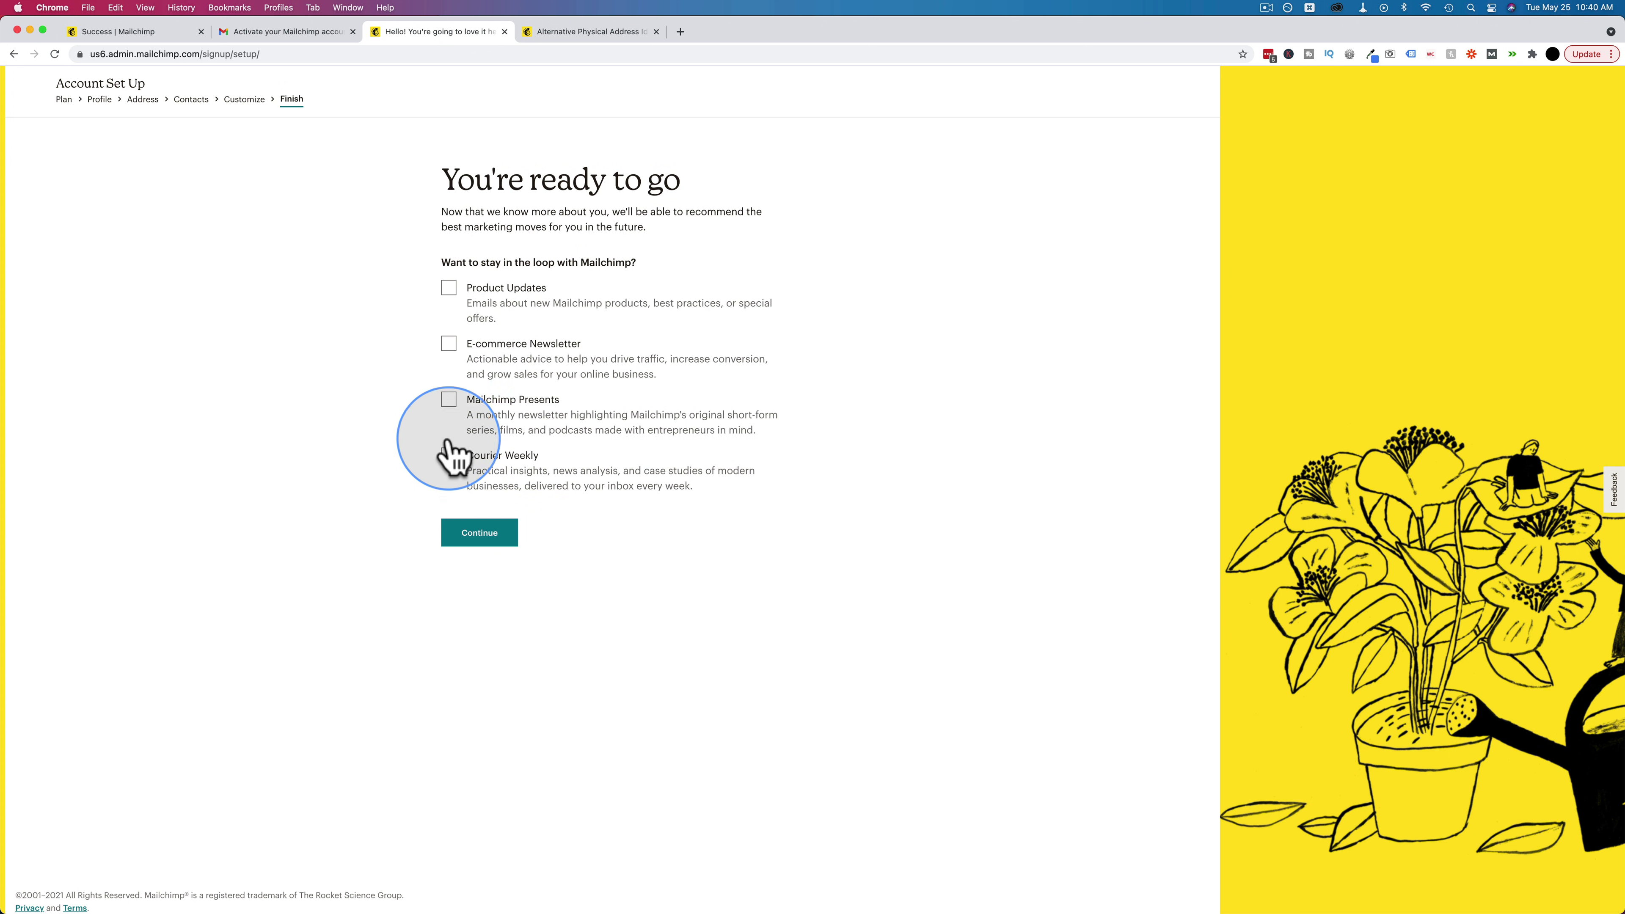
pyautogui.click(477, 534)
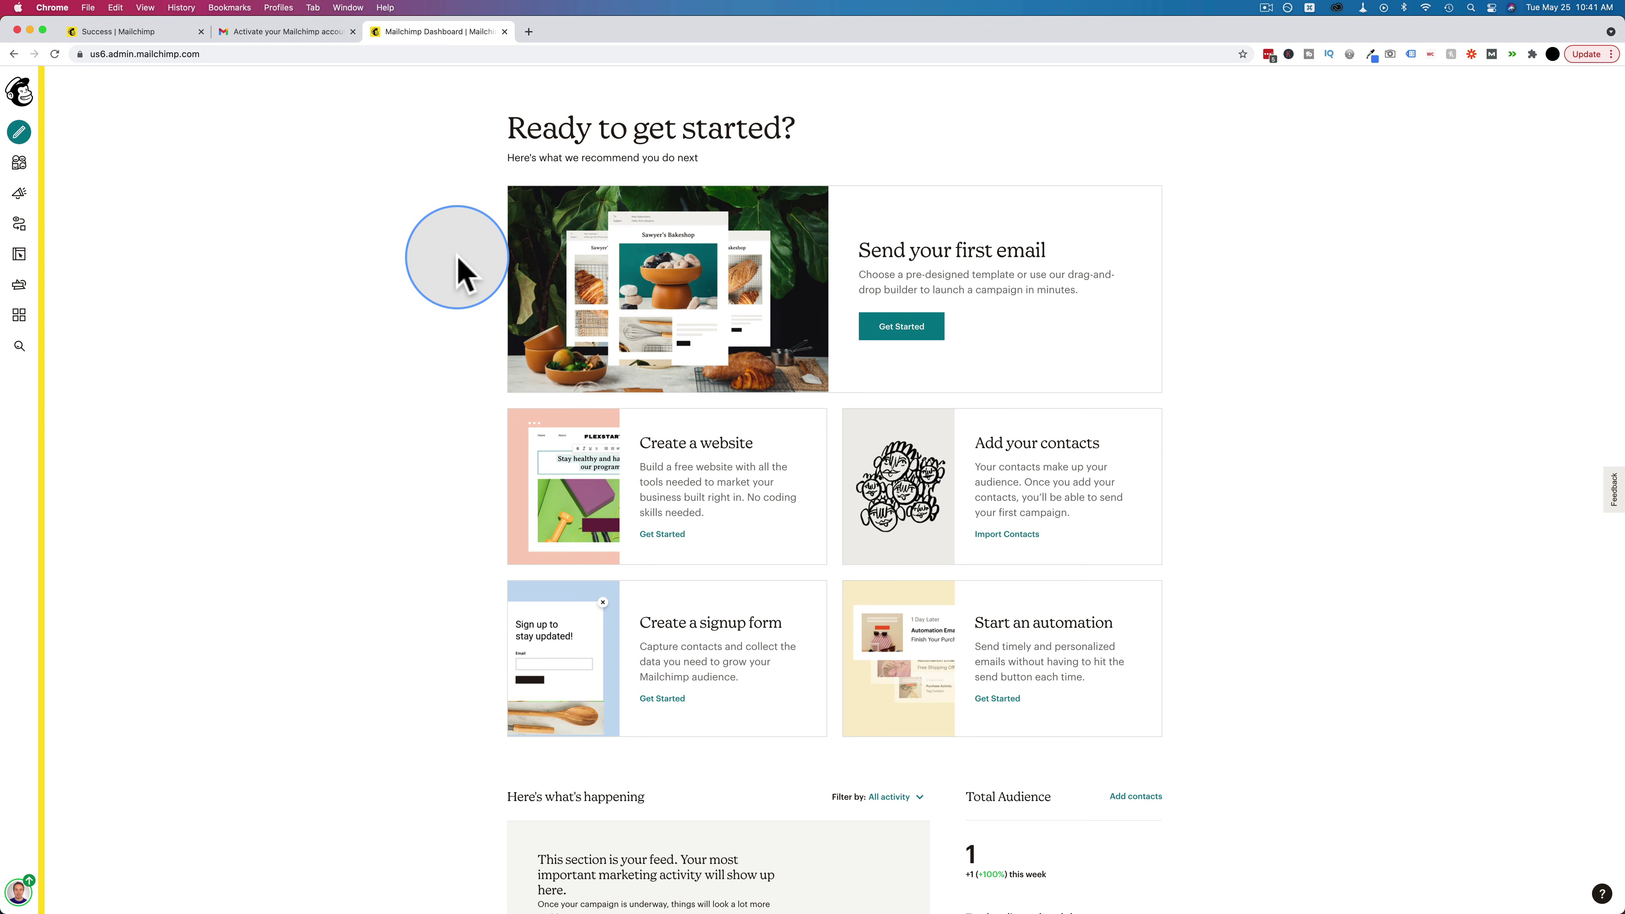
# Look over the home dashboard's getting-started suggestions, activity feed and total audience section.
pyautogui.scroll(-5, 355, 284)
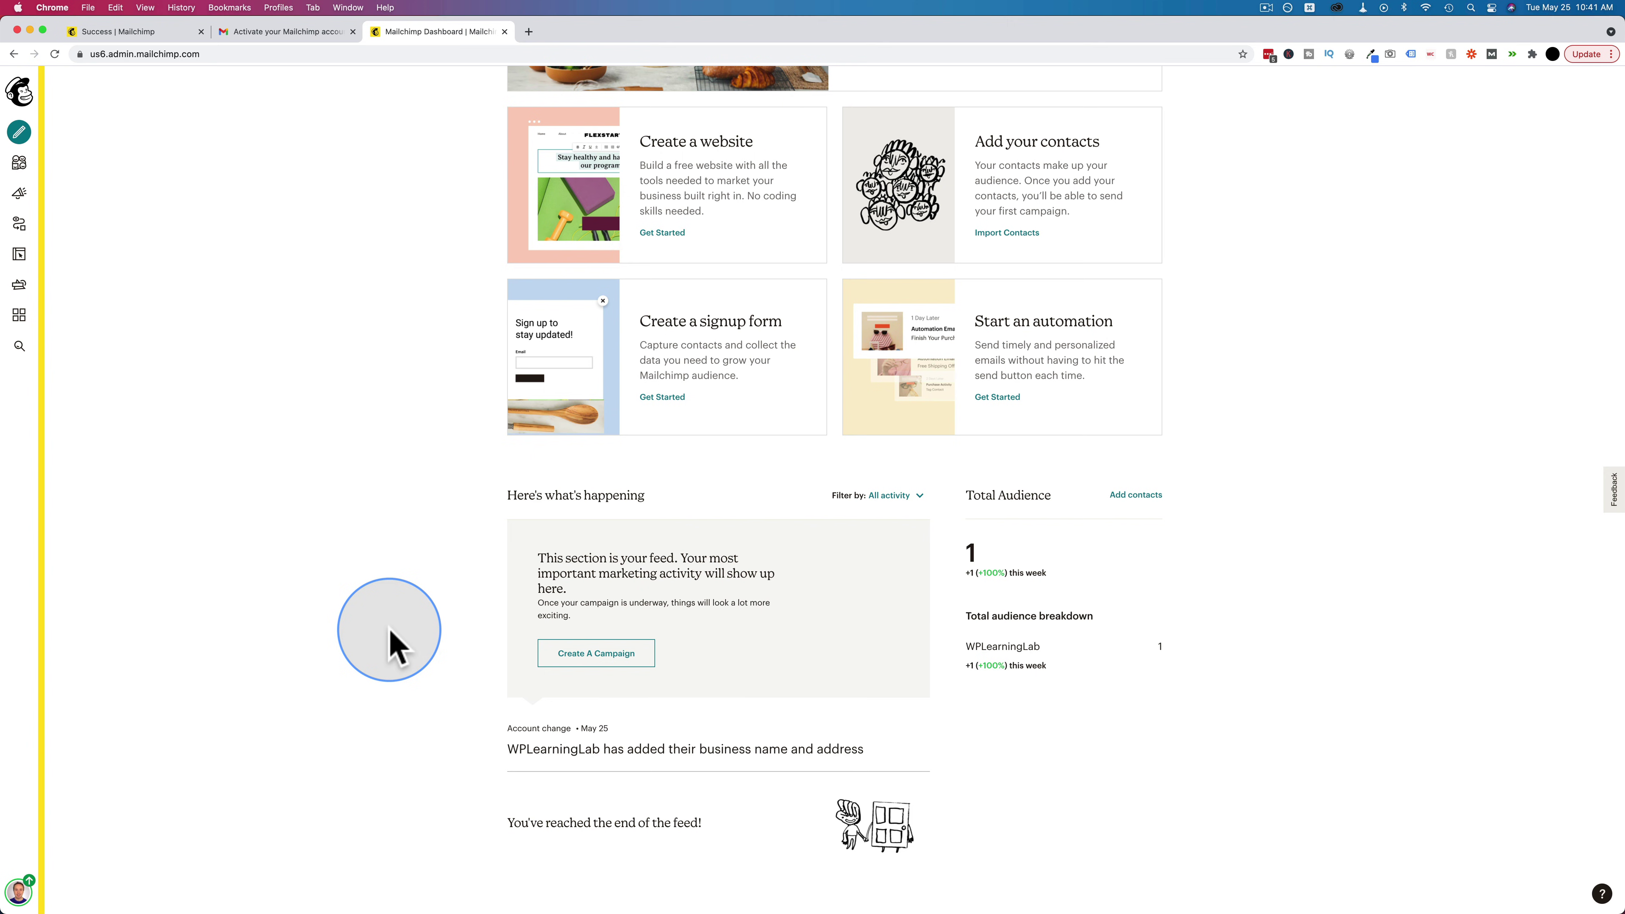
pyautogui.scroll(5, 391, 641)
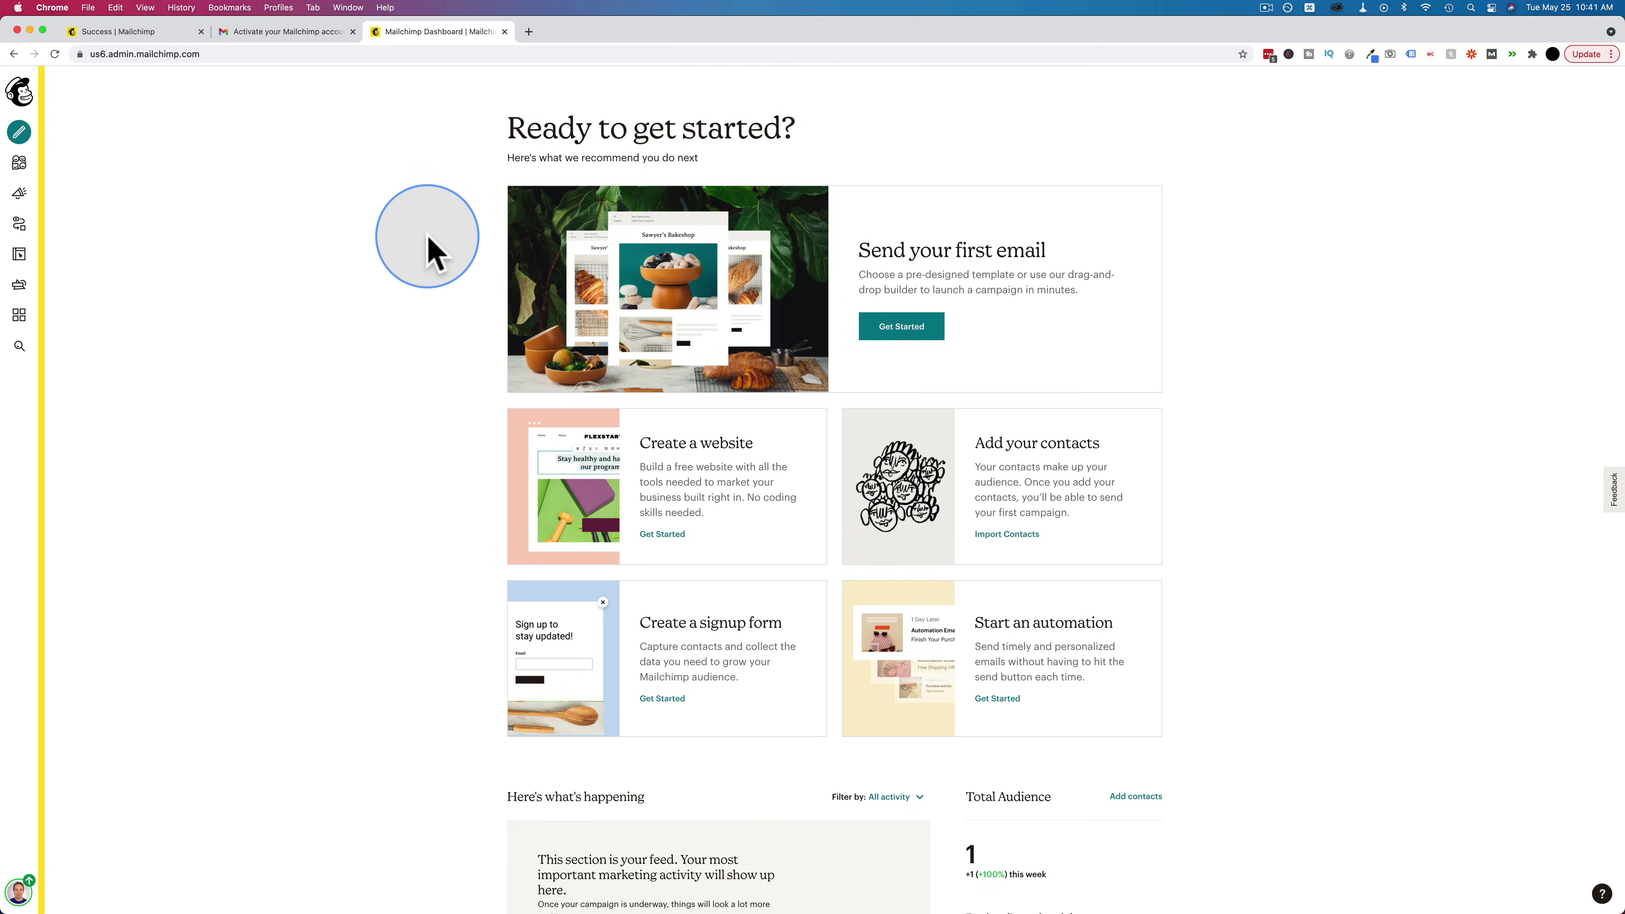
pyautogui.click(19, 96)
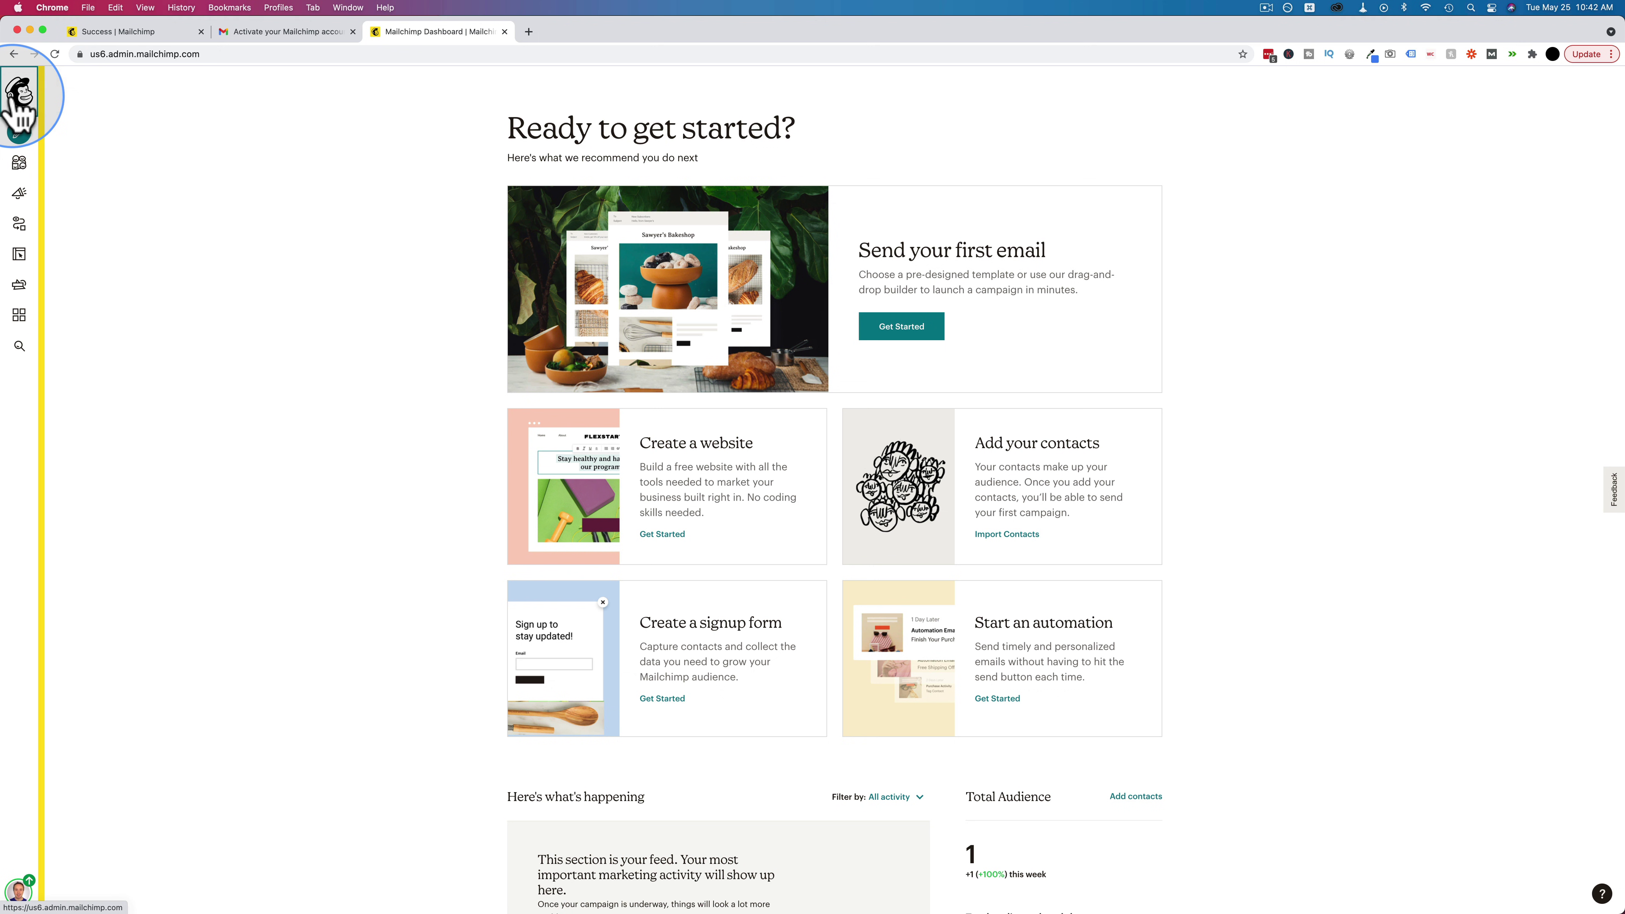
pyautogui.scroll(-2, 413, 413)
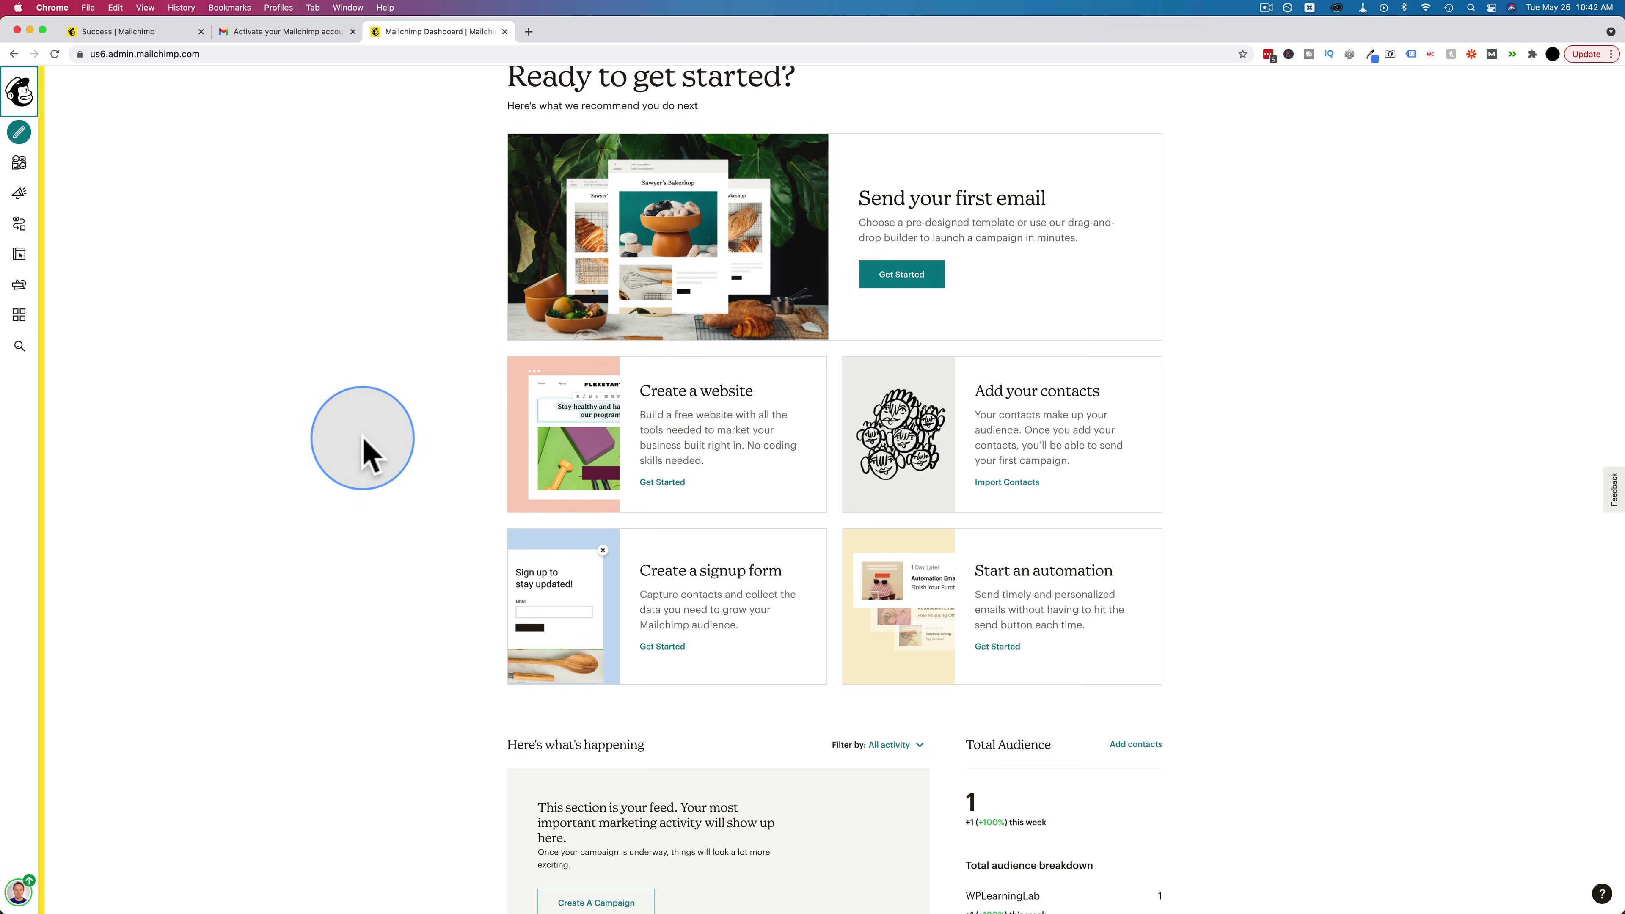
pyautogui.scroll(2, 362, 441)
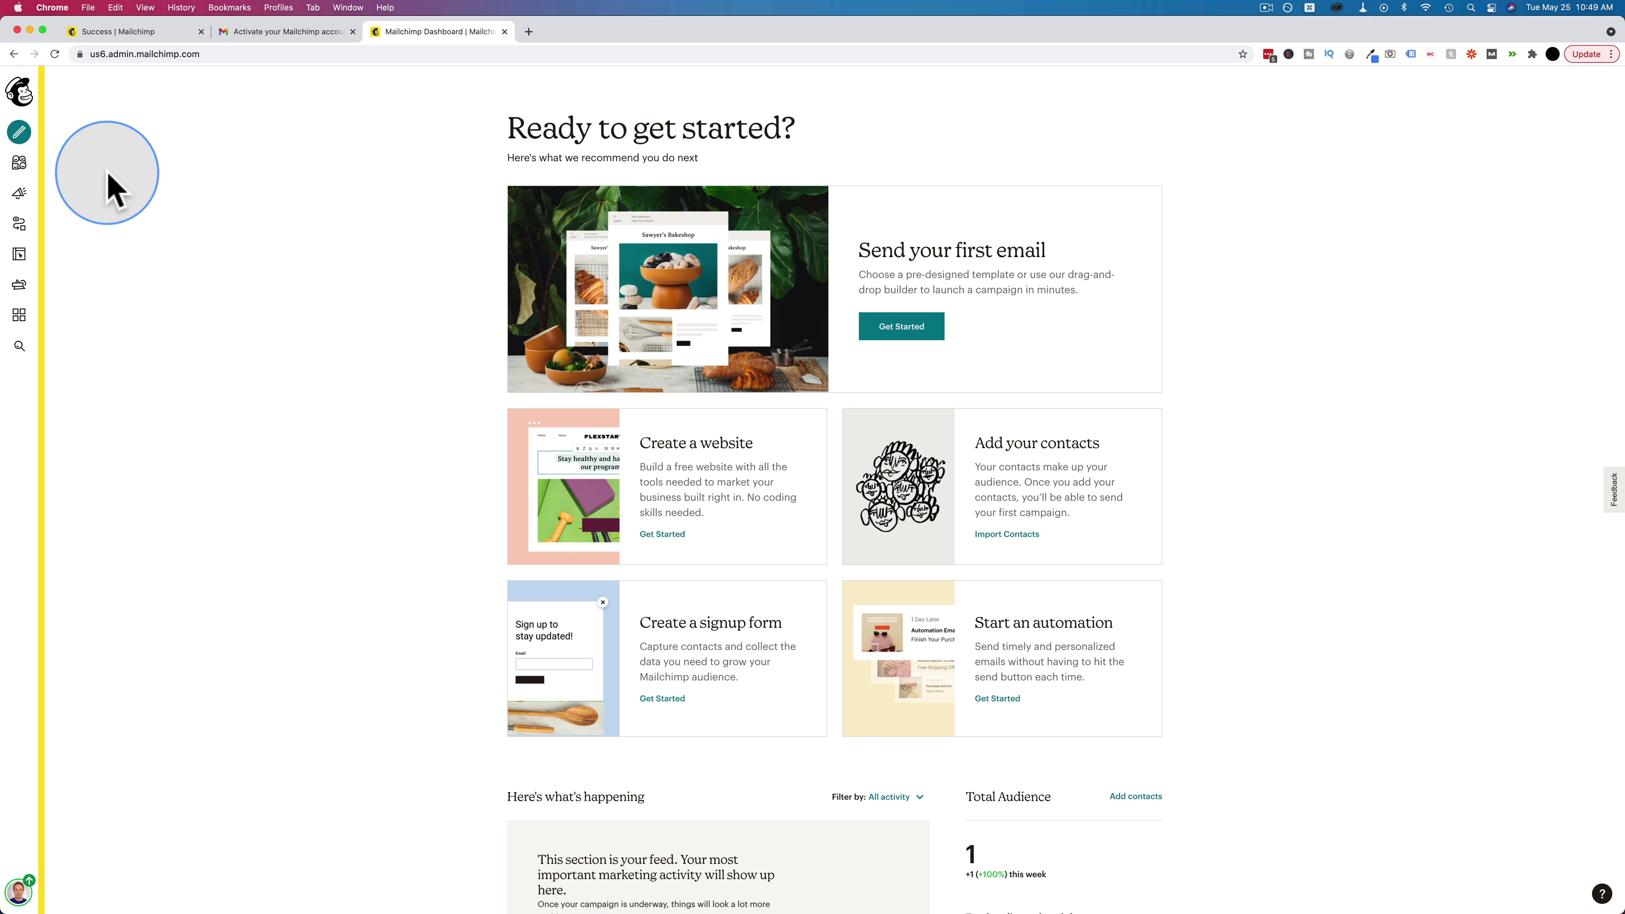
# Open the audience name and campaign defaults in the WPLearningLab audience's settings and check the audience name.
pyautogui.click(23, 171)
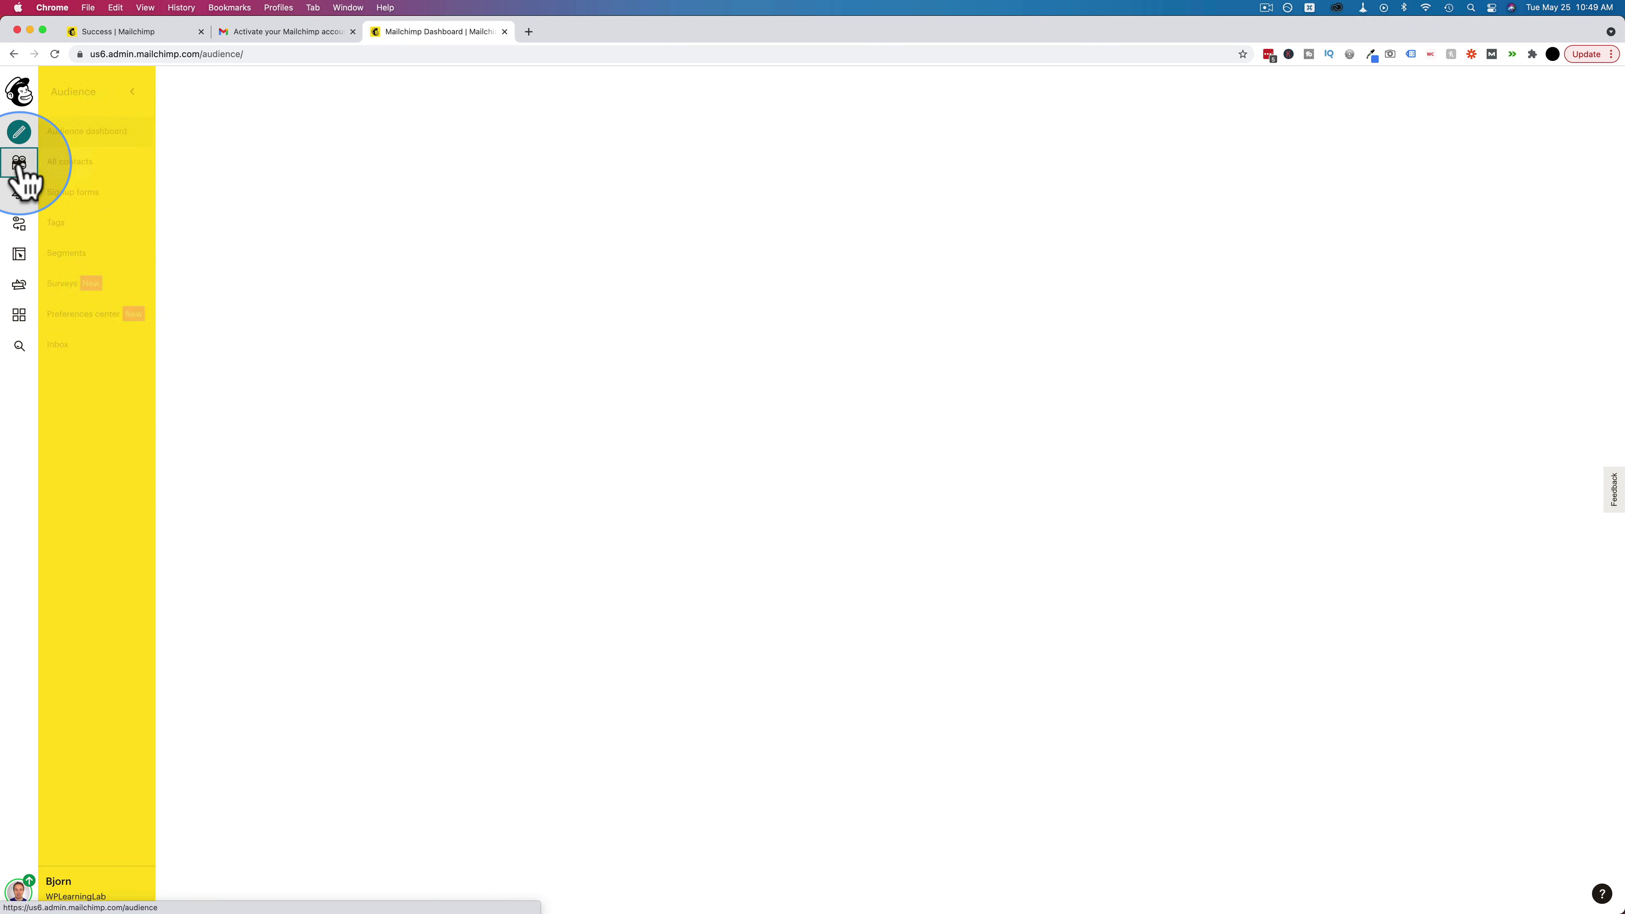
pyautogui.click(1266, 165)
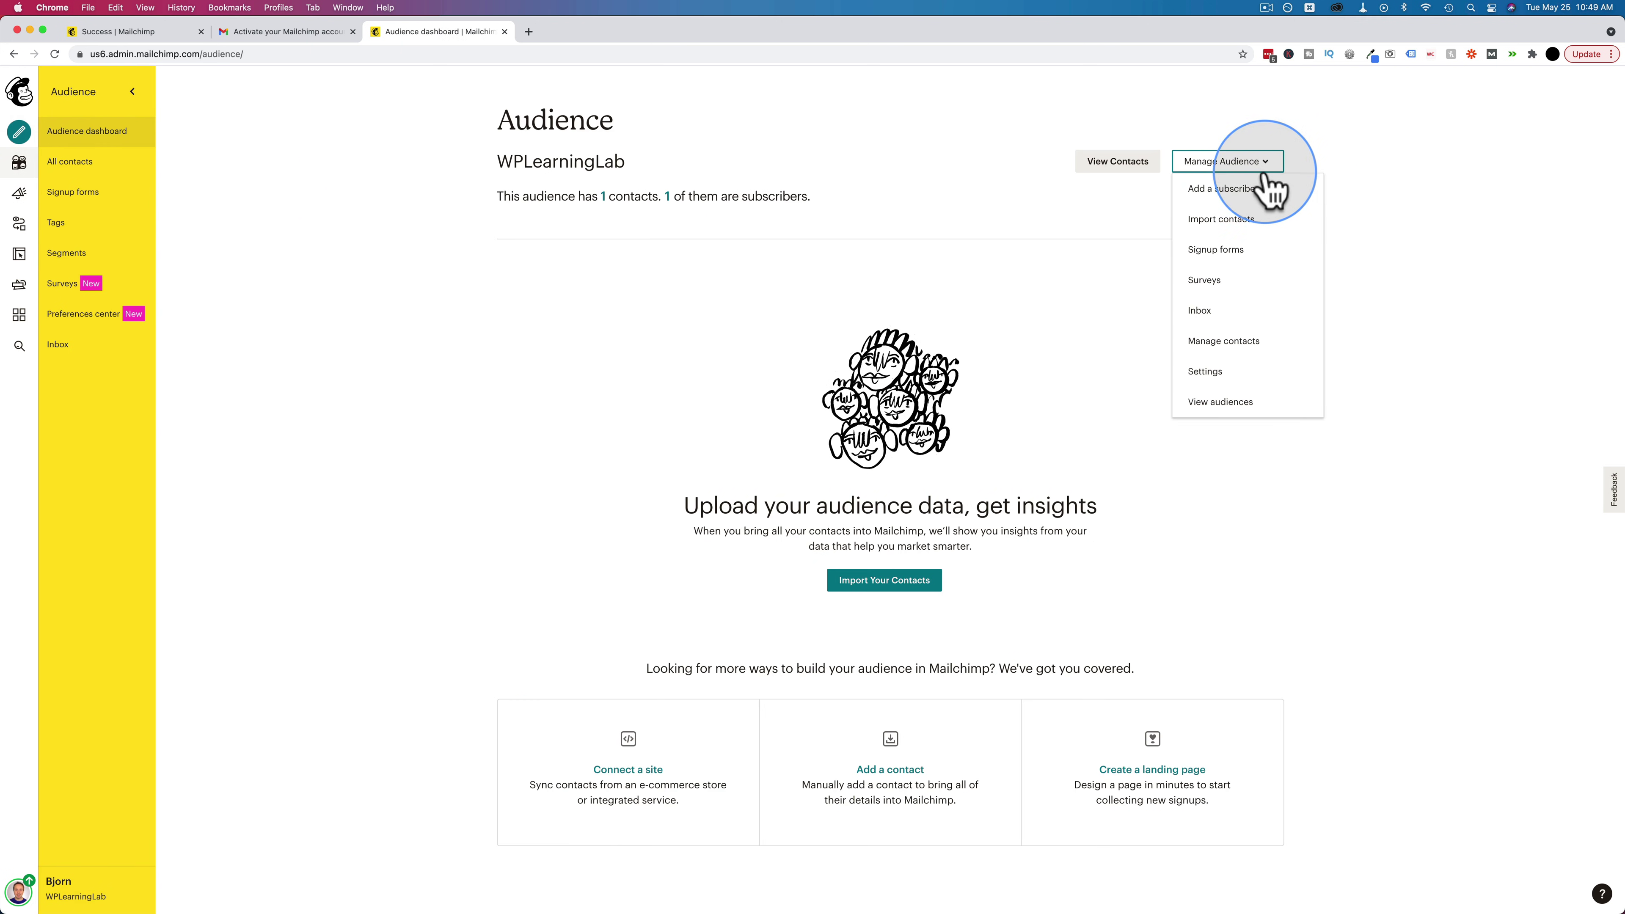
pyautogui.click(1207, 371)
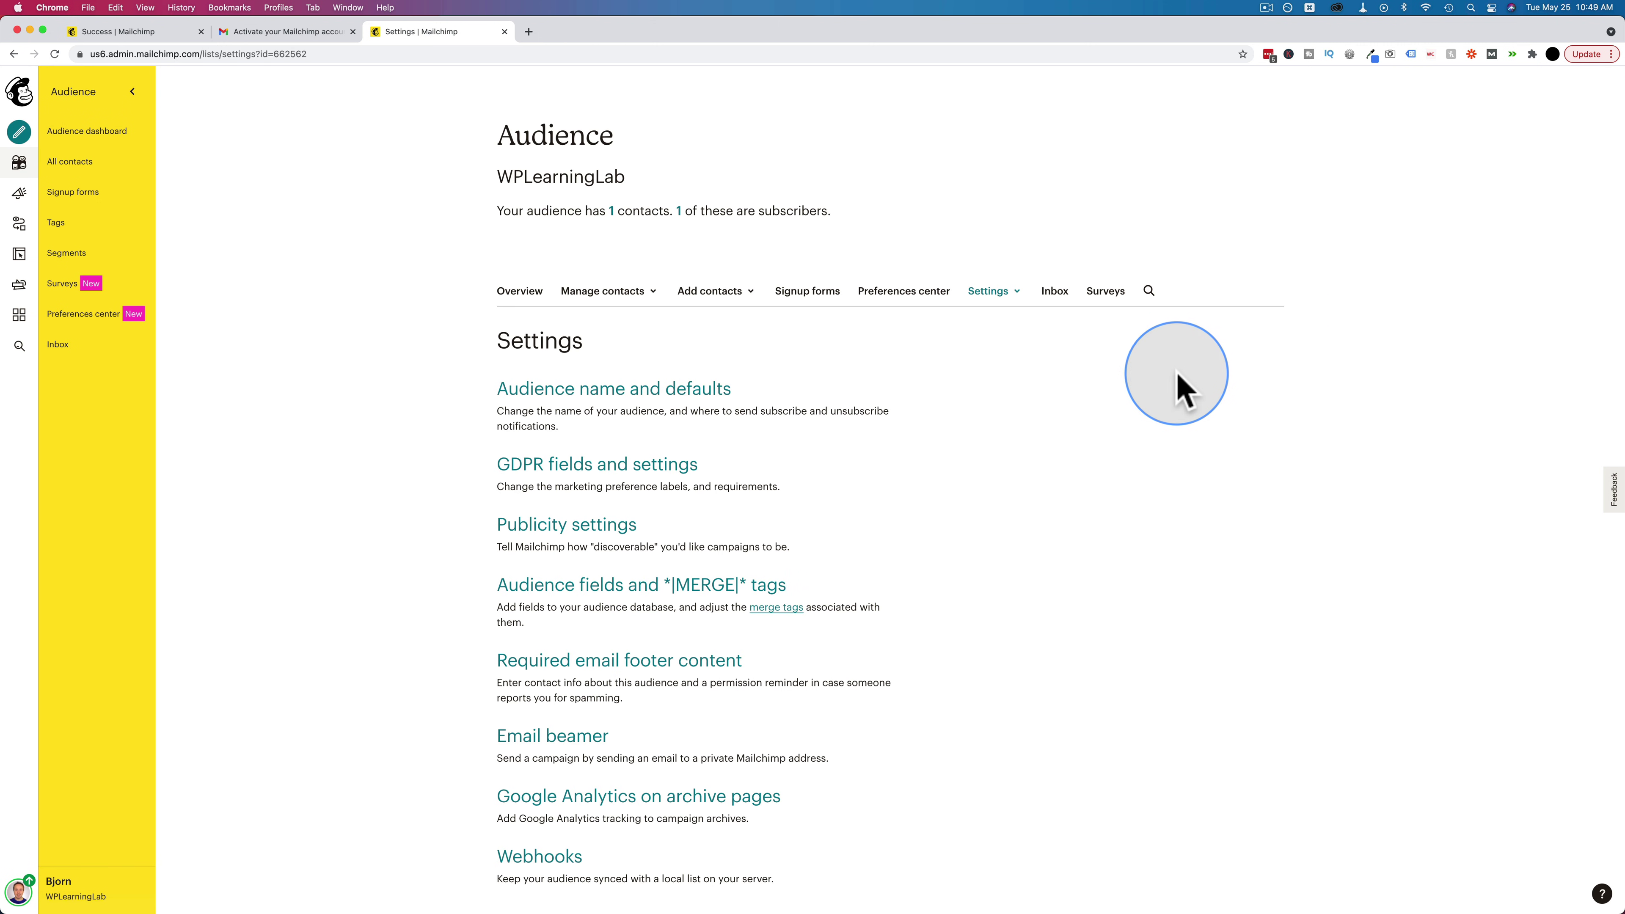
pyautogui.click(581, 391)
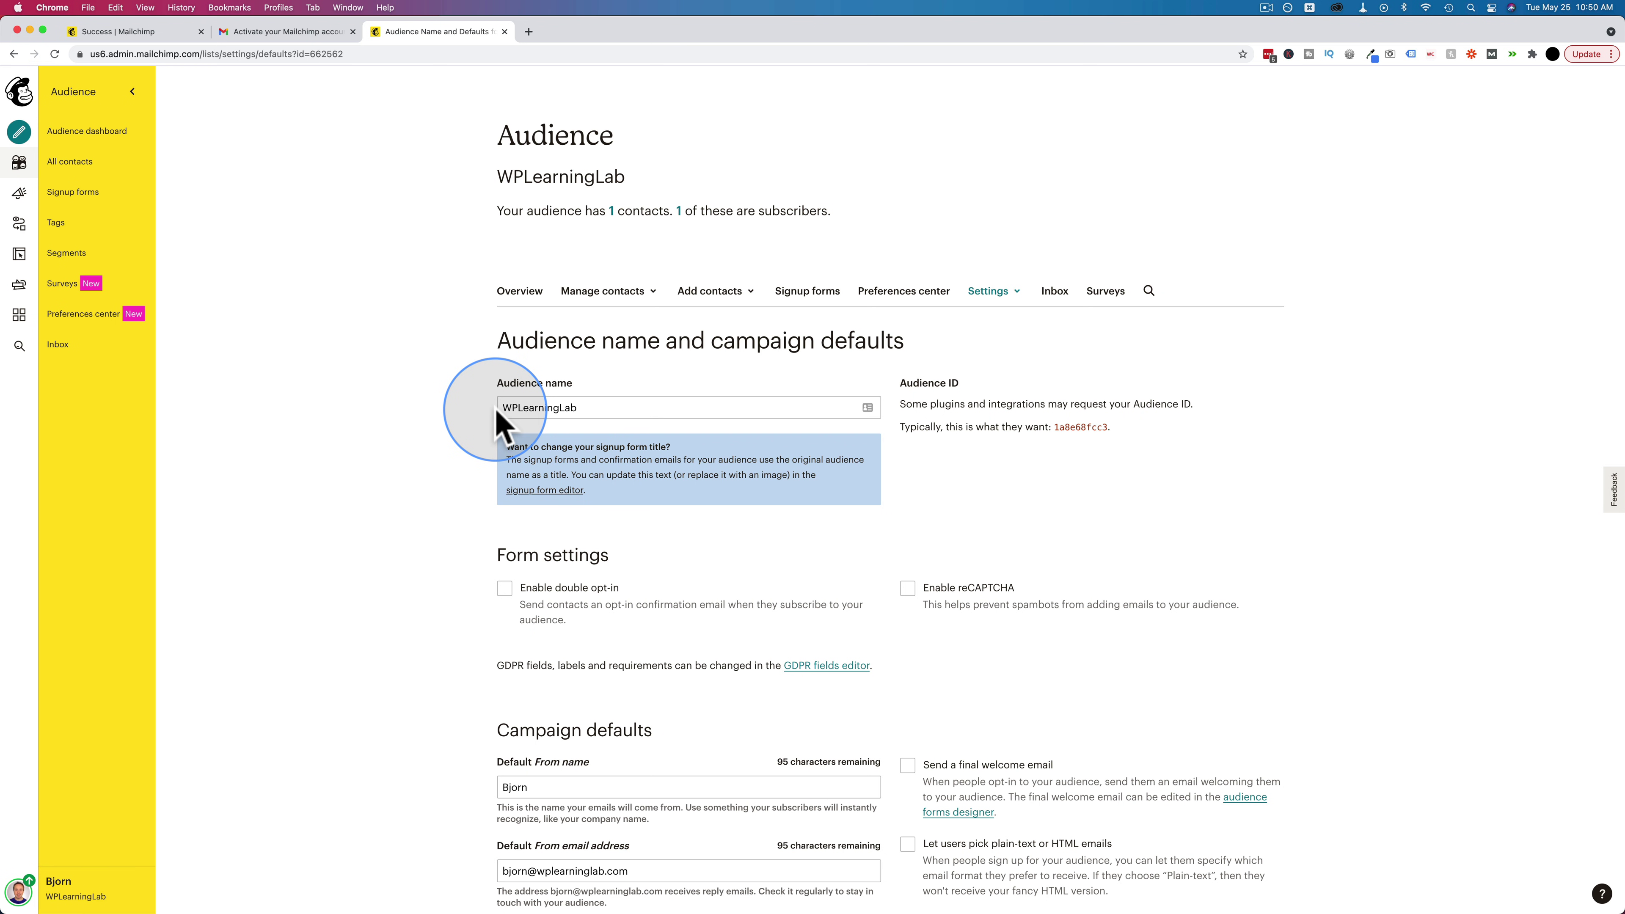
pyautogui.moveTo(591, 411); pyautogui.dragTo(503, 422)
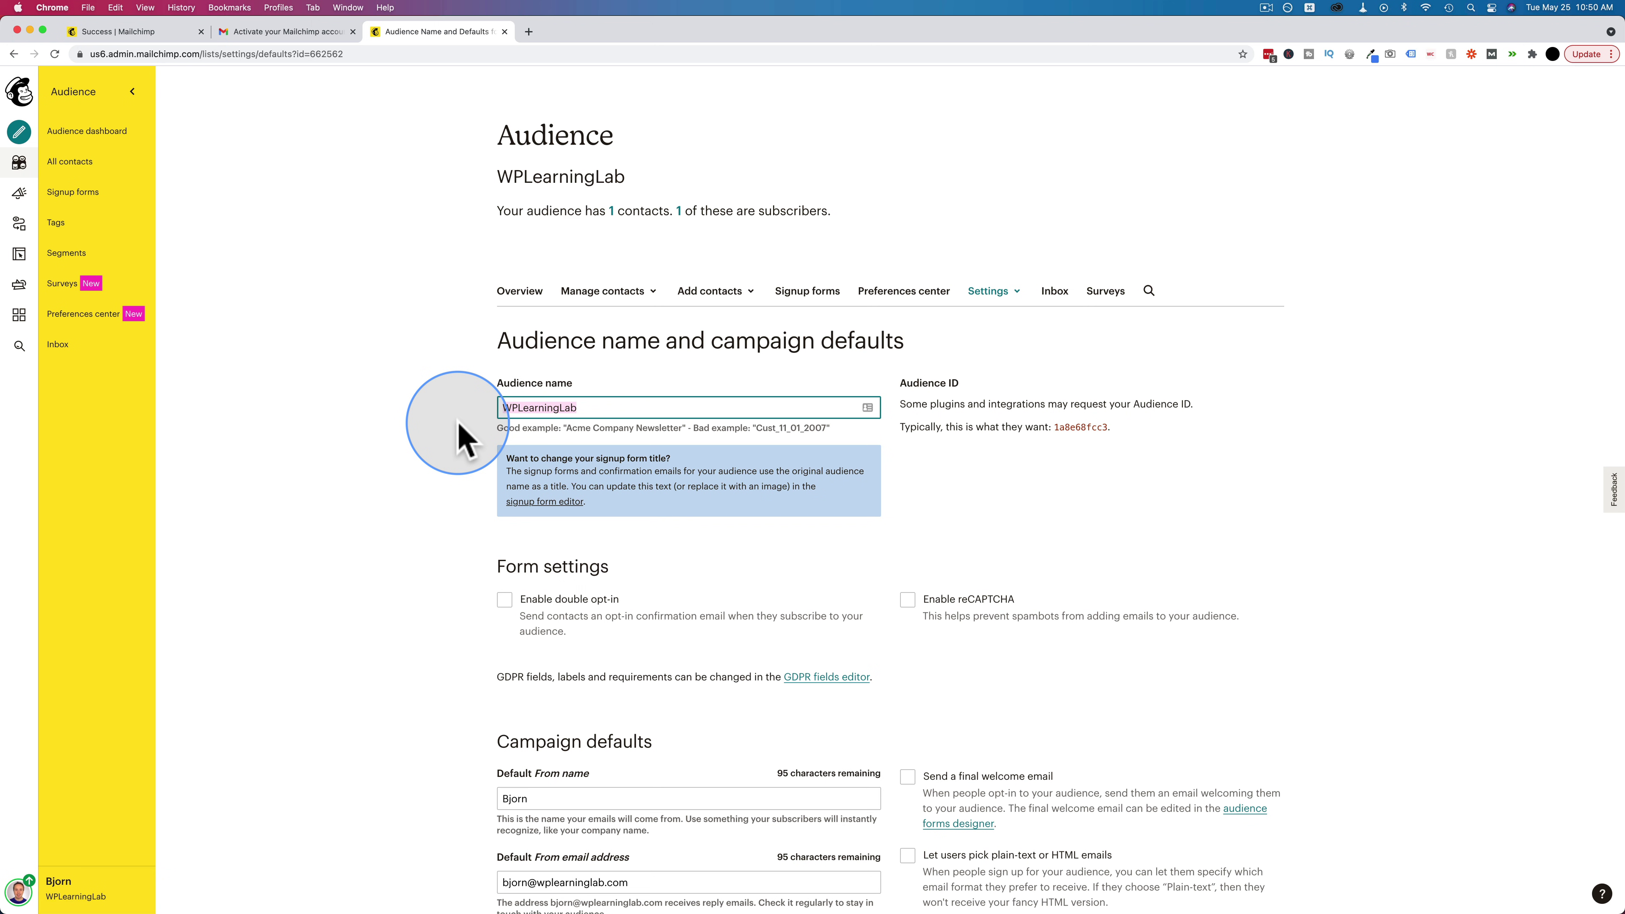
pyautogui.doubleClick(564, 412)
# Try out the double opt-in and reCAPTCHA form settings, and clear both options again.
pyautogui.scroll(-4, 544, 385)
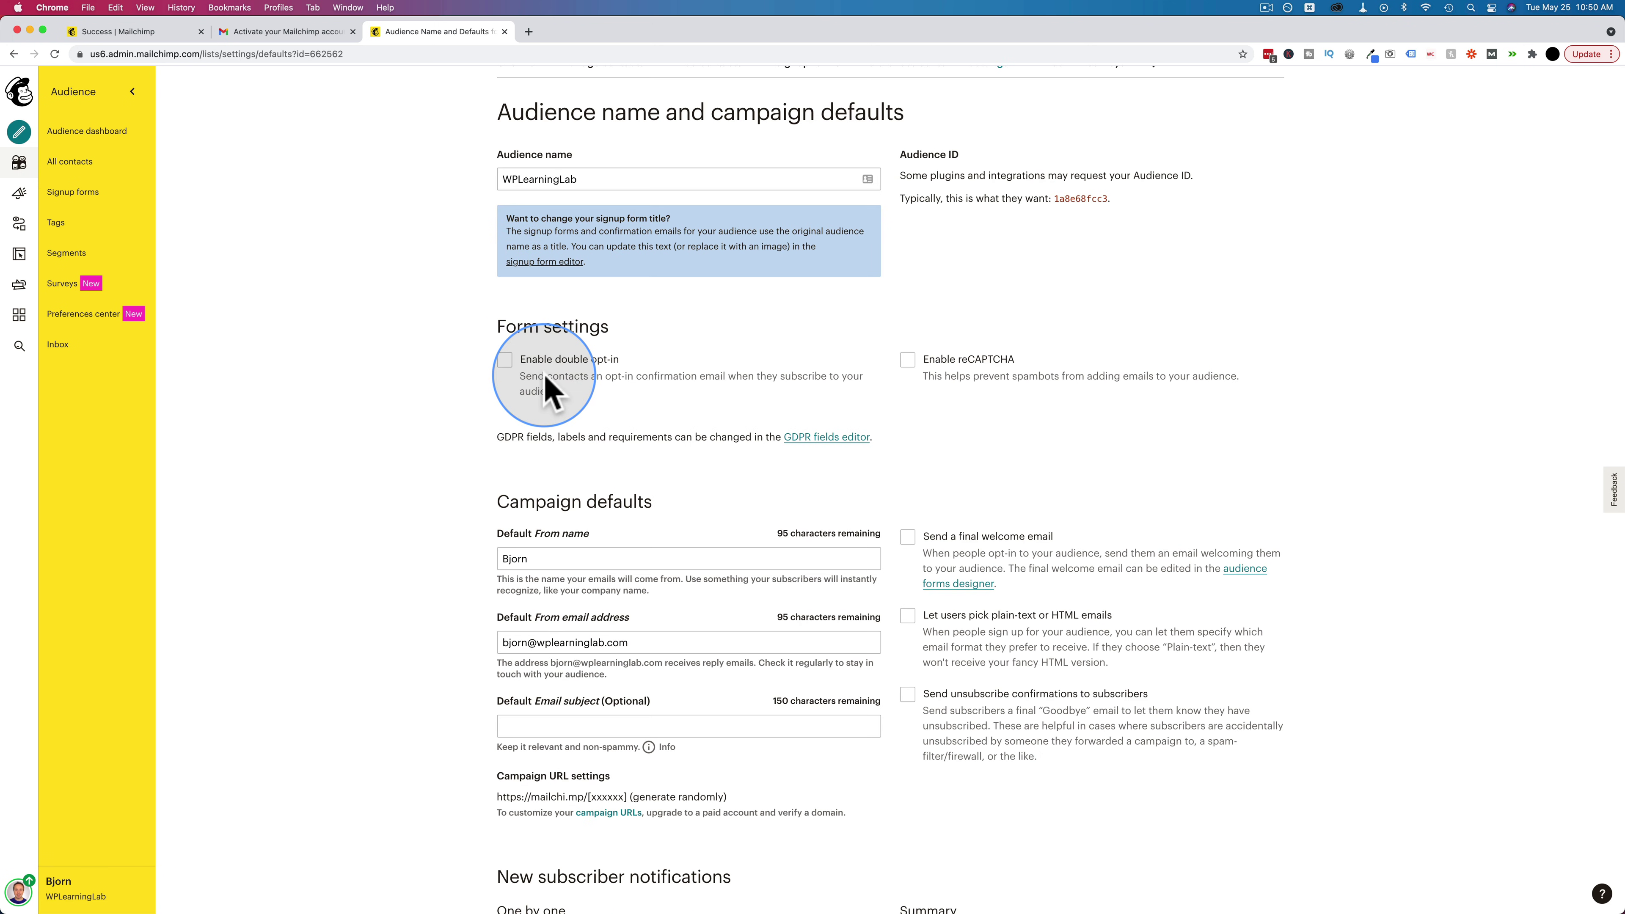
pyautogui.click(504, 360)
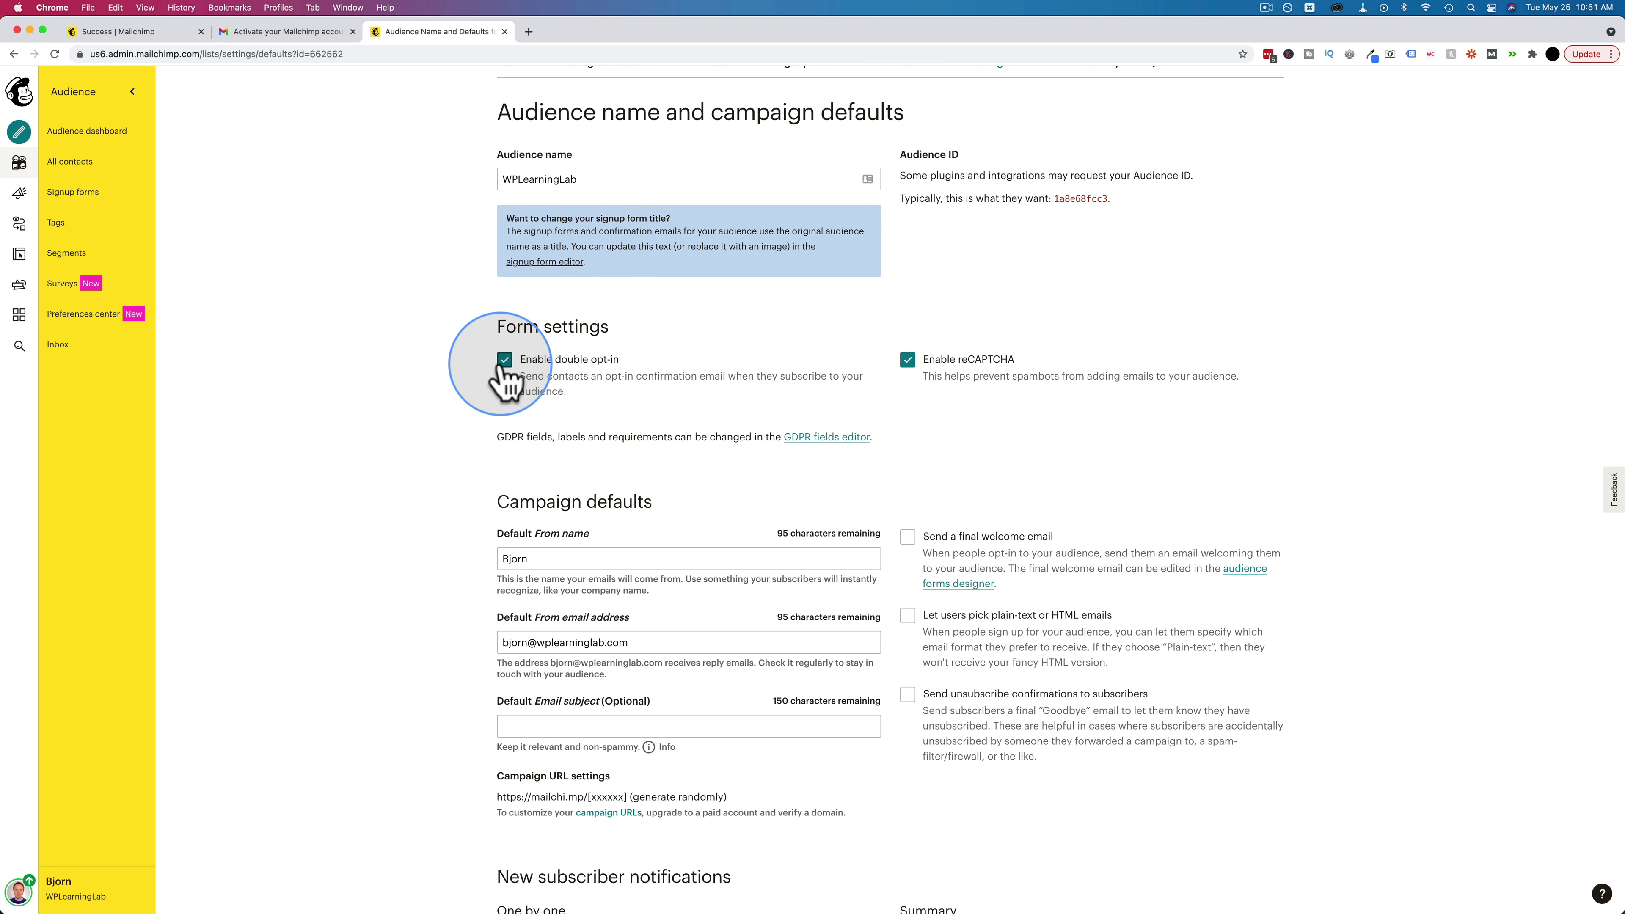
pyautogui.click(502, 363)
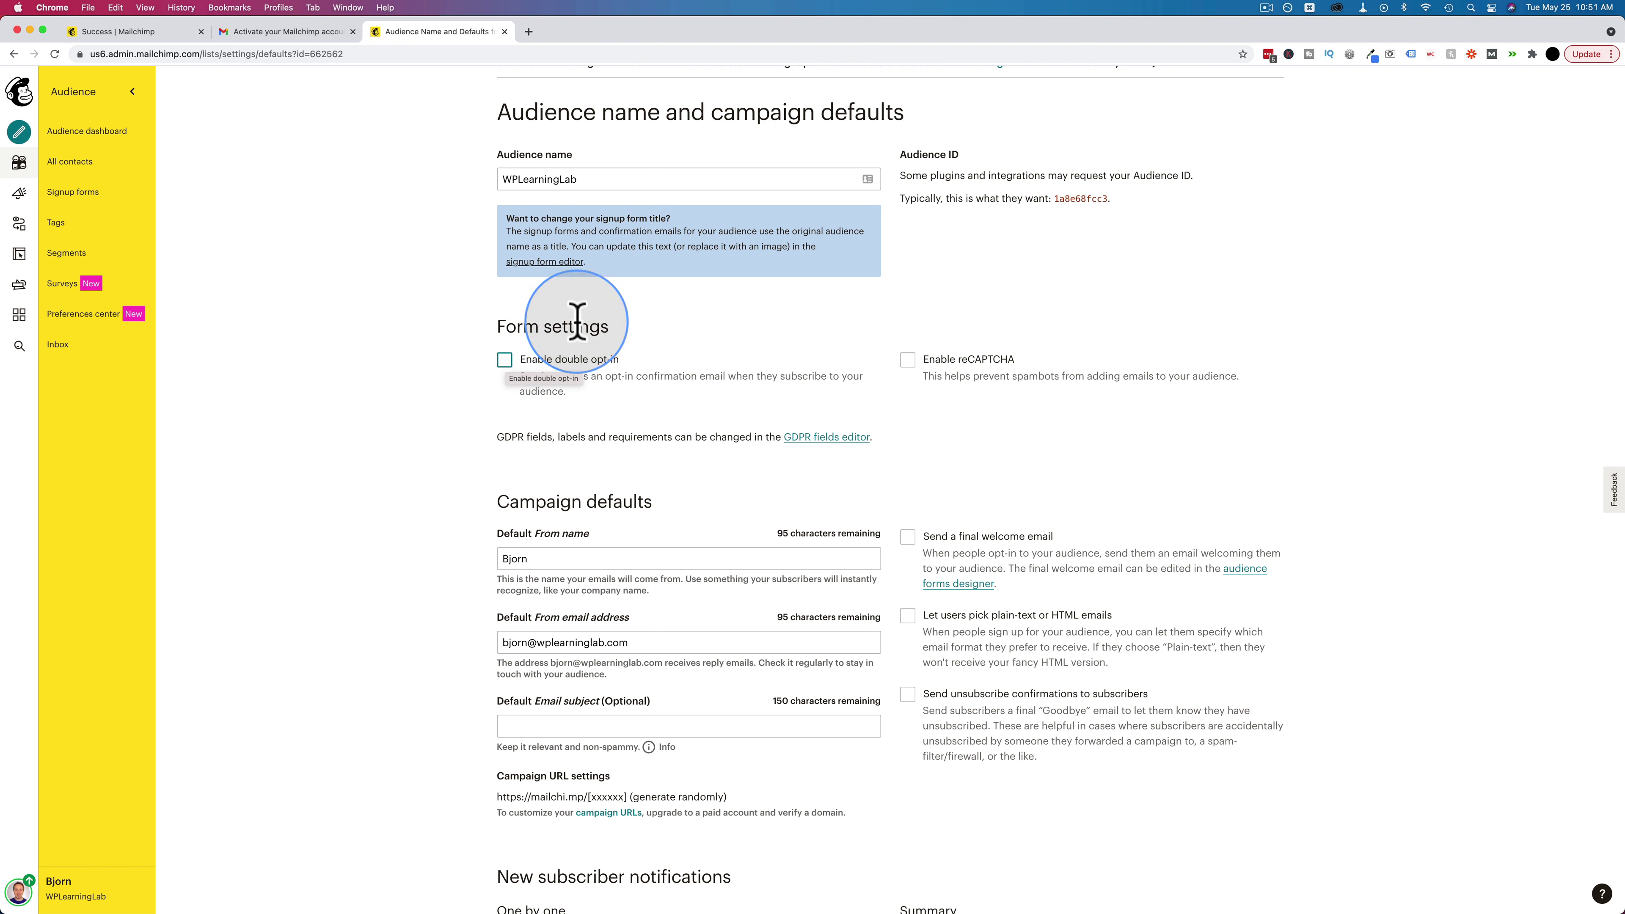
# Append [WPLearningLab] to the default From name in the campaign defaults.
pyautogui.scroll(-5, 554, 405)
pyautogui.click(530, 366)
pyautogui.write('[]')
pyautogui.write('WP')
pyautogui.write('LearningLab')
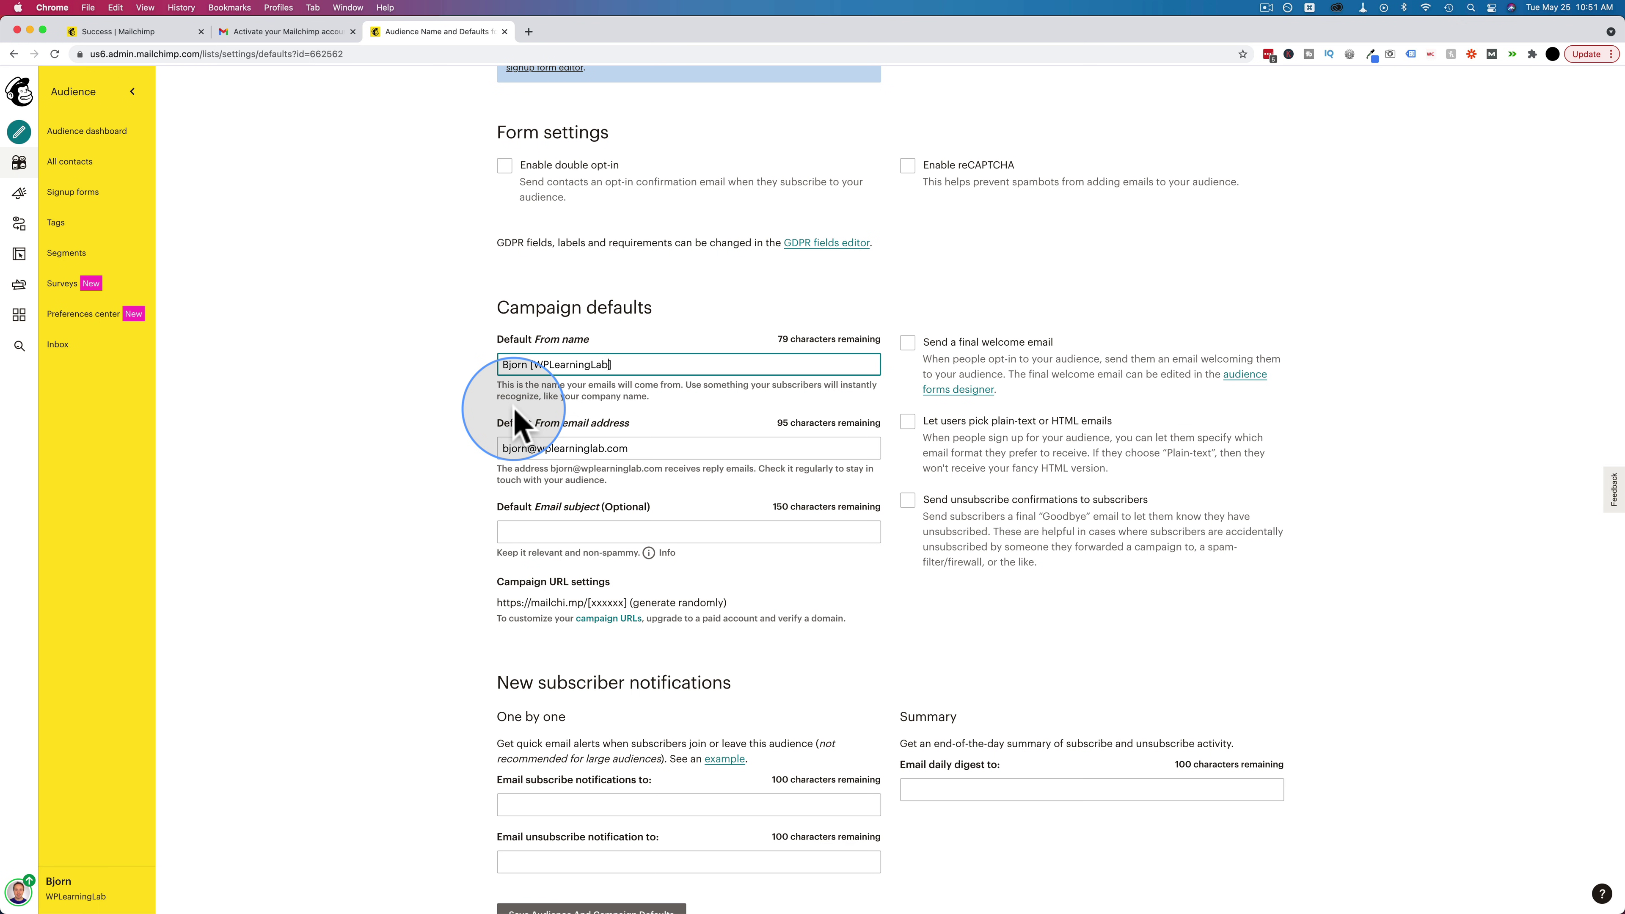
pyautogui.doubleClick(515, 364)
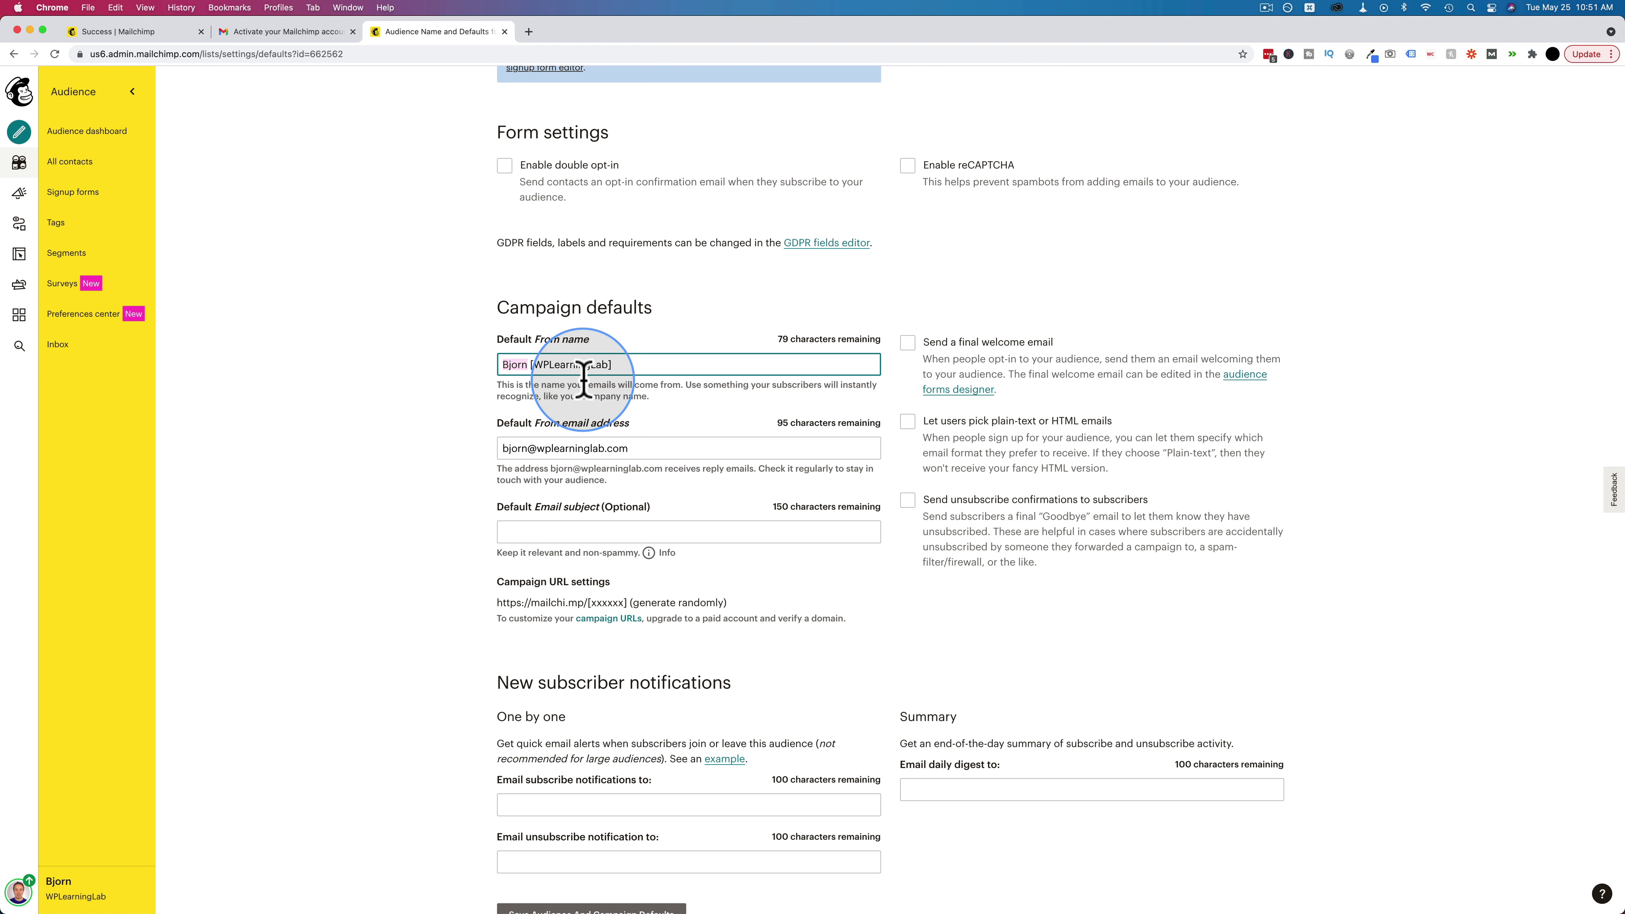
pyautogui.doubleClick(558, 364)
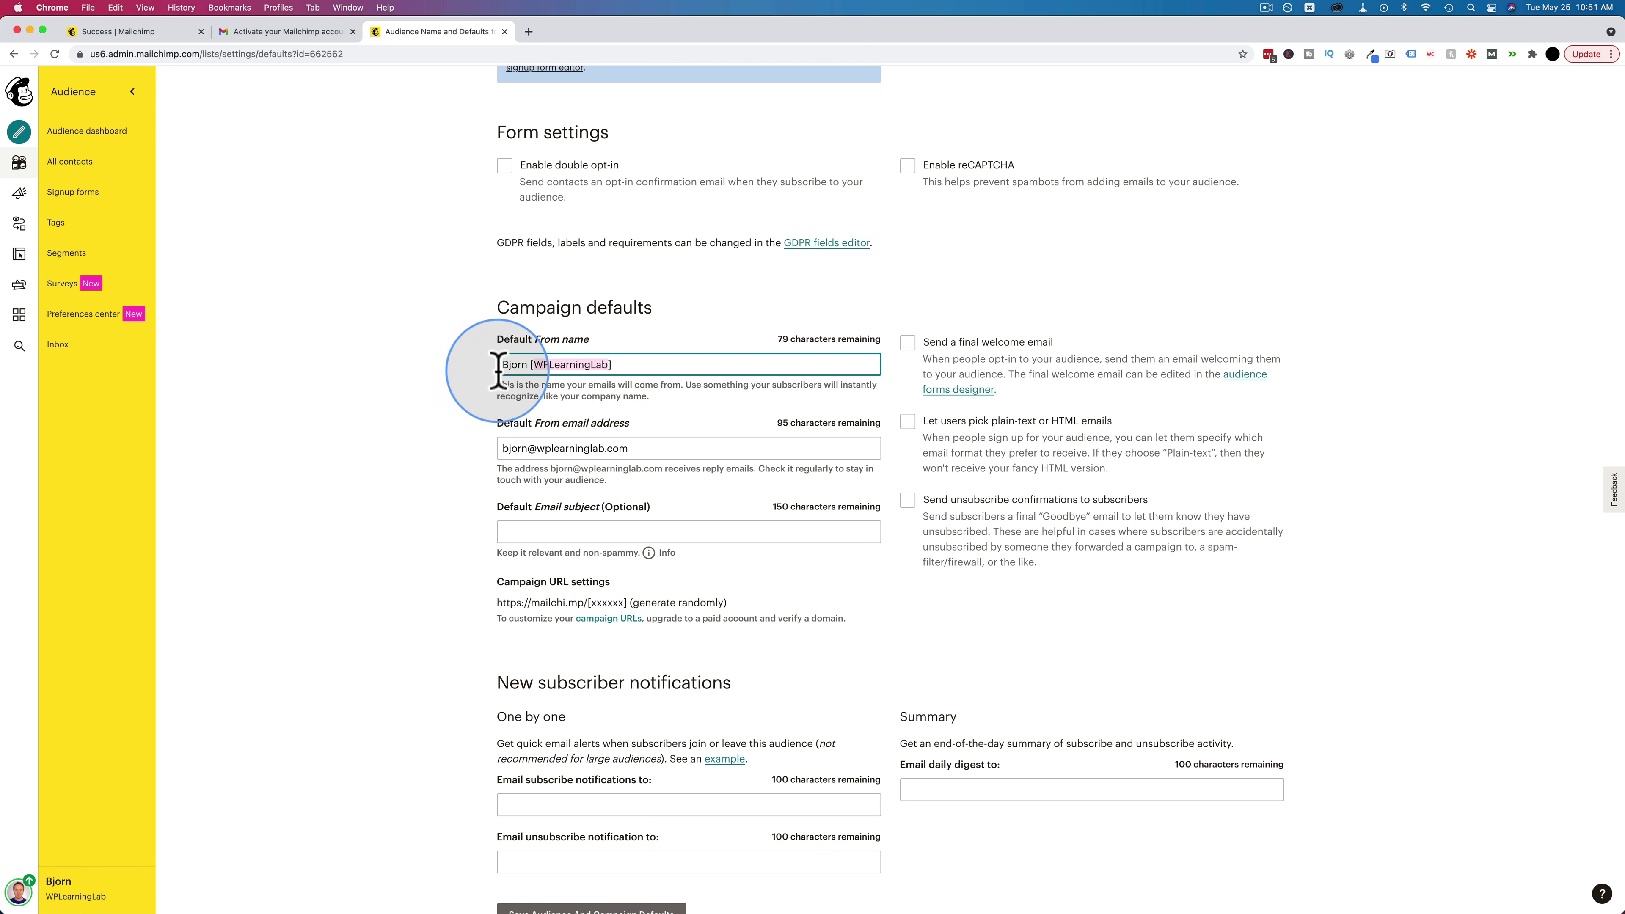
# Examine the default From email address and the optional default email subject in the campaign defaults.
pyautogui.scroll(-2, 448, 442)
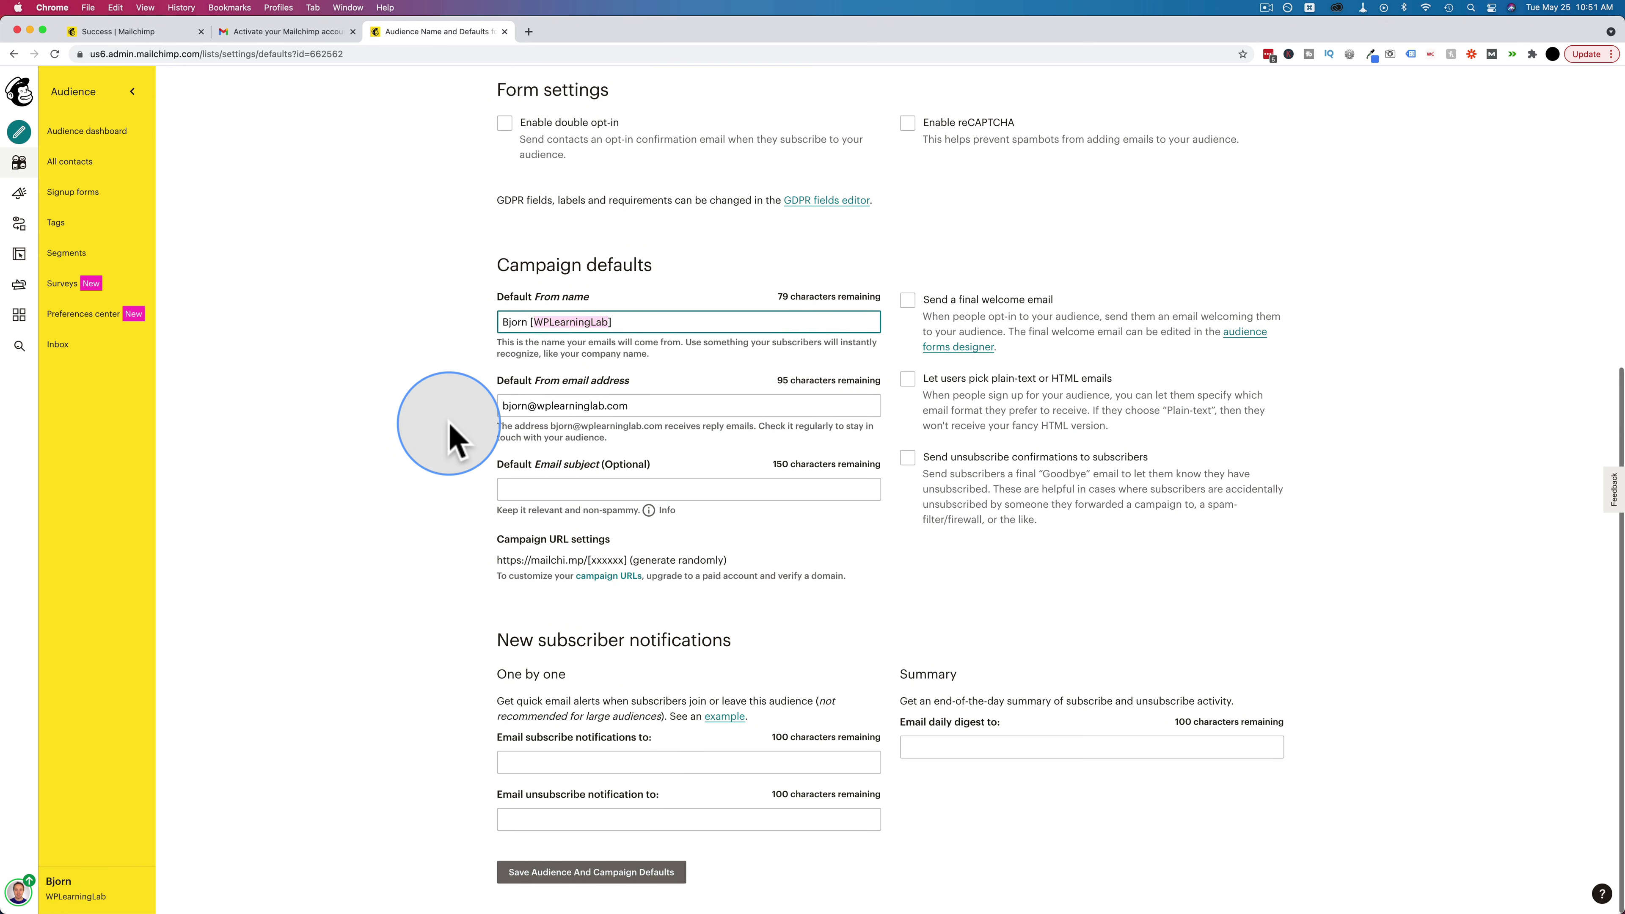
pyautogui.moveTo(643, 404); pyautogui.dragTo(482, 403)
pyautogui.click(480, 413)
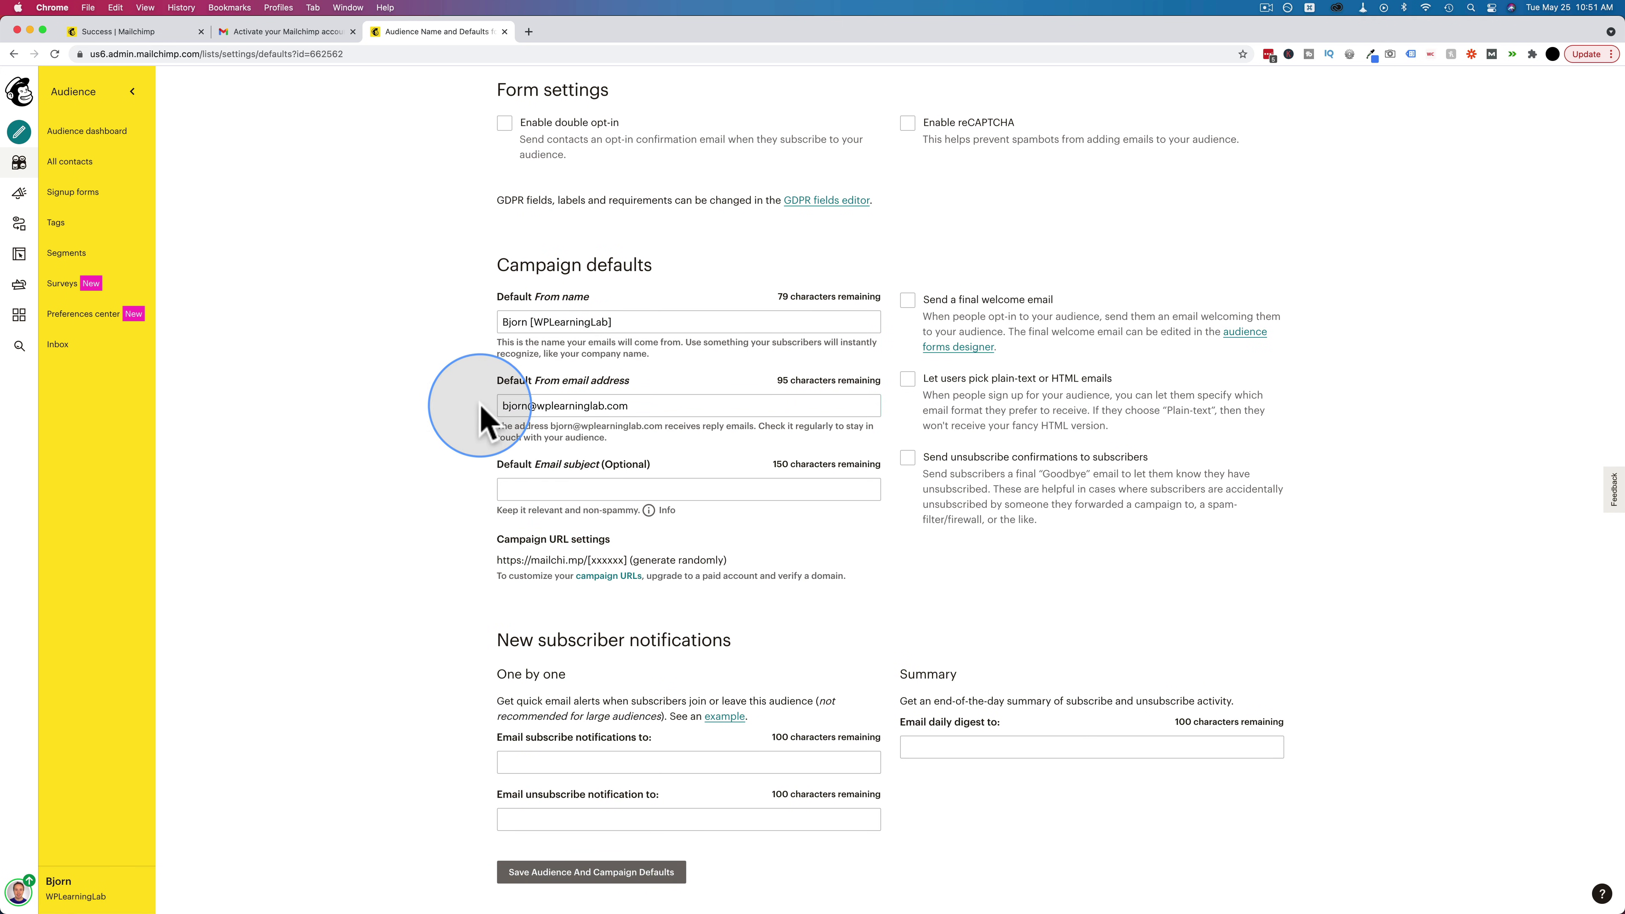
pyautogui.moveTo(629, 407); pyautogui.dragTo(484, 406)
pyautogui.click(457, 422)
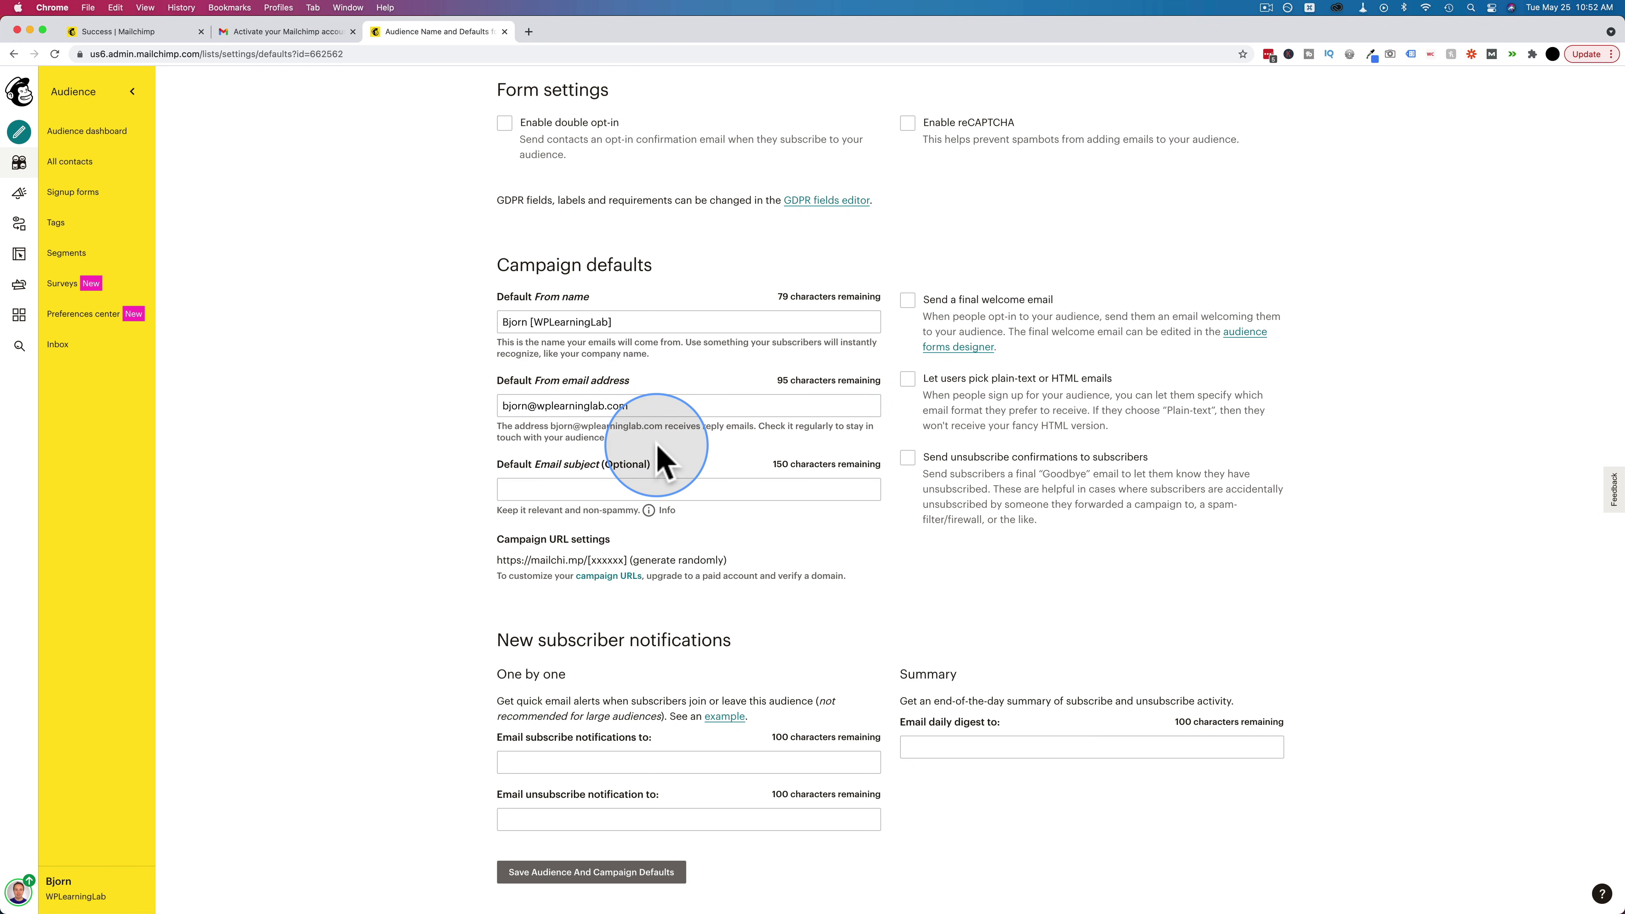
pyautogui.click(649, 411)
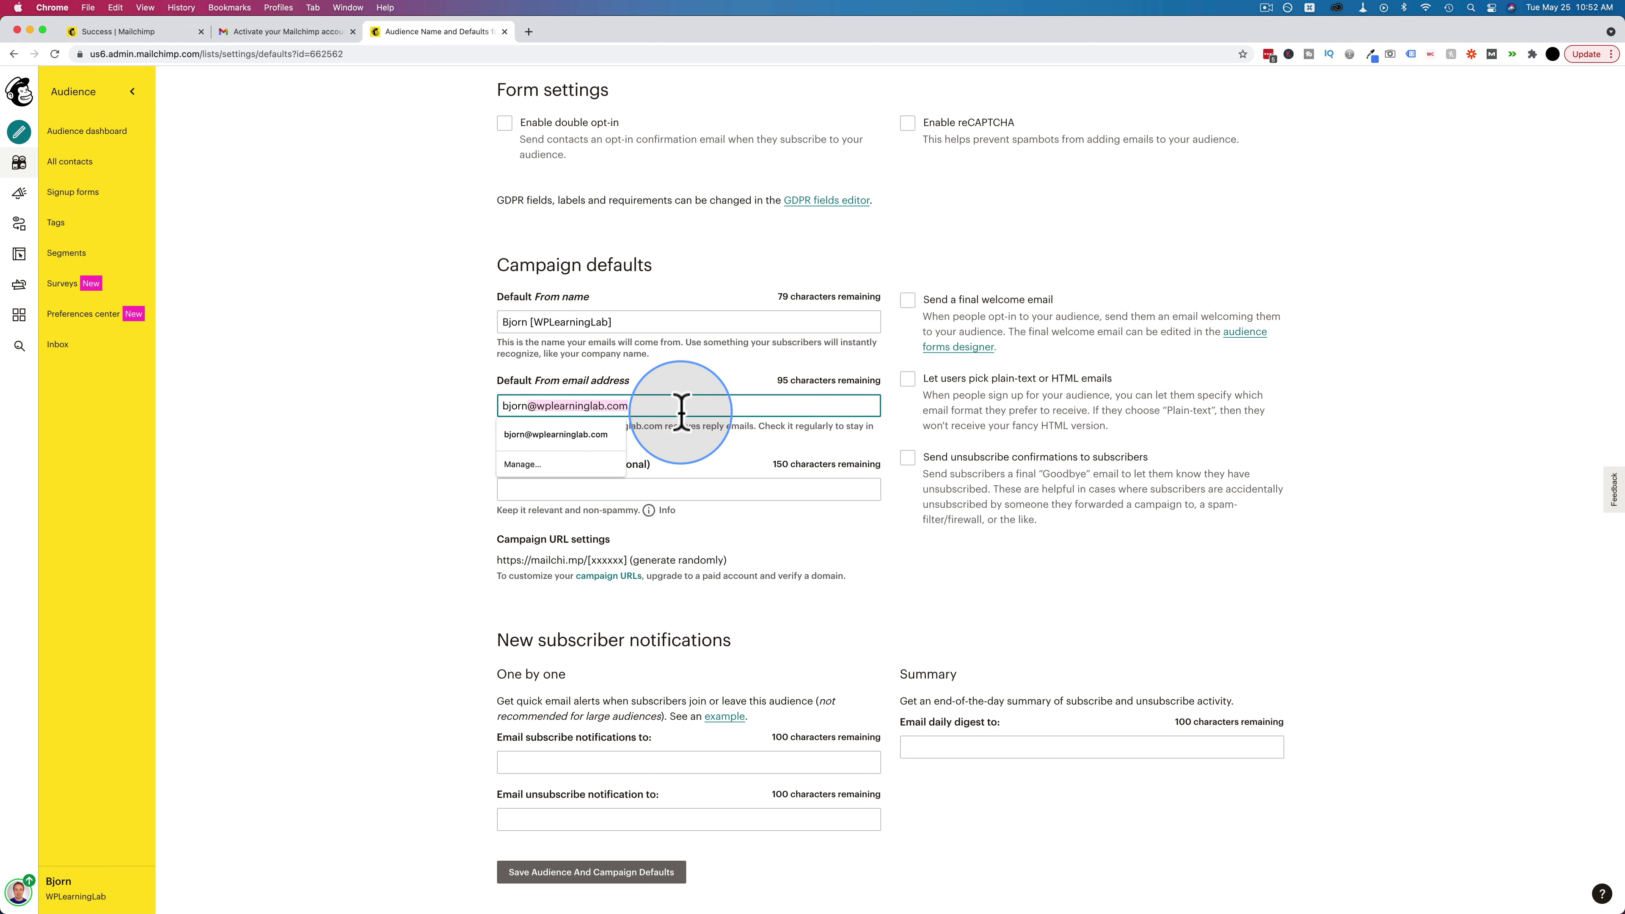
pyautogui.click(669, 461)
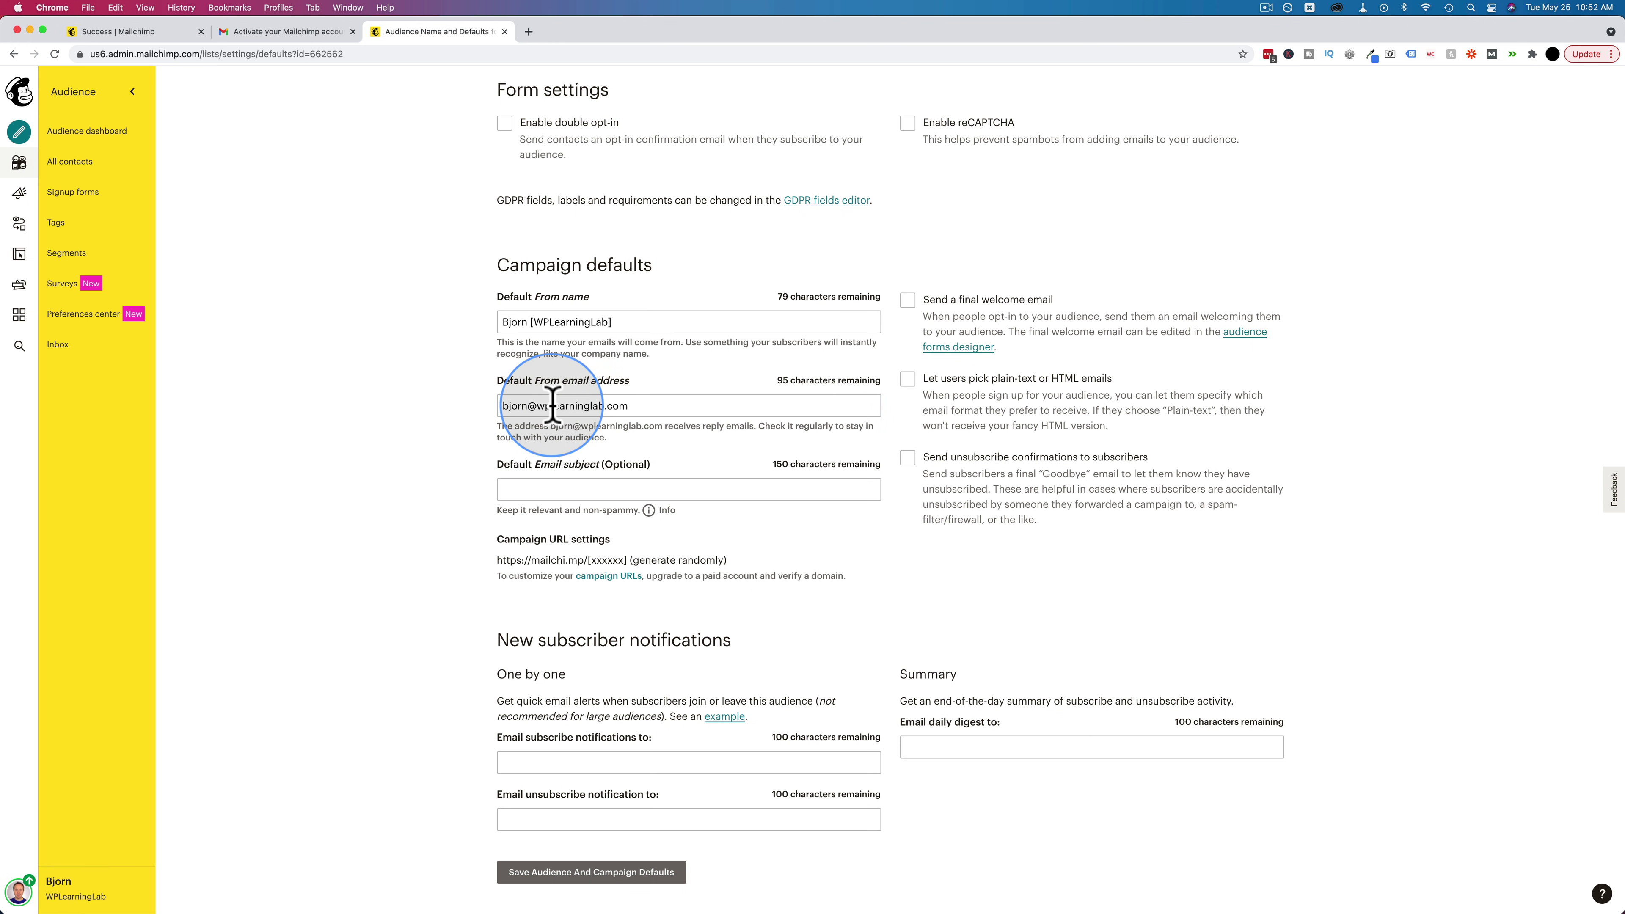
pyautogui.click(539, 407)
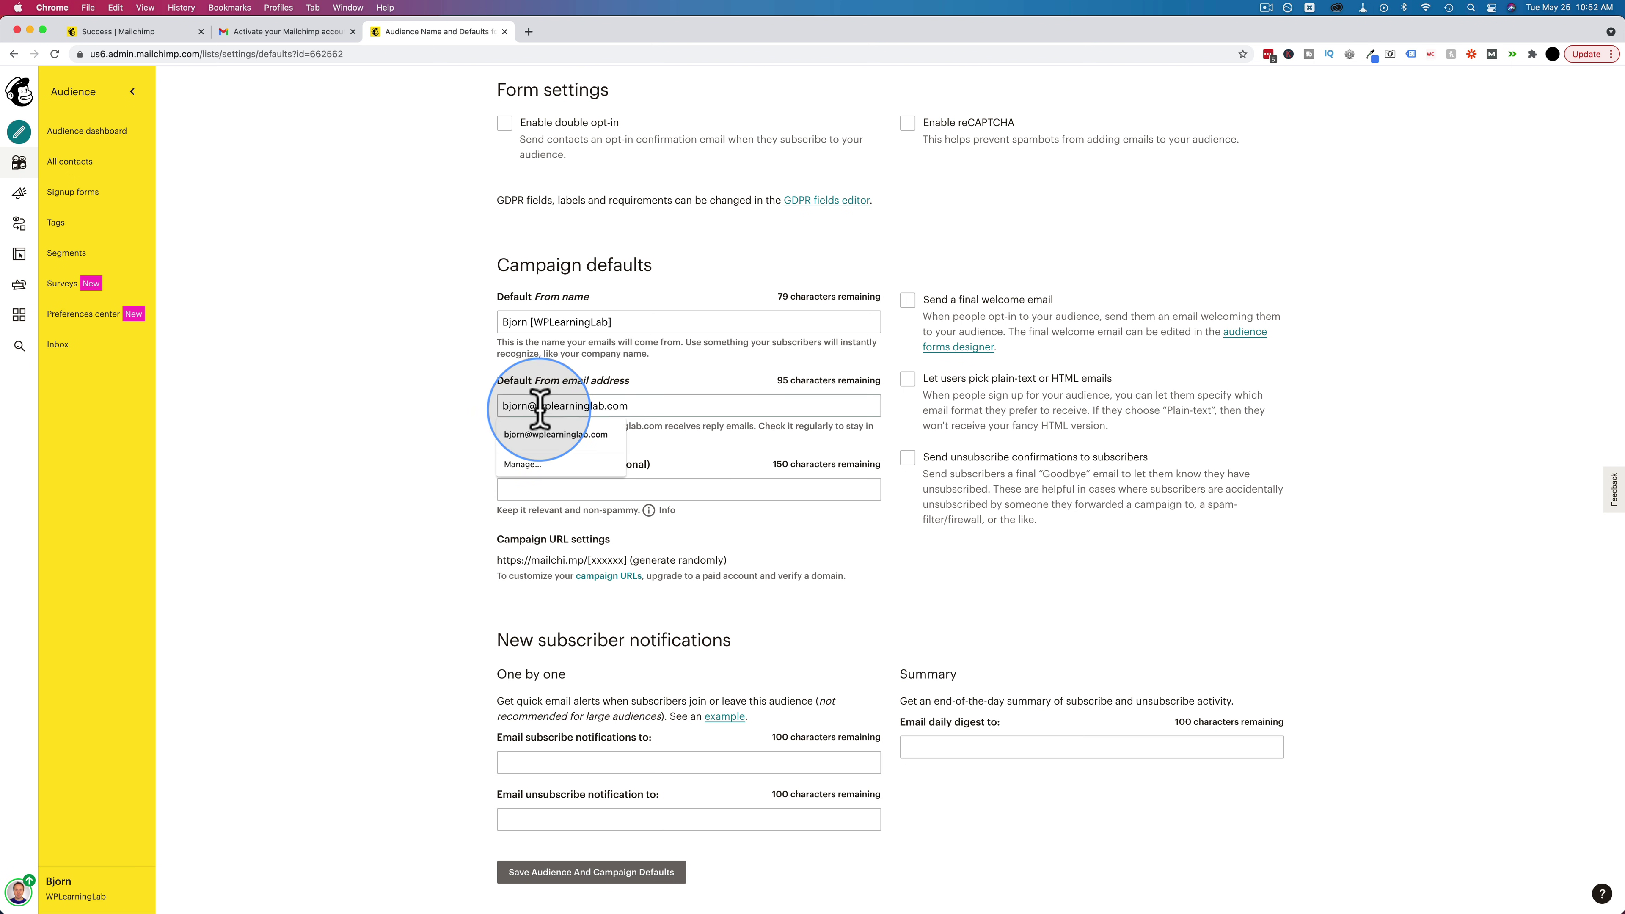
pyautogui.click(644, 407)
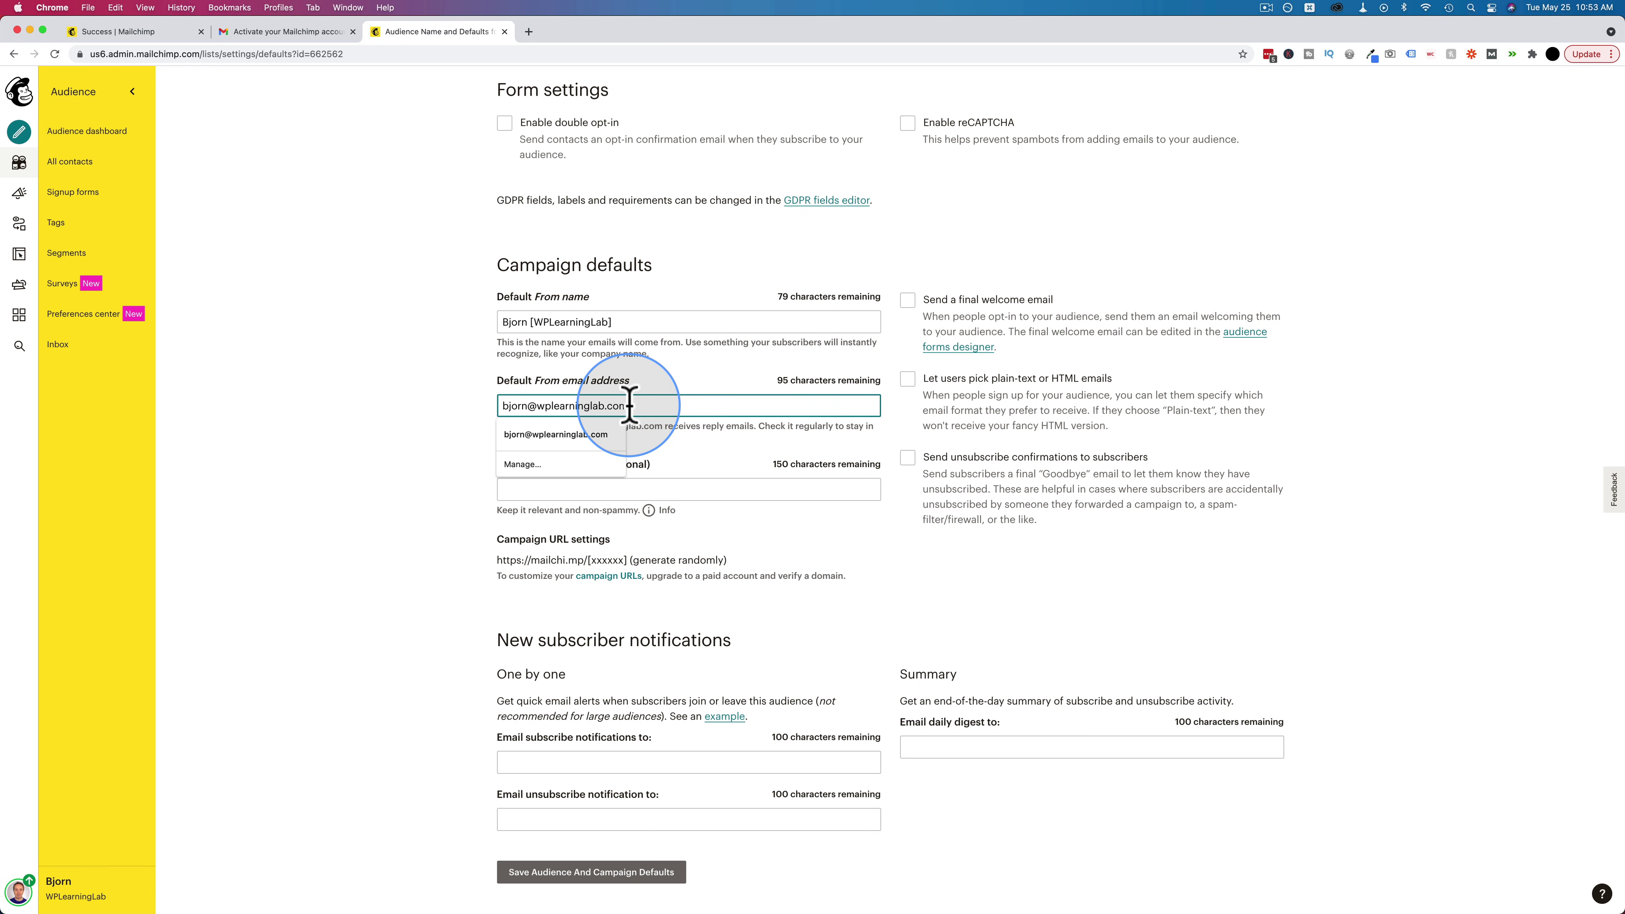
pyautogui.click(555, 434)
pyautogui.click(562, 489)
pyautogui.click(427, 503)
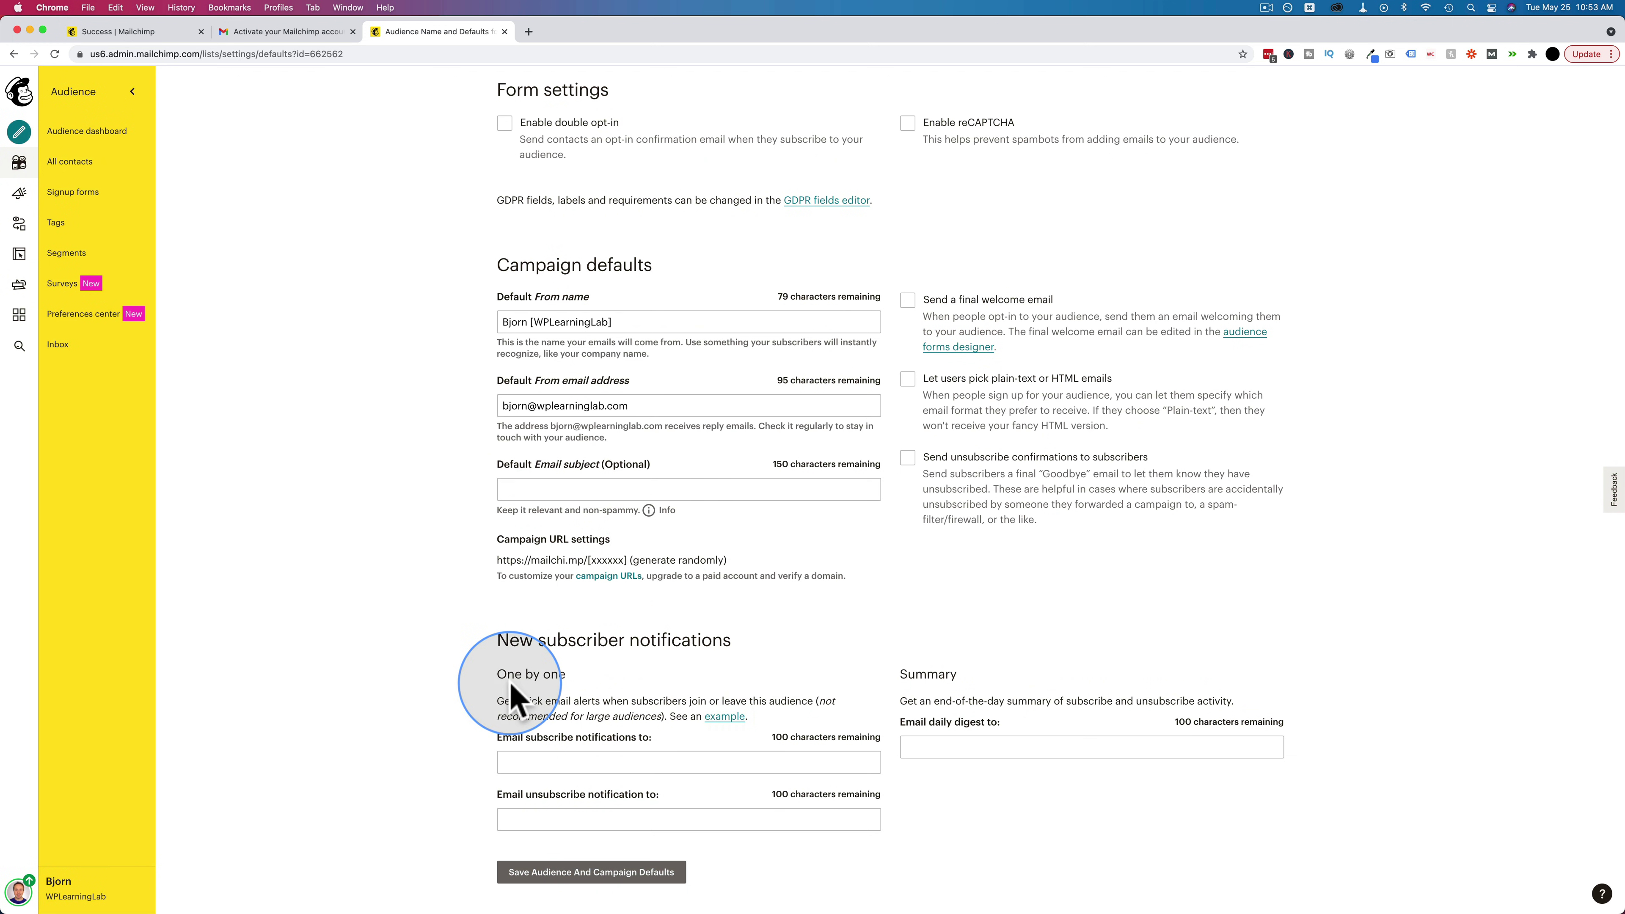
# Examine the one-by-one subscribe and unsubscribe notification fields for new subscribers, leaving them empty.
pyautogui.click(647, 759)
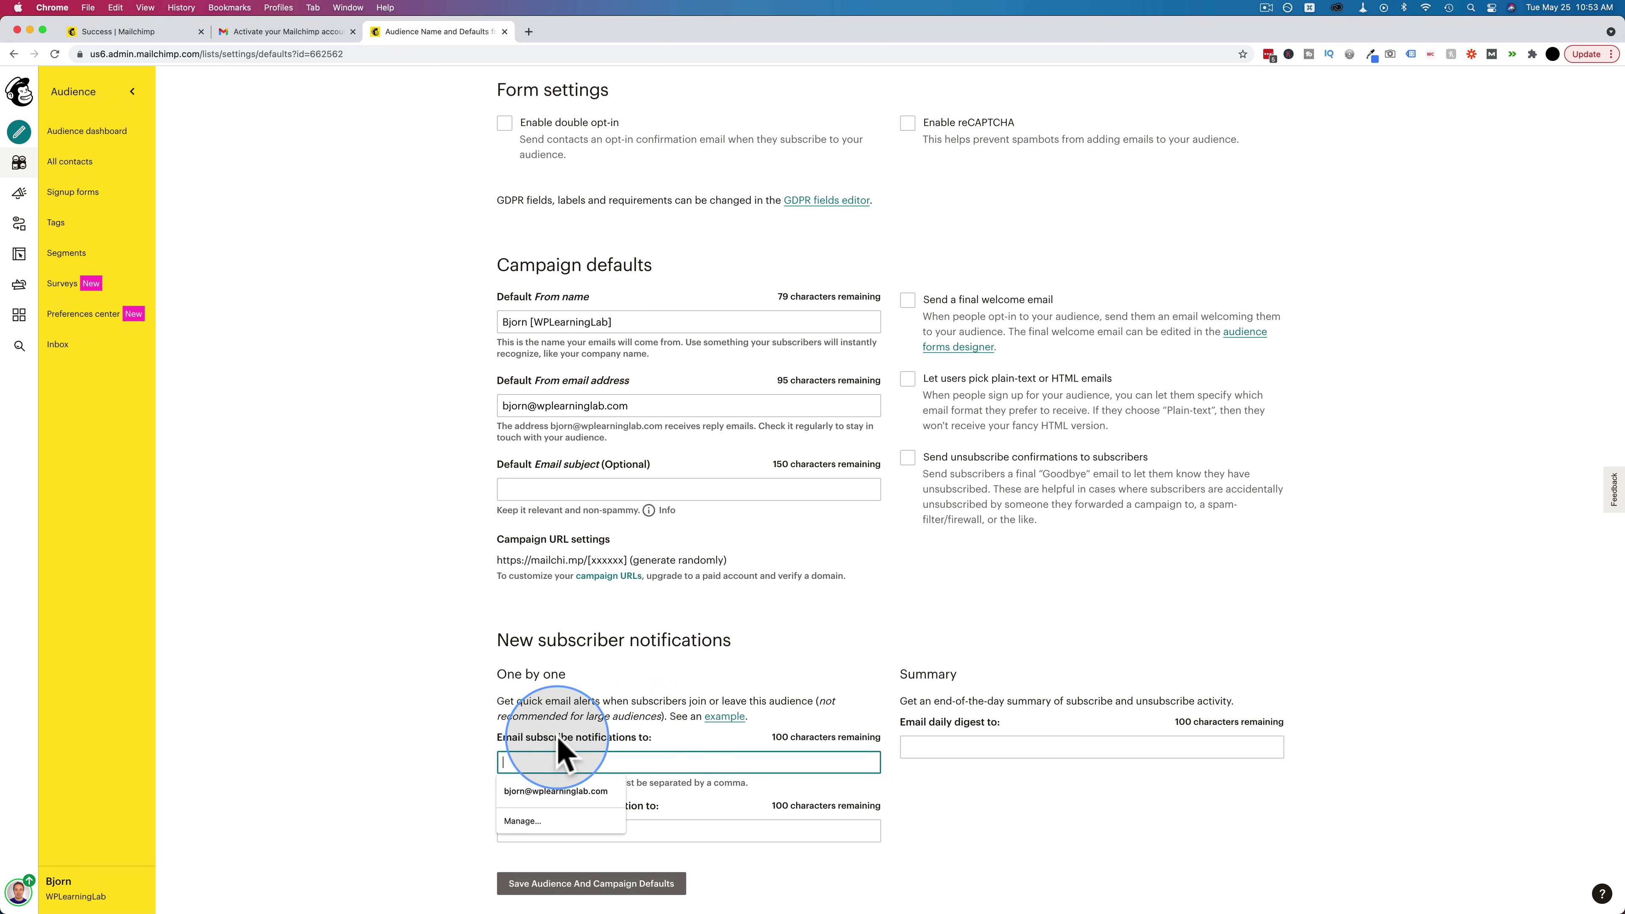
pyautogui.click(579, 823)
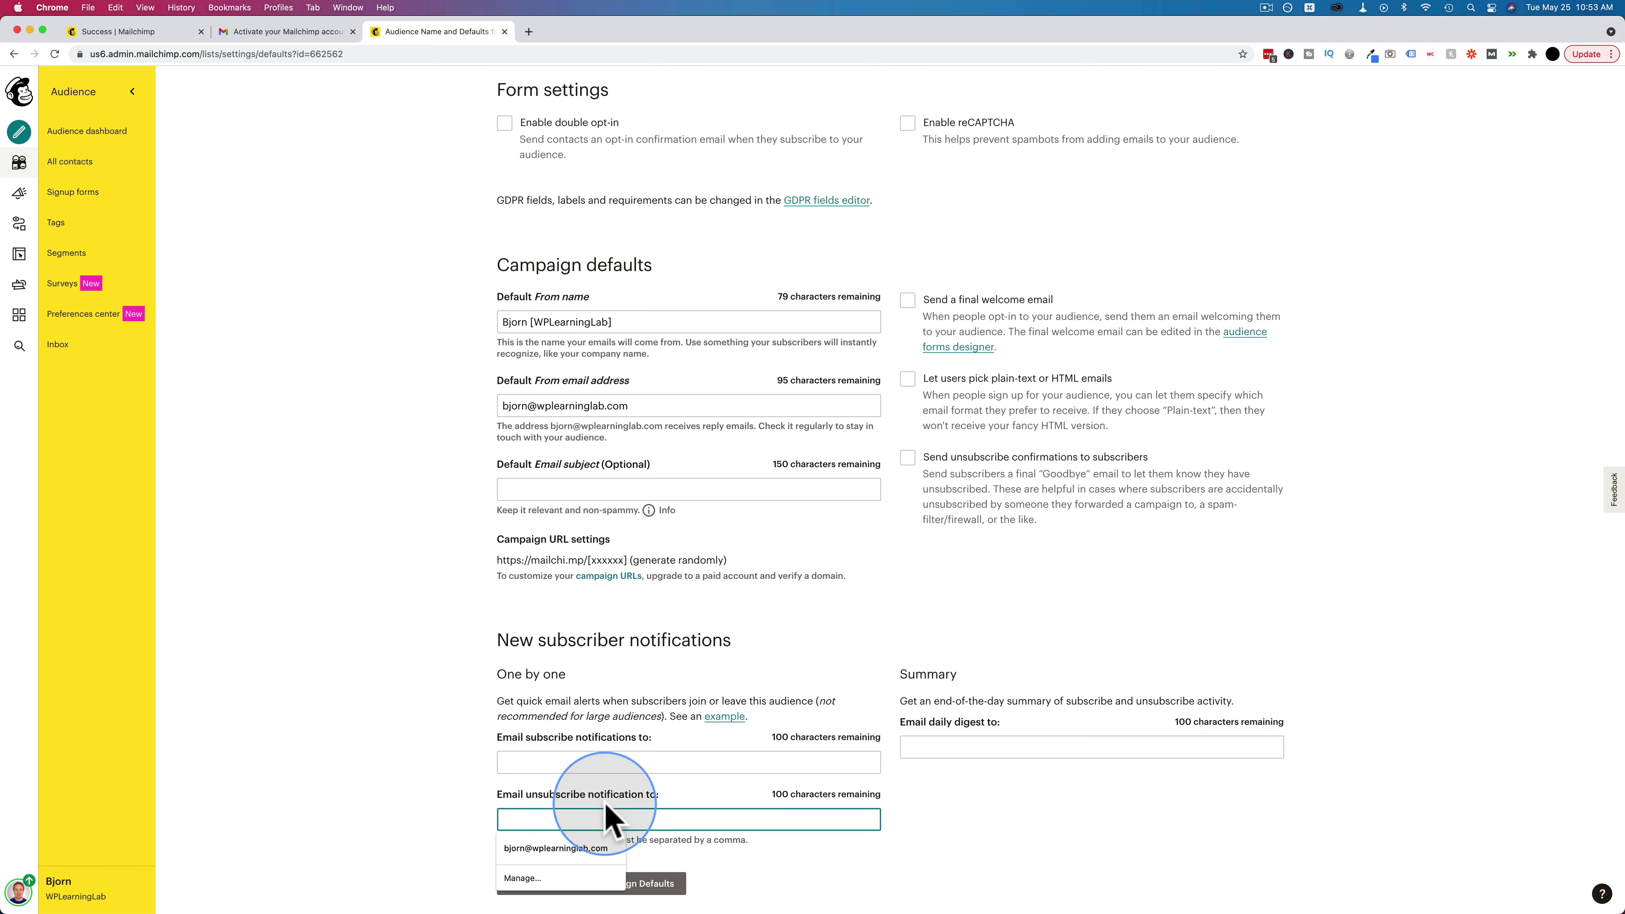
pyautogui.click(435, 793)
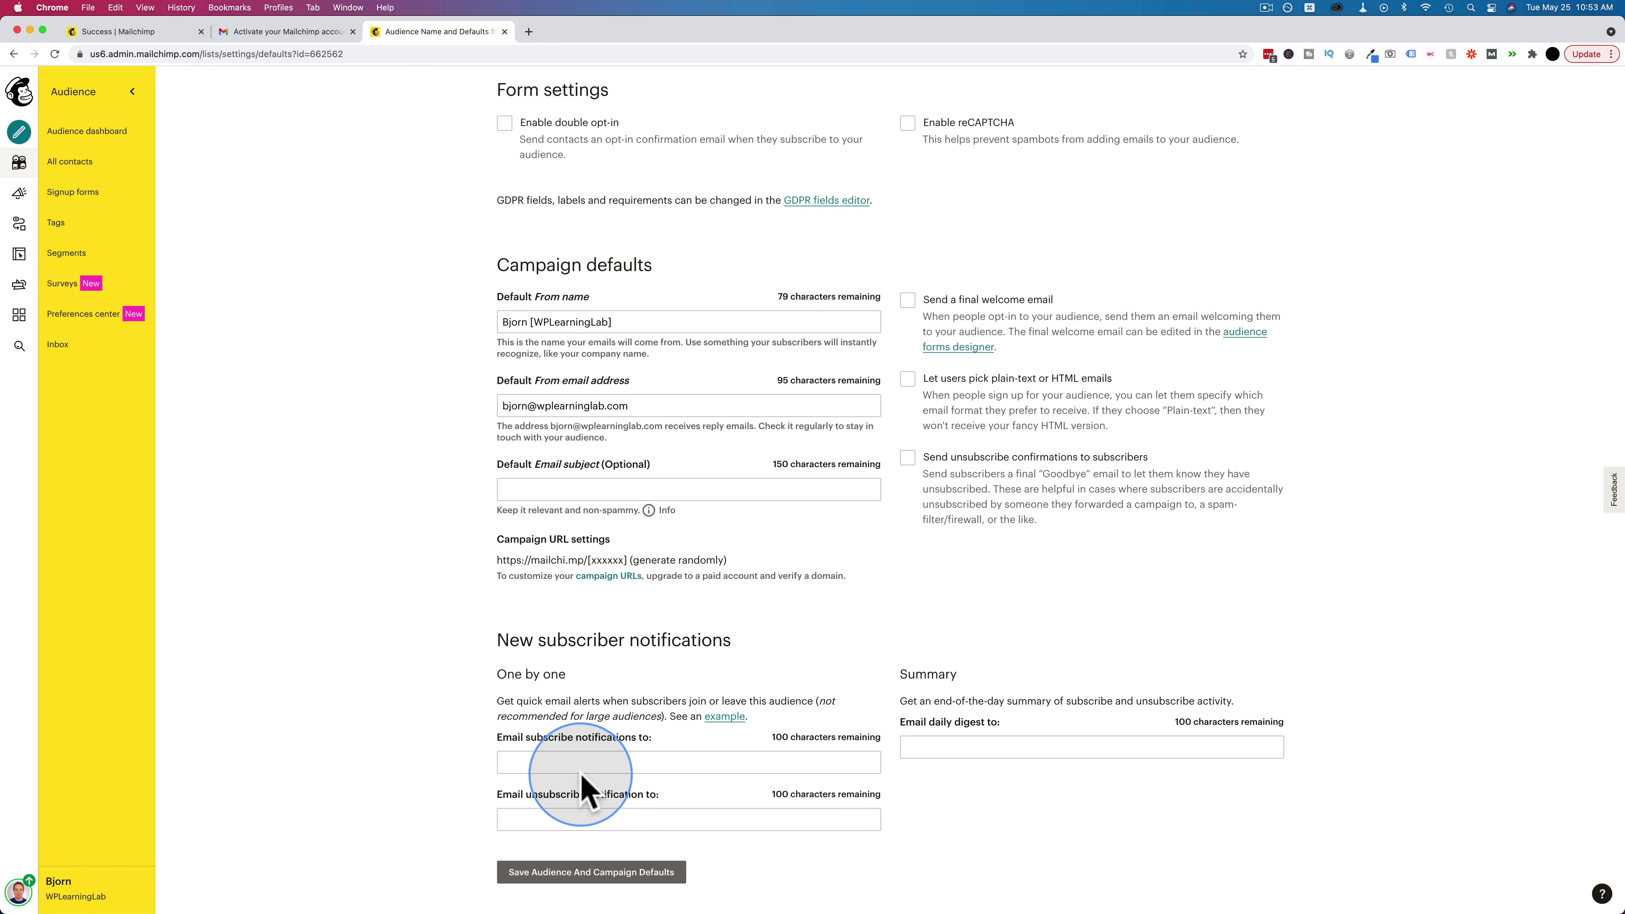
pyautogui.click(616, 764)
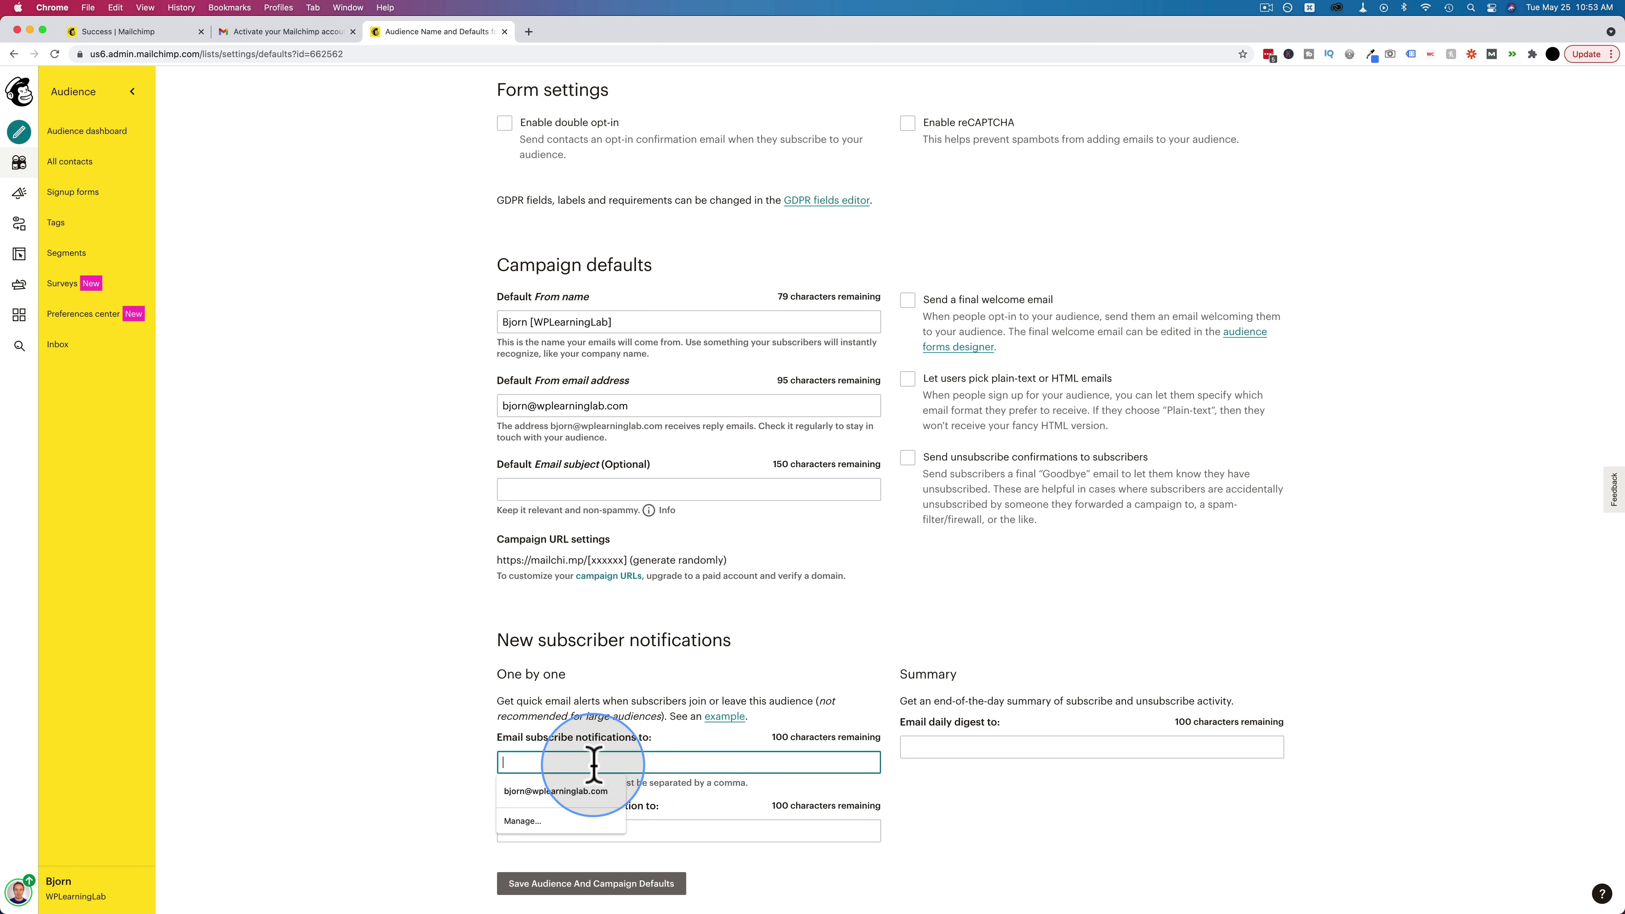
pyautogui.click(921, 839)
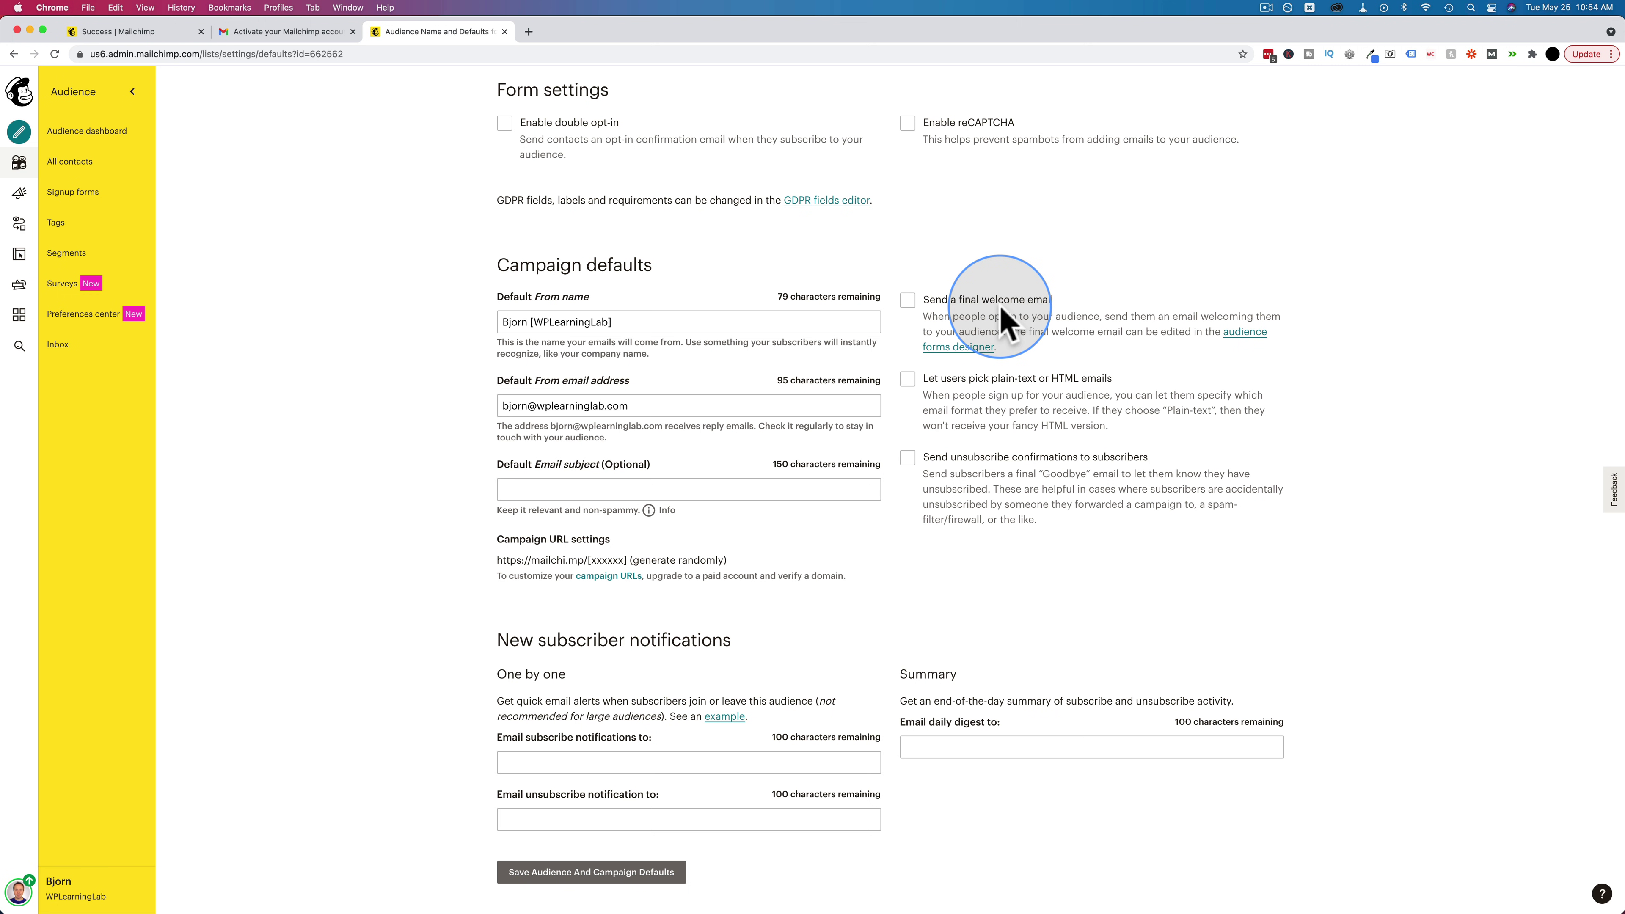
# Enable letting users pick plain-text or HTML emails, and save the audience and campaign defaults.
pyautogui.click(908, 380)
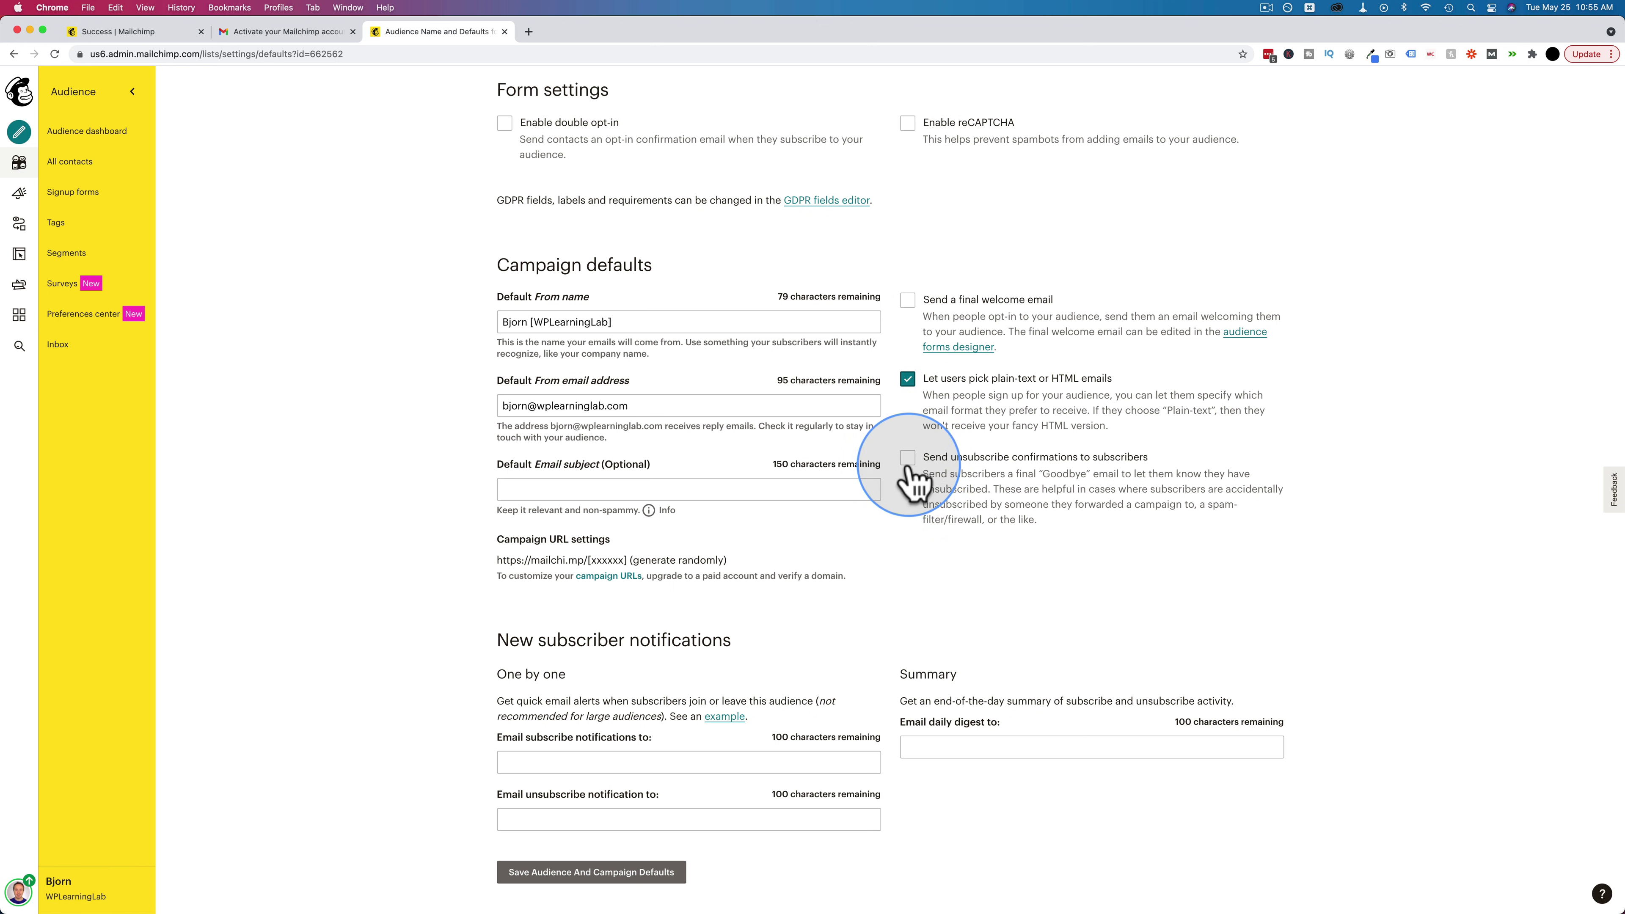
pyautogui.scroll(-1, 730, 627)
pyautogui.click(614, 872)
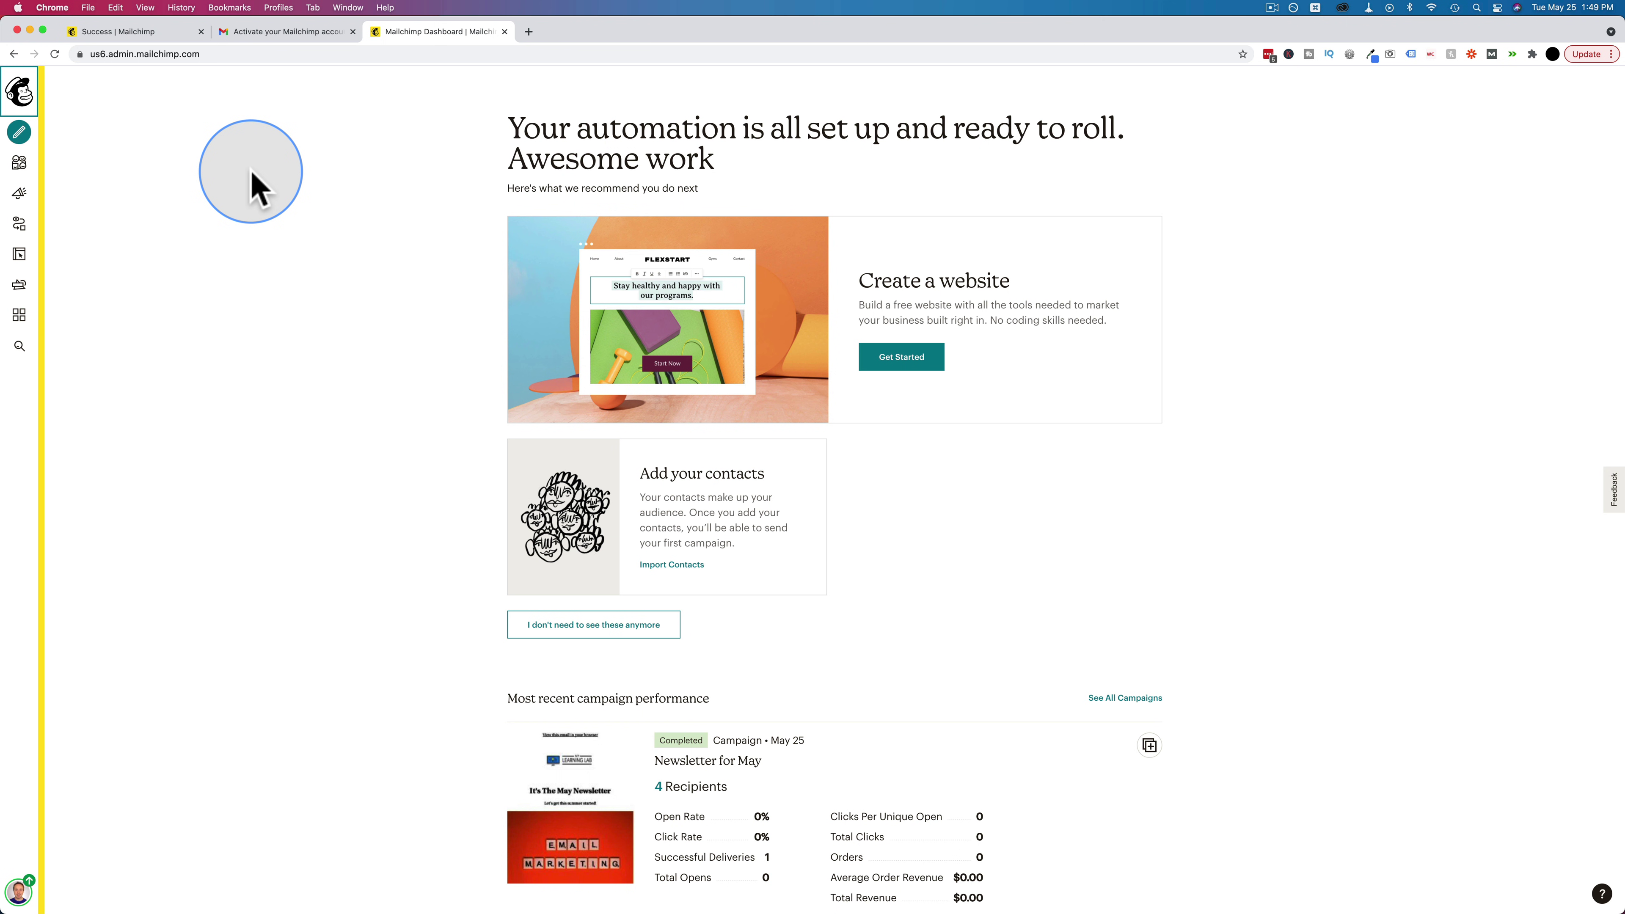
# Open the website's domains overview and check the wplearninglab.com entry under Email Domains.
pyautogui.click(25, 260)
pyautogui.click(90, 238)
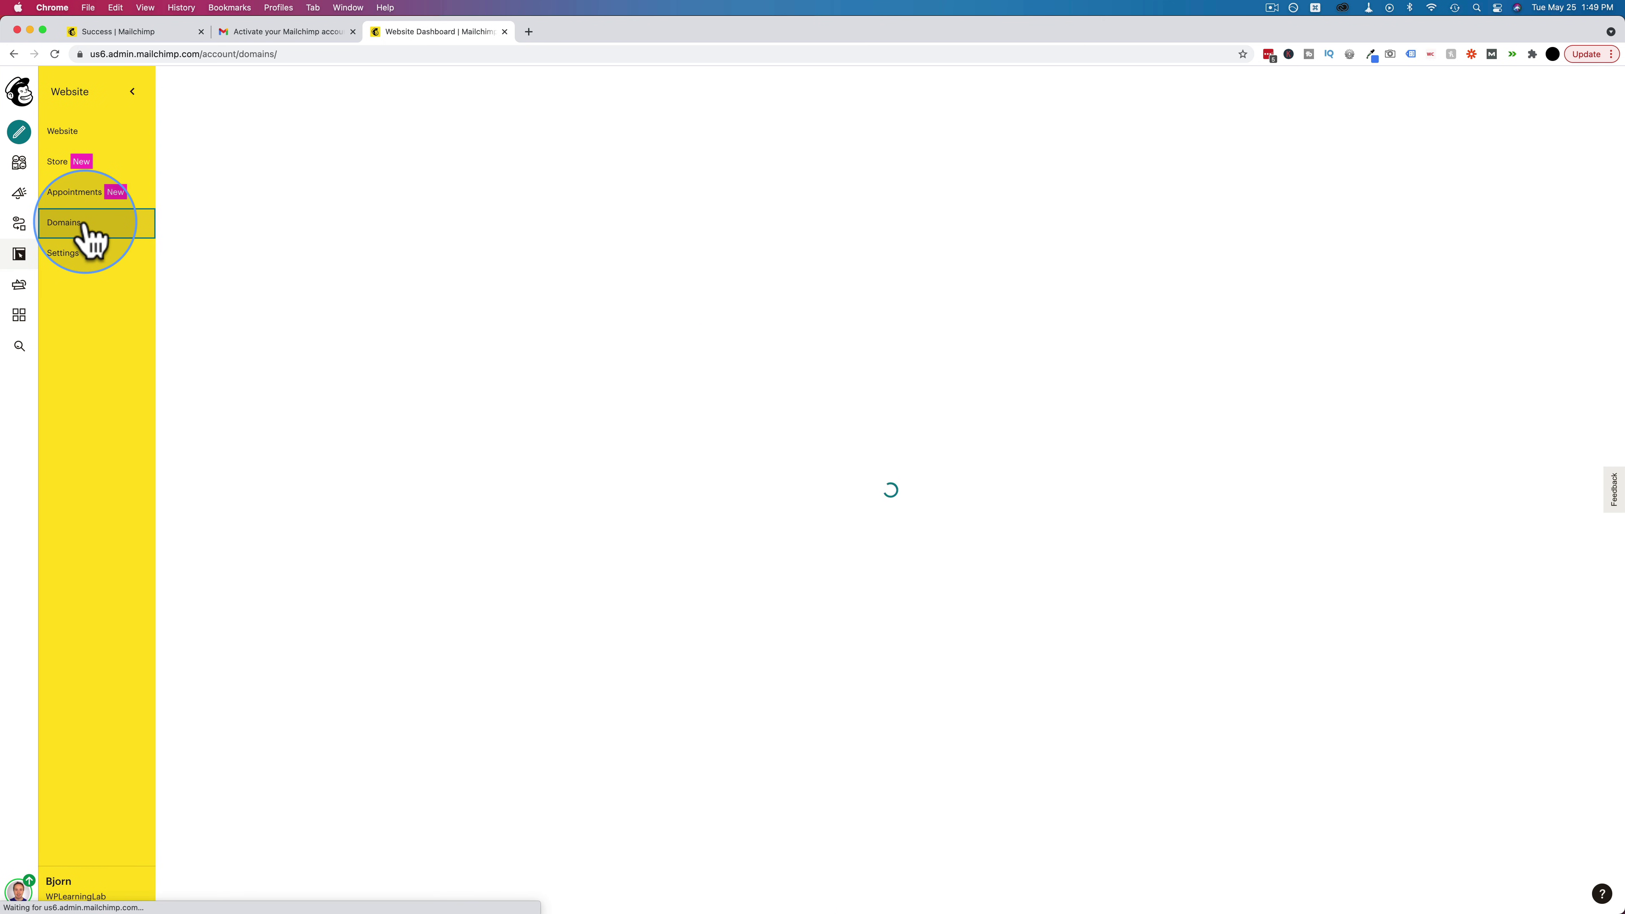
pyautogui.moveTo(497, 398); pyautogui.dragTo(702, 403)
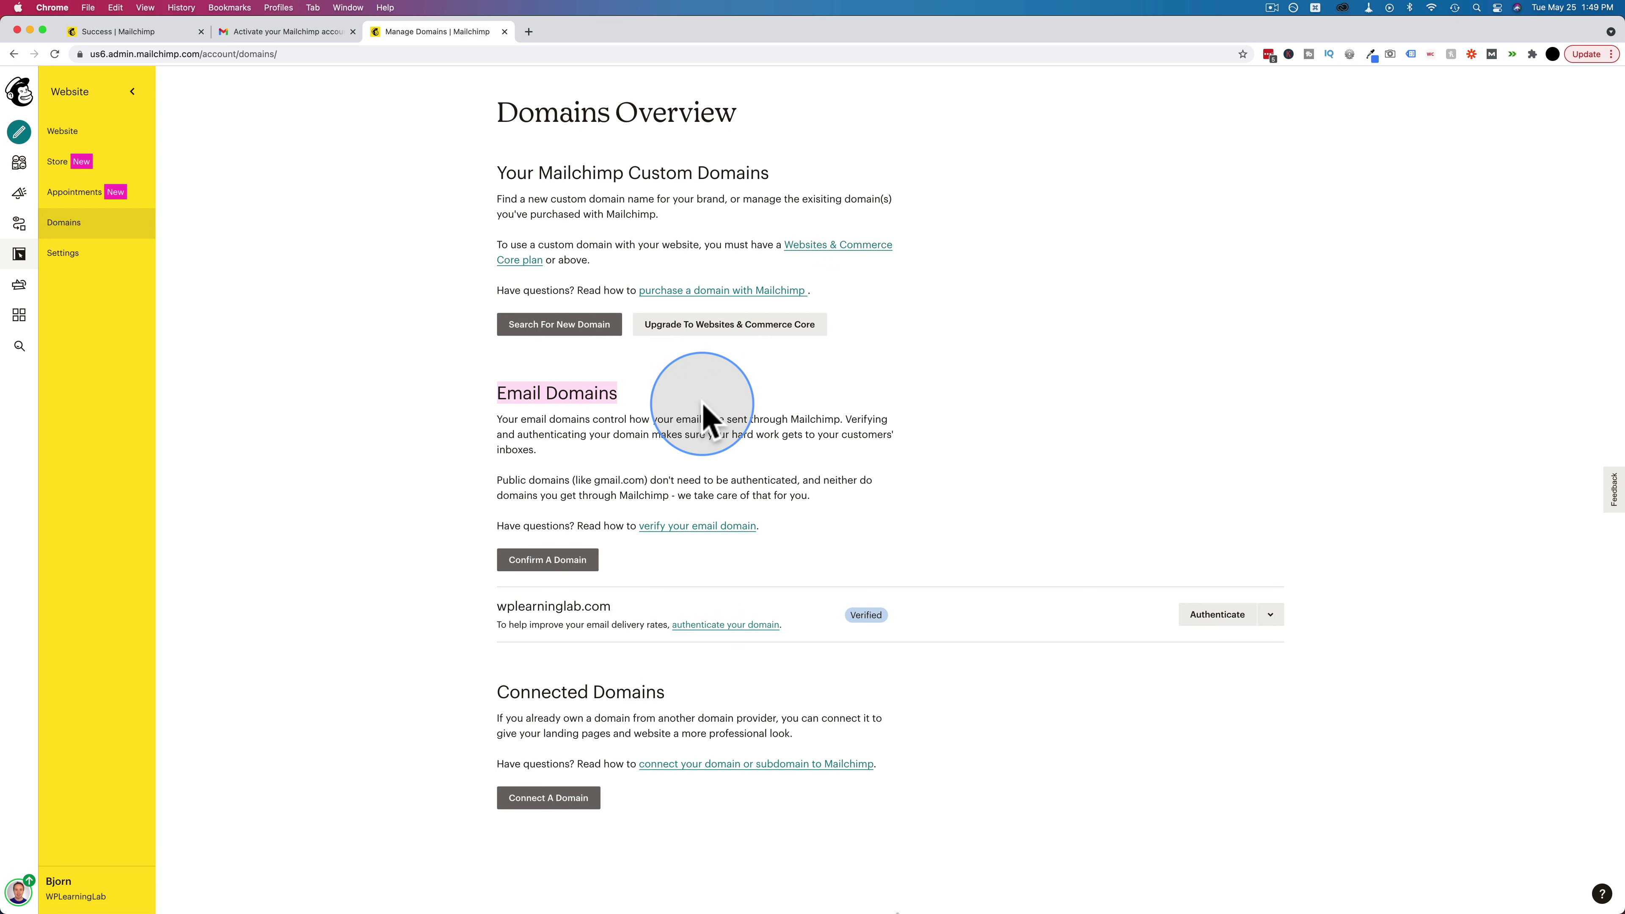
pyautogui.scroll(-1, 701, 404)
pyautogui.moveTo(616, 567); pyautogui.dragTo(489, 566)
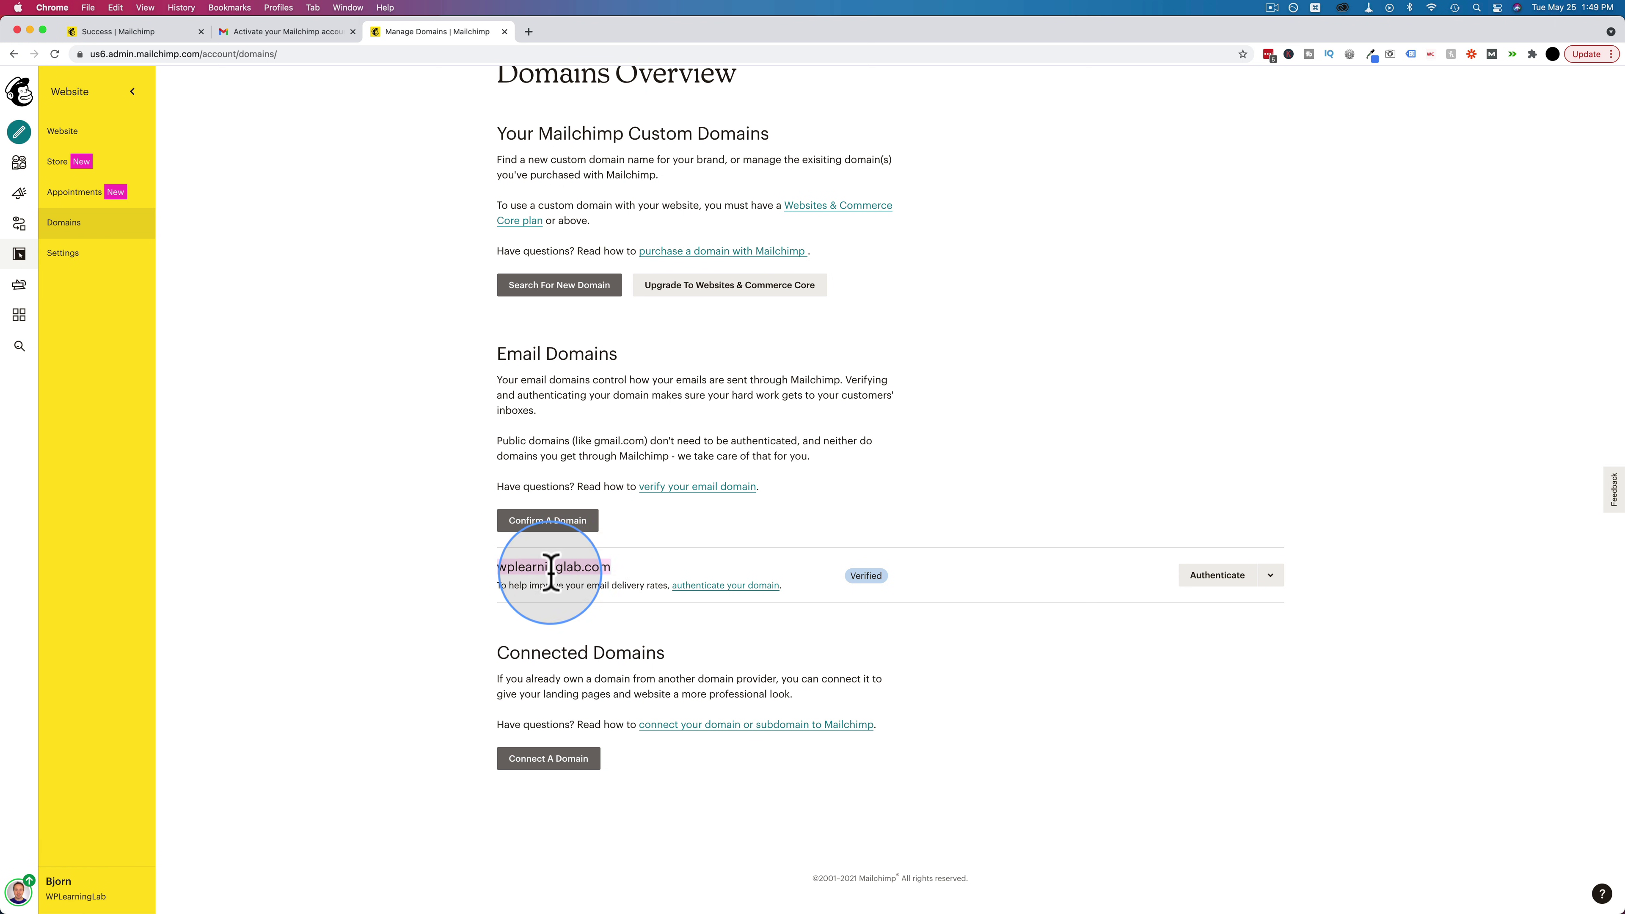
# Start confirming a new email domain using the launchtimemedia.com address and send the verification email.
pyautogui.click(542, 521)
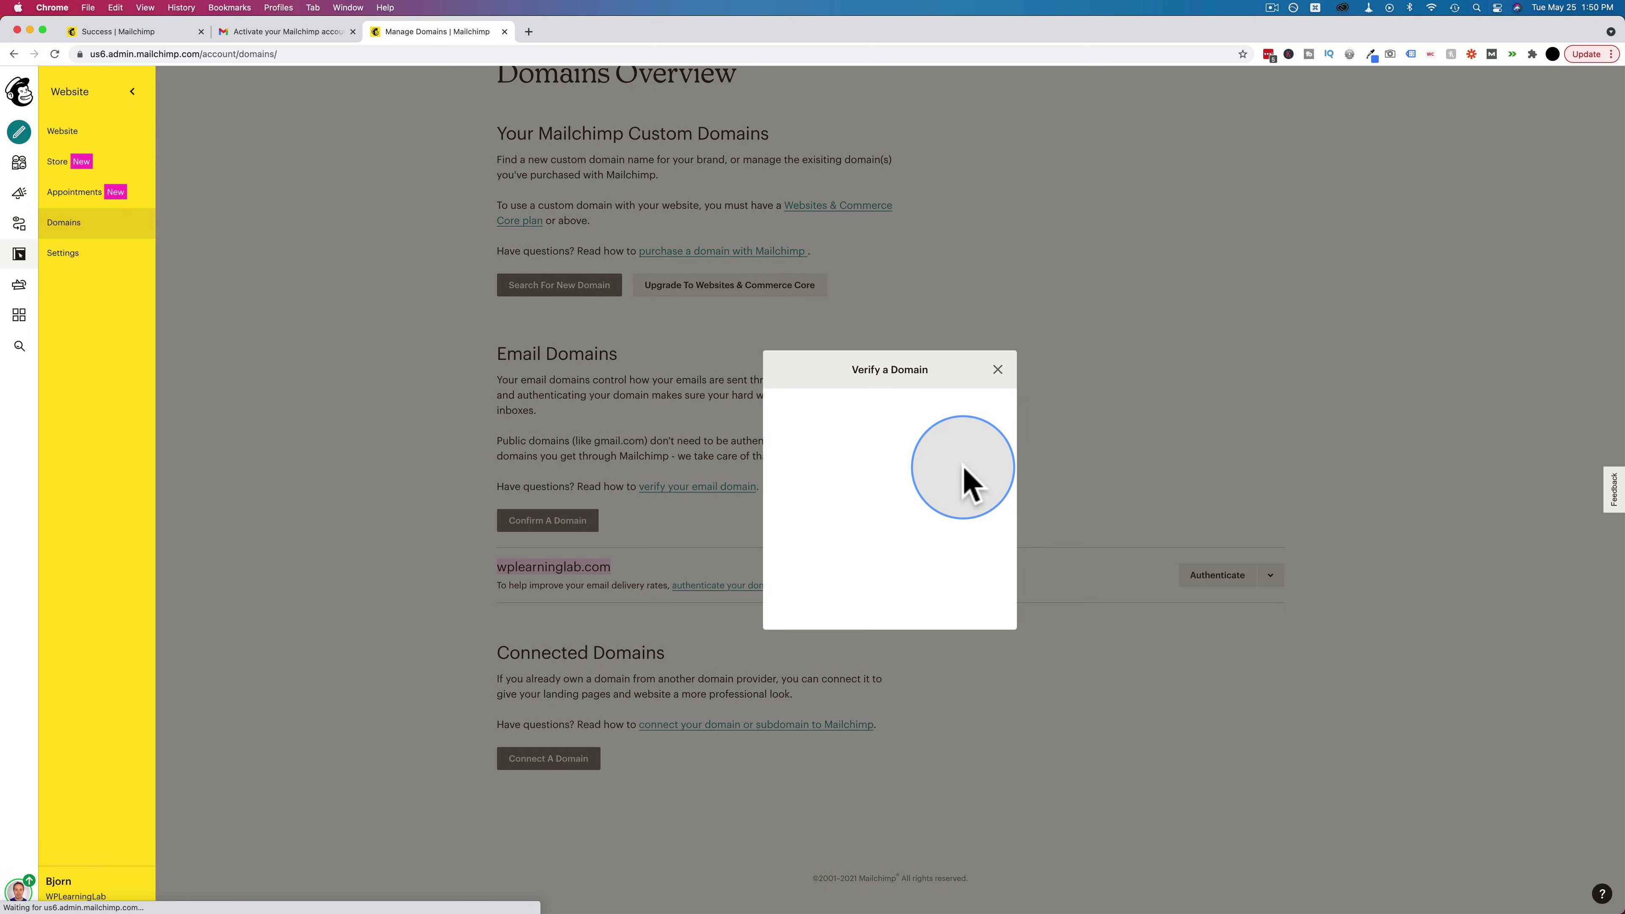
pyautogui.click(812, 506)
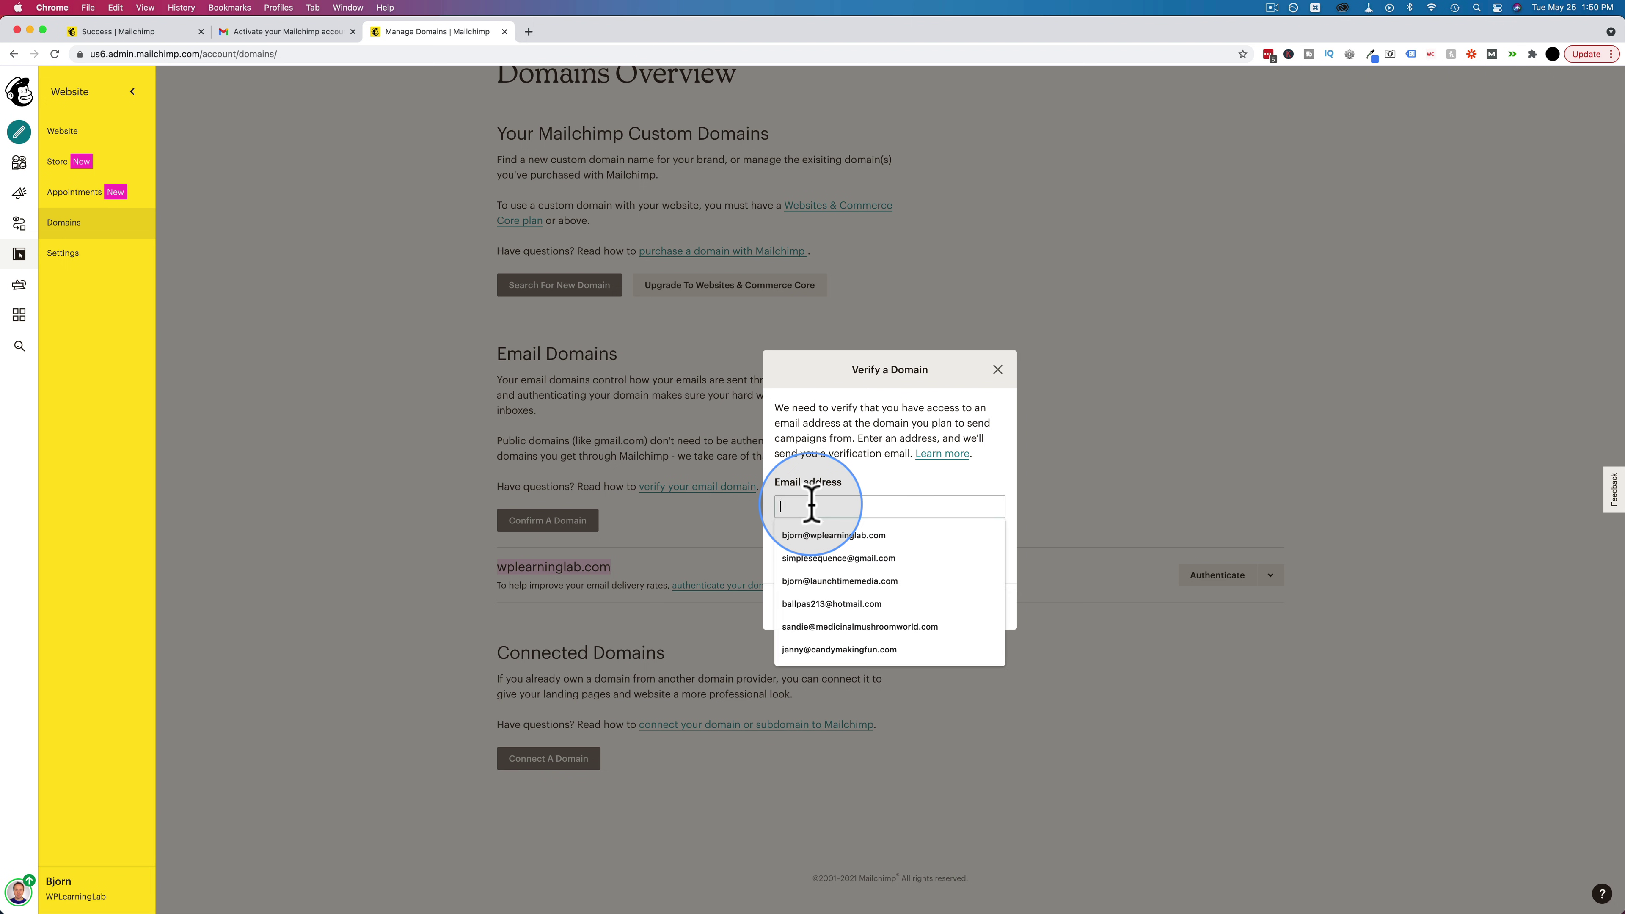
pyautogui.click(823, 582)
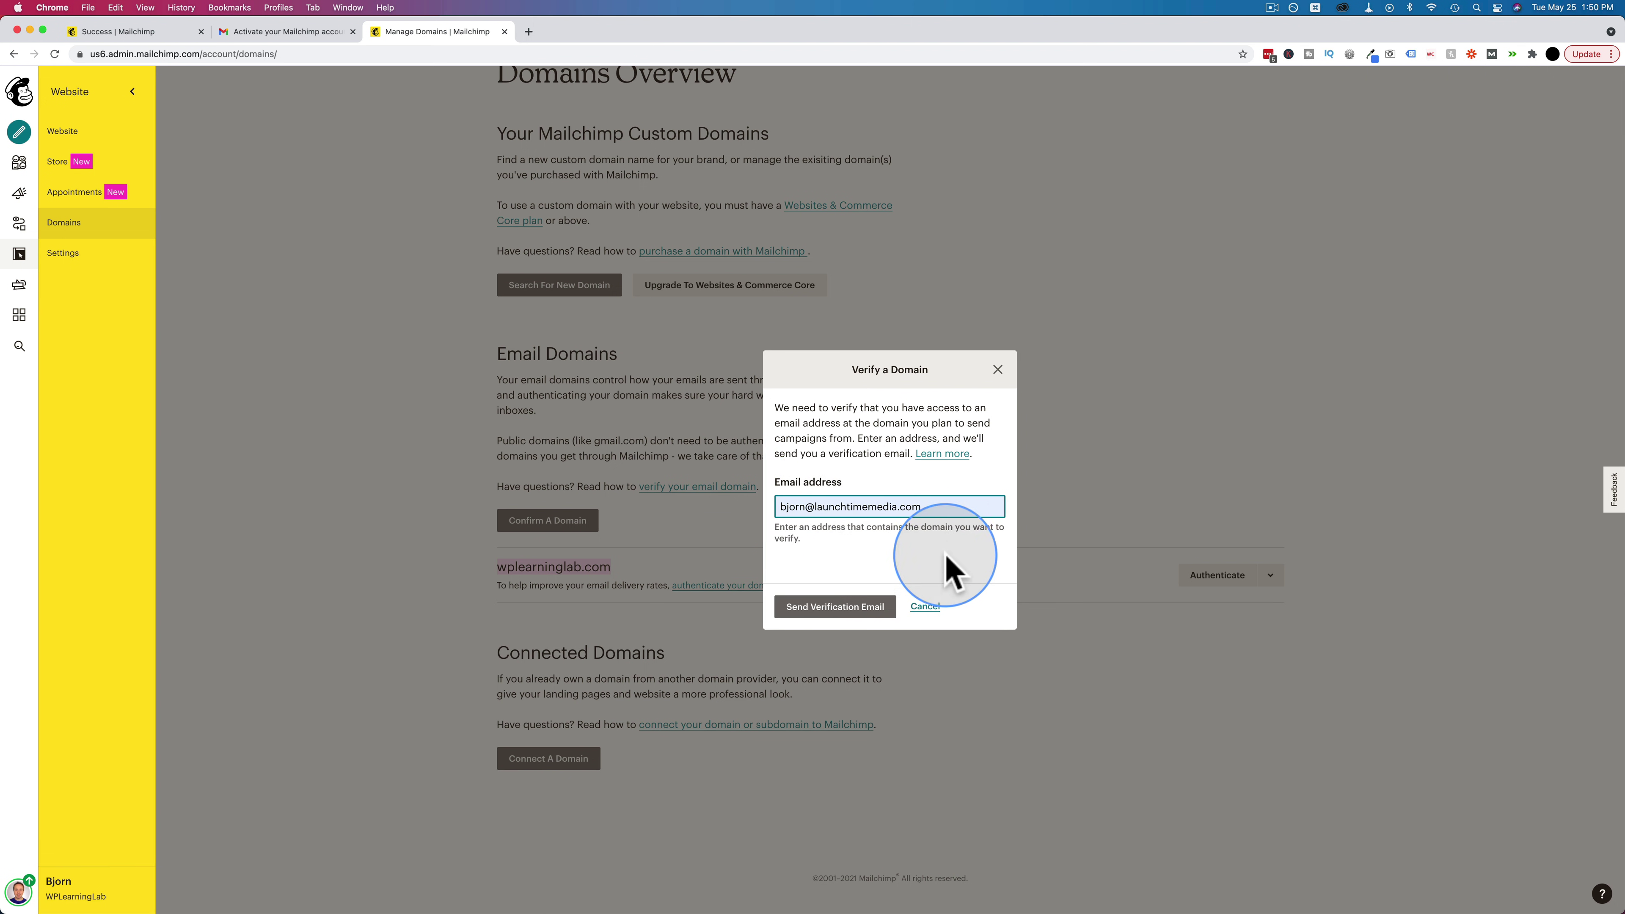
pyautogui.click(825, 608)
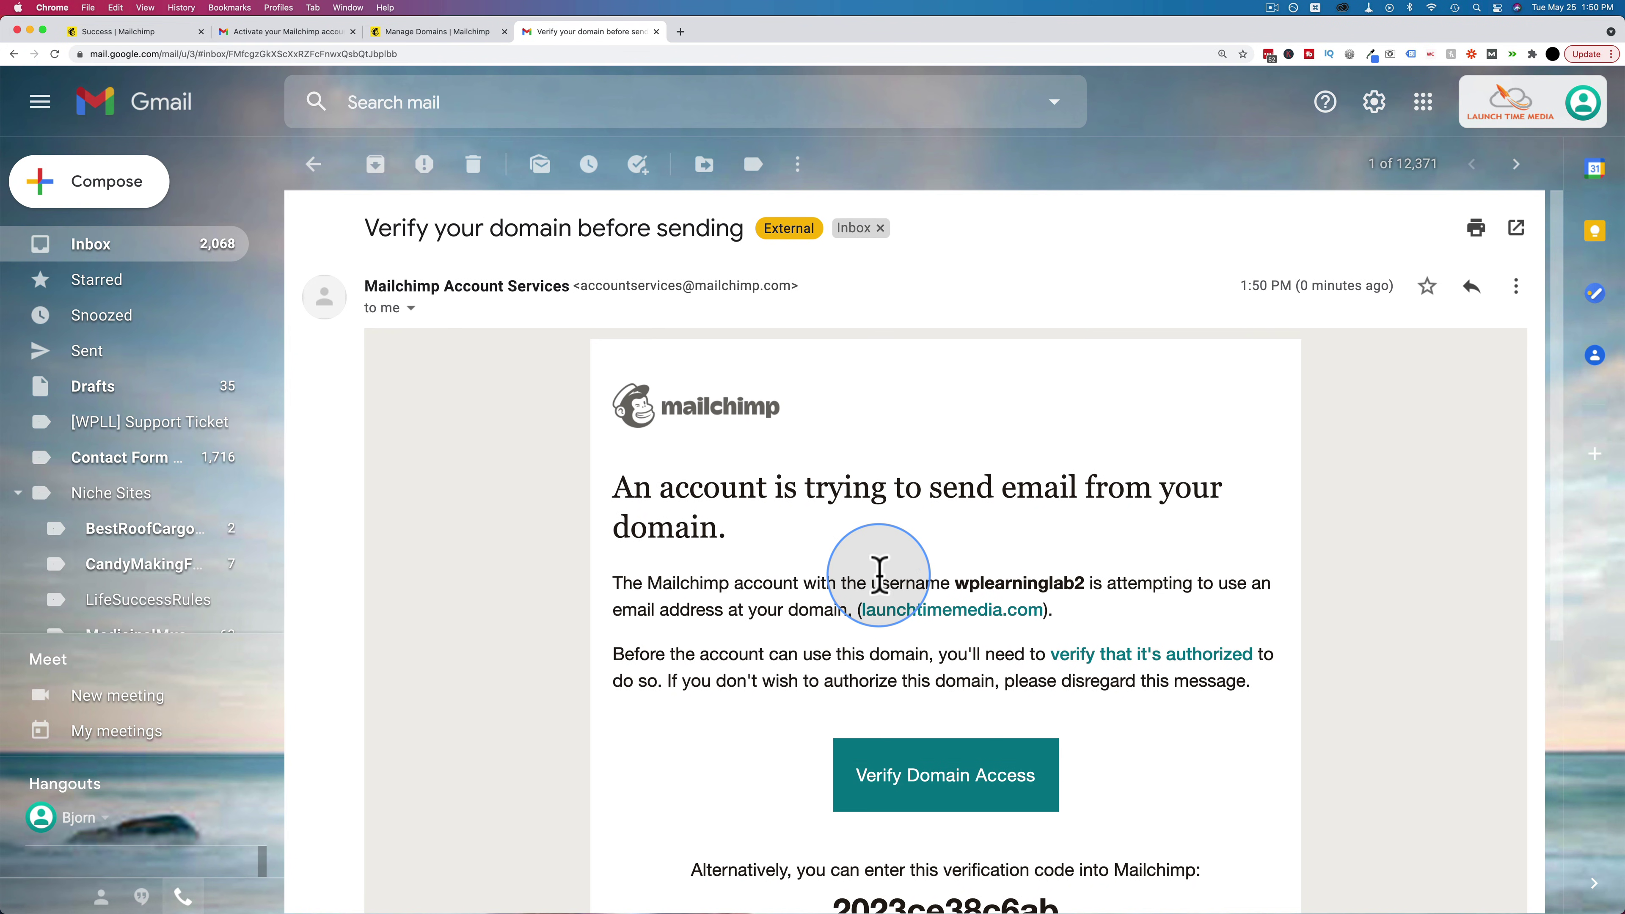
# Copy the verification code from the Mailchimp email and submit it in Mailchimp to verify the launchtimemedia.com domain.
pyautogui.scroll(-4, 881, 574)
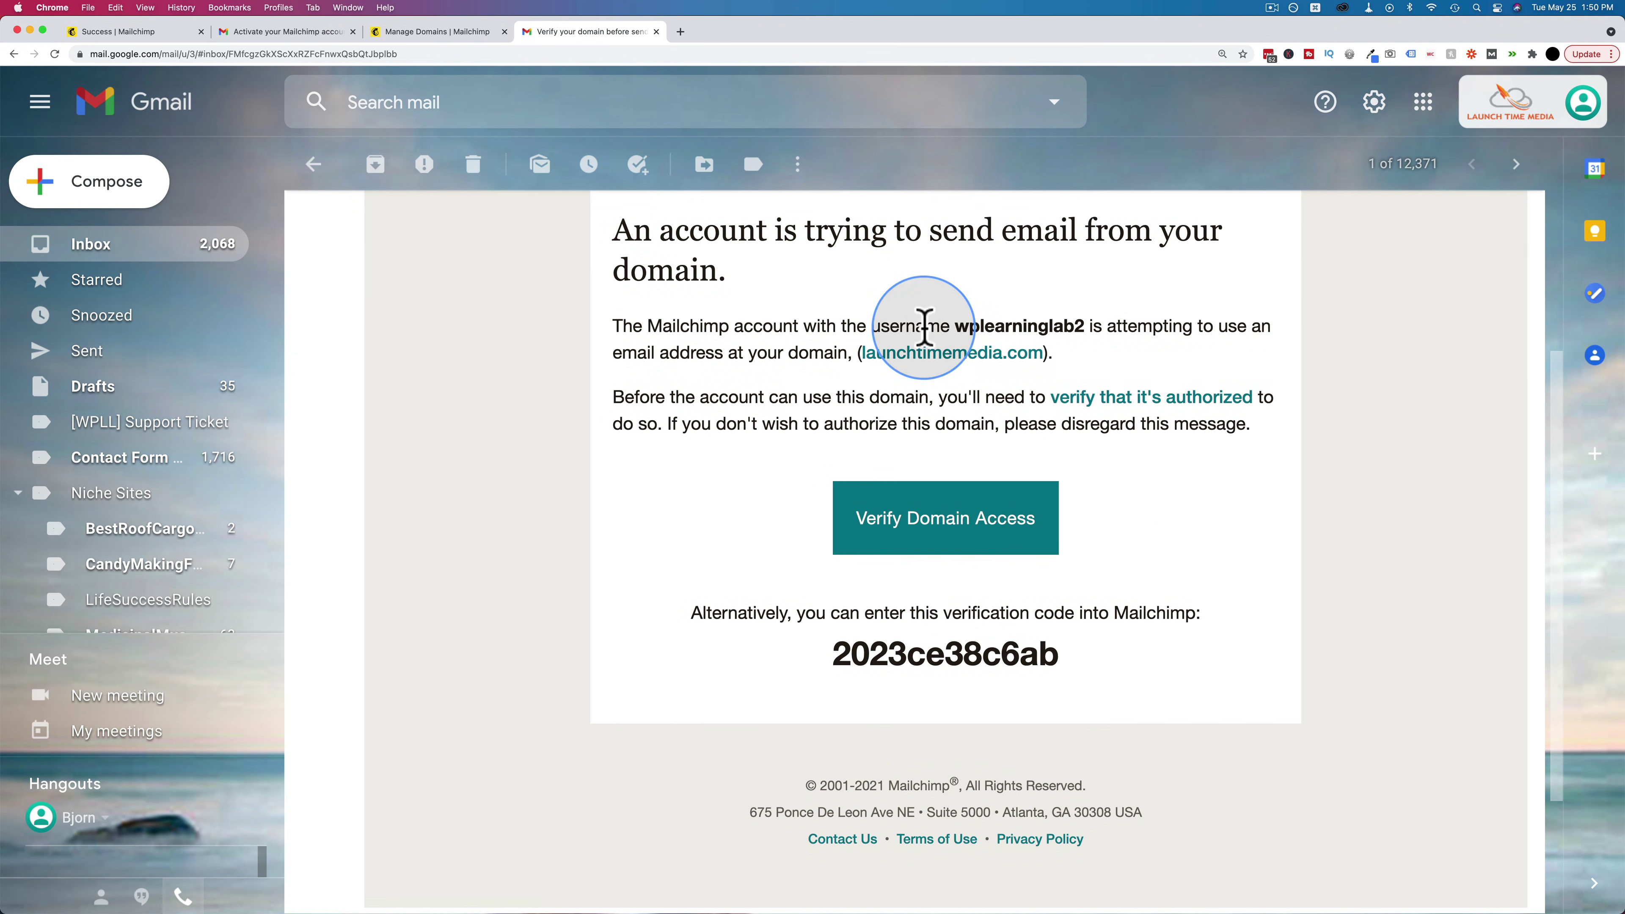
pyautogui.doubleClick(938, 654)
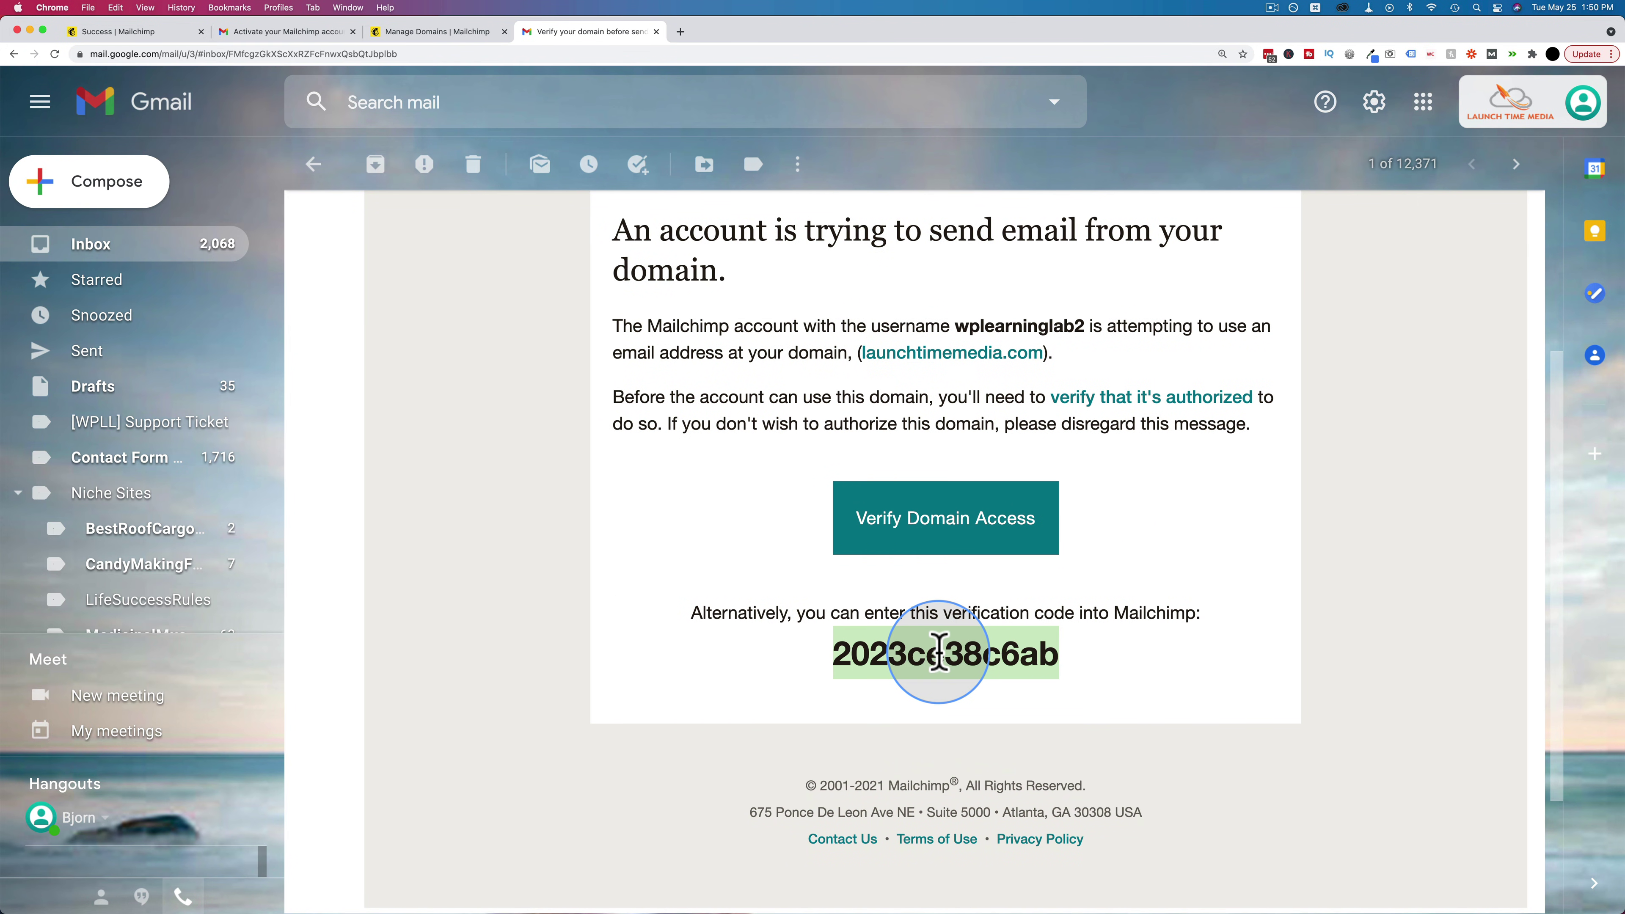
pyautogui.rightClick(939, 655)
pyautogui.click(959, 688)
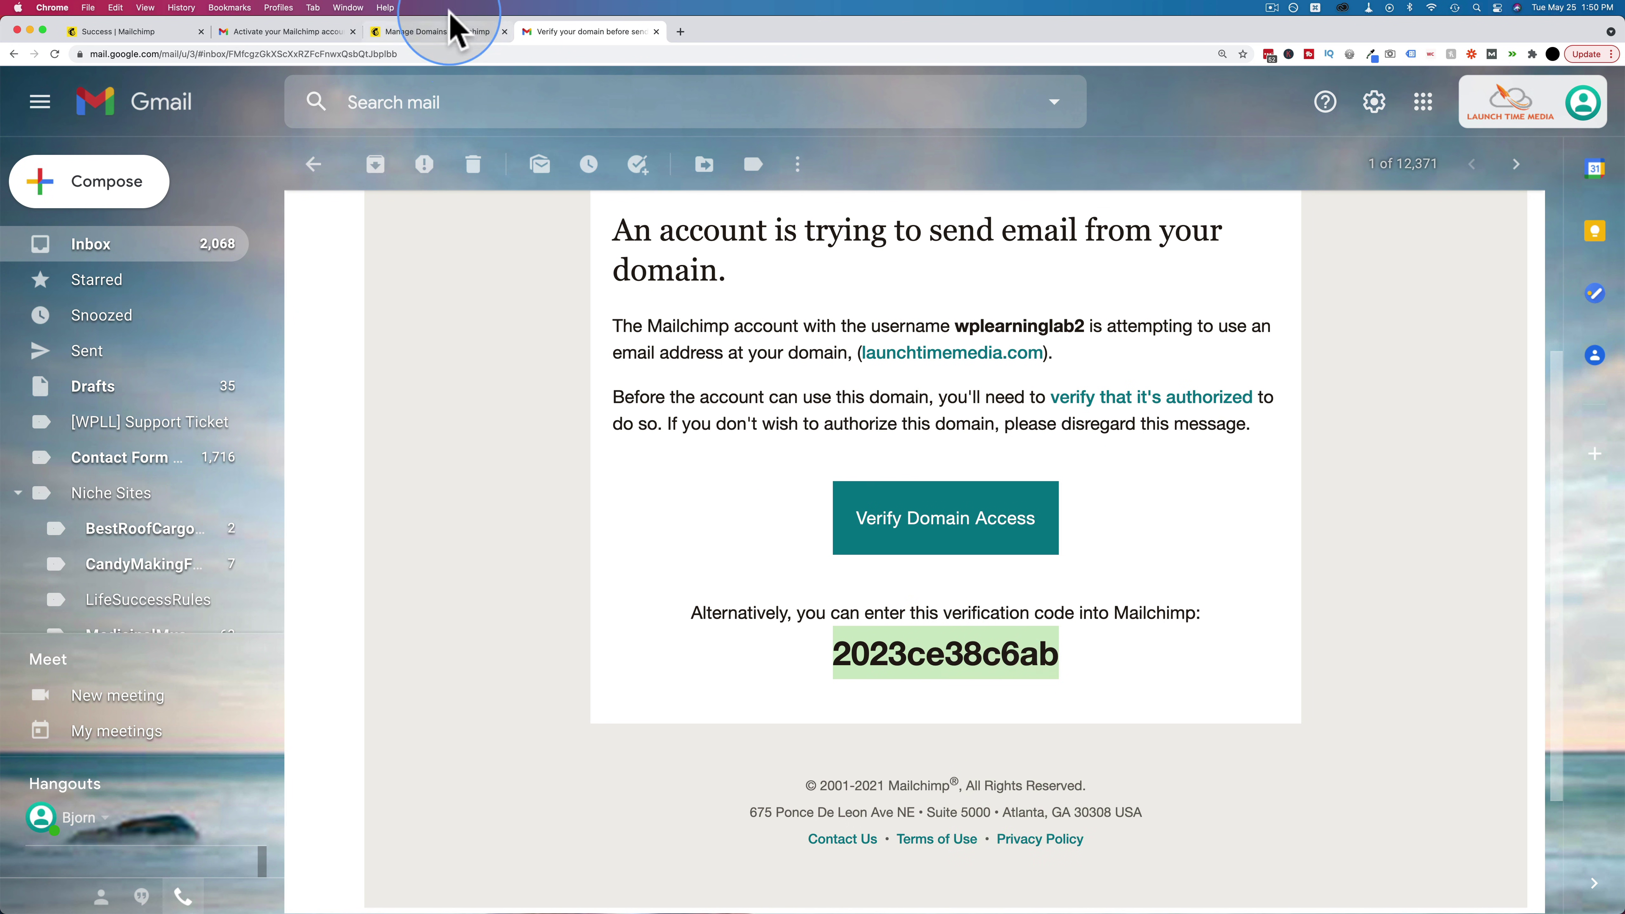
pyautogui.click(451, 39)
pyautogui.rightClick(821, 591)
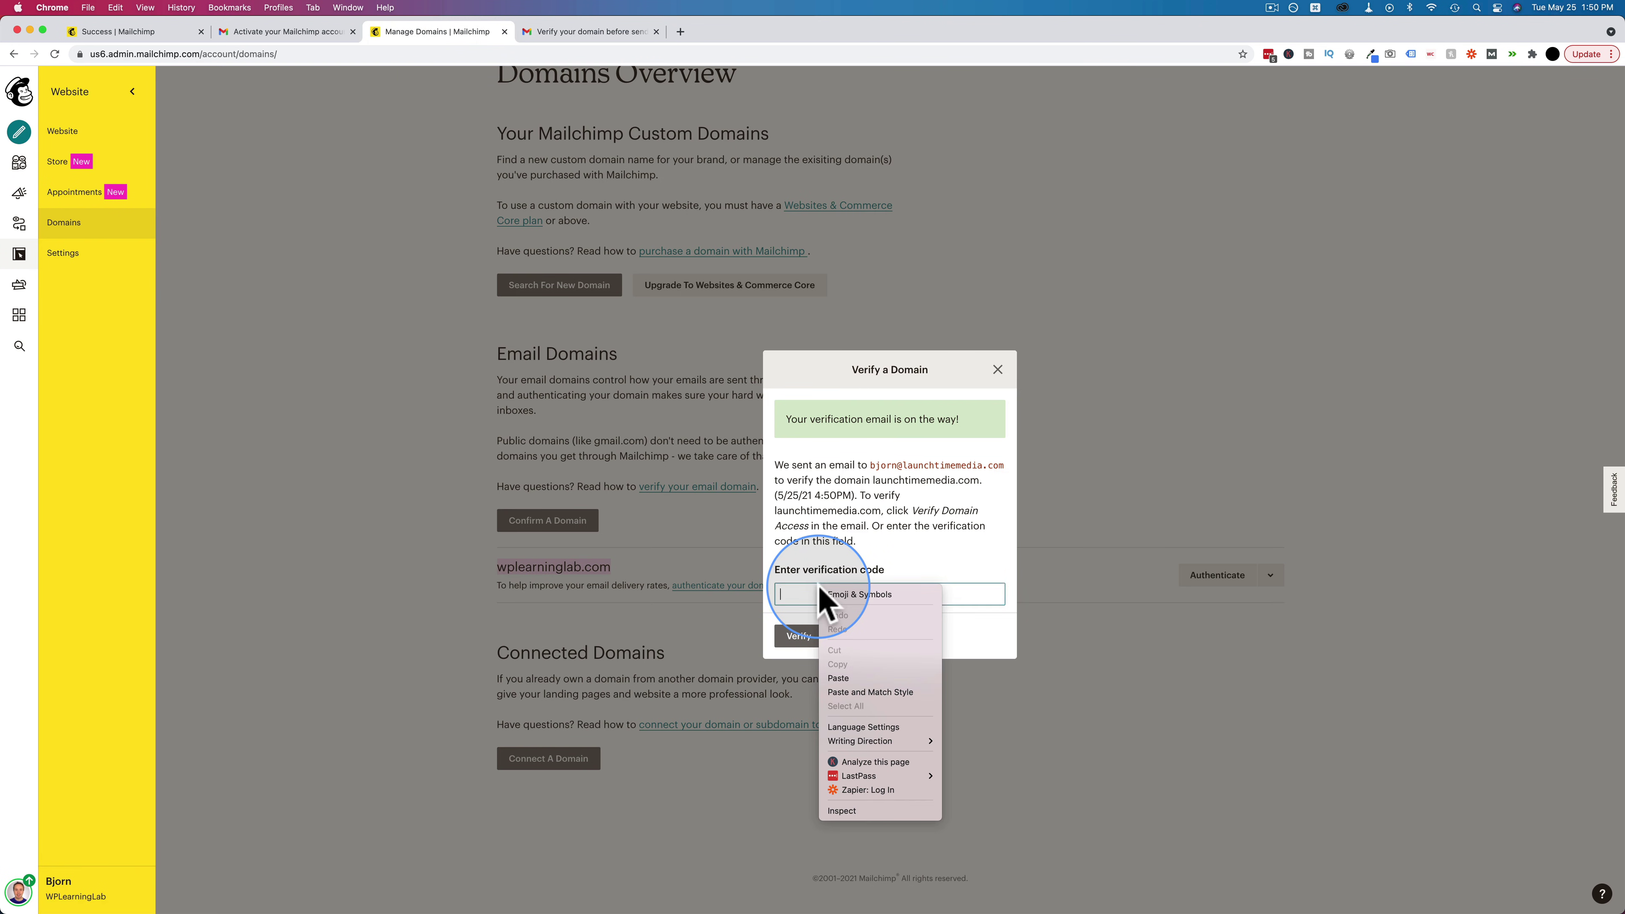
pyautogui.click(838, 678)
pyautogui.click(798, 636)
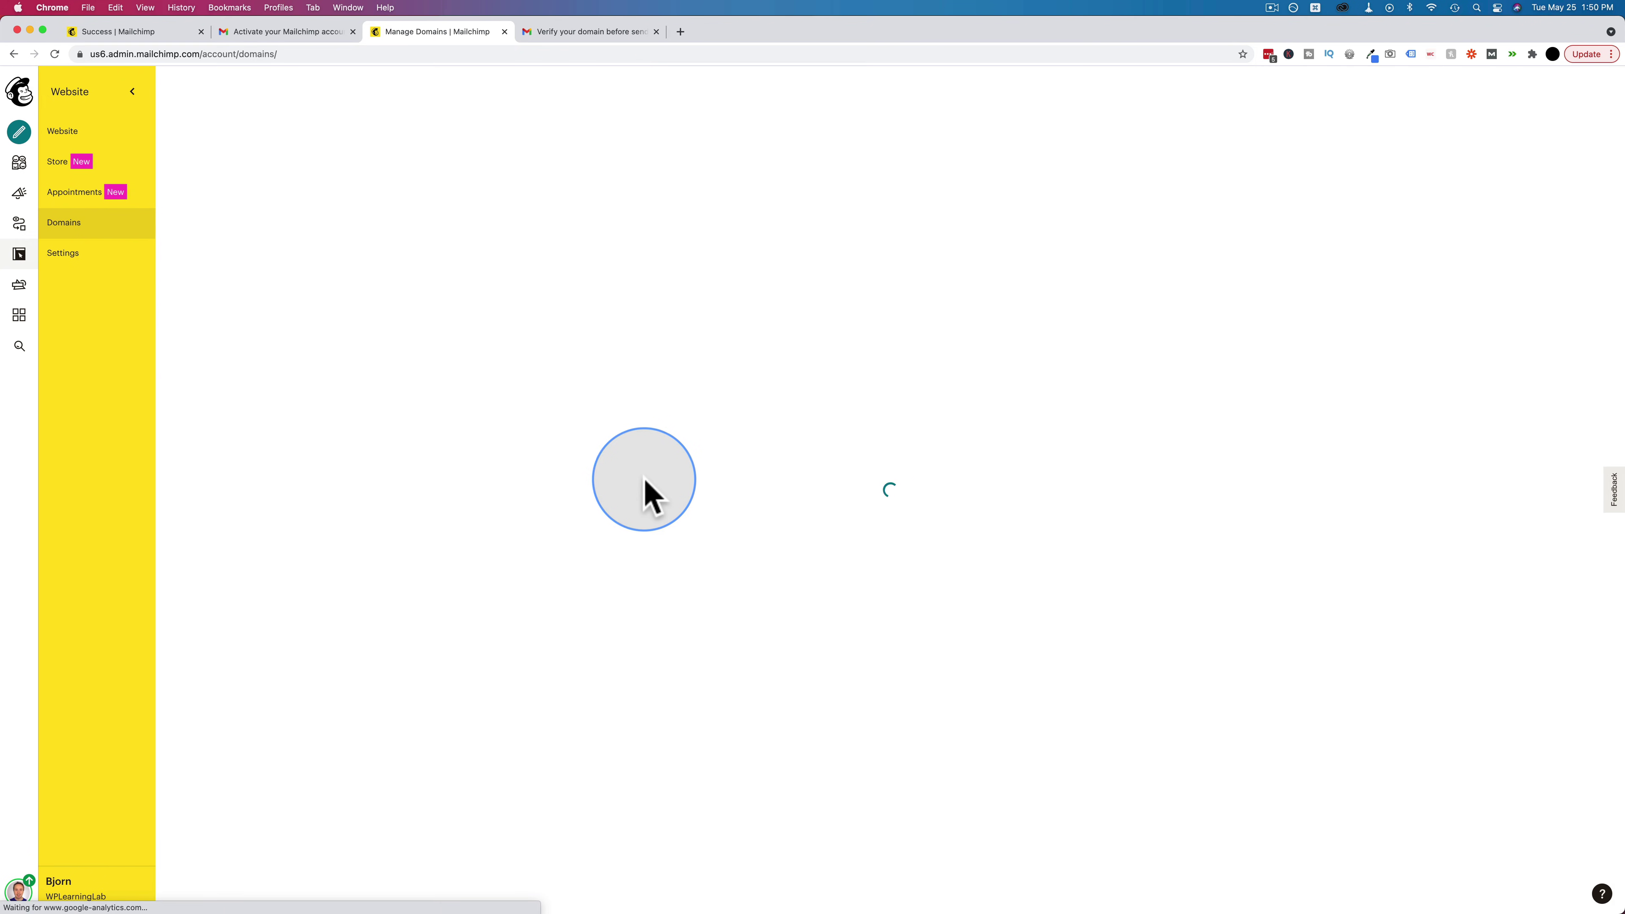
# Open the domain authentication details for wplearninglab.com and highlight the host name of the first required CNAME record.
pyautogui.scroll(-3, 704, 551)
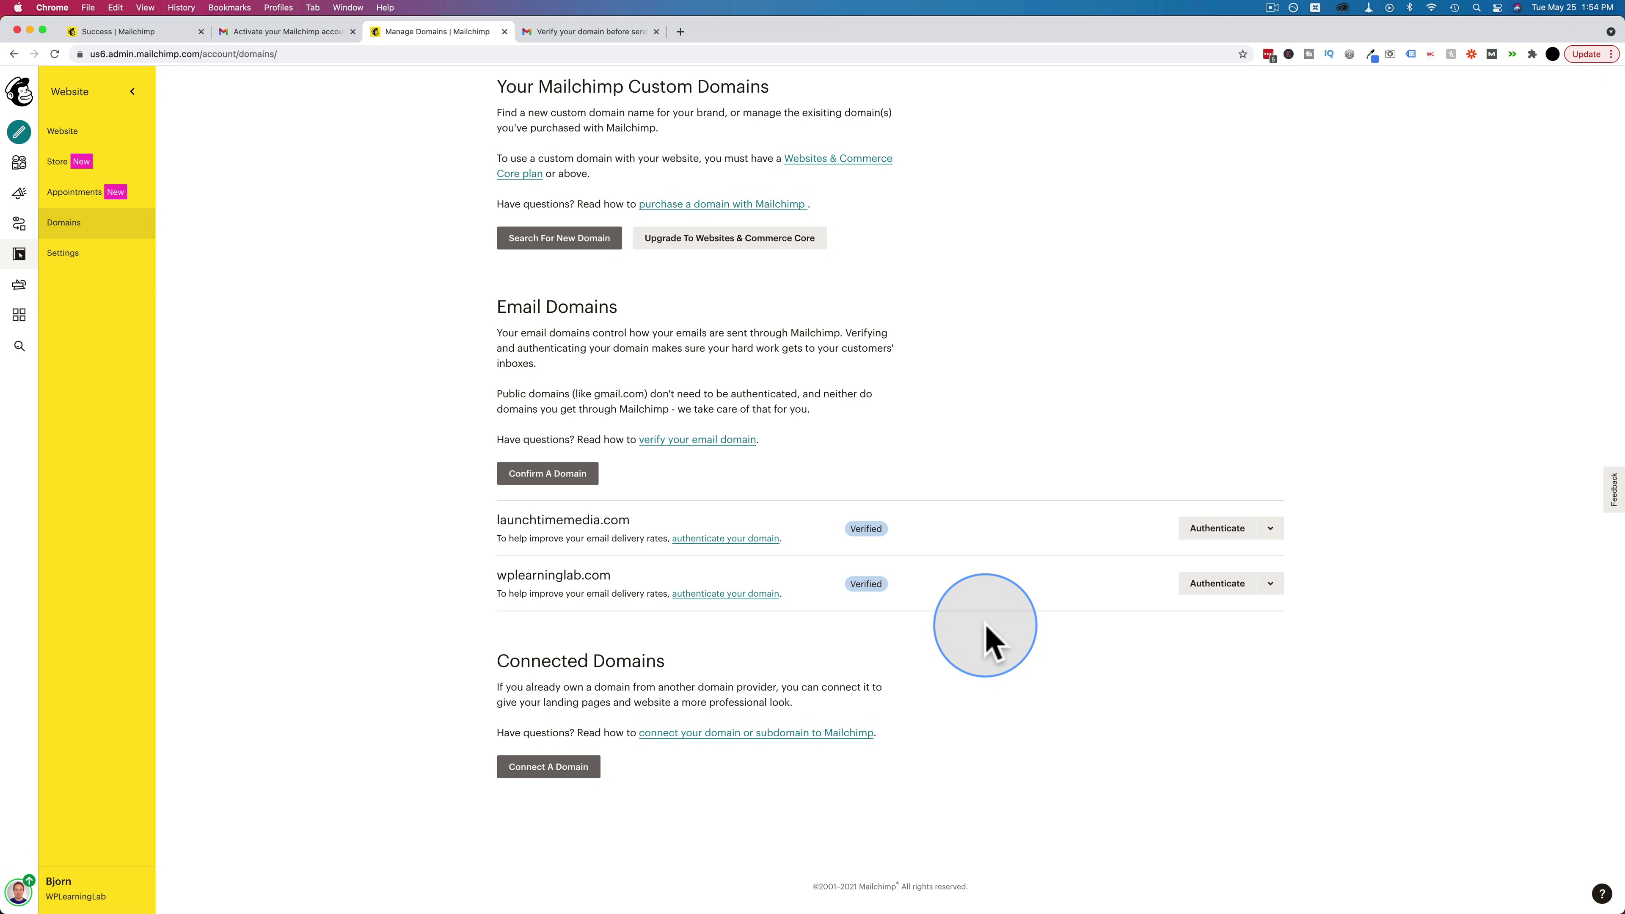
pyautogui.click(1217, 585)
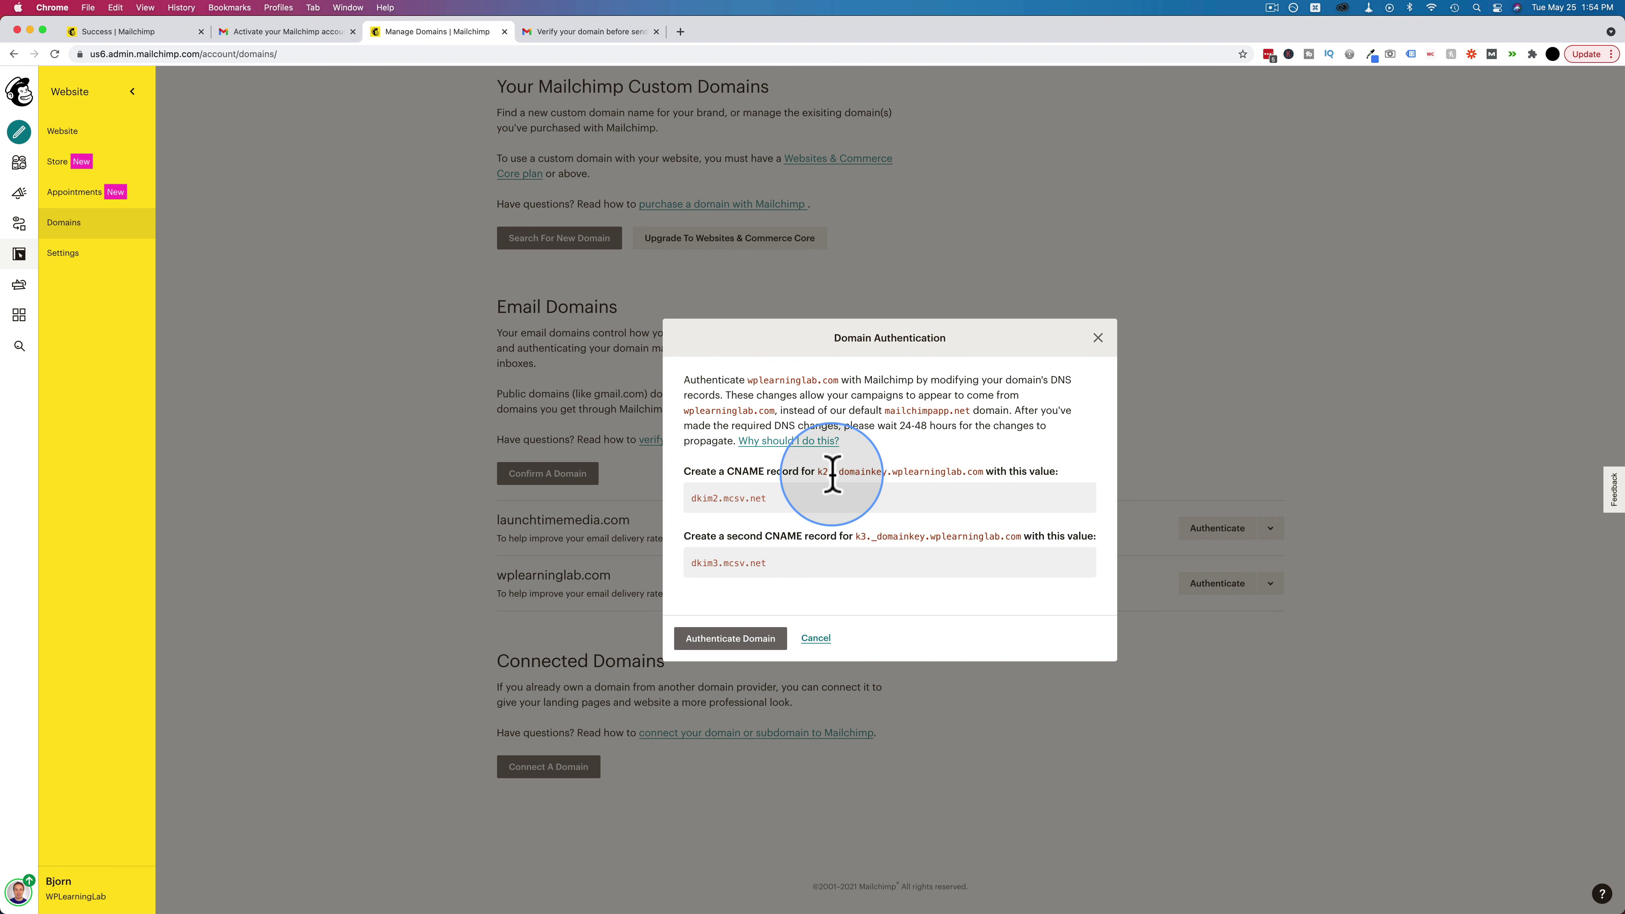
pyautogui.moveTo(818, 471); pyautogui.dragTo(985, 474)
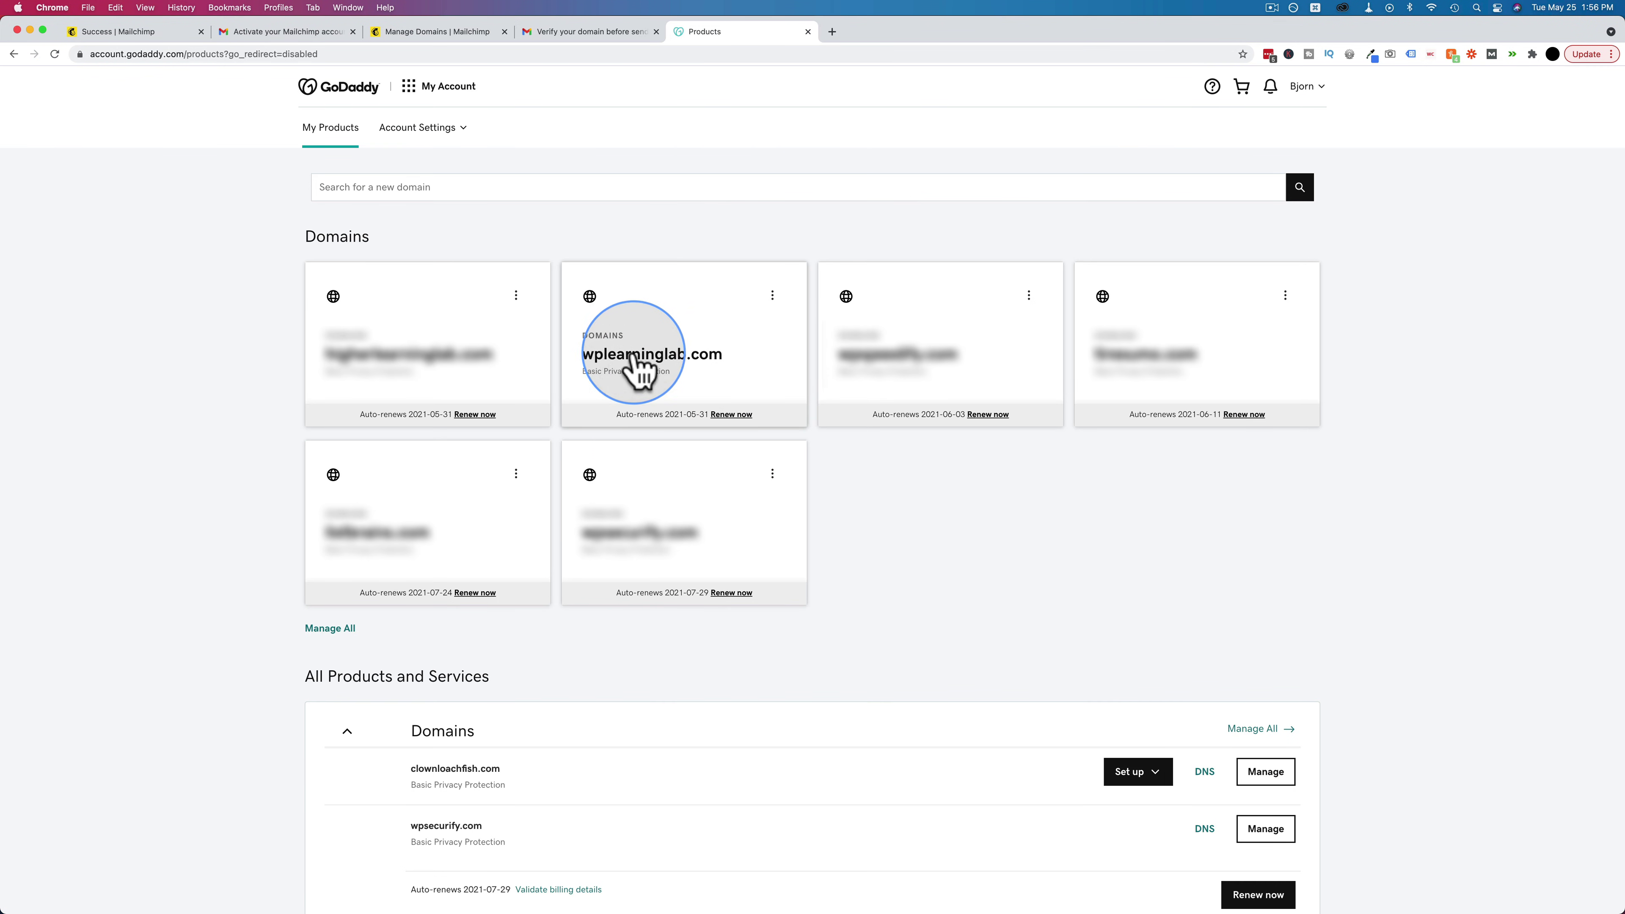
# In GoDaddy, open DNS management for wplearninglab.com and look through its existing records.
pyautogui.click(772, 295)
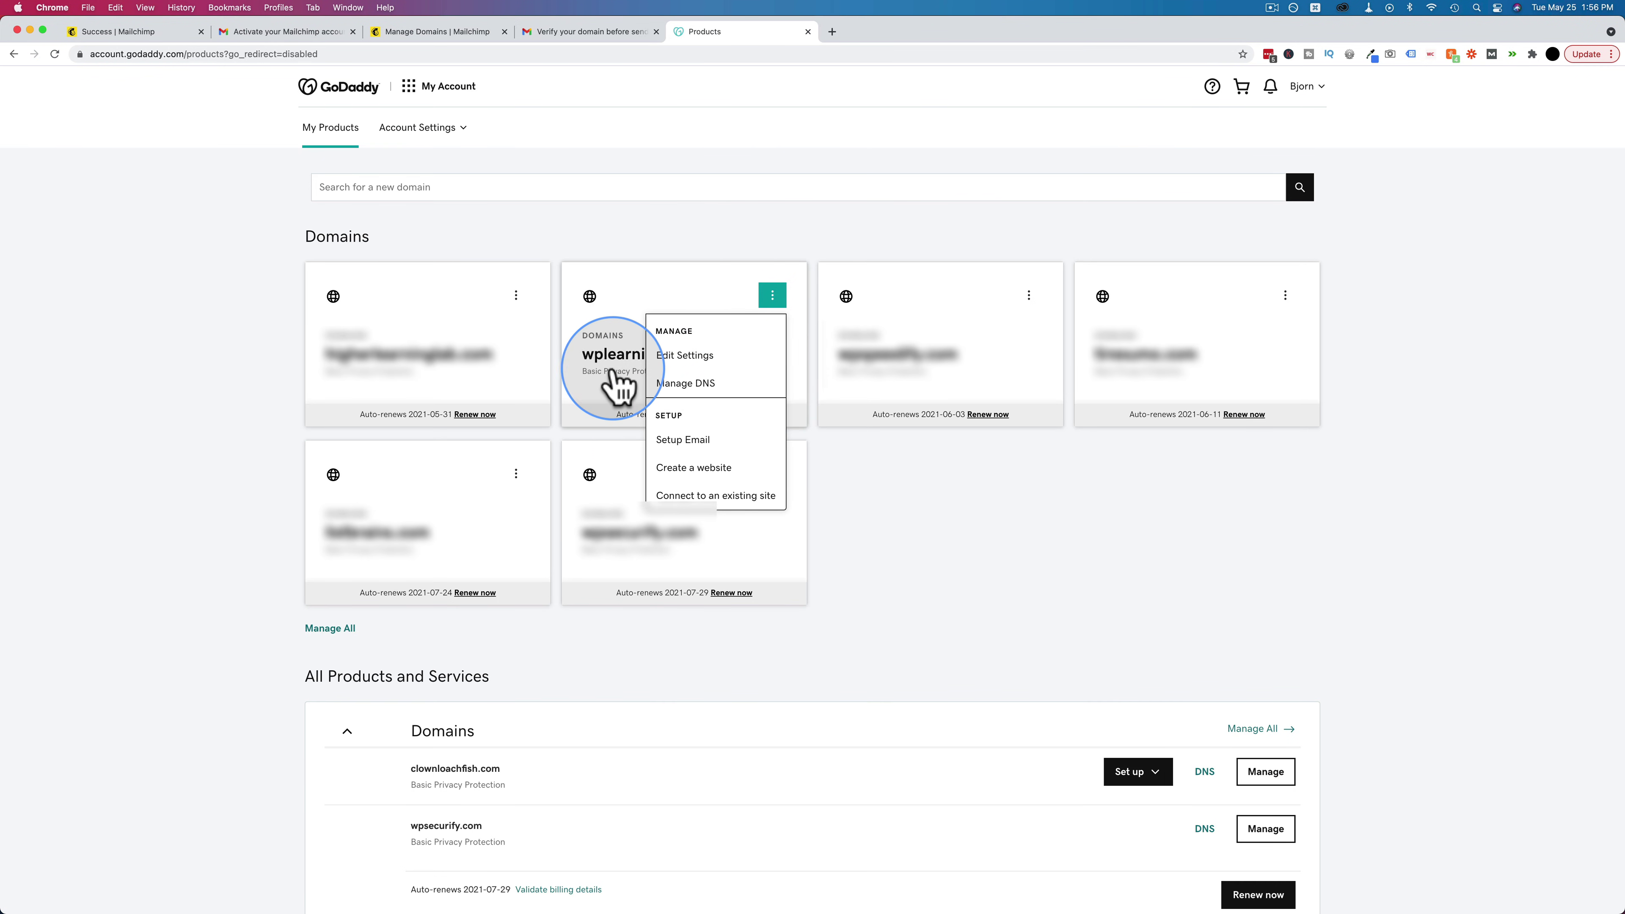
pyautogui.click(684, 387)
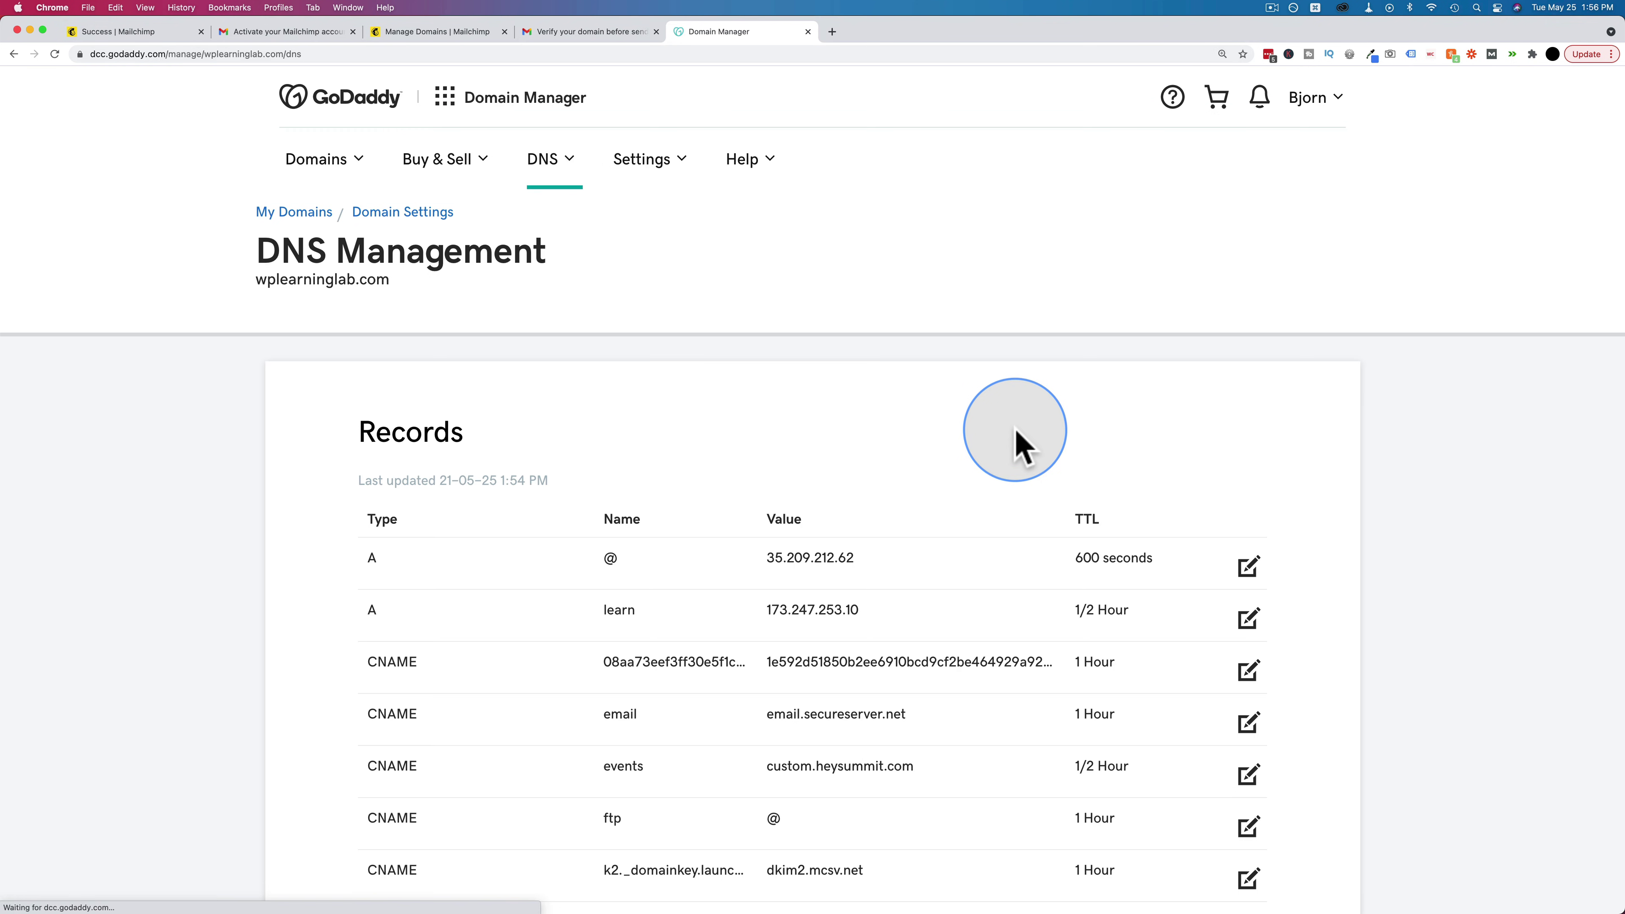
pyautogui.scroll(-1, 811, 477)
pyautogui.scroll(-10, 812, 483)
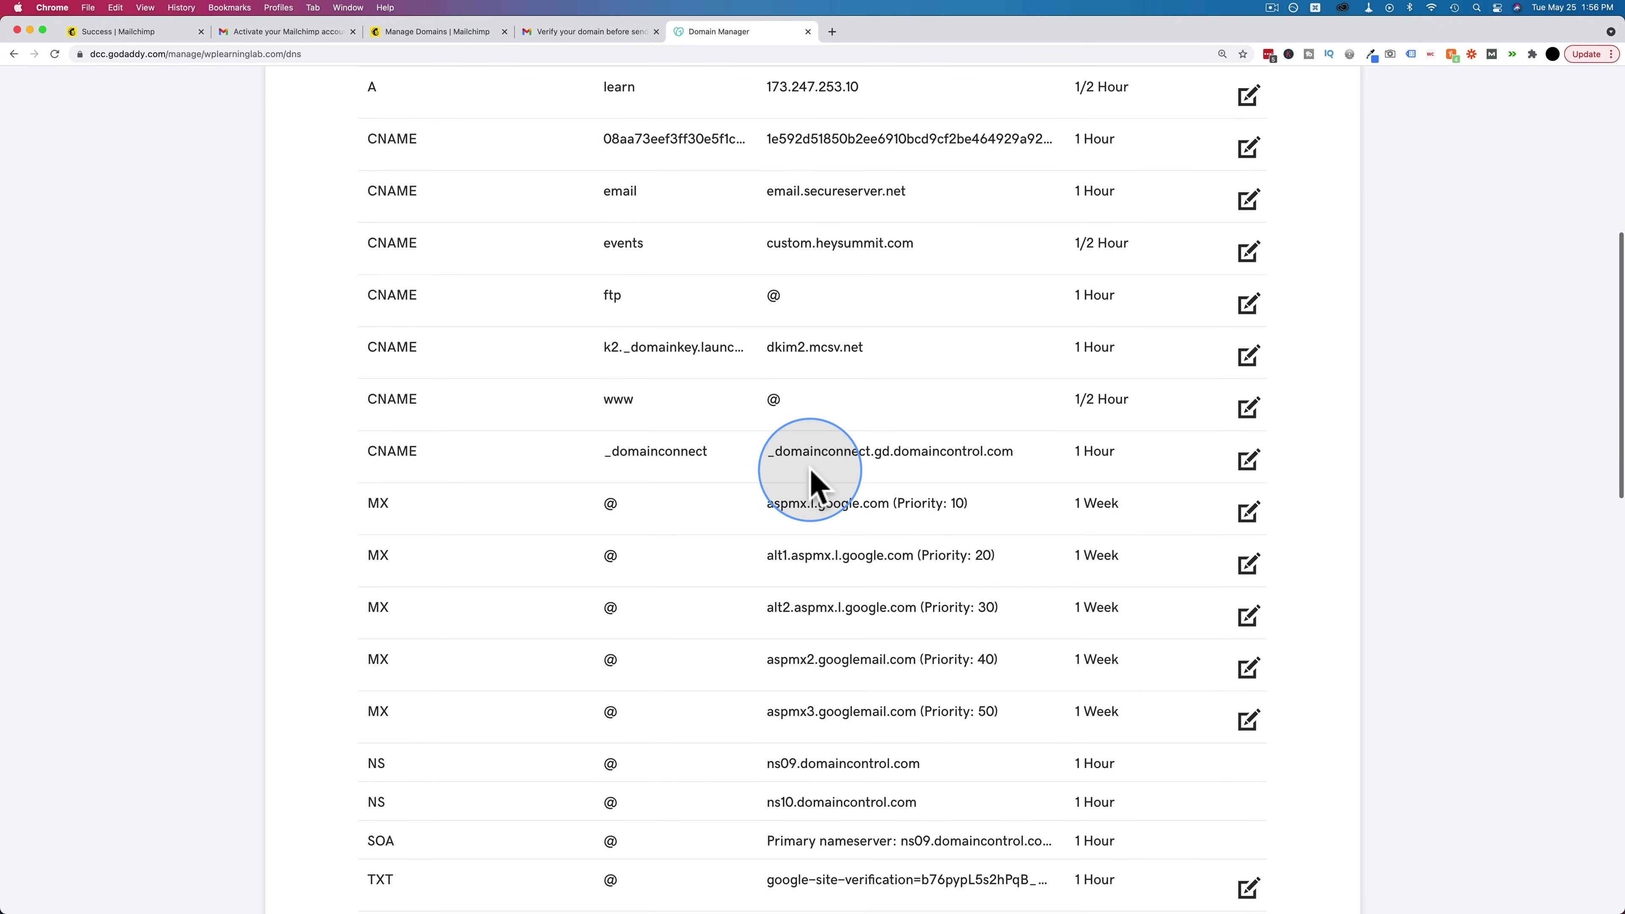
pyautogui.scroll(3, 703, 467)
pyautogui.scroll(-10, 555, 368)
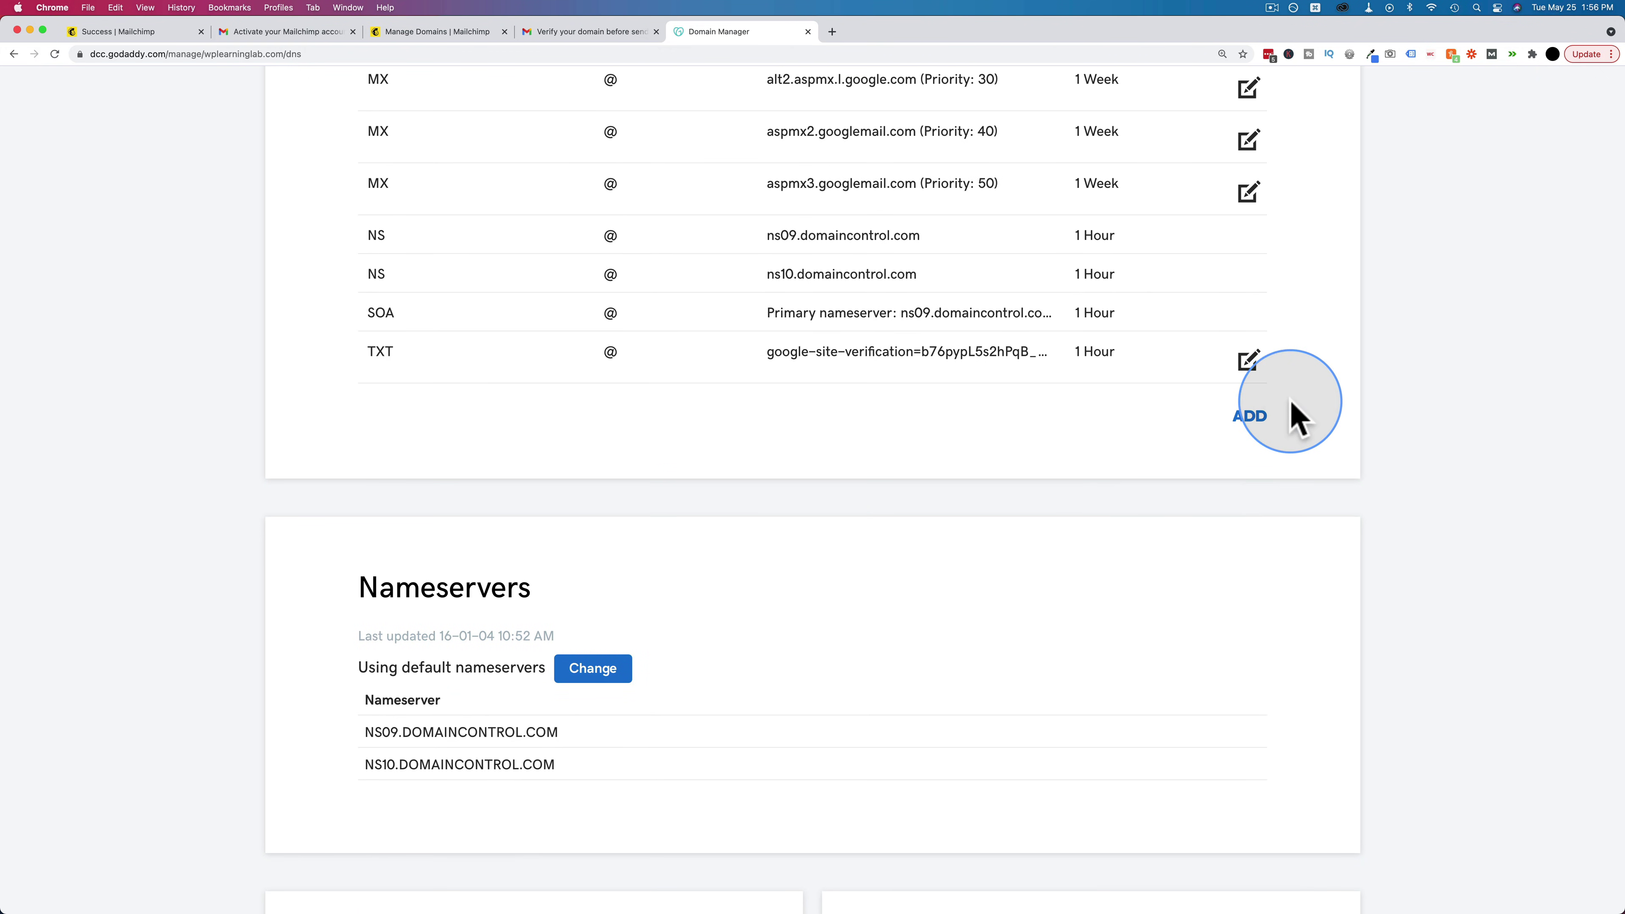
# Start a new CNAME record and set its host to k2._domainkey.wplearninglab.com, copied from Mailchimp's authentication details.
pyautogui.click(1252, 419)
pyautogui.click(534, 480)
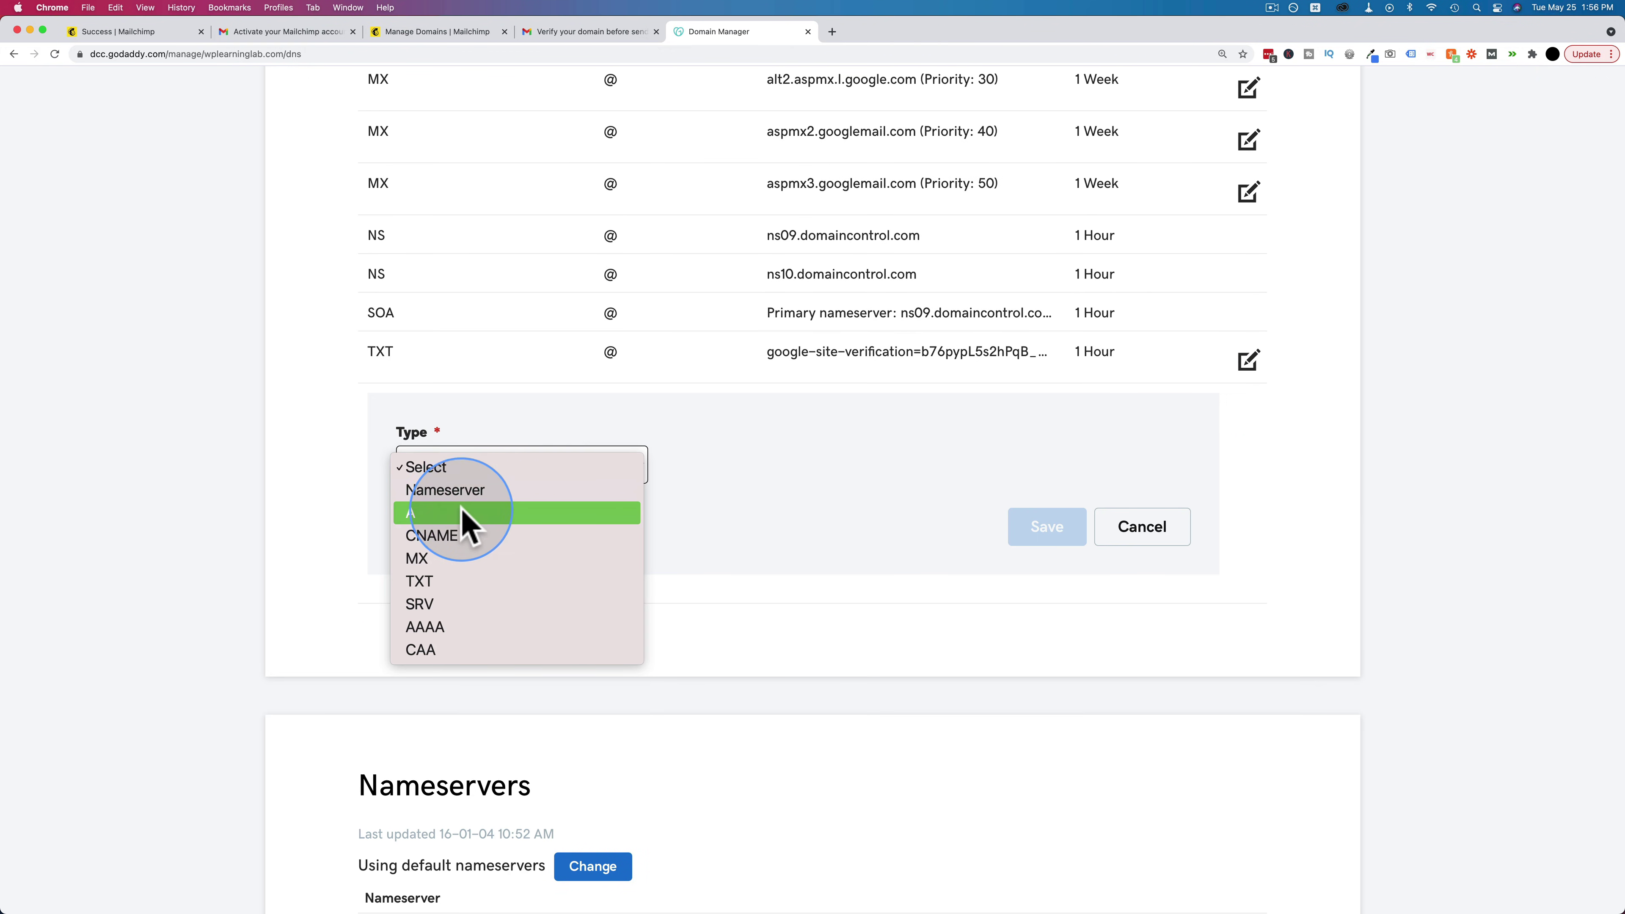
pyautogui.click(448, 538)
pyautogui.click(469, 29)
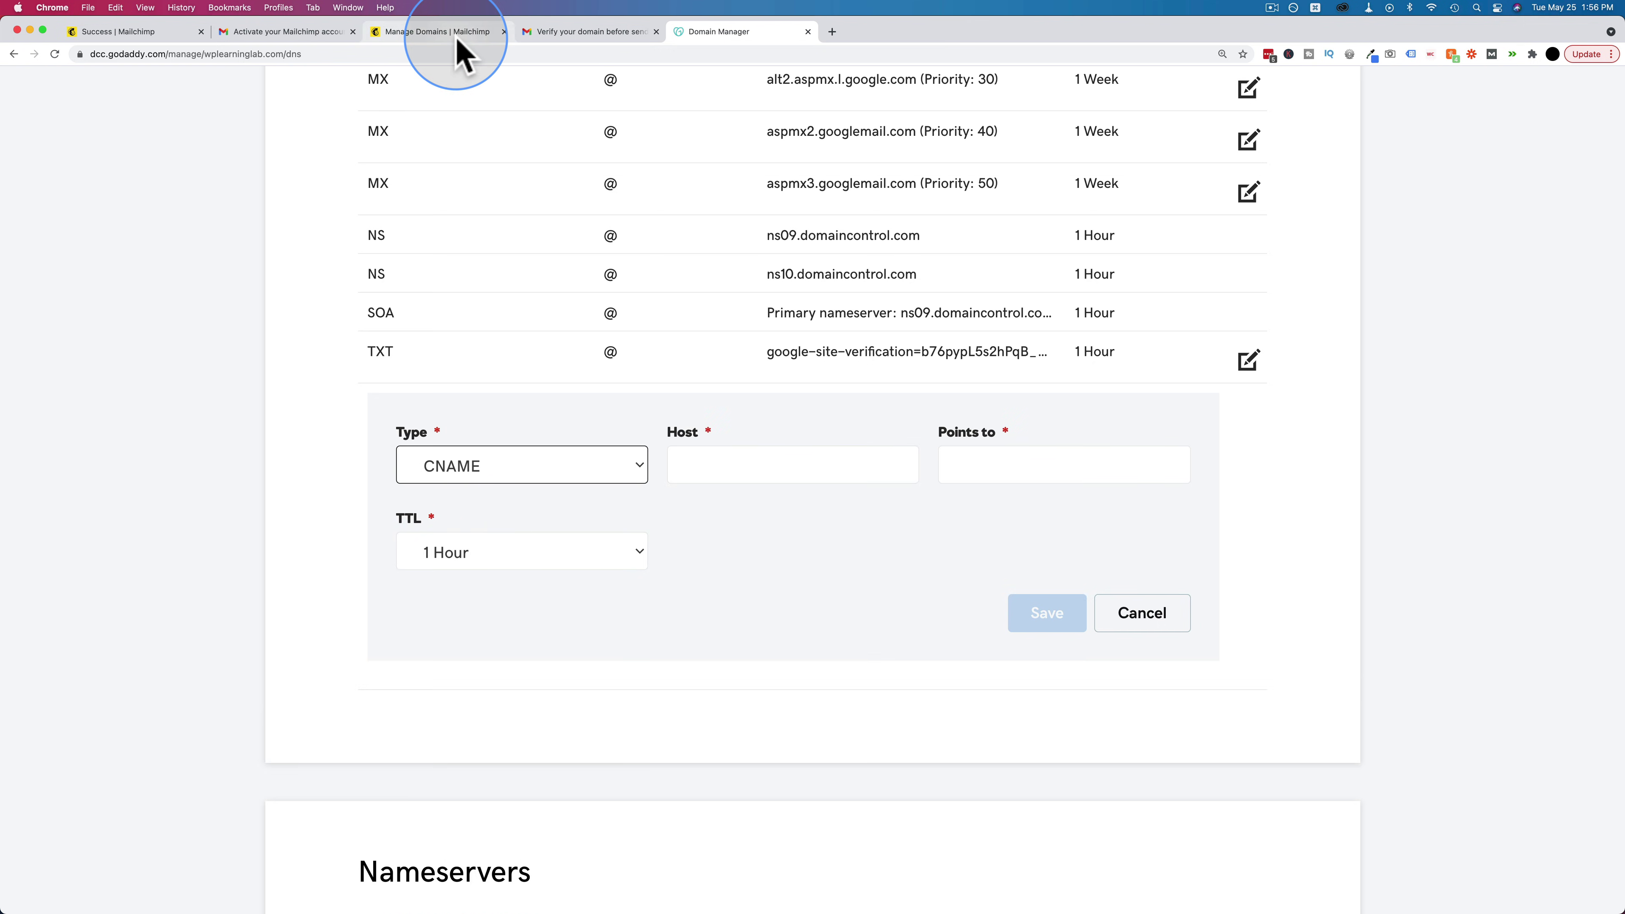
pyautogui.click(856, 472)
pyautogui.rightClick(857, 475)
pyautogui.click(918, 501)
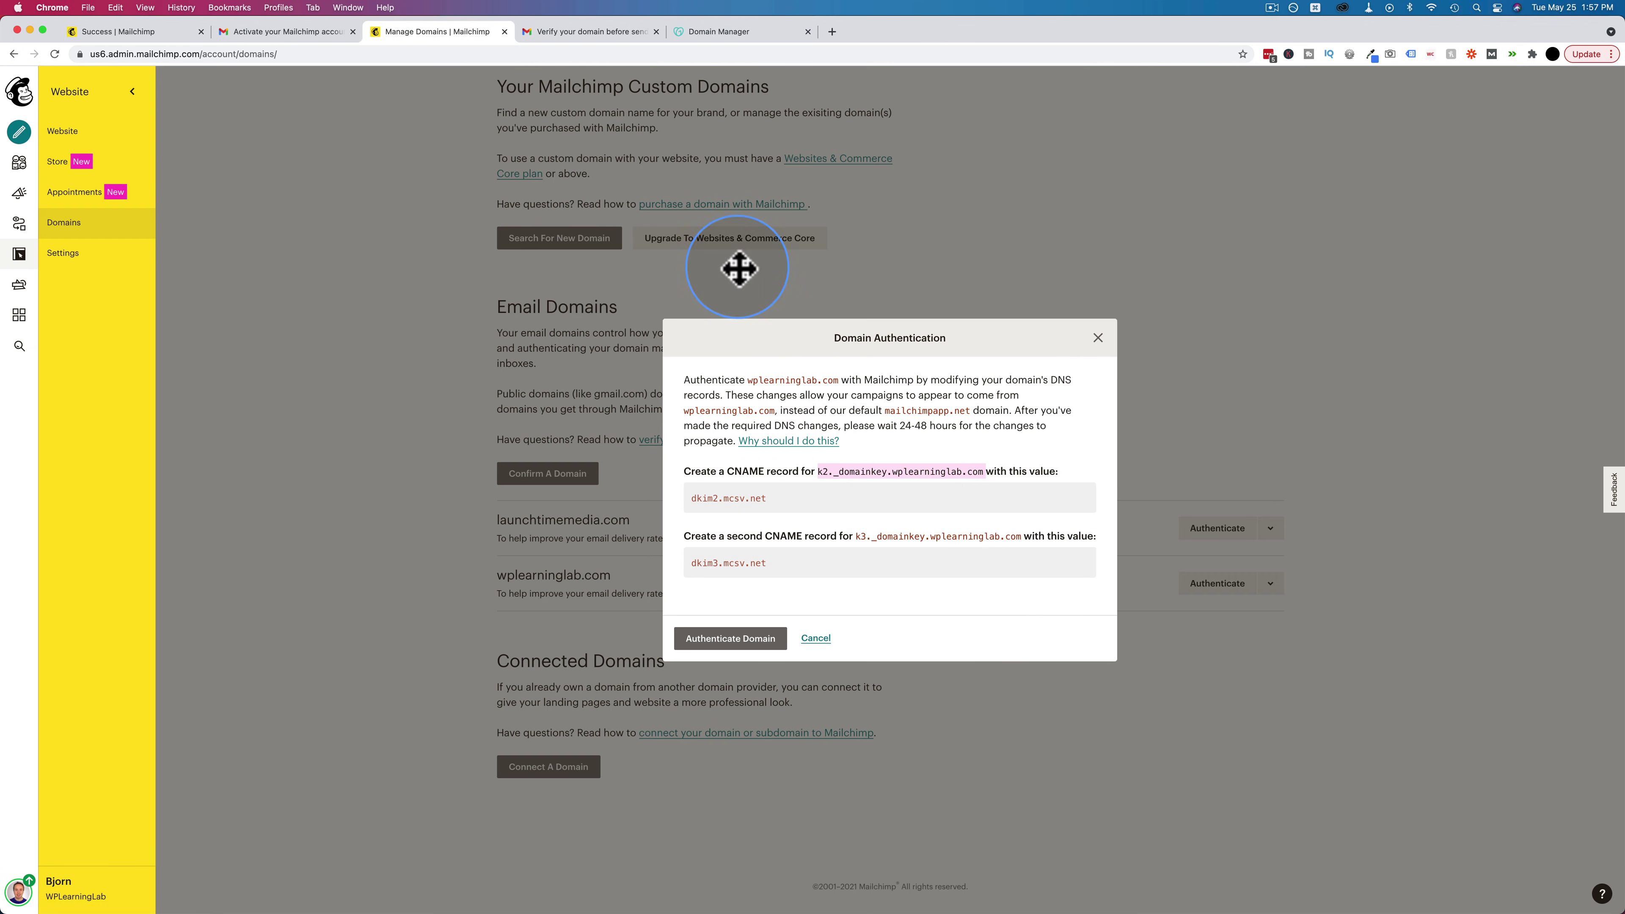
pyautogui.click(704, 33)
pyautogui.click(711, 470)
pyautogui.press('super+v')
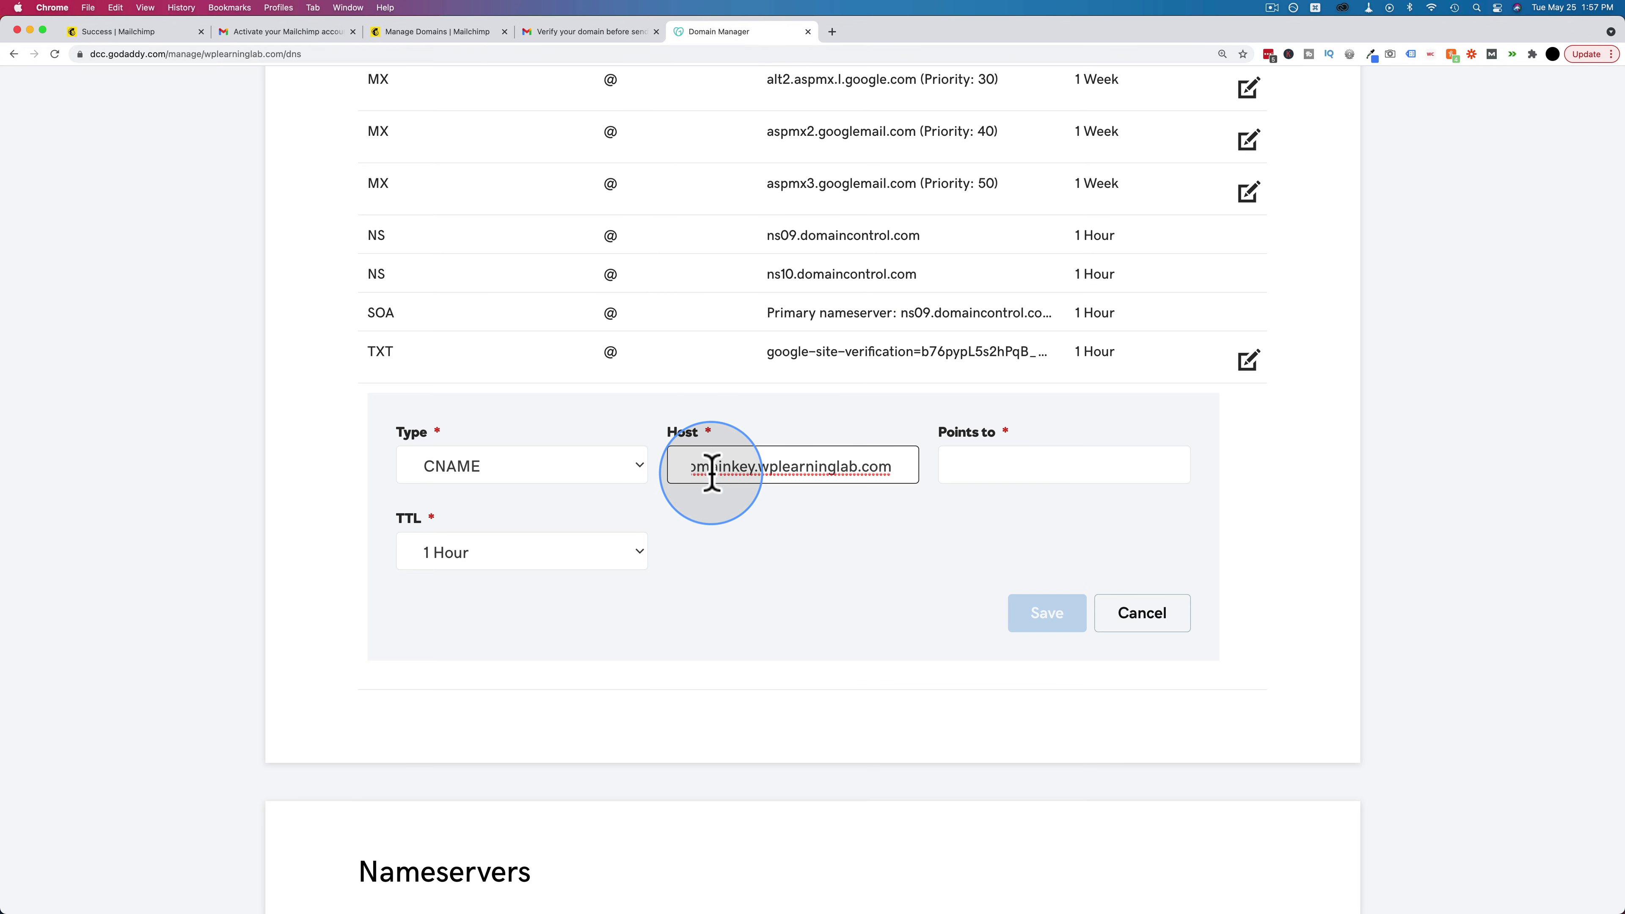
# Point the k2 CNAME record to dkim2.mcsv.net, copied from Mailchimp, and save the record in GoDaddy.
pyautogui.click(457, 31)
pyautogui.moveTo(780, 505); pyautogui.dragTo(696, 498)
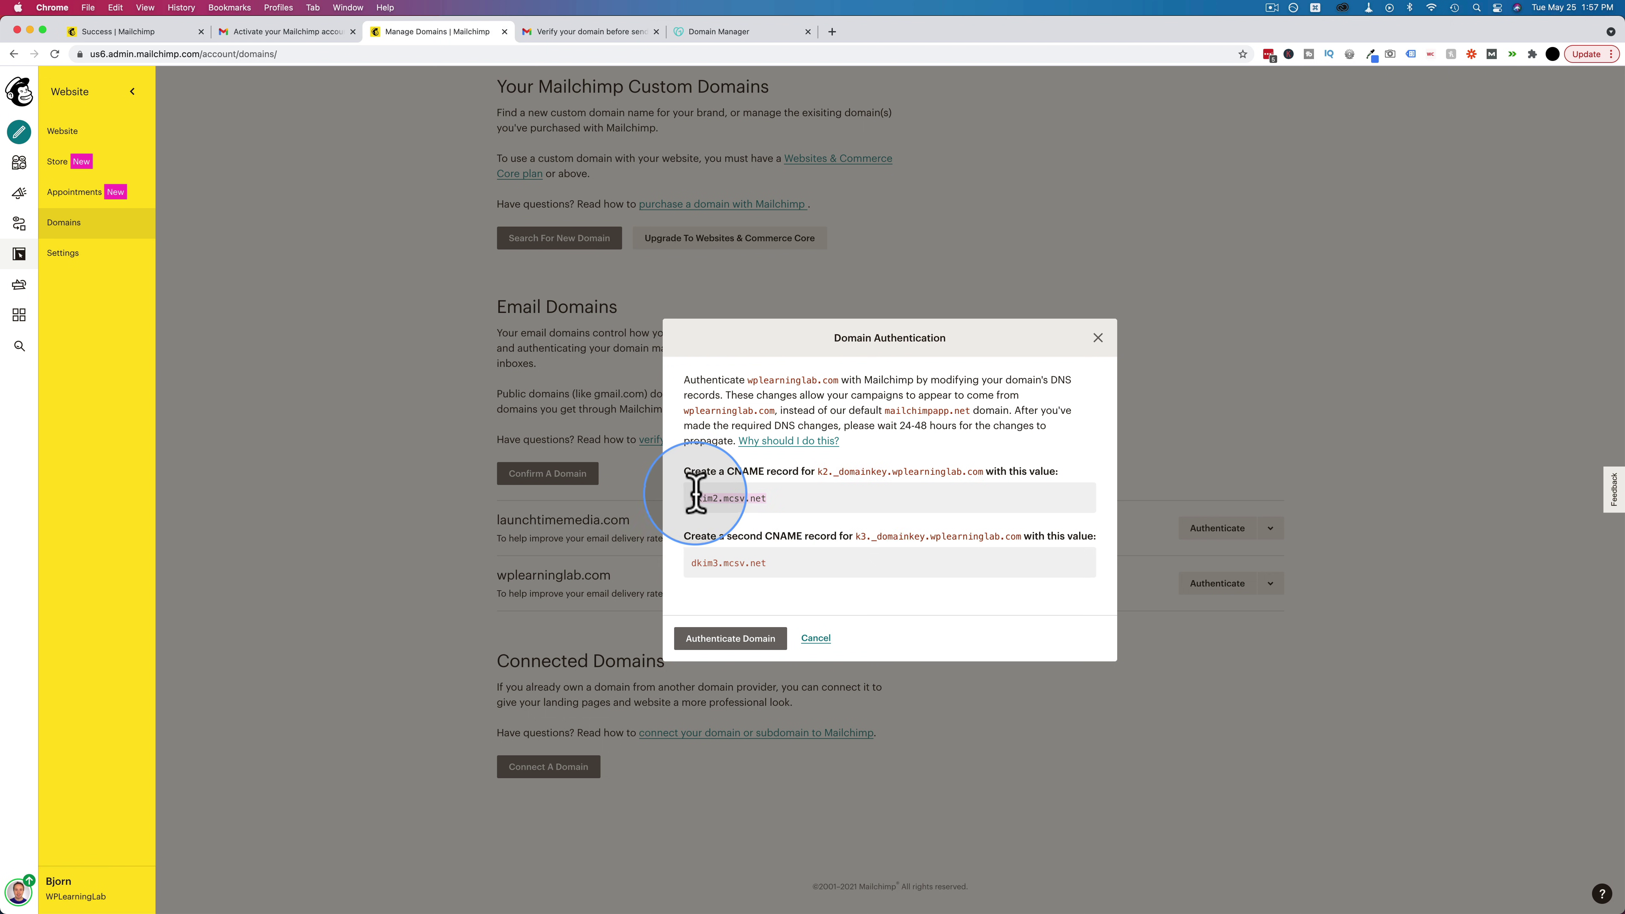
pyautogui.rightClick(697, 498)
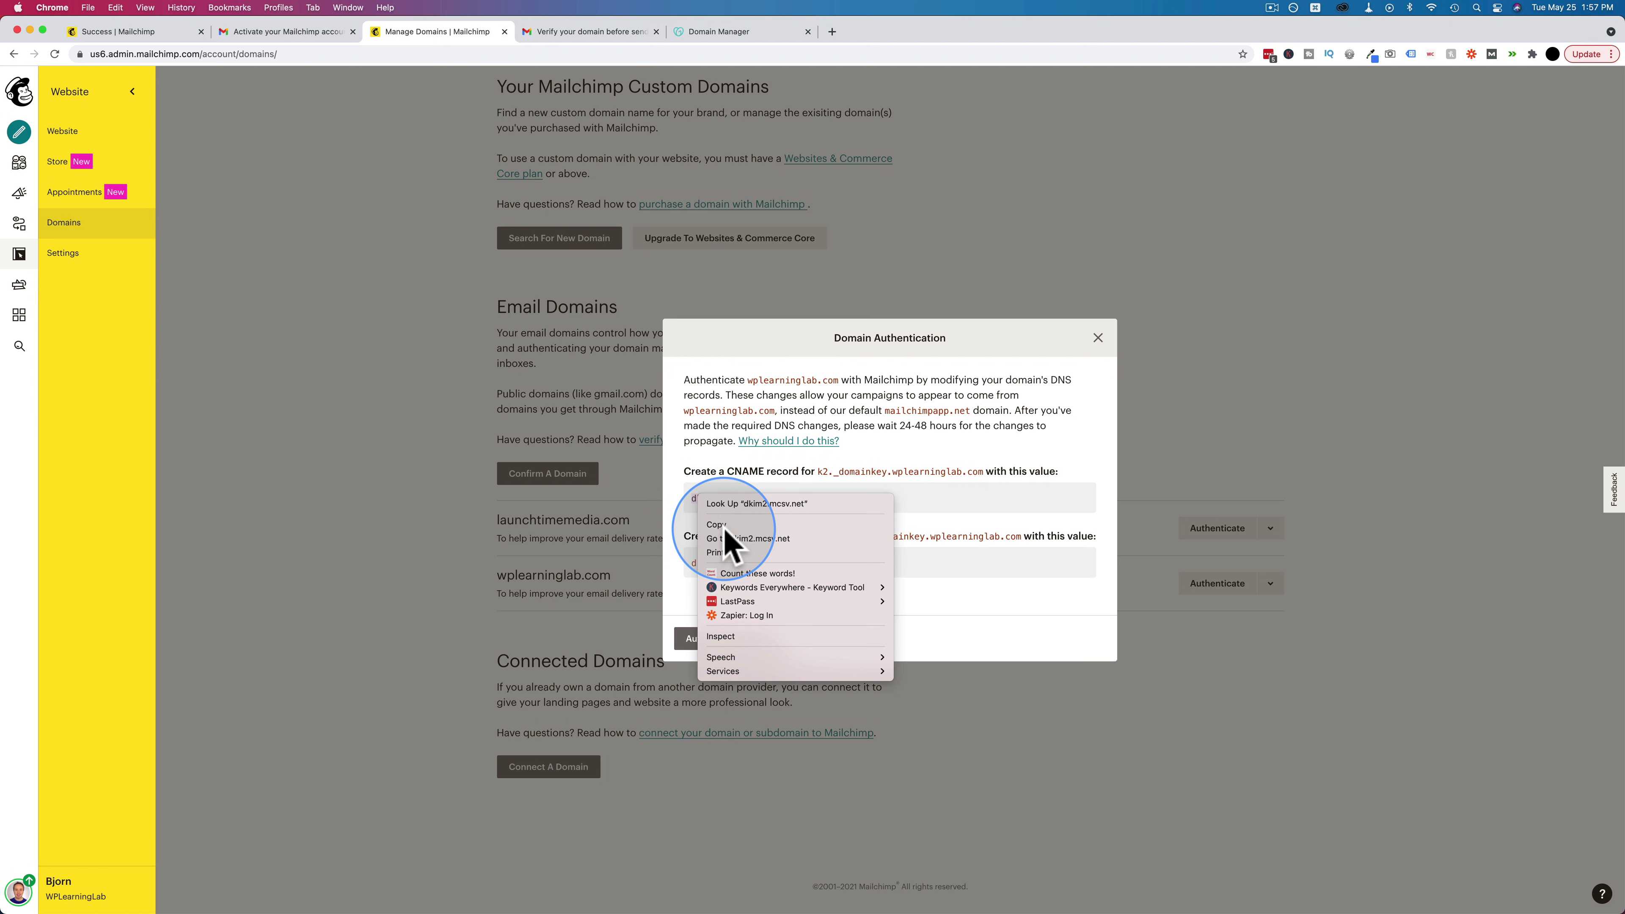
pyautogui.click(723, 524)
pyautogui.click(719, 32)
pyautogui.click(1016, 472)
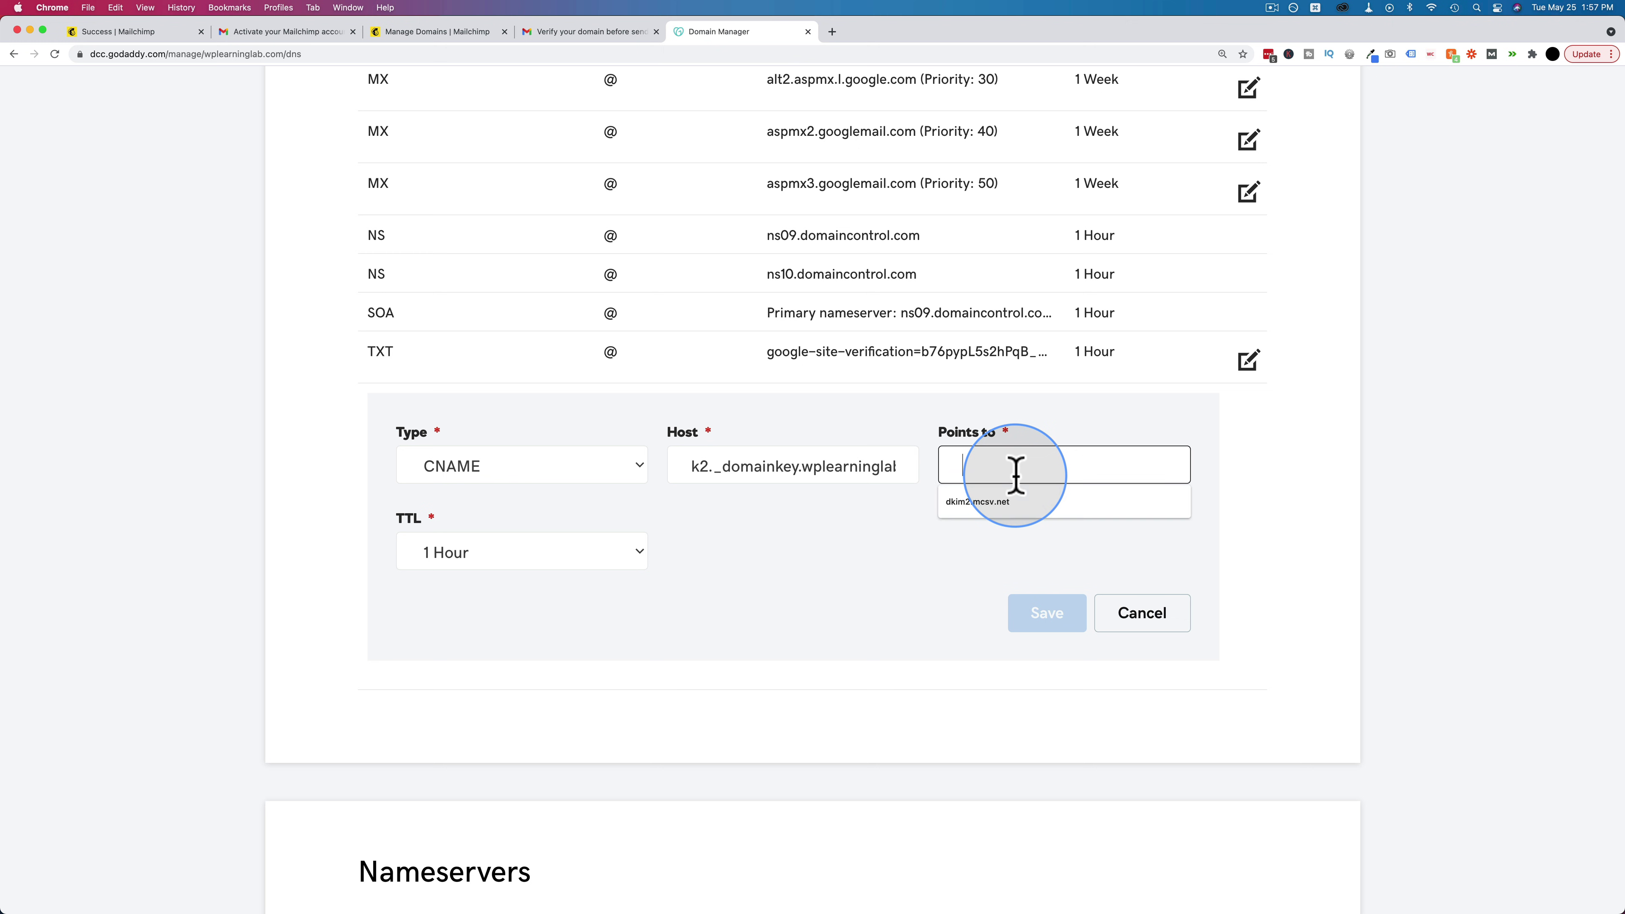
pyautogui.press('cmd+v')
pyautogui.click(1031, 616)
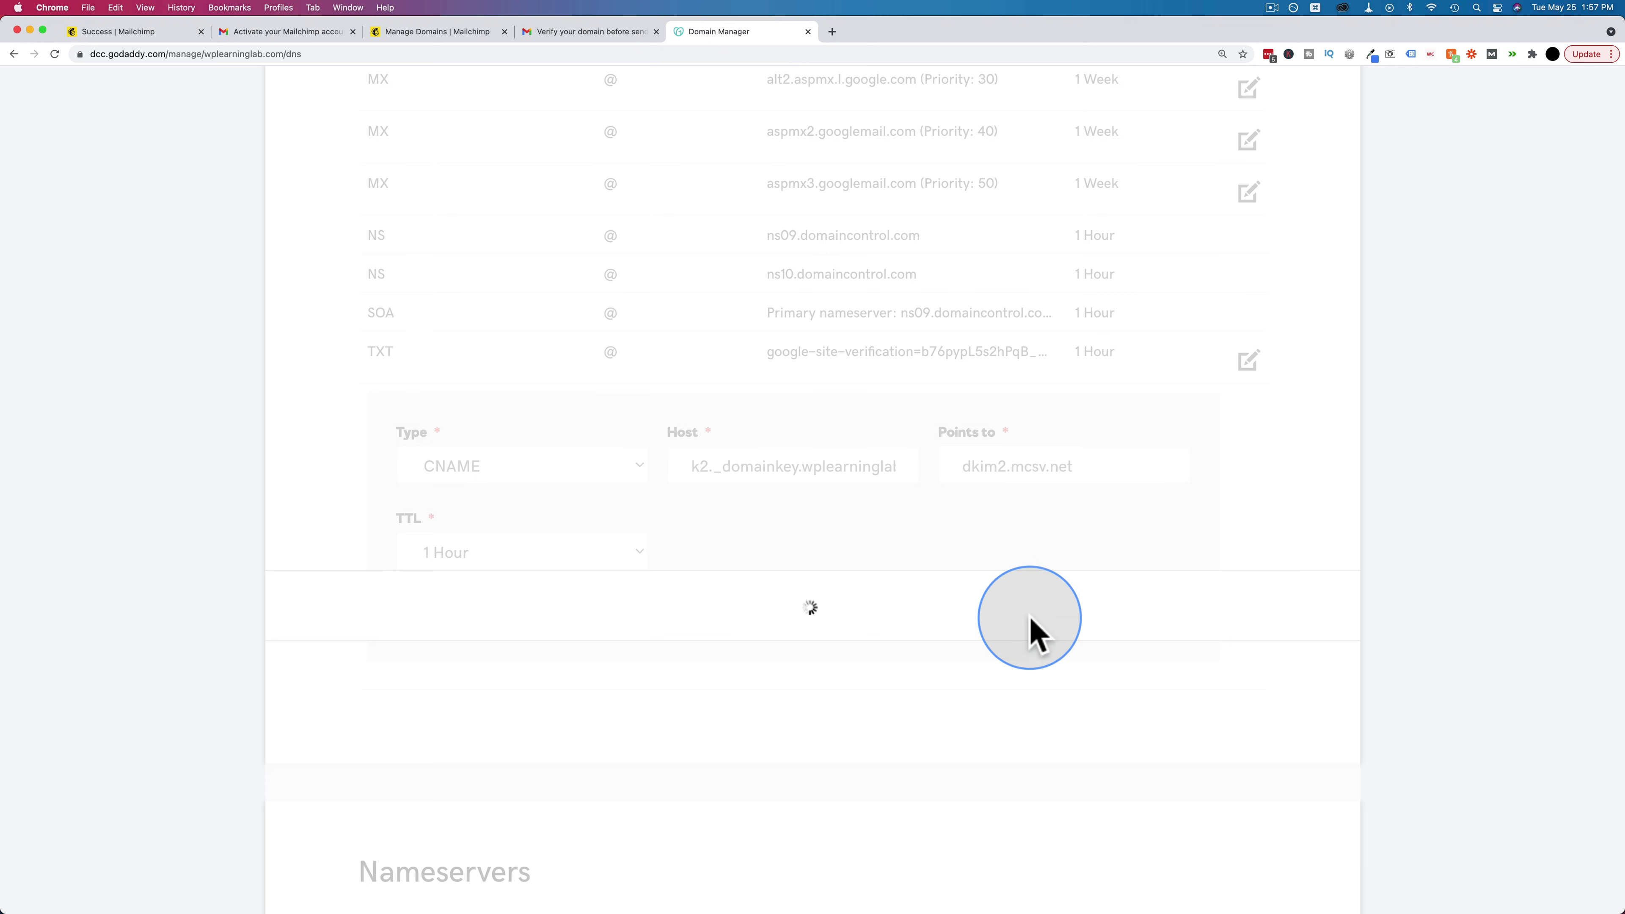
# Copy k3._domainkey.wplearninglab.com from Mailchimp and use it as the host of a second new CNAME record in GoDaddy.
pyautogui.click(439, 33)
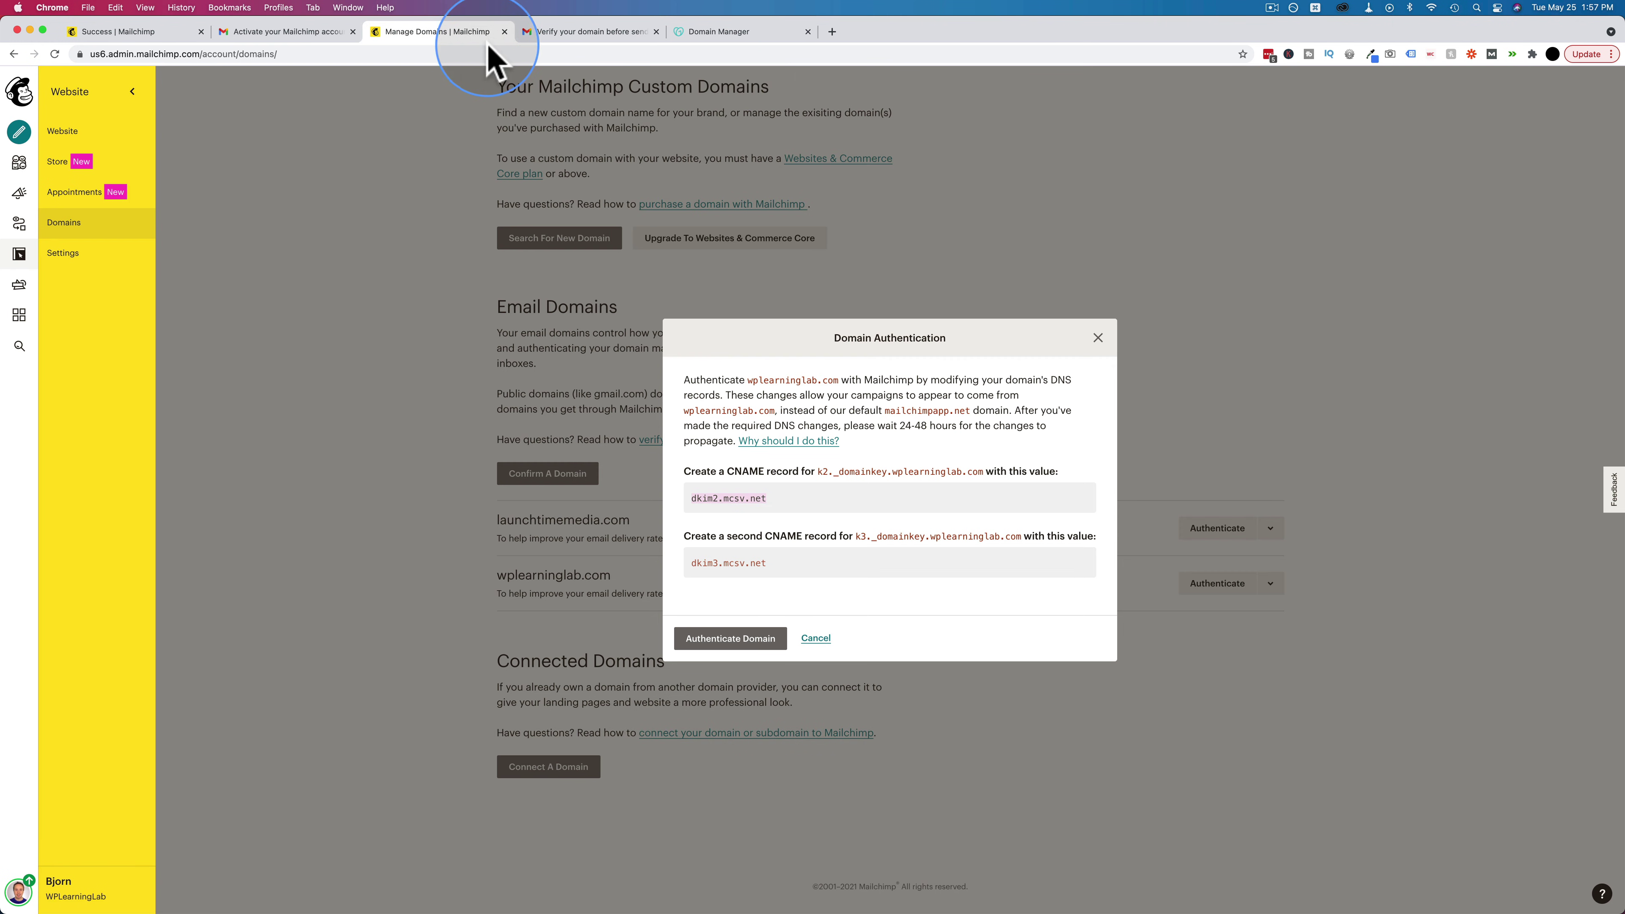
pyautogui.moveTo(856, 536); pyautogui.dragTo(1022, 538)
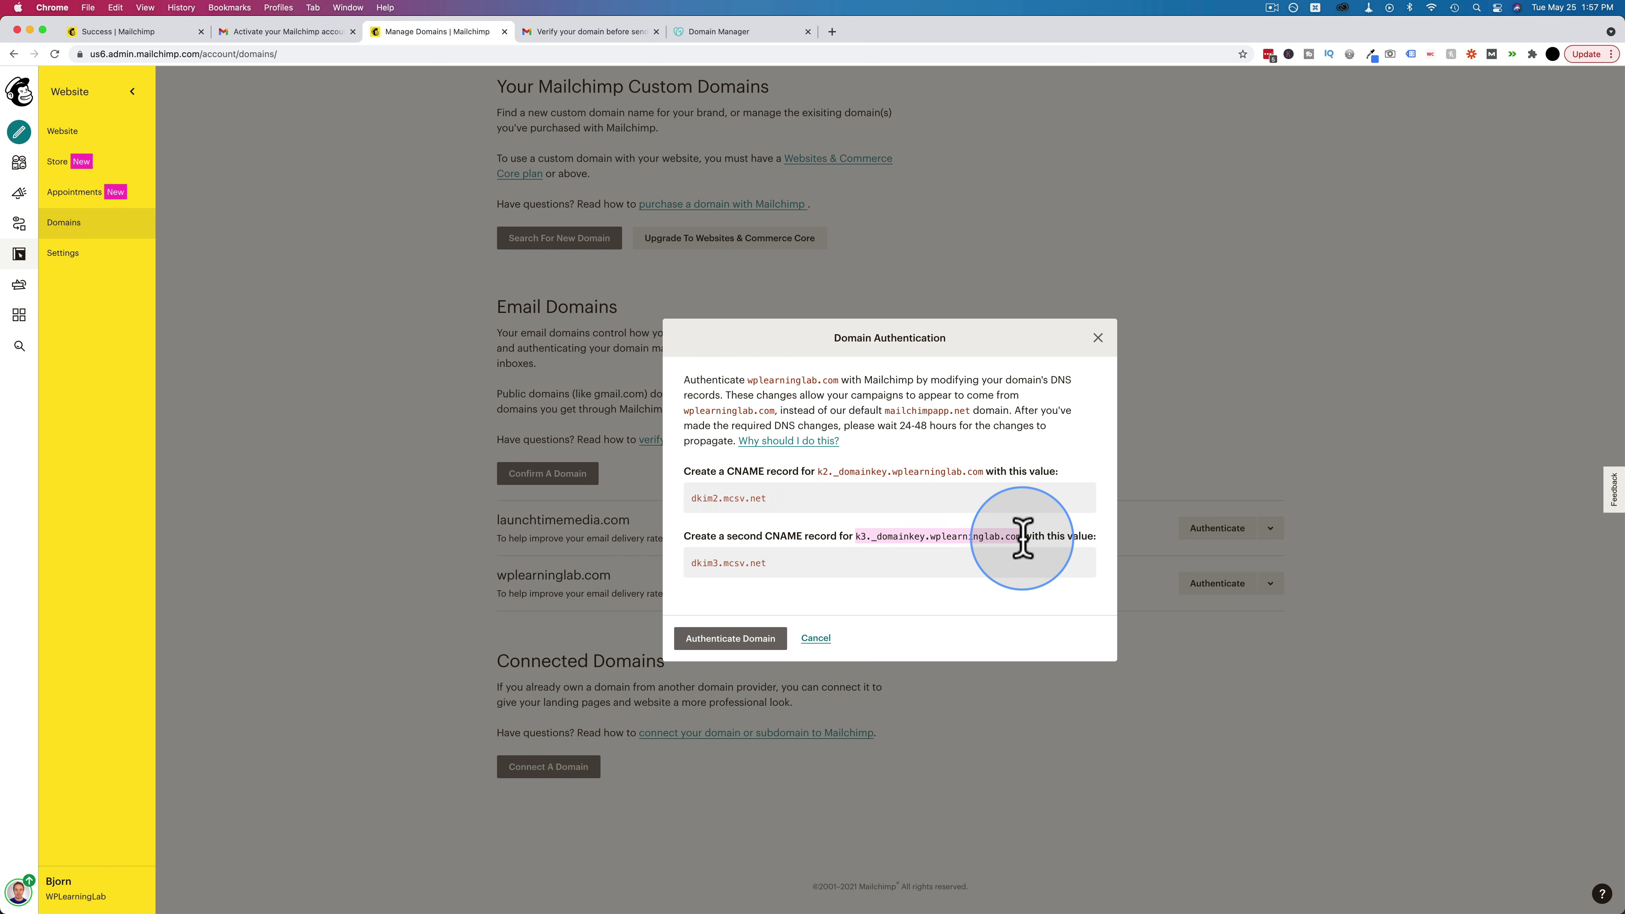
pyautogui.rightClick(1022, 537)
pyautogui.click(1029, 564)
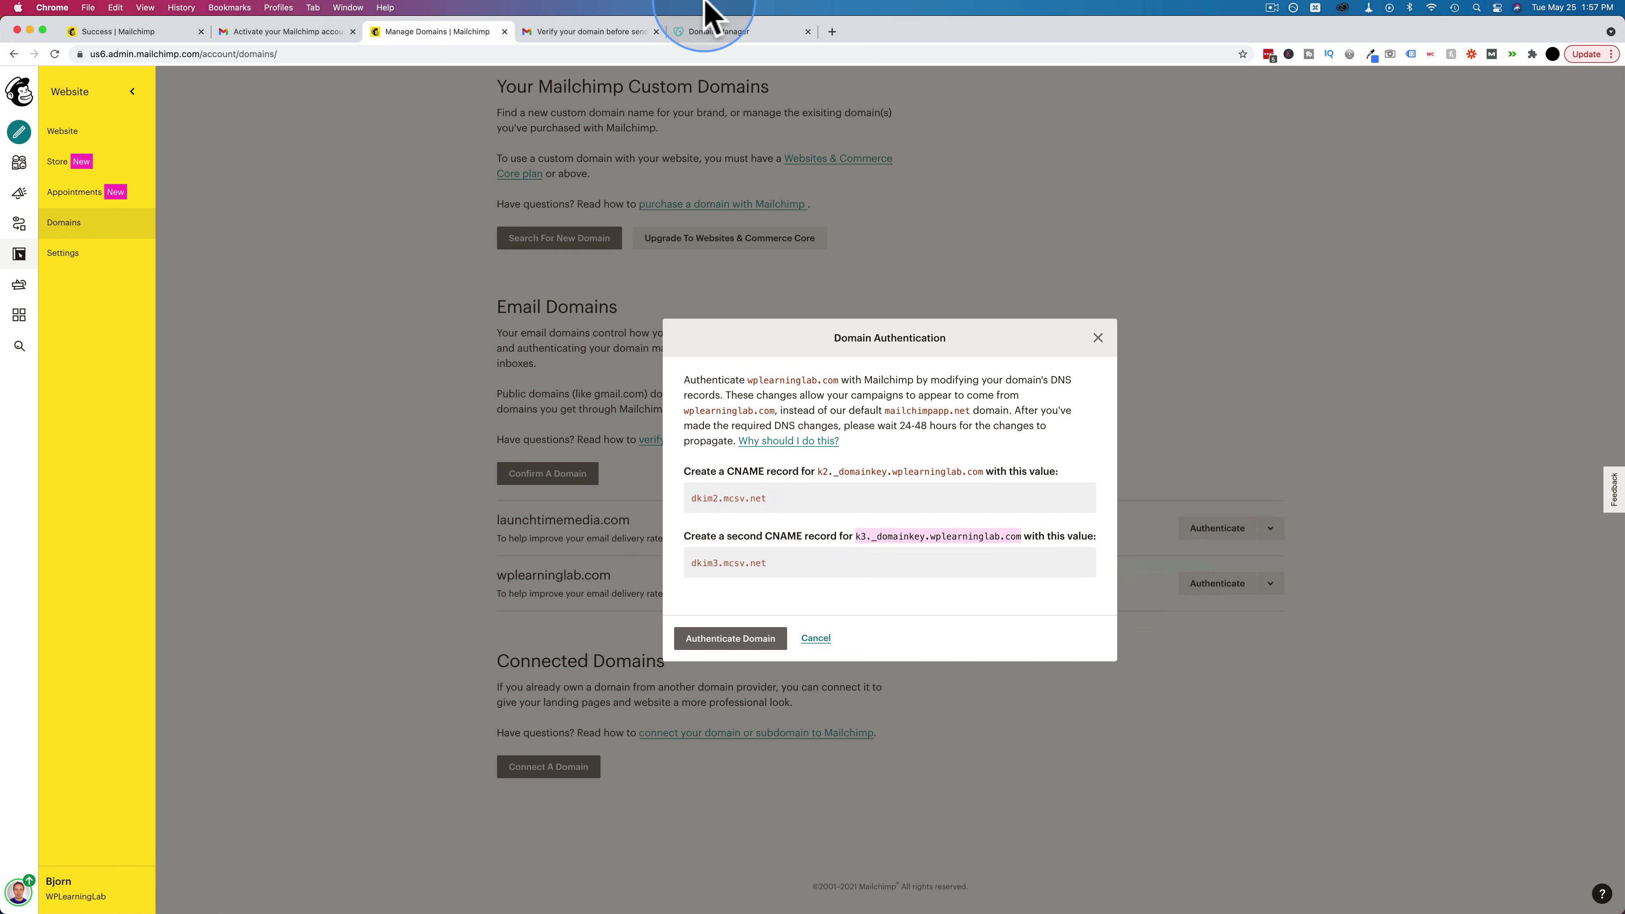
pyautogui.click(720, 31)
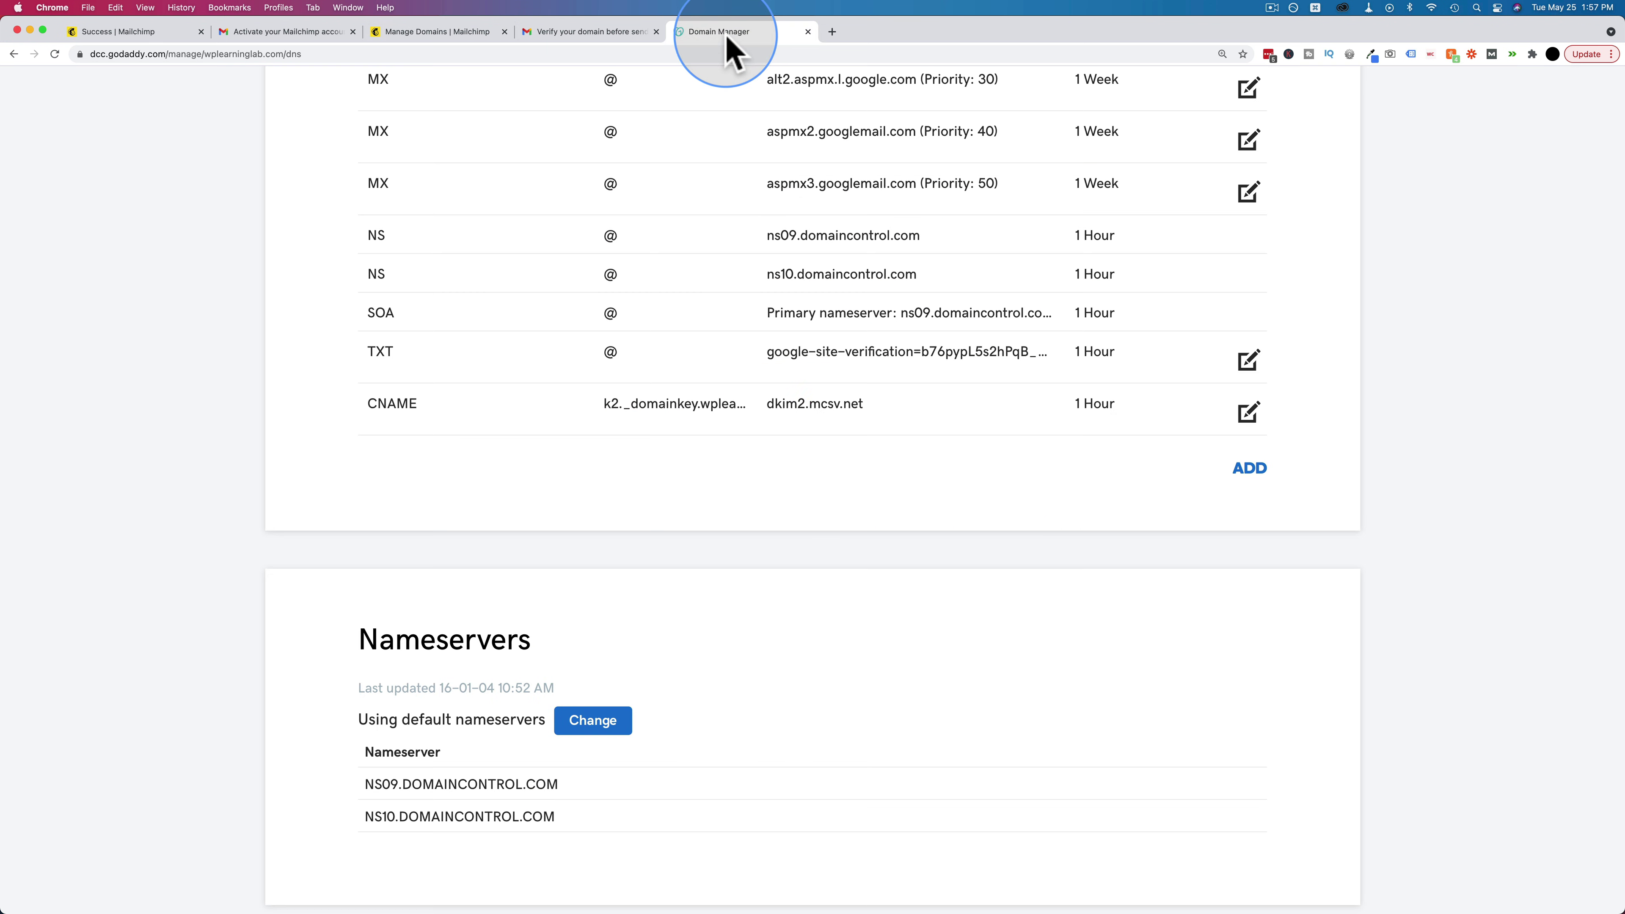
pyautogui.click(1250, 477)
pyautogui.click(565, 533)
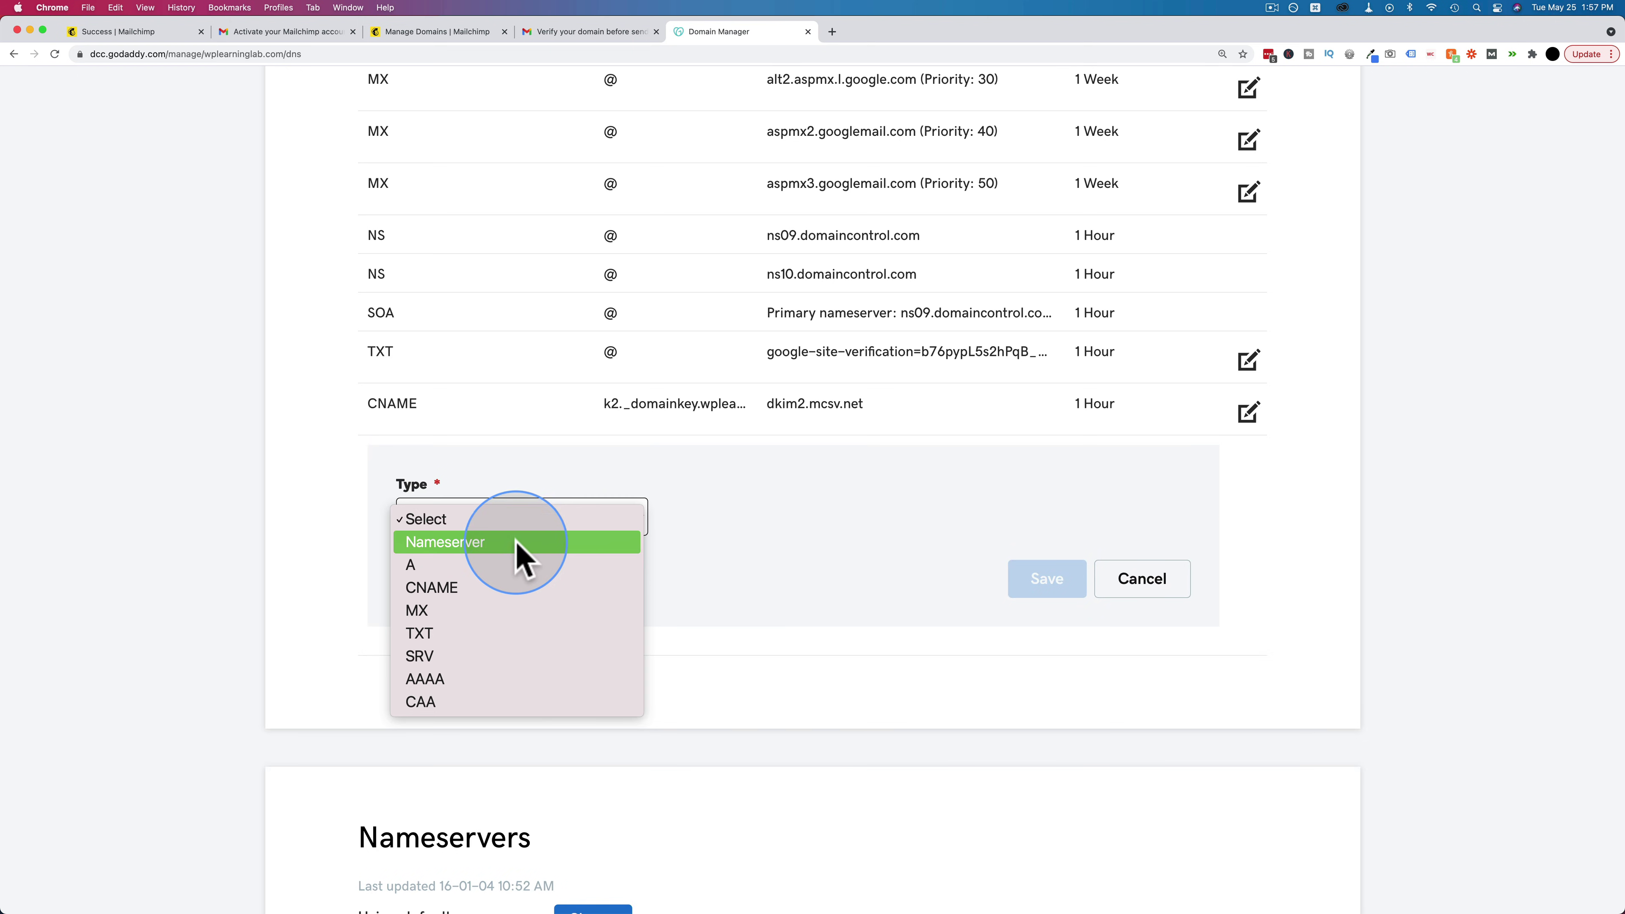
pyautogui.click(488, 598)
pyautogui.click(749, 523)
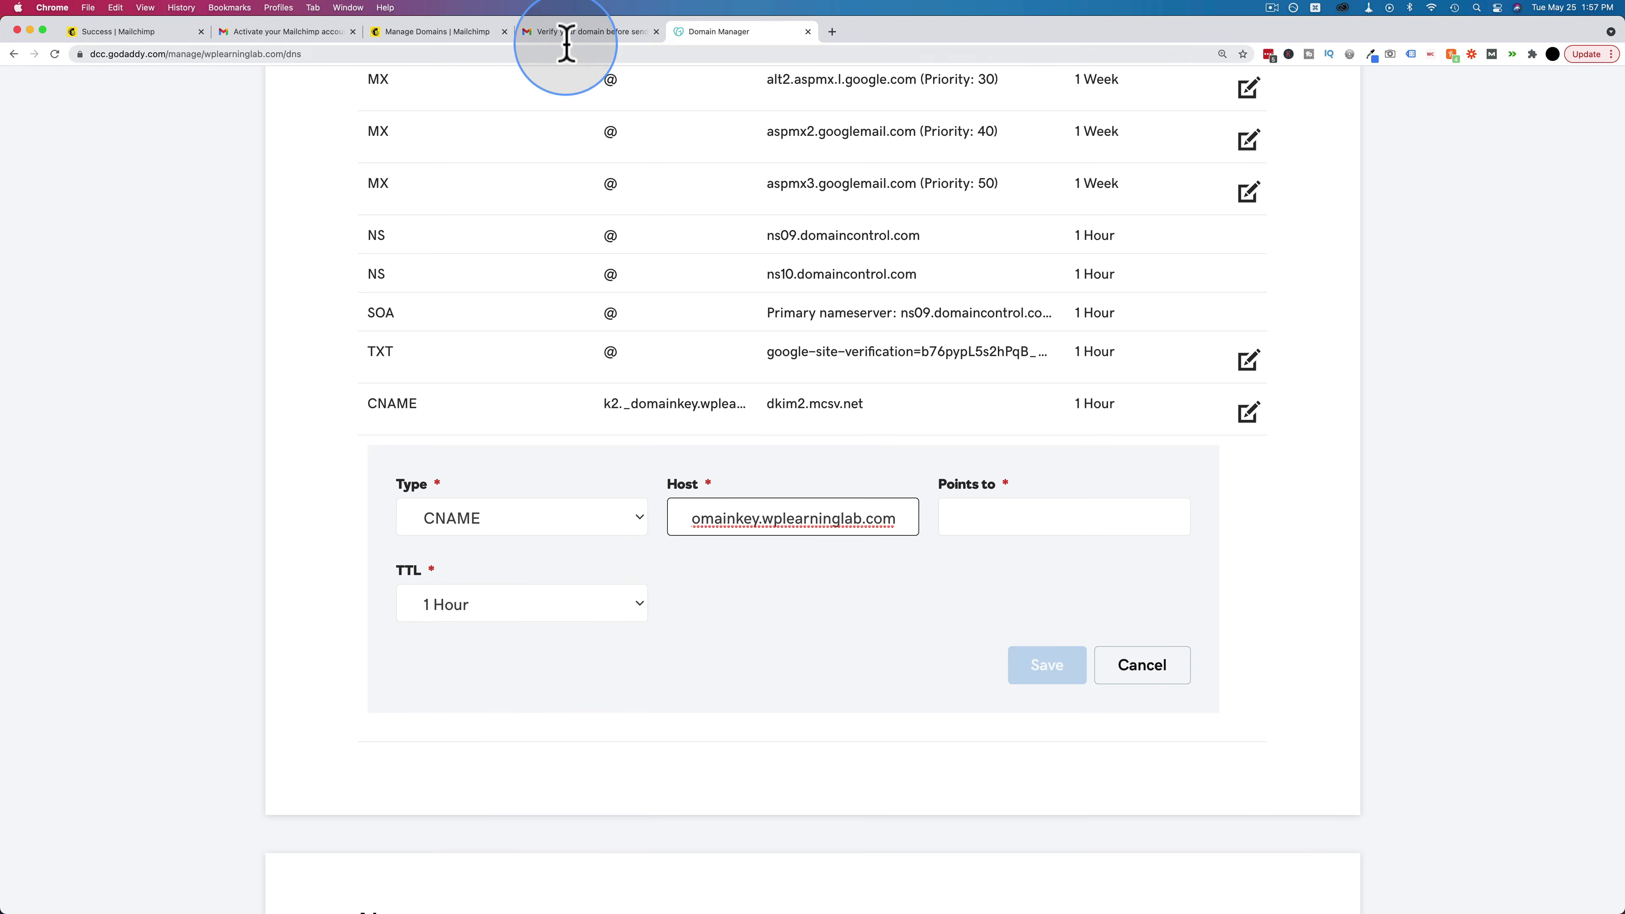
# Point the k3 CNAME record to dkim3.mcsv.net, copied from Mailchimp, and save the record in GoDaddy.
pyautogui.click(469, 32)
pyautogui.doubleClick(700, 563)
pyautogui.rightClick(705, 563)
pyautogui.click(729, 589)
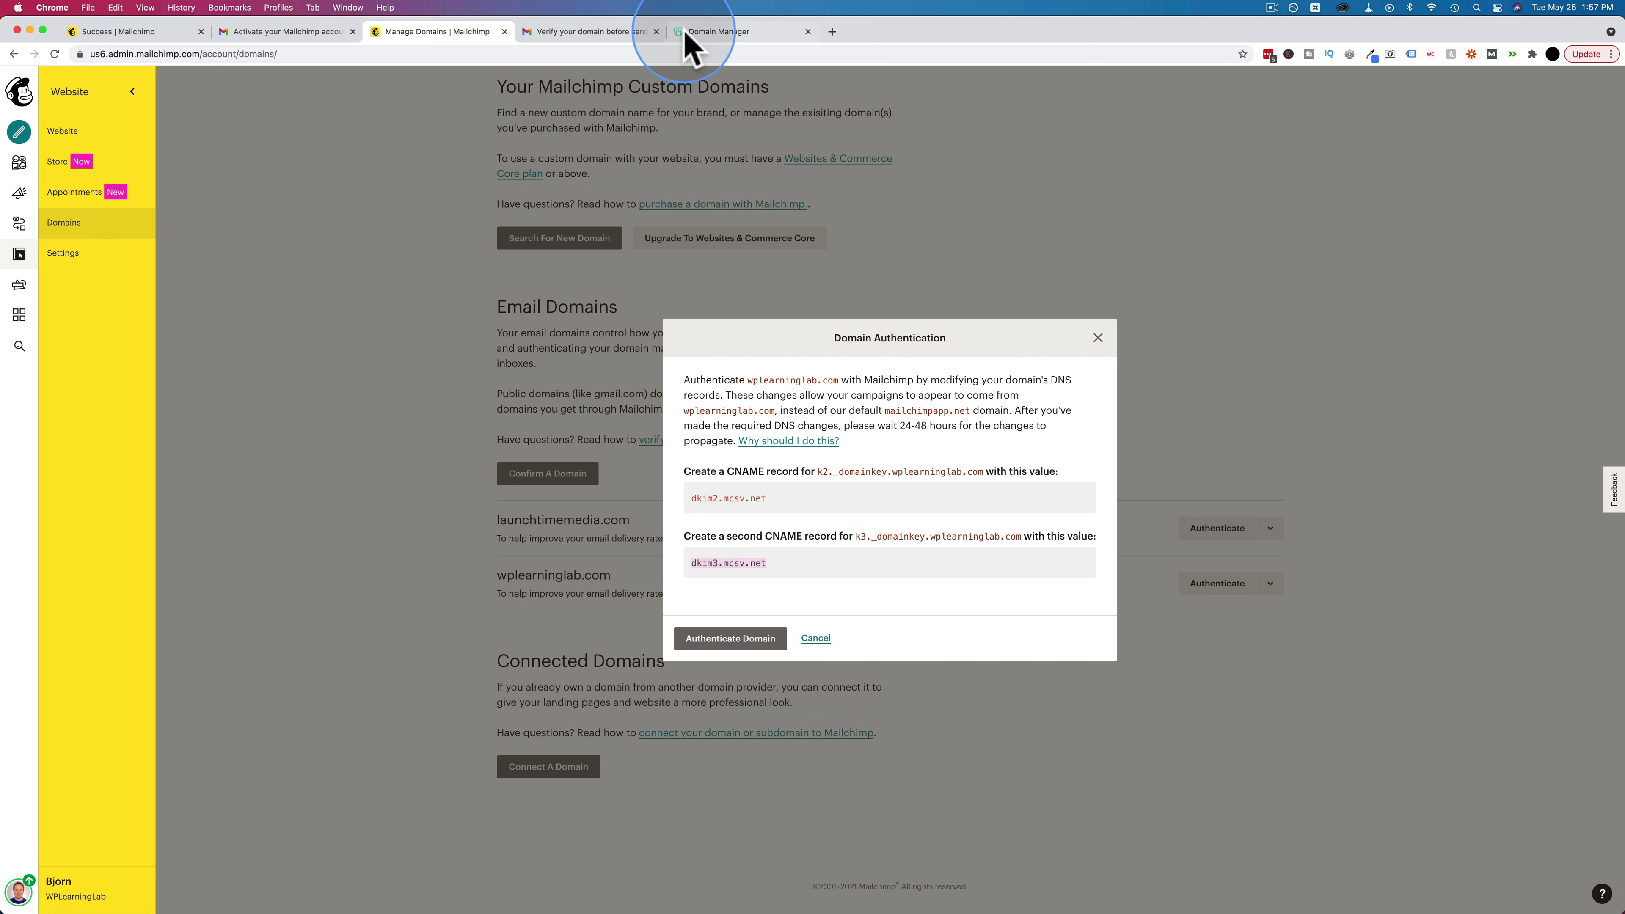
pyautogui.click(691, 32)
pyautogui.click(981, 516)
pyautogui.press('super+v')
pyautogui.click(1072, 677)
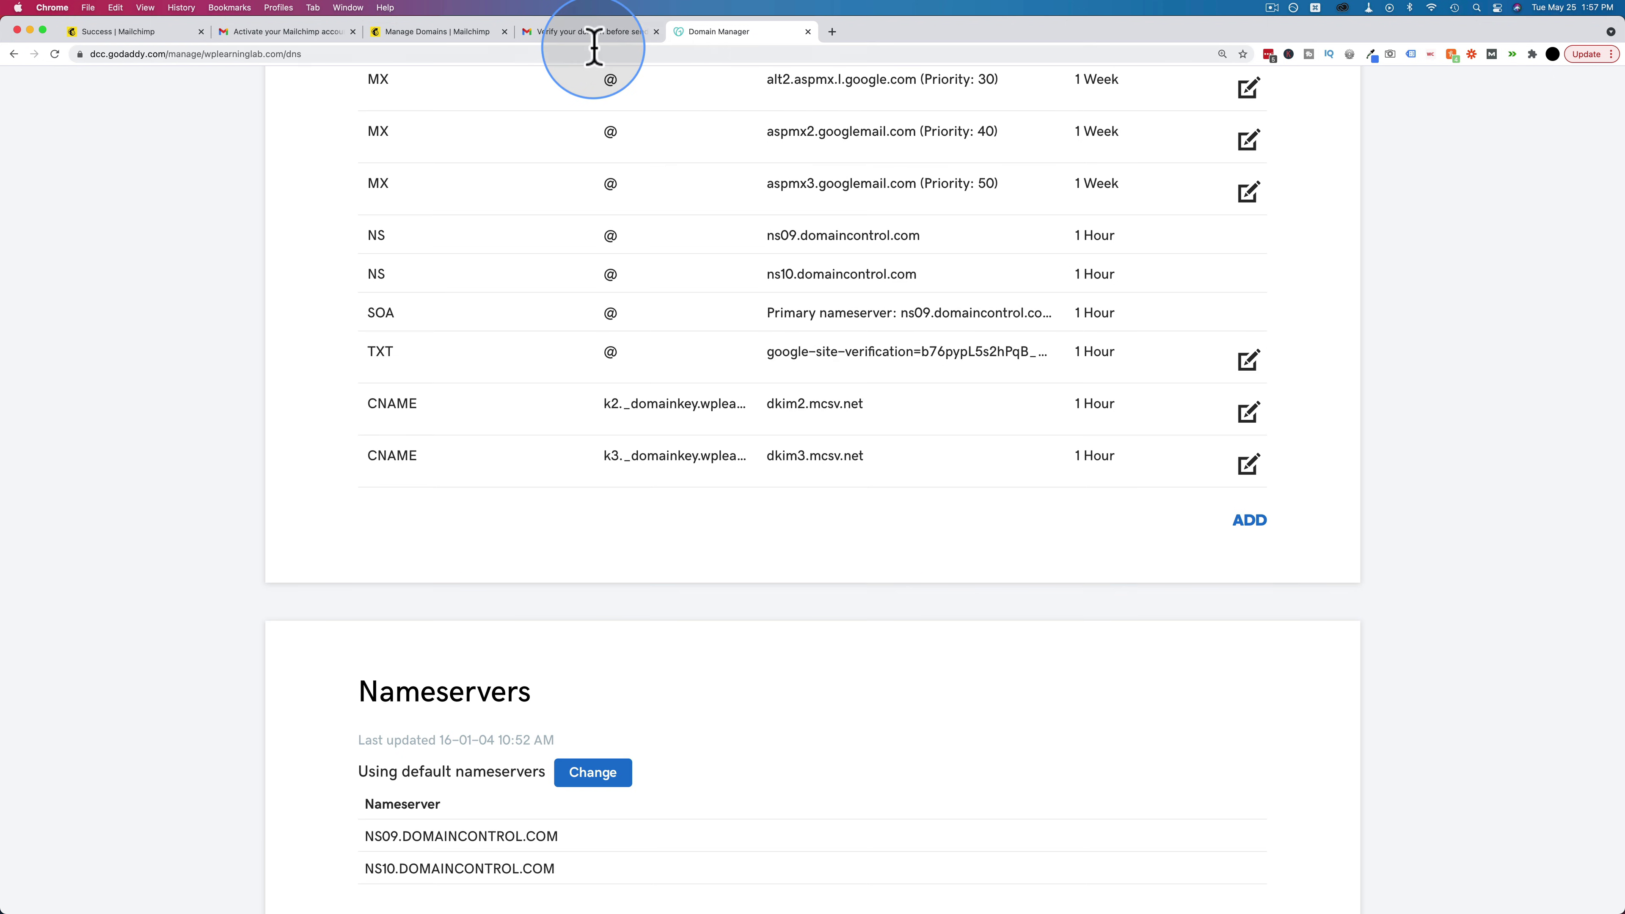
# Review the DNS propagation wait in Mailchimp's authentication details for wplearninglab.com, reopen the details and close them without authenticating.
pyautogui.click(442, 31)
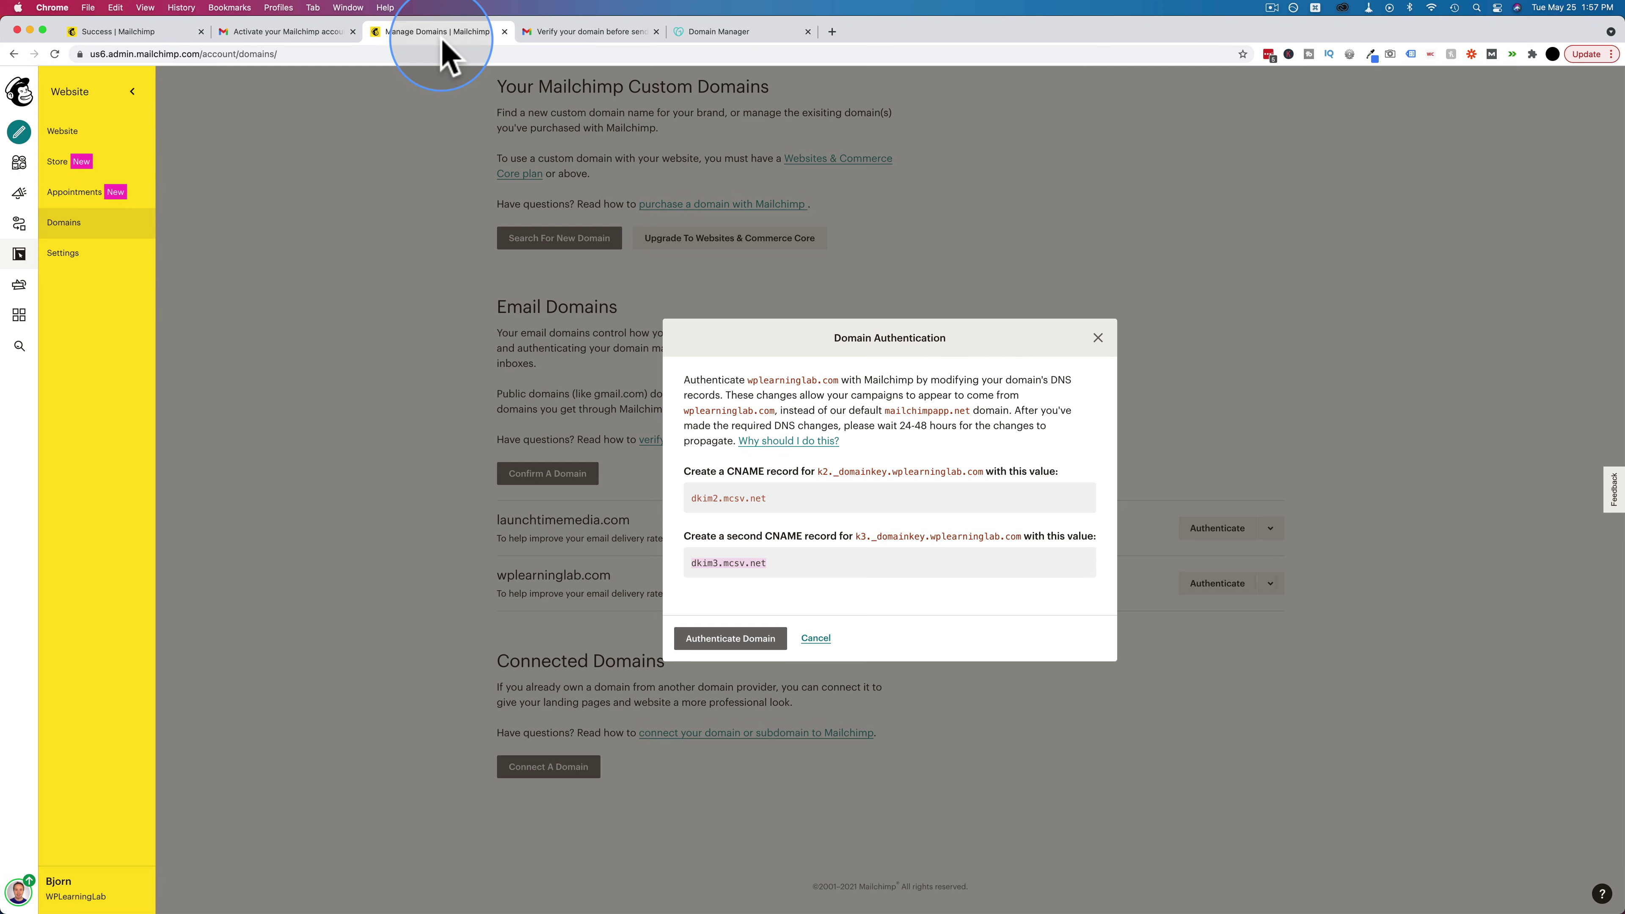
pyautogui.moveTo(899, 424); pyautogui.dragTo(1015, 429)
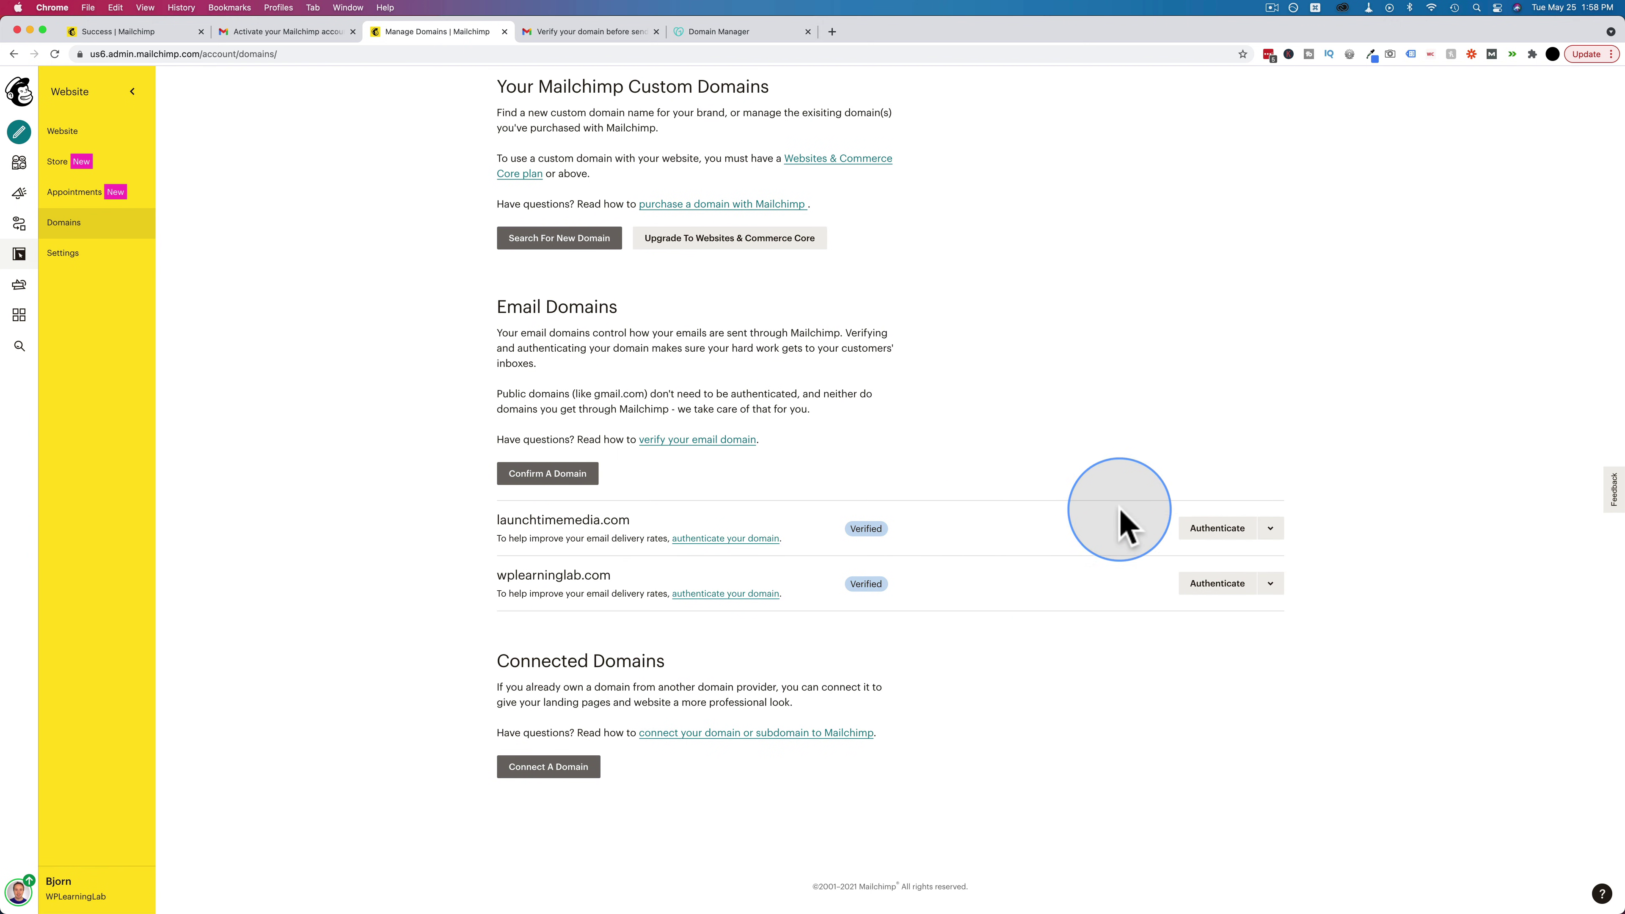
pyautogui.click(1206, 592)
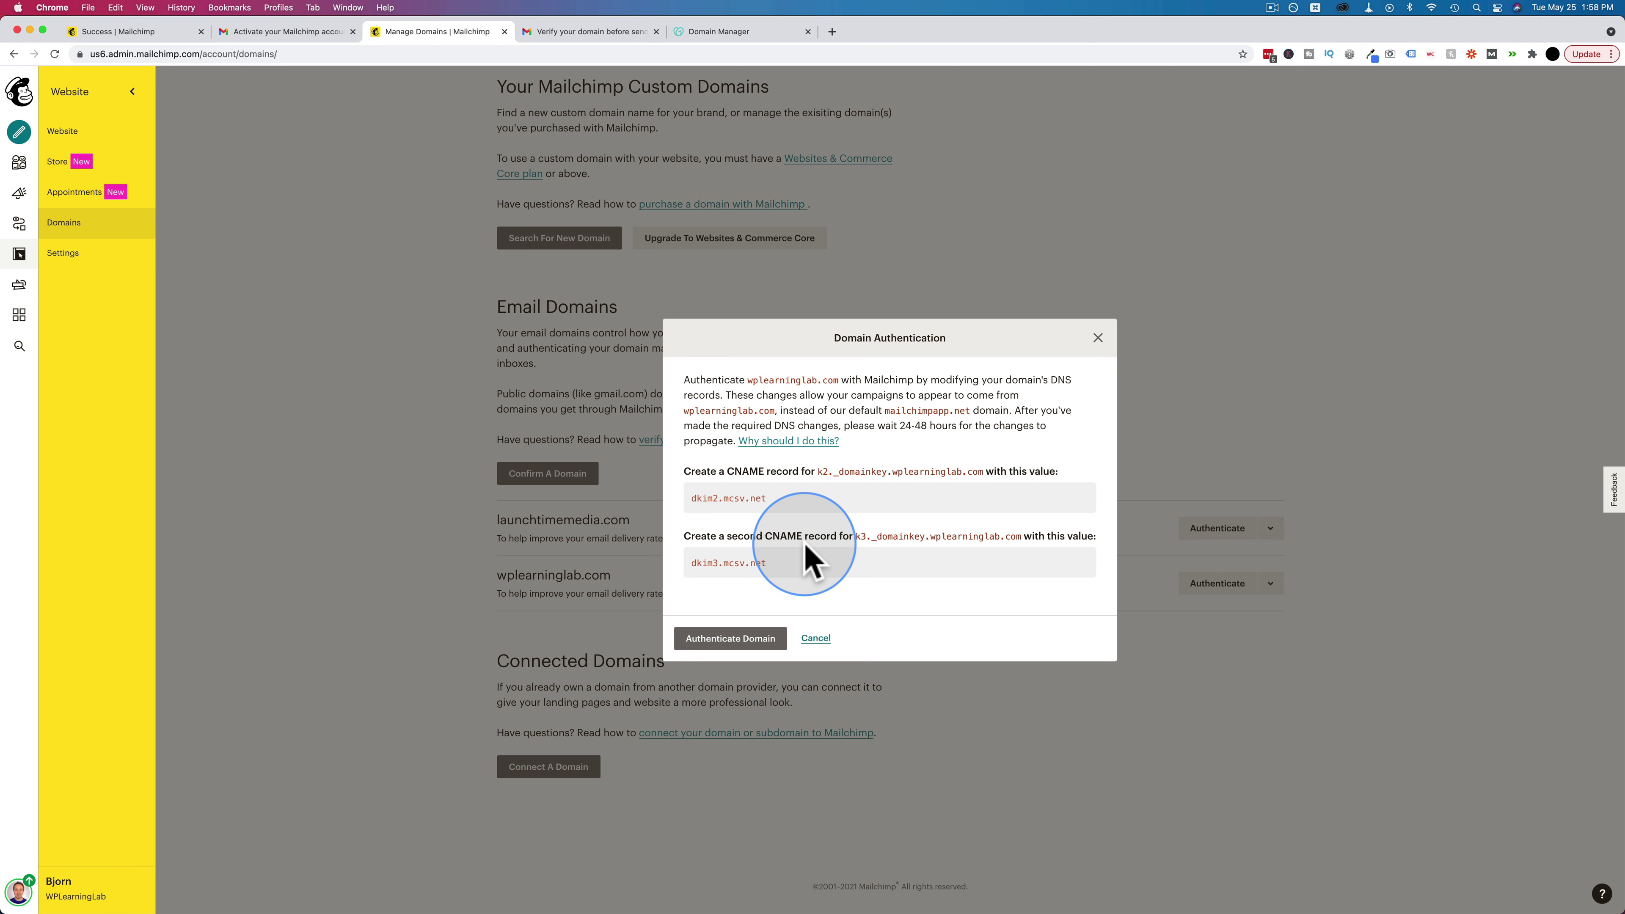
pyautogui.click(1098, 339)
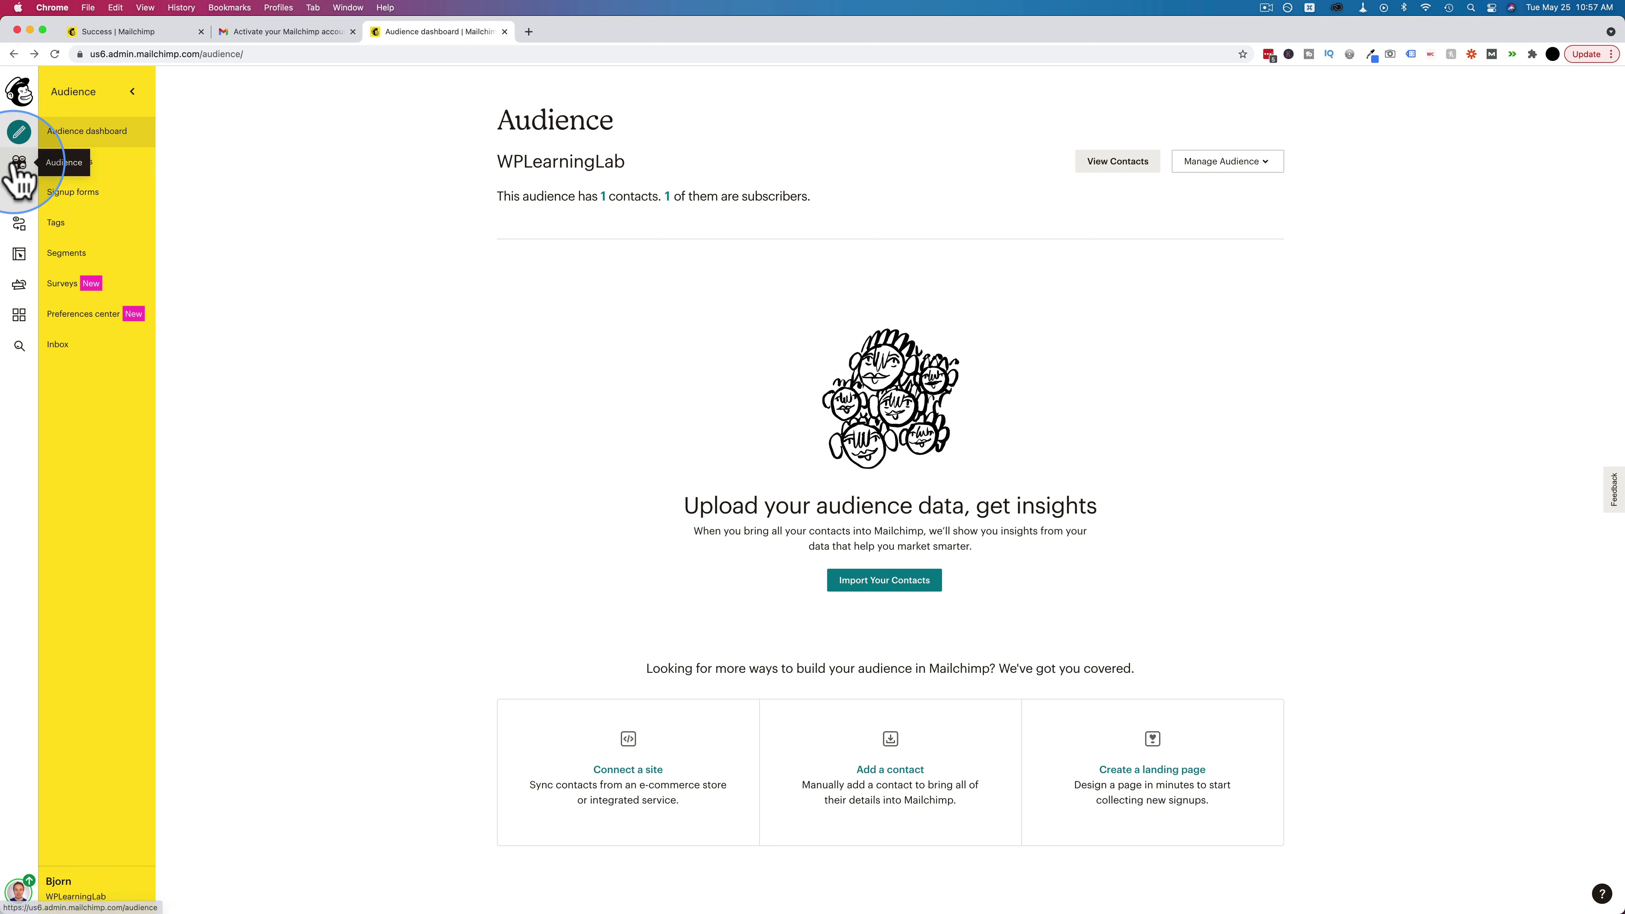
# Open the WPLearningLab audience's signup forms and select the subscriber pop-up to open its form builder.
pyautogui.click(66, 194)
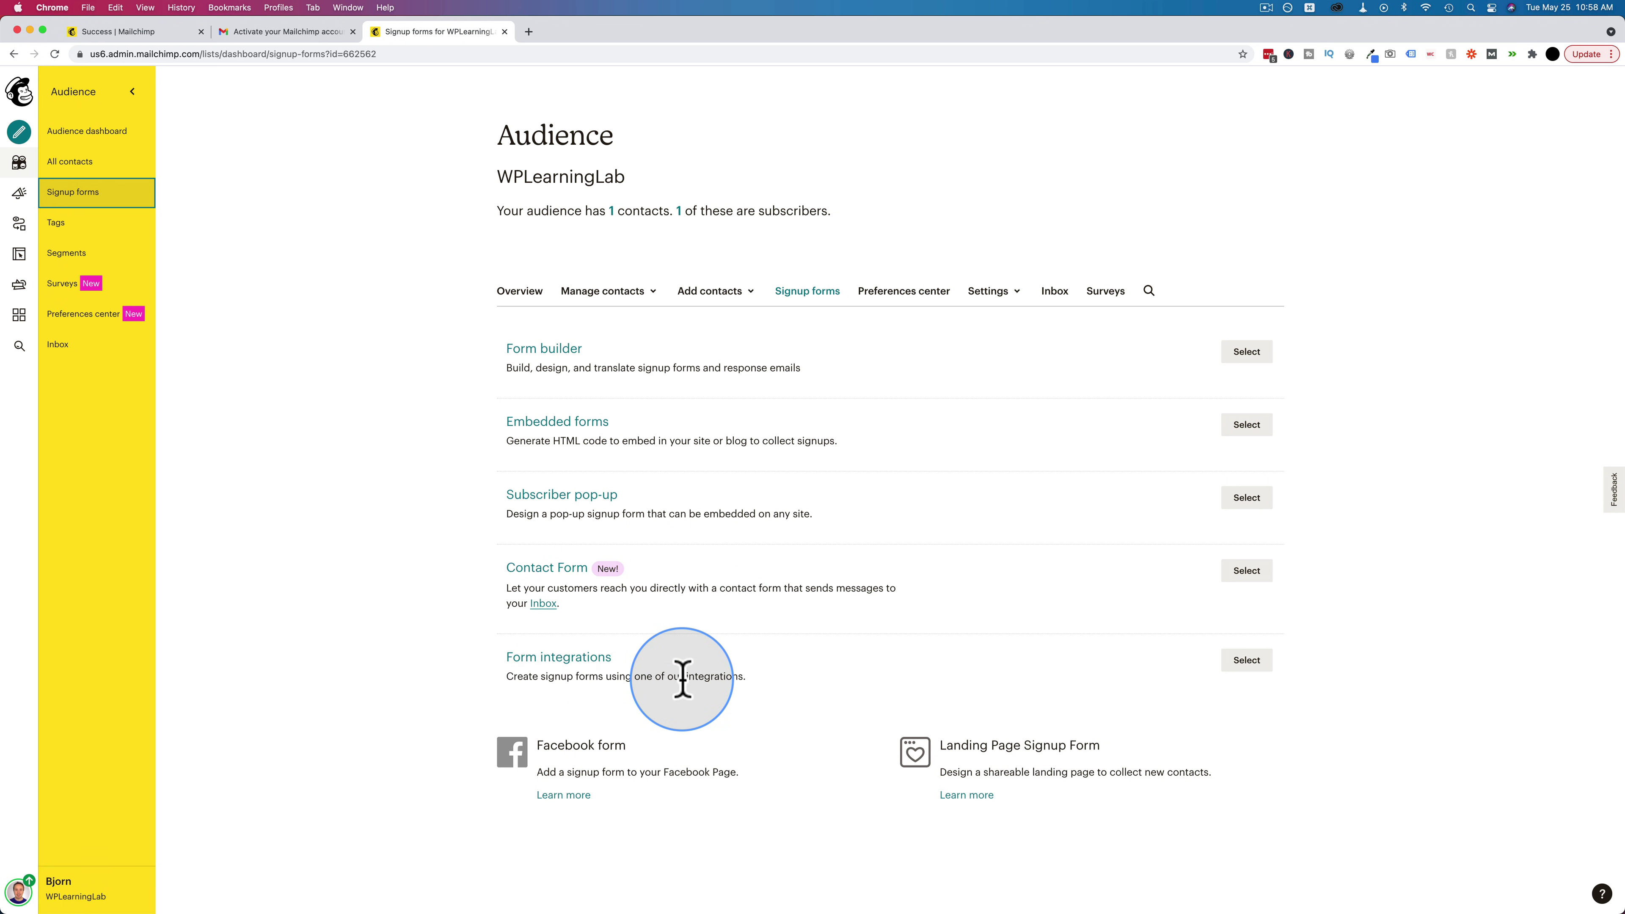
pyautogui.click(605, 659)
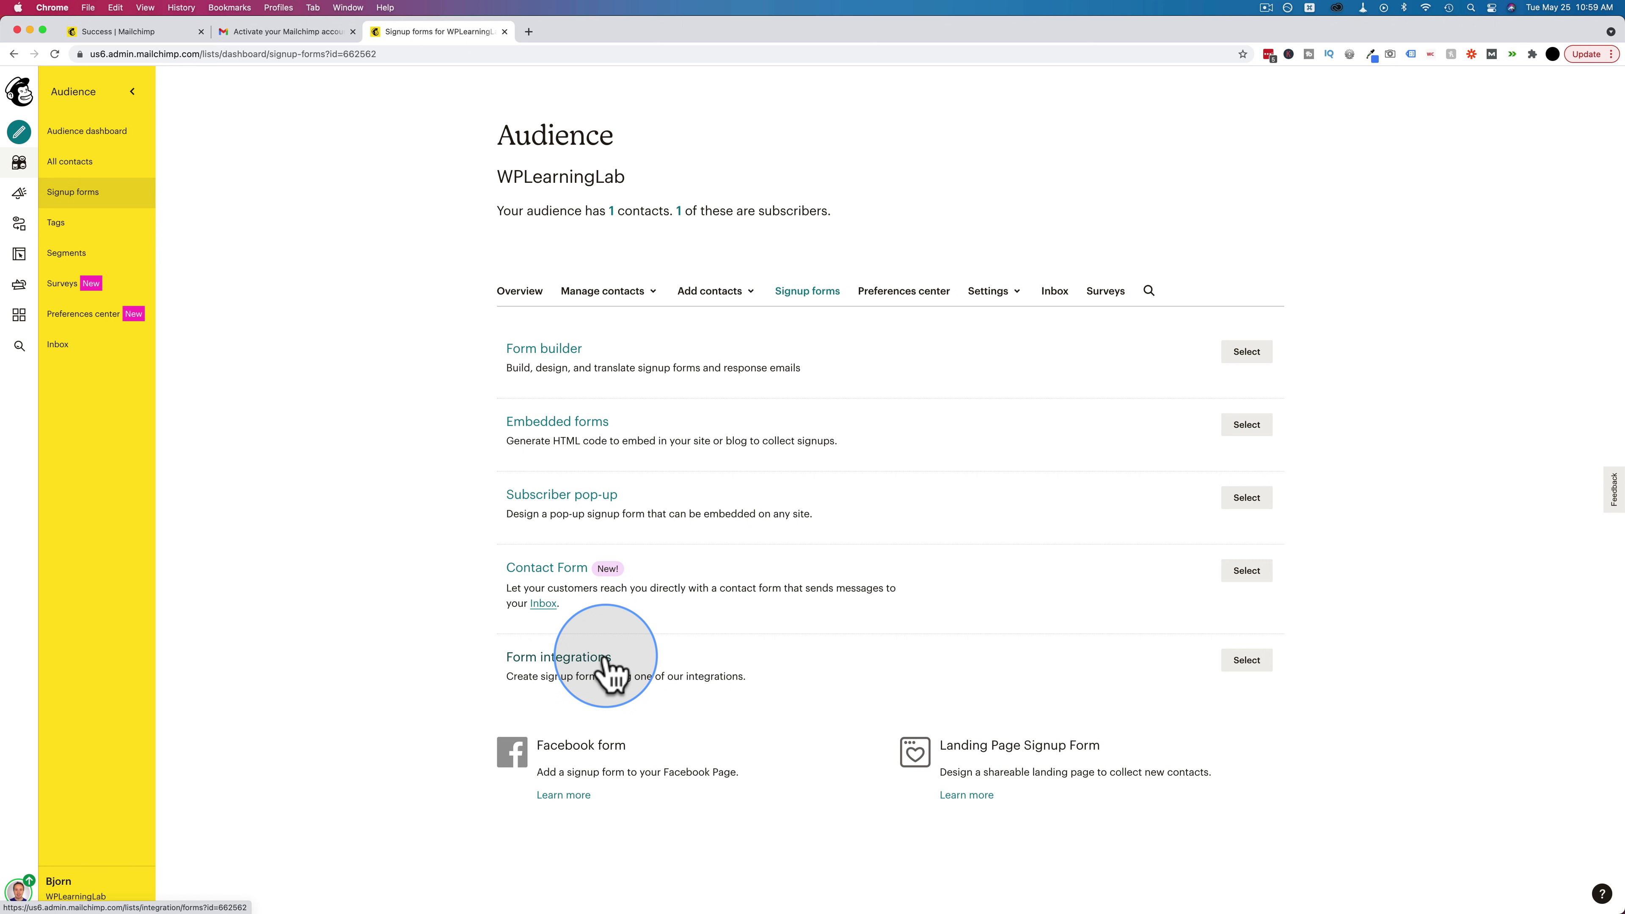
pyautogui.click(1248, 498)
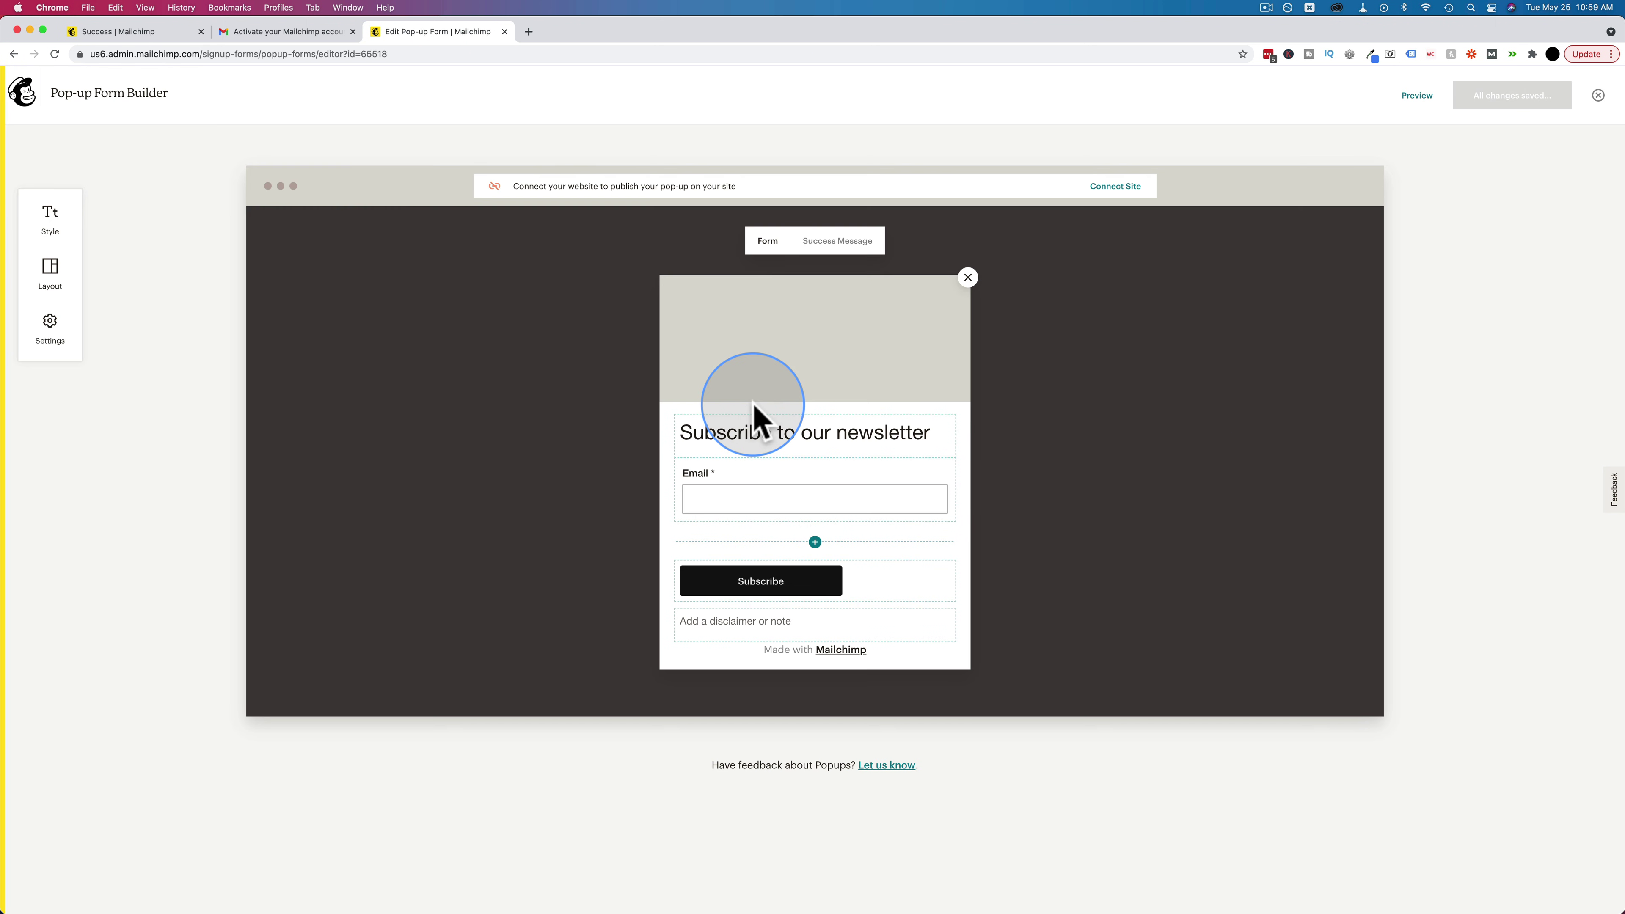
# Try the image-beside-text, no-image and bar layouts for the pop-up, and return to the layout with the image above the form.
pyautogui.moveTo(796, 347)
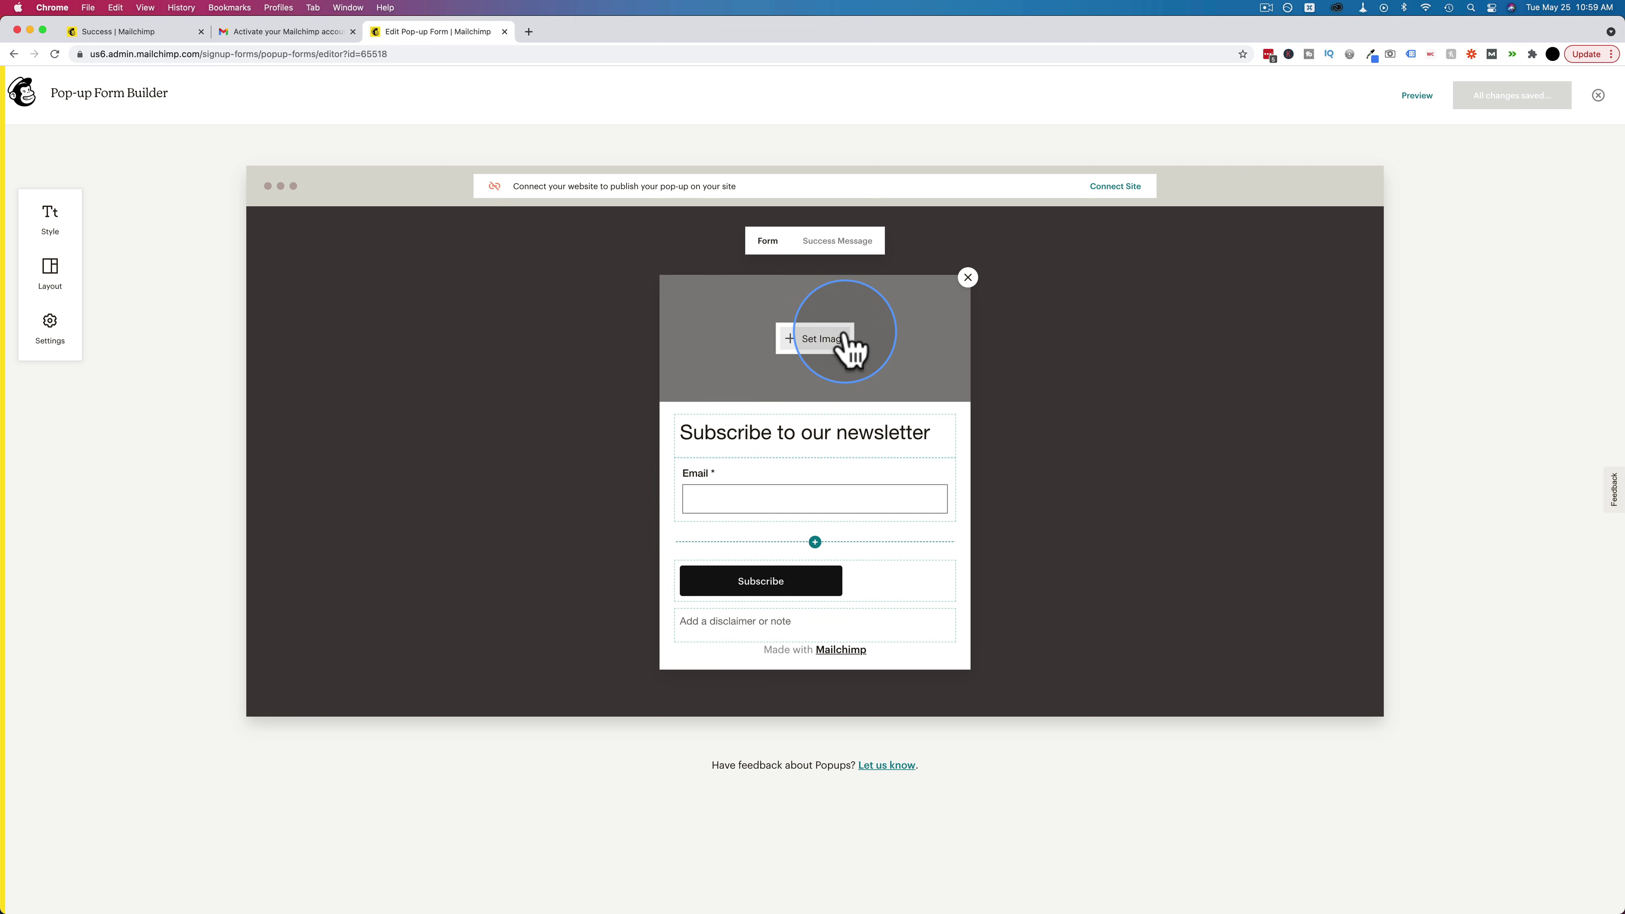
pyautogui.click(50, 276)
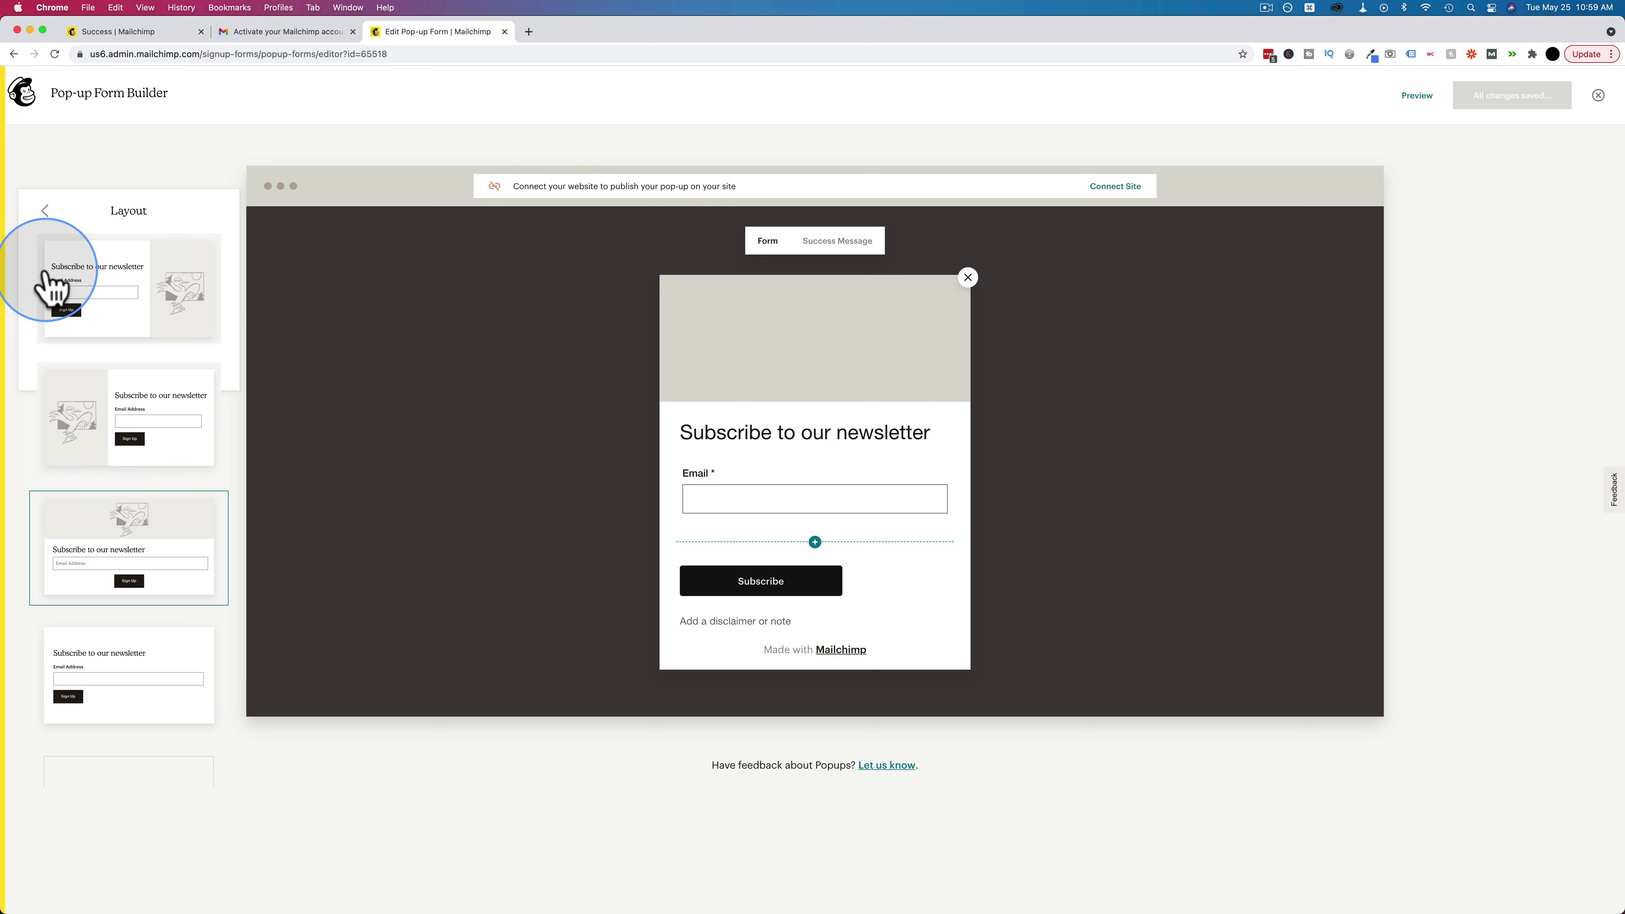
pyautogui.click(181, 296)
pyautogui.click(154, 425)
pyautogui.scroll(-3, 153, 420)
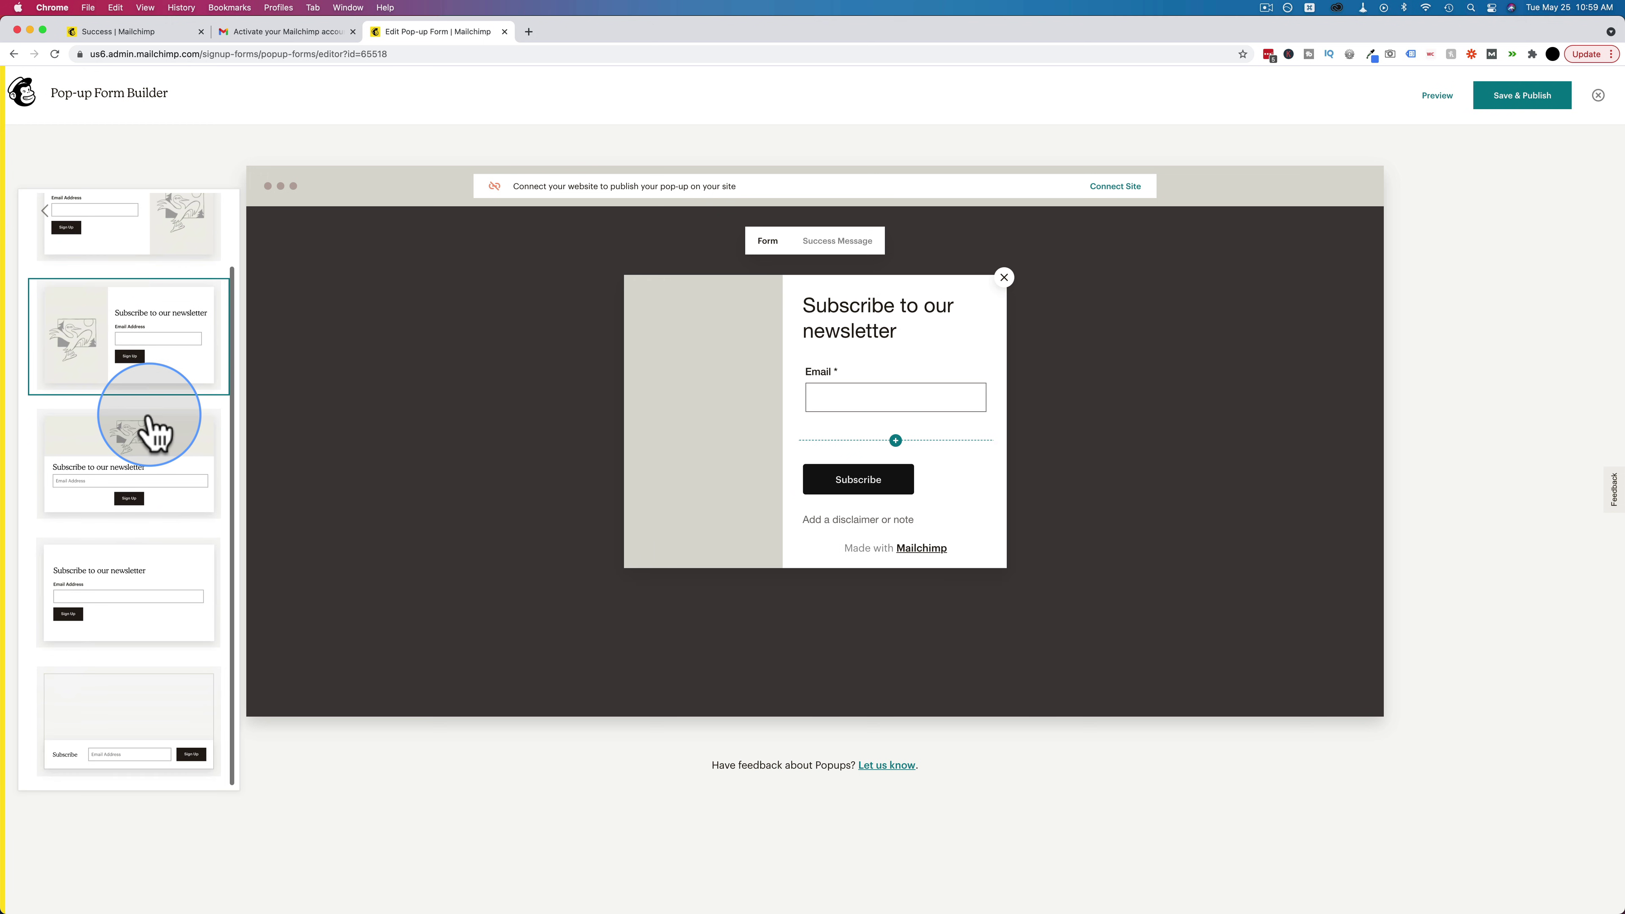
pyautogui.click(142, 456)
pyautogui.click(136, 631)
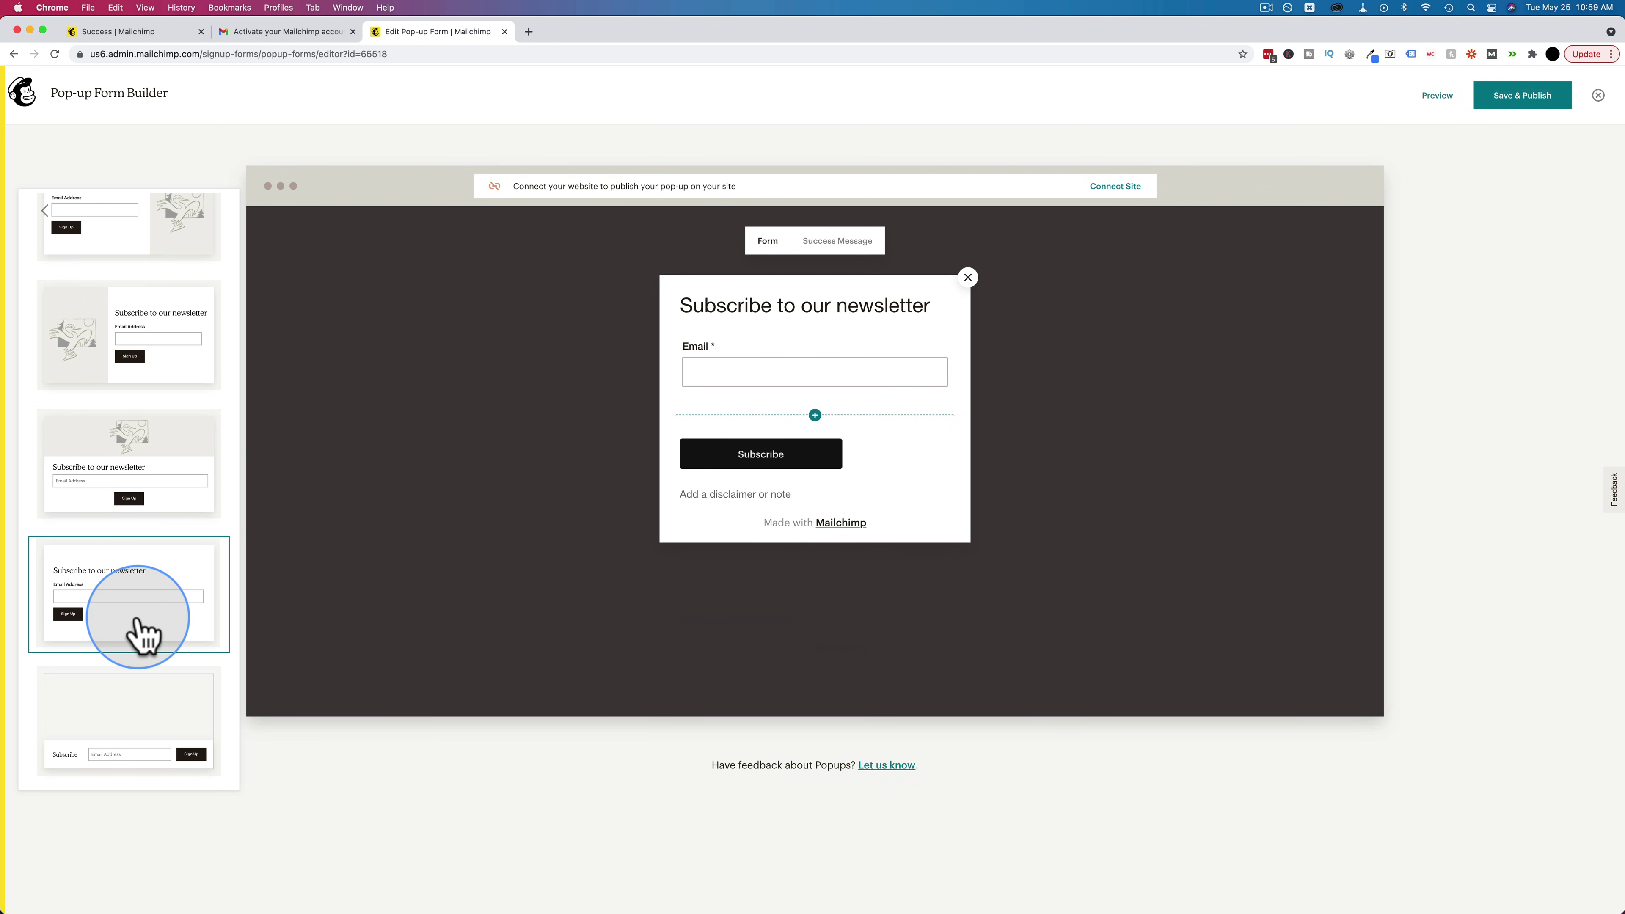
pyautogui.click(152, 723)
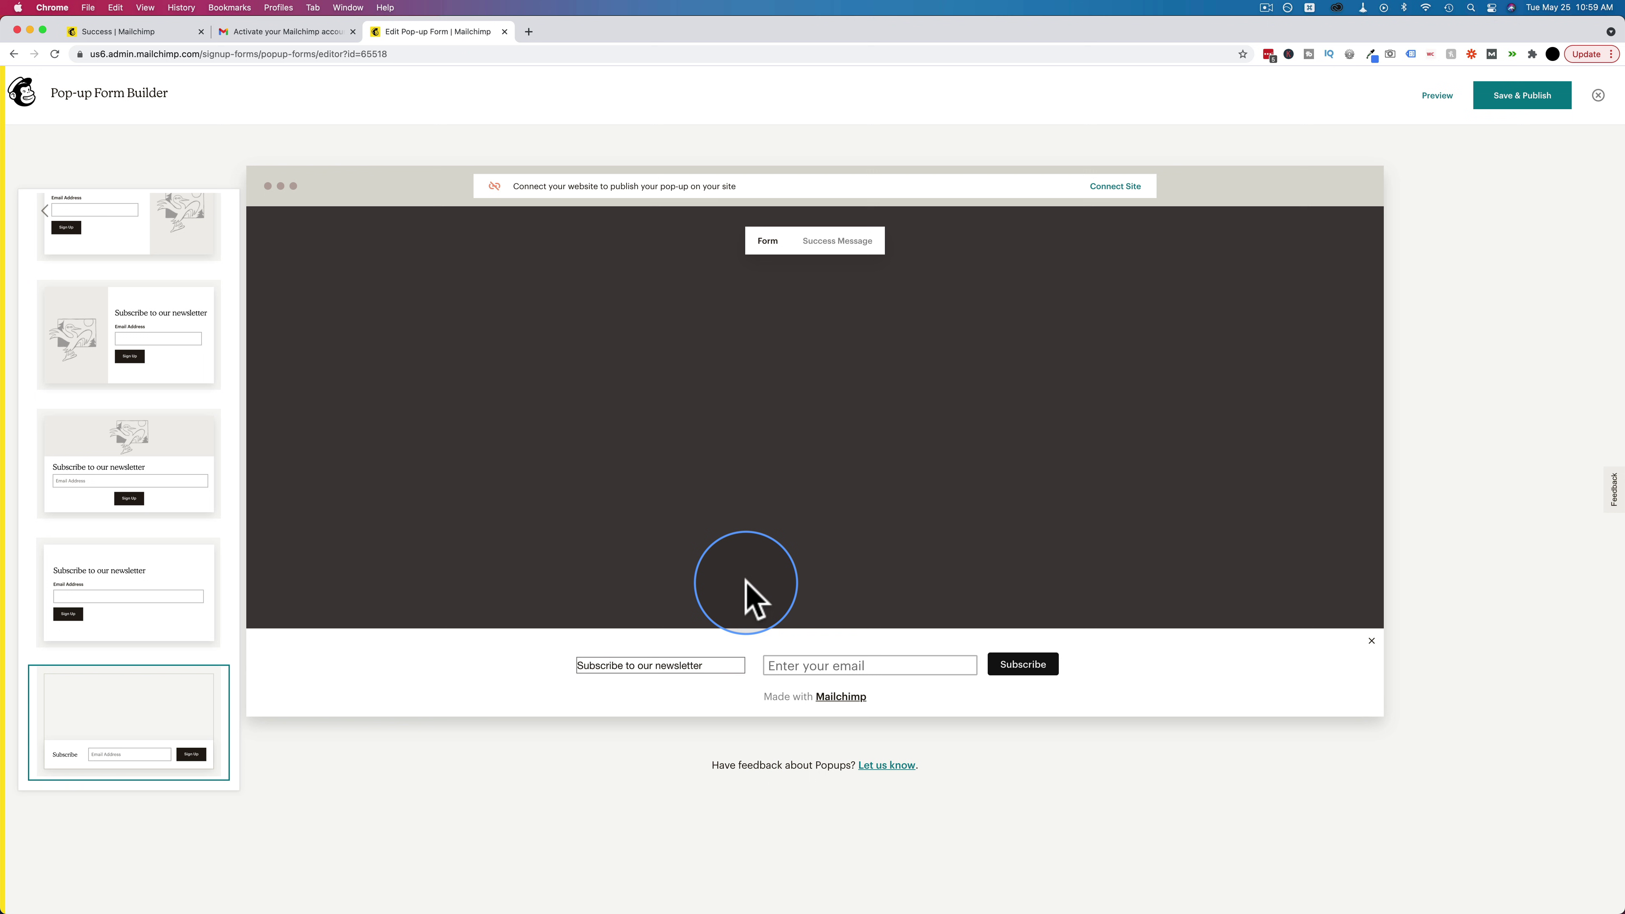
pyautogui.click(129, 611)
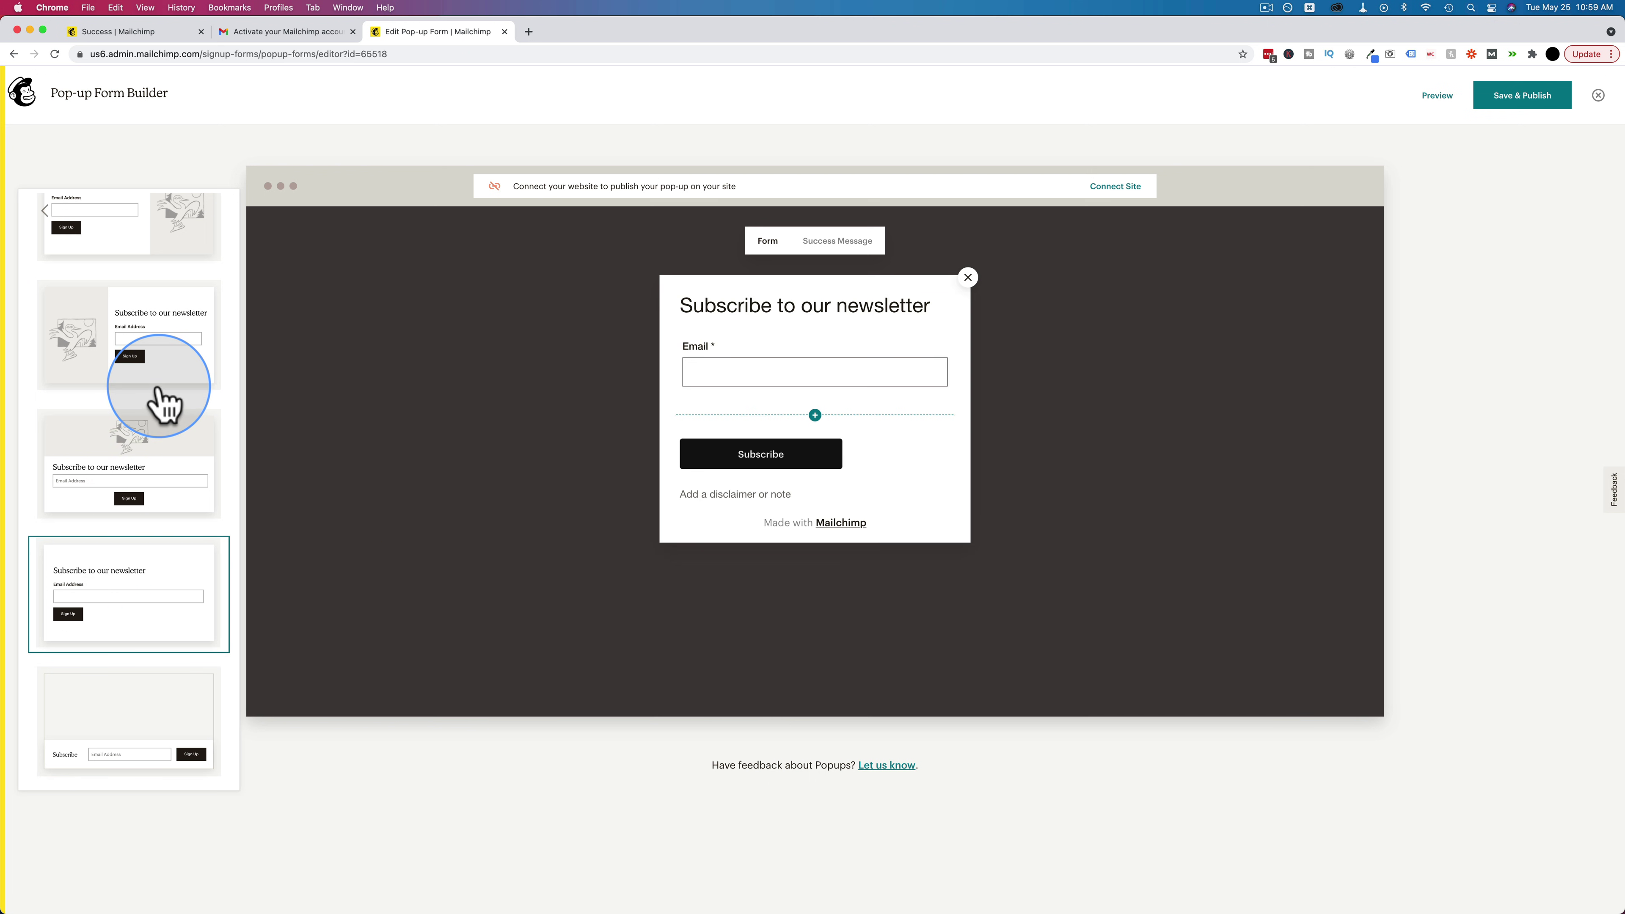
pyautogui.click(130, 470)
# Upload the email-marketing scrabble letters JPG from the images folder and set it as the pop-up's header image.
pyautogui.moveTo(856, 375)
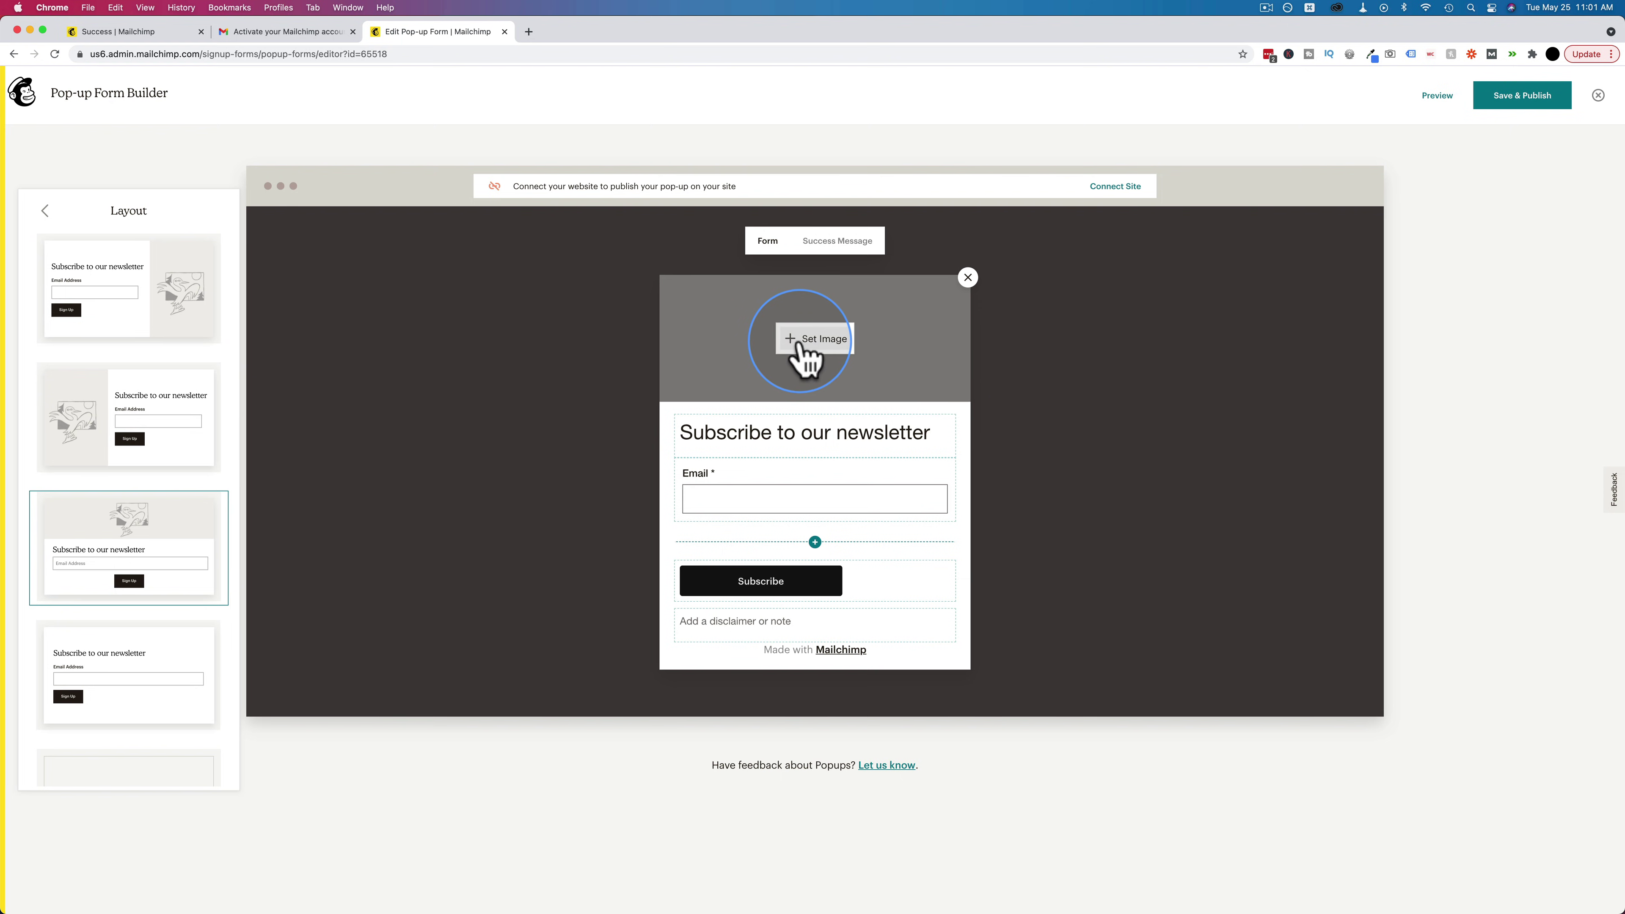
pyautogui.click(811, 339)
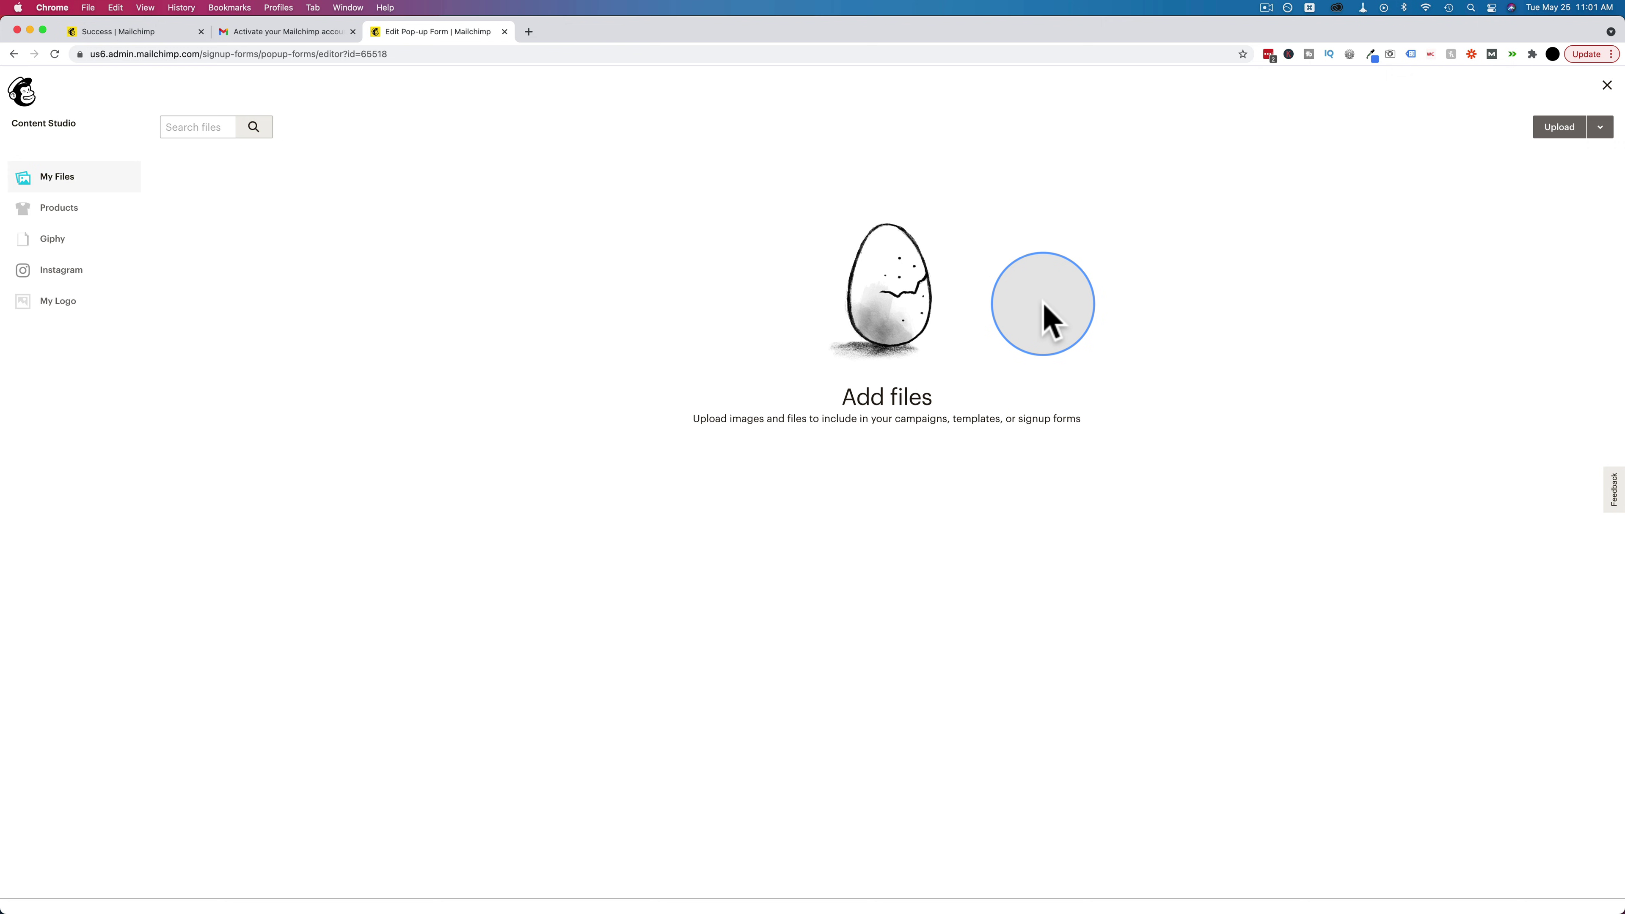
pyautogui.click(1559, 129)
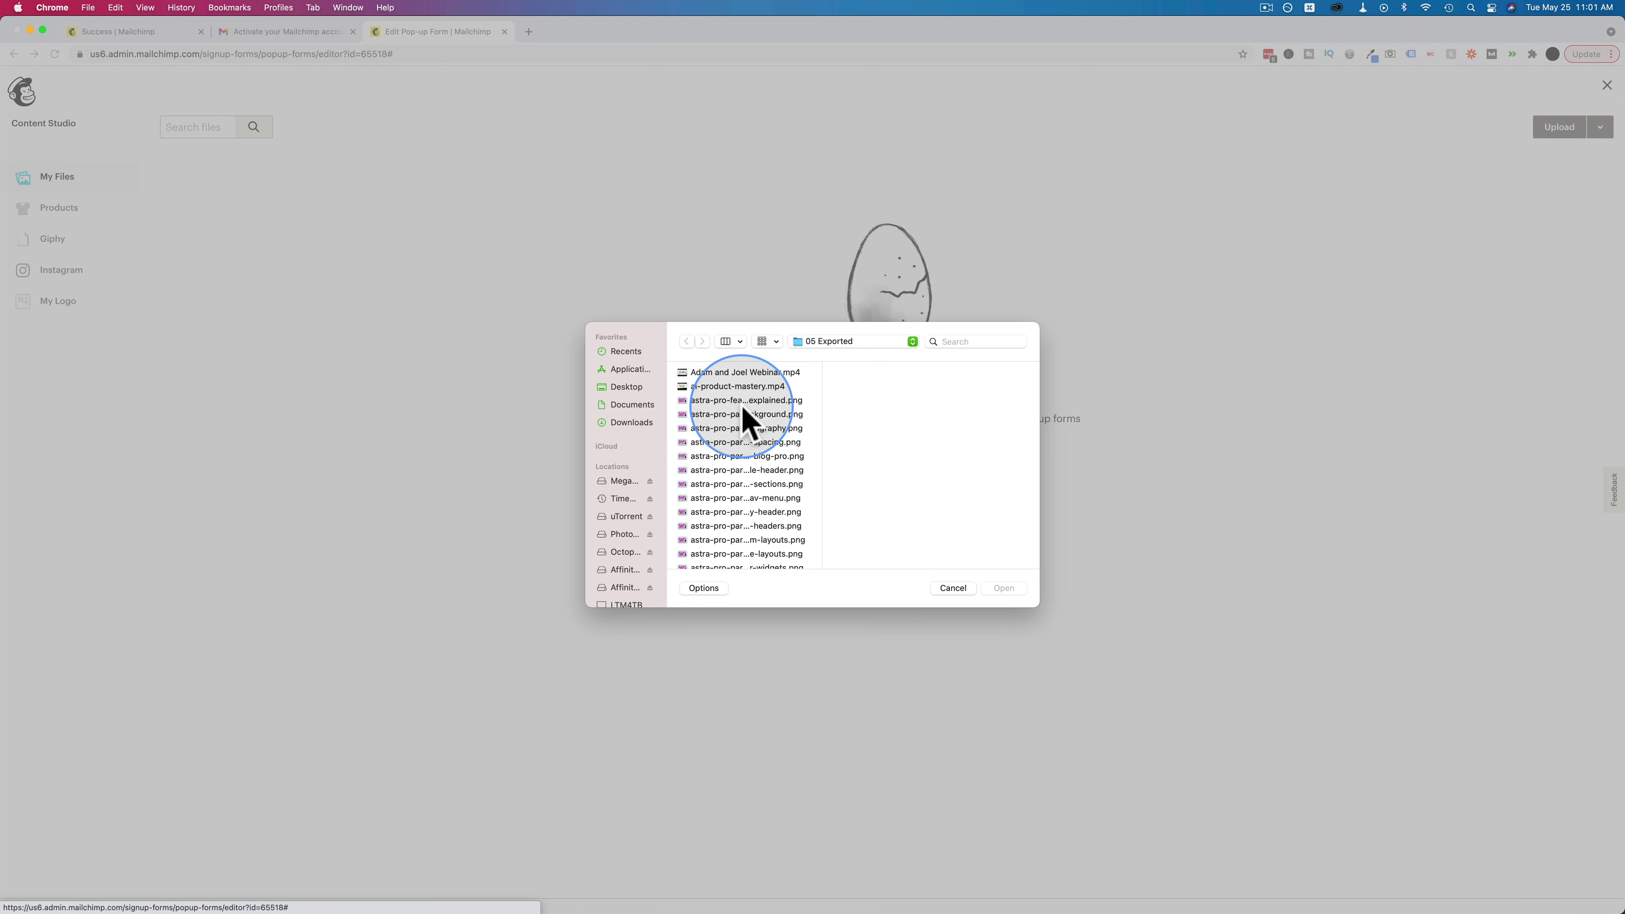
pyautogui.click(640, 406)
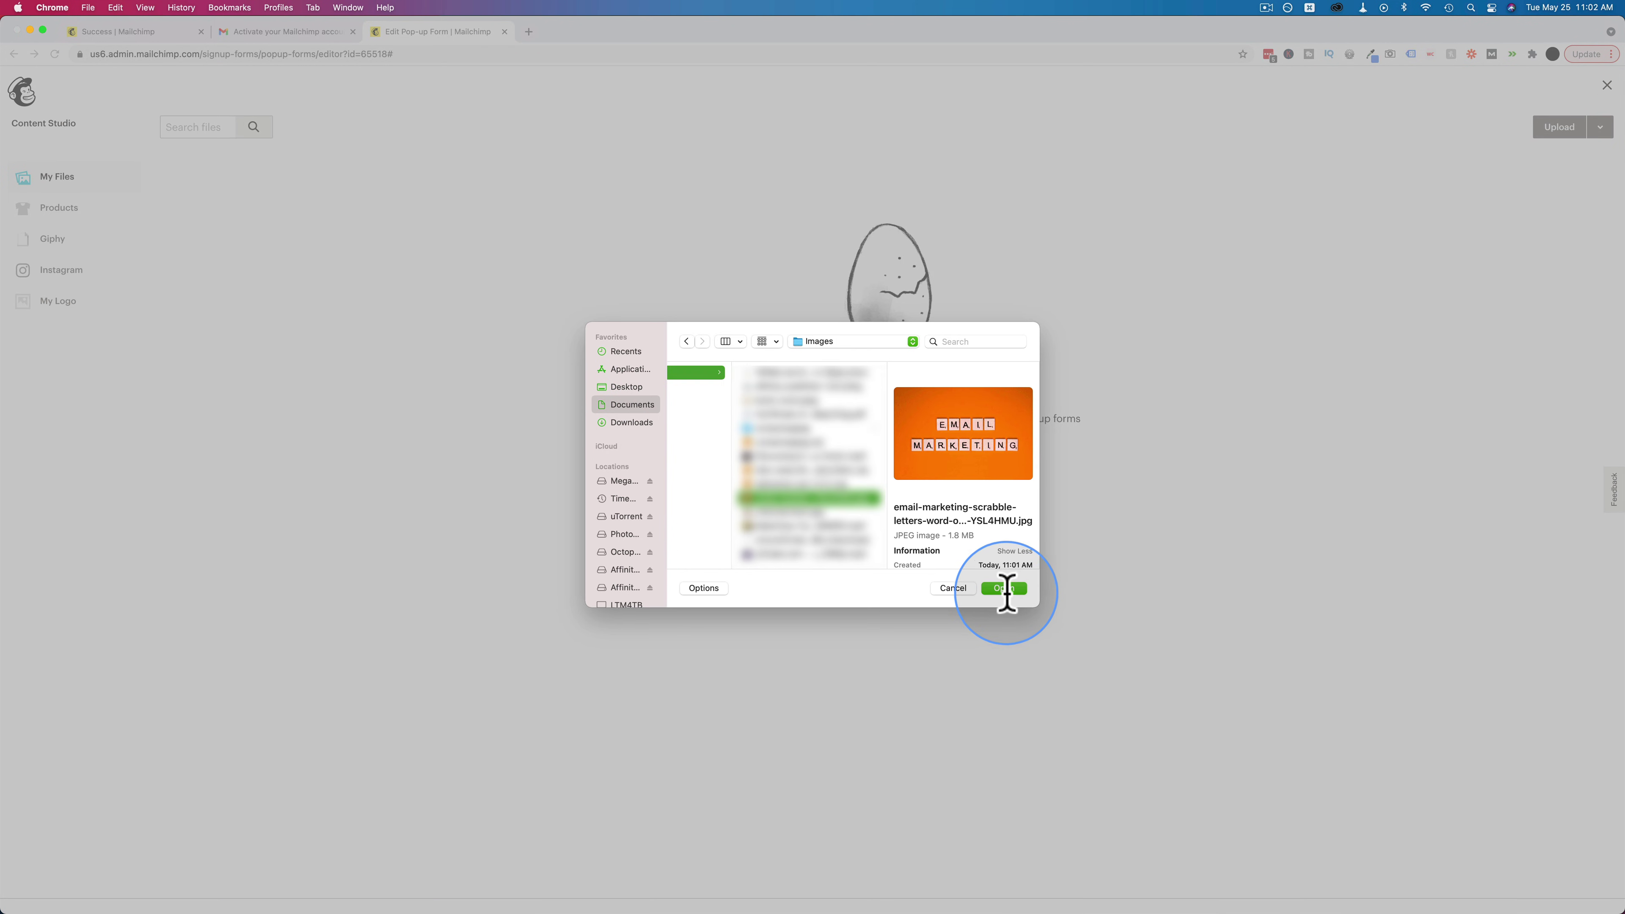
pyautogui.click(1007, 588)
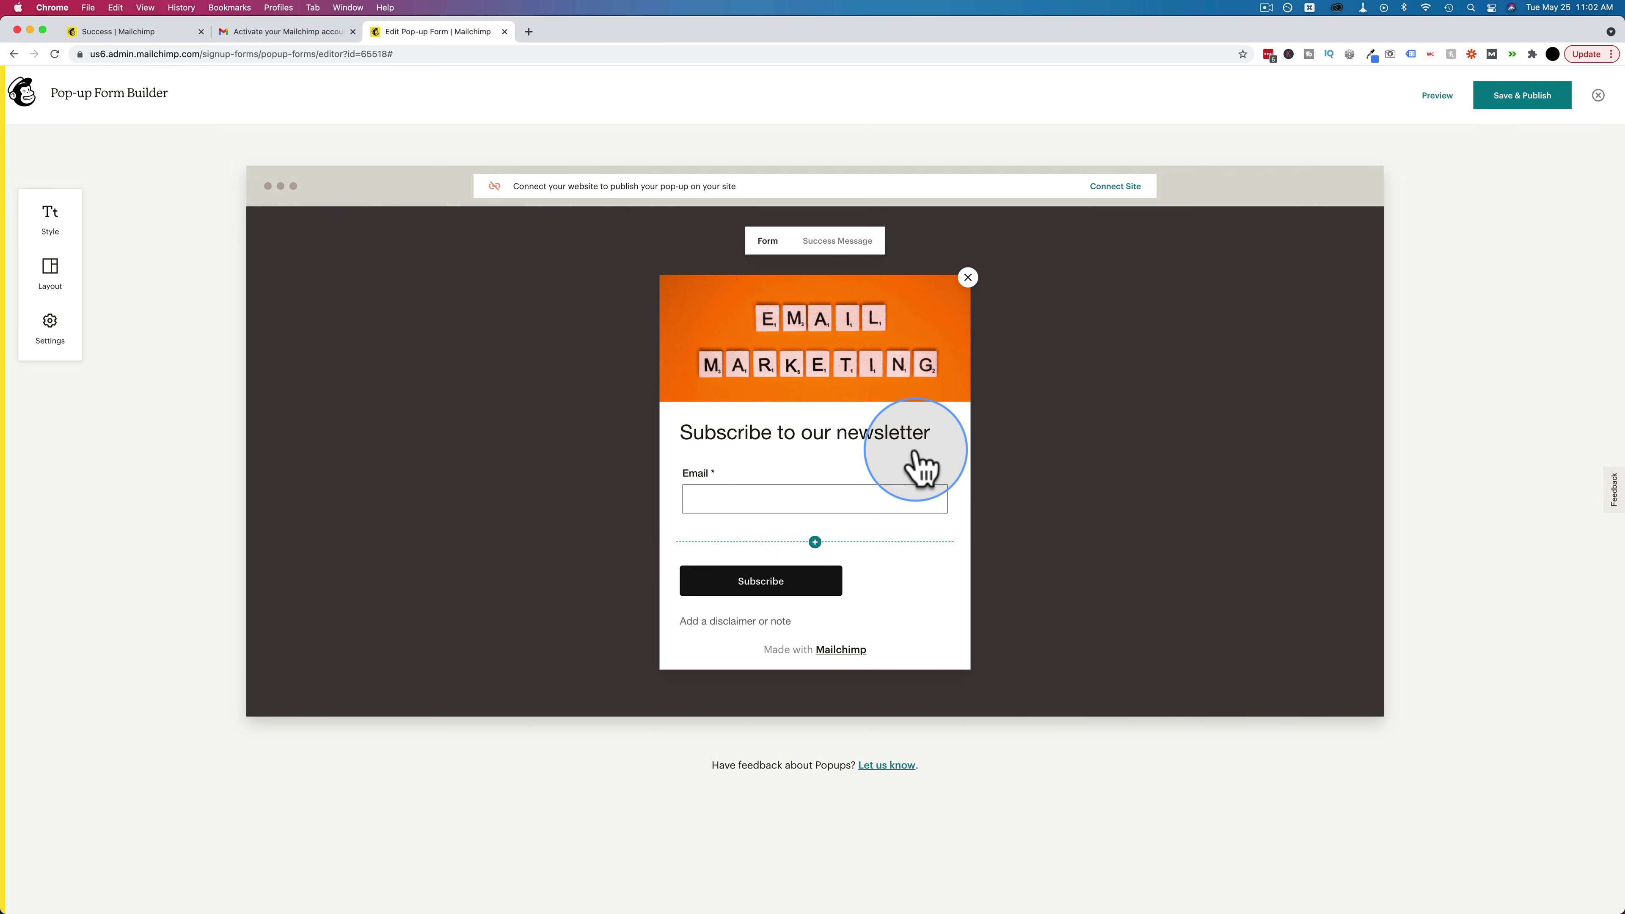
# Replace the pop-up heading with "Sign up for weekly email marketing tips!" and center it.
pyautogui.click(838, 439)
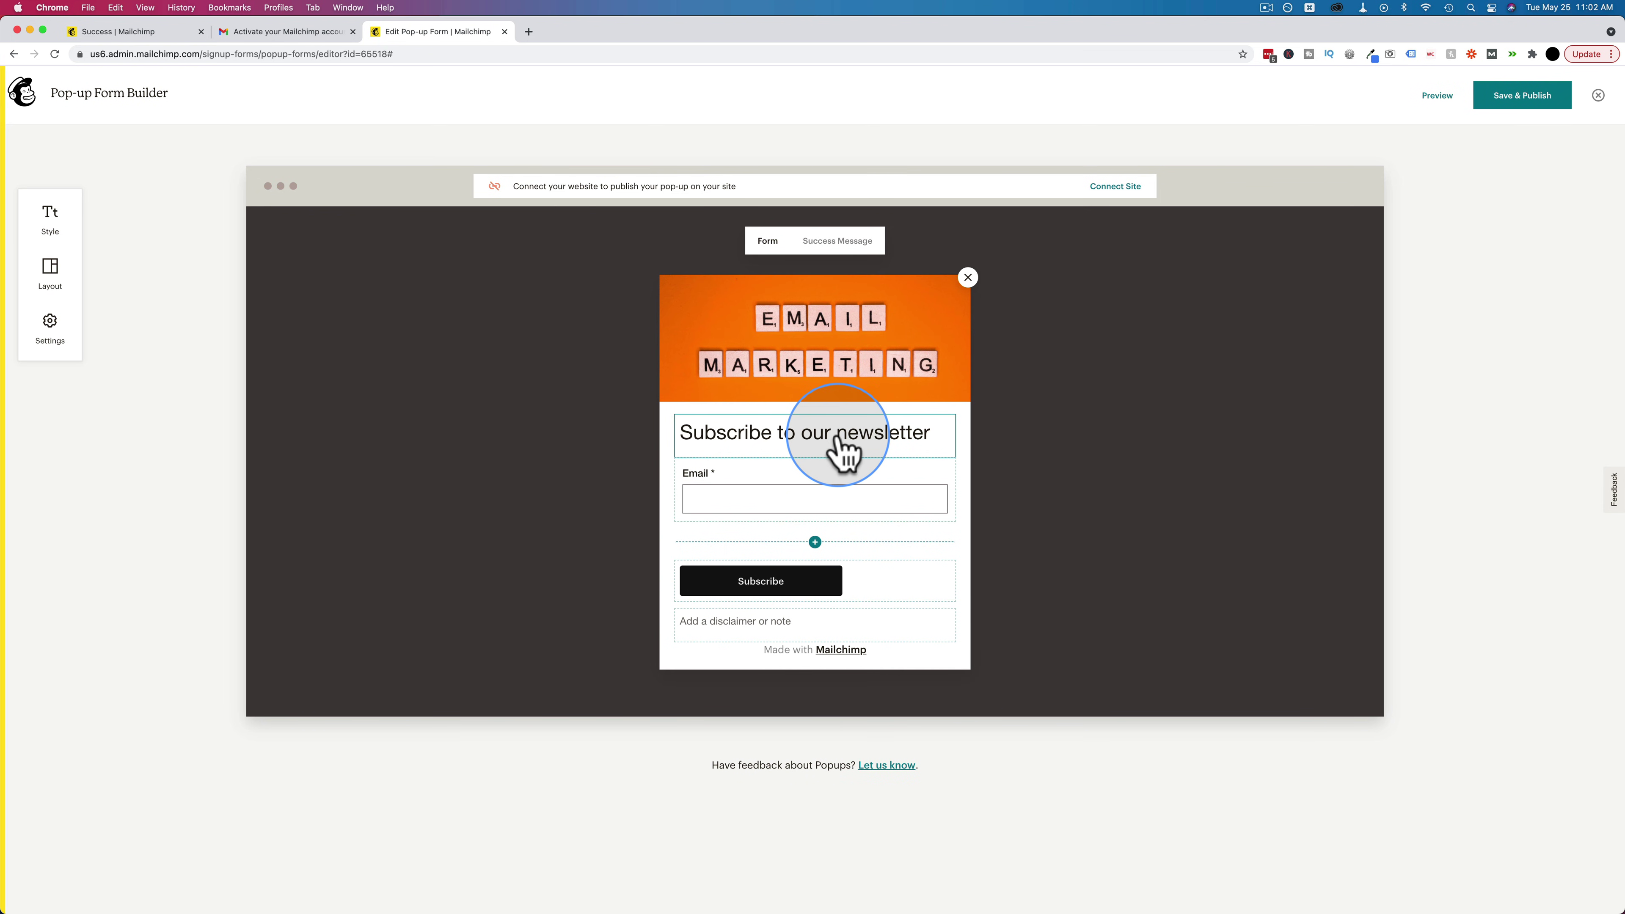
pyautogui.click(750, 432)
pyautogui.press('super+a')
pyautogui.press('super+v')
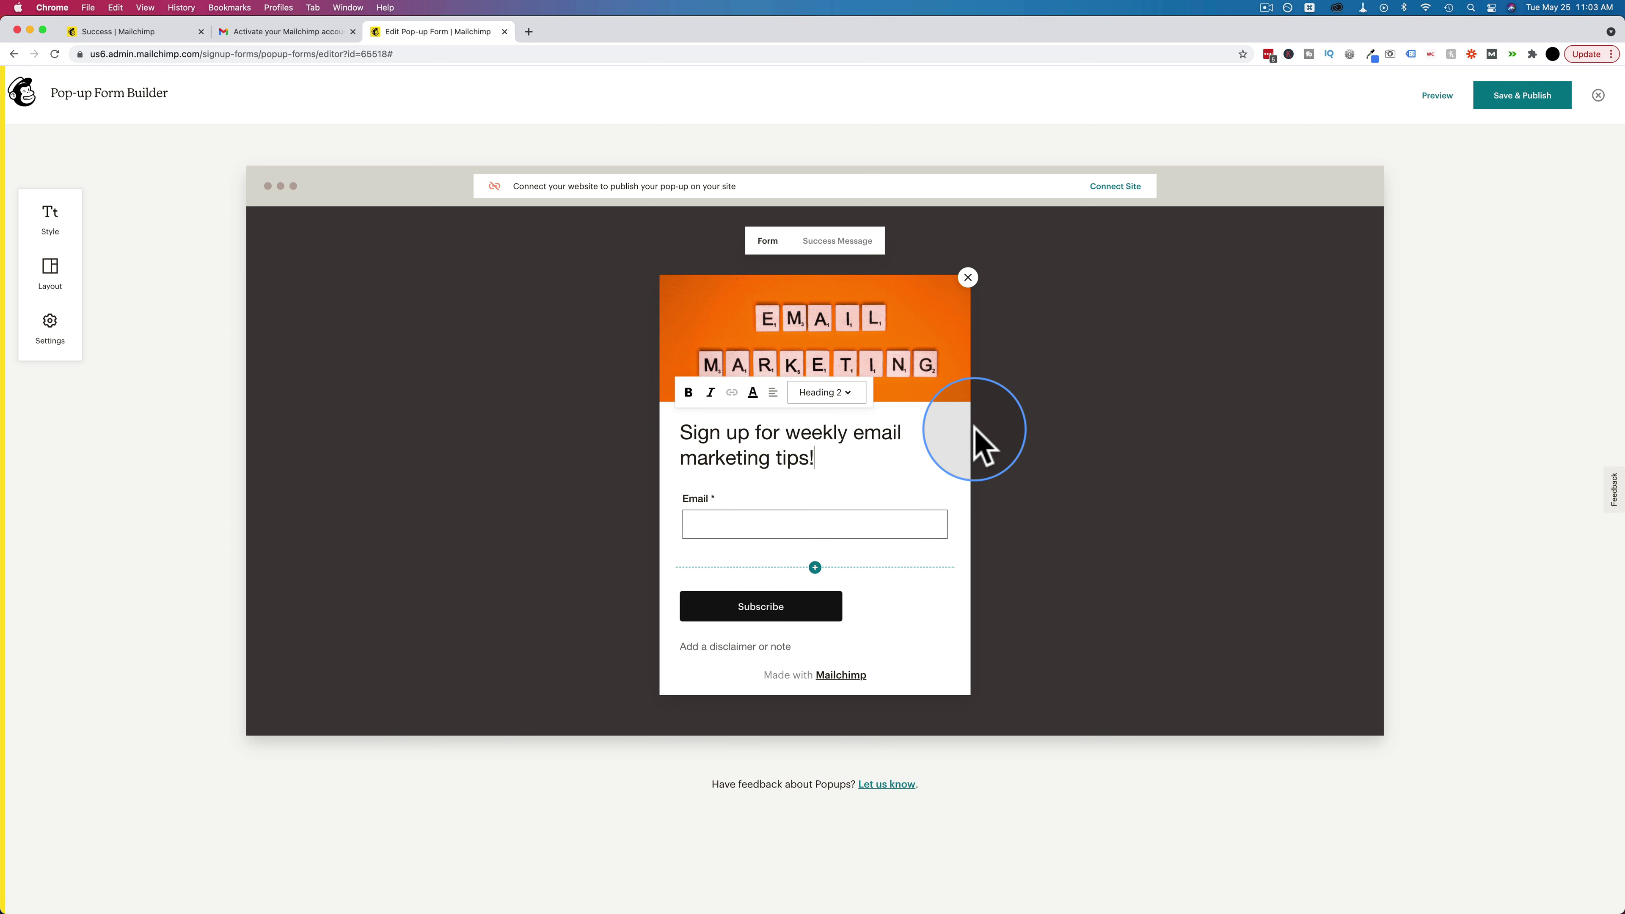
pyautogui.click(773, 392)
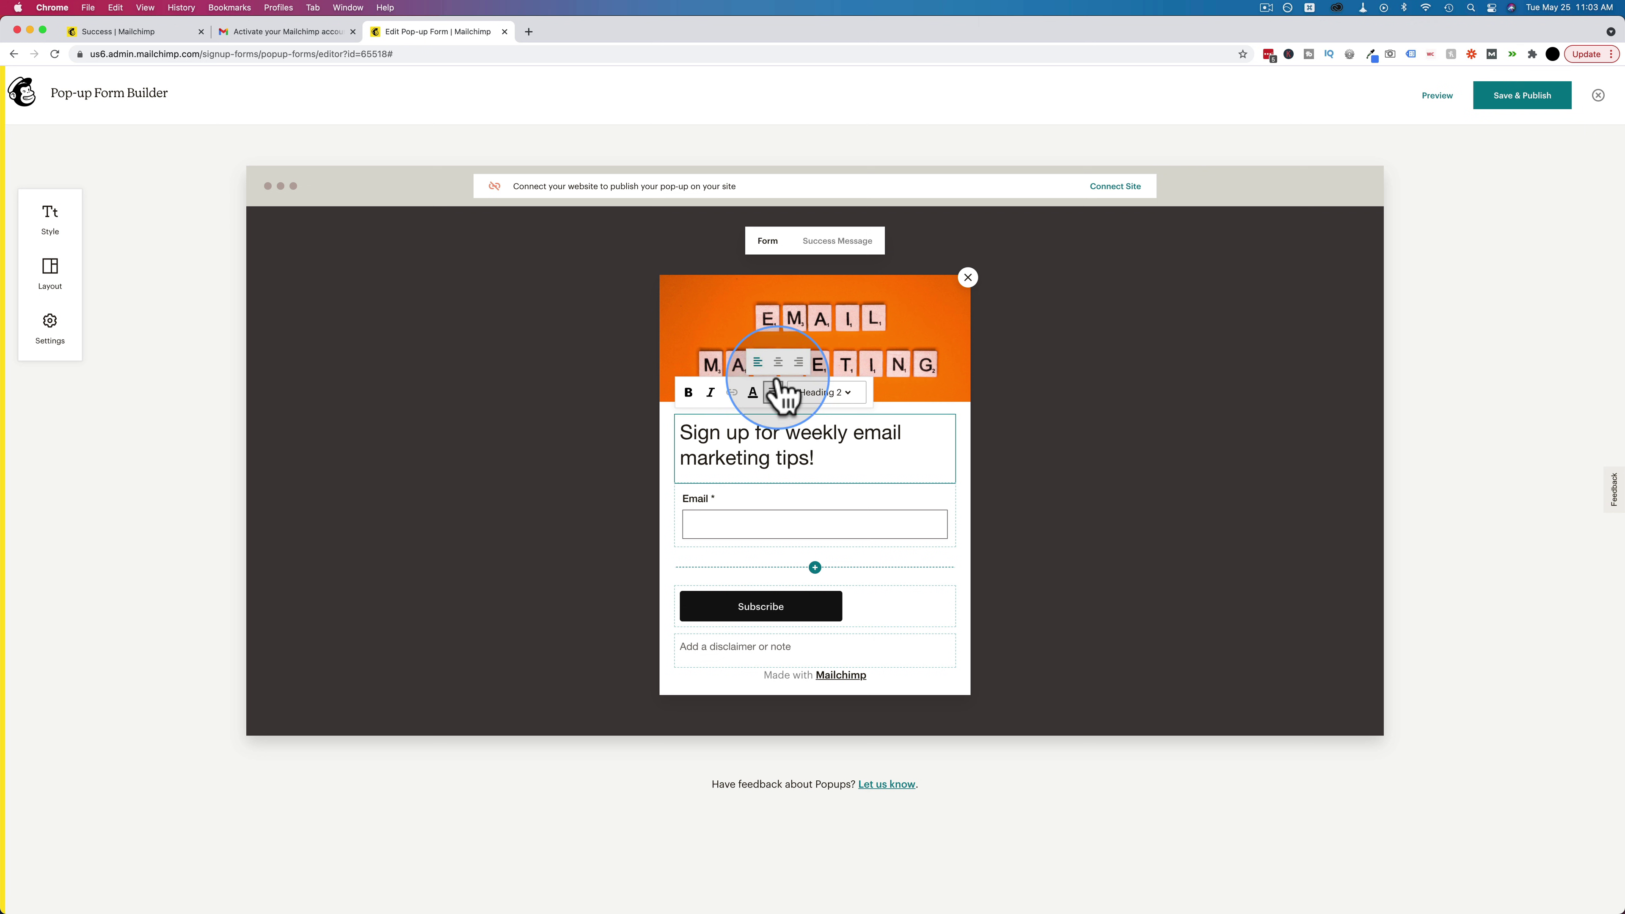
pyautogui.click(777, 362)
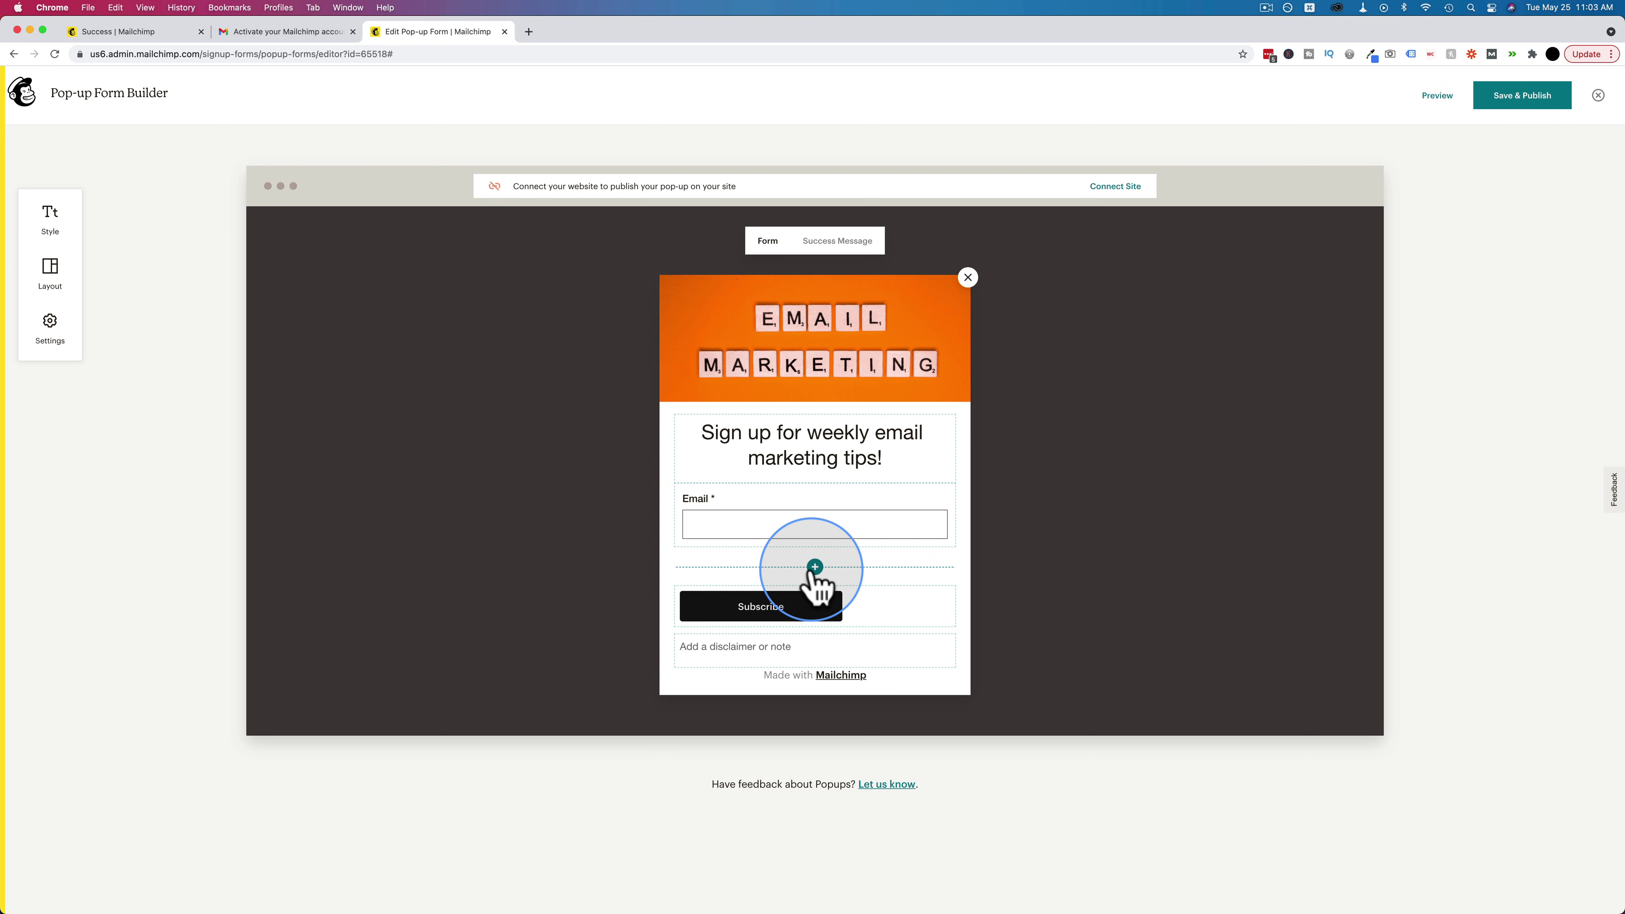
# Add a First Name field to the pop-up form and place it above the Email field.
pyautogui.click(815, 568)
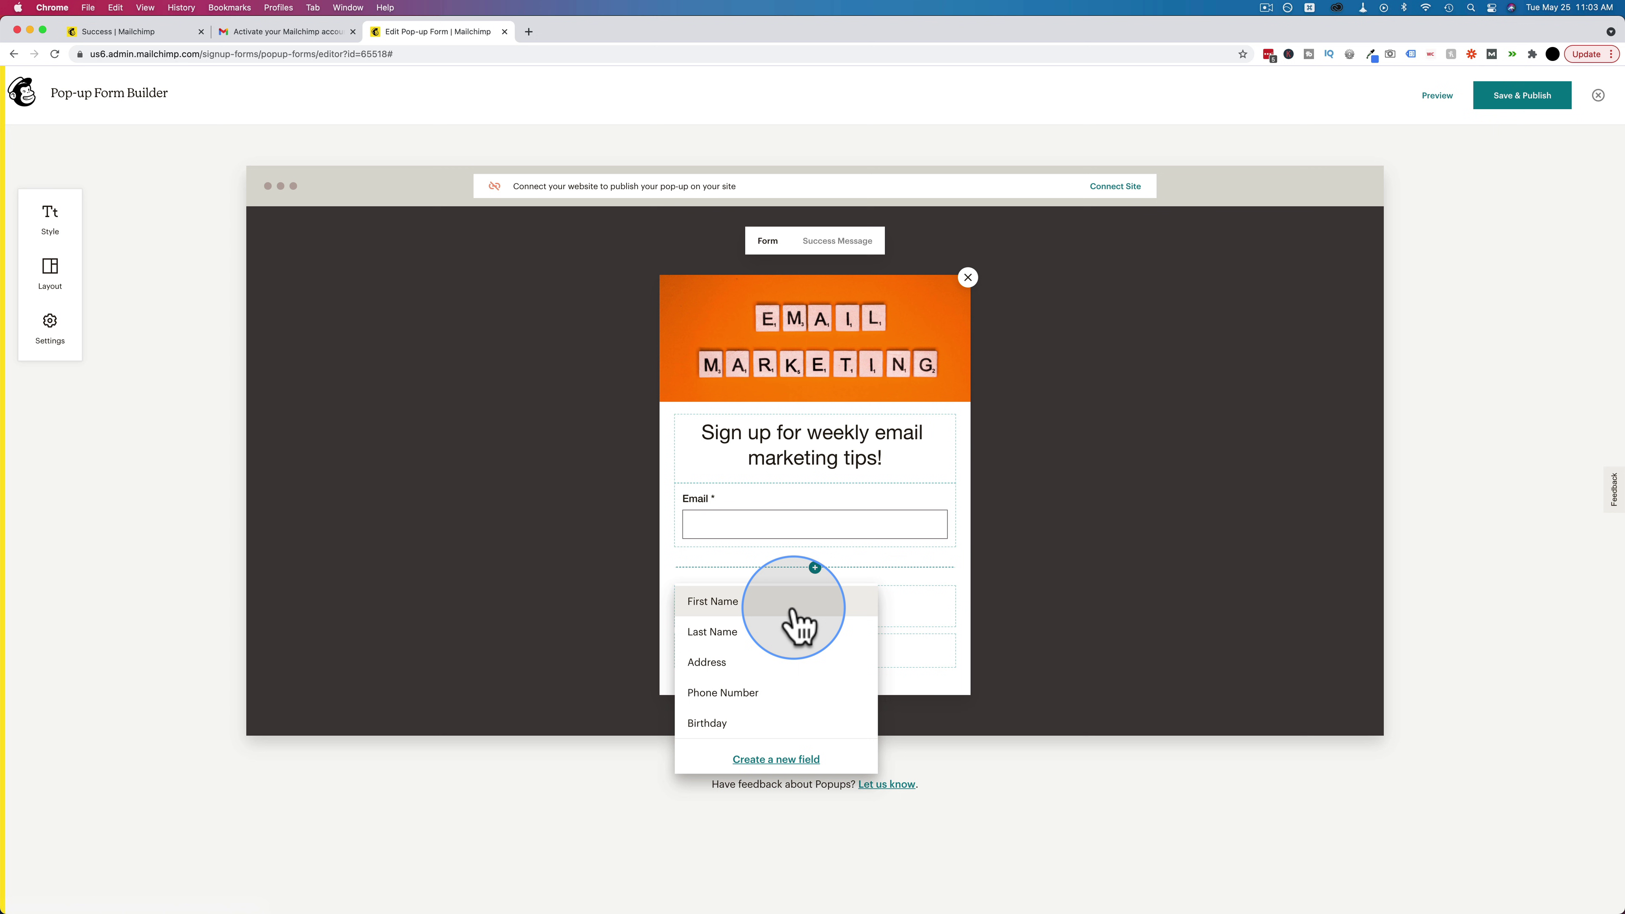
pyautogui.click(793, 627)
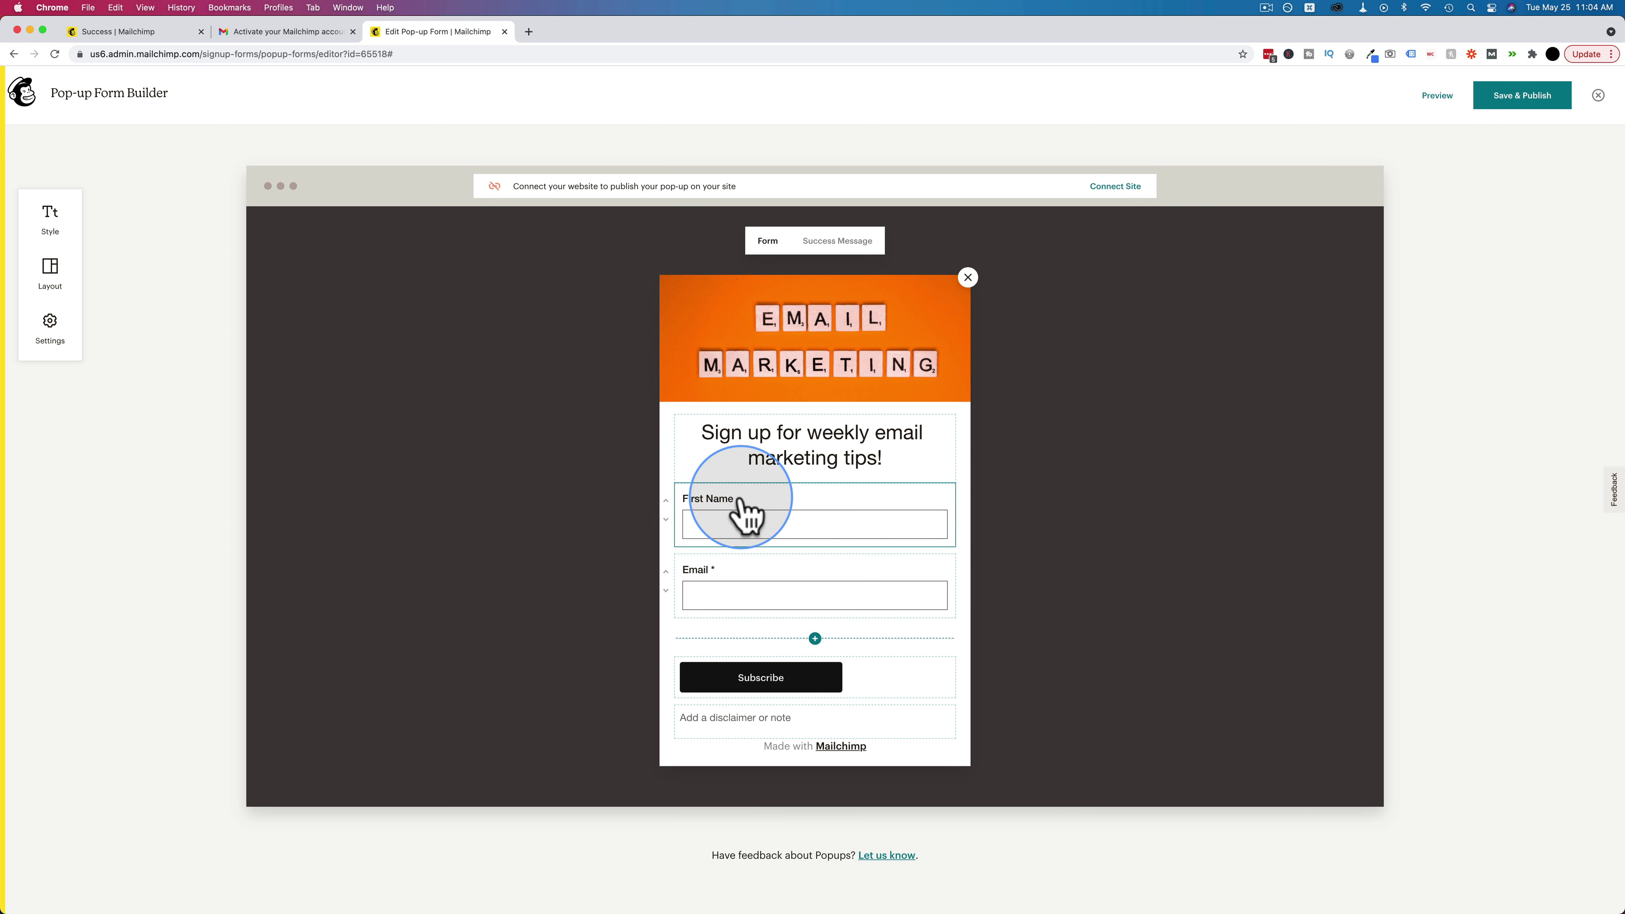
# Try a description with helper text "Explain here" on the First Name field, disable it again, and open the Email field's settings.
pyautogui.click(754, 512)
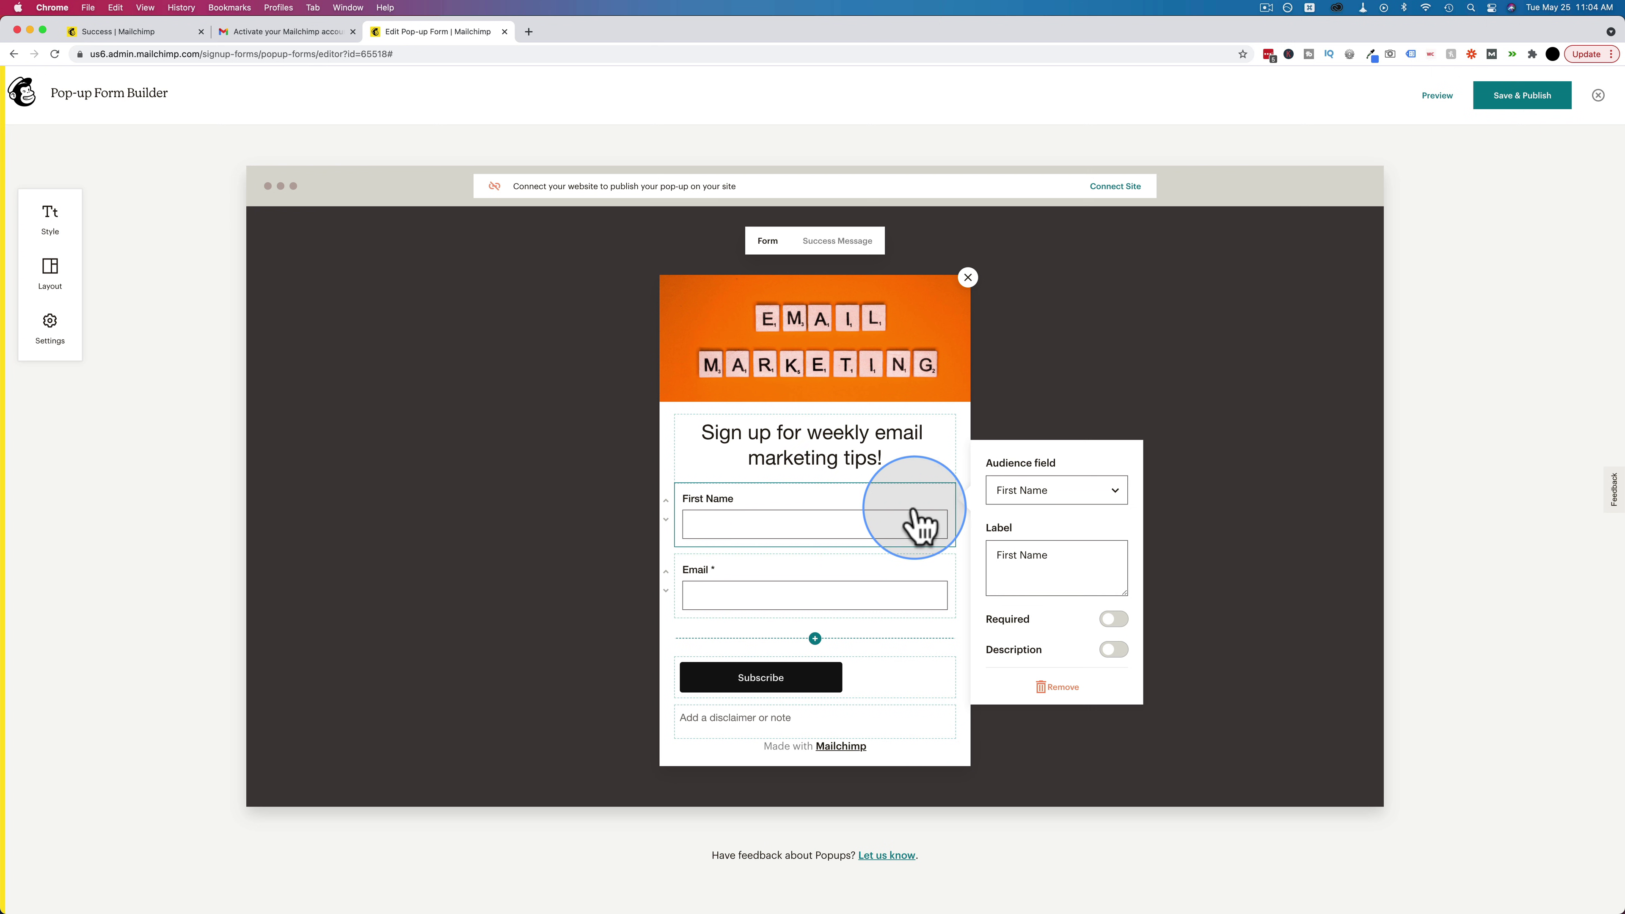
pyautogui.click(1113, 651)
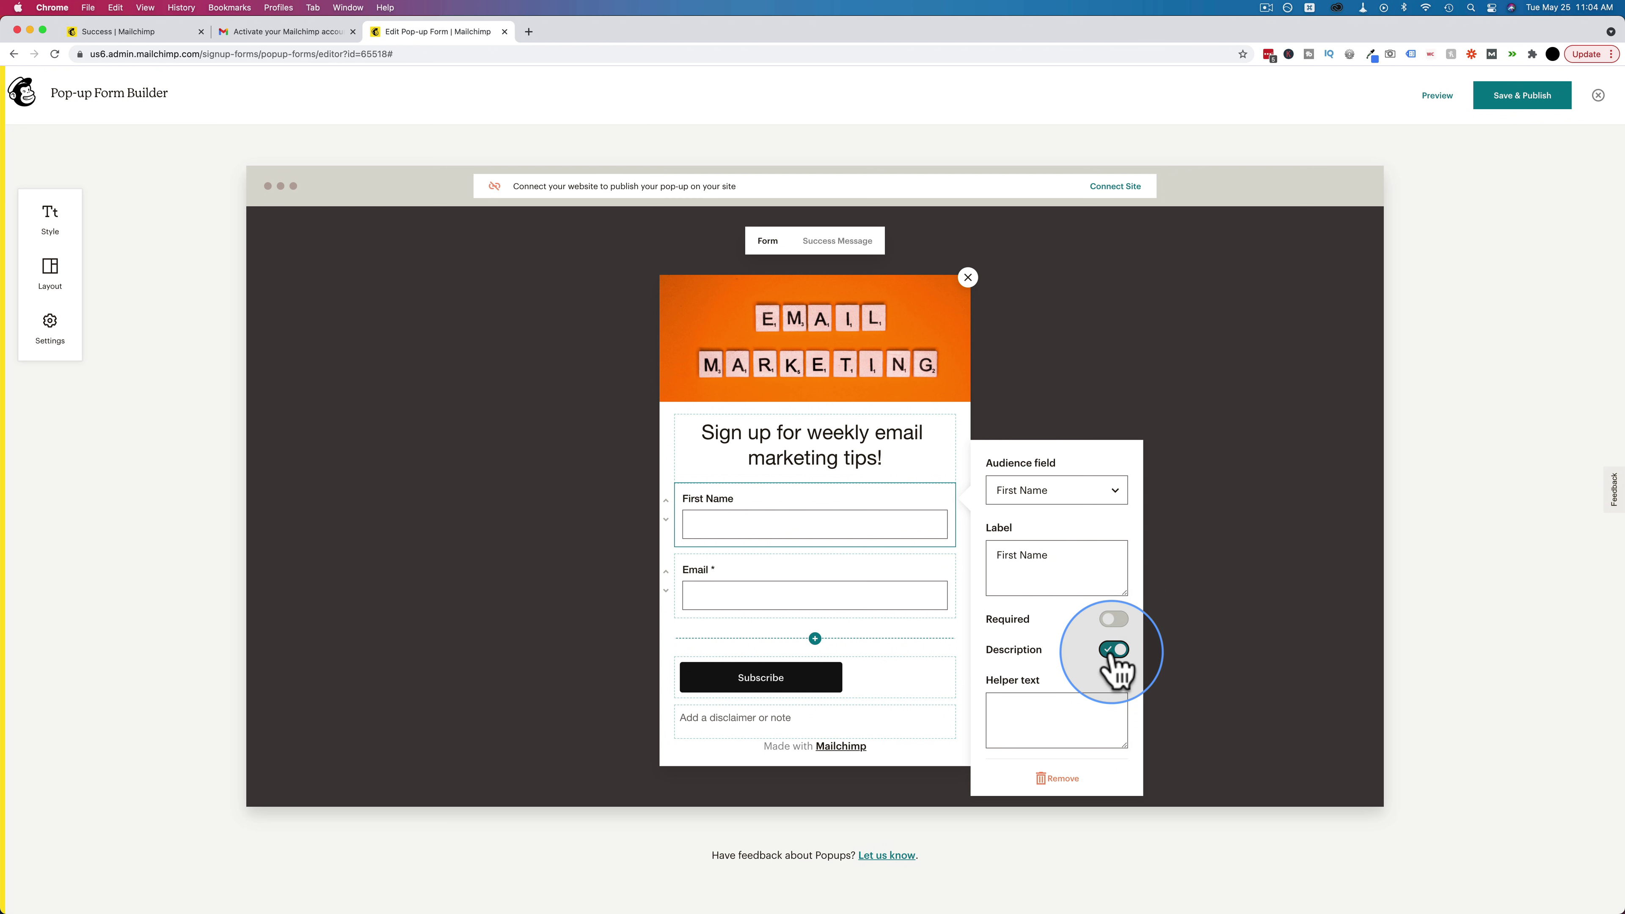
pyautogui.click(1077, 707)
pyautogui.write('Explain here')
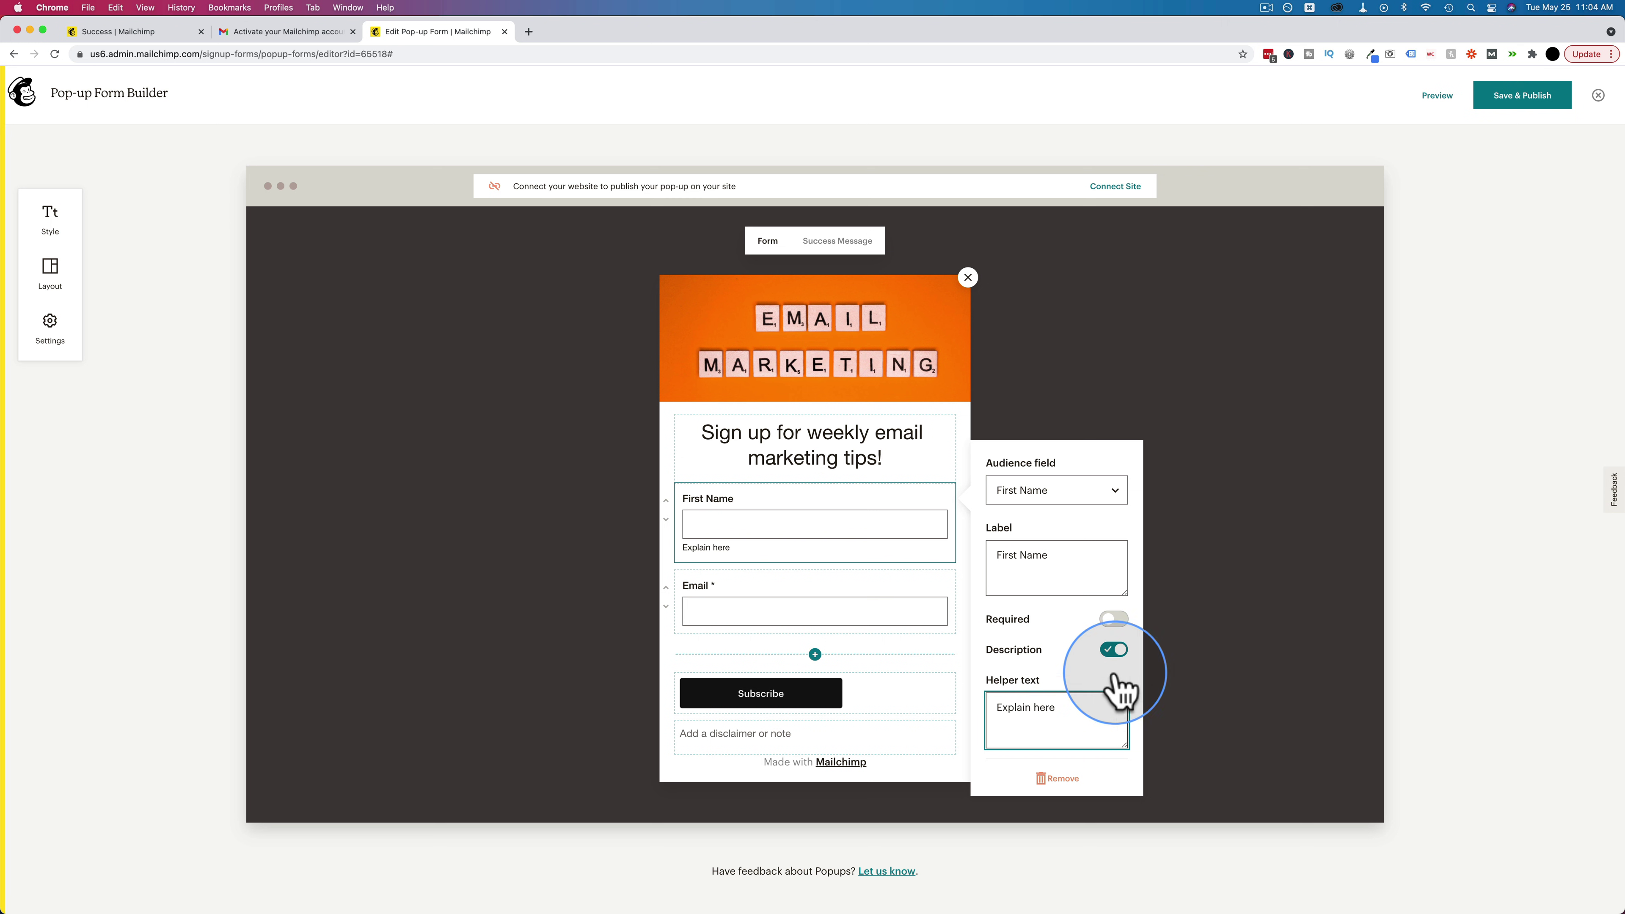
pyautogui.click(1114, 649)
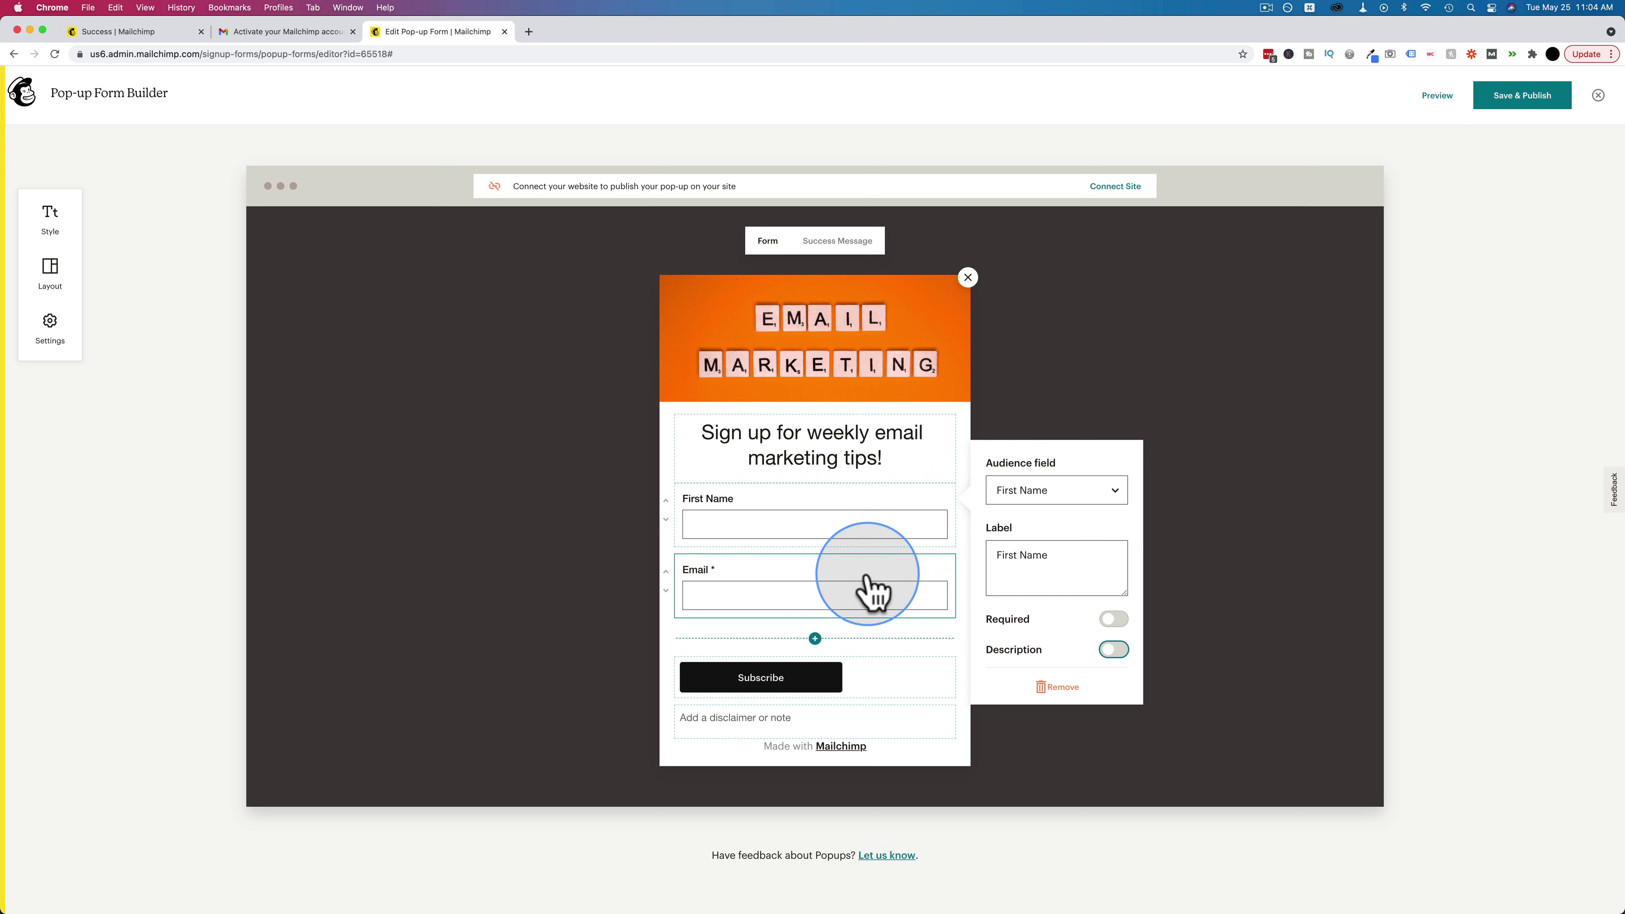
pyautogui.click(859, 588)
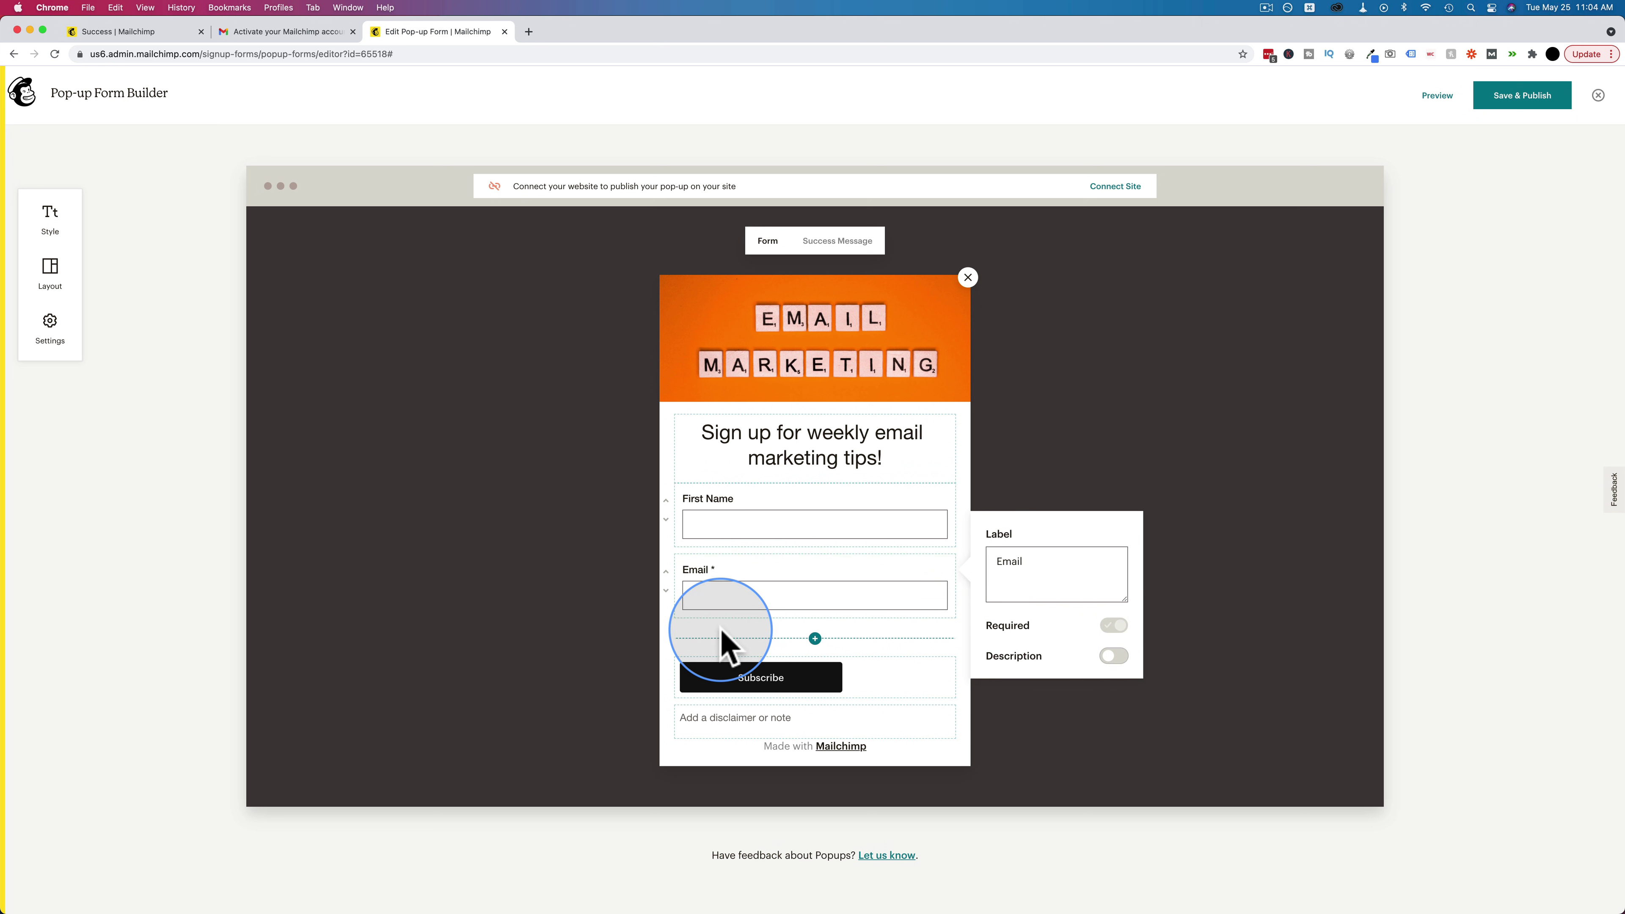
# Center the Subscribe button and set its background color to orange FF9C3E.
pyautogui.click(864, 683)
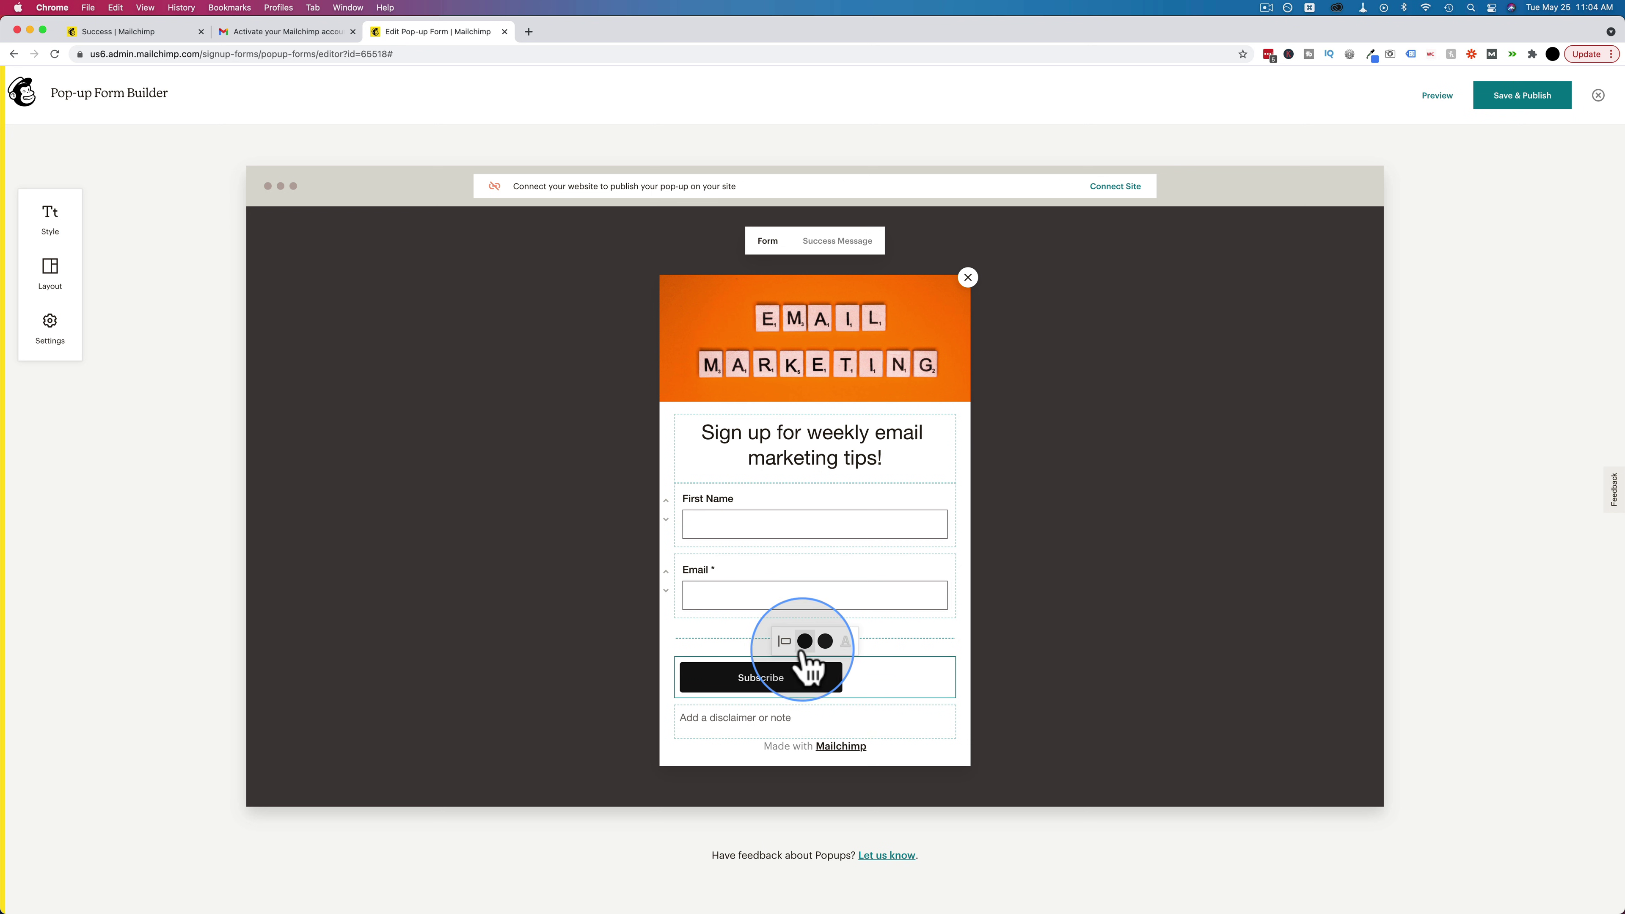
pyautogui.click(784, 641)
pyautogui.click(779, 611)
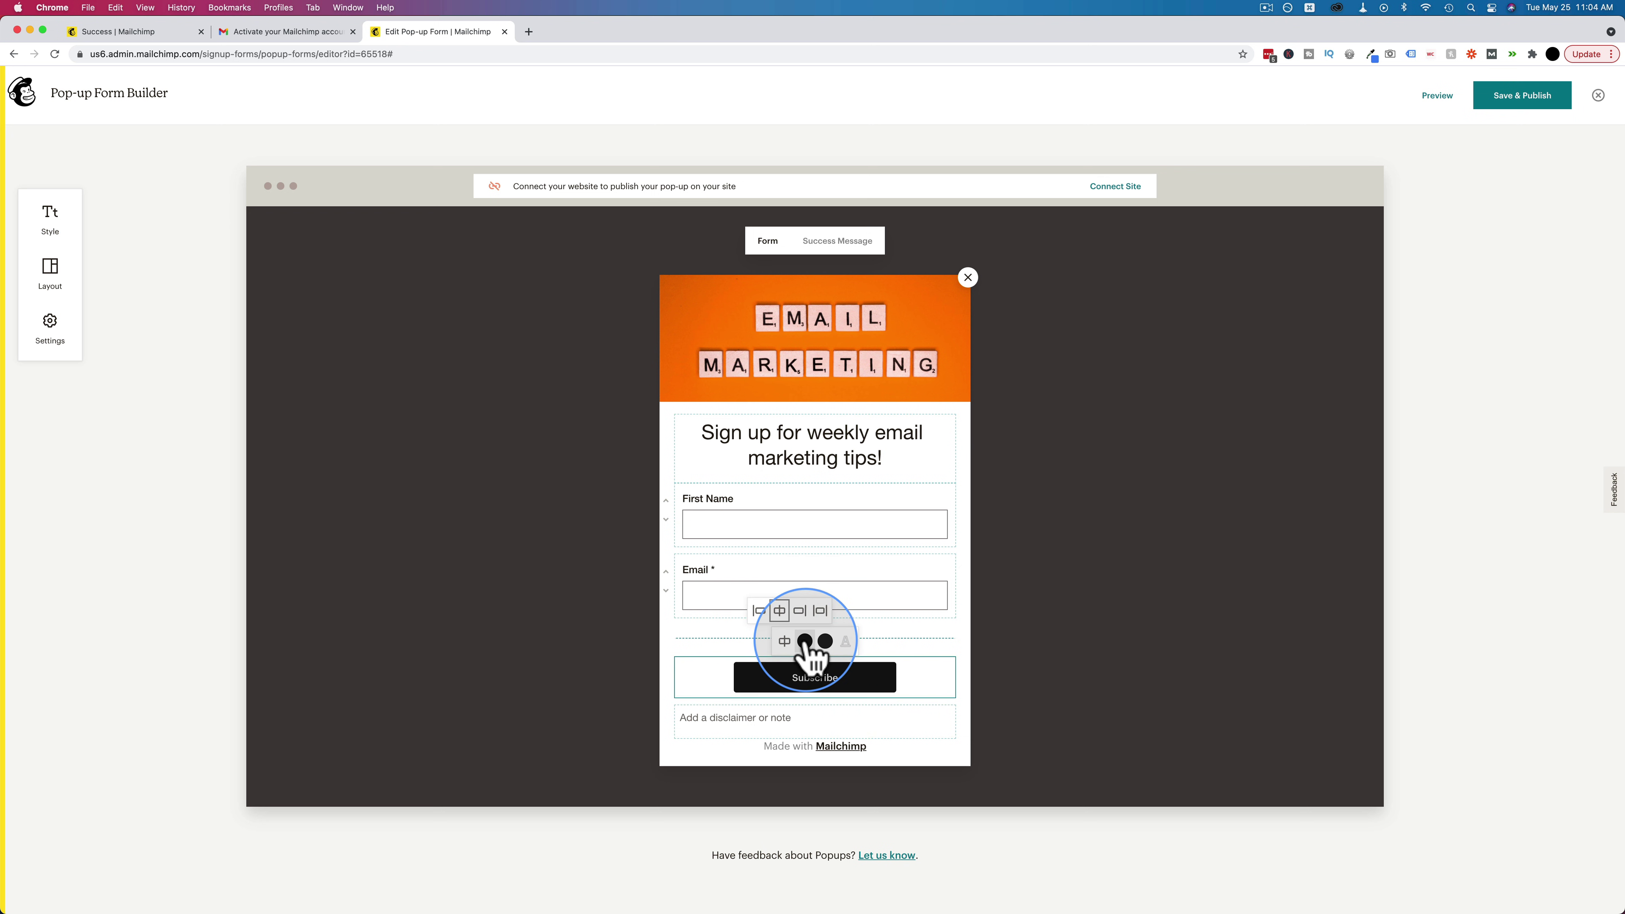
pyautogui.click(805, 642)
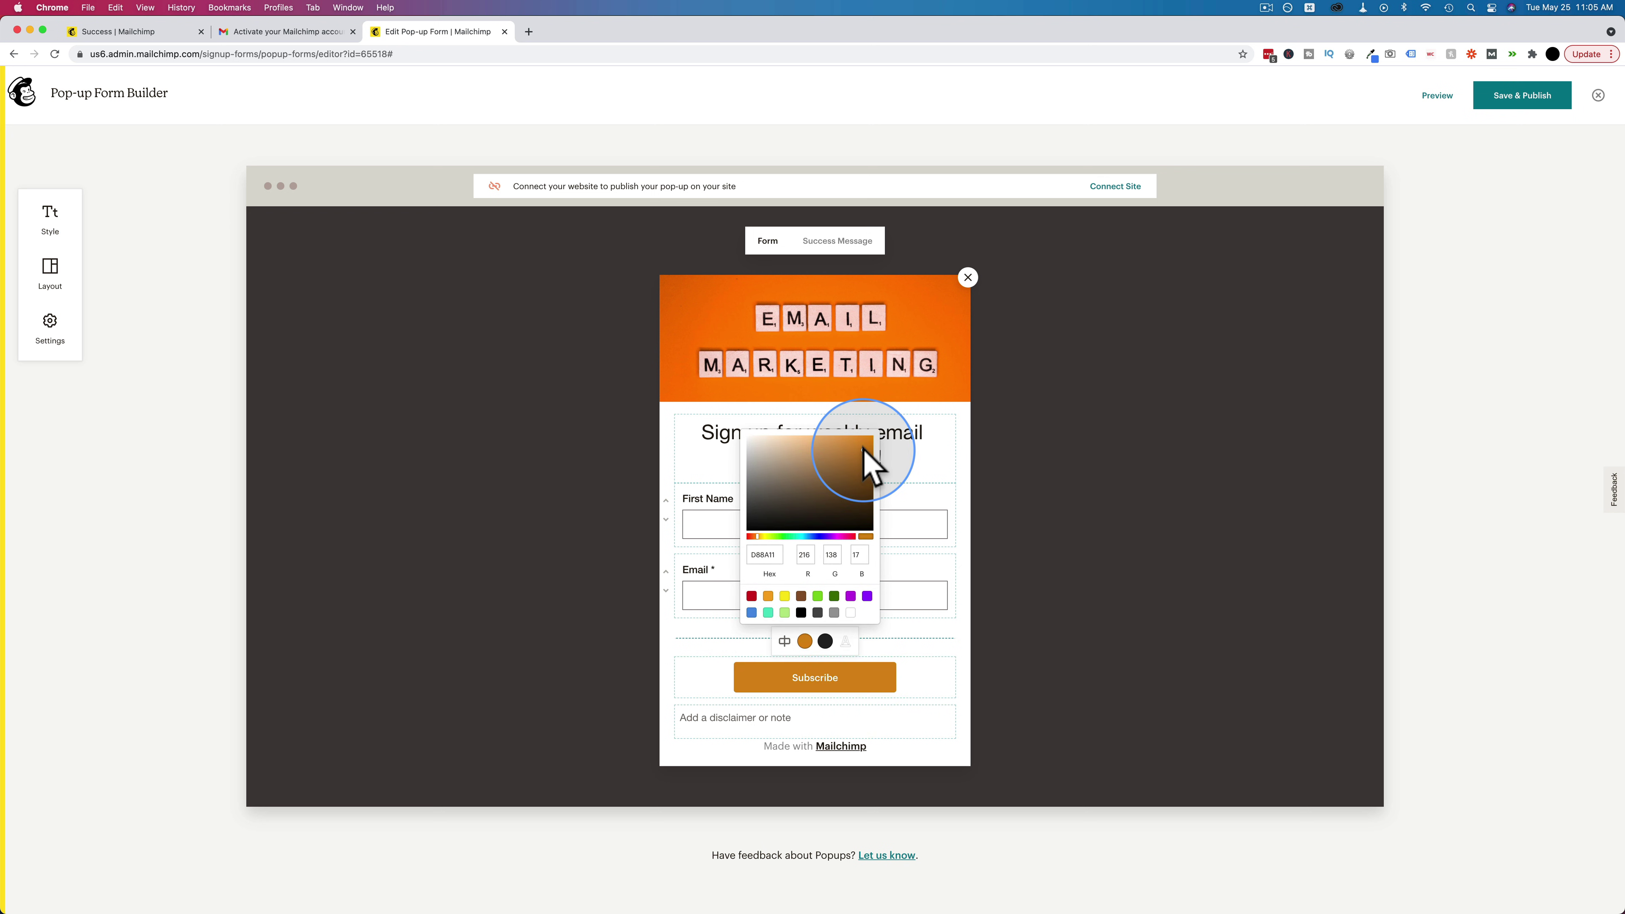
pyautogui.moveTo(862, 450); pyautogui.dragTo(852, 437)
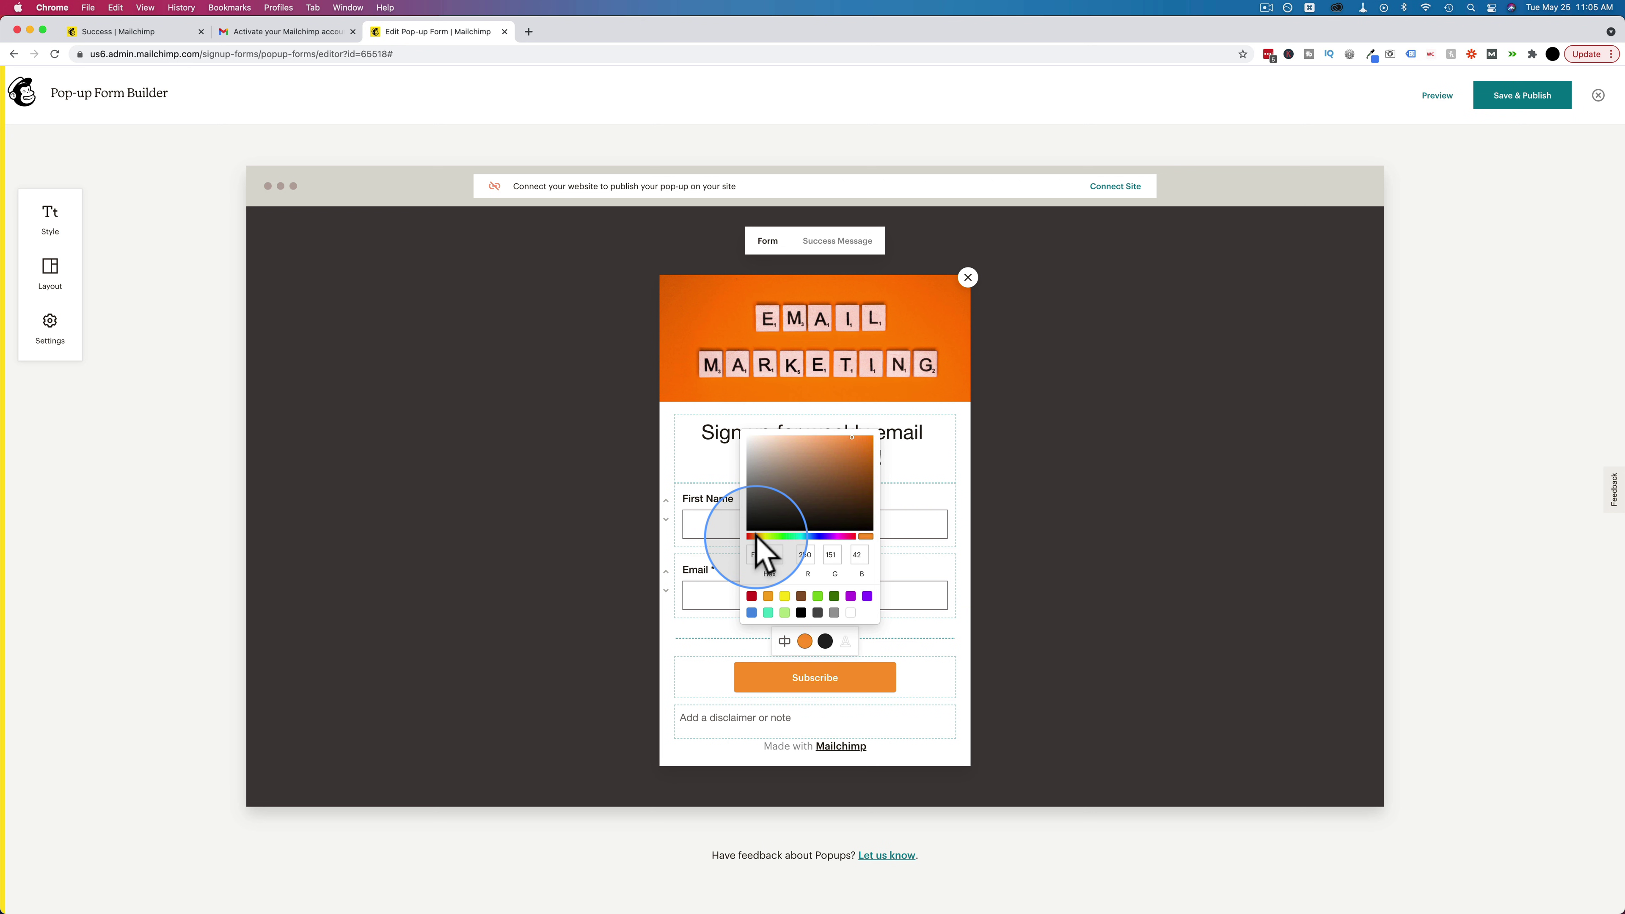
pyautogui.moveTo(862, 439); pyautogui.dragTo(856, 431)
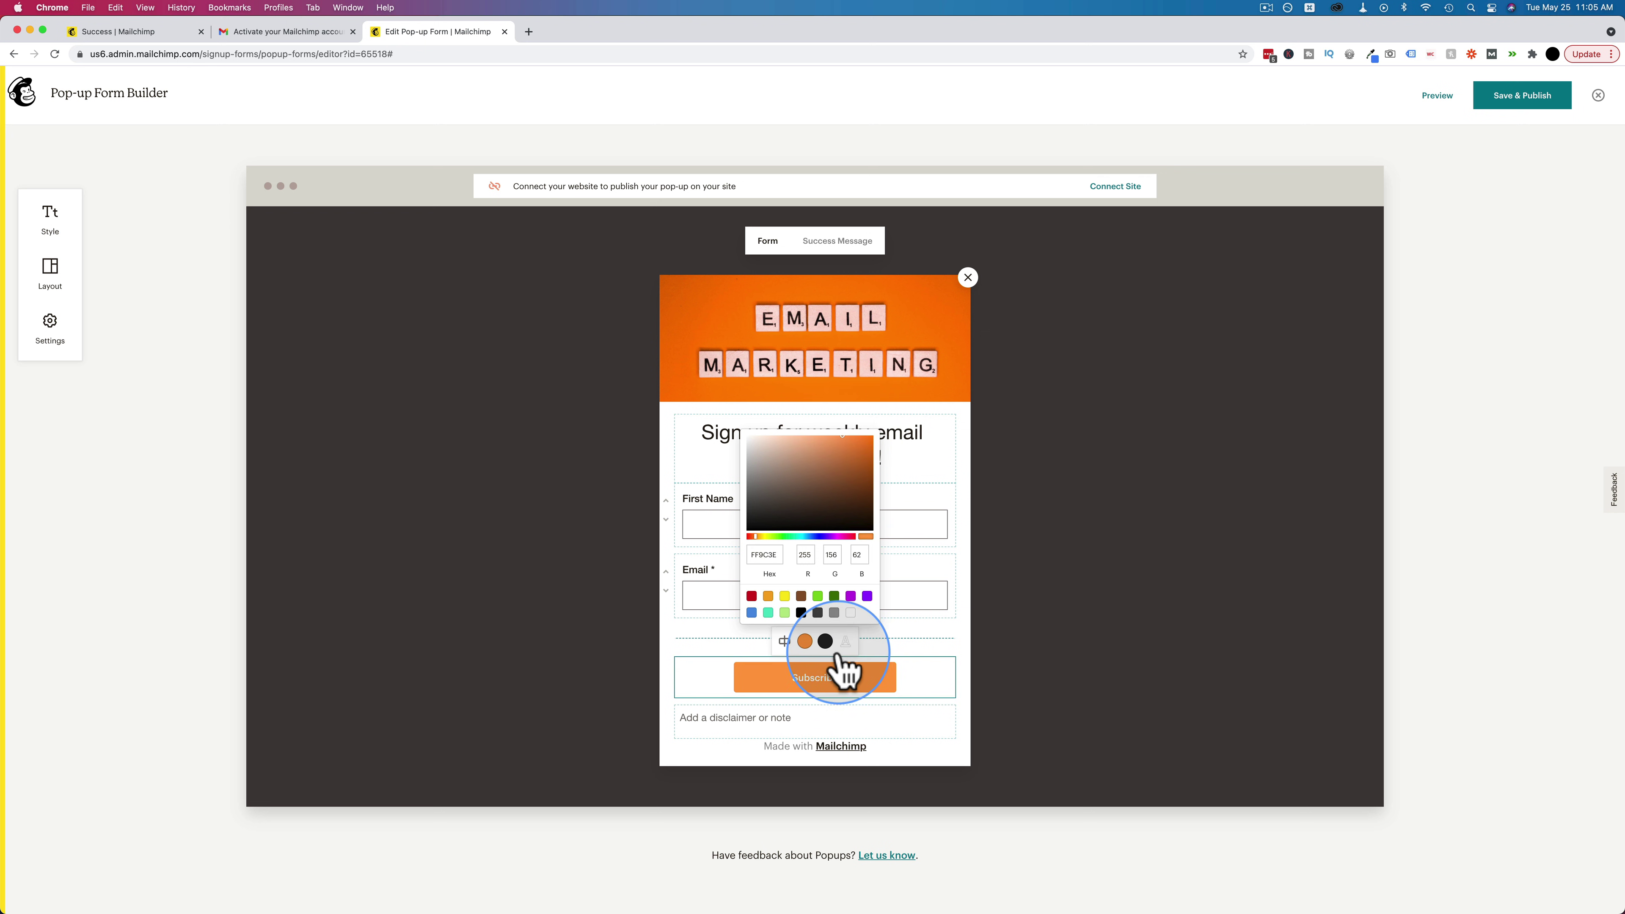
# Set the Subscribe button's hover color to the lighter orange FAB139.
pyautogui.click(826, 641)
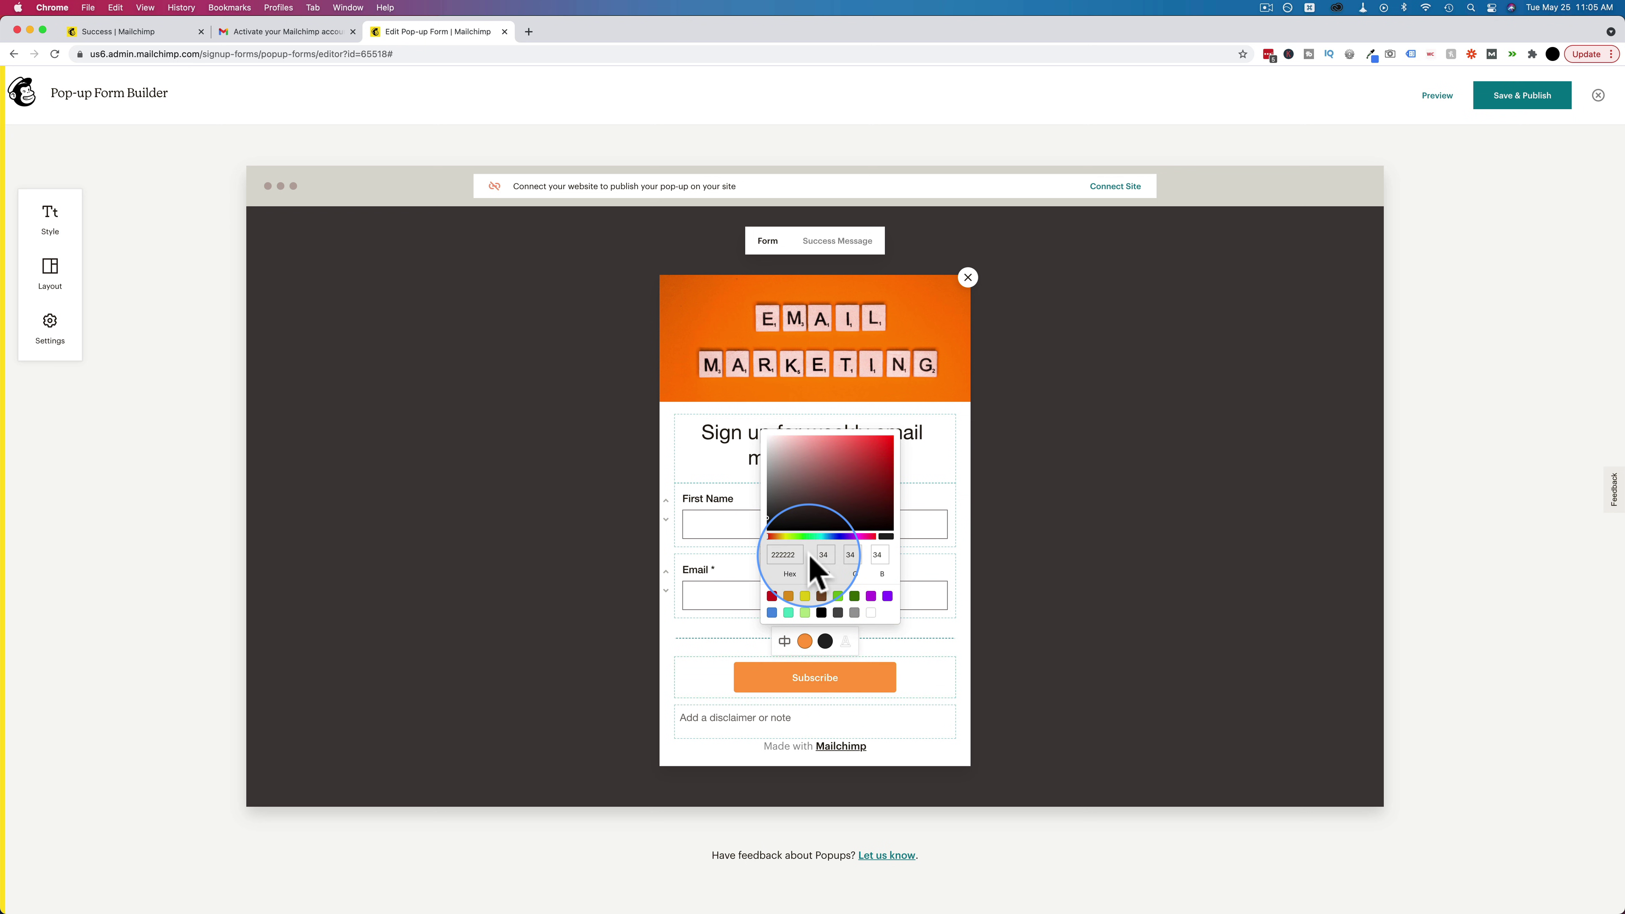
pyautogui.click(789, 598)
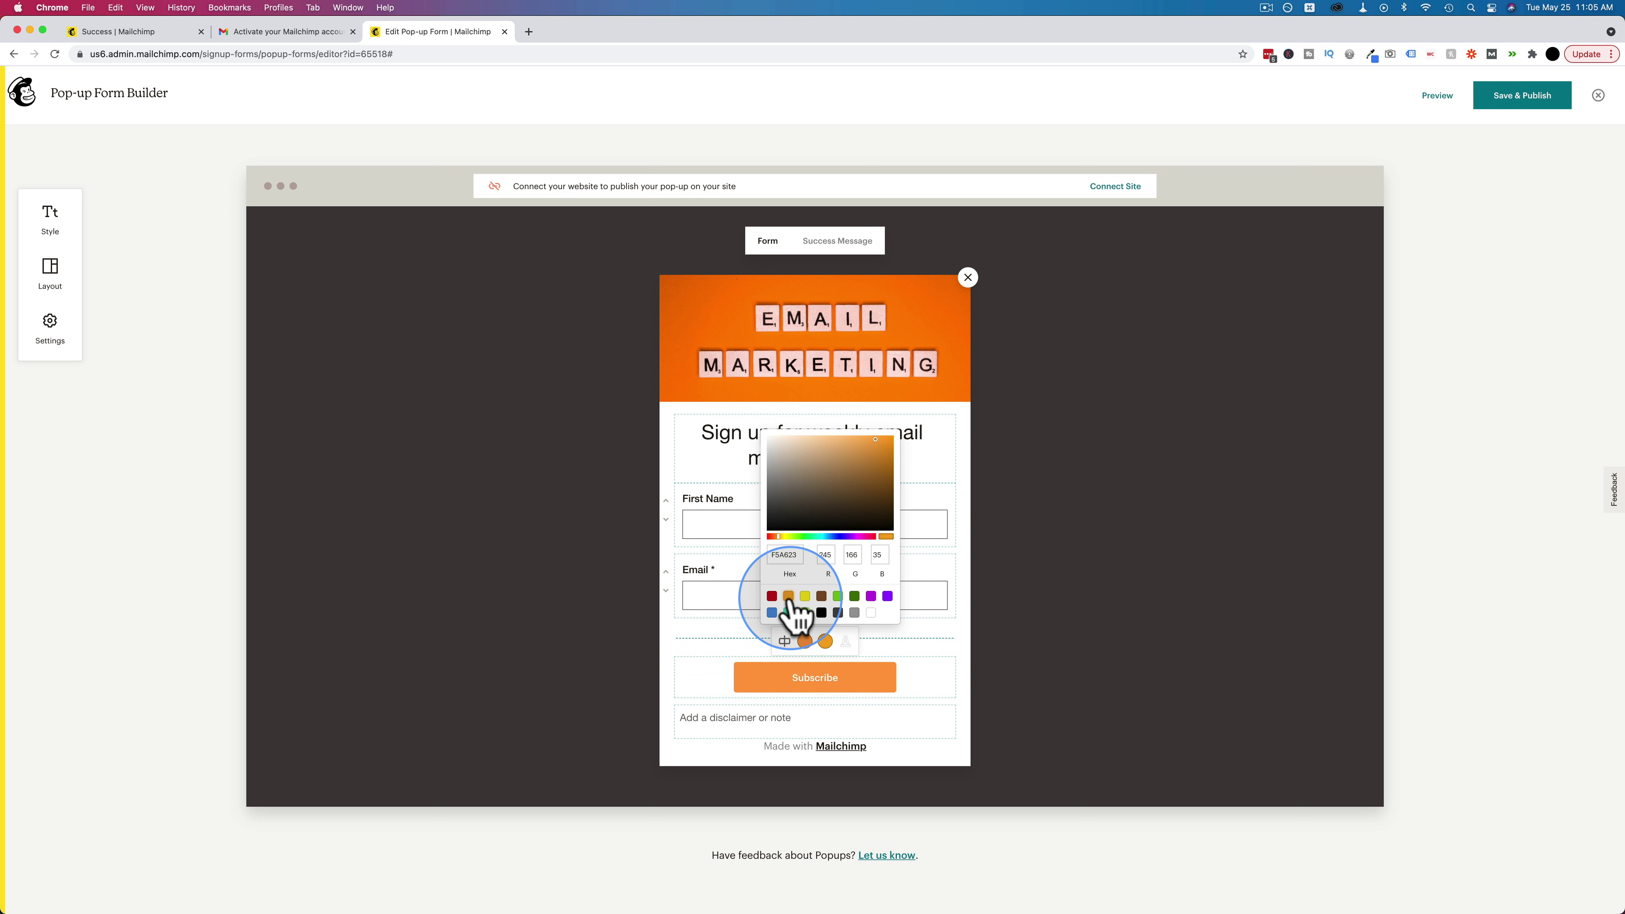
pyautogui.moveTo(859, 529); pyautogui.dragTo(843, 440)
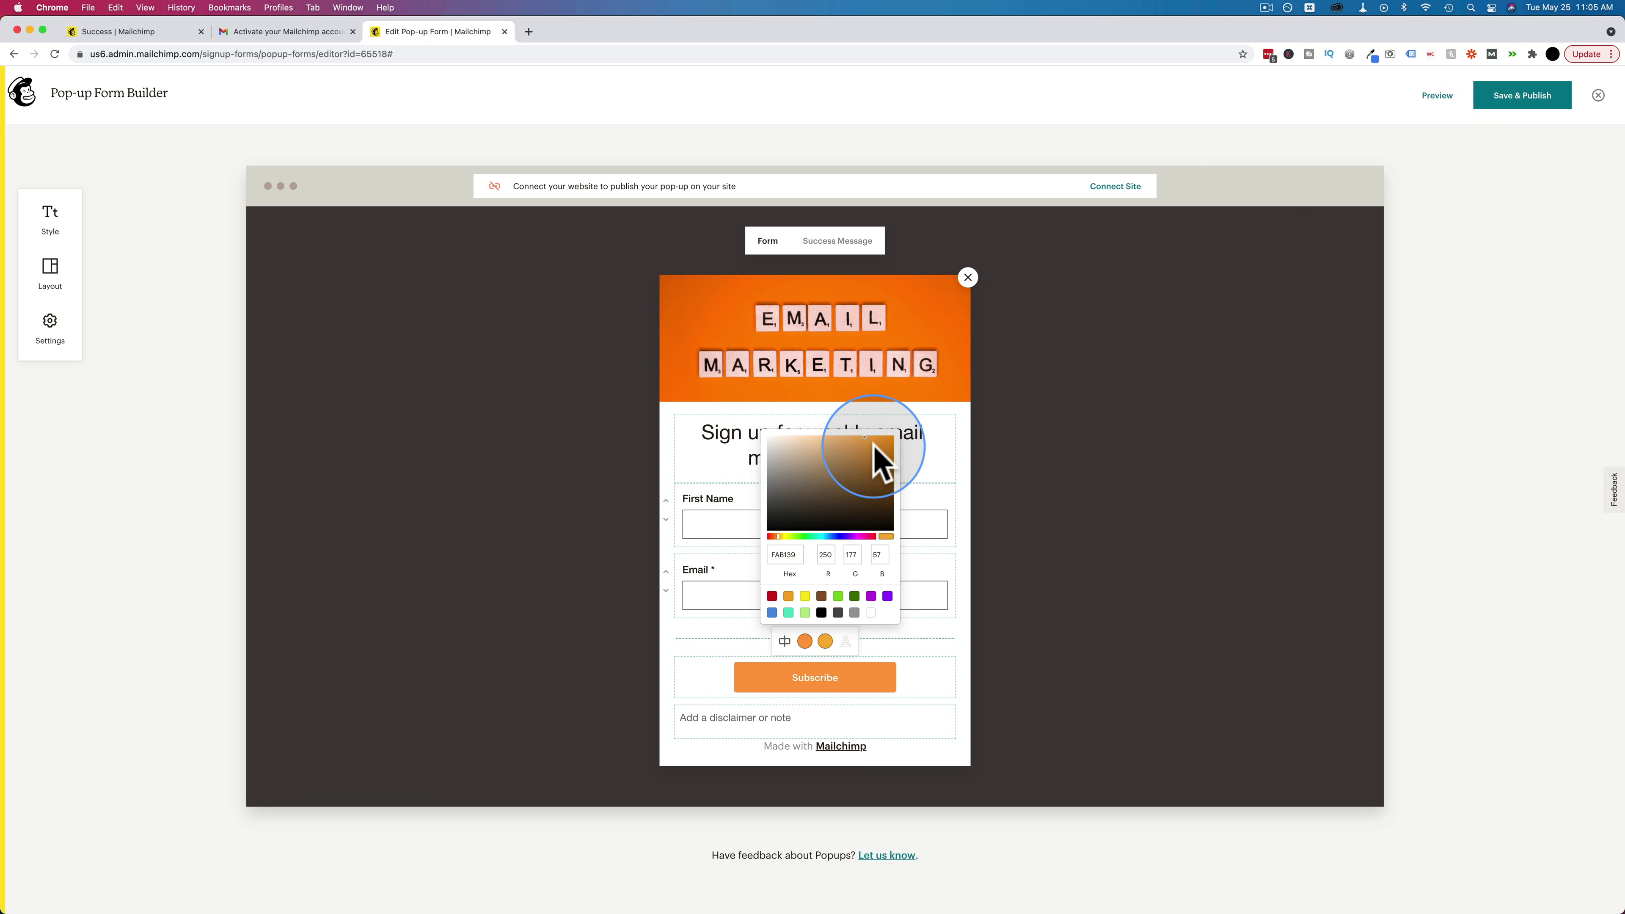
pyautogui.click(726, 674)
# Fill the disclaimer under the Subscribe button with "We will never spam you!" and center the text.
pyautogui.click(704, 723)
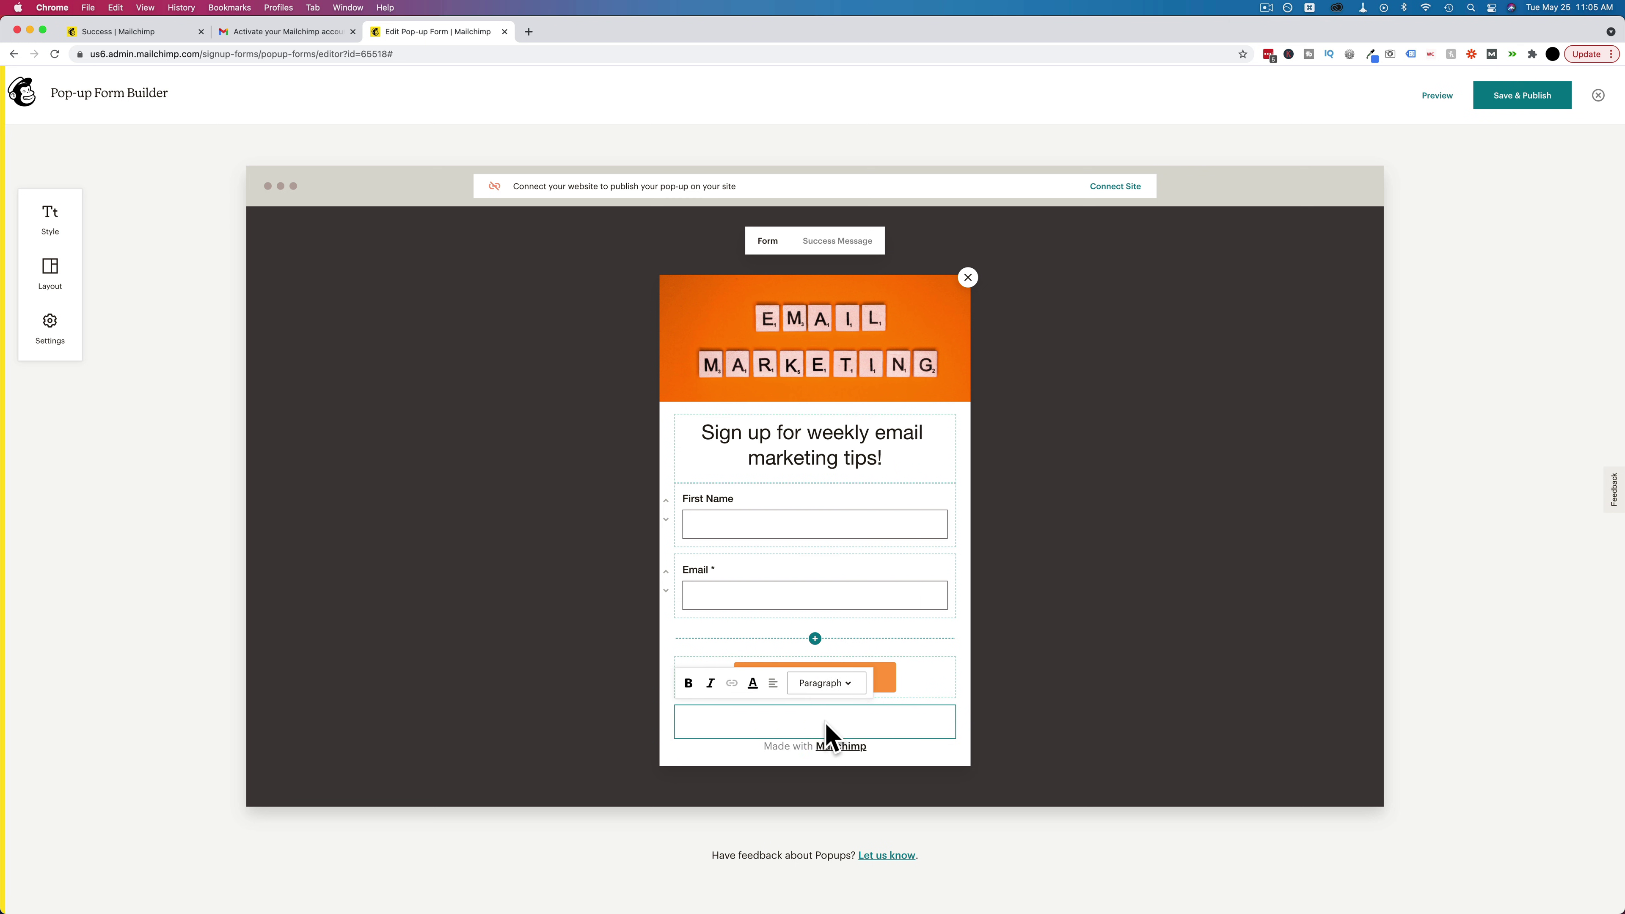
pyautogui.write('We will never spam you.')
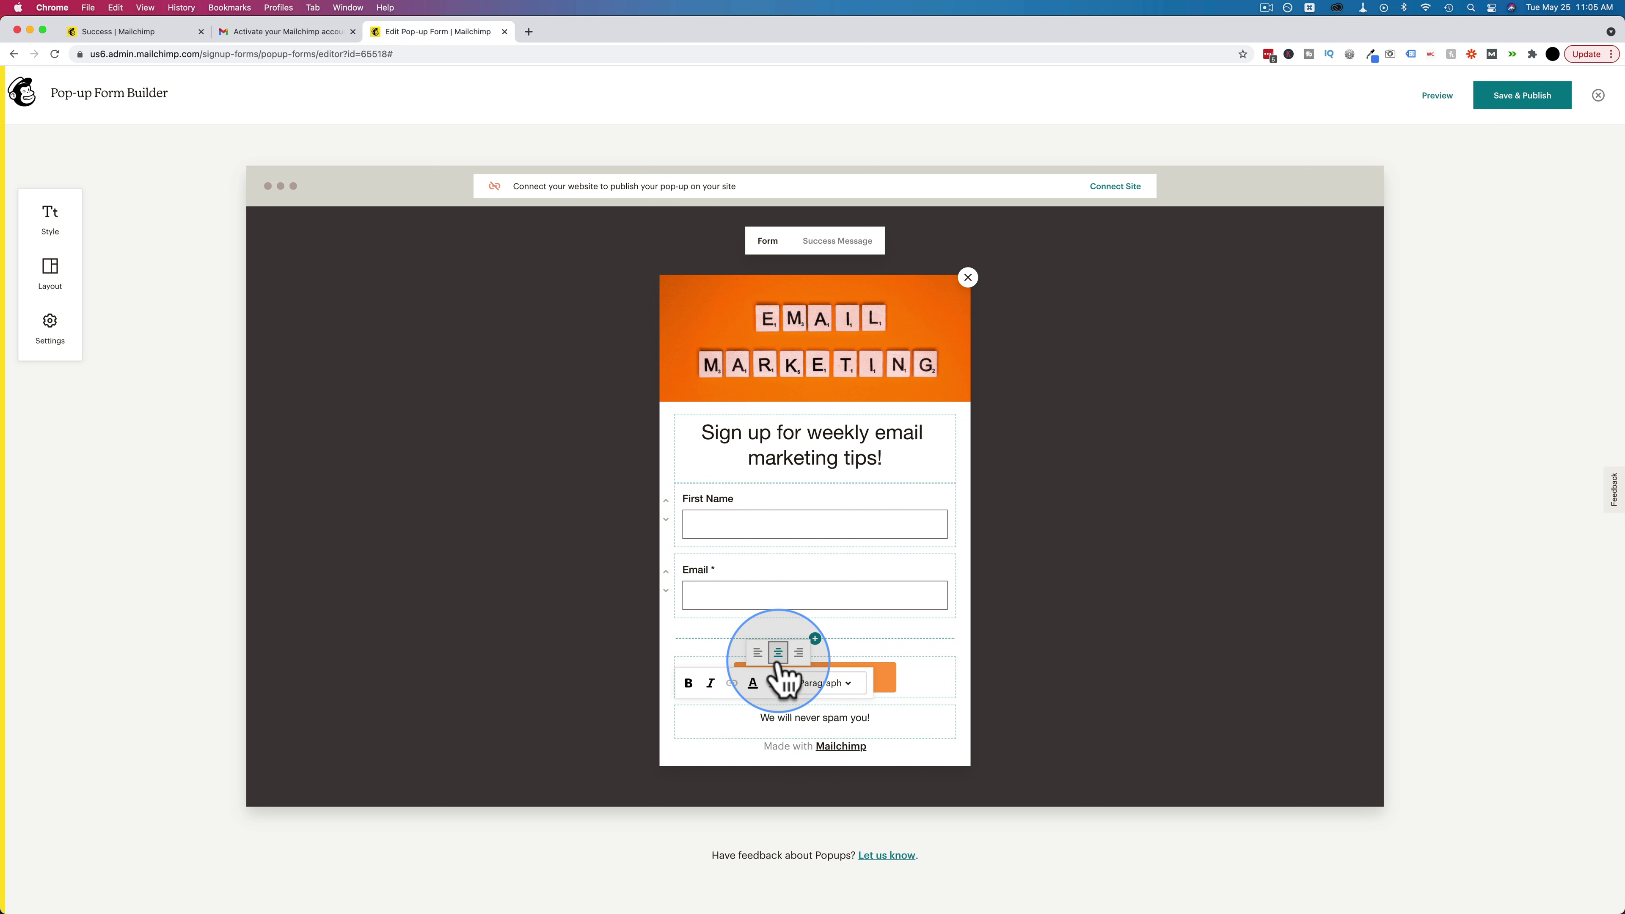
pyautogui.click(972, 751)
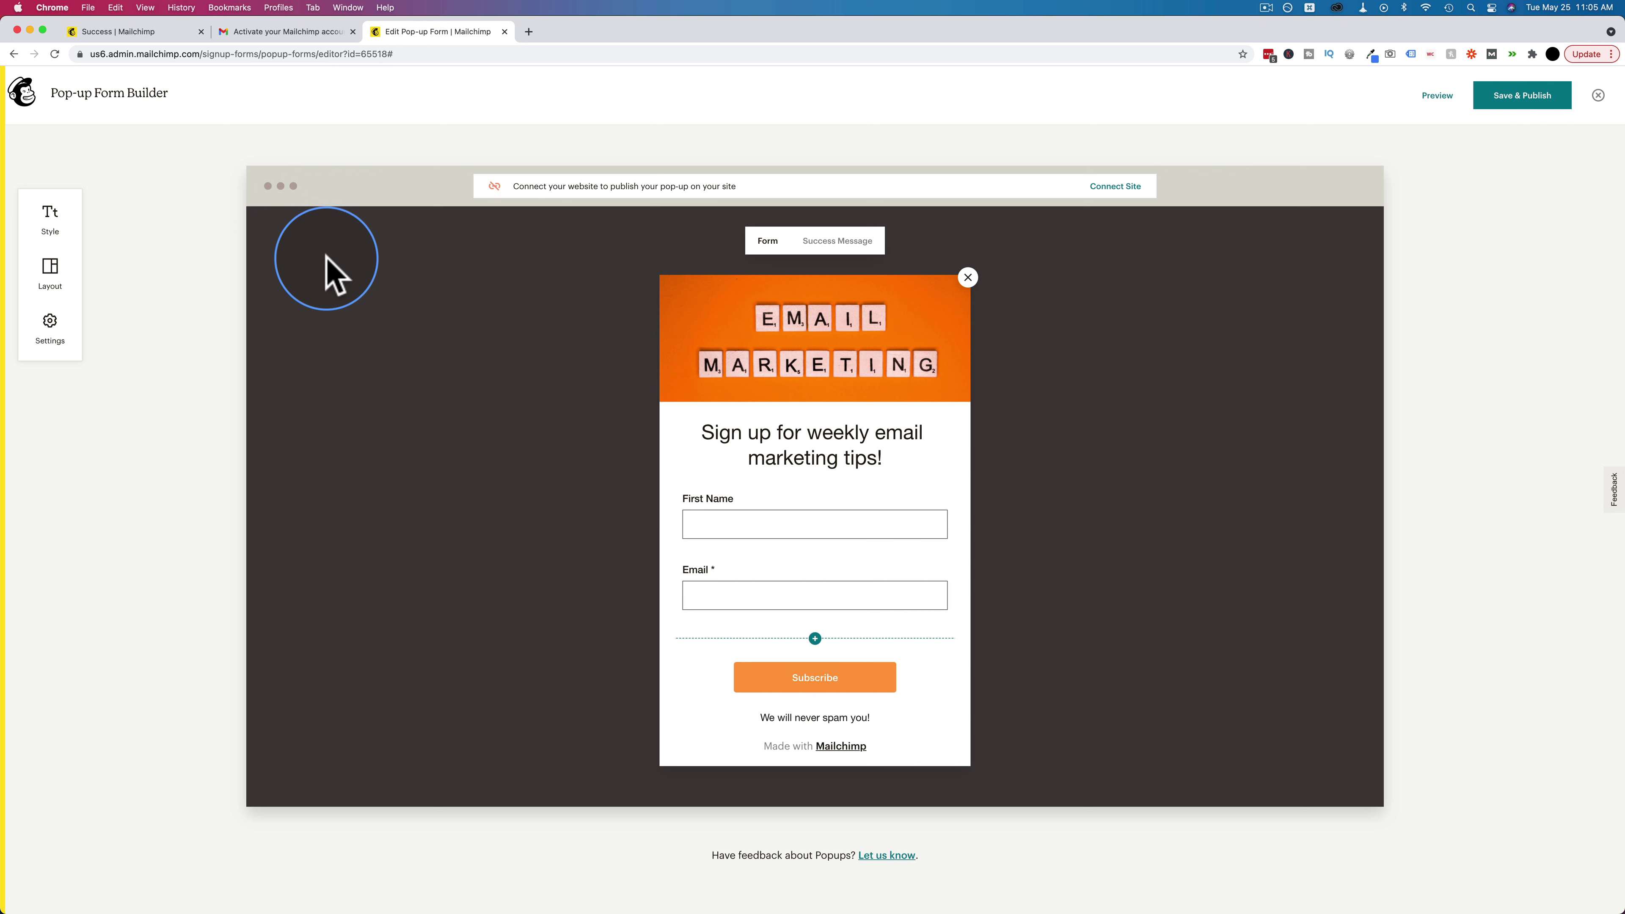
# Change the pop-up's headings font to Lucida in the style settings.
pyautogui.click(62, 217)
pyautogui.click(192, 285)
pyautogui.click(132, 267)
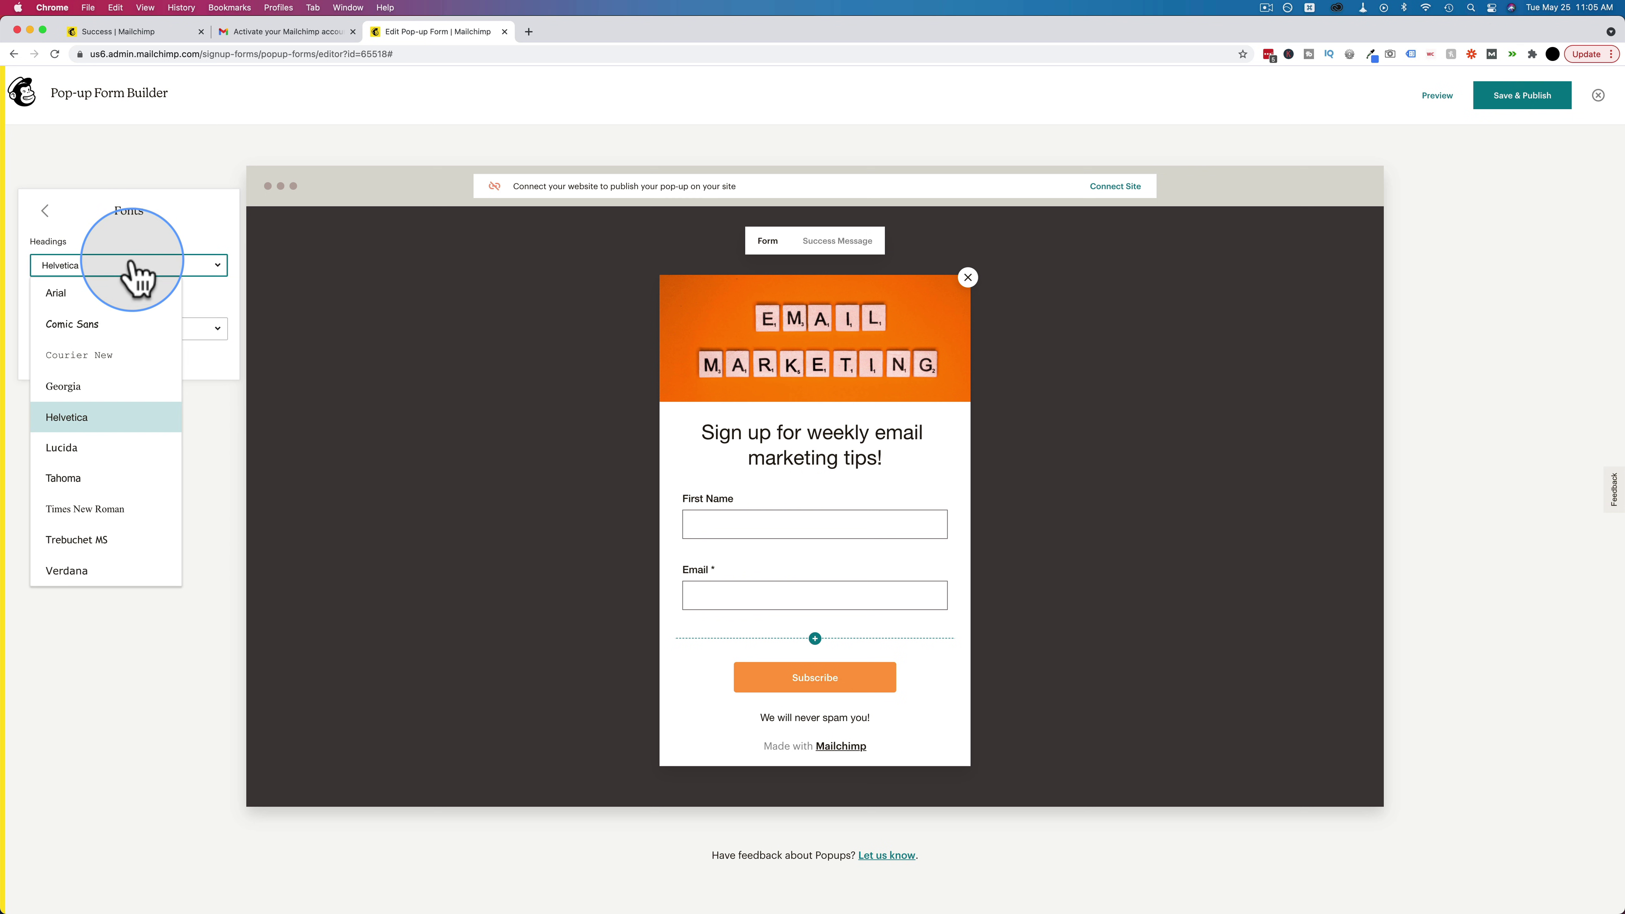
pyautogui.click(68, 448)
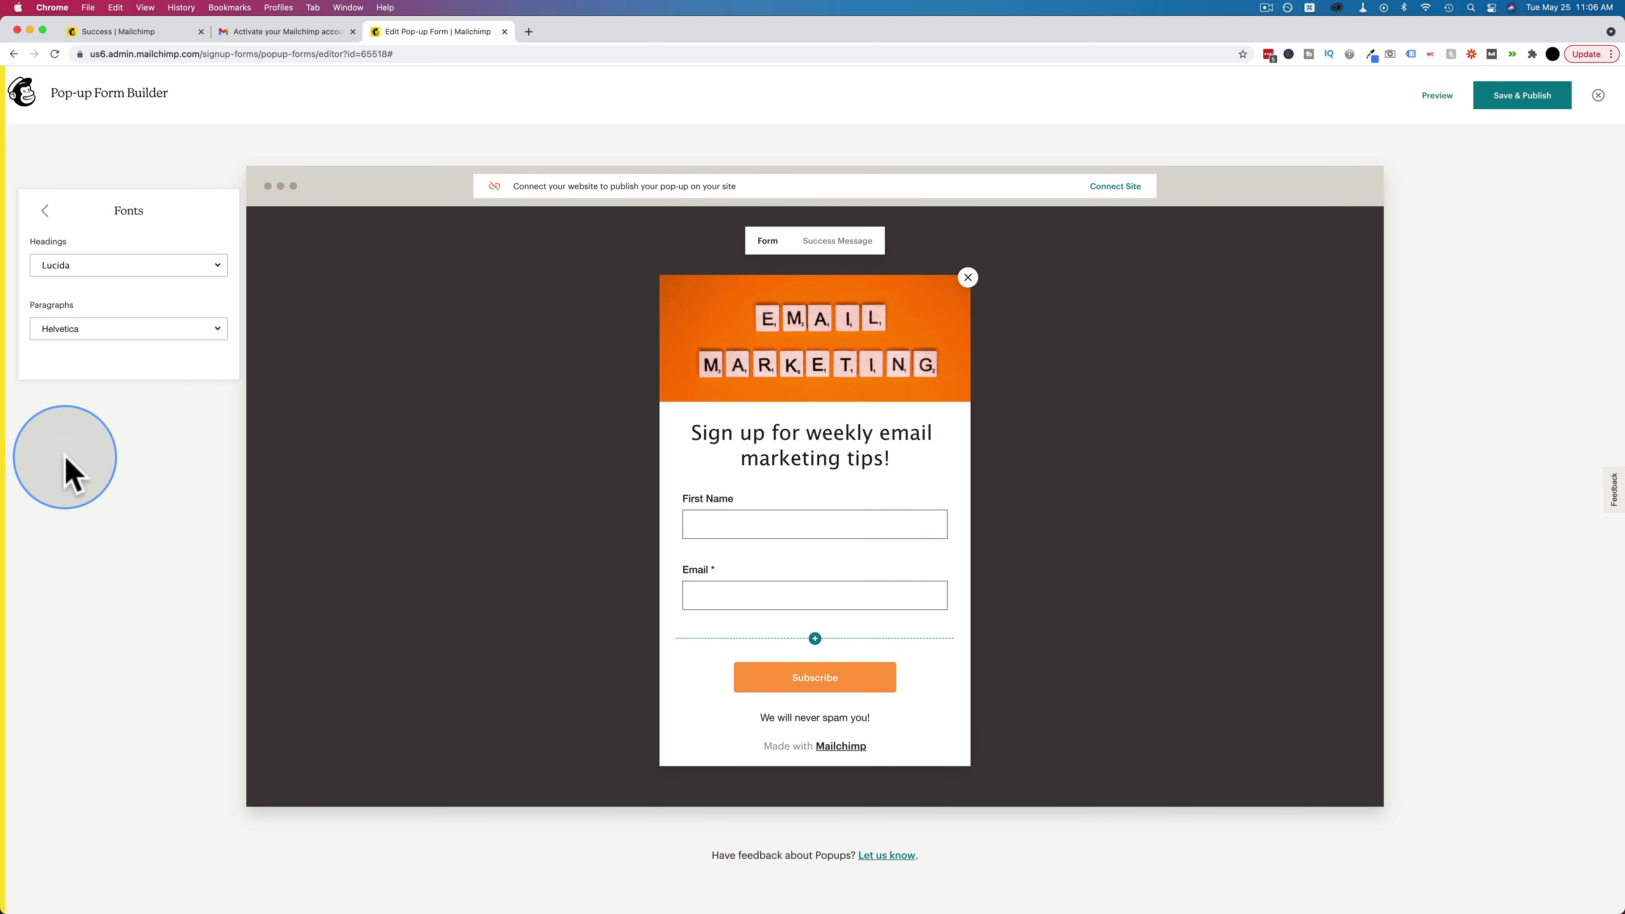
# Set the pop-up's headings font to Arial and its paragraphs font to Helvetica.
pyautogui.click(138, 265)
pyautogui.click(80, 294)
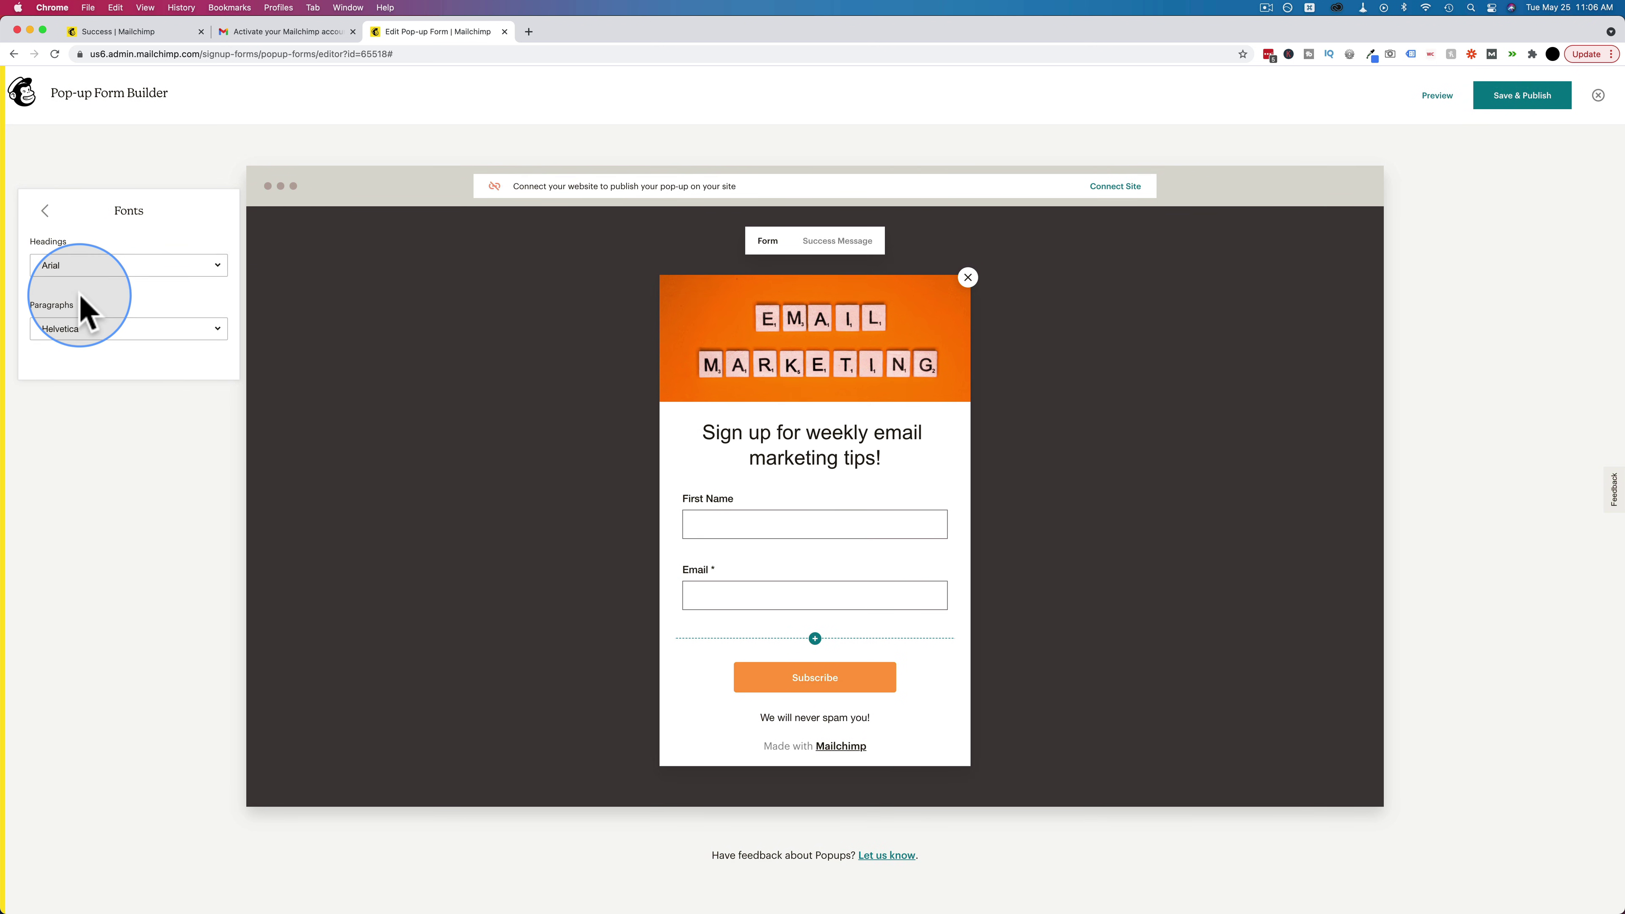
pyautogui.click(61, 330)
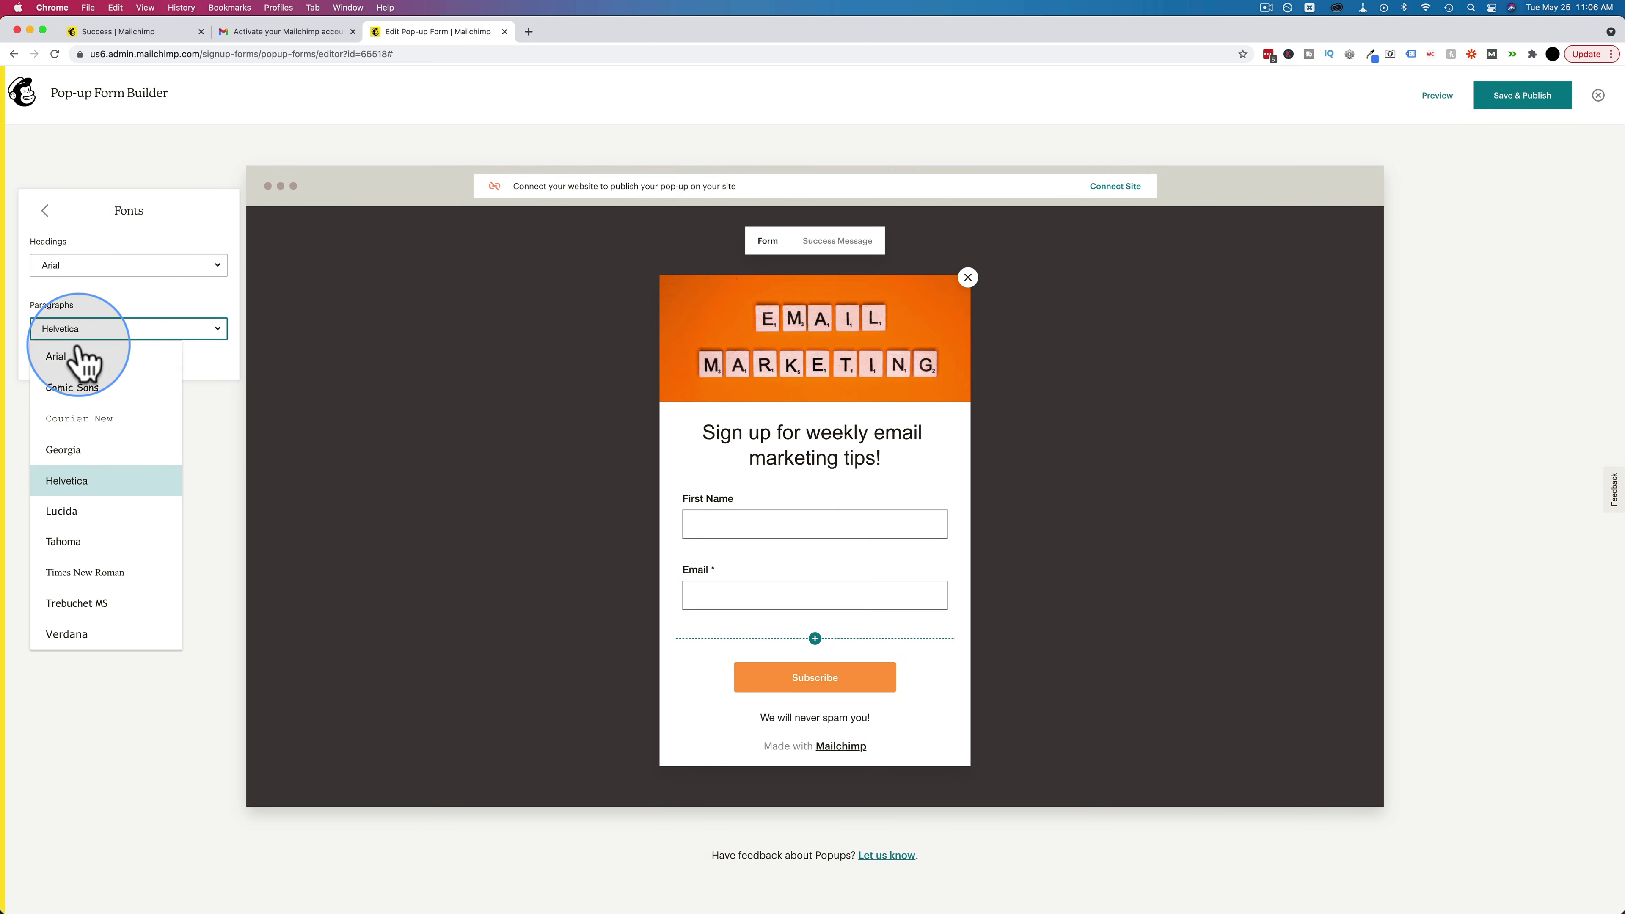
pyautogui.click(88, 421)
pyautogui.click(113, 345)
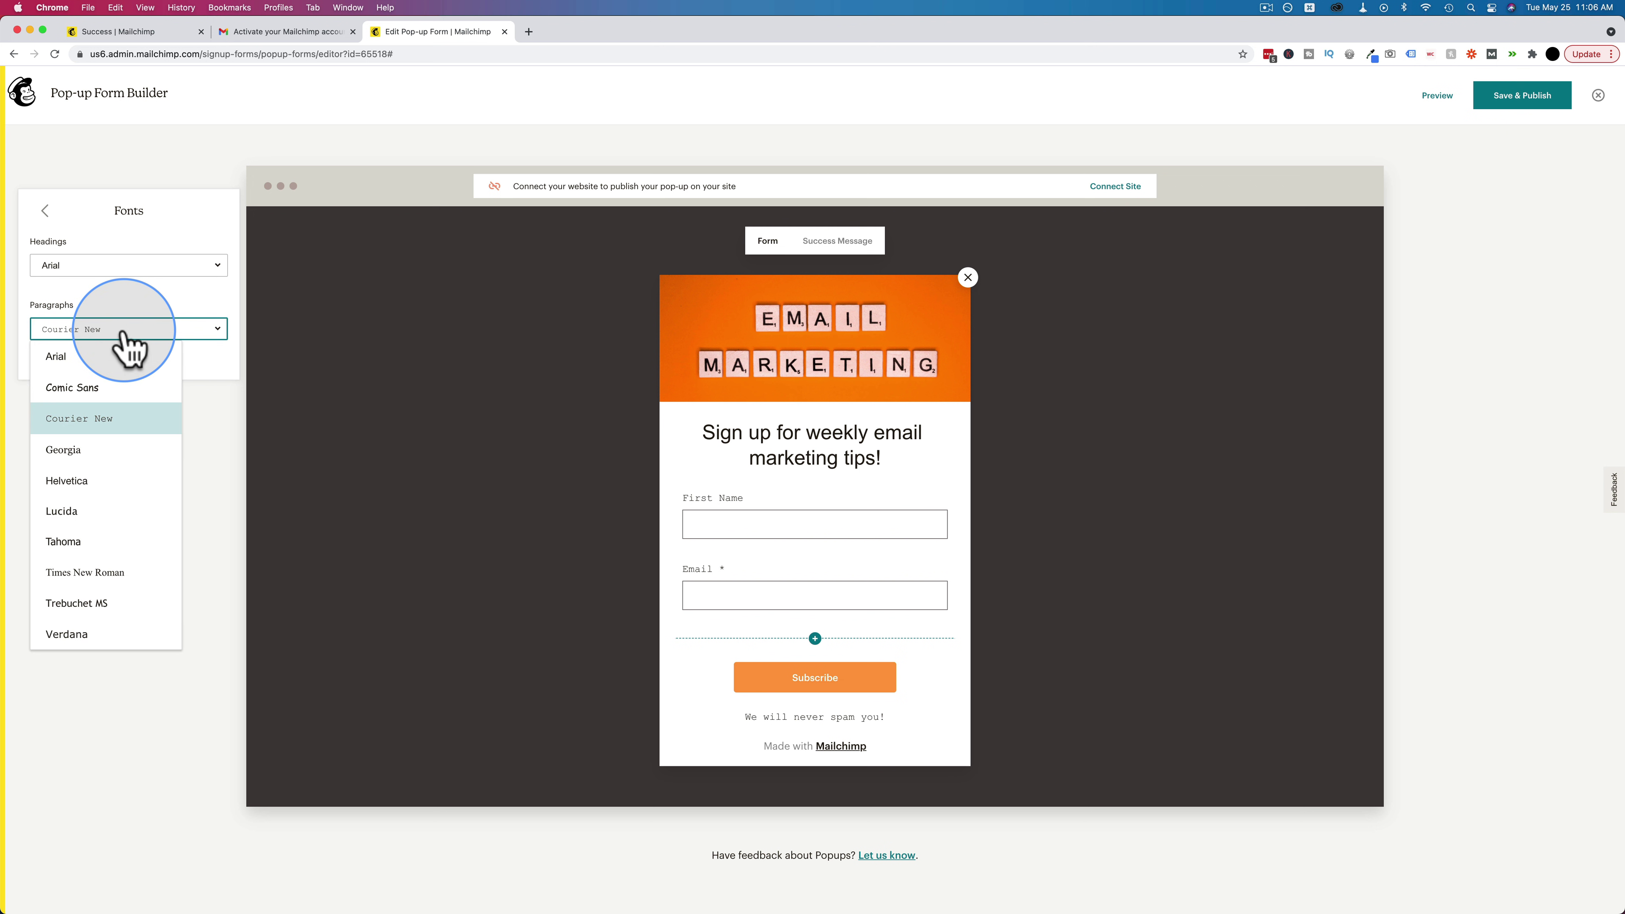
pyautogui.click(78, 490)
# Set the pop-up's font size to Large and close the style settings.
pyautogui.click(46, 213)
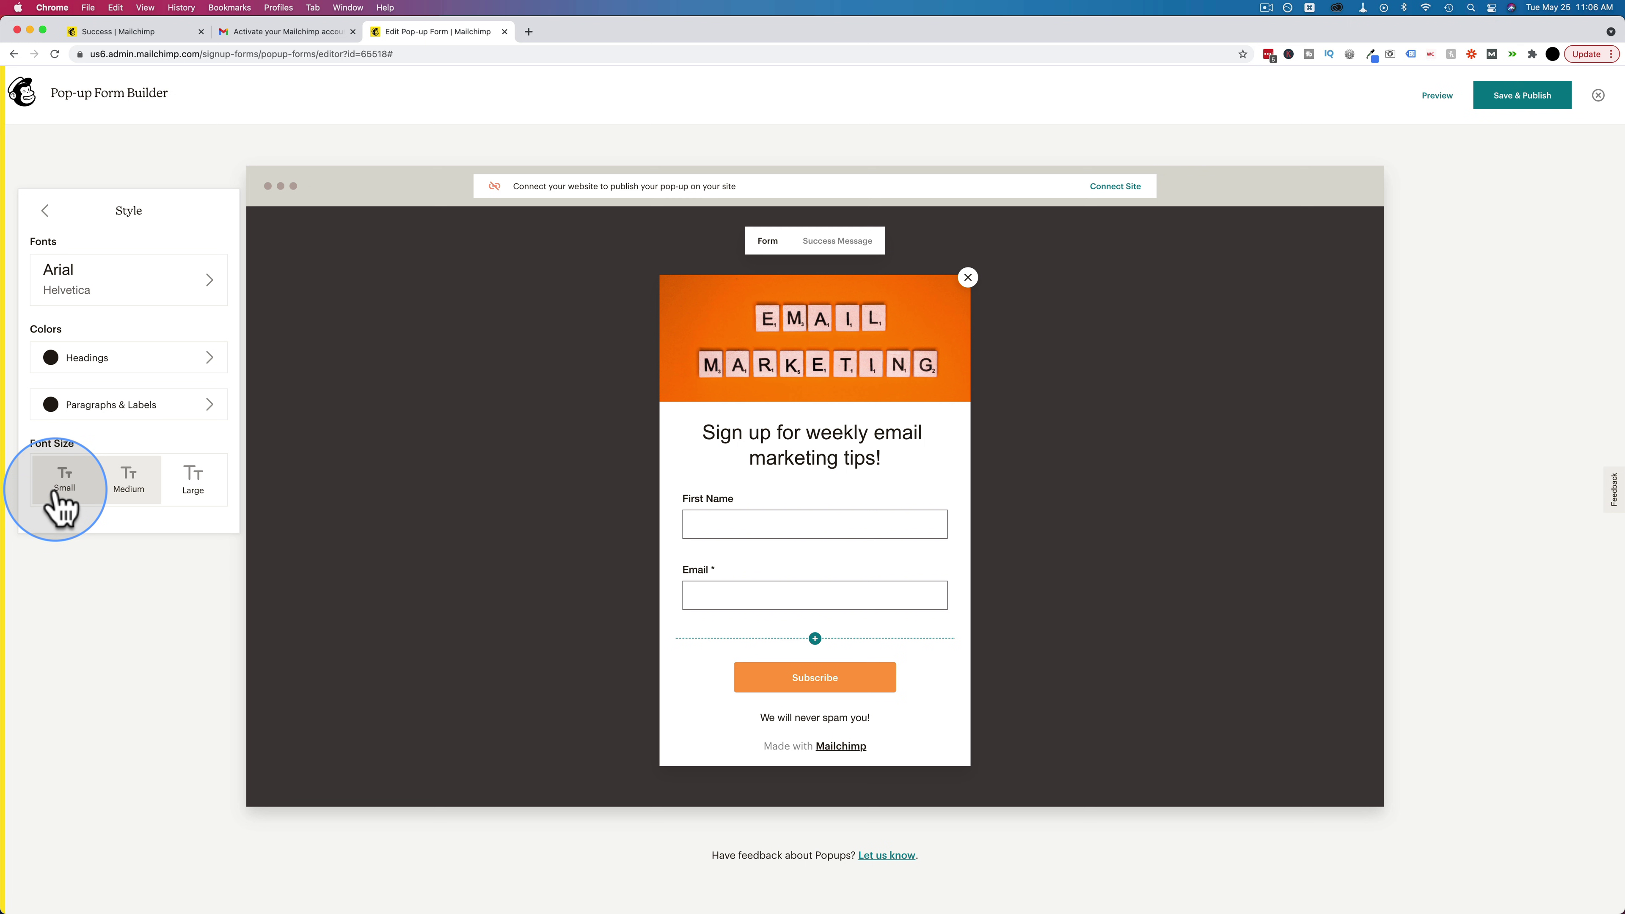
pyautogui.click(204, 493)
pyautogui.click(45, 211)
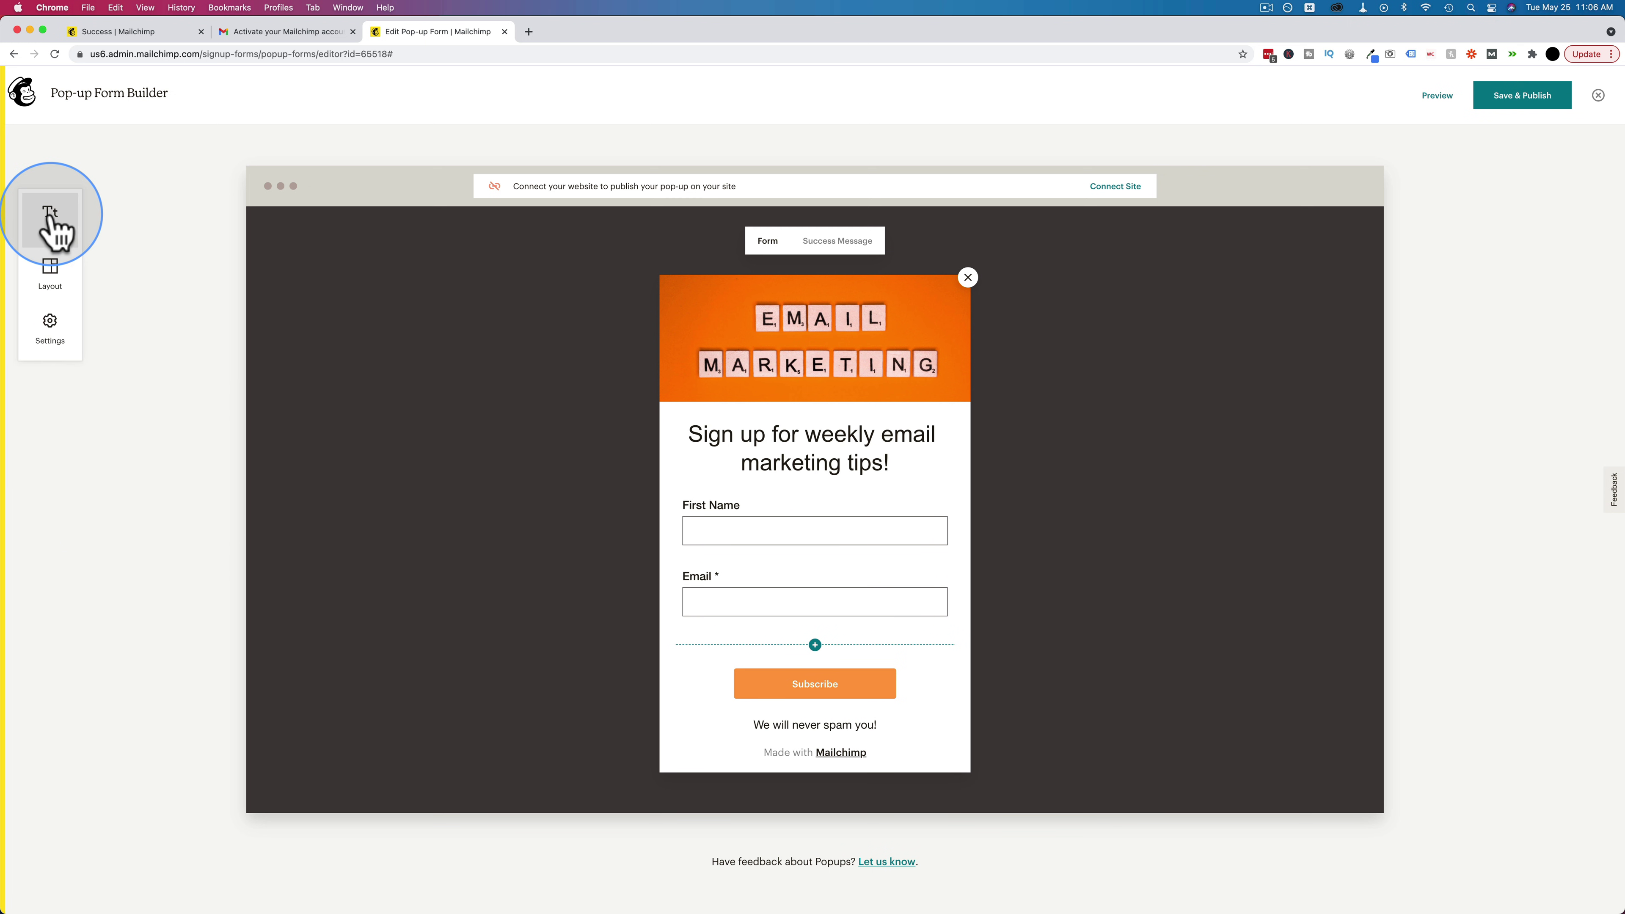
# Set the overlay opacity in the pop-up settings to roughly the middle of its range.
pyautogui.click(50, 324)
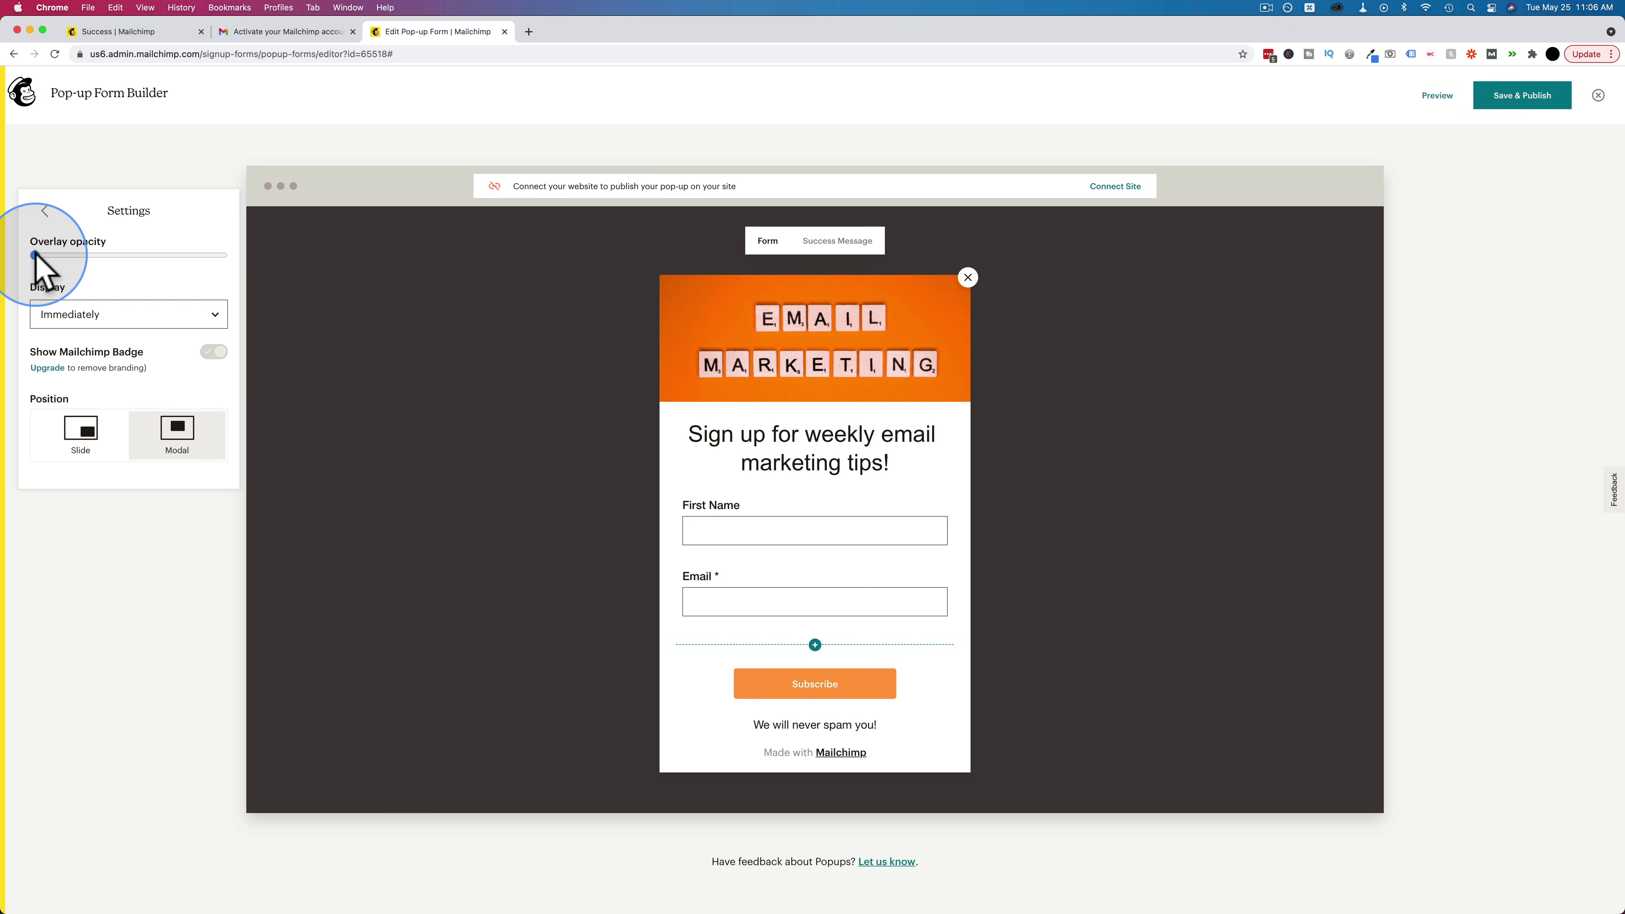
pyautogui.moveTo(99, 255)
pyautogui.mouseDown()
pyautogui.moveTo(174, 256)
pyautogui.moveTo(119, 255)
pyautogui.mouseUp()
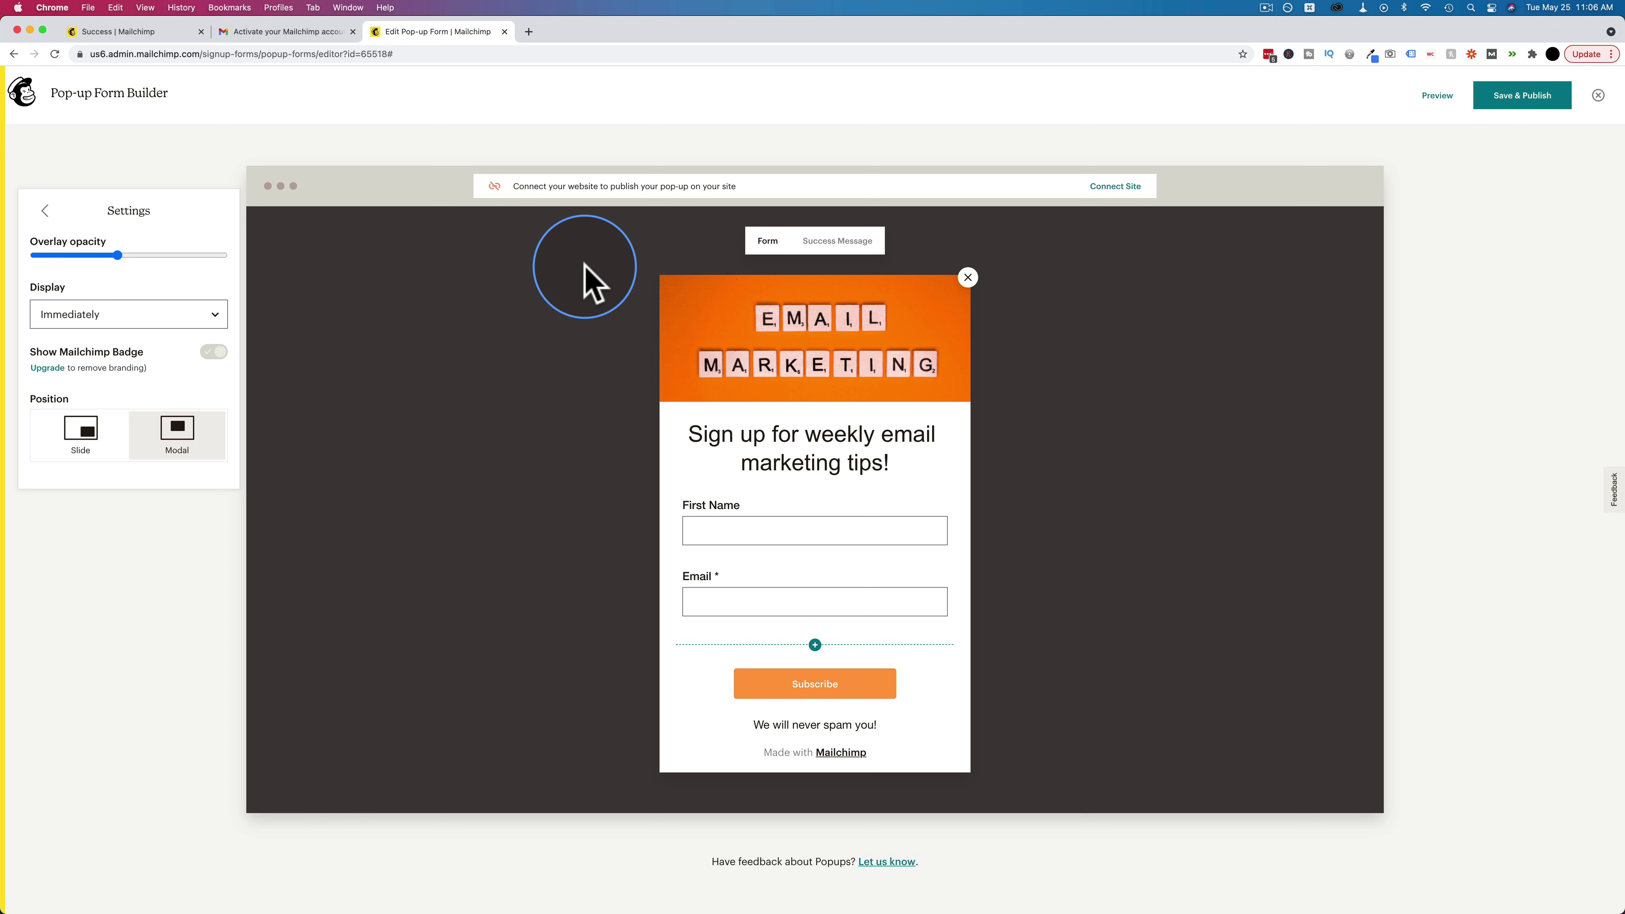
pyautogui.moveTo(115, 256); pyautogui.dragTo(38, 258)
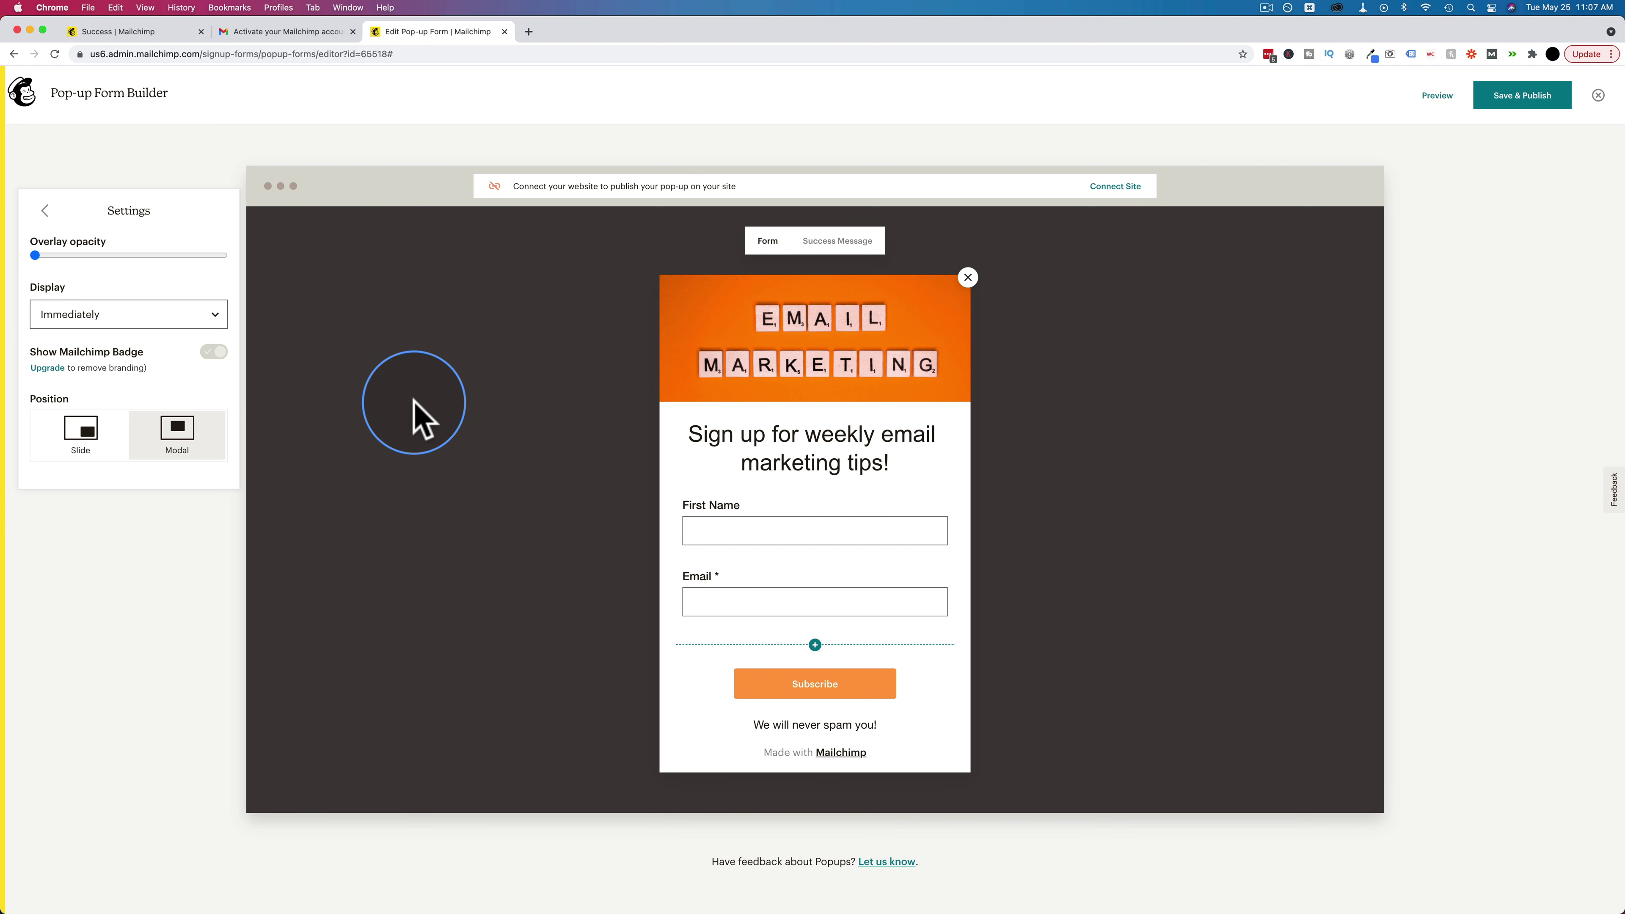
pyautogui.click(110, 256)
pyautogui.moveTo(110, 256); pyautogui.dragTo(121, 256)
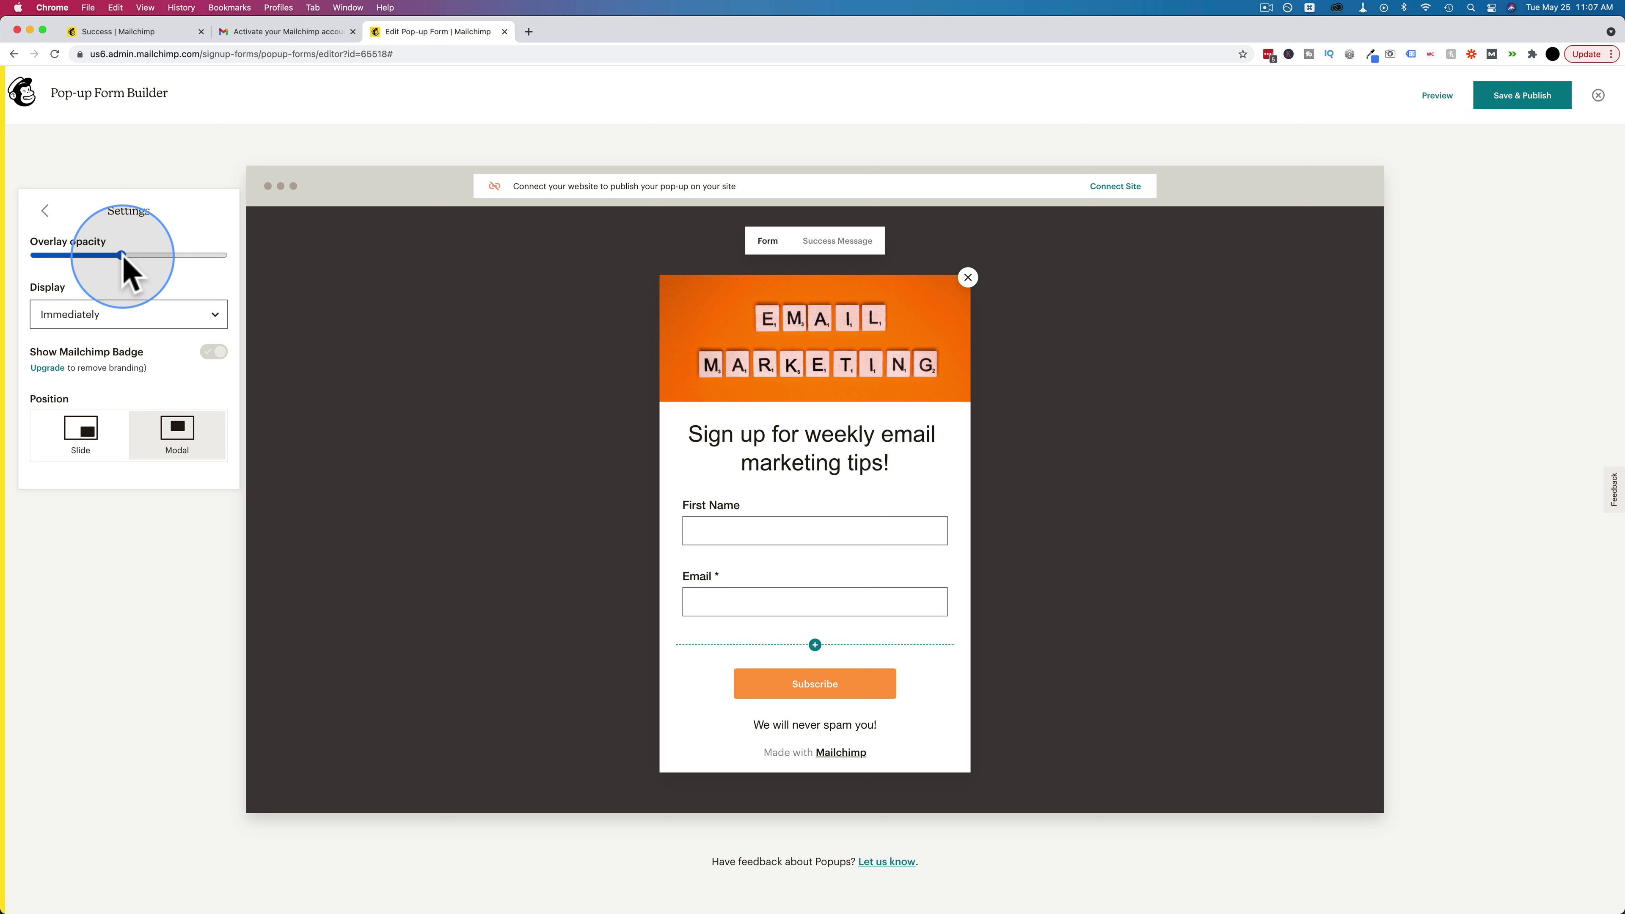
# Set the pop-up to display on exit and keep its position as Modal.
pyautogui.click(80, 317)
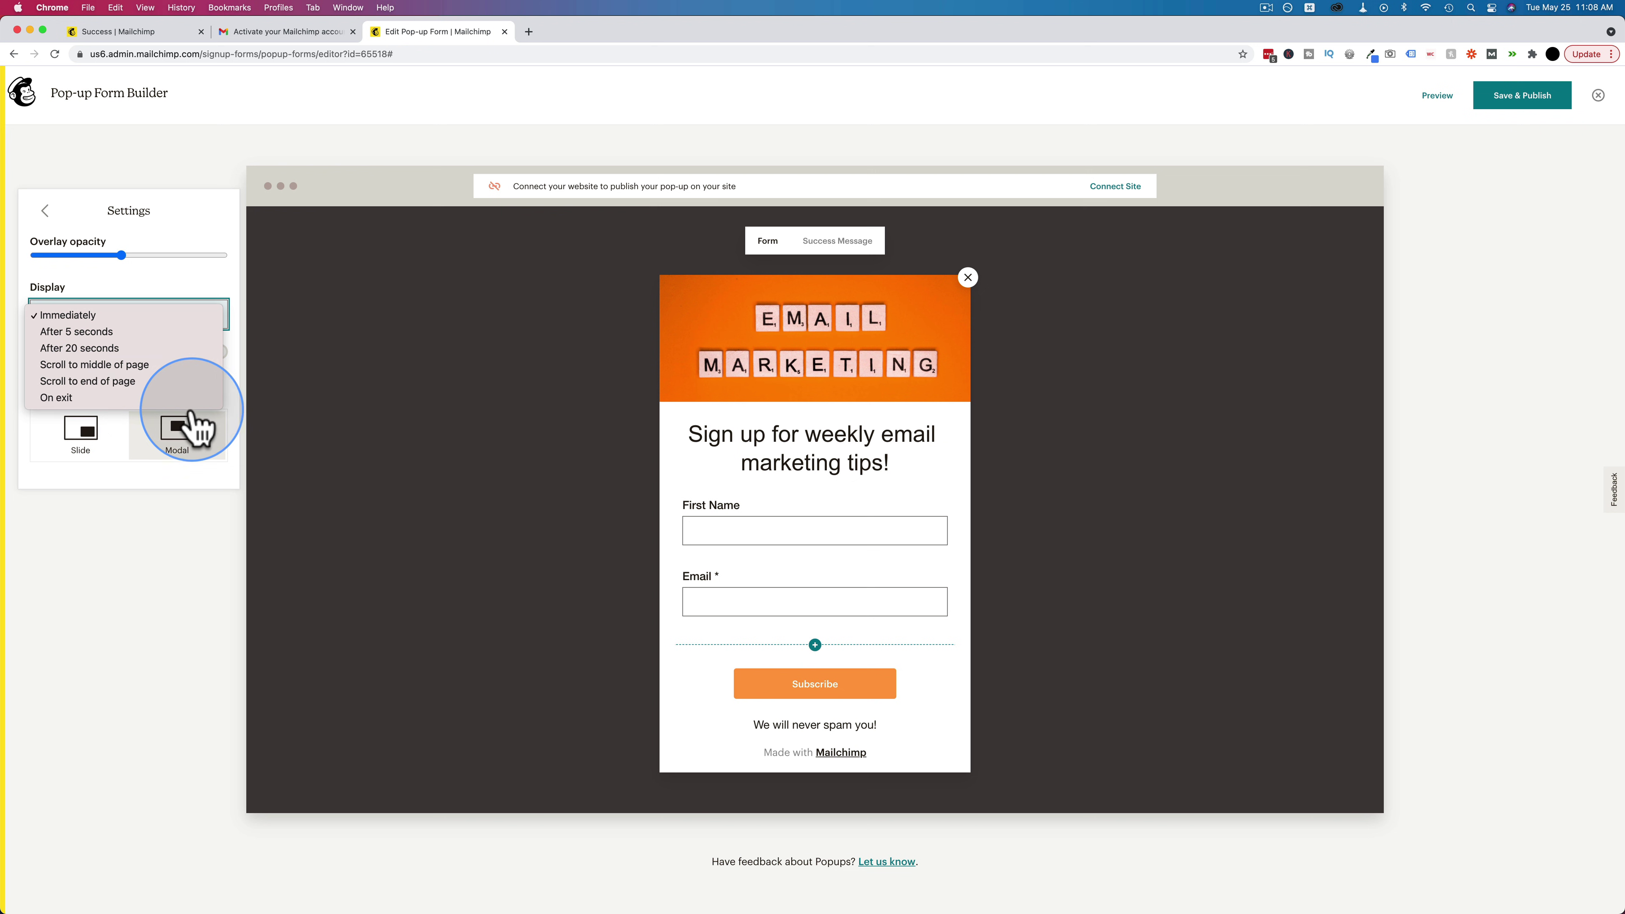
pyautogui.click(61, 398)
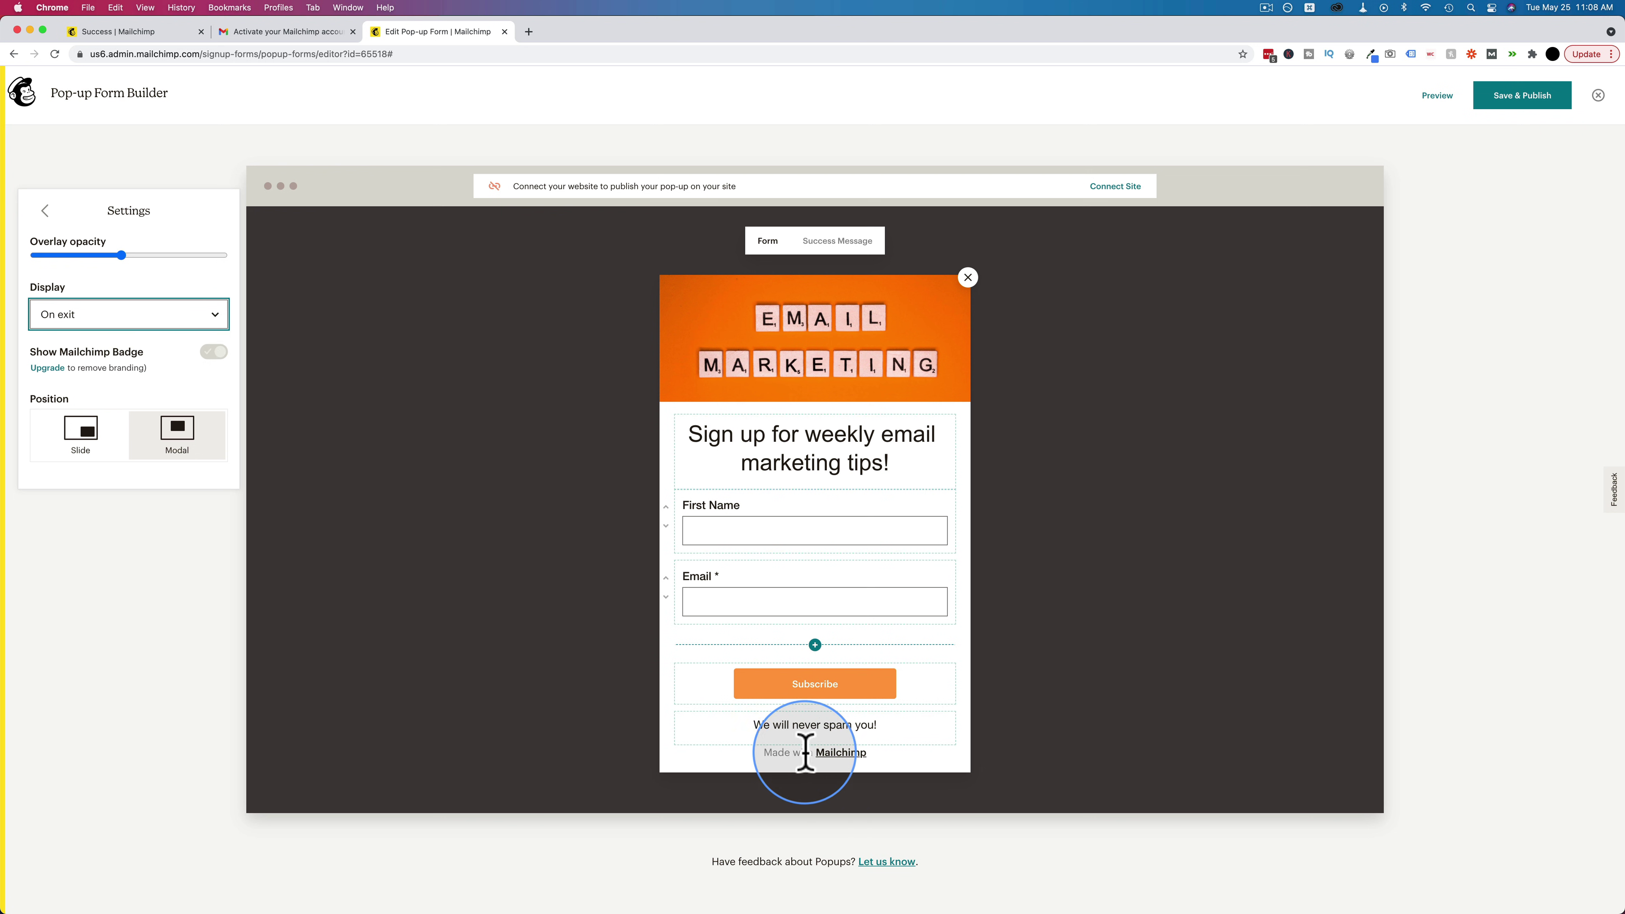
pyautogui.click(178, 437)
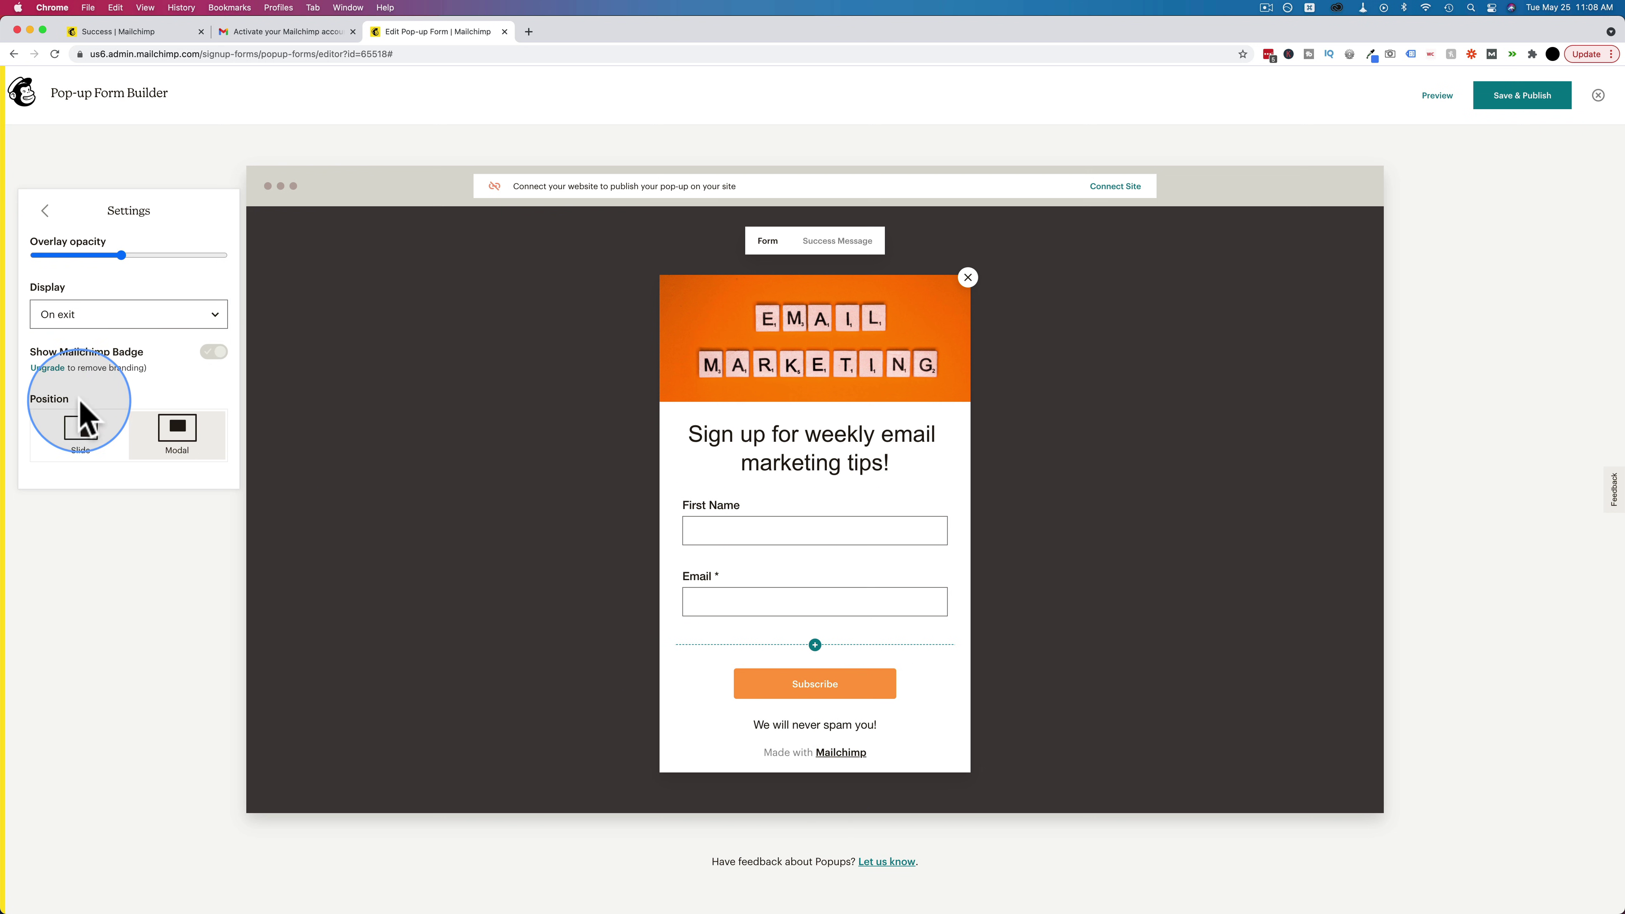
pyautogui.moveTo(780, 349)
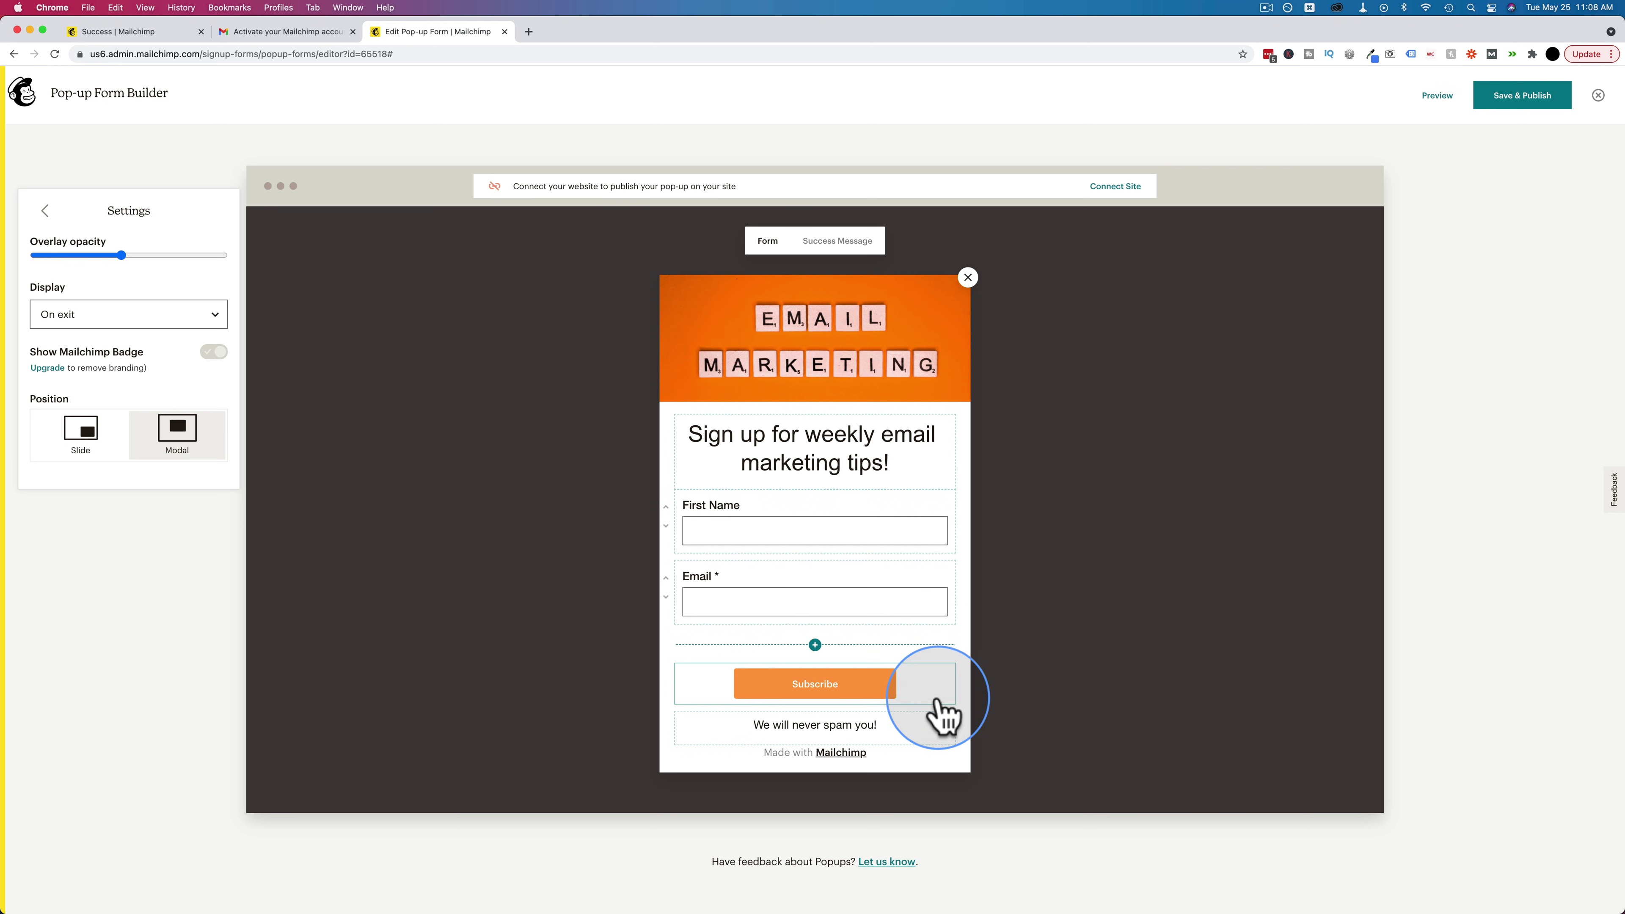
pyautogui.click(63, 435)
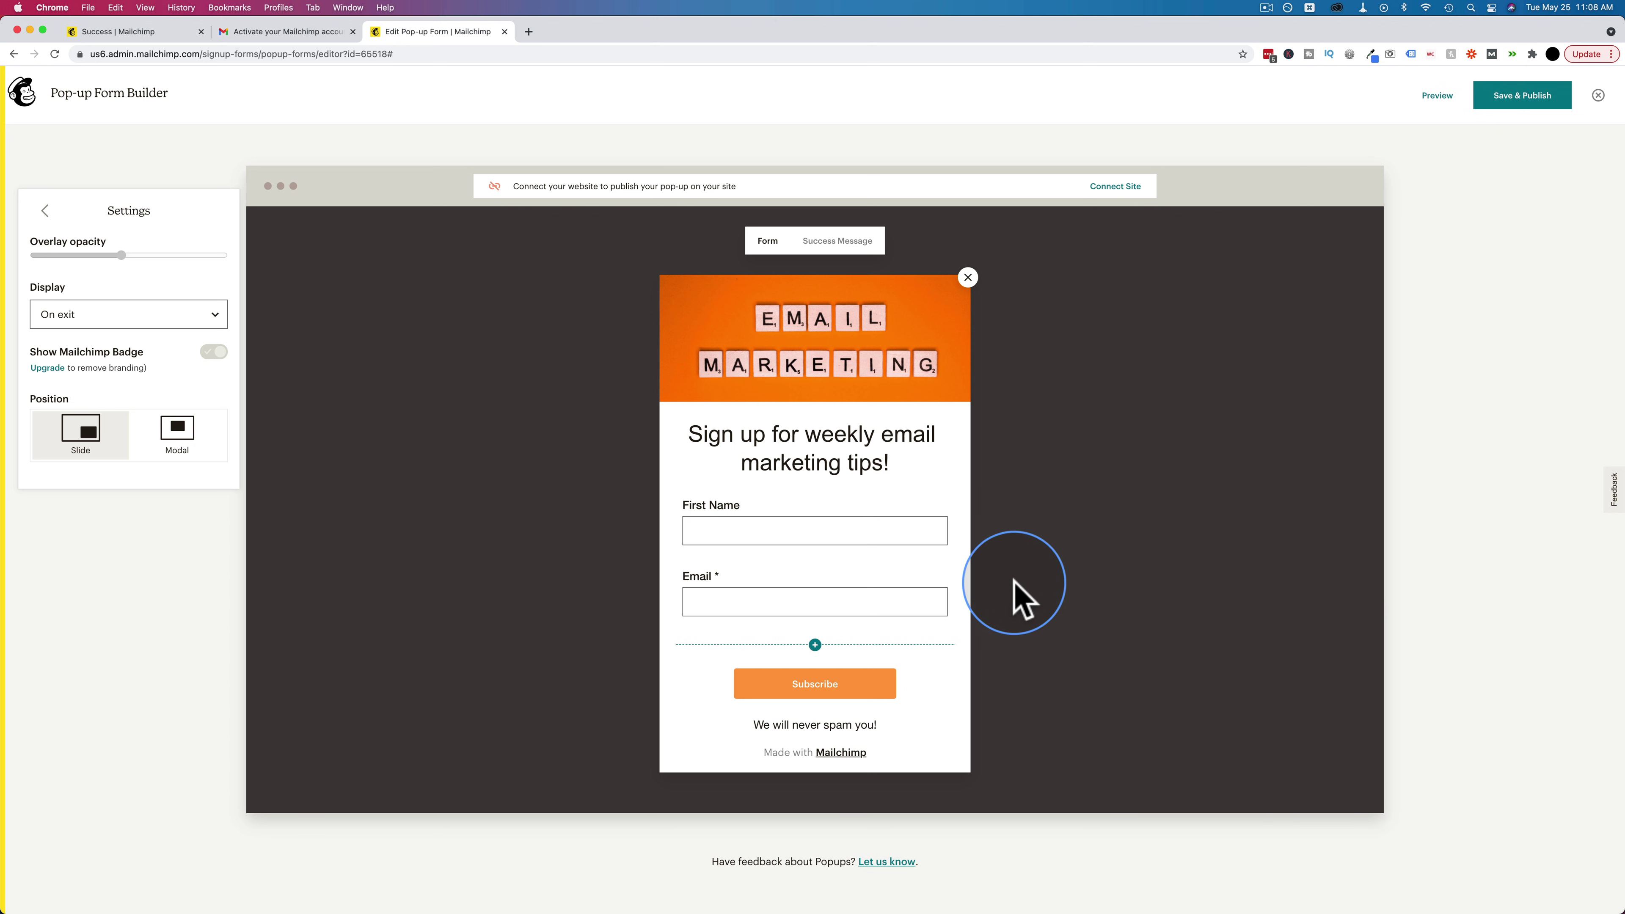
pyautogui.click(171, 442)
pyautogui.click(46, 213)
# Change the Subscribe button's text to "Sign up now!".
pyautogui.click(1089, 740)
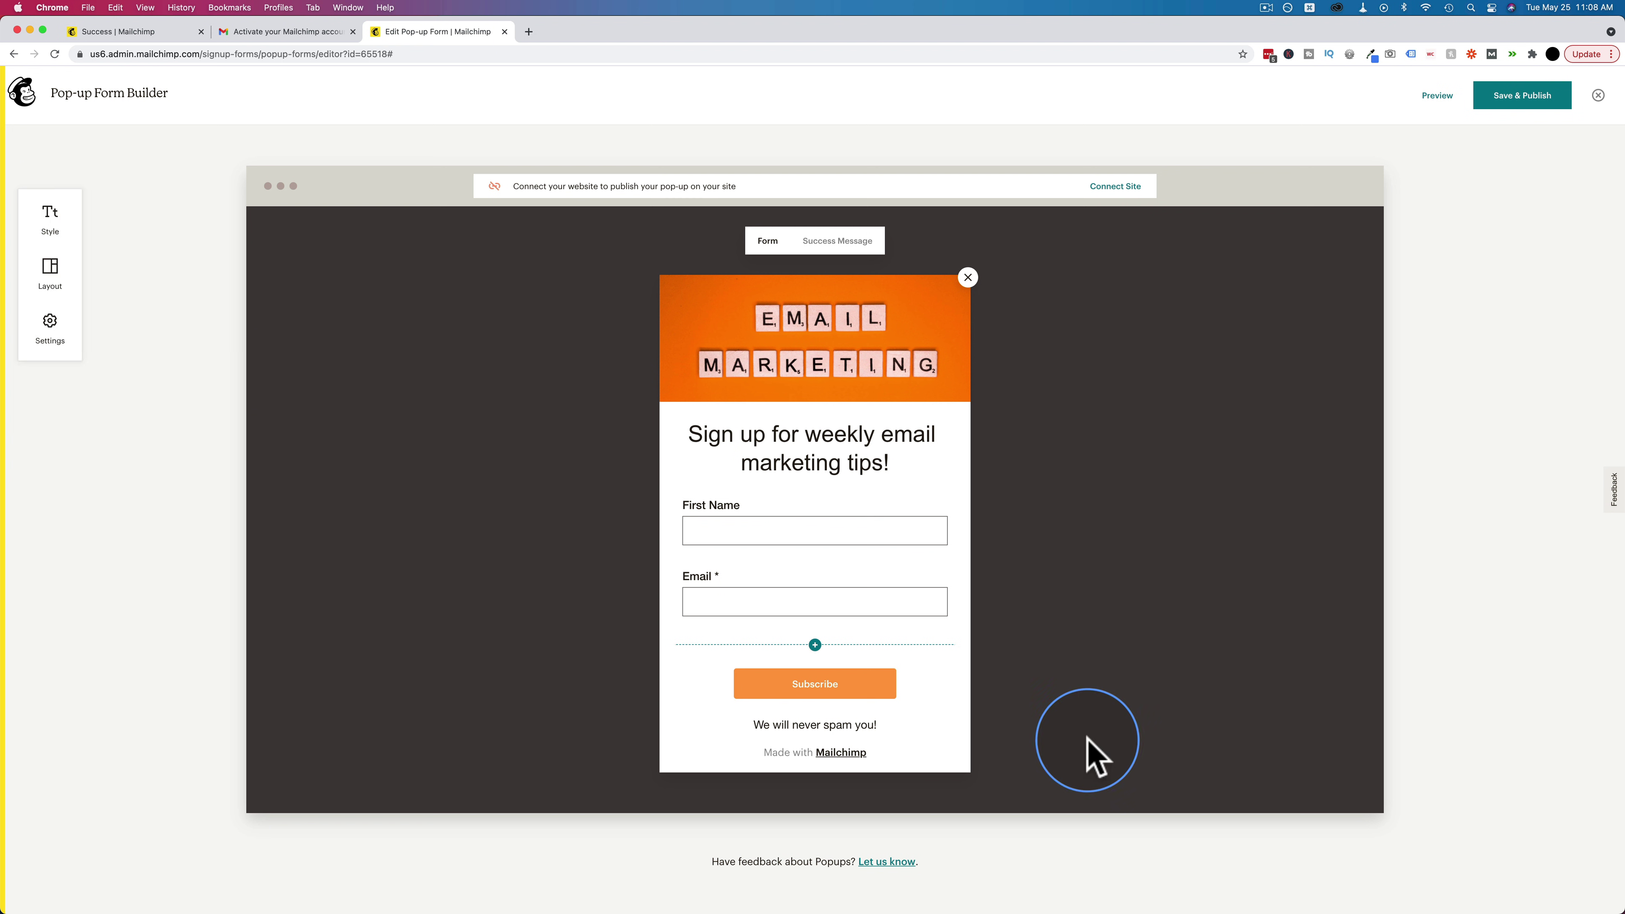
pyautogui.click(824, 689)
pyautogui.doubleClick(820, 688)
pyautogui.click(1053, 719)
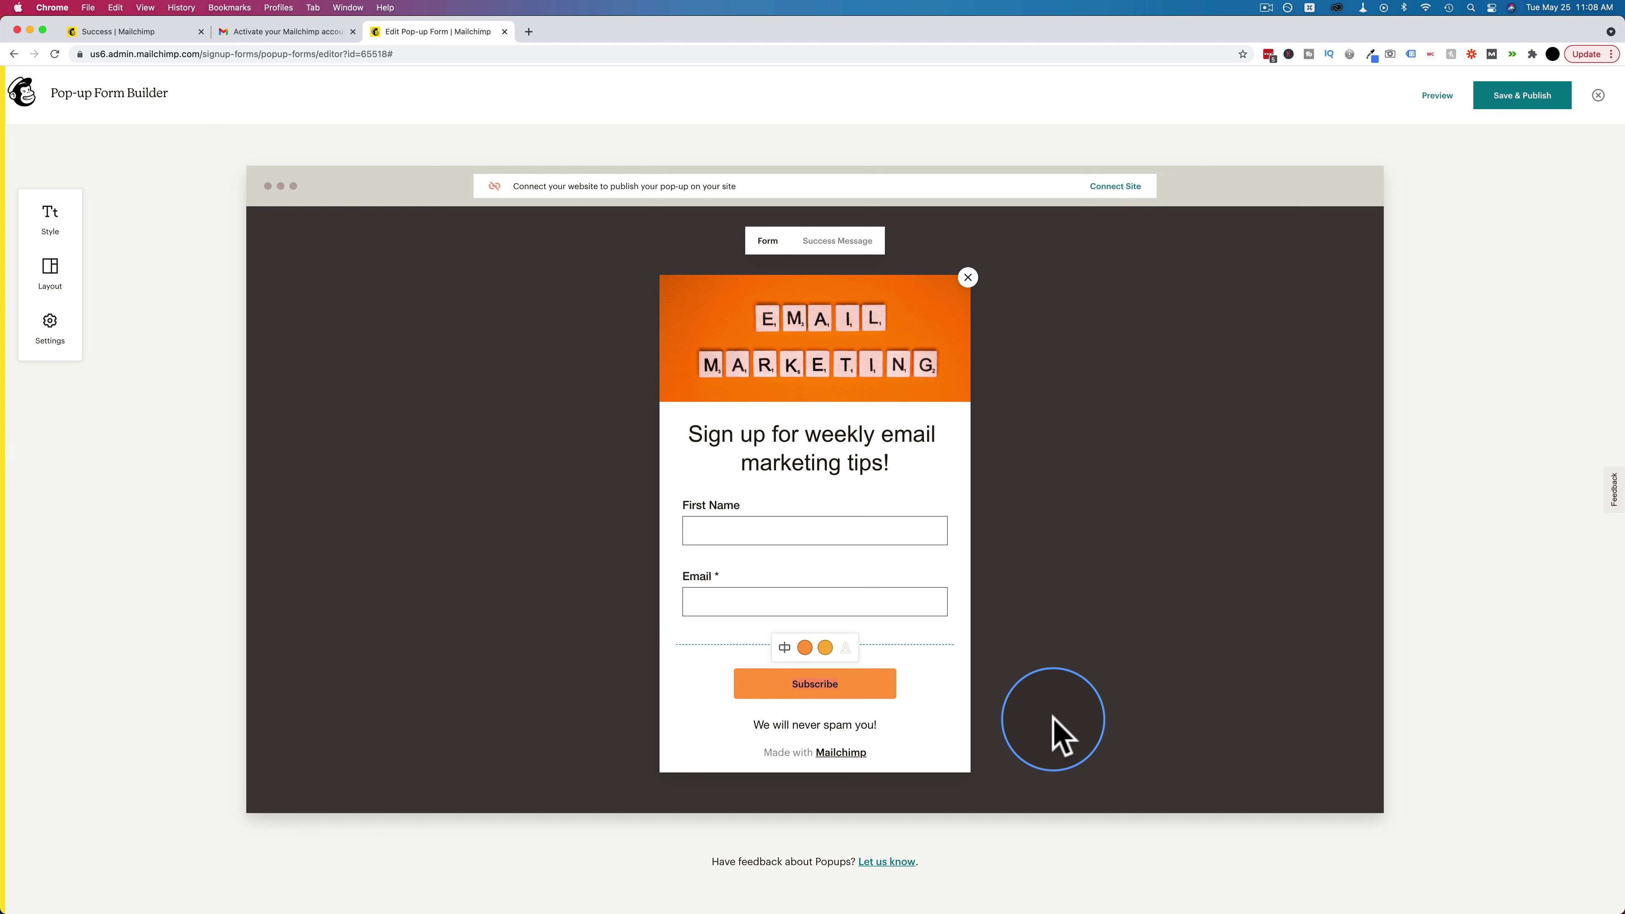
pyautogui.write('Sign up now!')
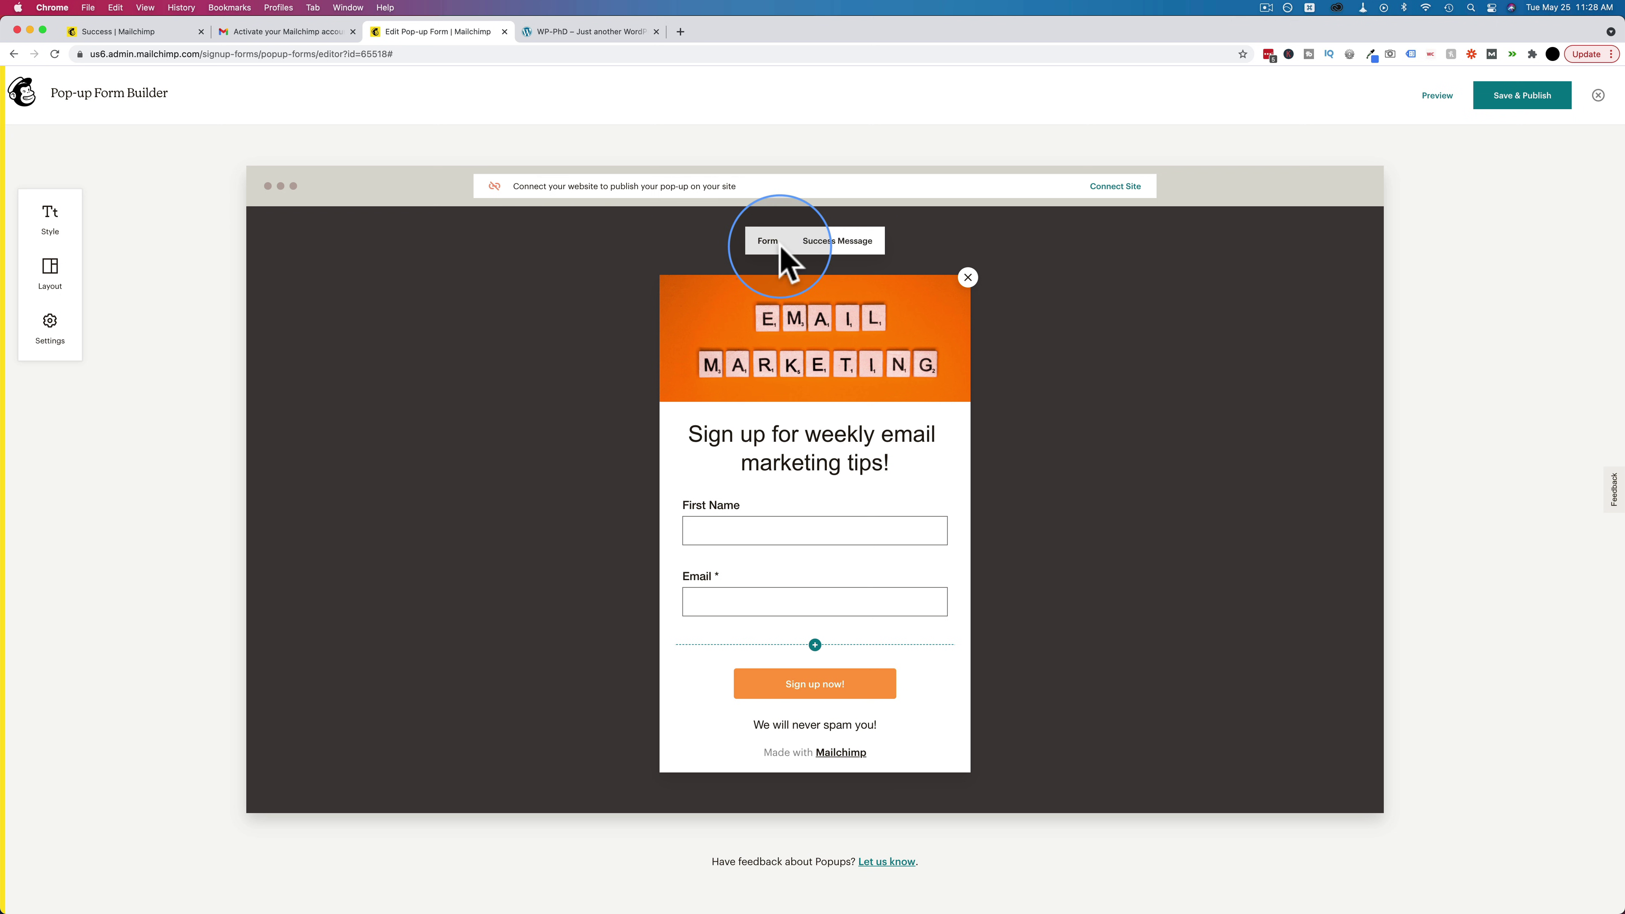
# Change the success message heading to "Thanks for signing up!" and add below it "Check your inbox my free Top 10 Email Marketing Tips PDF download.".
pyautogui.click(835, 241)
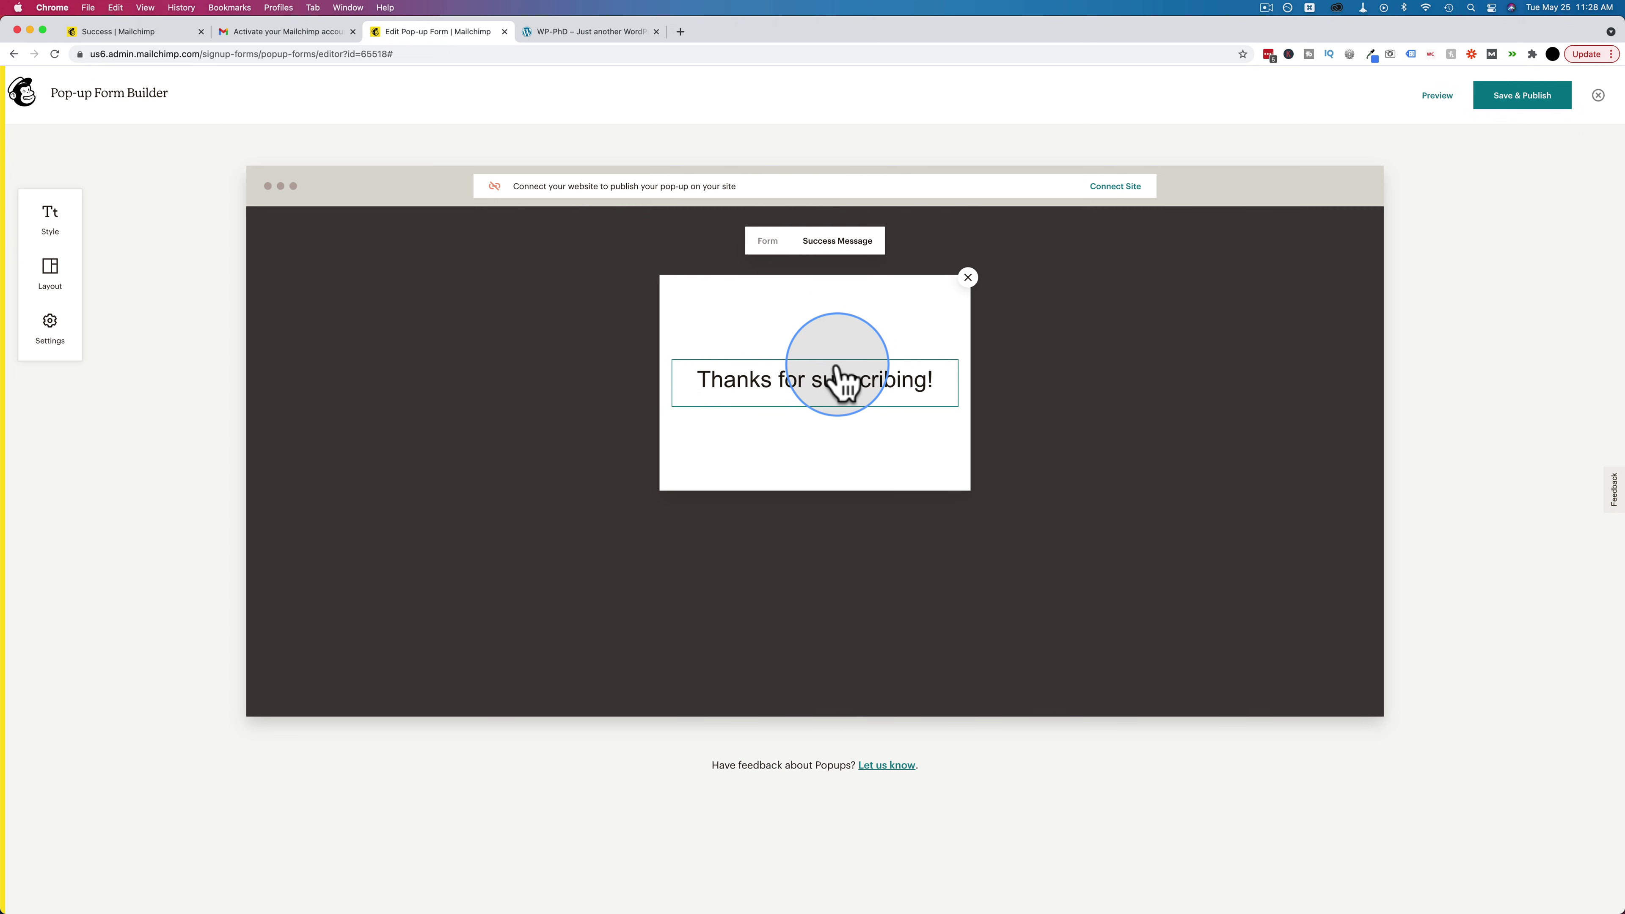
pyautogui.click(768, 242)
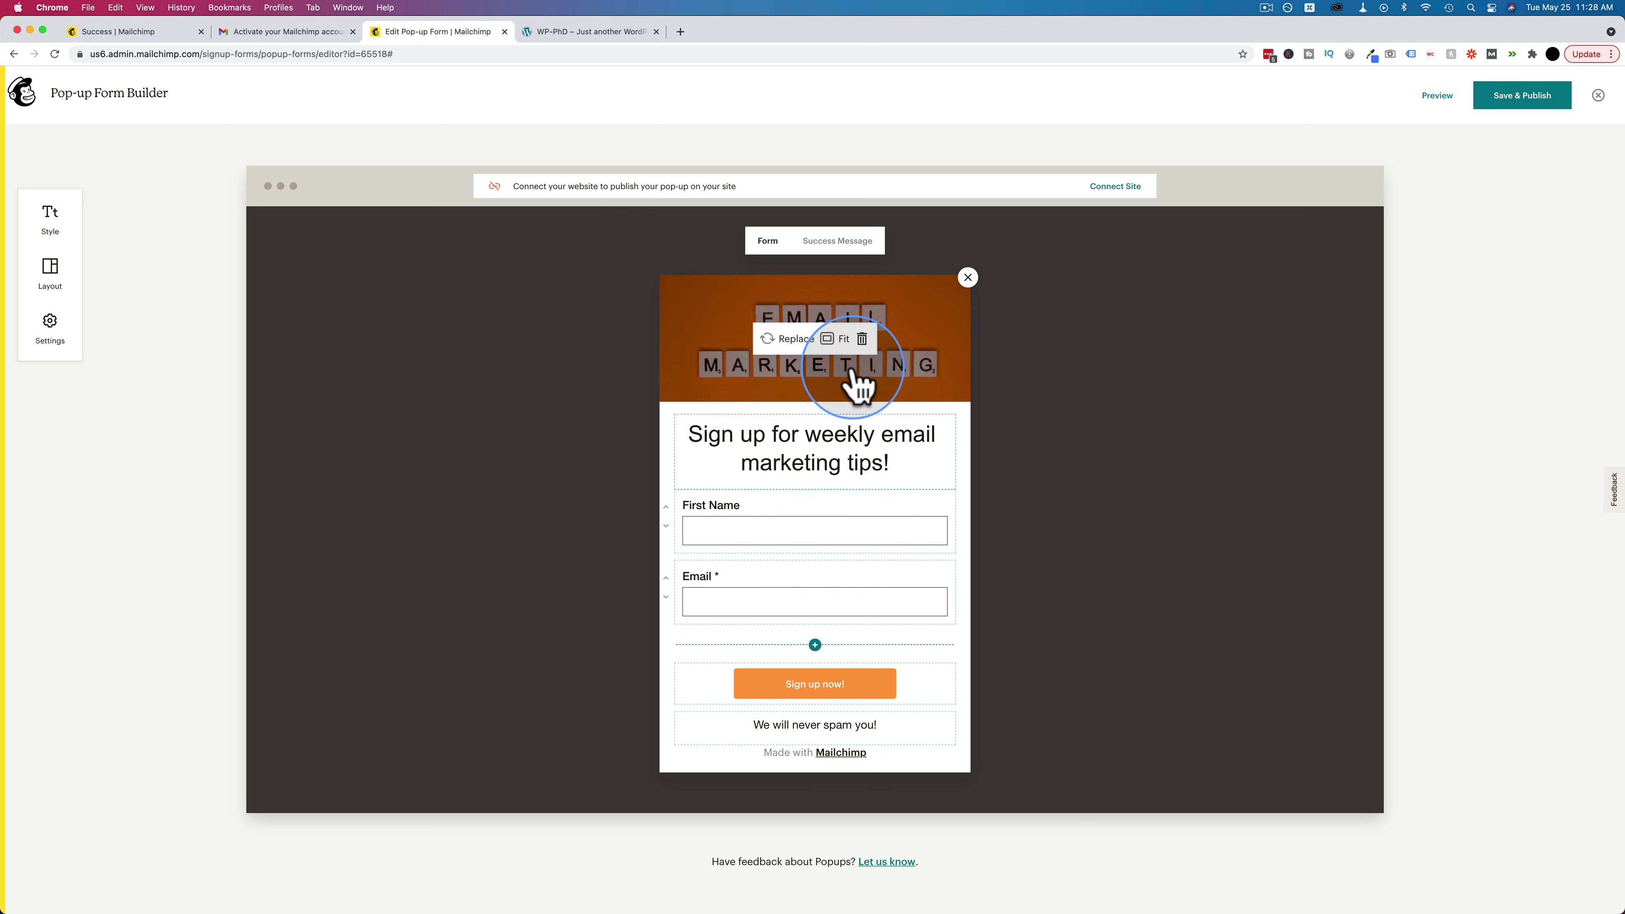
pyautogui.click(856, 249)
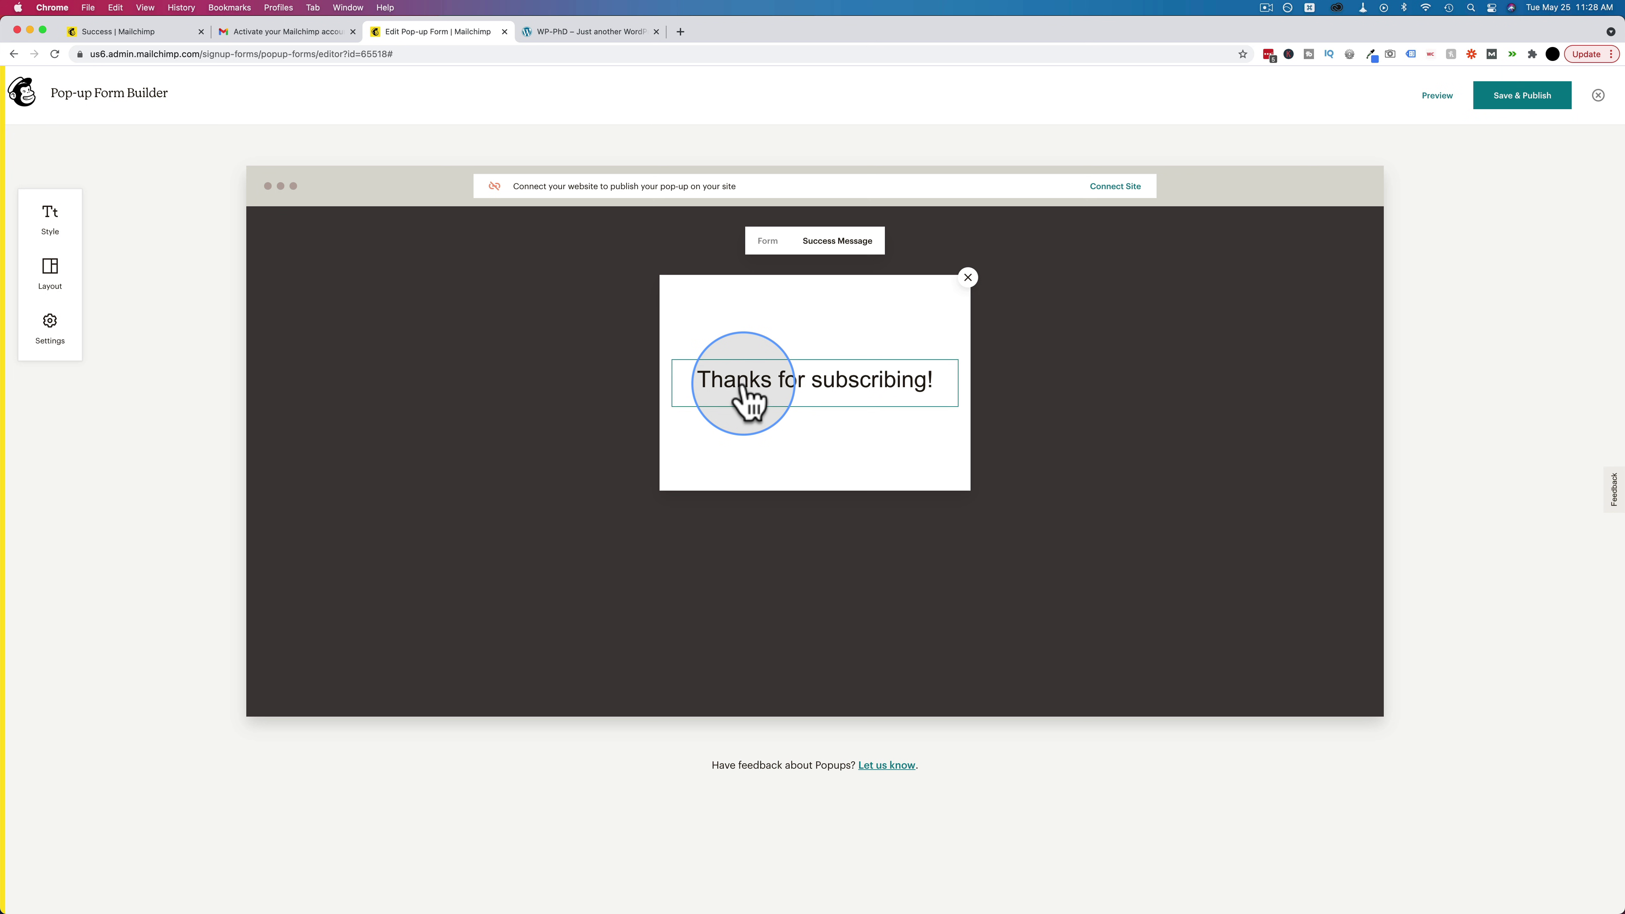
pyautogui.click(866, 384)
pyautogui.doubleClick(866, 384)
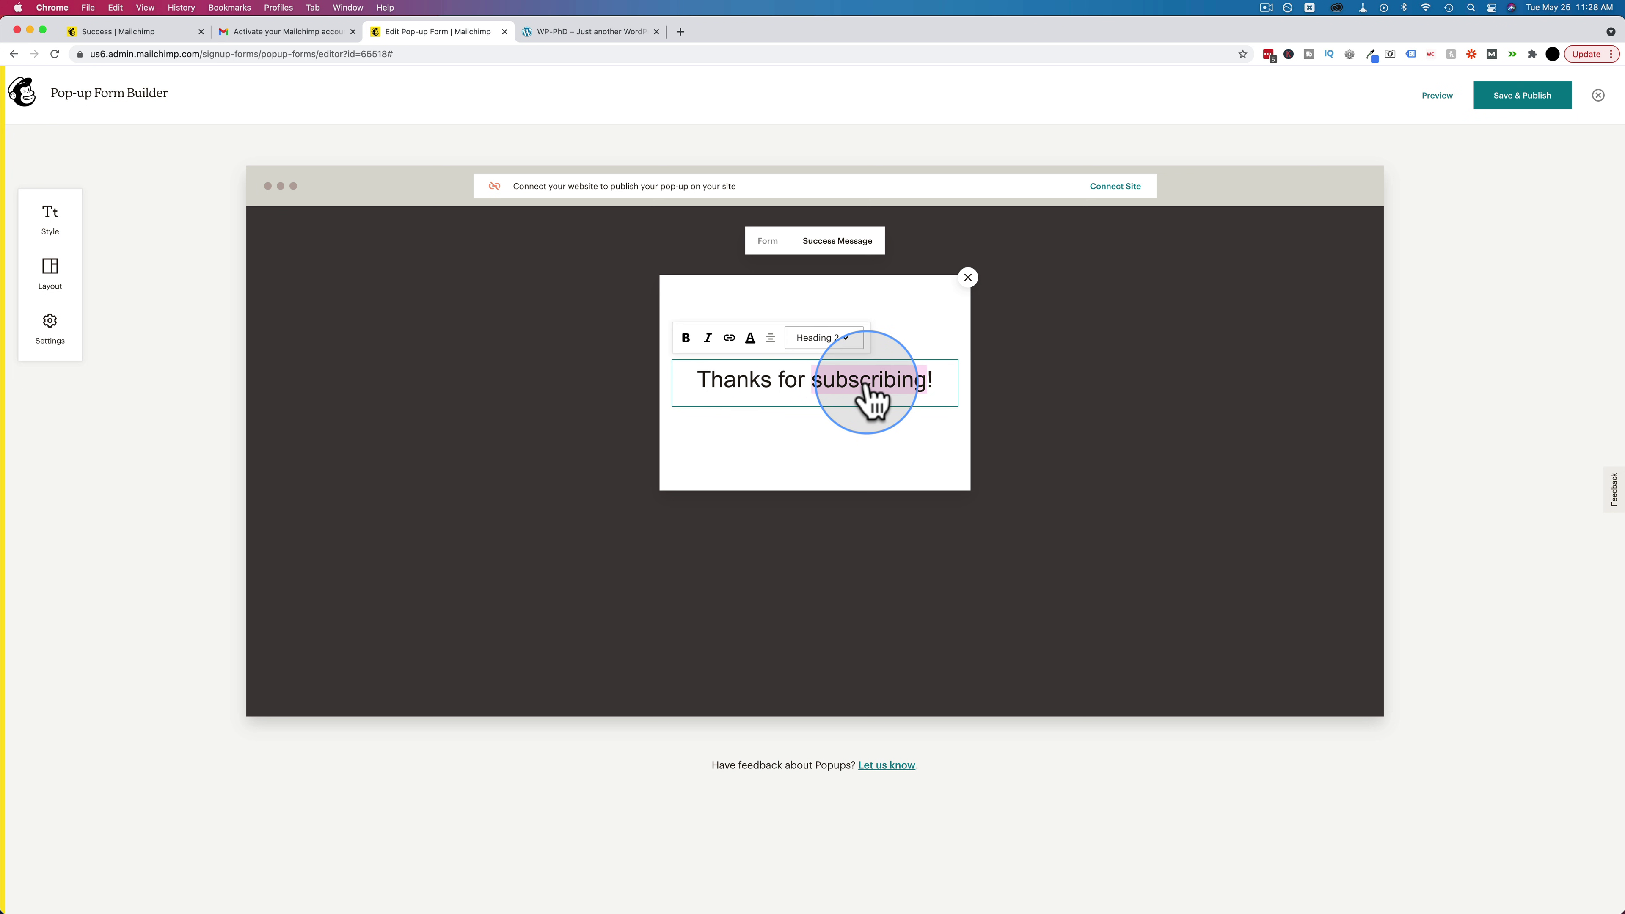
pyautogui.write('sign')
pyautogui.write('ing u')
pyautogui.write('p')
pyautogui.click(825, 425)
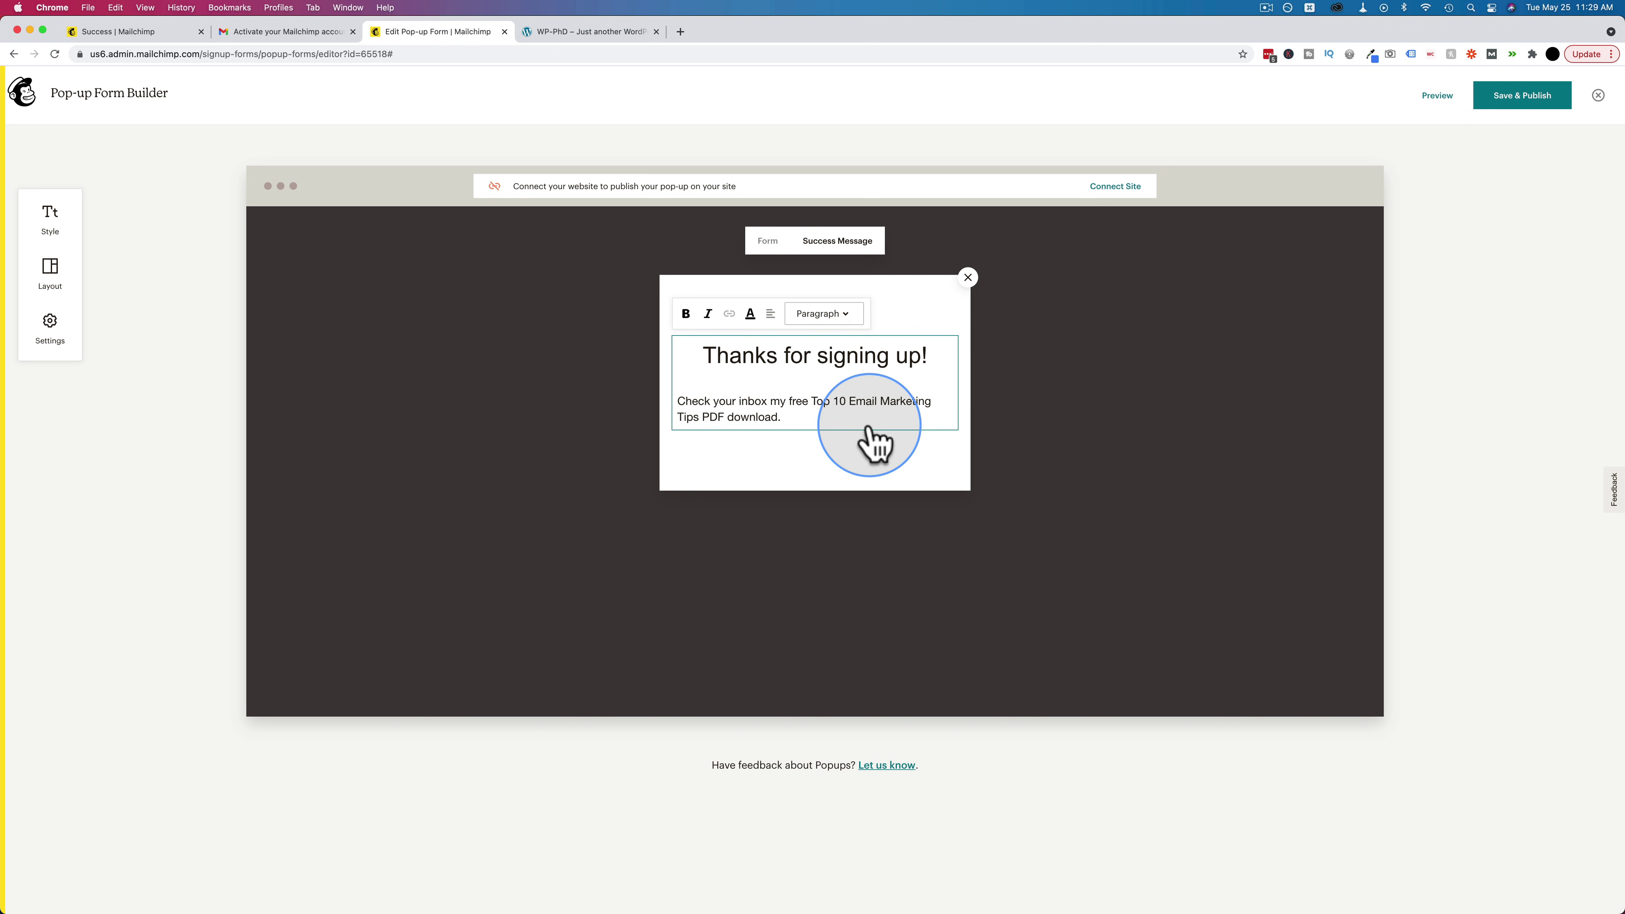
pyautogui.click(1088, 374)
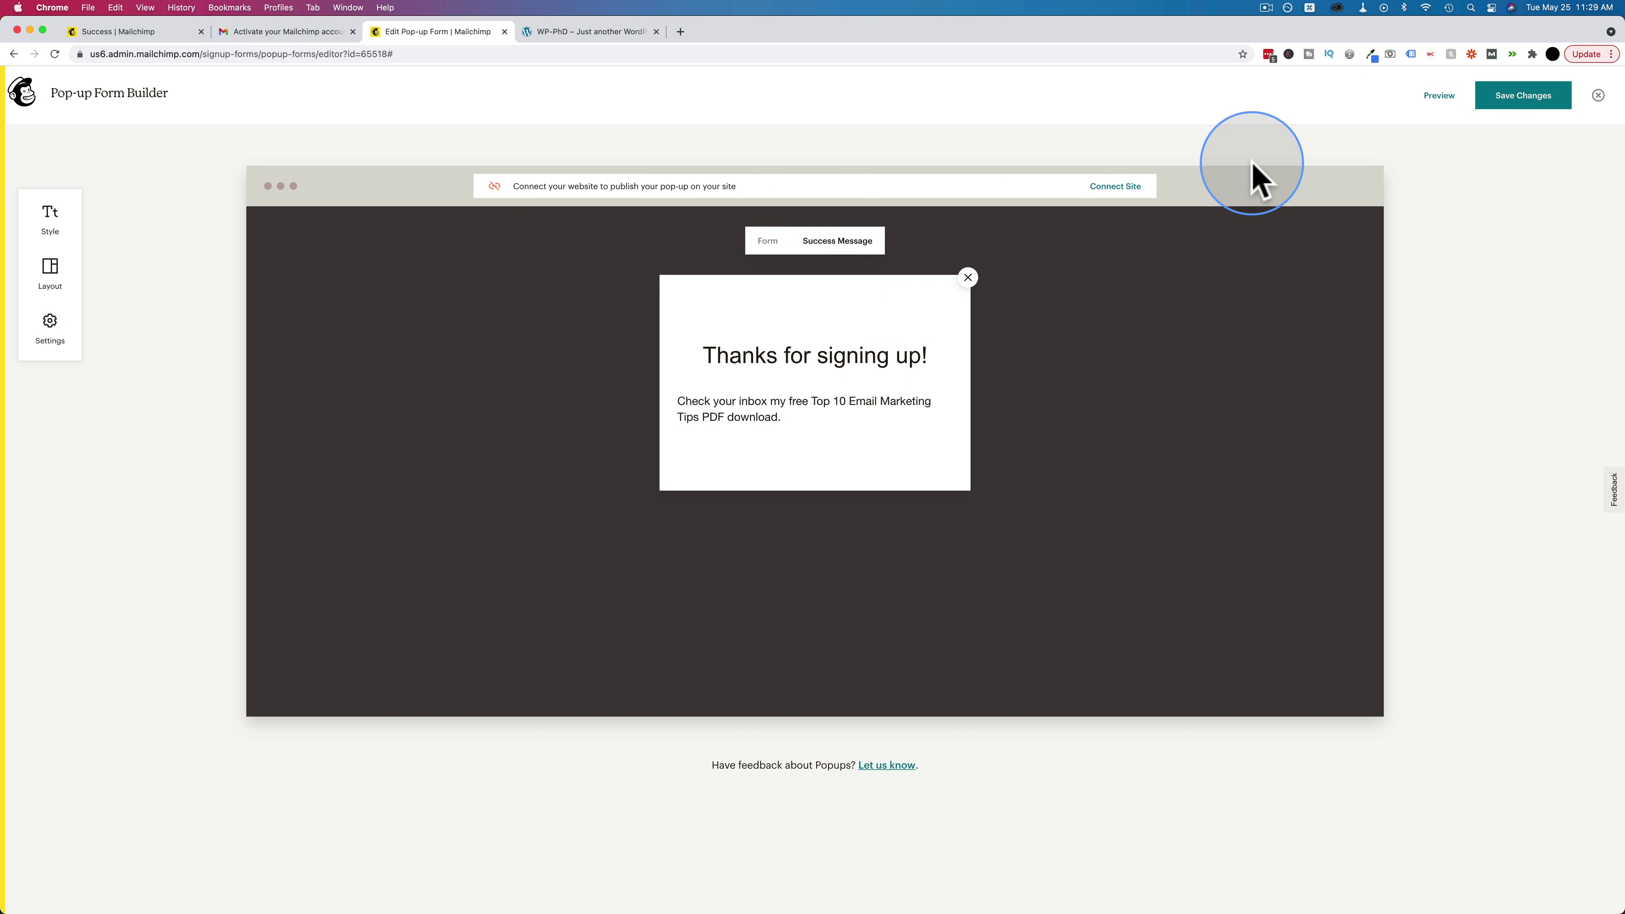
# Preview the finished pop-up form on desktop, then return to the form builder.
pyautogui.click(1441, 96)
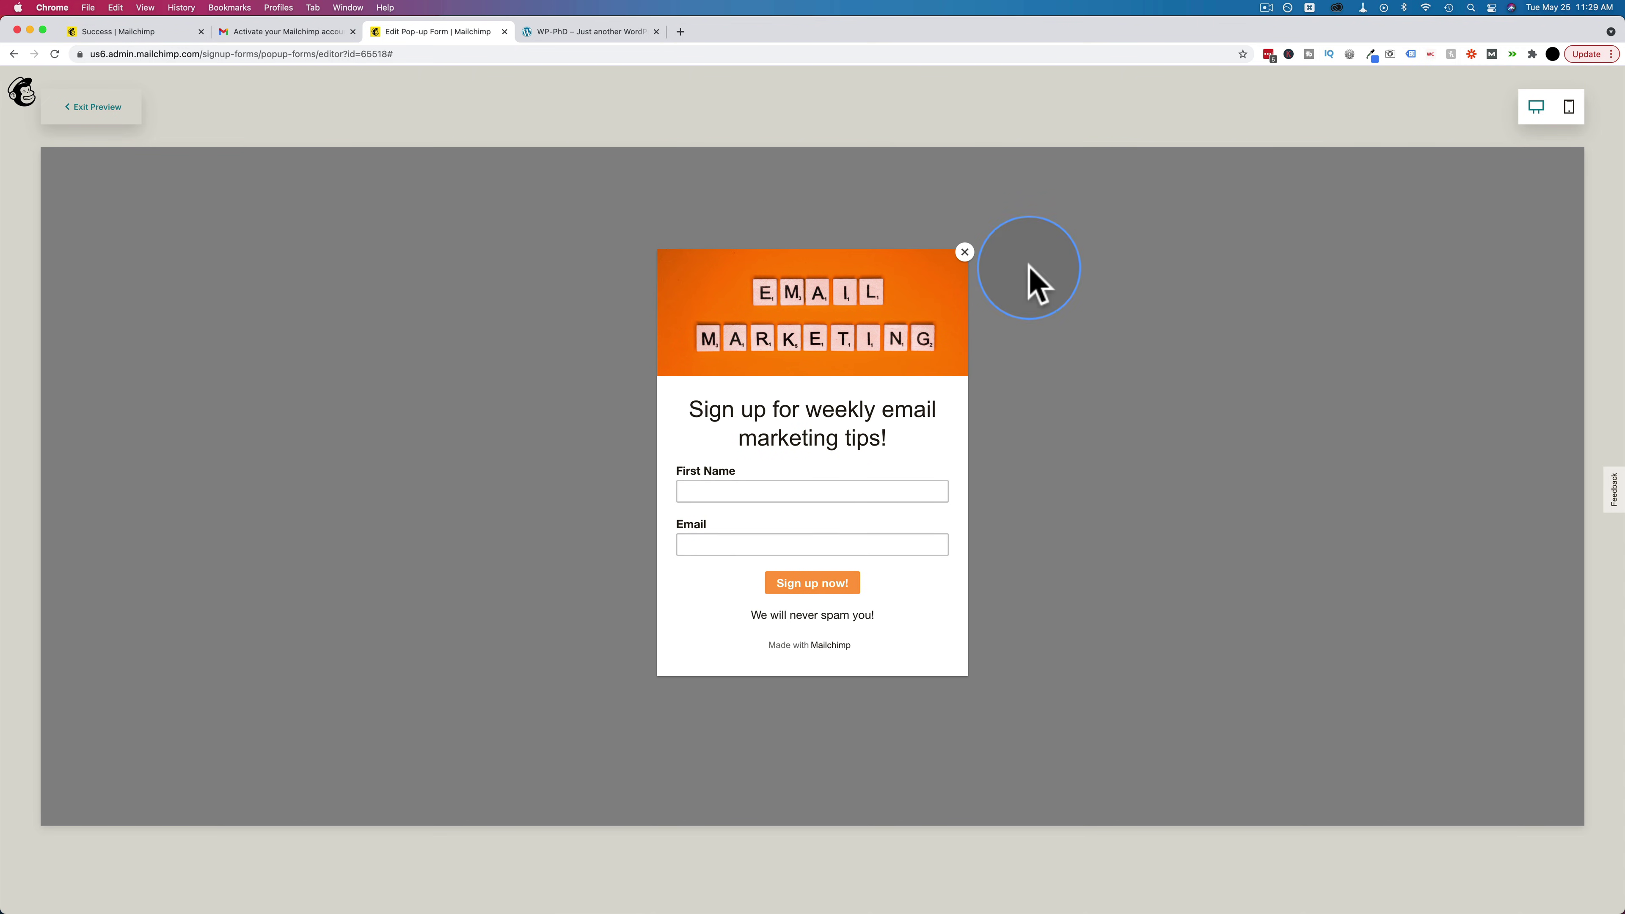
pyautogui.click(96, 107)
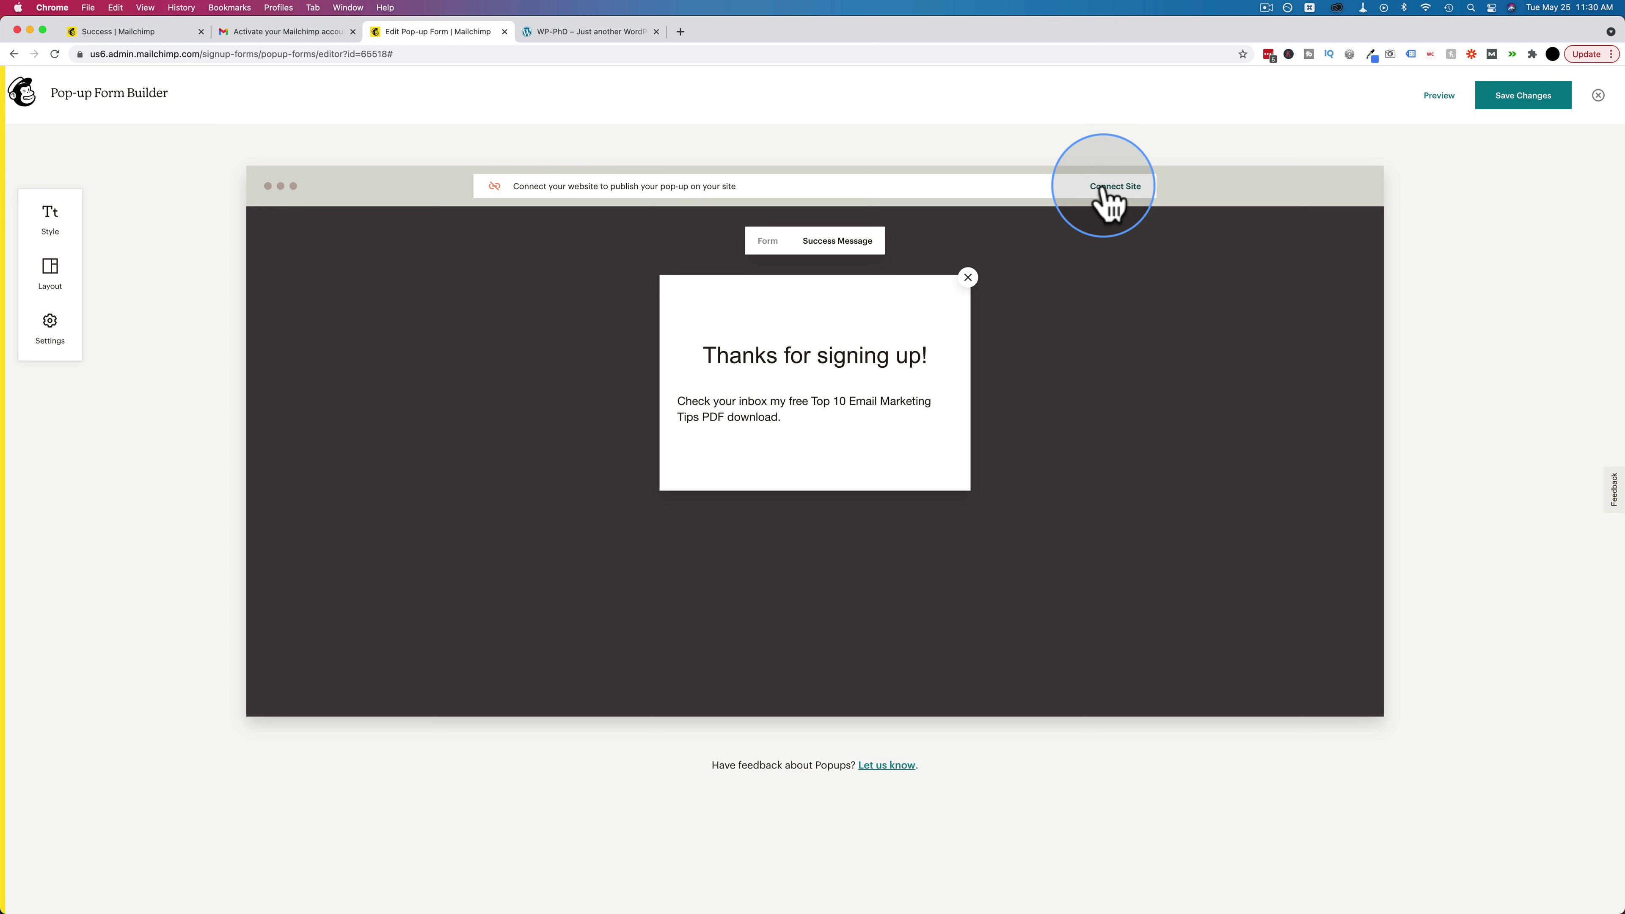
pyautogui.click(1117, 190)
pyautogui.click(659, 530)
pyautogui.click(552, 32)
pyautogui.click(161, 57)
pyautogui.press('super+c')
pyautogui.click(441, 33)
pyautogui.press('super+v')
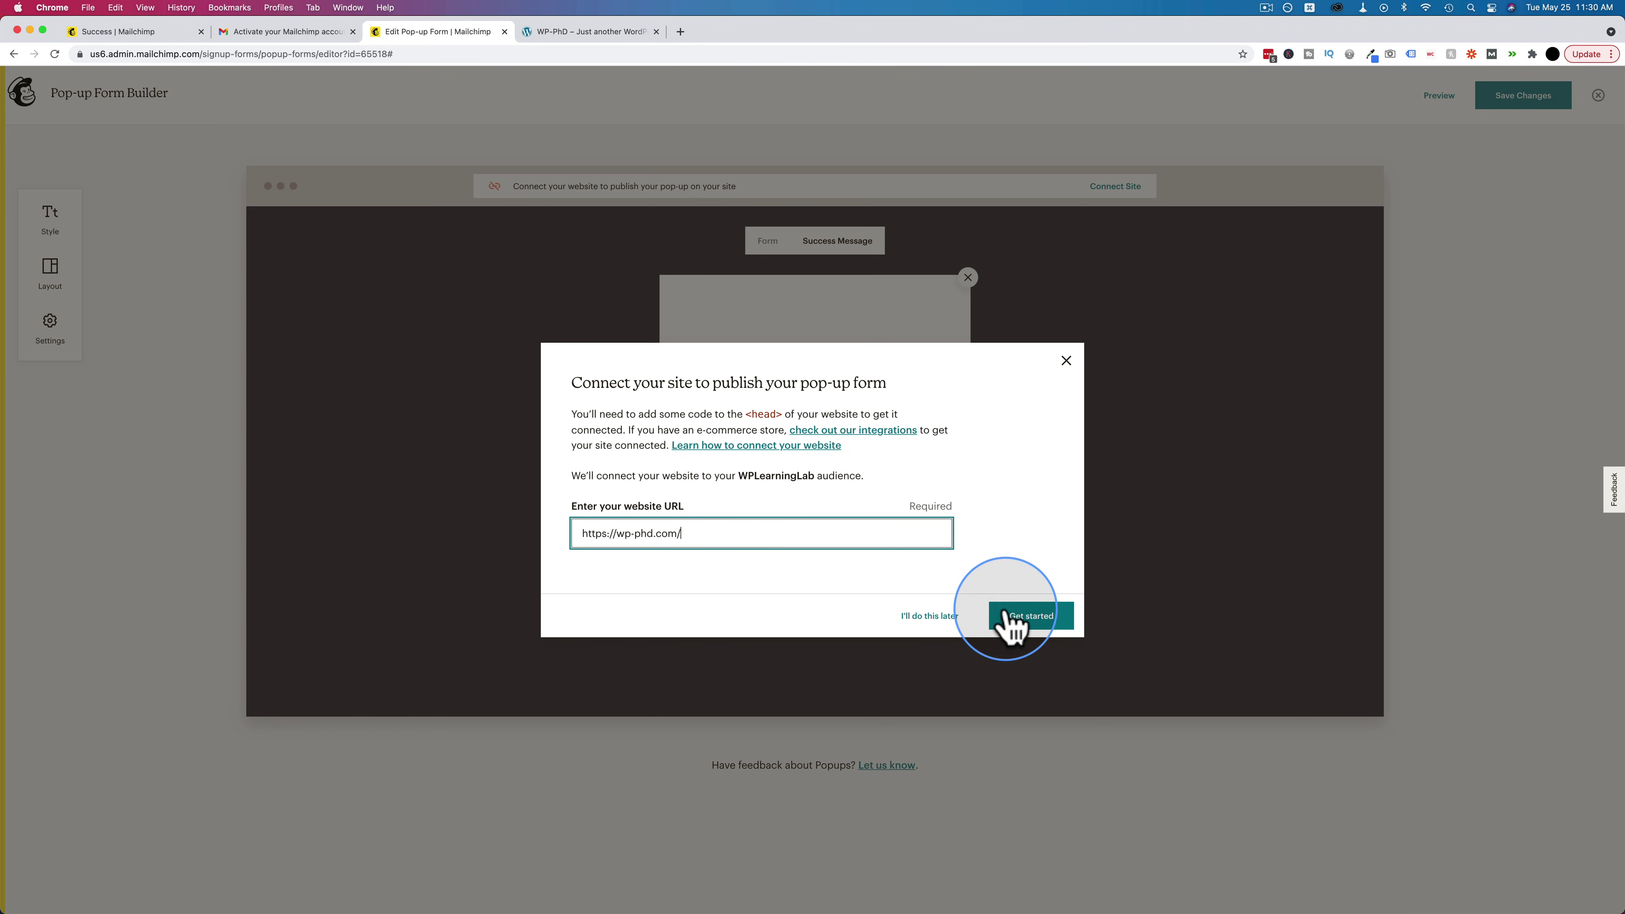
pyautogui.click(1023, 634)
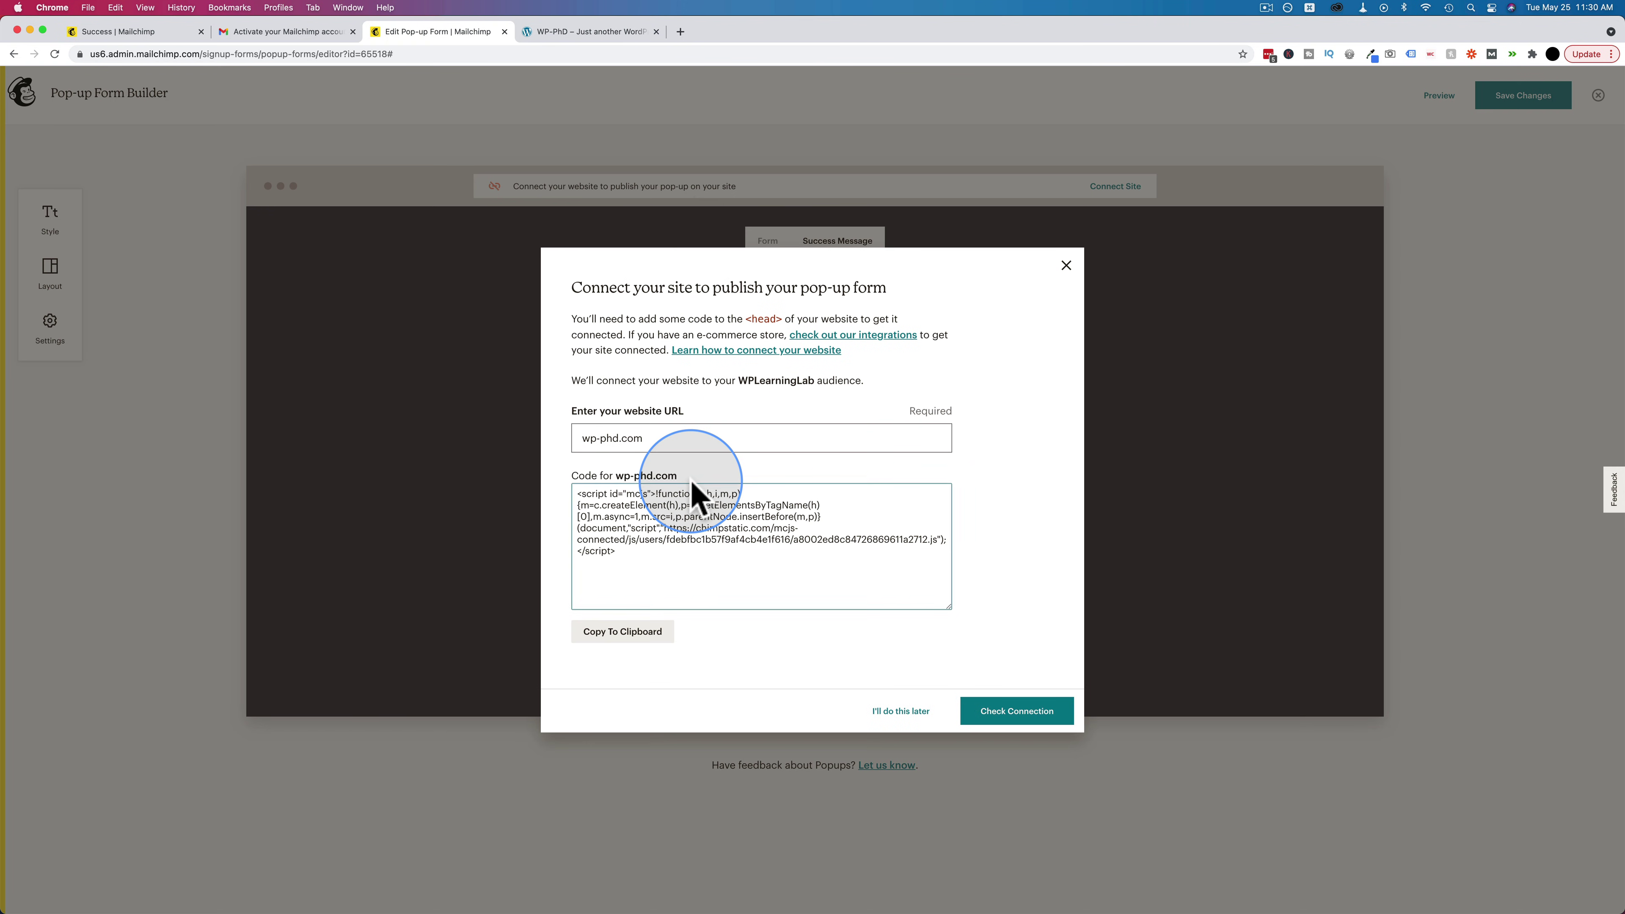
# Copy the generated connection script for wp-phd.com to the clipboard.
pyautogui.moveTo(656, 563); pyautogui.dragTo(588, 501)
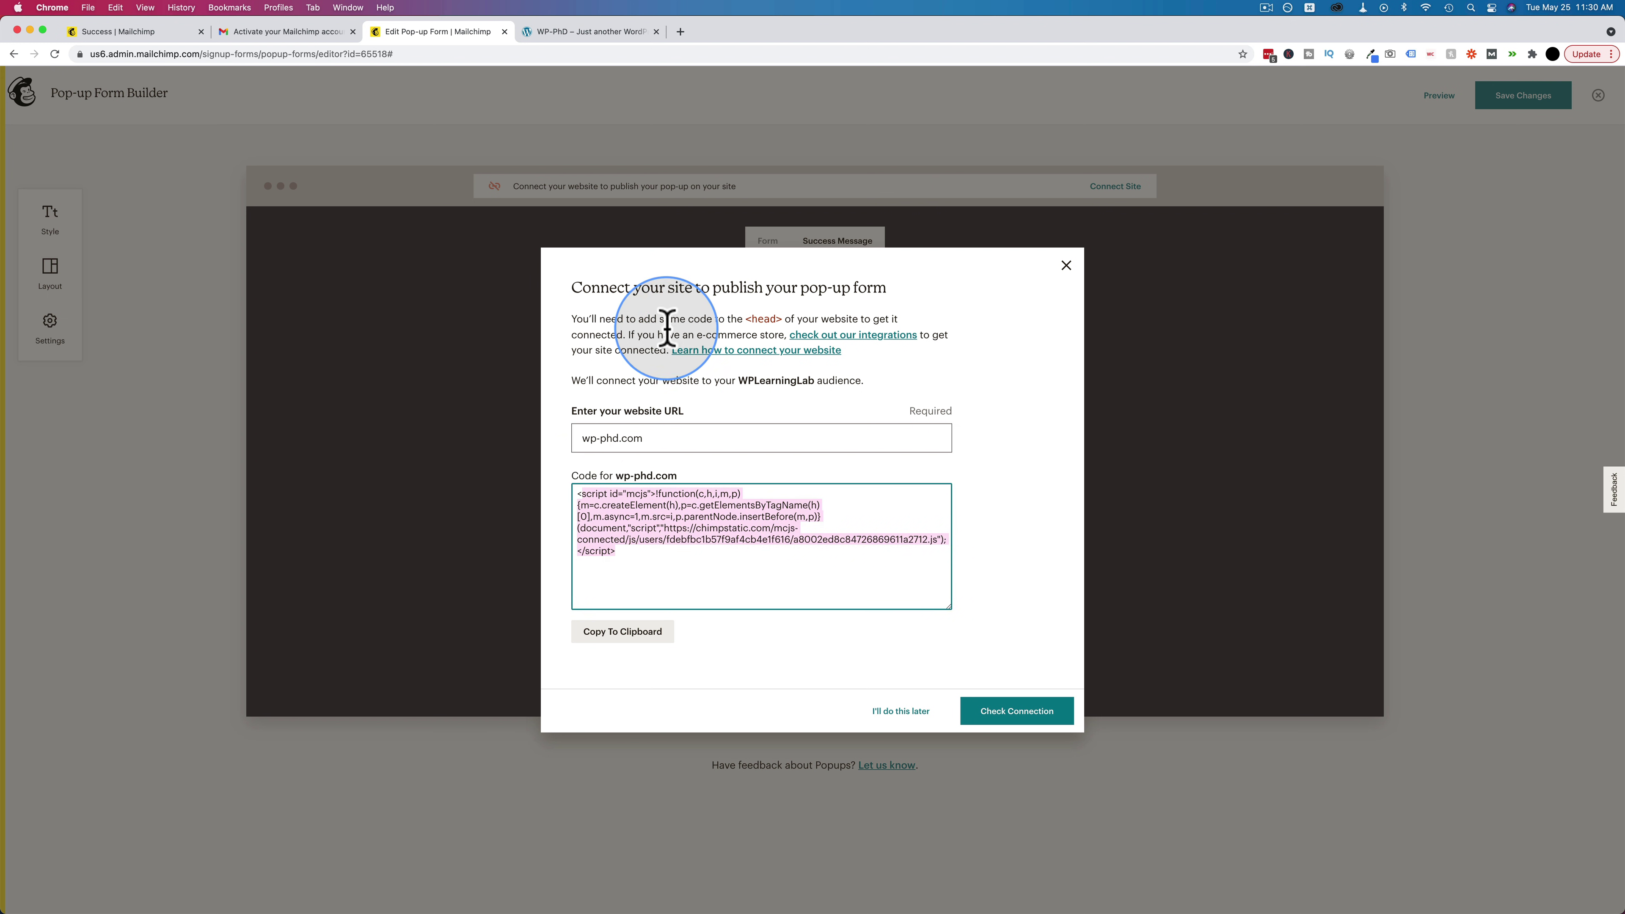
pyautogui.click(699, 317)
pyautogui.moveTo(699, 317); pyautogui.dragTo(856, 318)
pyautogui.moveTo(636, 558); pyautogui.dragTo(573, 492)
pyautogui.click(640, 632)
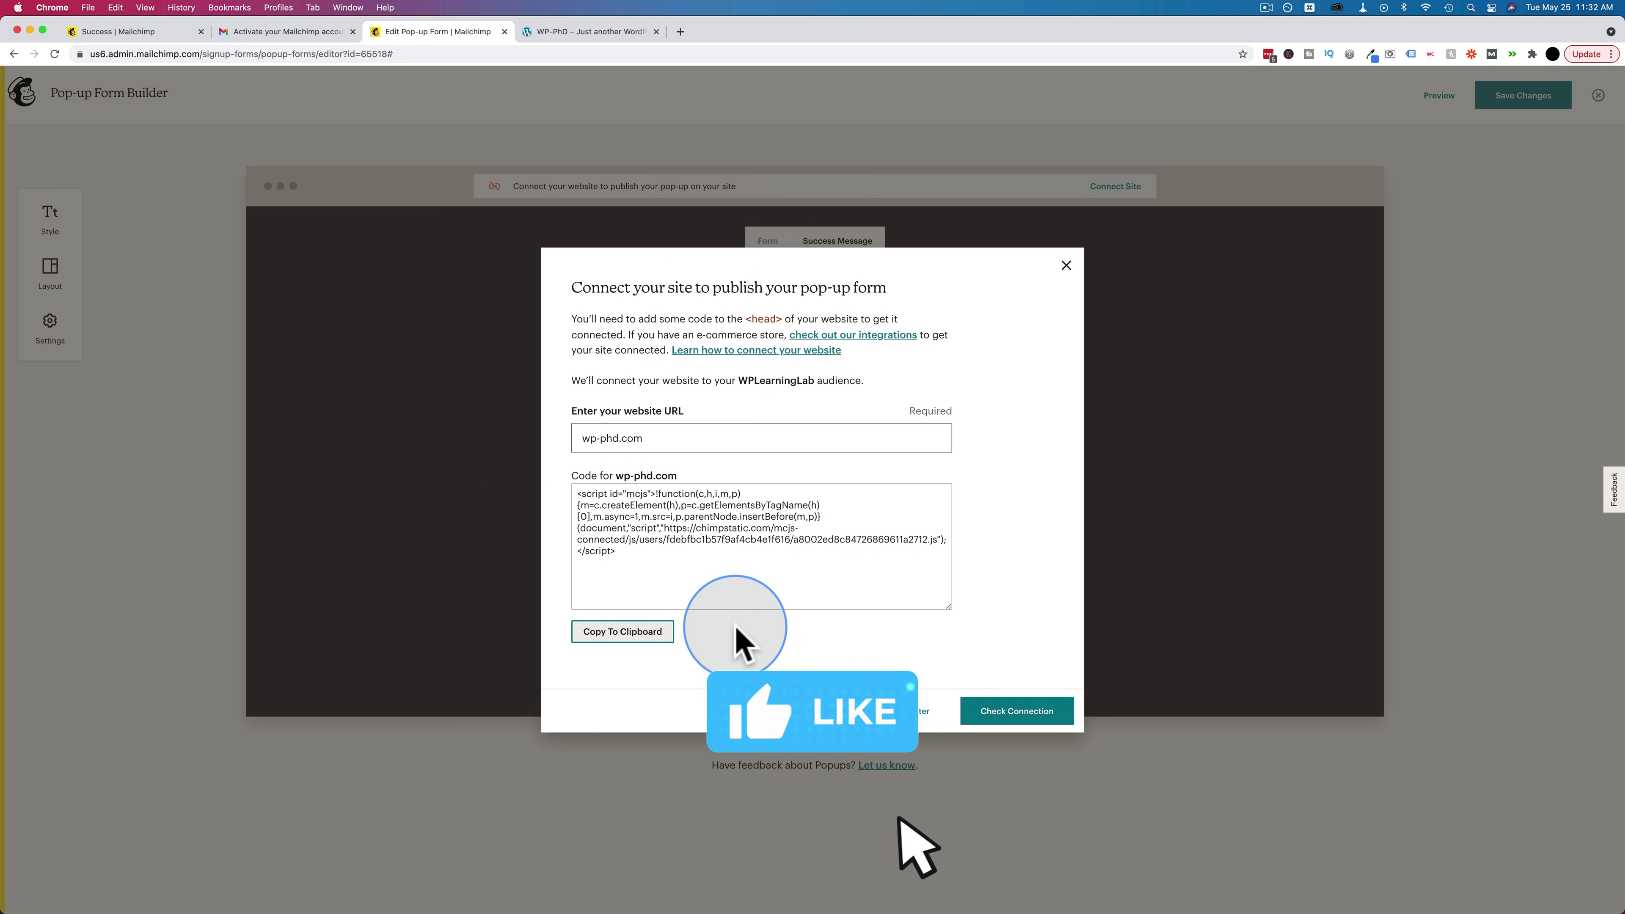
# Switch to the WP-PhD website, open its WordPress dashboard in a new tab, and place that tab before the site's tab.
pyautogui.click(583, 32)
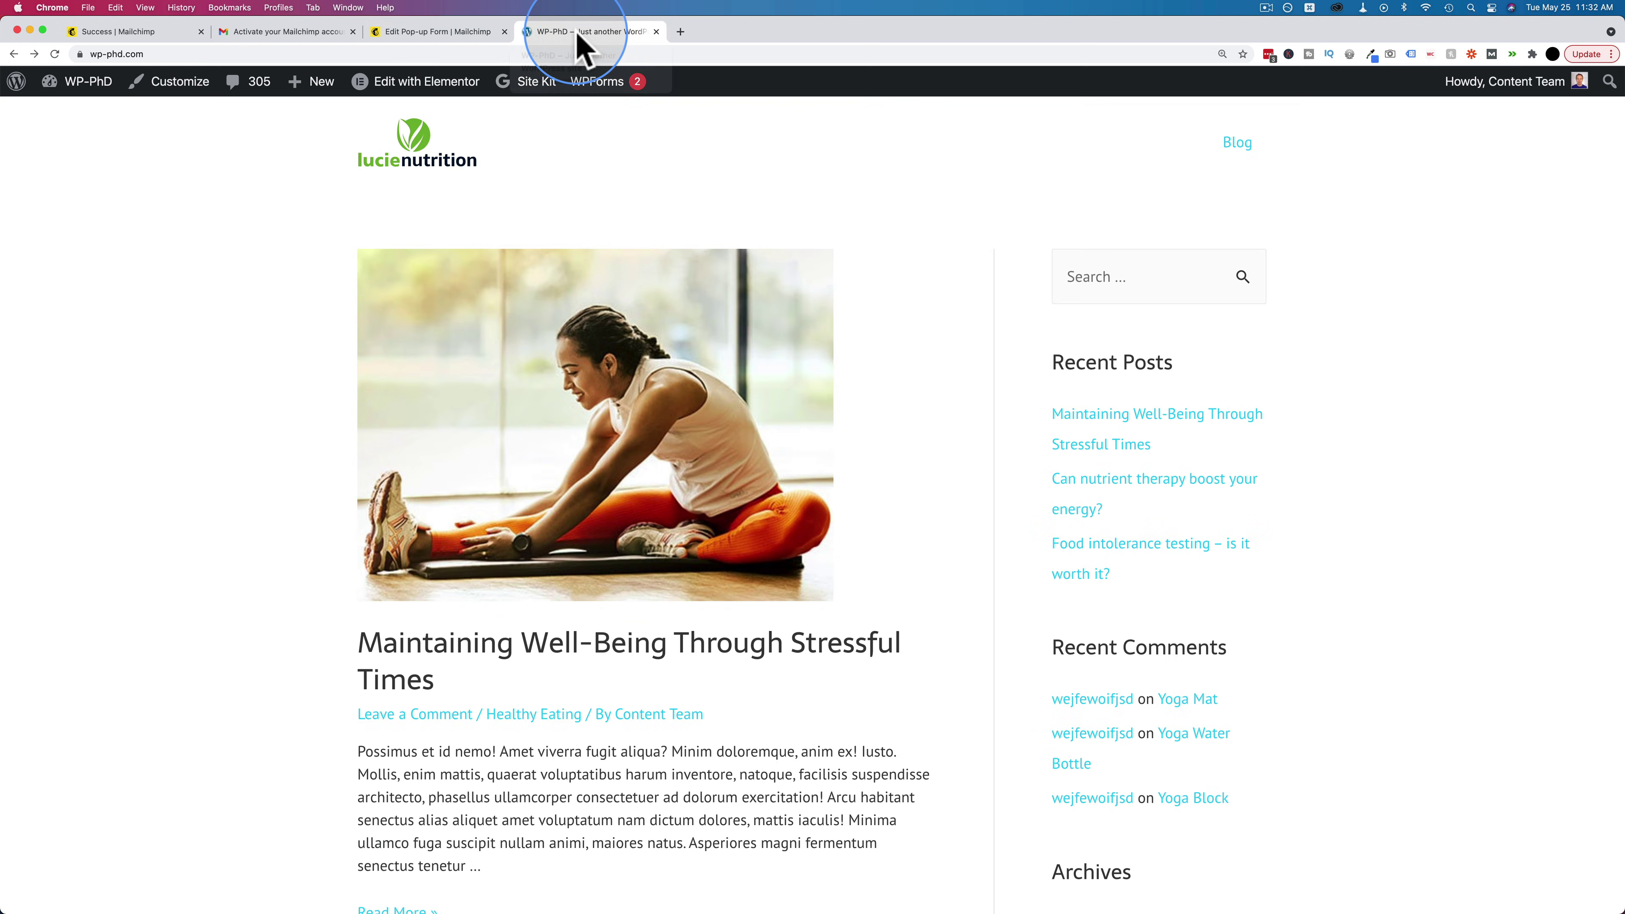
pyautogui.moveTo(103, 78)
pyautogui.keyDown('super'); pyautogui.click(75, 112); pyautogui.keyUp('super')
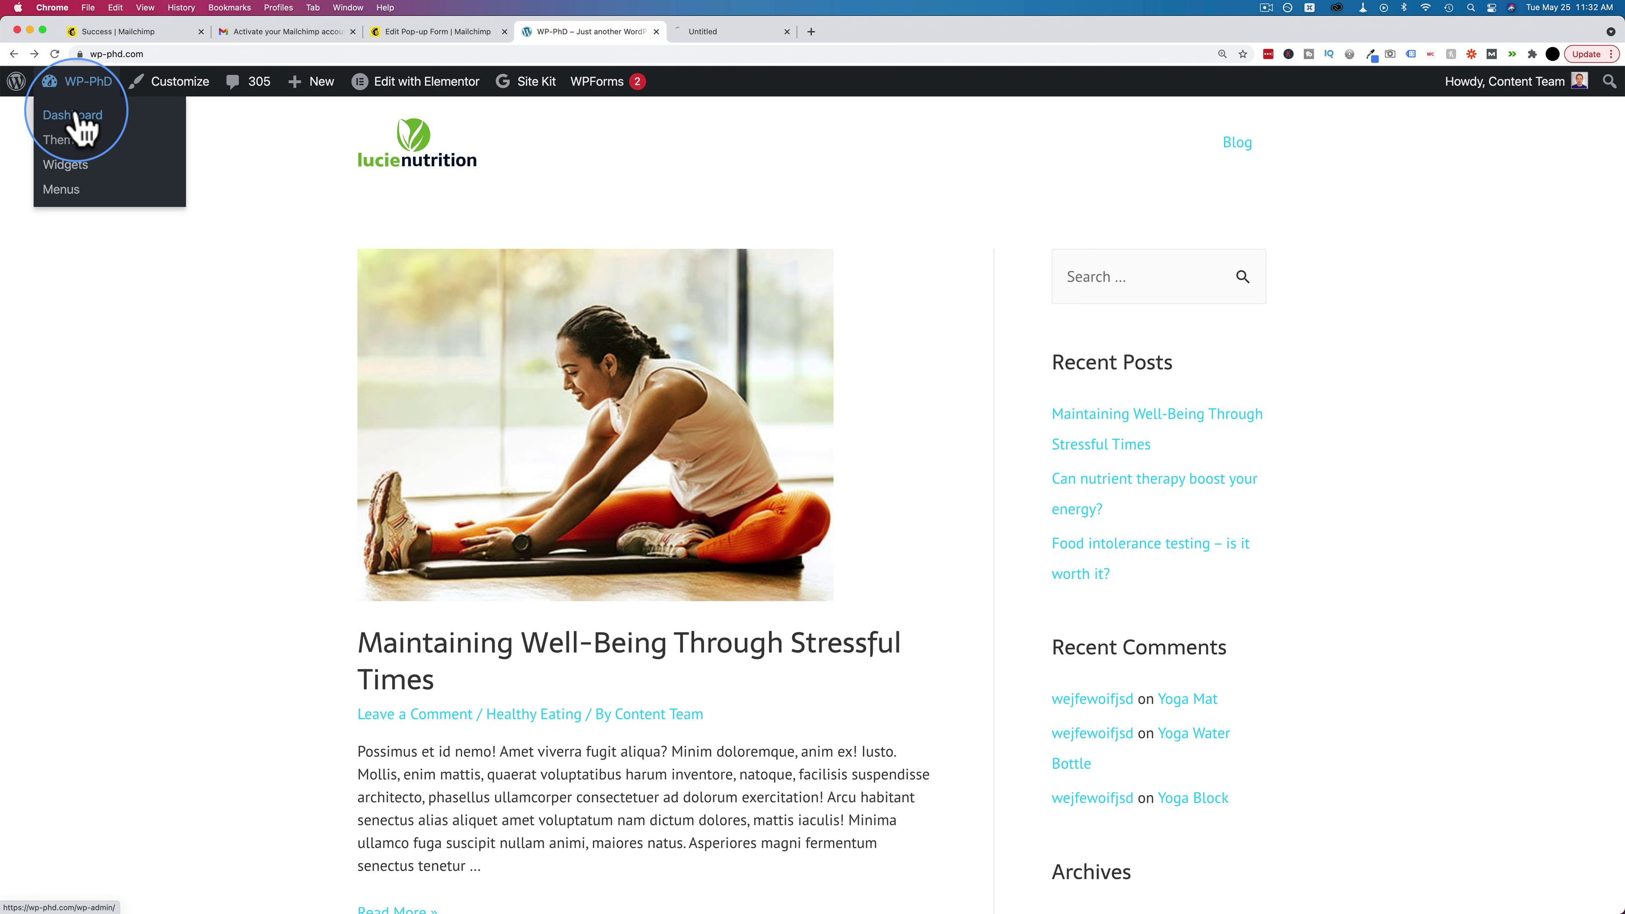
pyautogui.moveTo(714, 34); pyautogui.dragTo(566, 38)
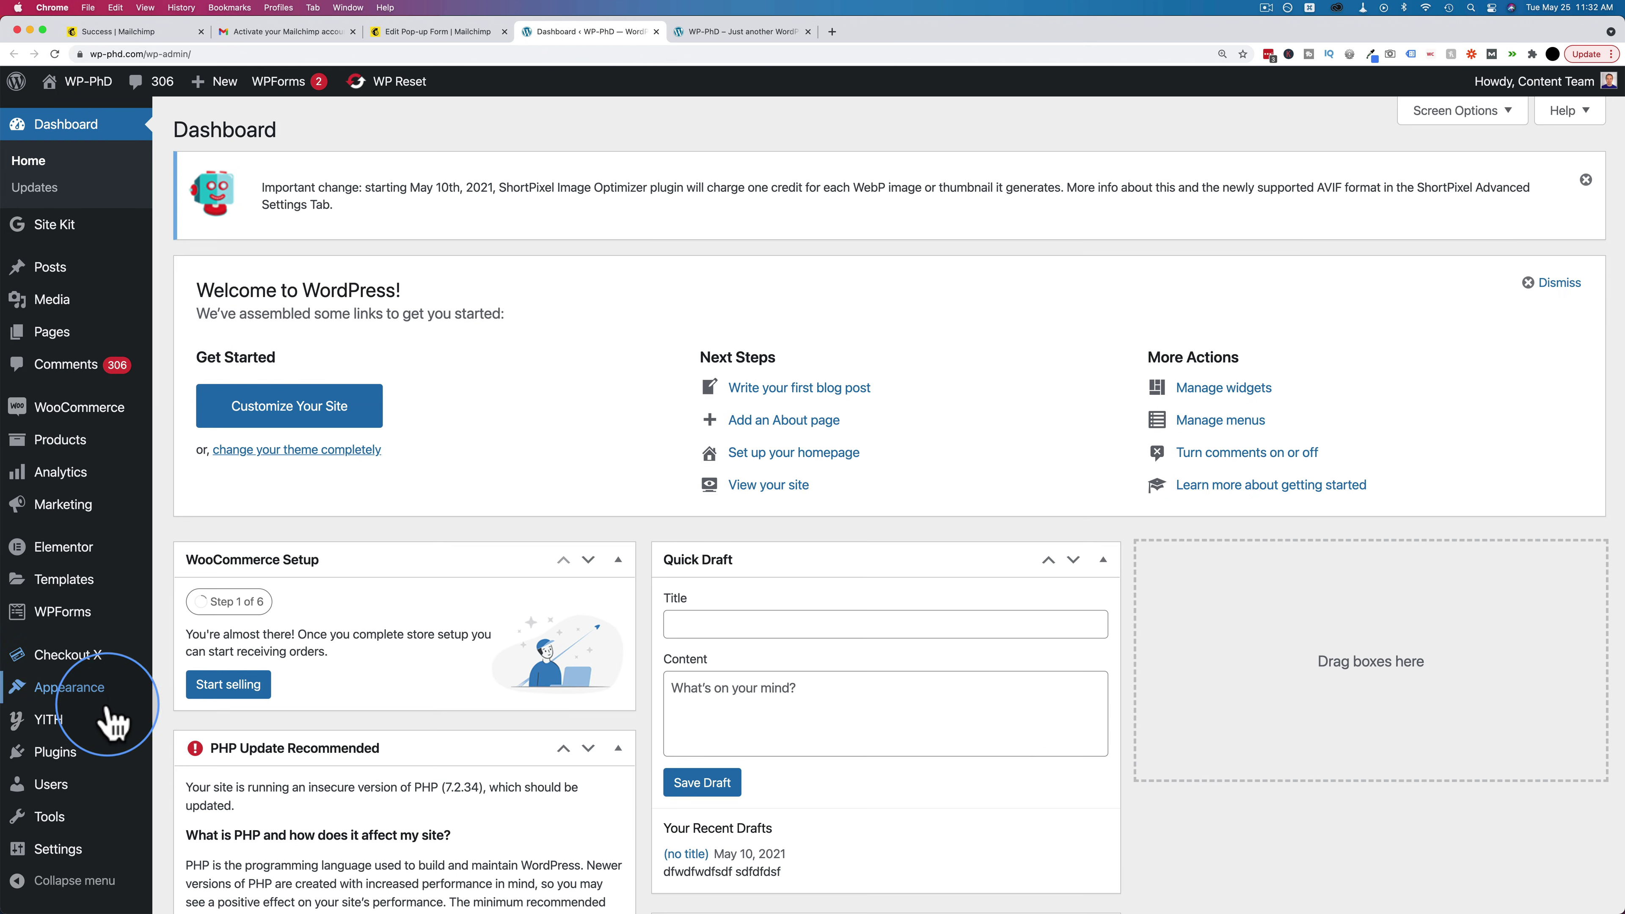
# Search the new plugins for "insert headers and footers", and install and activate Insert Headers and Footers by WPBeginner.
pyautogui.moveTo(68, 751)
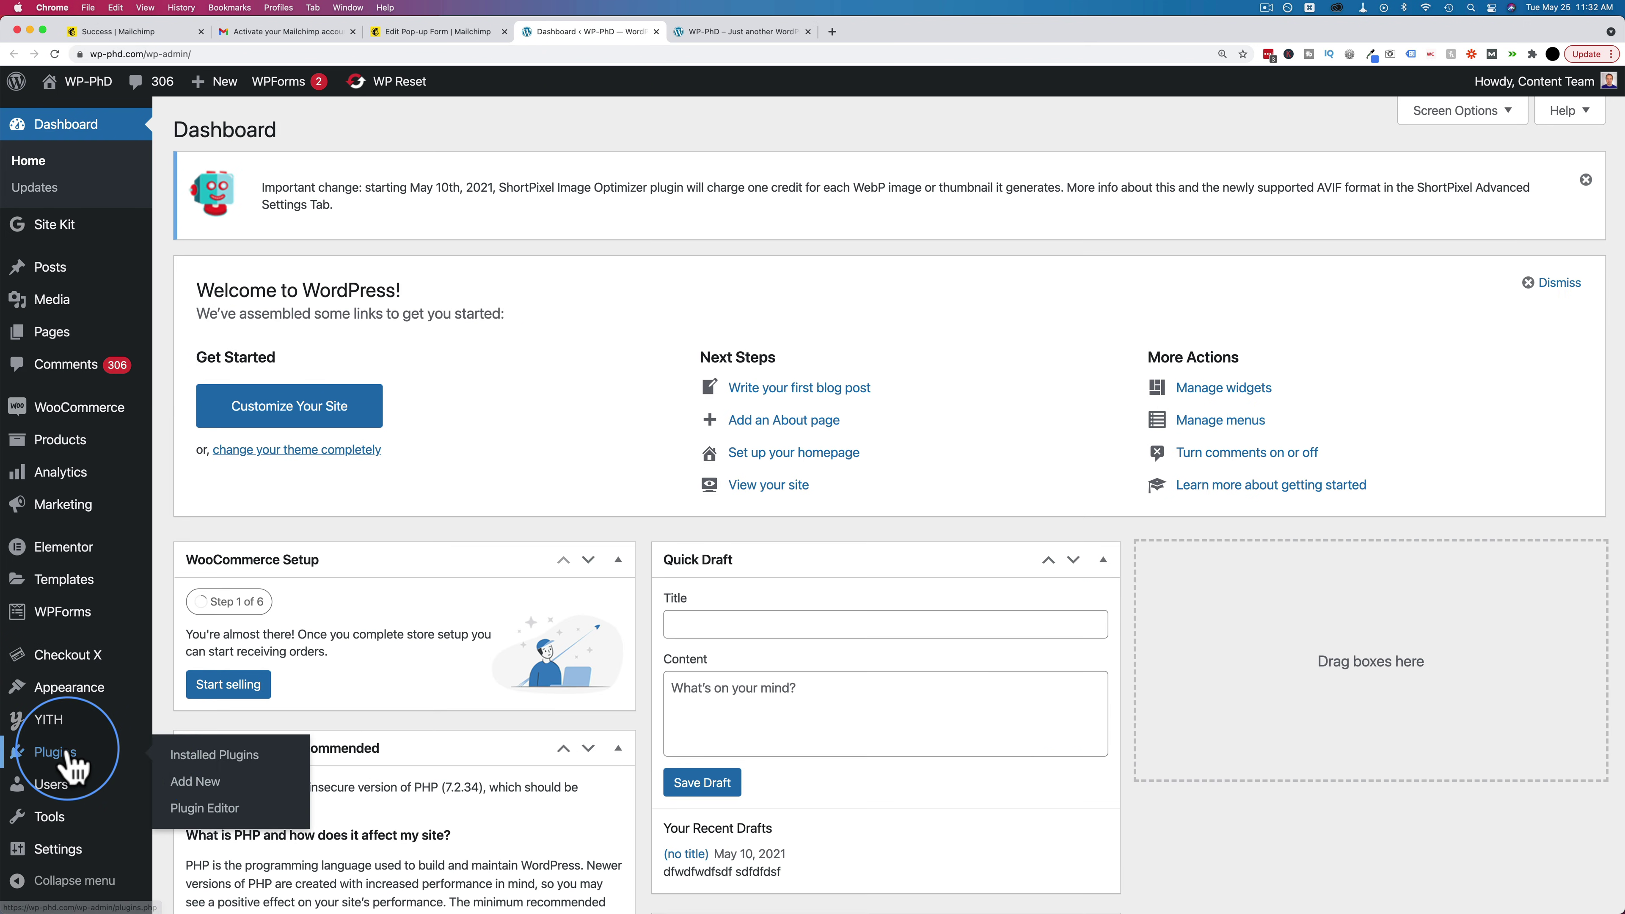
pyautogui.click(195, 782)
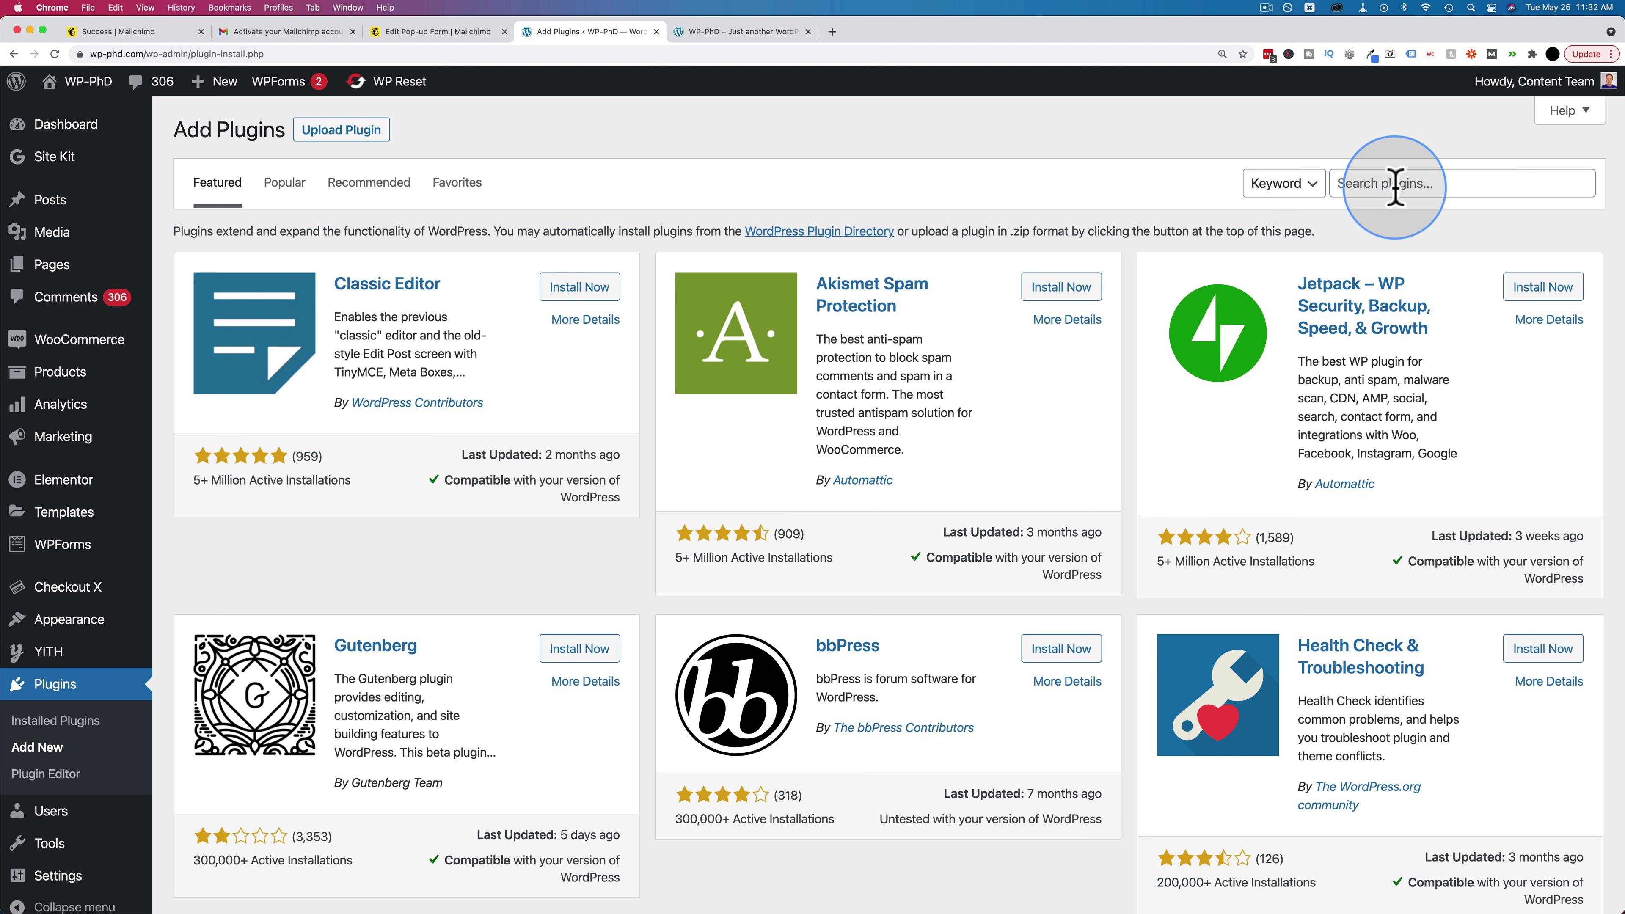
pyautogui.click(1396, 187)
pyautogui.write('insert')
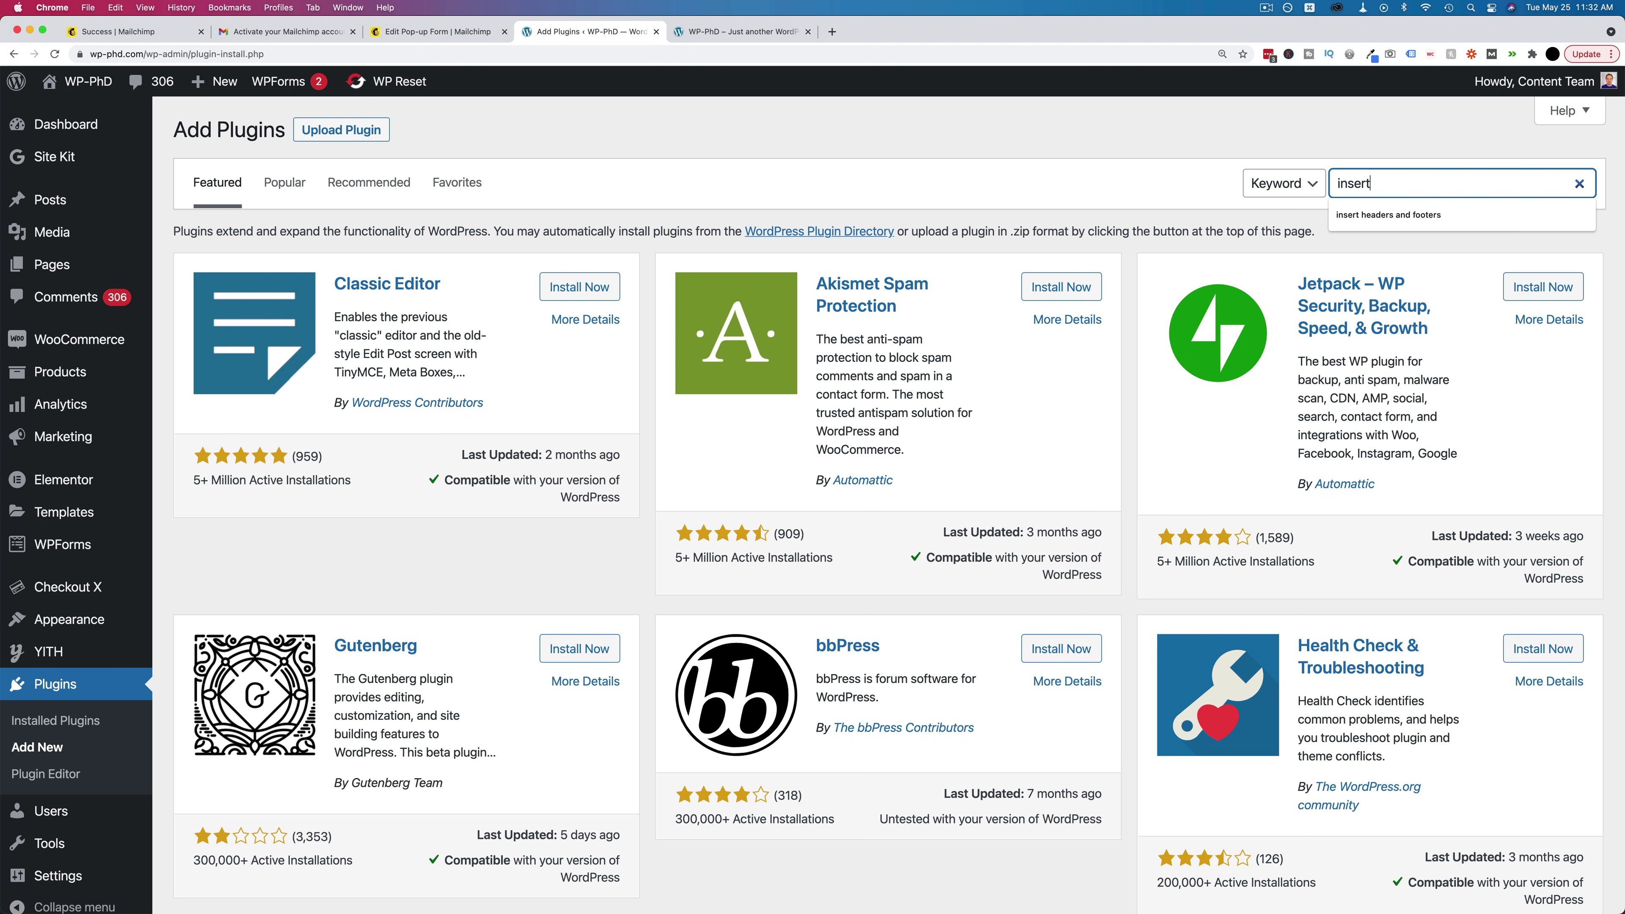
pyautogui.click(1393, 192)
pyautogui.write('headers and footers')
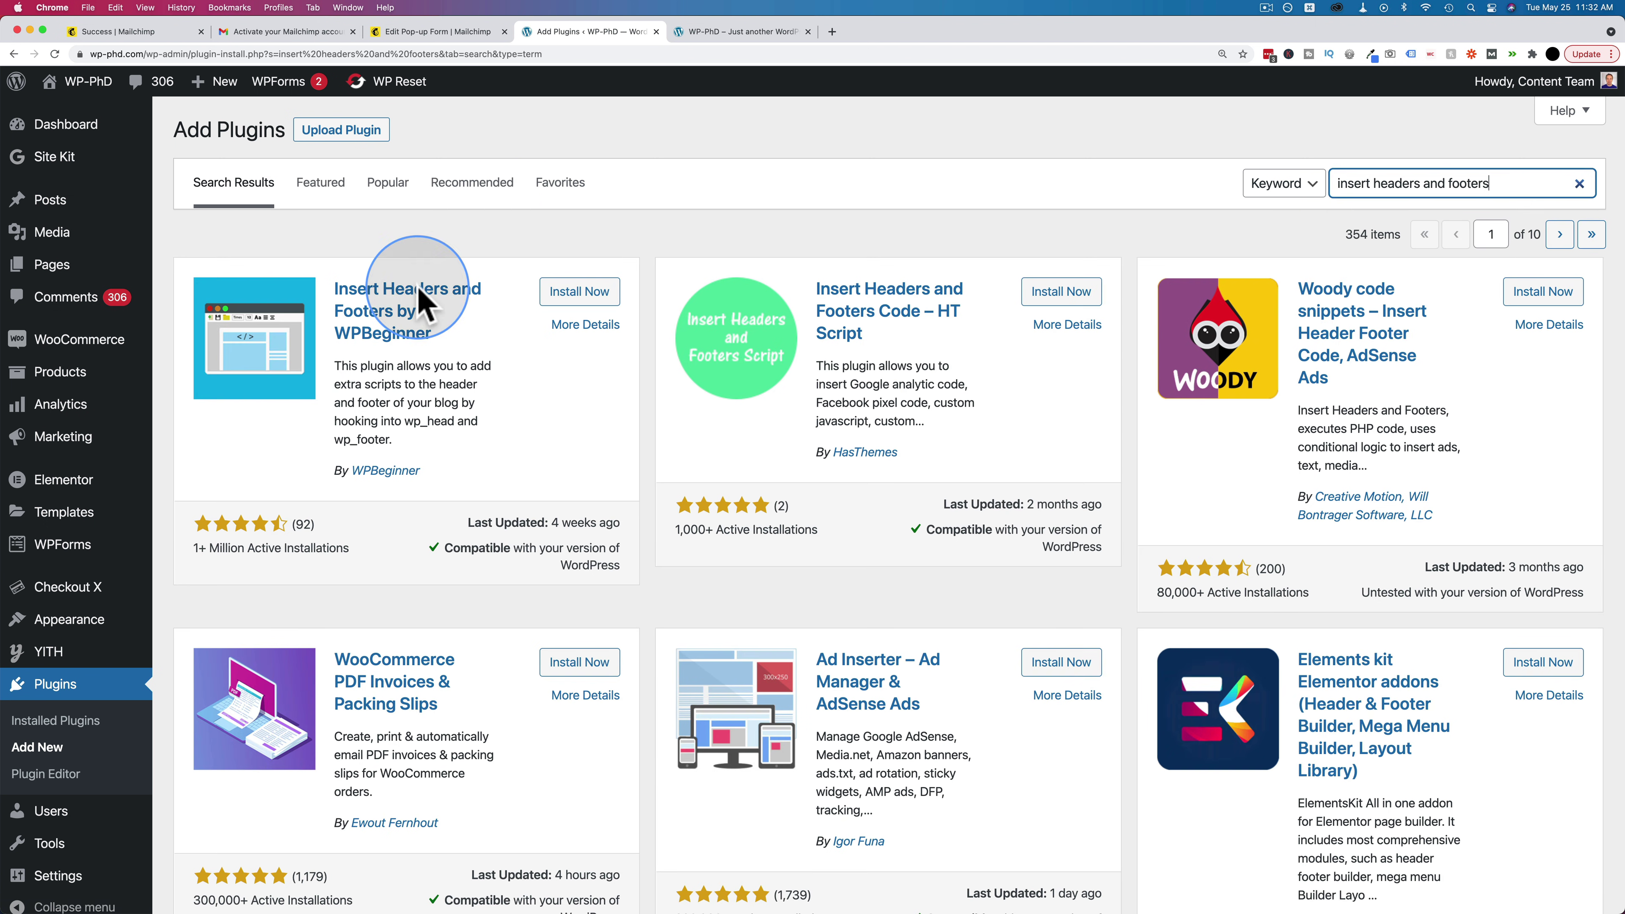
pyautogui.click(578, 292)
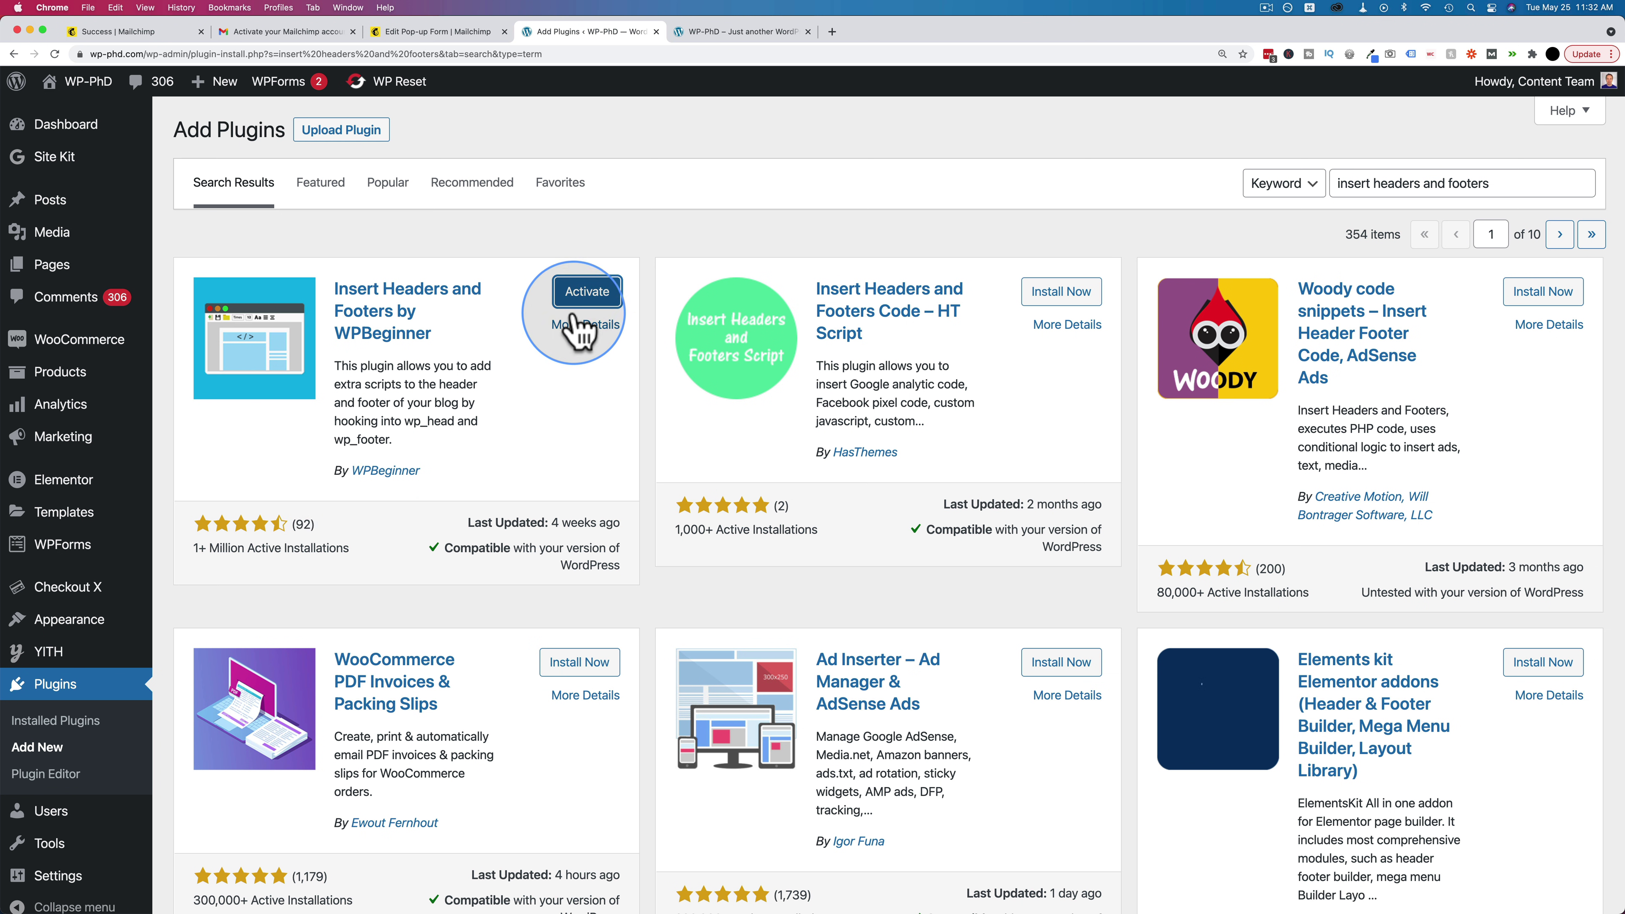
pyautogui.click(583, 296)
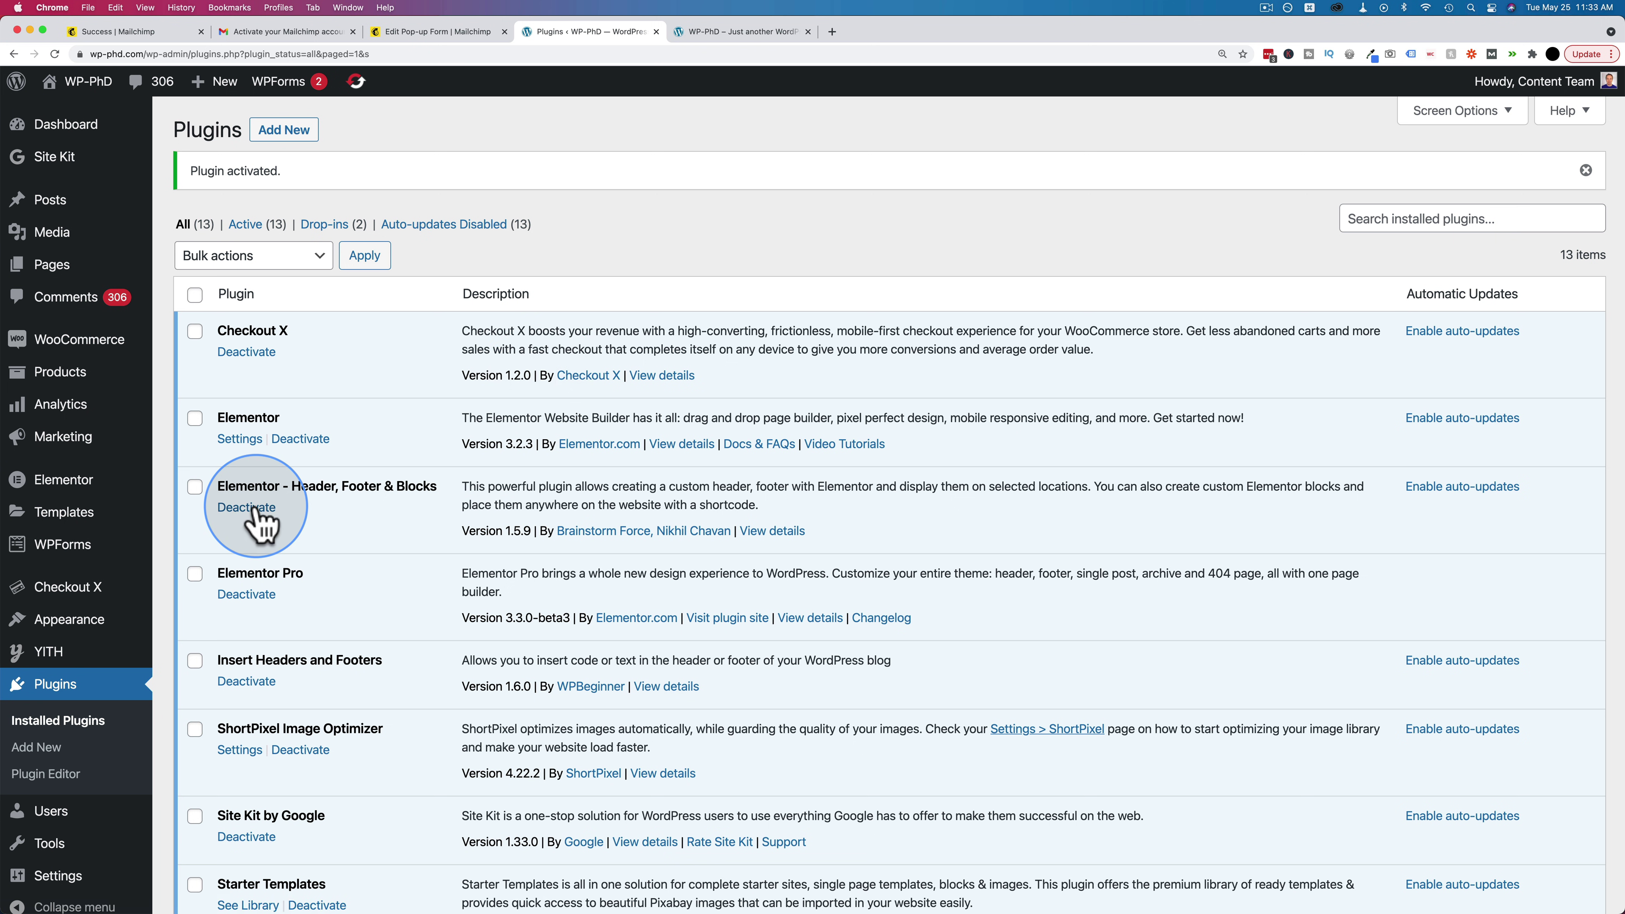
# Open the settings page of the Insert Headers and Footers plugin.
pyautogui.scroll(-2, 163, 662)
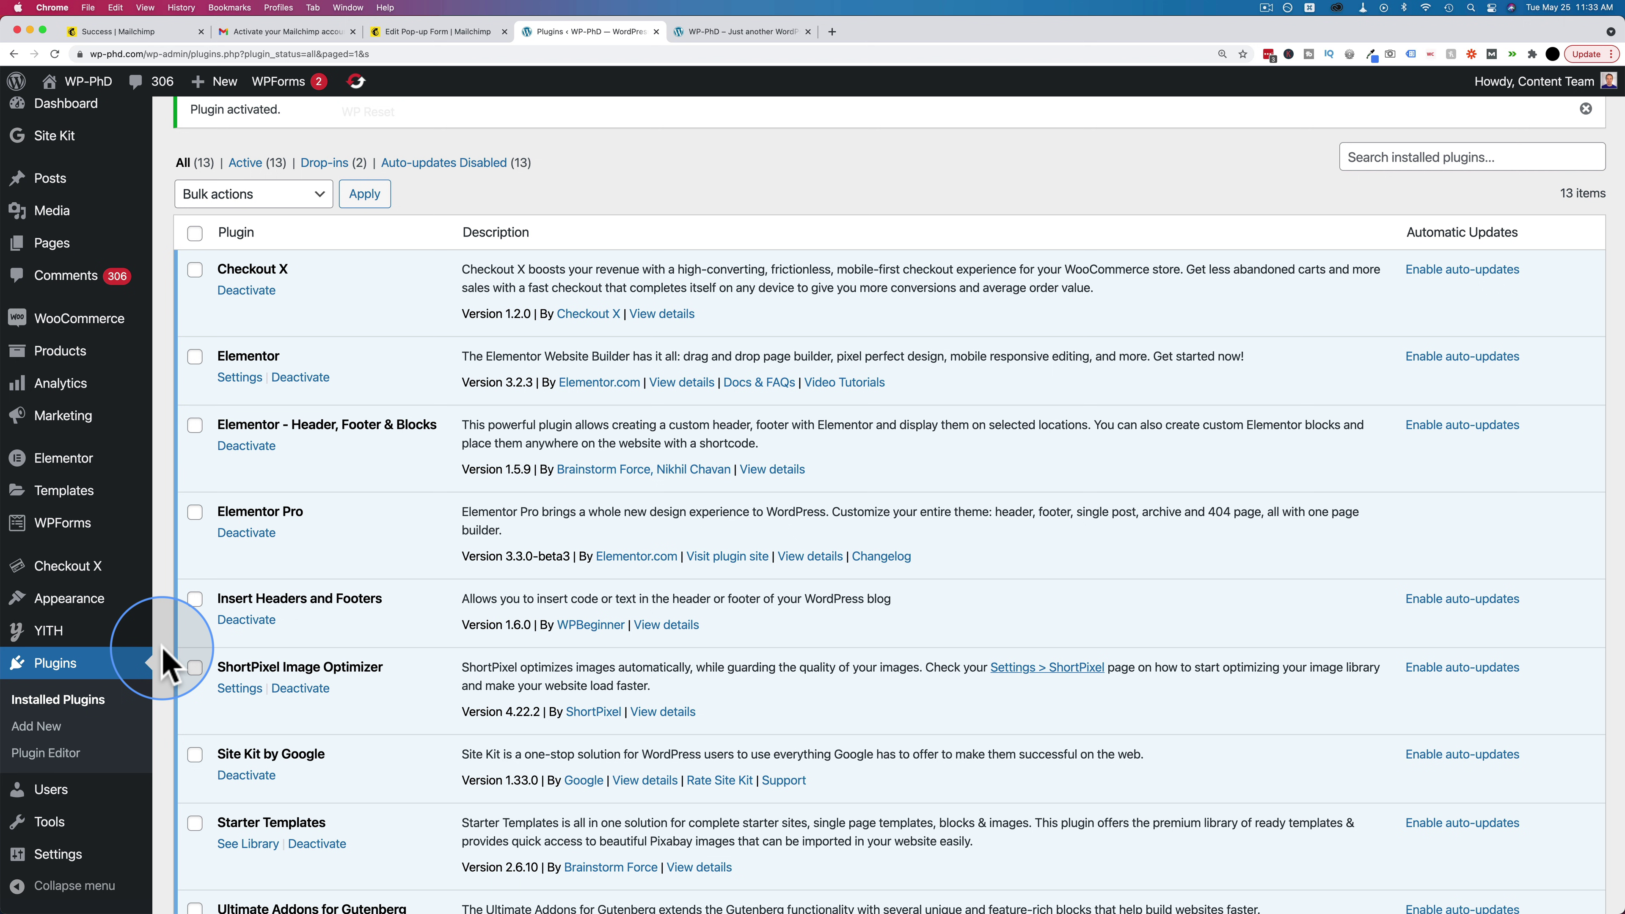
pyautogui.moveTo(76, 854)
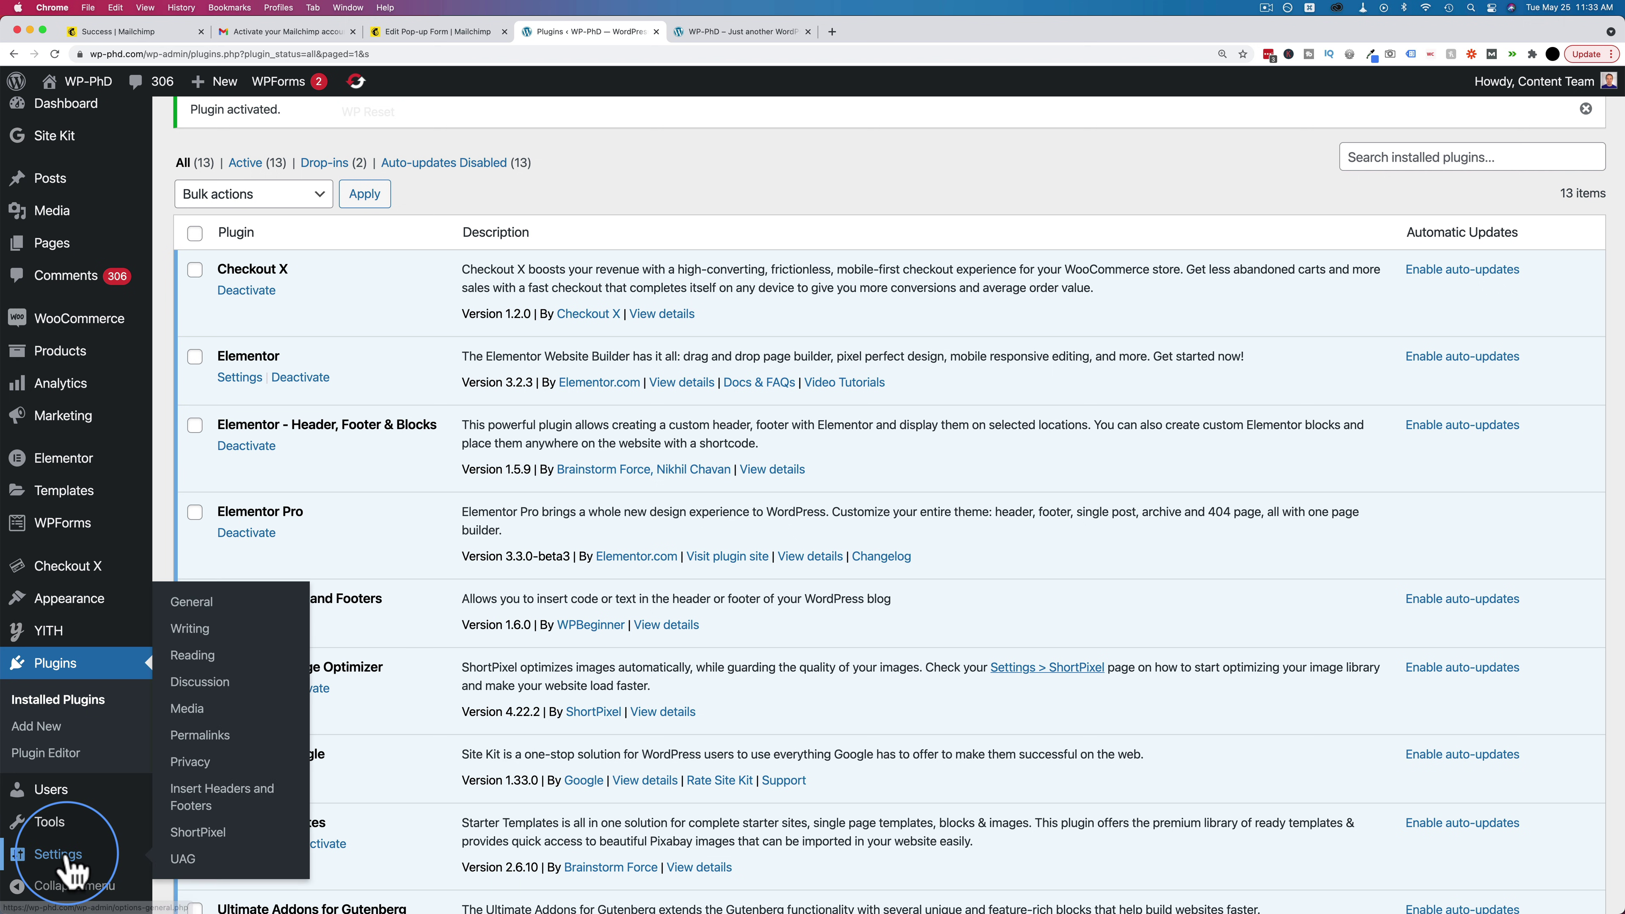
pyautogui.click(220, 800)
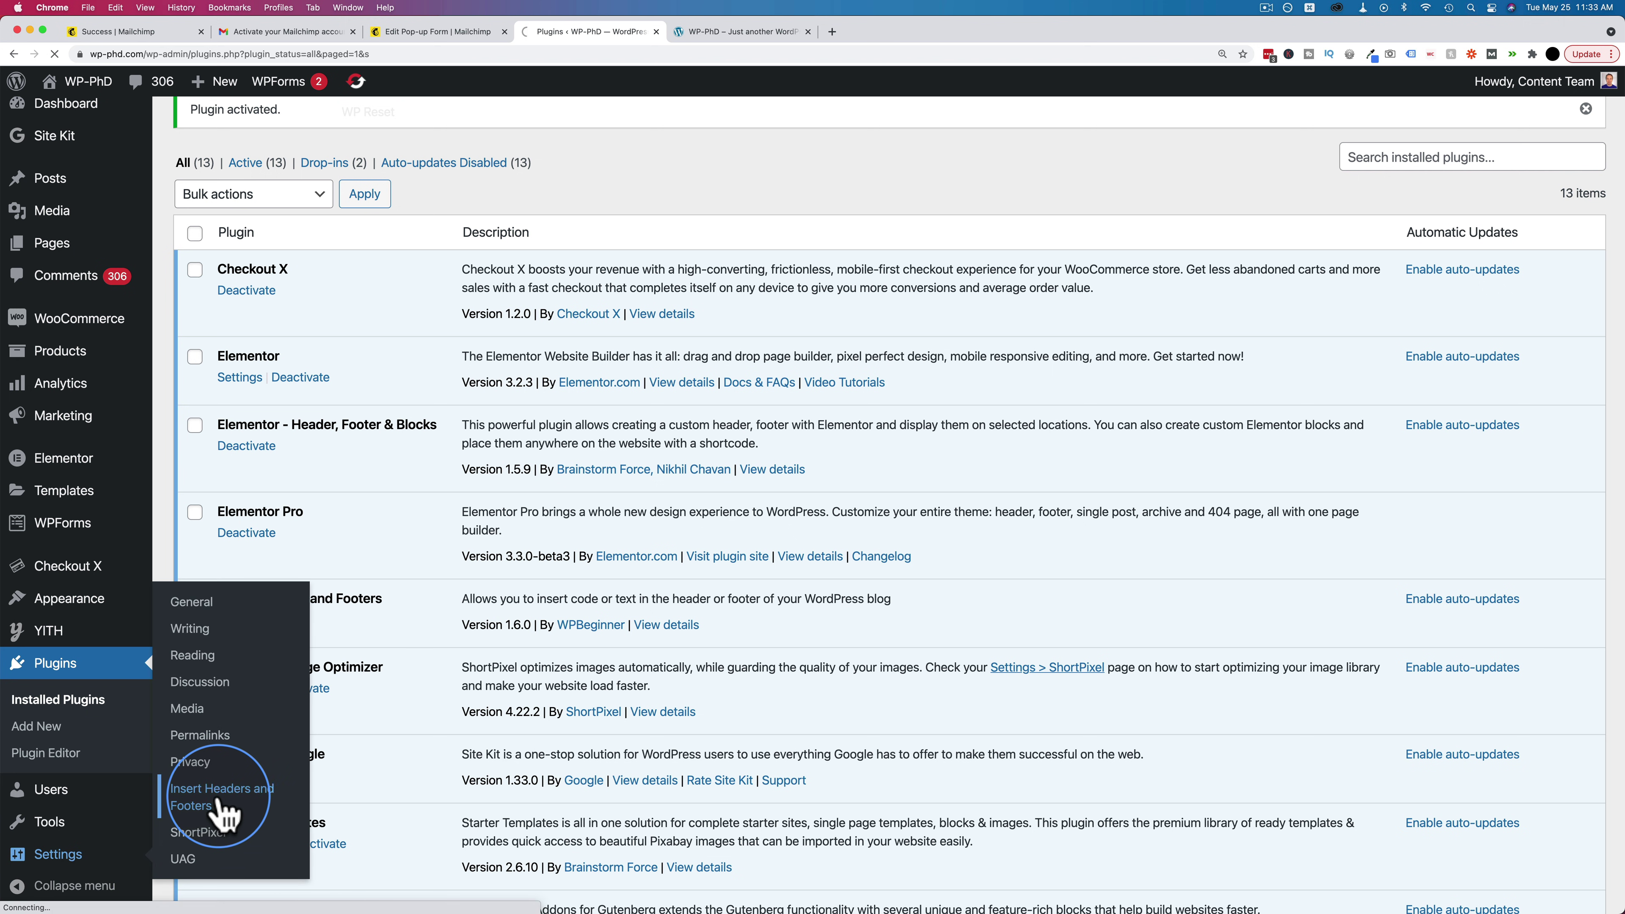
# Paste the copied Mailchimp connection script into Scripts in Header and save the plugin settings.
pyautogui.scroll(-2, 232, 413)
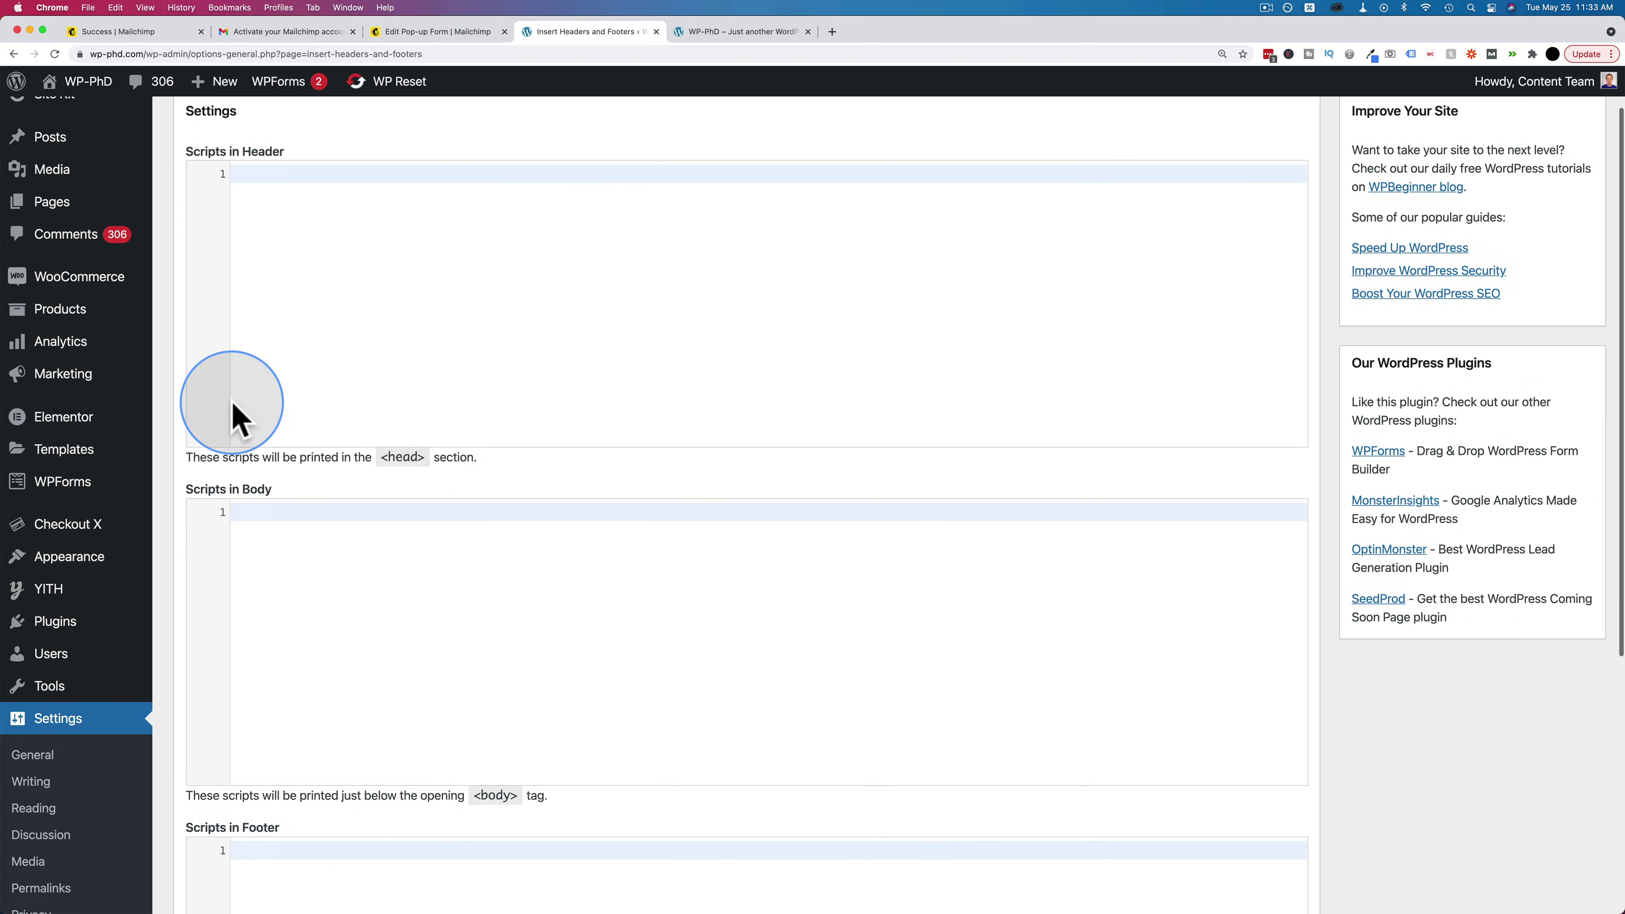
pyautogui.scroll(-5, 399, 233)
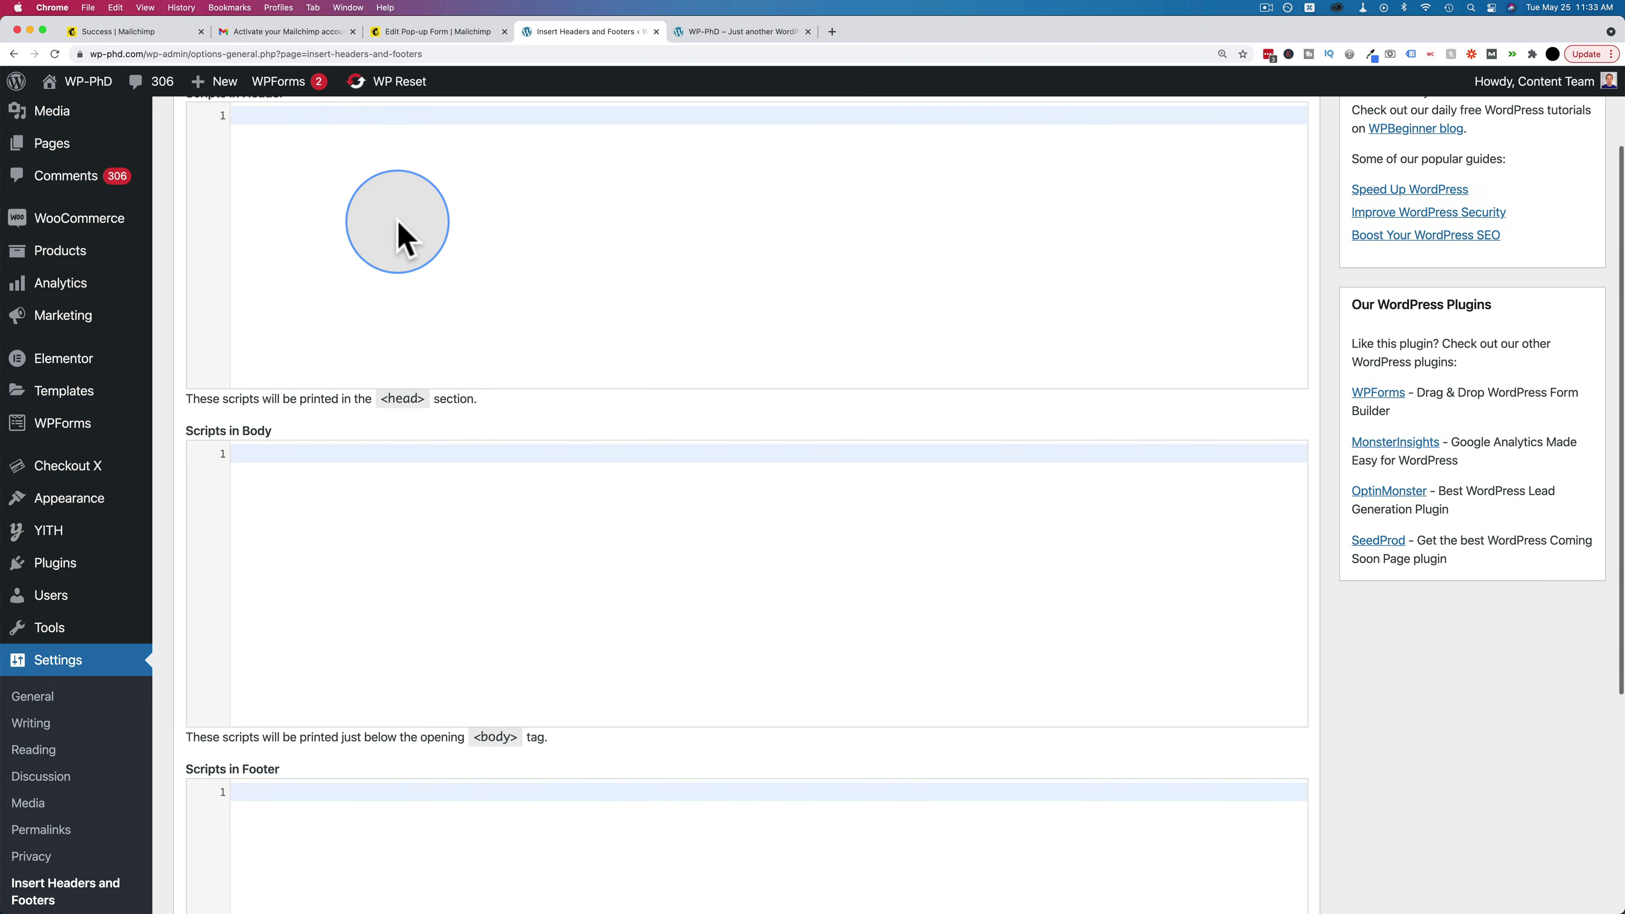
pyautogui.scroll(-5, 366, 407)
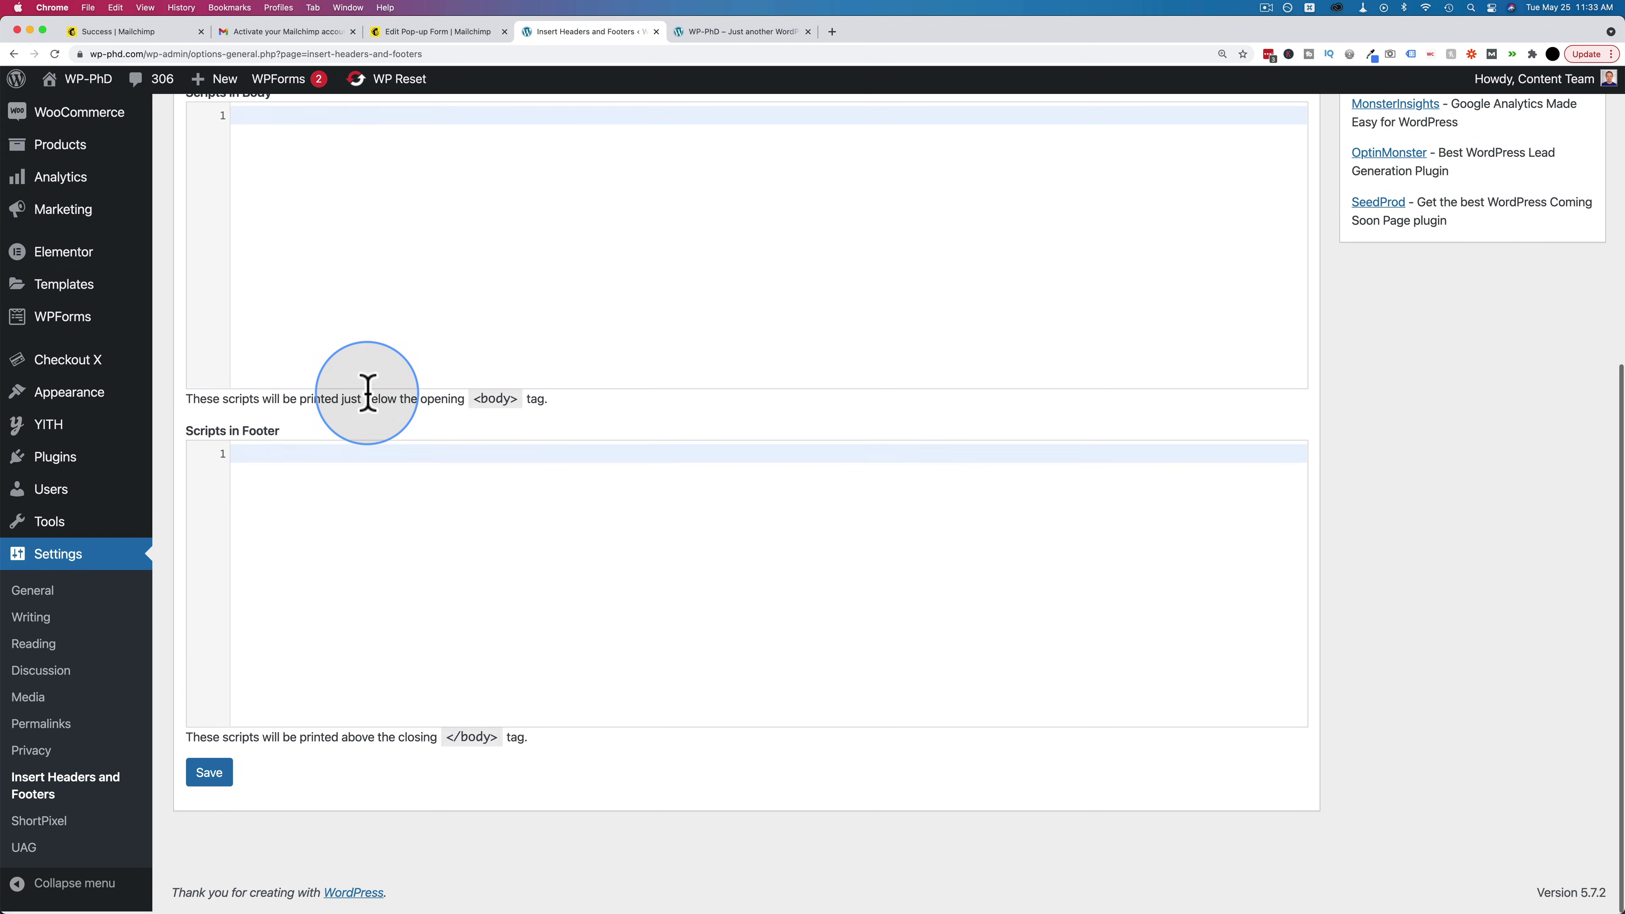
pyautogui.click(393, 541)
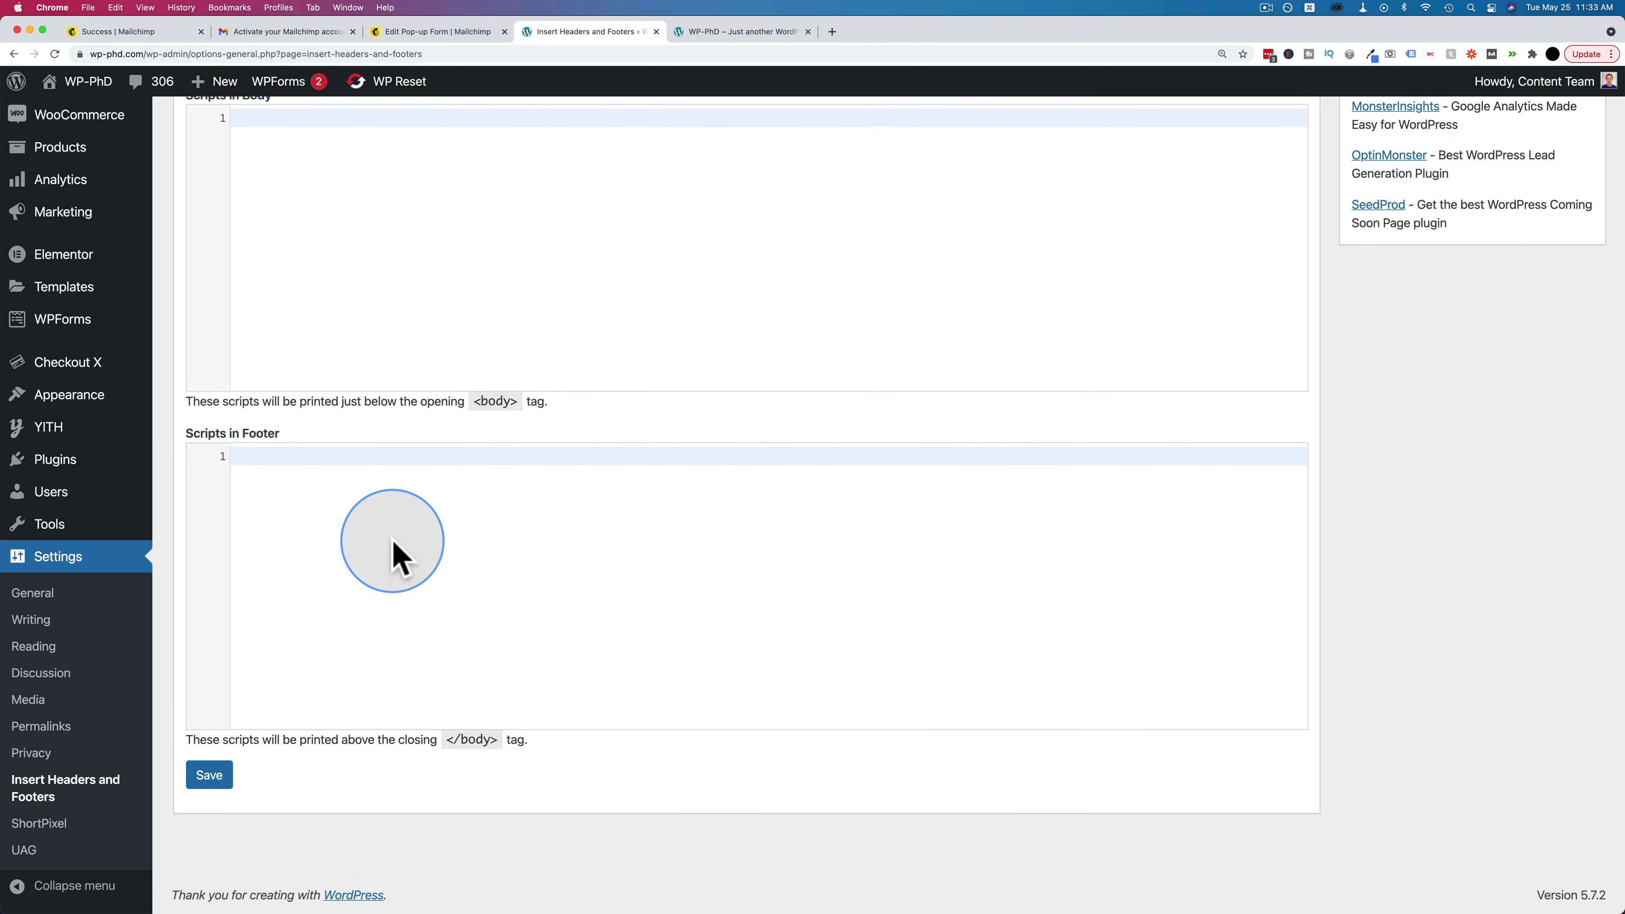
pyautogui.scroll(10, 393, 542)
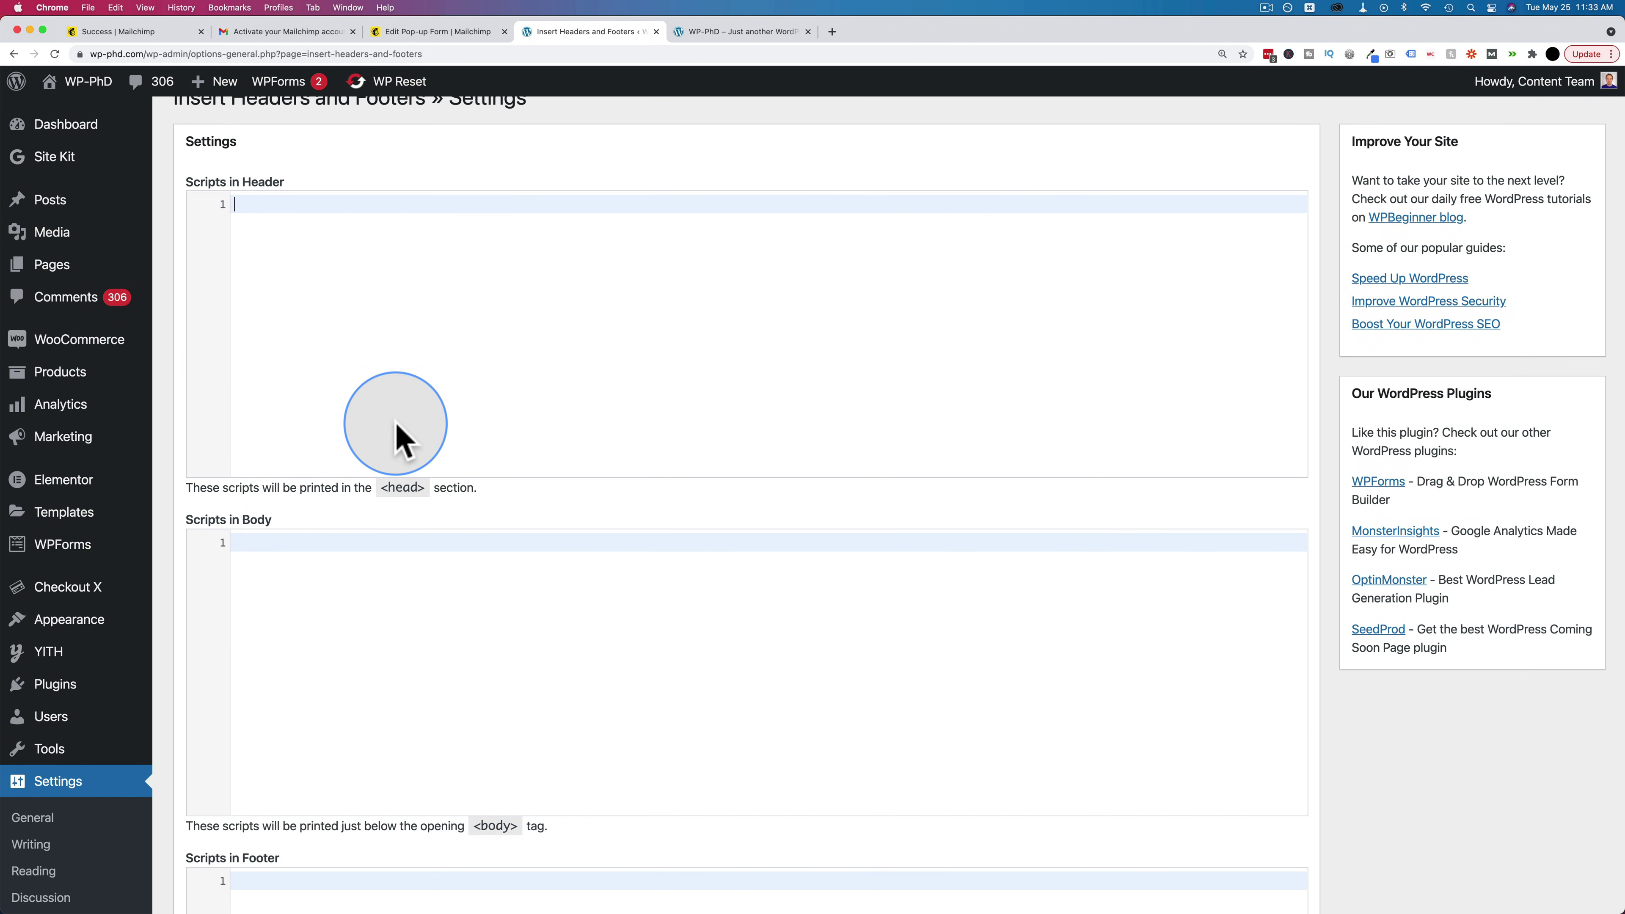
pyautogui.press('super+v')
pyautogui.scroll(-1, 273, 337)
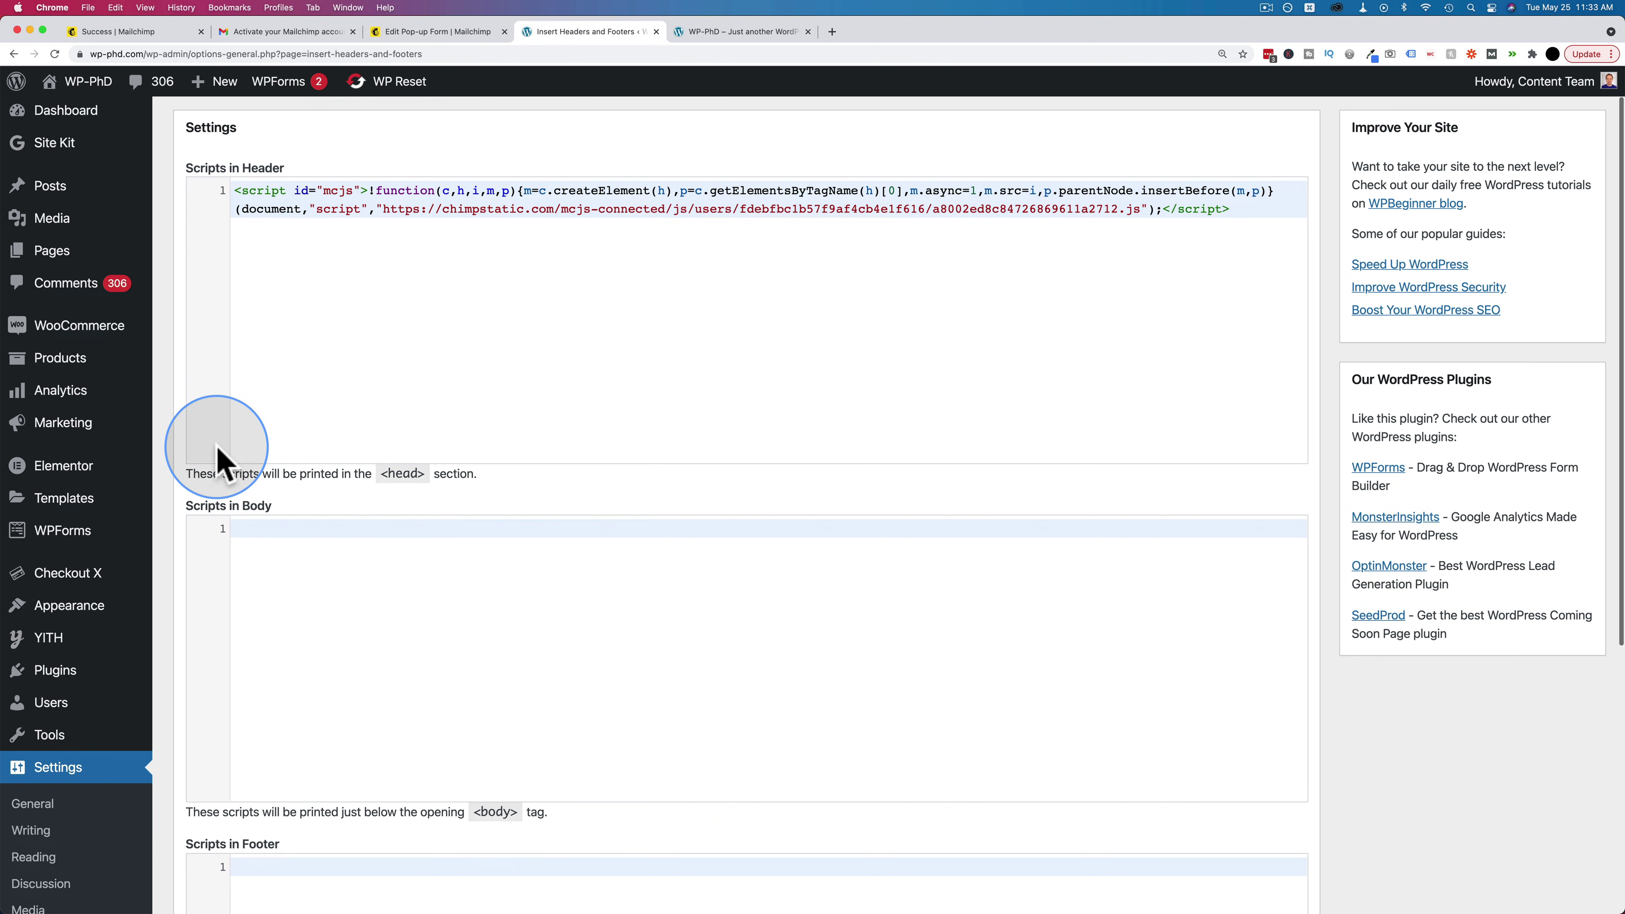
pyautogui.scroll(-10, 216, 458)
pyautogui.click(209, 774)
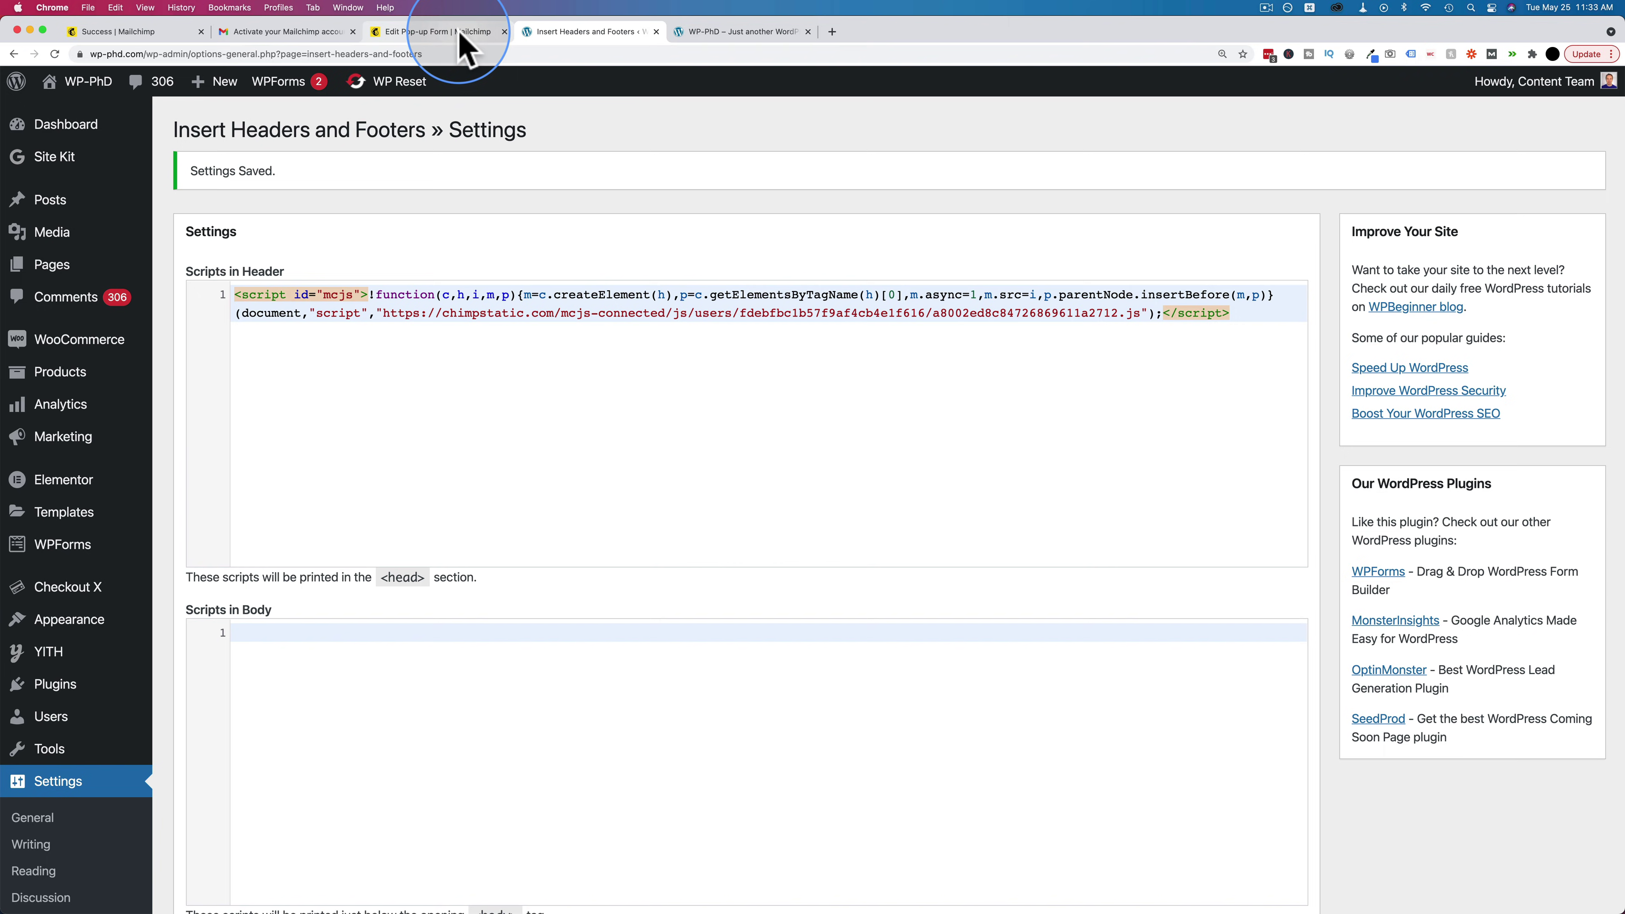
# Switch to the Mailchimp pop-up form builder, check the connection to wp-phd.com and highlight the resulting message.
pyautogui.click(459, 33)
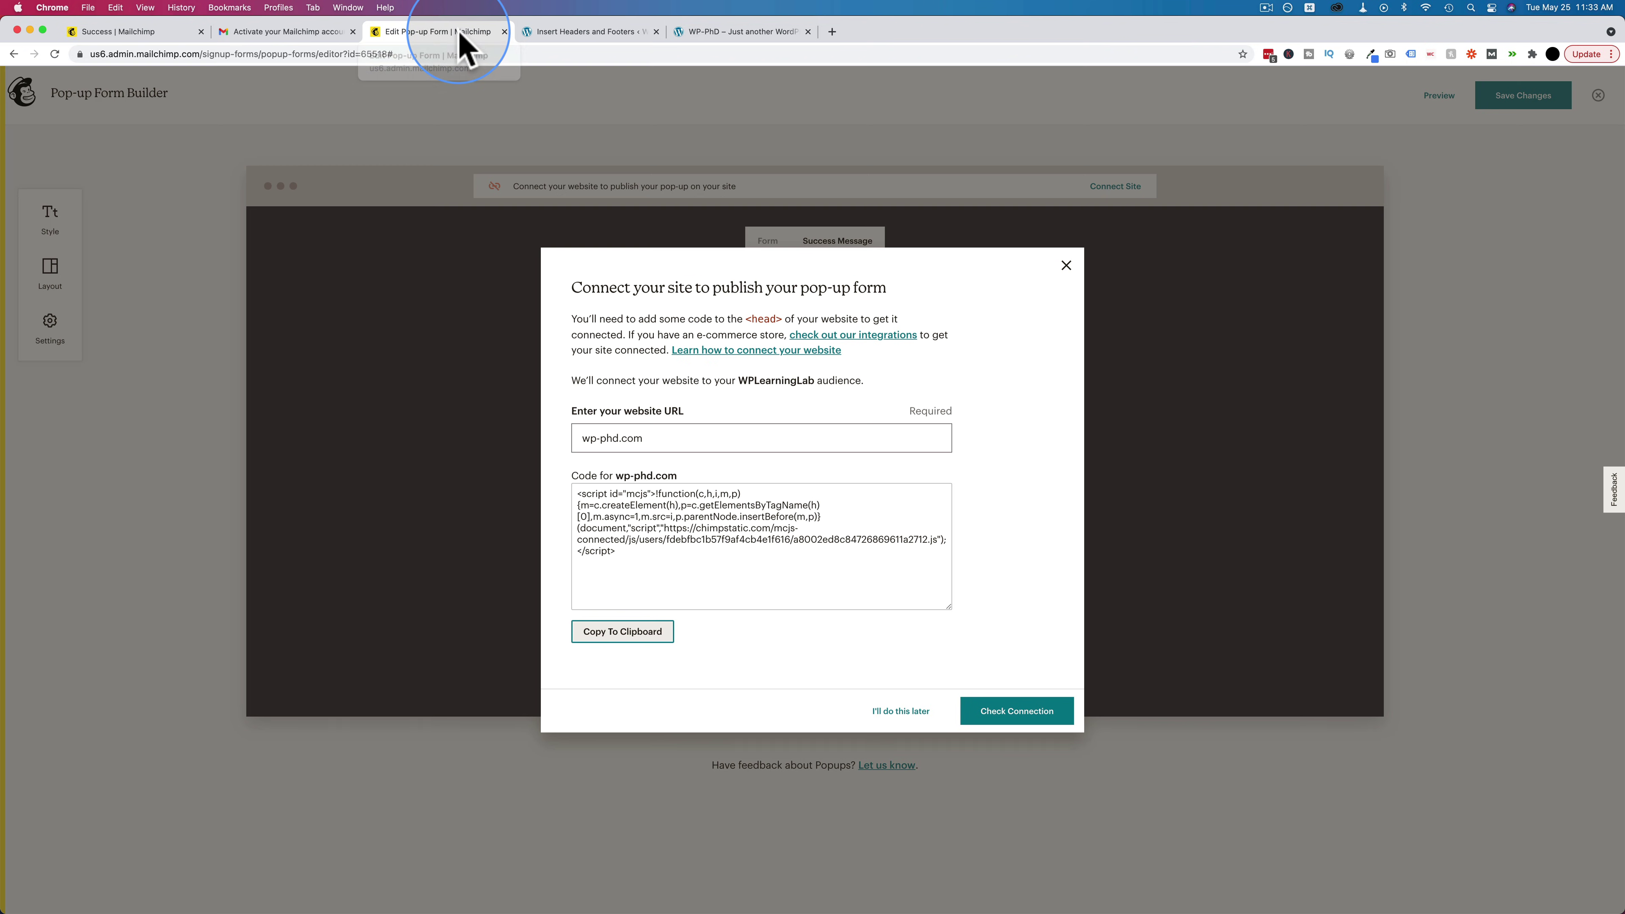
pyautogui.click(997, 712)
pyautogui.moveTo(601, 635); pyautogui.dragTo(669, 665)
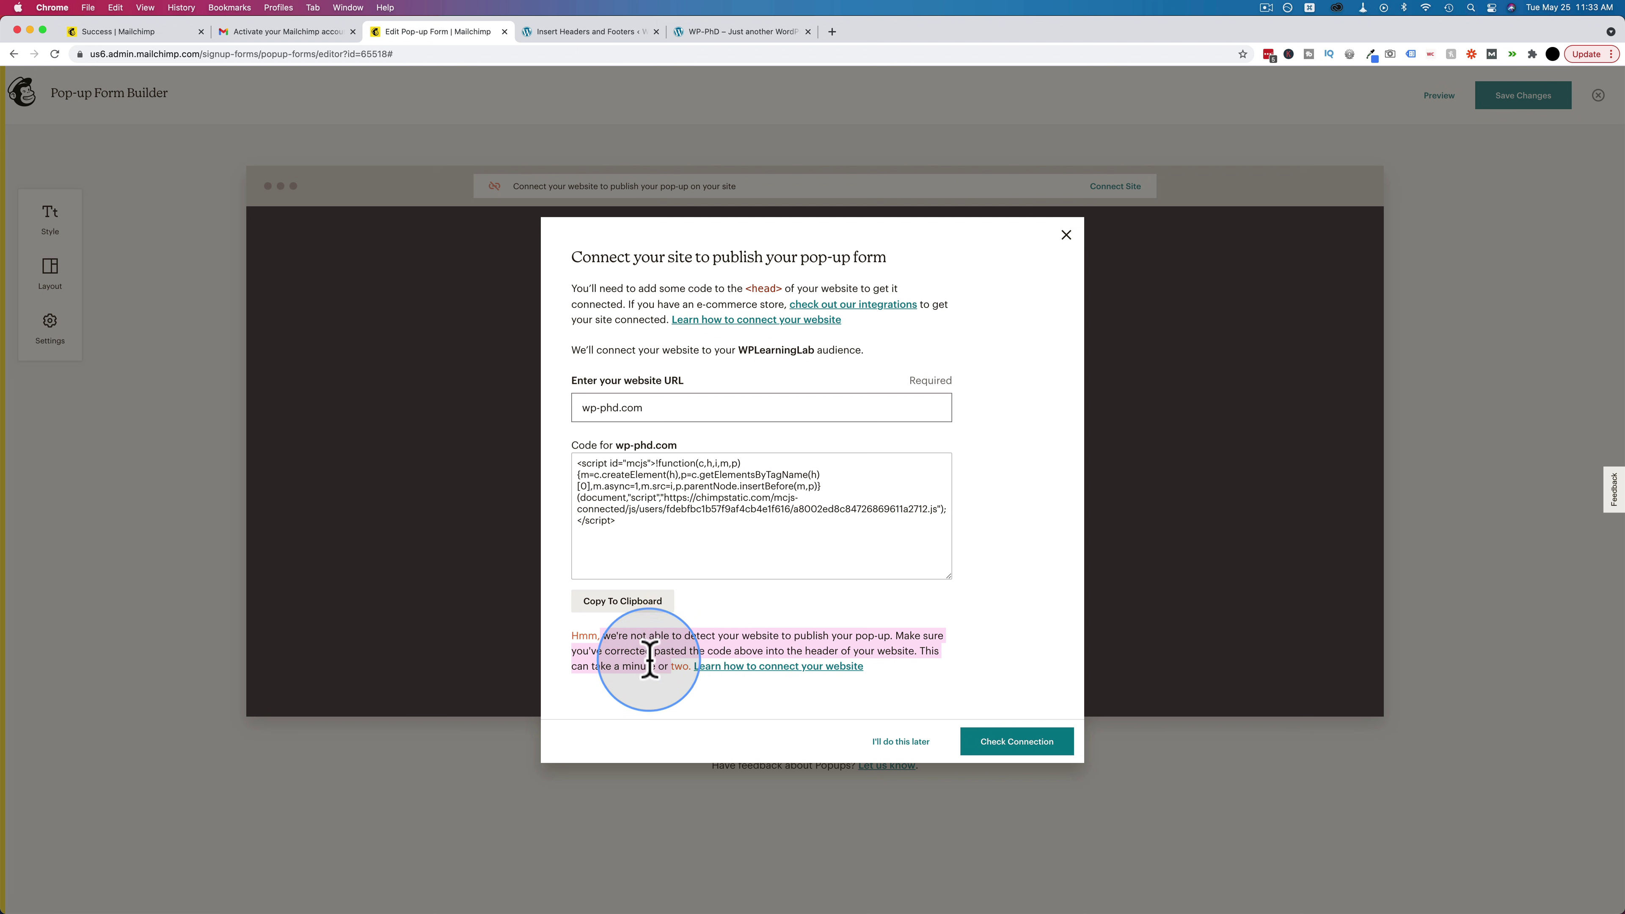
# Switch to the WP-PhD website, open its page source and search it for the copied Mailchimp script.
pyautogui.click(716, 32)
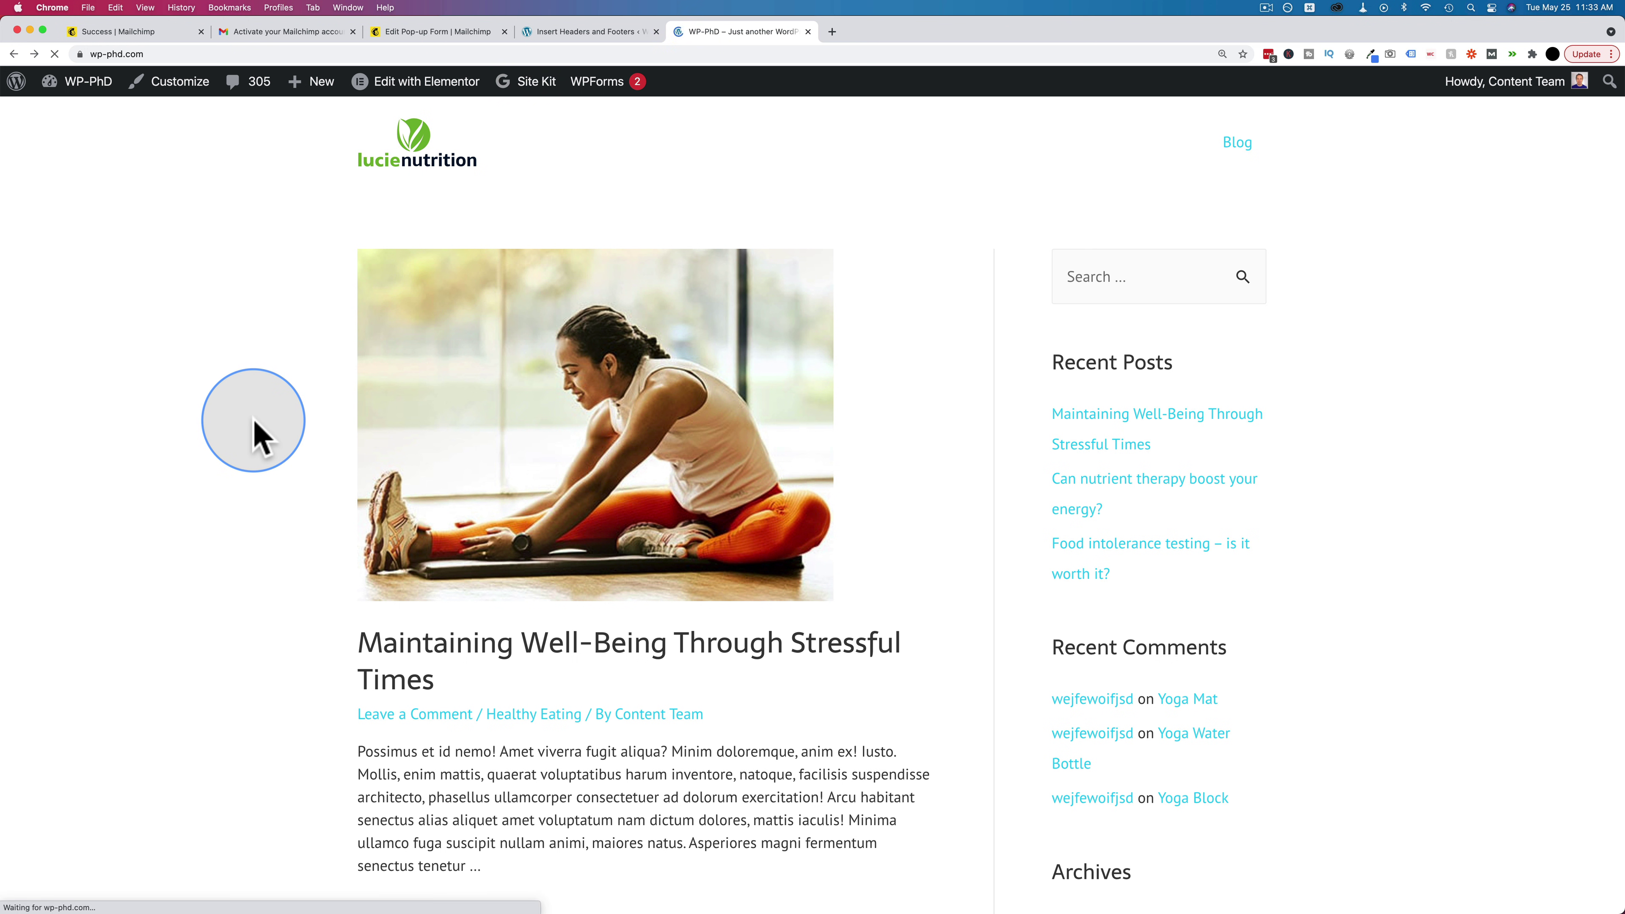
pyautogui.rightClick(245, 336)
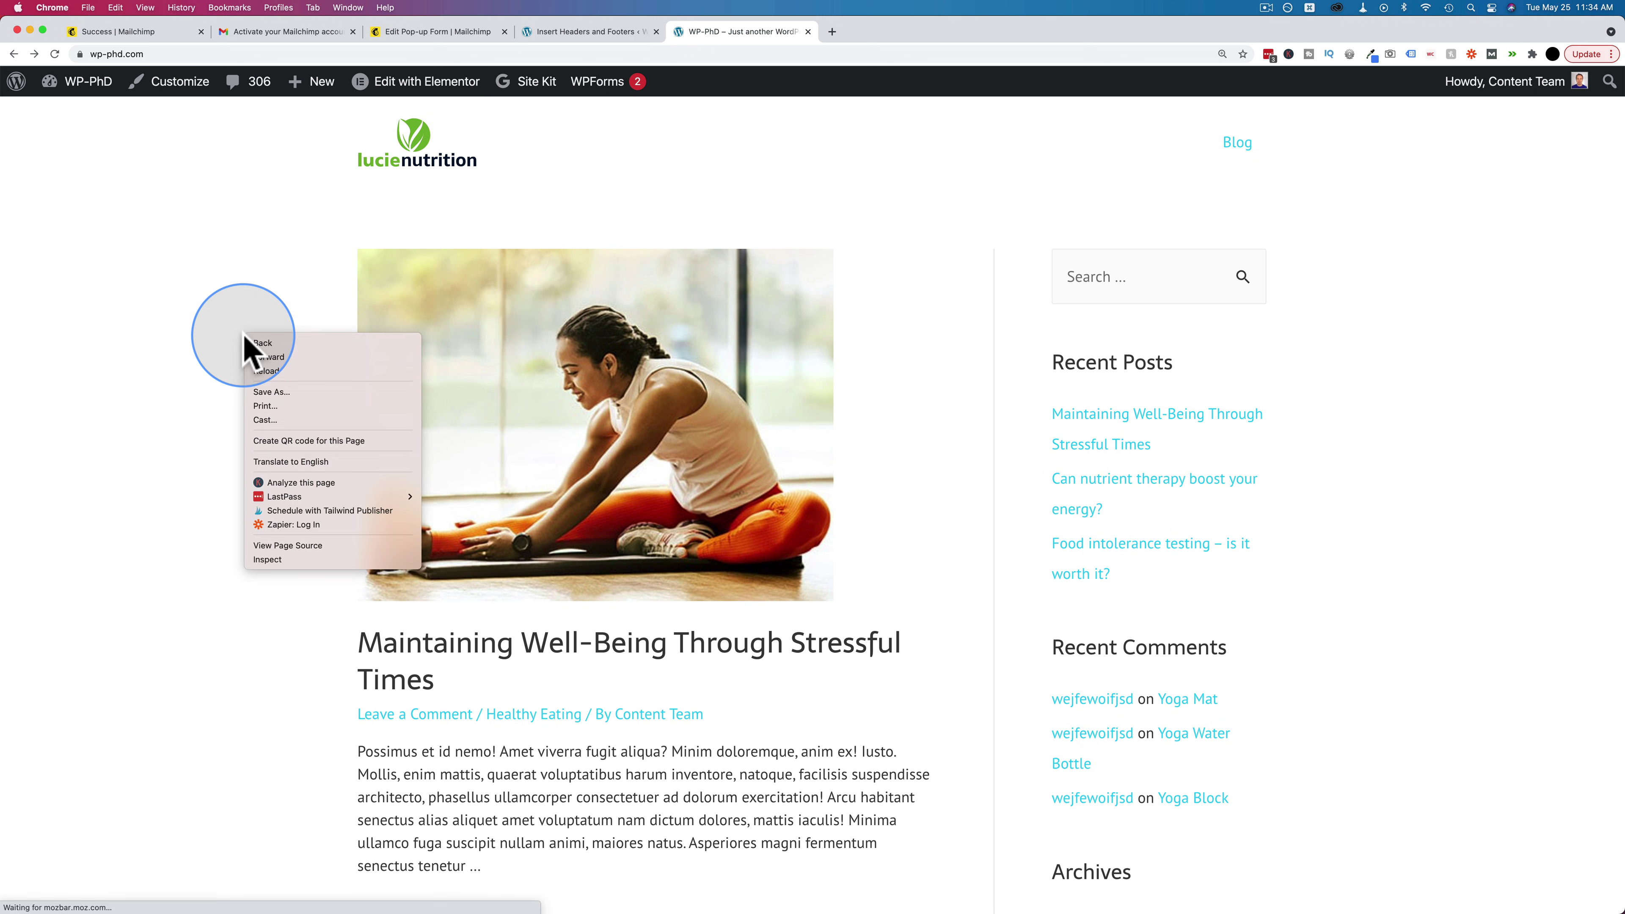
pyautogui.click(316, 545)
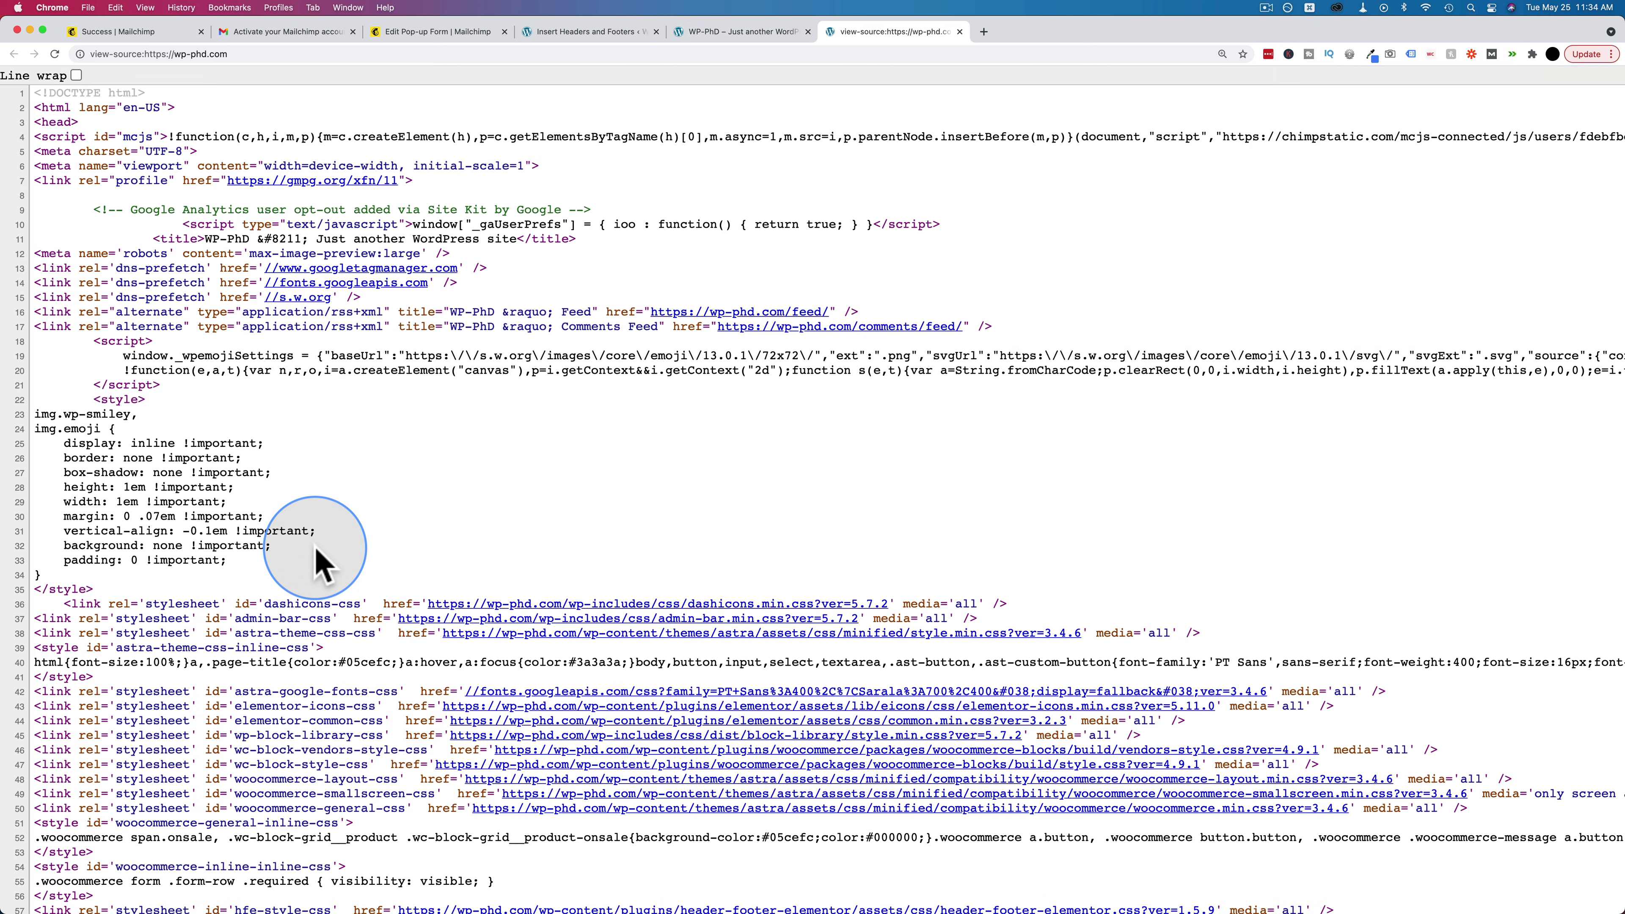
pyautogui.press('super+f')
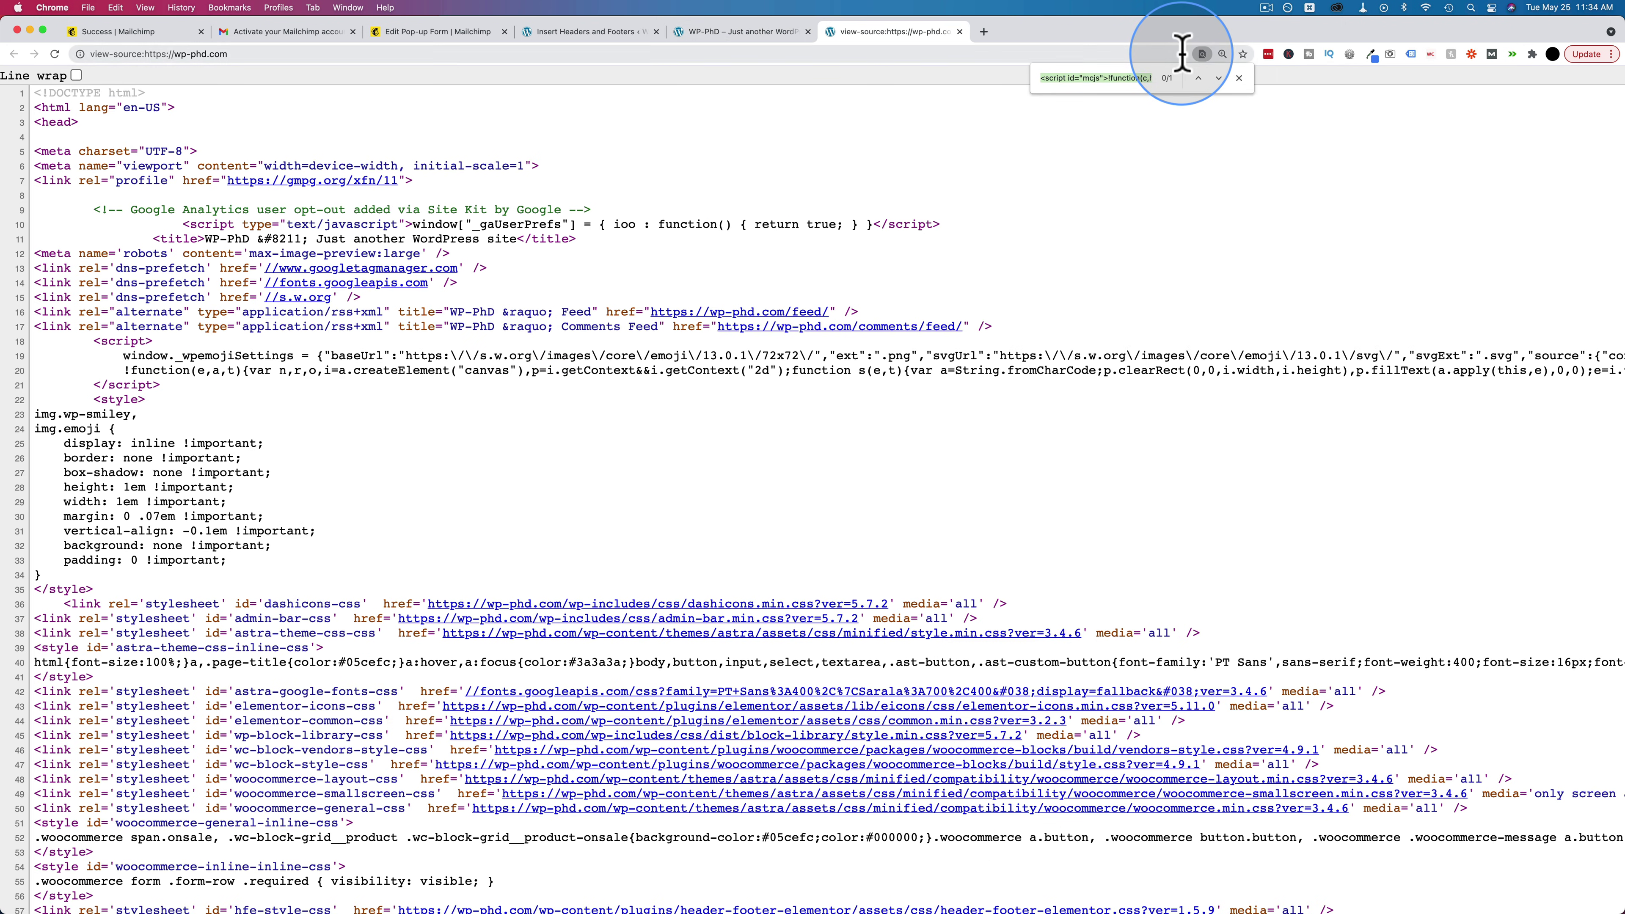
pyautogui.press('super+v')
pyautogui.hscroll(-10, 635, 608)
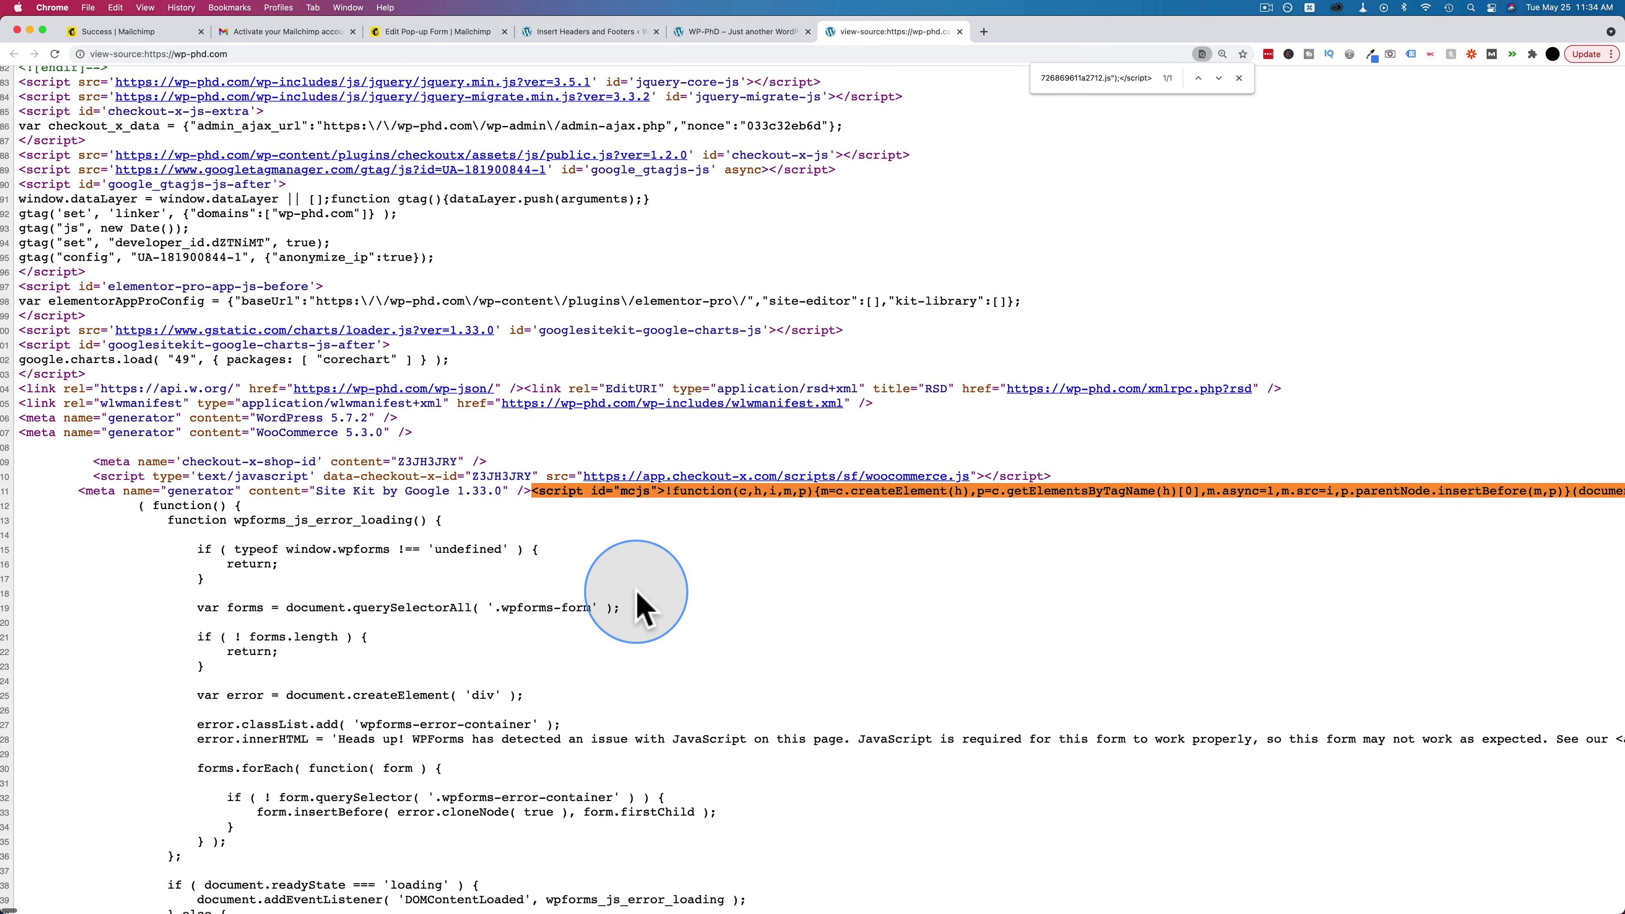
# Examine the script's position in the page source relative to the opening and closing head tags, then end the text search.
pyautogui.scroll(-10, 224, 548)
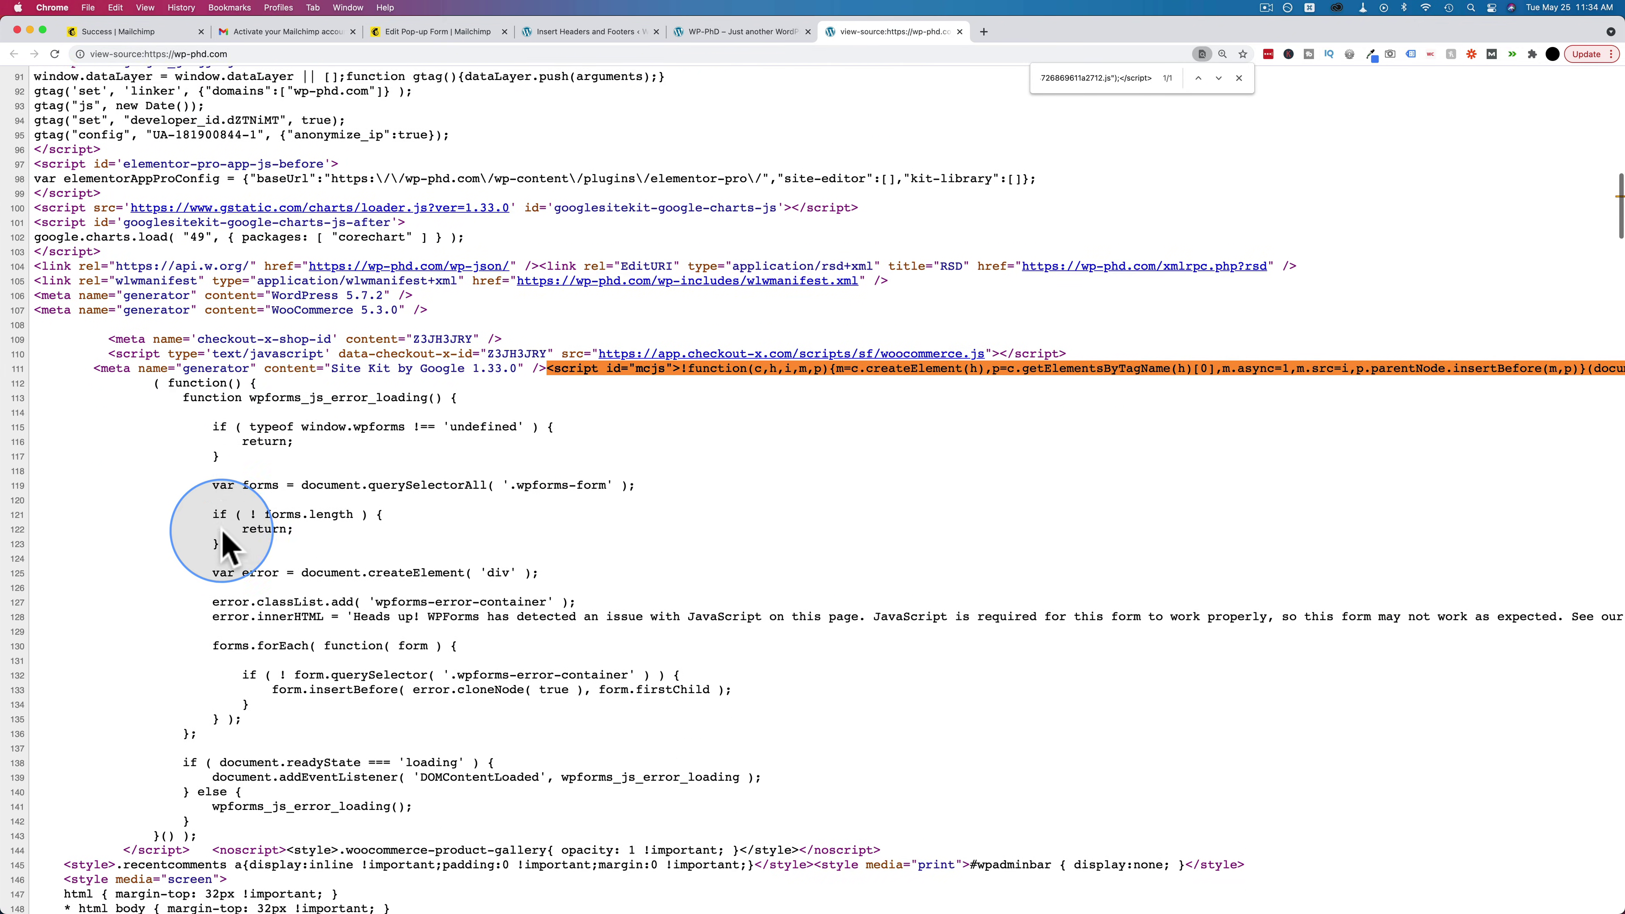
pyautogui.scroll(-5, 222, 531)
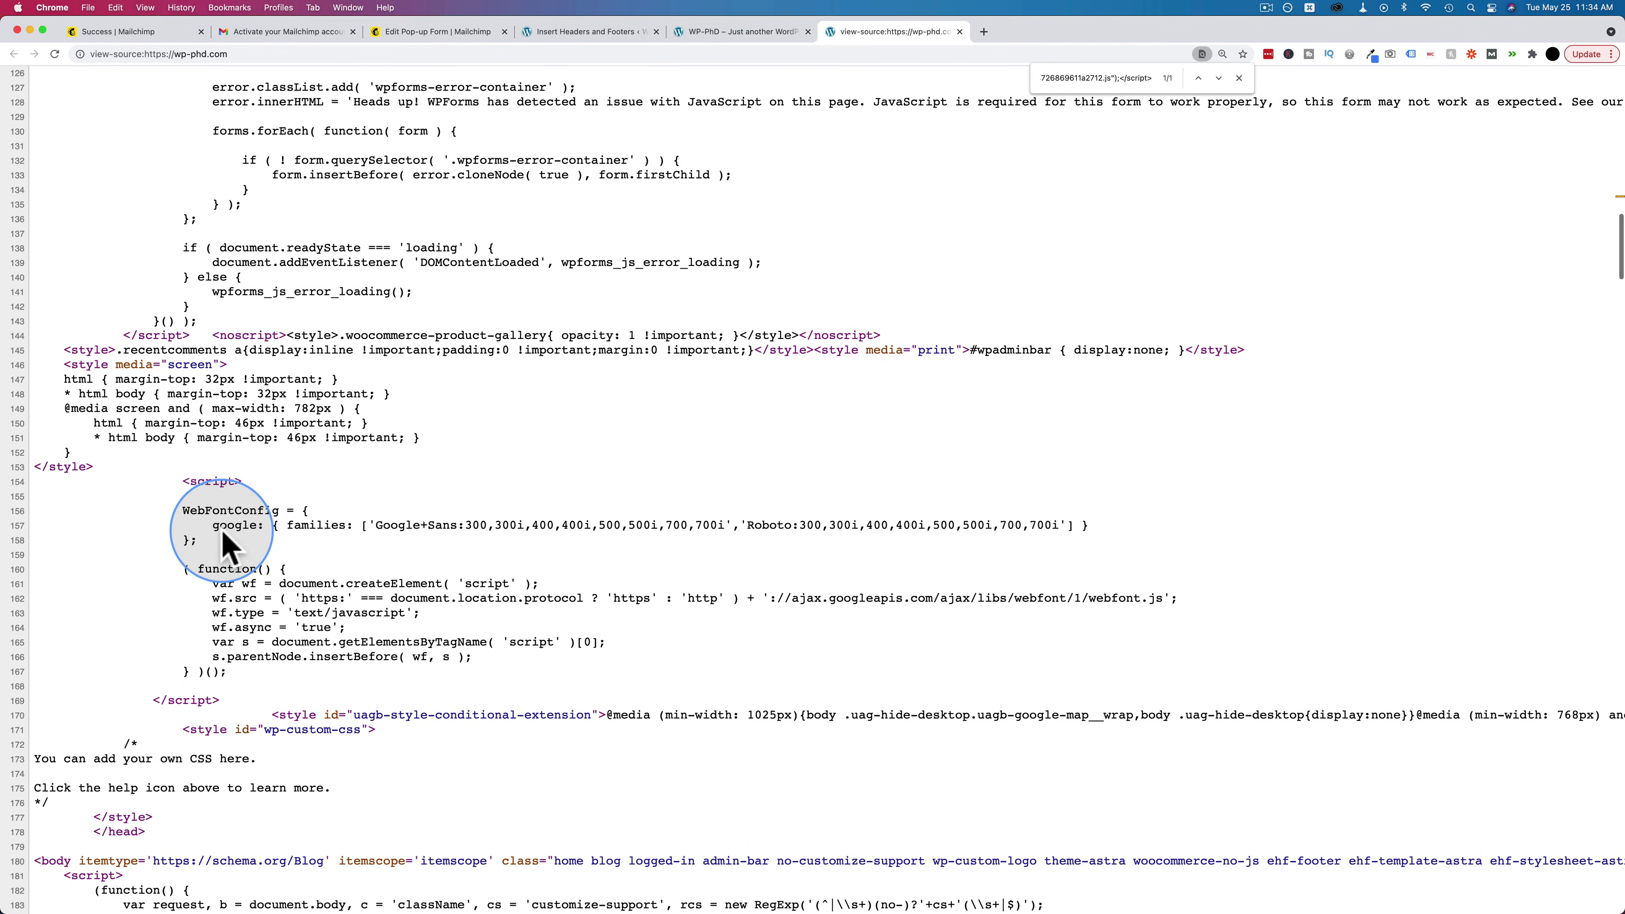
pyautogui.click(150, 747)
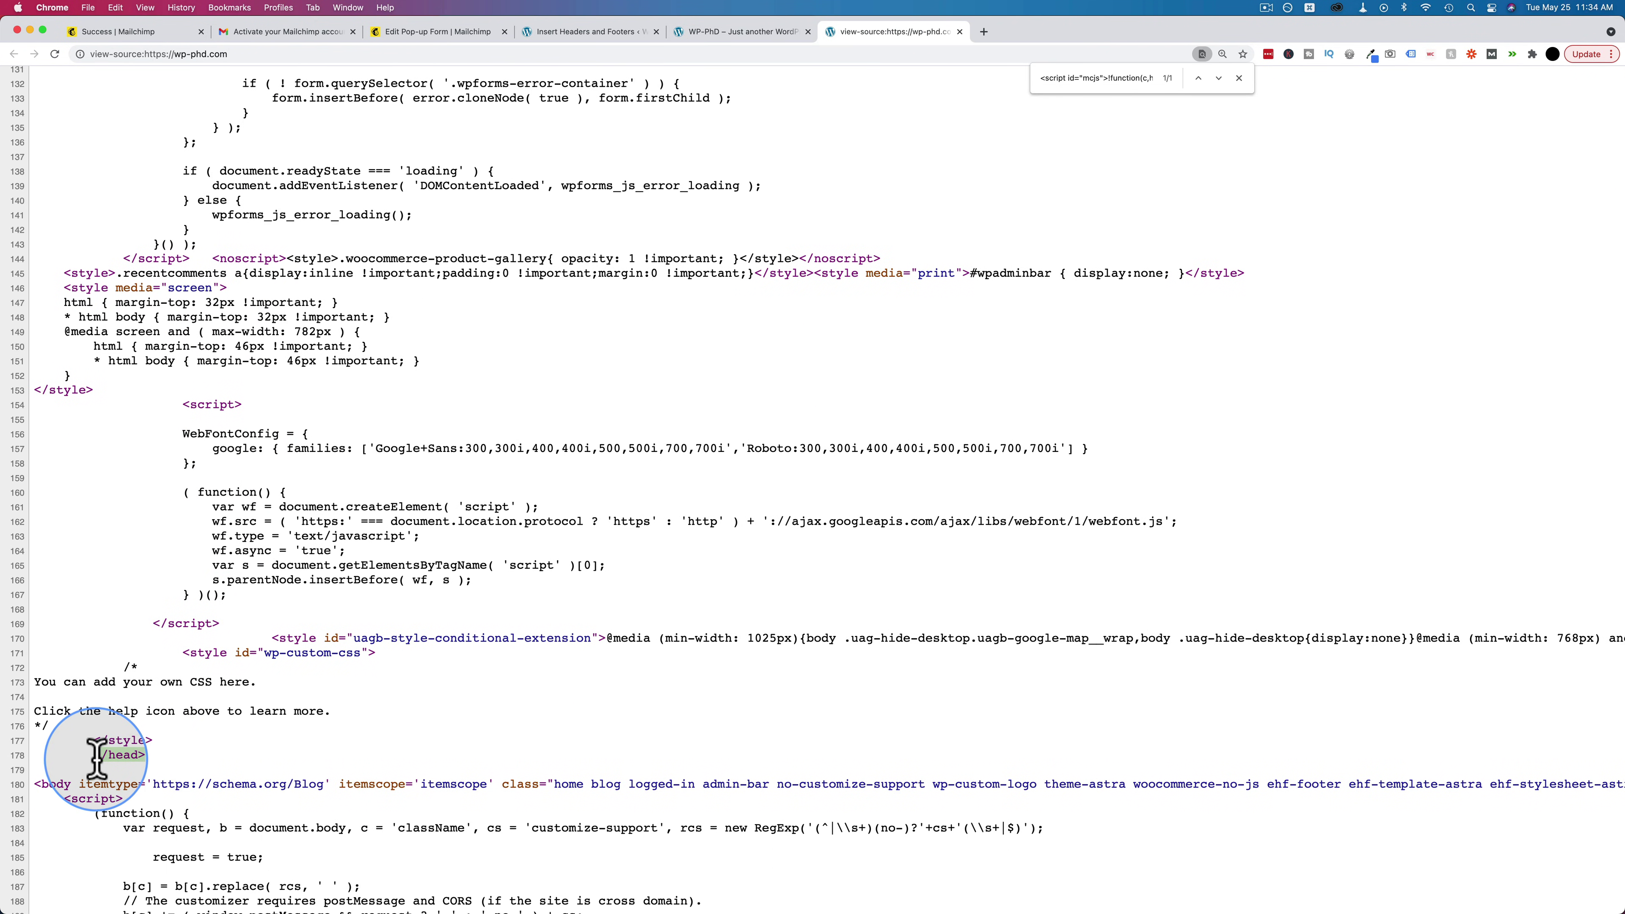
pyautogui.moveTo(82, 757); pyautogui.dragTo(212, 754)
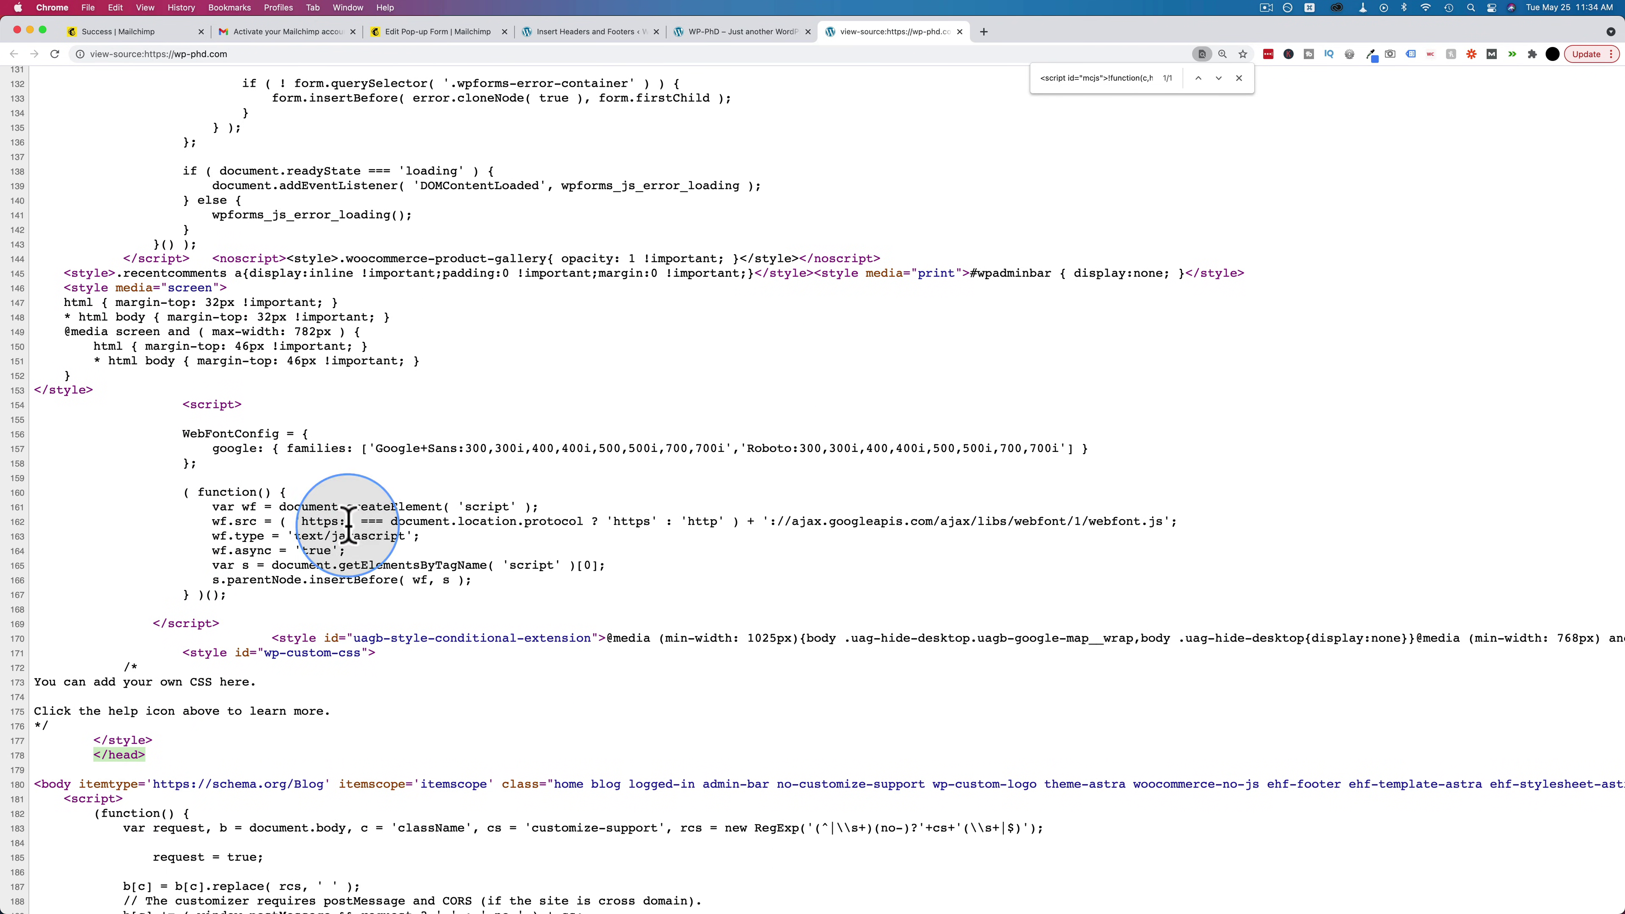
pyautogui.rightClick(381, 389)
pyautogui.click(146, 750)
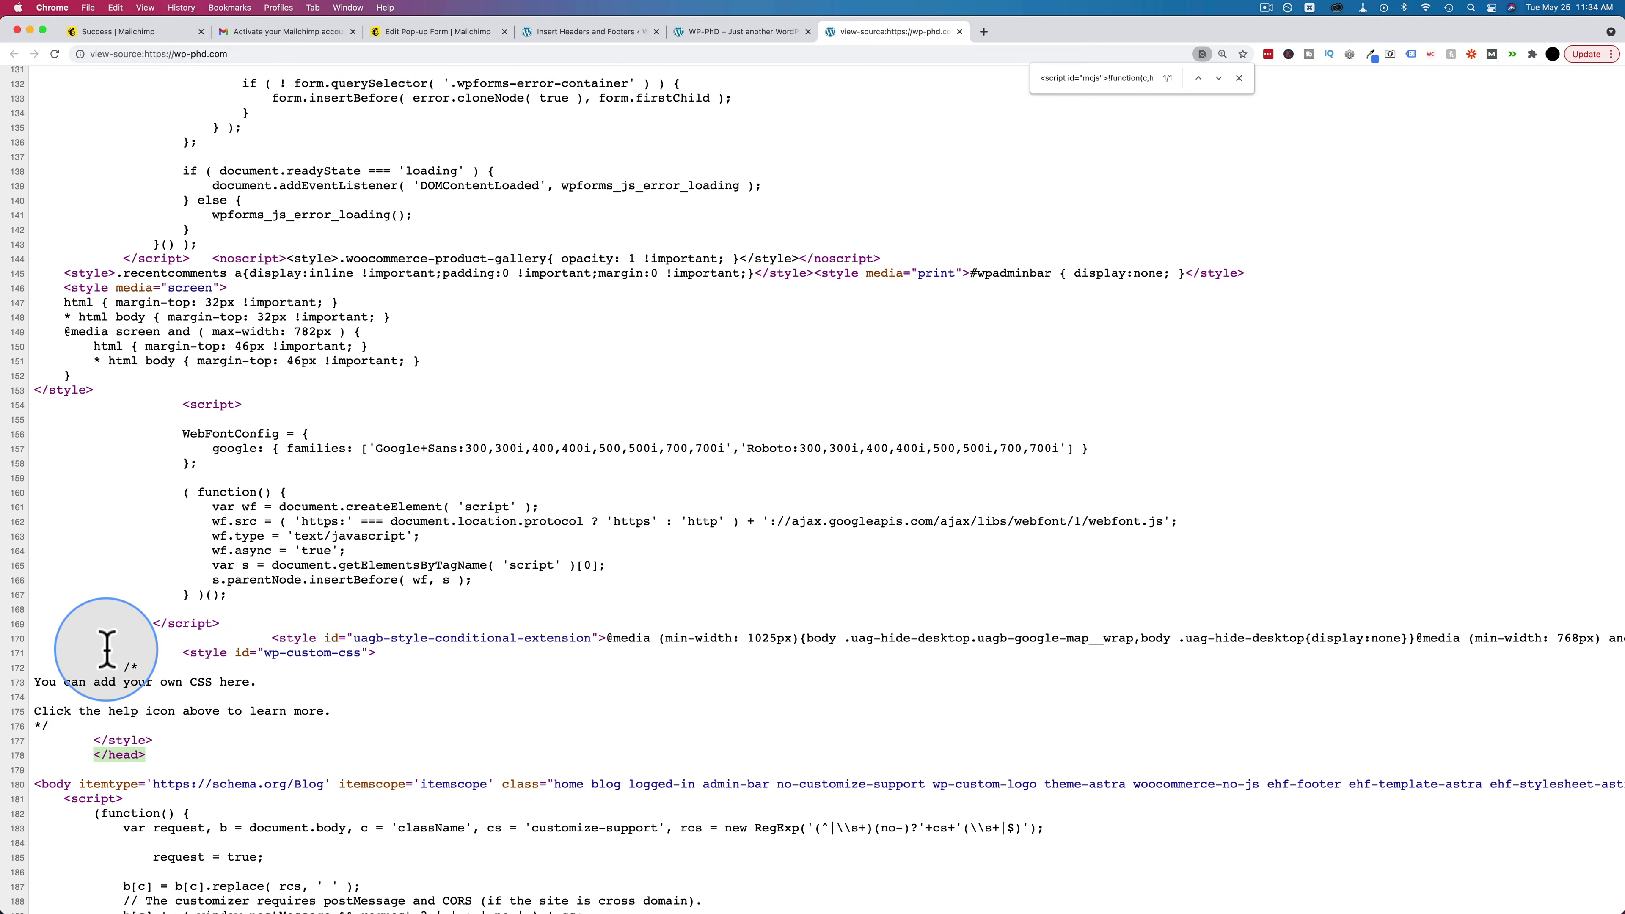
pyautogui.scroll(20, 106, 649)
pyautogui.scroll(8, 107, 648)
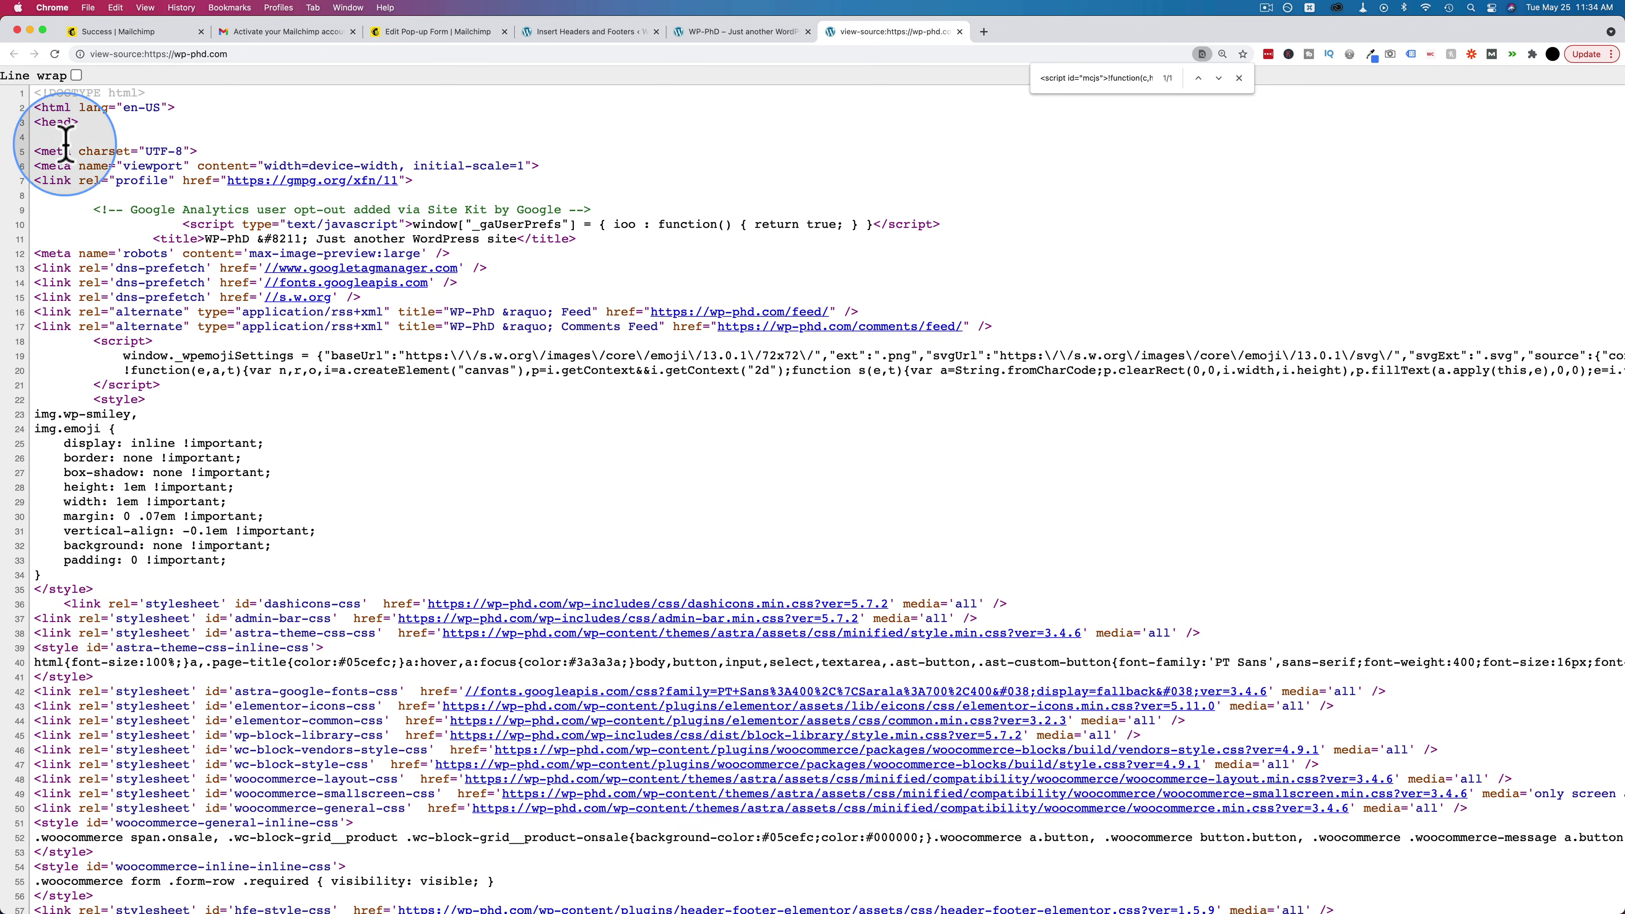
pyautogui.scroll(-5, 362, 400)
pyautogui.scroll(-3, 362, 400)
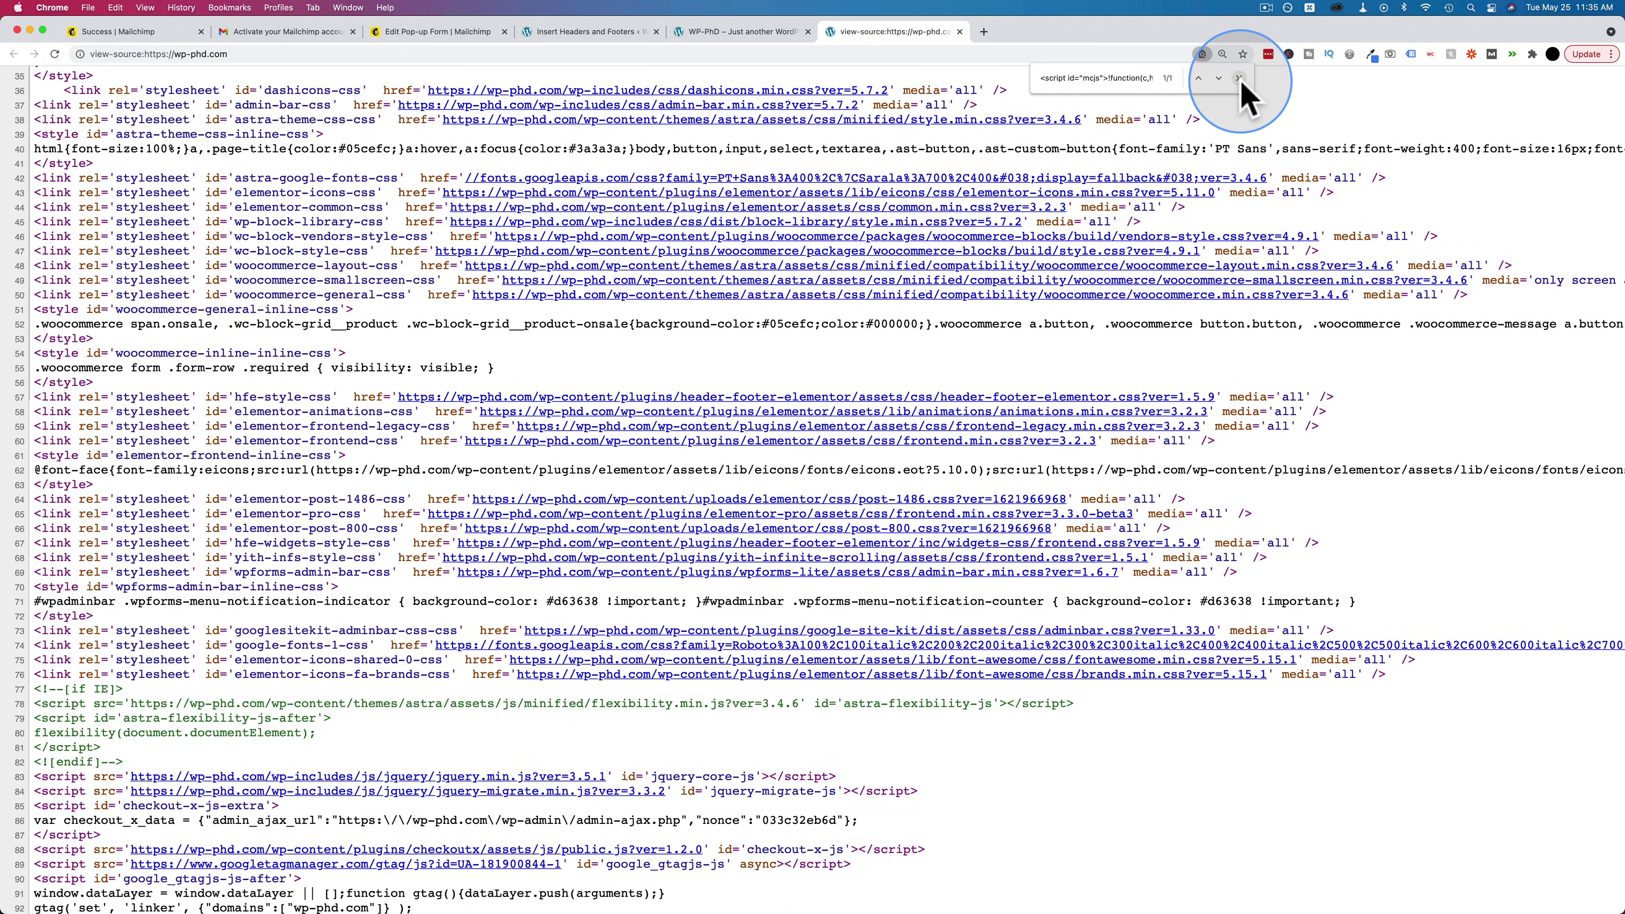
pyautogui.click(1239, 78)
# Reread Mailchimp's connection message, highlighting the sentence about the waiting time, then go back to the wp-phd.com page source.
pyautogui.click(630, 33)
pyautogui.click(459, 35)
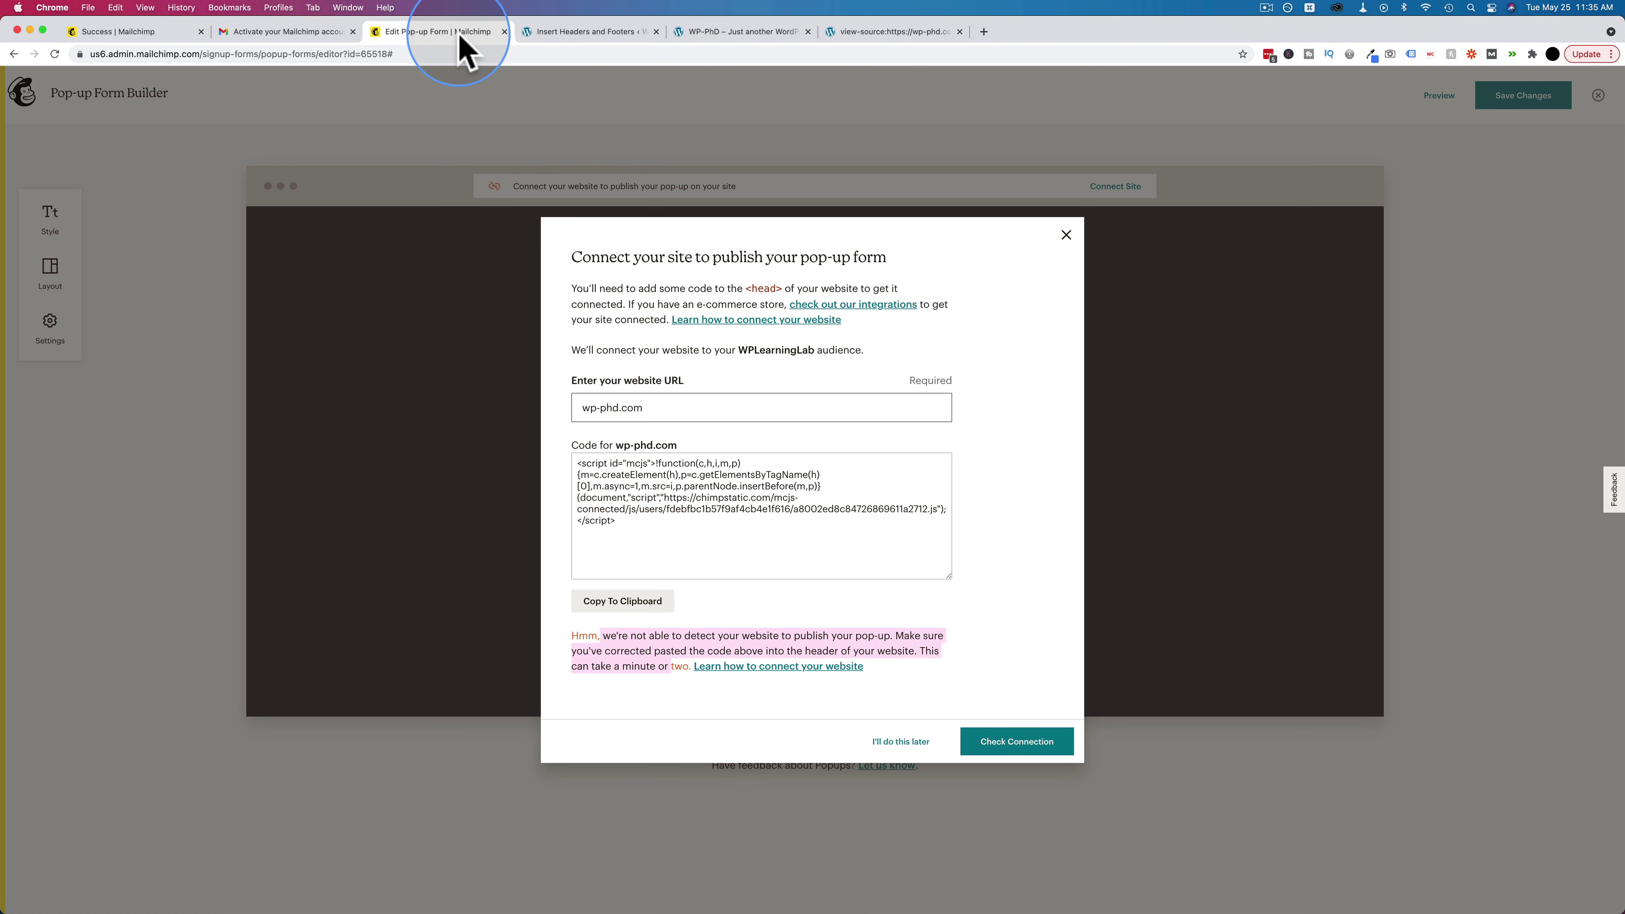
pyautogui.moveTo(919, 650); pyautogui.dragTo(674, 669)
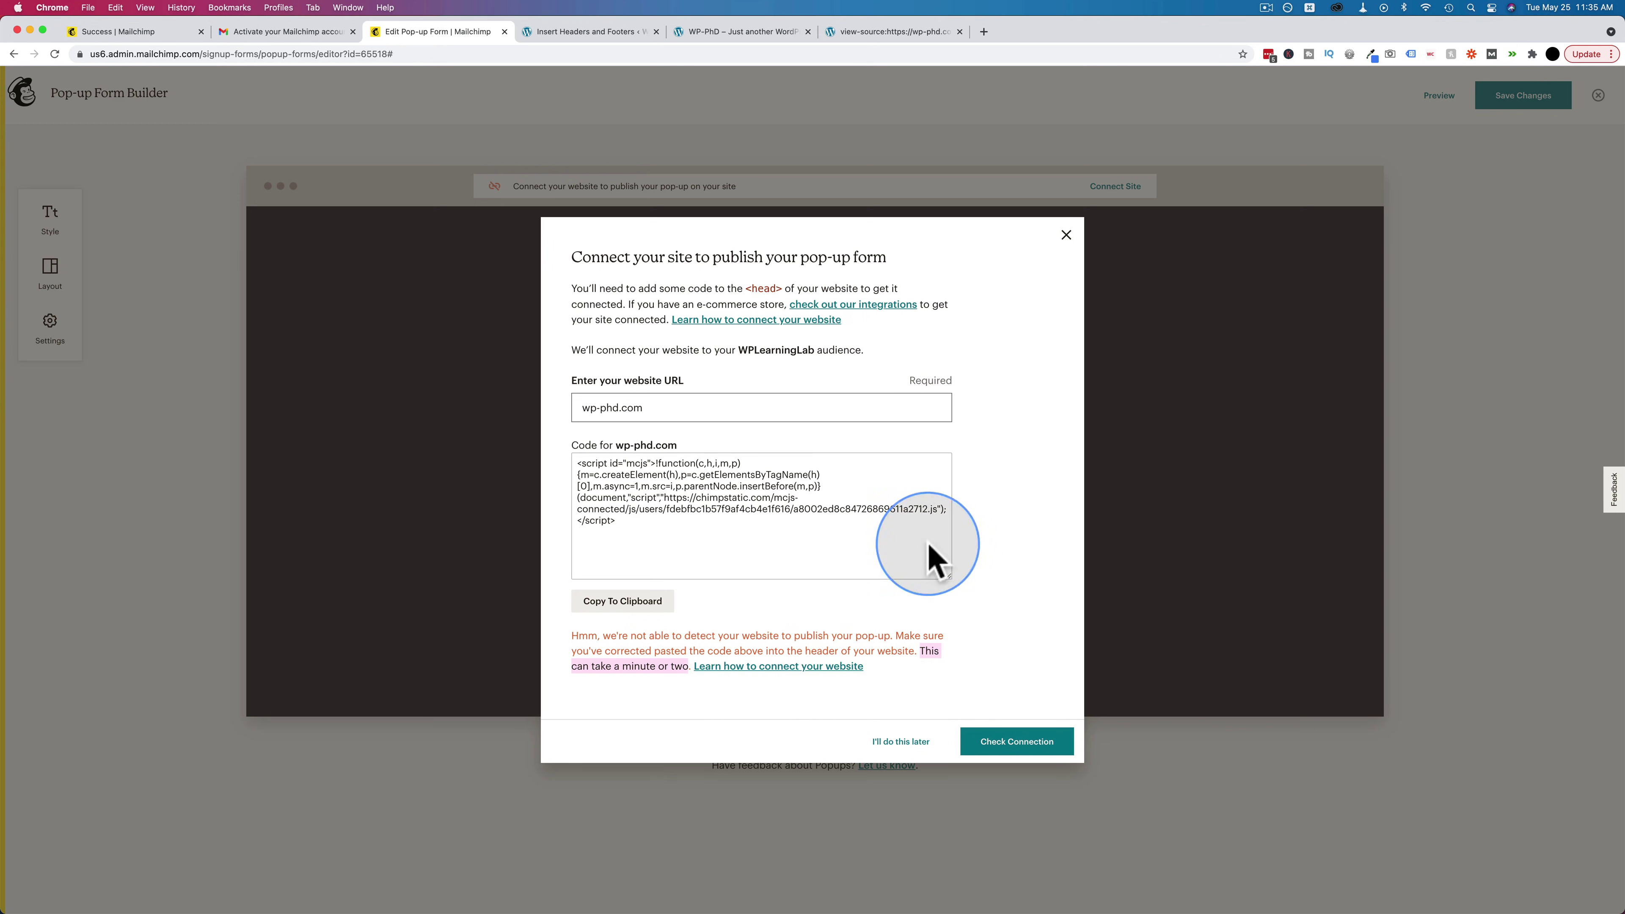
pyautogui.click(913, 36)
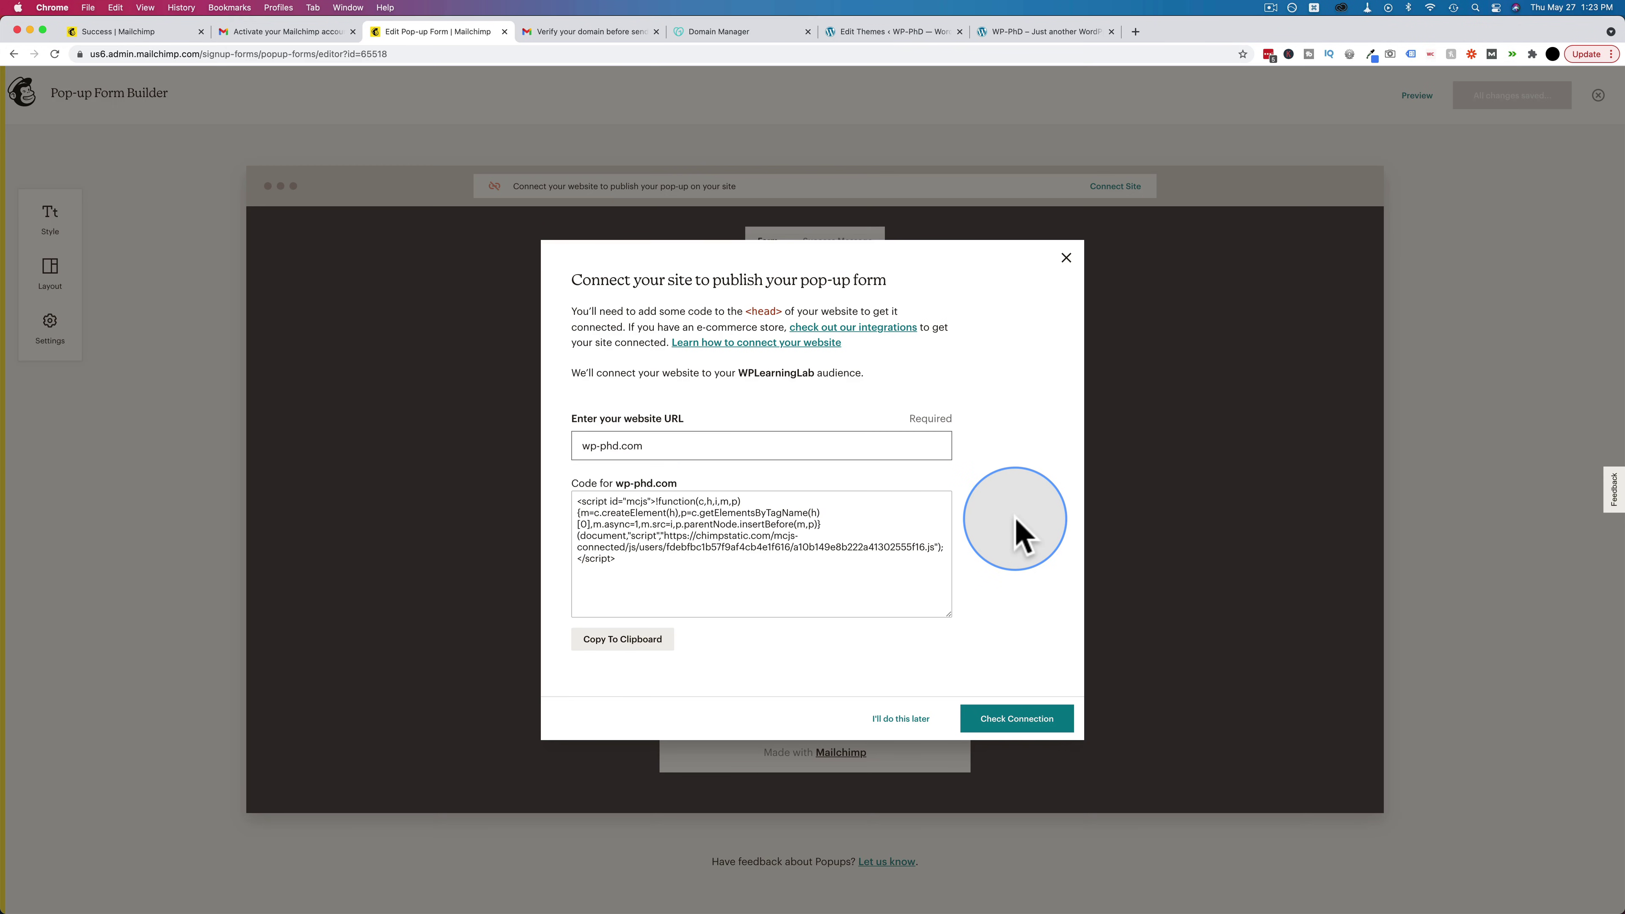
# Check the wp-phd.com connection again from the Mailchimp connection dialog and highlight the message below the code.
pyautogui.click(1014, 720)
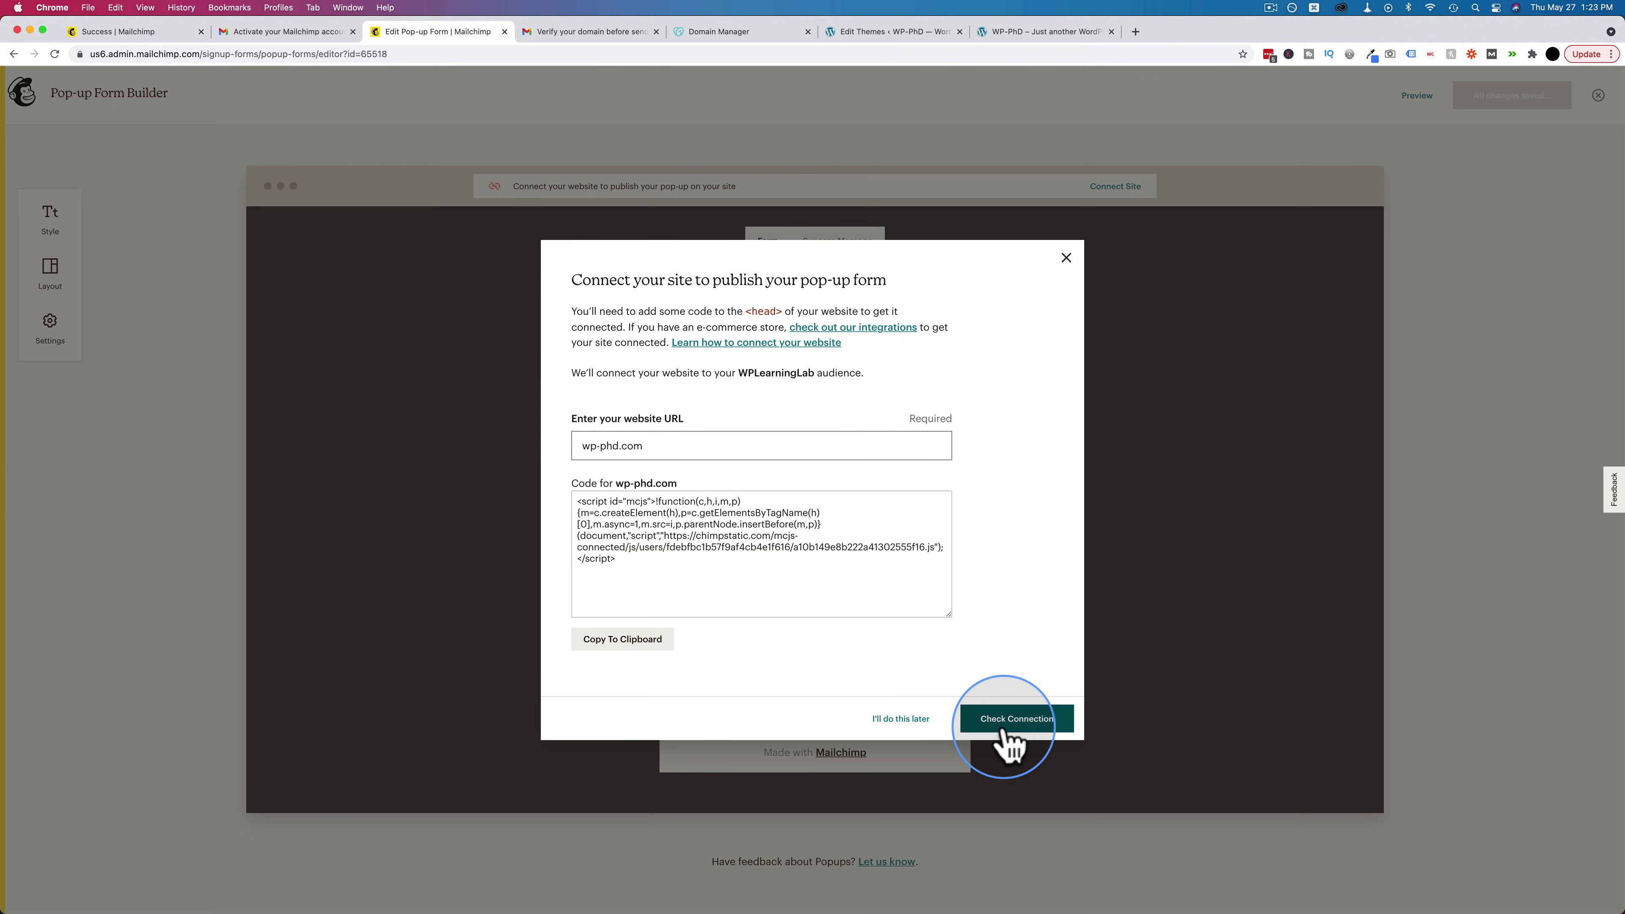
pyautogui.moveTo(611, 643); pyautogui.dragTo(881, 641)
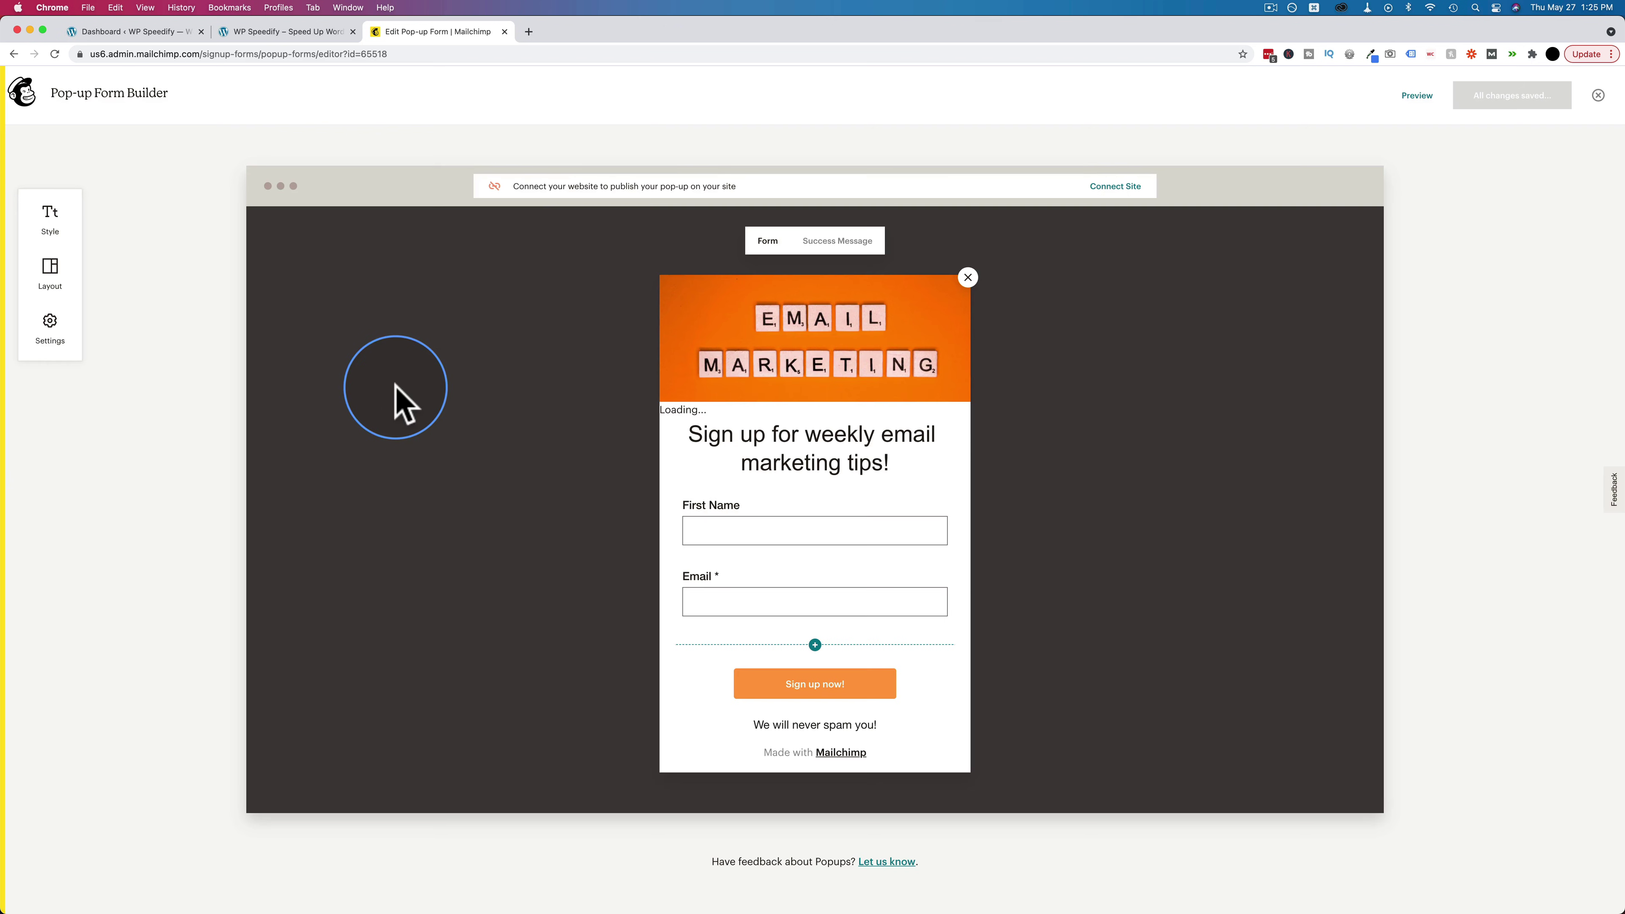
pyautogui.click(287, 33)
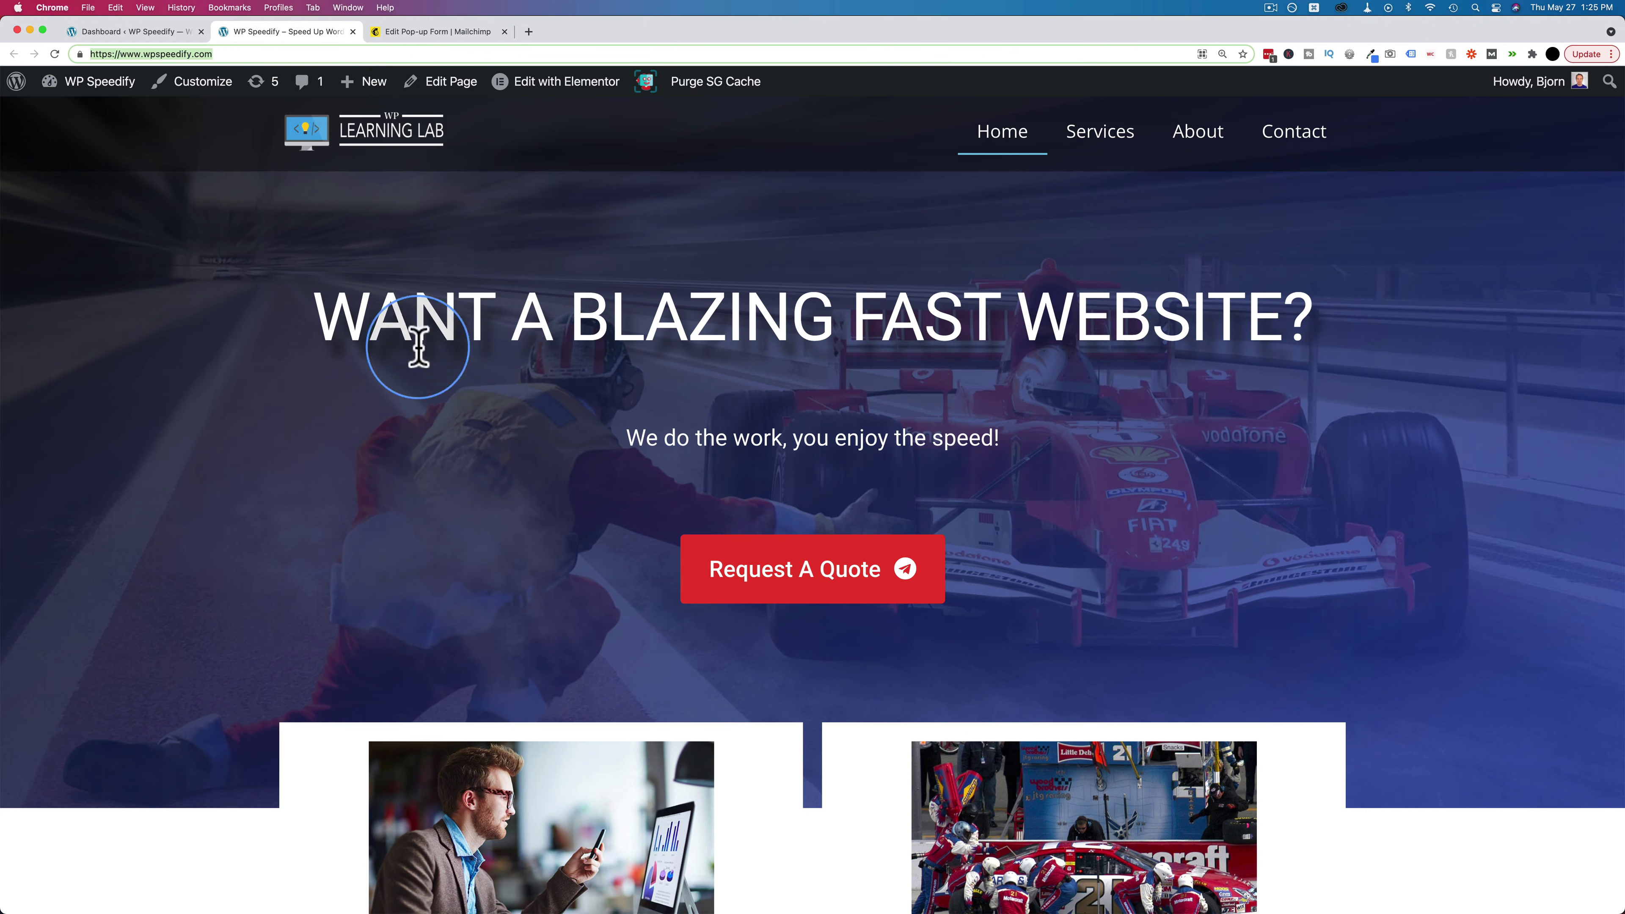
pyautogui.click(448, 35)
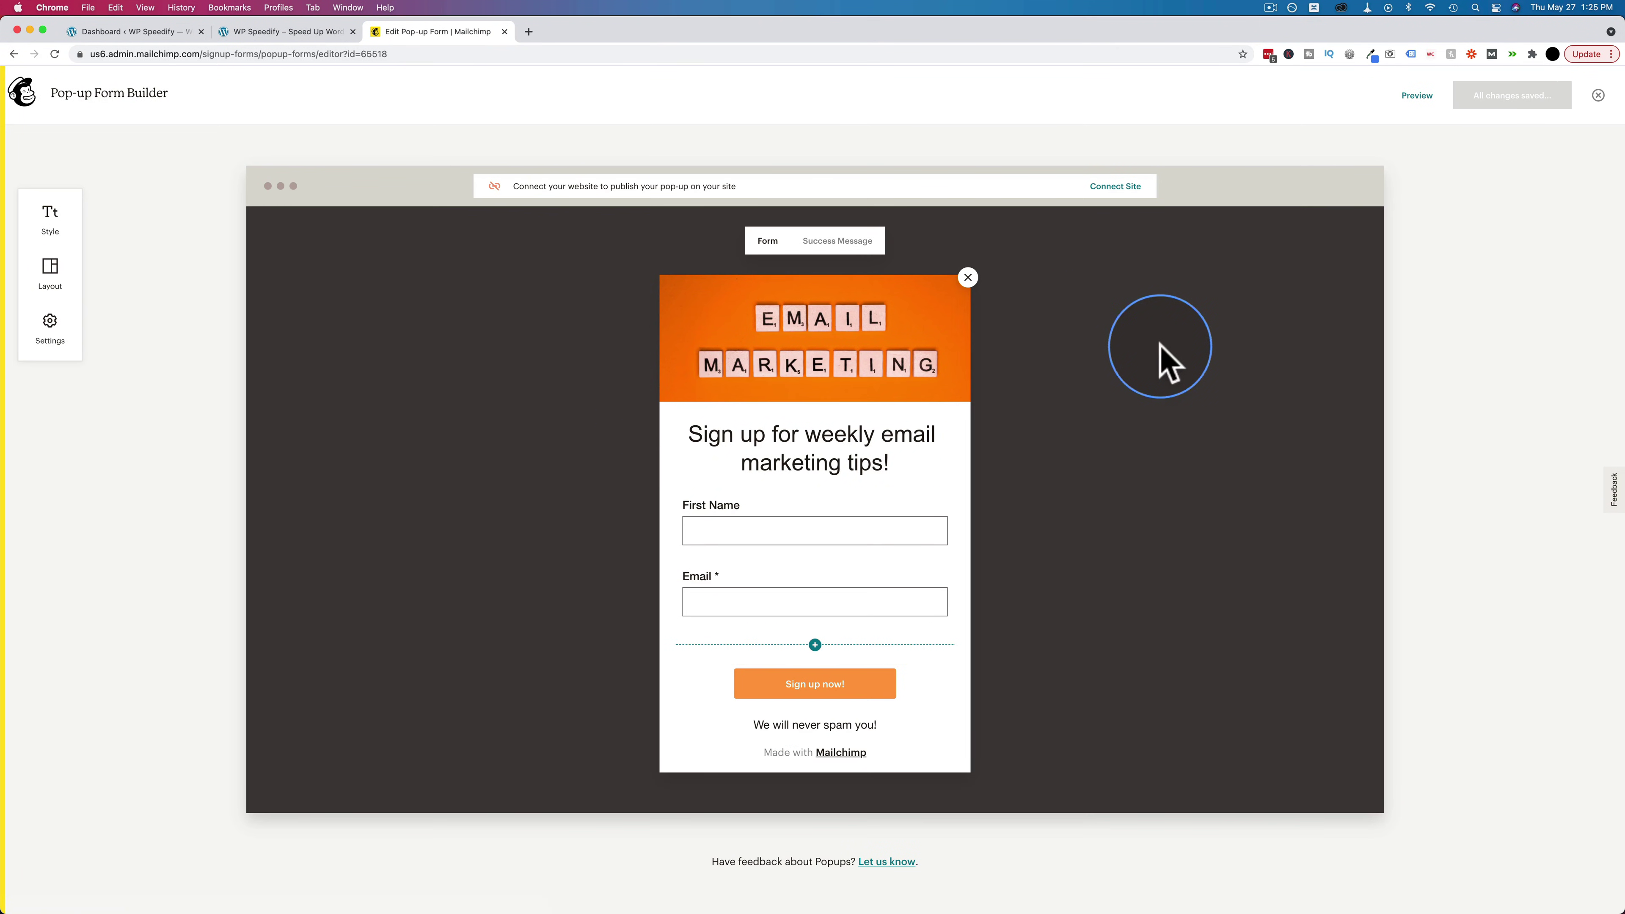
pyautogui.click(1110, 189)
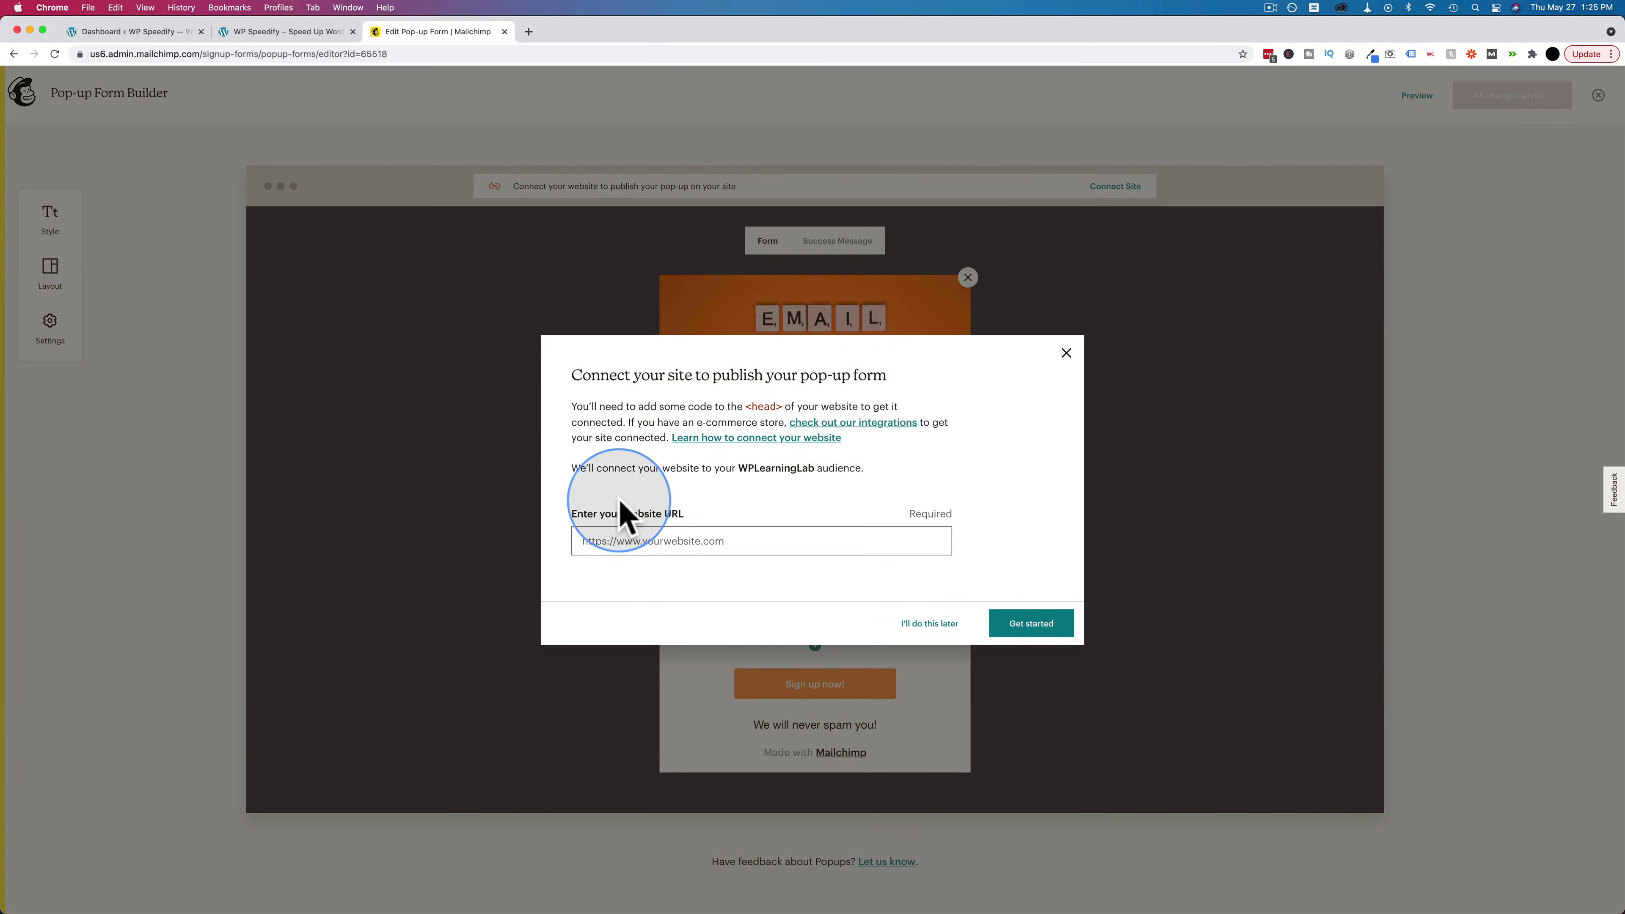
pyautogui.click(250, 32)
pyautogui.click(236, 55)
pyautogui.press('super+c')
pyautogui.click(435, 31)
pyautogui.click(745, 541)
pyautogui.press('super+v')
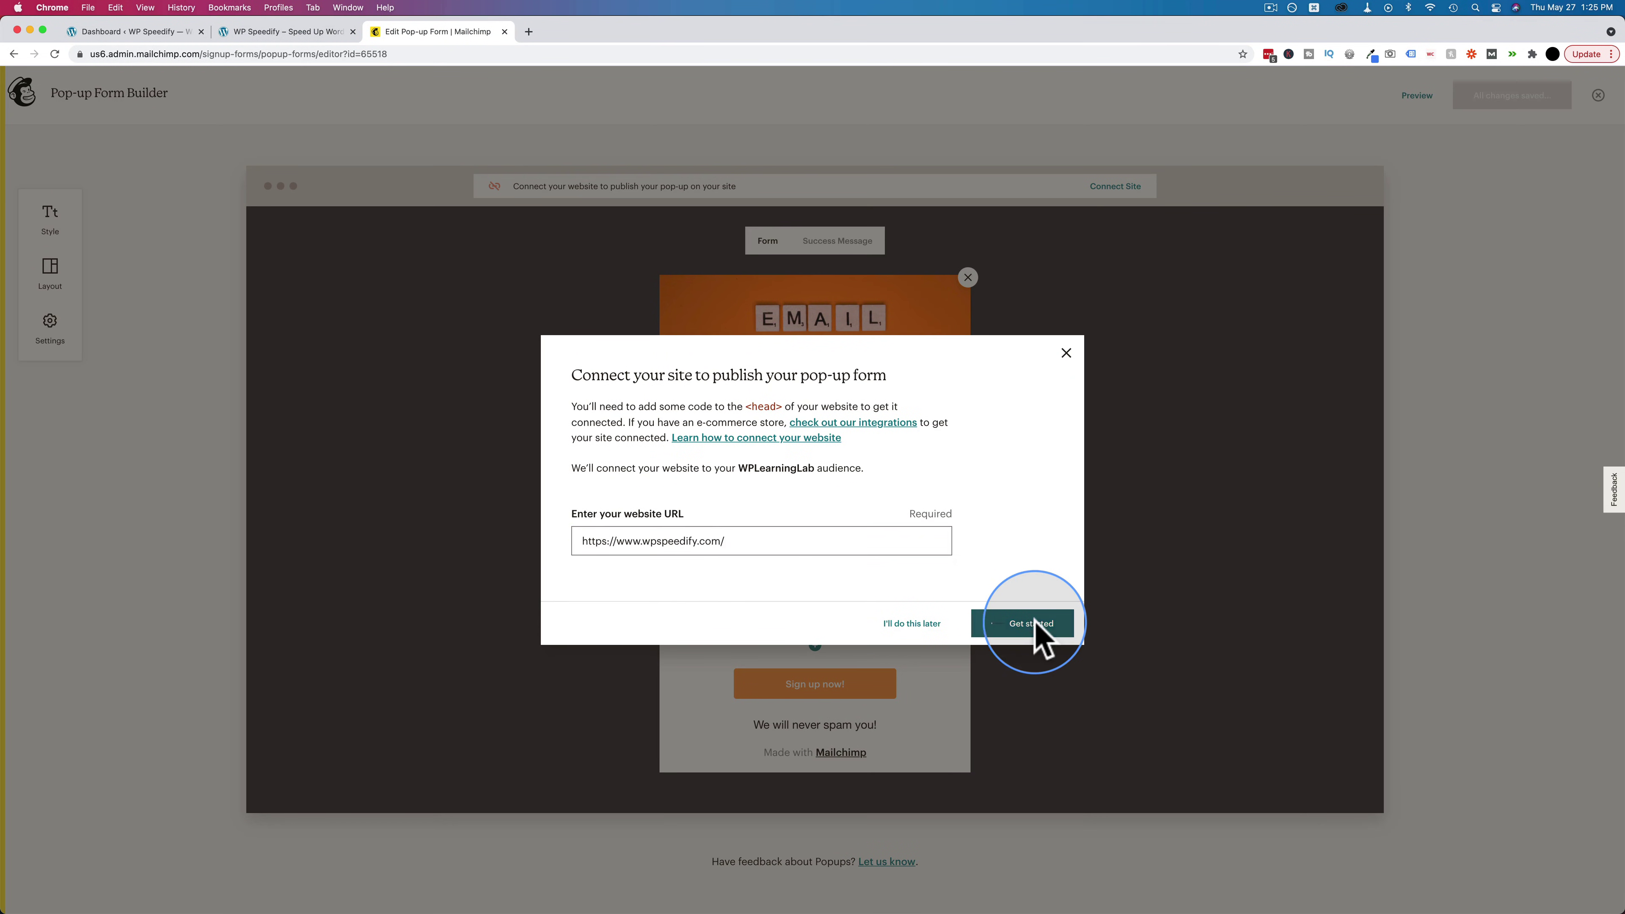
pyautogui.click(1031, 624)
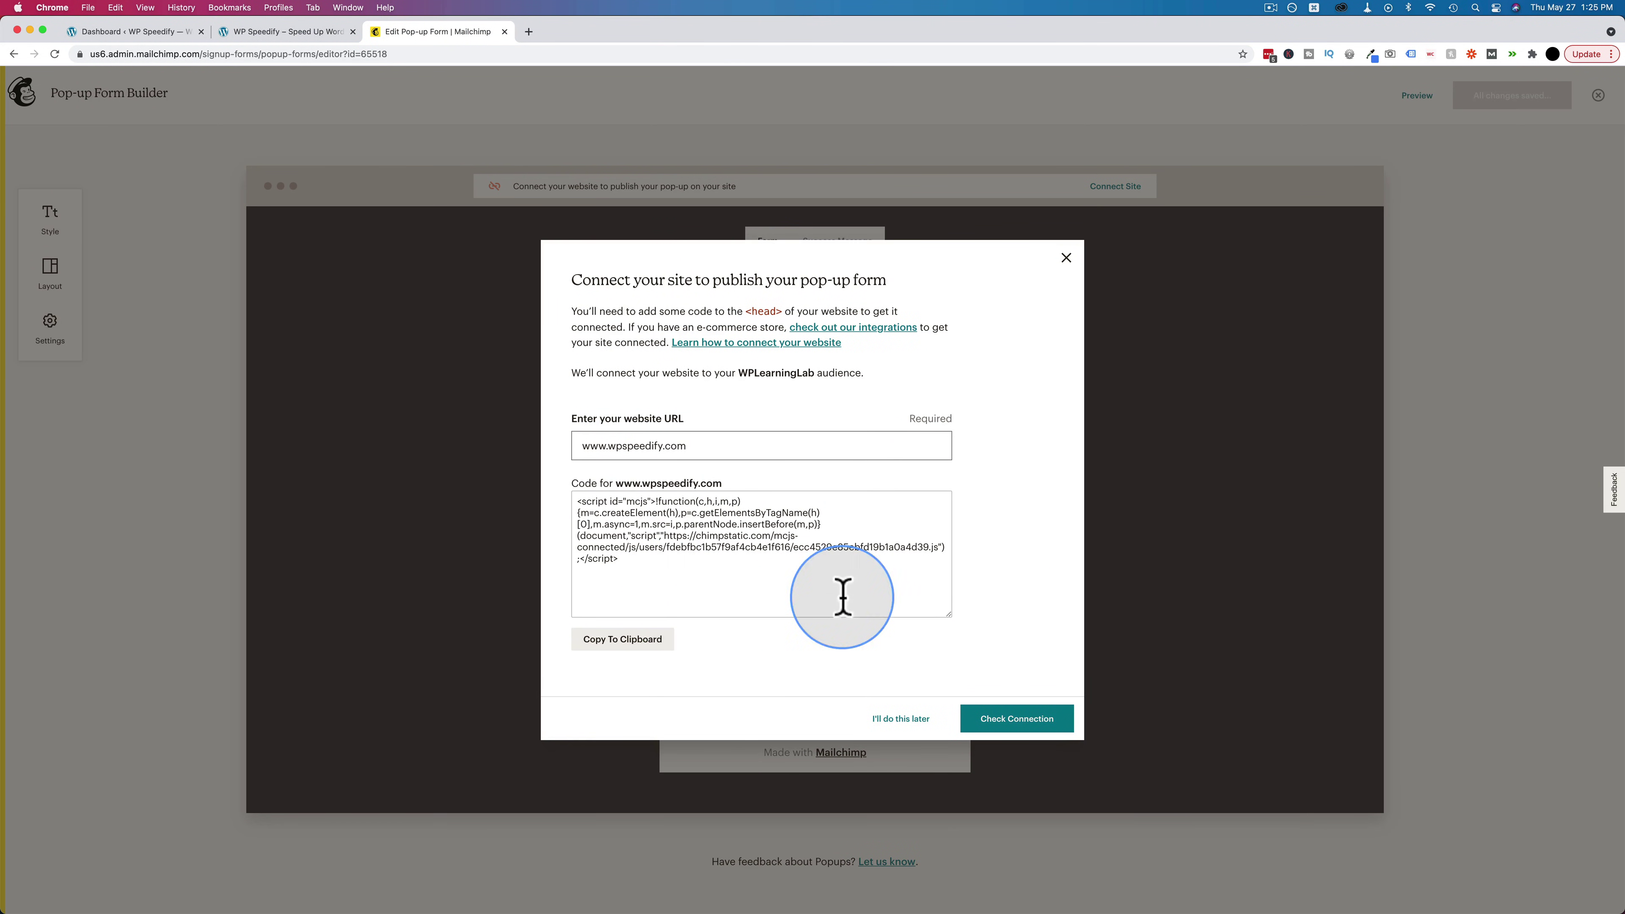
pyautogui.click(1020, 726)
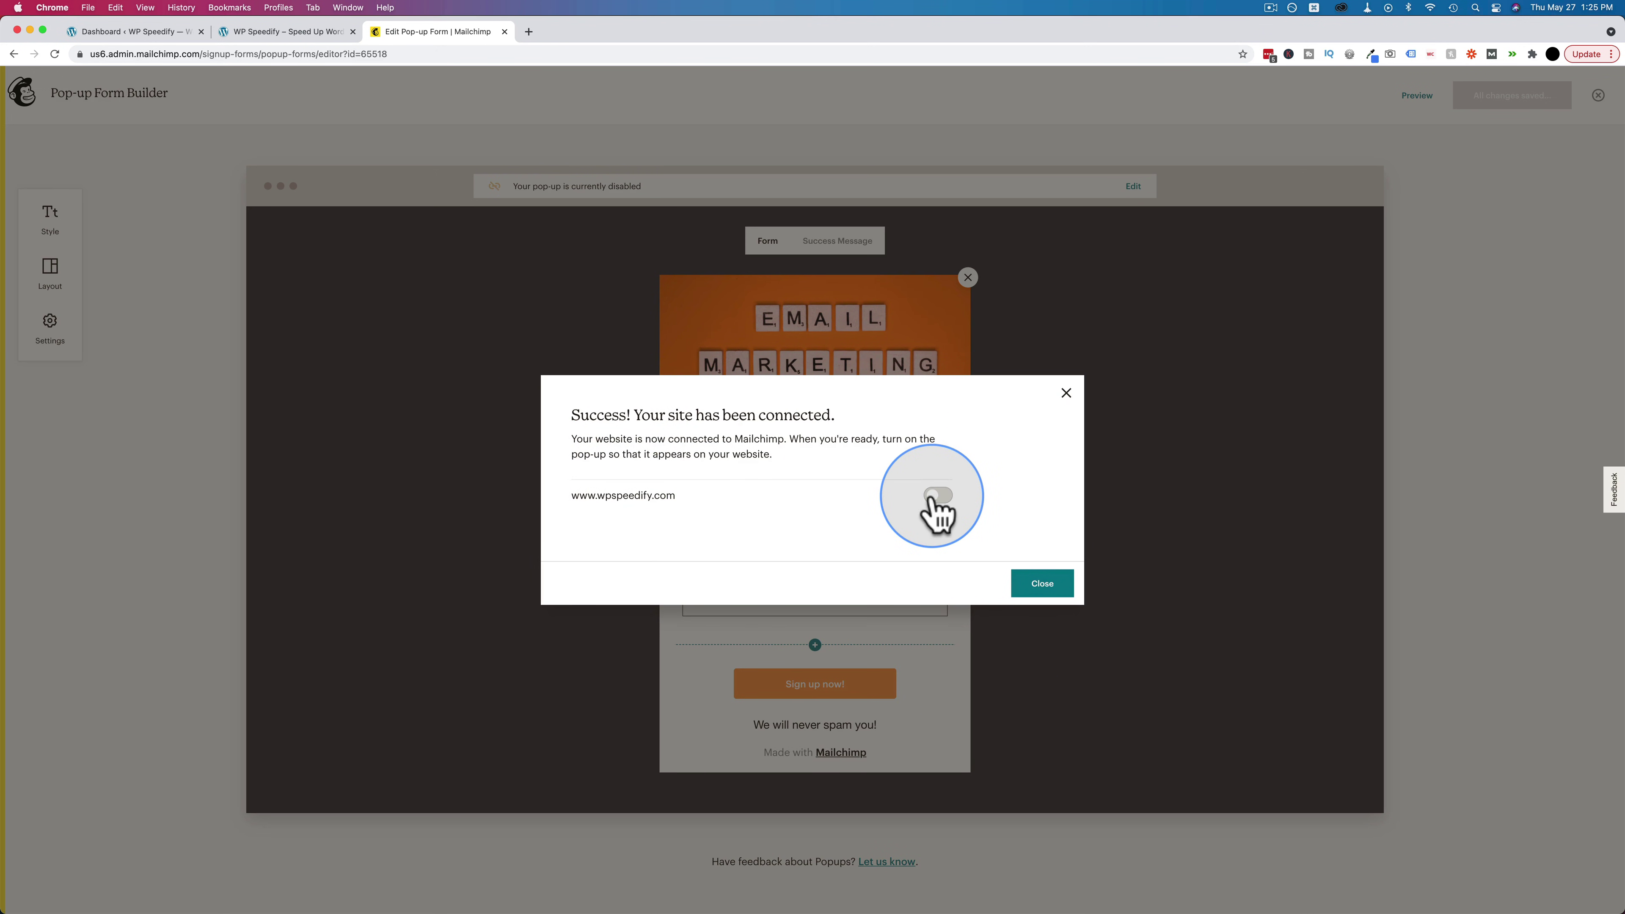
pyautogui.click(1041, 588)
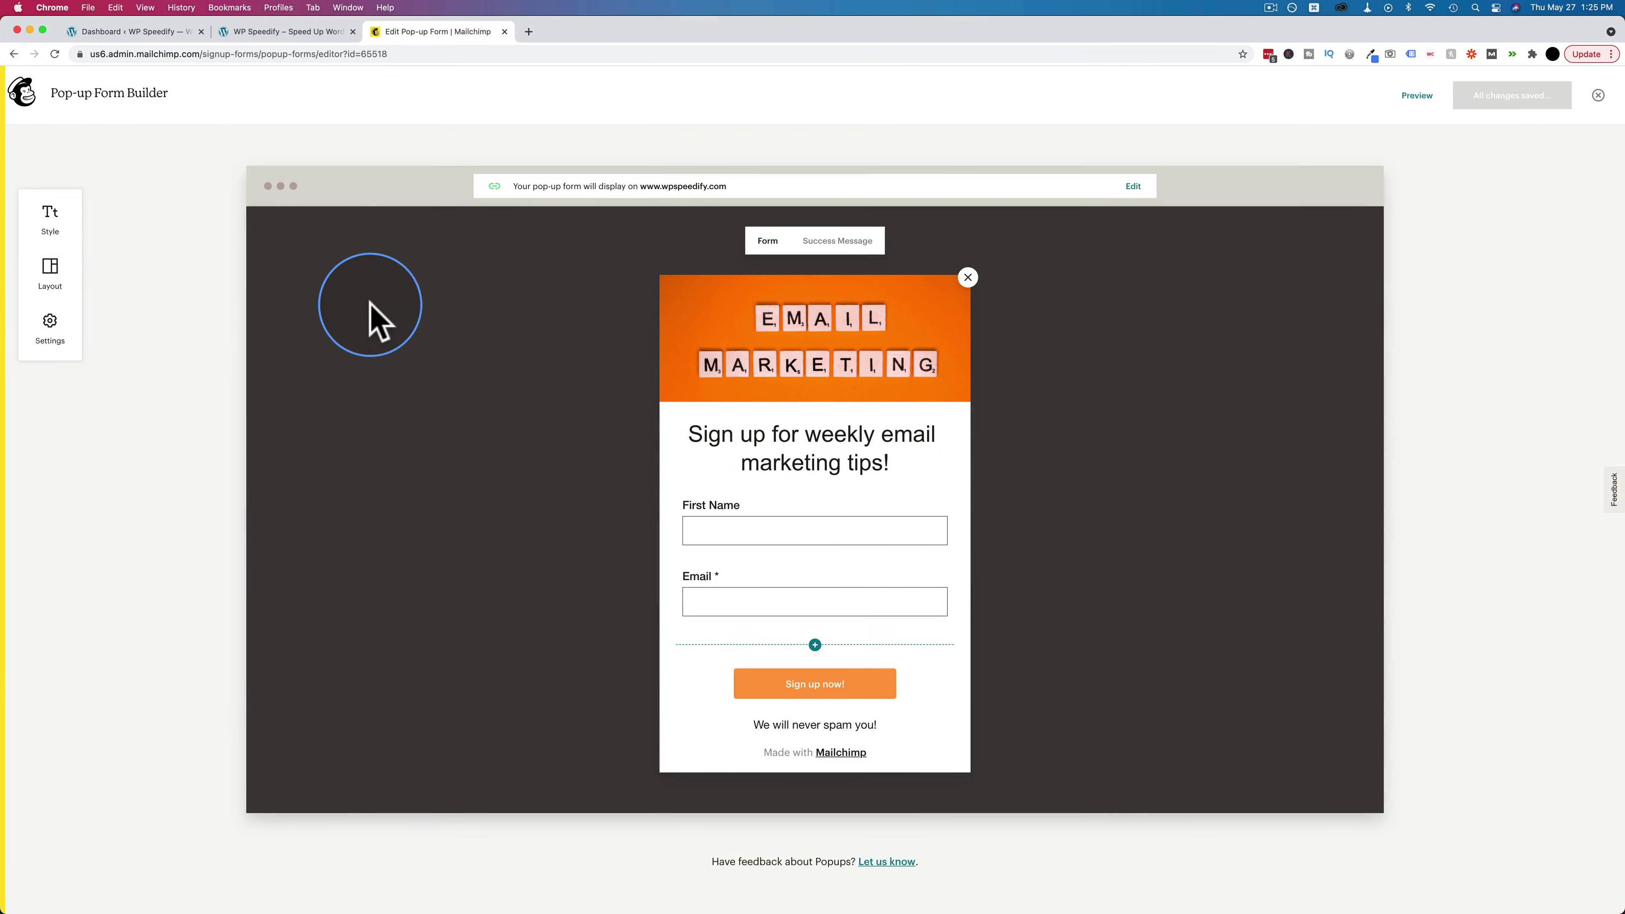
# Test the pop-up on the WP Speedify website by entering a first name and an e-mail address and submitting the signup.
pyautogui.click(279, 33)
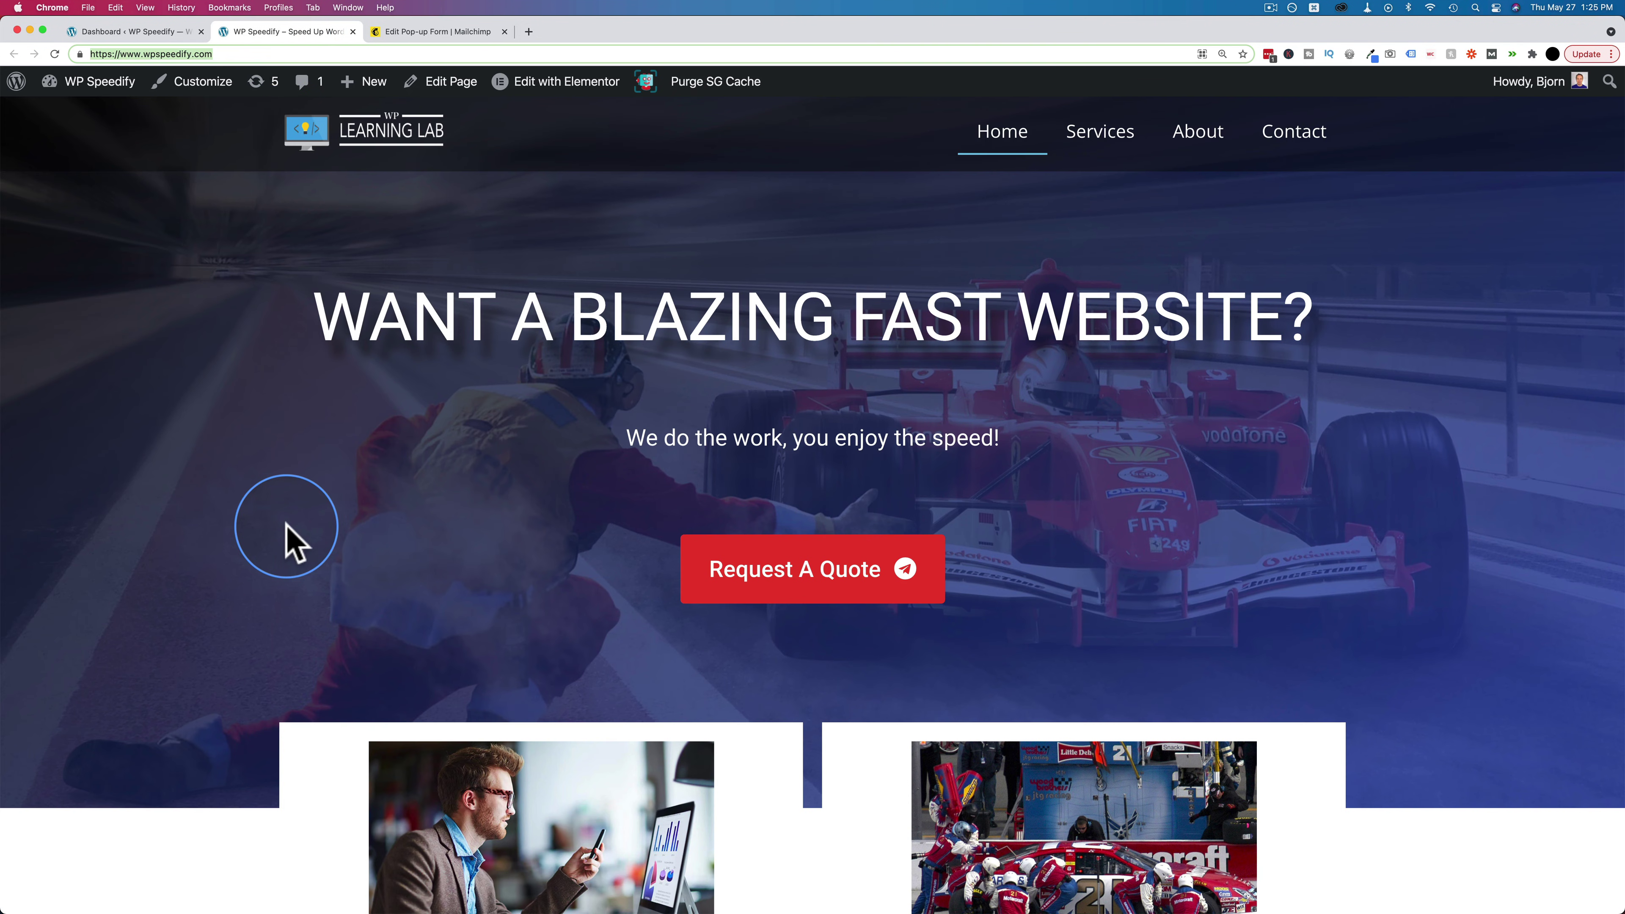
pyautogui.click(286, 544)
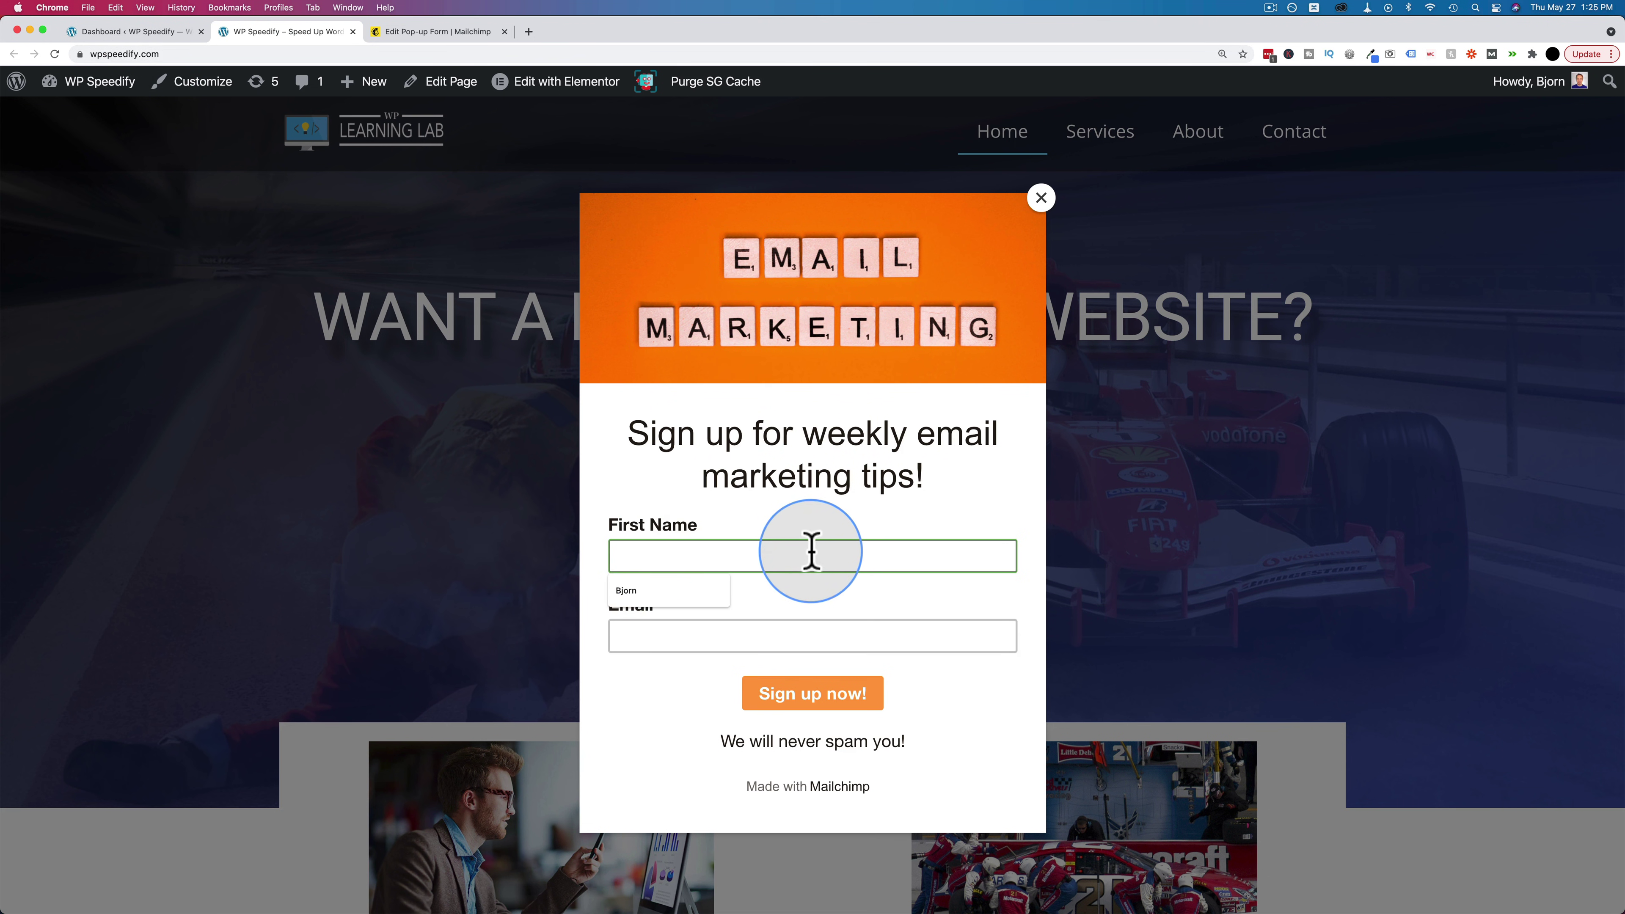
pyautogui.click(659, 592)
pyautogui.click(666, 638)
pyautogui.click(665, 670)
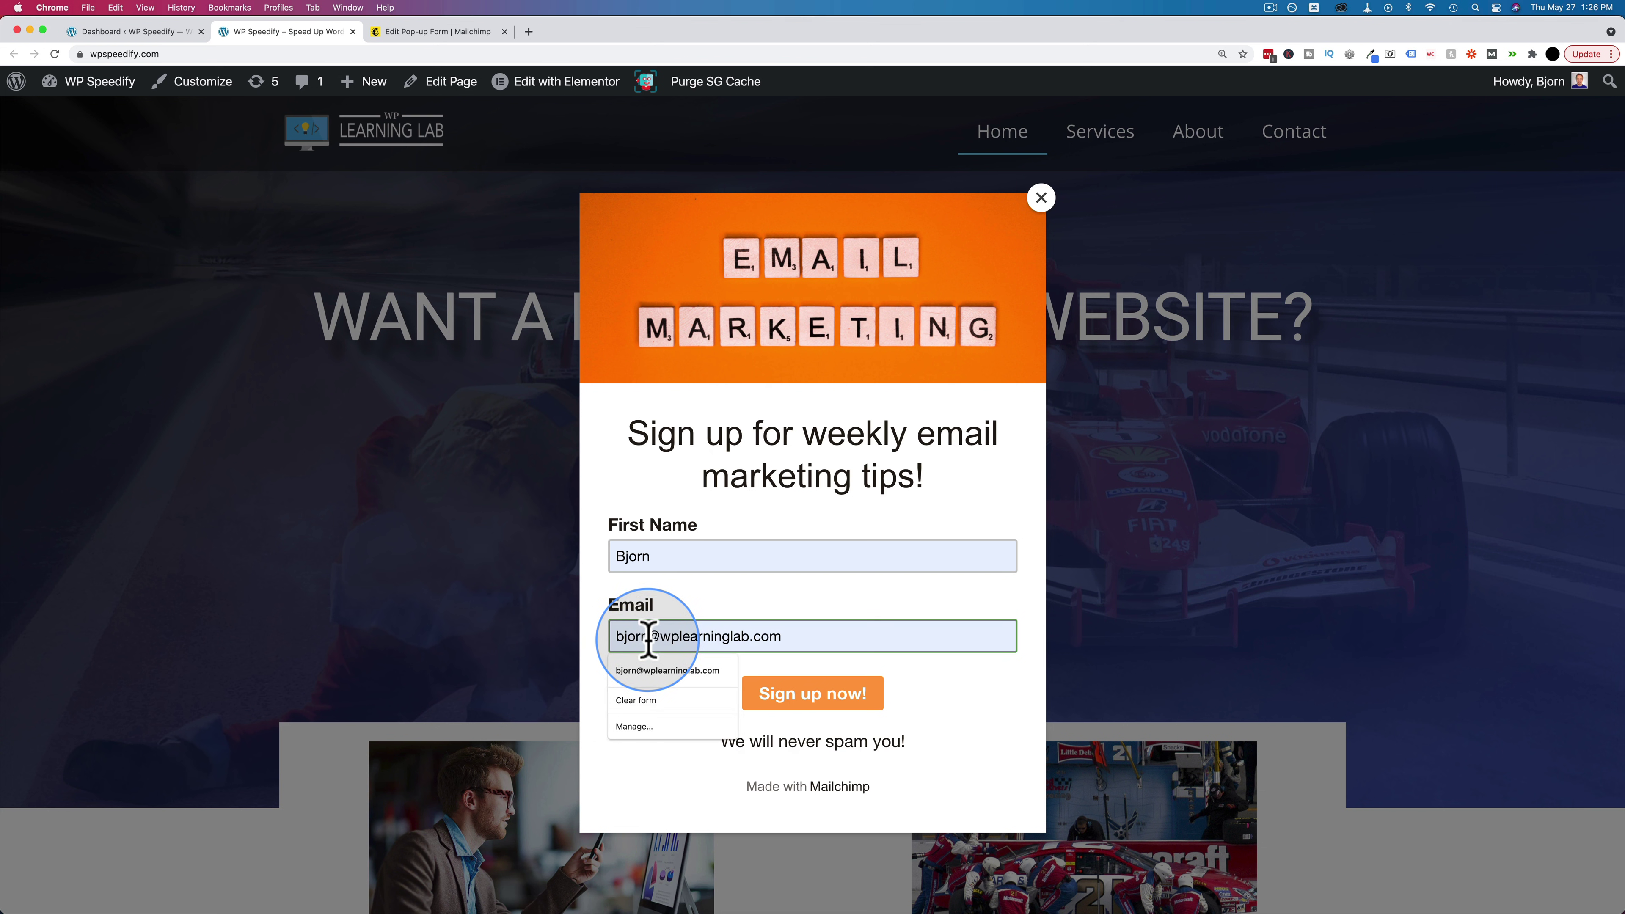
pyautogui.write('1')
pyautogui.click(826, 698)
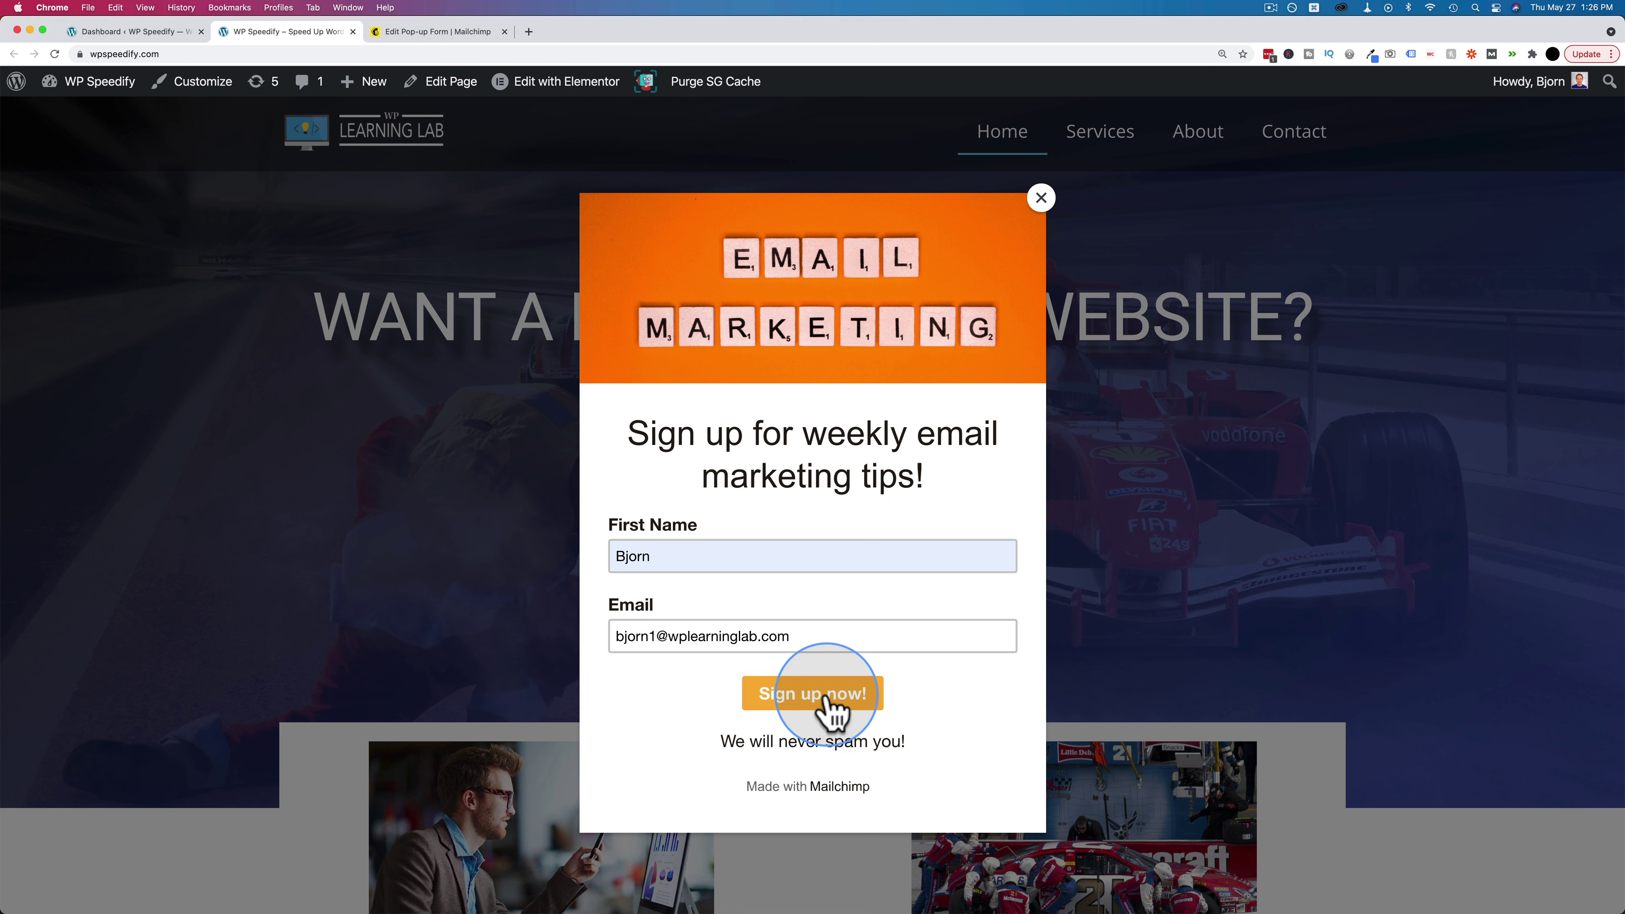
pyautogui.moveTo(646, 268); pyautogui.dragTo(791, 333)
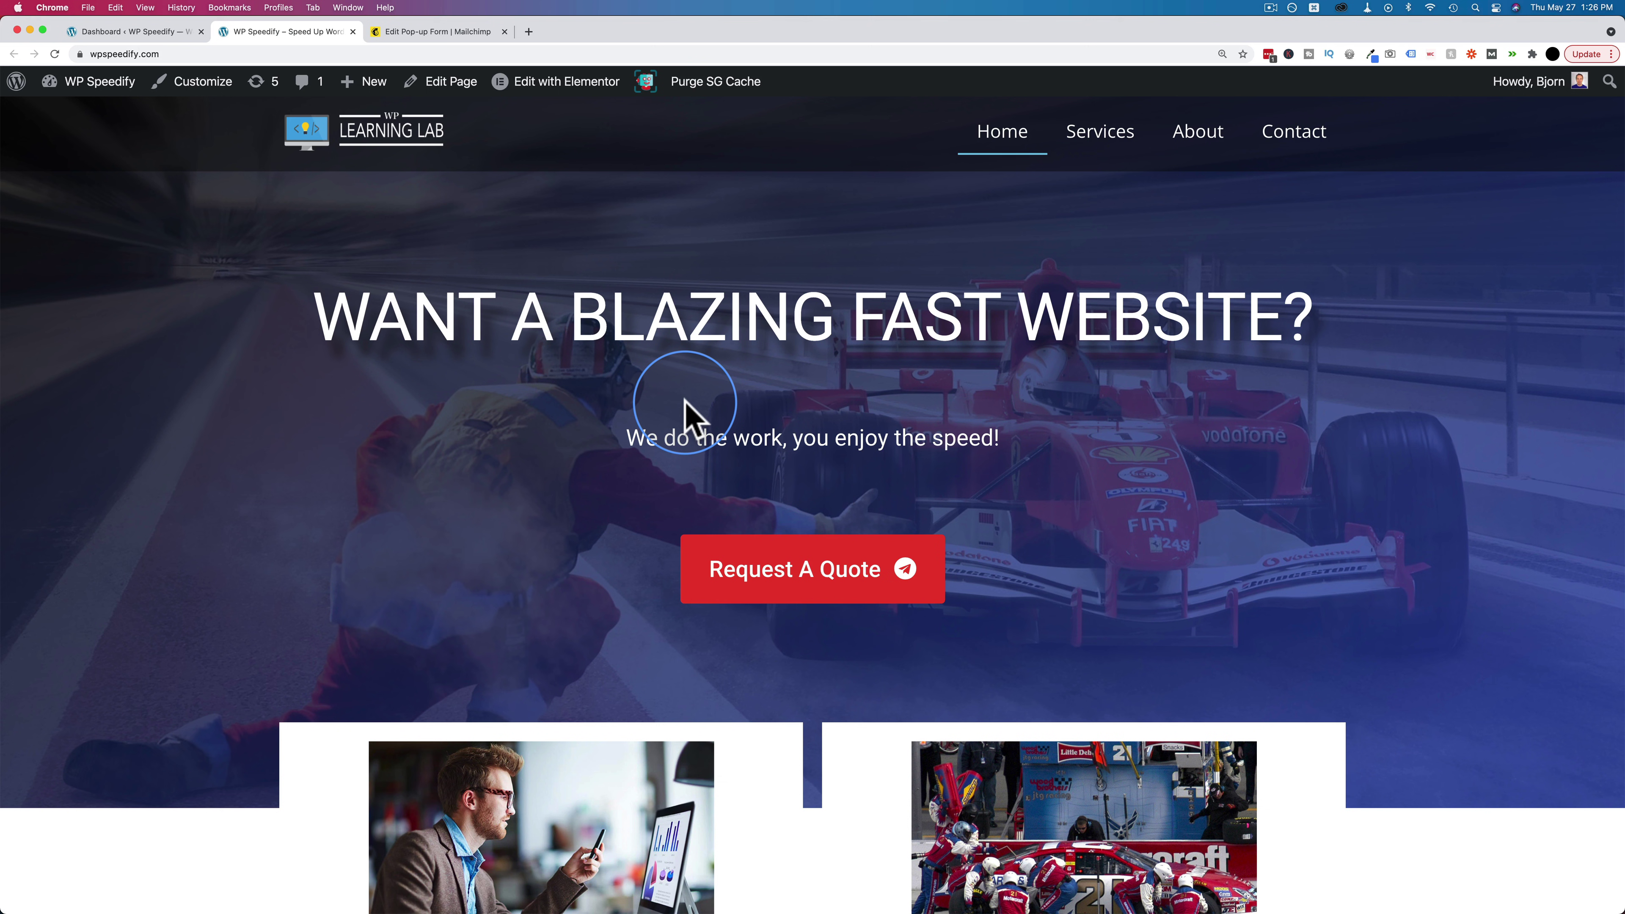
# Return to Mailchimp, leave the Pop-up Form Builder and view the list of all contacts in the WPLearningLab audience.
pyautogui.click(458, 34)
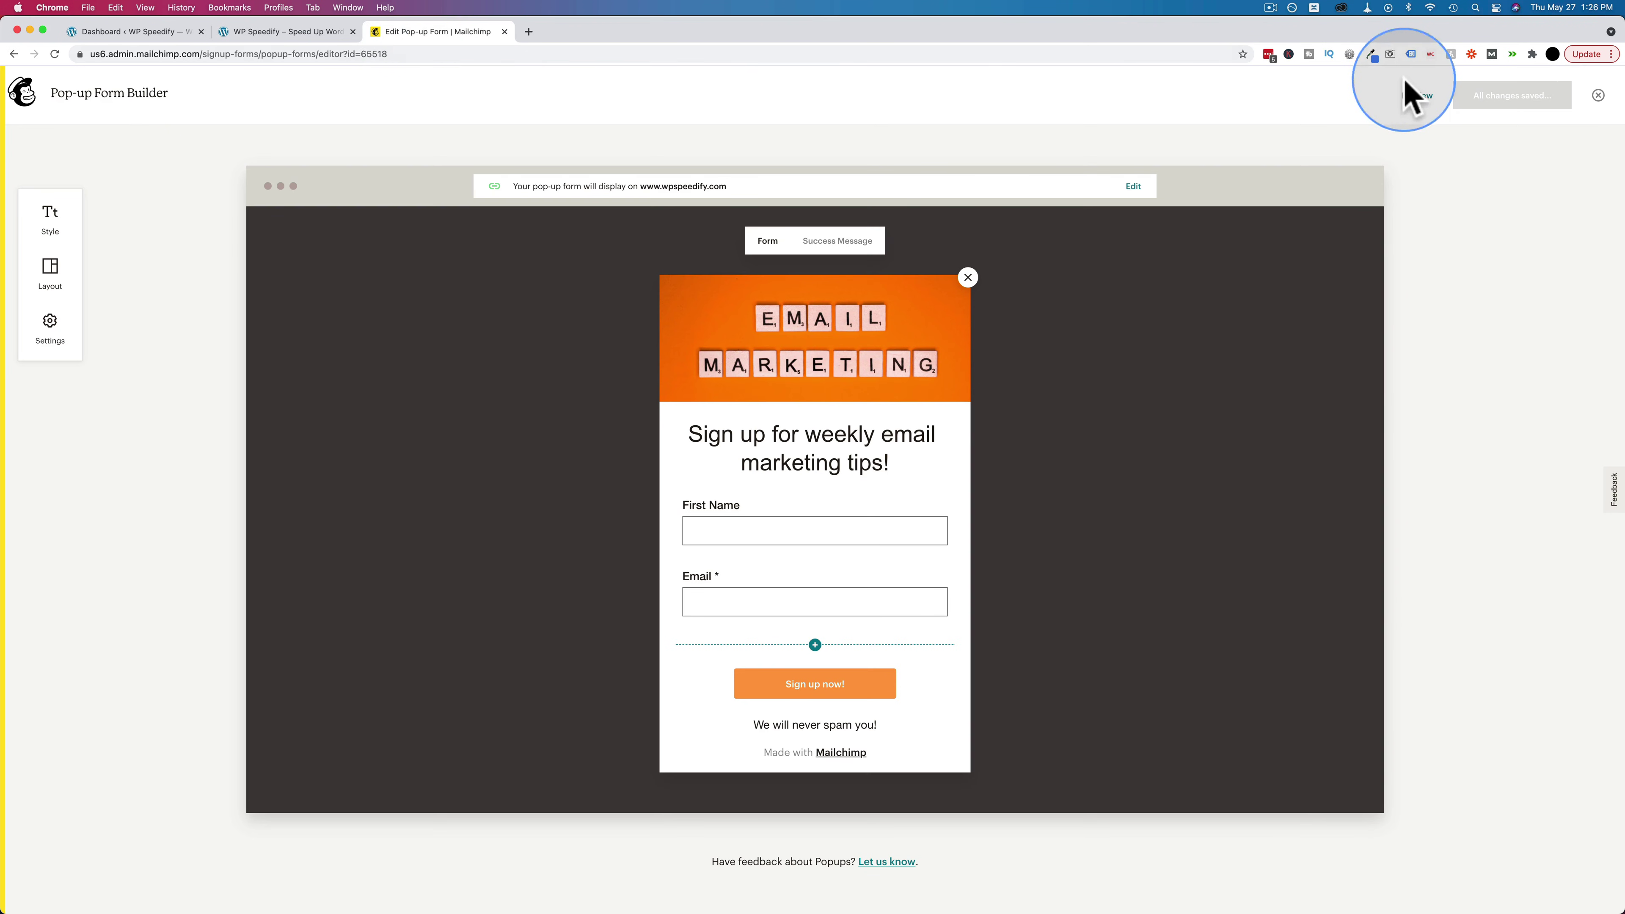
pyautogui.click(1598, 95)
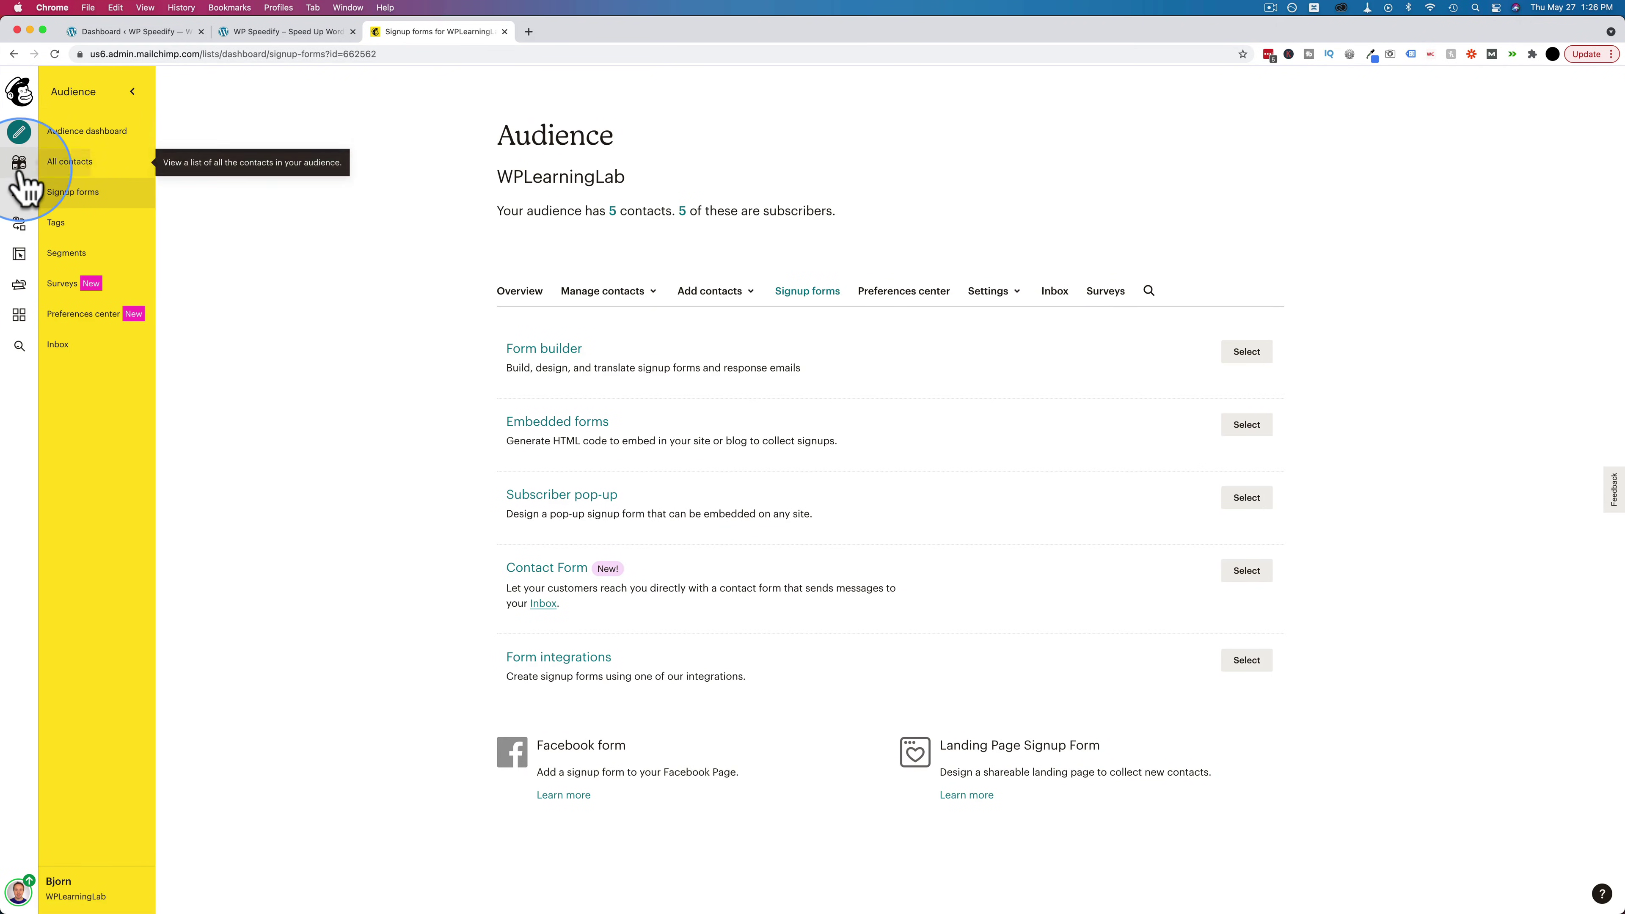
pyautogui.click(18, 164)
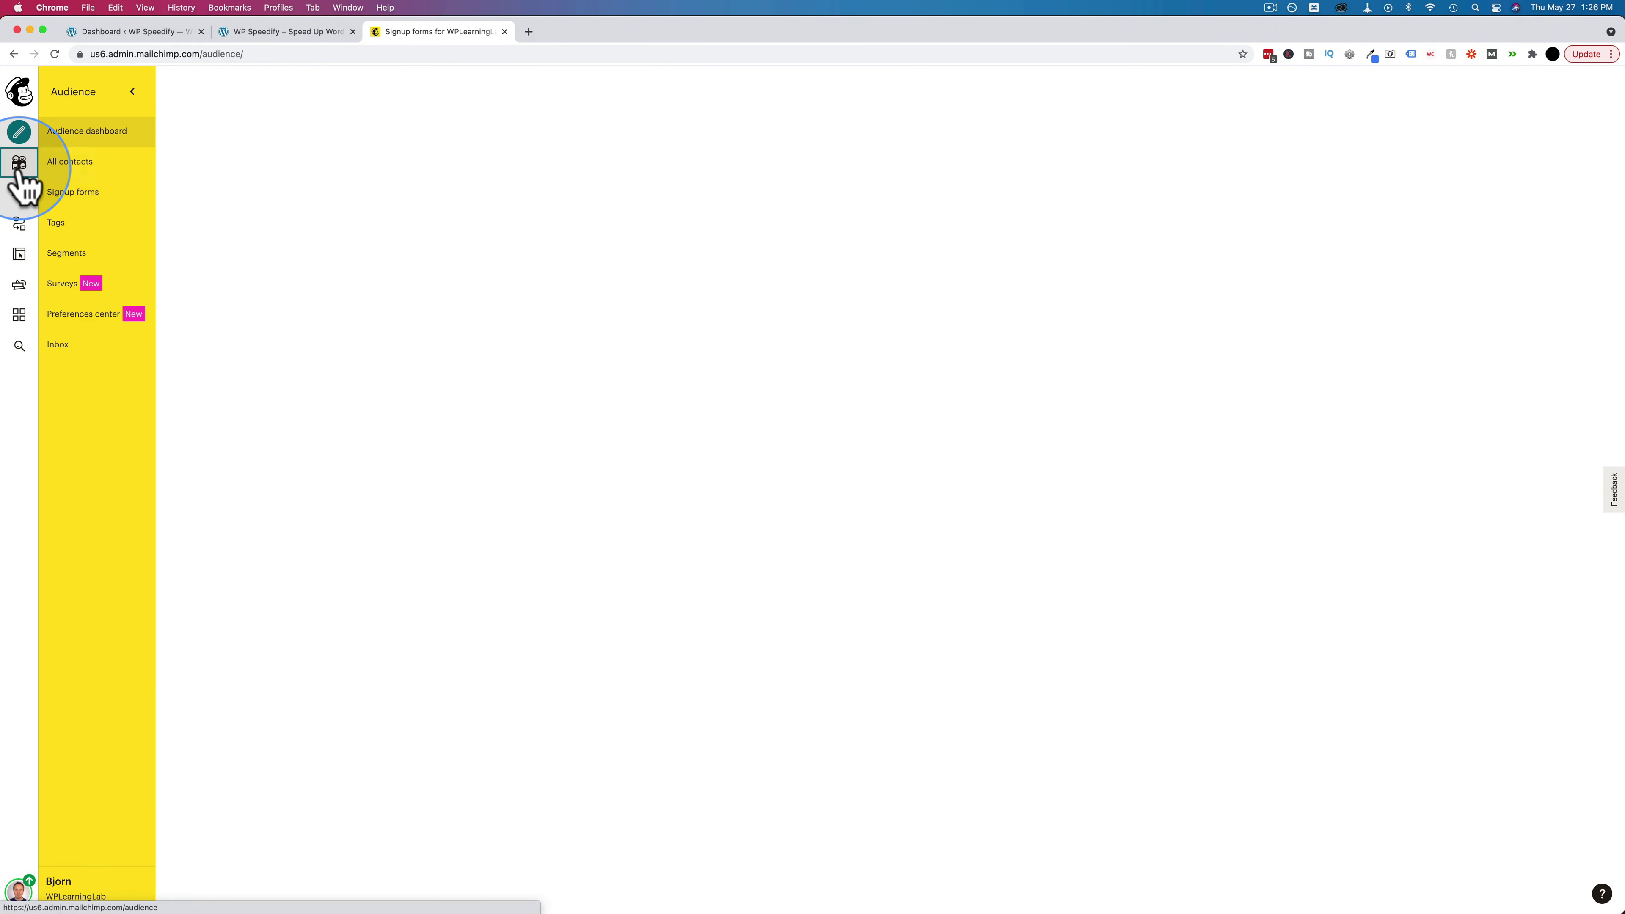
pyautogui.click(70, 162)
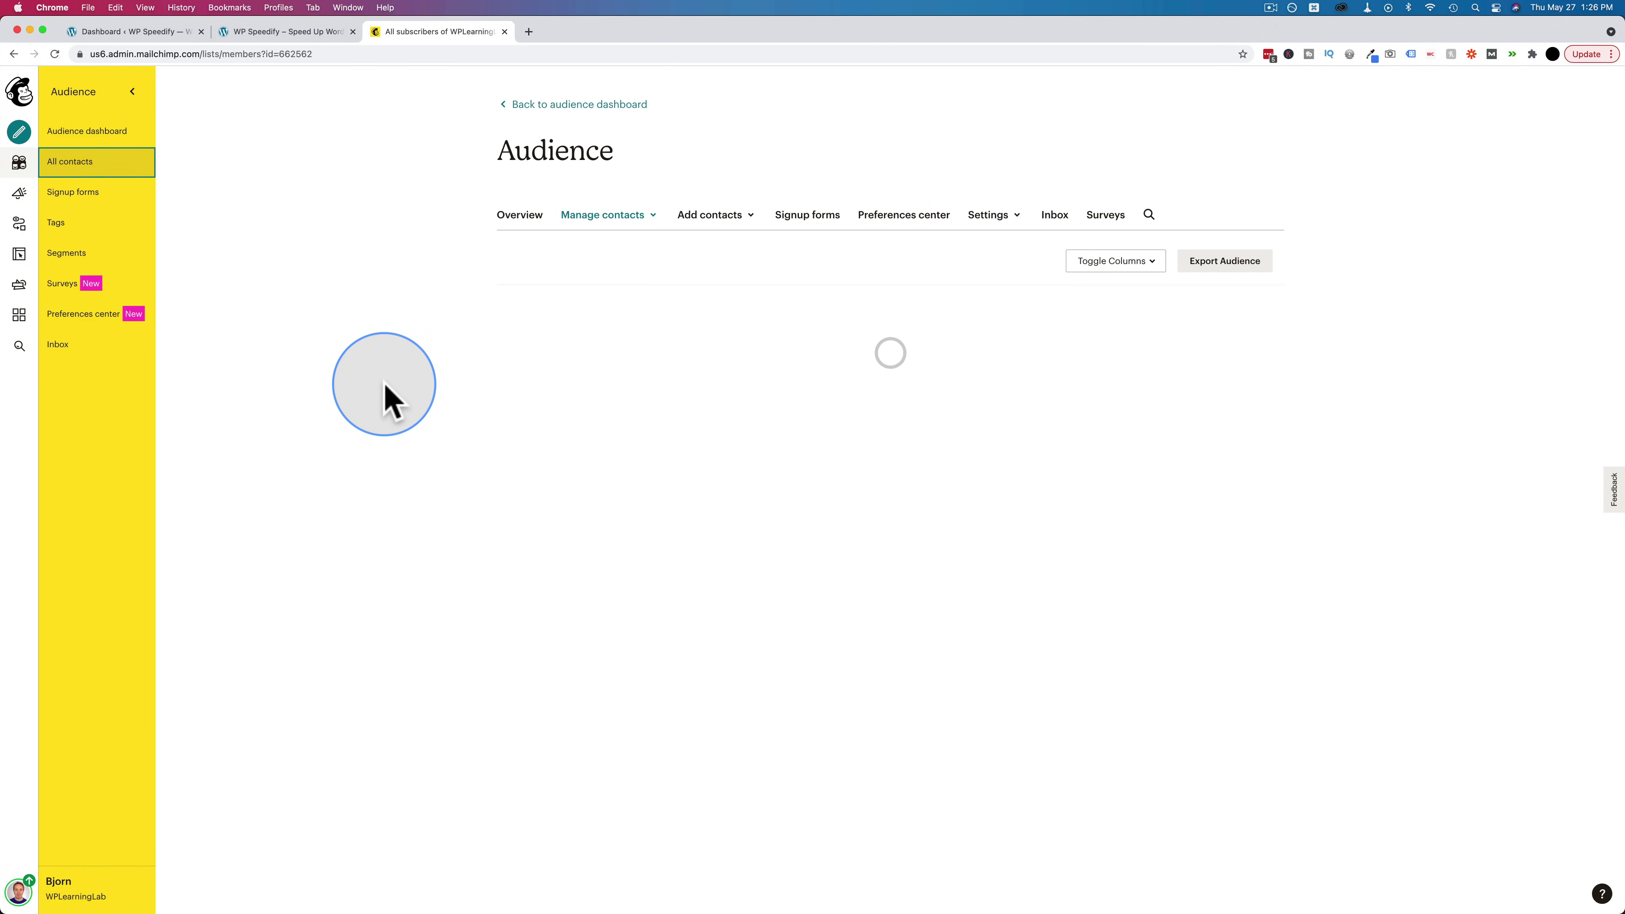
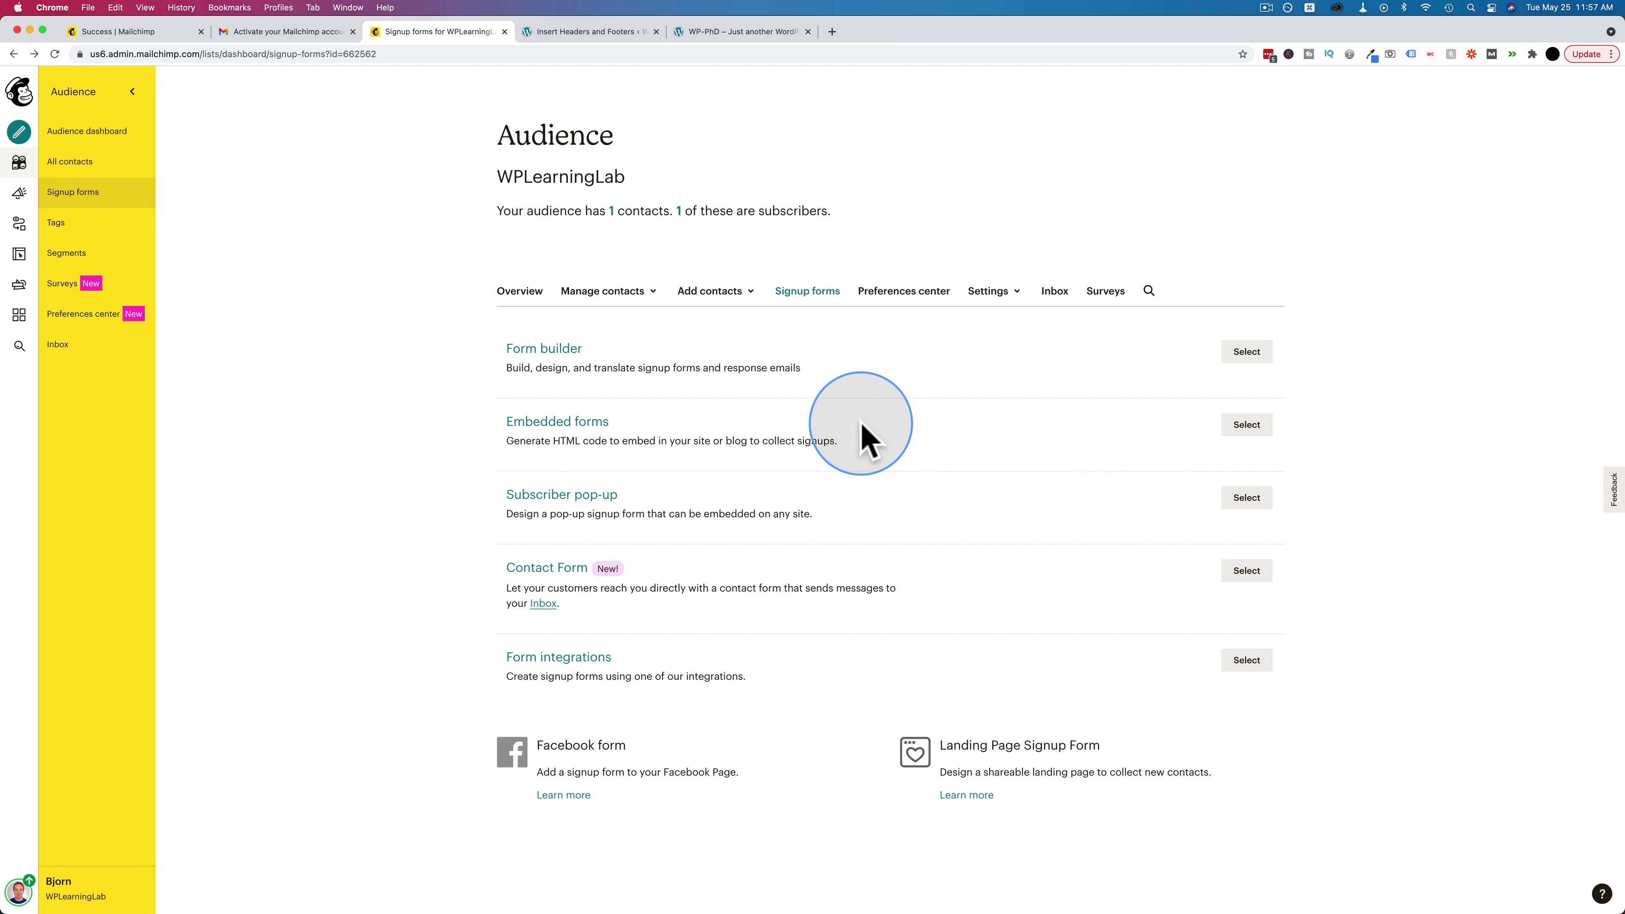
# Look over the Classic embedded form's options, preview and code, then return to the signup forms overview.
pyautogui.click(1247, 426)
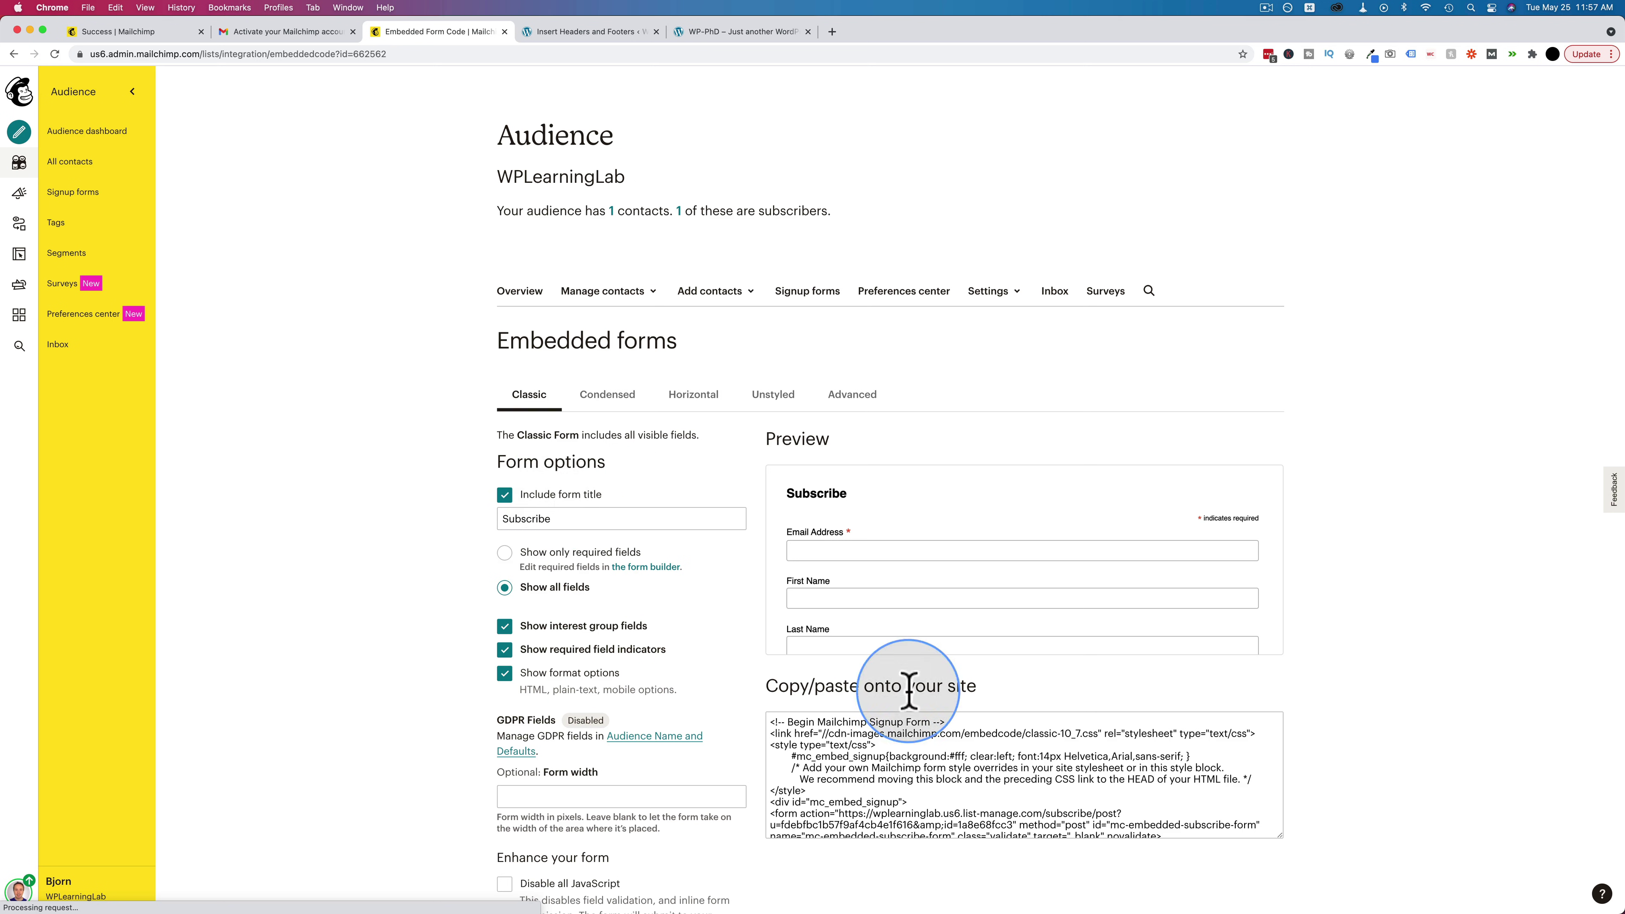
pyautogui.scroll(2, 882, 726)
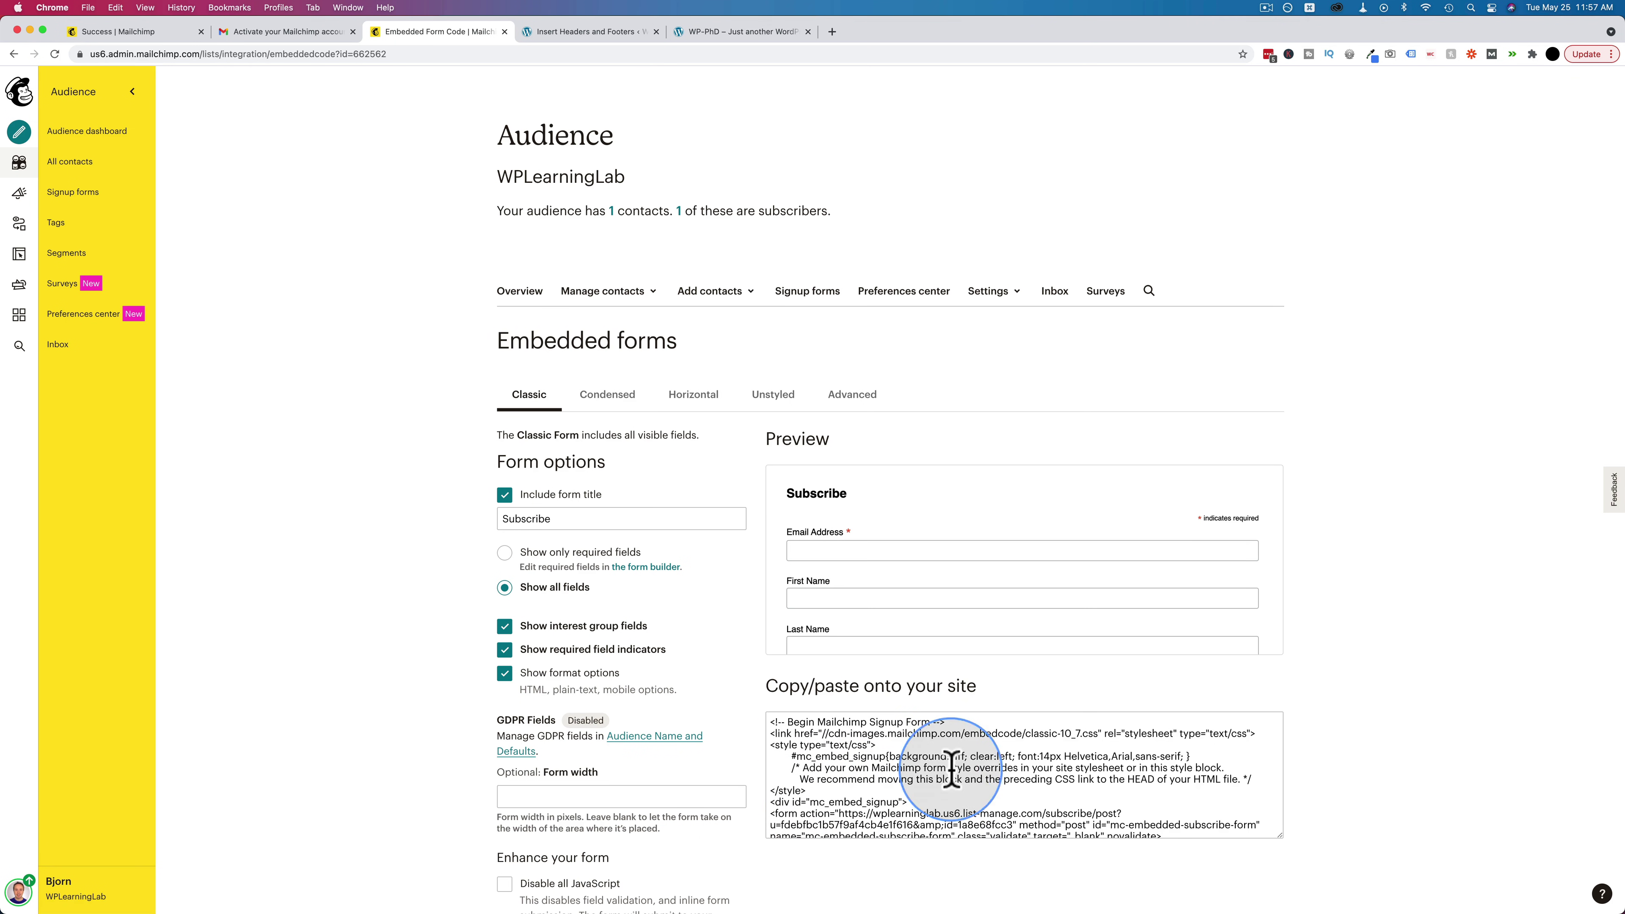
pyautogui.click(14, 53)
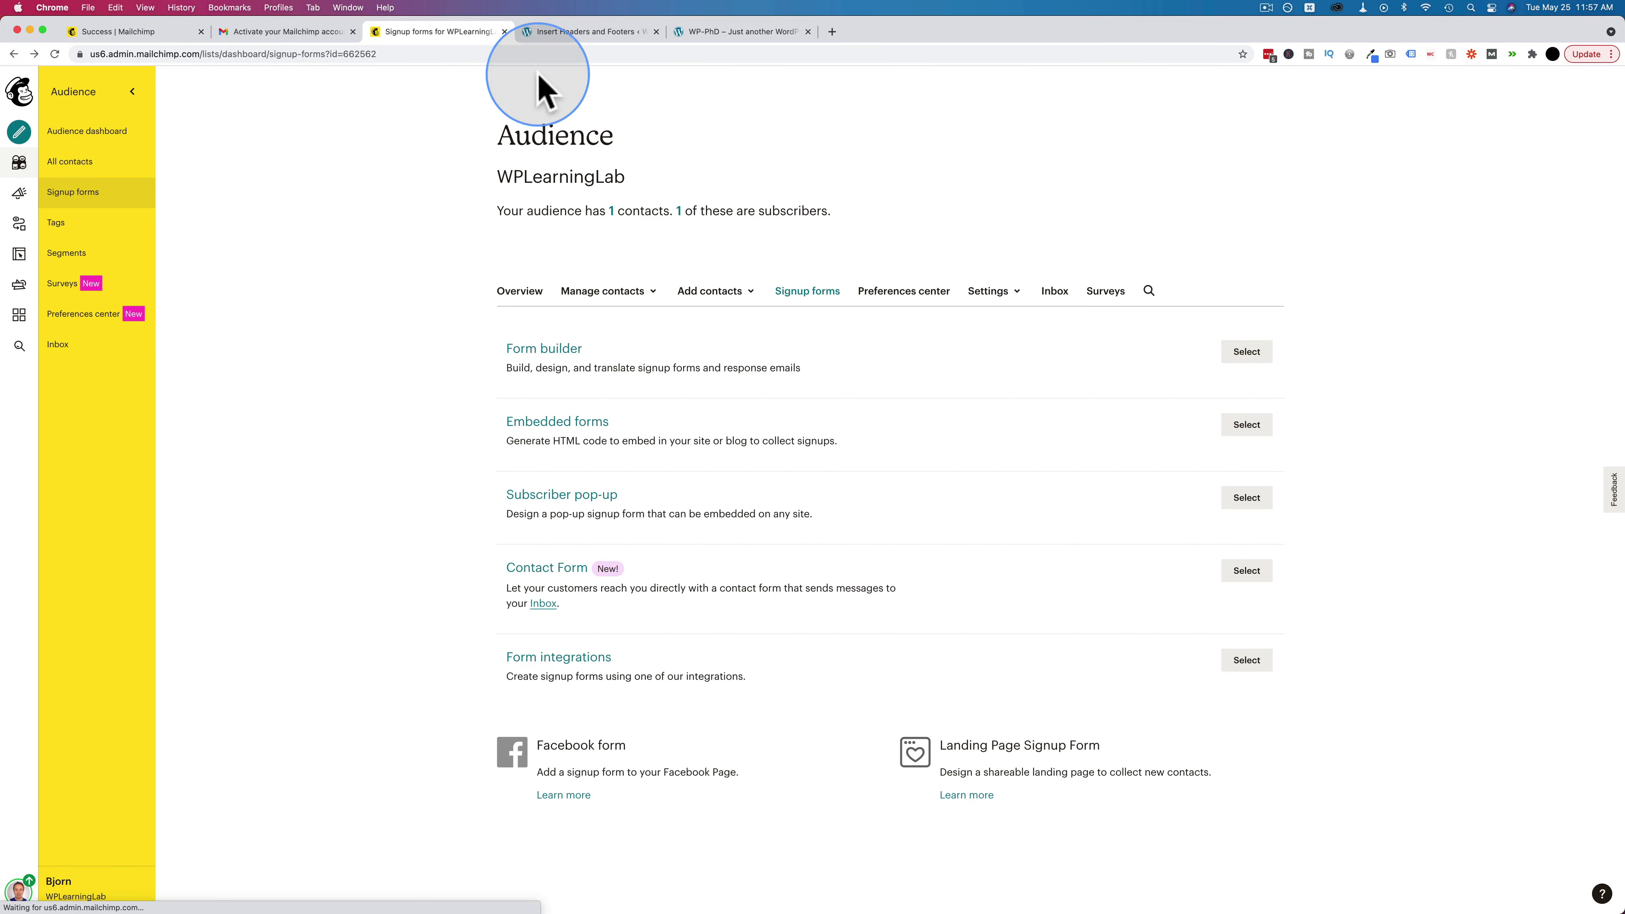
# Switch to the WP-PhD WordPress admin and search the plugins available to add for mailchimp.
pyautogui.click(584, 32)
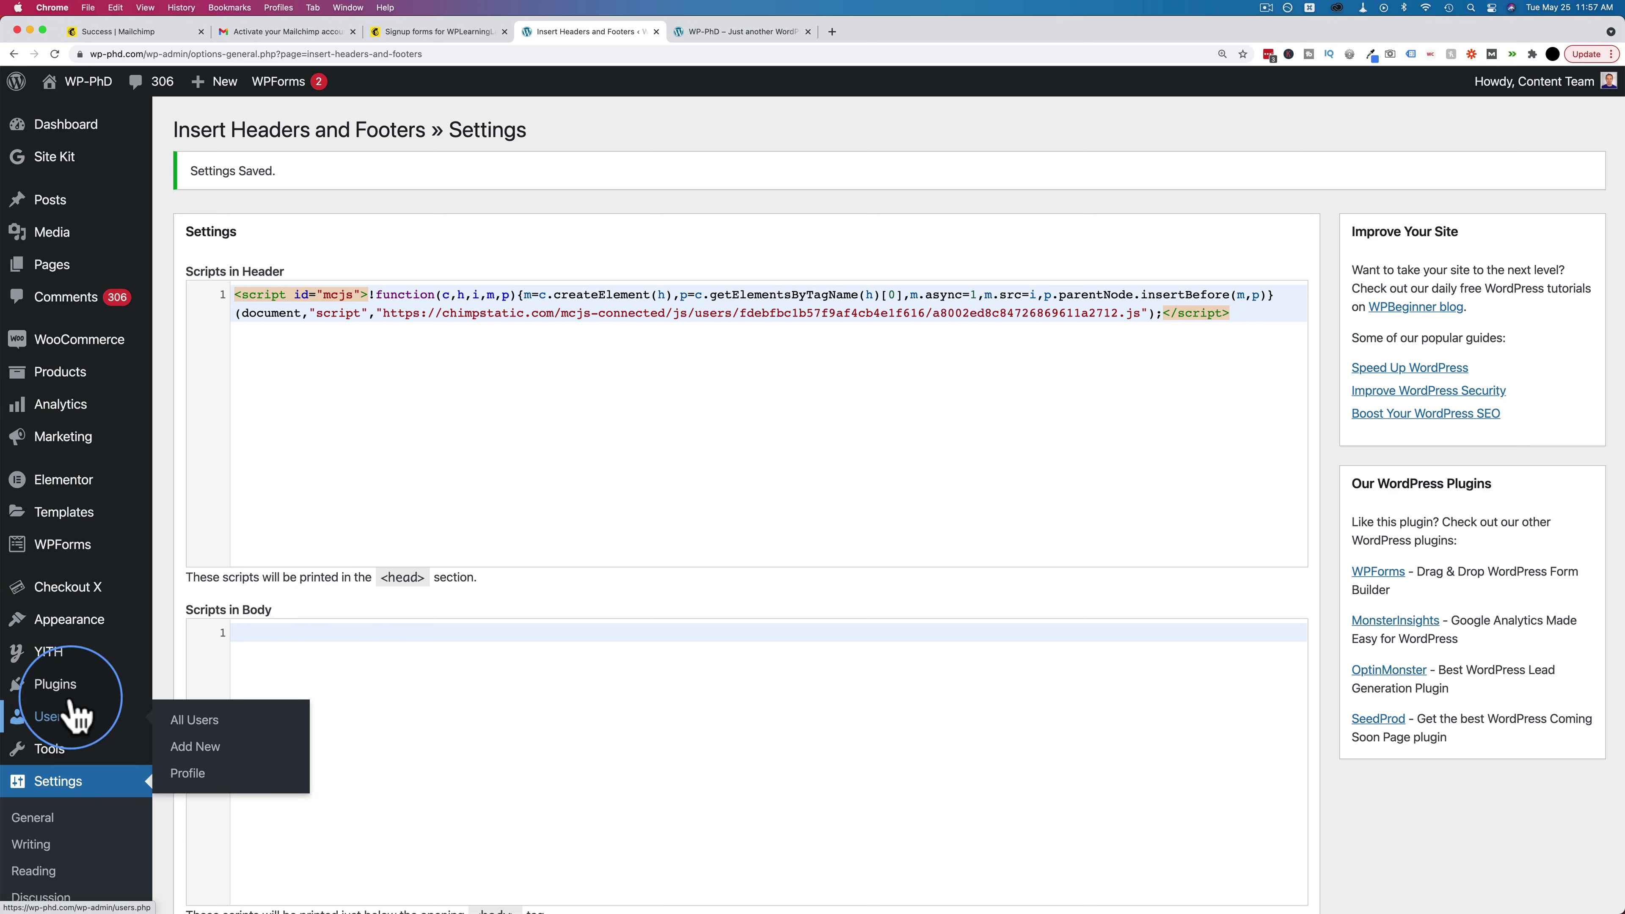
pyautogui.click(200, 717)
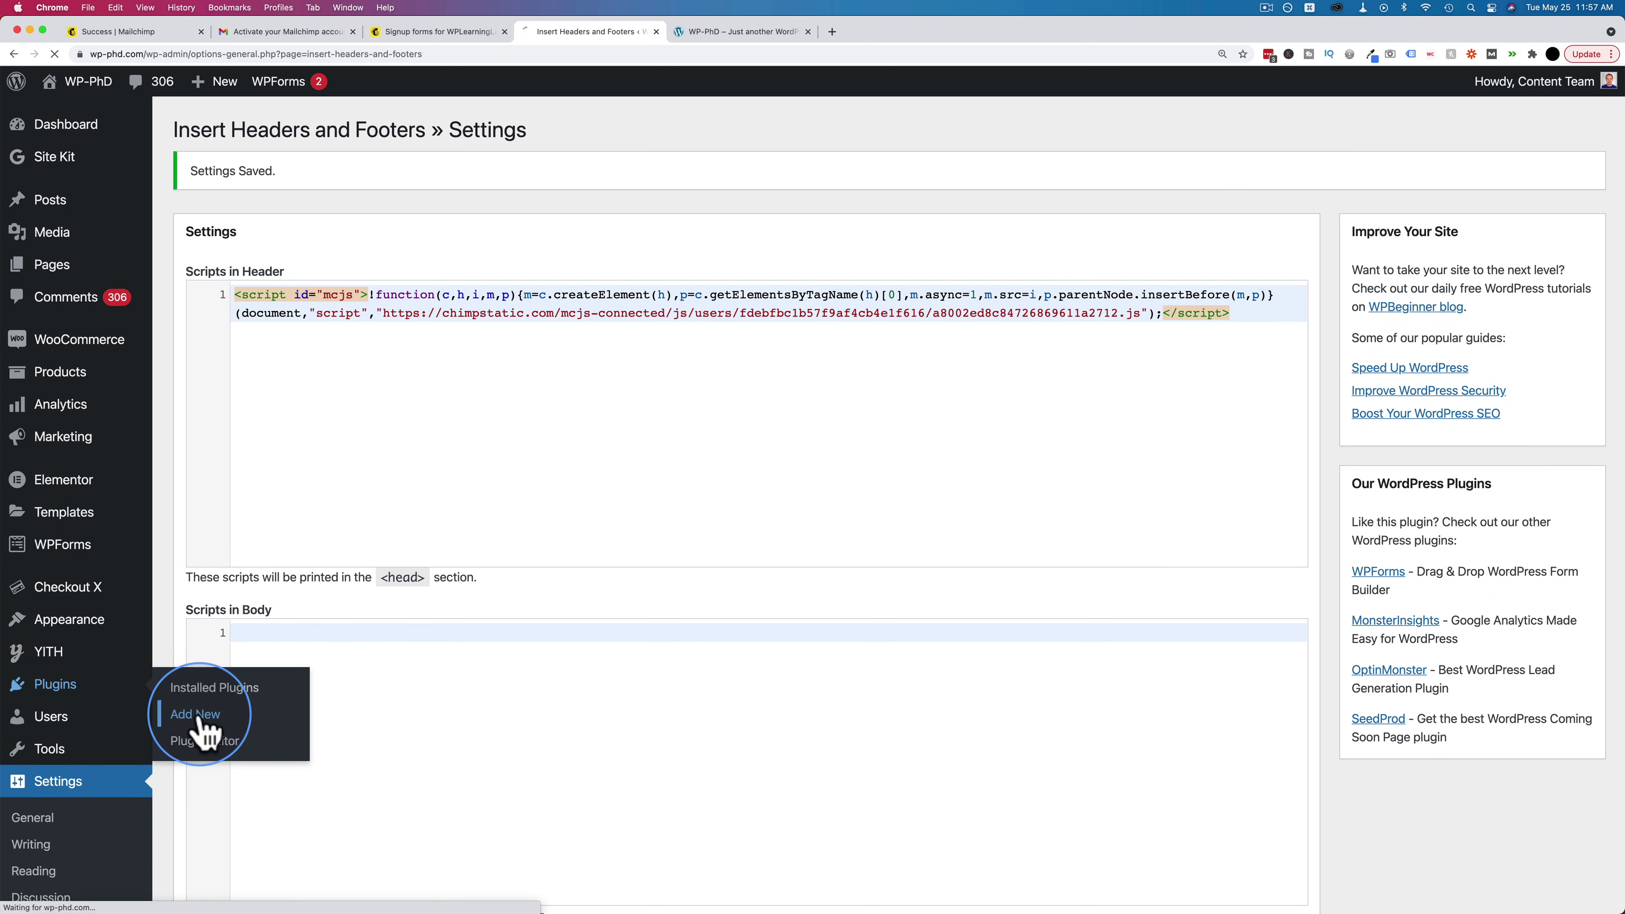
pyautogui.click(1382, 182)
pyautogui.write('mailc')
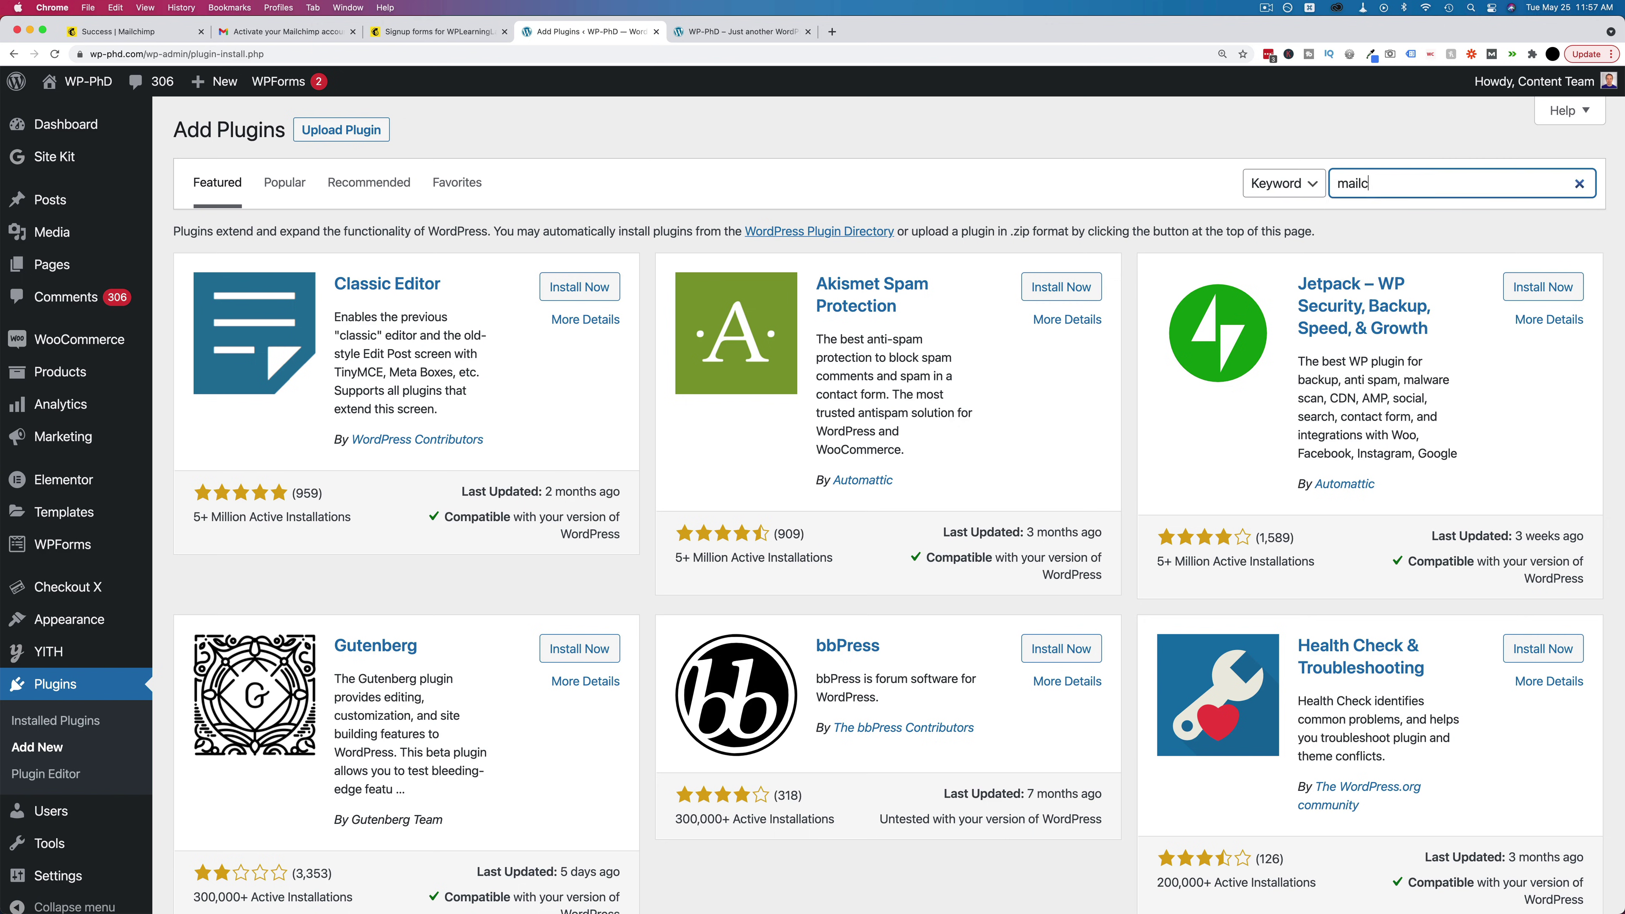
pyautogui.write('himp')
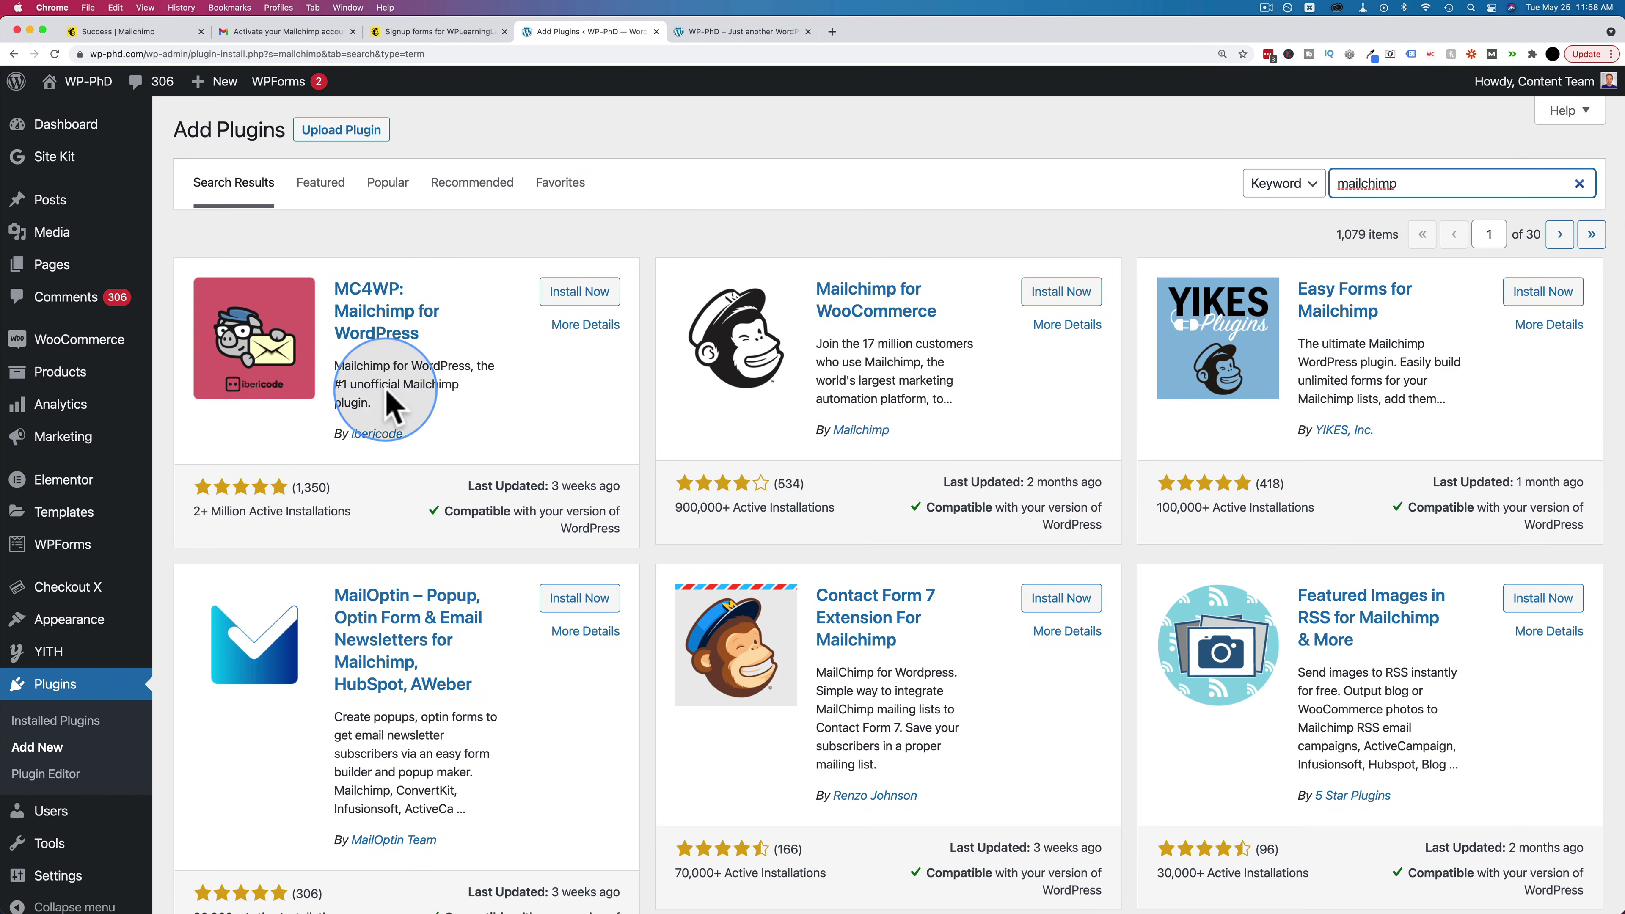
# Install and activate the MC4WP: Mailchimp for WordPress plugin and open its API settings.
pyautogui.click(581, 295)
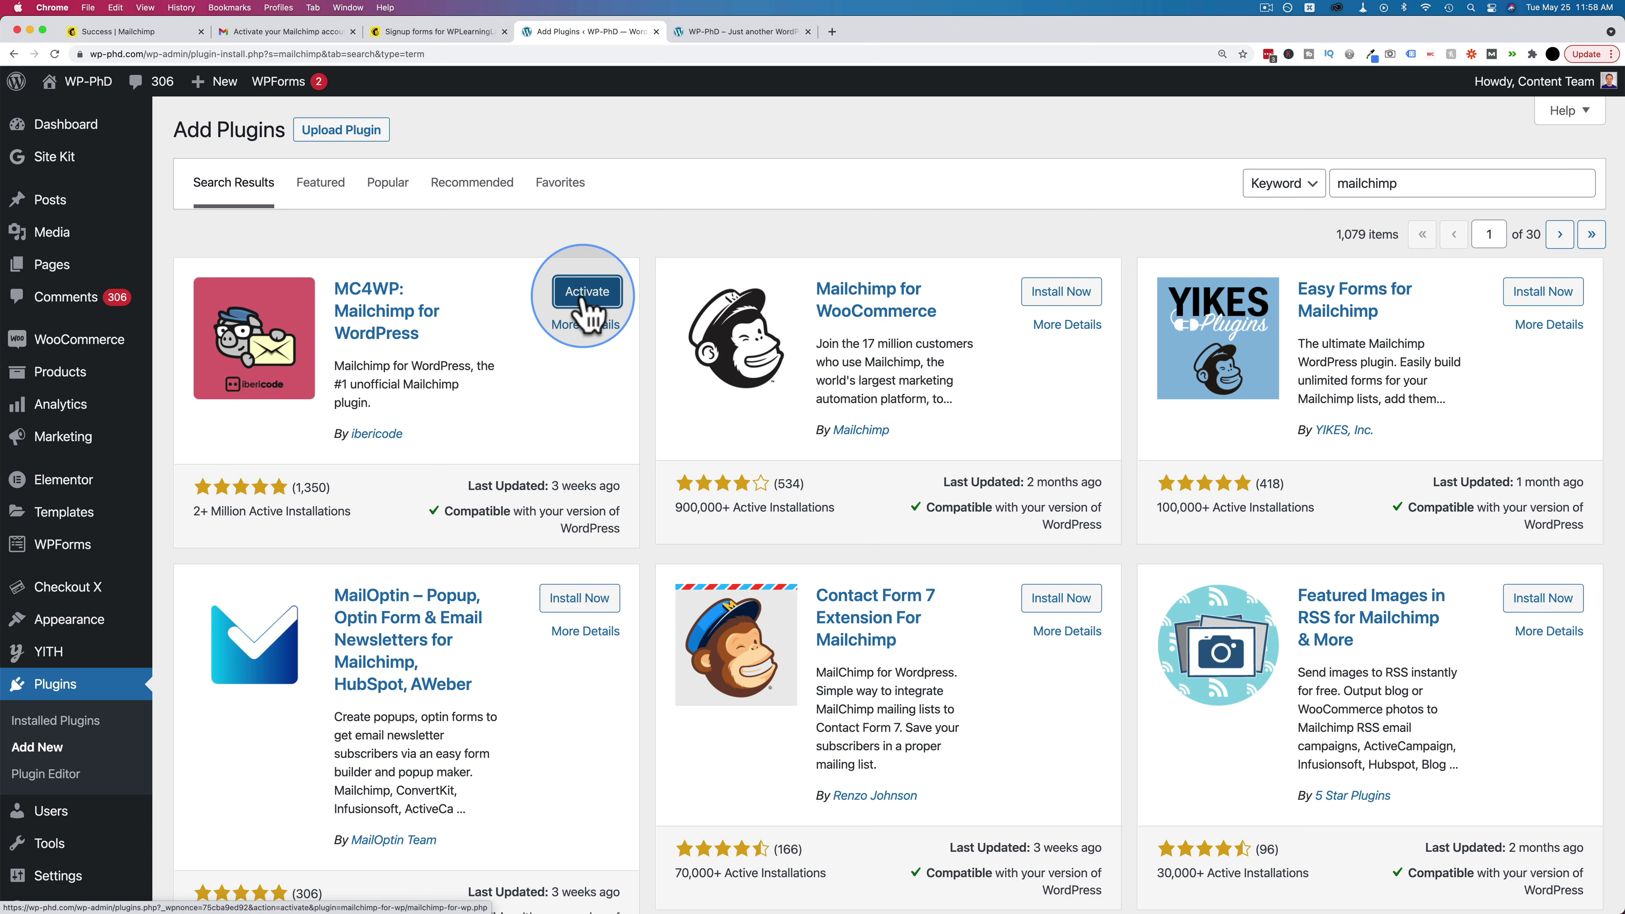
pyautogui.click(595, 293)
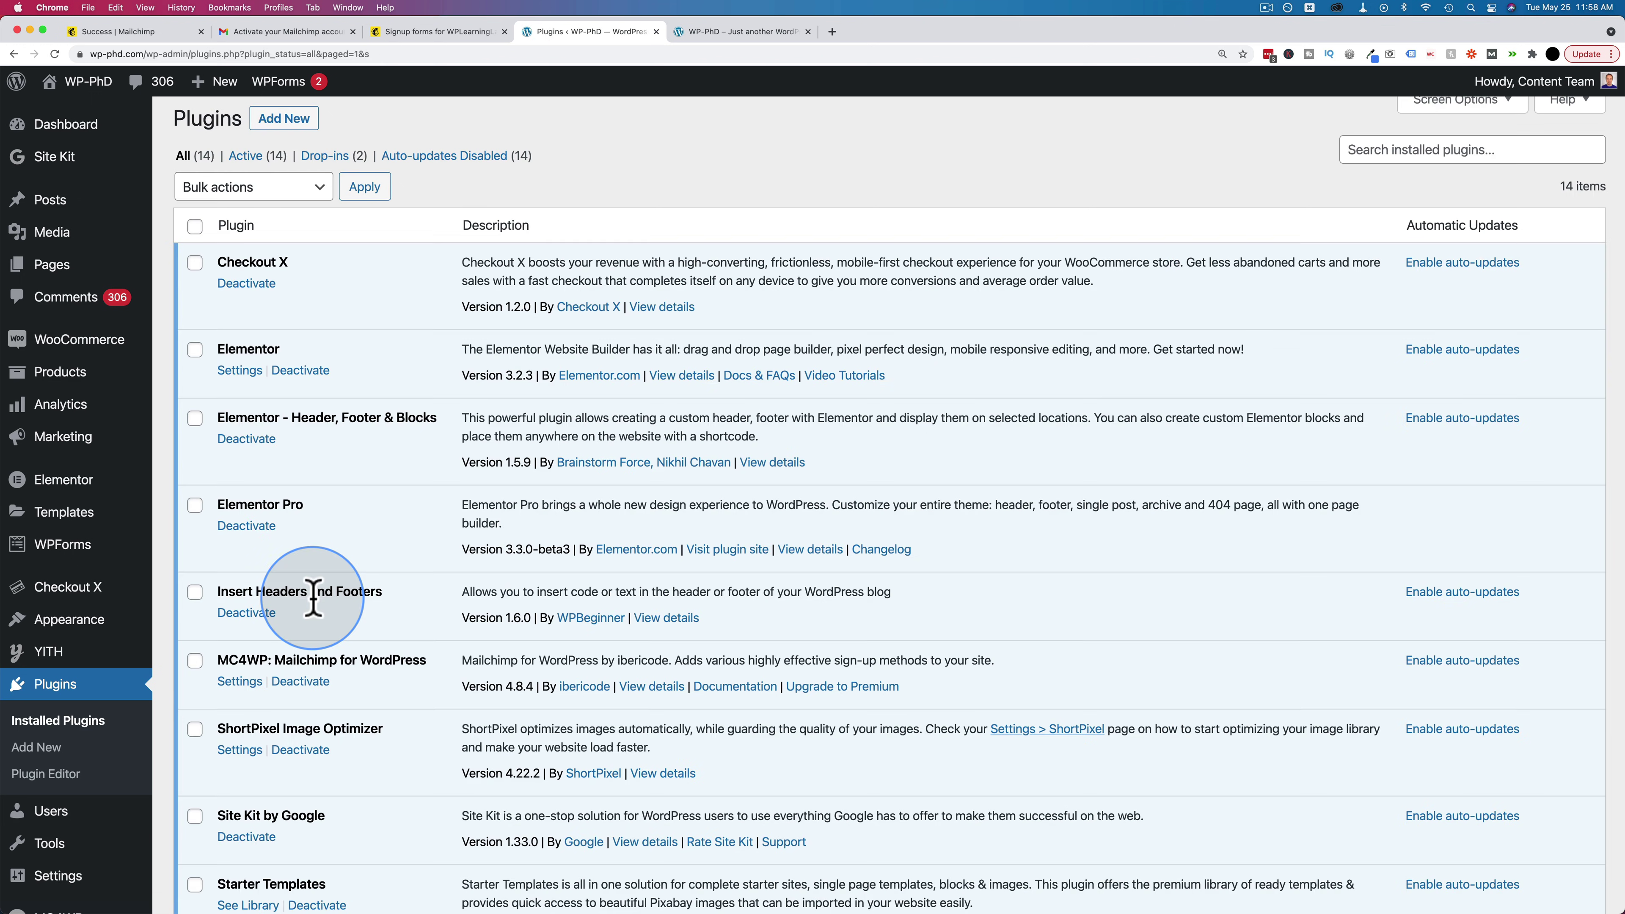
pyautogui.scroll(-2, 157, 688)
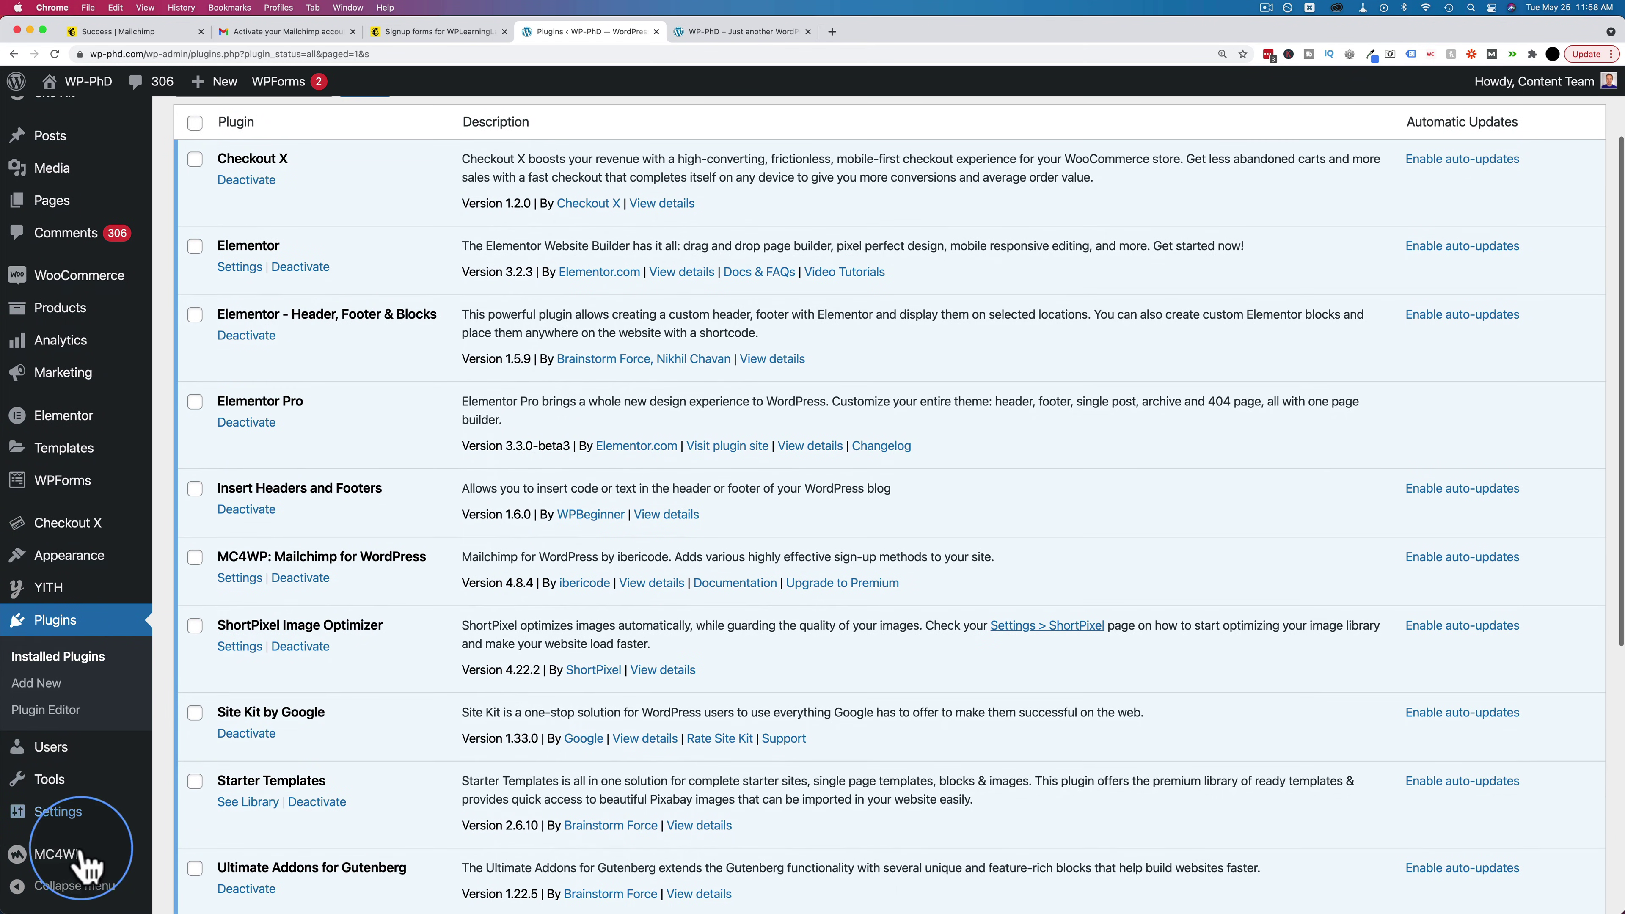
pyautogui.click(59, 856)
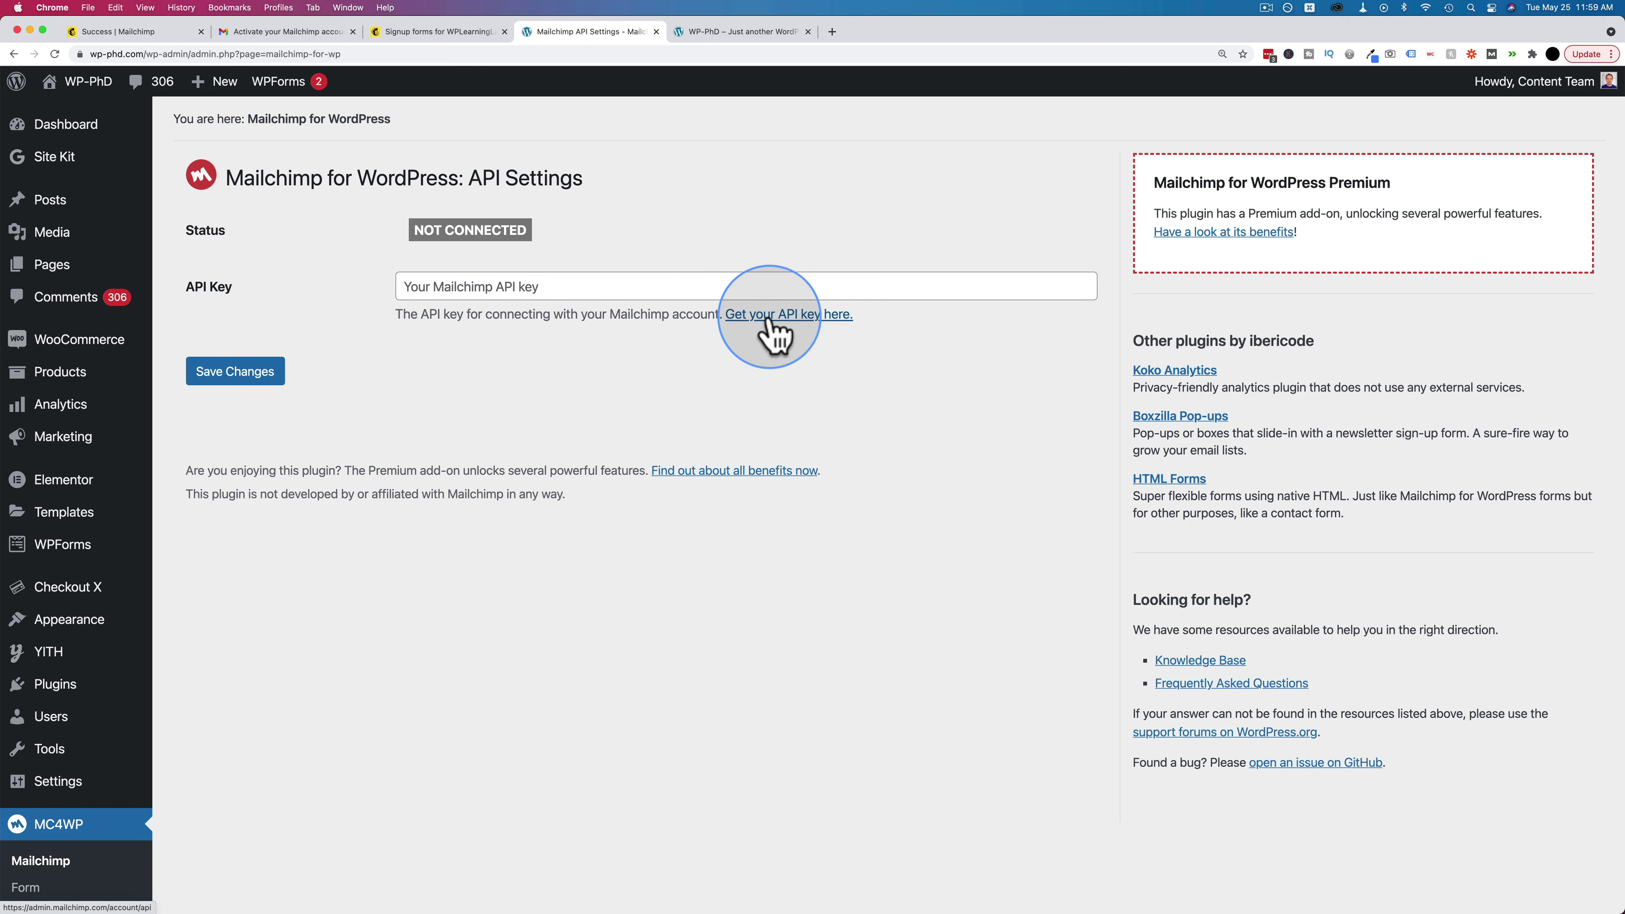
# Open Mailchimp's API keys page from the plugin settings in a separate tab and create a new API key.
pyautogui.keyDown('super'); pyautogui.click(780, 318); pyautogui.keyUp('super')
pyautogui.click(727, 35)
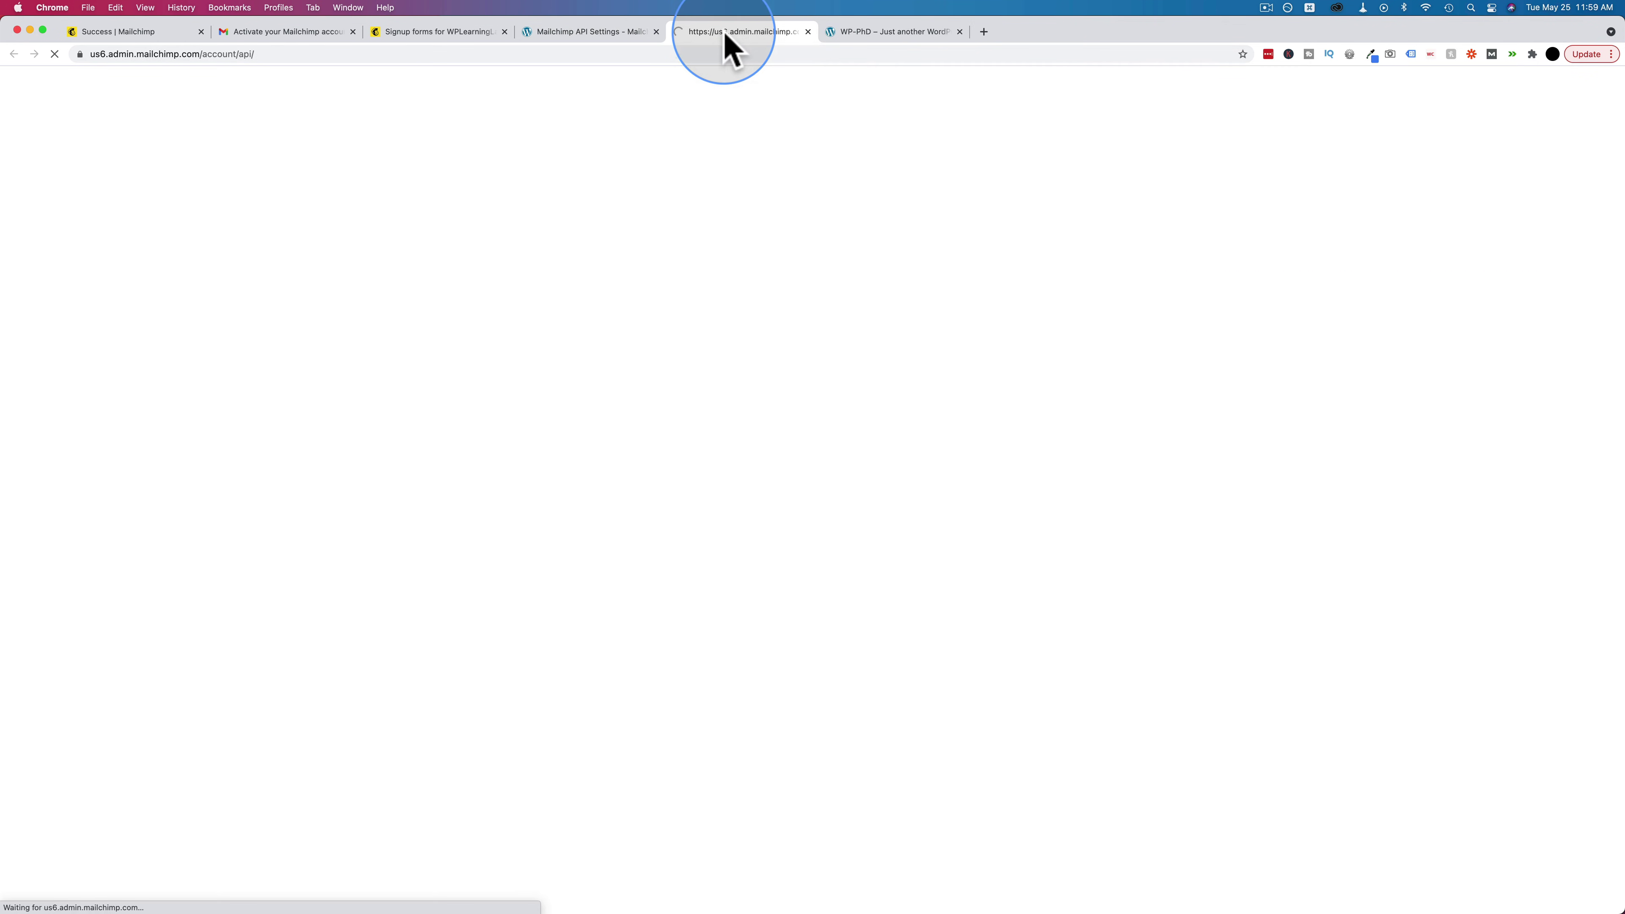
pyautogui.scroll(-3, 665, 410)
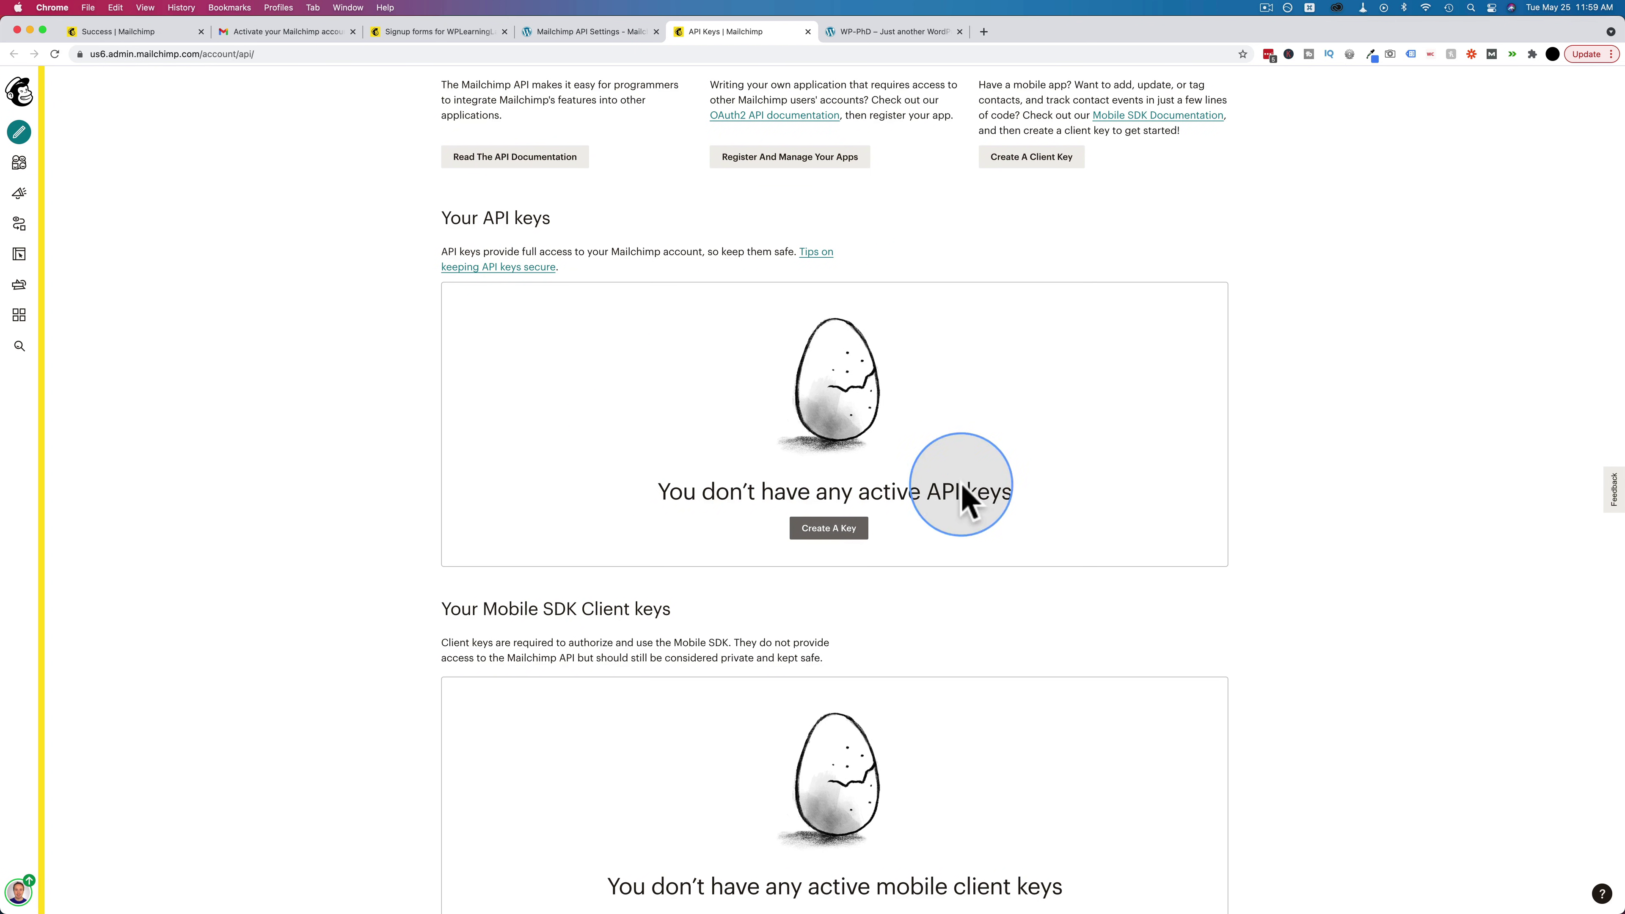
pyautogui.click(832, 528)
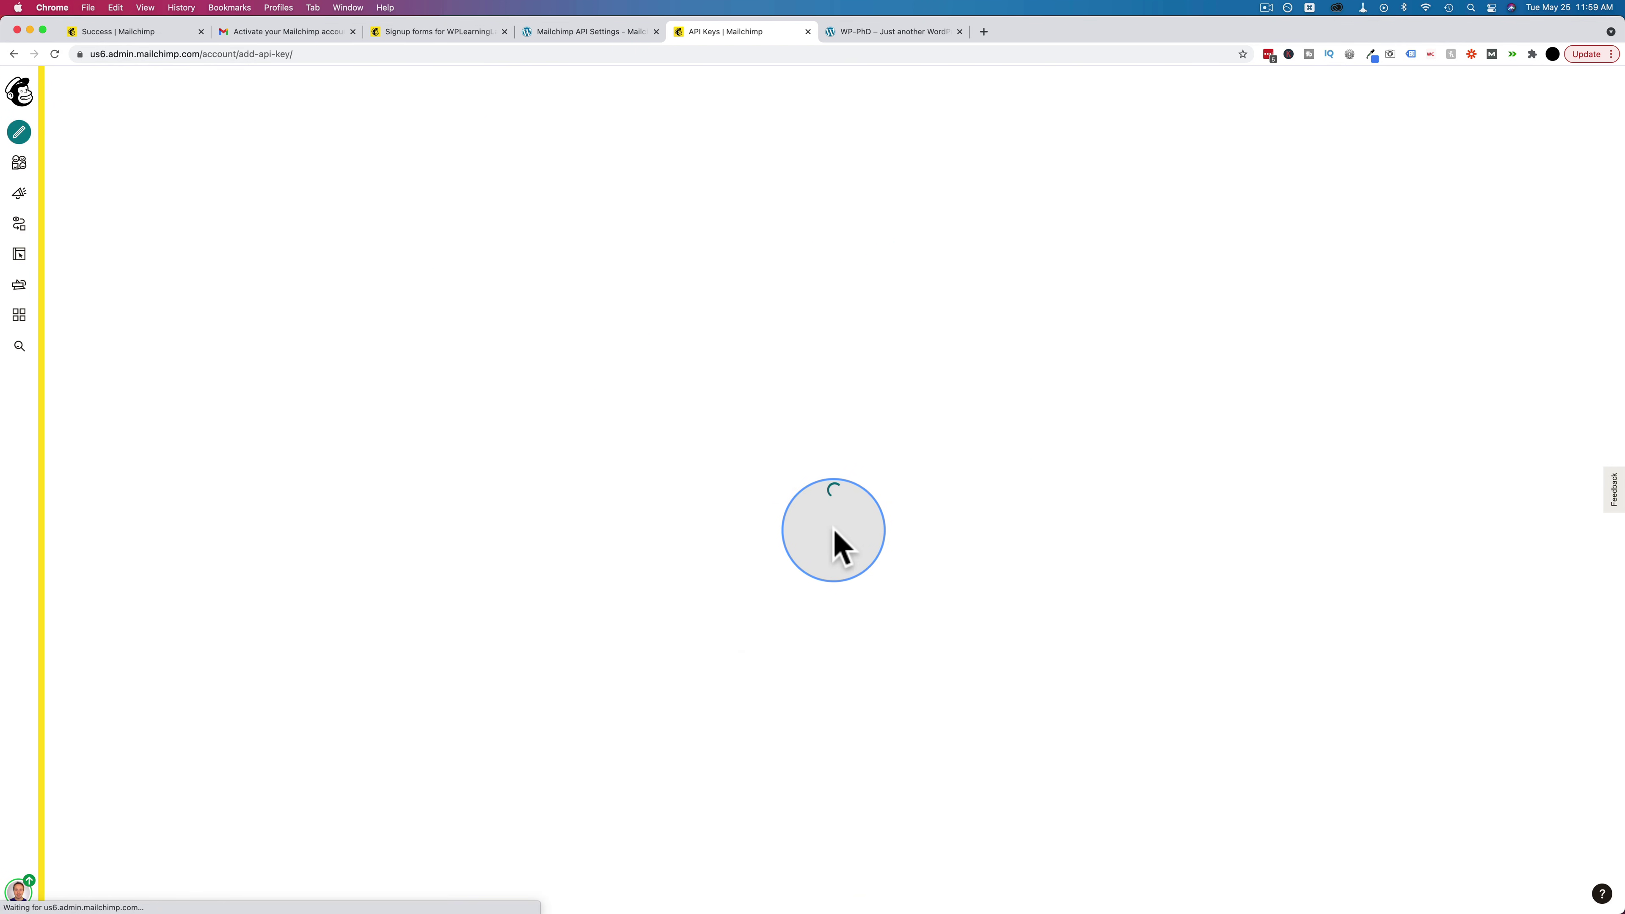
# Copy the new Mailchimp API key, paste it into the API key field of the WordPress plugin settings, and save the changes.
pyautogui.click(908, 616)
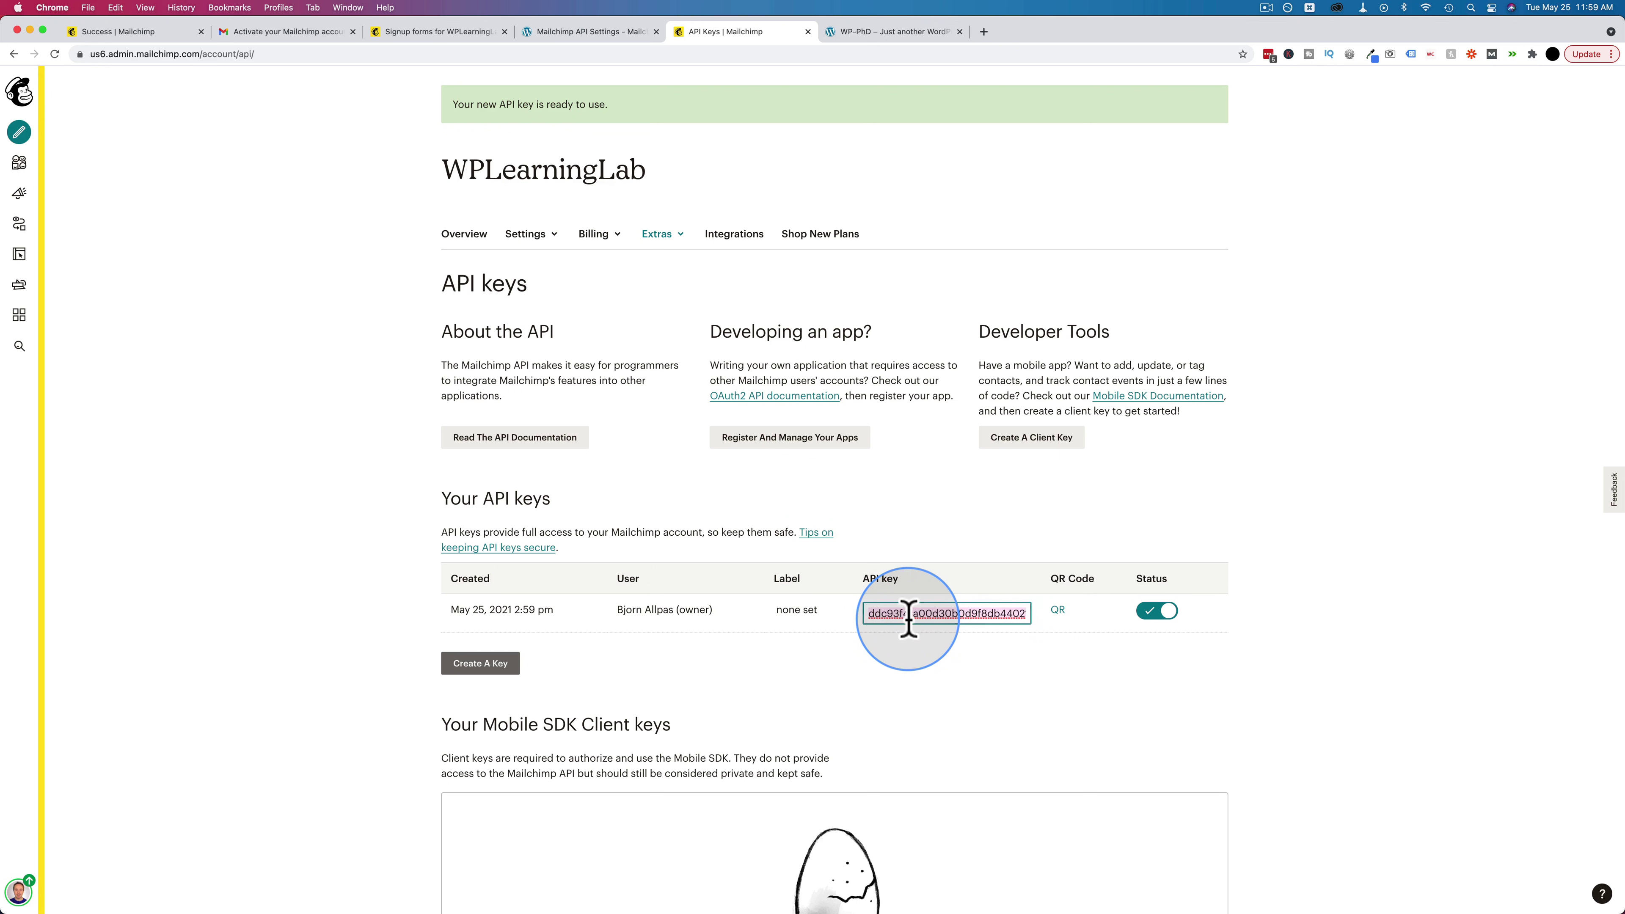
pyautogui.rightClick(936, 609)
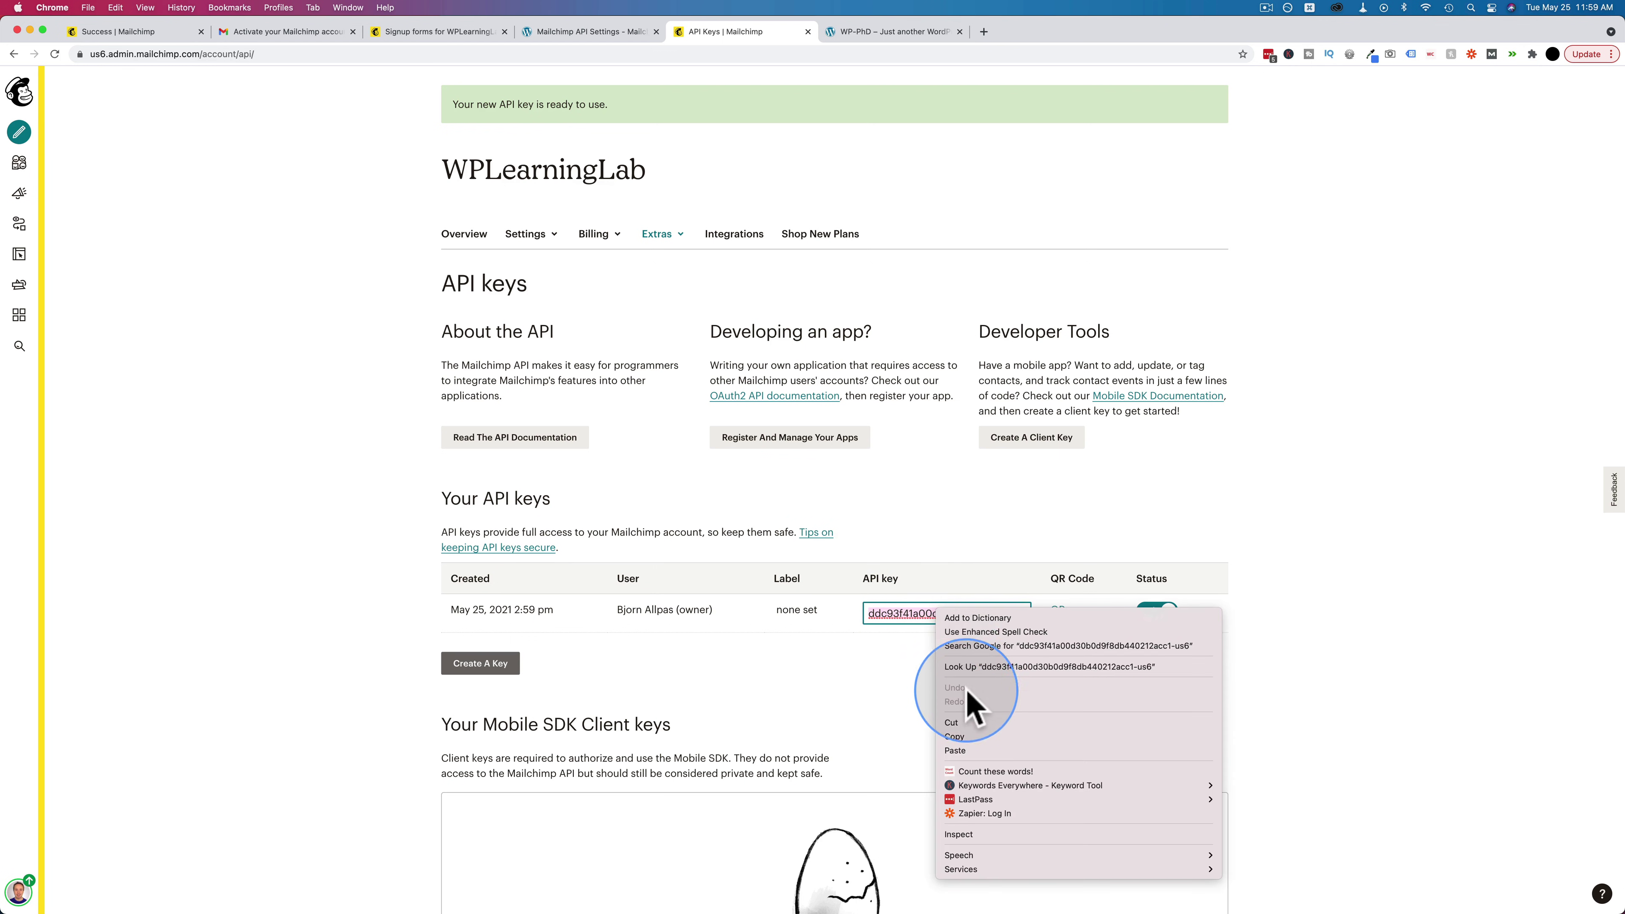
pyautogui.click(966, 736)
pyautogui.click(592, 34)
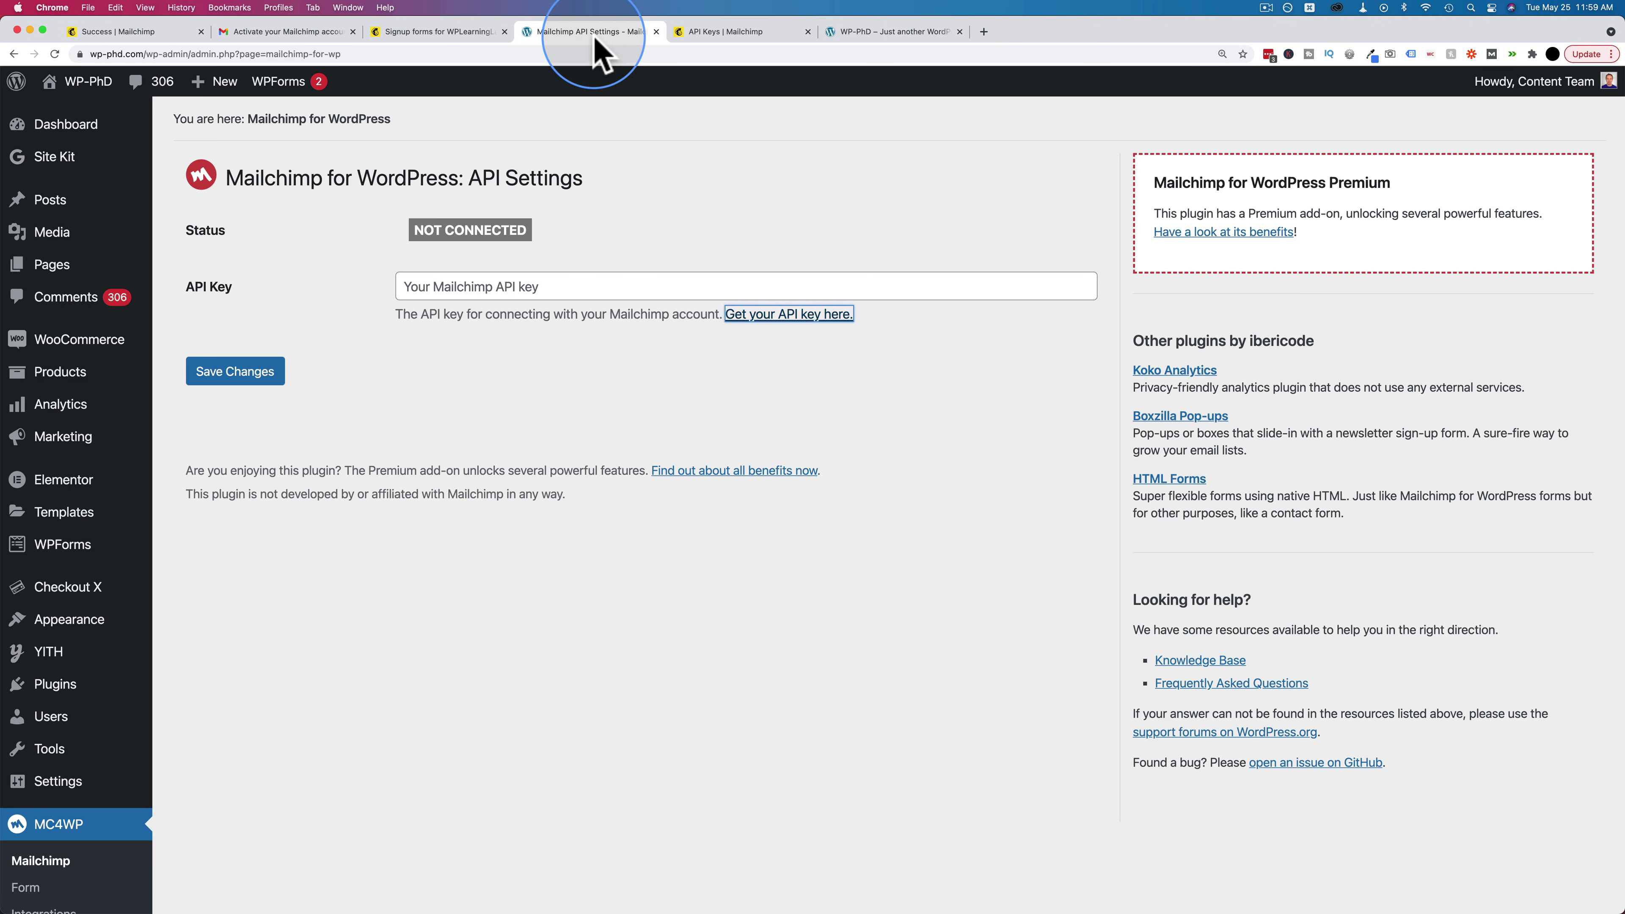
pyautogui.click(532, 286)
pyautogui.rightClick(533, 286)
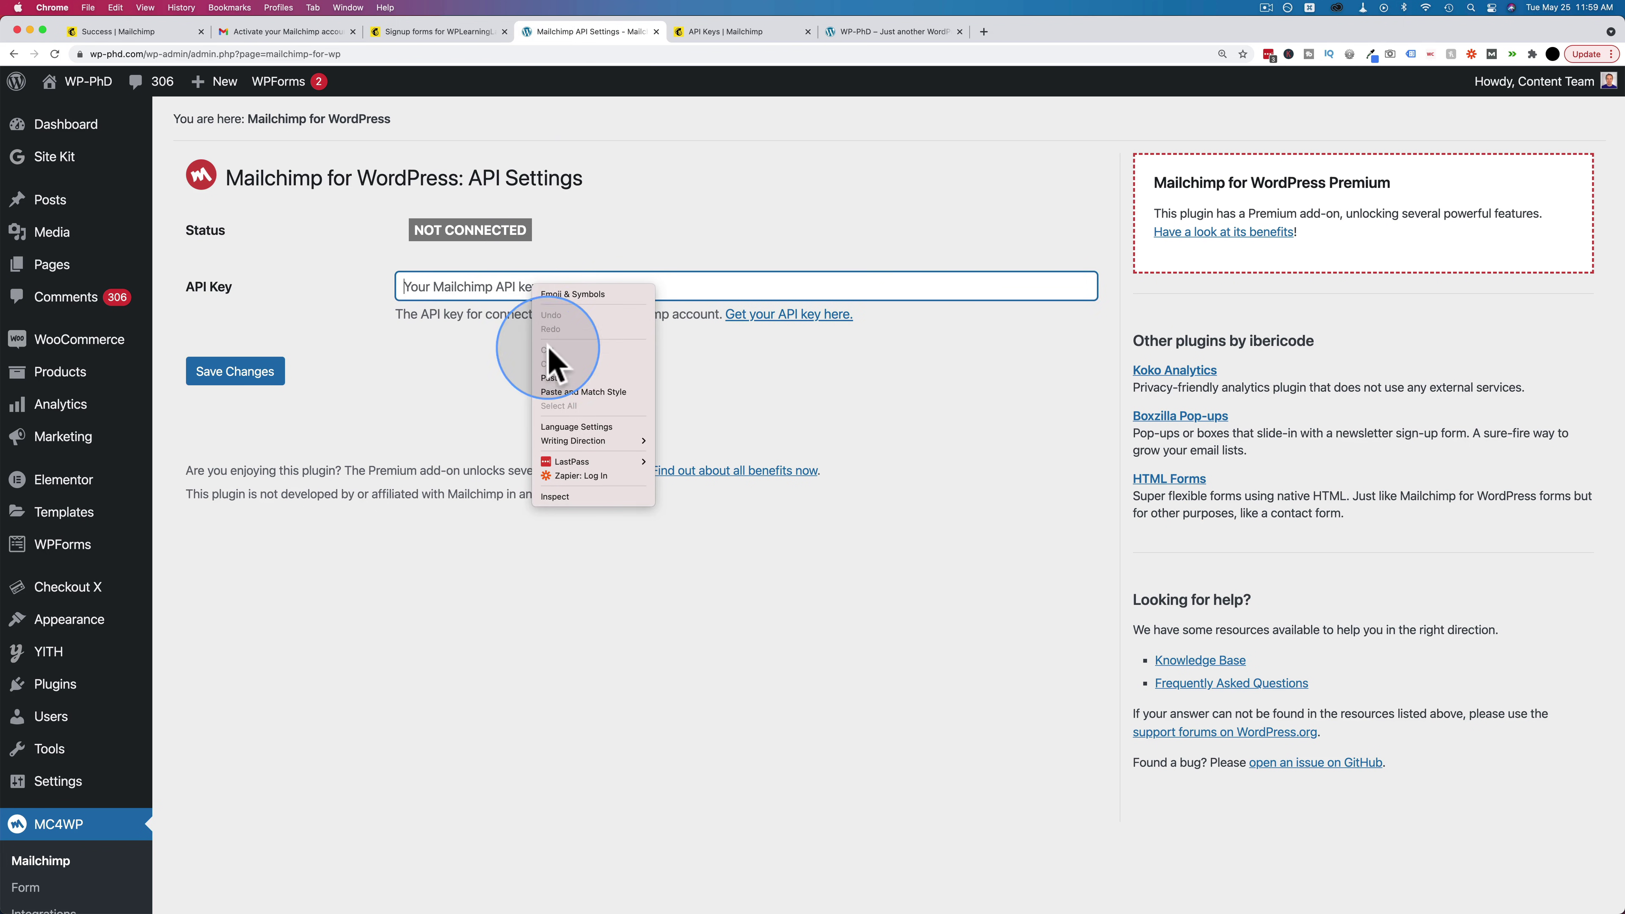
pyautogui.click(556, 378)
pyautogui.click(250, 382)
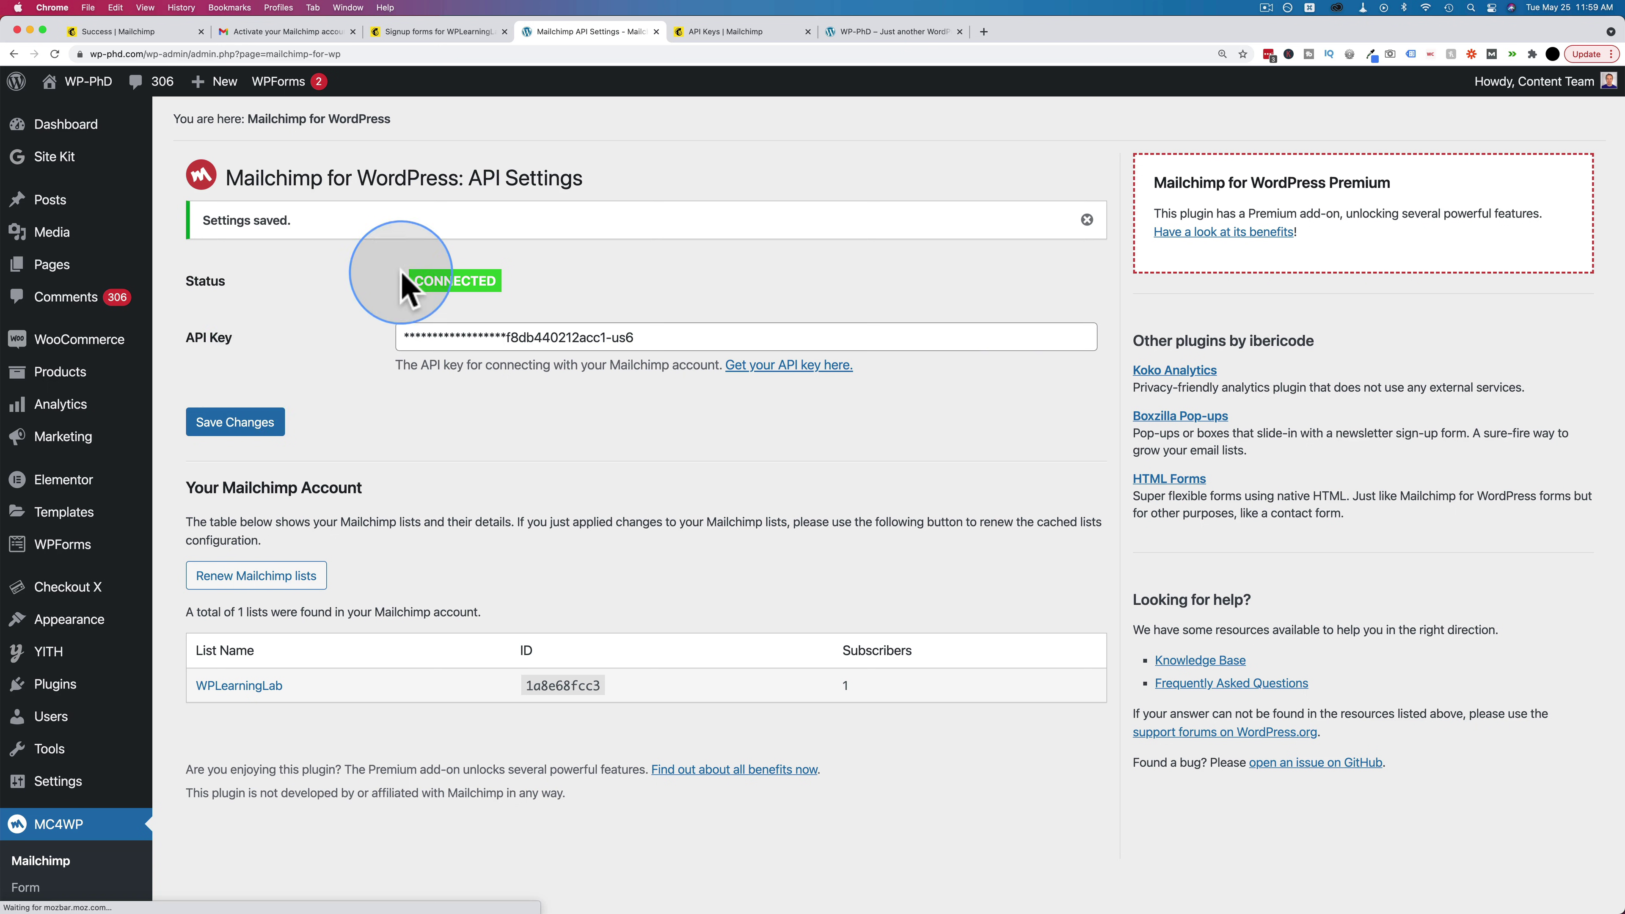
# Create a new MC4WP form named Blog Optin that subscribes people to the WPLearningLab list.
pyautogui.scroll(-1, 359, 307)
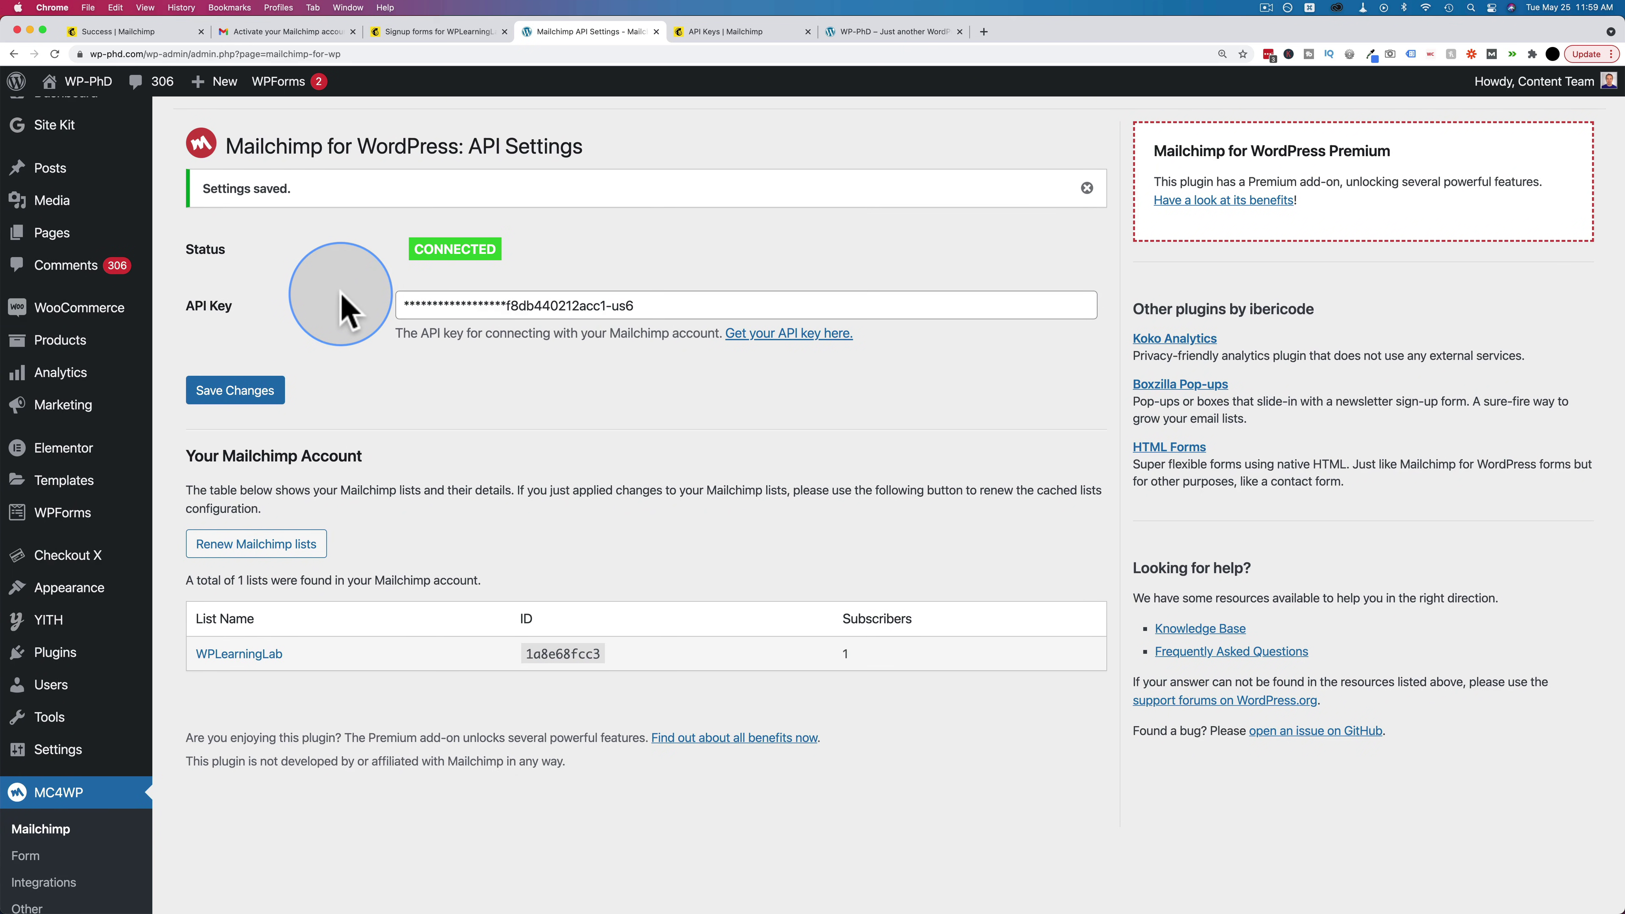
pyautogui.scroll(-2, 396, 436)
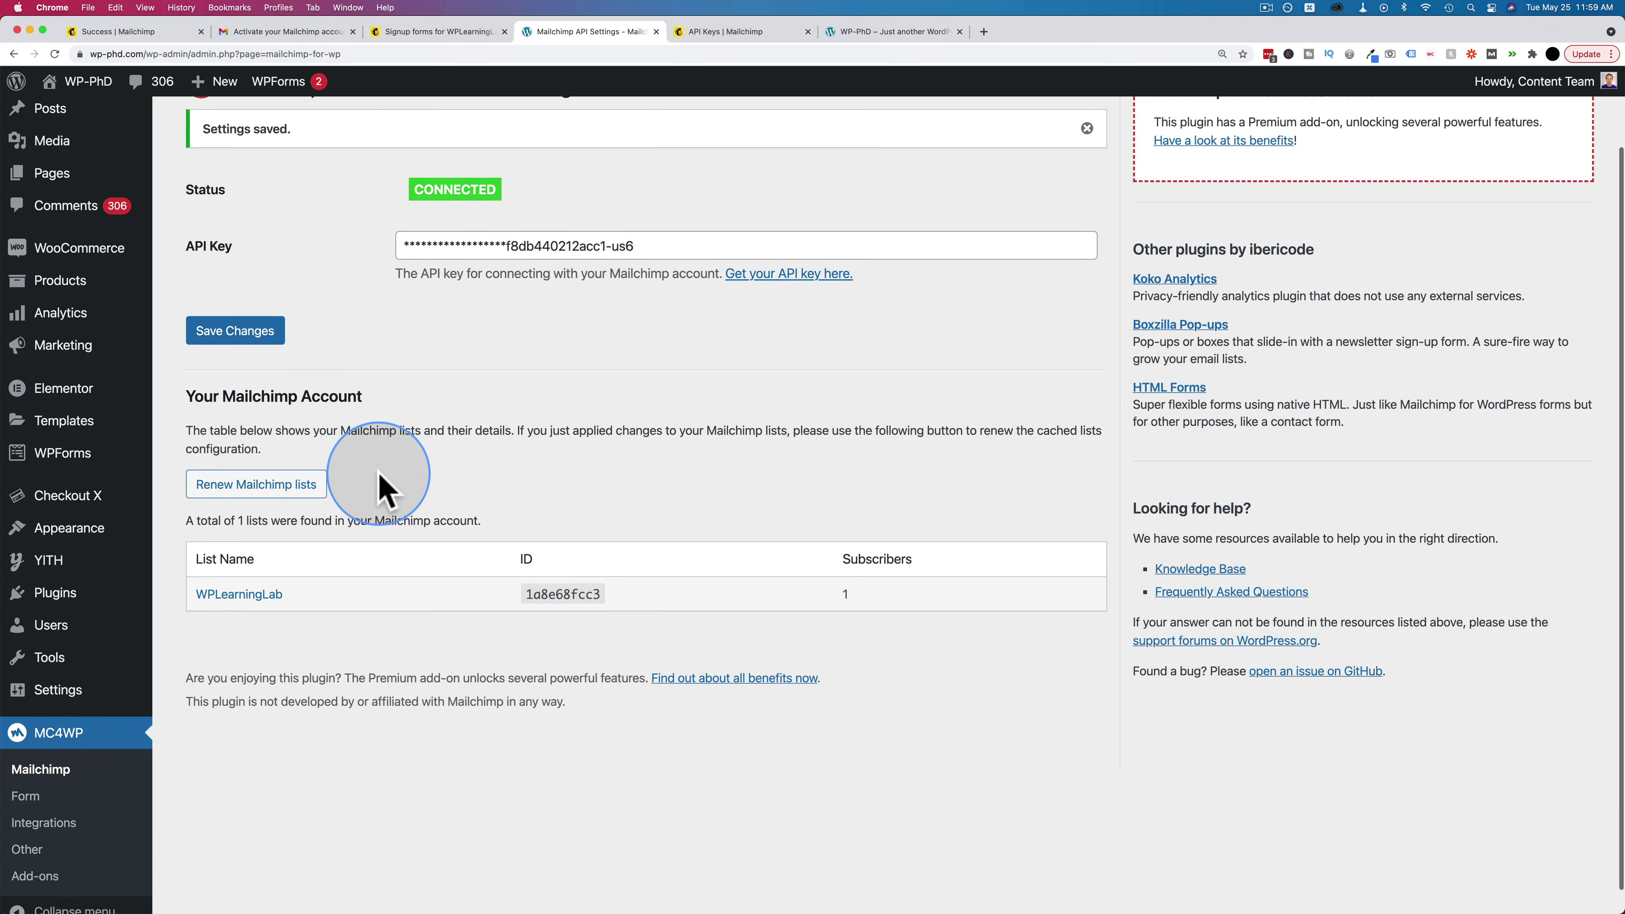
pyautogui.scroll(-1, 359, 524)
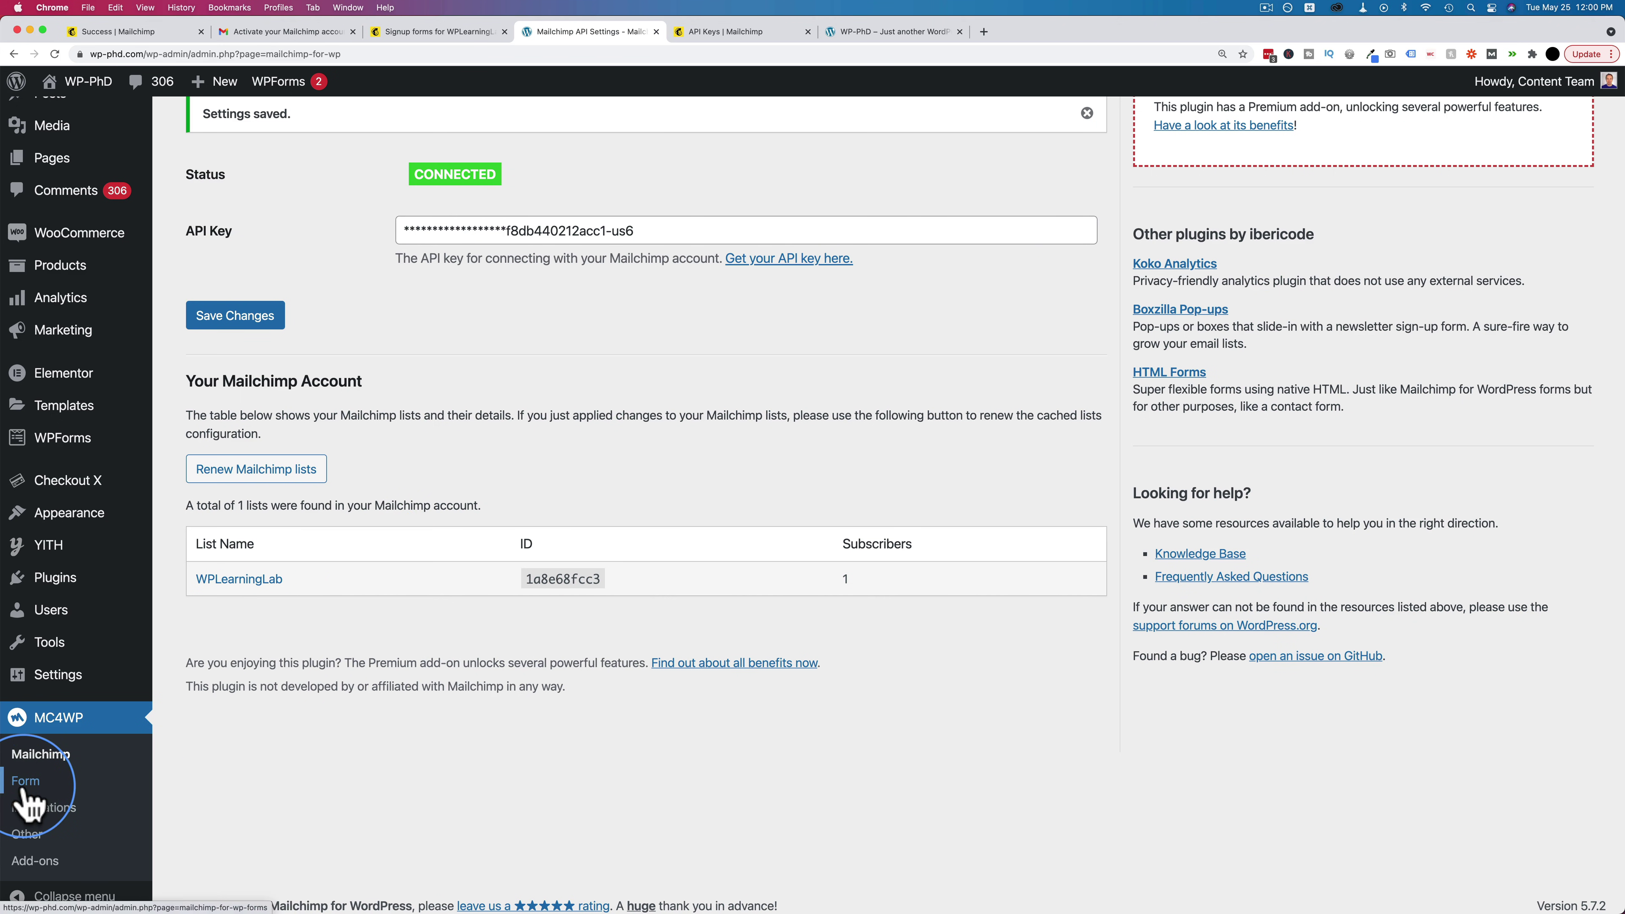
pyautogui.click(304, 217)
pyautogui.write('Blog Optin')
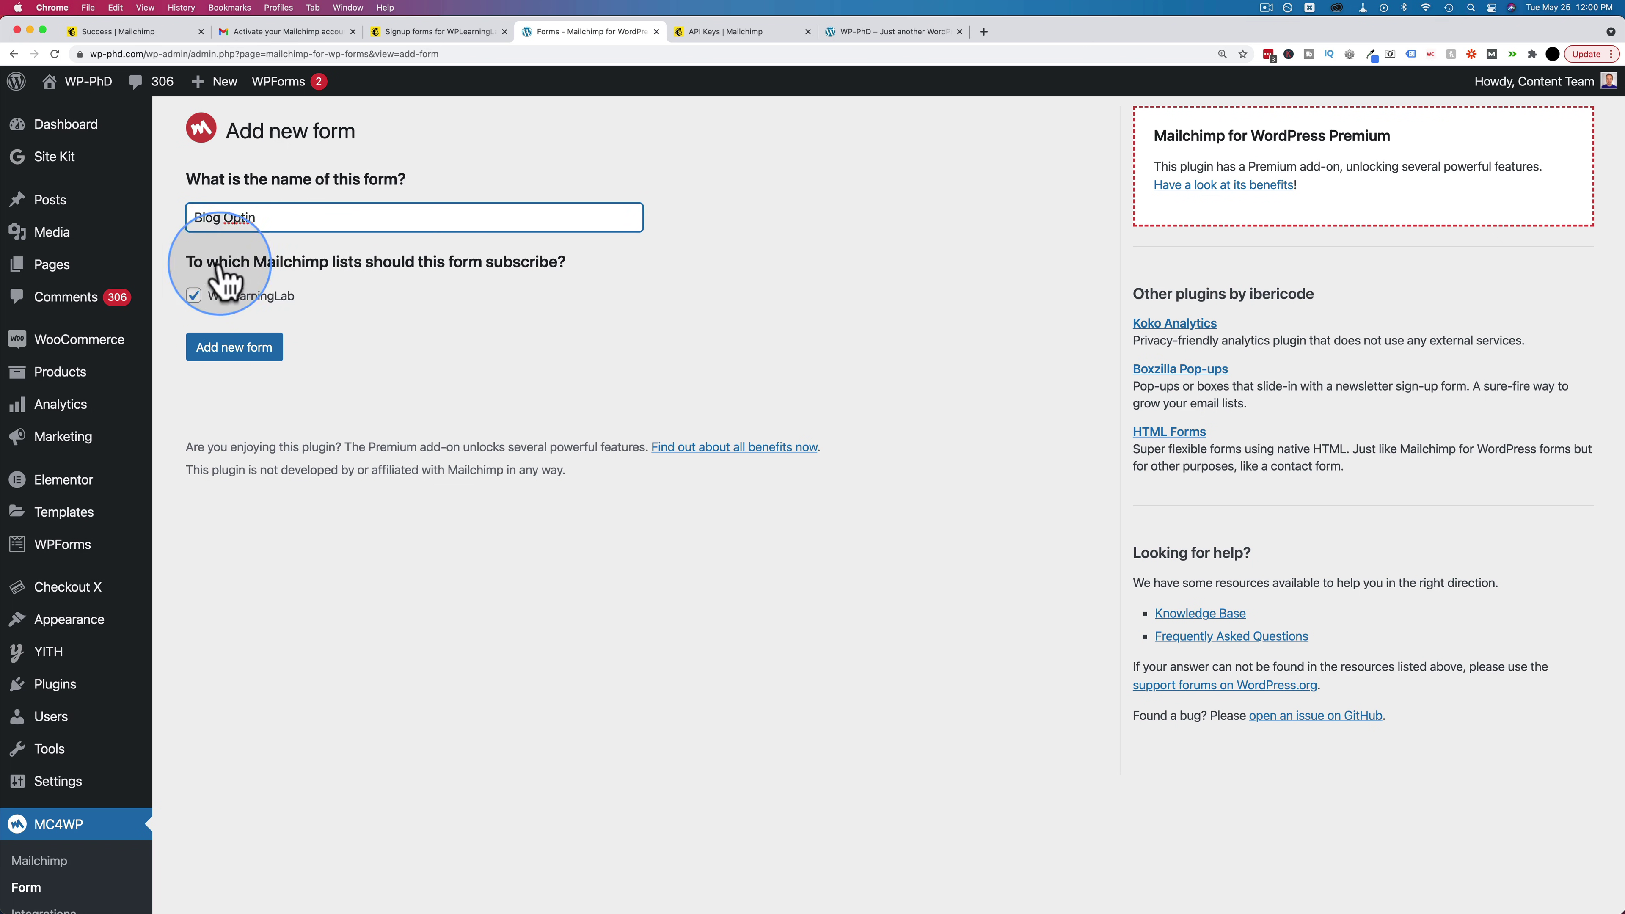
pyautogui.click(243, 358)
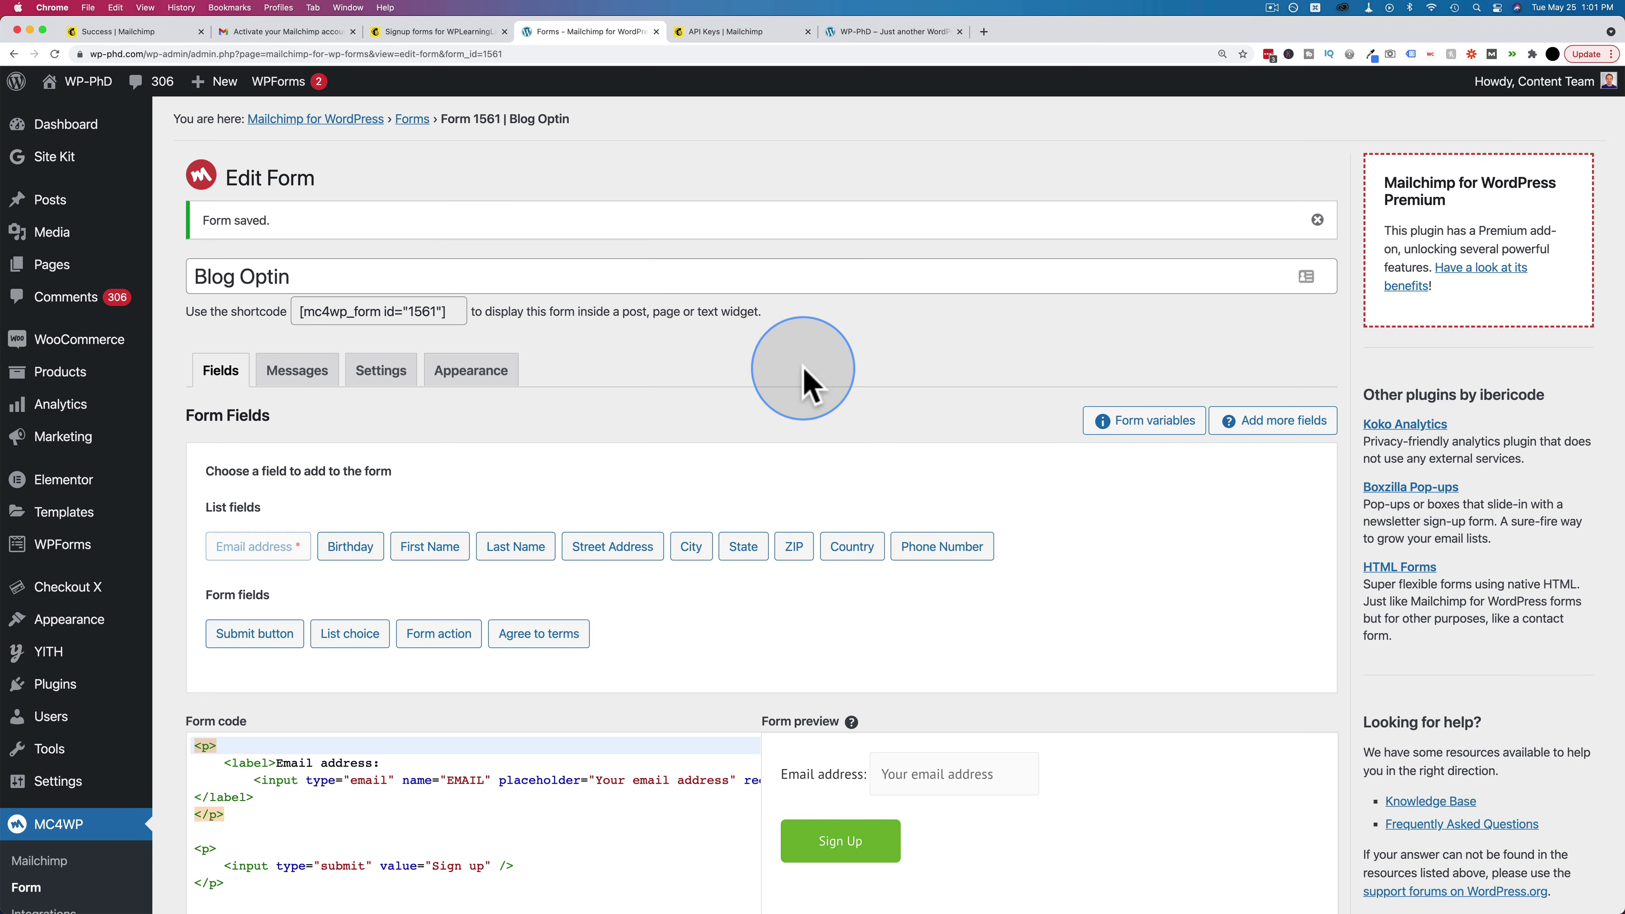
# Insert an optional First Name field with its default placeholder above the email address field in the form code.
pyautogui.scroll(-6, 803, 377)
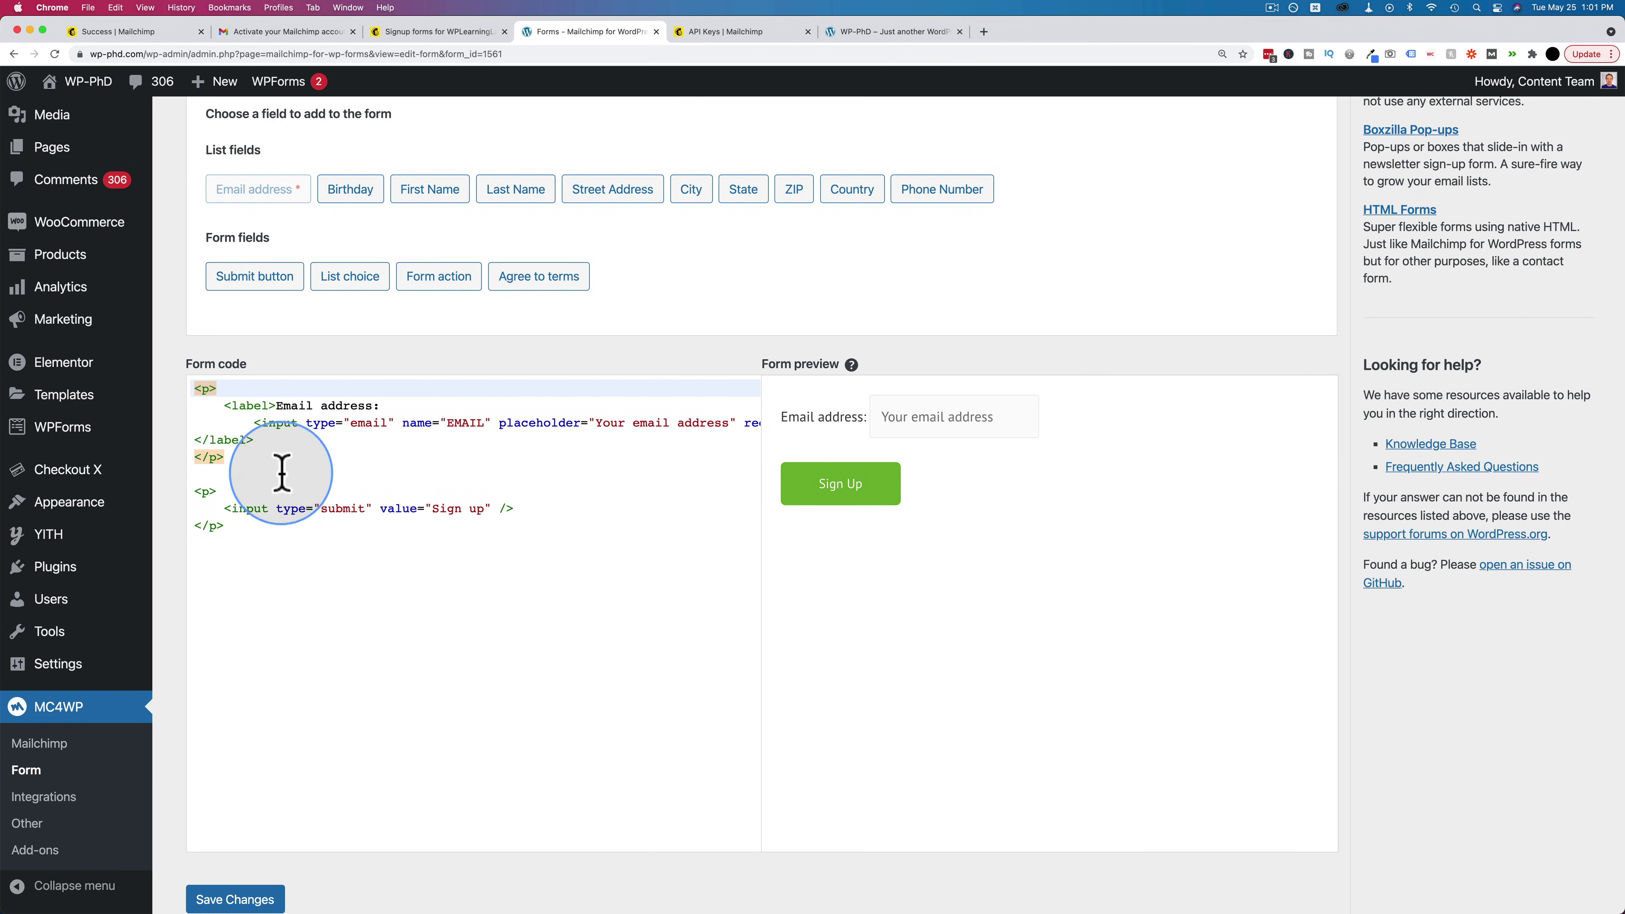
pyautogui.click(249, 523)
pyautogui.moveTo(250, 523); pyautogui.dragTo(195, 384)
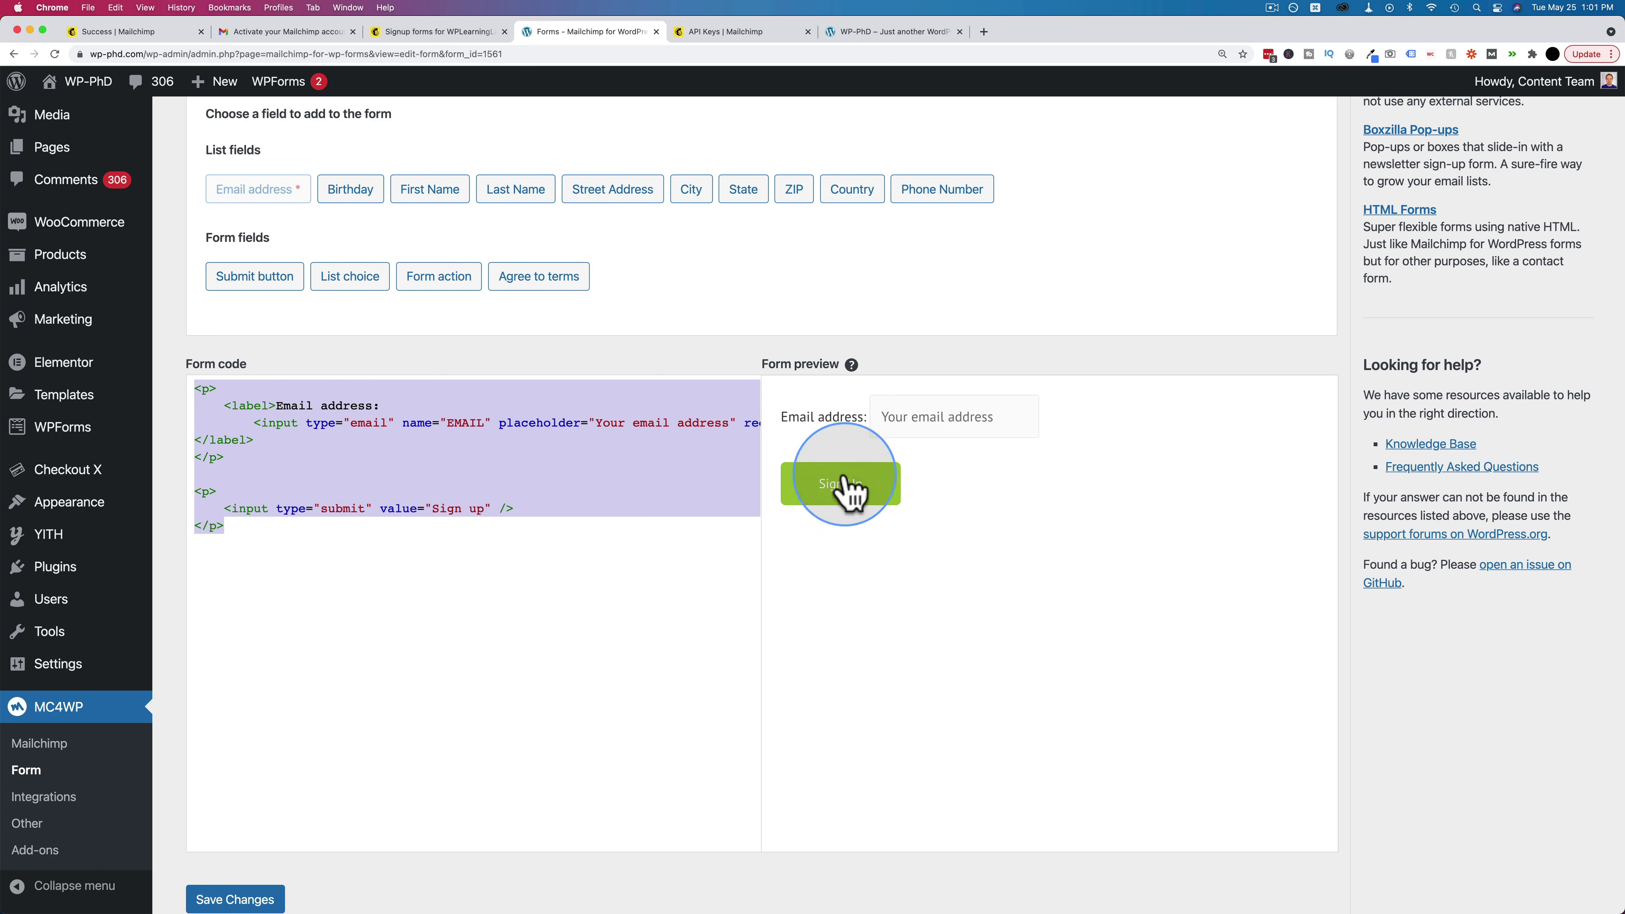
pyautogui.click(595, 509)
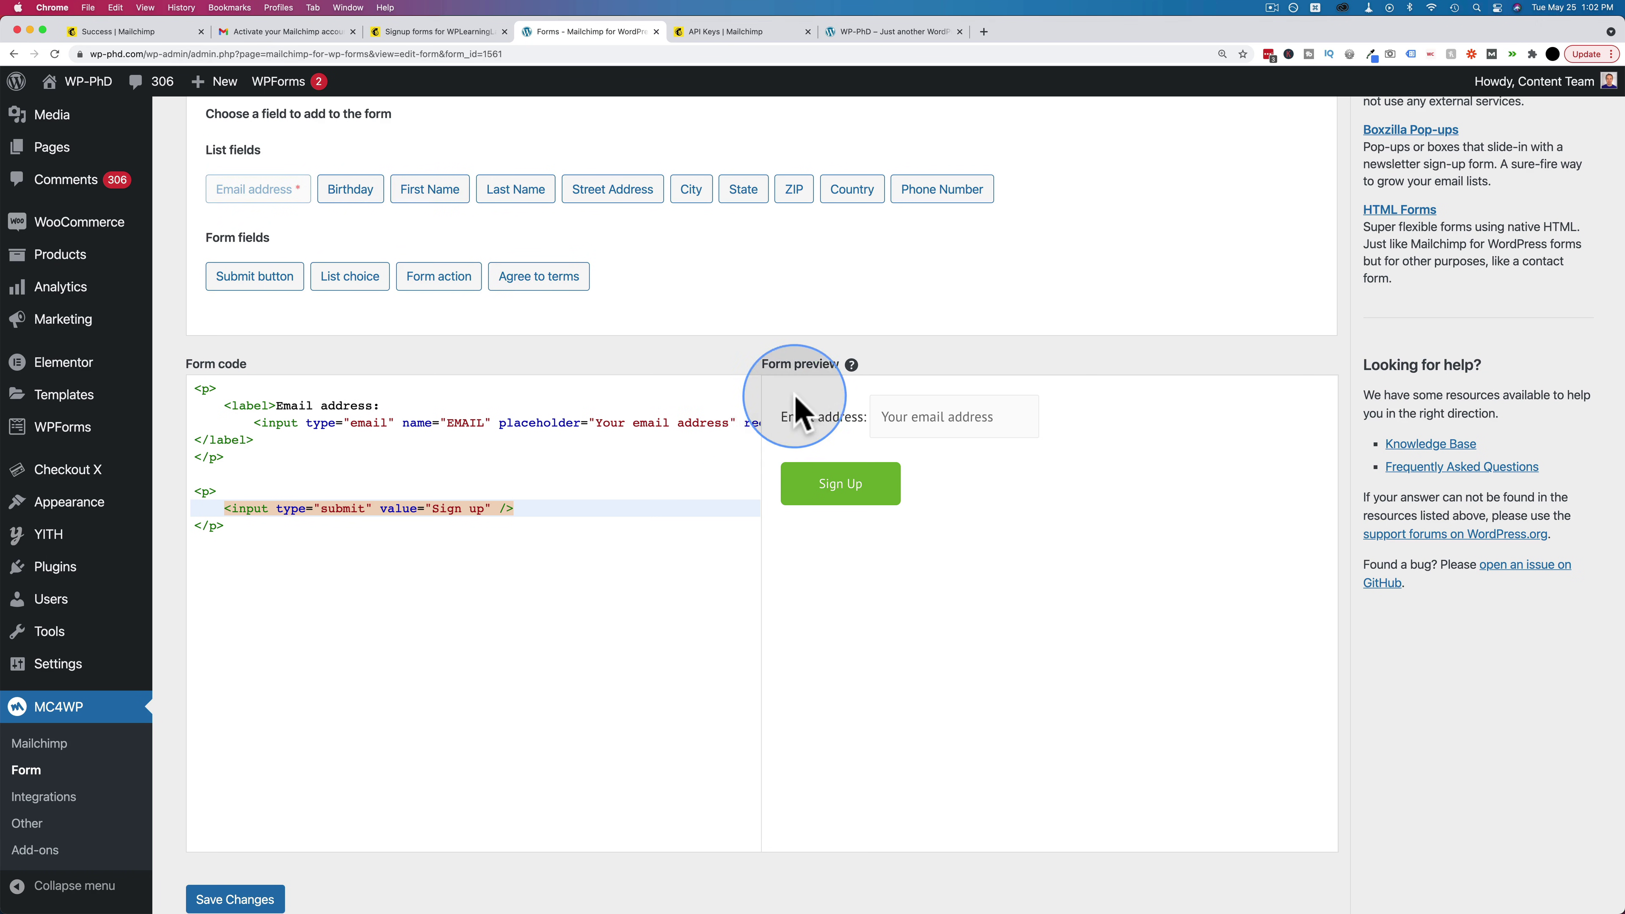
pyautogui.click(324, 408)
pyautogui.click(314, 440)
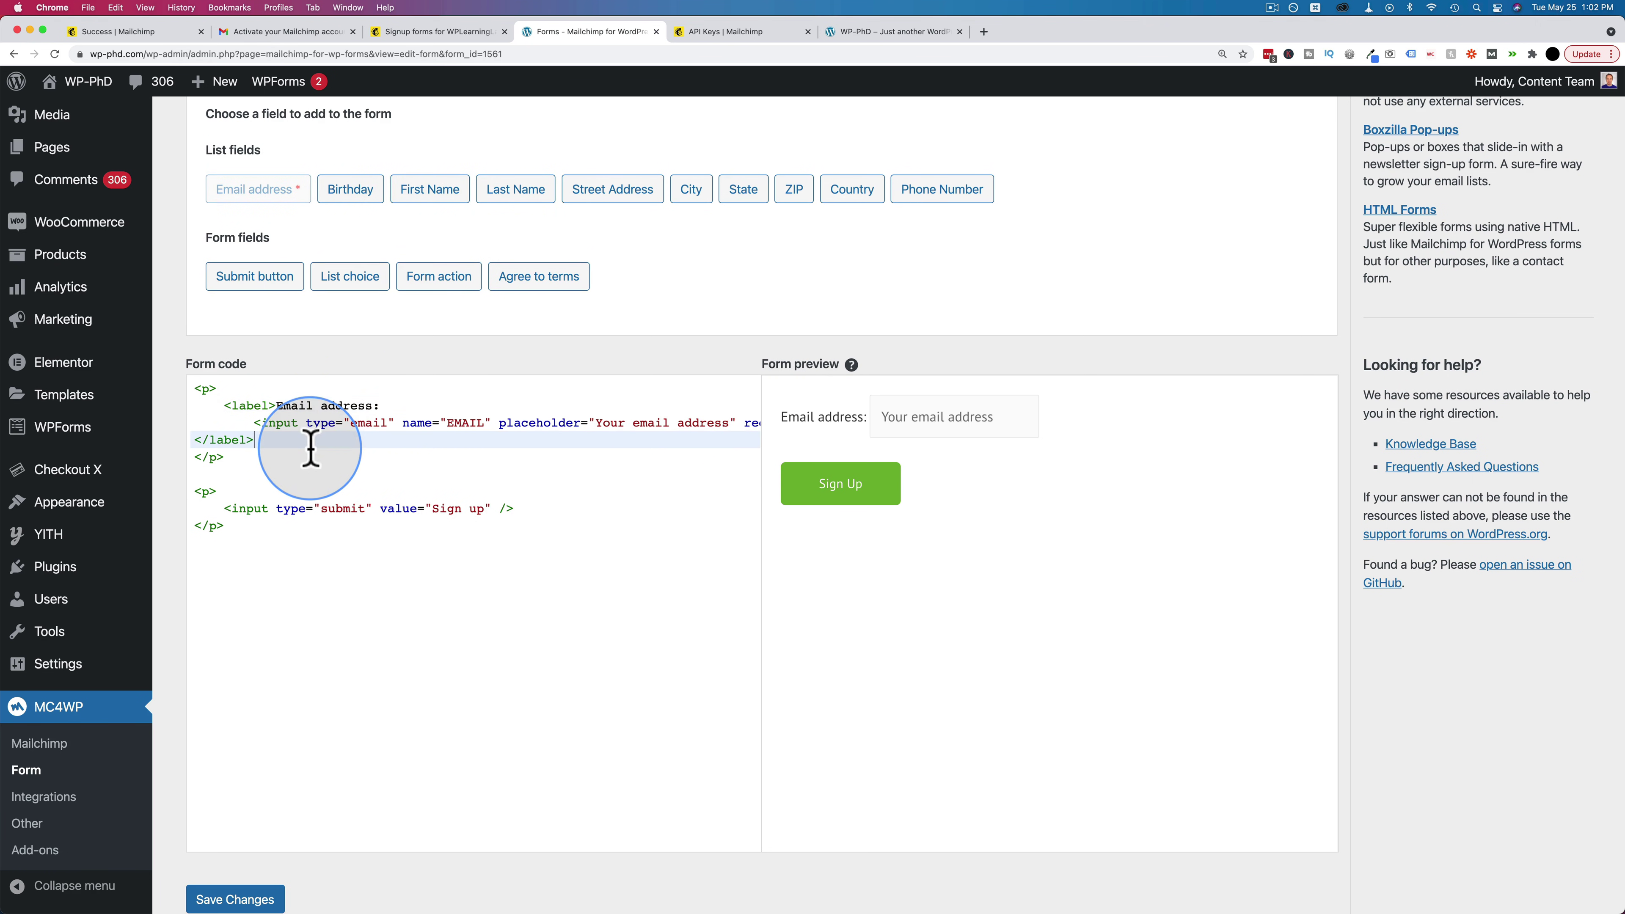
pyautogui.click(195, 388)
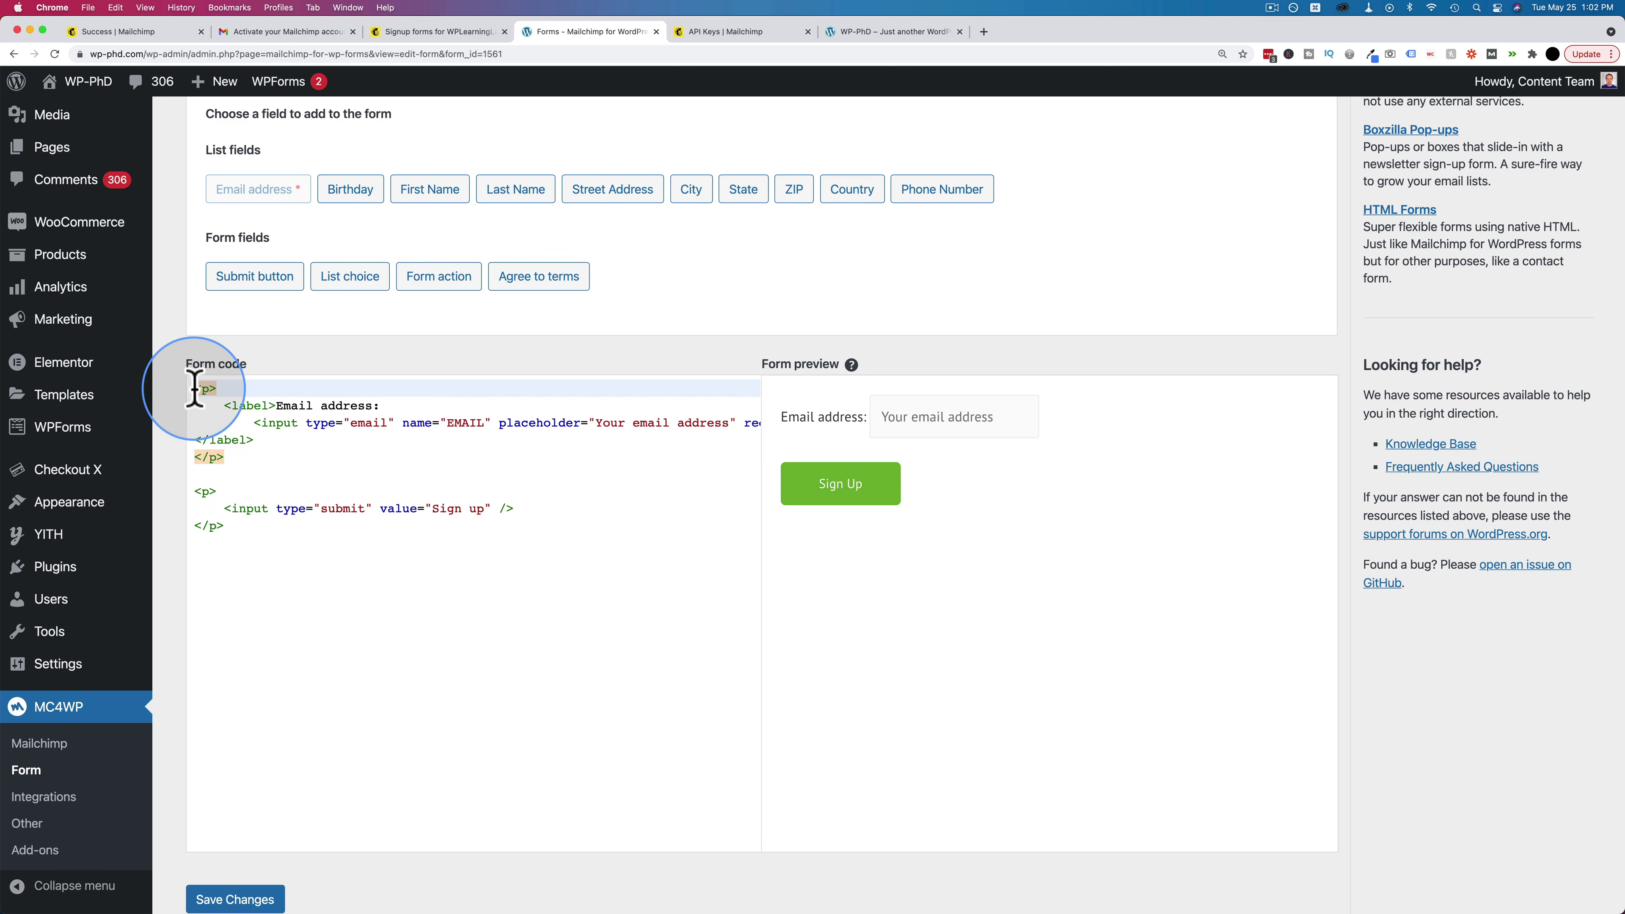
pyautogui.press('Return')
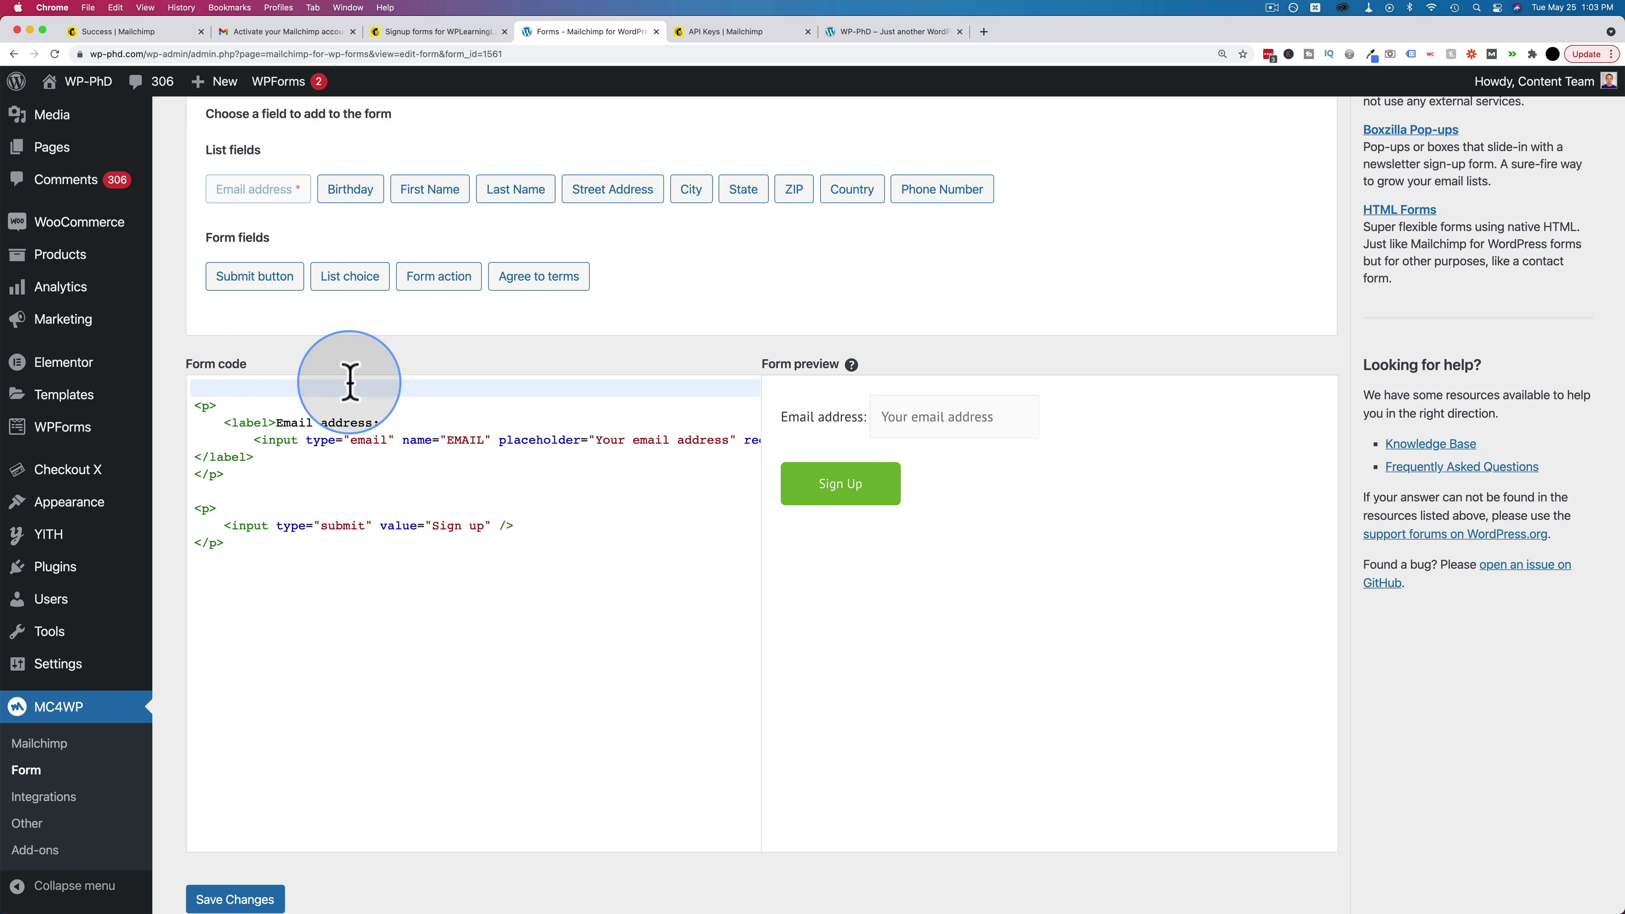
pyautogui.click(197, 388)
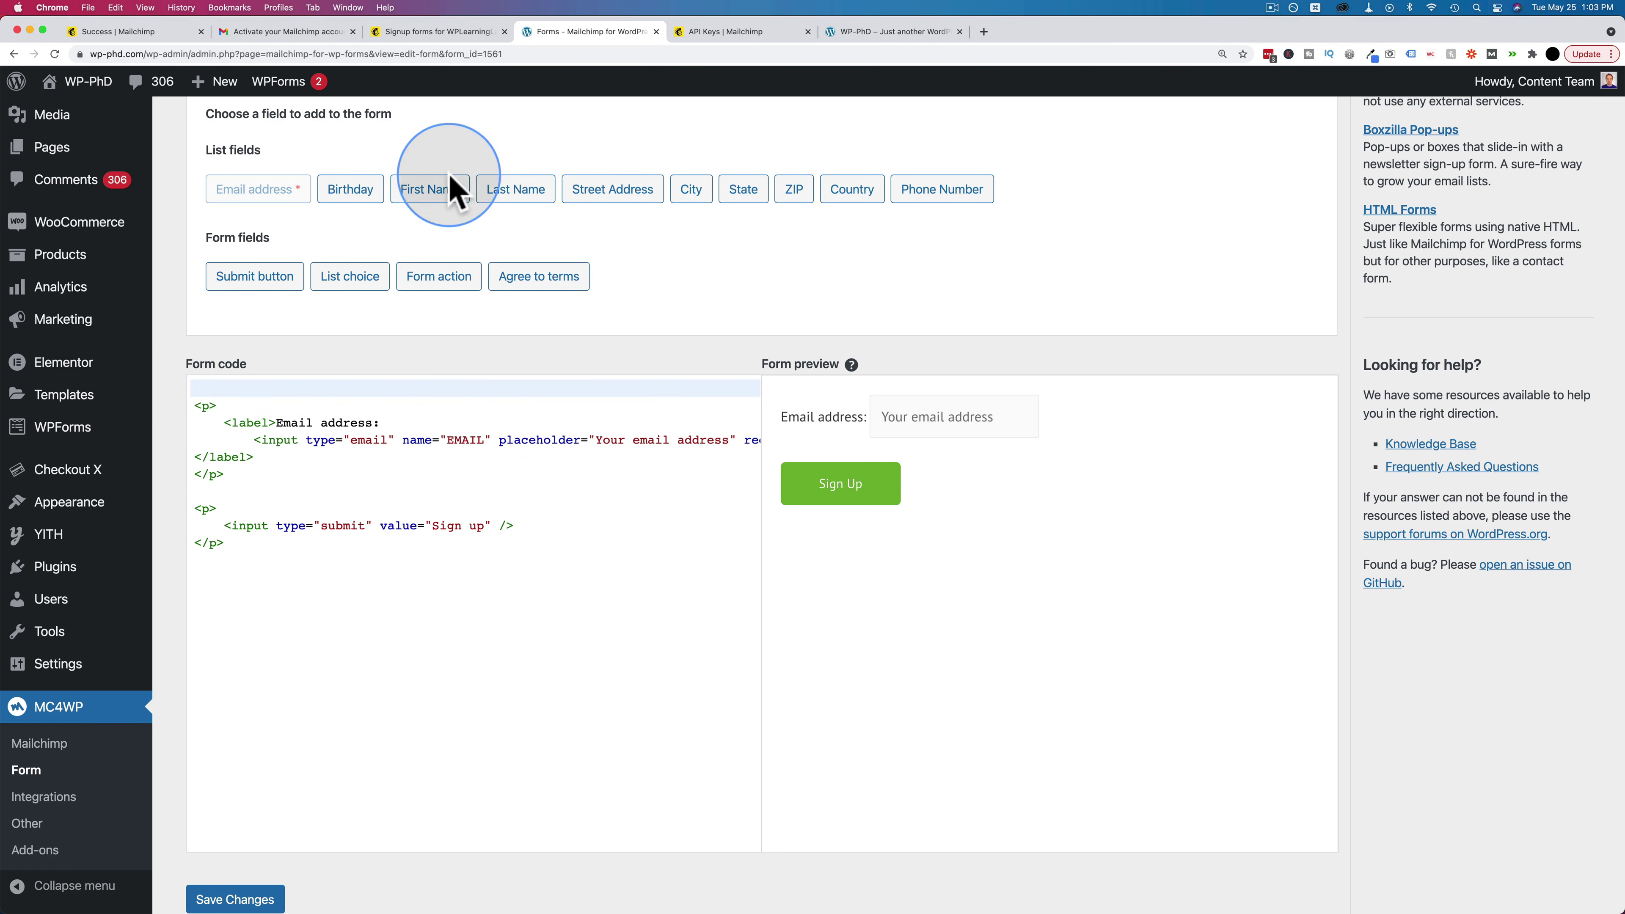
pyautogui.click(448, 200)
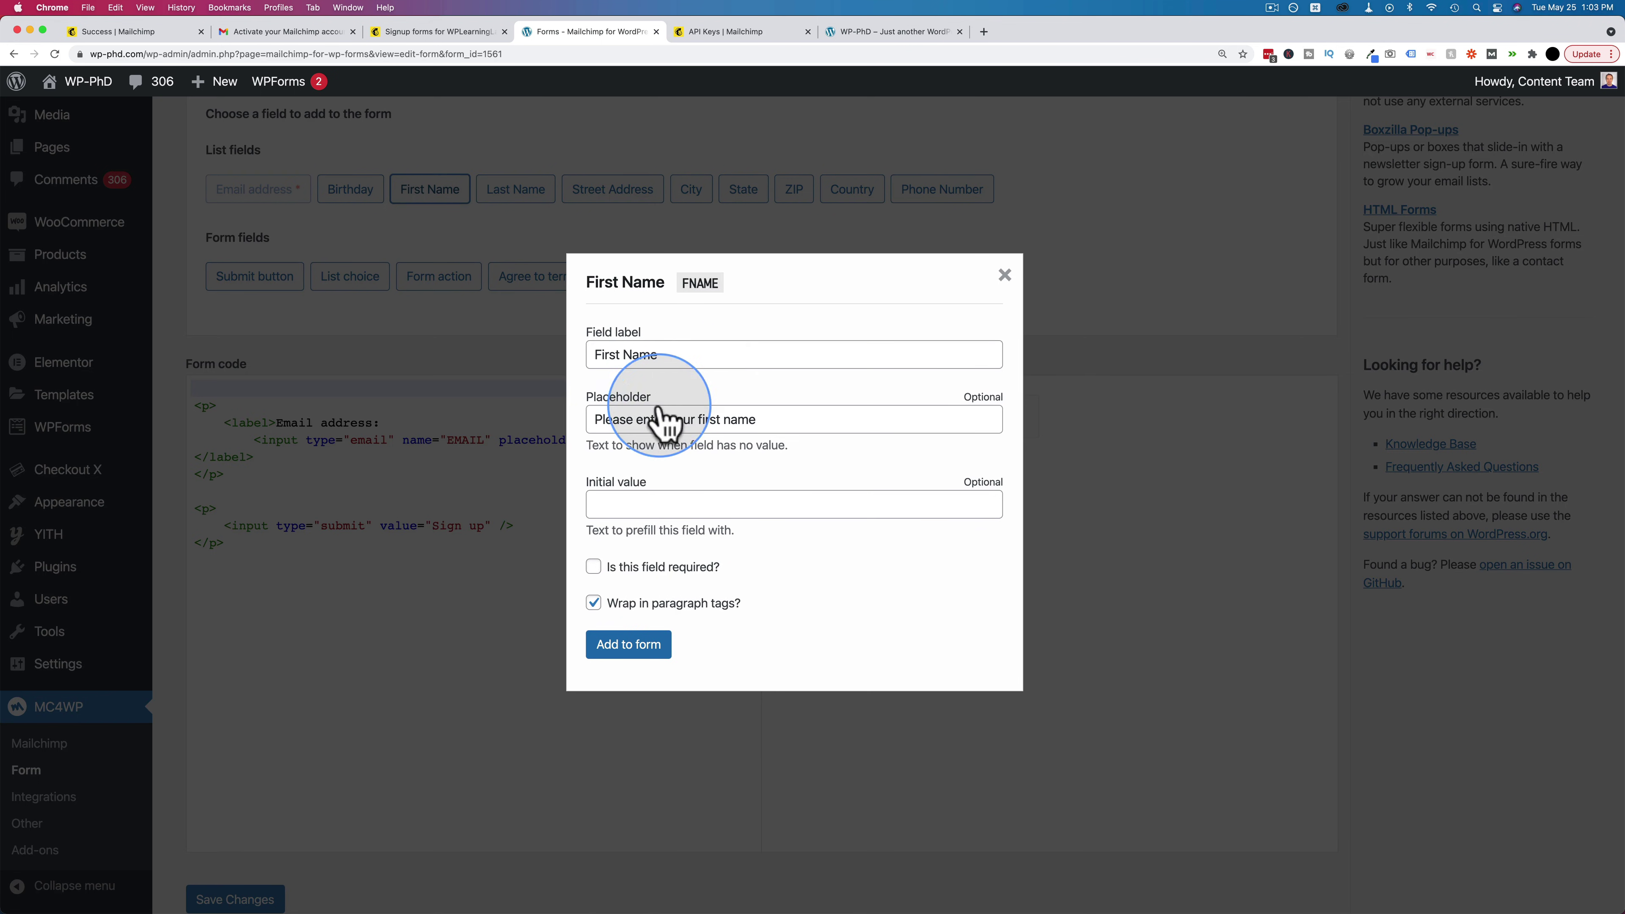
pyautogui.moveTo(756, 420); pyautogui.dragTo(576, 428)
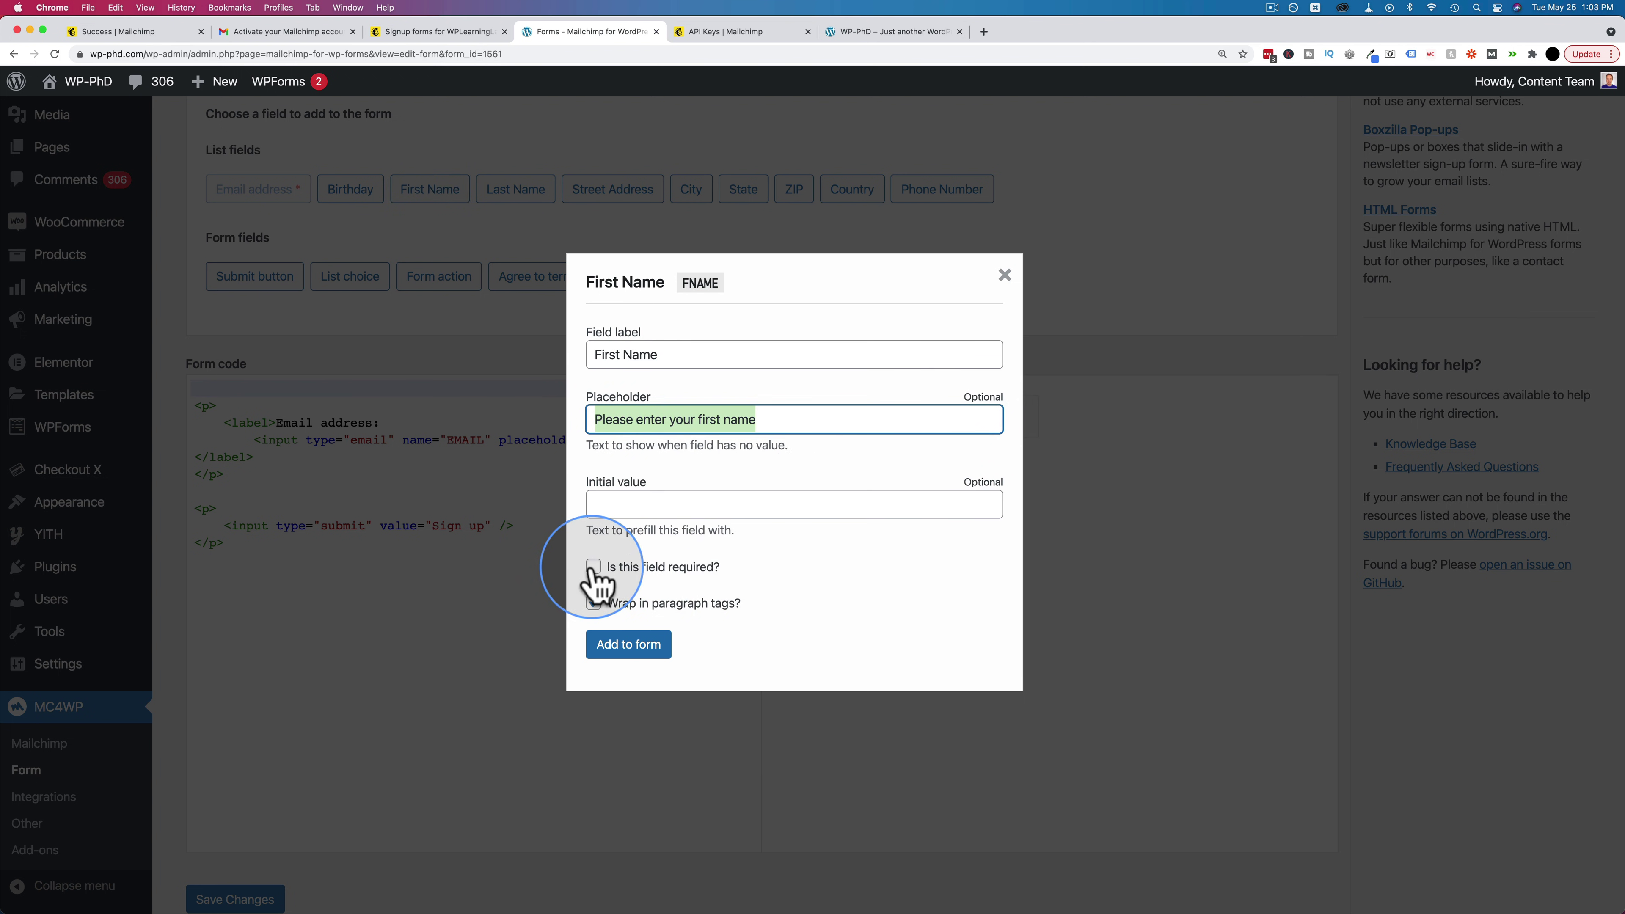
pyautogui.click(639, 661)
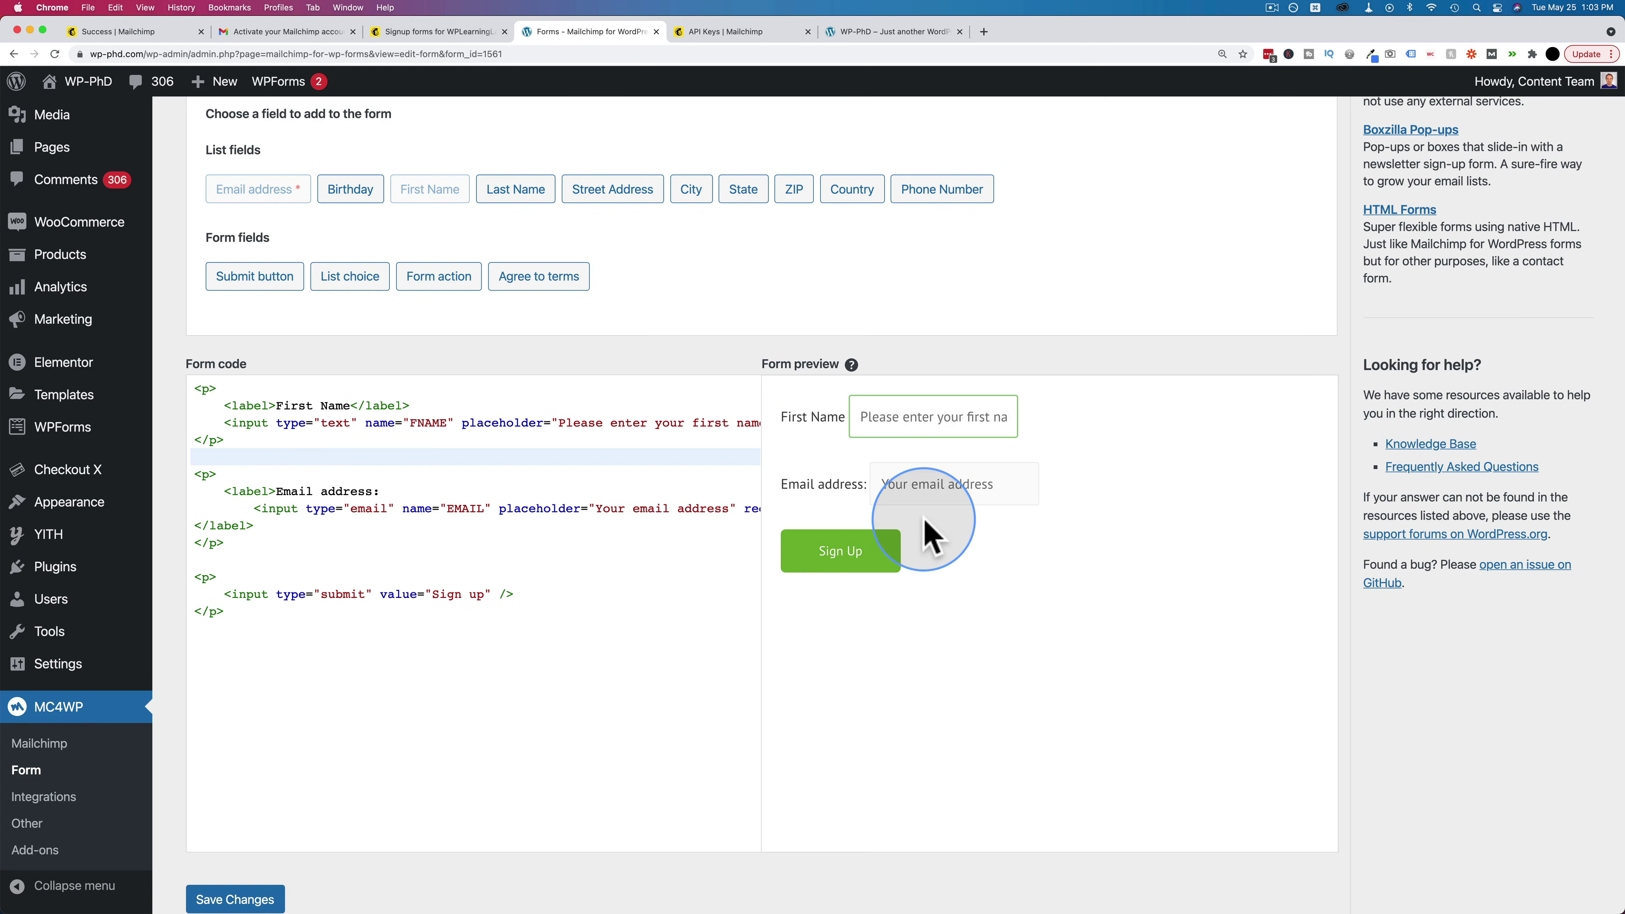
pyautogui.click(871, 415)
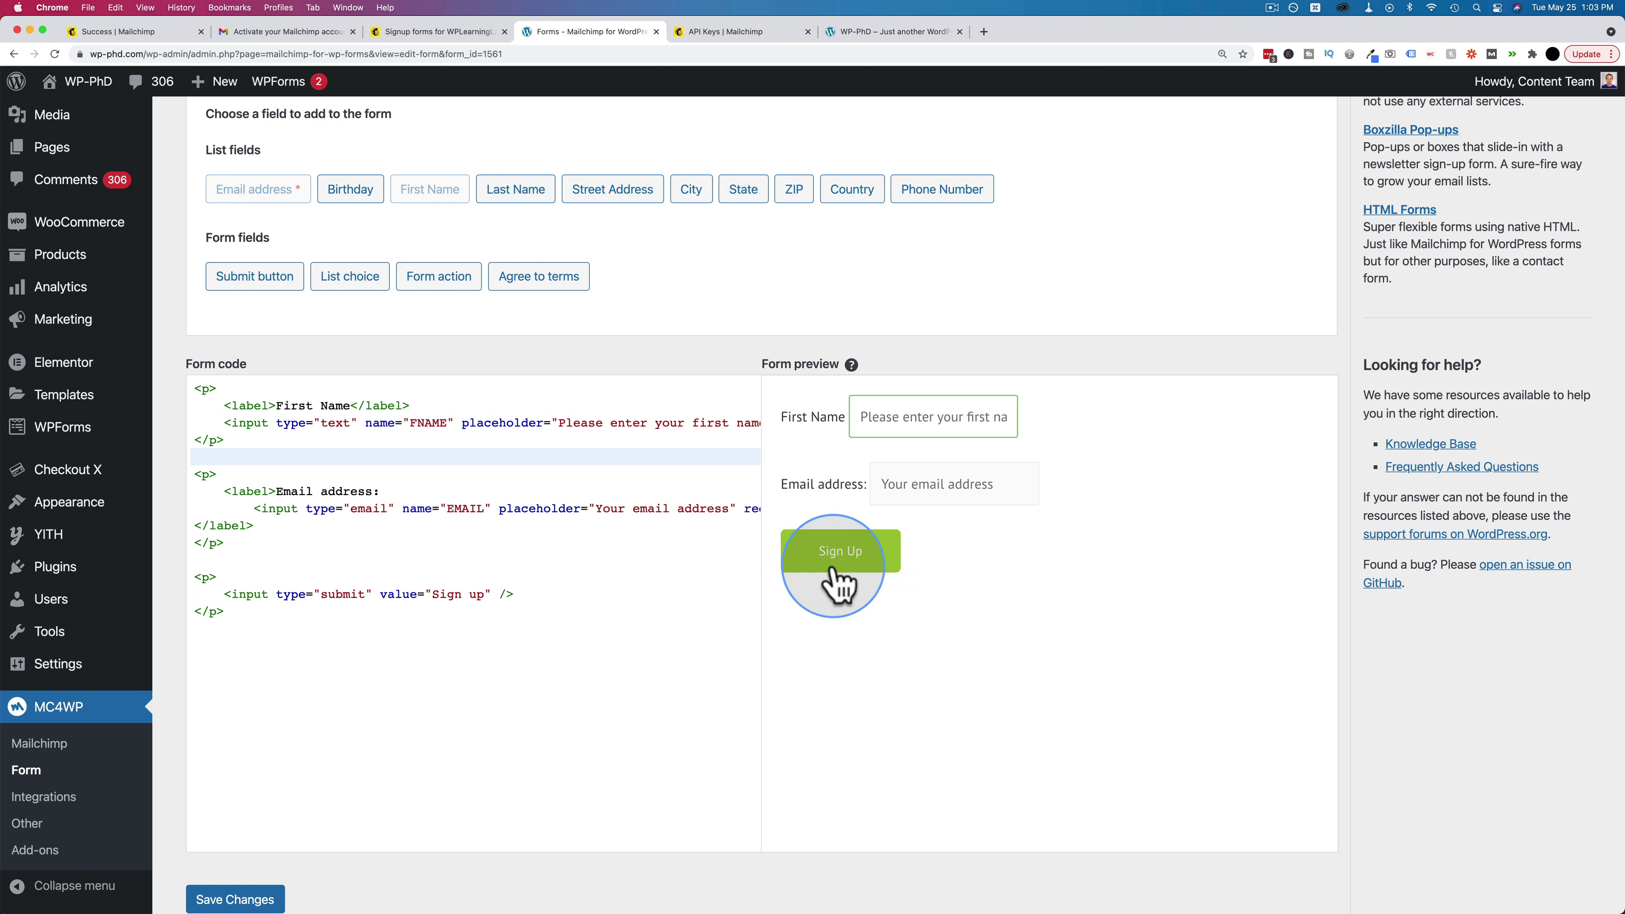
pyautogui.click(410, 615)
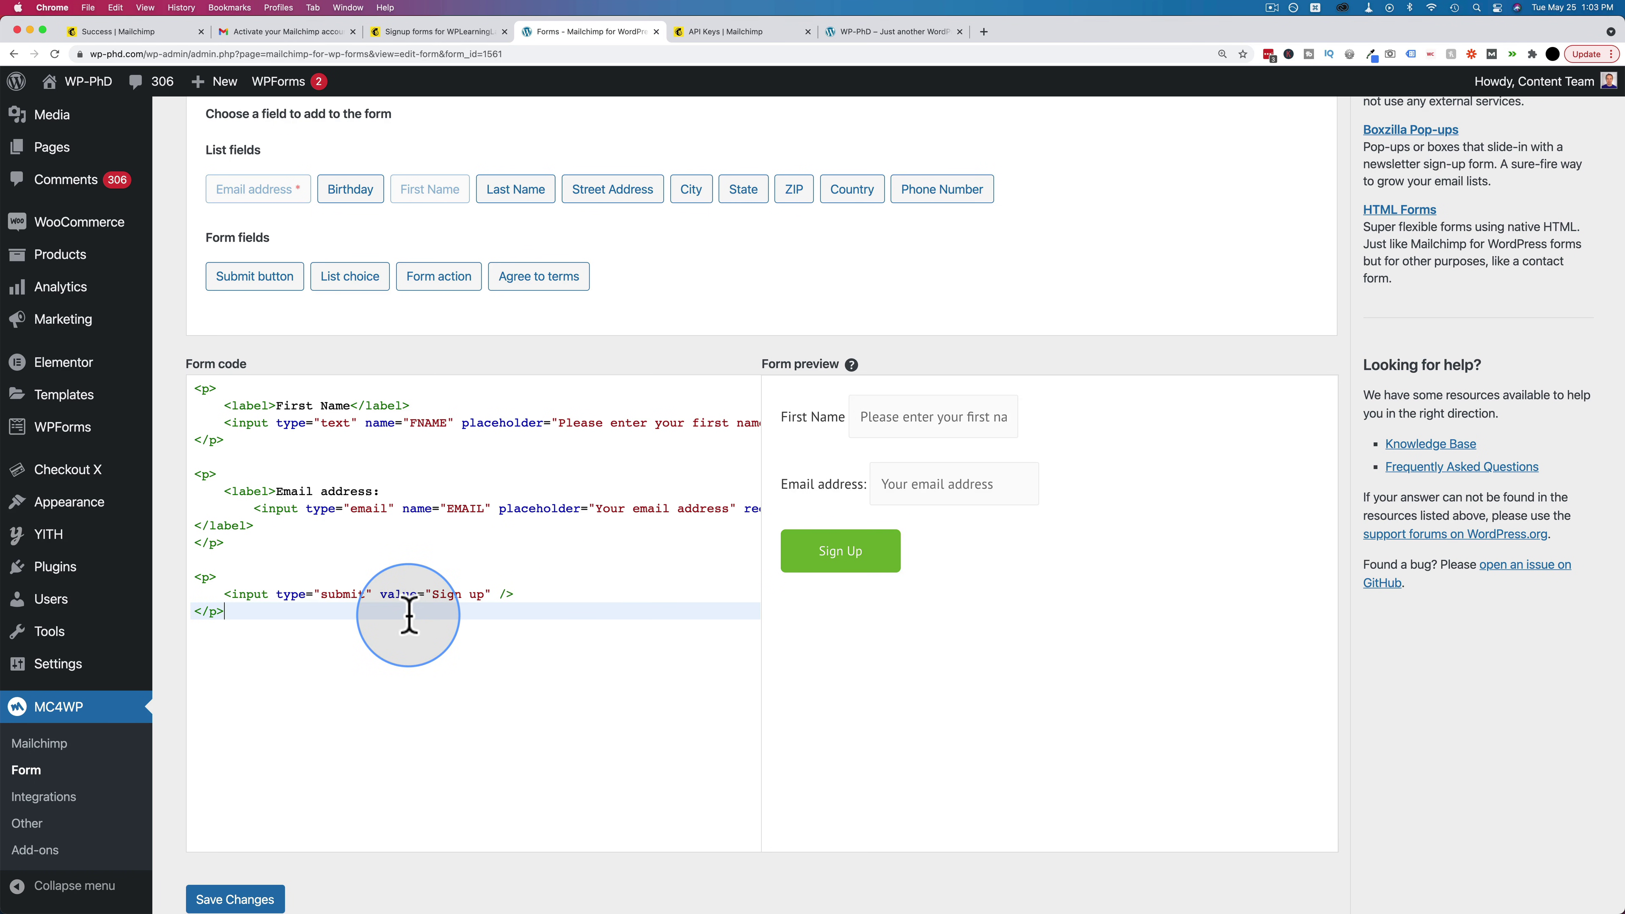
pyautogui.click(269, 558)
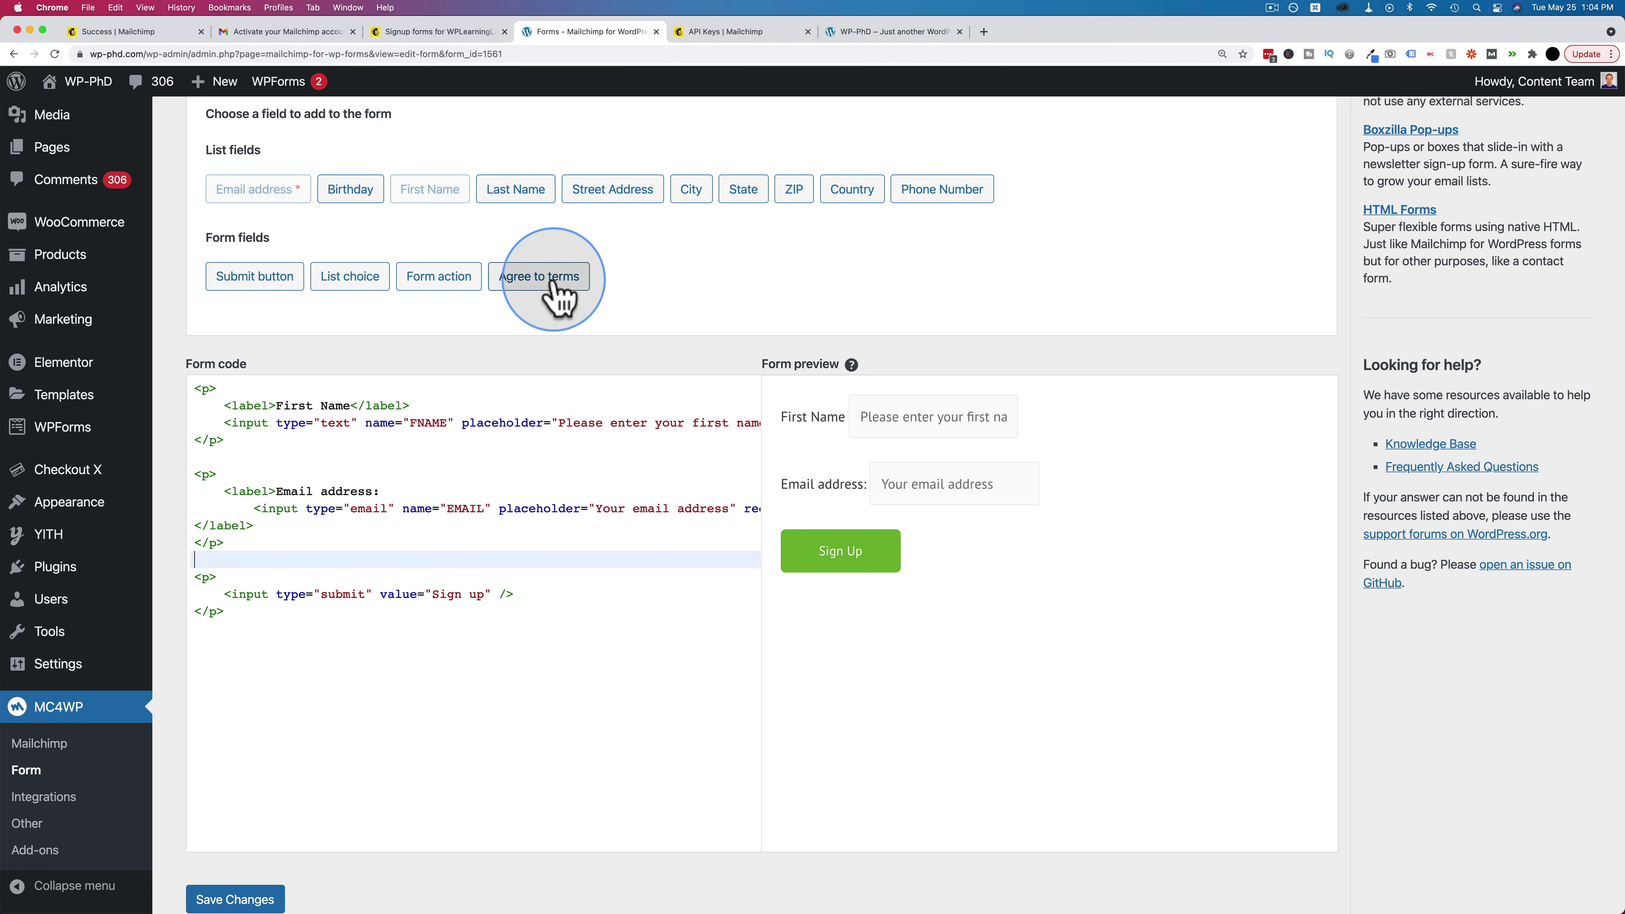
pyautogui.click(538, 279)
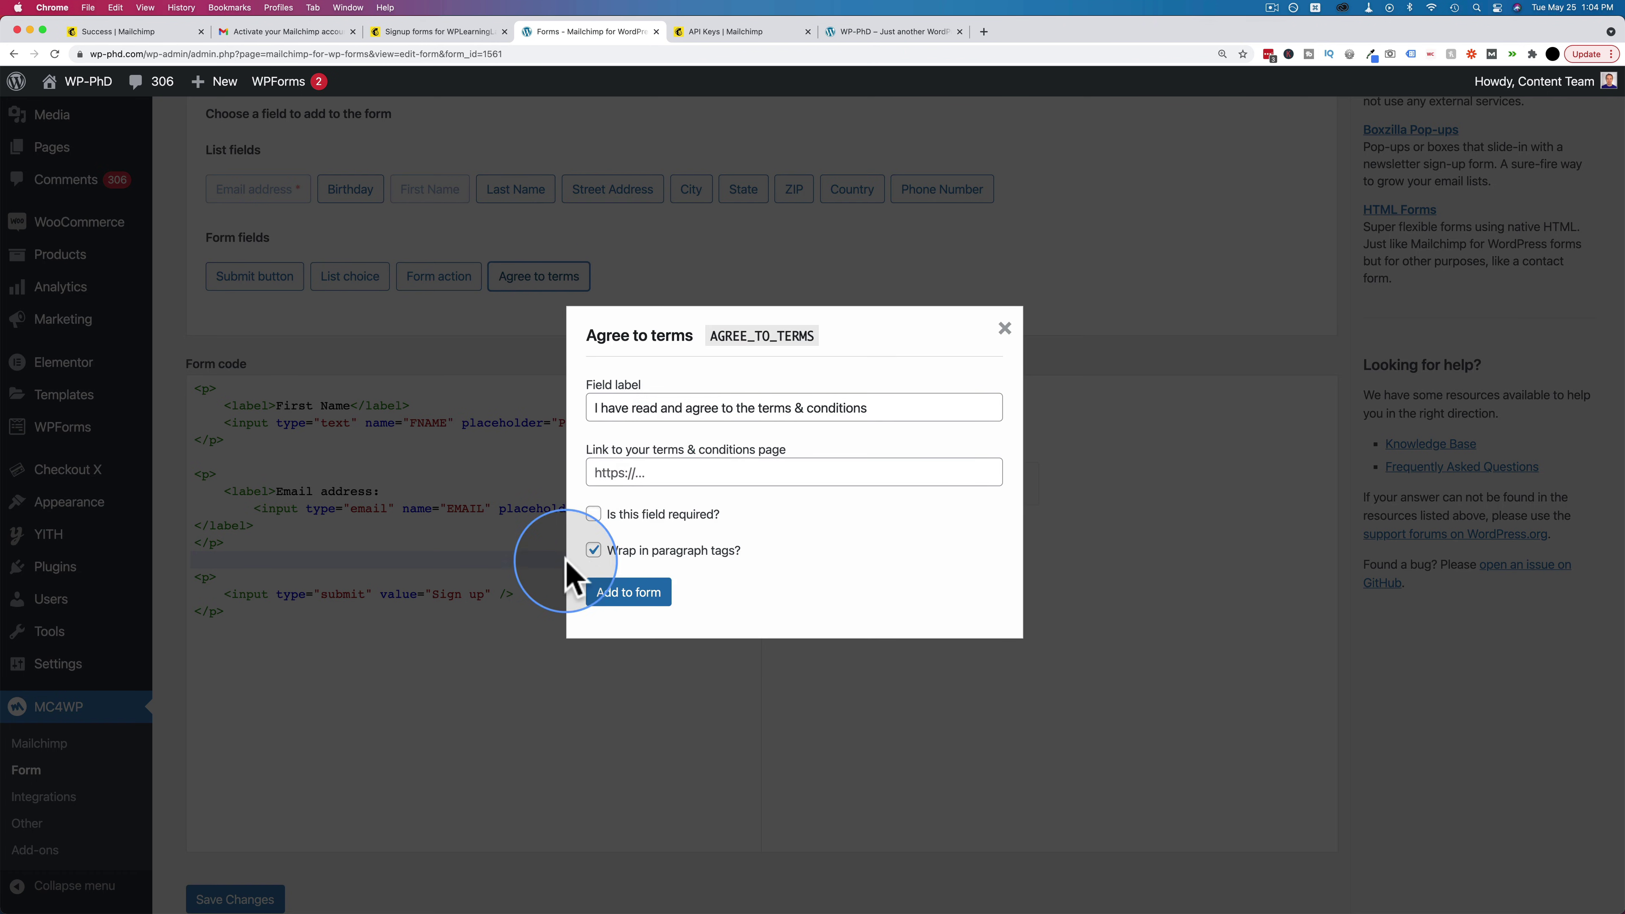
pyautogui.click(593, 516)
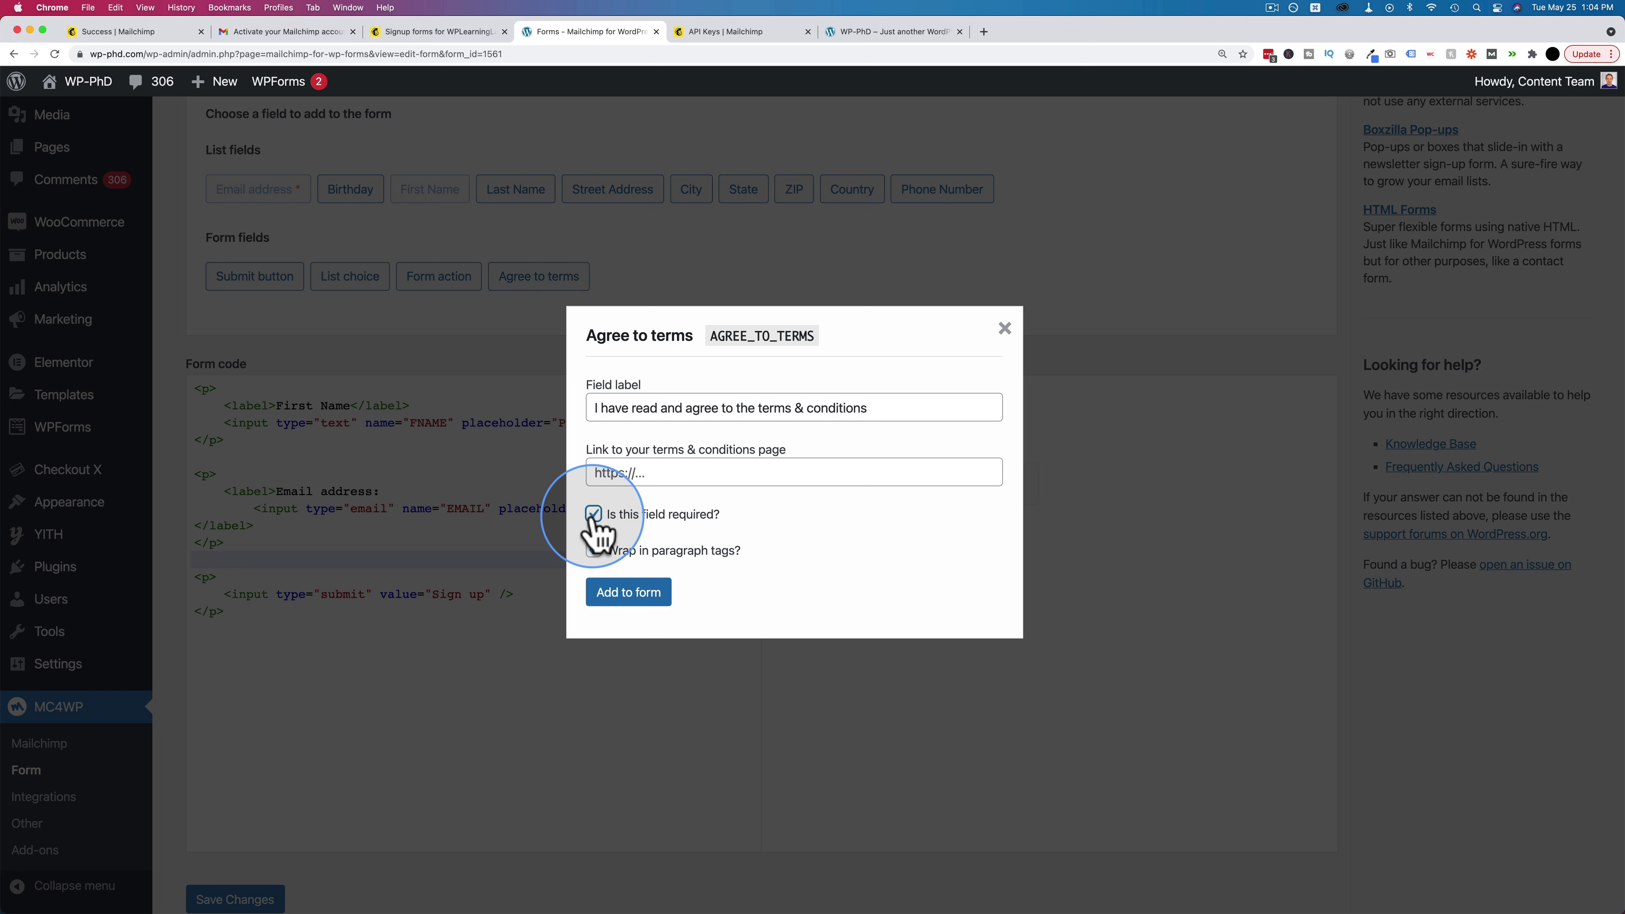
pyautogui.click(154, 56)
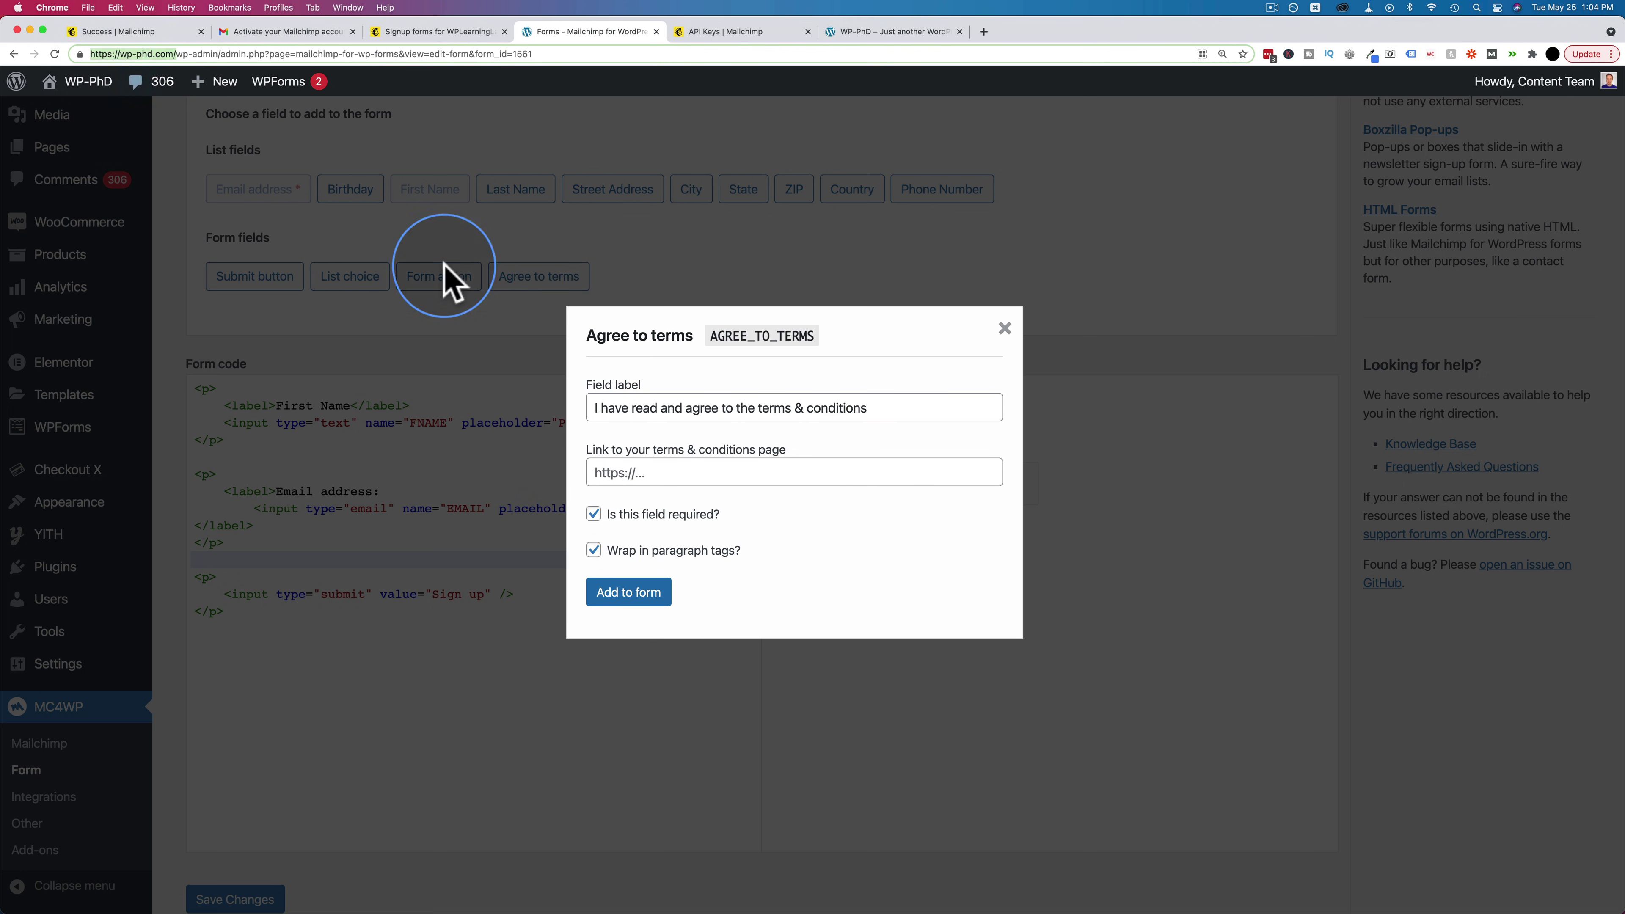
pyautogui.click(627, 466)
pyautogui.write('https://wp-phd.com/')
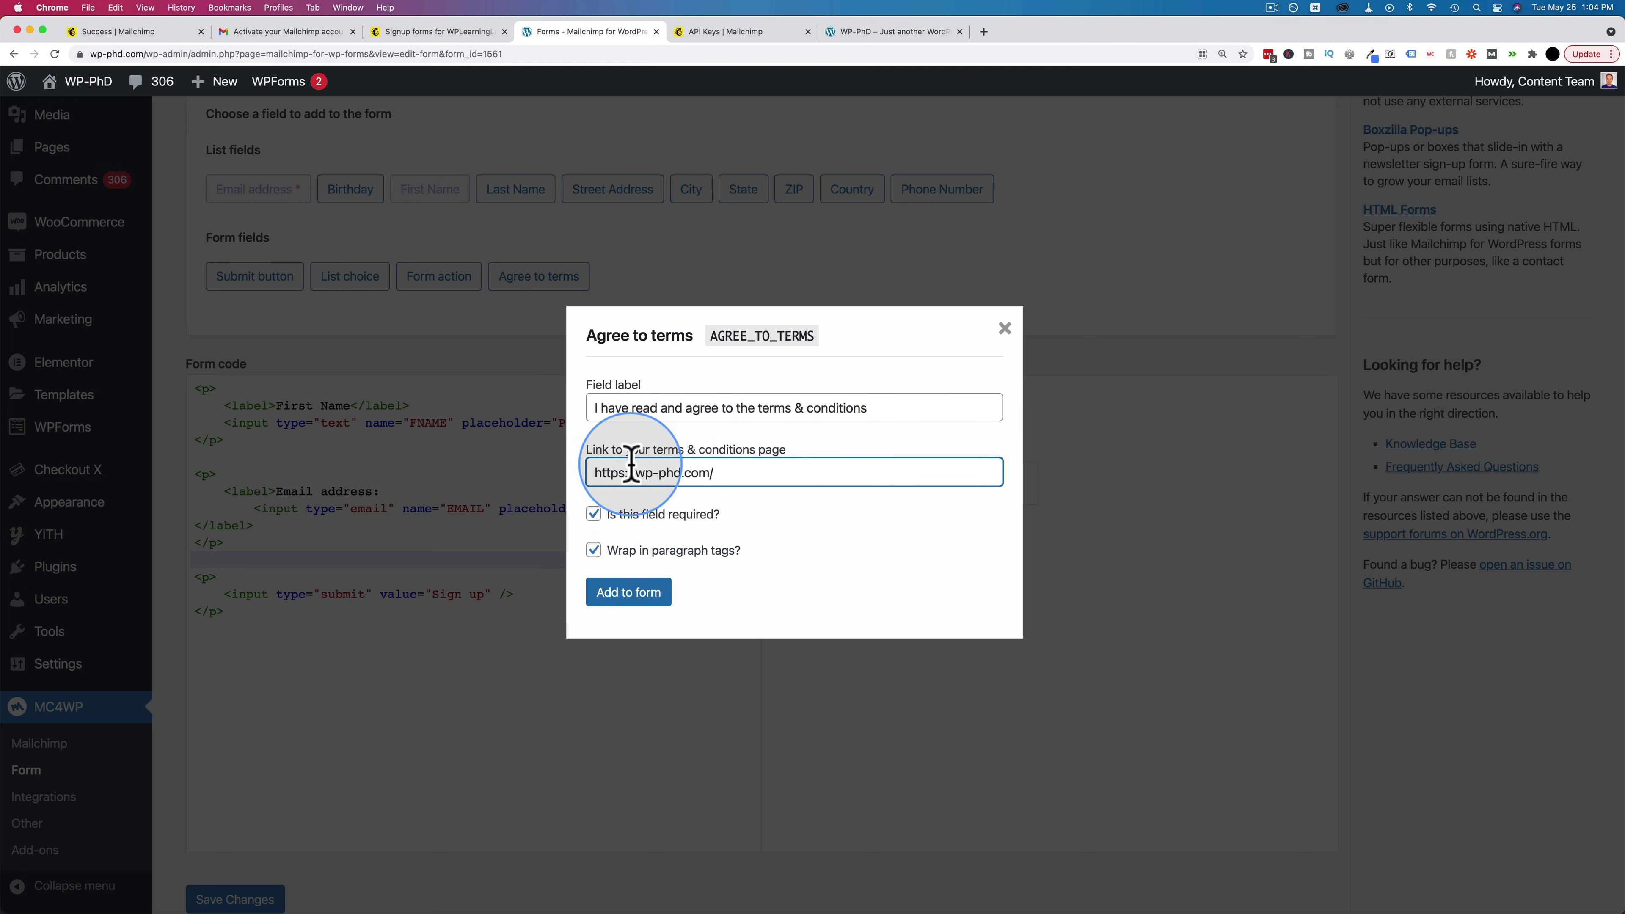
pyautogui.write('privacy-policy')
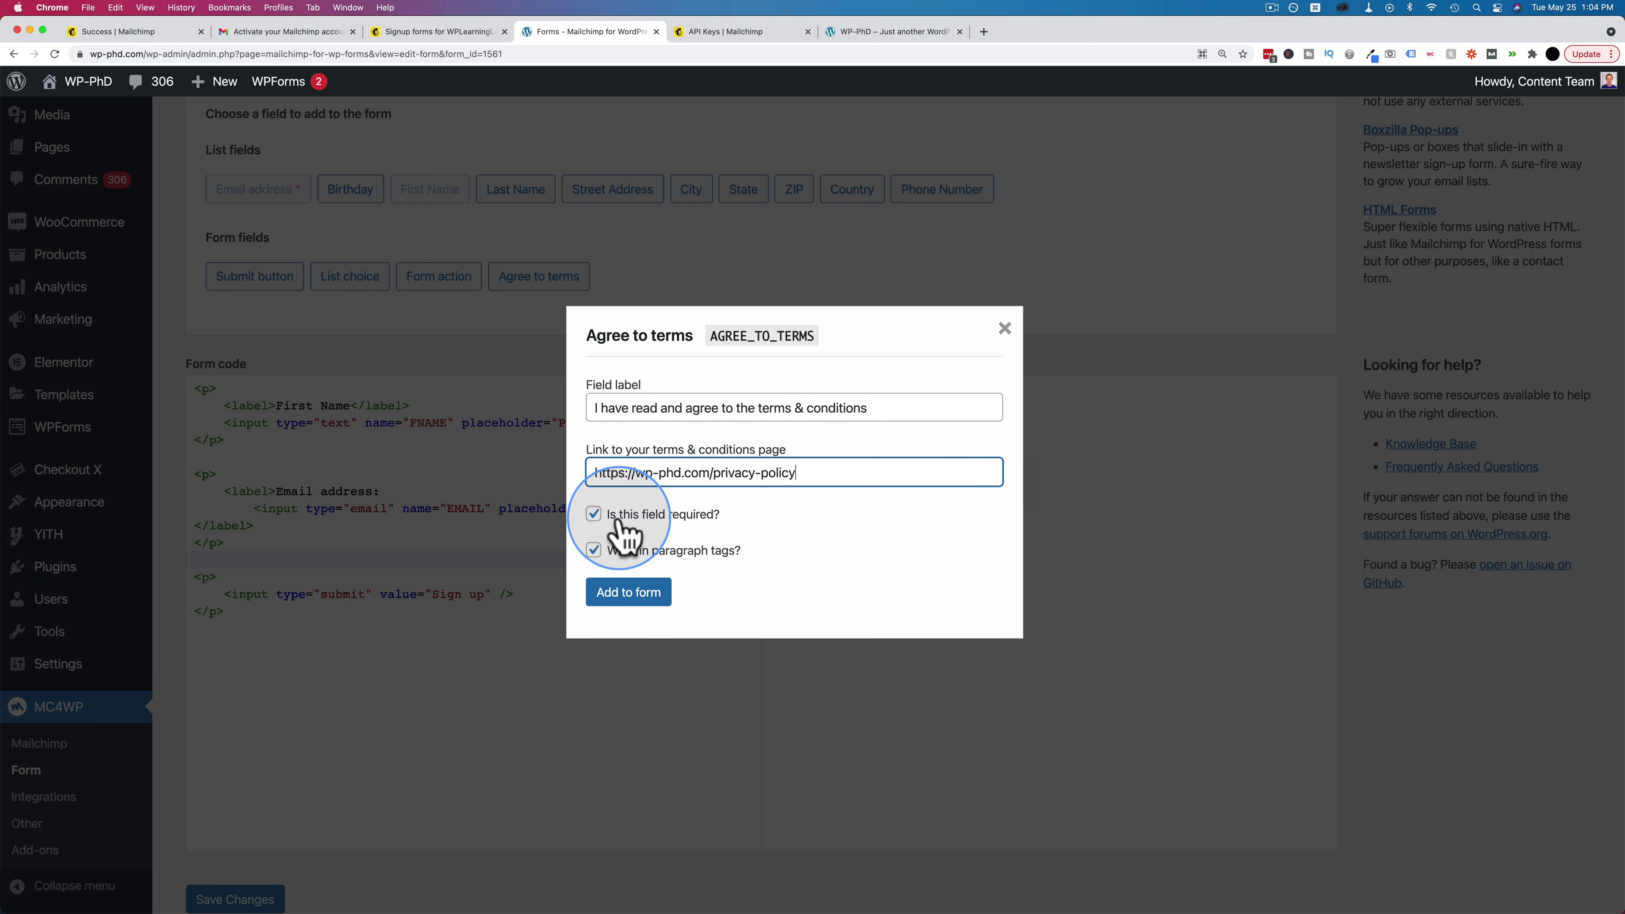
pyautogui.click(629, 593)
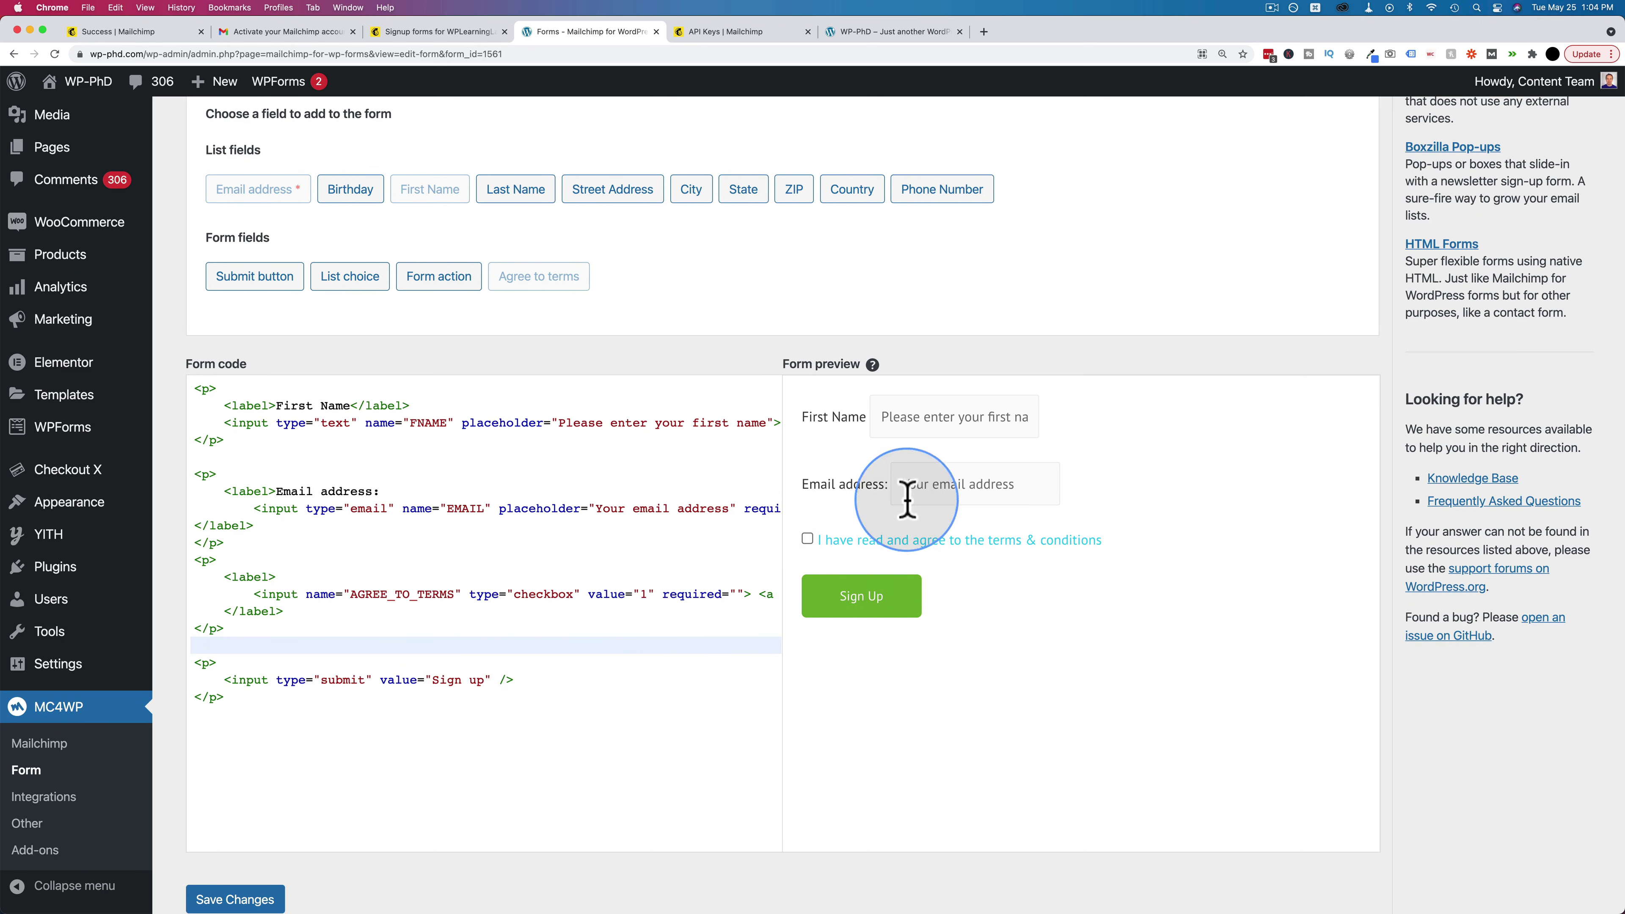
# Save the changes to the Blog Optin form and open its form messages.
pyautogui.scroll(-2, 272, 810)
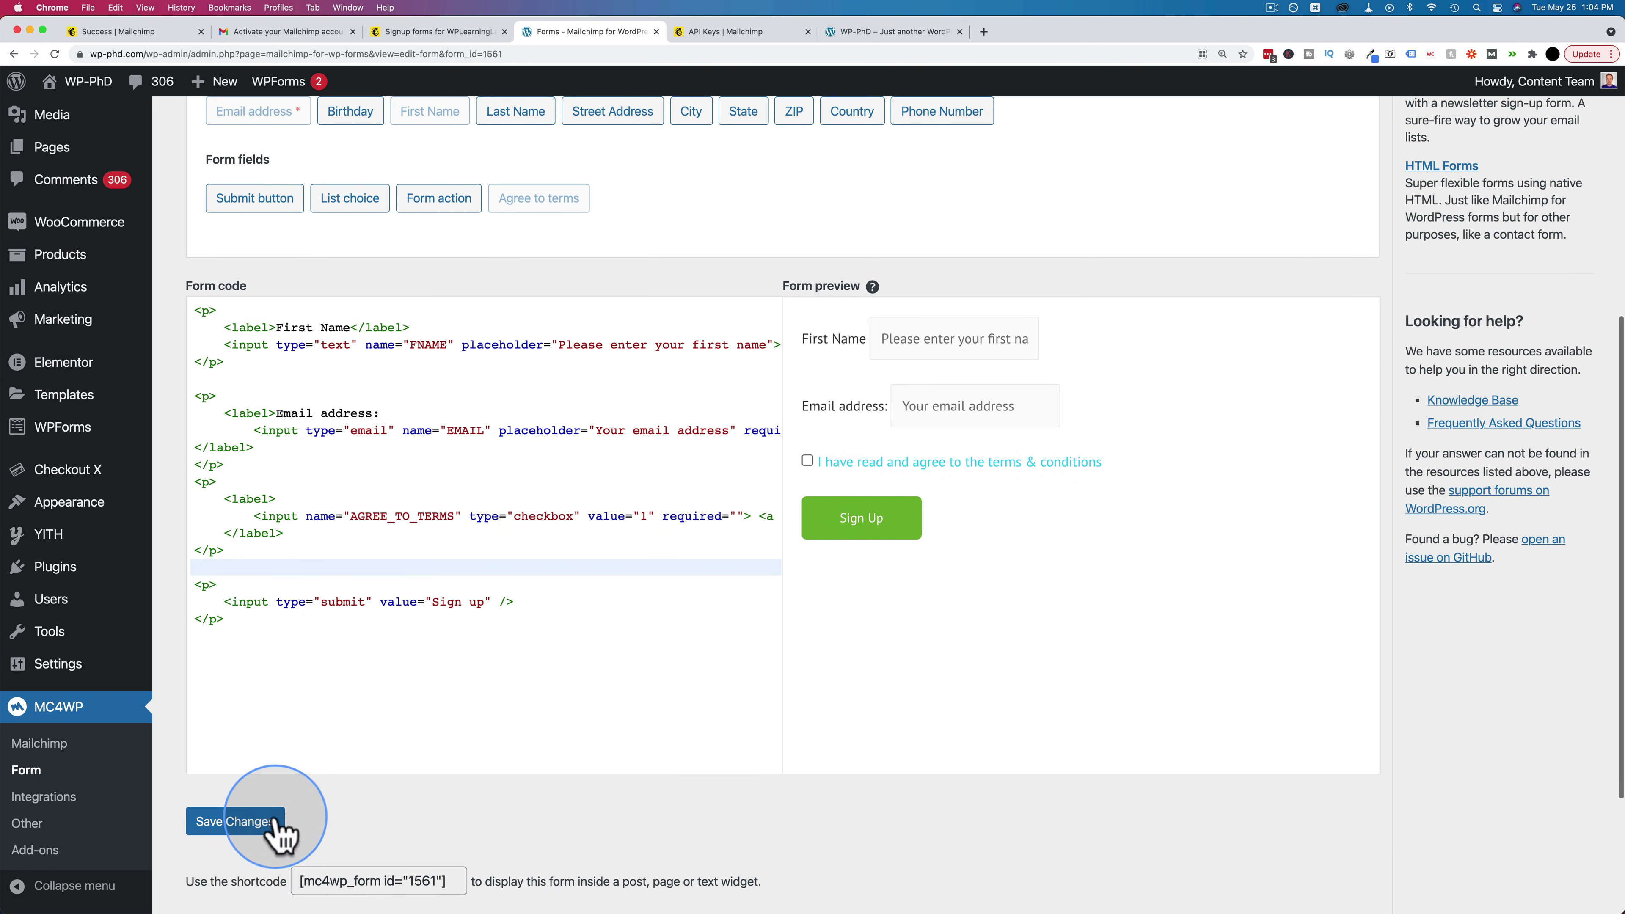
pyautogui.click(251, 827)
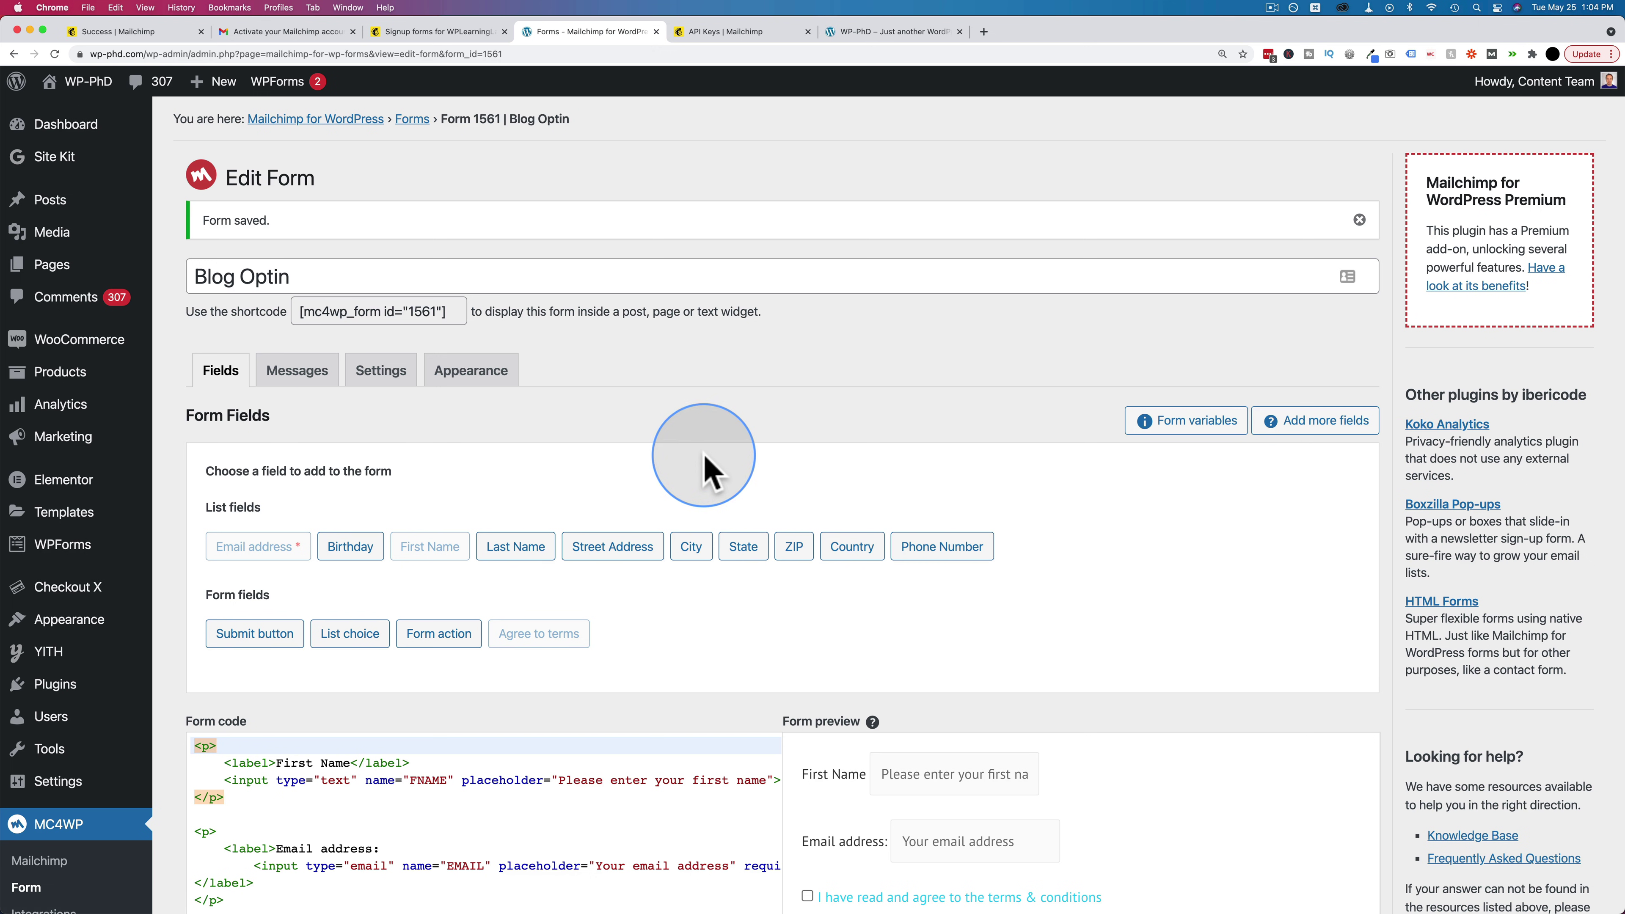
pyautogui.click(307, 377)
pyautogui.scroll(-2, 339, 448)
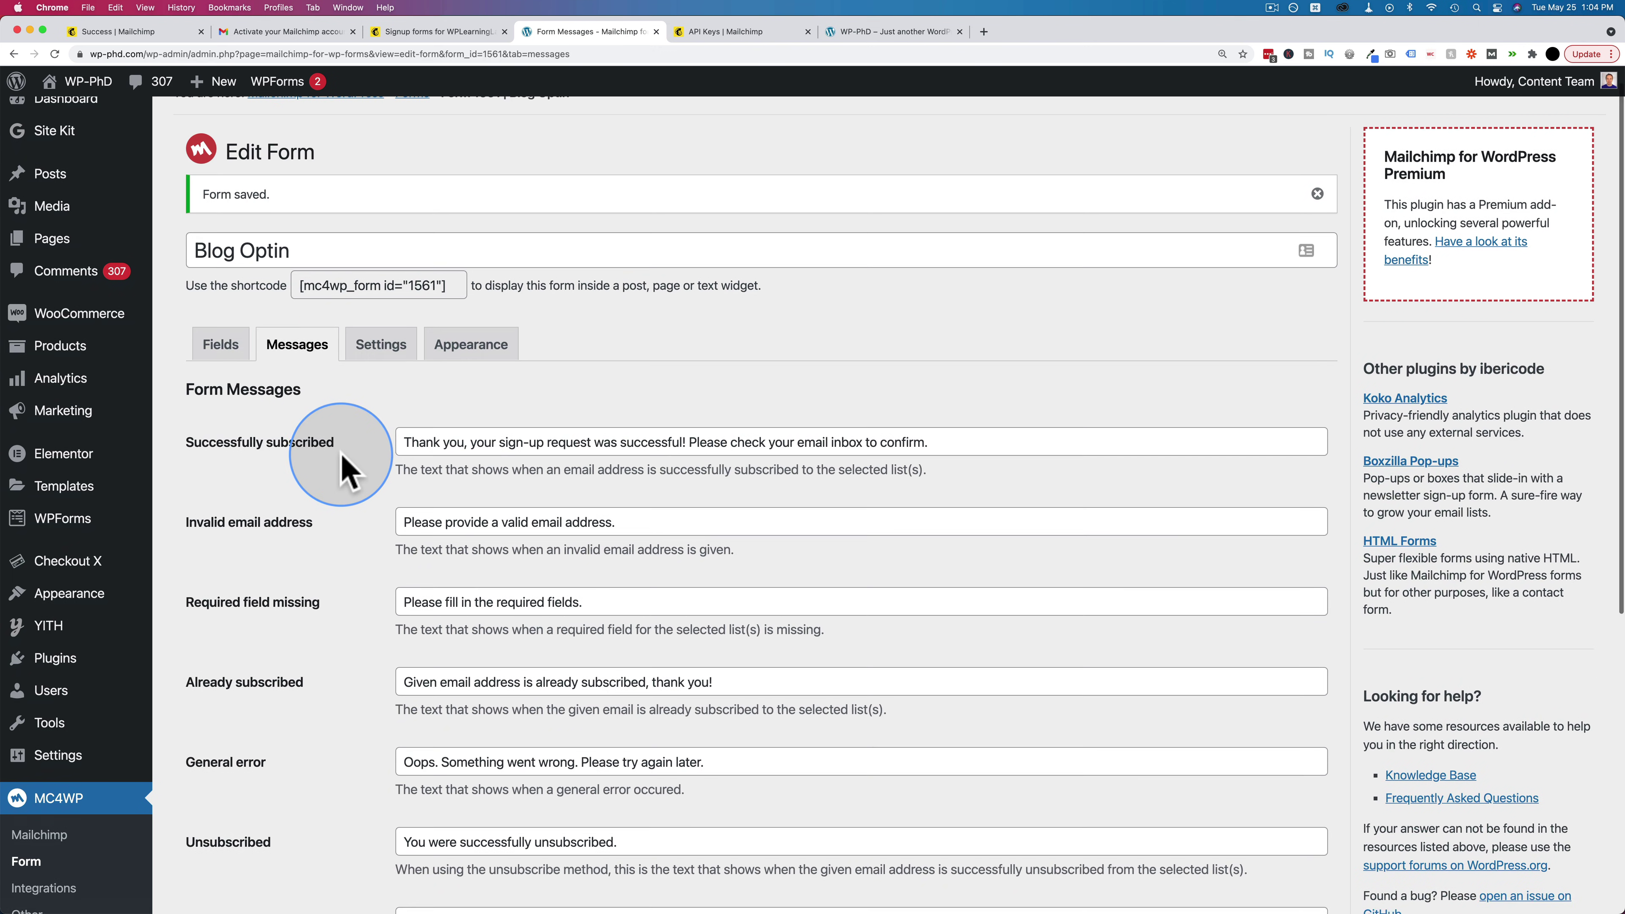
# Change the successfully subscribed message to "Thanks for signing up! Check your inbox for a free gift!" and save the form.
pyautogui.scroll(-5, 342, 456)
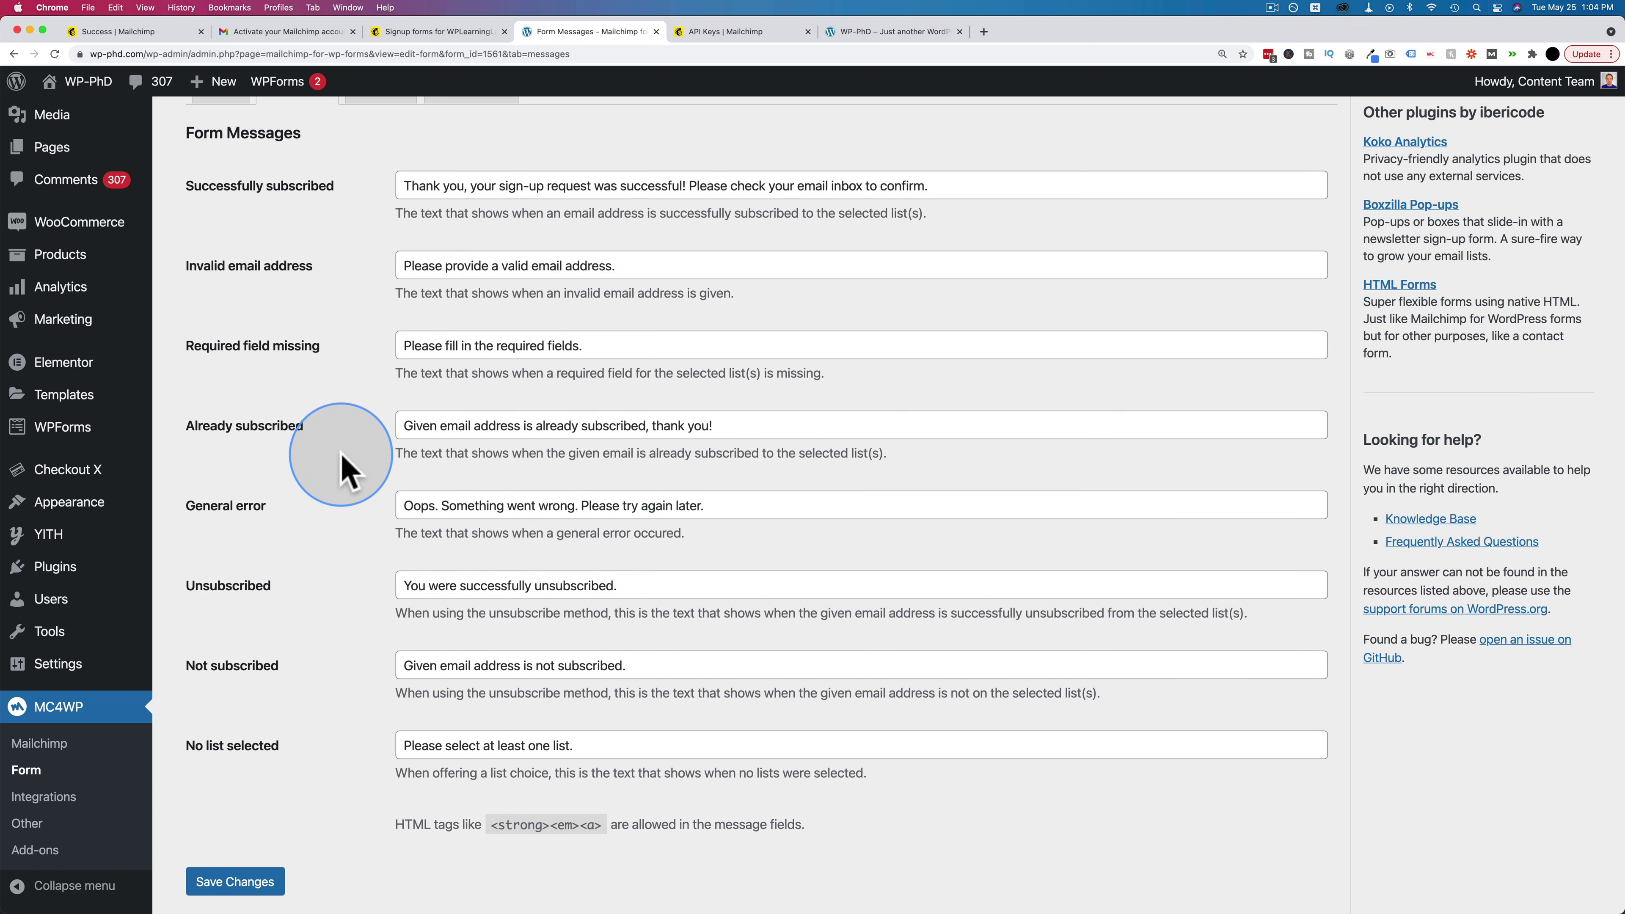
pyautogui.scroll(4, 344, 467)
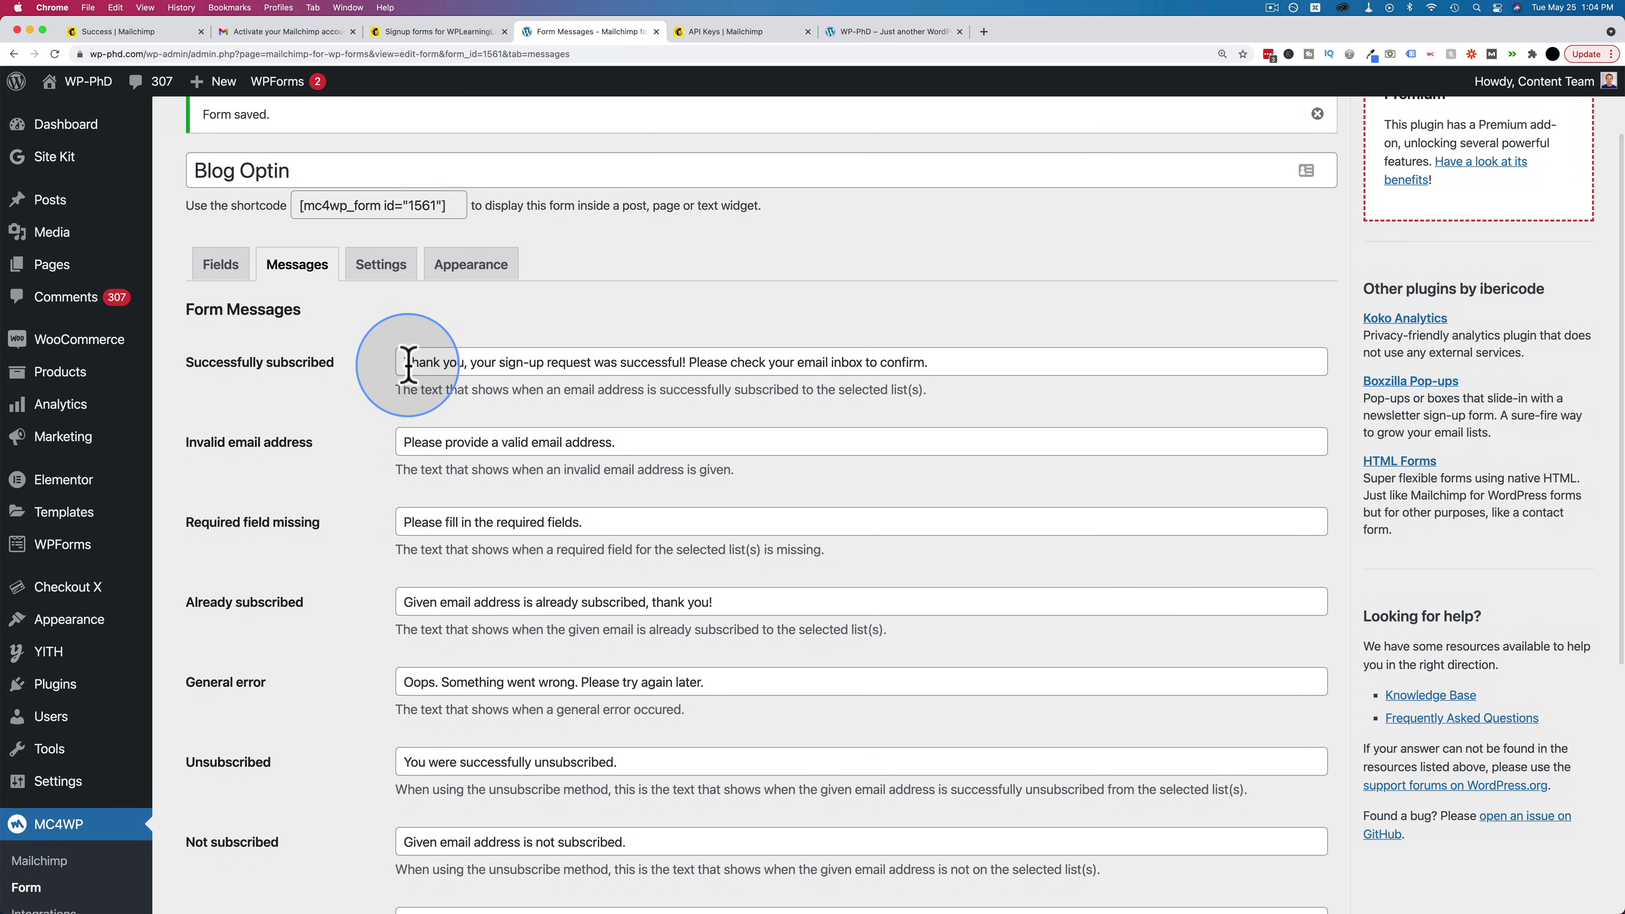
pyautogui.click(405, 360)
pyautogui.moveTo(405, 361); pyautogui.dragTo(689, 363)
pyautogui.click(926, 366)
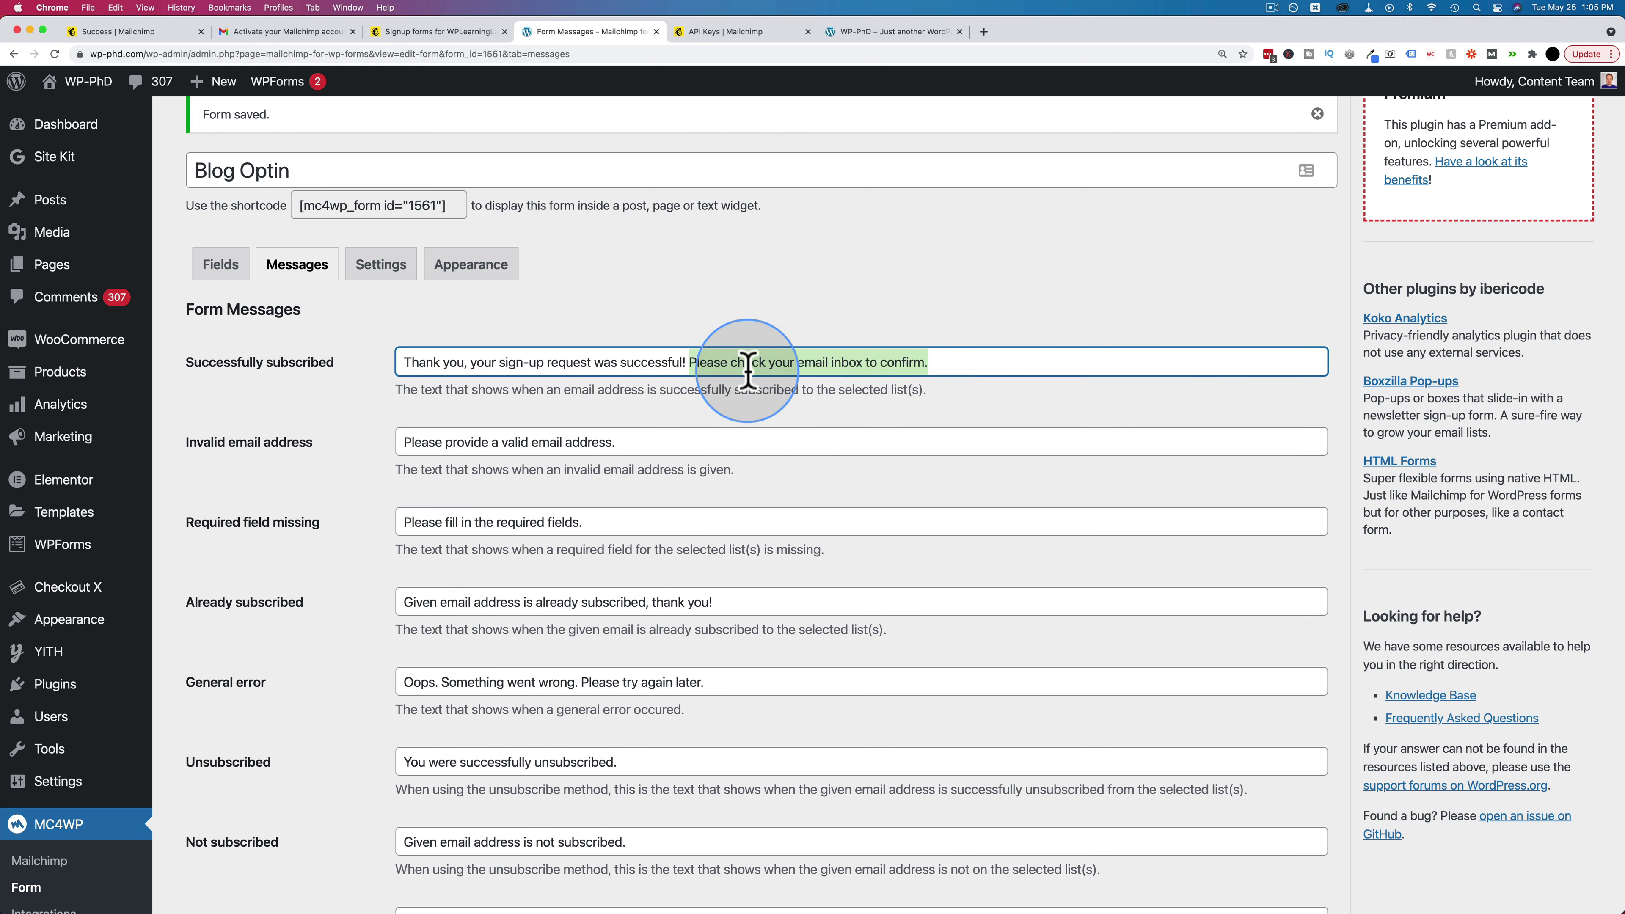
pyautogui.press('BackSpace')
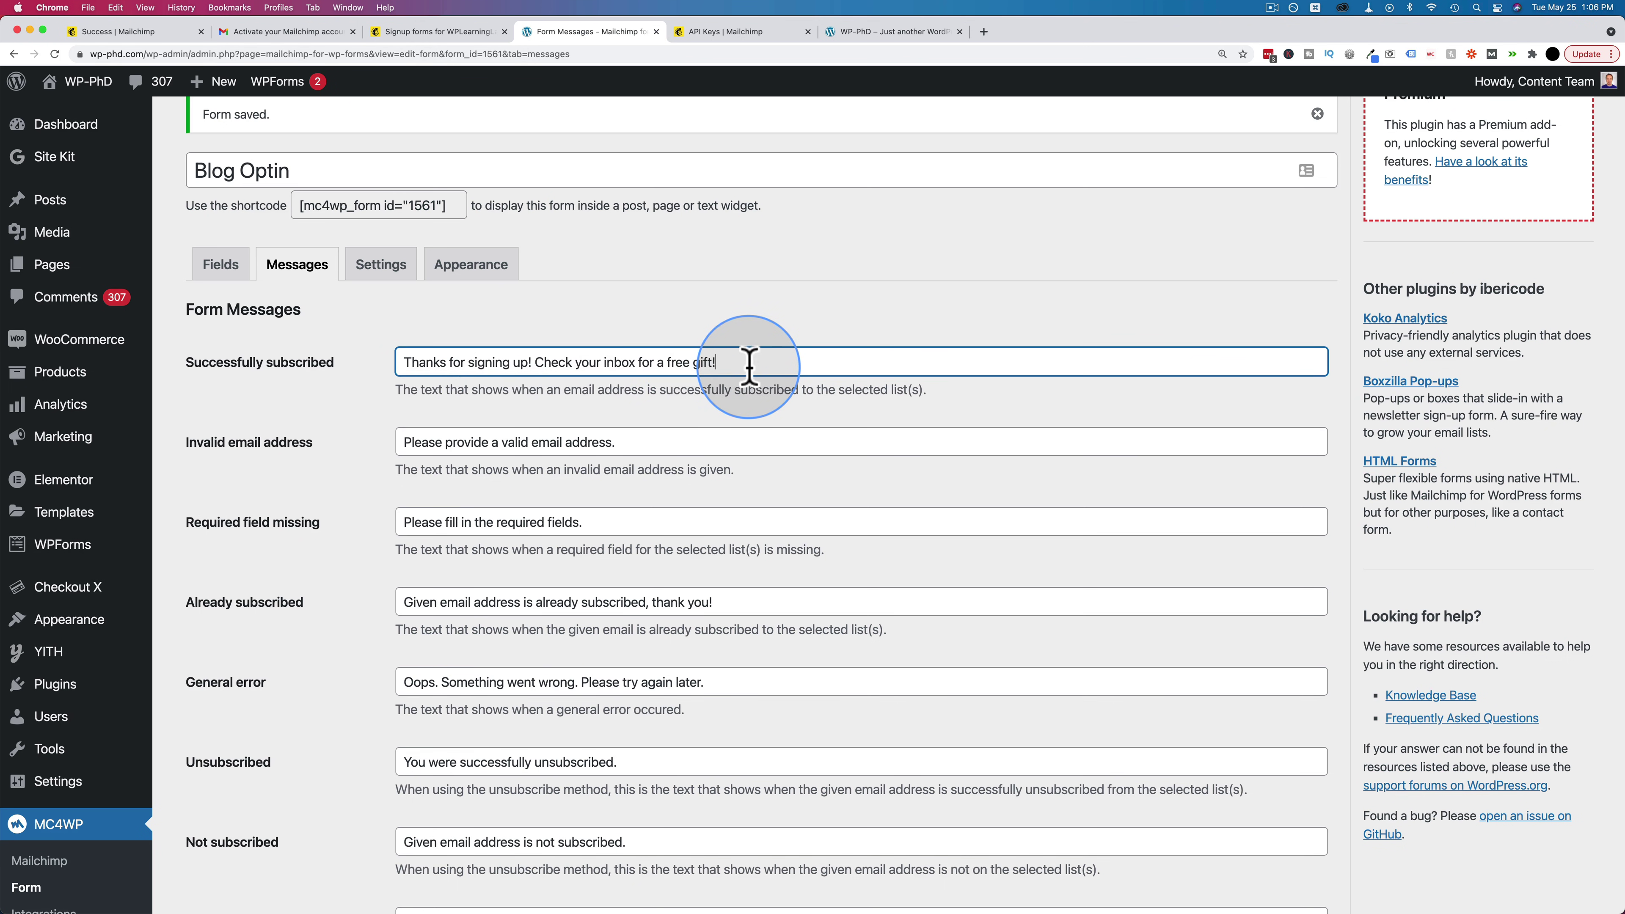
pyautogui.scroll(-6, 446, 360)
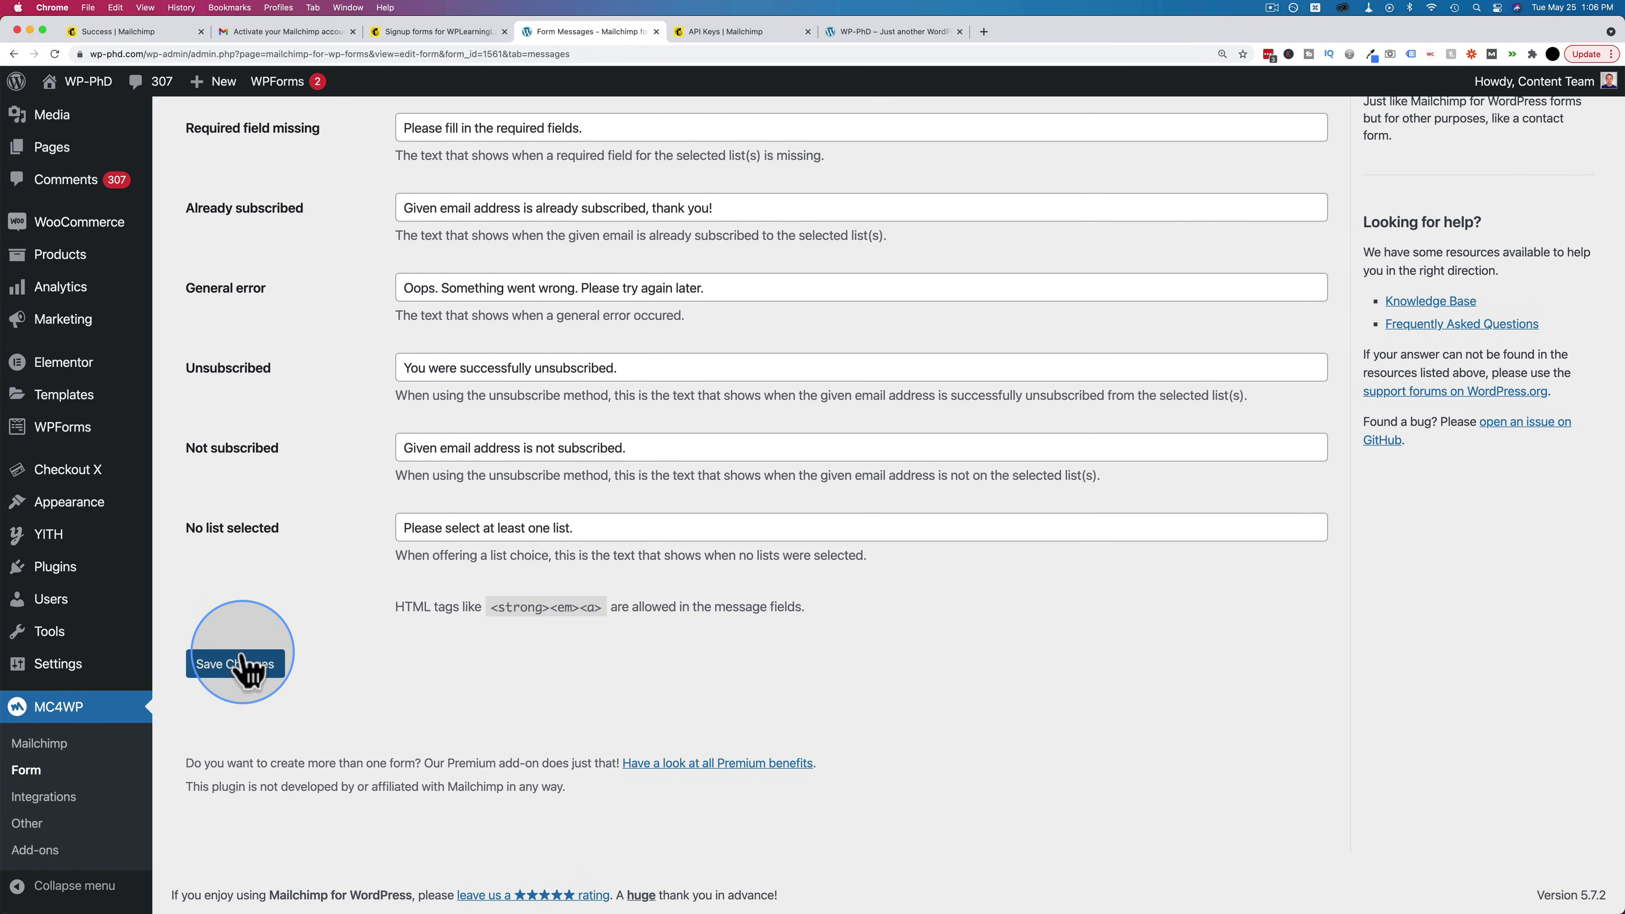
pyautogui.click(249, 664)
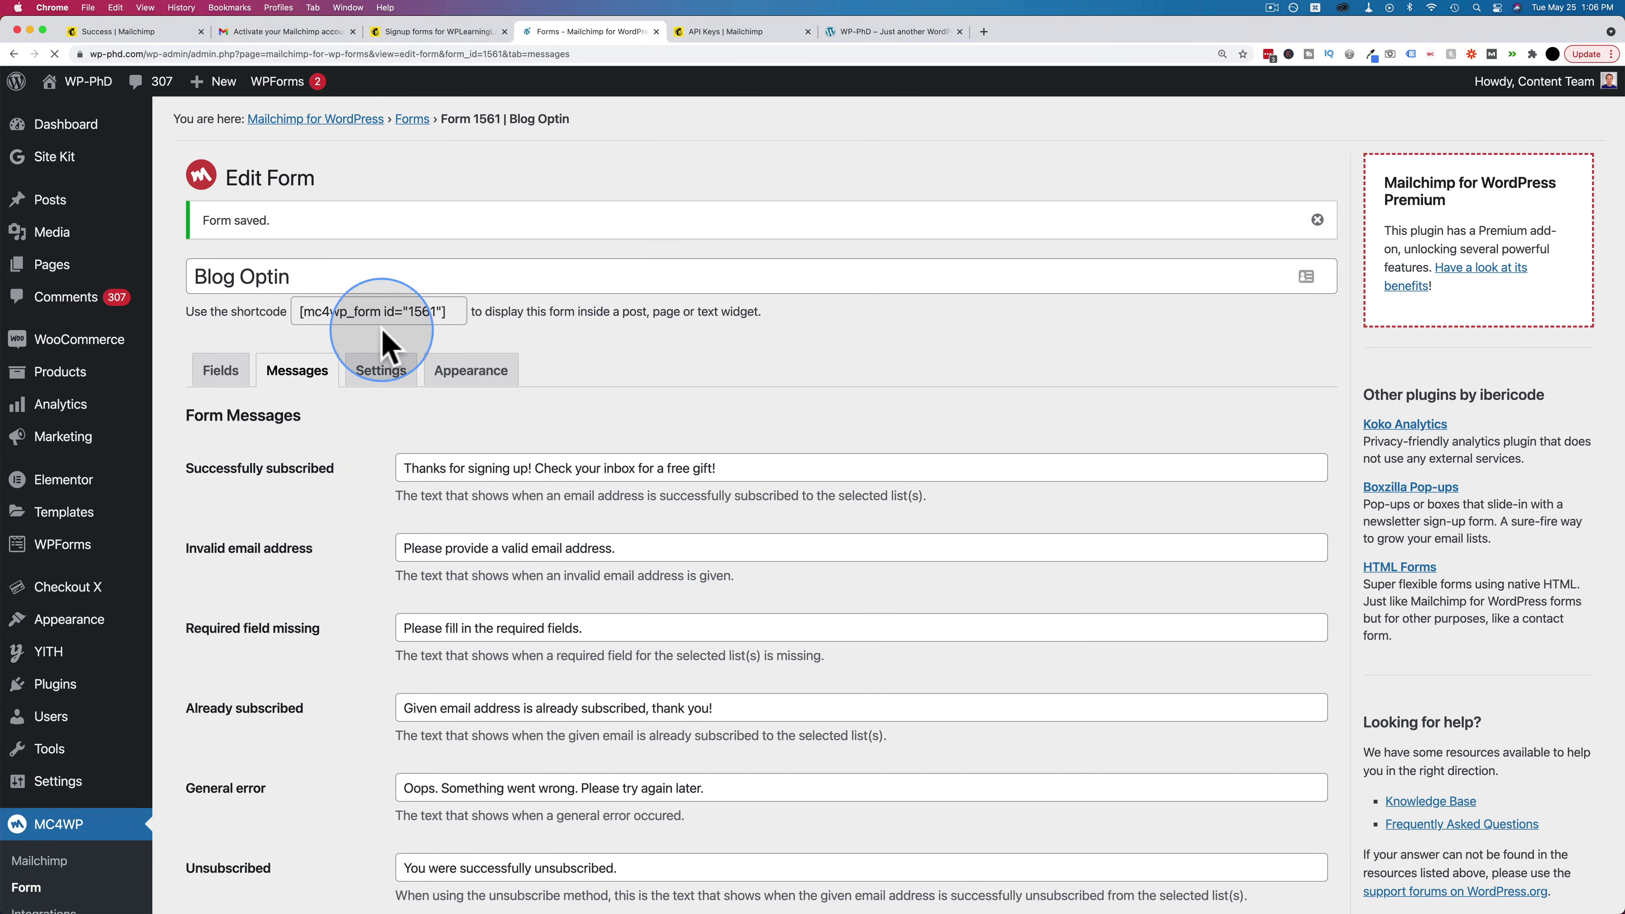
# Disable double opt-in in the Blog Optin form's settings and accept the confirmation.
pyautogui.click(378, 376)
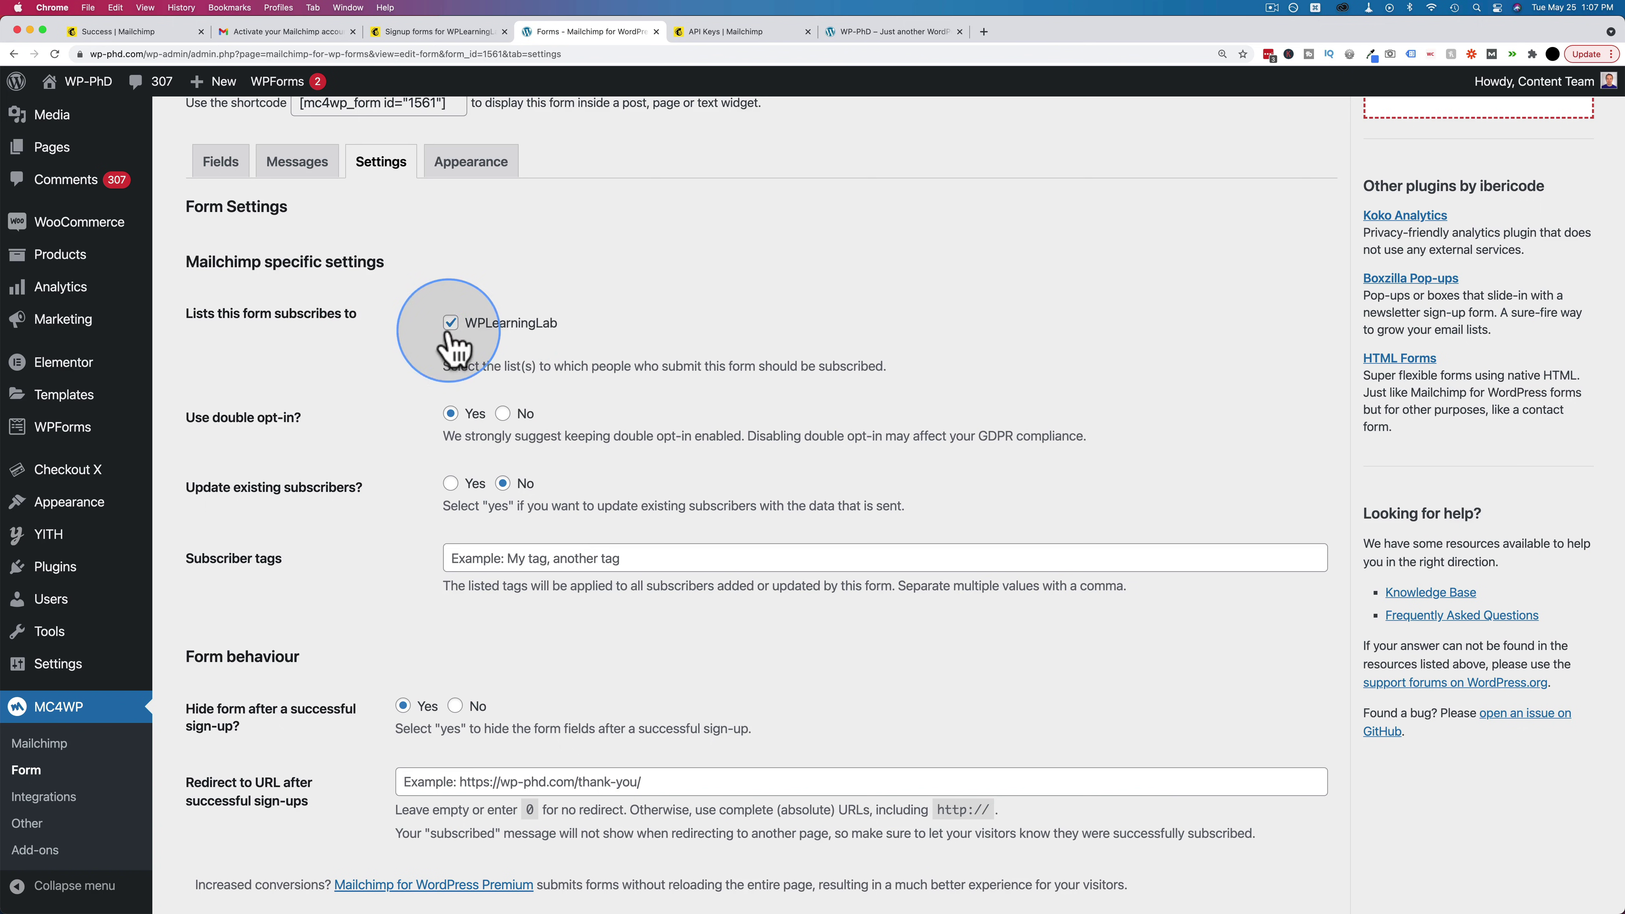
pyautogui.scroll(-1, 451, 359)
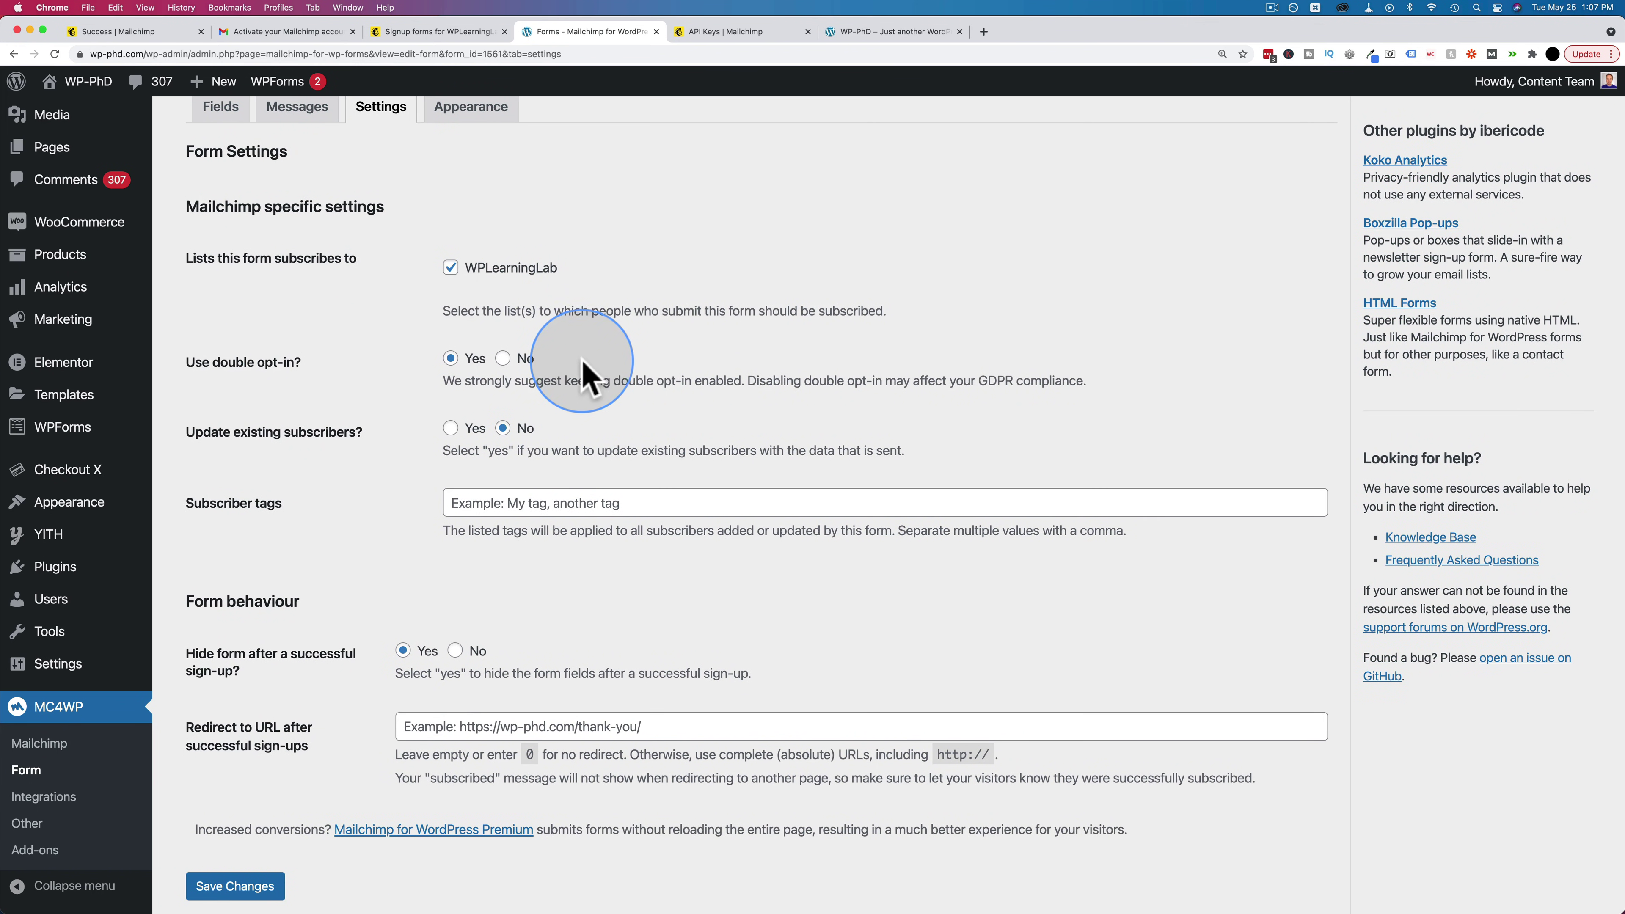
pyautogui.click(504, 358)
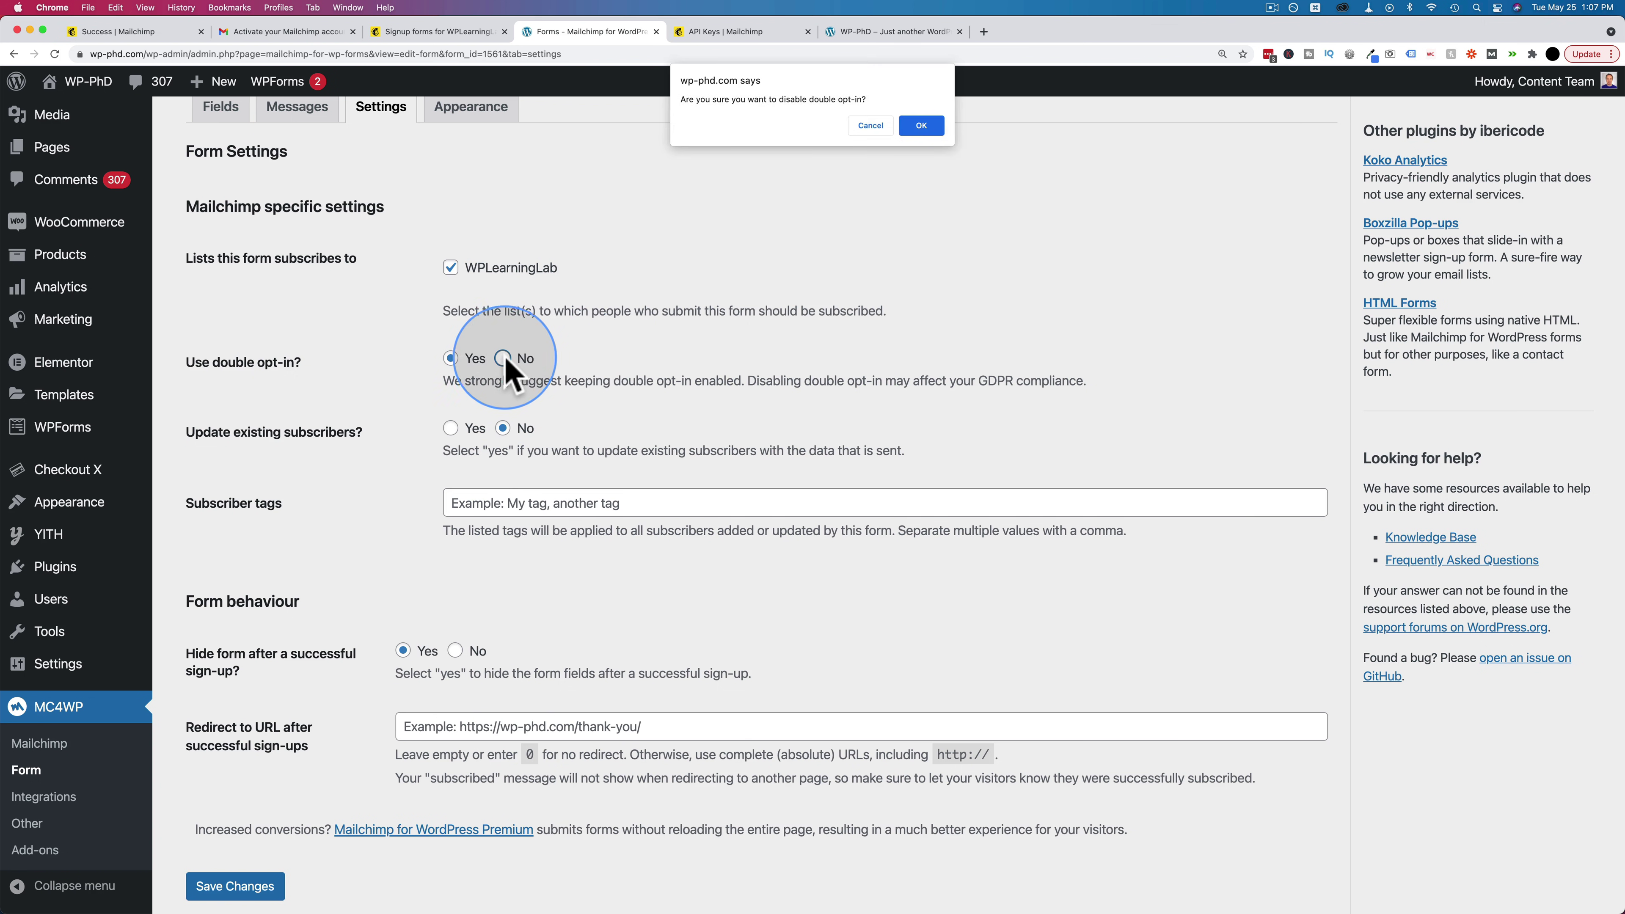
pyautogui.click(918, 118)
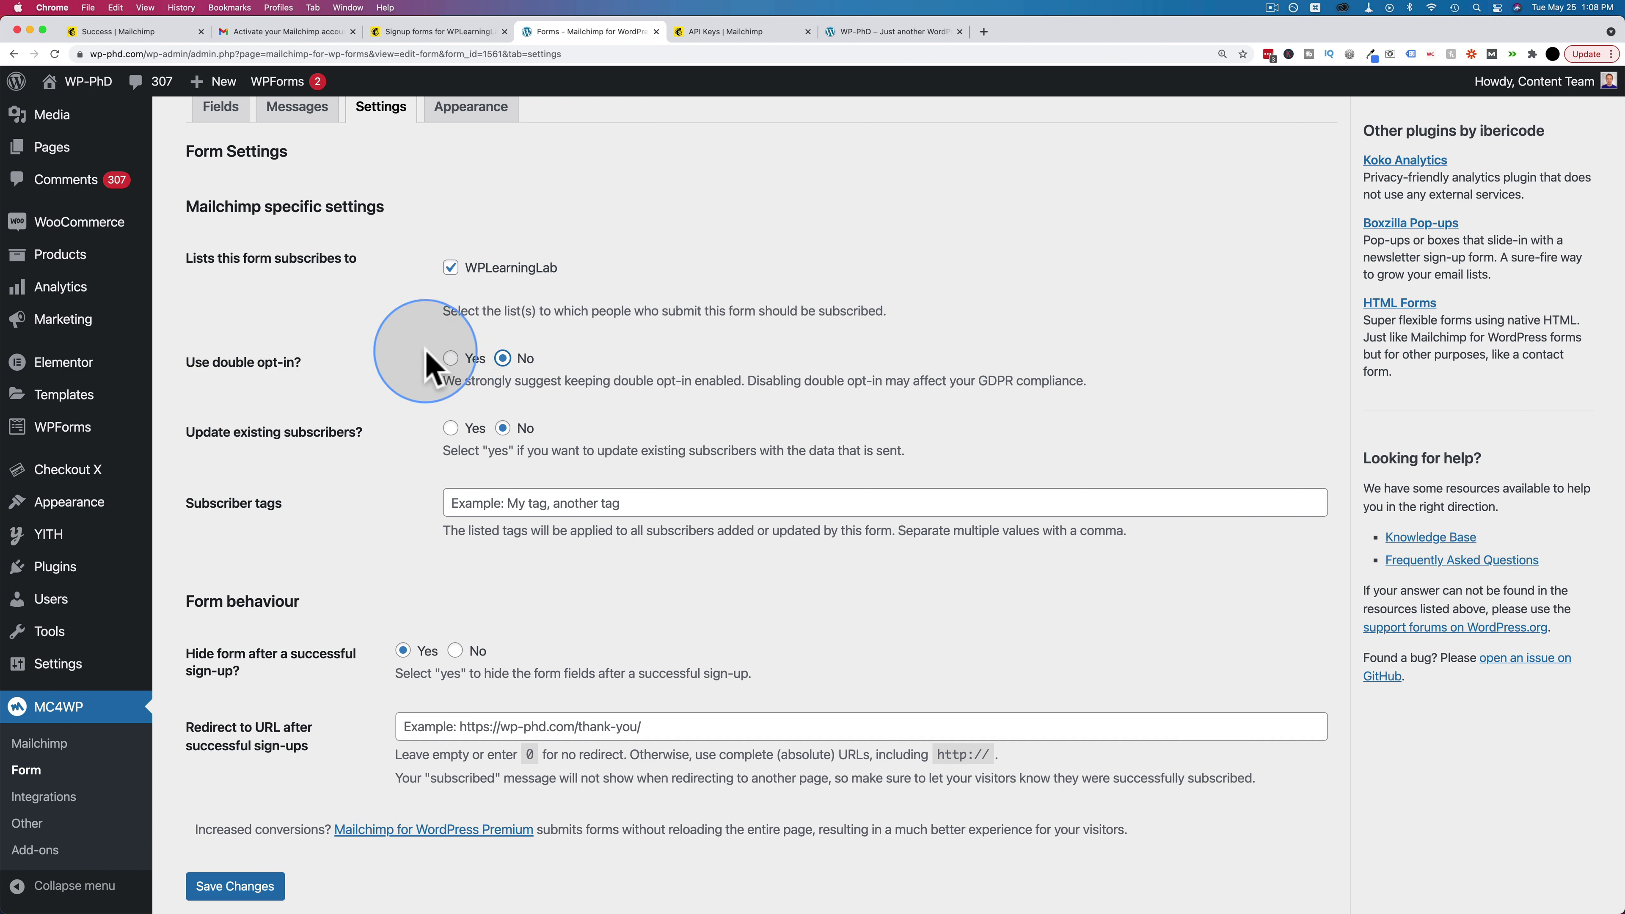
# Set the subscriber tags to "Blog Signup,General" and save the form settings.
pyautogui.scroll(-3, 393, 364)
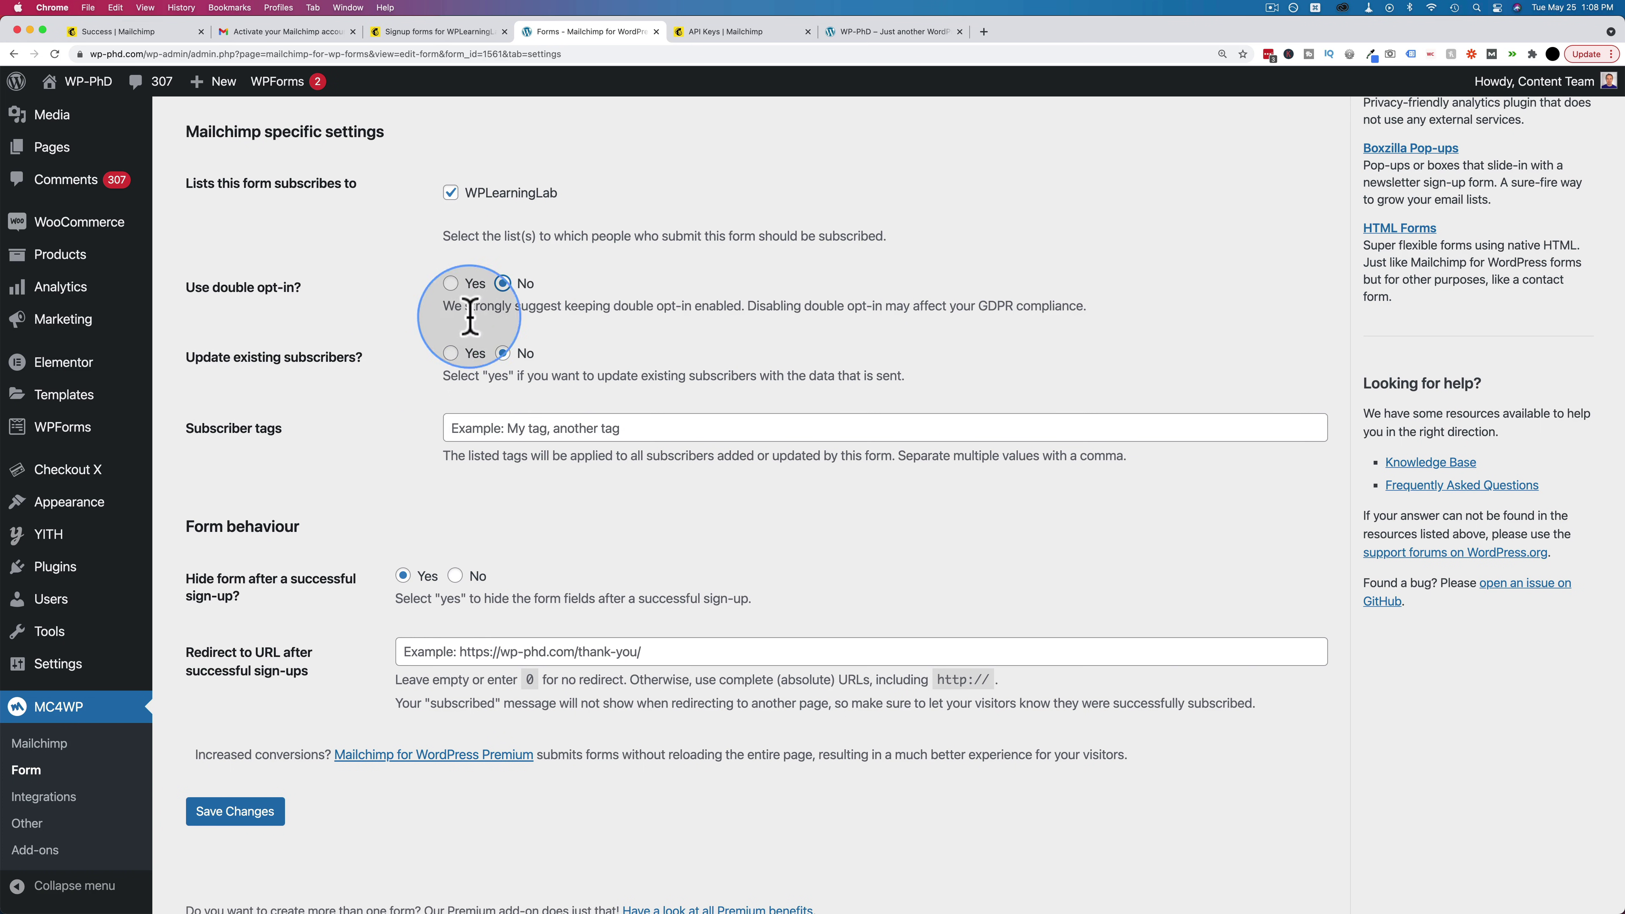
pyautogui.click(581, 436)
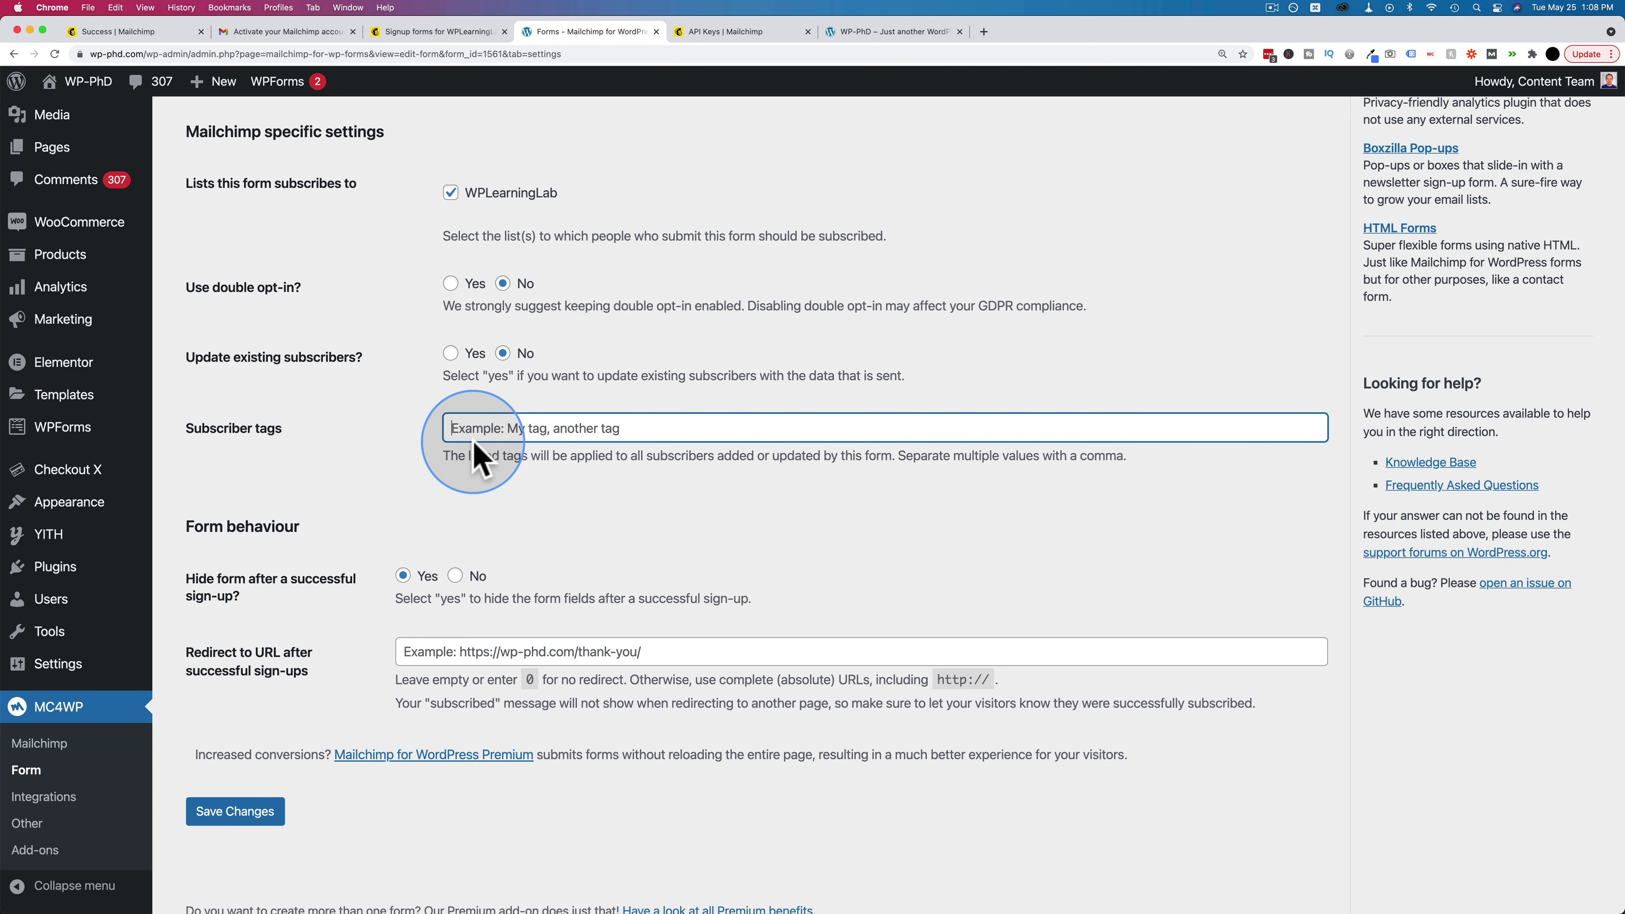
pyautogui.write('Blog Si')
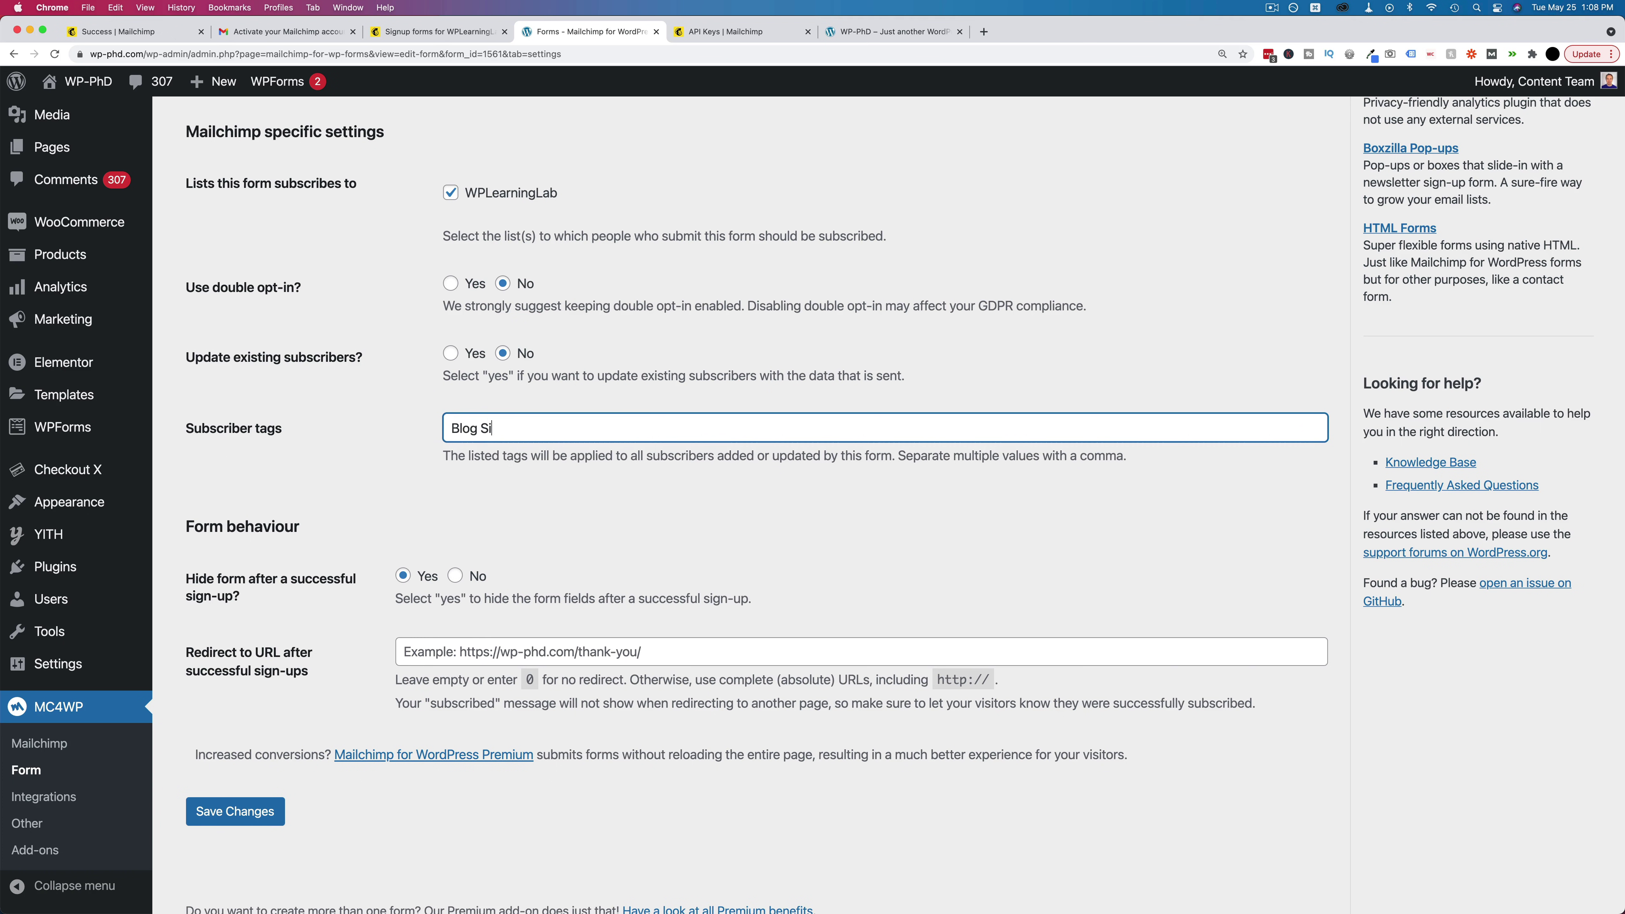
pyautogui.write('gnup')
pyautogui.scroll(-3, 448, 385)
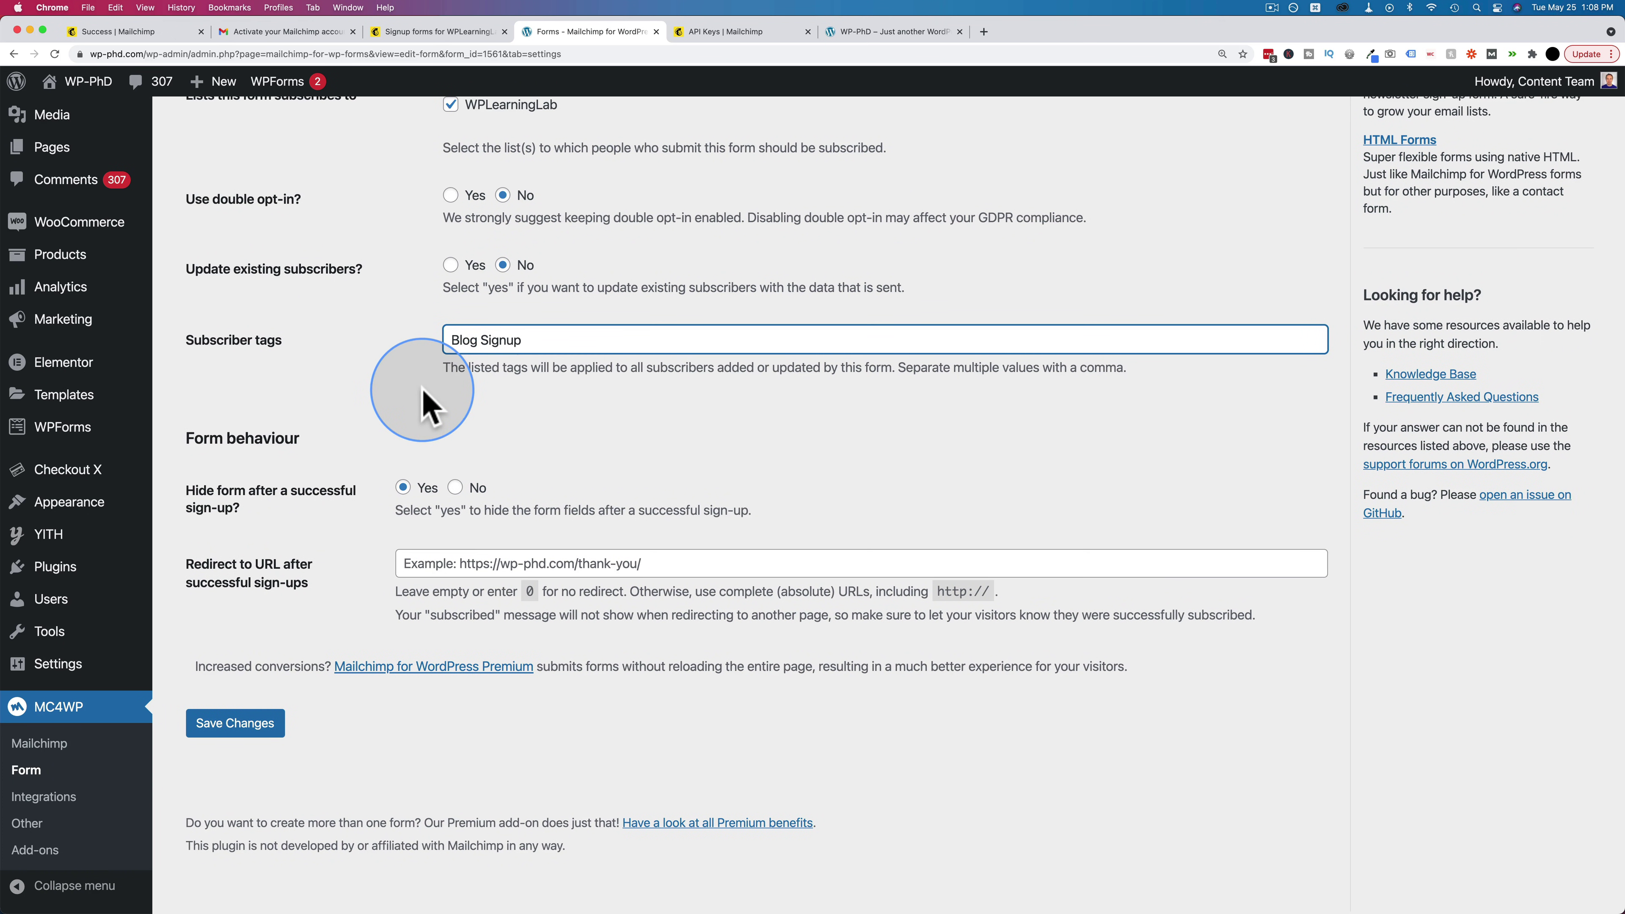
pyautogui.write(',')
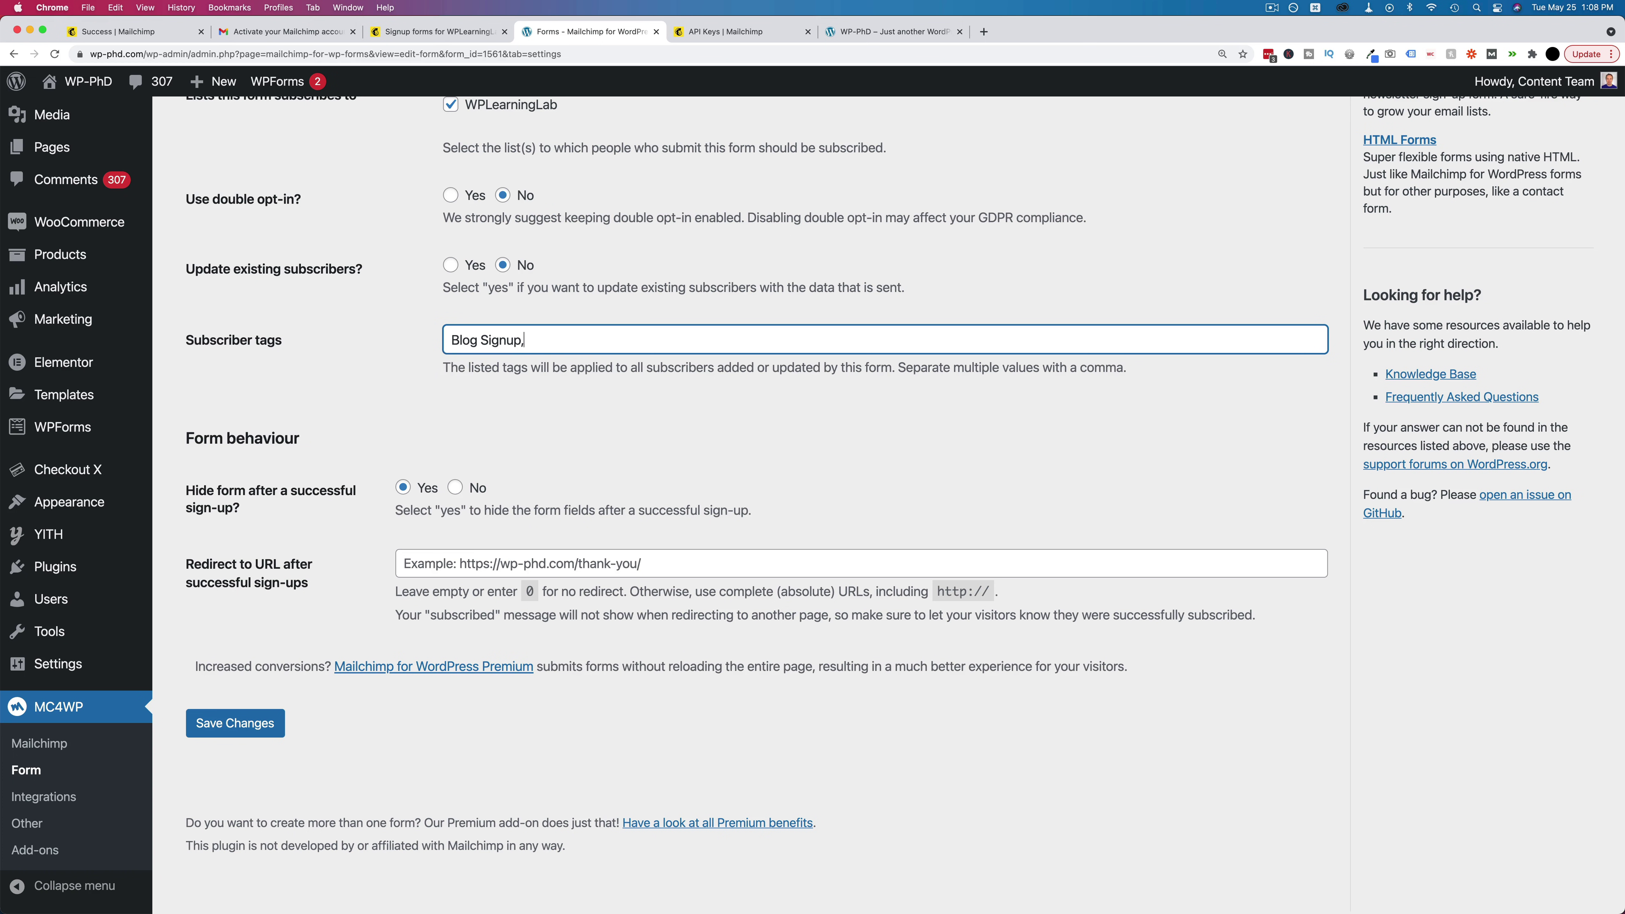
pyautogui.write('General')
pyautogui.scroll(-2, 384, 426)
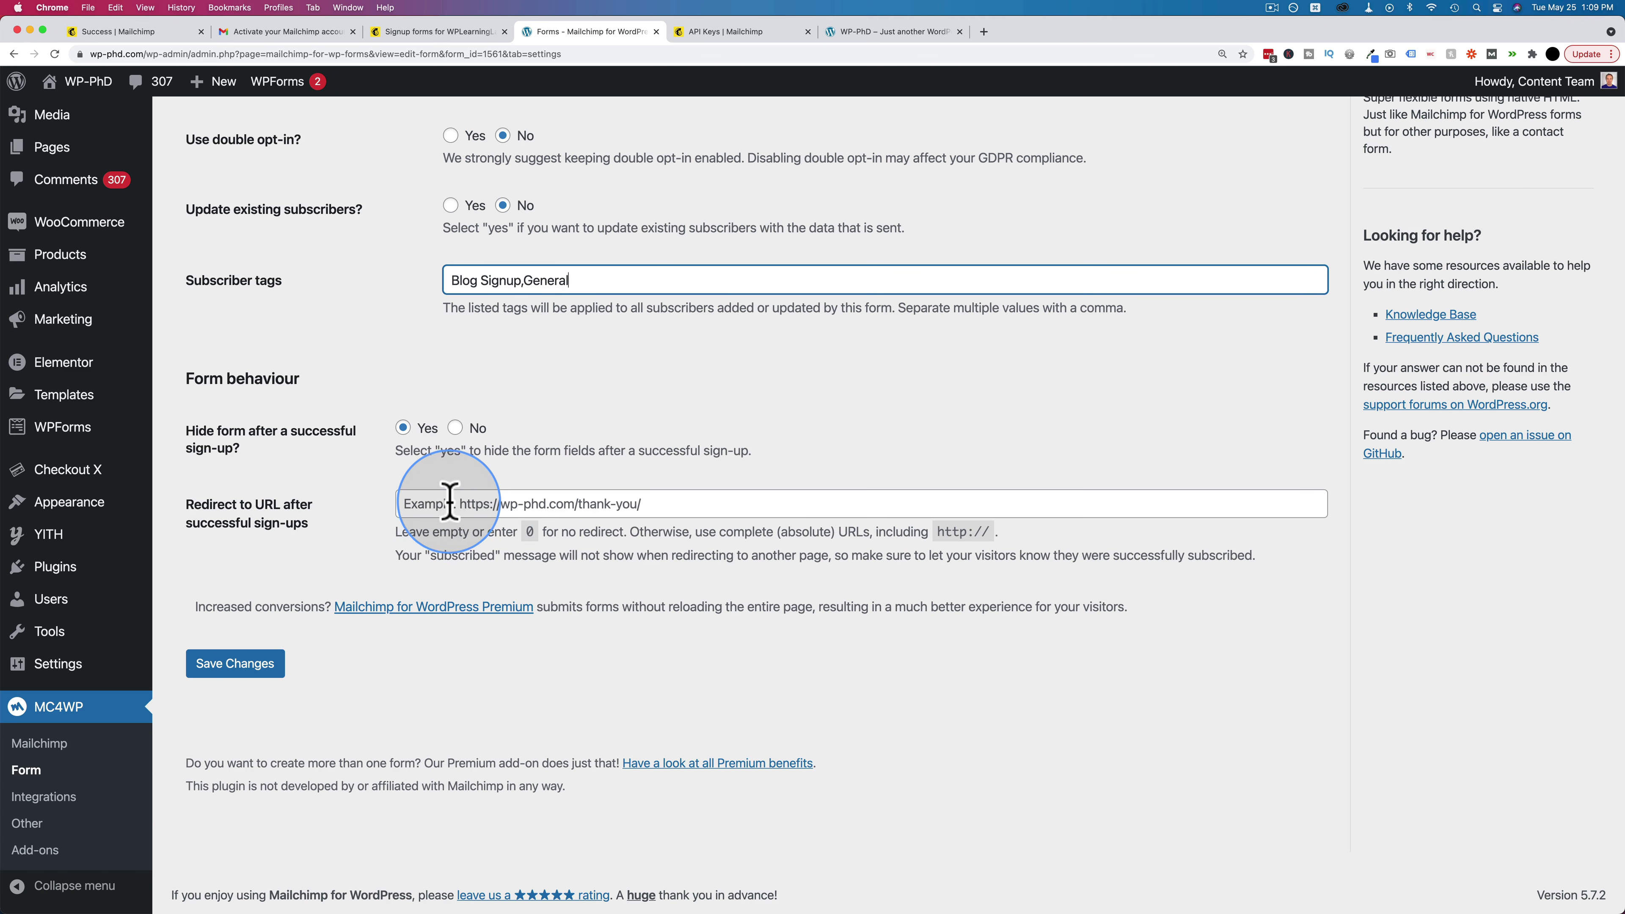
pyautogui.click(221, 667)
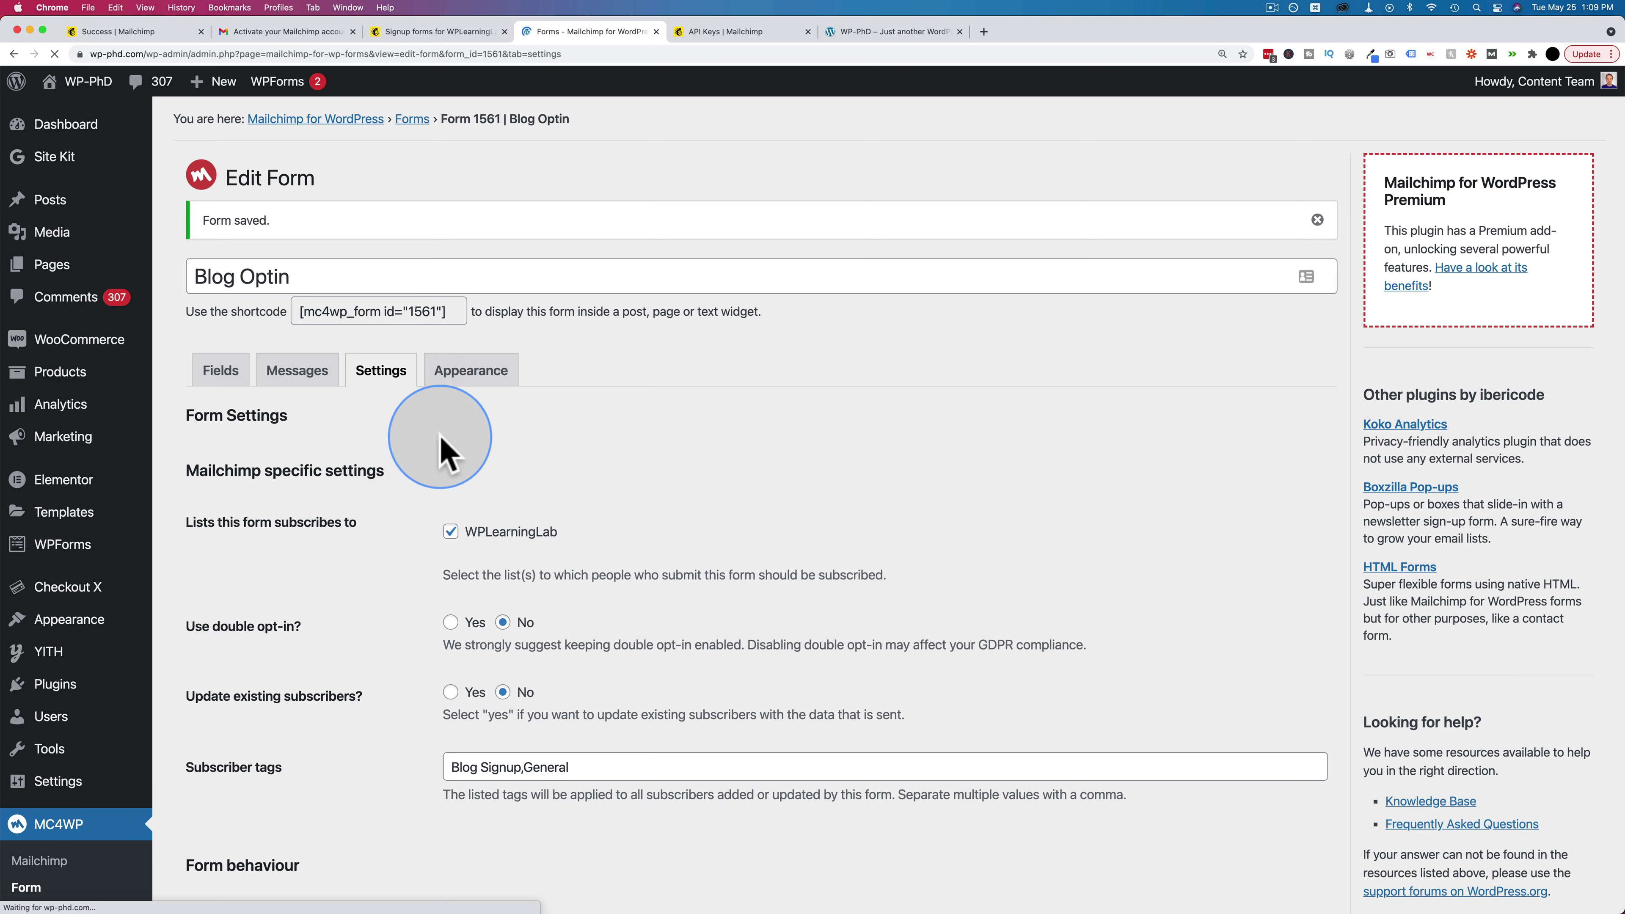
# Examine the available form styles in the appearance settings and the form preview among the fields.
pyautogui.click(472, 381)
pyautogui.scroll(-3, 298, 493)
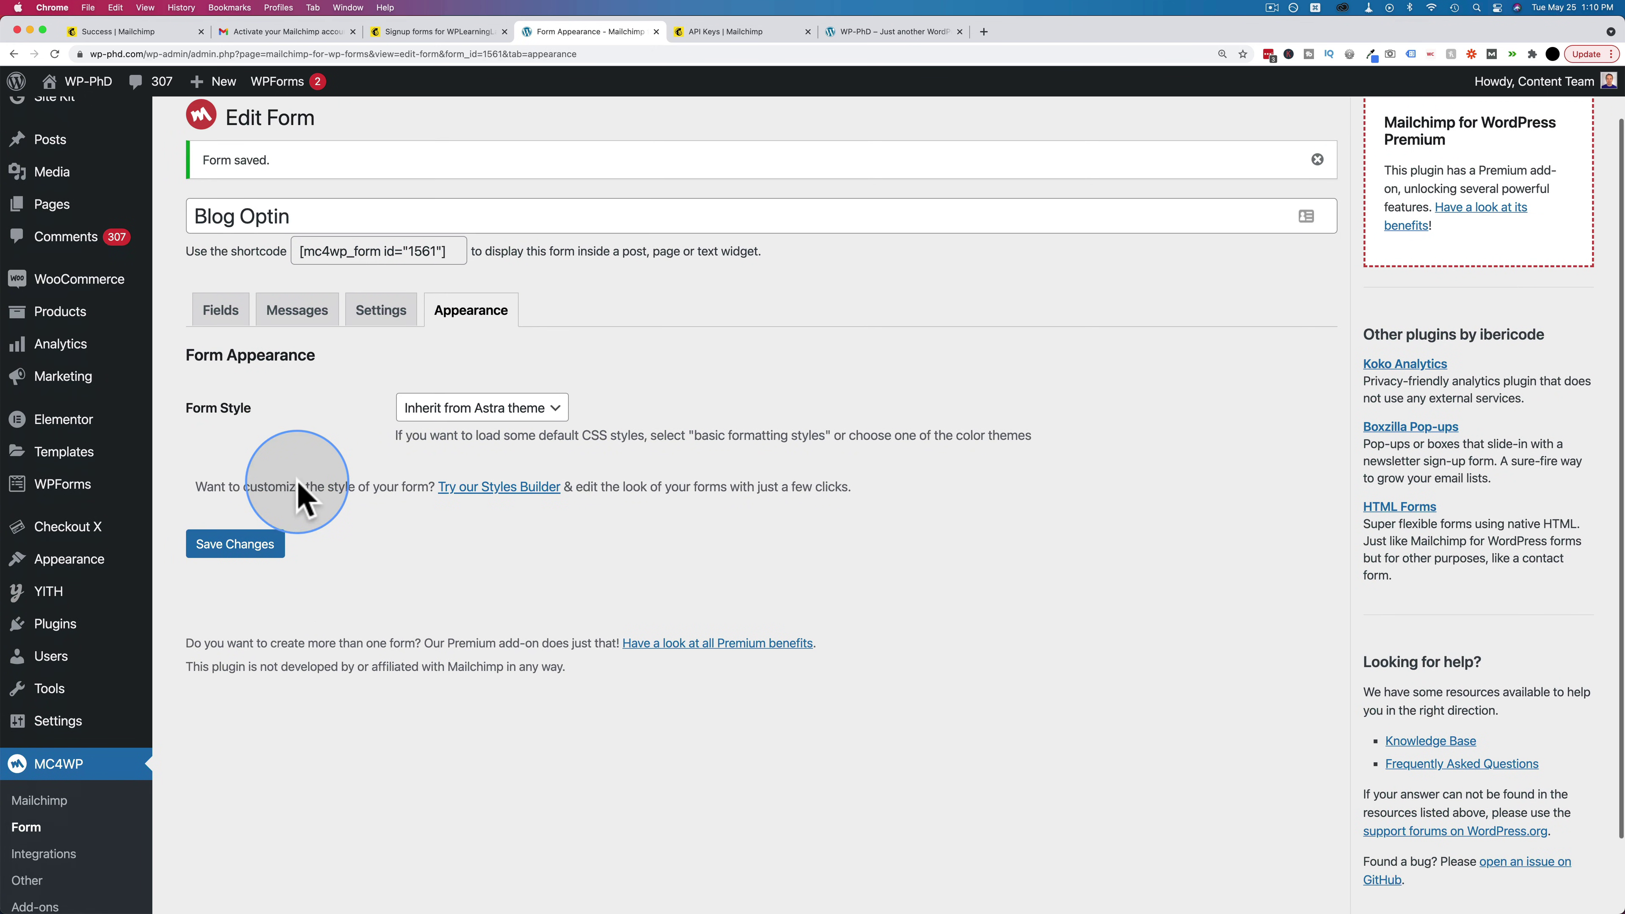
pyautogui.click(515, 379)
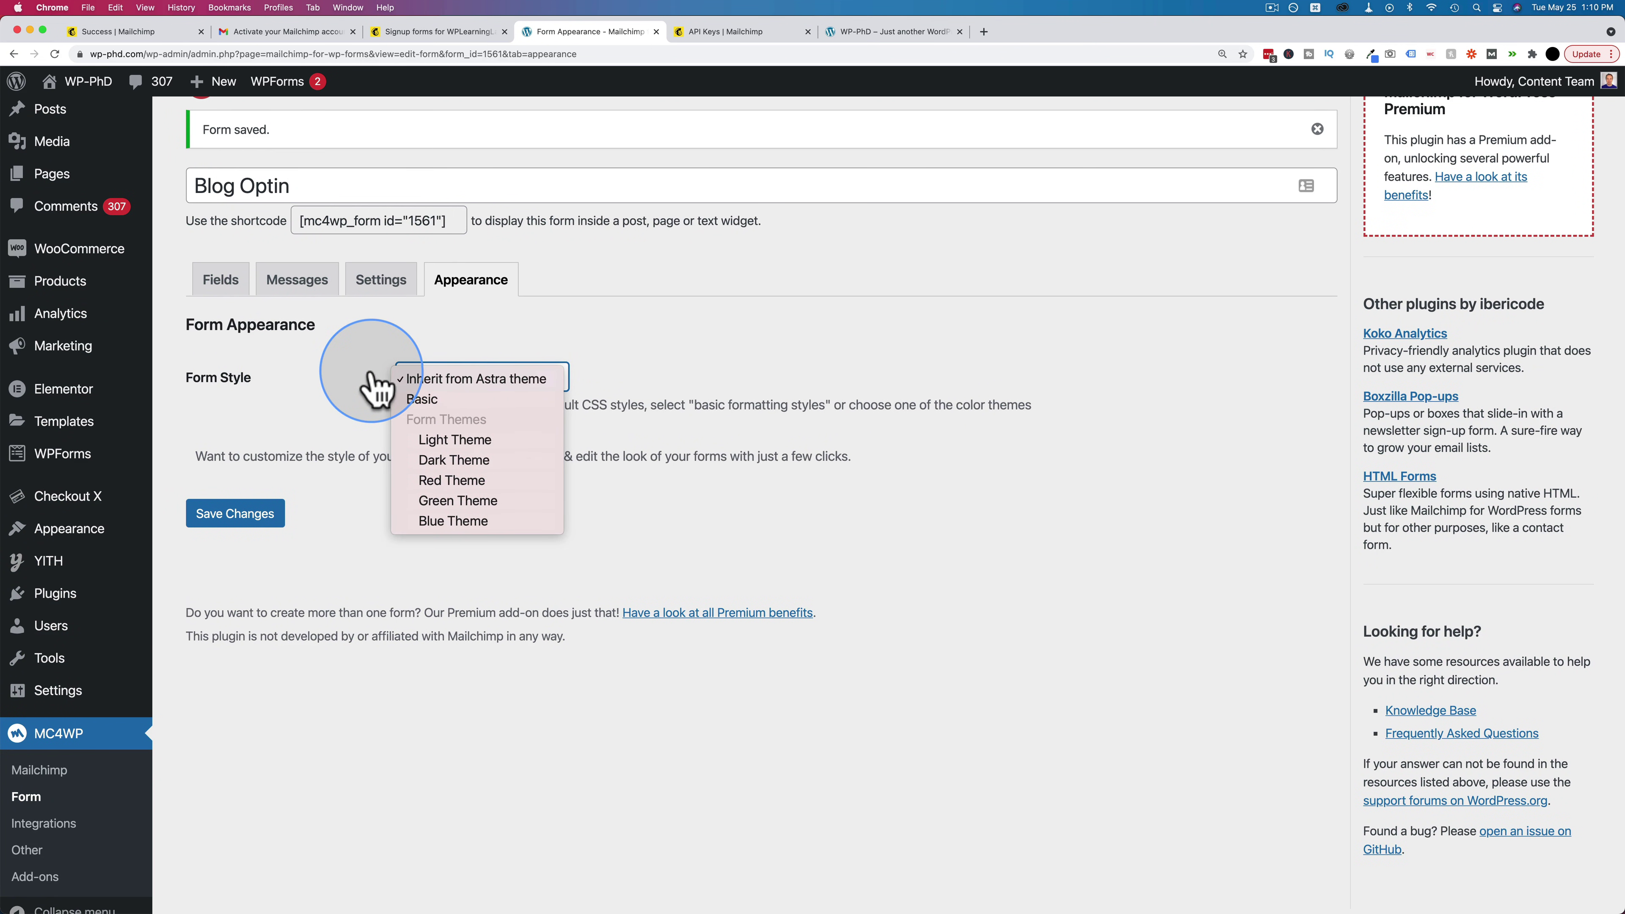
pyautogui.click(217, 285)
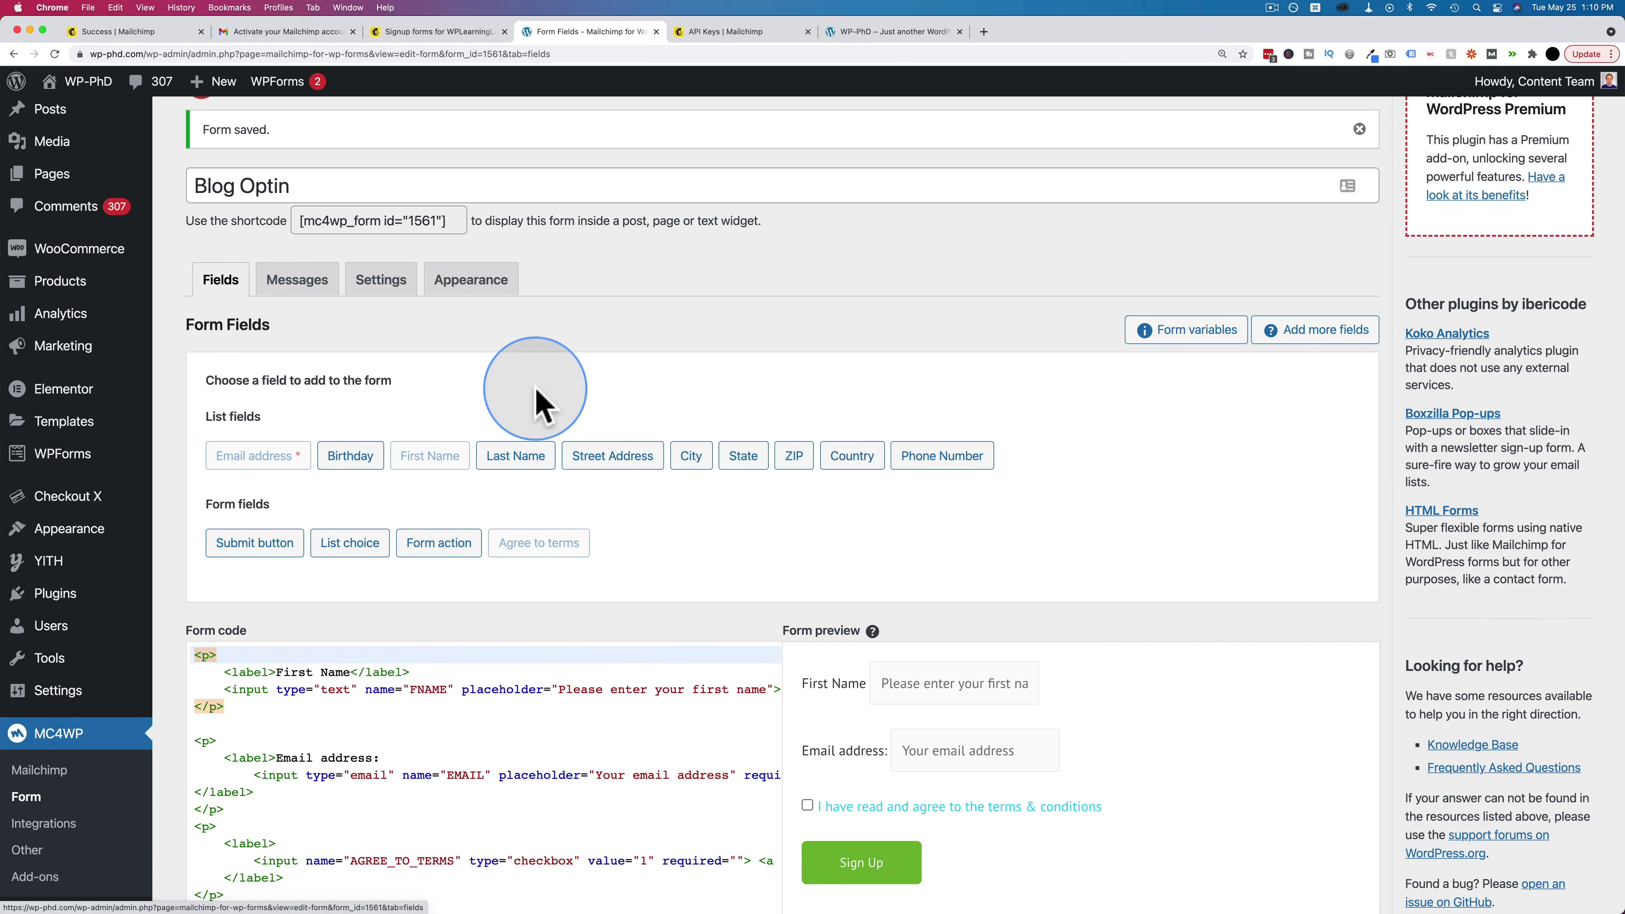
pyautogui.scroll(-5, 541, 399)
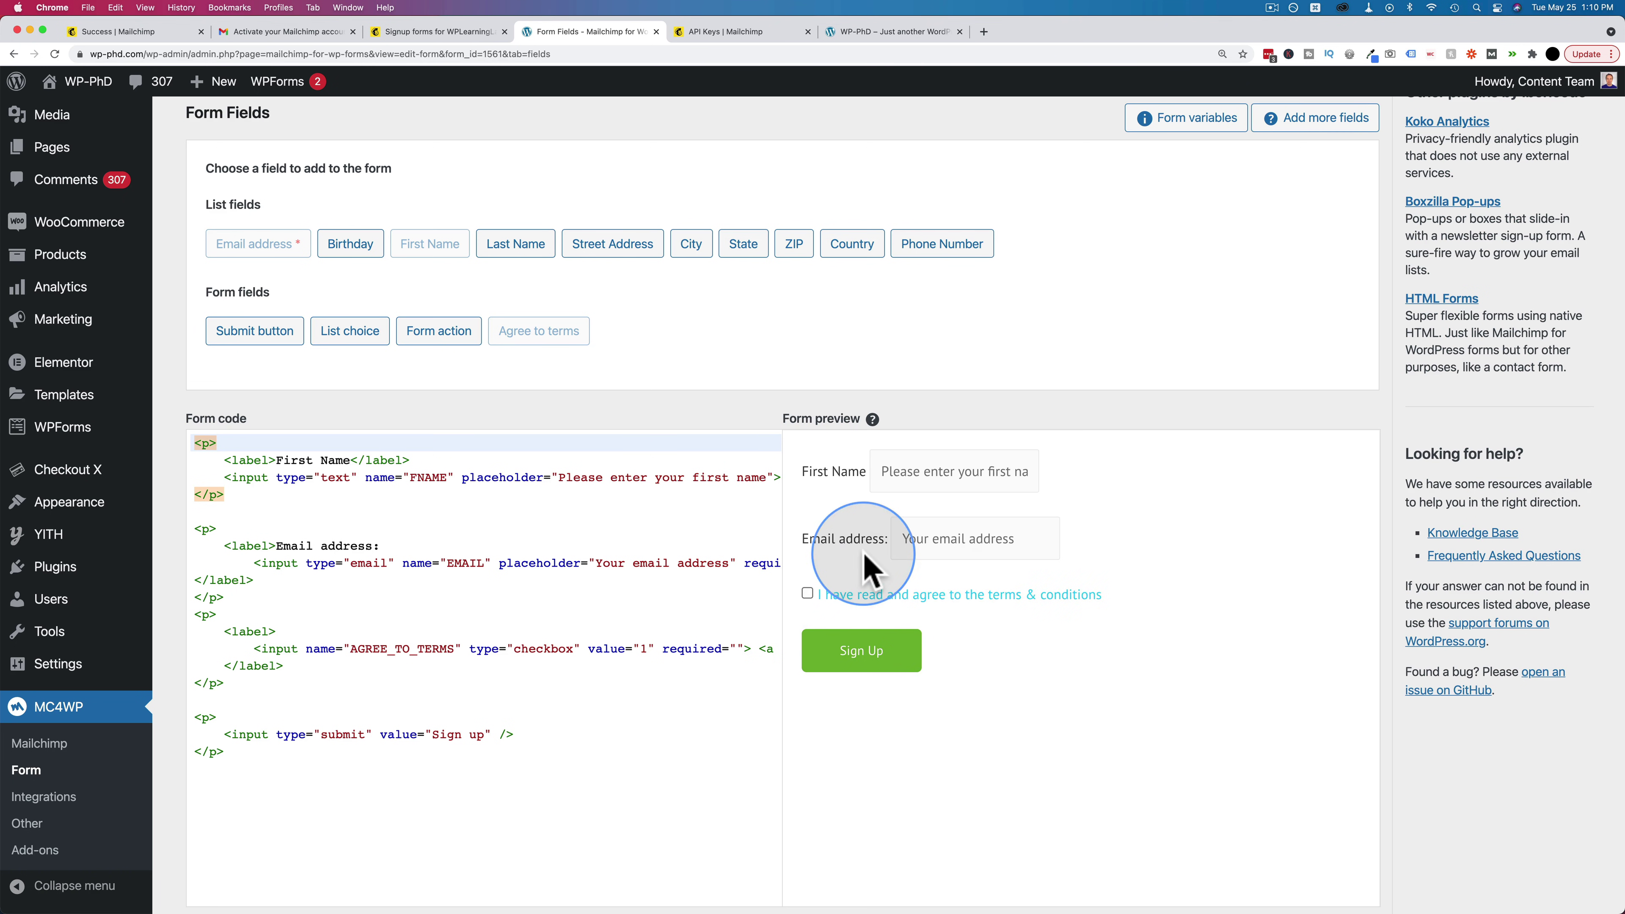
pyautogui.scroll(2, 483, 301)
pyautogui.scroll(1, 483, 288)
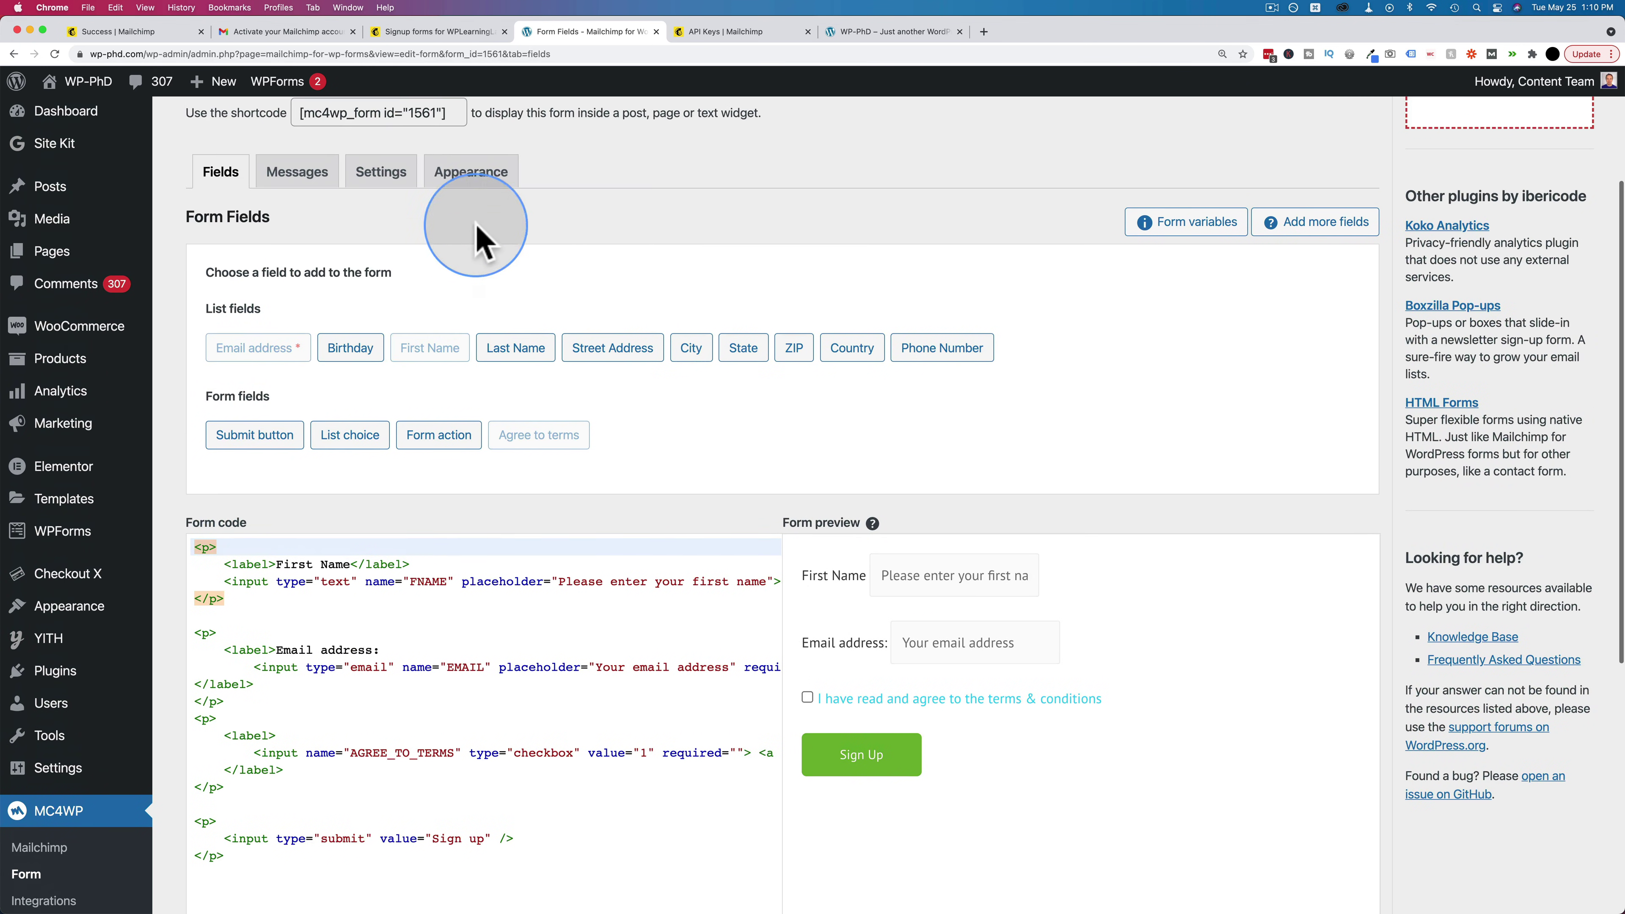
# Choose Inherit from Astra theme as the form style in the appearance settings.
pyautogui.click(500, 182)
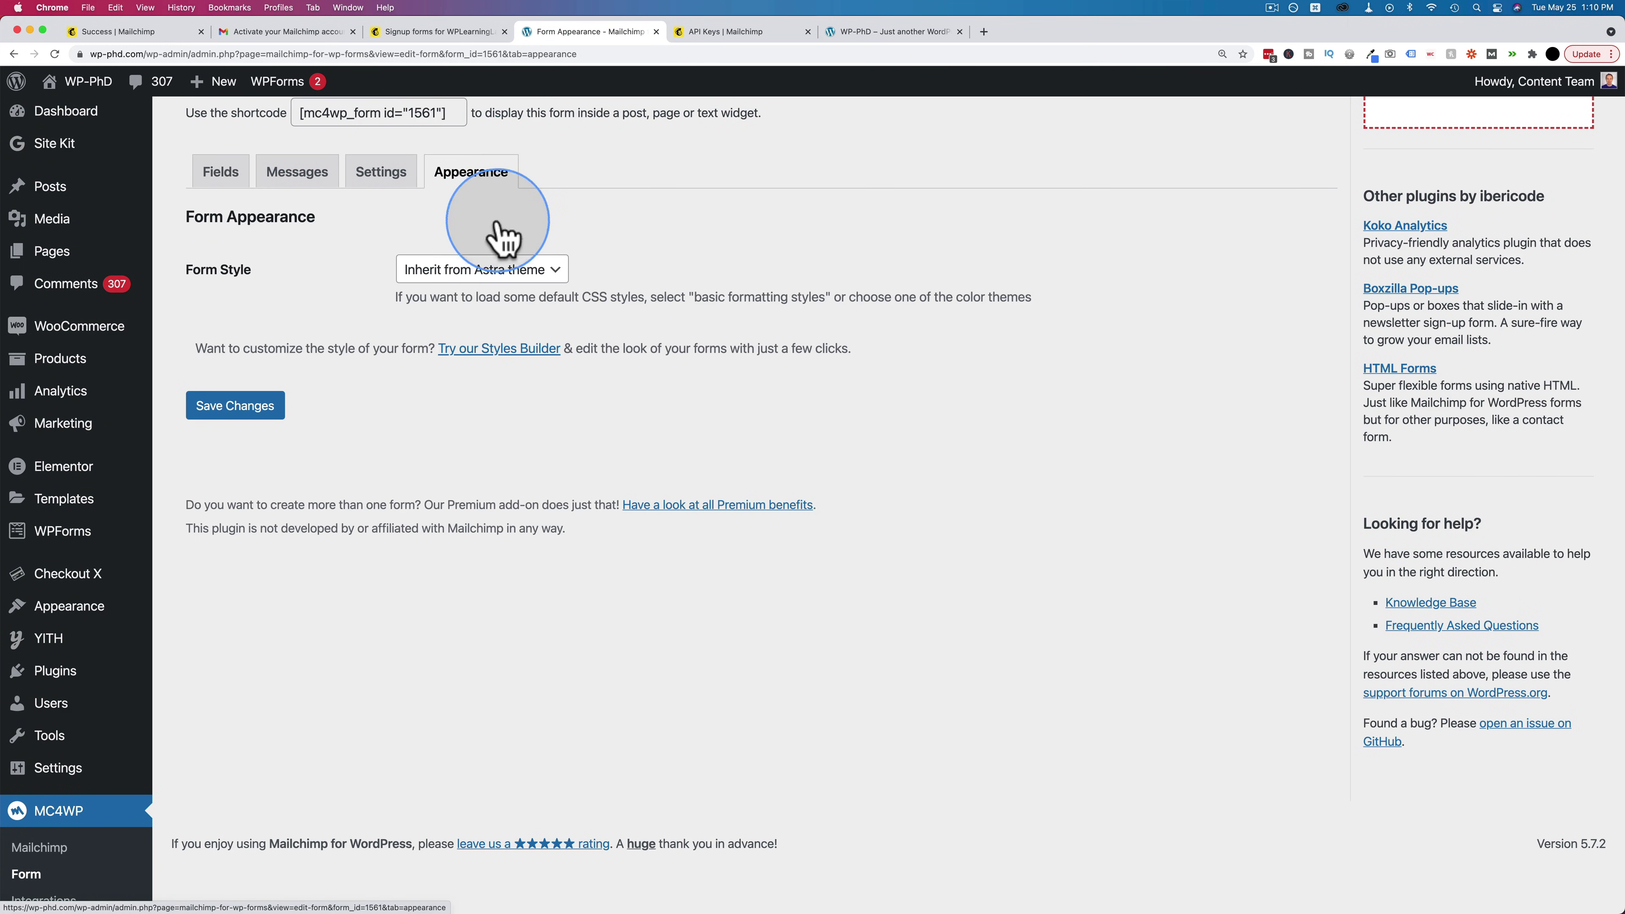
pyautogui.click(454, 273)
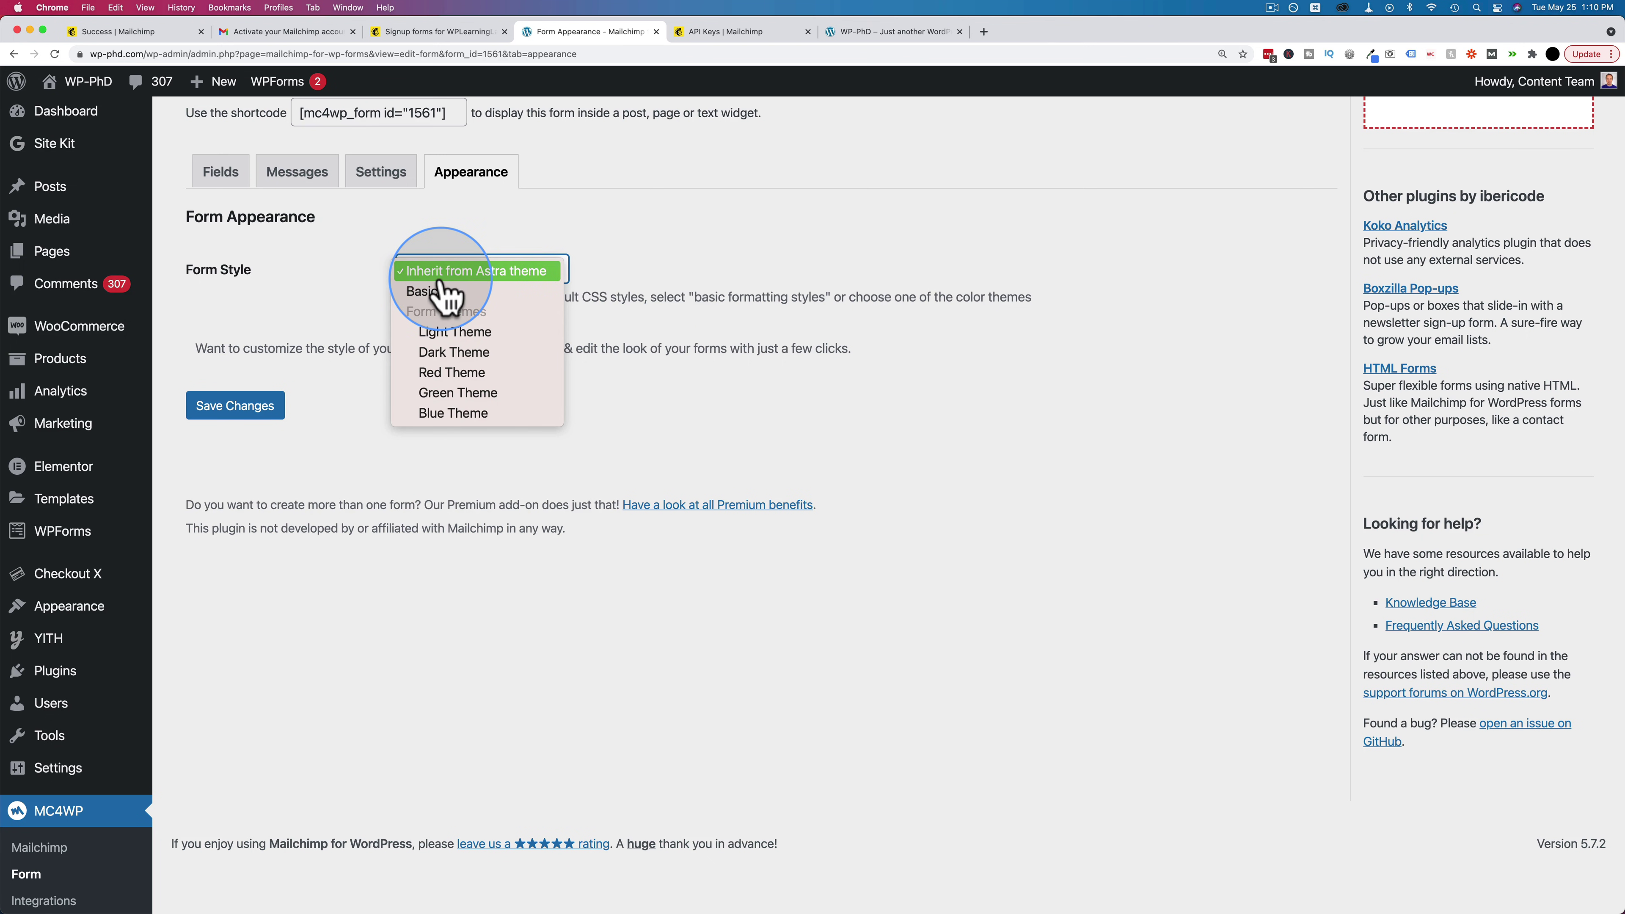
pyautogui.click(461, 268)
# Copy the Blog Optin form's shortcode [mc4wp_form id="1561"].
pyautogui.scroll(3, 344, 287)
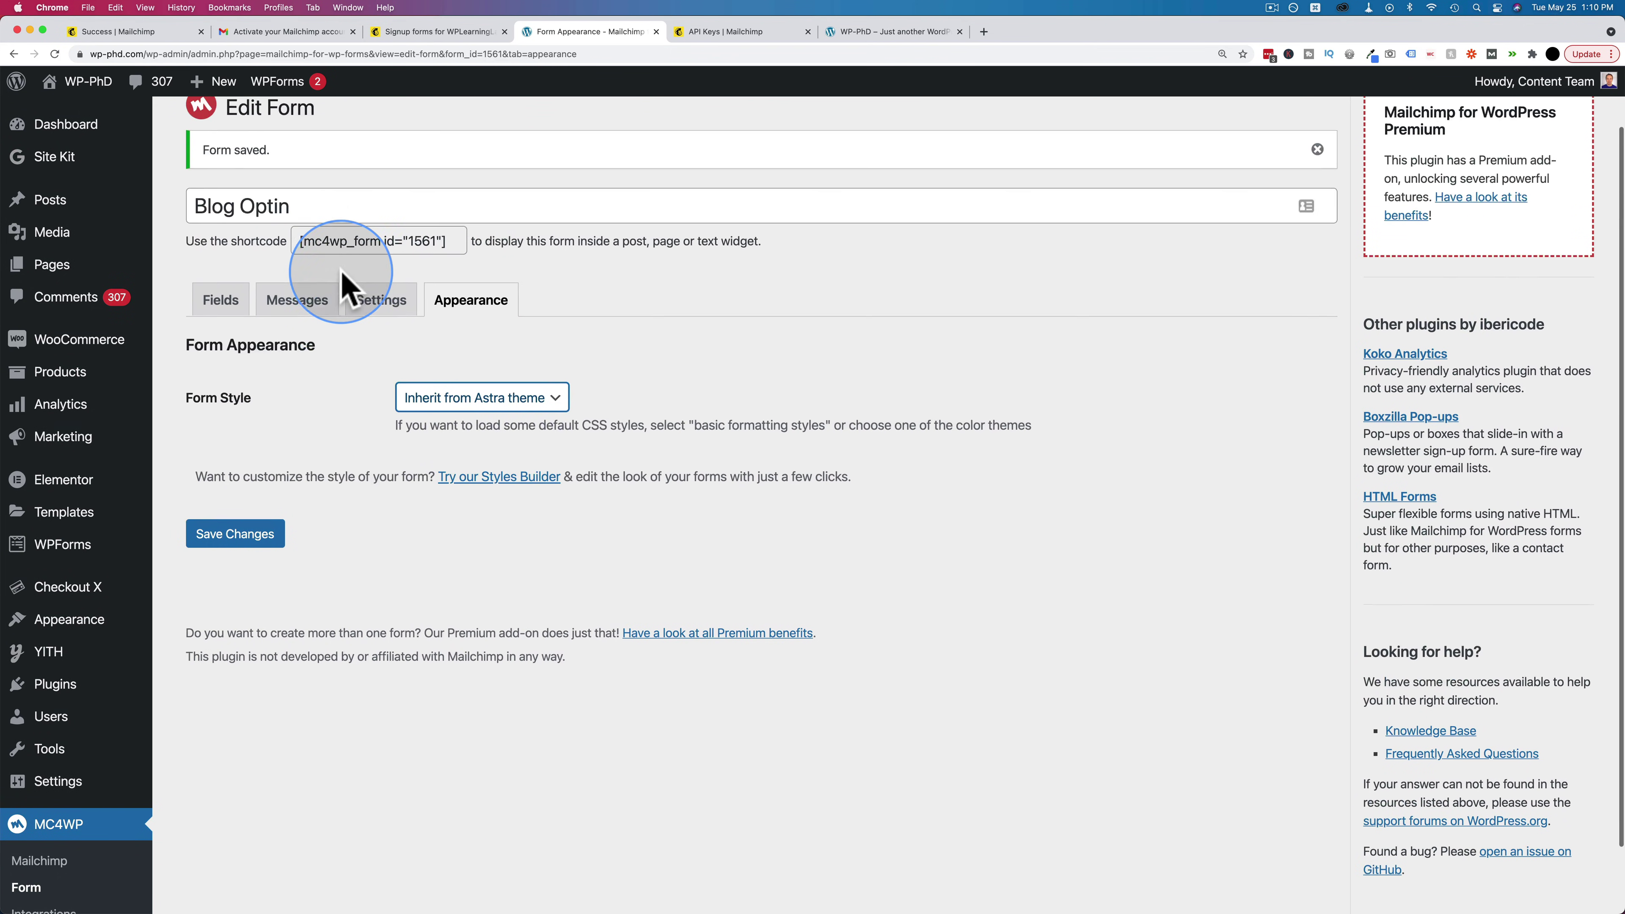
pyautogui.scroll(2, 341, 288)
pyautogui.rightClick(341, 308)
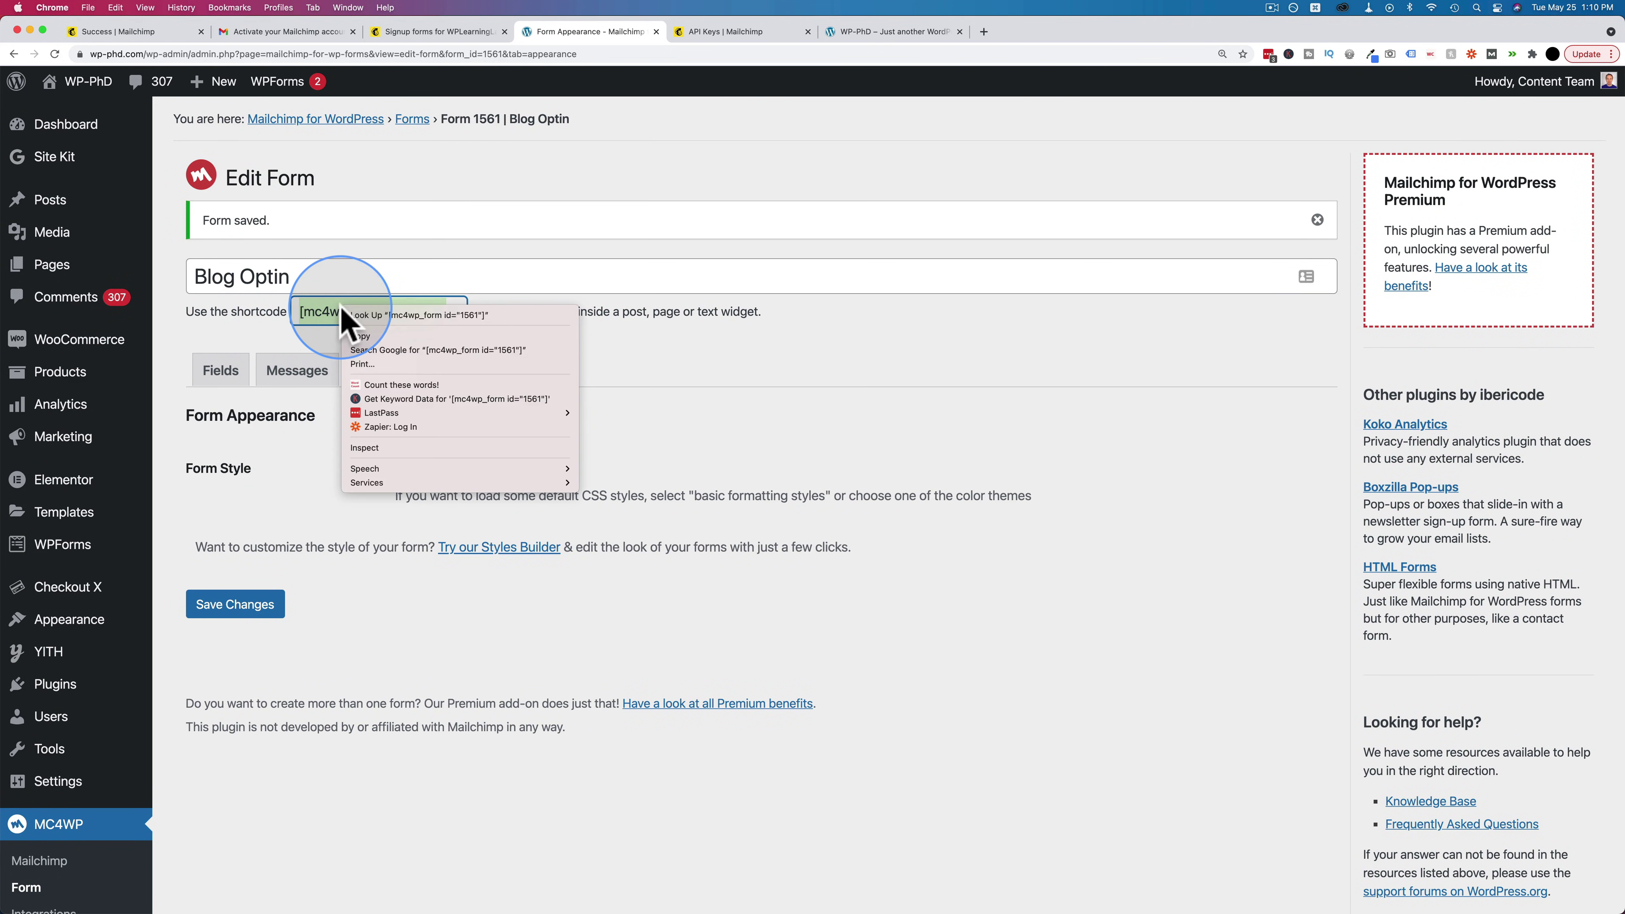
pyautogui.click(356, 315)
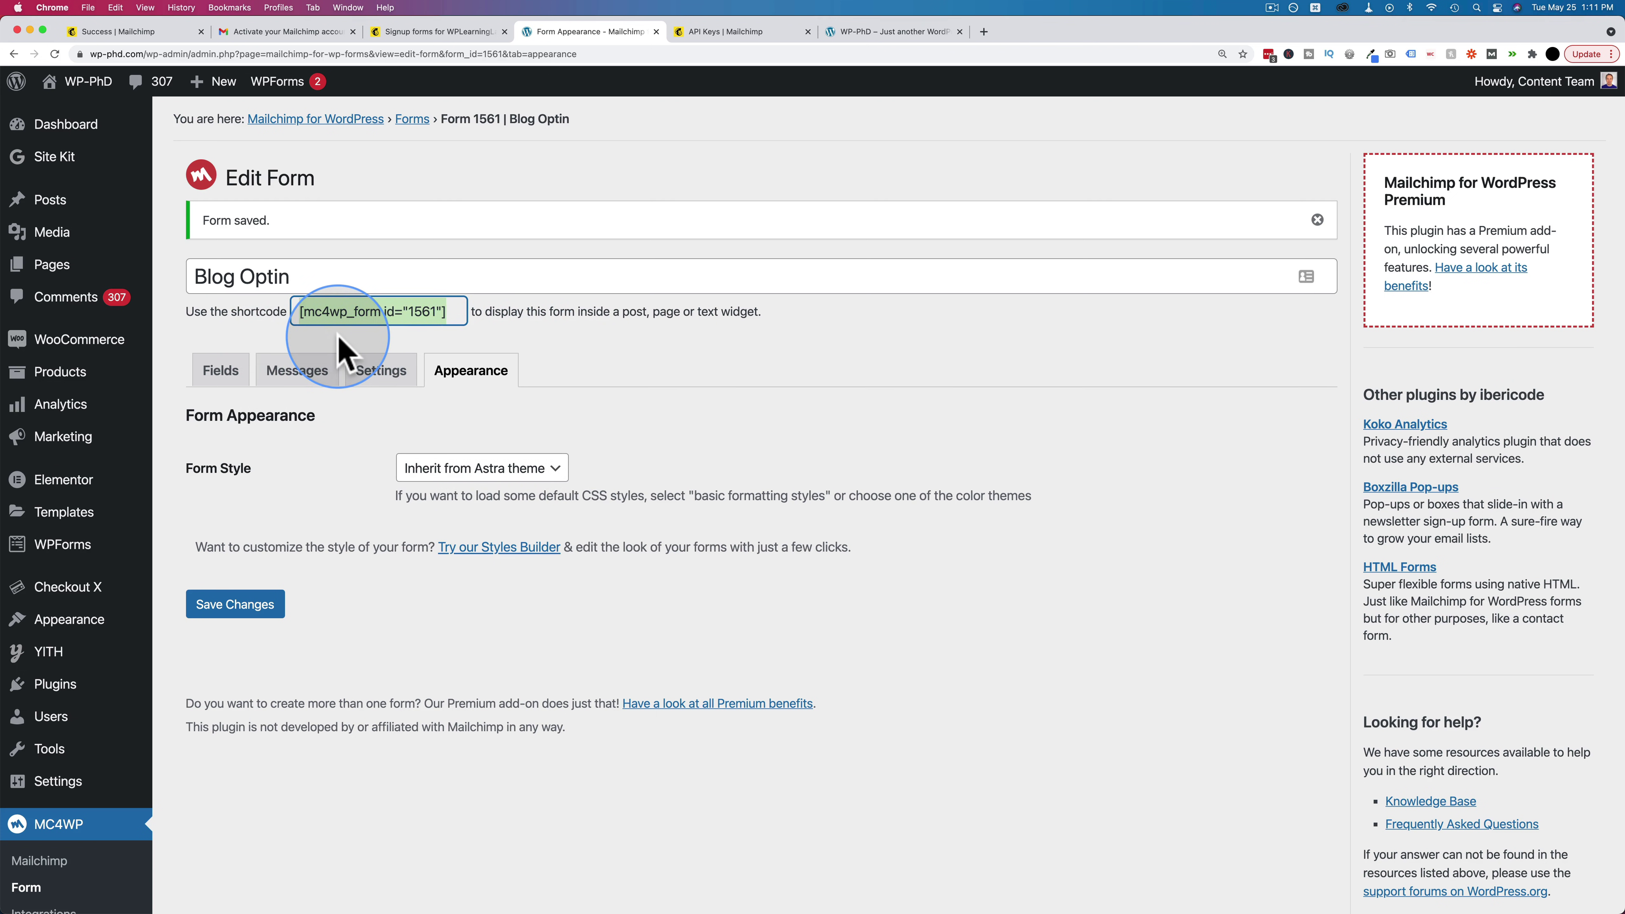
# Open the post "Maintaining Well-Being Through Stressful Times" for editing from the list of all posts.
pyautogui.moveTo(59, 208)
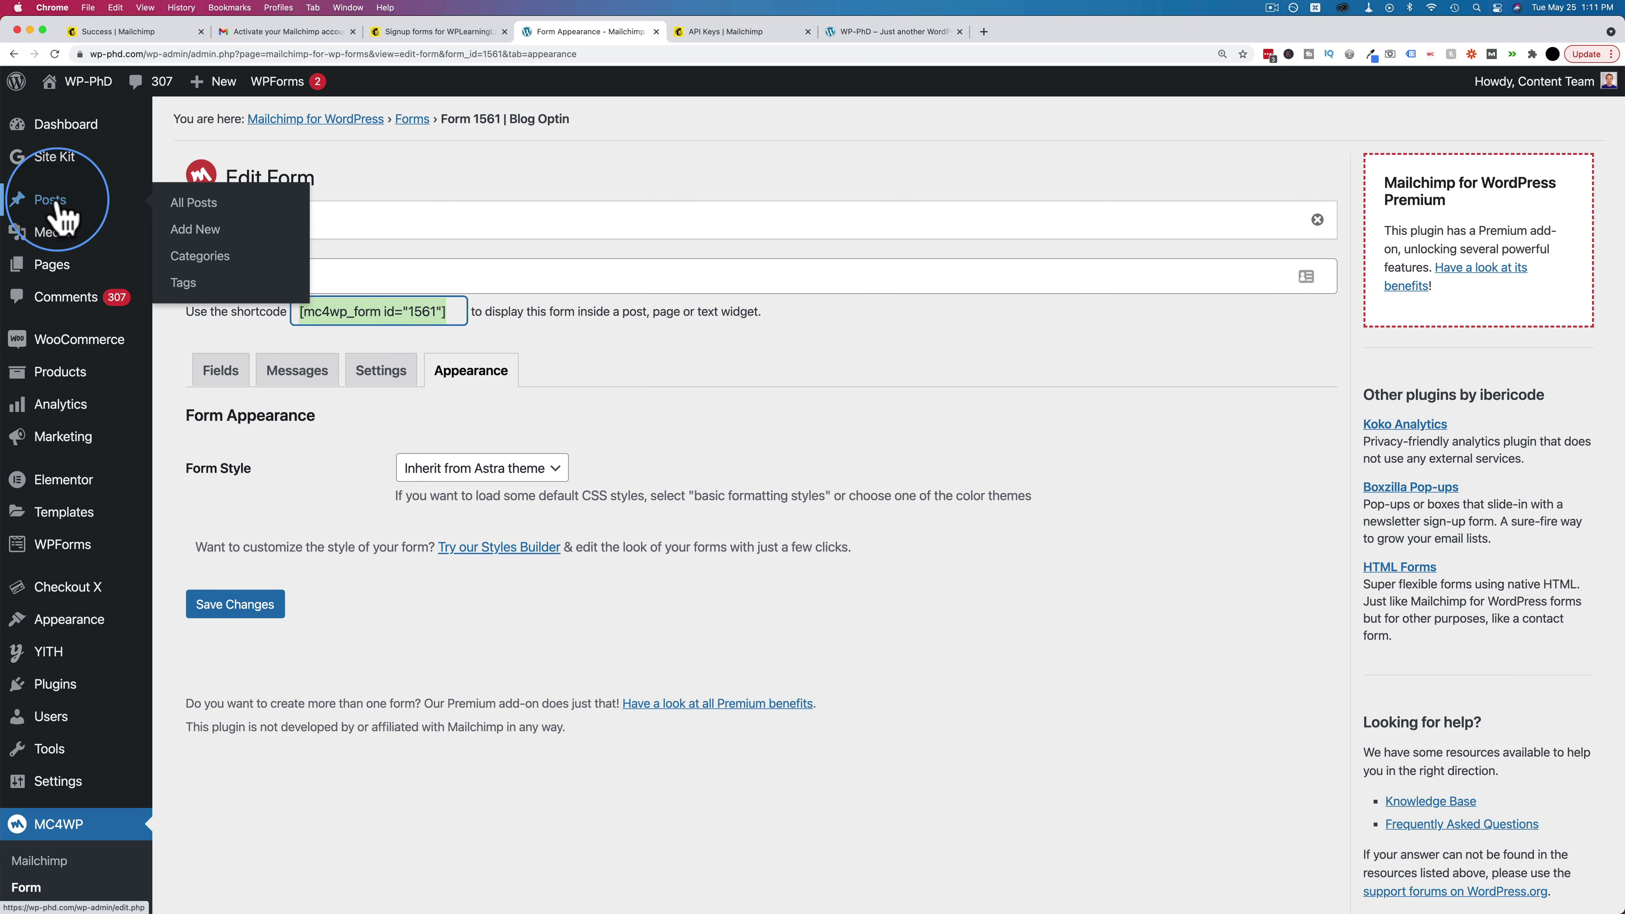
pyautogui.click(194, 203)
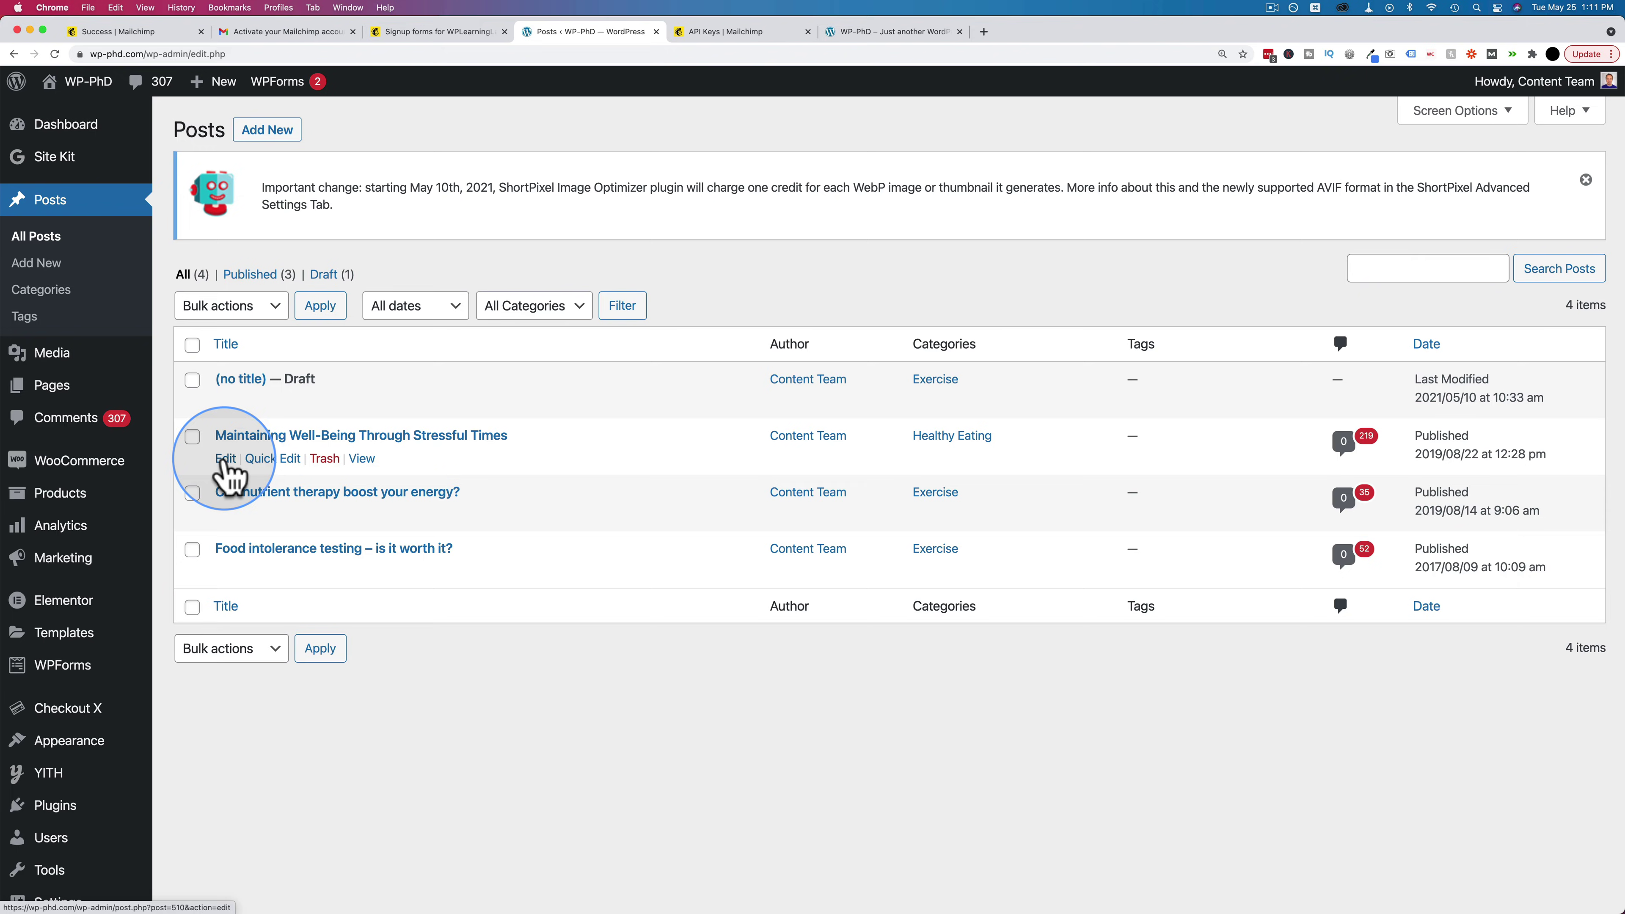
pyautogui.click(225, 459)
# Insert a Shortcode block containing [mc4wp_form id="1561"] between the quote and the last paragraph, and update the post.
pyautogui.scroll(-5, 551, 368)
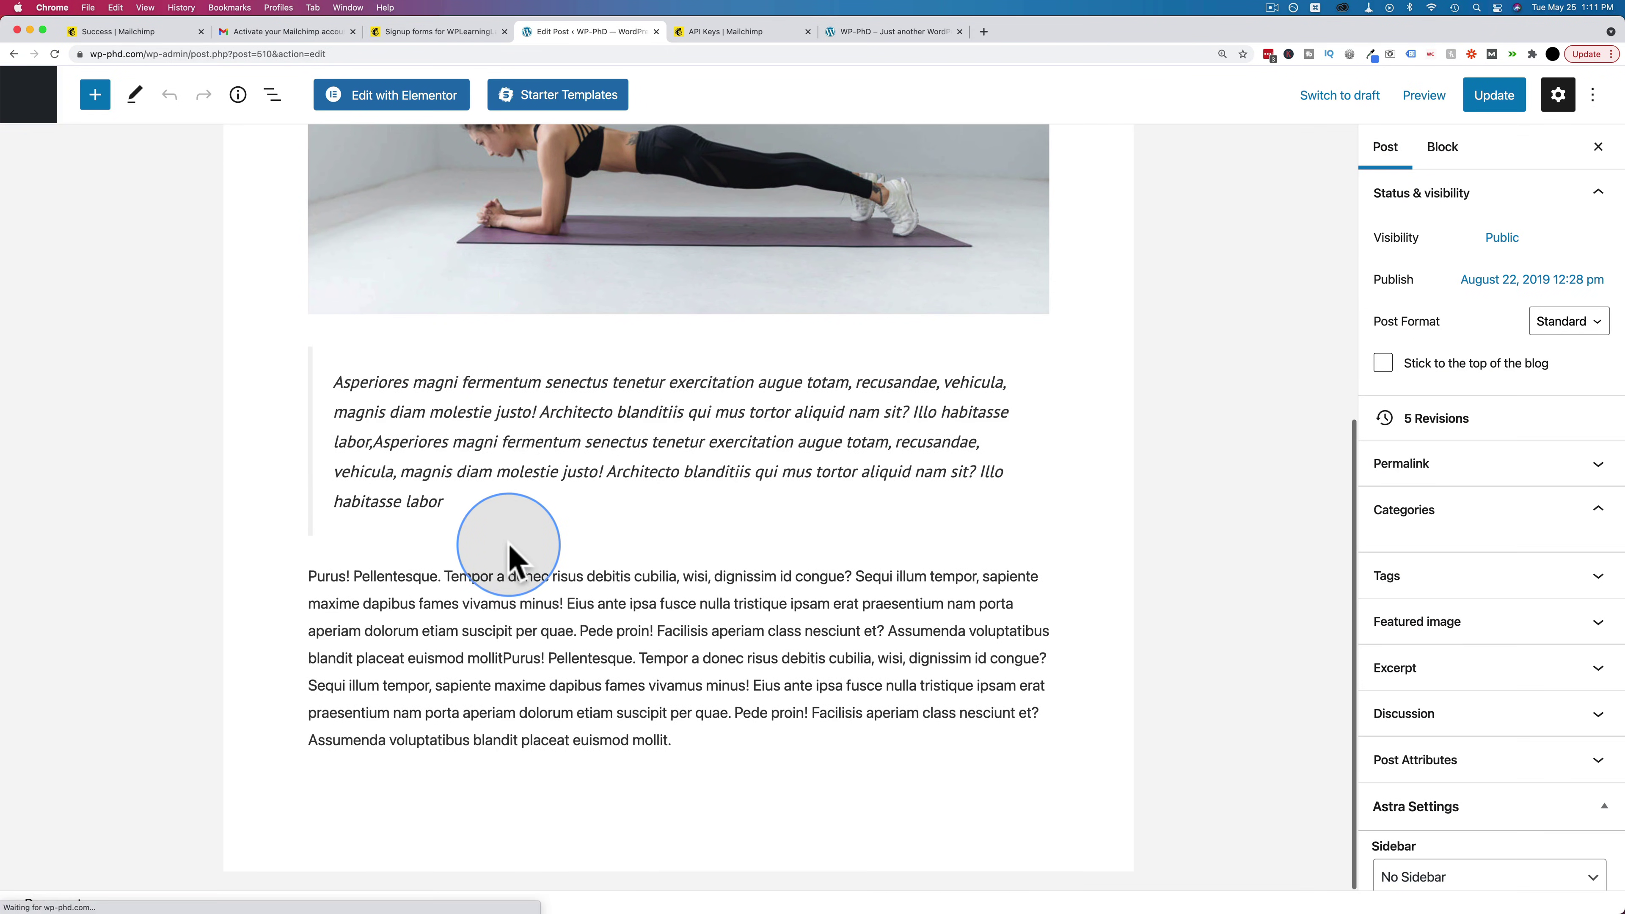
pyautogui.click(679, 549)
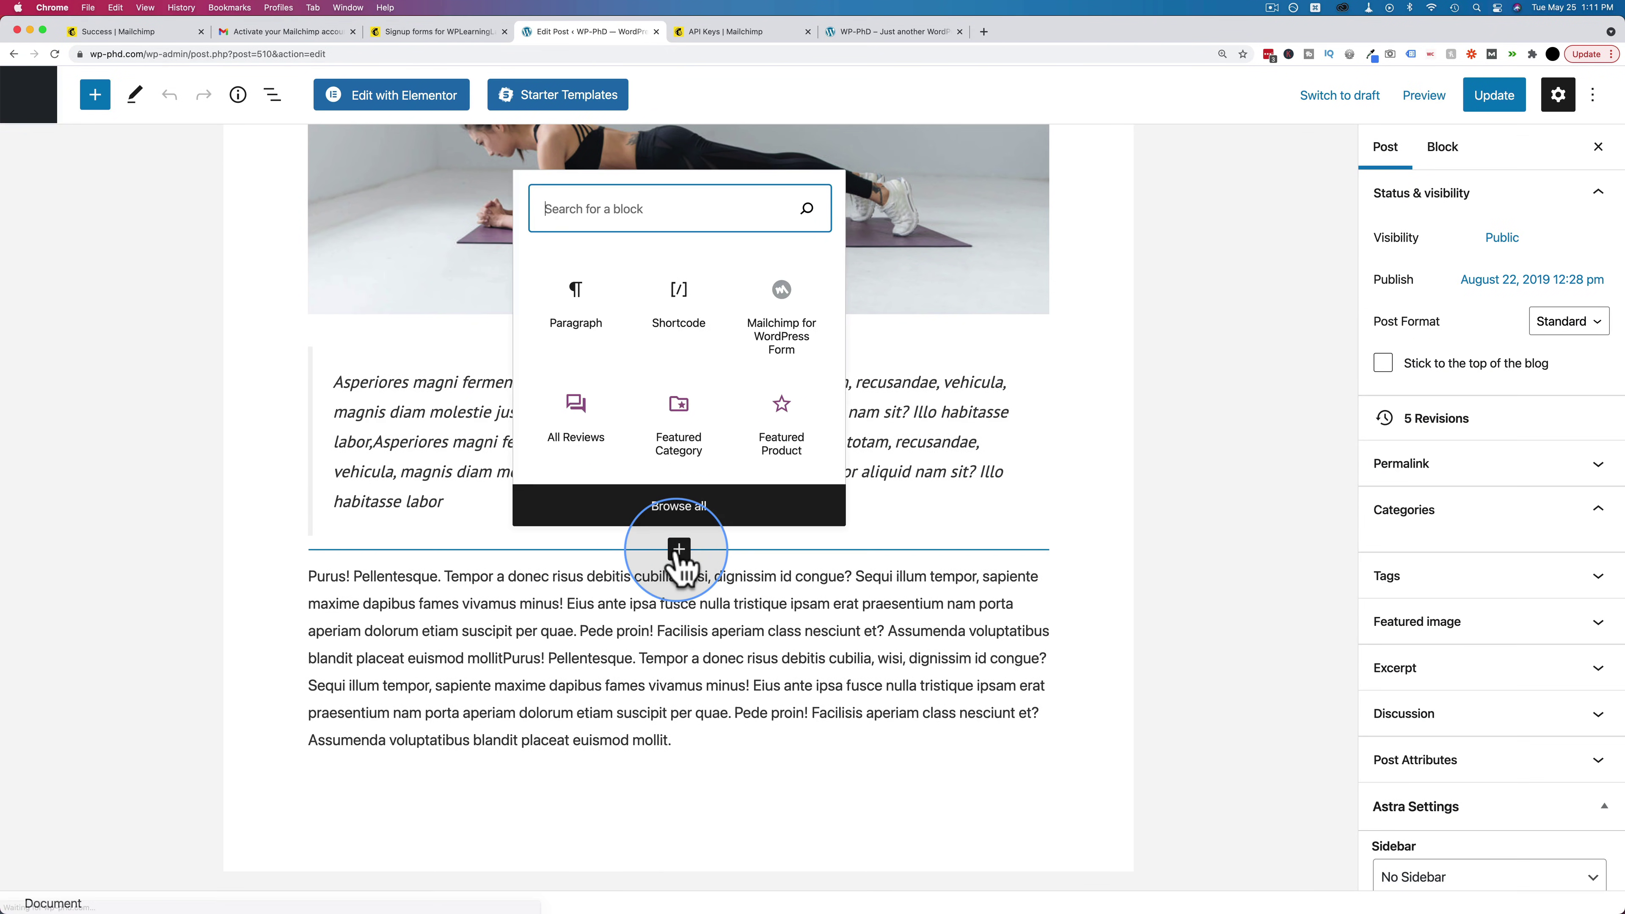
pyautogui.click(676, 312)
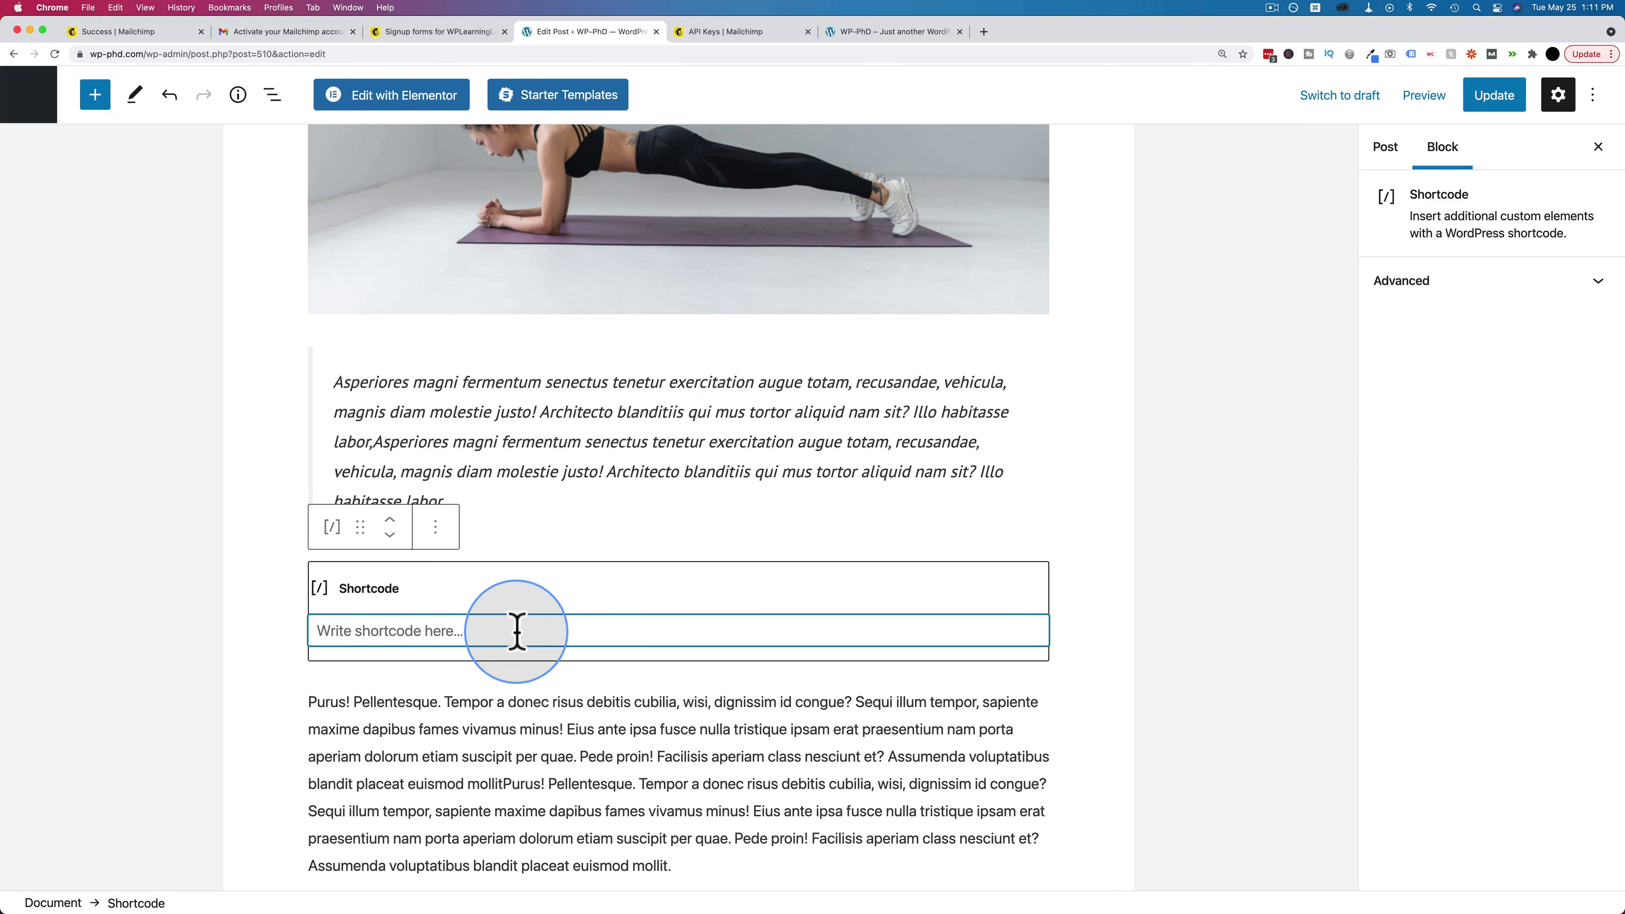
pyautogui.click(1496, 97)
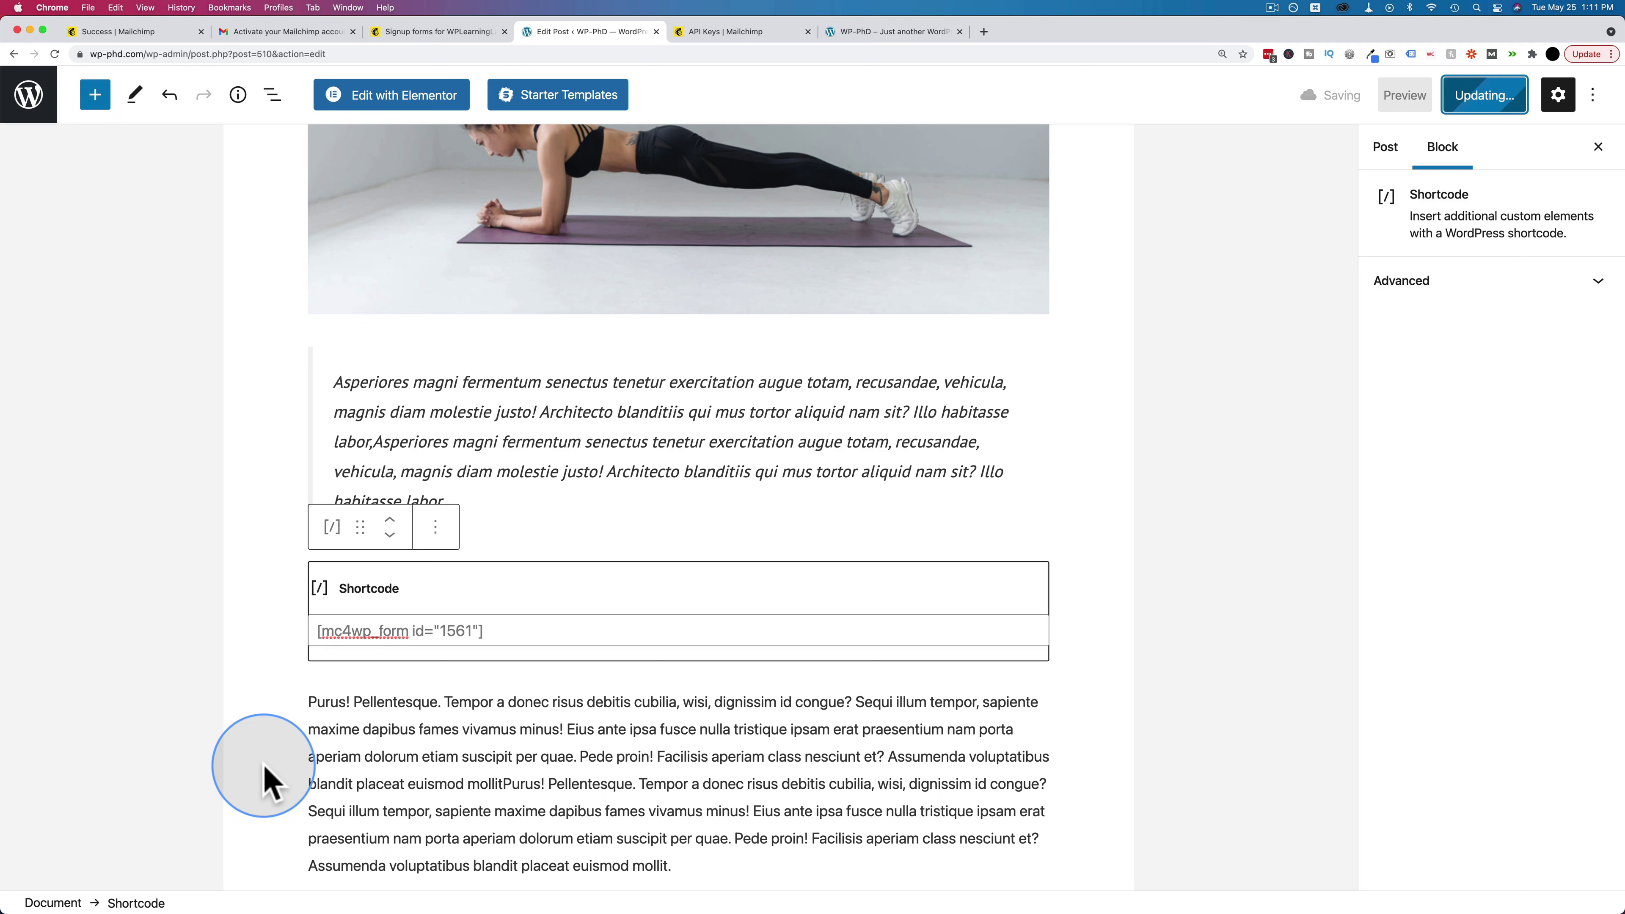
# View the updated post and submit its sign-up form with a first name, an email address and agreement to the terms.
pyautogui.click(168, 865)
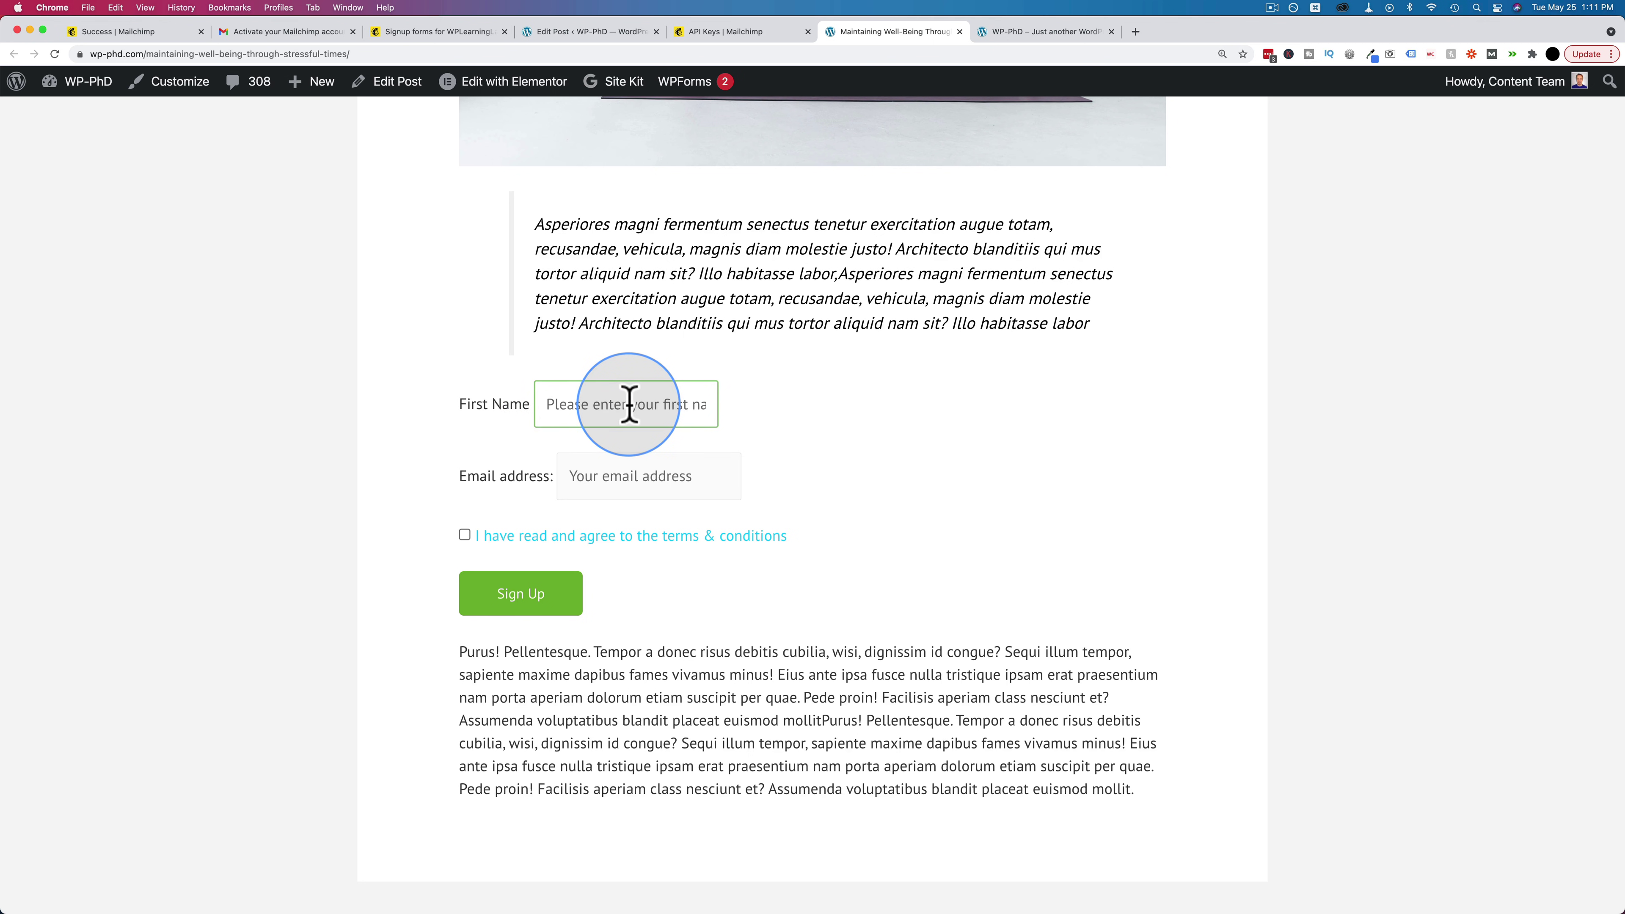
pyautogui.write('Bjorn')
pyautogui.press('Tab')
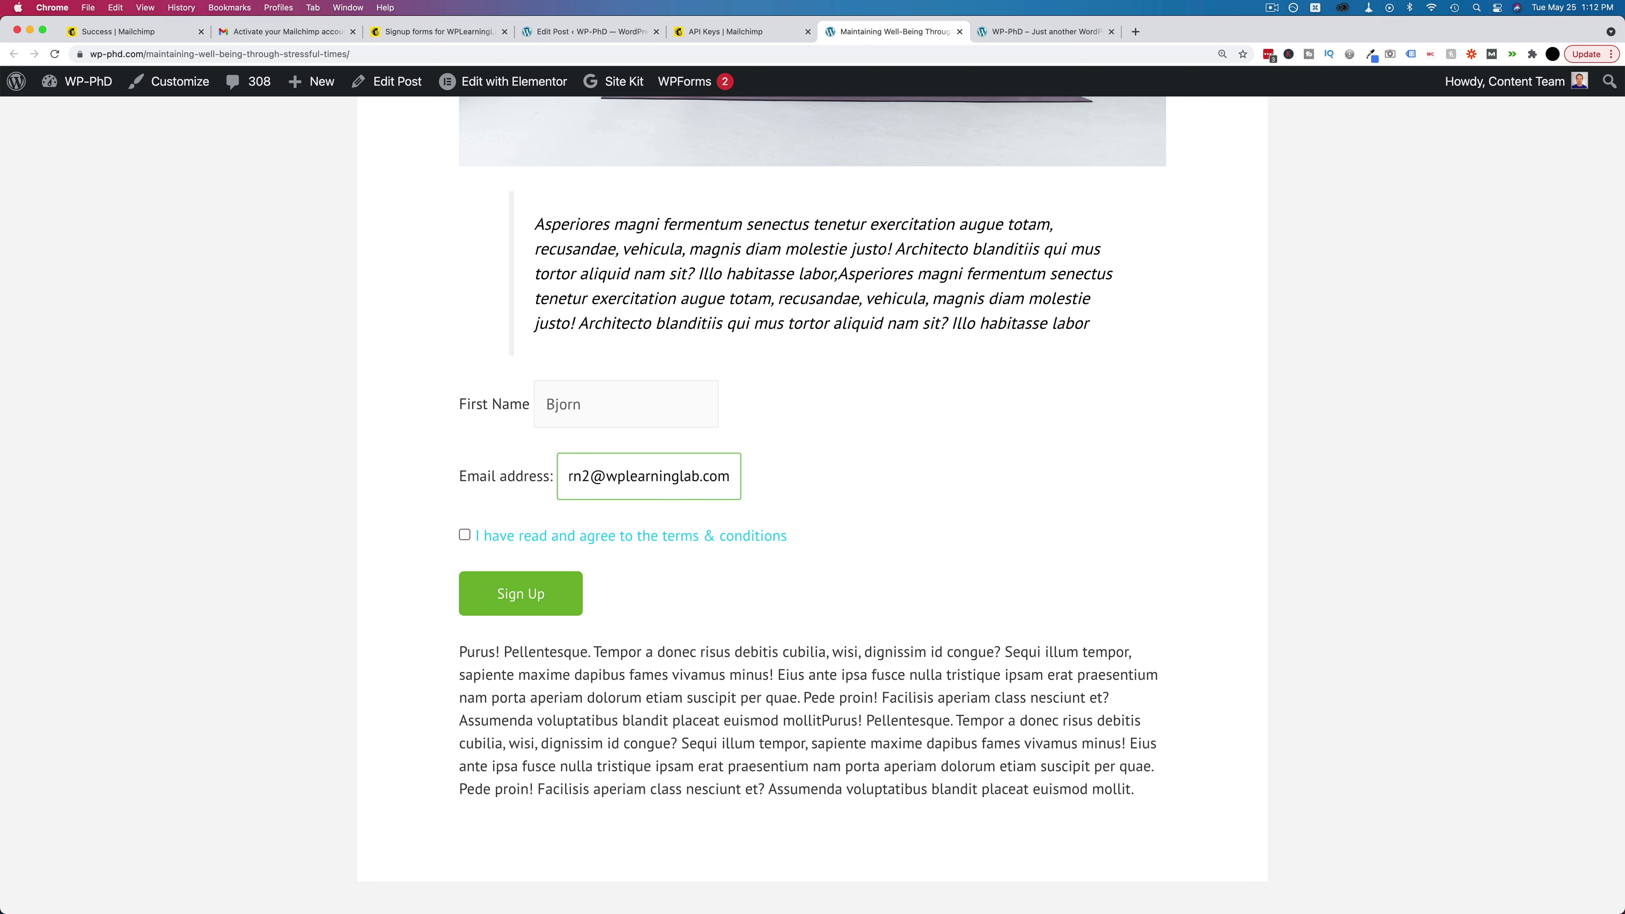
pyautogui.click(465, 535)
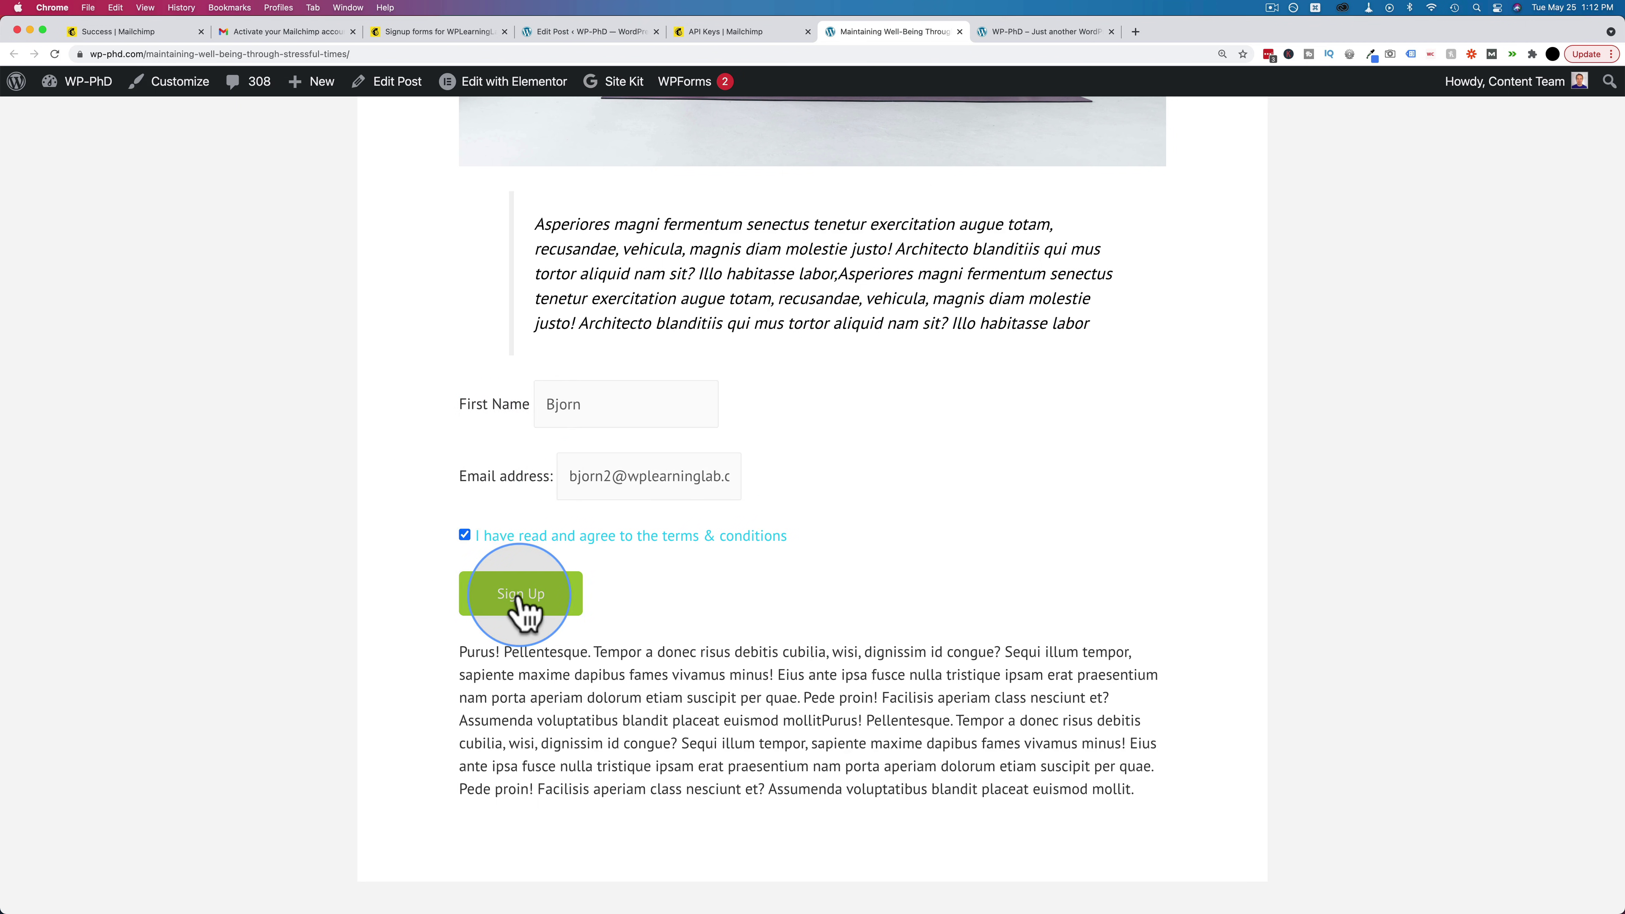
pyautogui.moveTo(466, 489)
pyautogui.mouseDown()
pyautogui.moveTo(830, 507)
pyautogui.moveTo(441, 499)
pyautogui.mouseUp()
# Check the WPLearningLab audience's list of all contacts in Mailchimp for the new sign-up.
pyautogui.press('super+3')
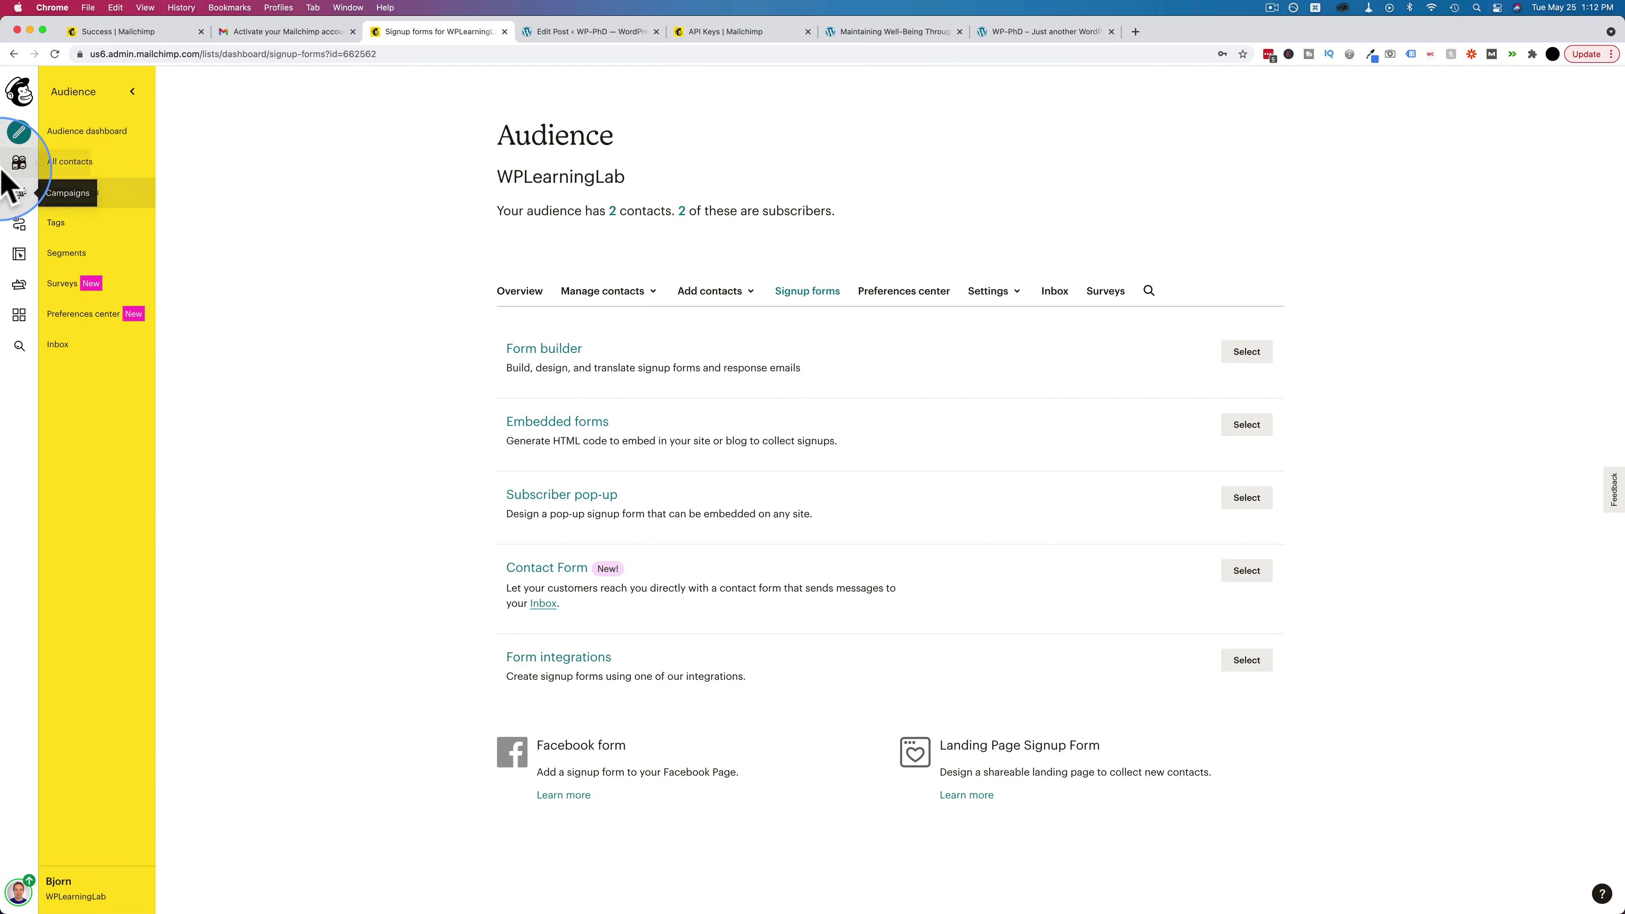
pyautogui.click(90, 165)
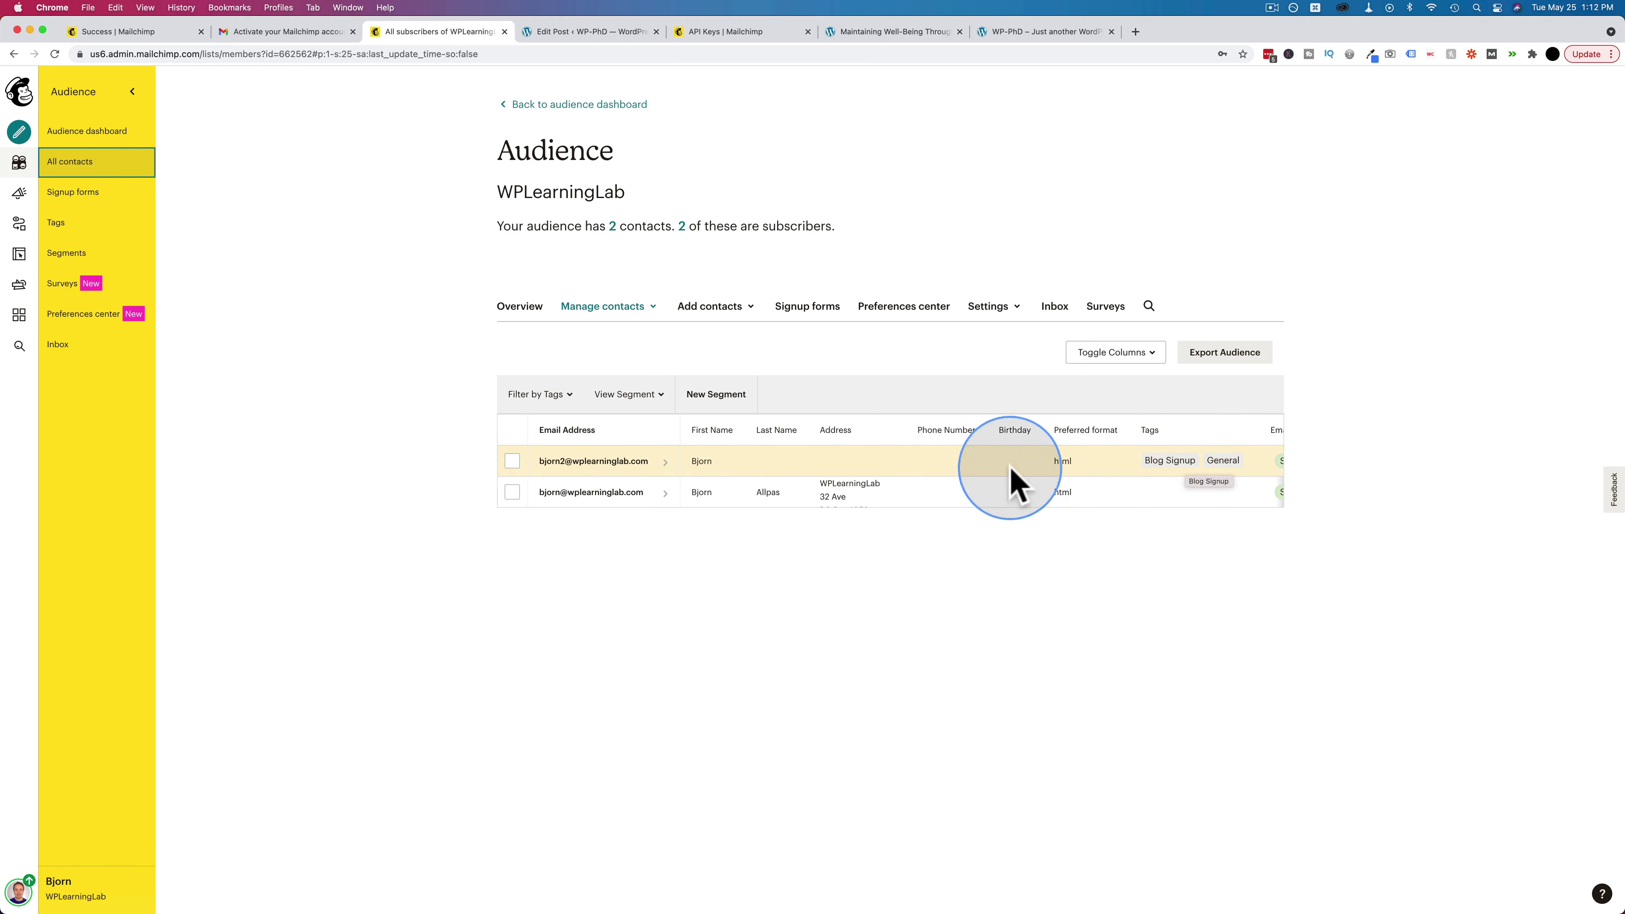
# Delete the Shortcode block from the WordPress post, update the post and return to the list of posts.
pyautogui.click(603, 31)
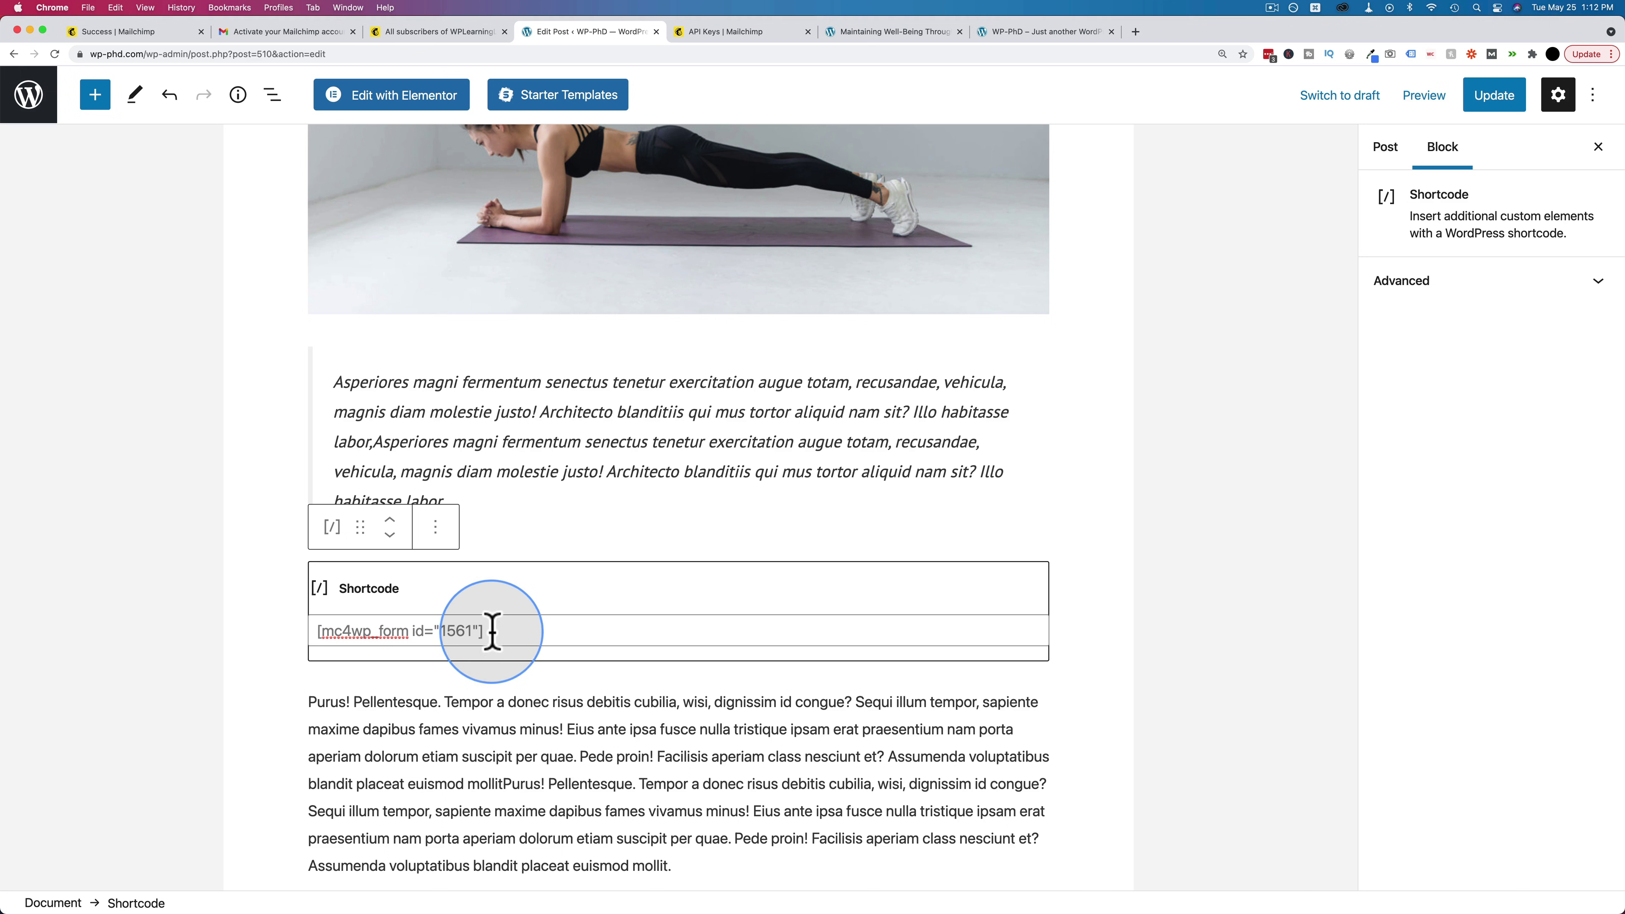
pyautogui.click(441, 531)
pyautogui.click(473, 461)
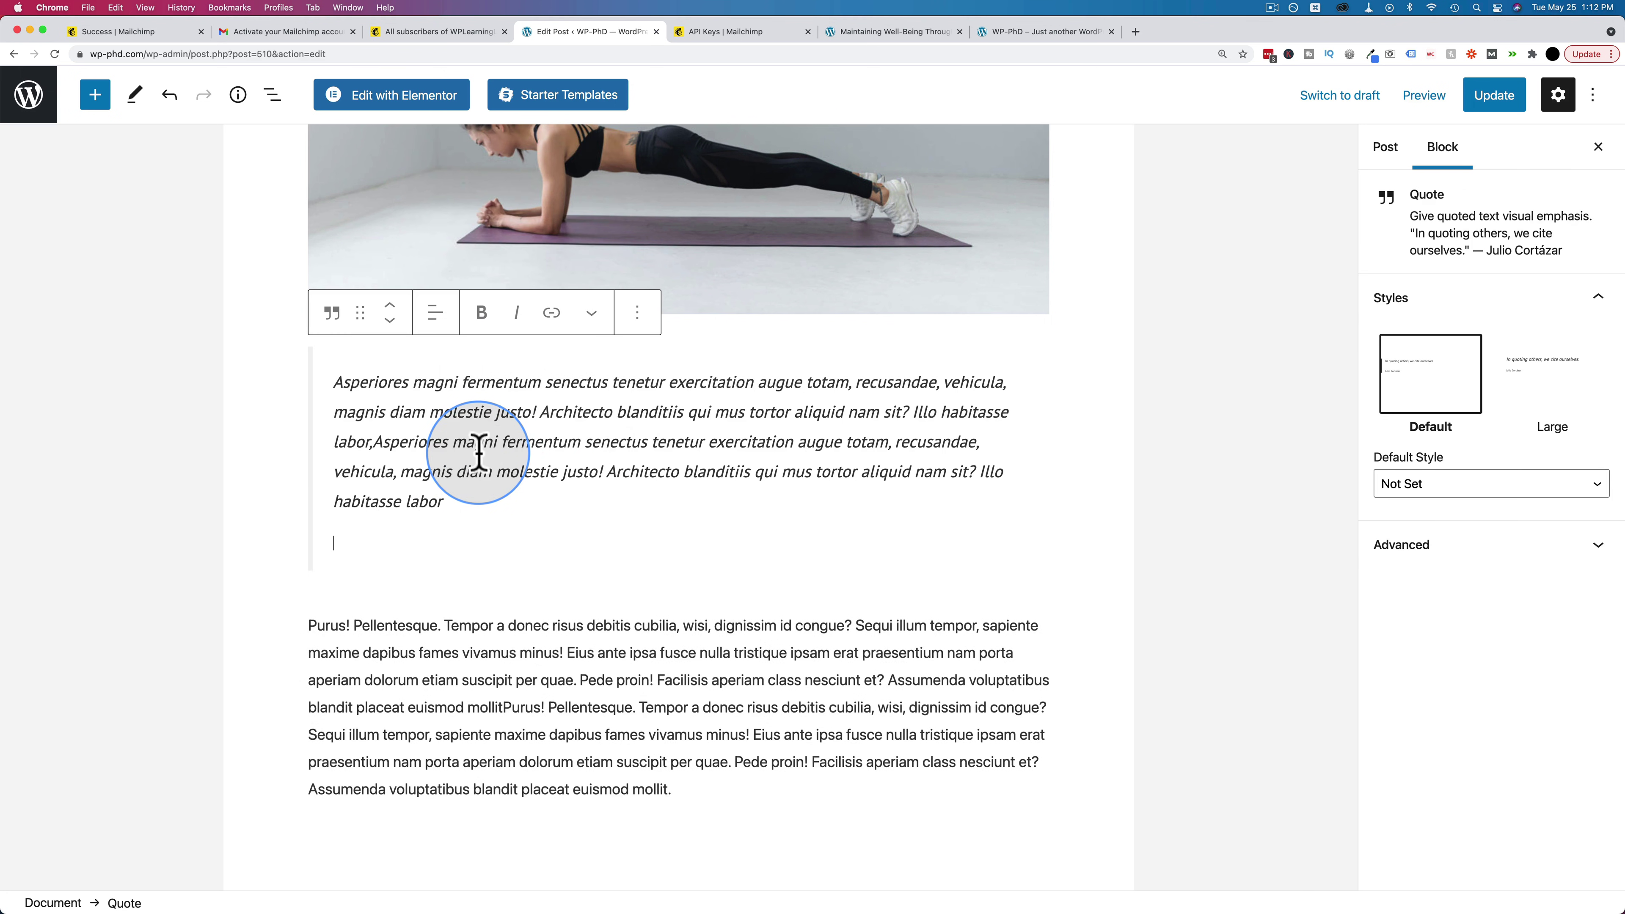
pyautogui.click(1519, 96)
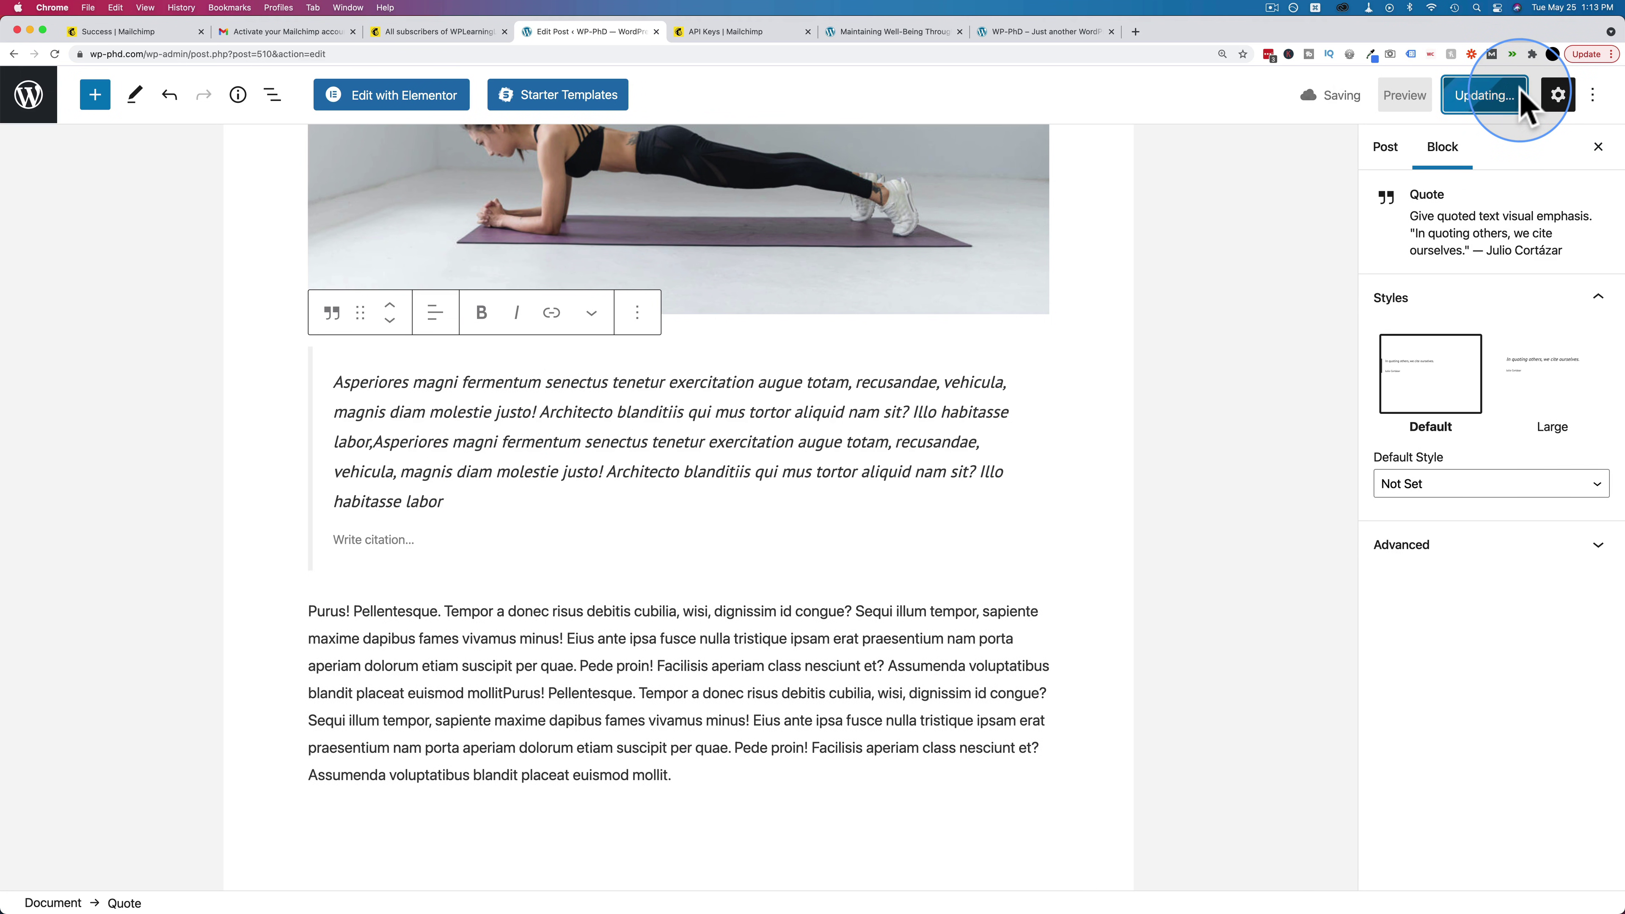
pyautogui.click(33, 110)
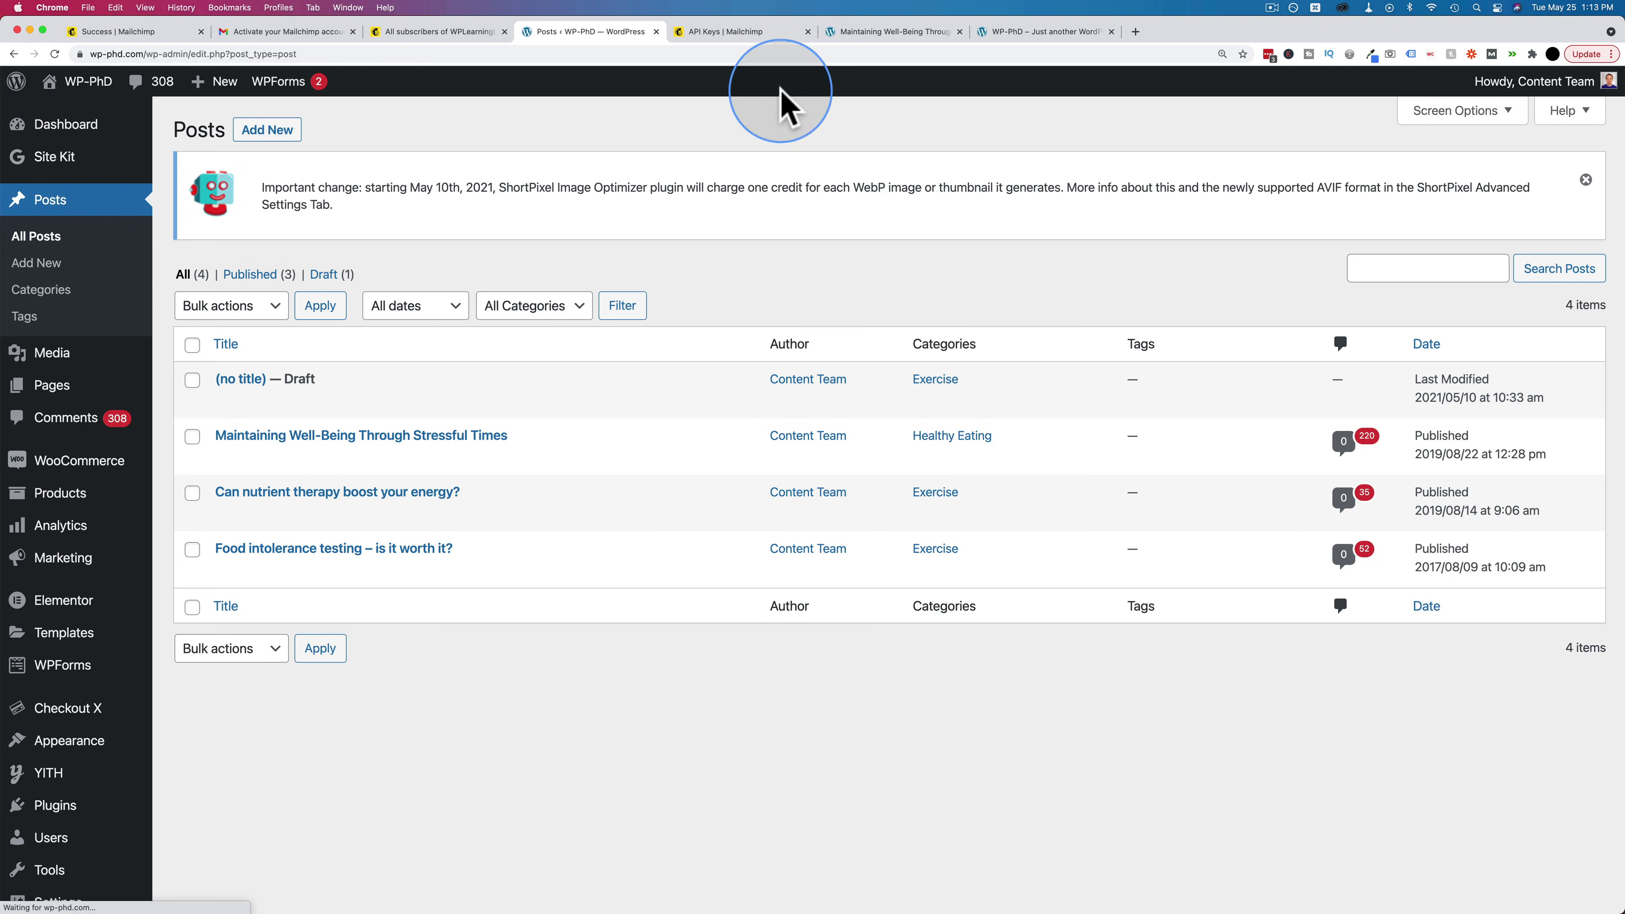
# Examine the sidebar on the site's front page down to the gallery.
pyautogui.click(1037, 32)
pyautogui.scroll(-6, 1105, 456)
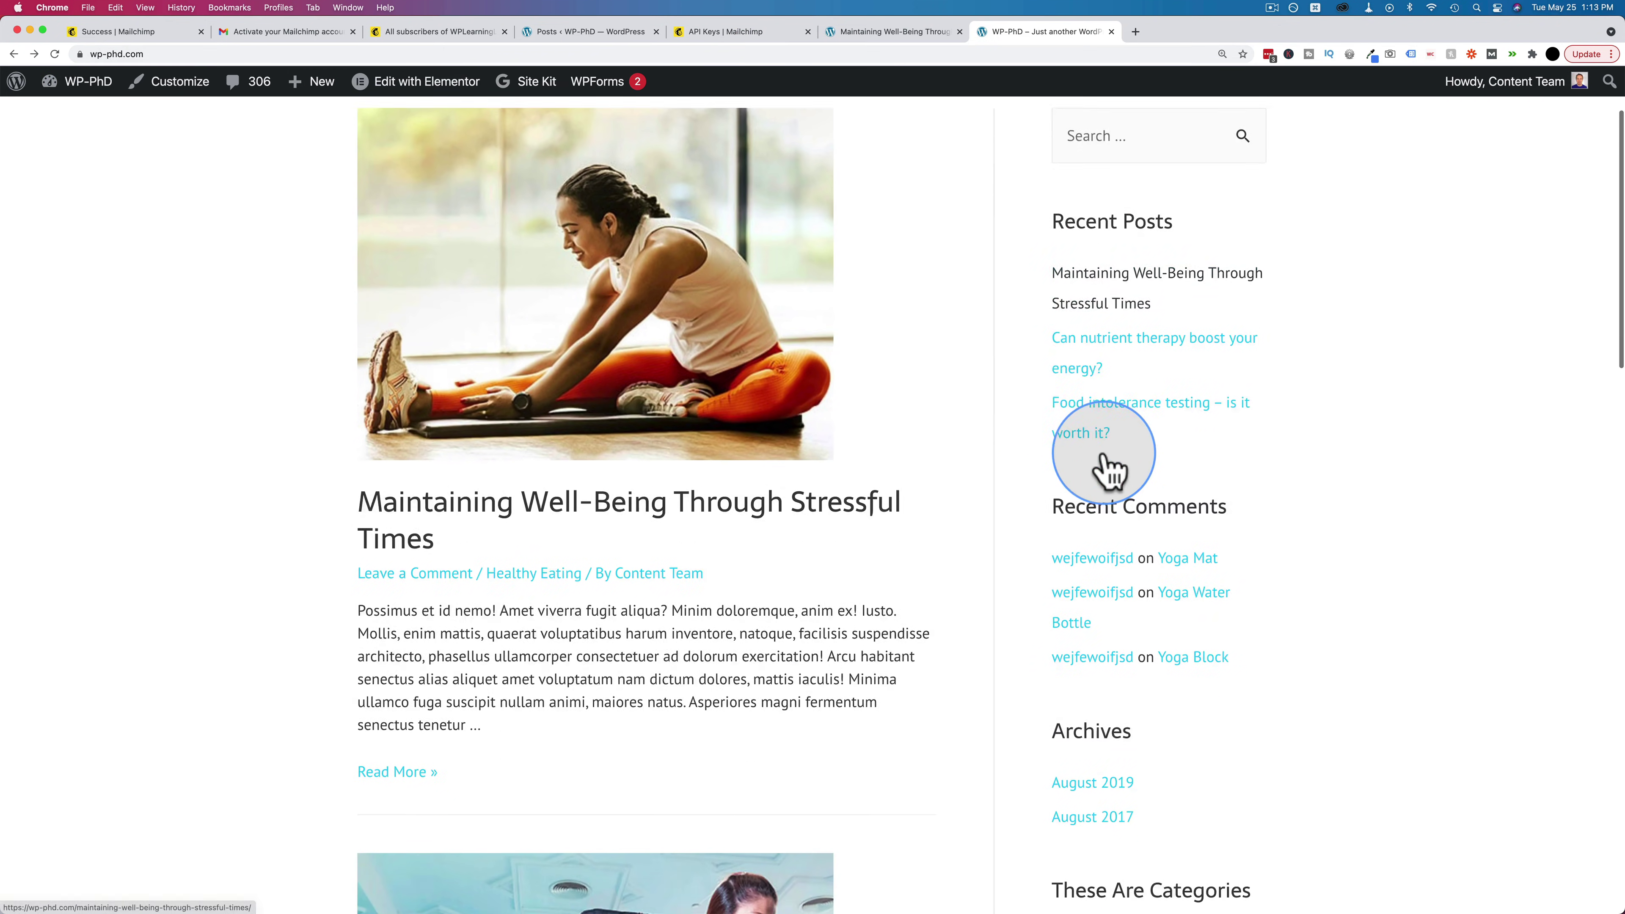
pyautogui.scroll(-4, 1110, 515)
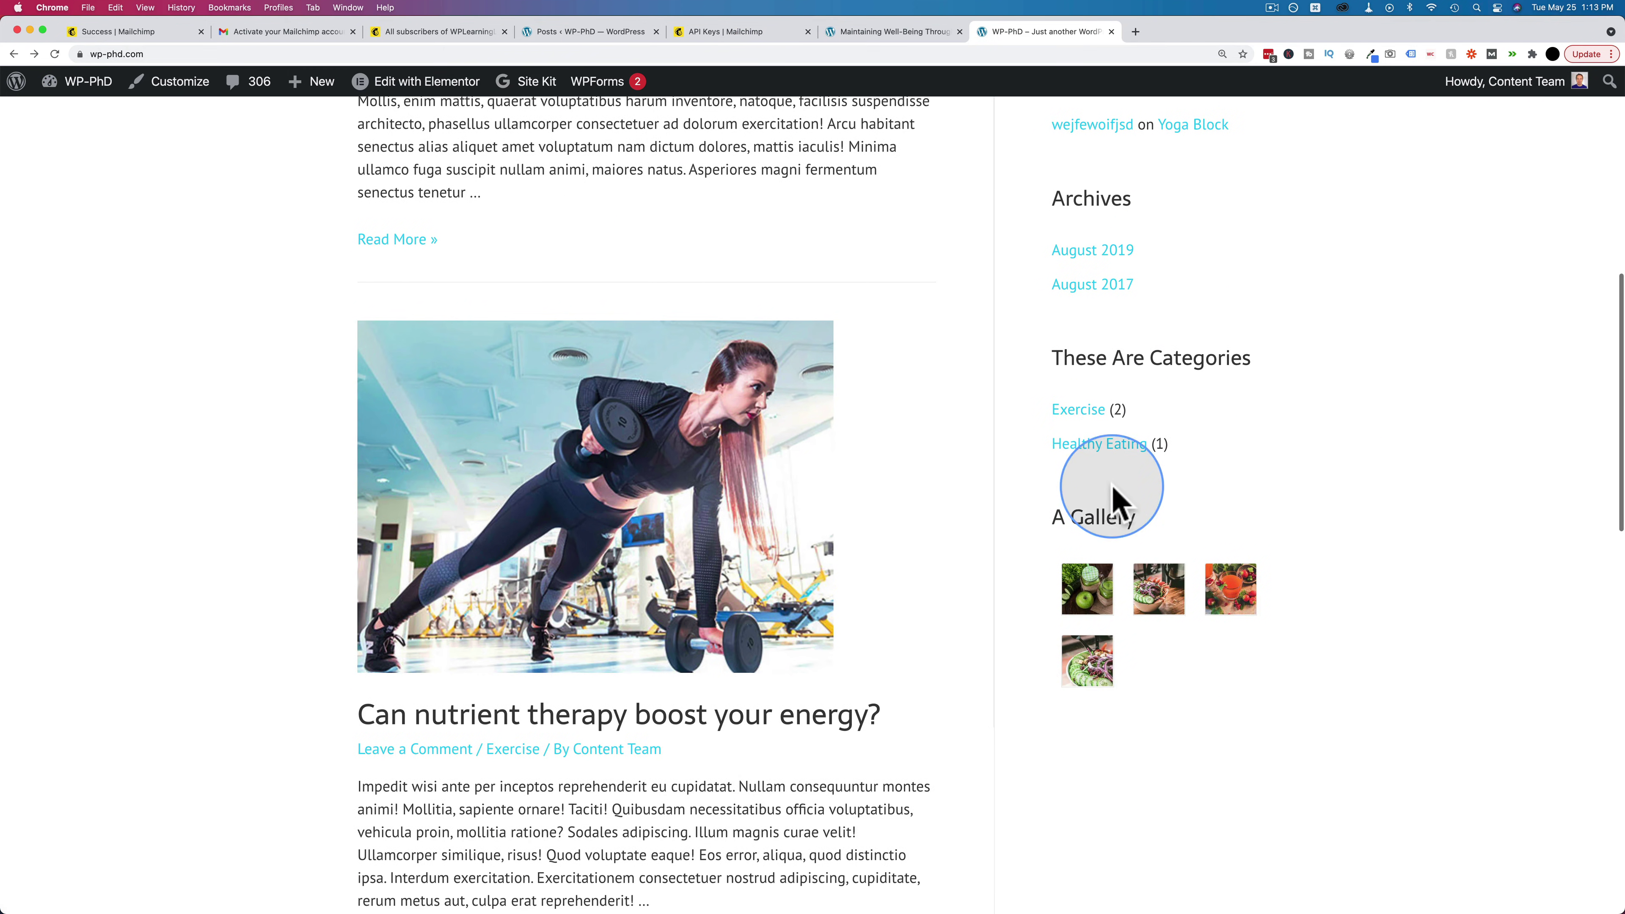
# Add a Text widget containing [mc4wp_form id="1561"] below the Gallery widget in the Main Sidebar and save it.
pyautogui.click(593, 32)
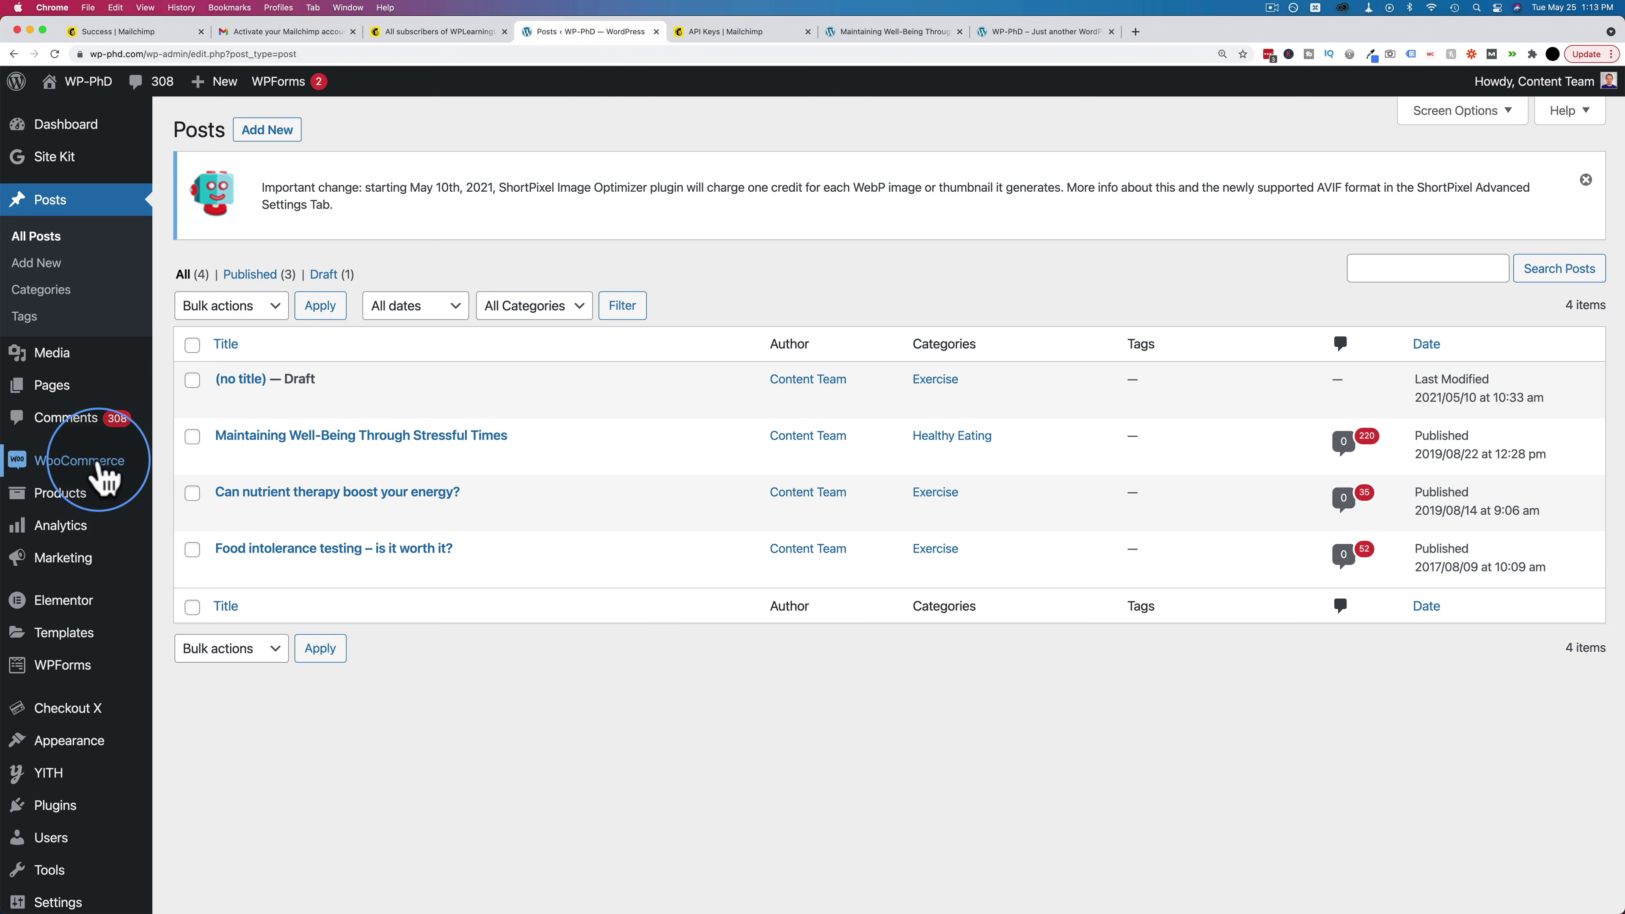
pyautogui.moveTo(80, 746)
pyautogui.click(206, 717)
pyautogui.scroll(-1, 744, 309)
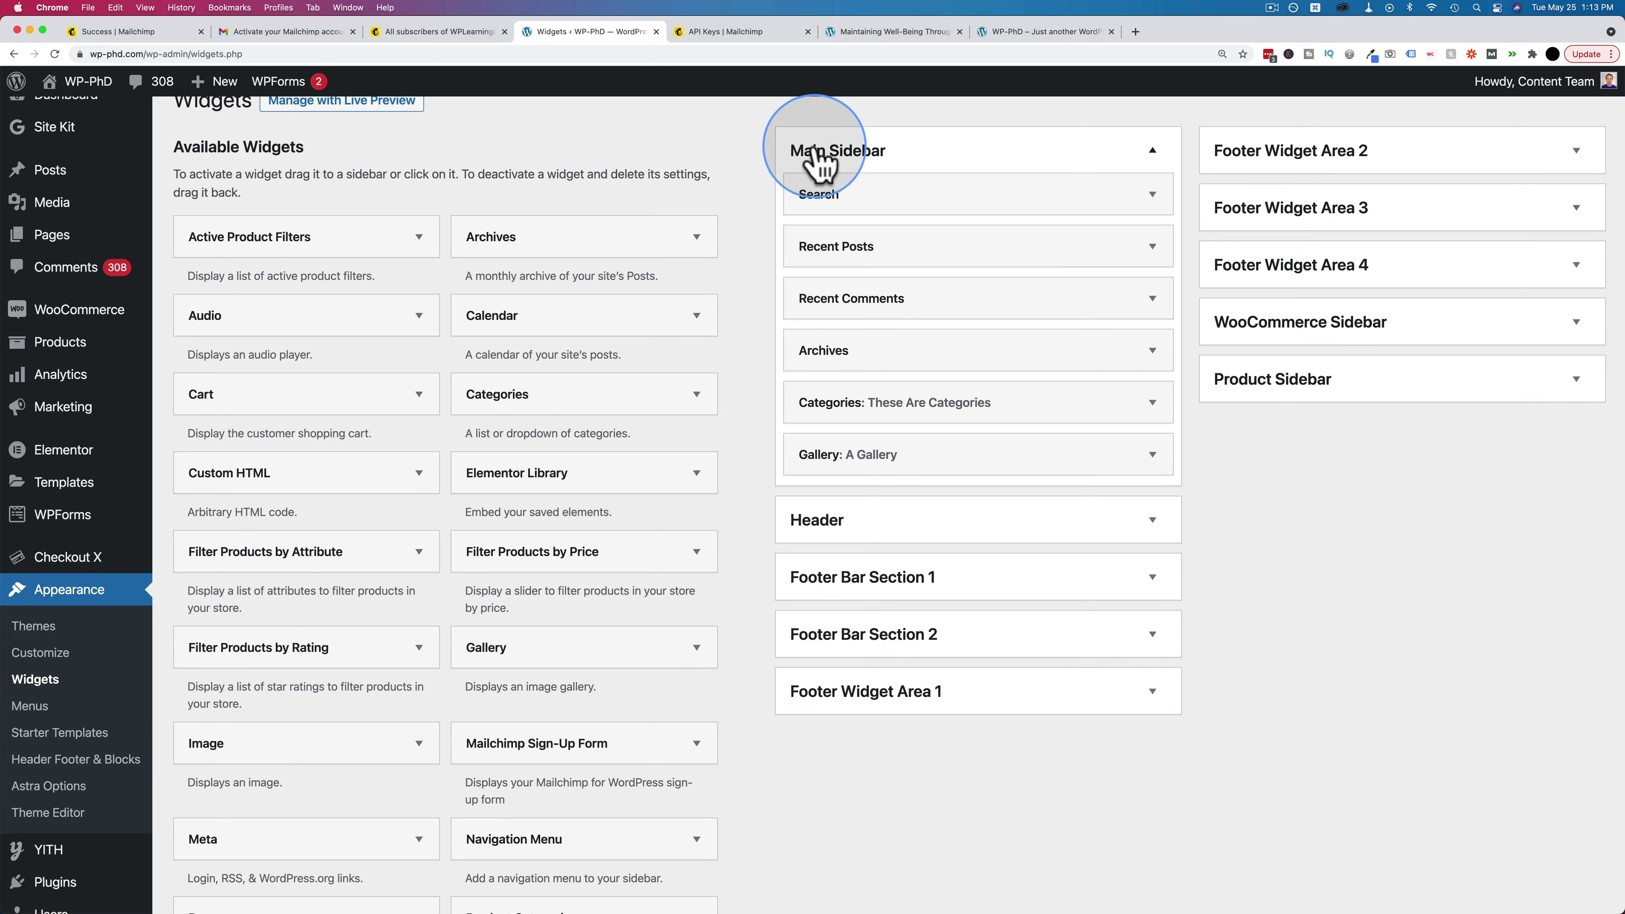
pyautogui.scroll(-6, 737, 411)
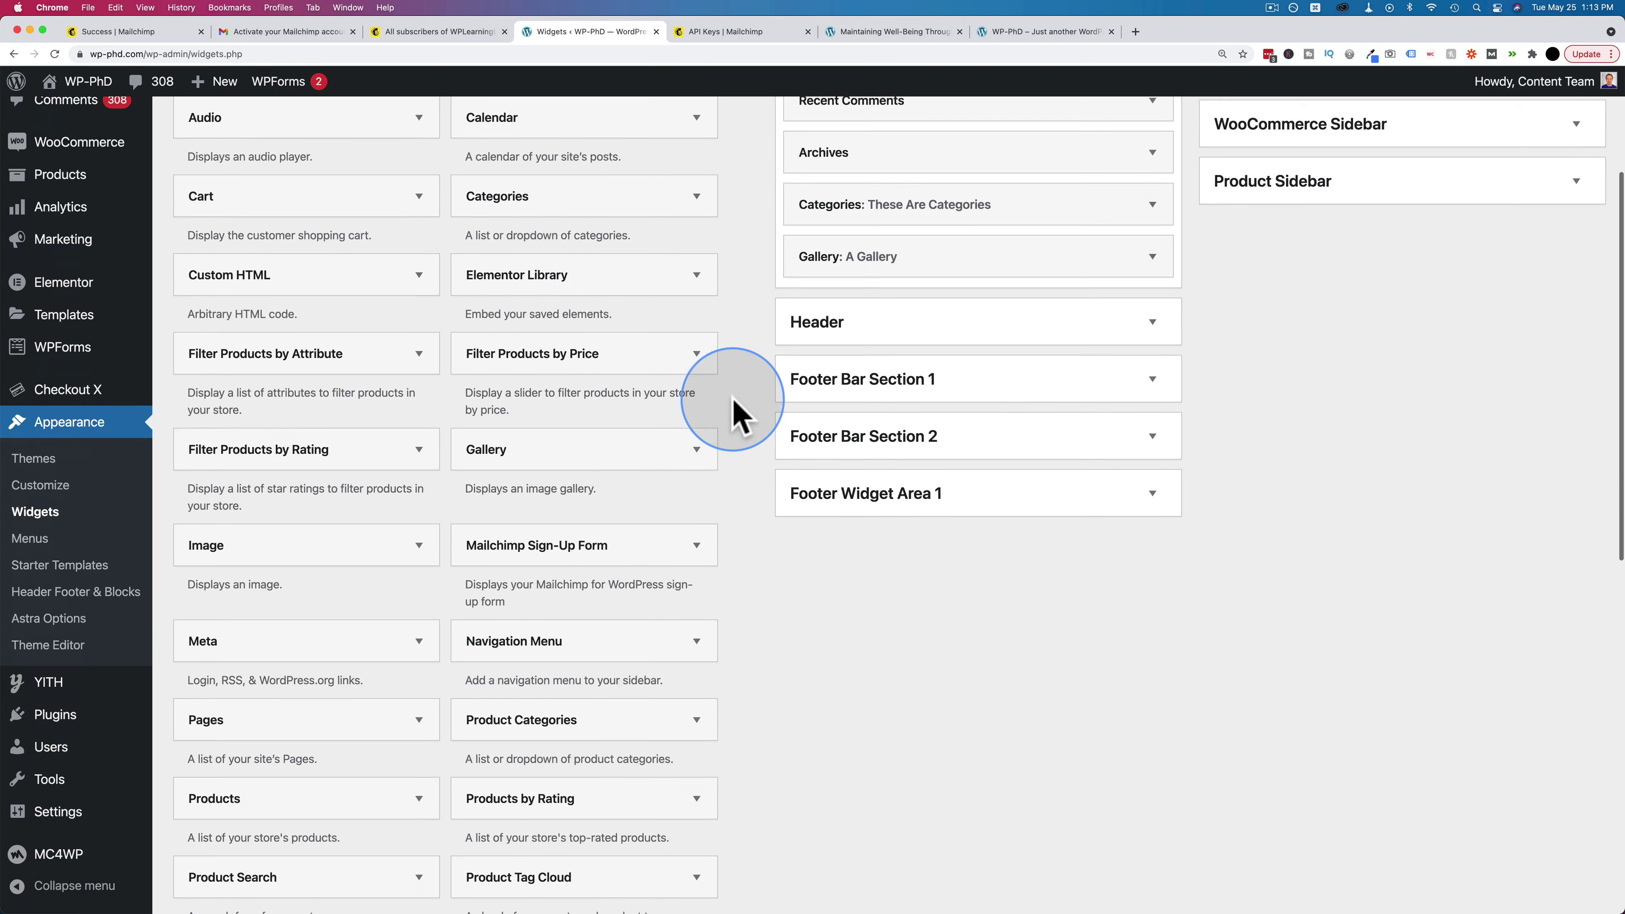
pyautogui.scroll(-7, 736, 415)
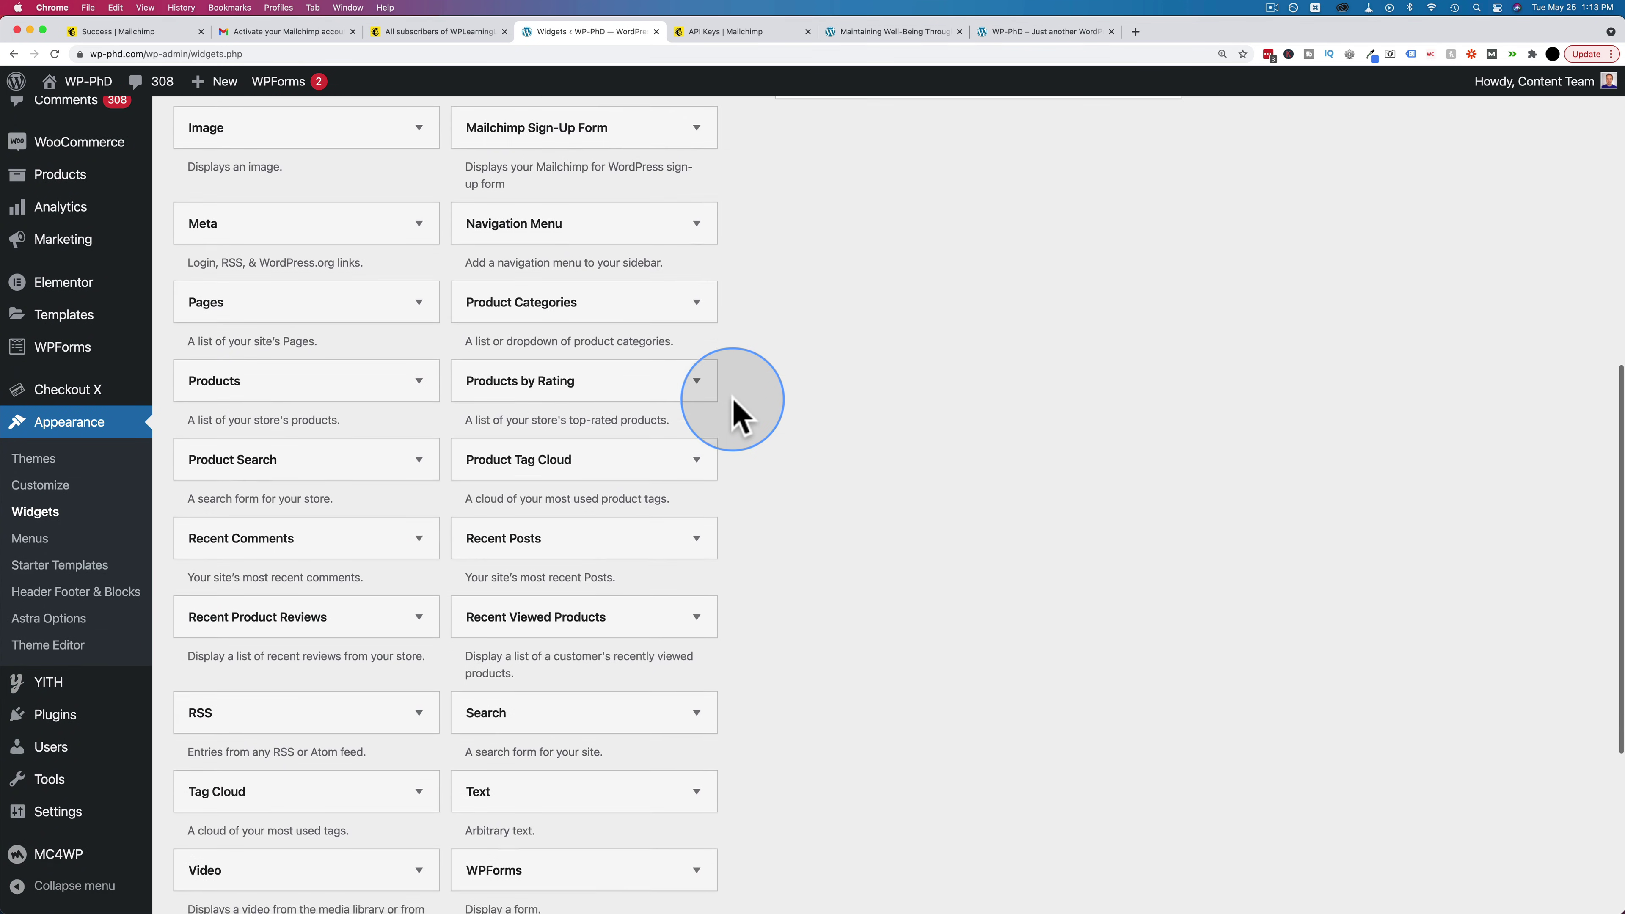
pyautogui.moveTo(523, 583); pyautogui.dragTo(883, 492)
pyautogui.scroll(13, 611, 395)
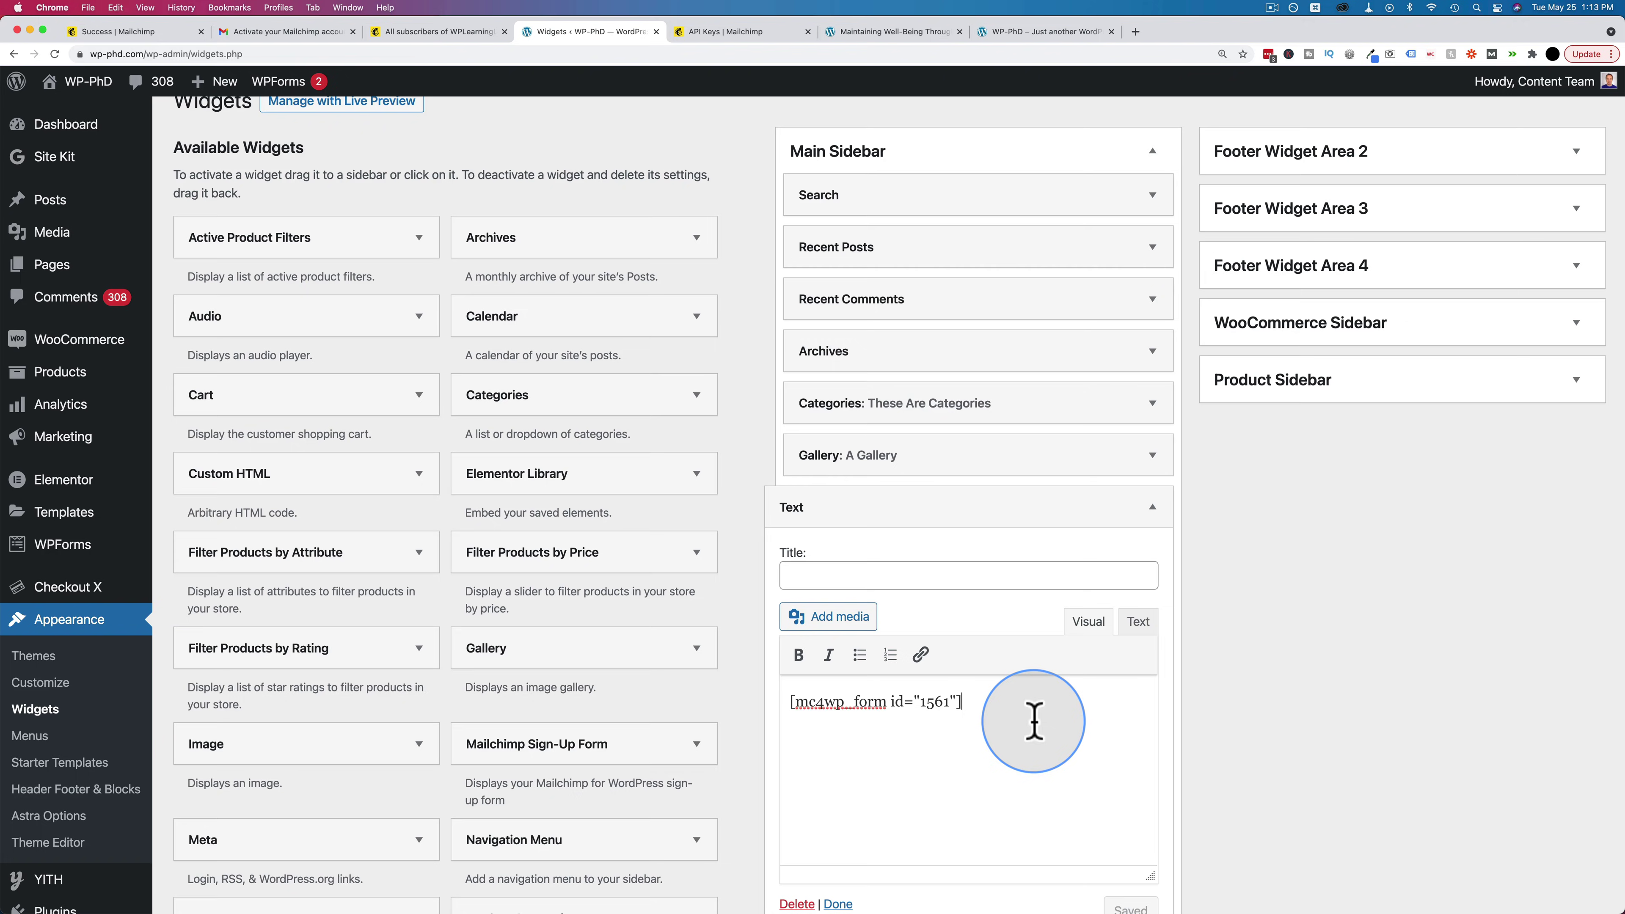
pyautogui.scroll(-3, 925, 723)
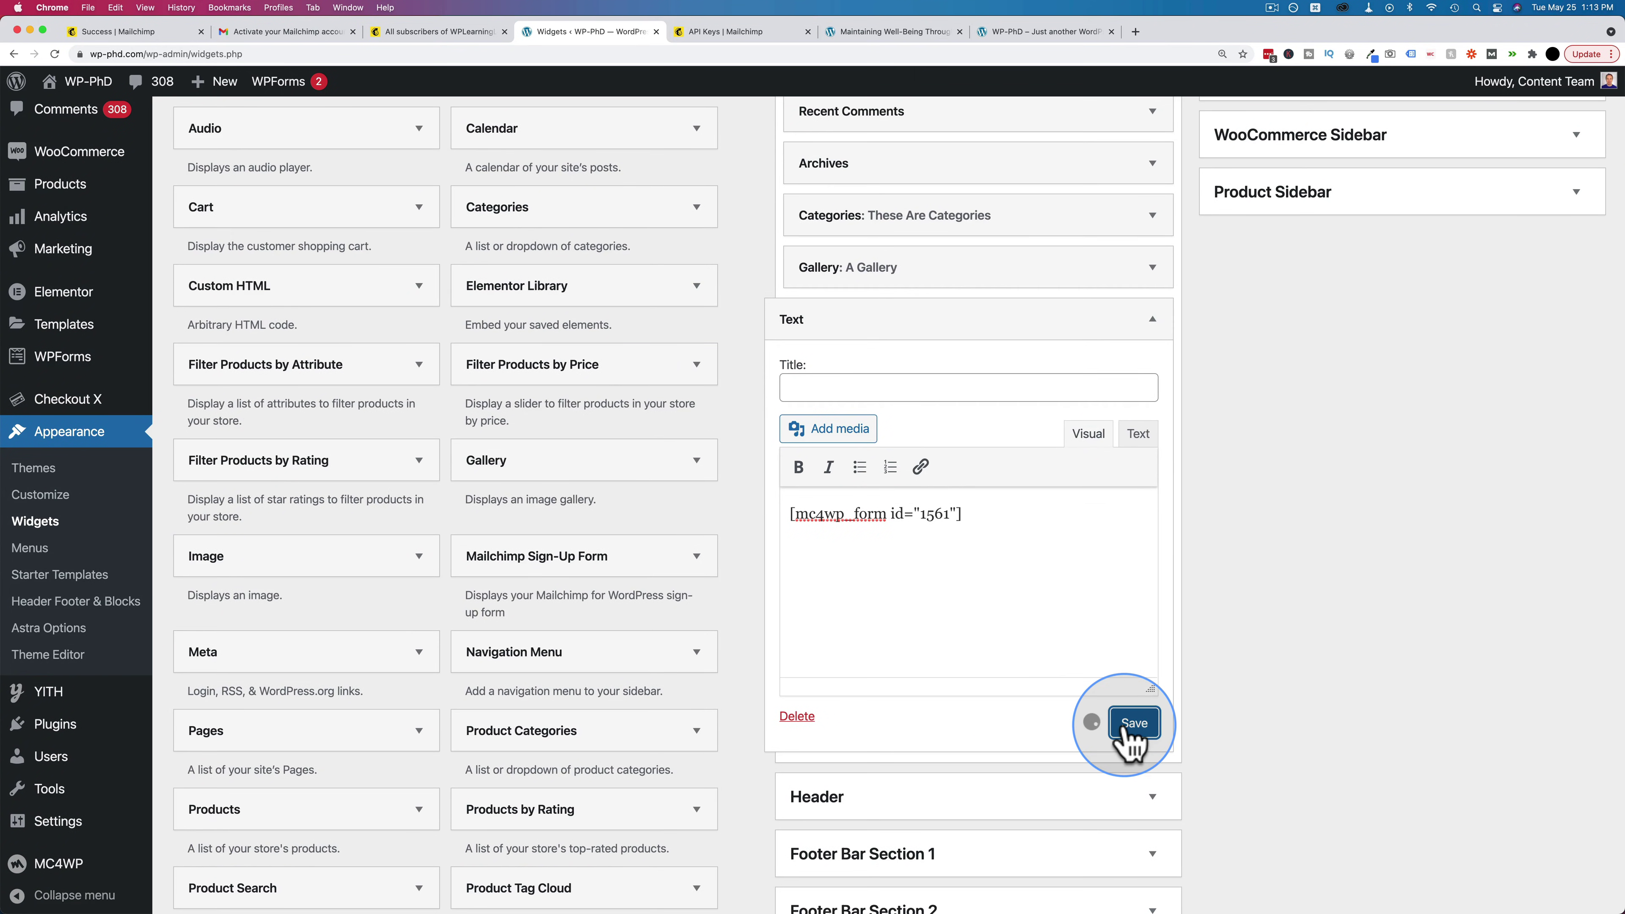
# Reload the site's front page and examine the sign-up form in its sidebar.
pyautogui.click(1042, 32)
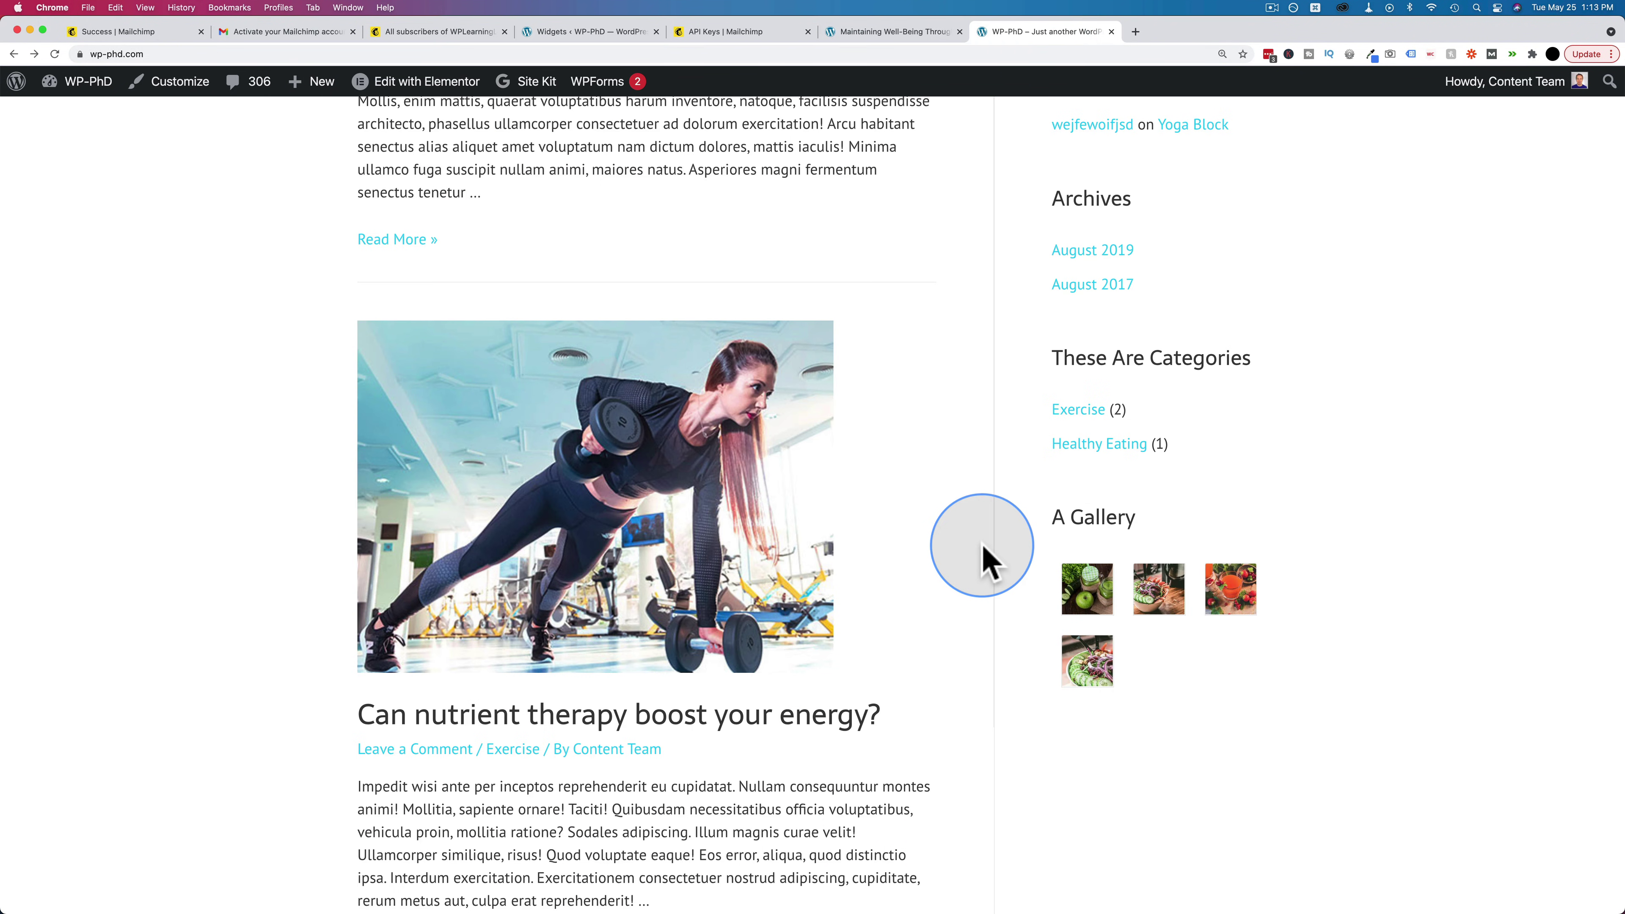
pyautogui.press('super+r')
pyautogui.scroll(-5, 968, 700)
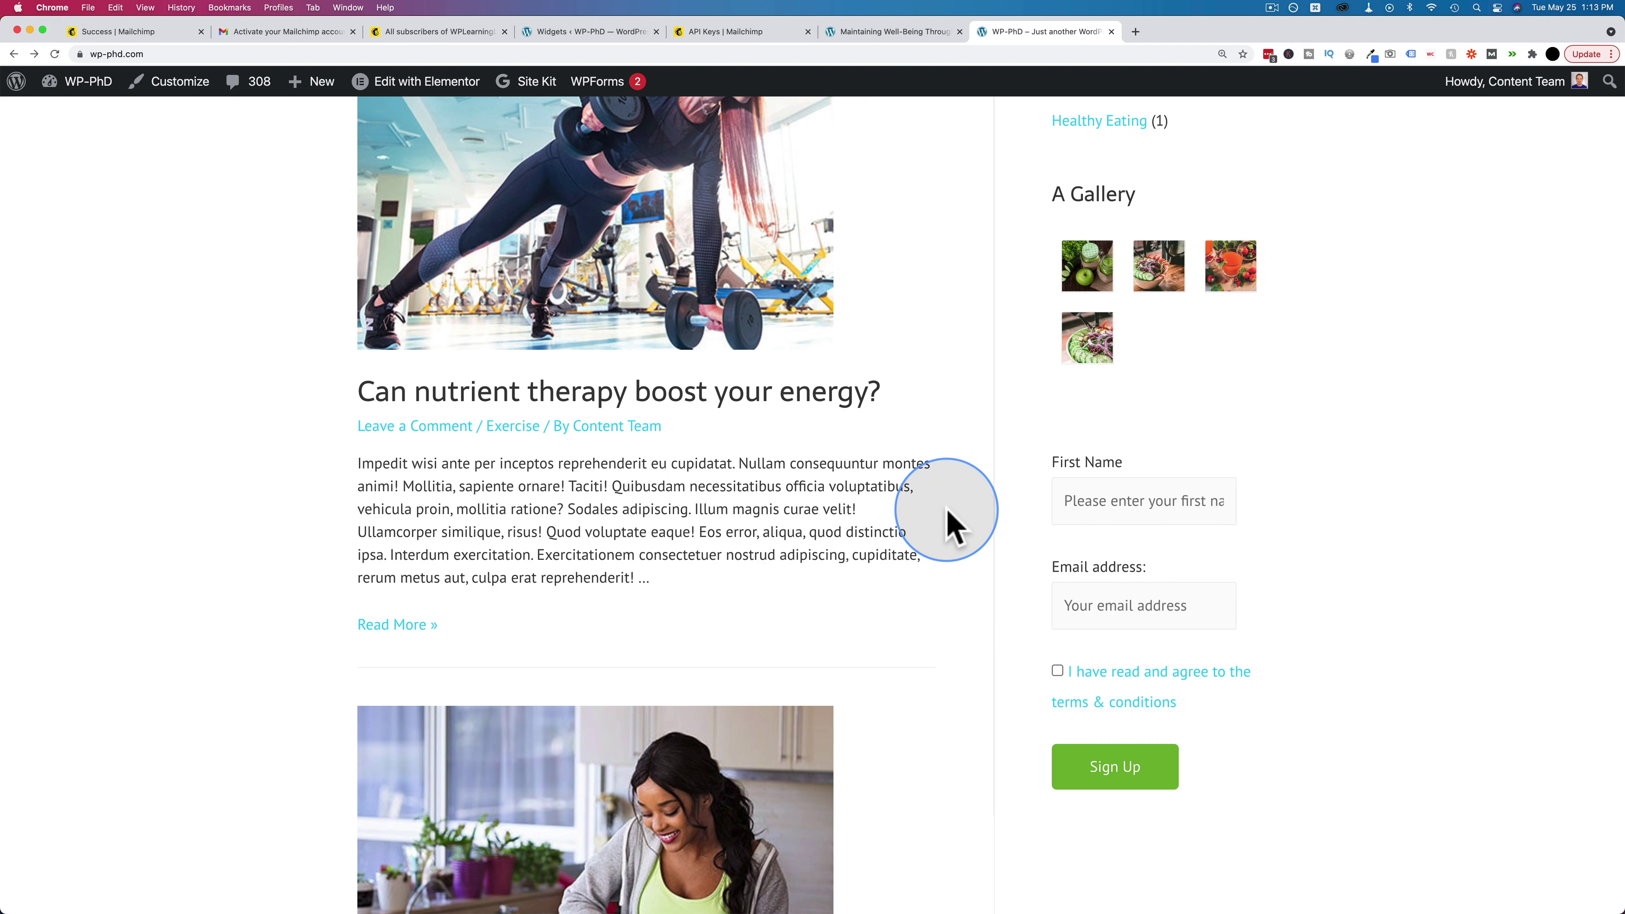
pyautogui.scroll(-2, 946, 521)
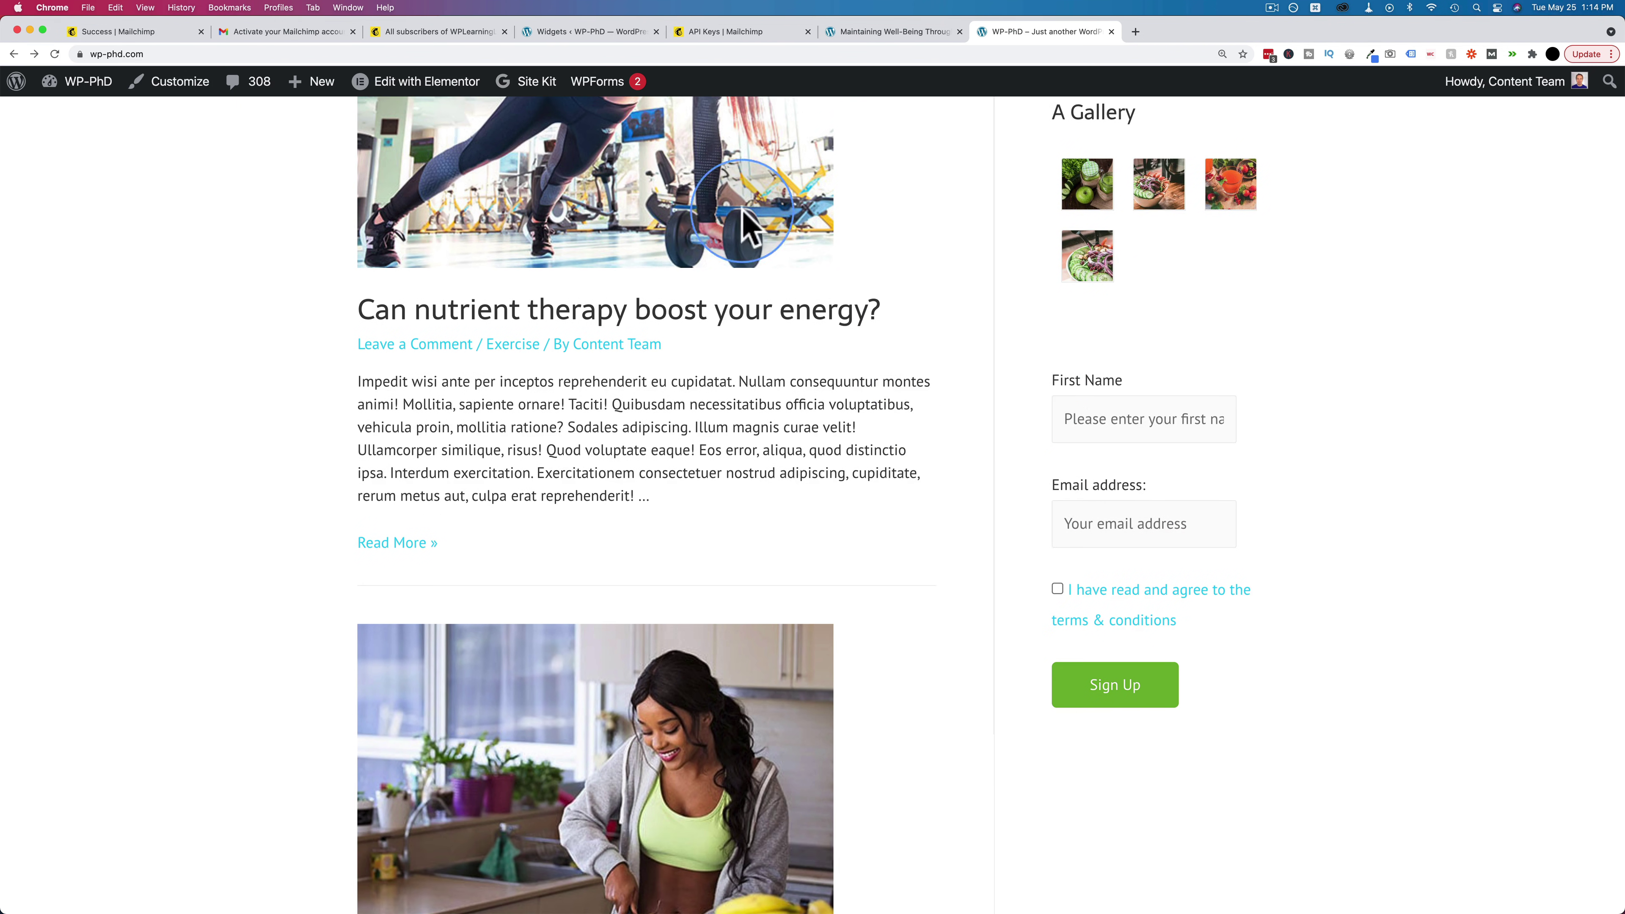
# Switch to Mailchimp and start a new campaign of the Landing page type.
pyautogui.click(571, 35)
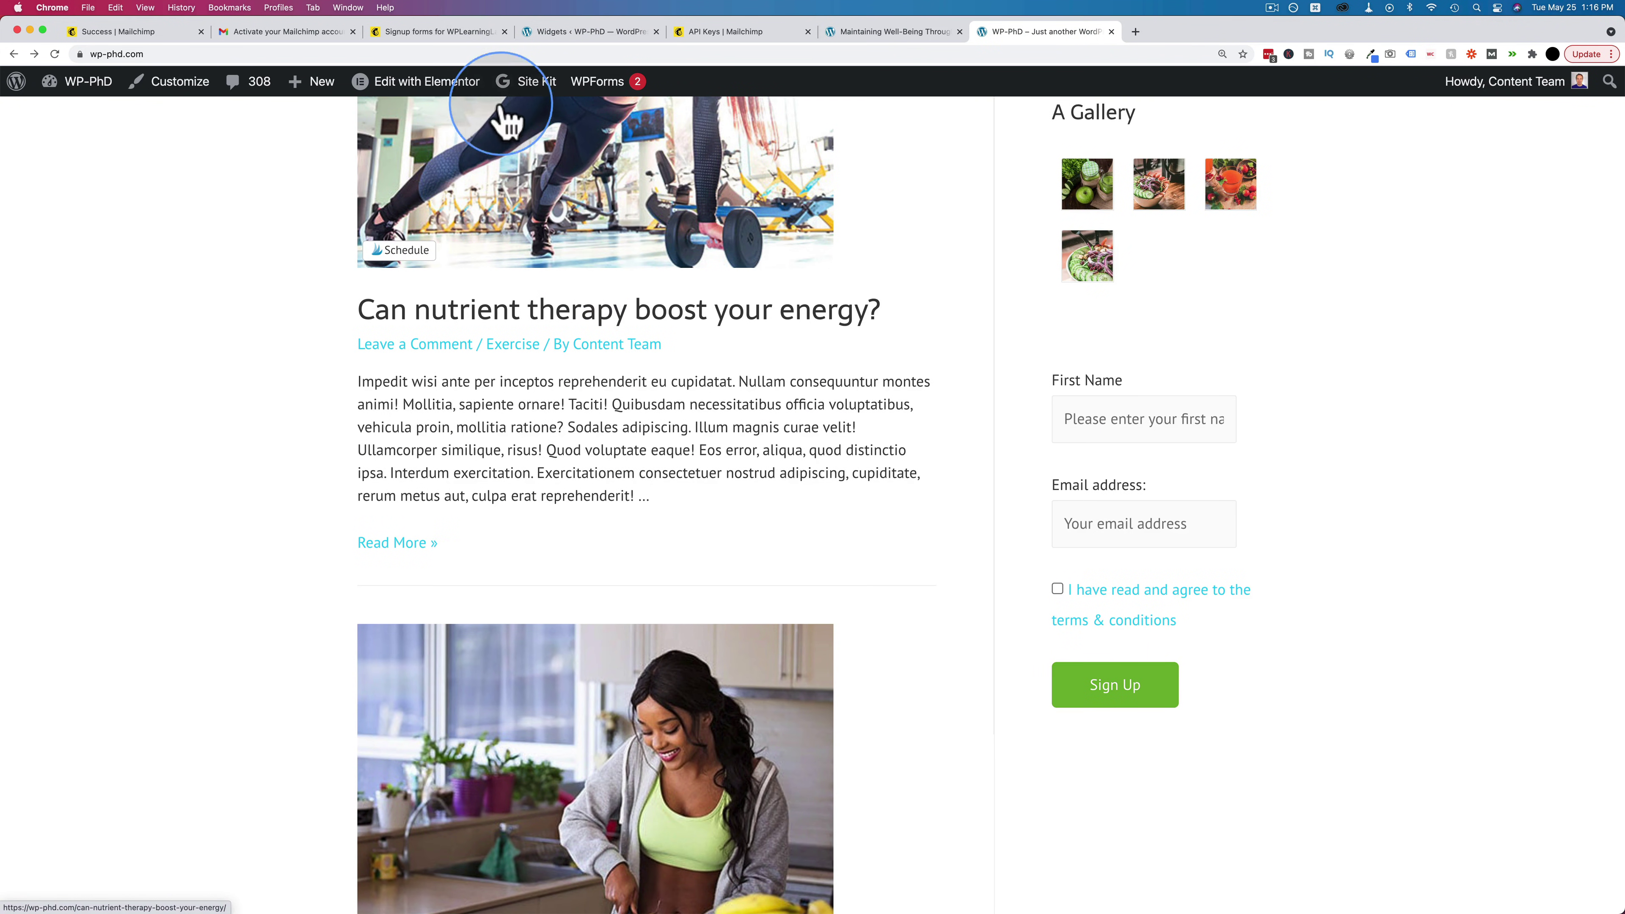
pyautogui.click(423, 33)
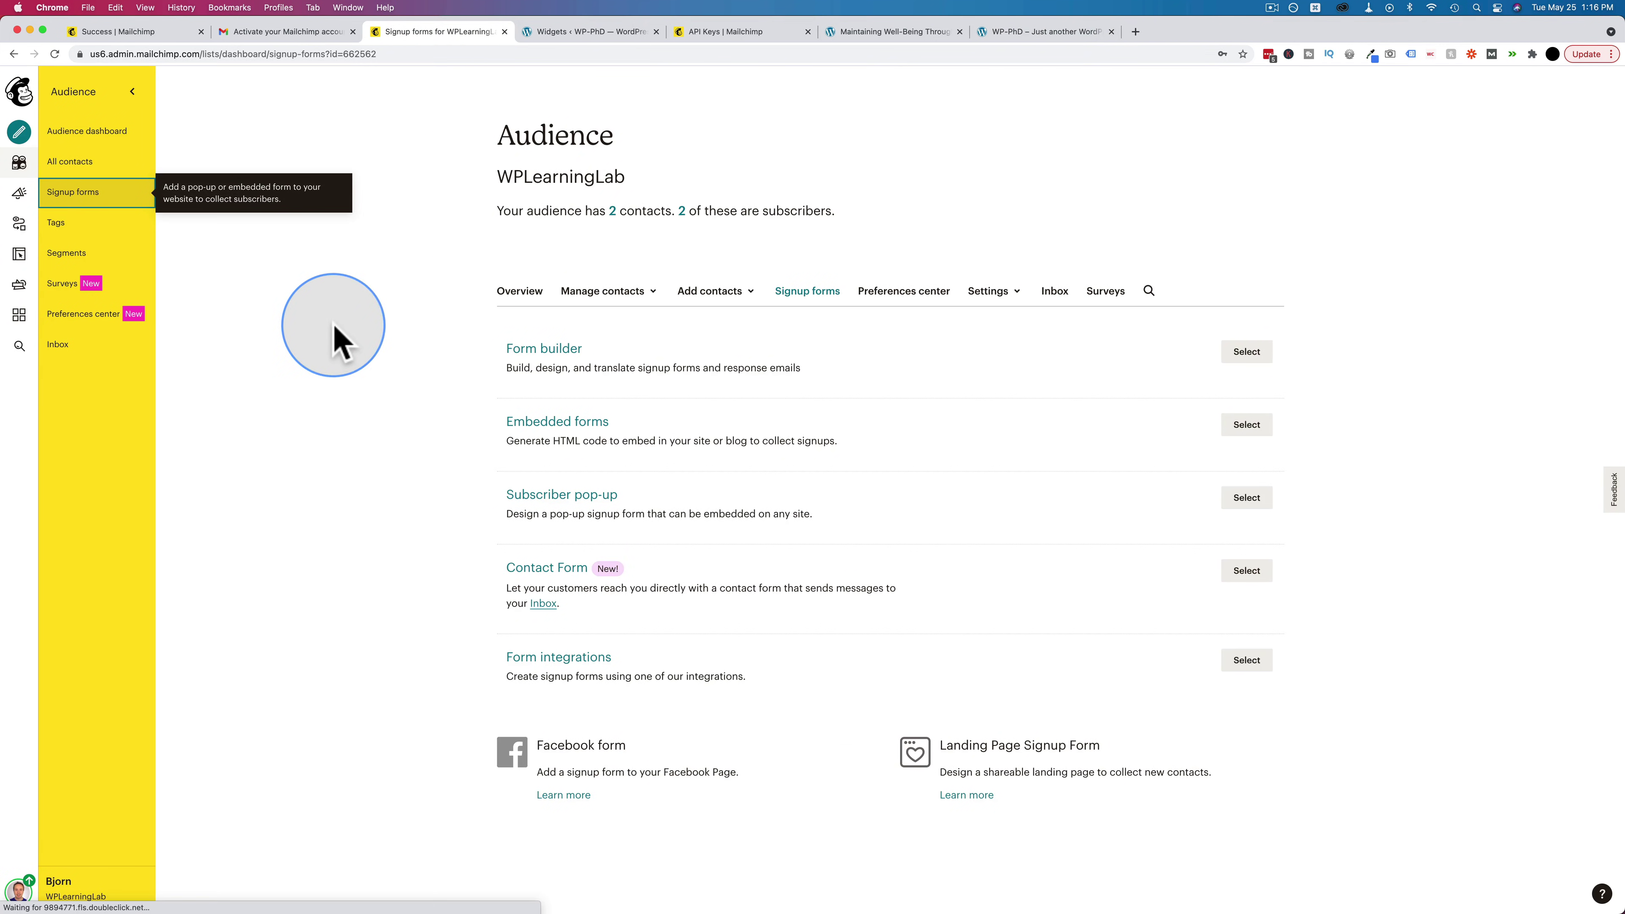
pyautogui.click(19, 194)
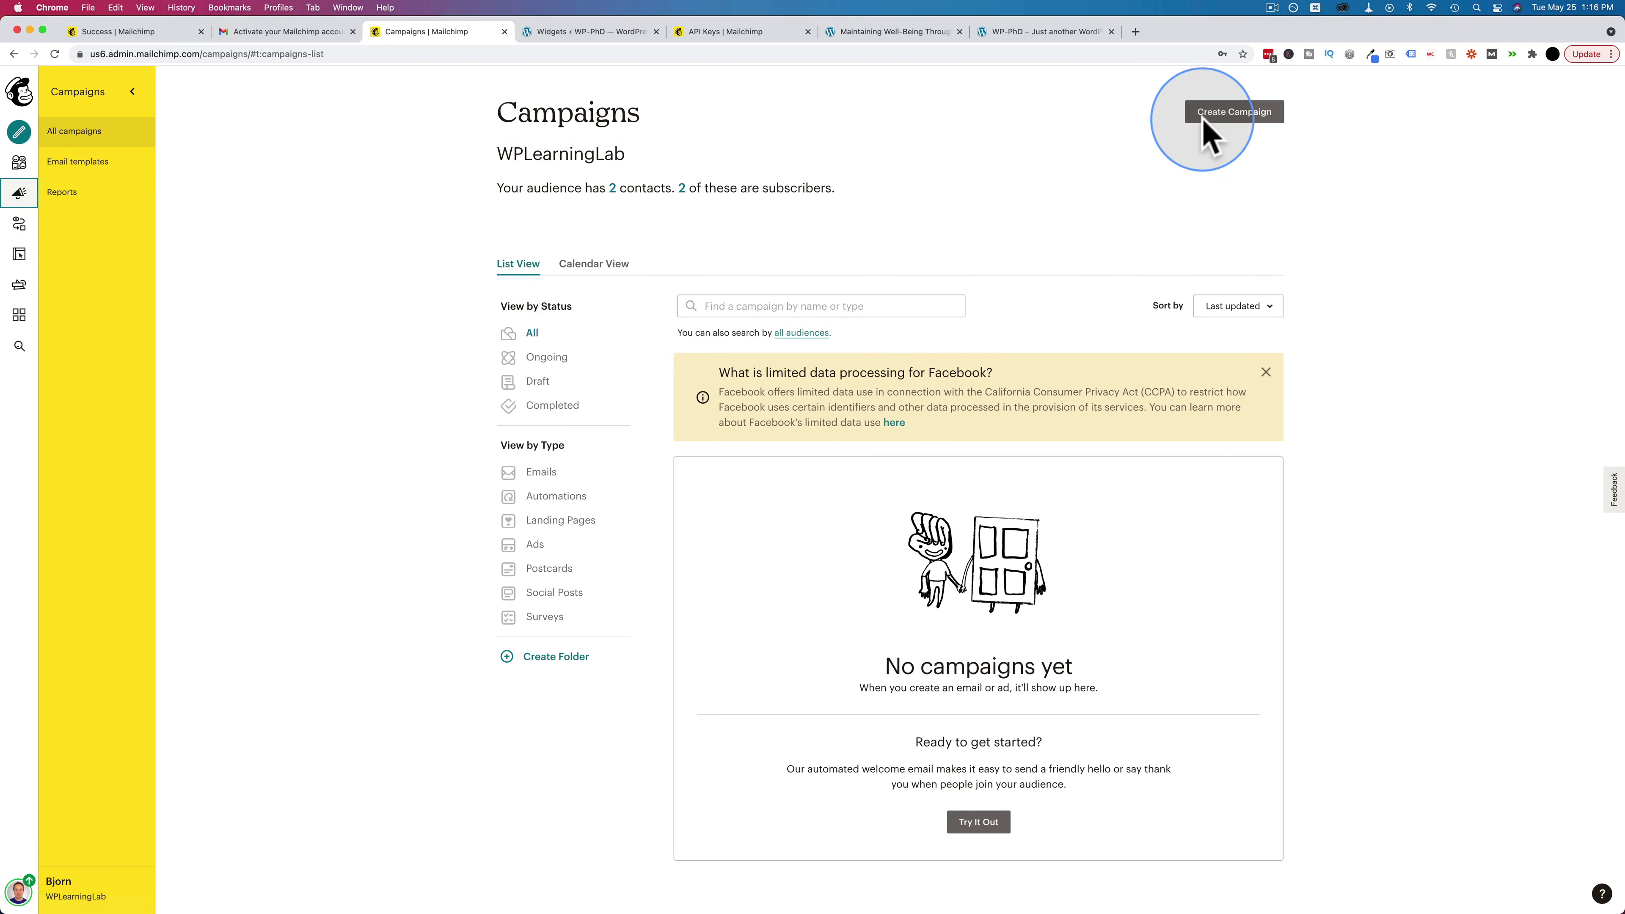
pyautogui.click(1239, 115)
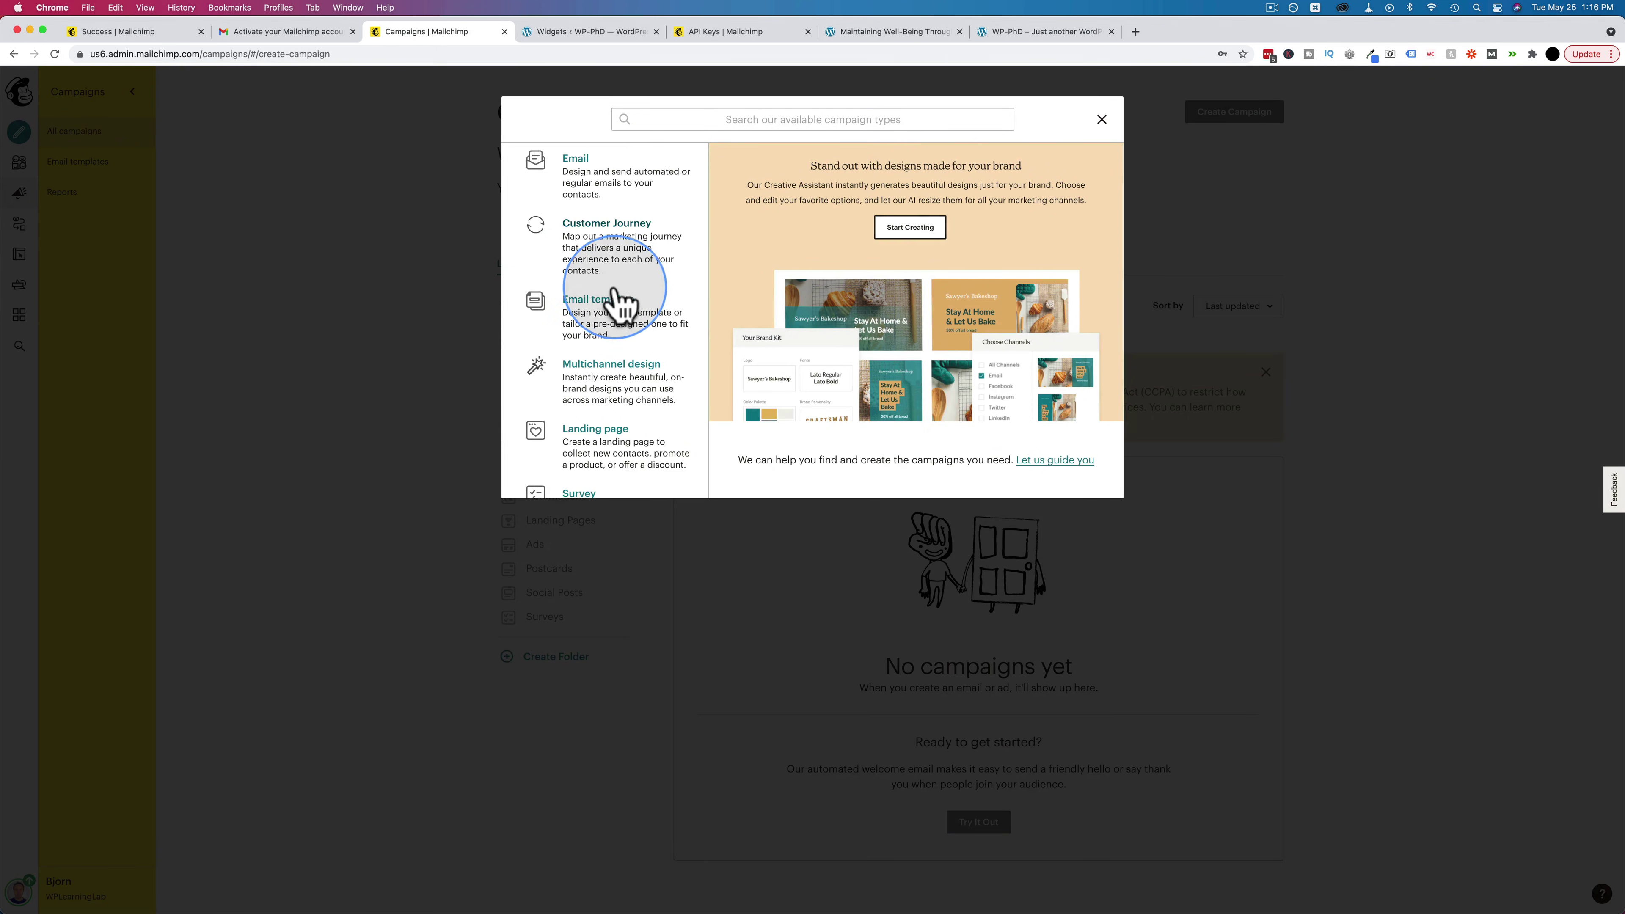
pyautogui.scroll(-5, 579, 221)
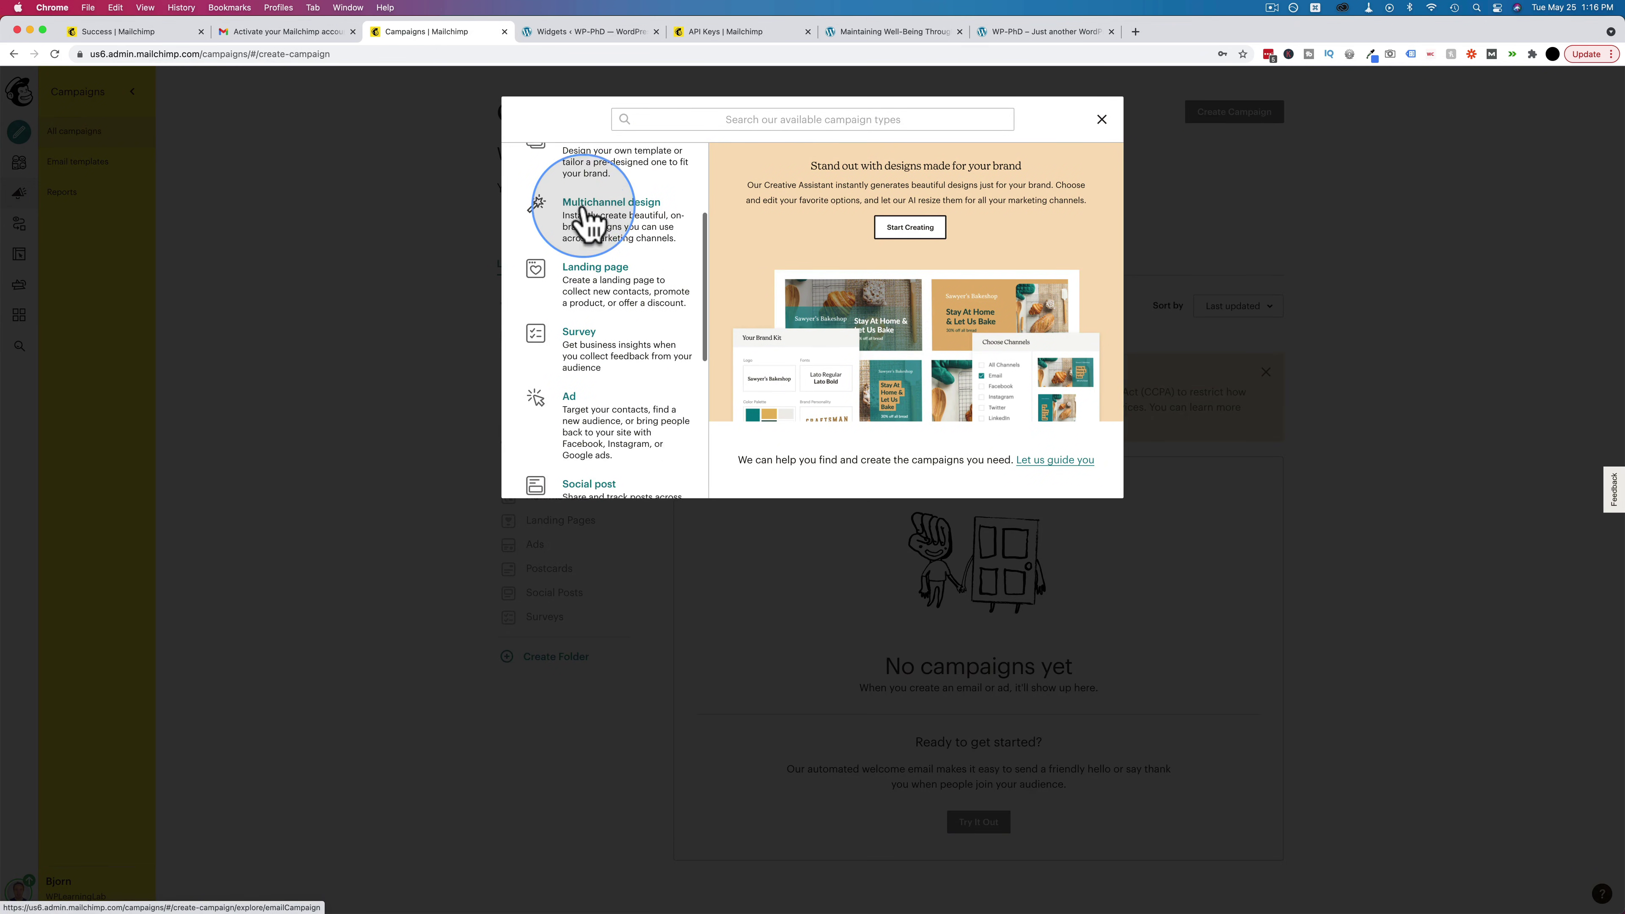
pyautogui.click(646, 268)
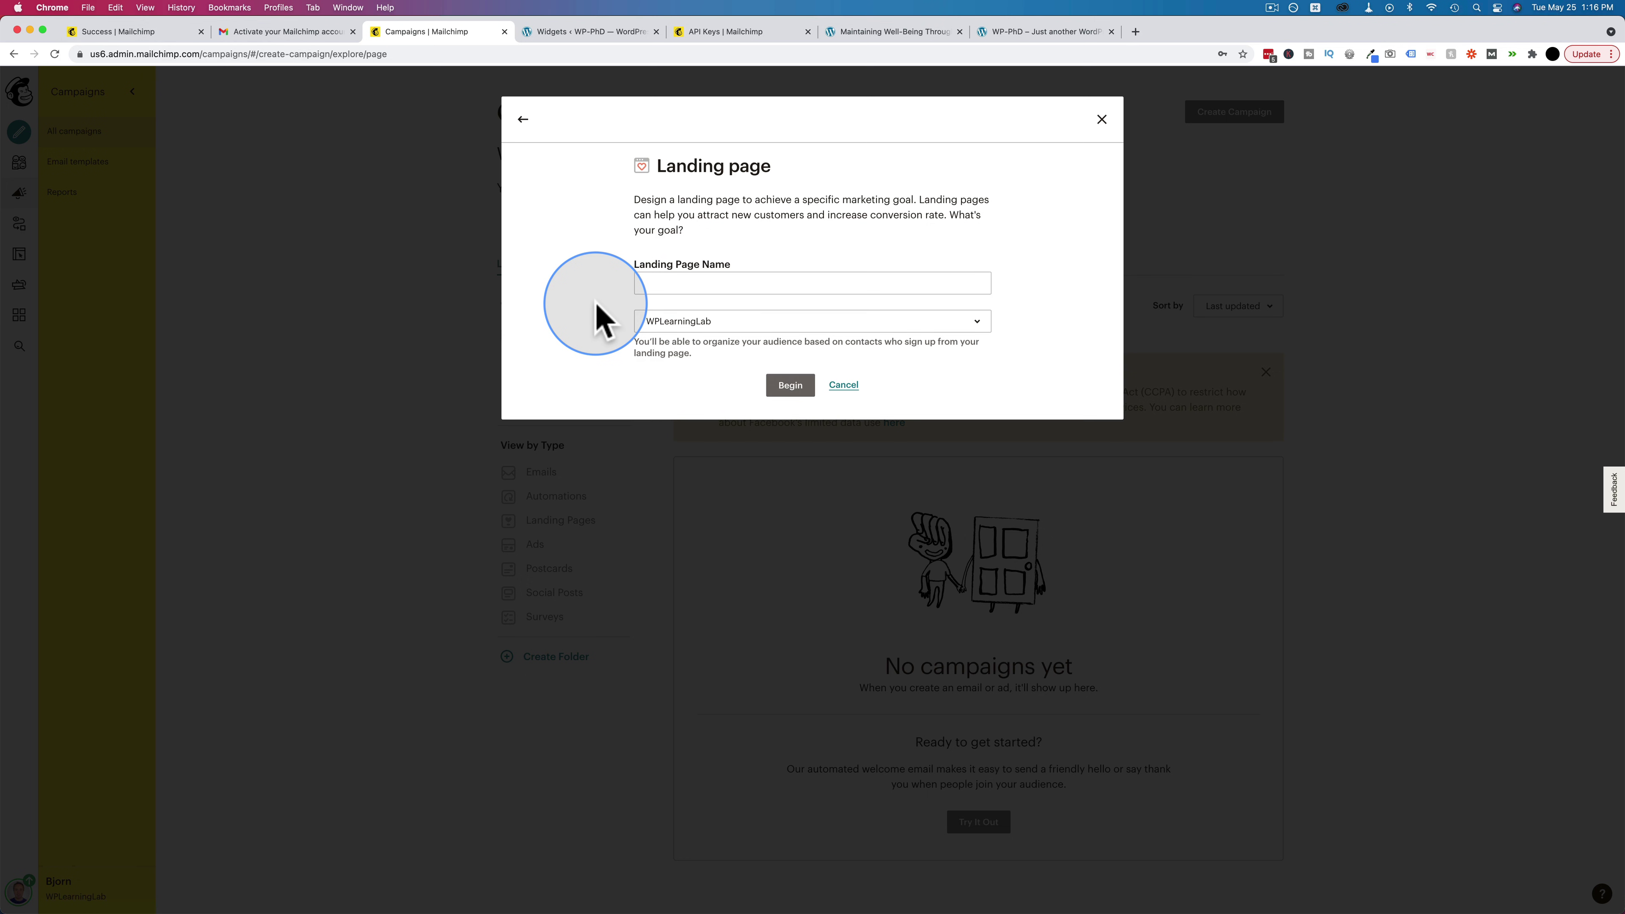
# Create the landing page "Email Marketing Tips PDF Optin" for the WPLearningLab audience, accepting the template terms and using the simple Lead Generation template.
pyautogui.click(670, 284)
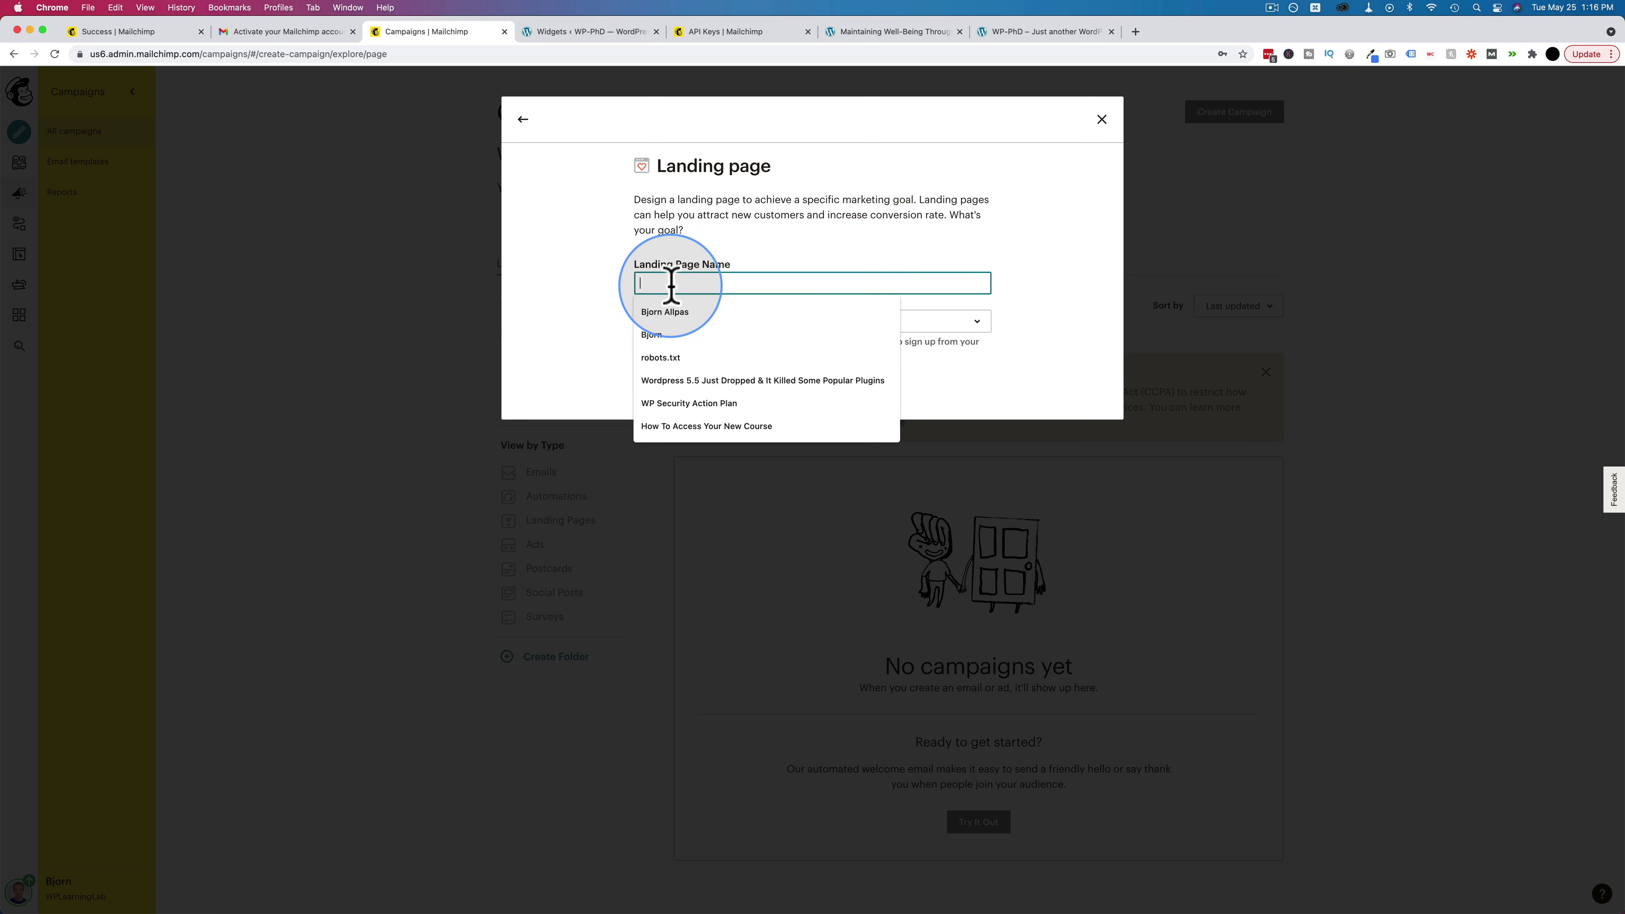
pyautogui.write('Bl')
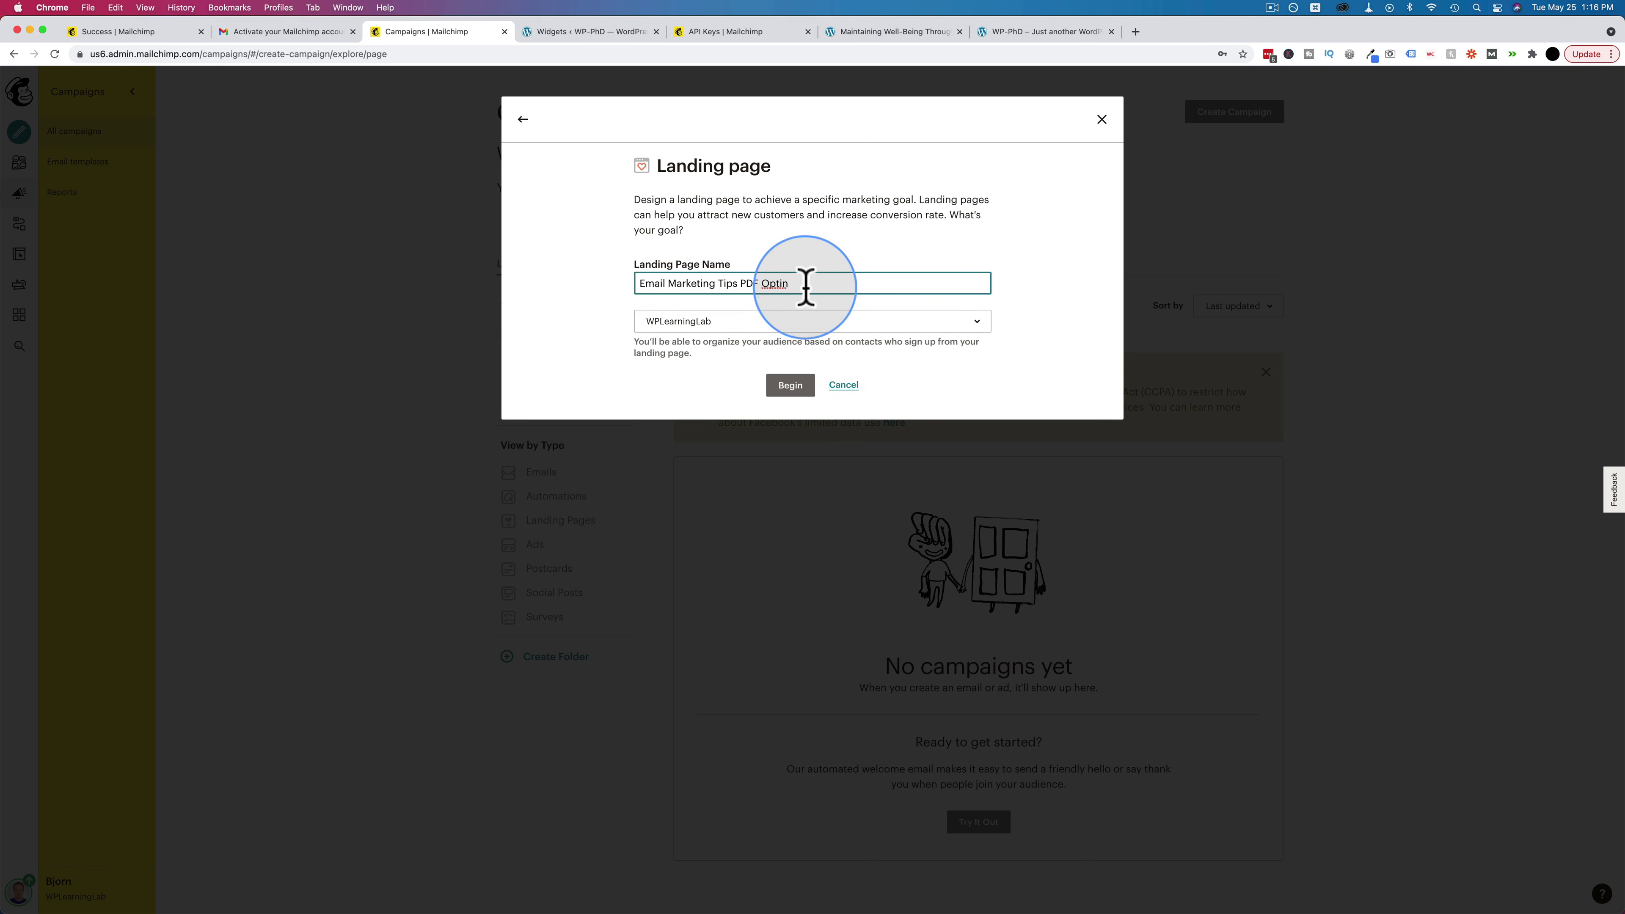
pyautogui.click(704, 331)
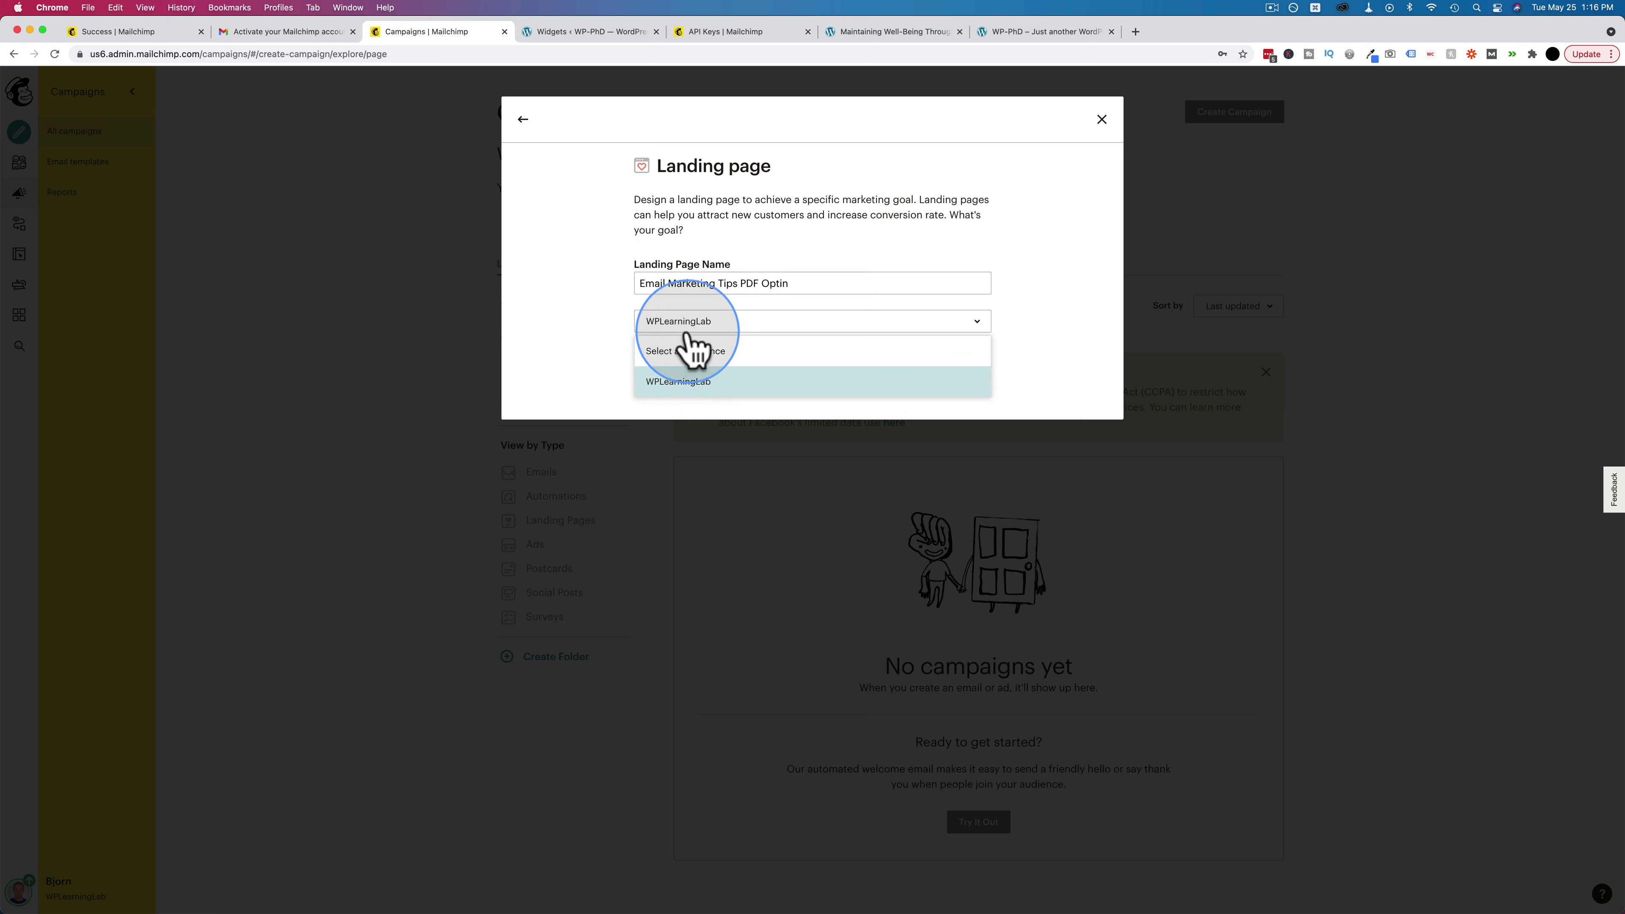
pyautogui.click(672, 388)
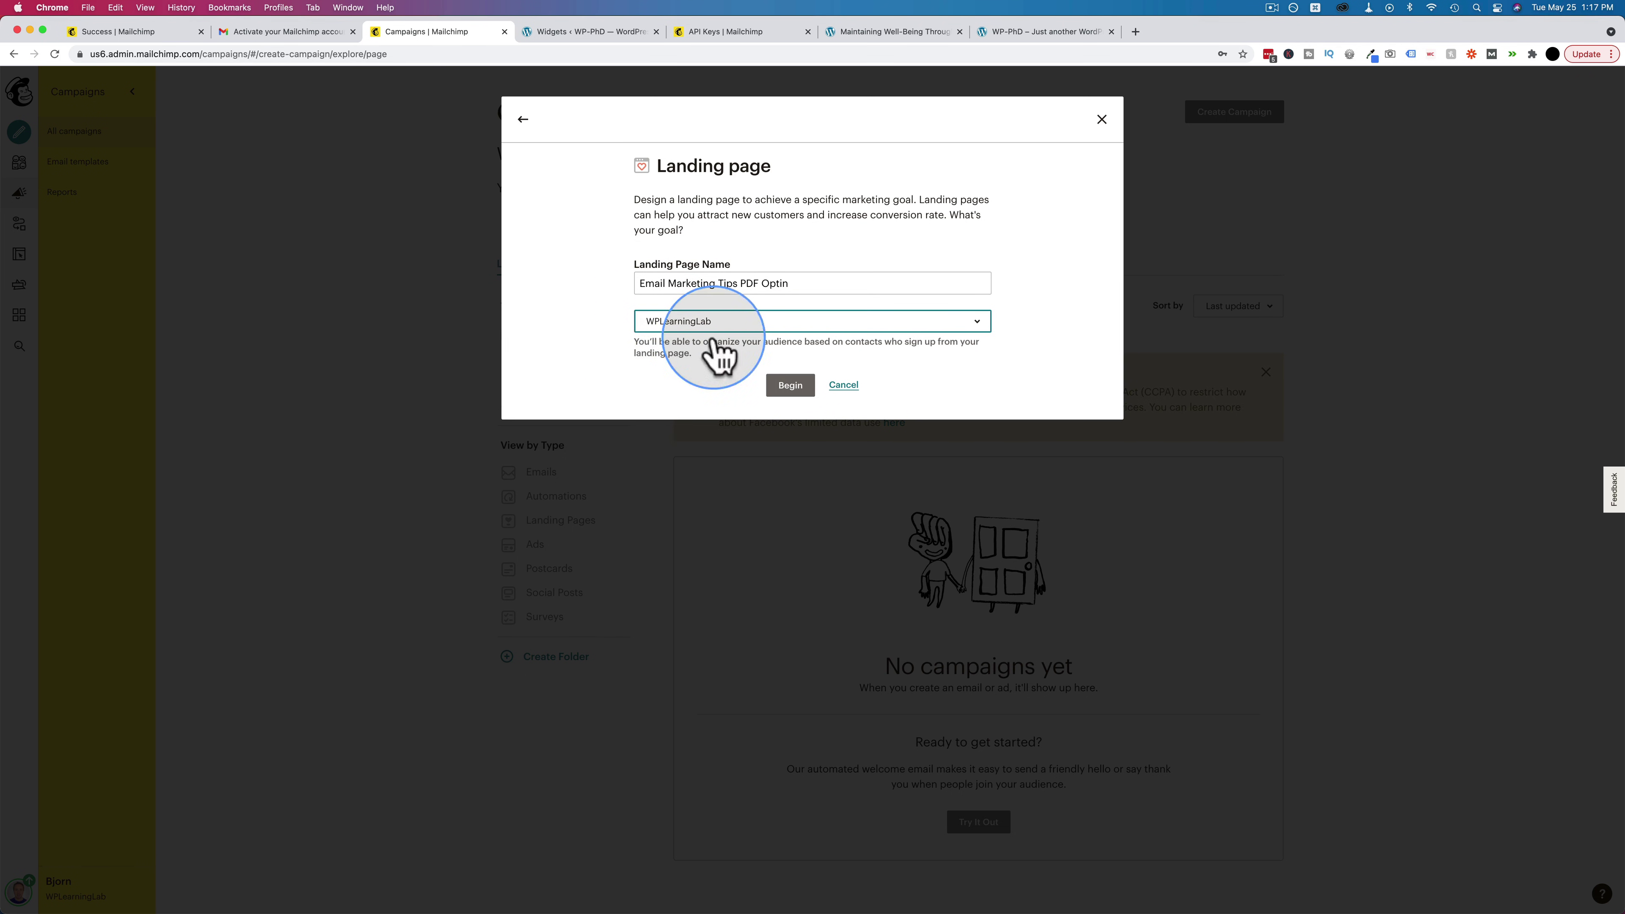
pyautogui.click(788, 389)
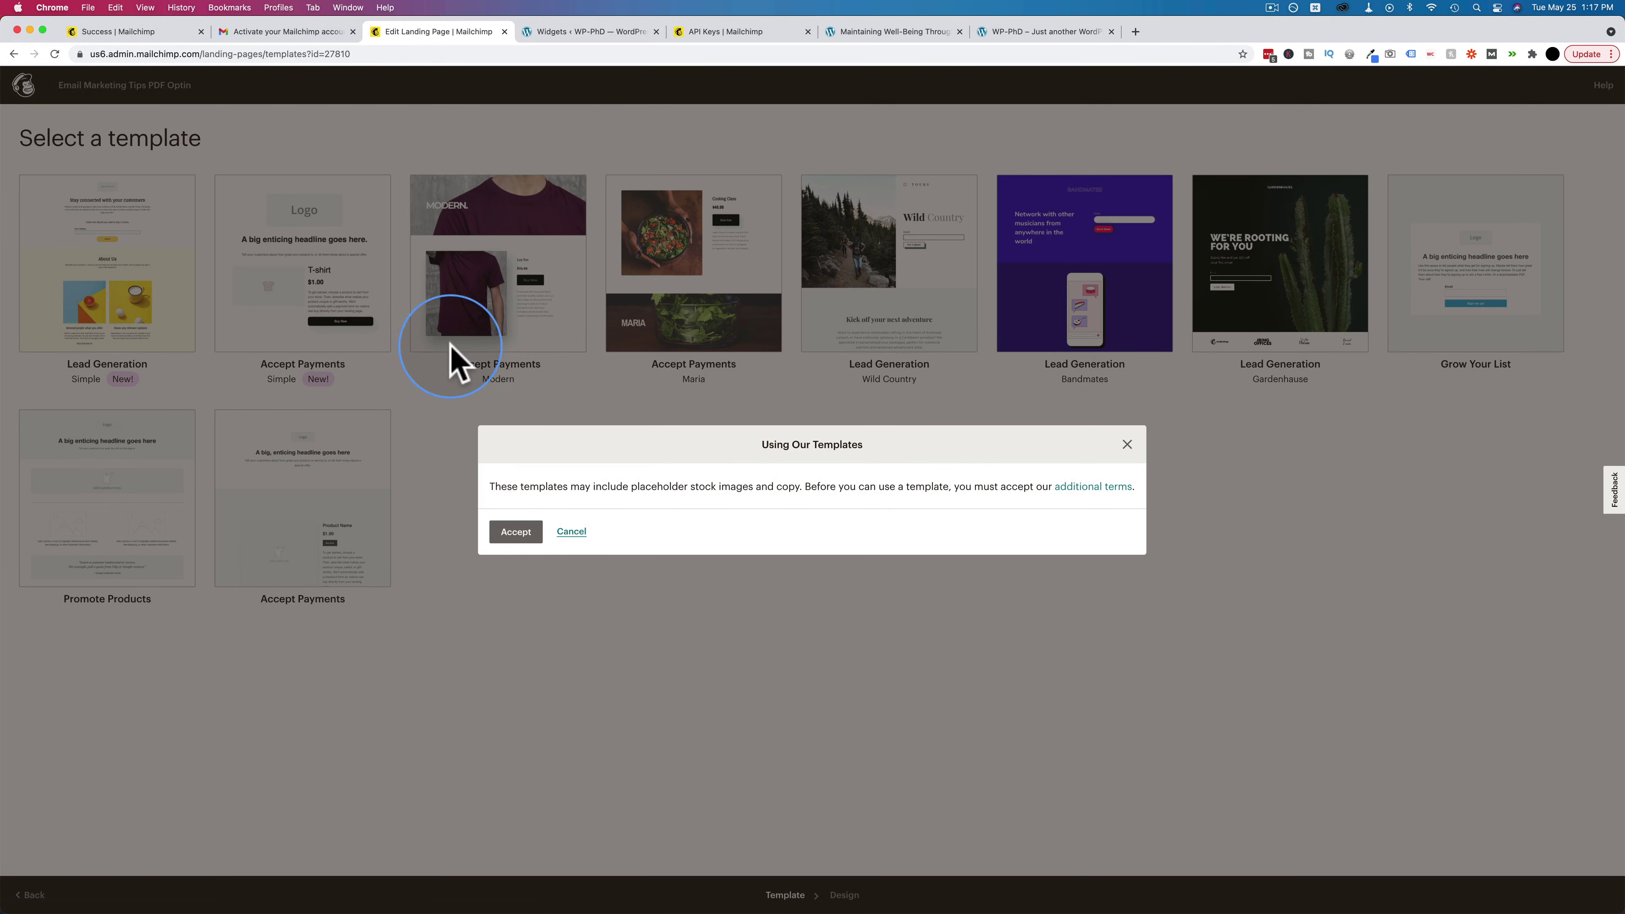
pyautogui.click(516, 531)
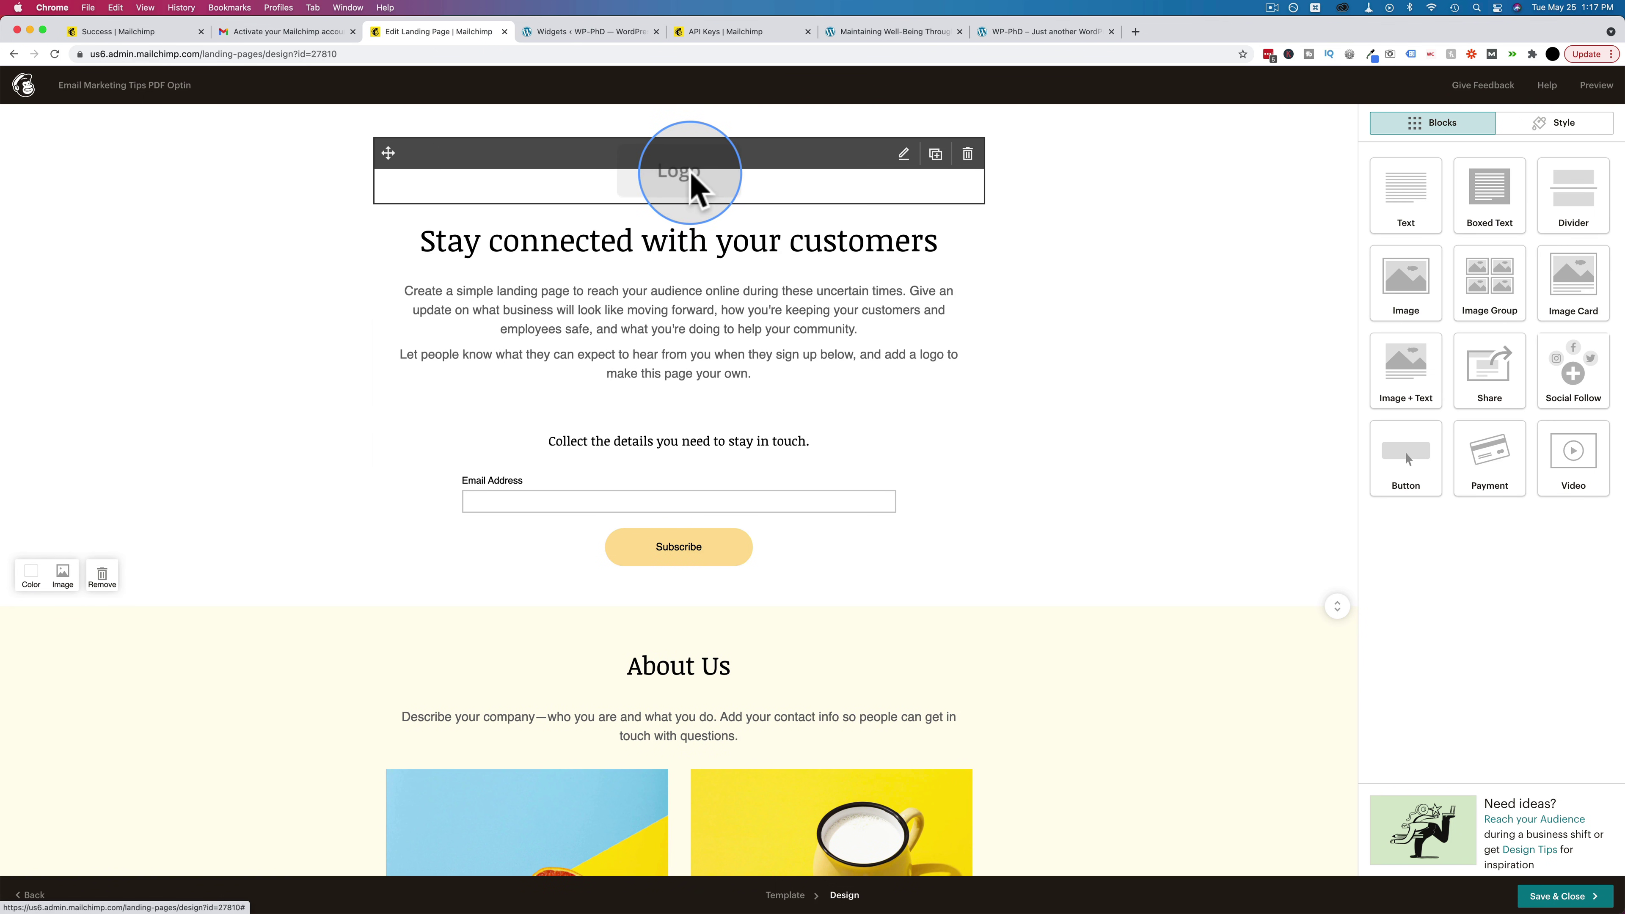
# Delete the logo block above the "Stay connected with your customers" heading of the landing page.
pyautogui.click(967, 155)
pyautogui.click(669, 544)
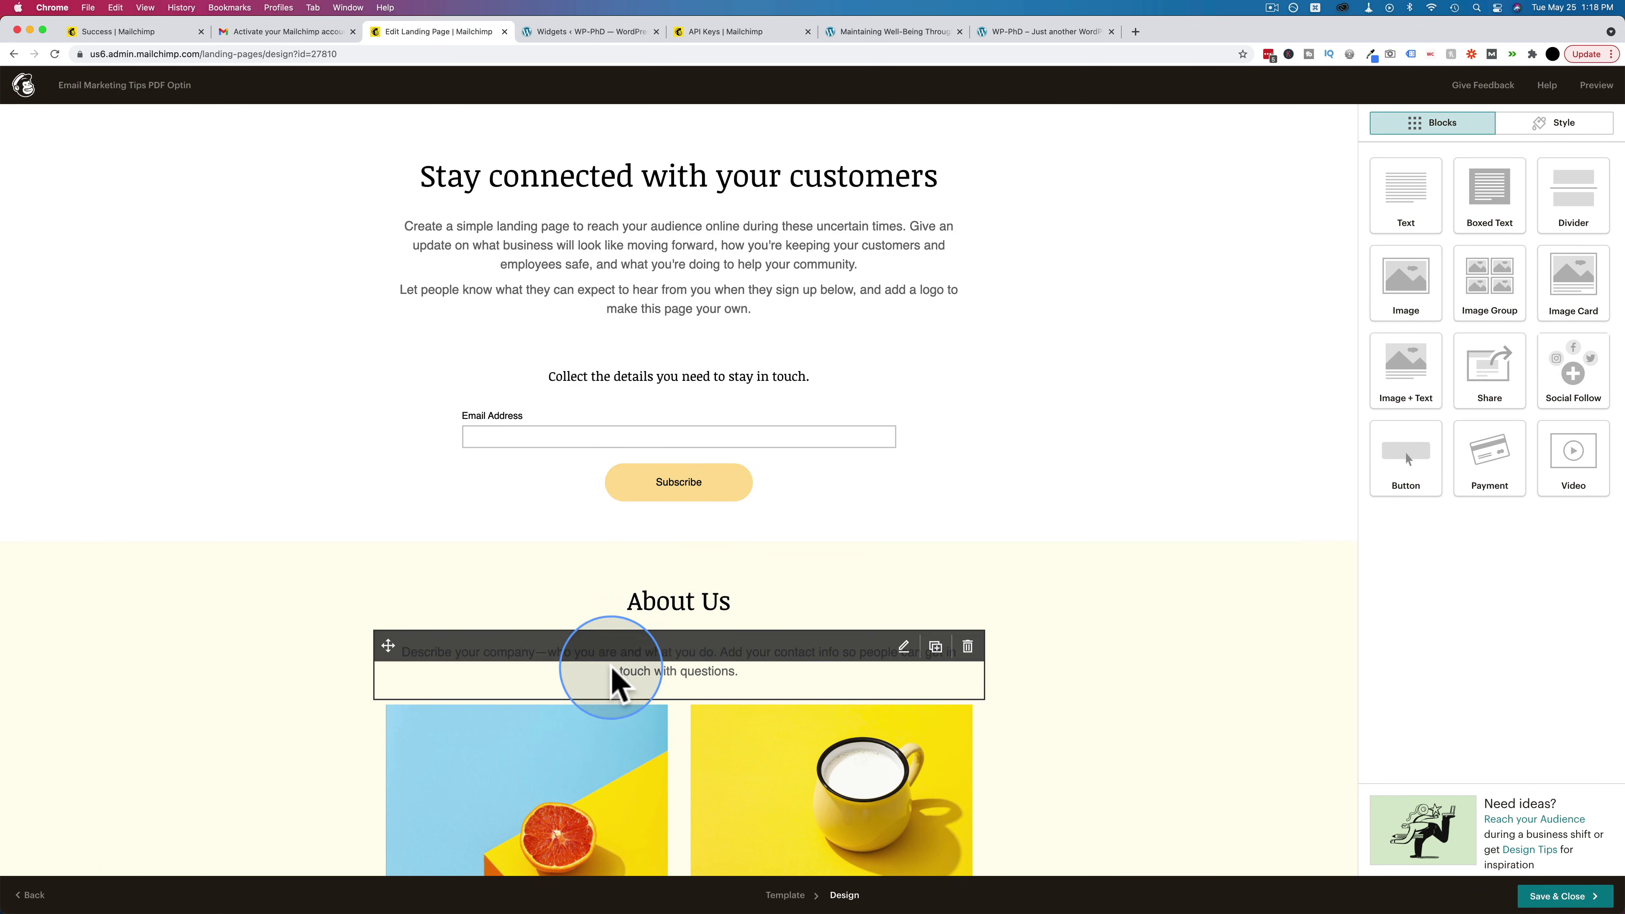
# Replace the "Stay connected with your customers" heading with "Get The Top 10 Email Marketing Tips Checklist Down Below".
pyautogui.click(743, 615)
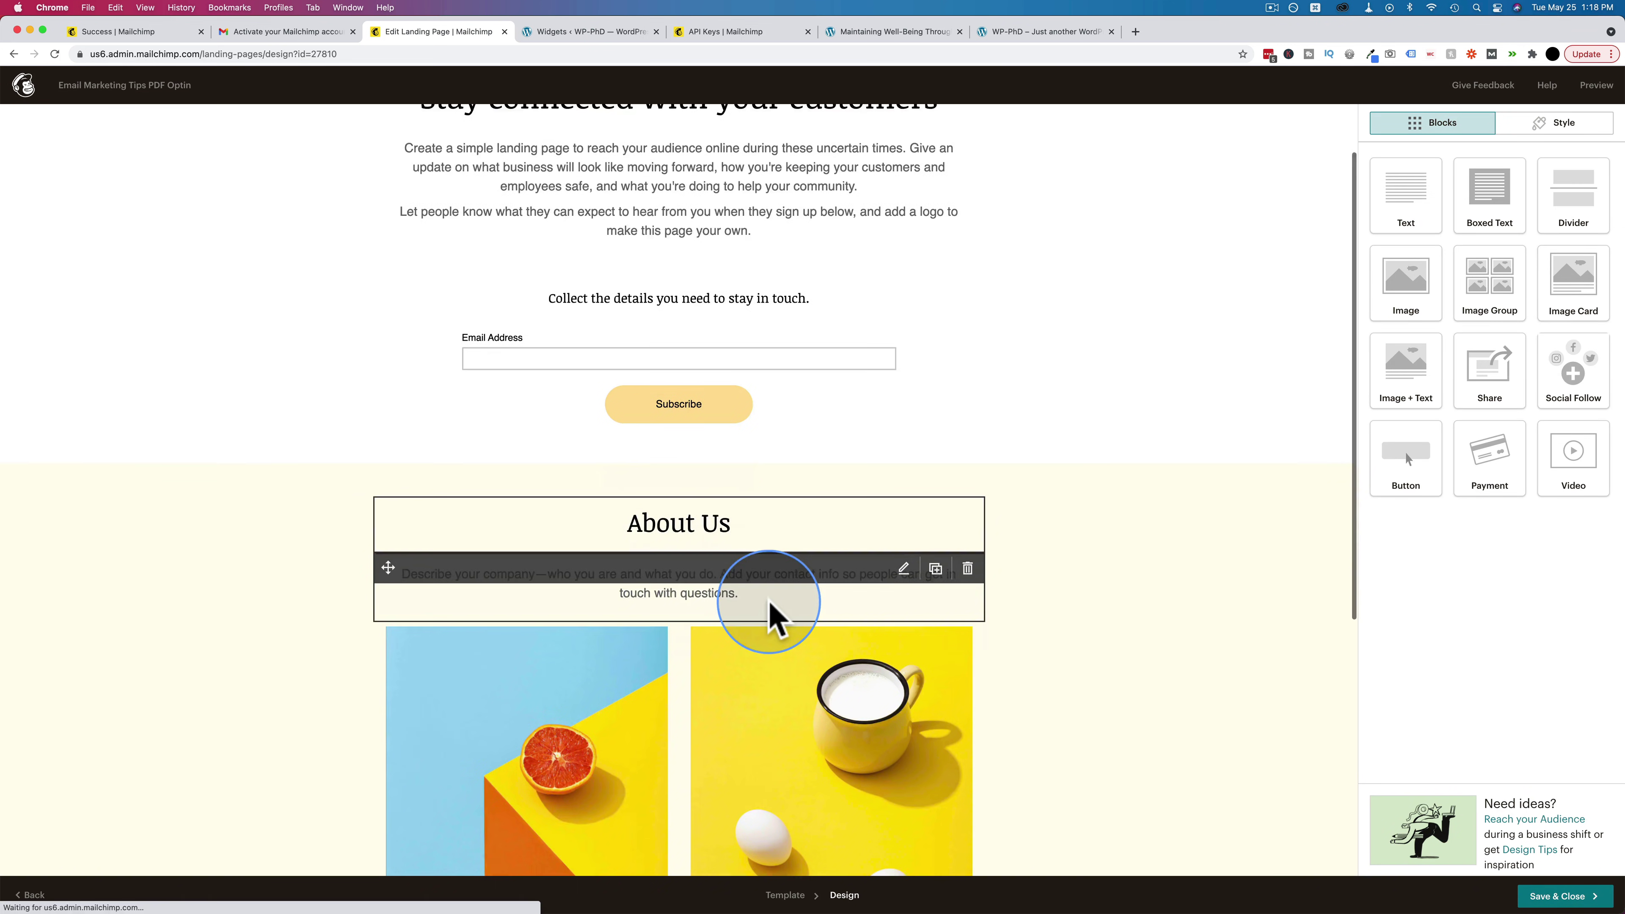
pyautogui.scroll(-5, 736, 576)
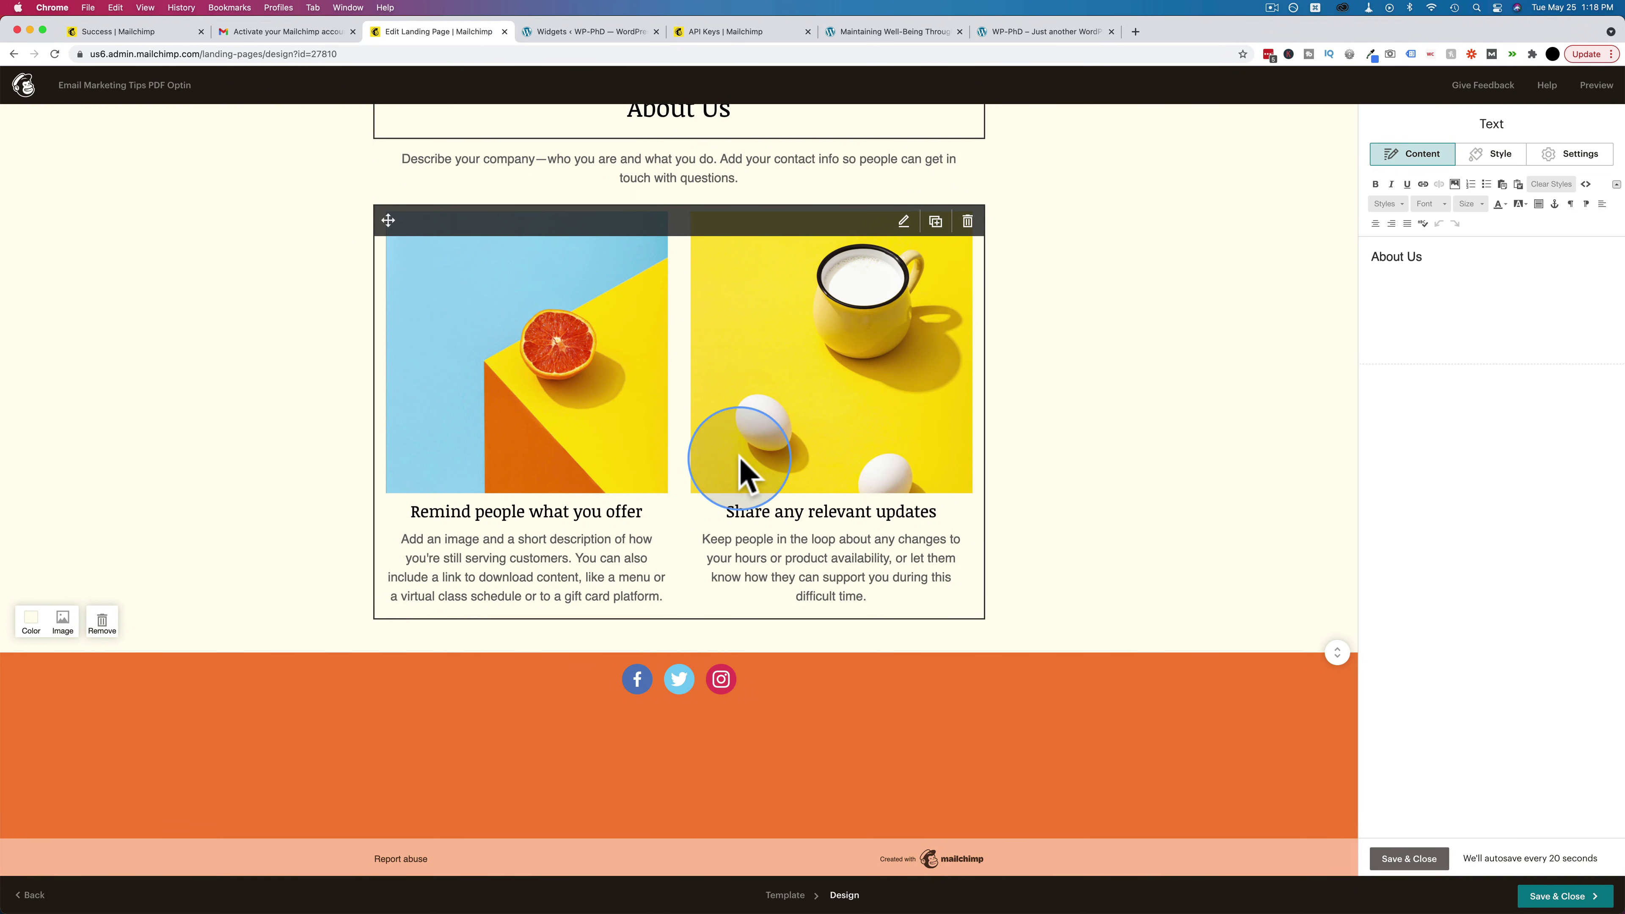
pyautogui.scroll(9, 744, 472)
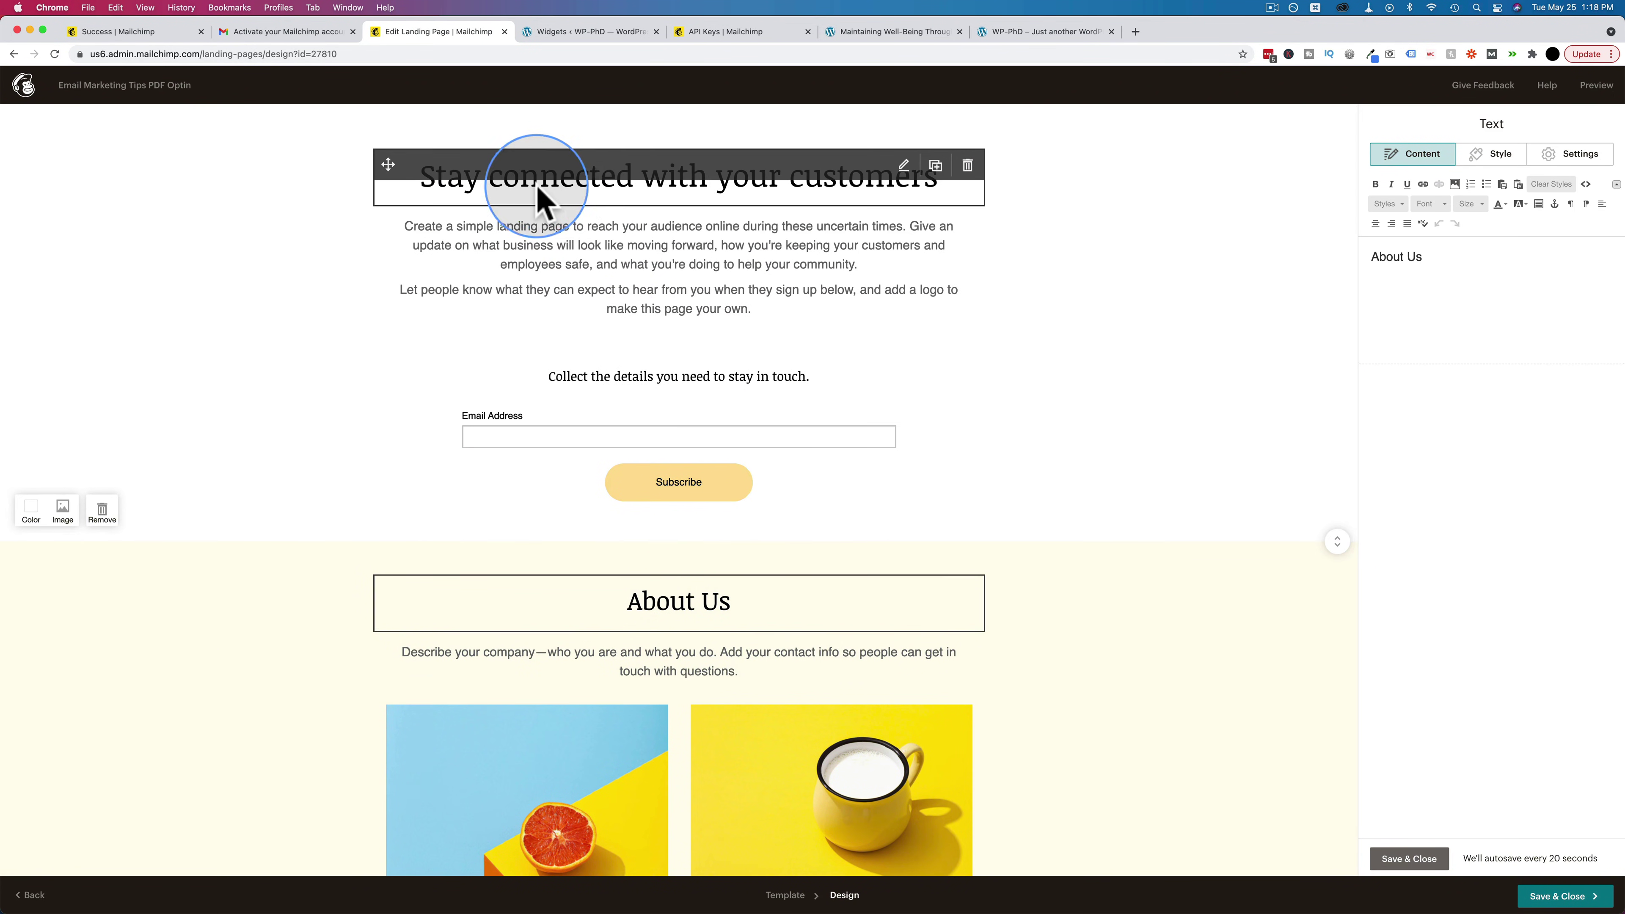
pyautogui.click(636, 189)
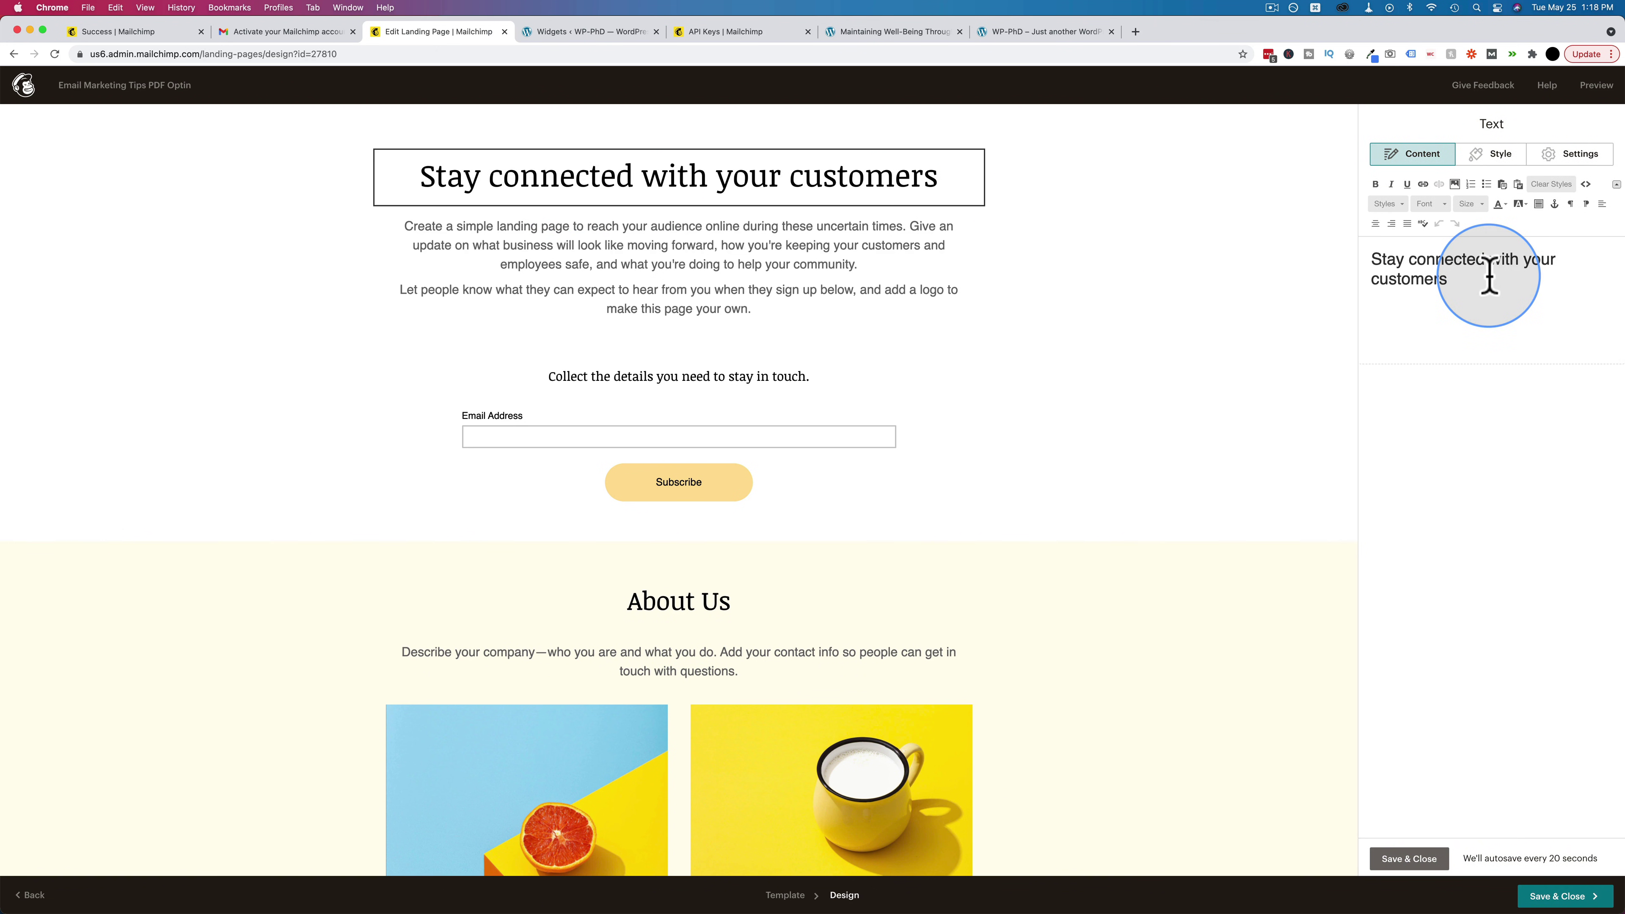
pyautogui.write('Get The Top 10 Email Marketing Tips Checklist')
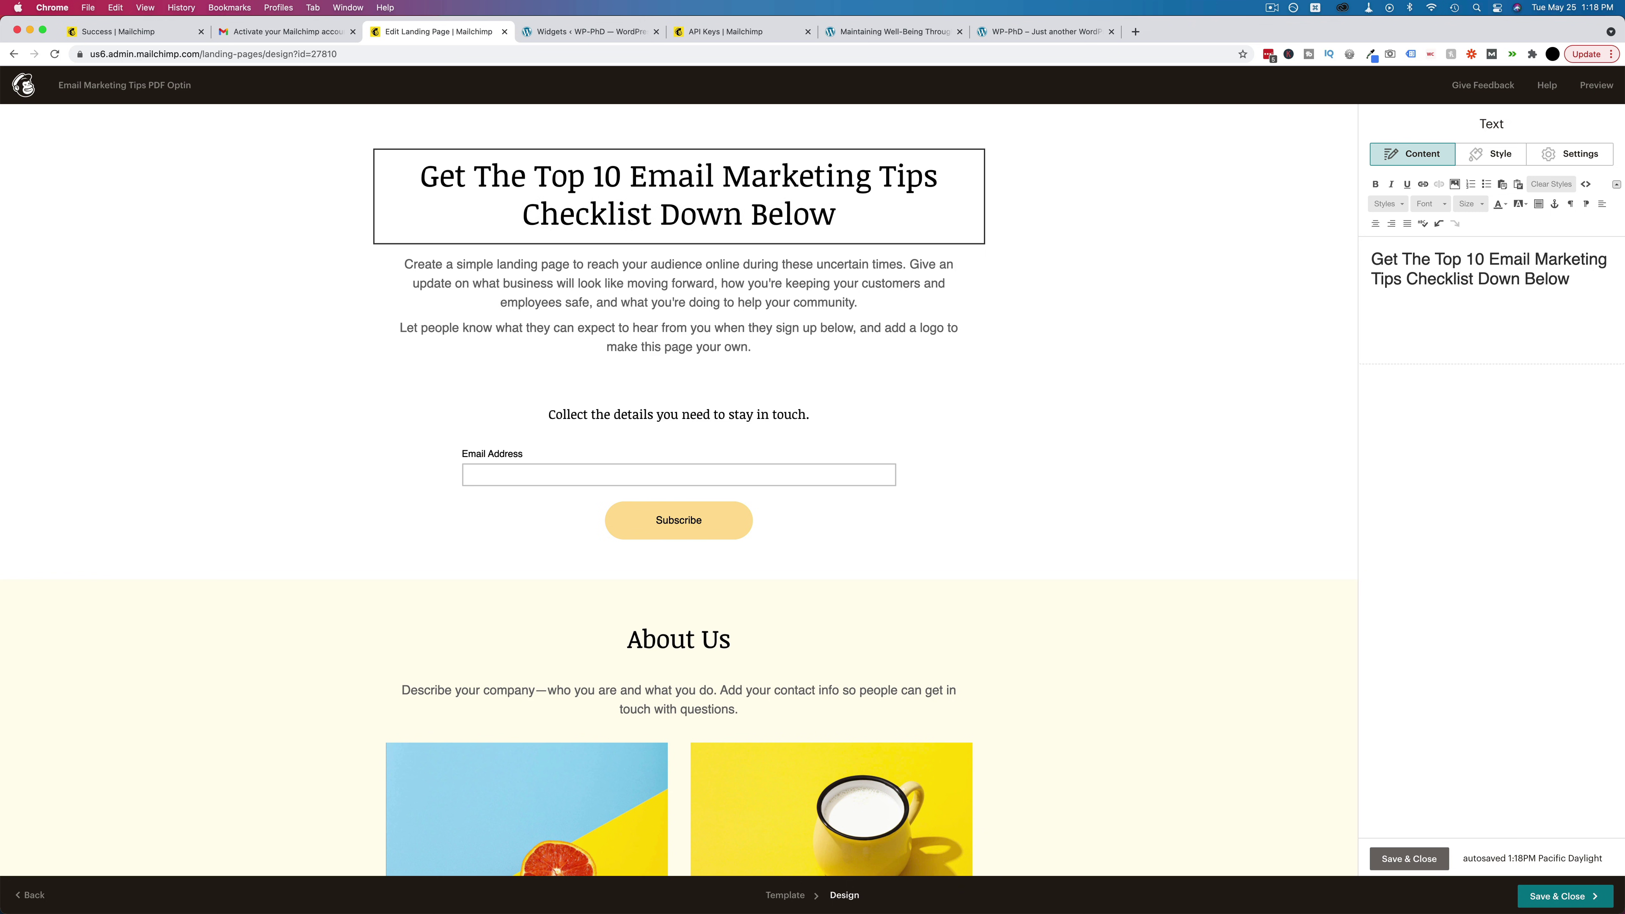
# Change the line above the email form to "Get your free checklist by filling the form below.".
pyautogui.click(657, 335)
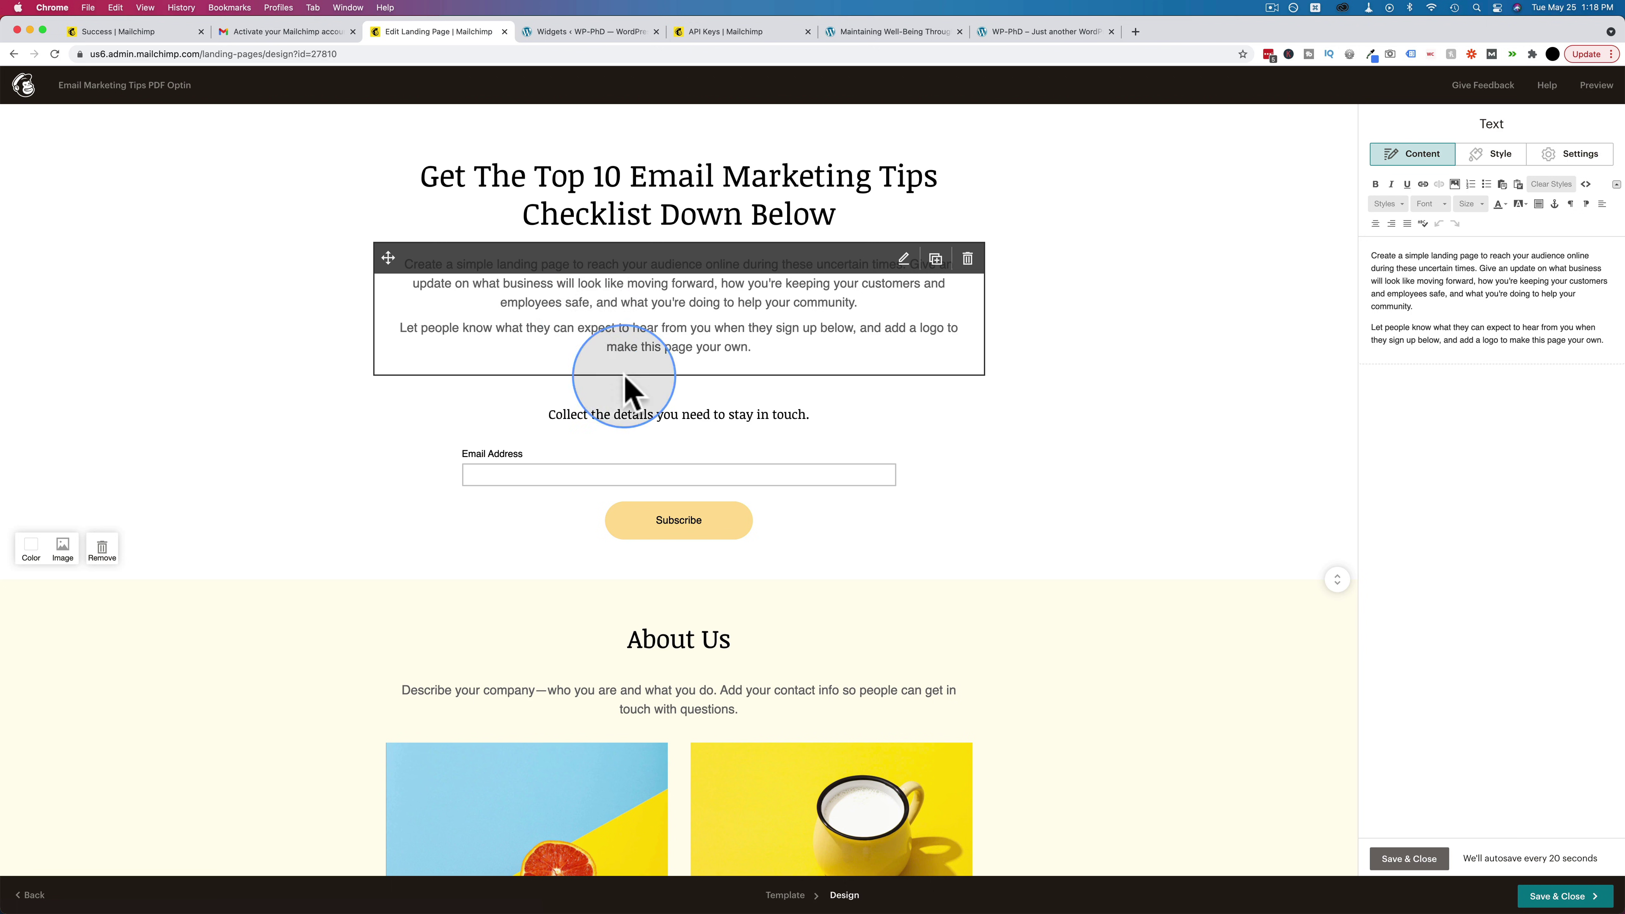
pyautogui.click(699, 428)
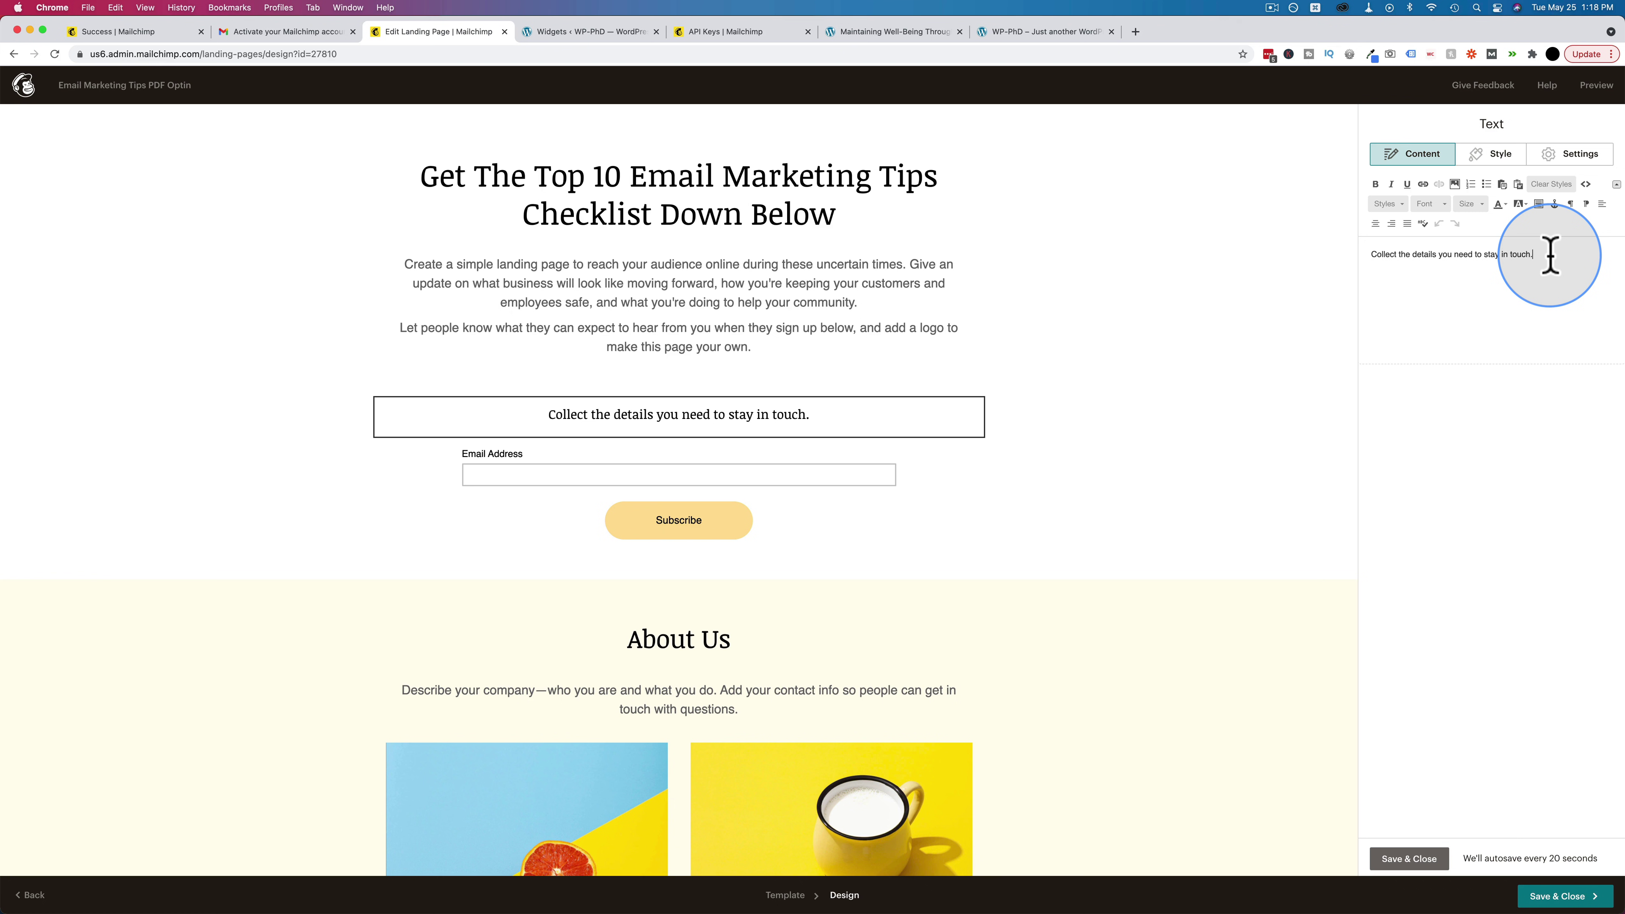
pyautogui.moveTo(1551, 255); pyautogui.dragTo(1339, 232)
pyautogui.write('Get your free checklist by filling the form below.')
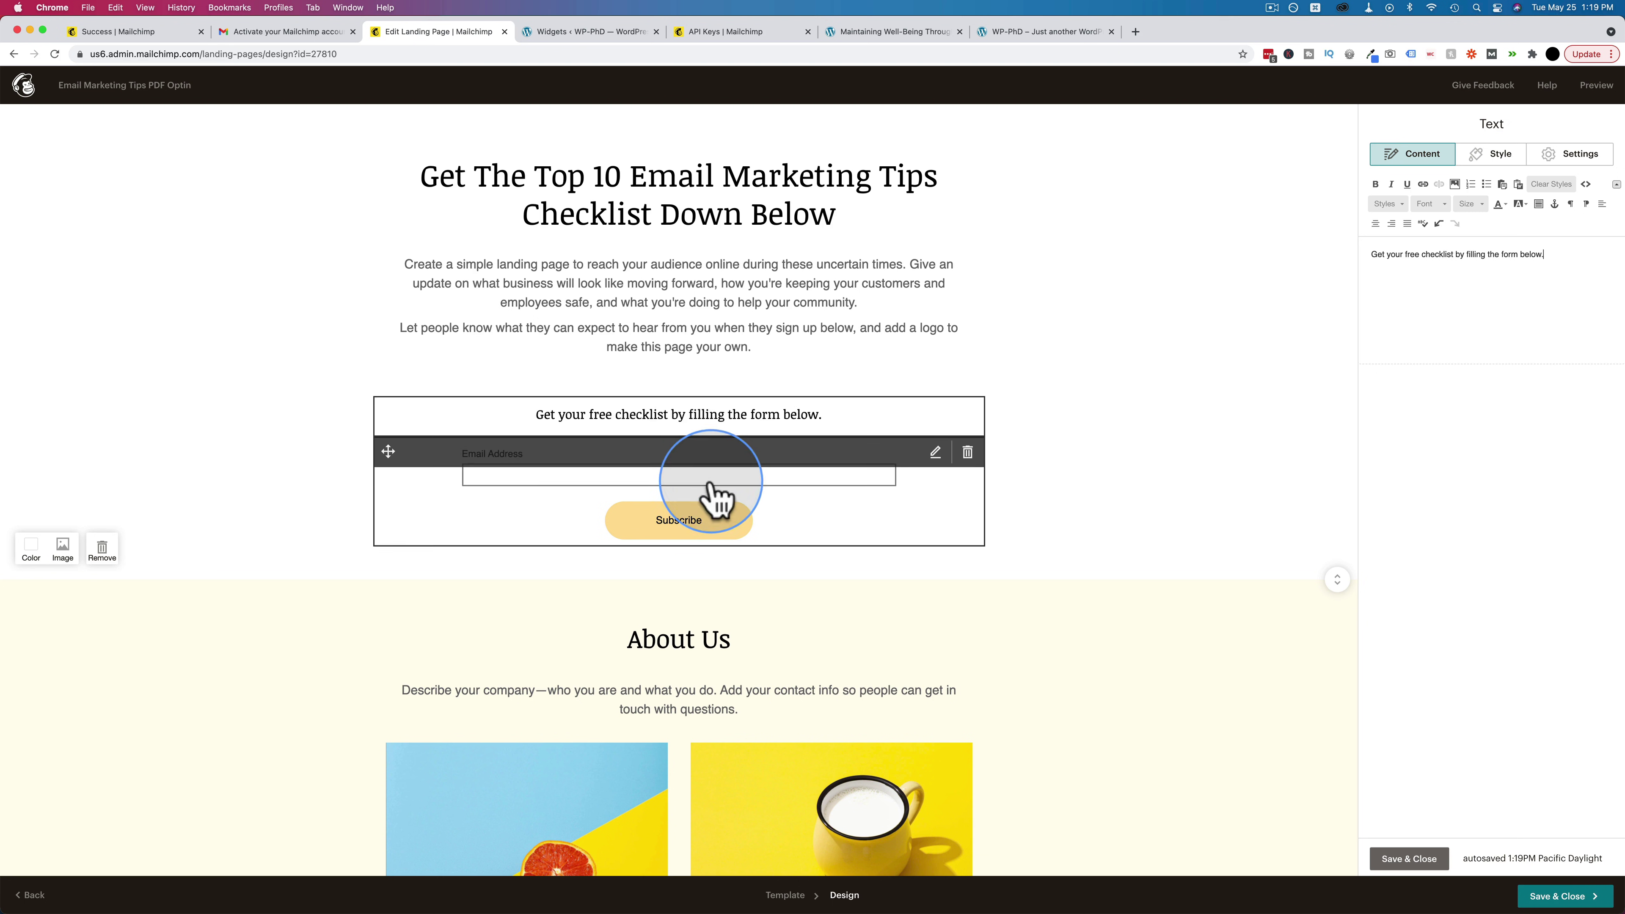
# Open the signup form block of the landing page for editing.
pyautogui.click(592, 494)
pyautogui.click(468, 499)
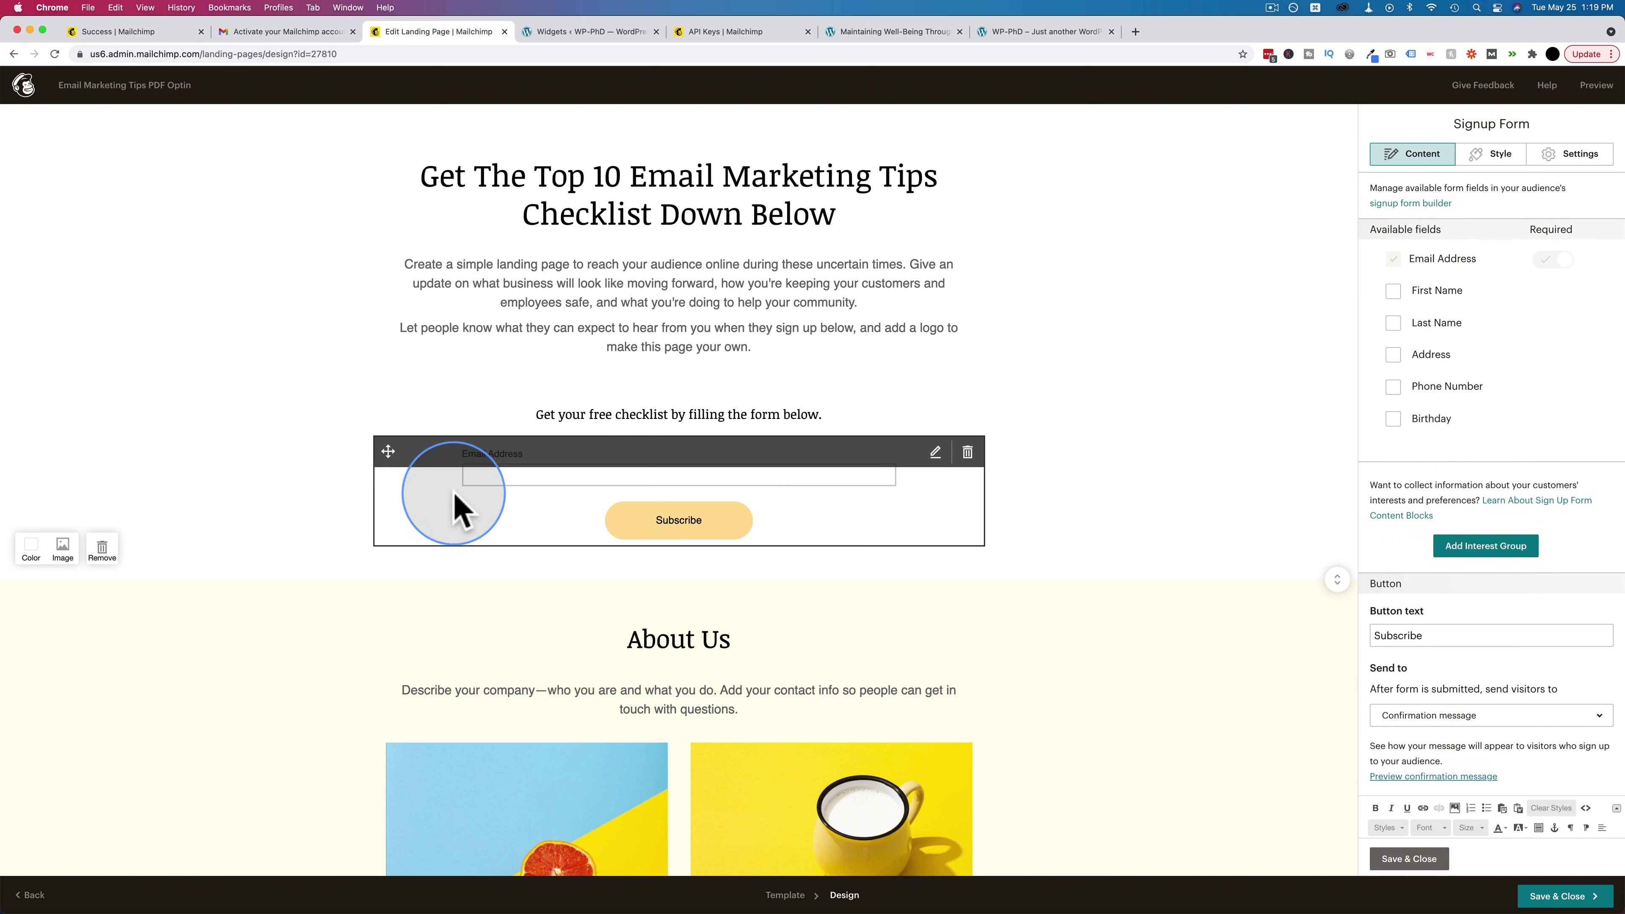
# Try a First Name field on the signup form, including its order and required option, and remove it again.
pyautogui.click(1393, 292)
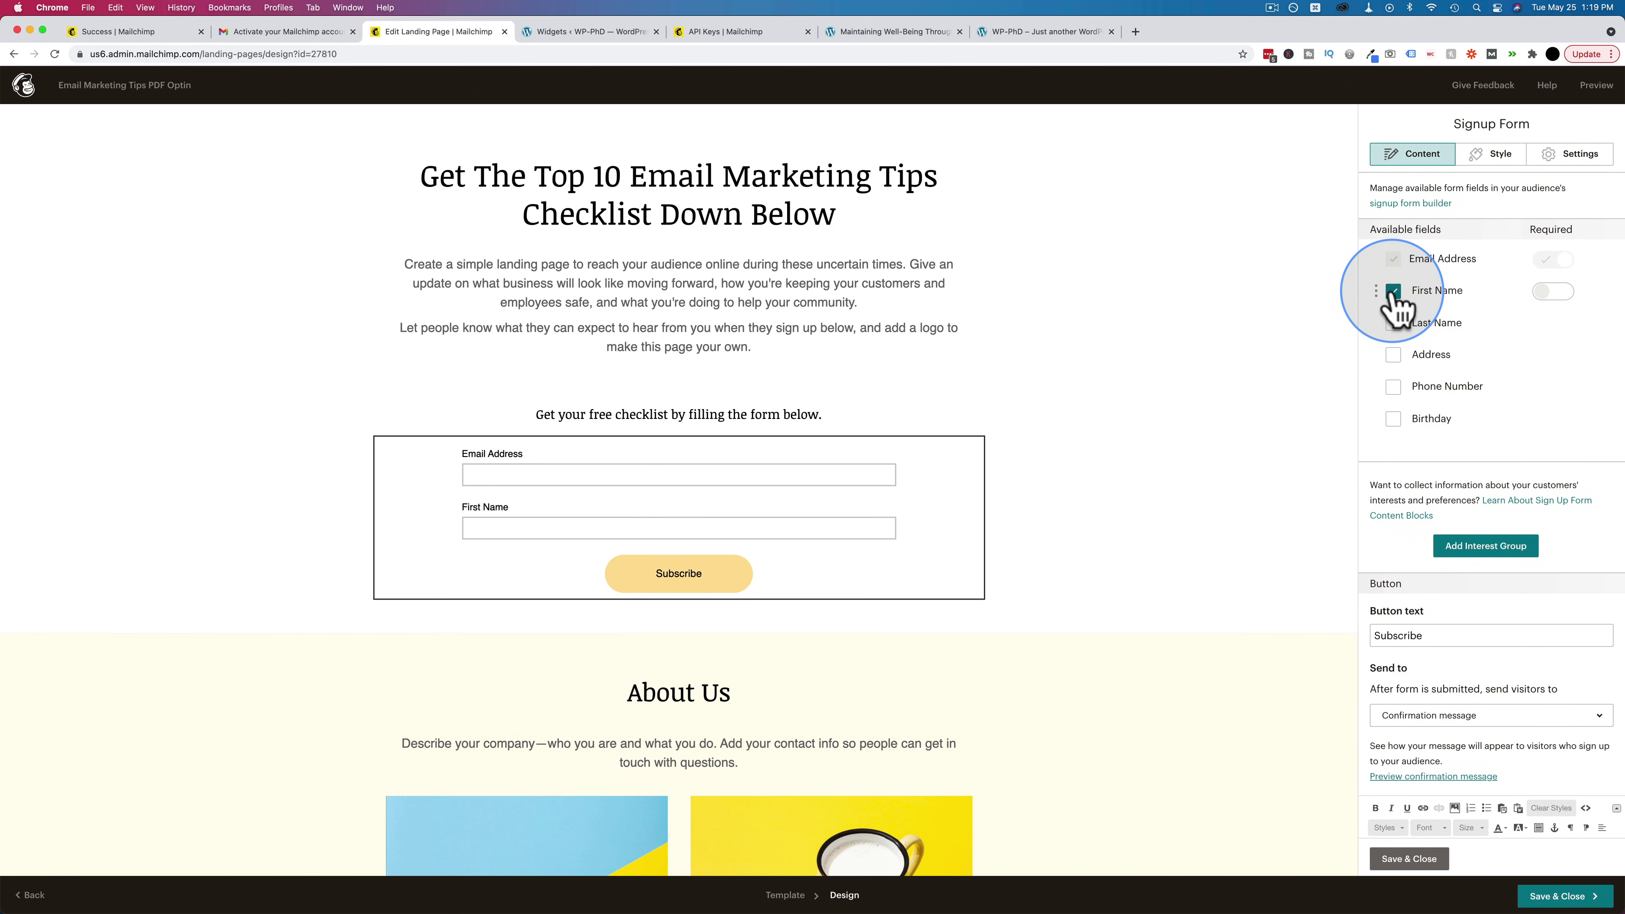
pyautogui.moveTo(1377, 294)
pyautogui.mouseDown()
pyautogui.moveTo(1379, 316)
pyautogui.moveTo(1378, 225)
pyautogui.moveTo(1382, 301)
pyautogui.moveTo(1371, 210)
pyautogui.moveTo(1349, 189)
pyautogui.moveTo(1342, 207)
pyautogui.moveTo(1378, 261)
pyautogui.moveTo(1380, 225)
pyautogui.moveTo(1363, 211)
pyautogui.moveTo(1382, 283)
pyautogui.moveTo(1375, 265)
pyautogui.mouseUp()
pyautogui.click(1543, 301)
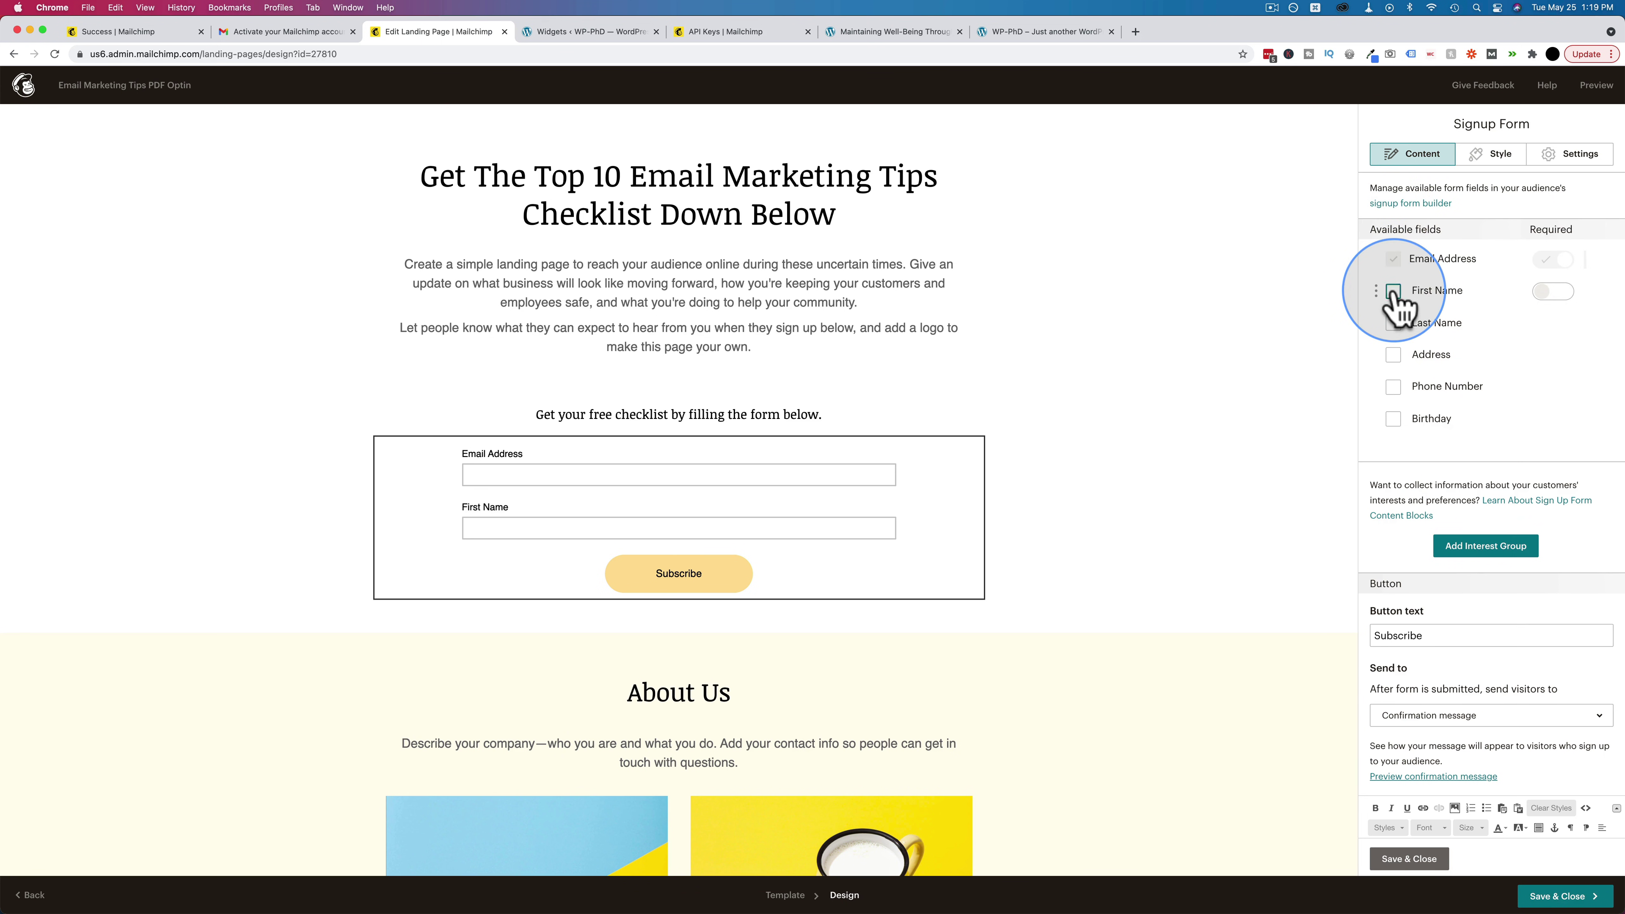
pyautogui.click(1393, 291)
# Set the signup form's button text to "Get your checklist".
pyautogui.scroll(-4, 1367, 337)
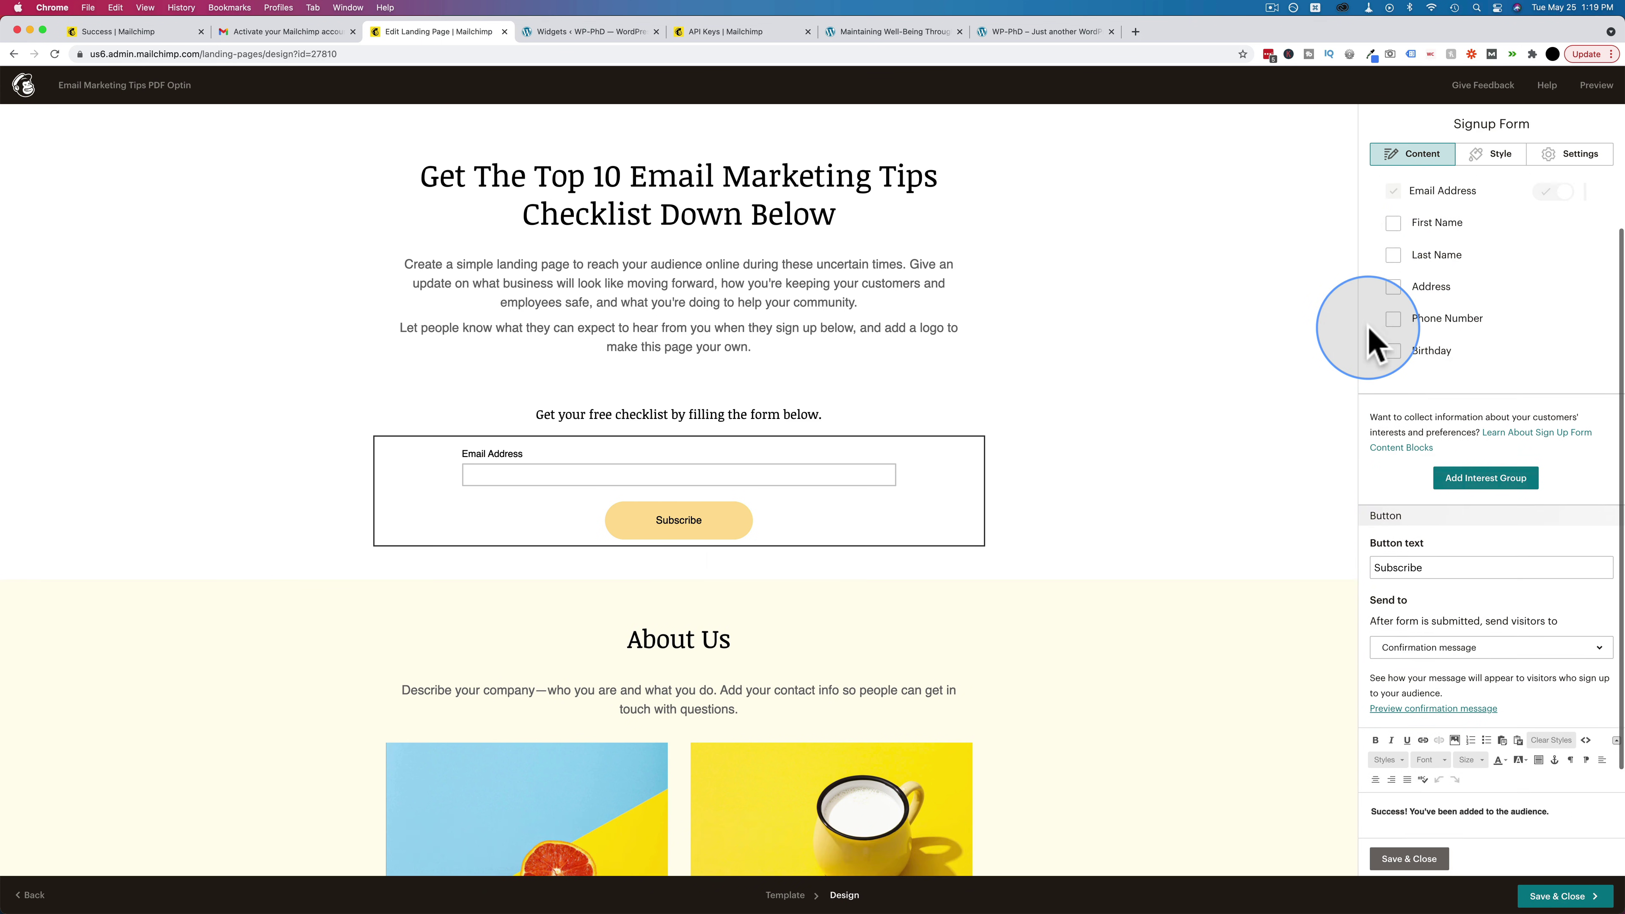
pyautogui.scroll(-1, 1399, 452)
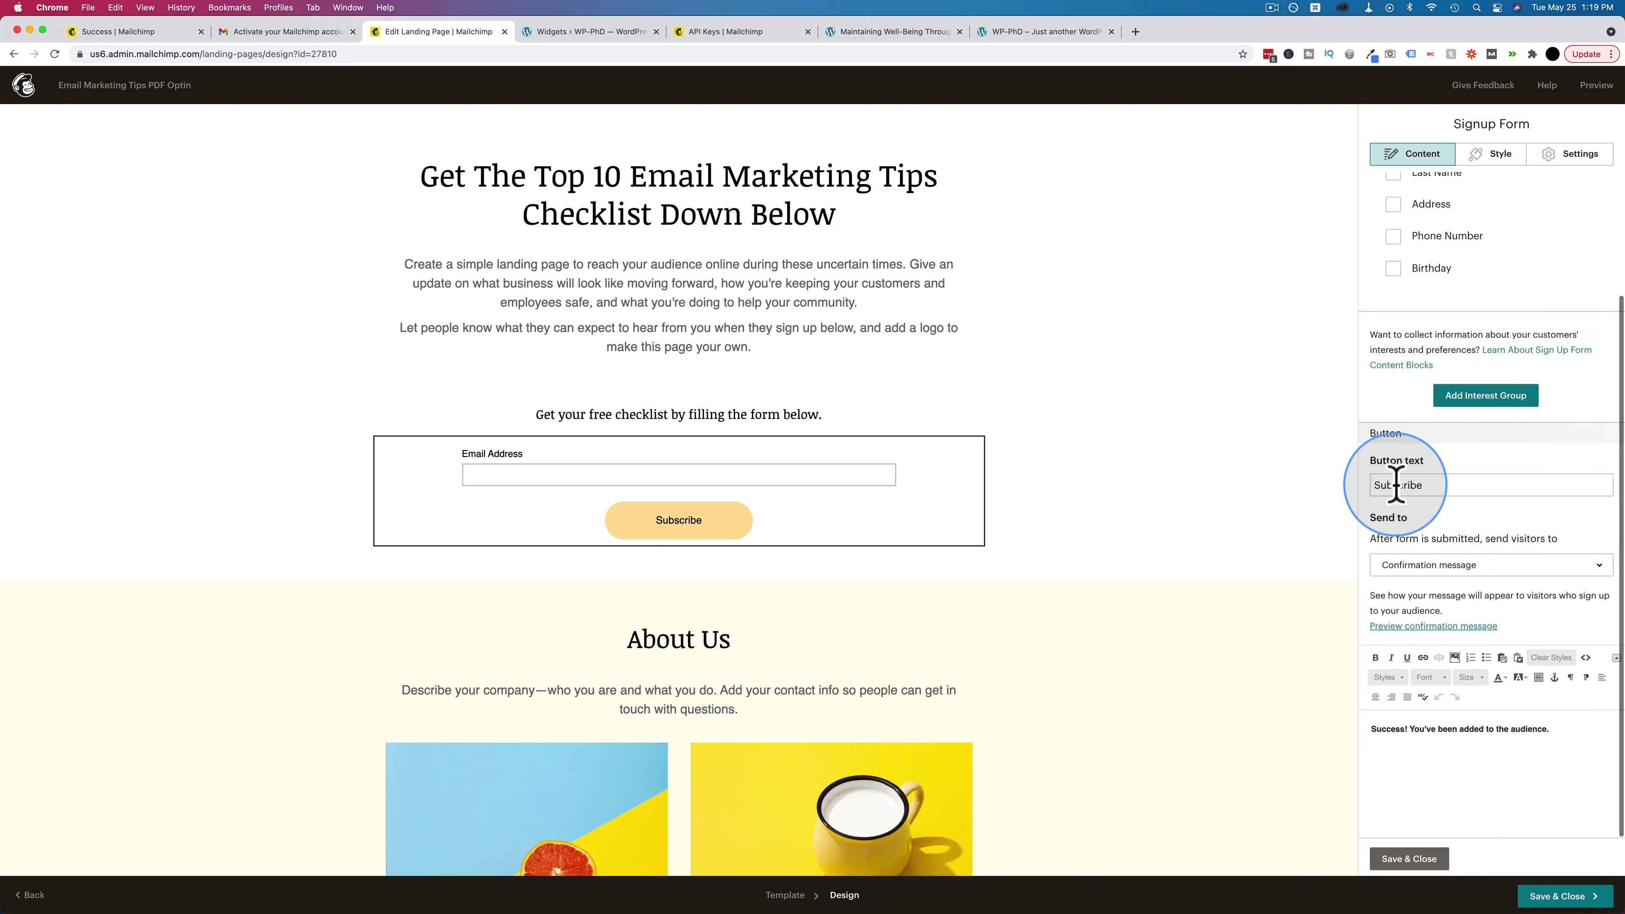
pyautogui.write('Get your checklist')
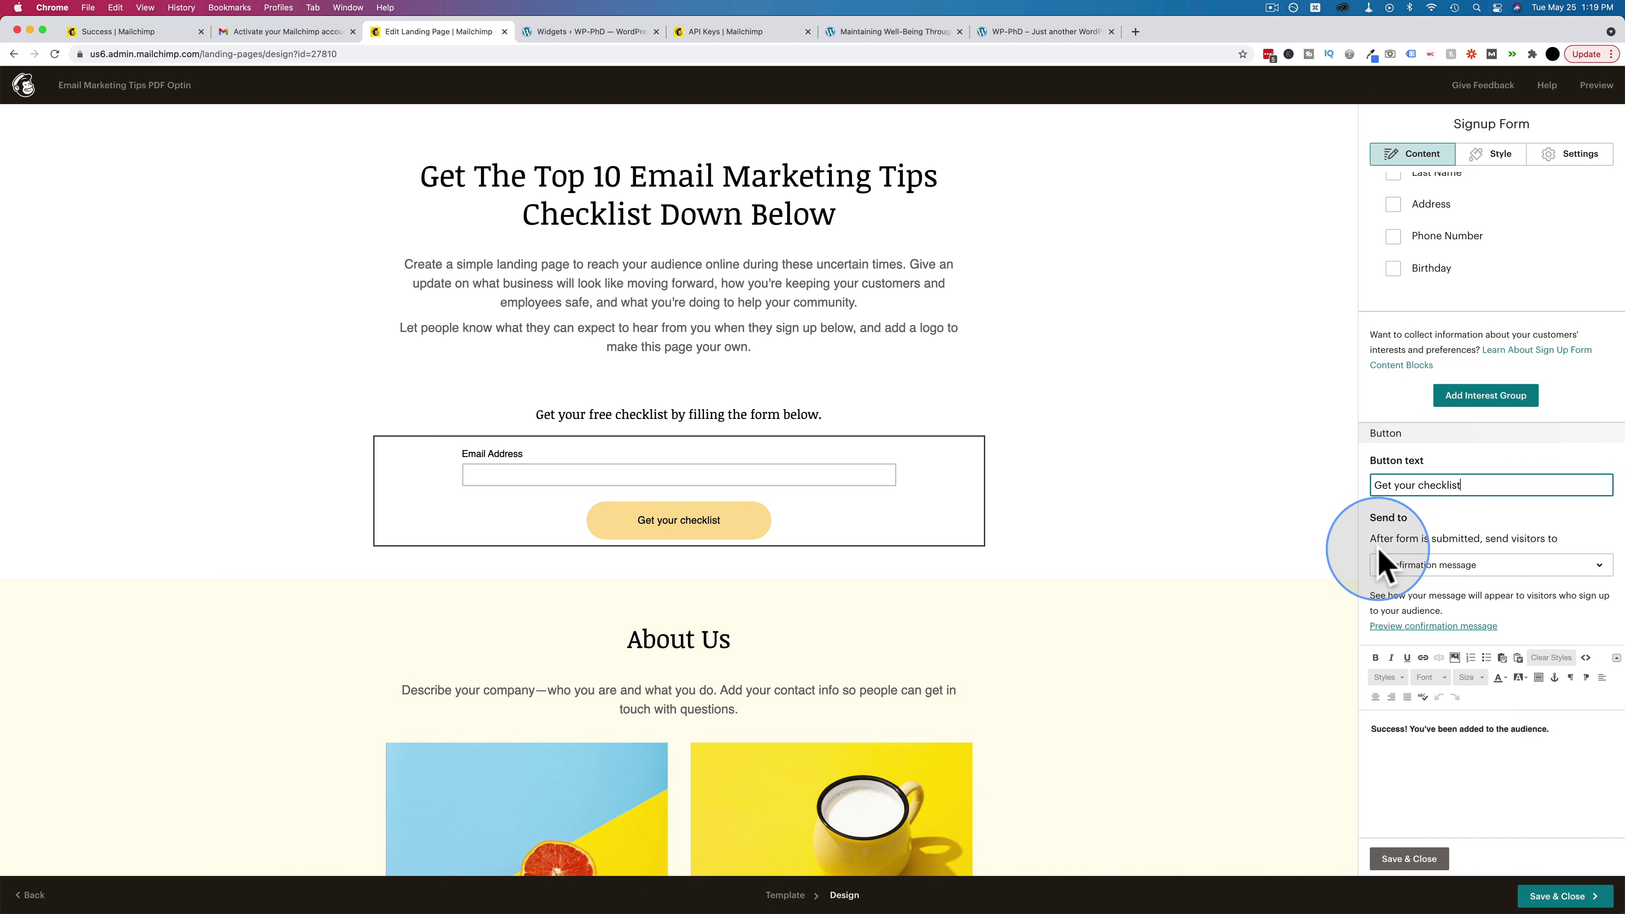
# Change the signup form's confirmation message to "Success! Check your email for your free download." and view the options for where visitors are sent.
pyautogui.click(1407, 566)
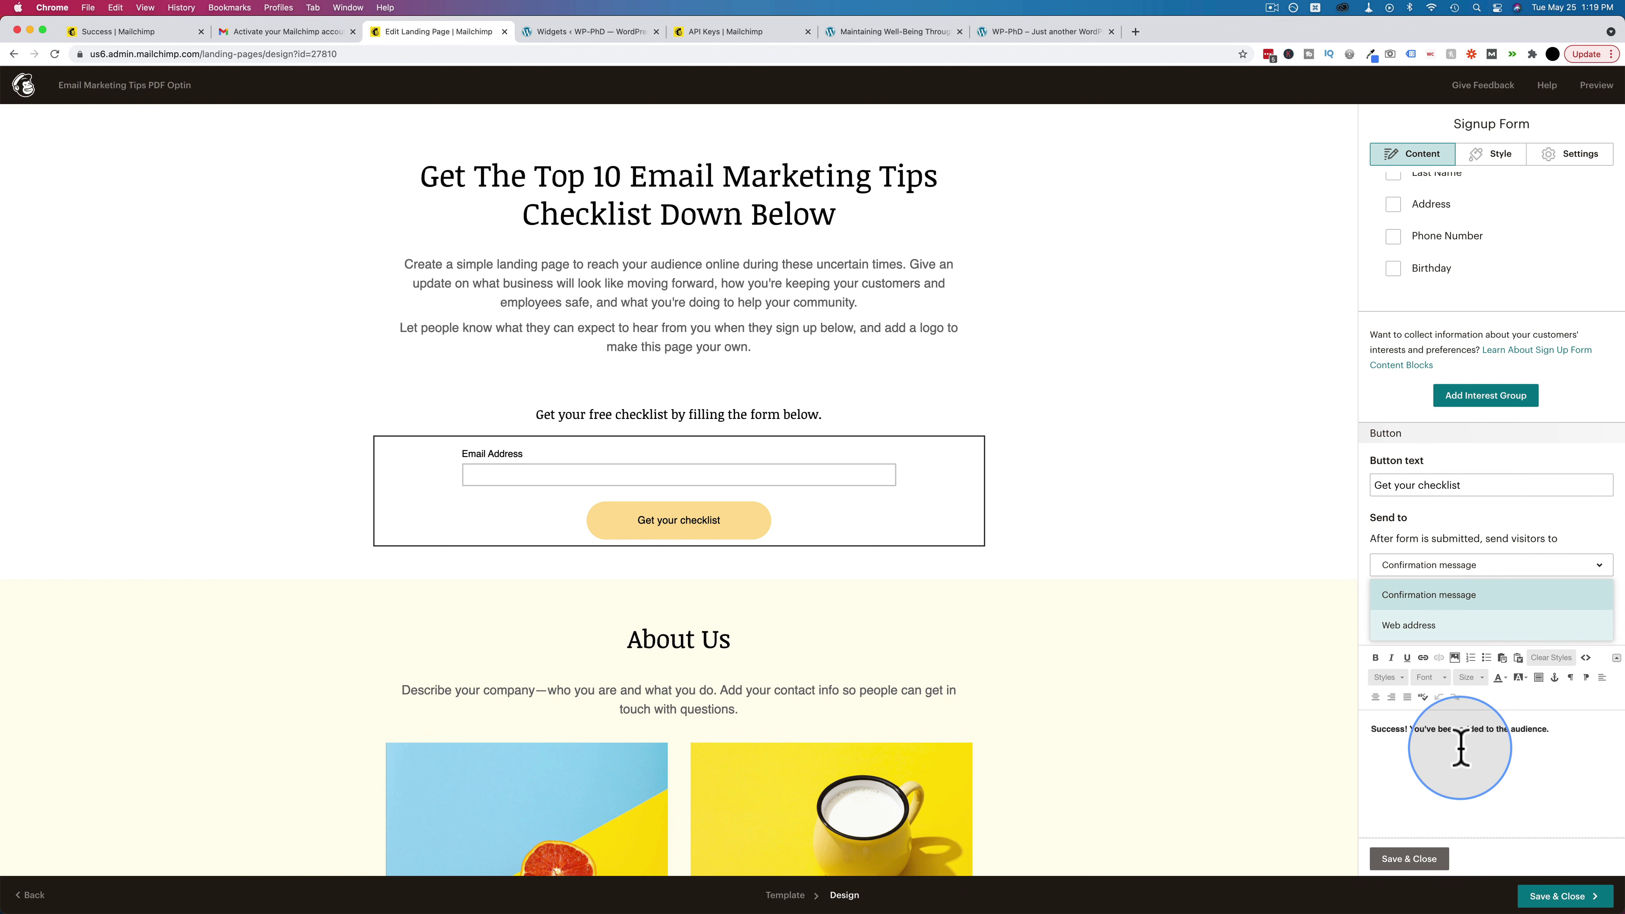
pyautogui.click(1390, 729)
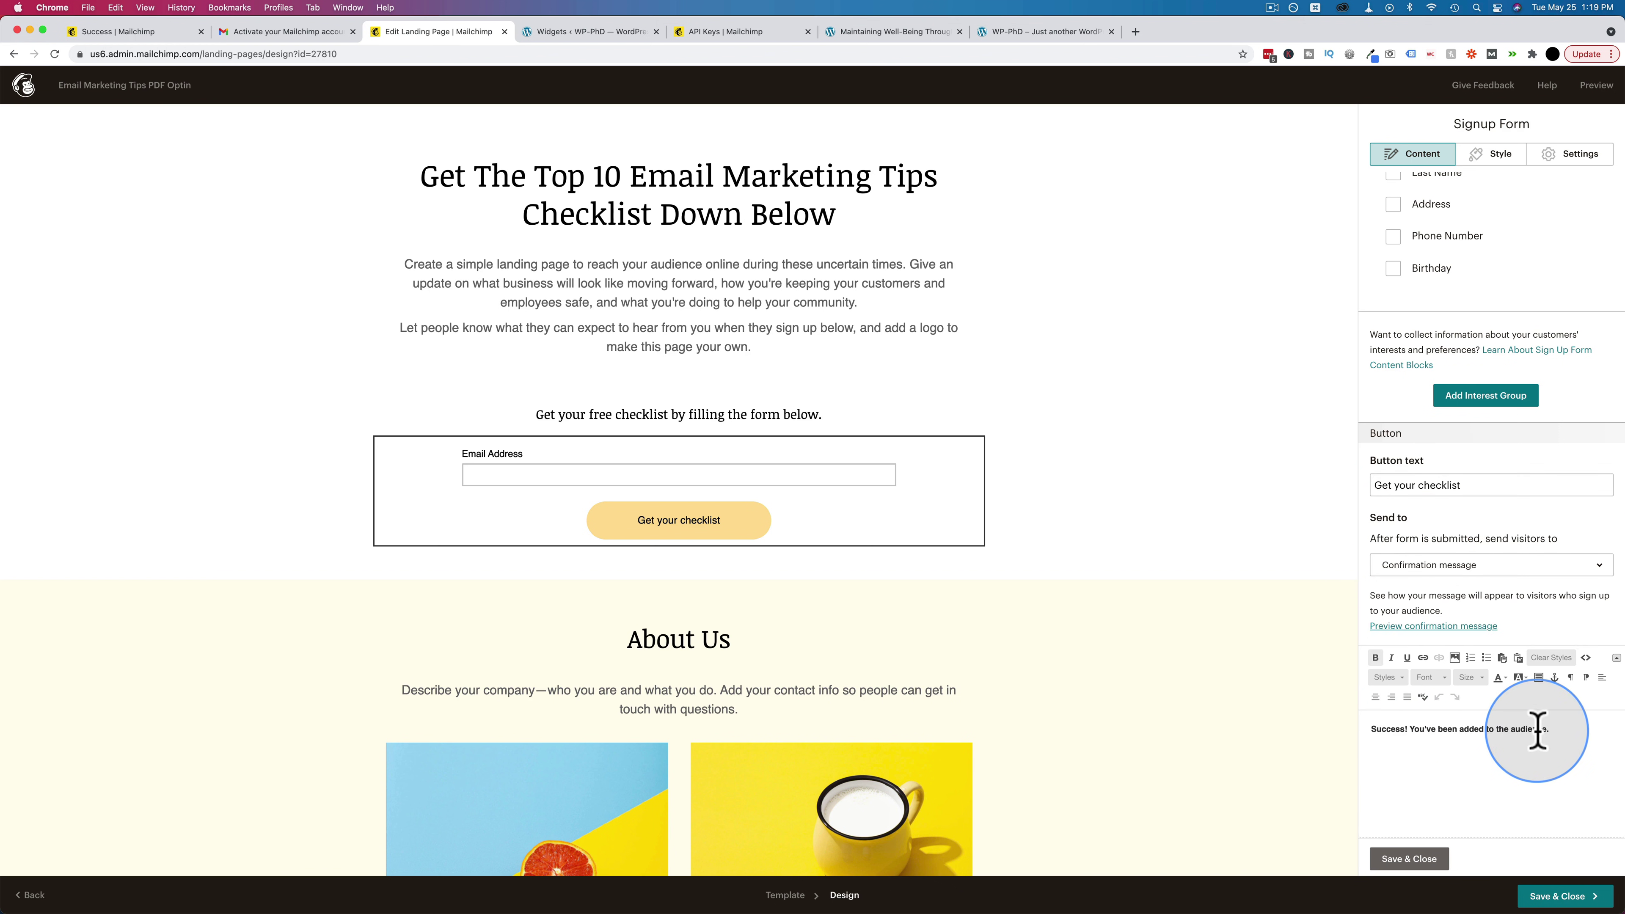
pyautogui.moveTo(1537, 729); pyautogui.dragTo(1425, 729)
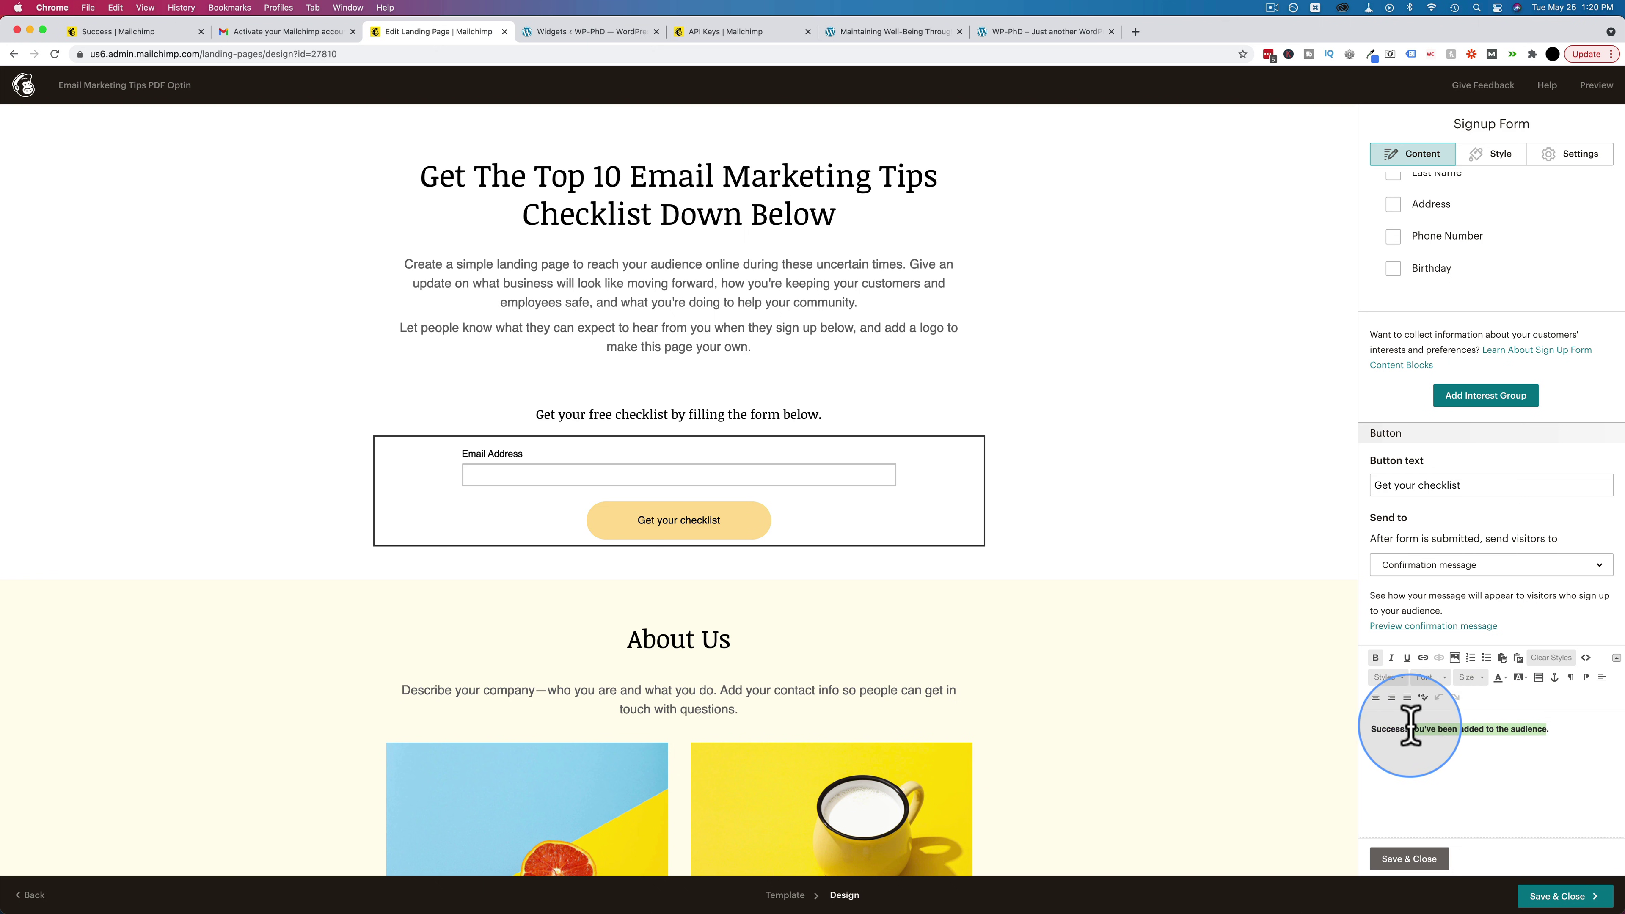
pyautogui.write('Check. your email for your free download.')
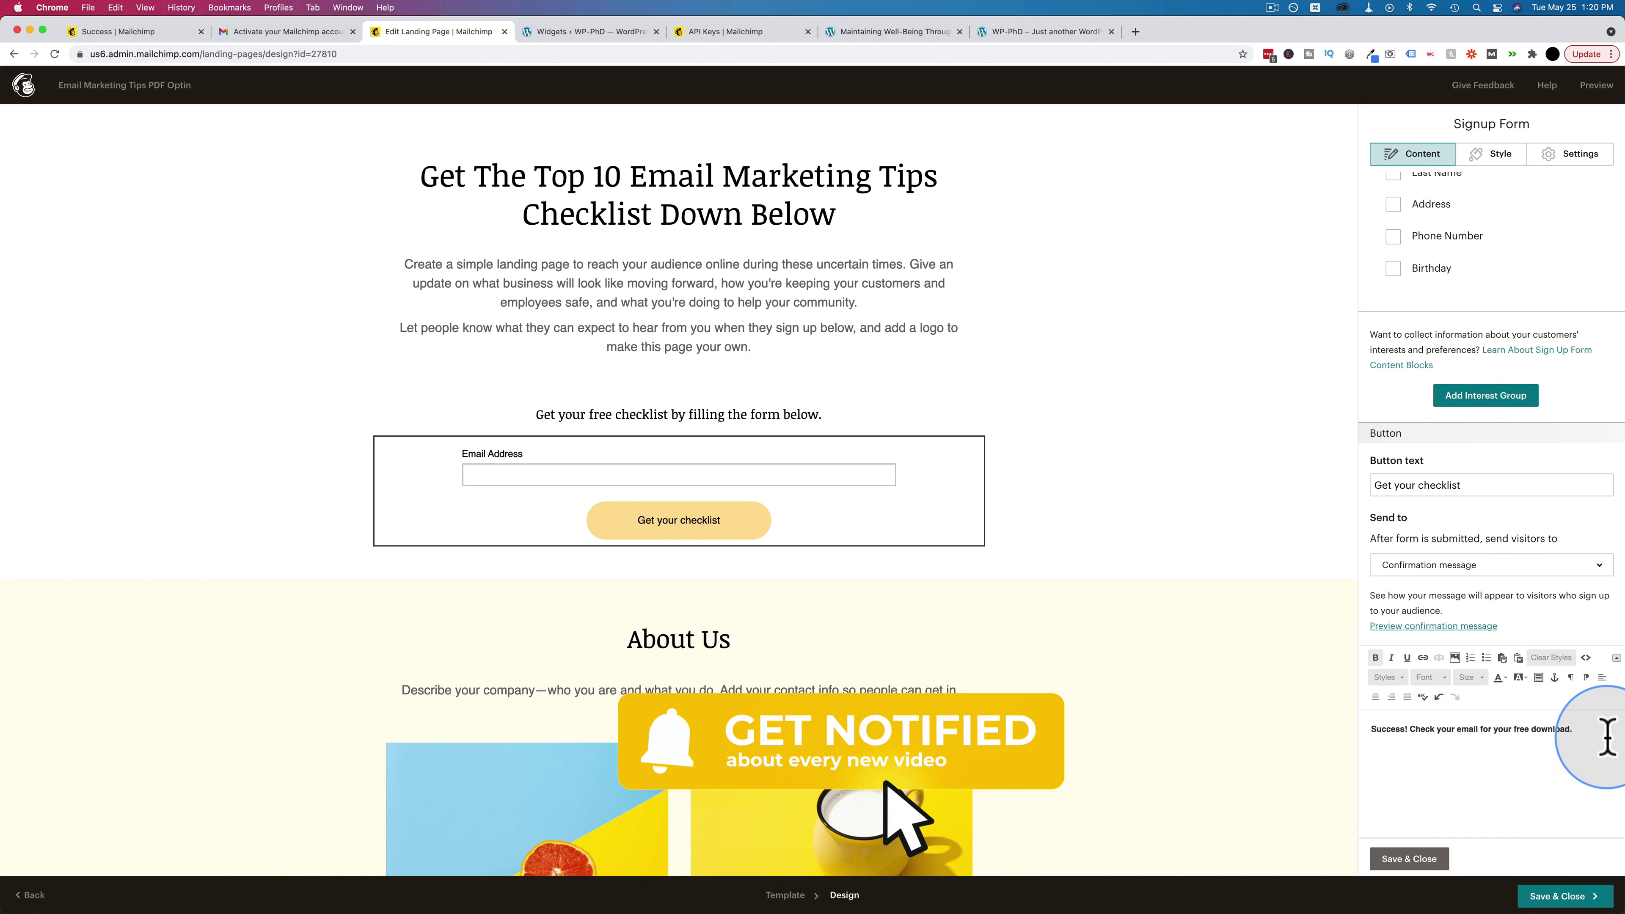
pyautogui.click(1429, 573)
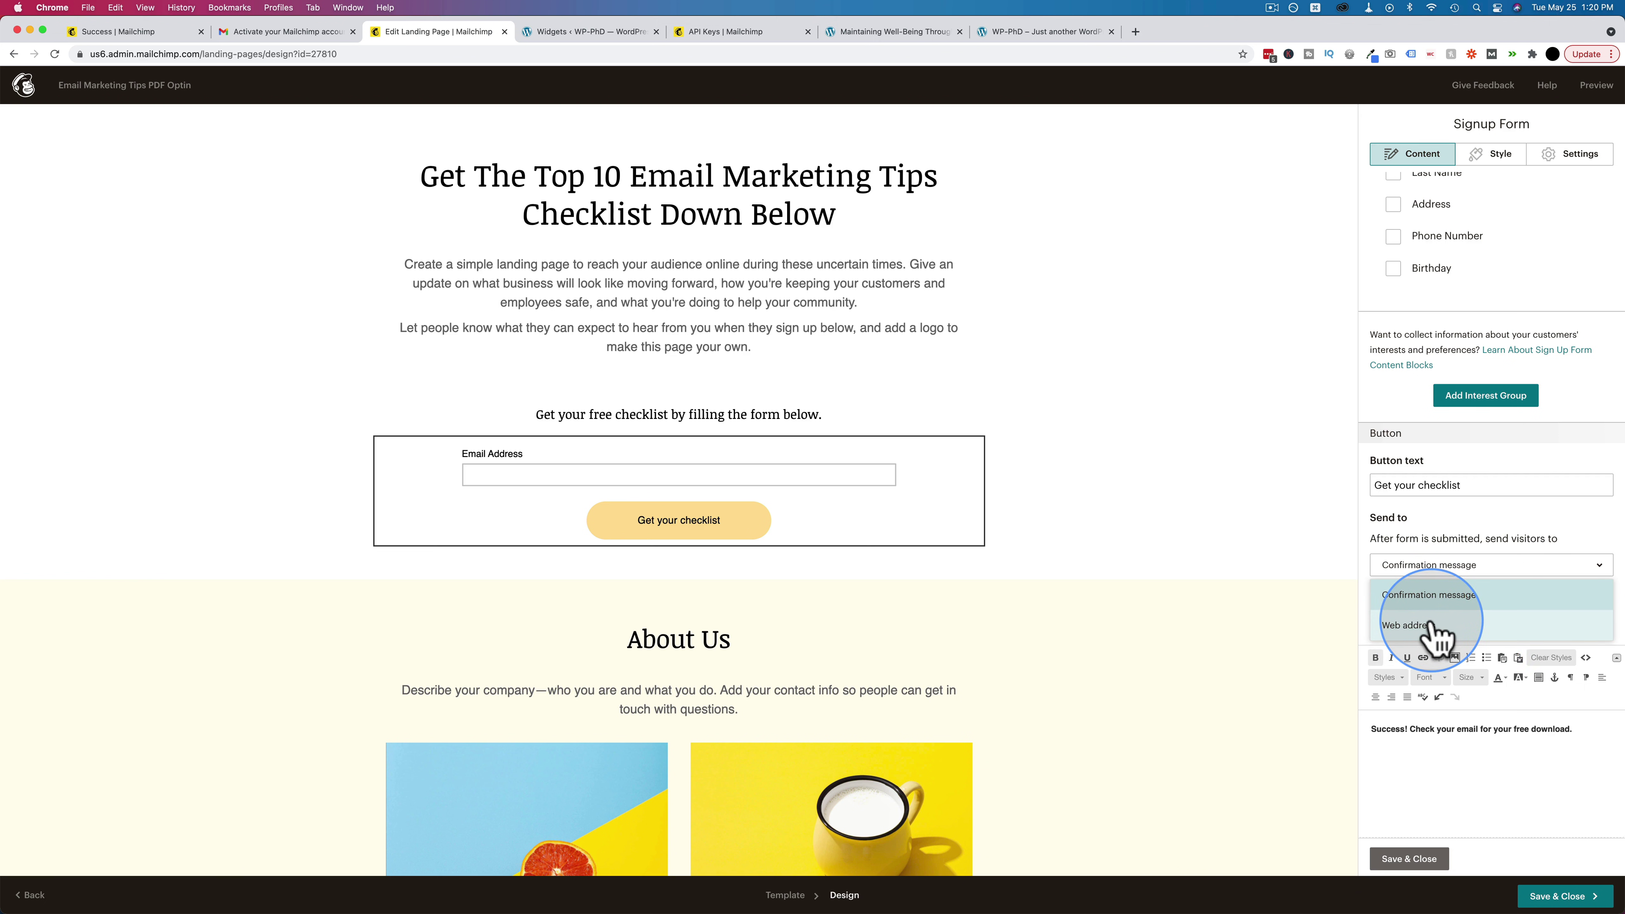
# Examine the signup form's style options and the remaining sections of the landing page down to the footer.
pyautogui.click(1502, 160)
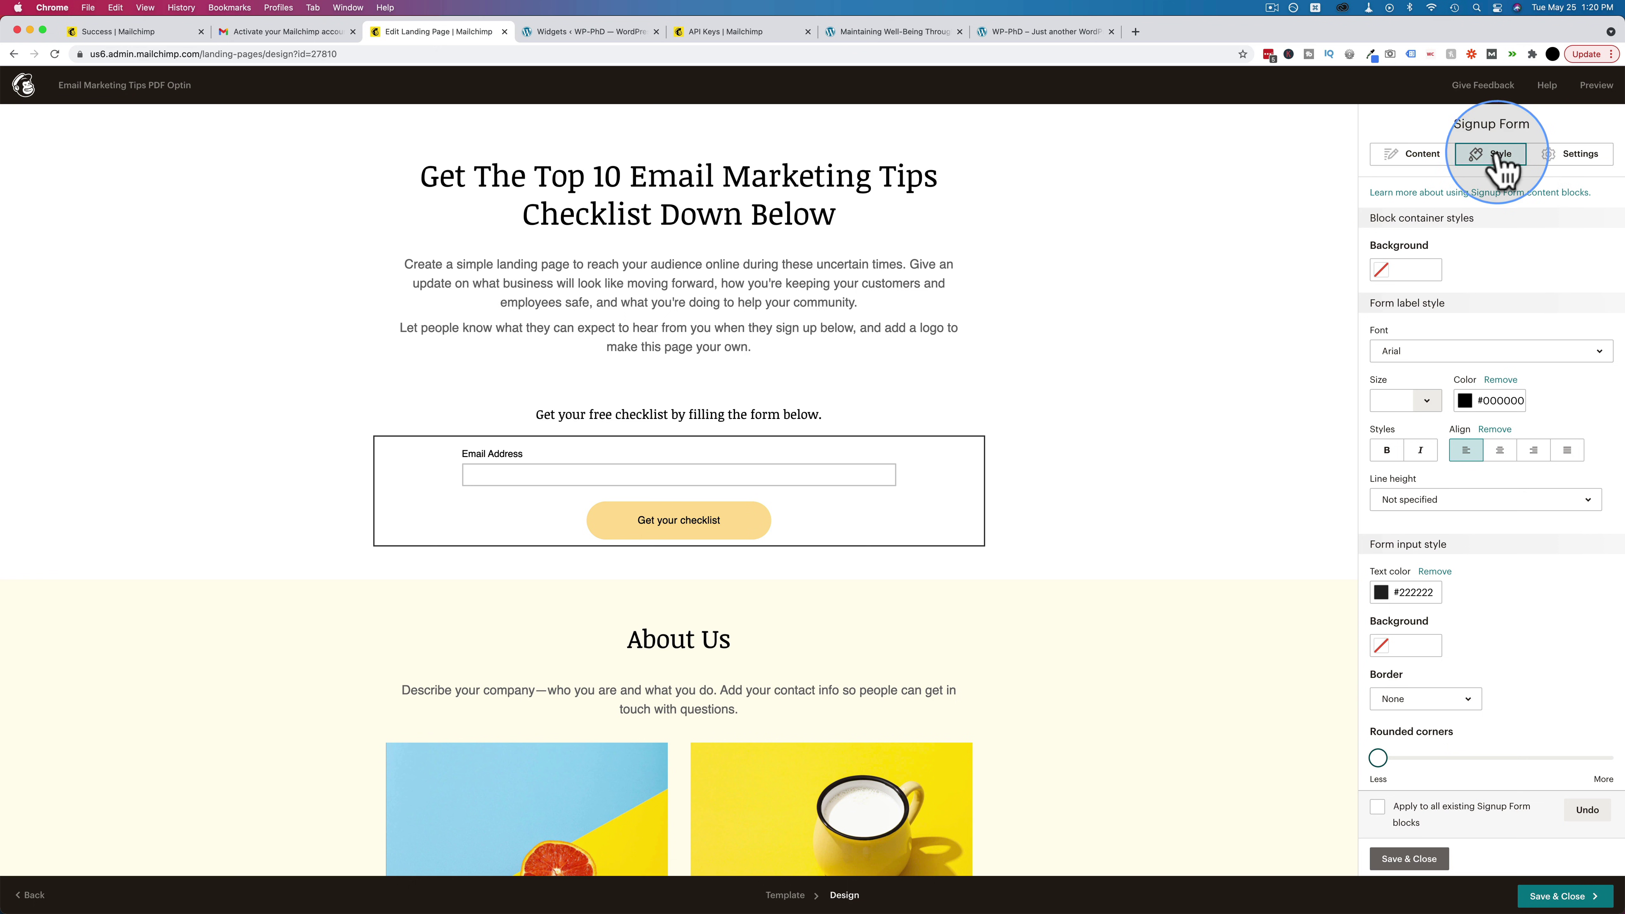
pyautogui.scroll(-4, 1411, 383)
pyautogui.scroll(-8, 1411, 387)
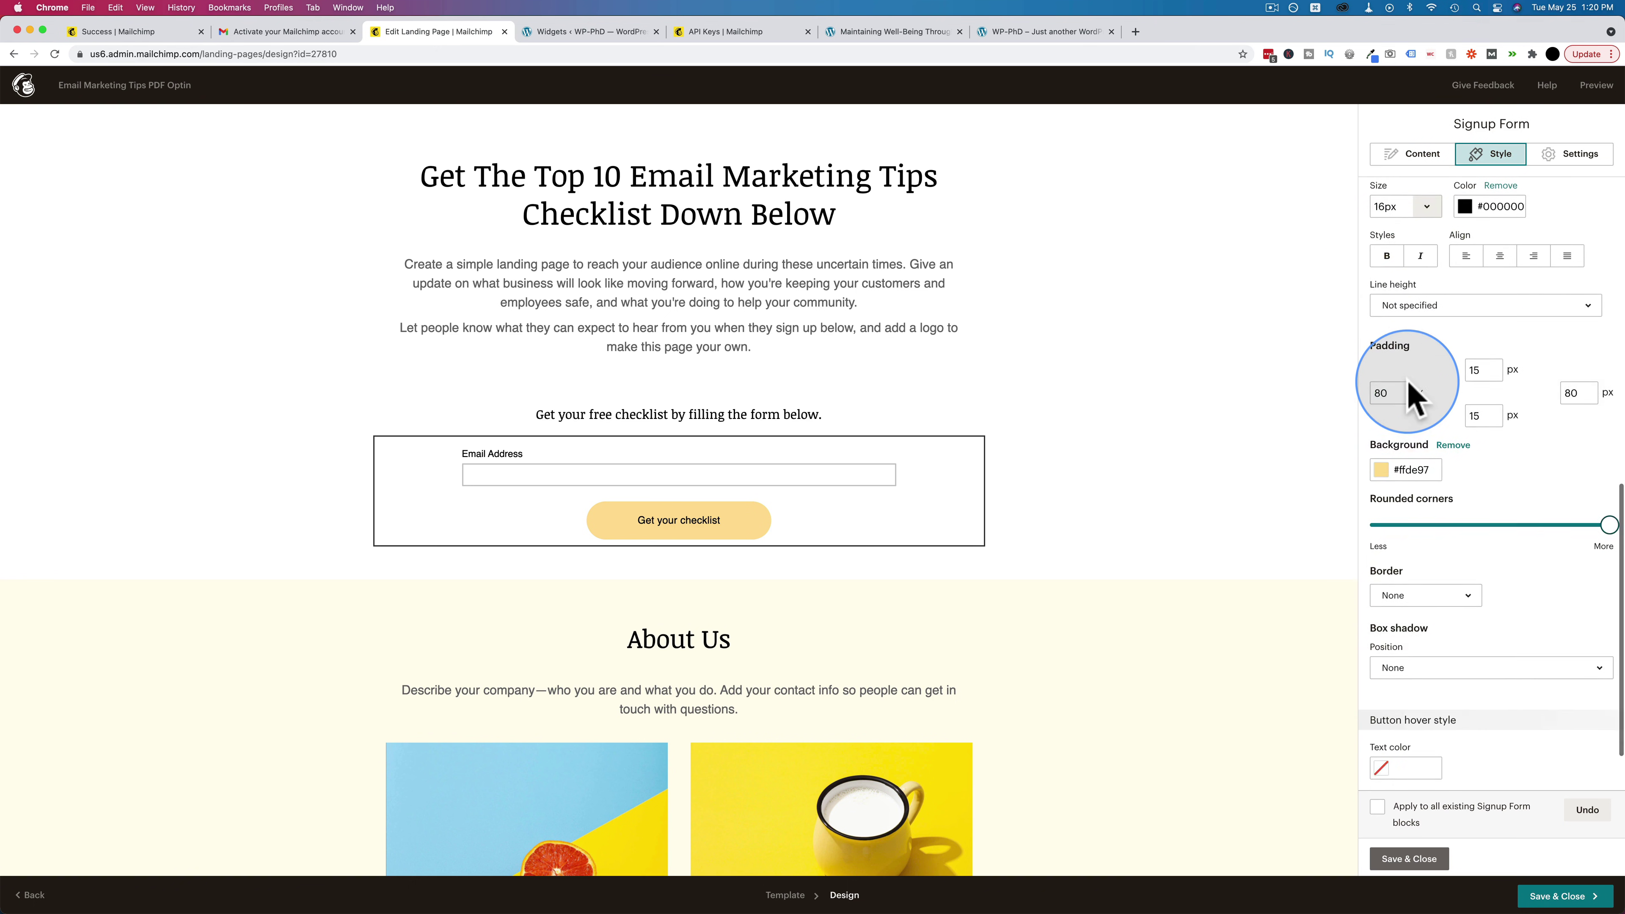
pyautogui.scroll(-9, 962, 530)
pyautogui.scroll(-2, 961, 530)
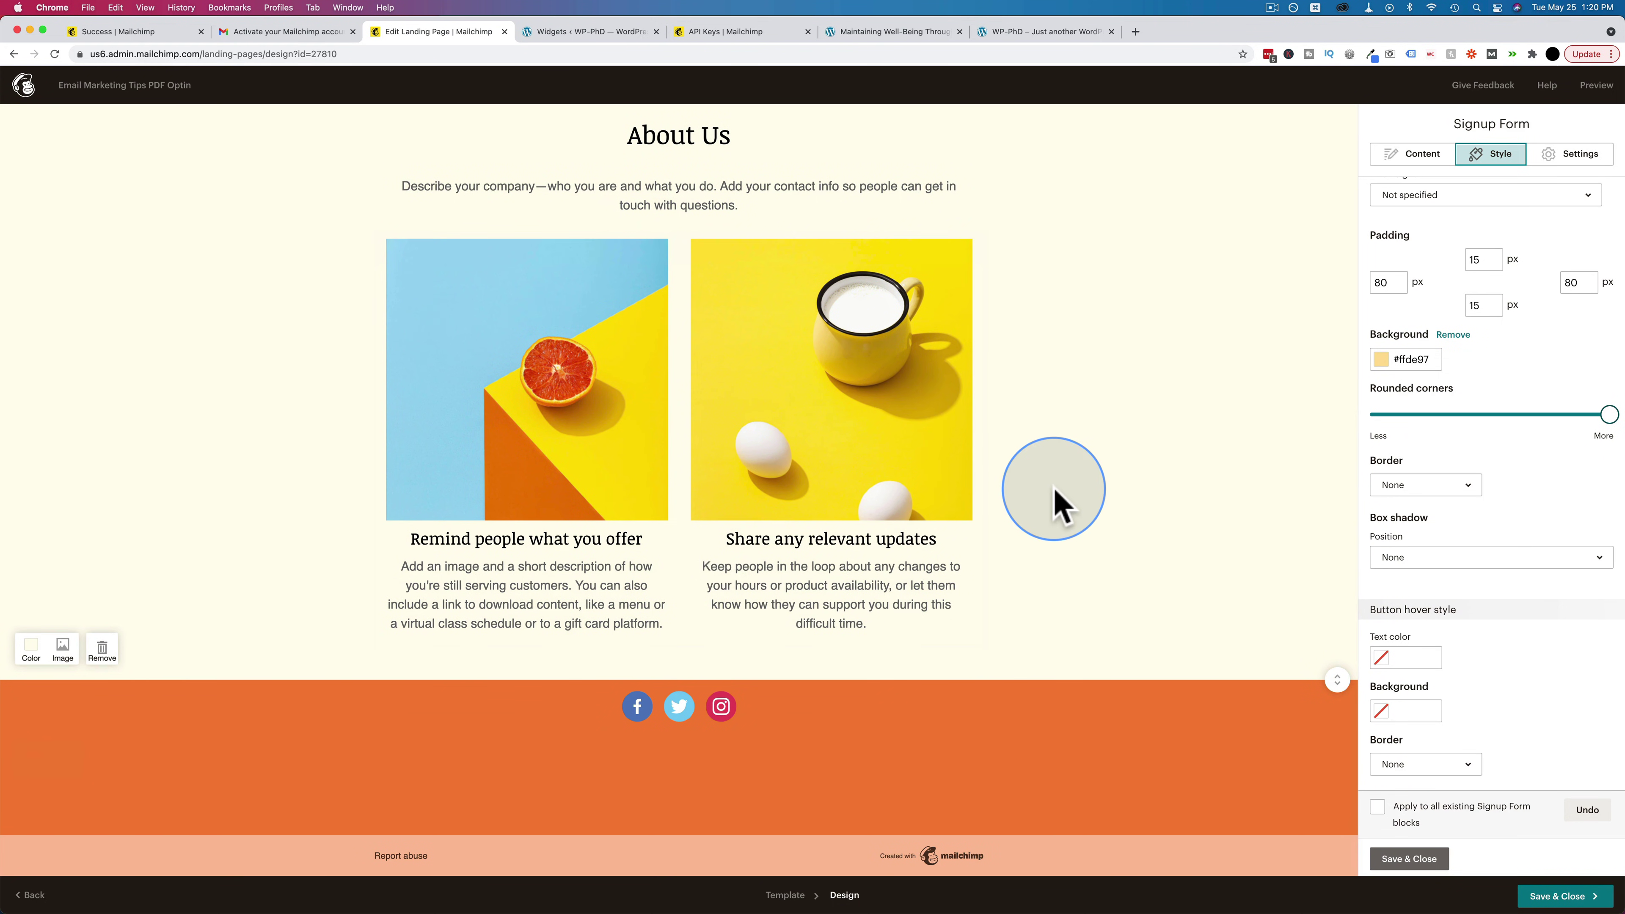
pyautogui.scroll(5, 1052, 487)
pyautogui.scroll(-3, 1127, 464)
pyautogui.scroll(-2, 1128, 465)
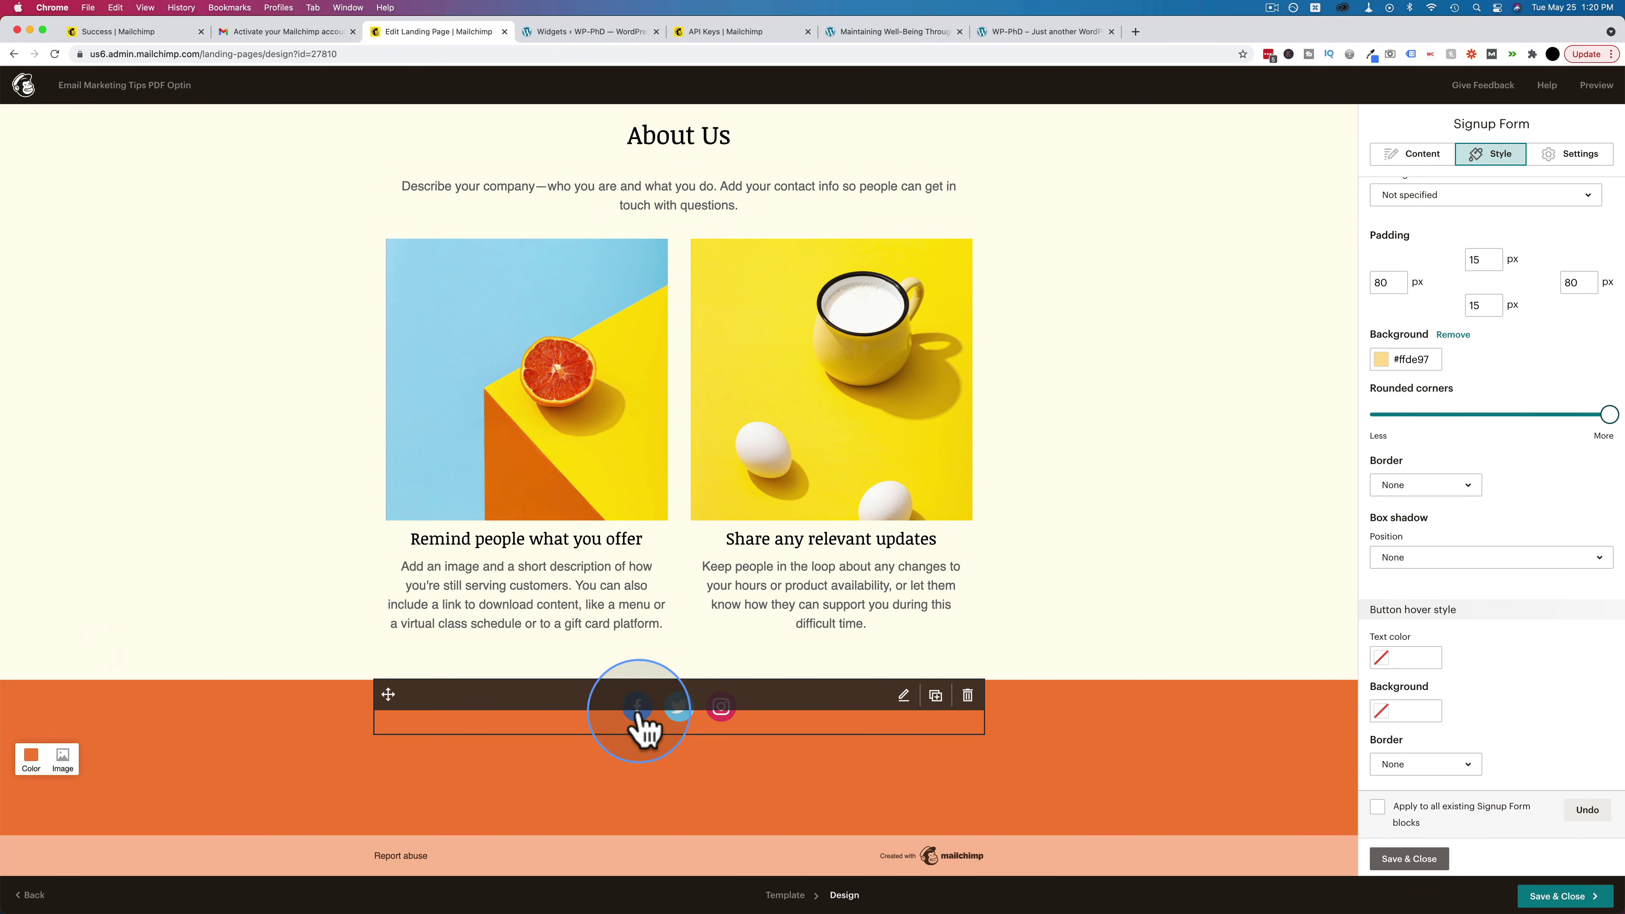
# Add YouTube as a fourth service to the Social Follow block in the page footer.
pyautogui.click(592, 733)
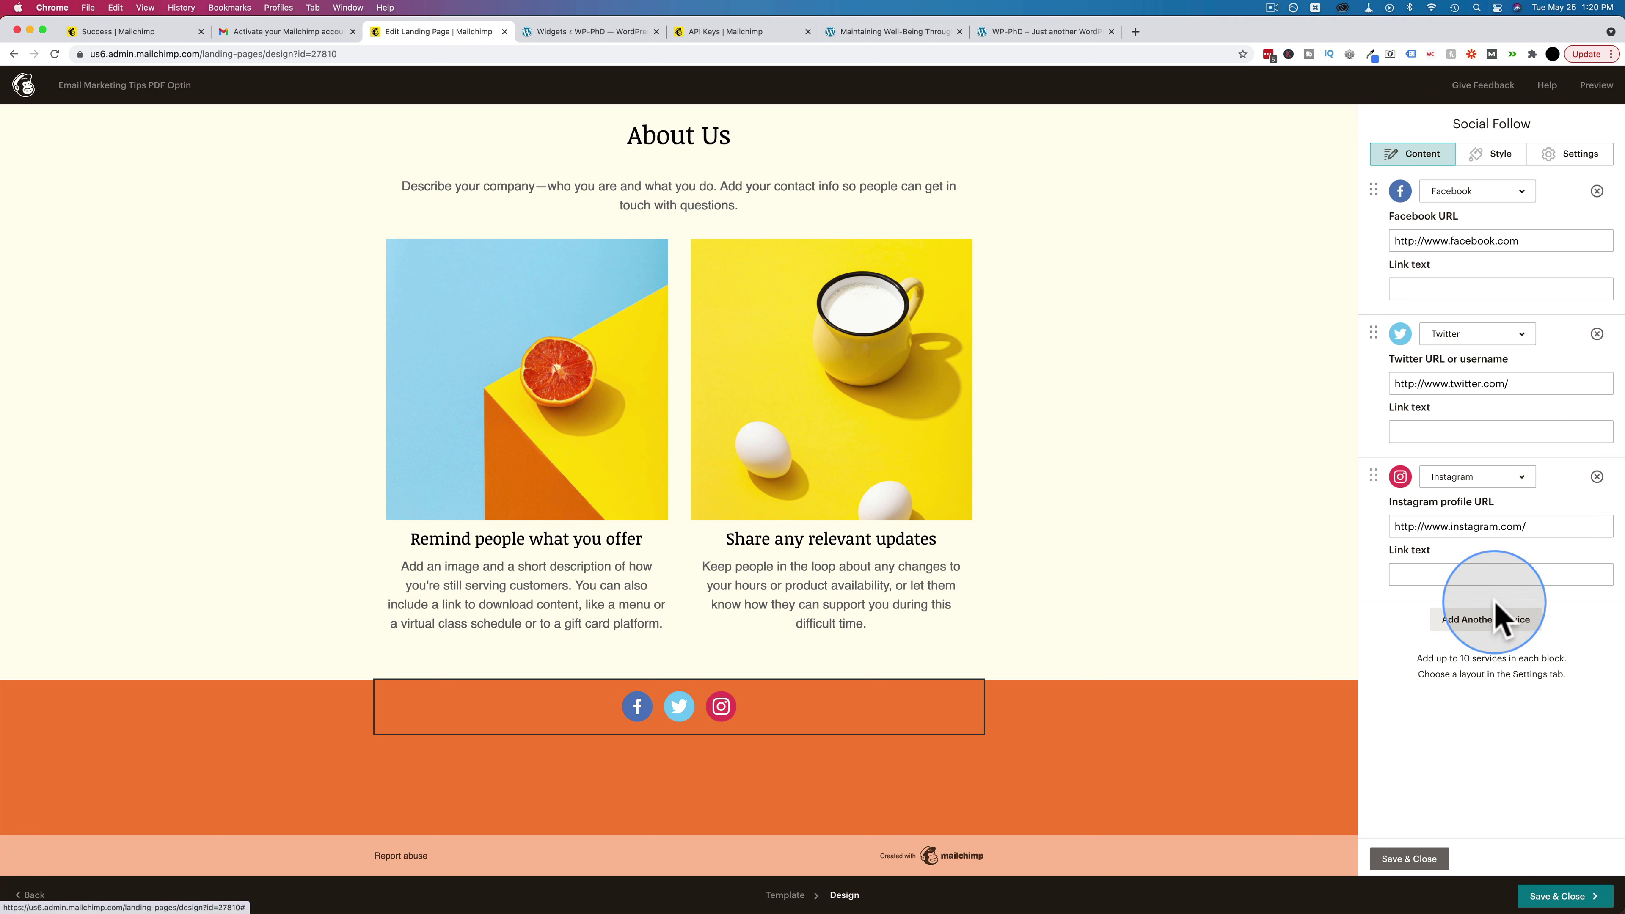
pyautogui.click(1490, 619)
pyautogui.click(1453, 624)
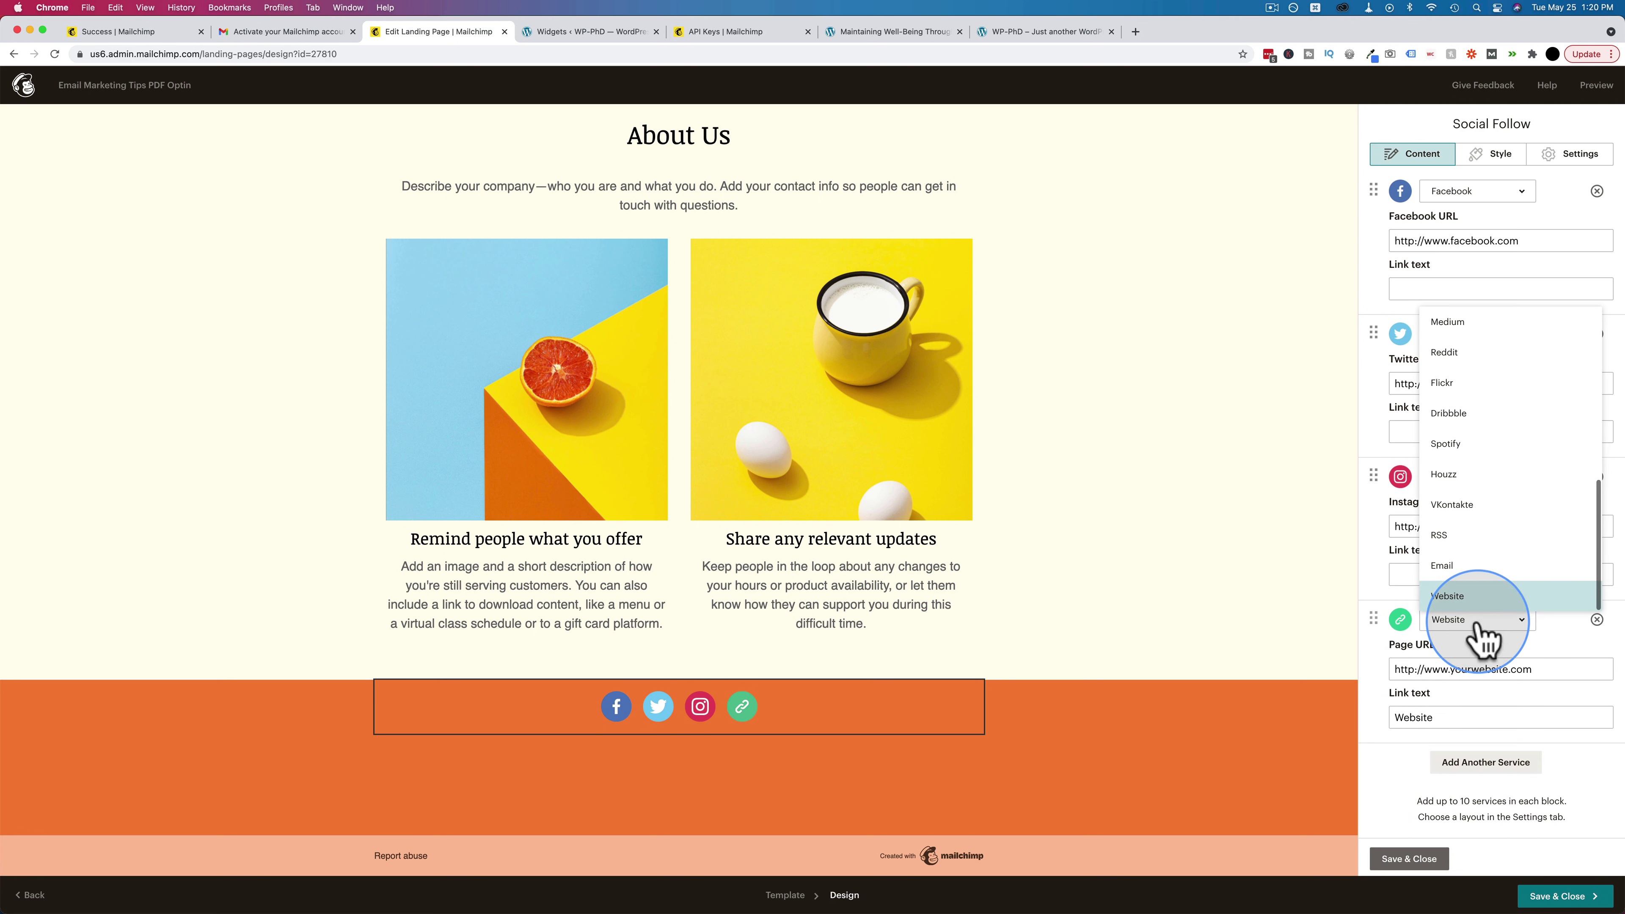
pyautogui.scroll(5, 1483, 448)
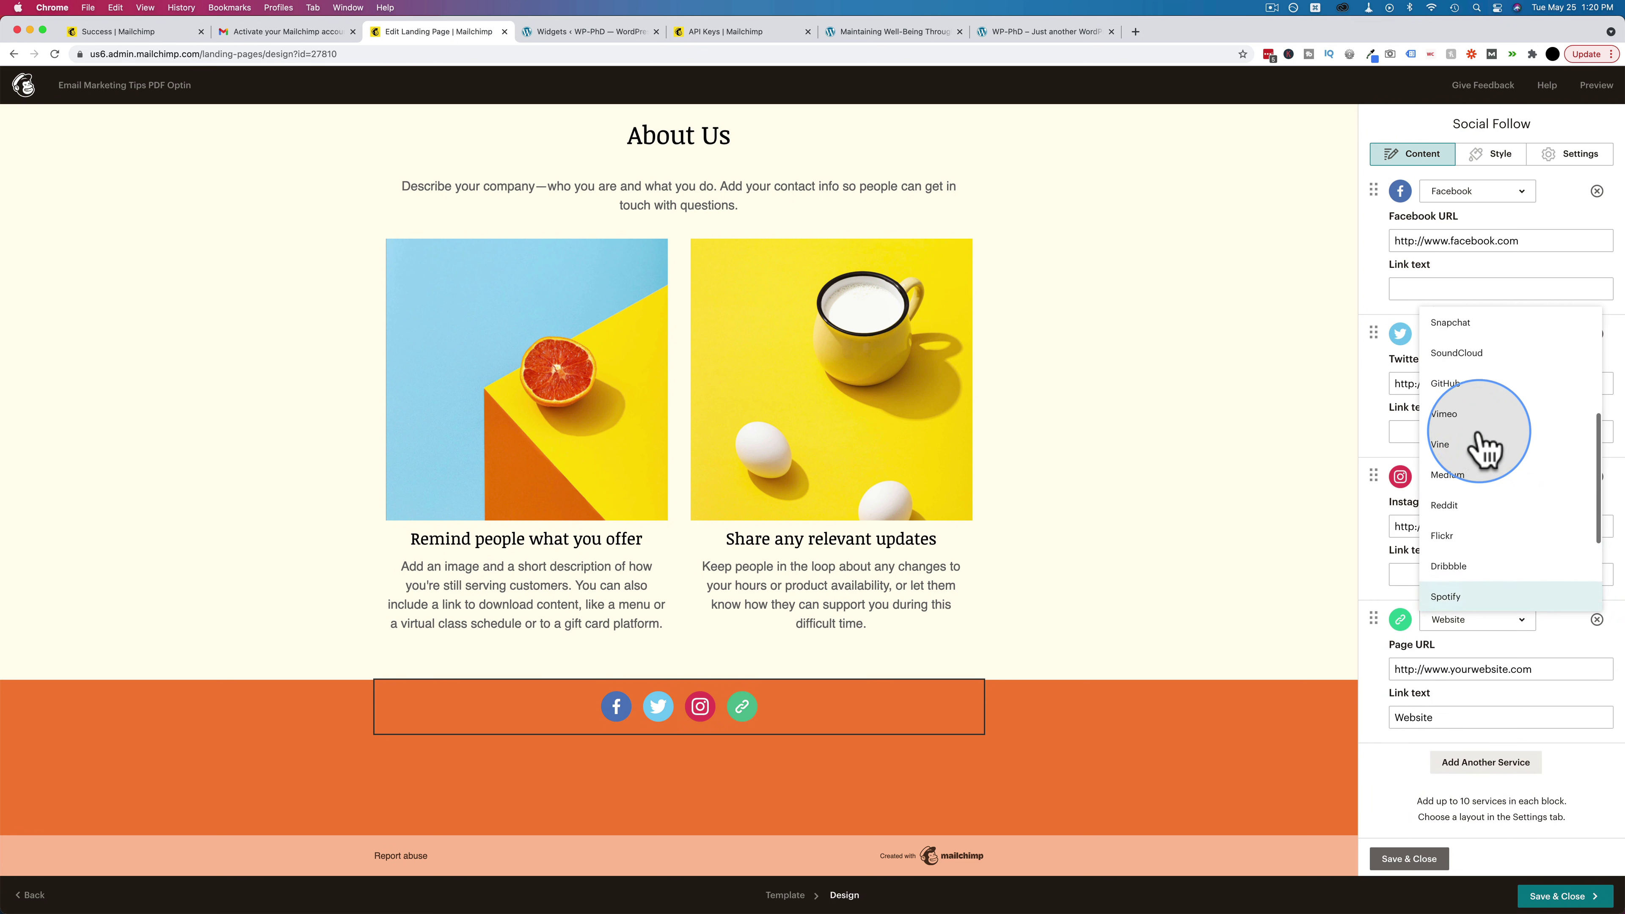
pyautogui.scroll(2, 1477, 448)
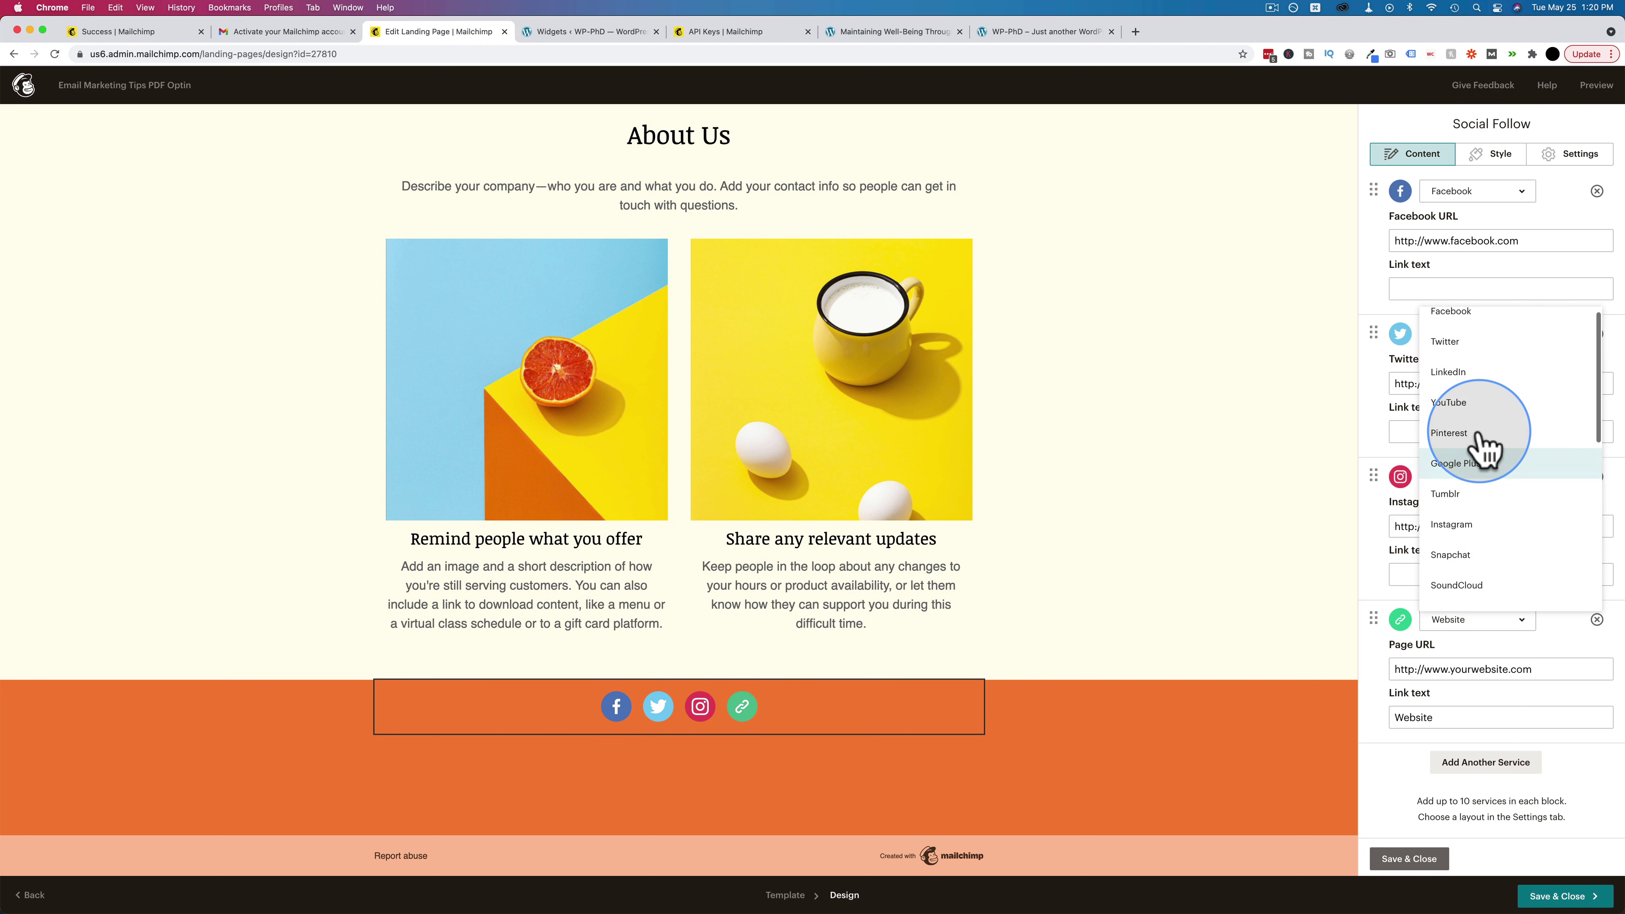
pyautogui.click(1468, 428)
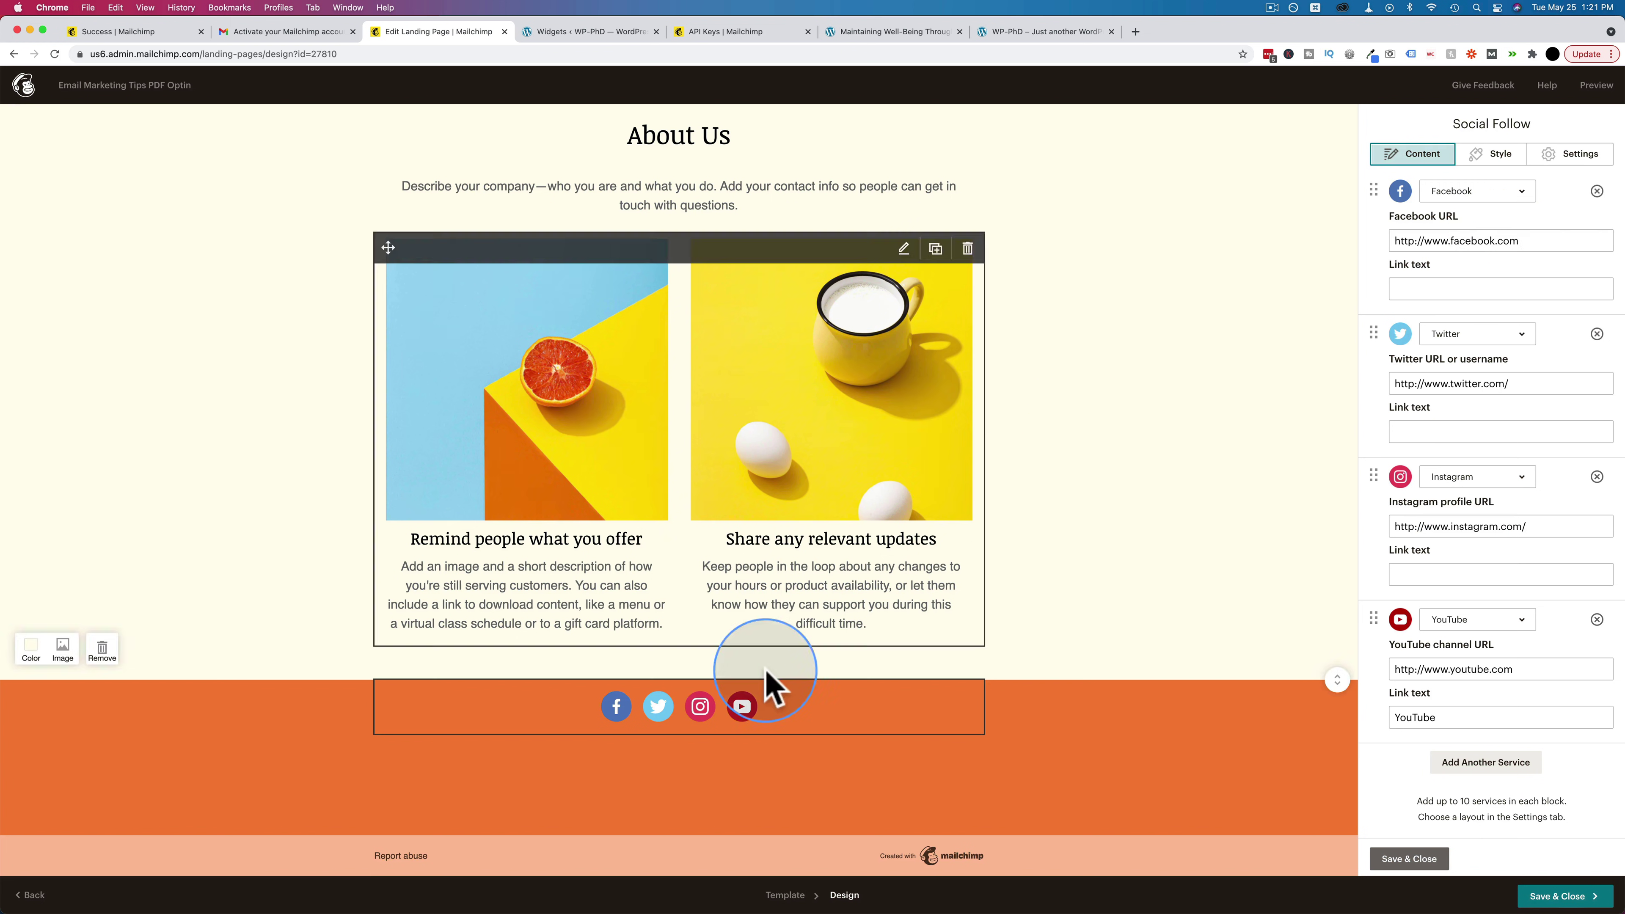
# Examine the style and settings options of the Social Follow block and the signup form block.
pyautogui.click(1497, 164)
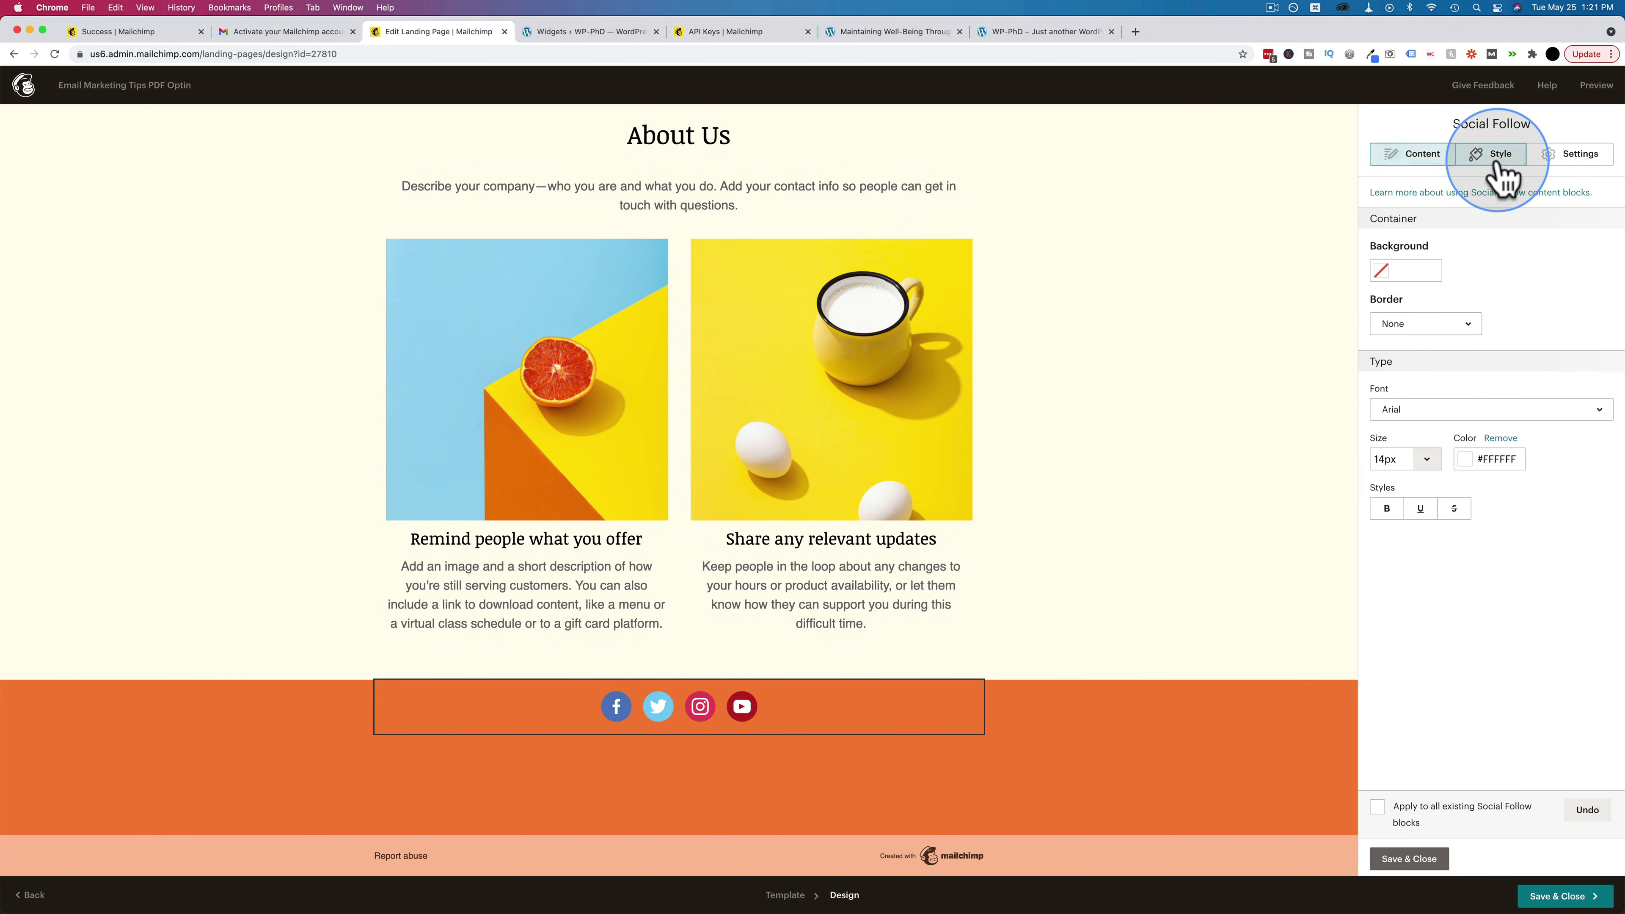
pyautogui.click(1569, 160)
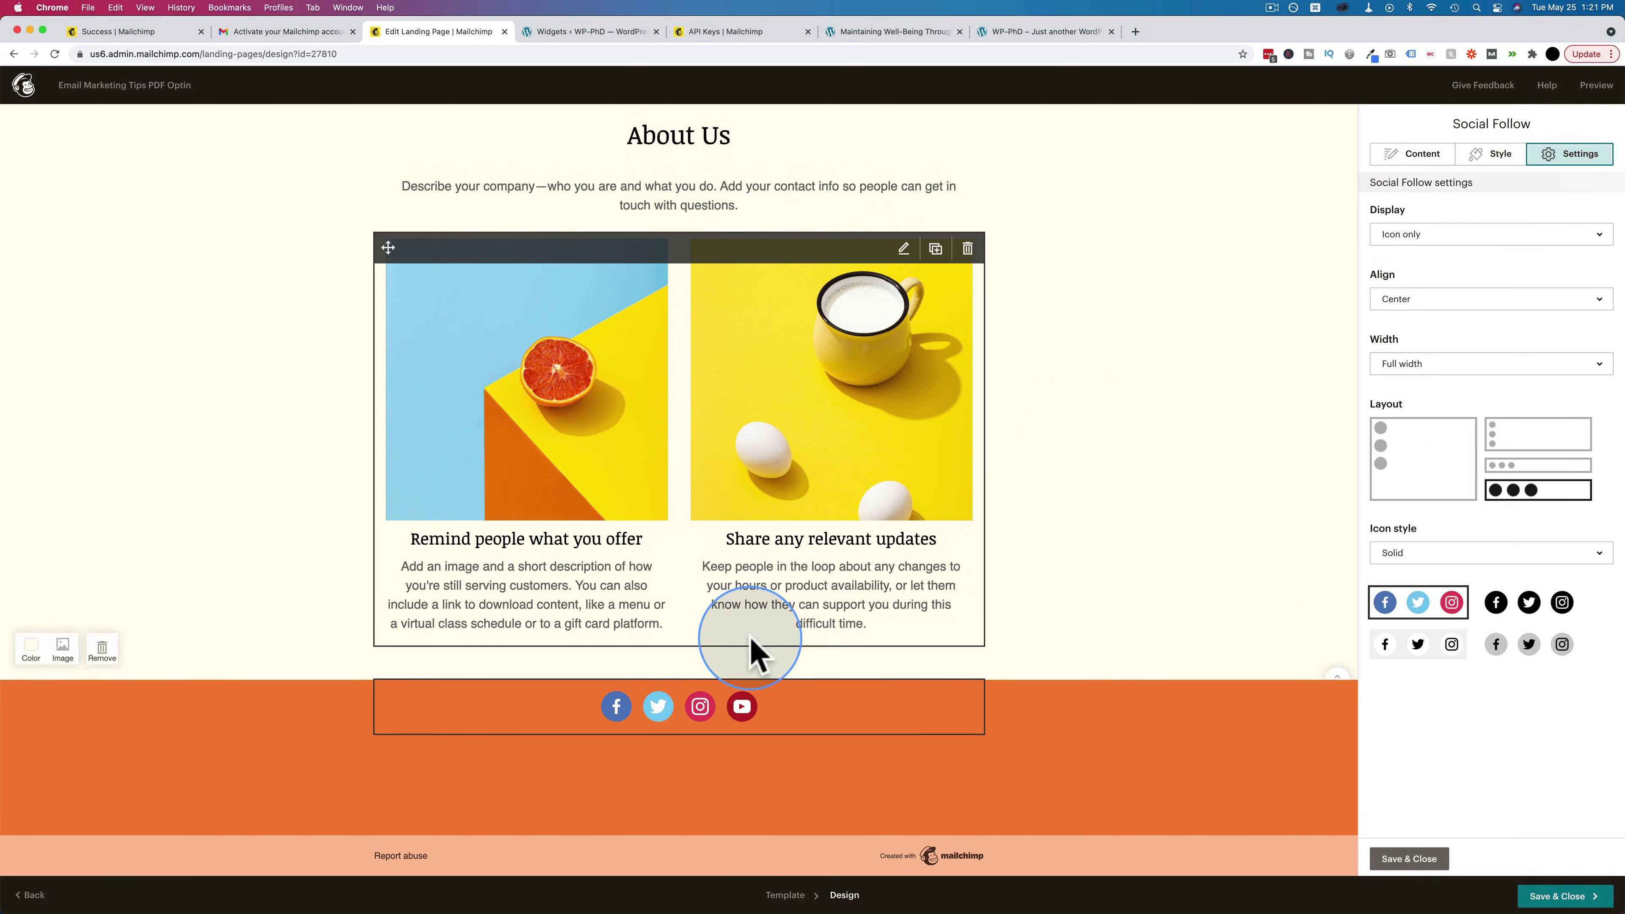
pyautogui.click(1491, 161)
pyautogui.scroll(8, 1148, 275)
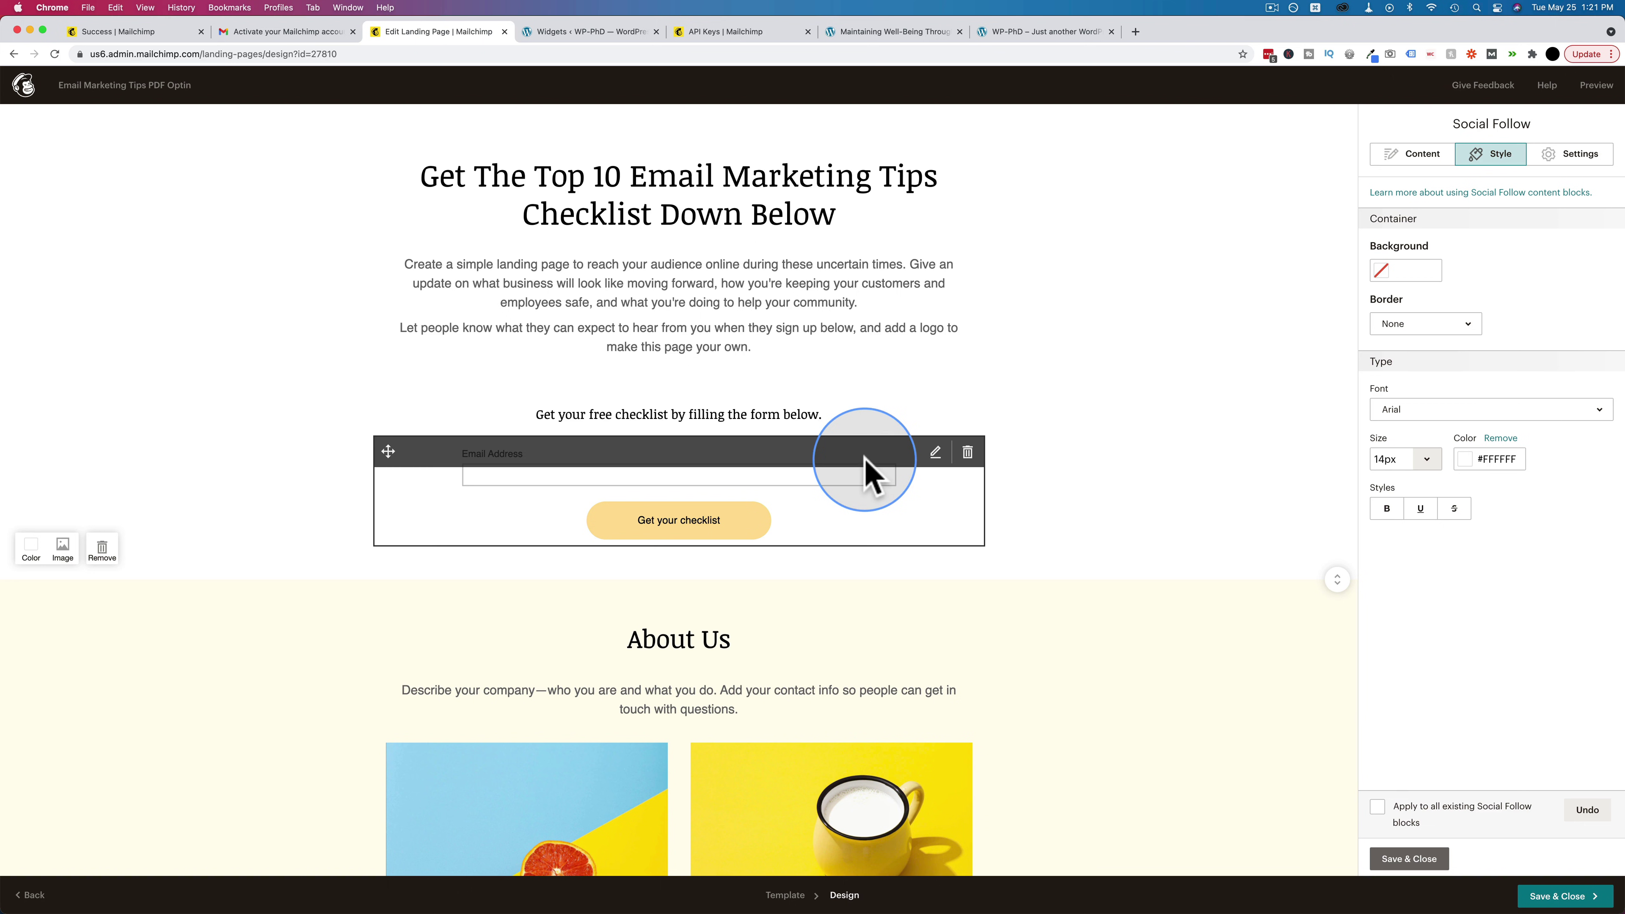
pyautogui.click(872, 477)
pyautogui.click(1487, 157)
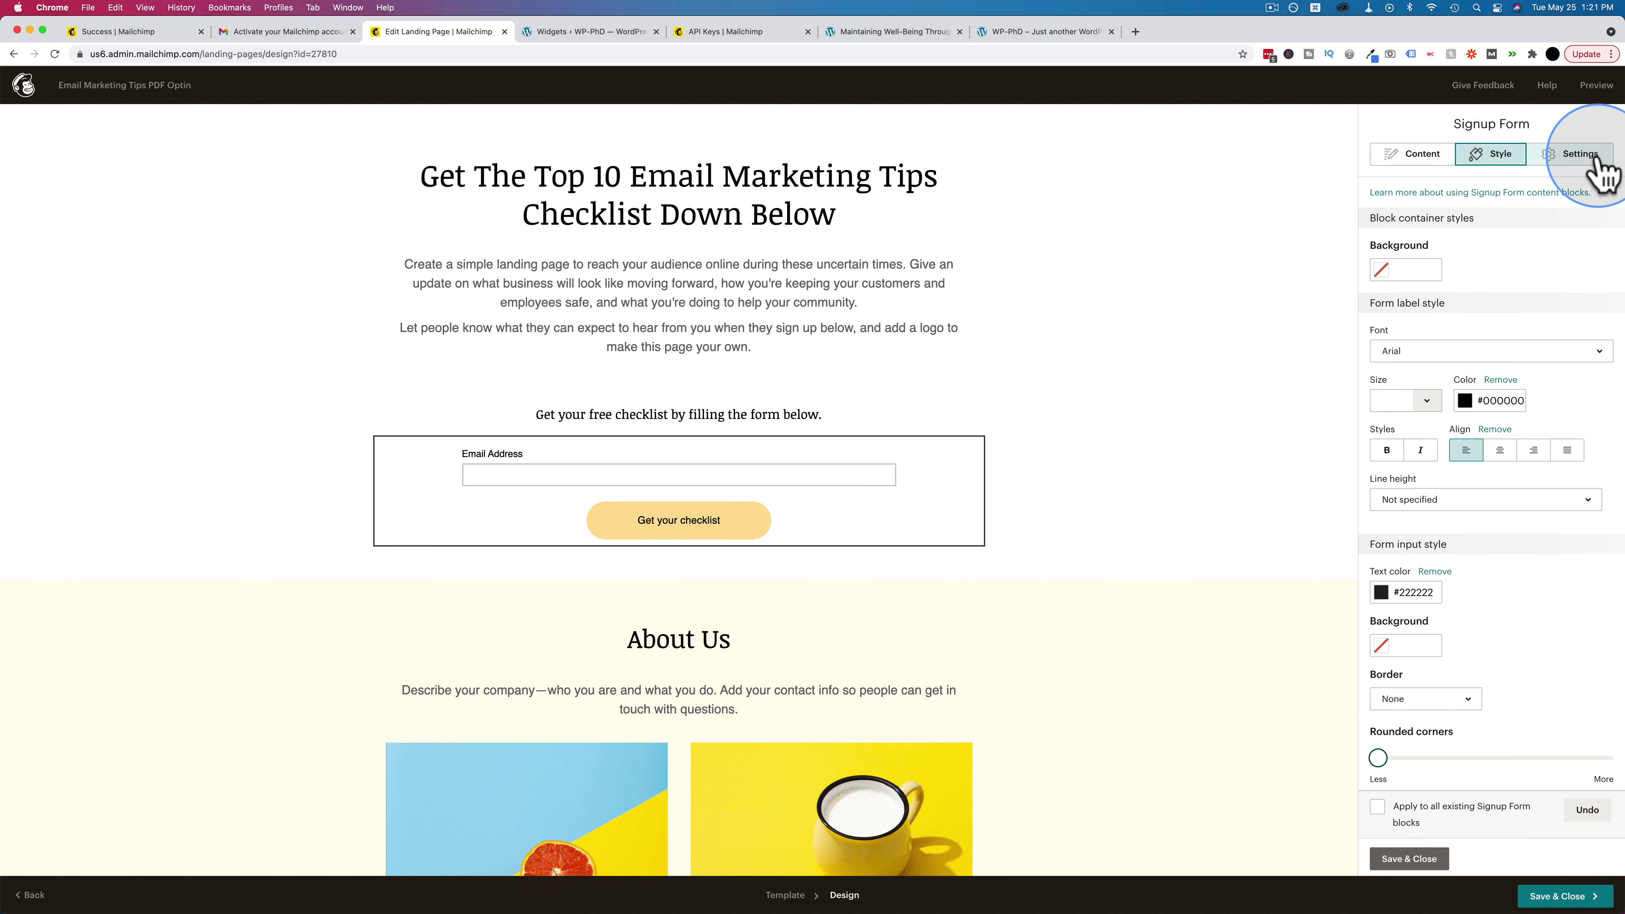
pyautogui.click(1578, 156)
pyautogui.click(1154, 443)
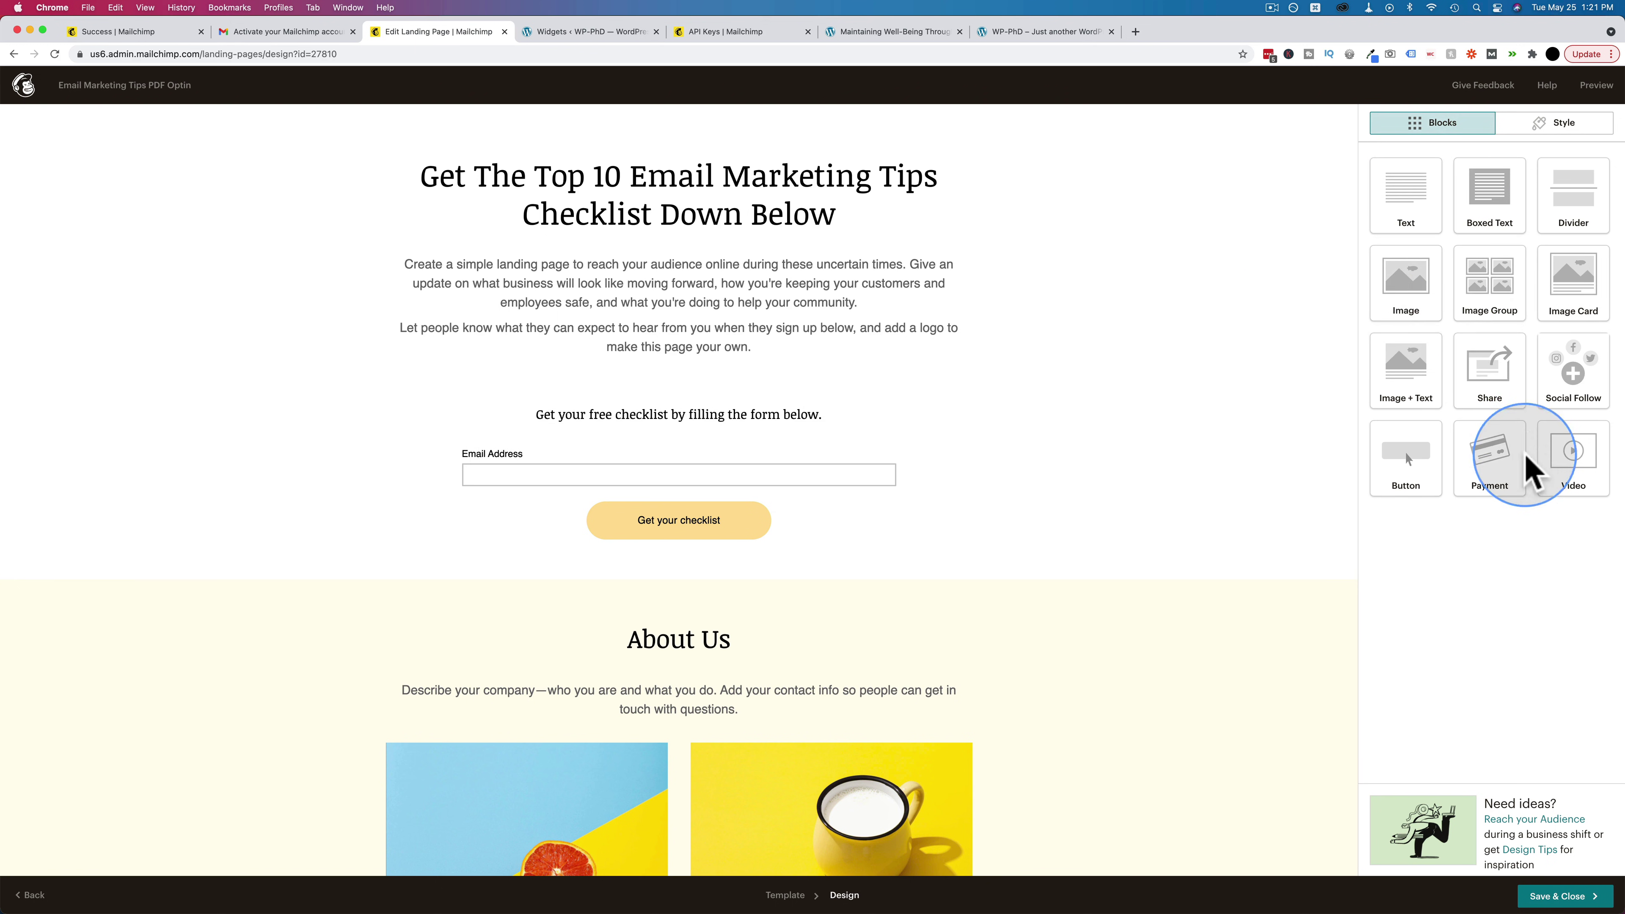
# Add an Image block above the landing page heading, insert the orange "EMAIL MARKETING" letter-tiles image, check its style and settings options, and save the block.
pyautogui.moveTo(1405, 285); pyautogui.dragTo(686, 157)
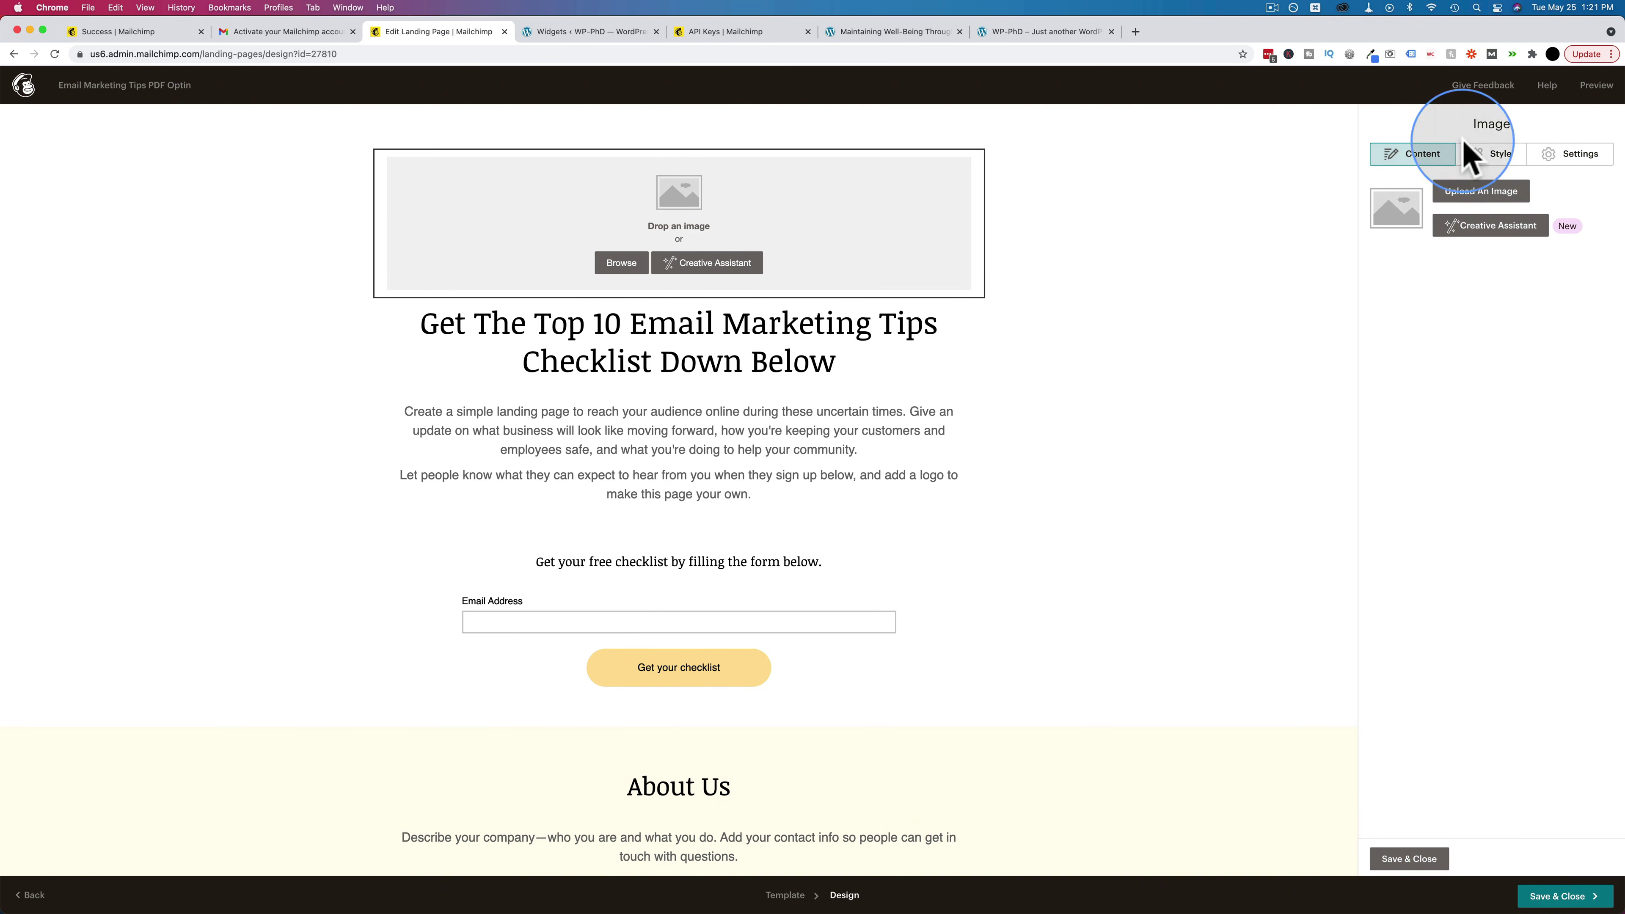
pyautogui.click(623, 263)
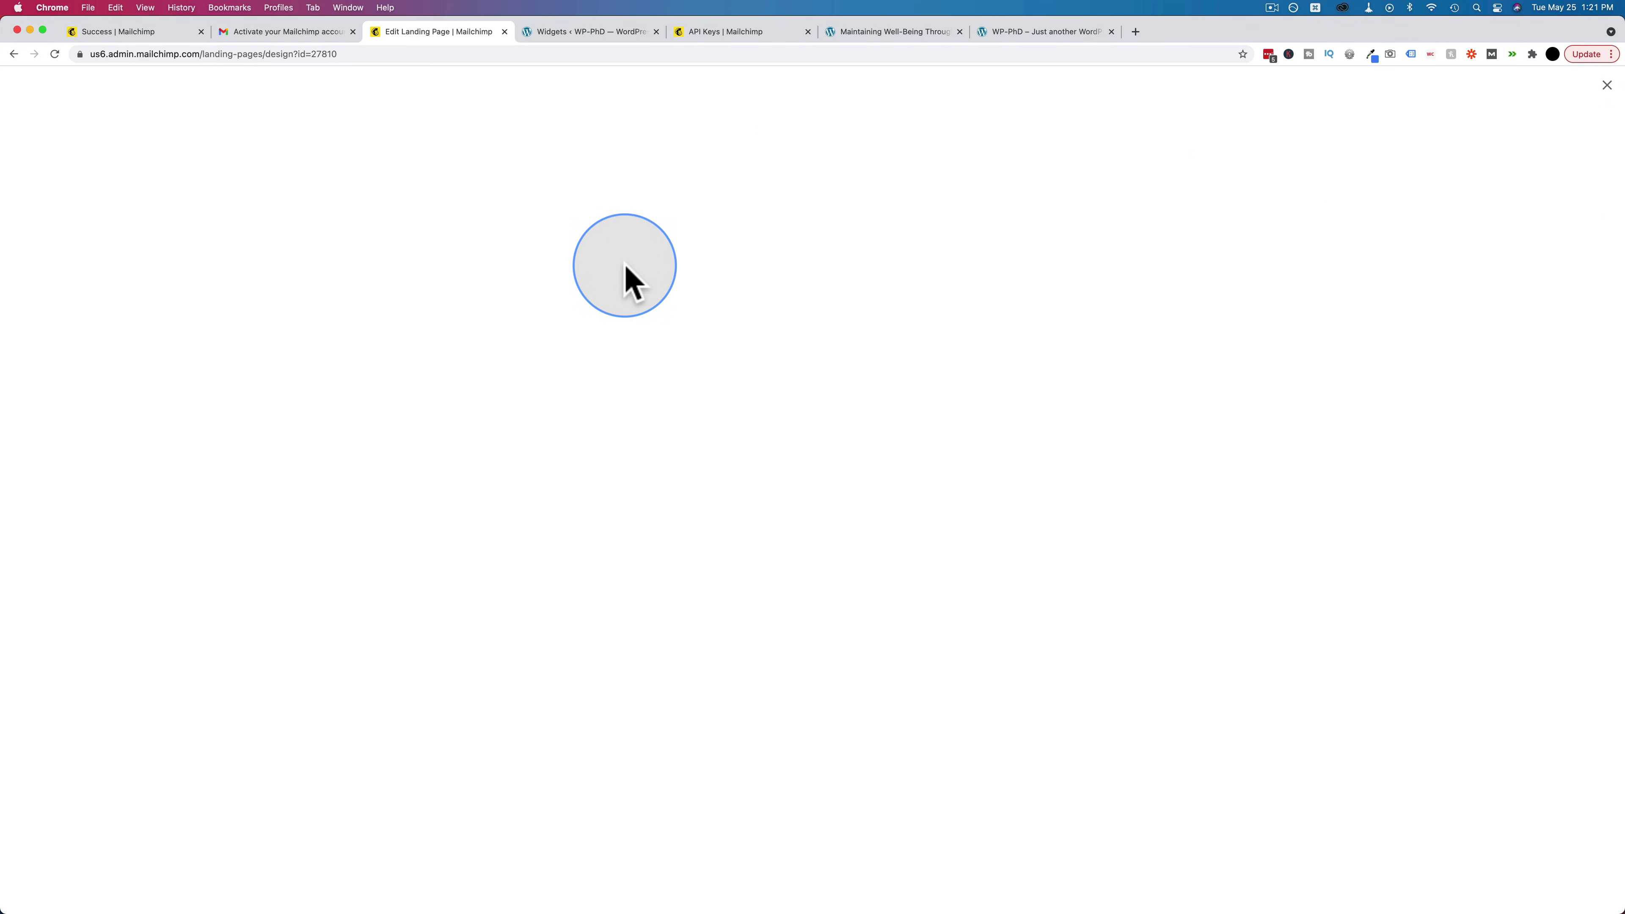
pyautogui.click(323, 326)
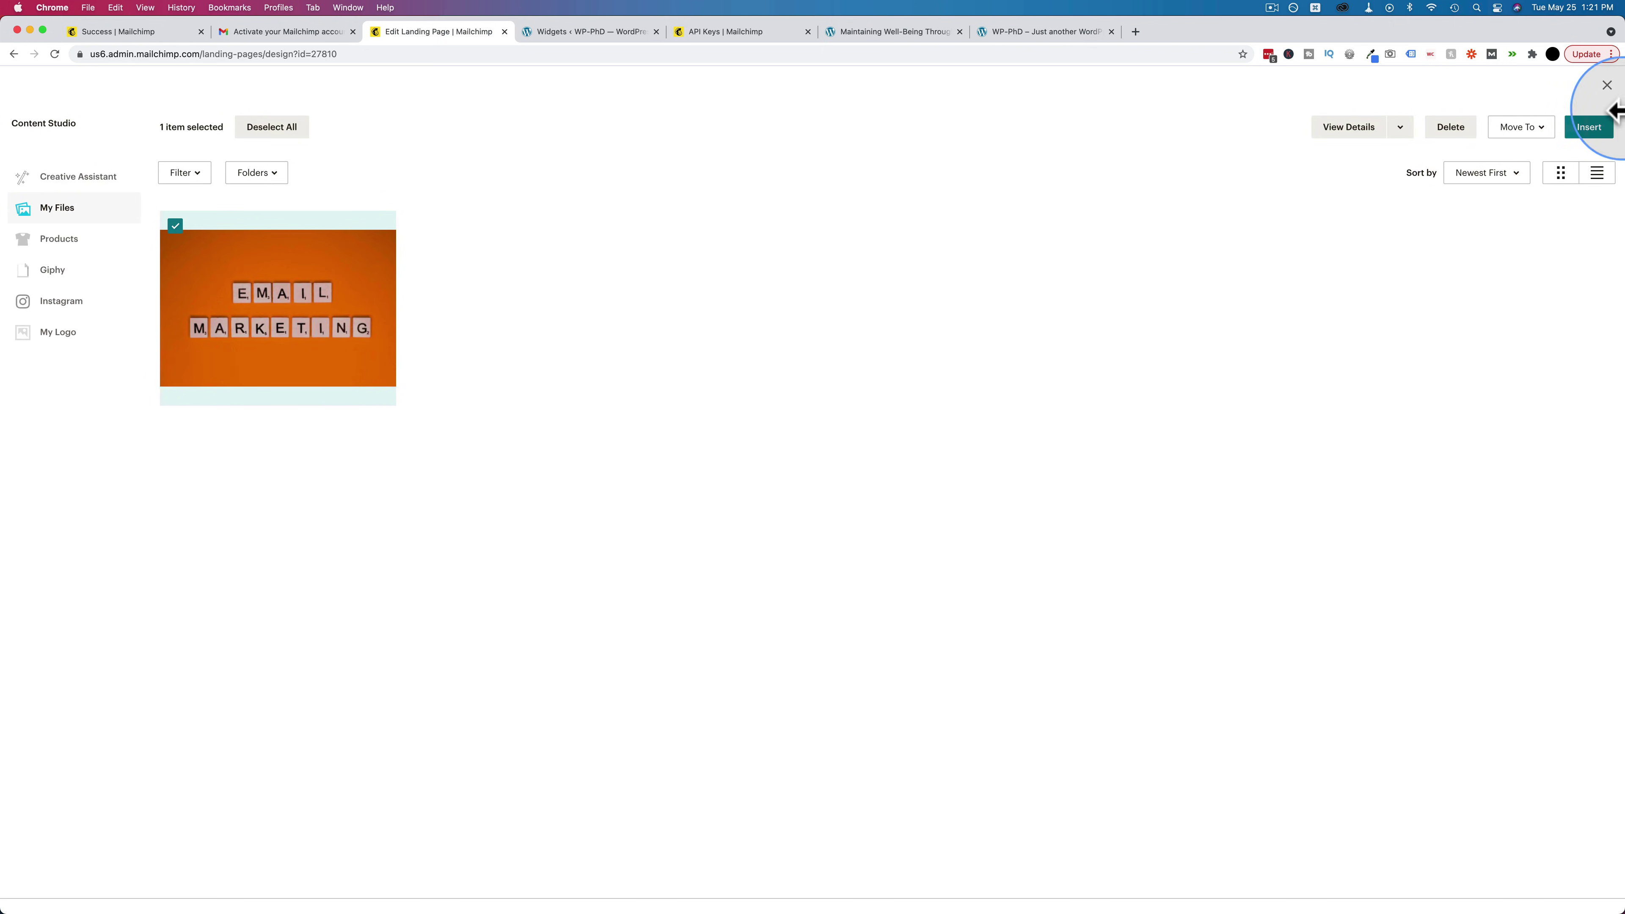
pyautogui.click(1589, 128)
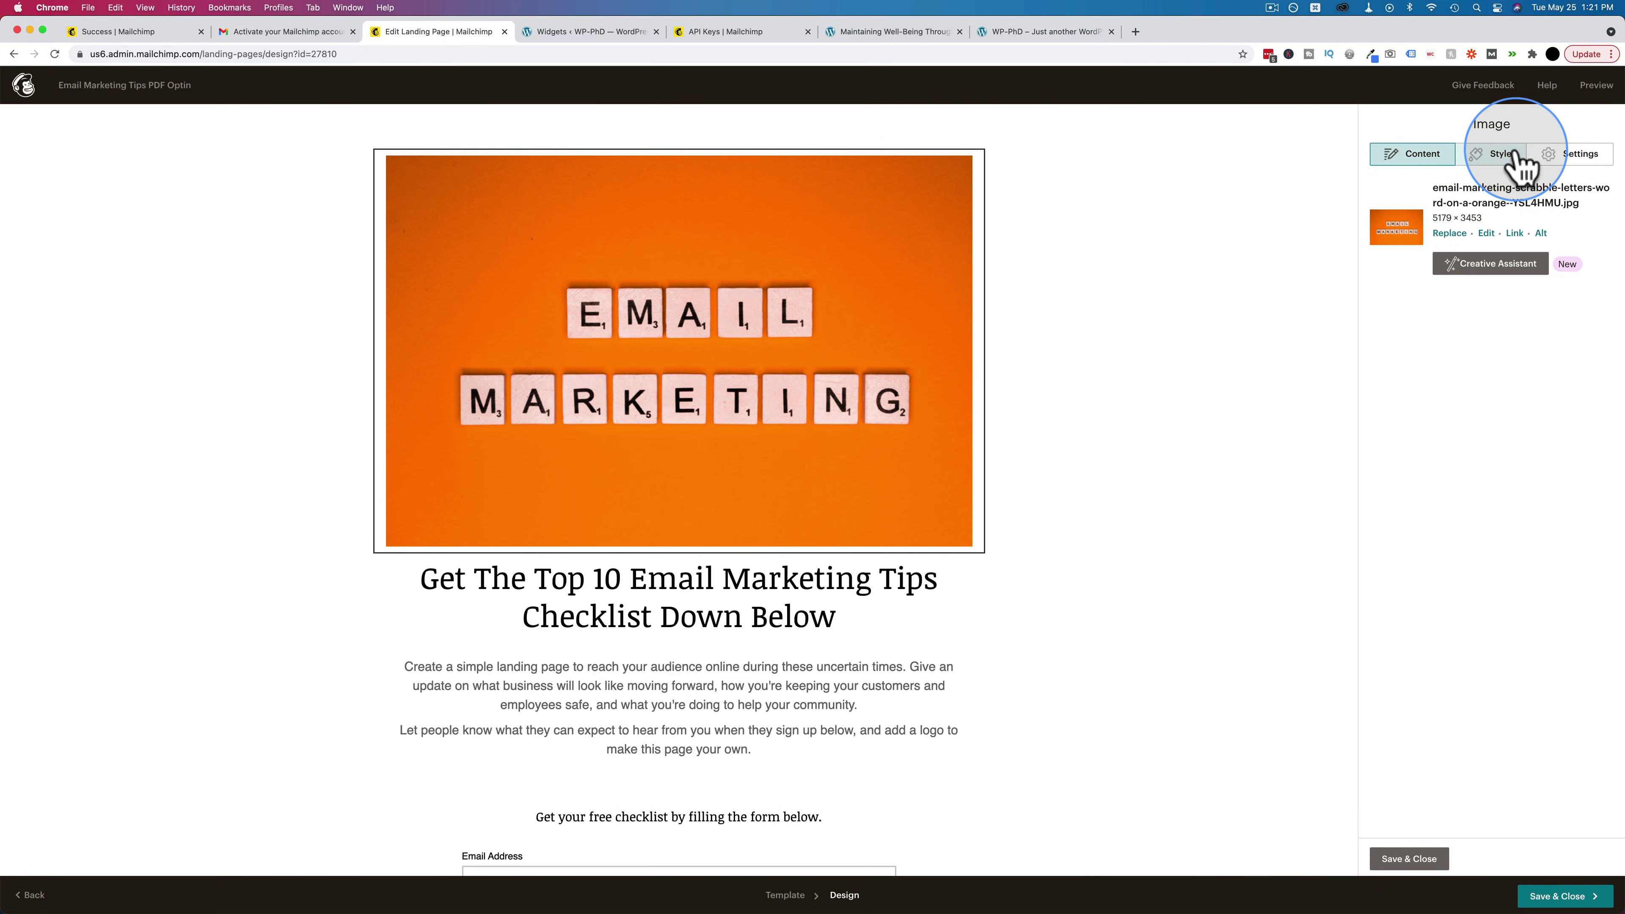
pyautogui.click(1491, 160)
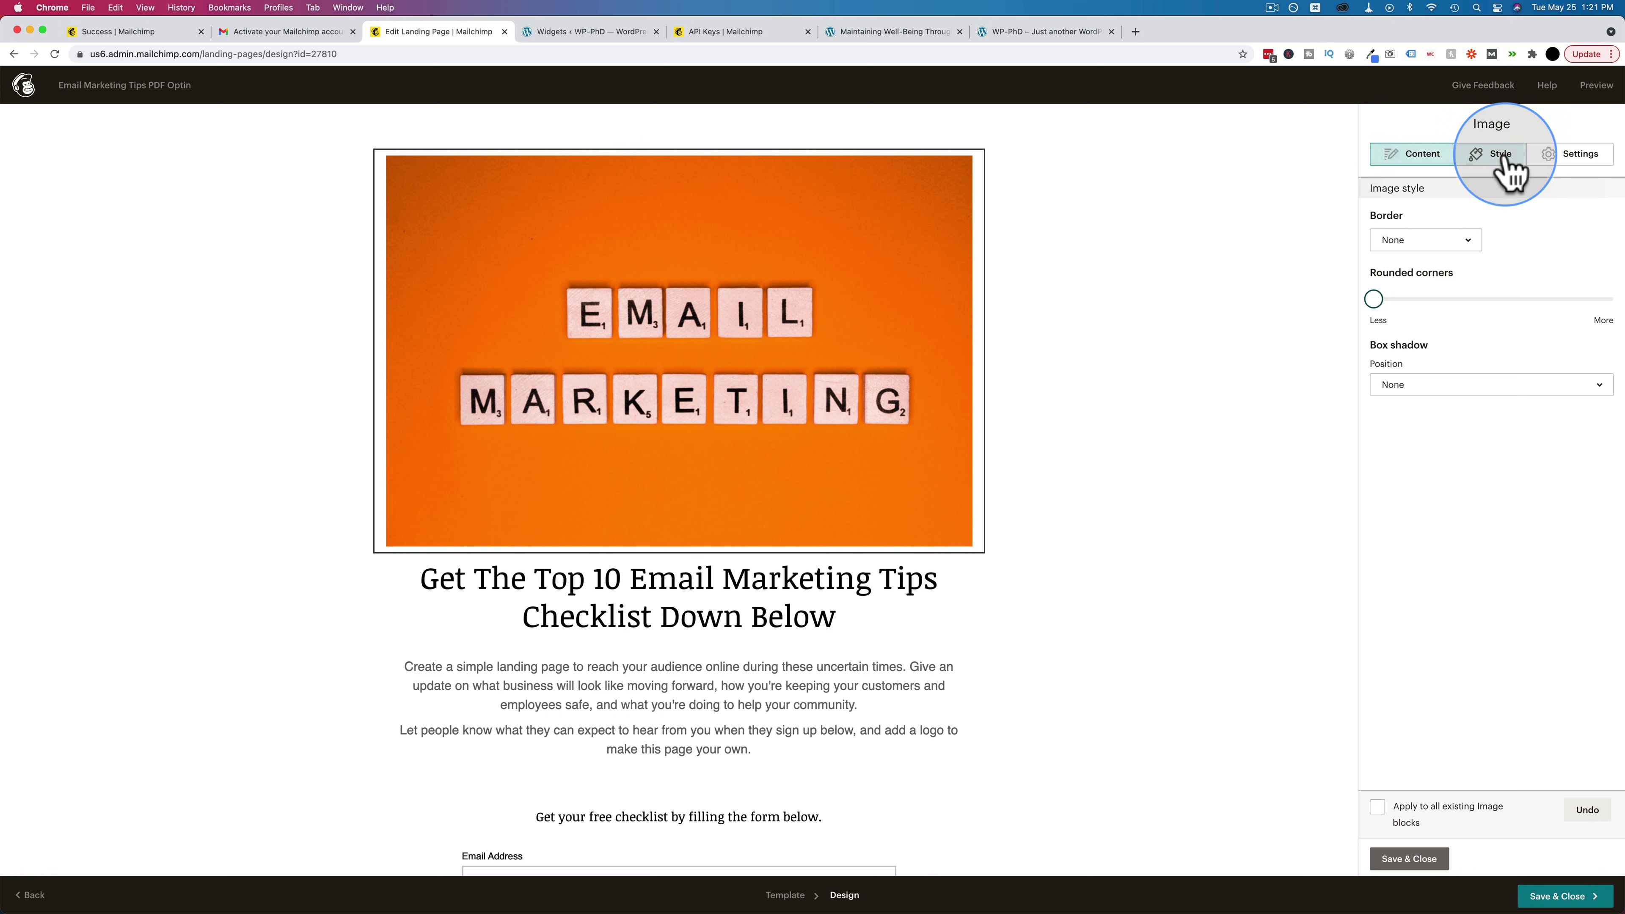
pyautogui.click(1558, 157)
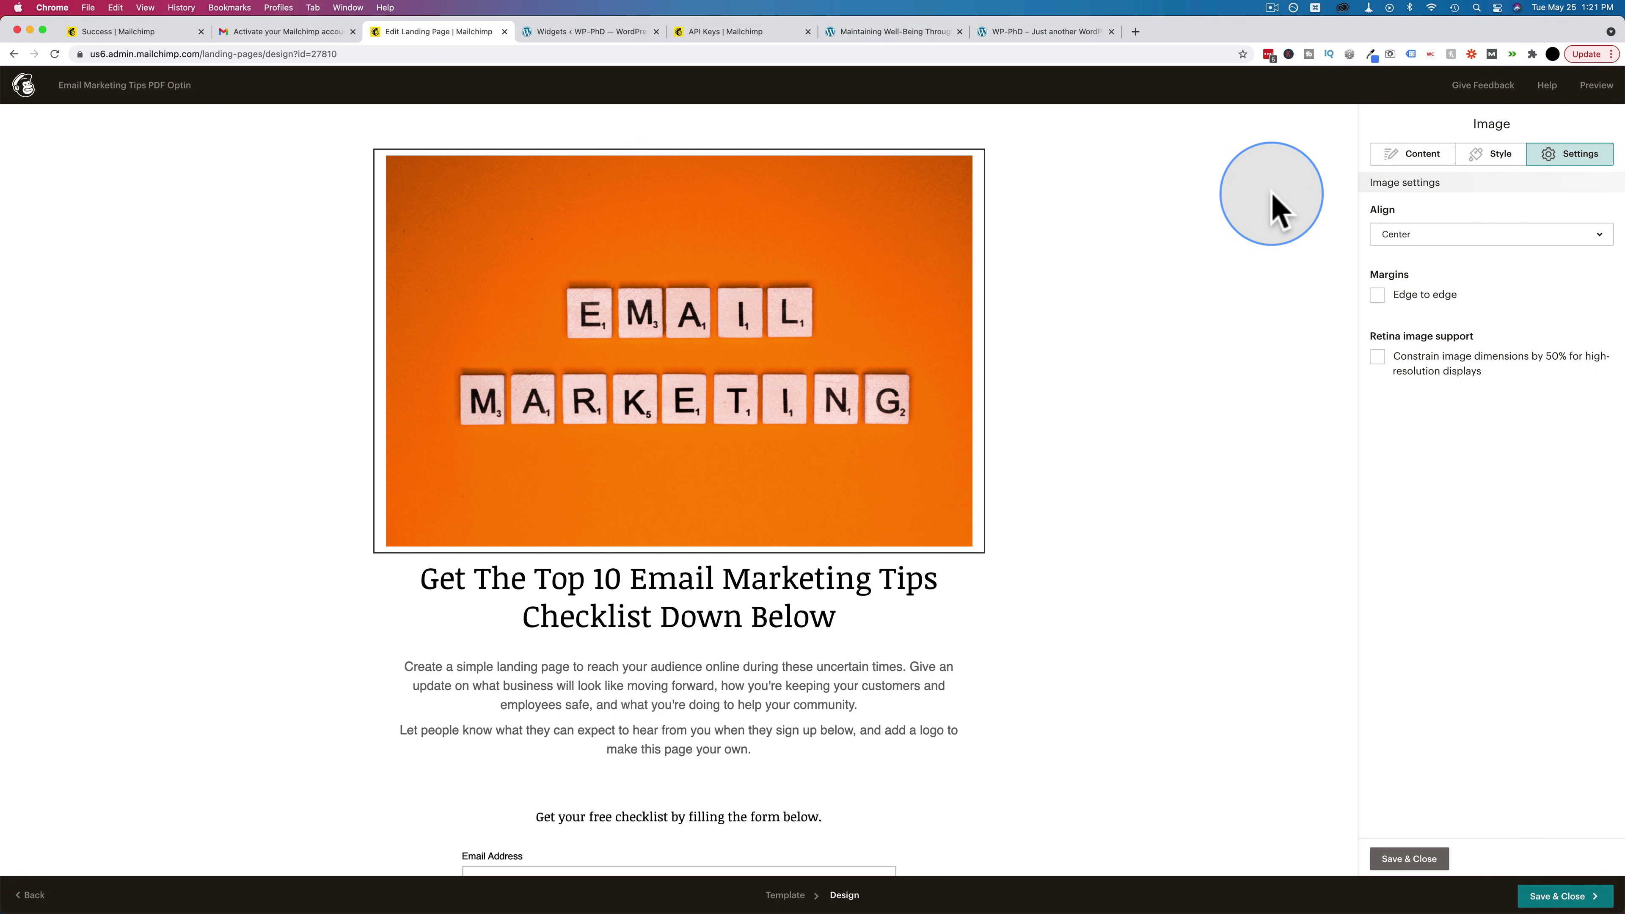
pyautogui.click(1408, 859)
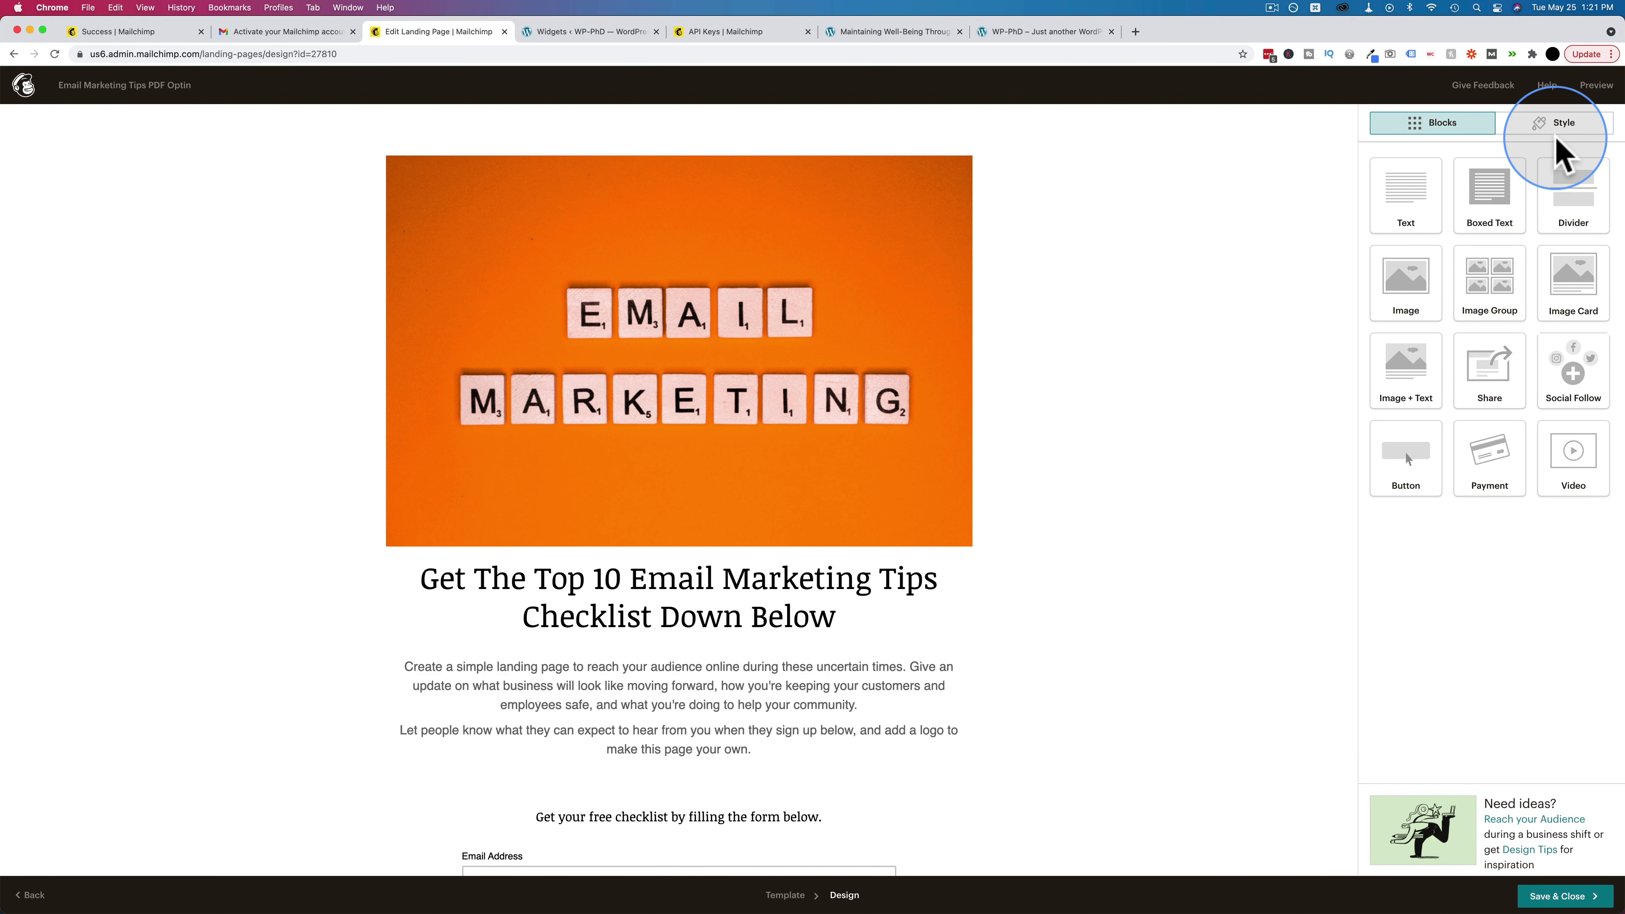
# Examine the landing page's overall style categories, including the Page container and heading styles, and look over the page layout down to the footer.
pyautogui.click(1575, 137)
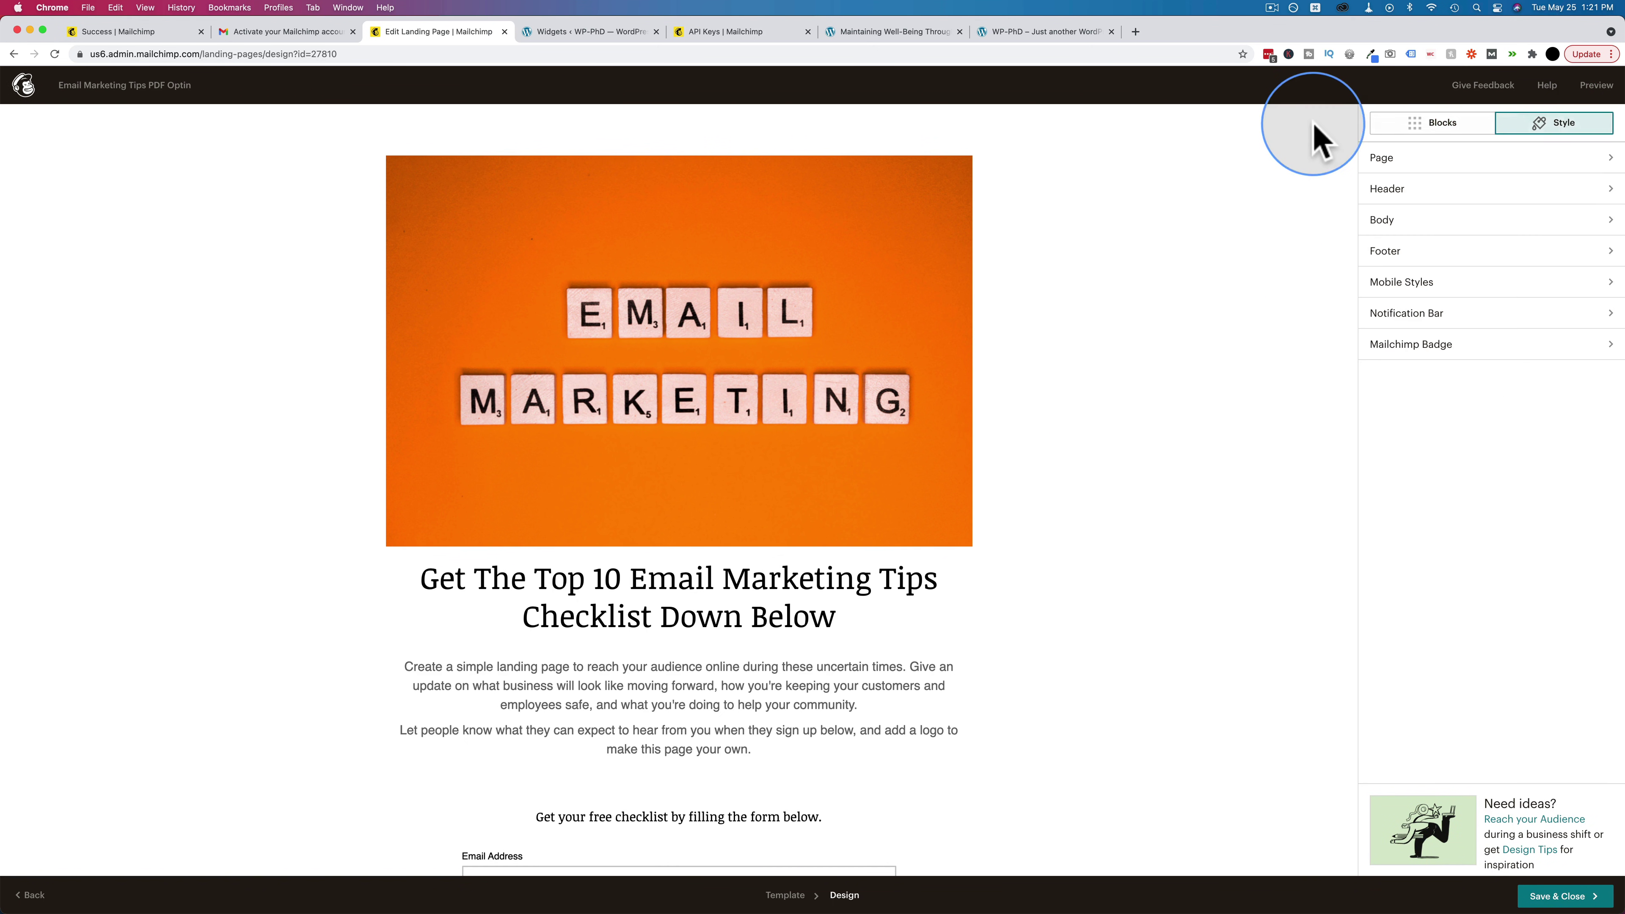
pyautogui.scroll(-1, 1231, 273)
pyautogui.scroll(-10, 1227, 262)
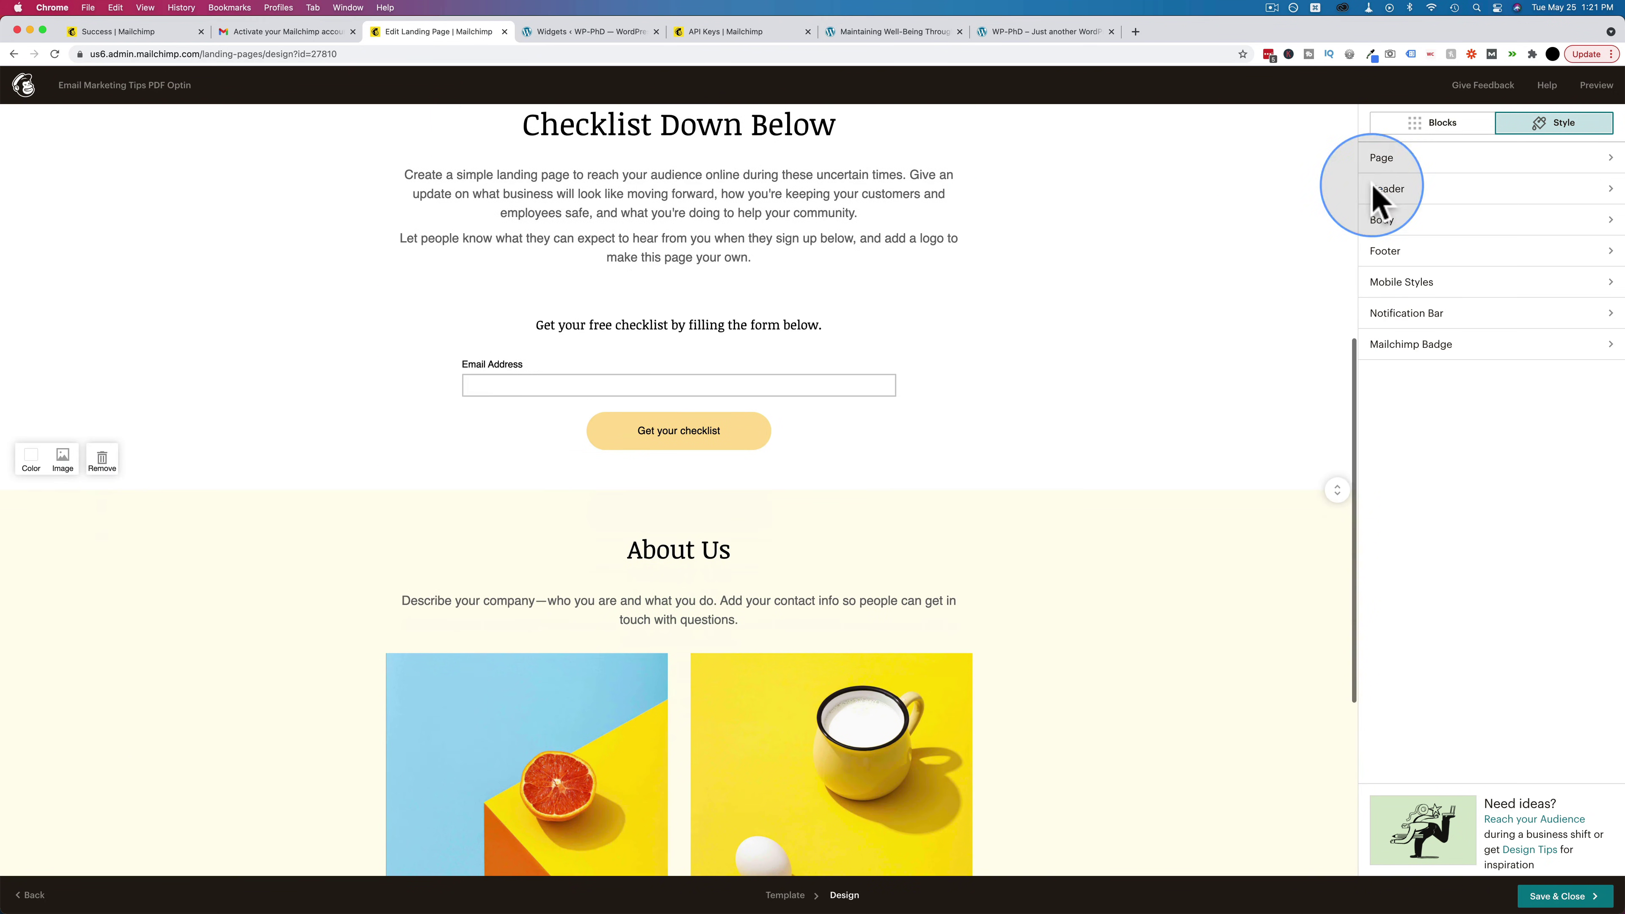
pyautogui.click(1444, 157)
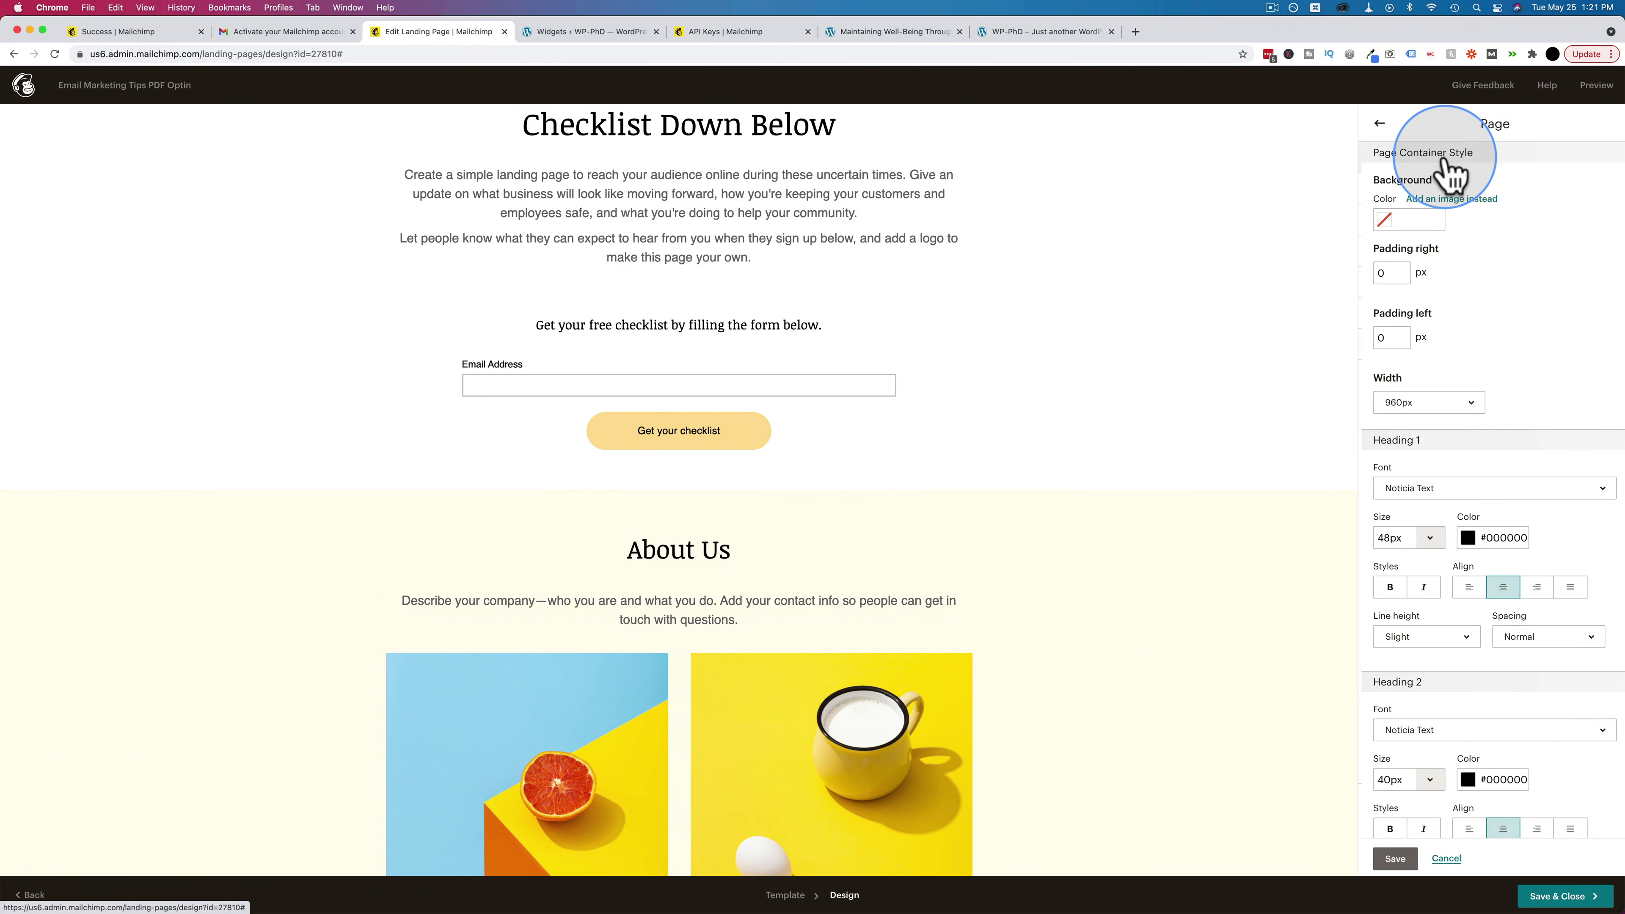
pyautogui.click(1376, 124)
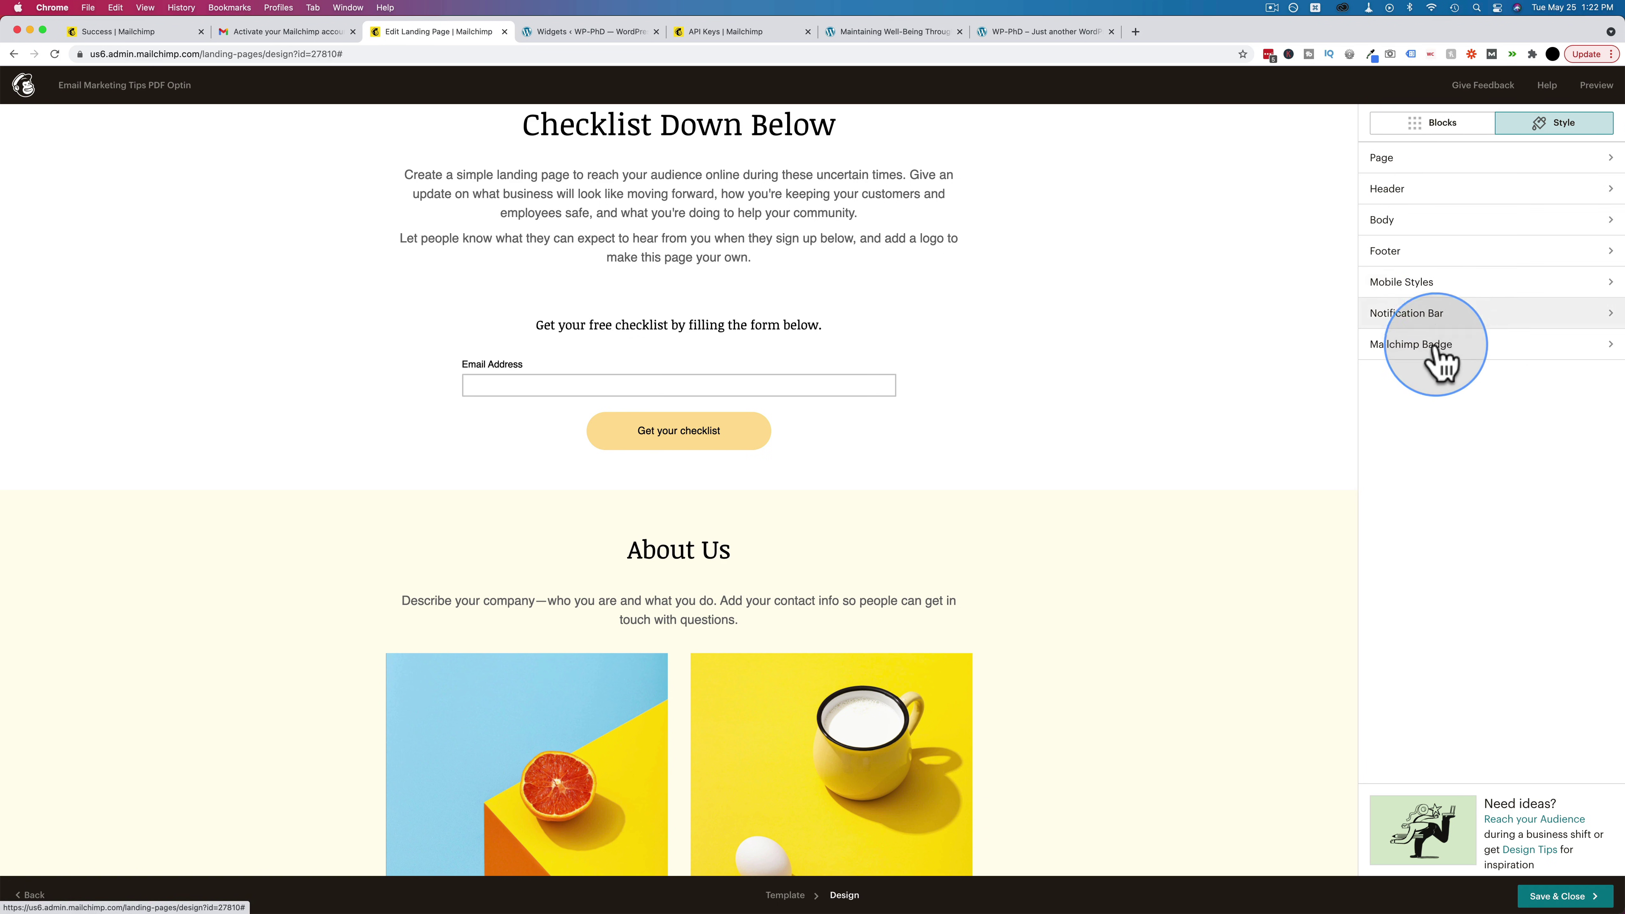
pyautogui.scroll(-5, 1215, 538)
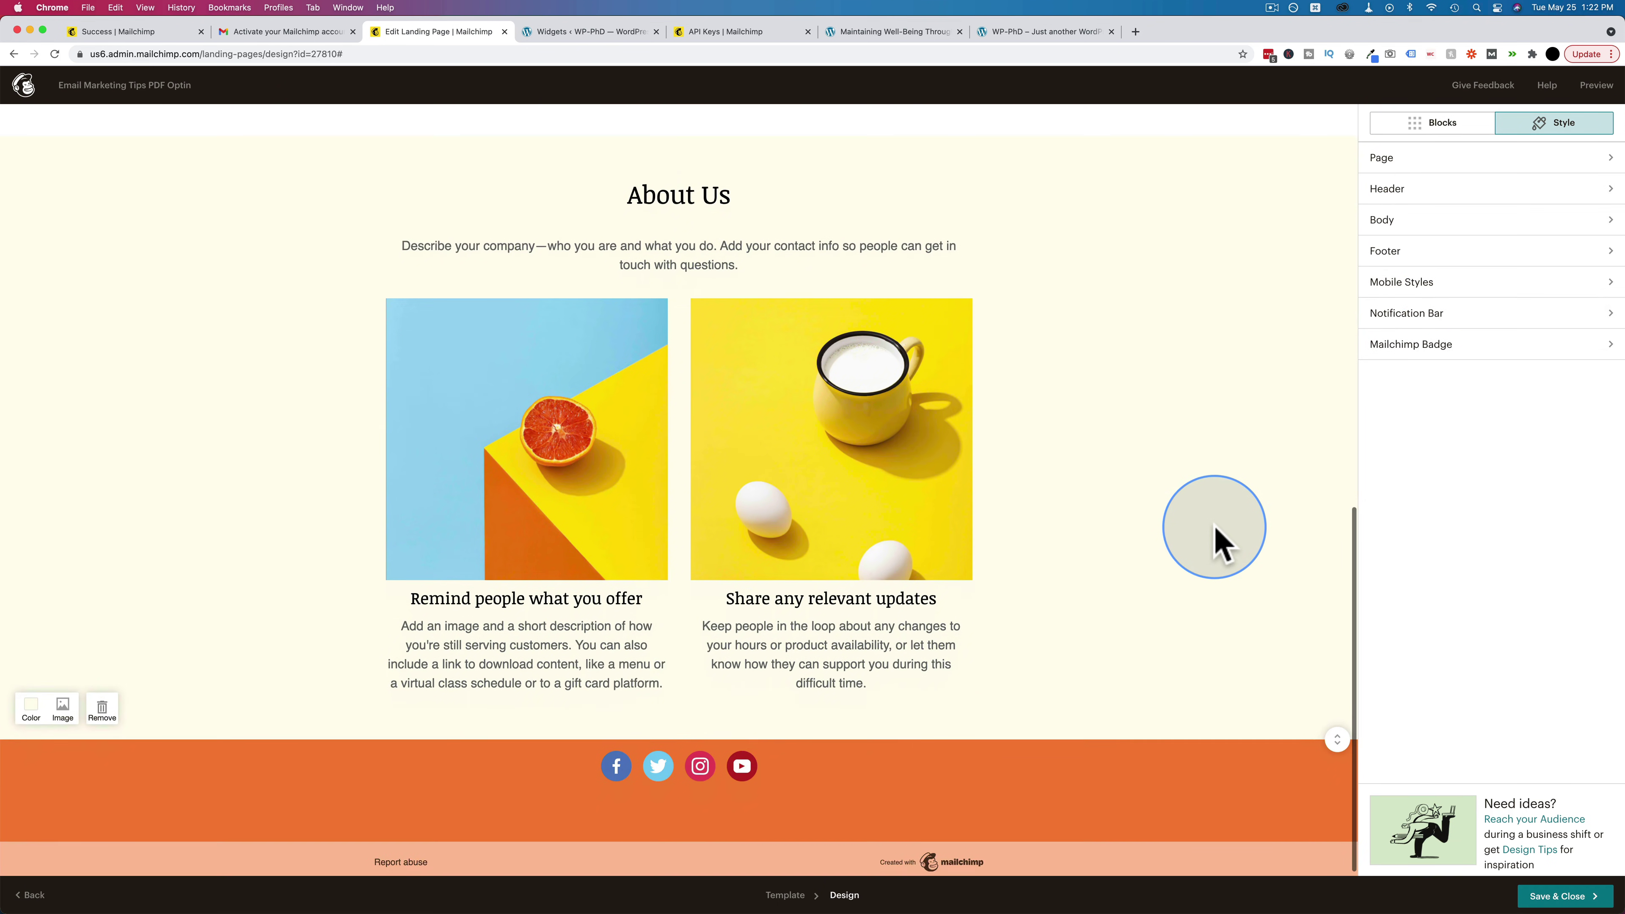
pyautogui.scroll(6, 1216, 538)
pyautogui.scroll(7, 1215, 531)
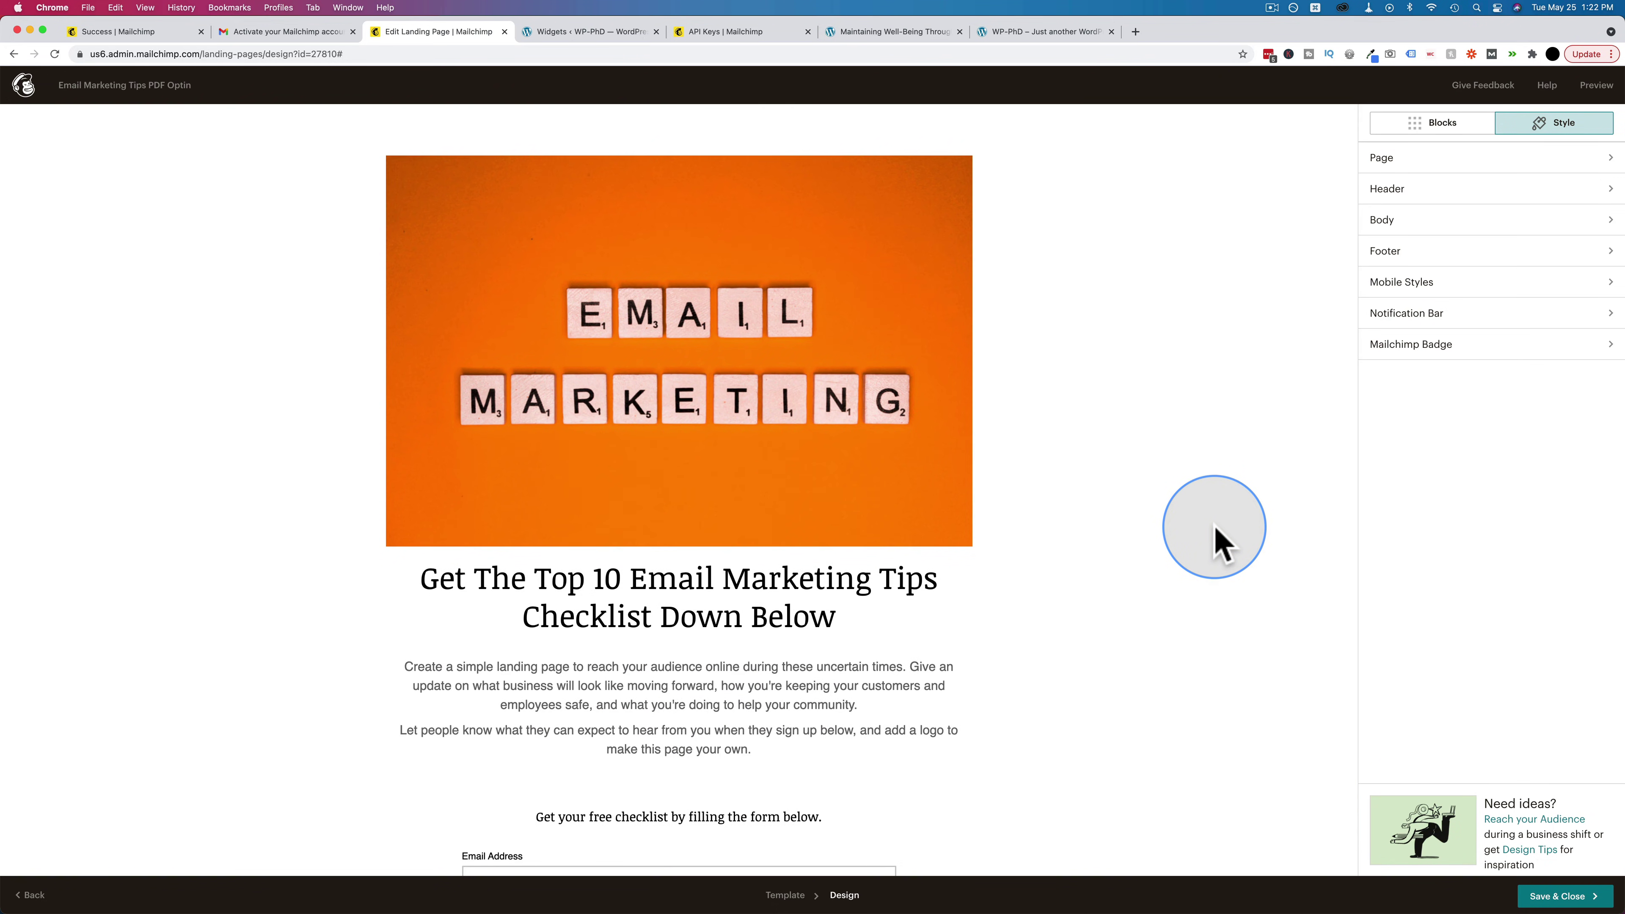
# Preview the landing page in both the desktop and mobile layouts, and close the preview.
pyautogui.click(1595, 86)
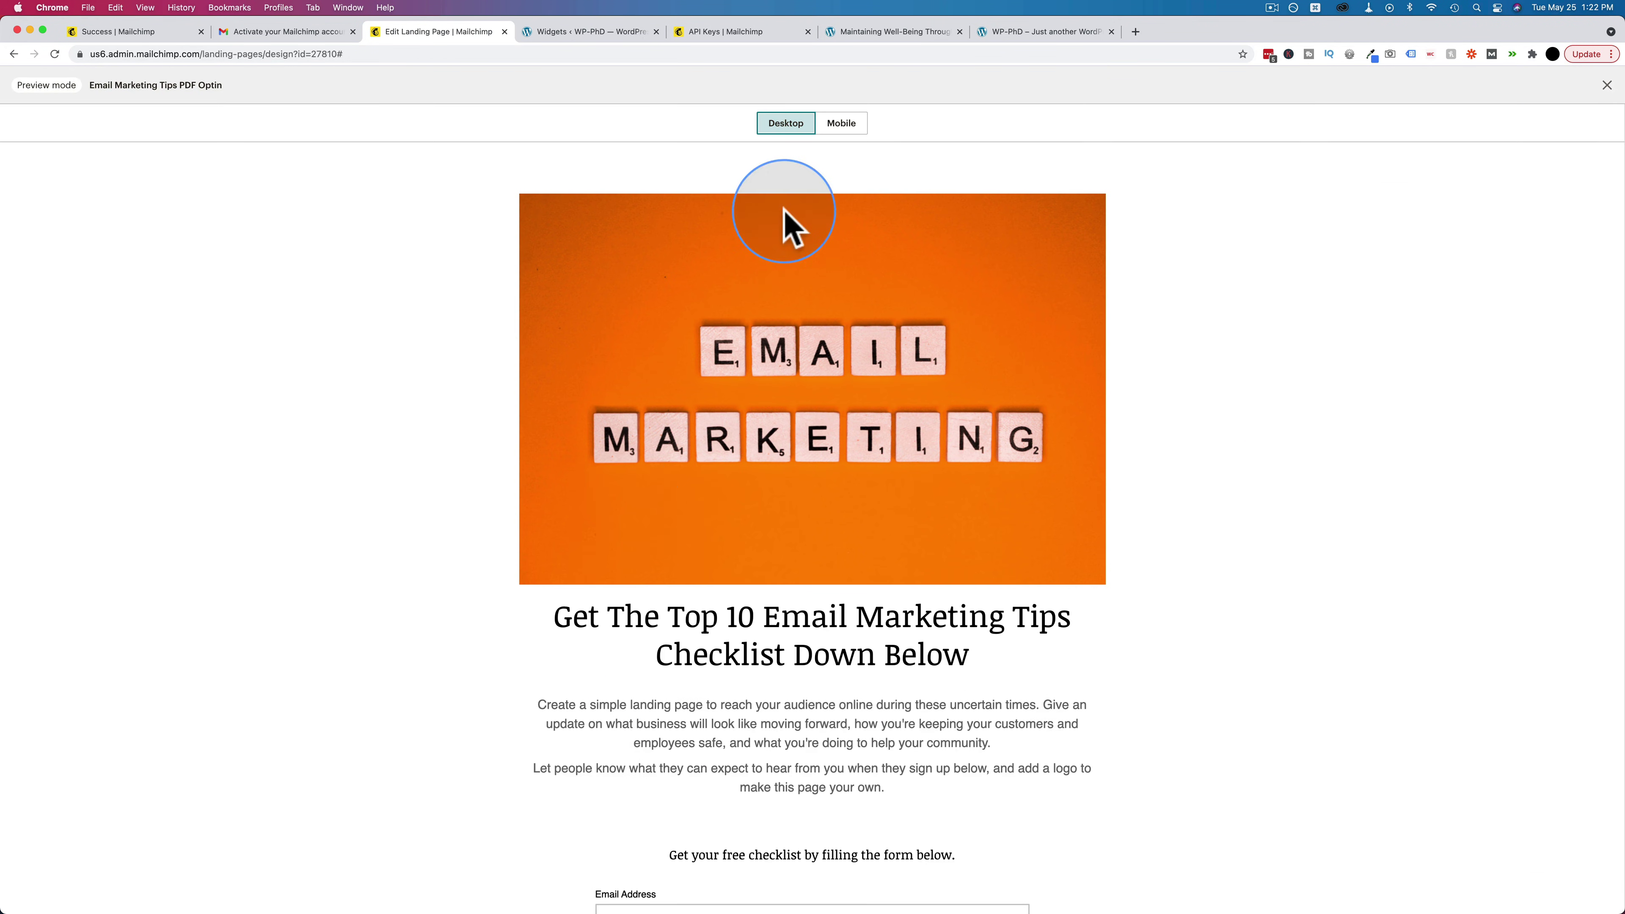
pyautogui.click(839, 124)
pyautogui.scroll(-4, 881, 263)
pyautogui.scroll(8, 881, 263)
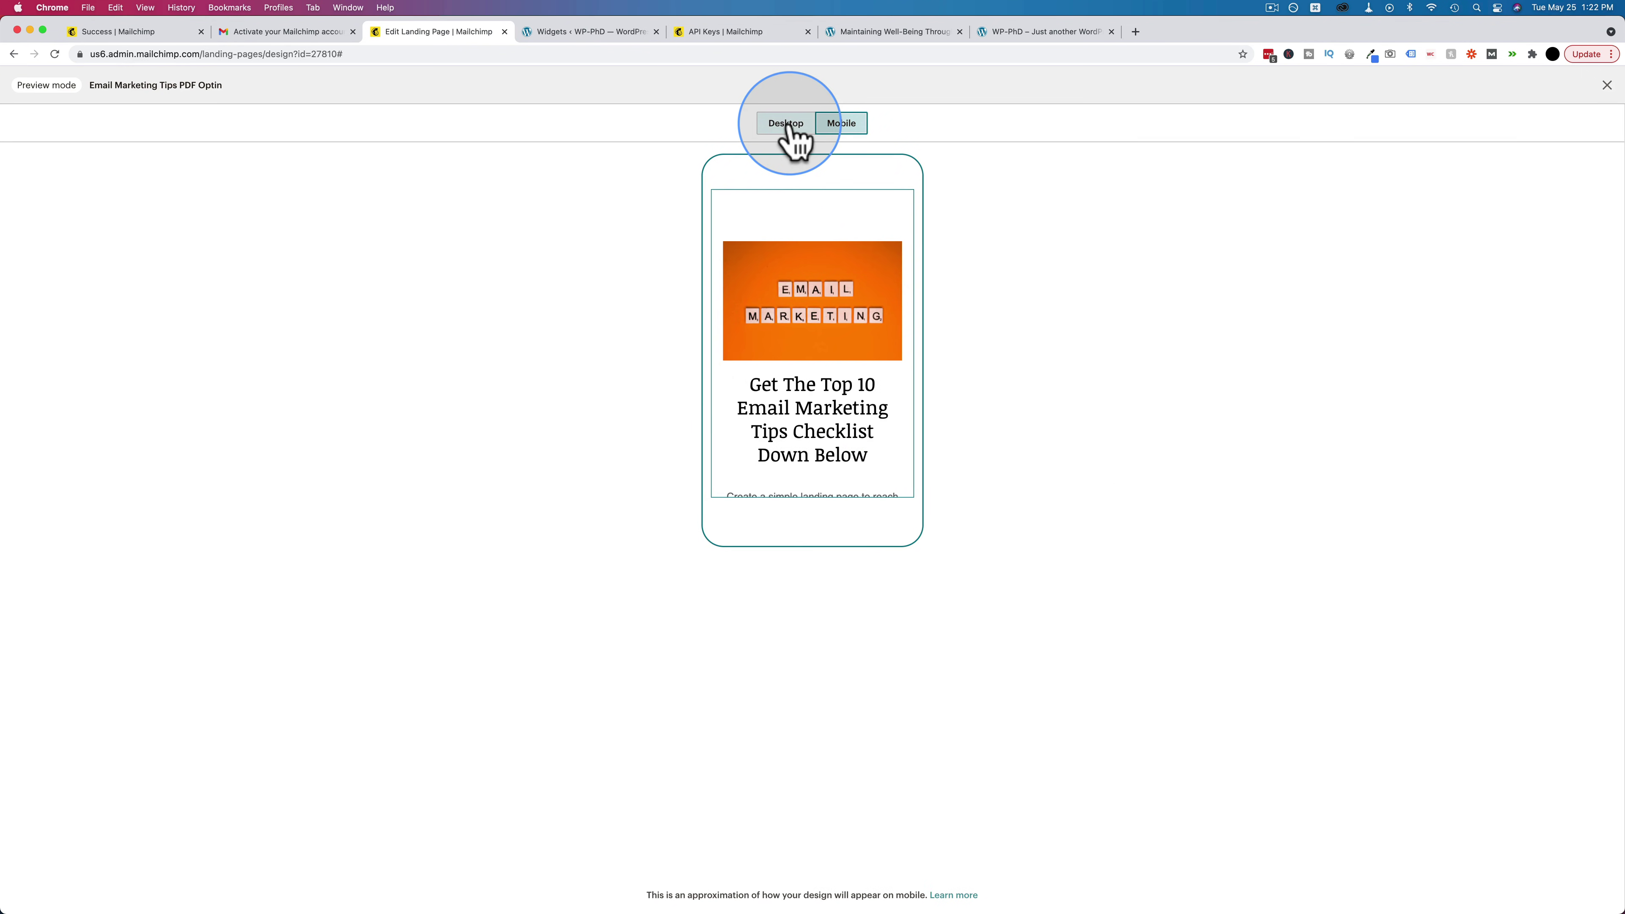
pyautogui.click(788, 126)
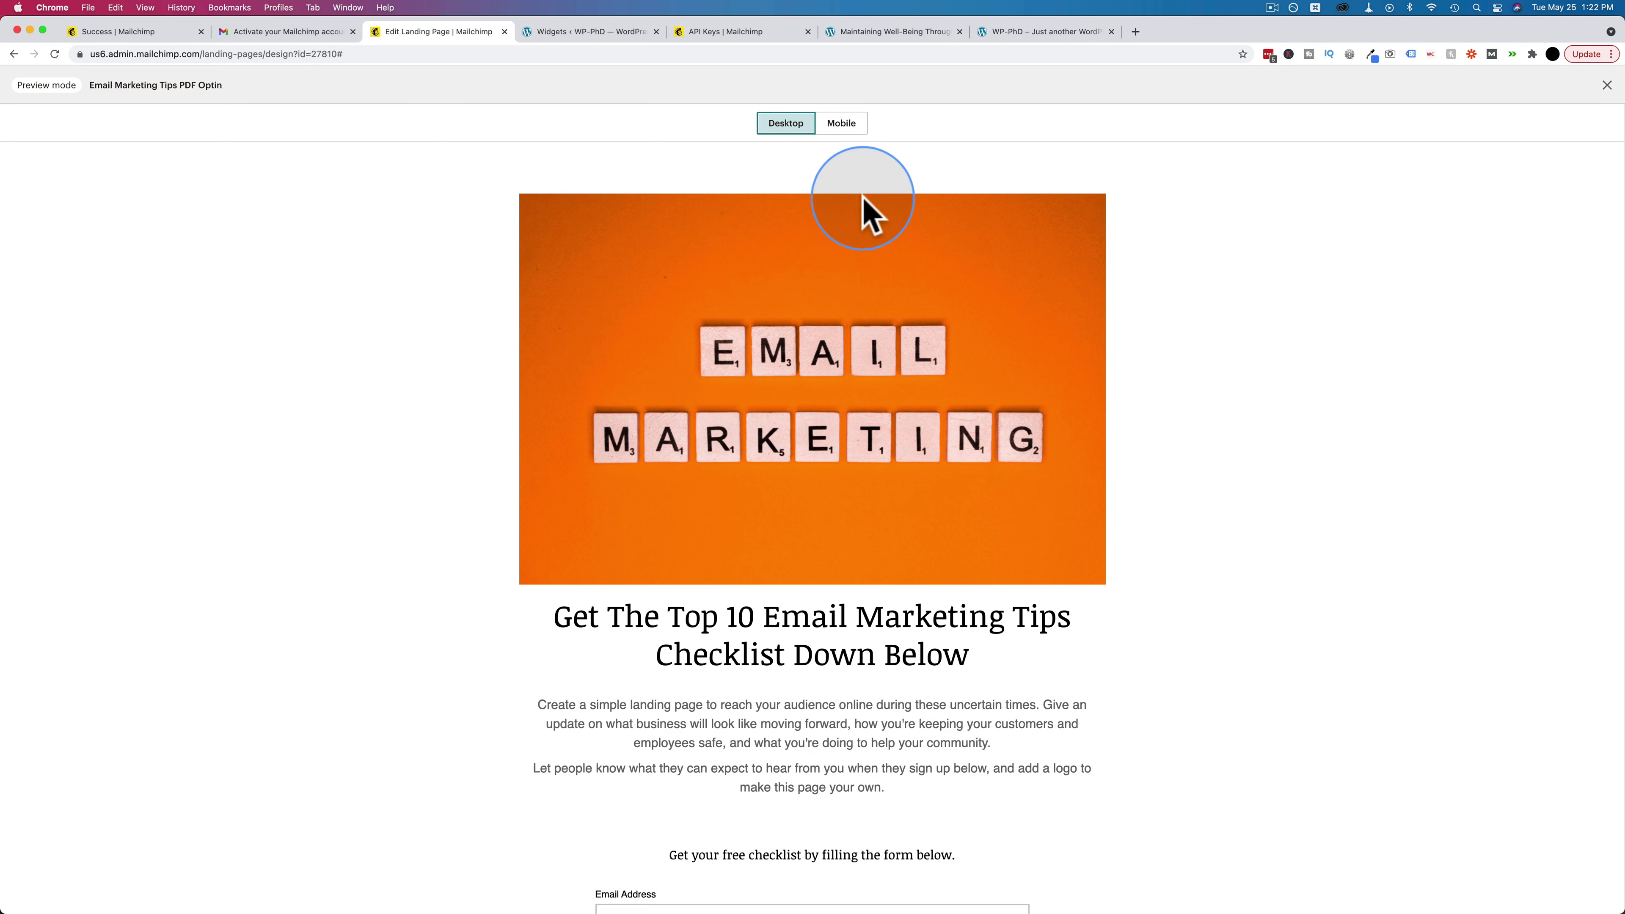
pyautogui.click(846, 128)
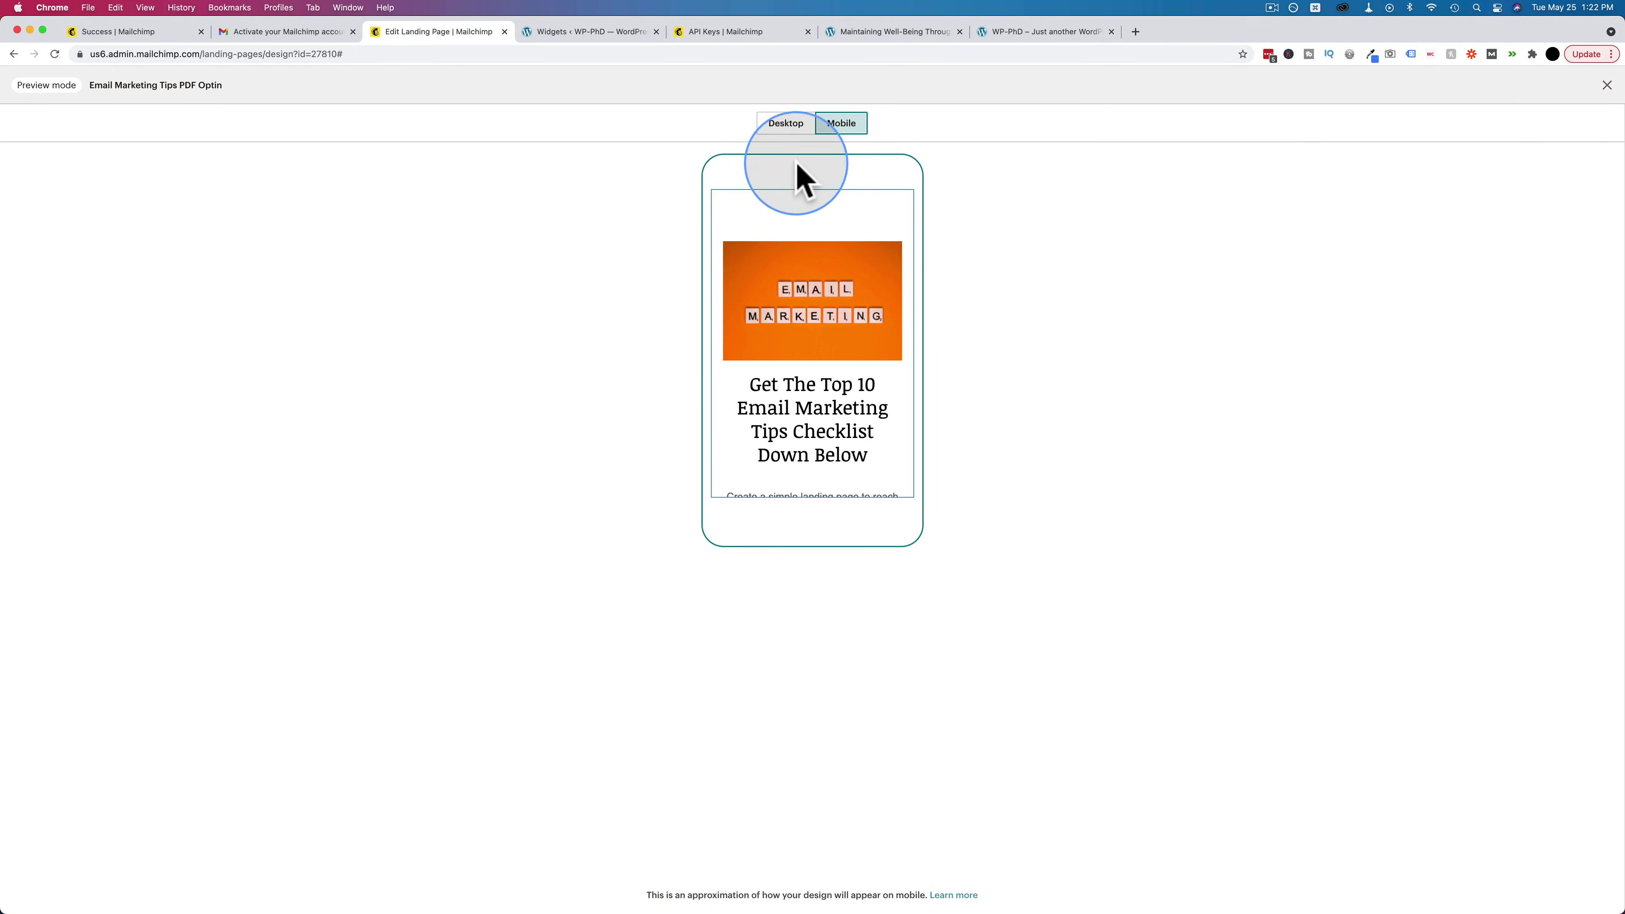
pyautogui.click(782, 125)
pyautogui.click(1606, 85)
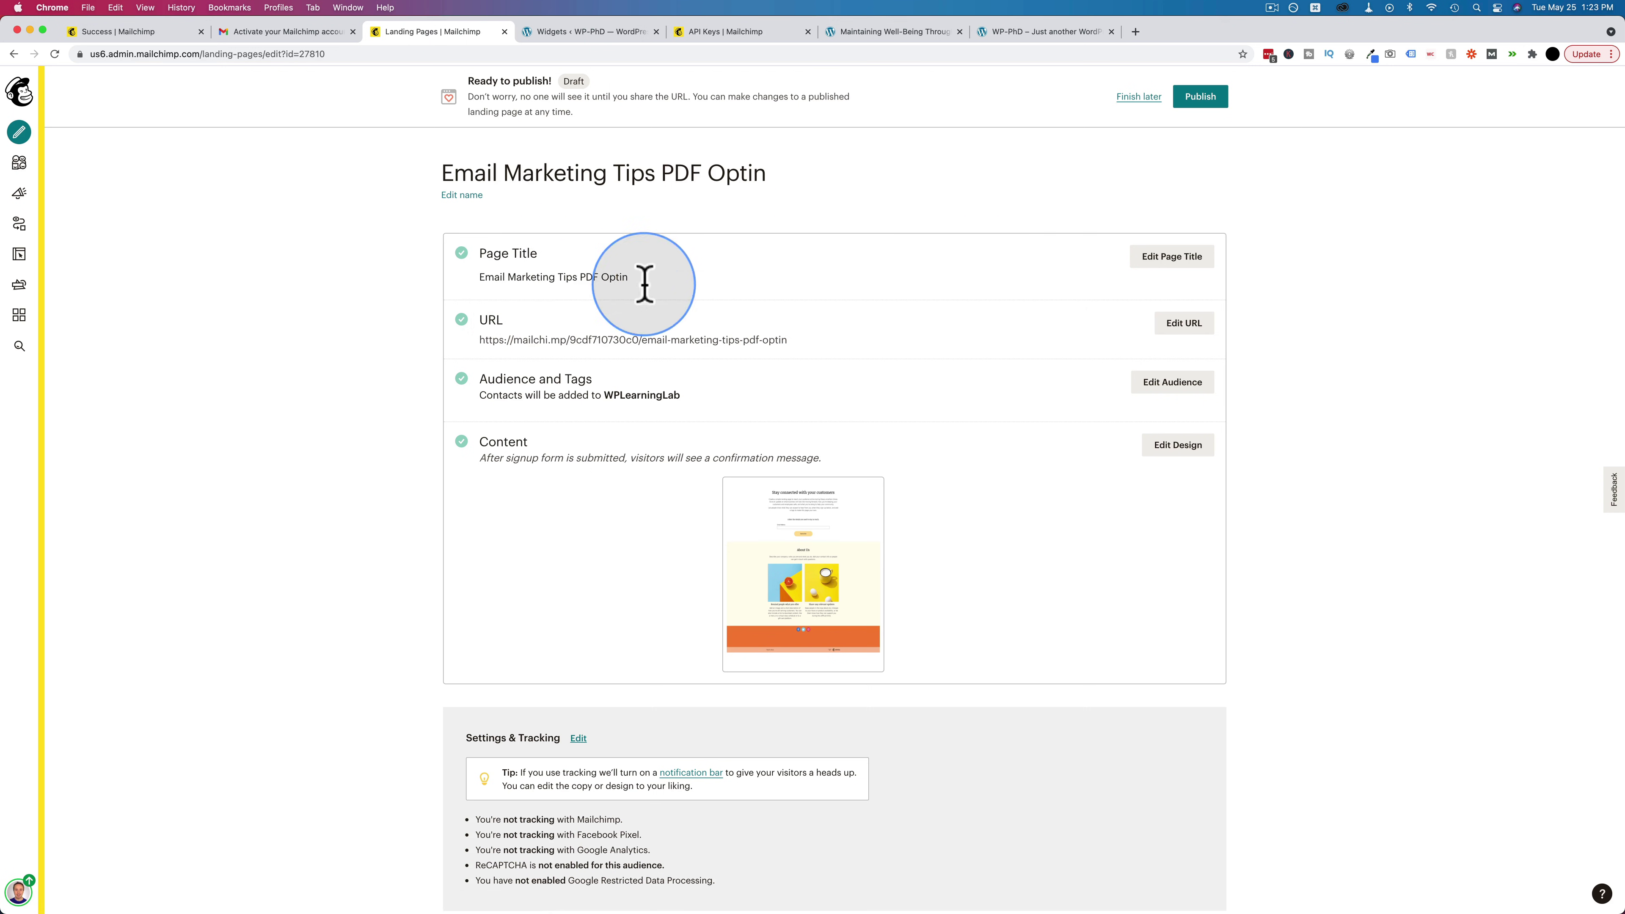
# Copy the landing page's URL from its summary and publish the Email Marketing Tips PDF Optin page.
pyautogui.moveTo(789, 340); pyautogui.dragTo(489, 341)
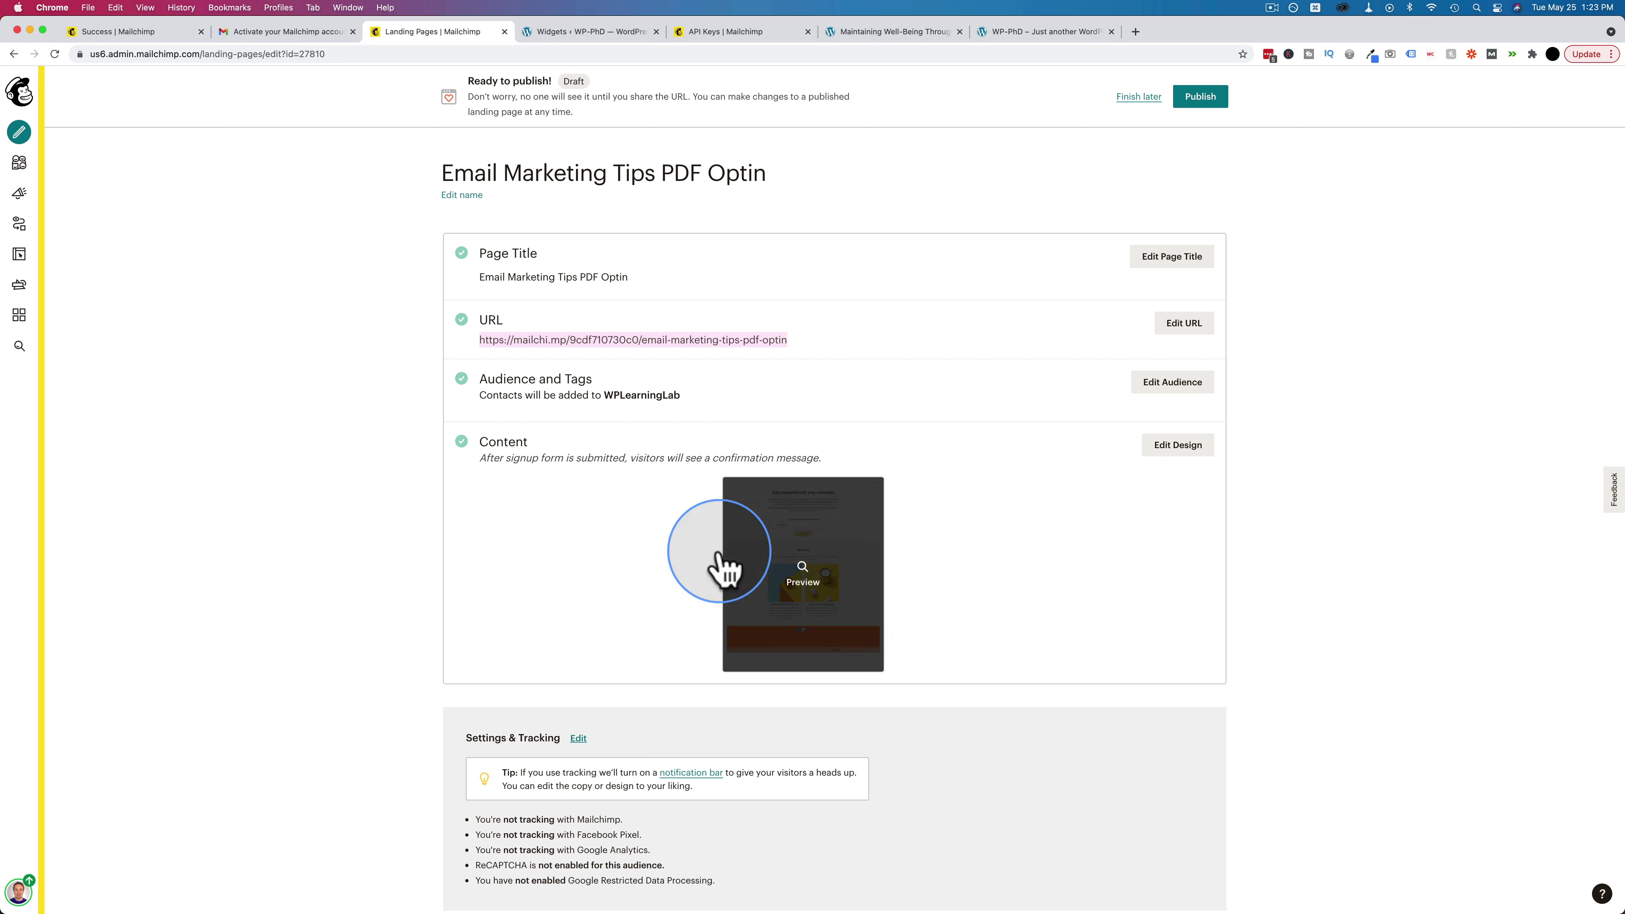
pyautogui.rightClick(557, 339)
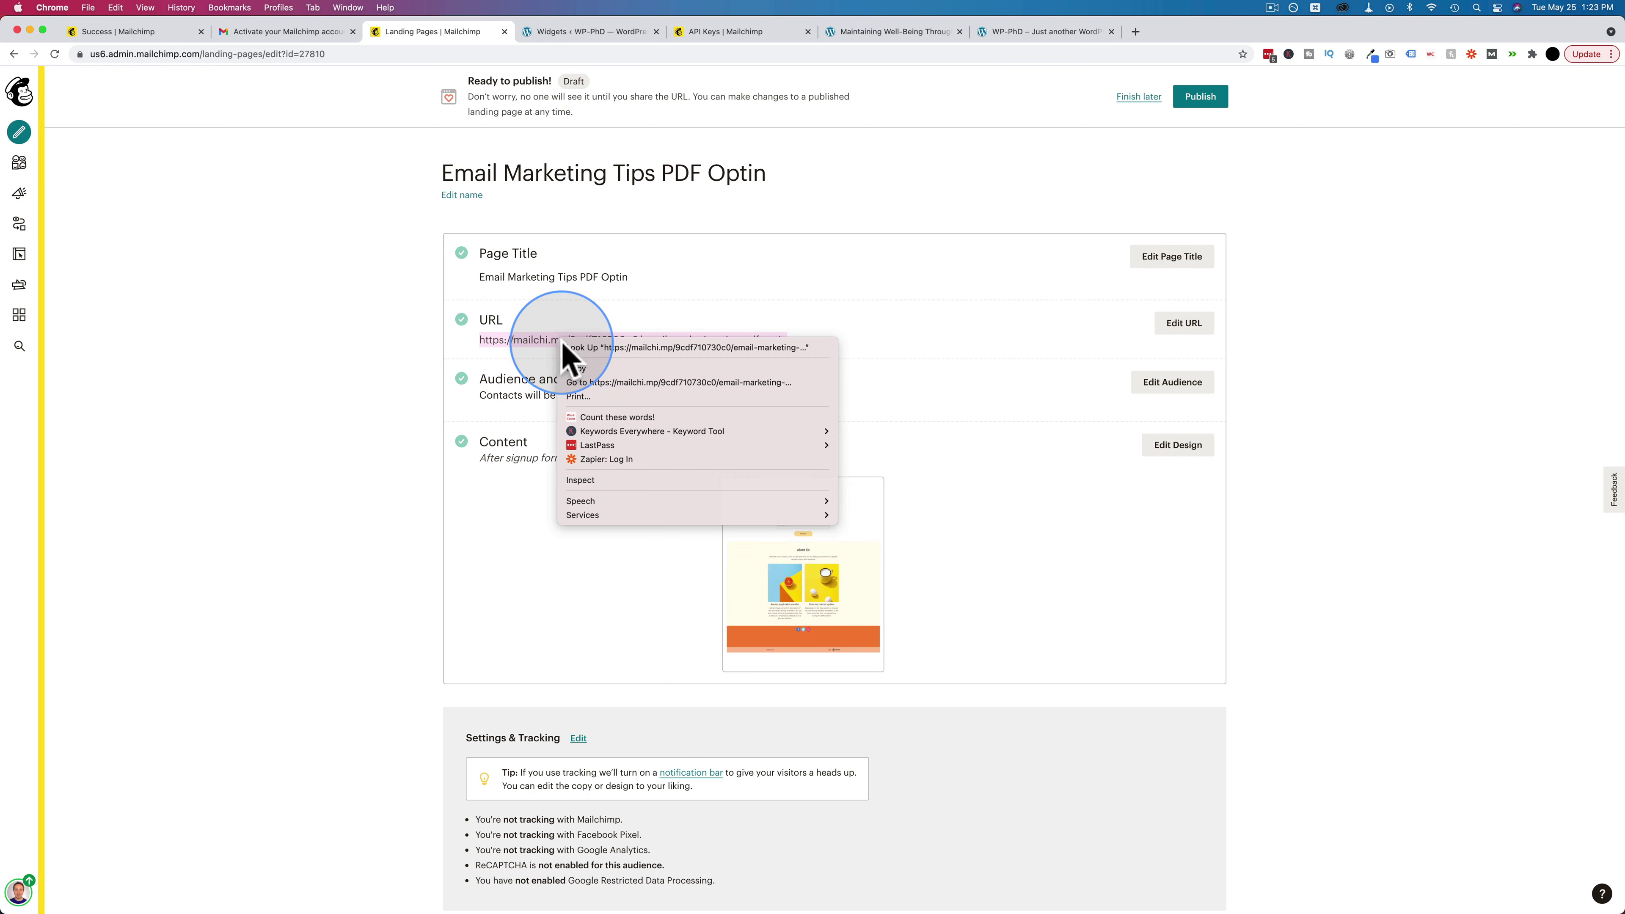
pyautogui.click(598, 384)
pyautogui.click(960, 310)
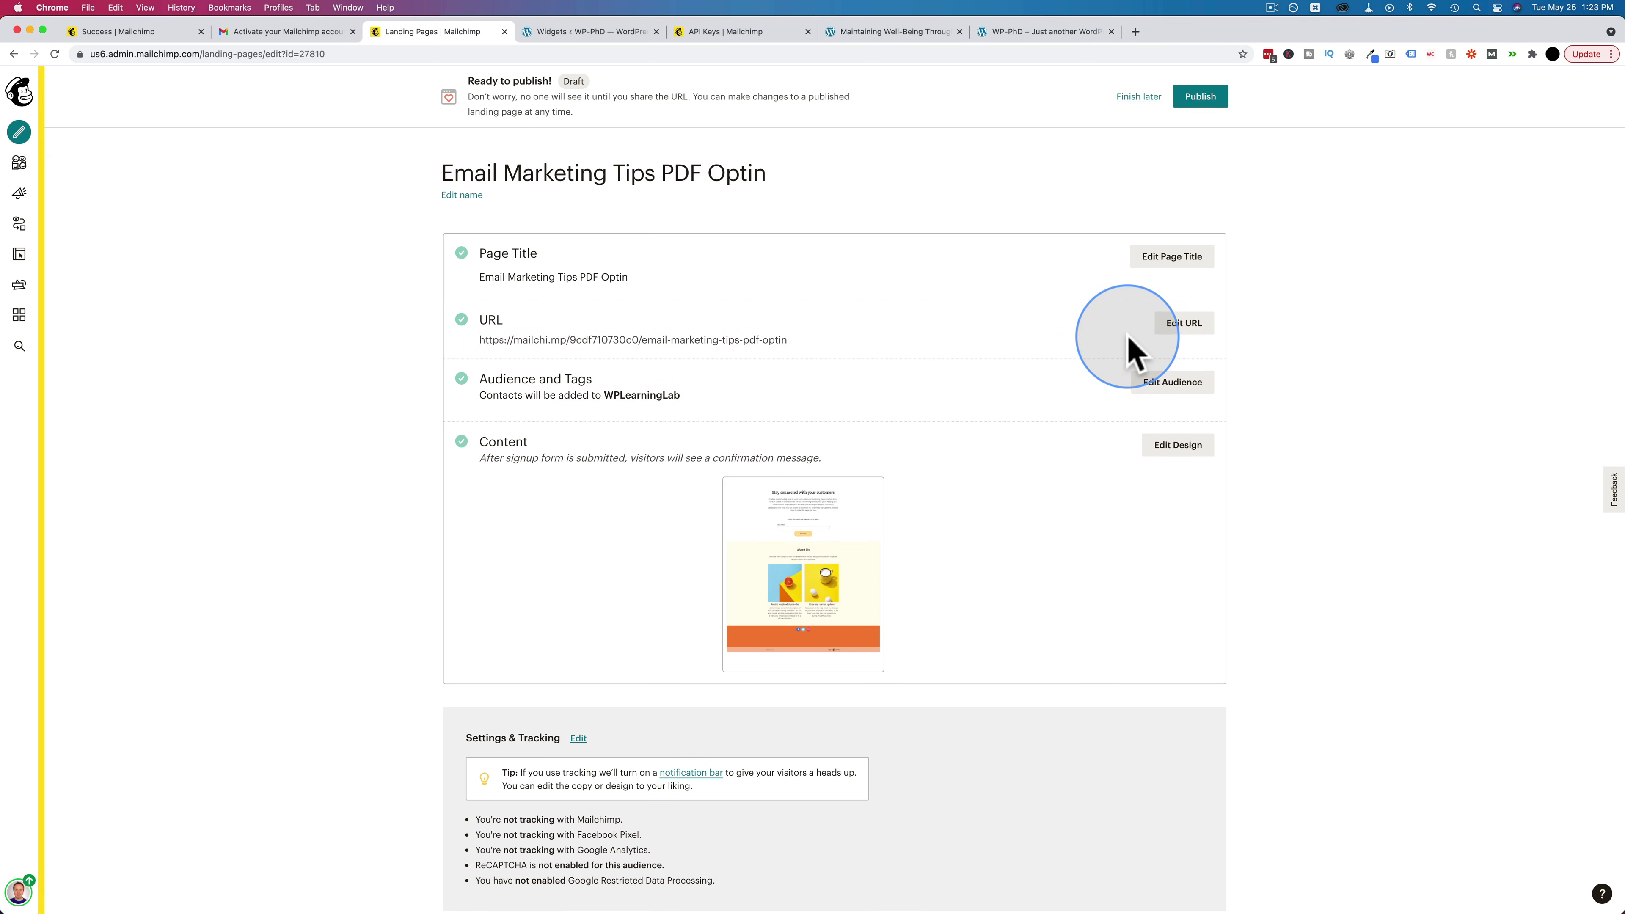
pyautogui.scroll(-1, 1129, 342)
pyautogui.click(1180, 99)
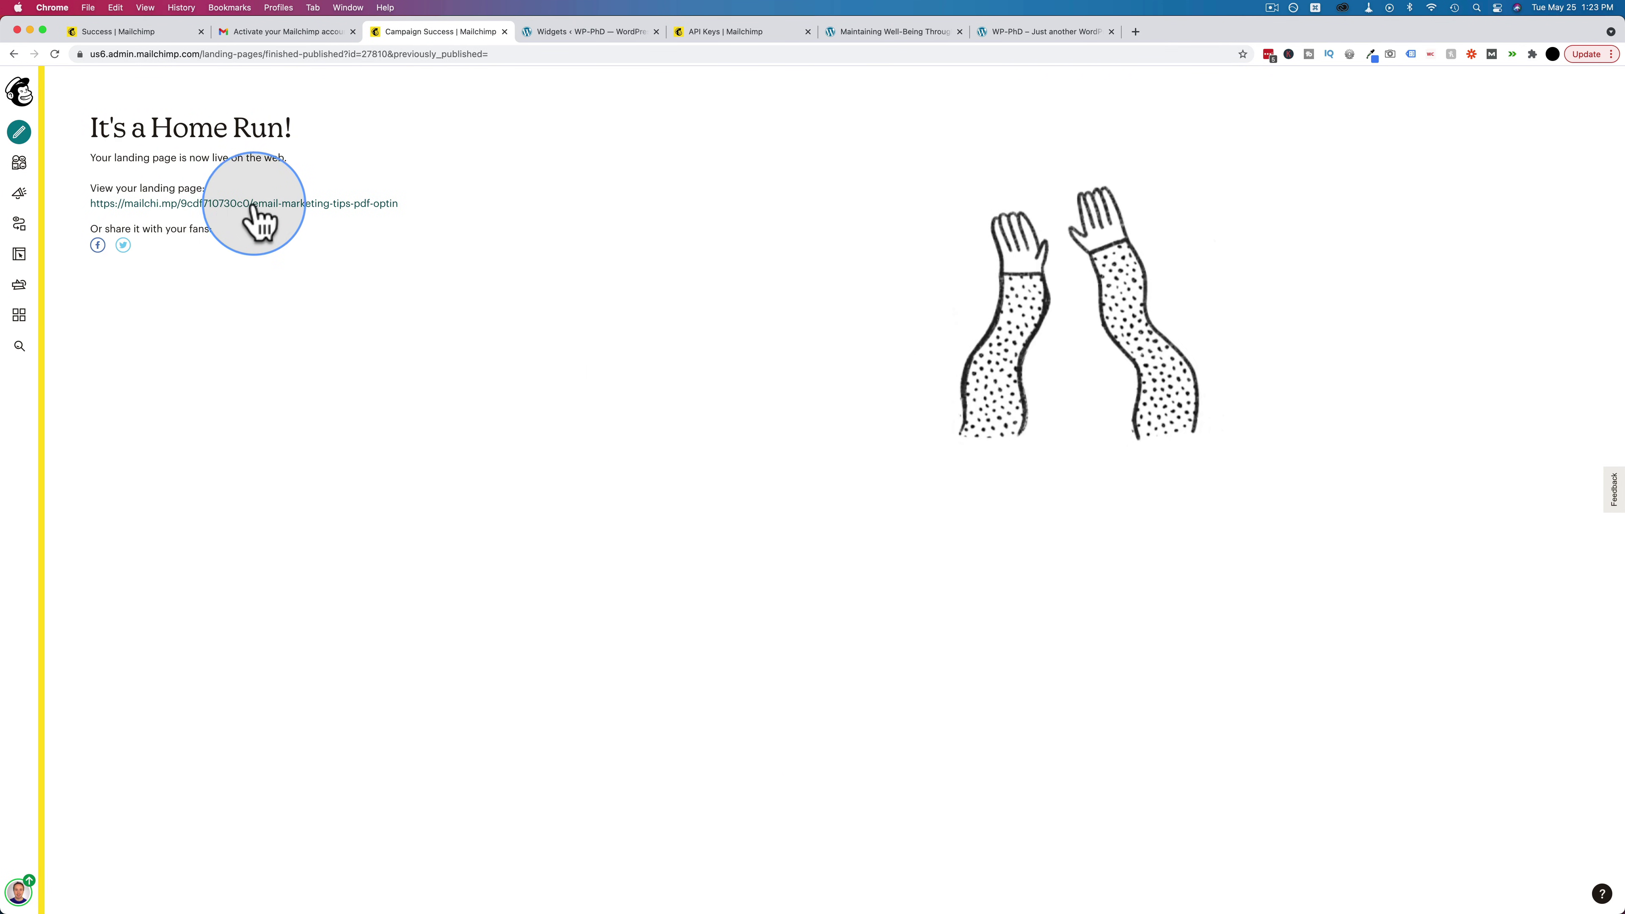
# View the live landing page through the link on the publishing confirmation, look it over, and close it.
pyautogui.click(264, 204)
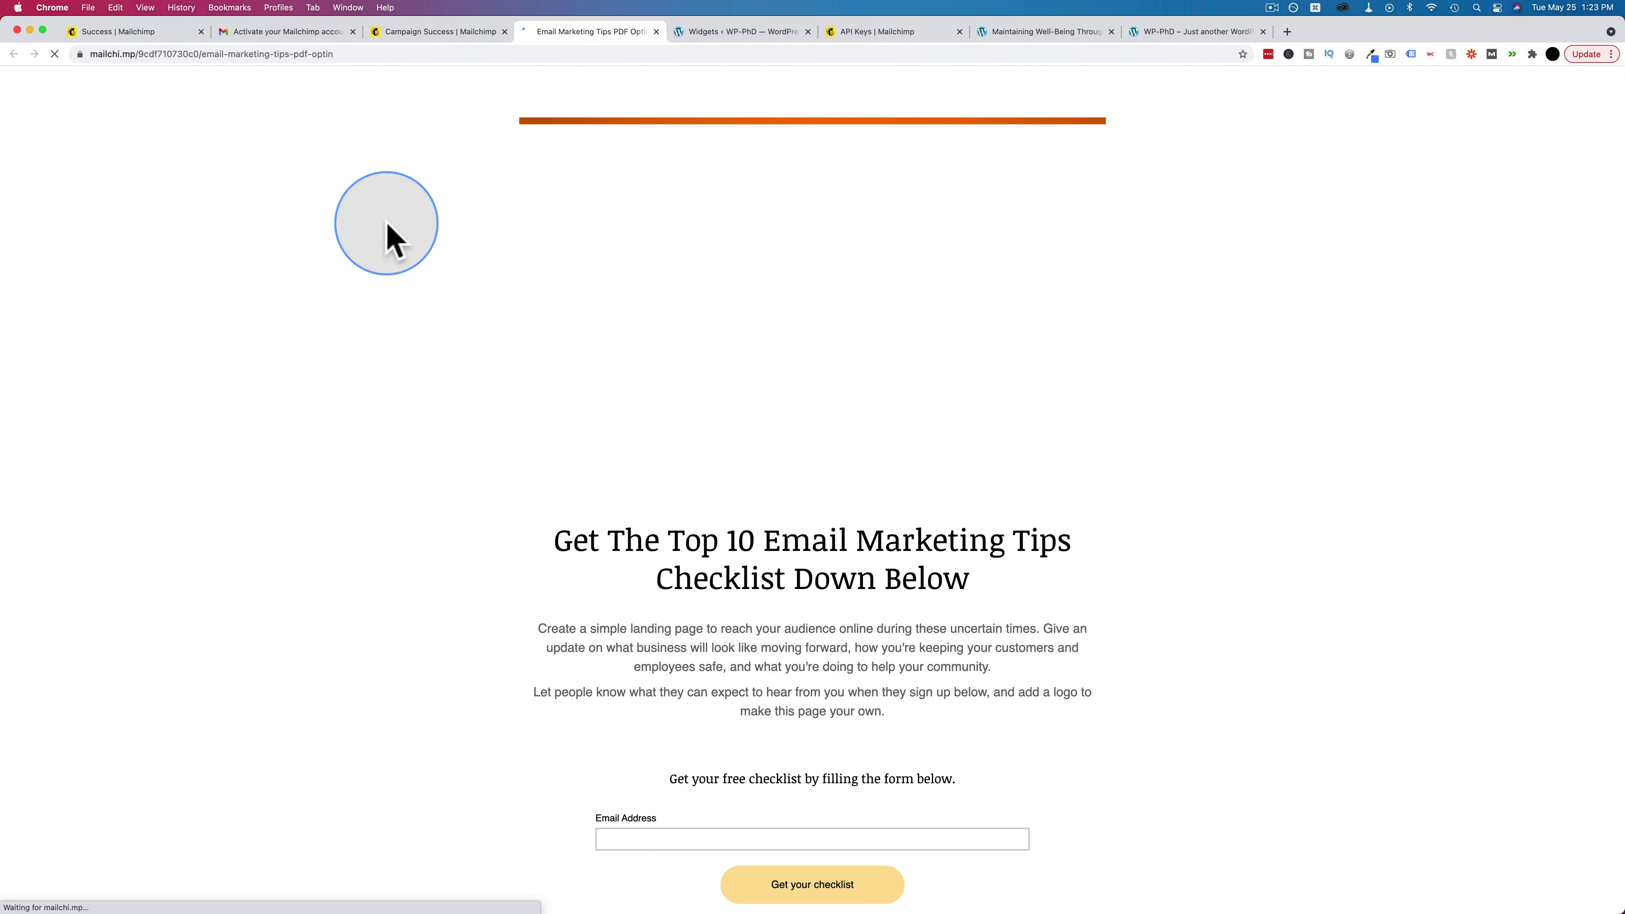
pyautogui.scroll(-12, 465, 253)
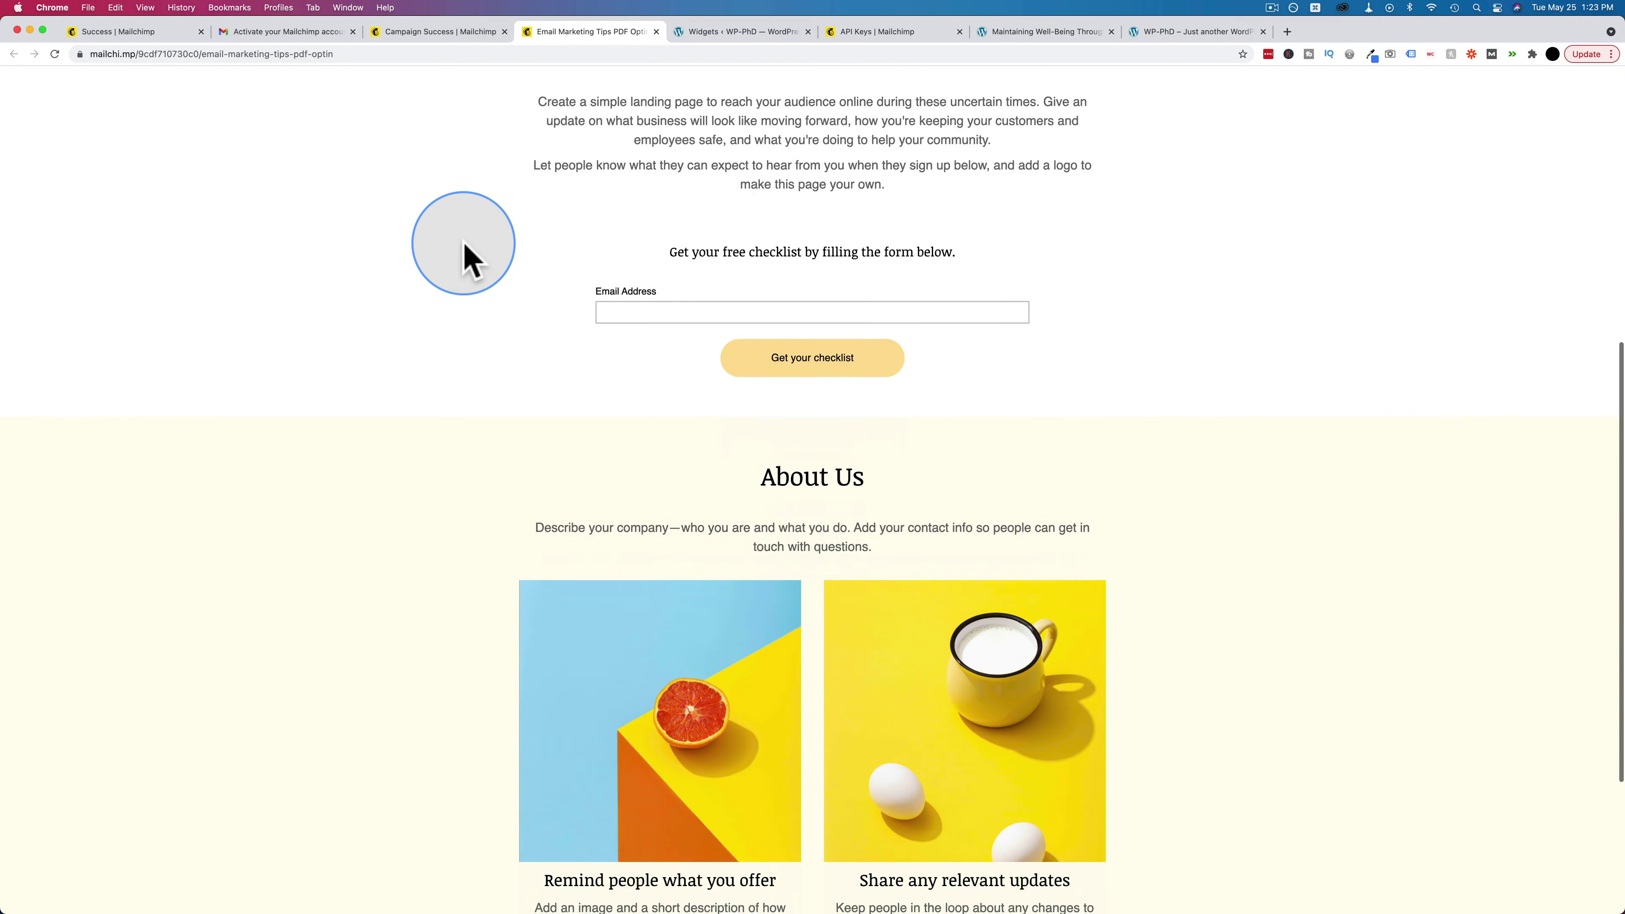
pyautogui.scroll(12, 465, 253)
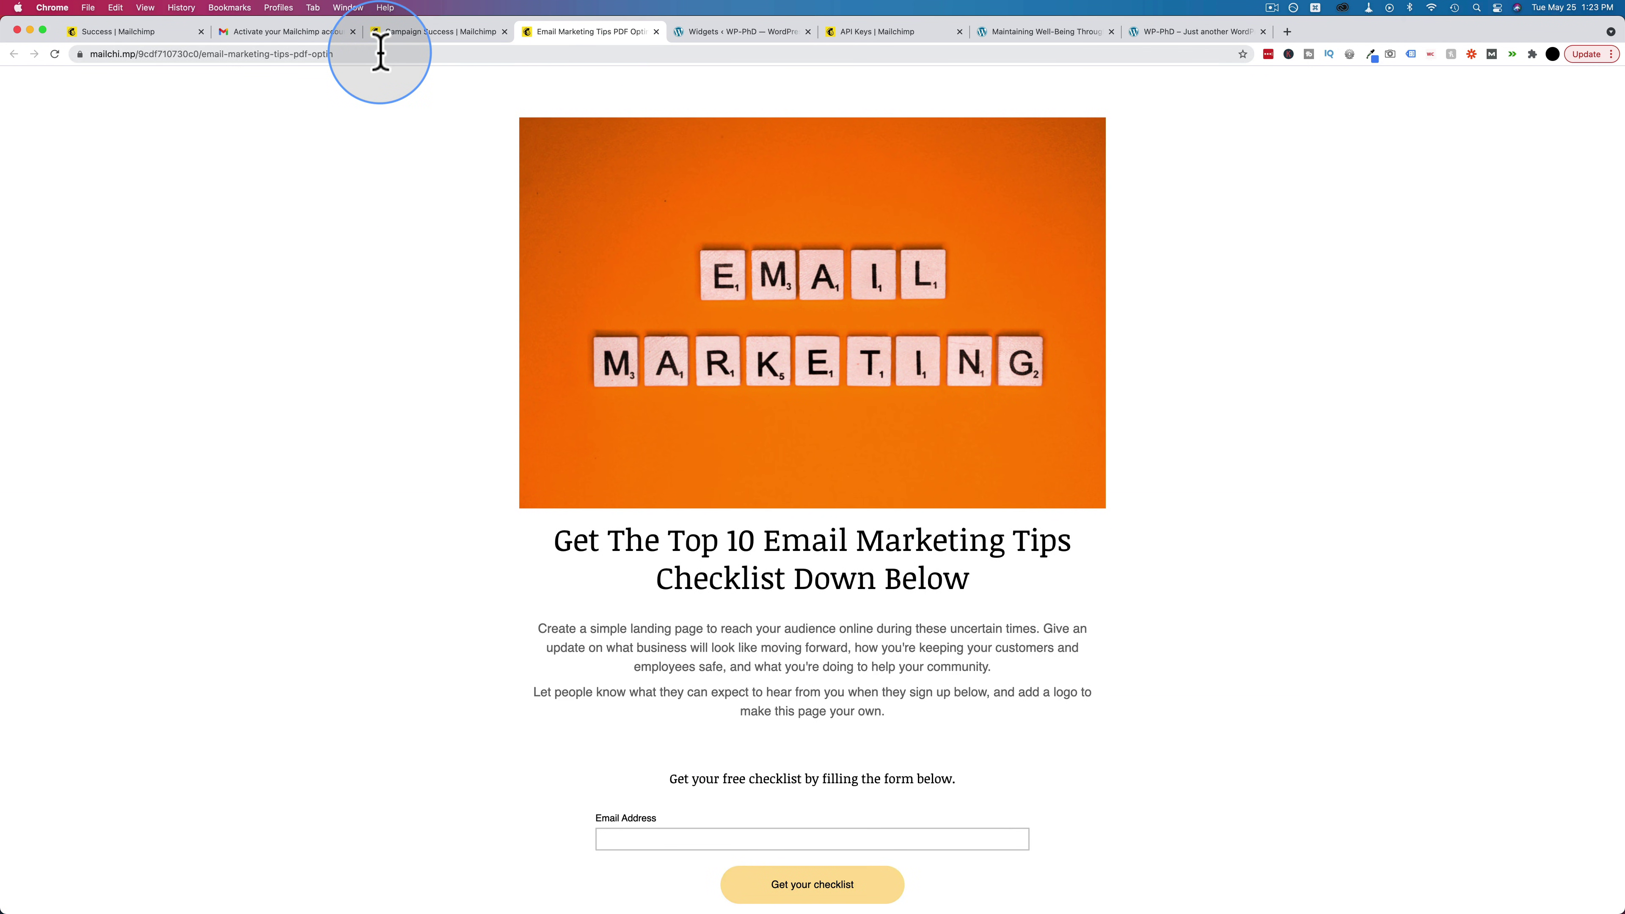
pyautogui.click(656, 31)
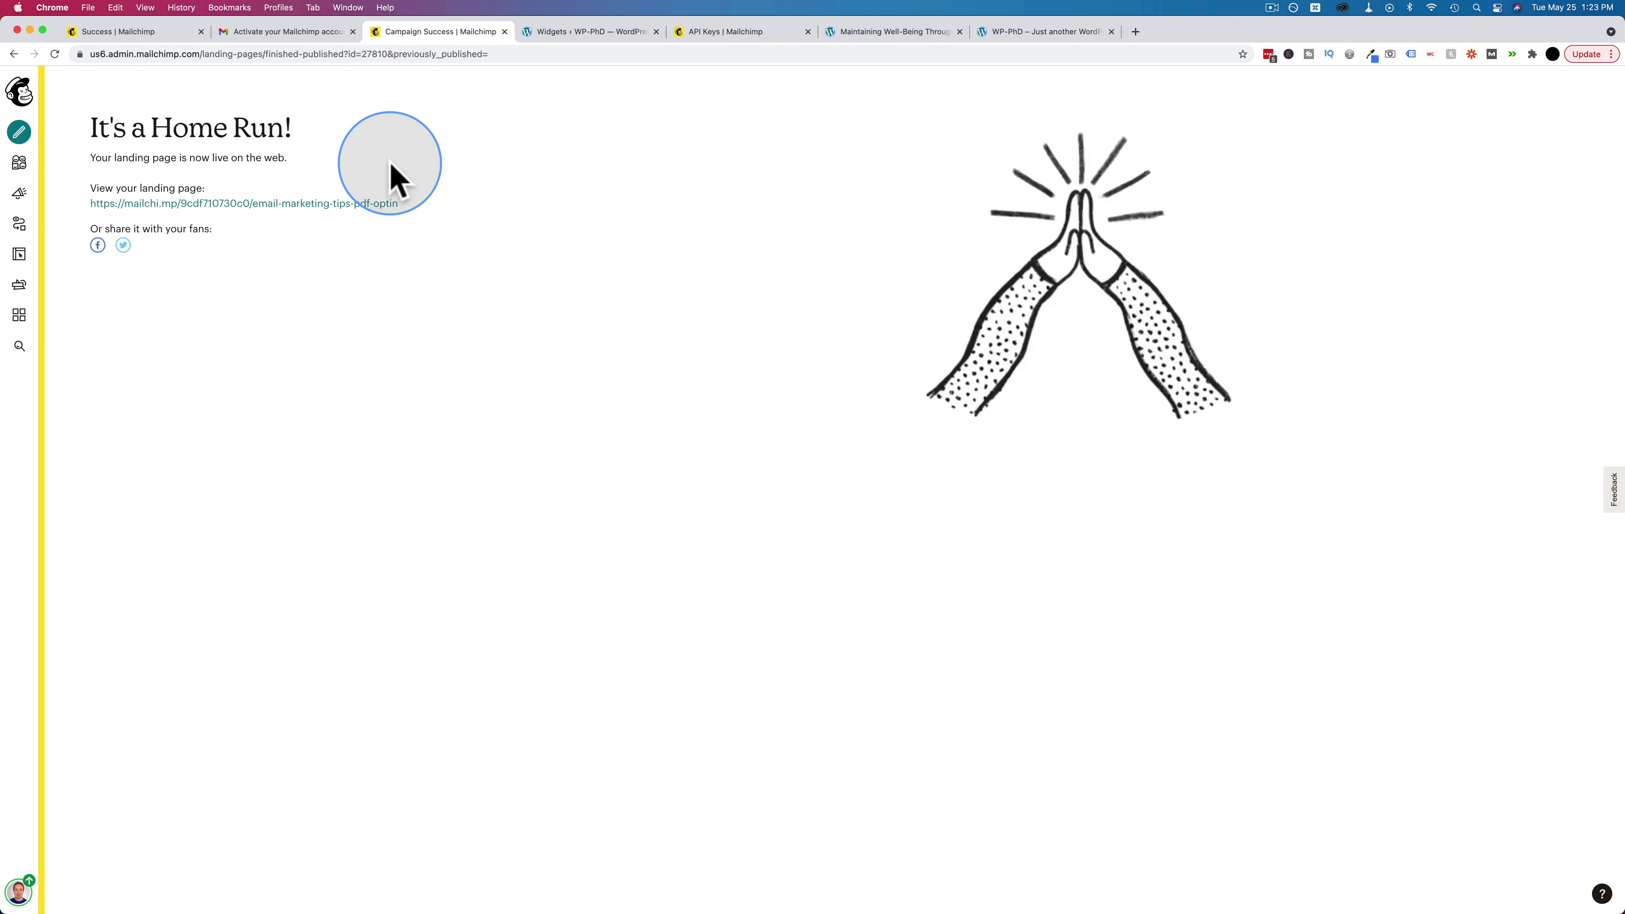
# Load the copied landing page URL in a new browser tab to check that address, and close the page.
pyautogui.press('super+t')
pyautogui.press('super+v')
pyautogui.press('Return')
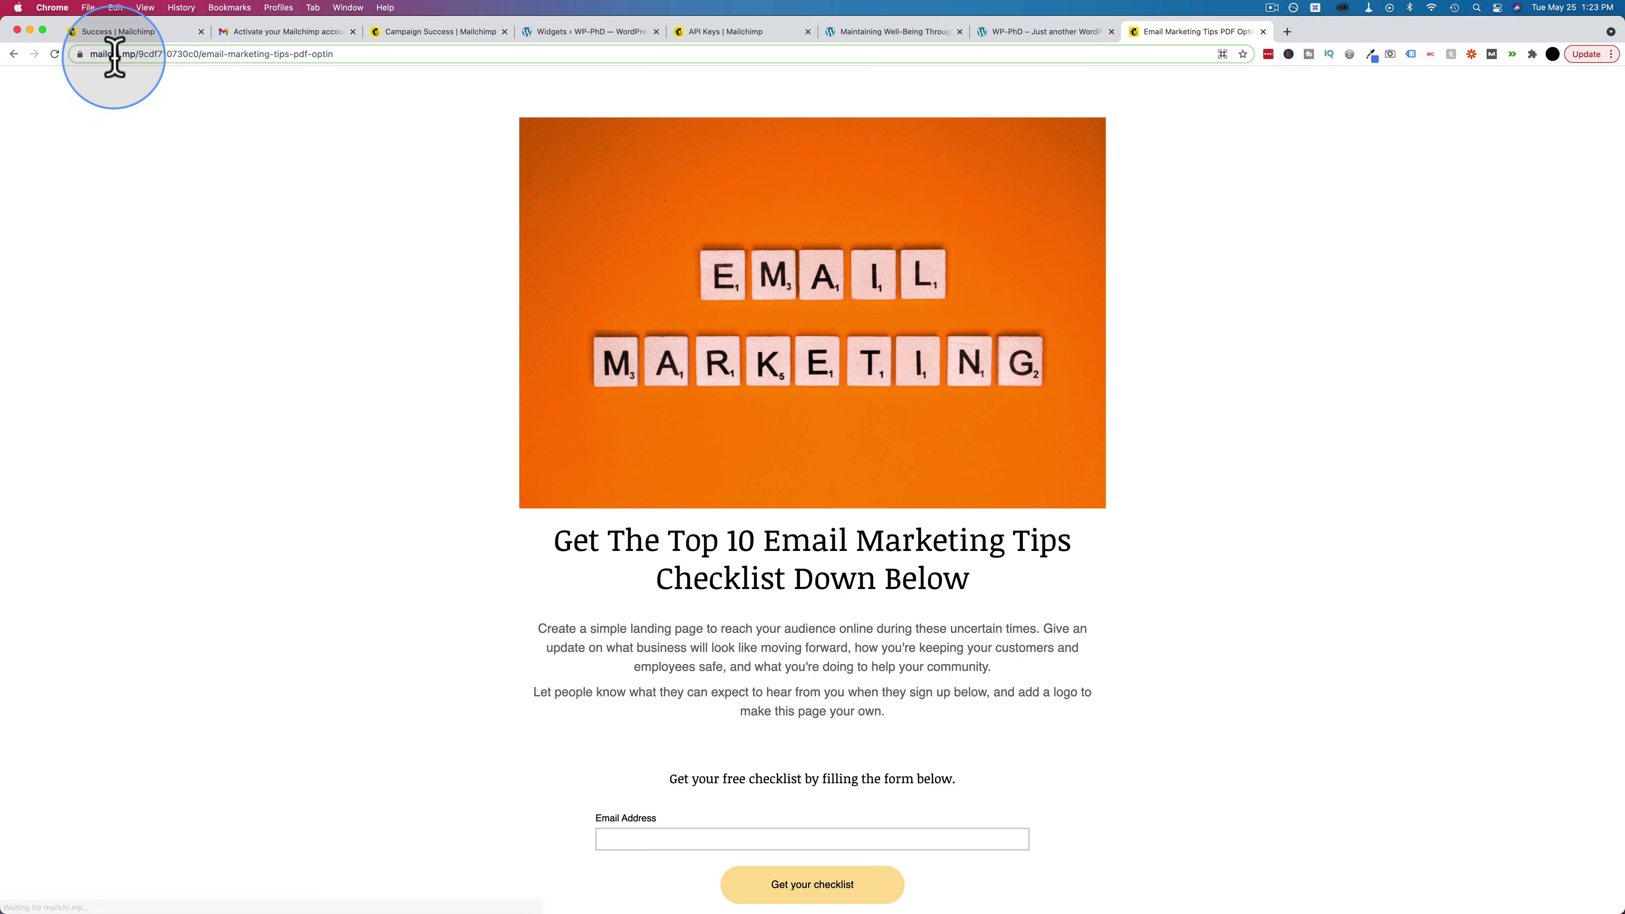
pyautogui.click(160, 55)
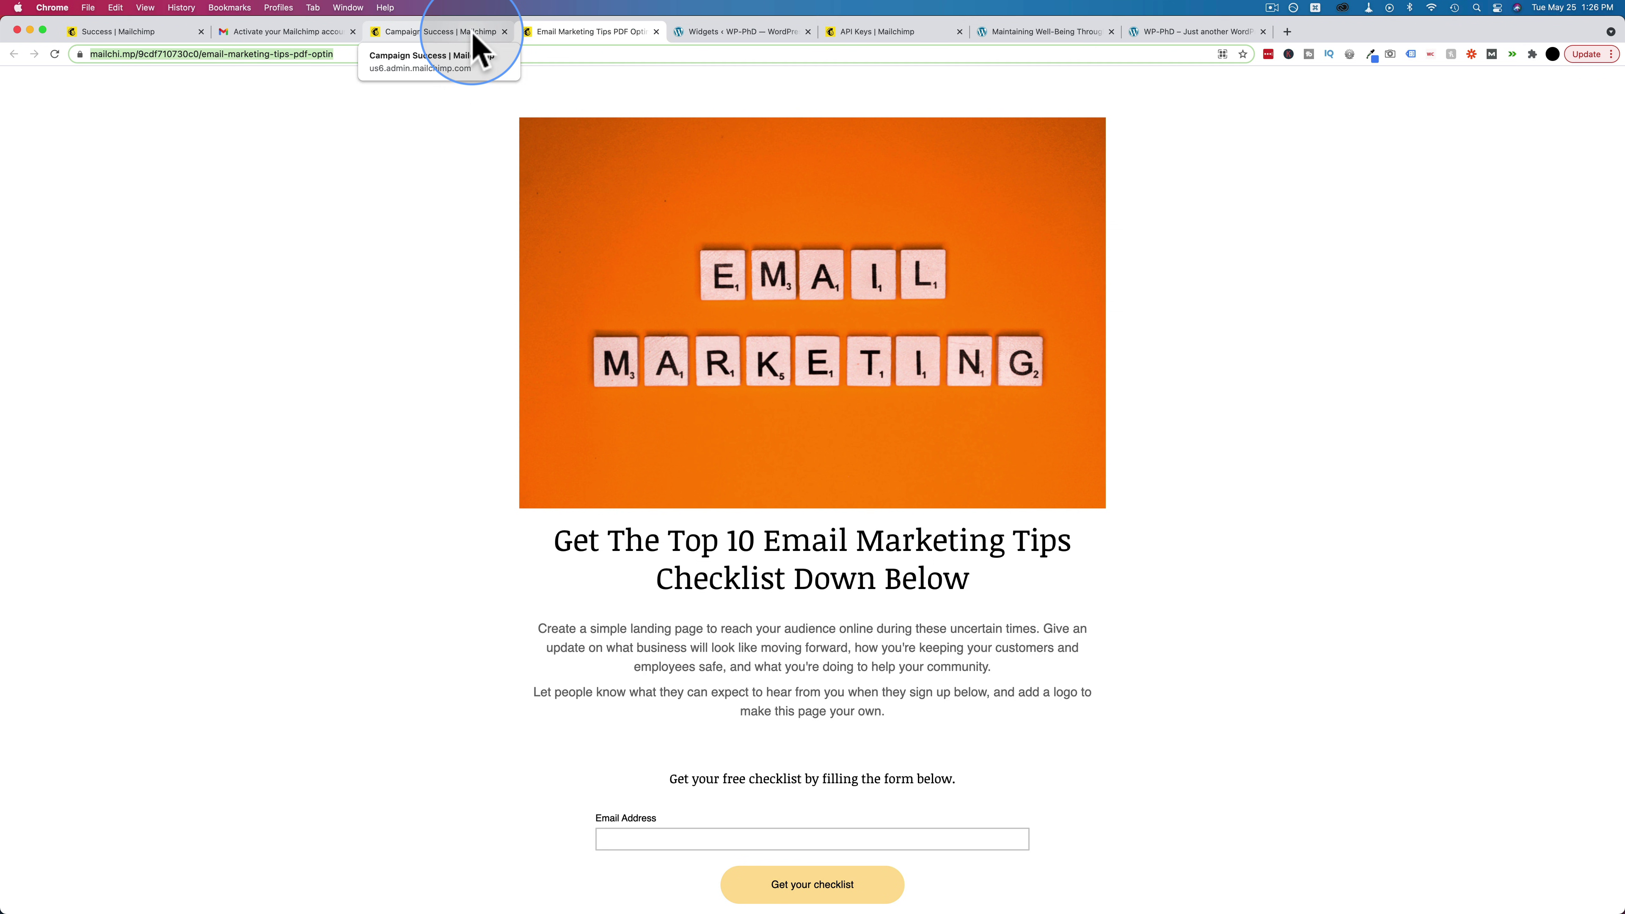
pyautogui.click(656, 32)
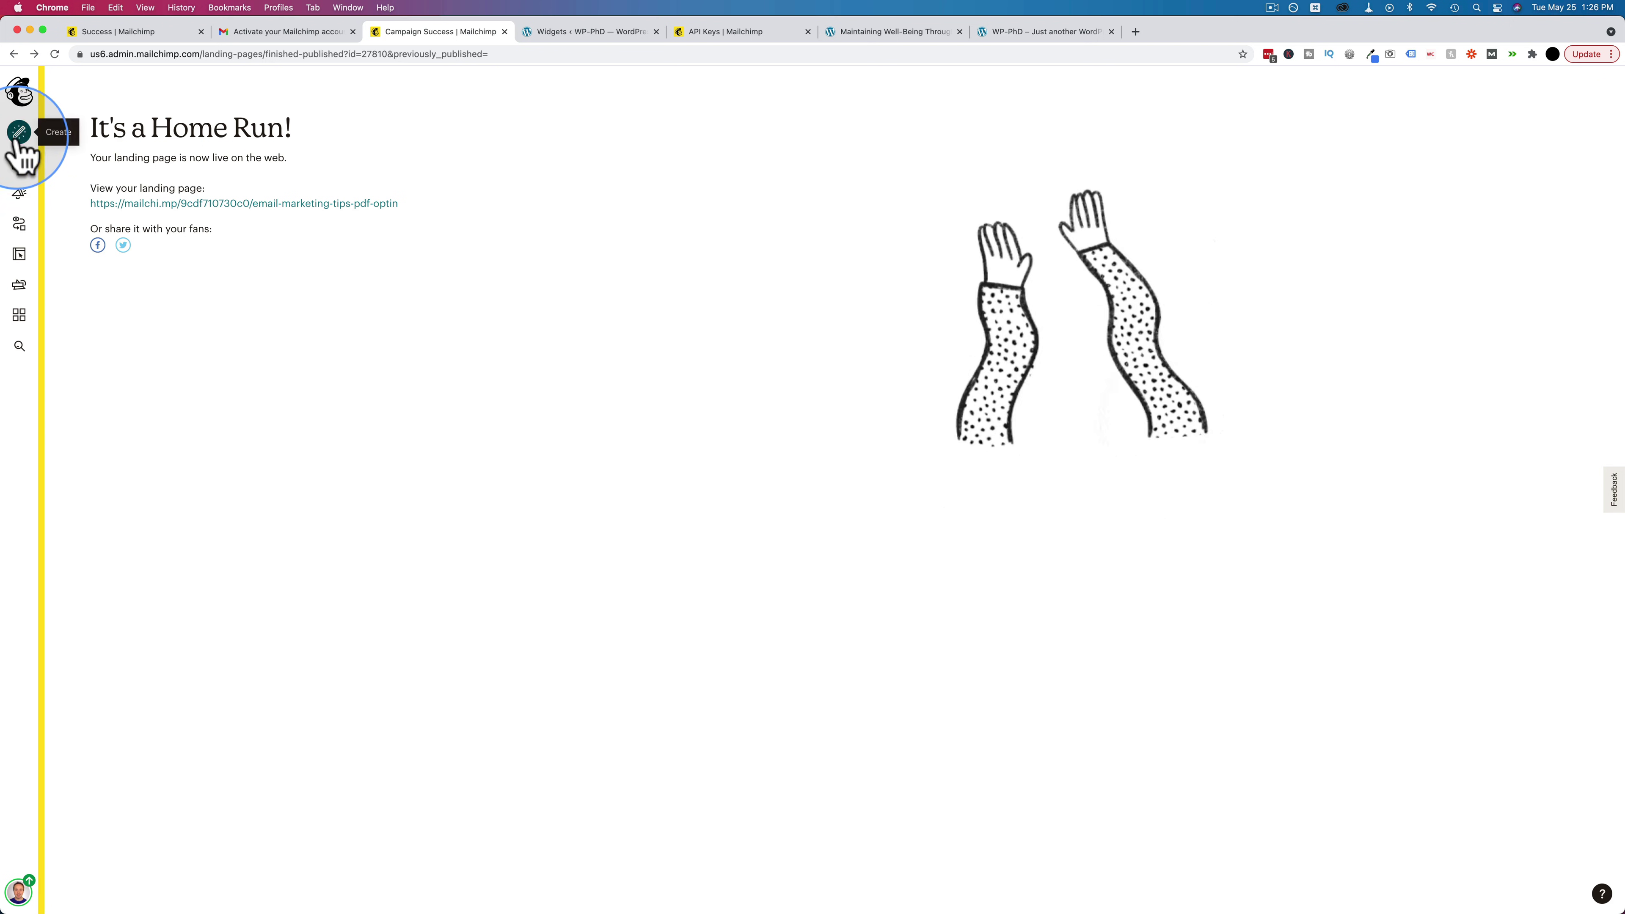
# Open the URL options of the published Email Marketing Tips PDF Optin campaign and view the domain overview for connecting a custom domain.
pyautogui.click(19, 193)
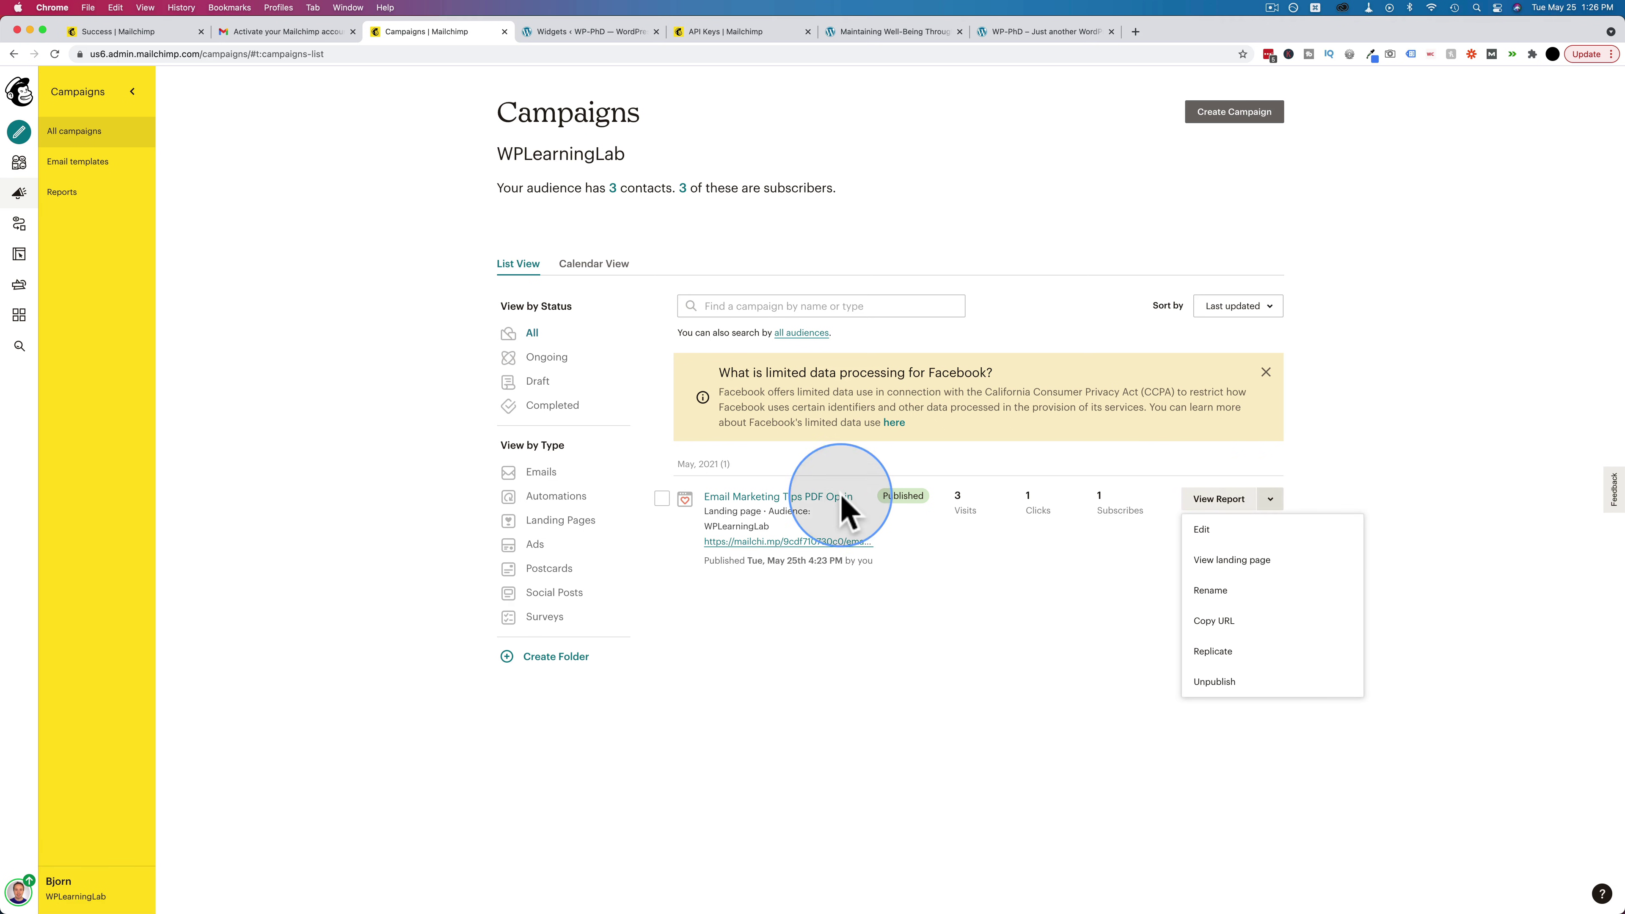
pyautogui.click(1204, 532)
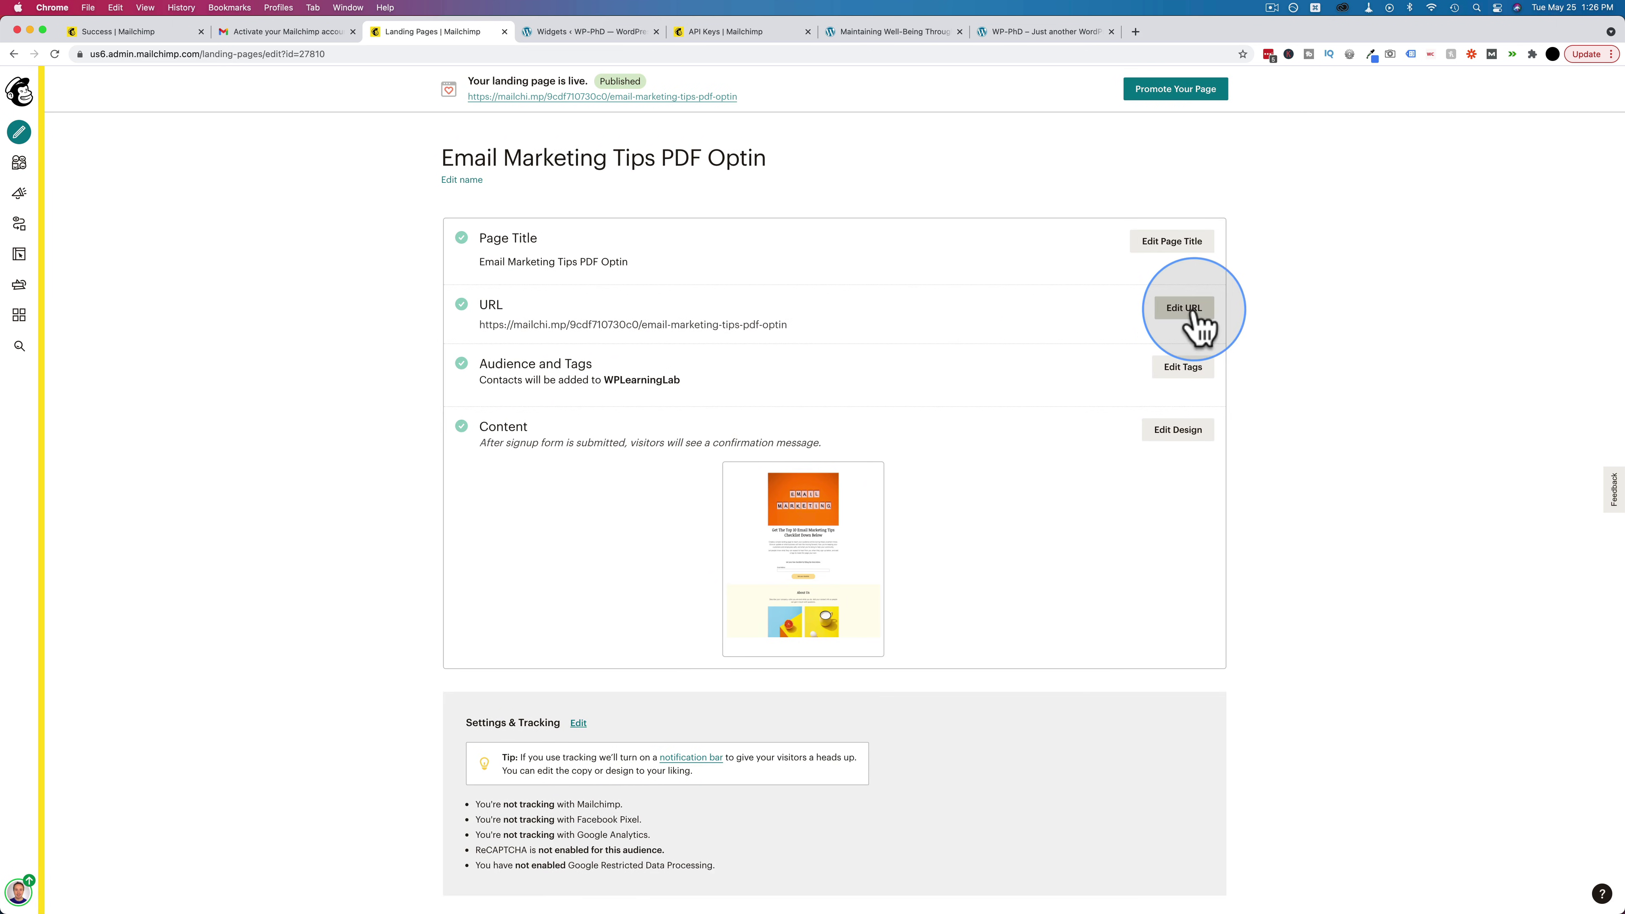
pyautogui.click(1183, 308)
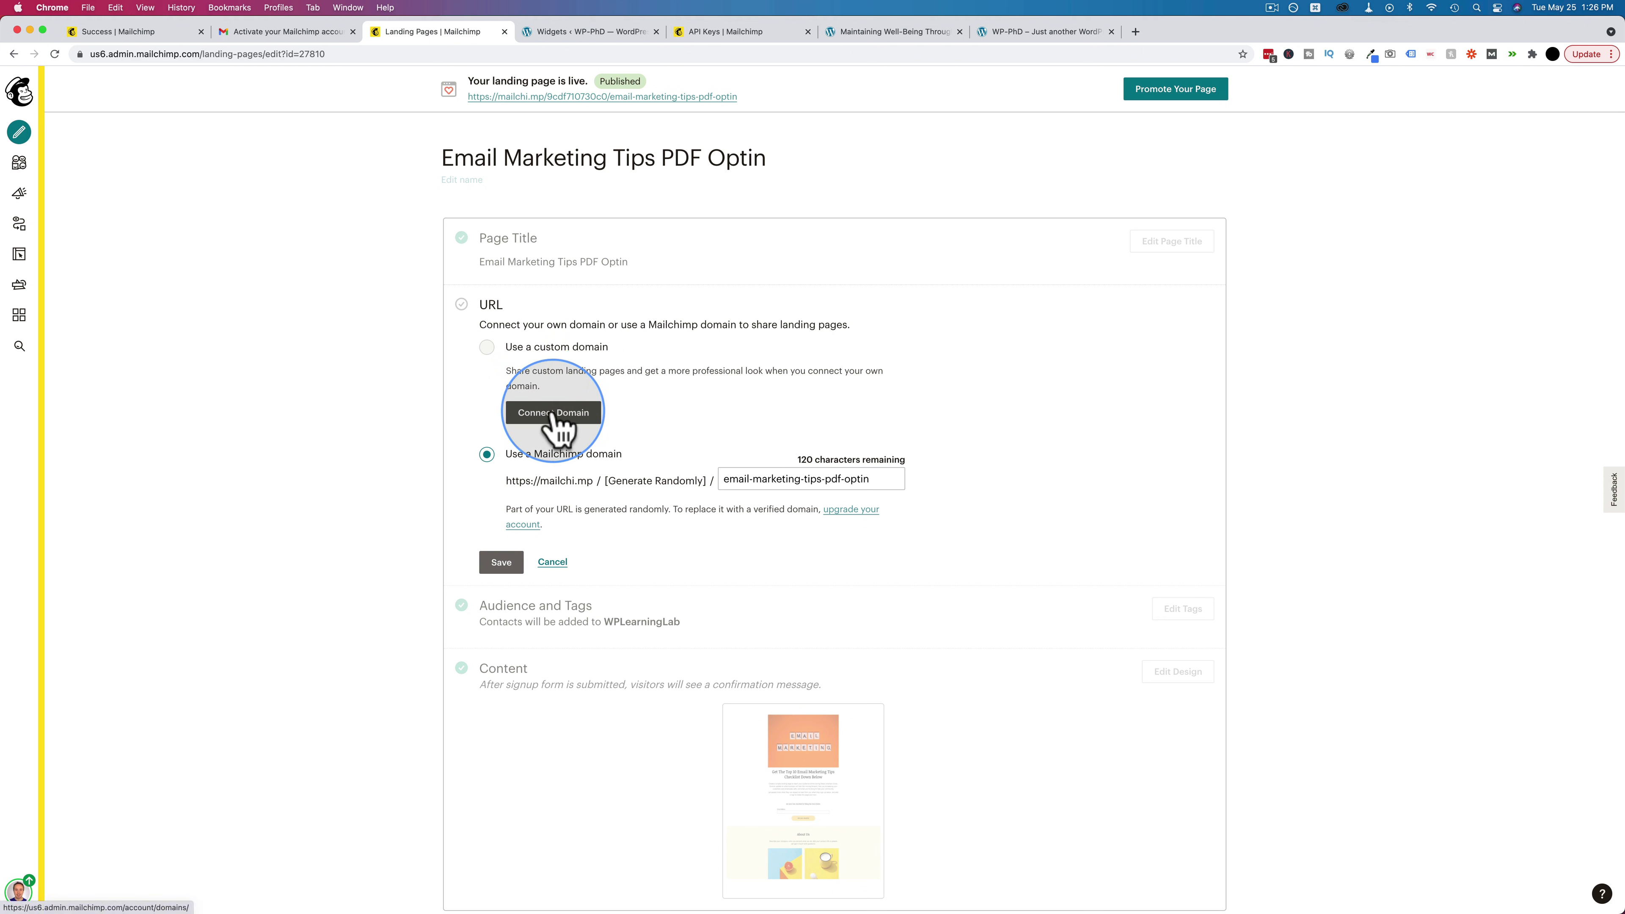
pyautogui.moveTo(883, 479); pyautogui.dragTo(734, 467)
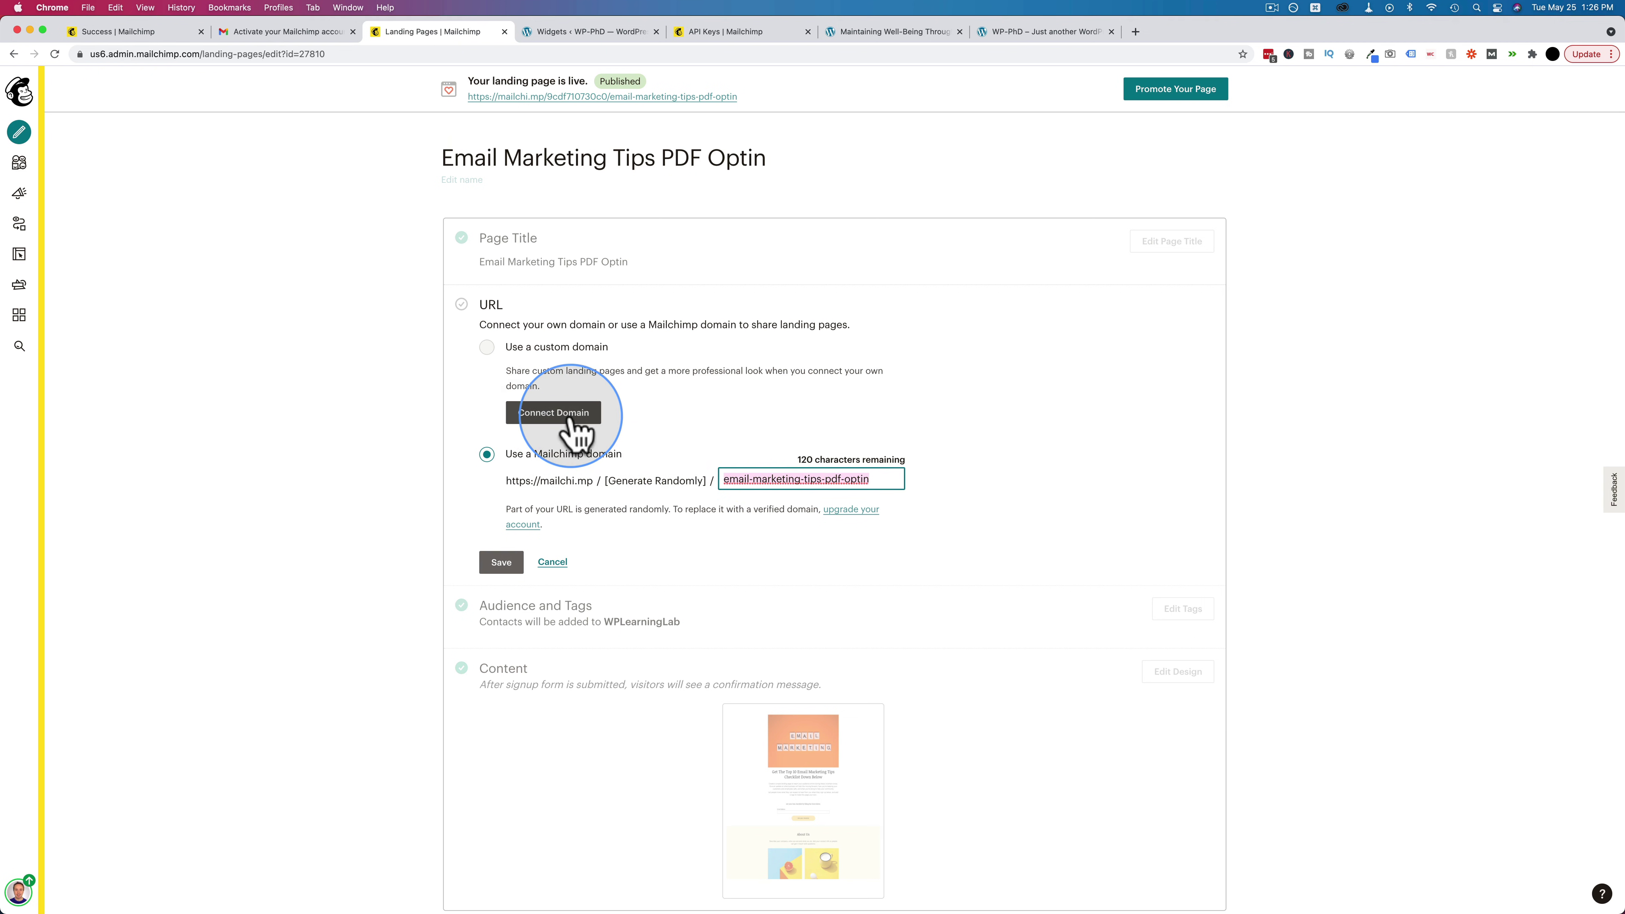
pyautogui.click(554, 413)
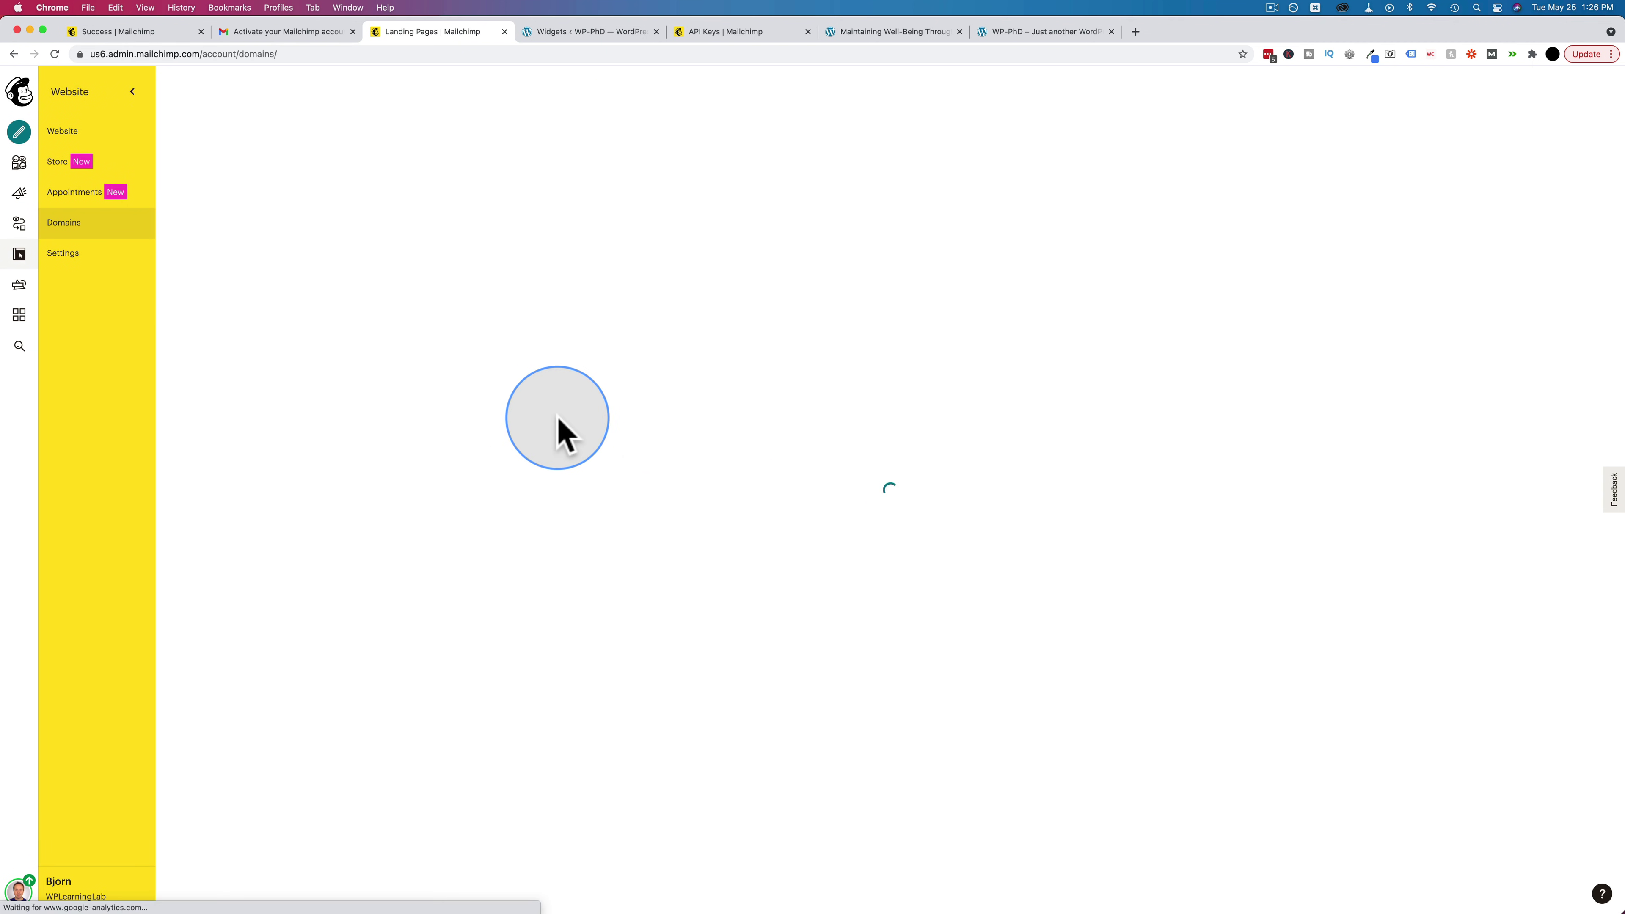
pyautogui.scroll(-1, 471, 514)
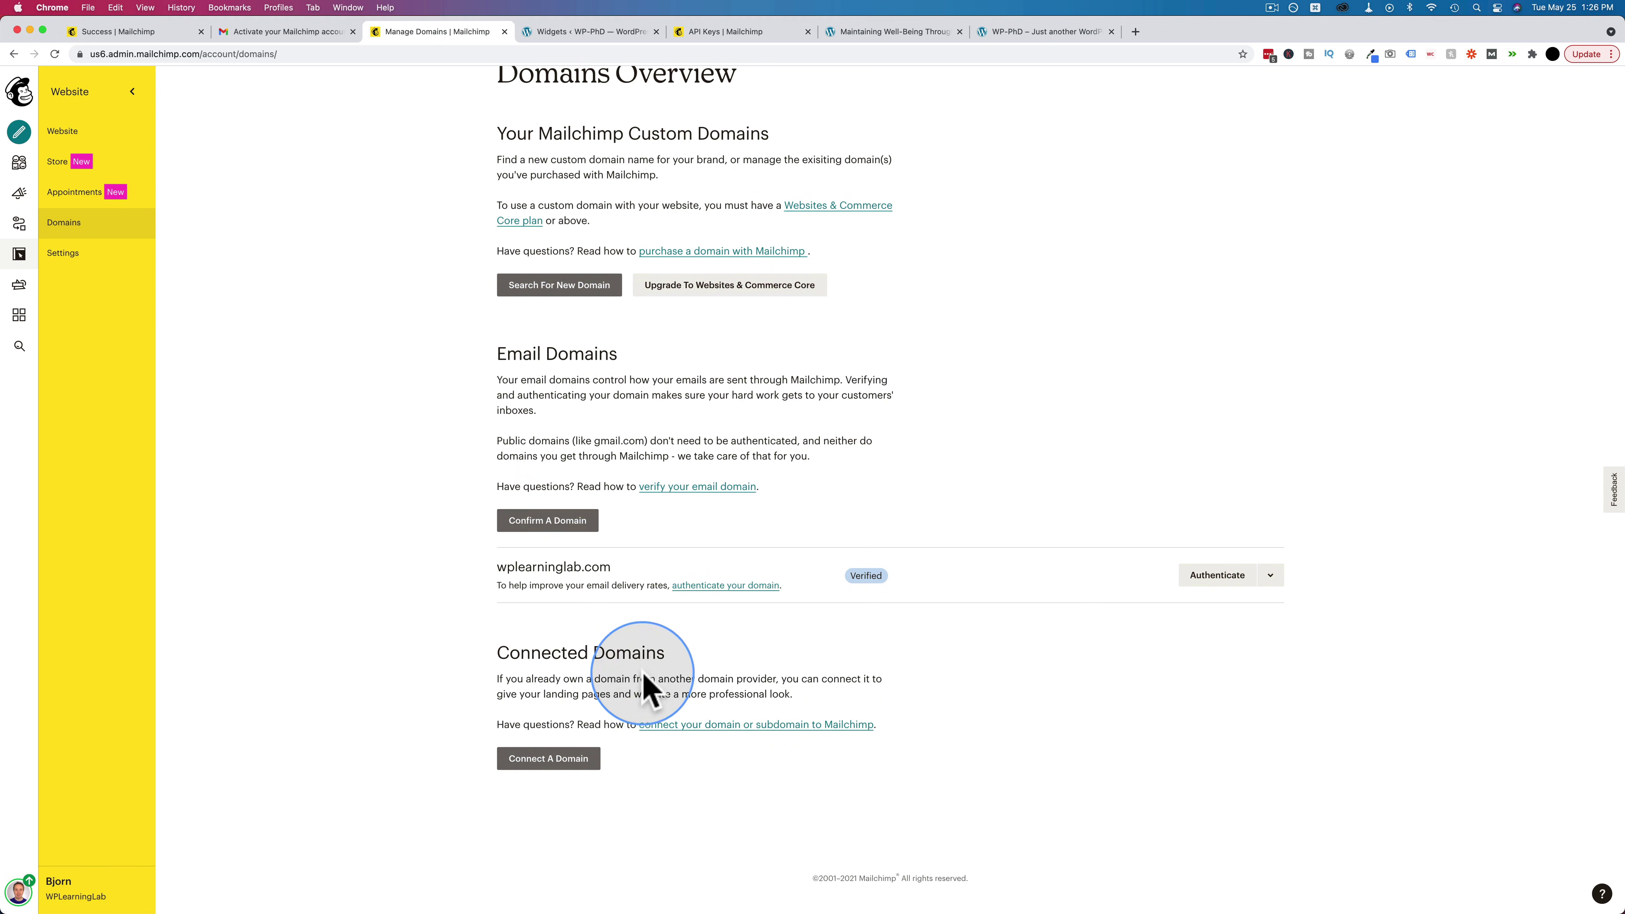
# View the plan upgrade offered for connecting an existing domain, and cancel it.
pyautogui.click(543, 762)
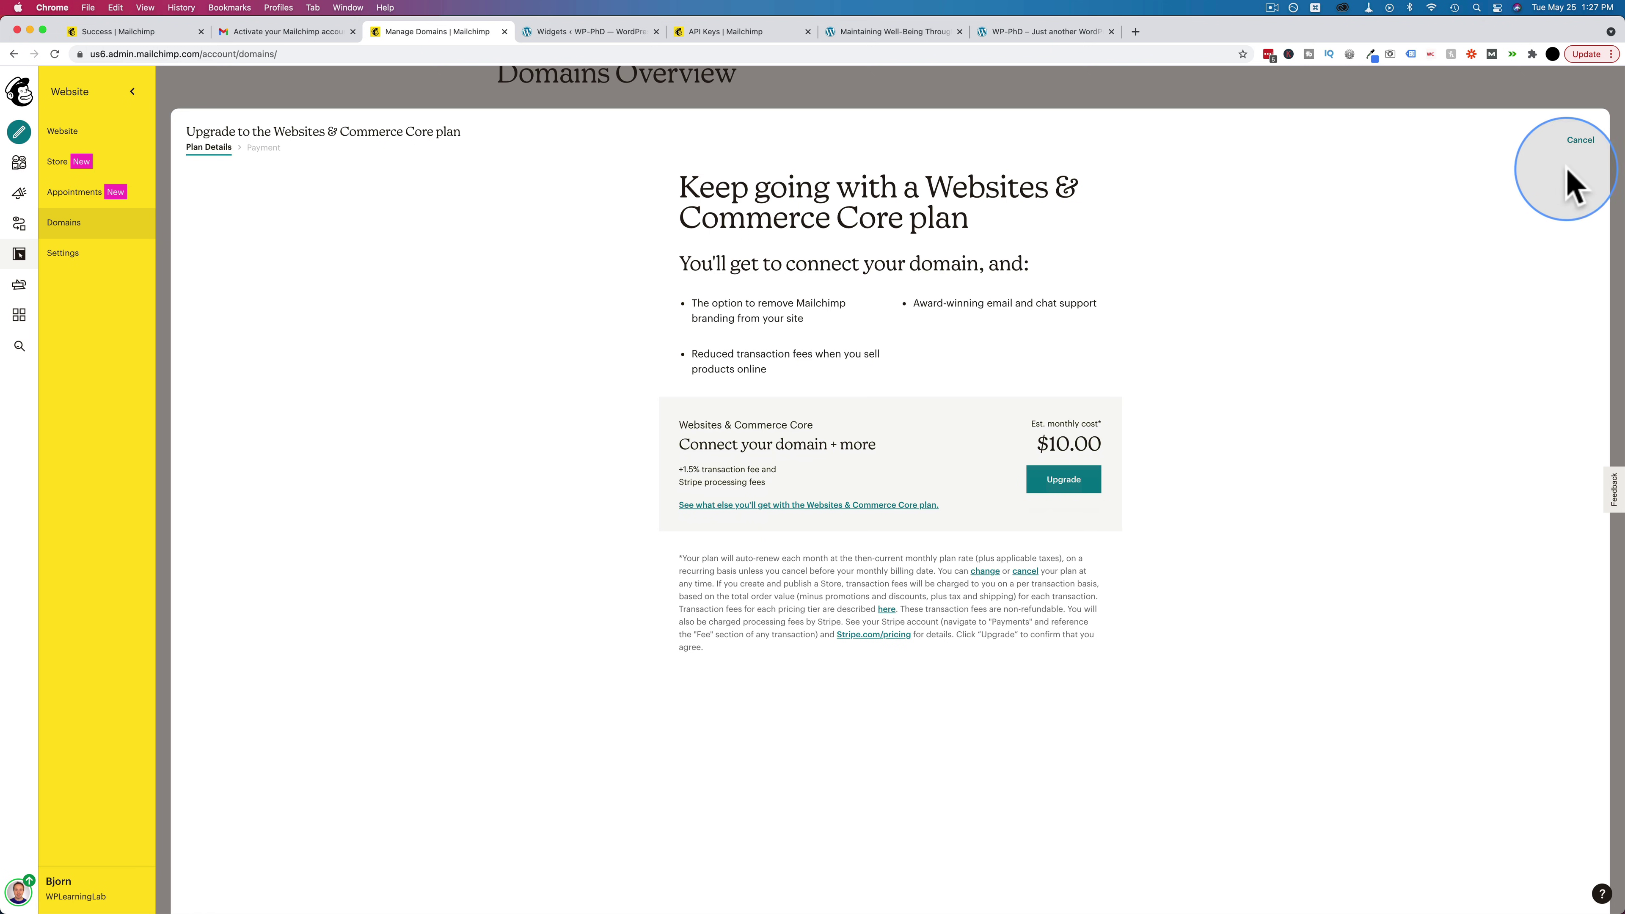
pyautogui.click(1583, 141)
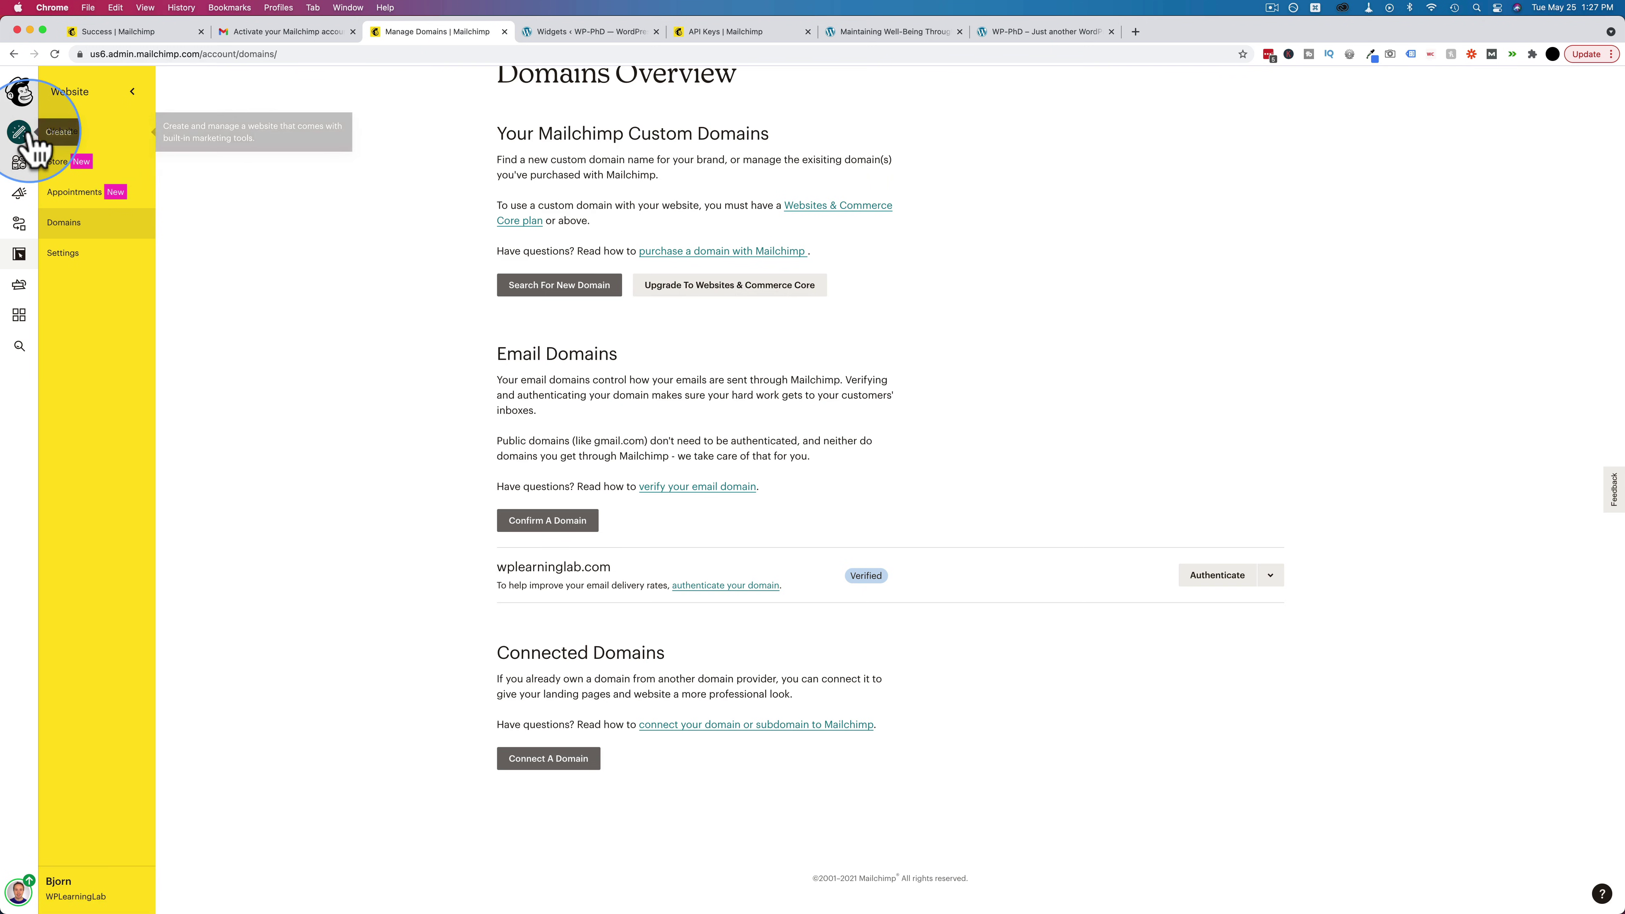
# Open the live Email Marketing Tips PDF Optin page from the campaigns list and submit its checklist form with a test email address.
pyautogui.click(18, 196)
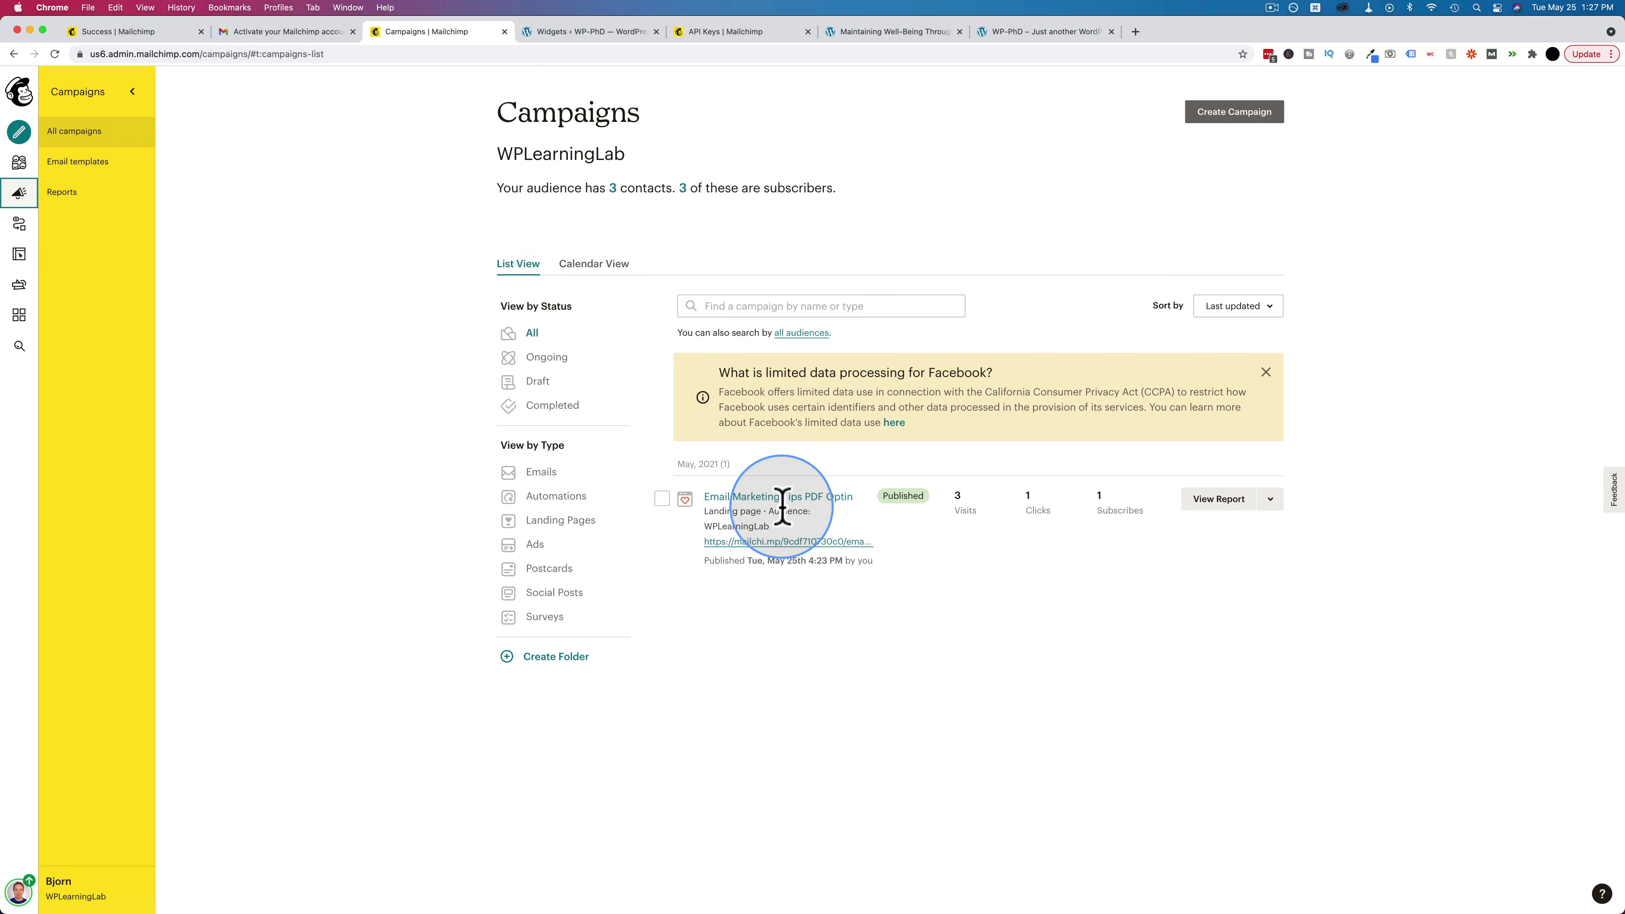
pyautogui.click(811, 542)
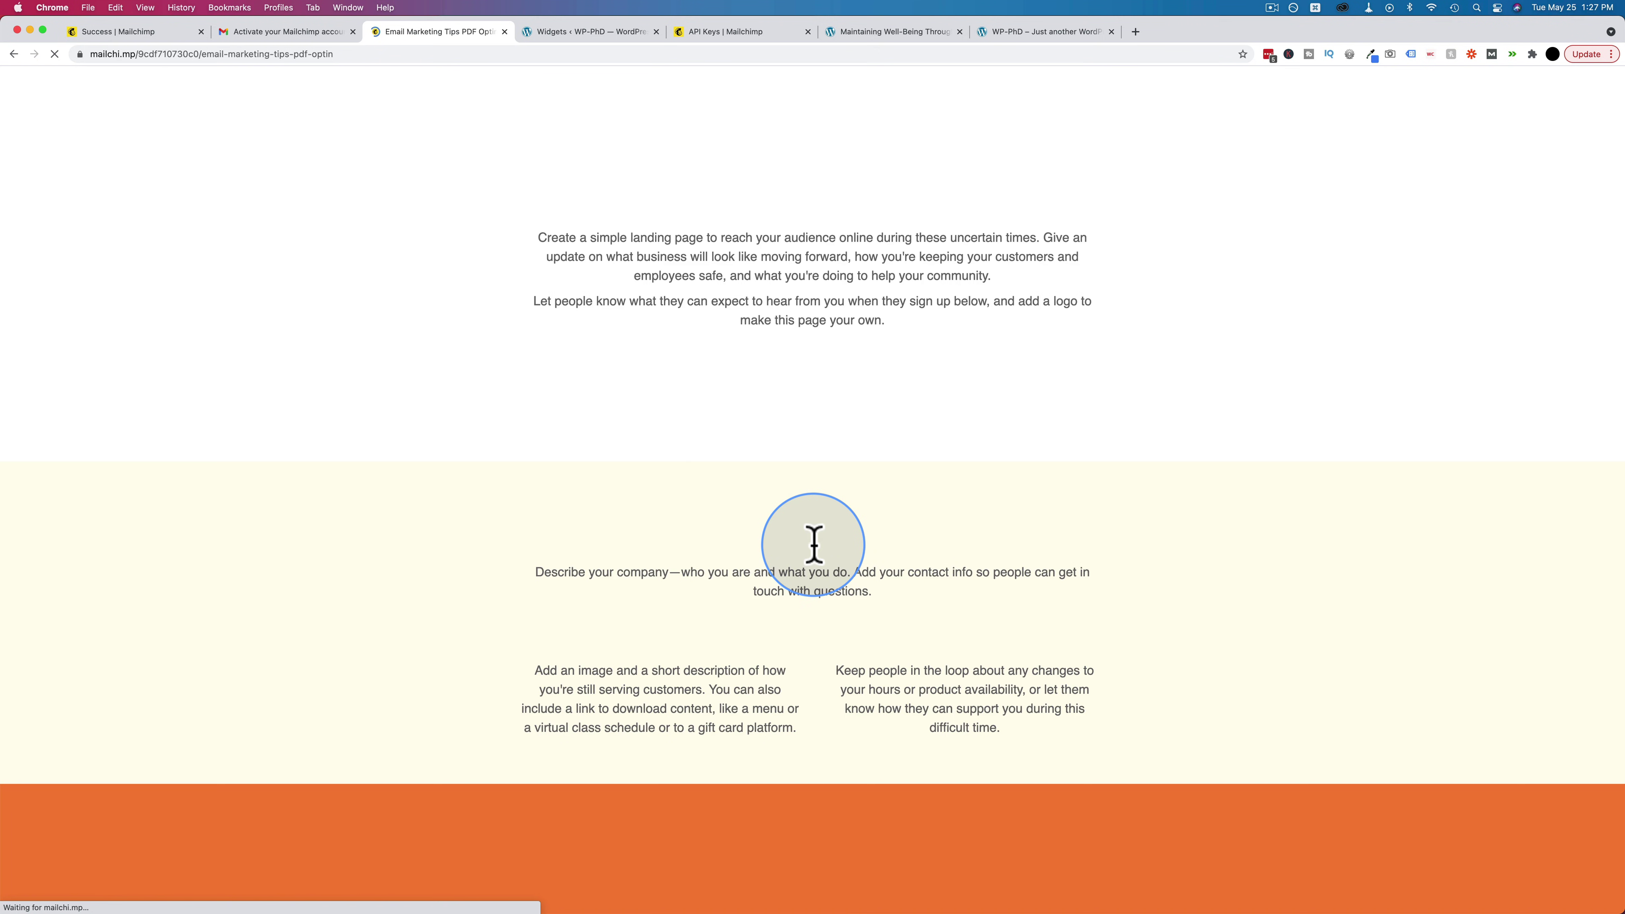
pyautogui.scroll(-5, 812, 538)
pyautogui.click(661, 430)
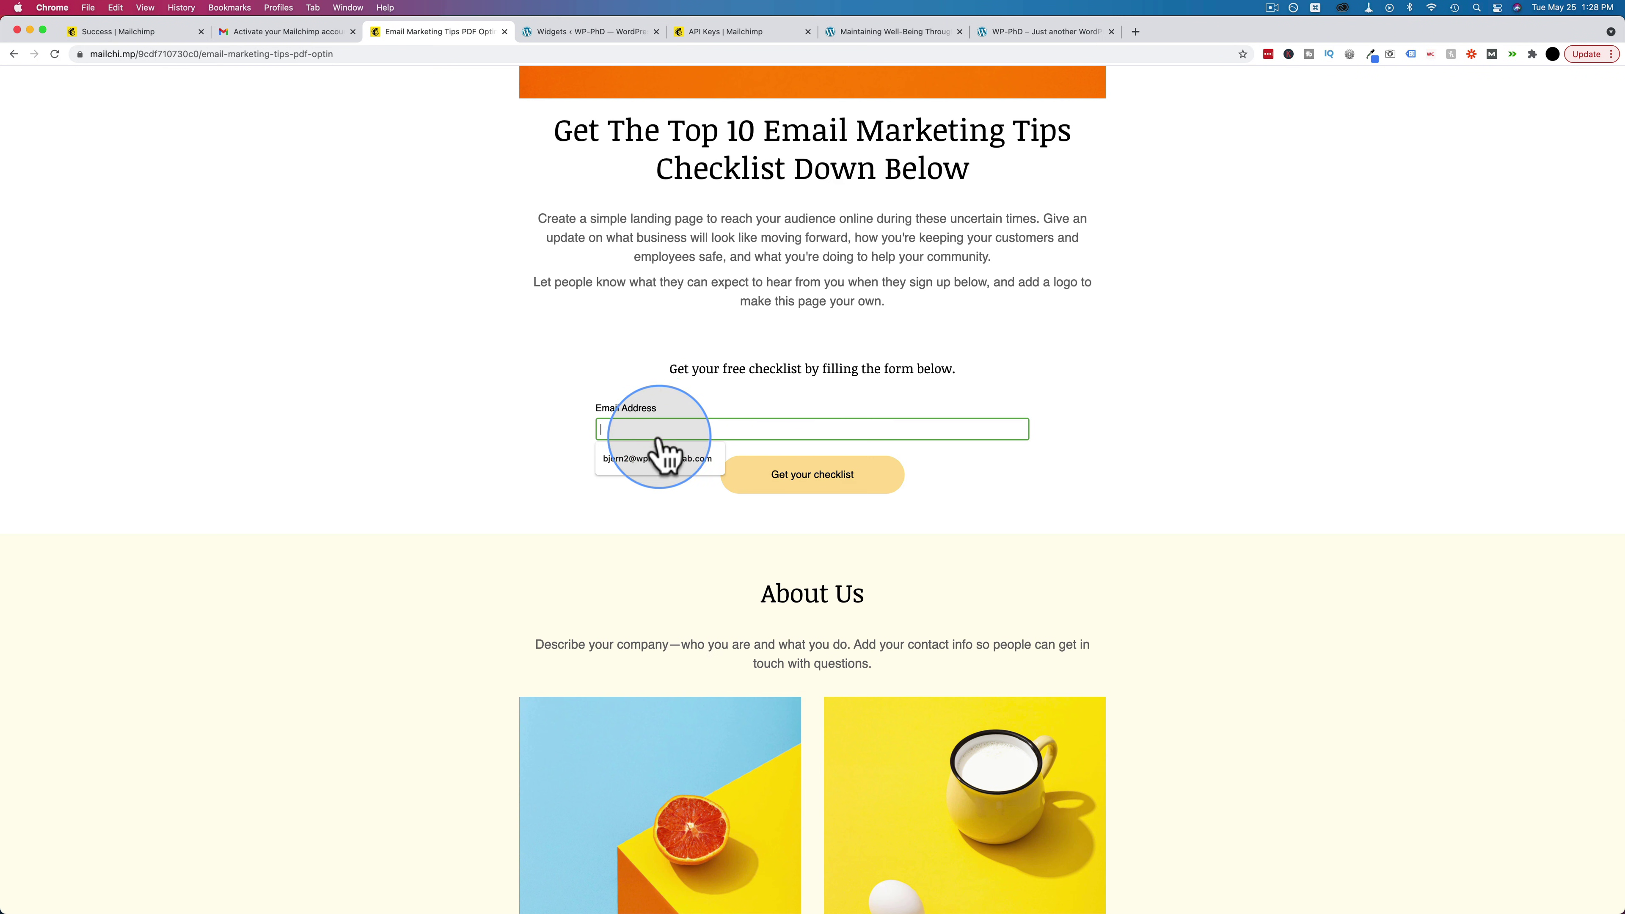
pyautogui.click(630, 438)
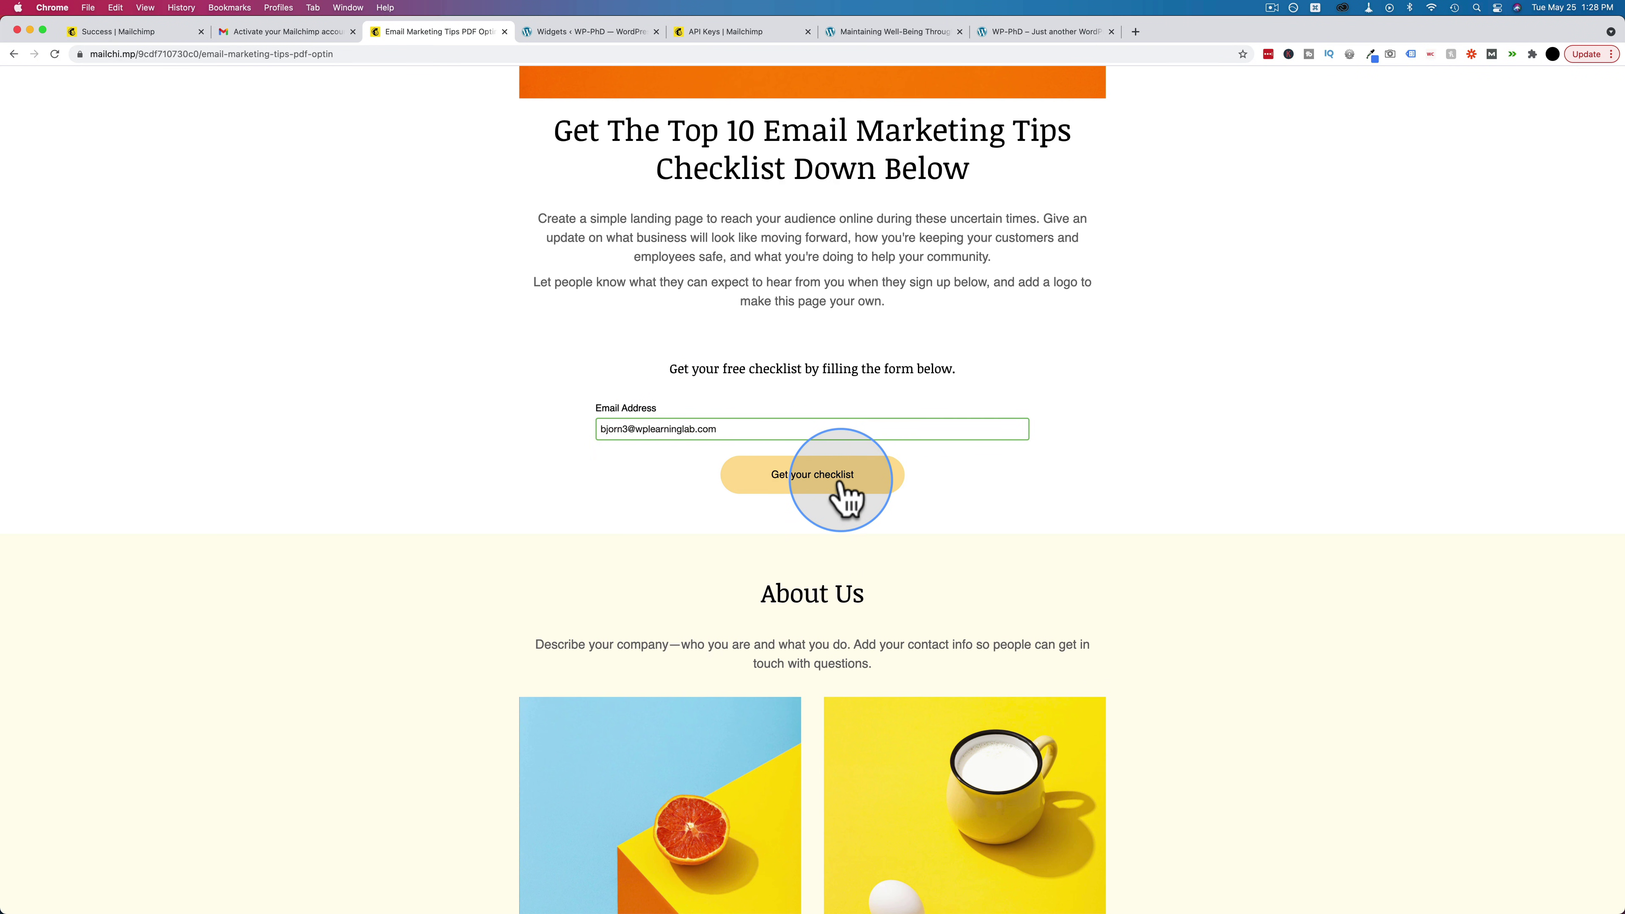
pyautogui.click(842, 495)
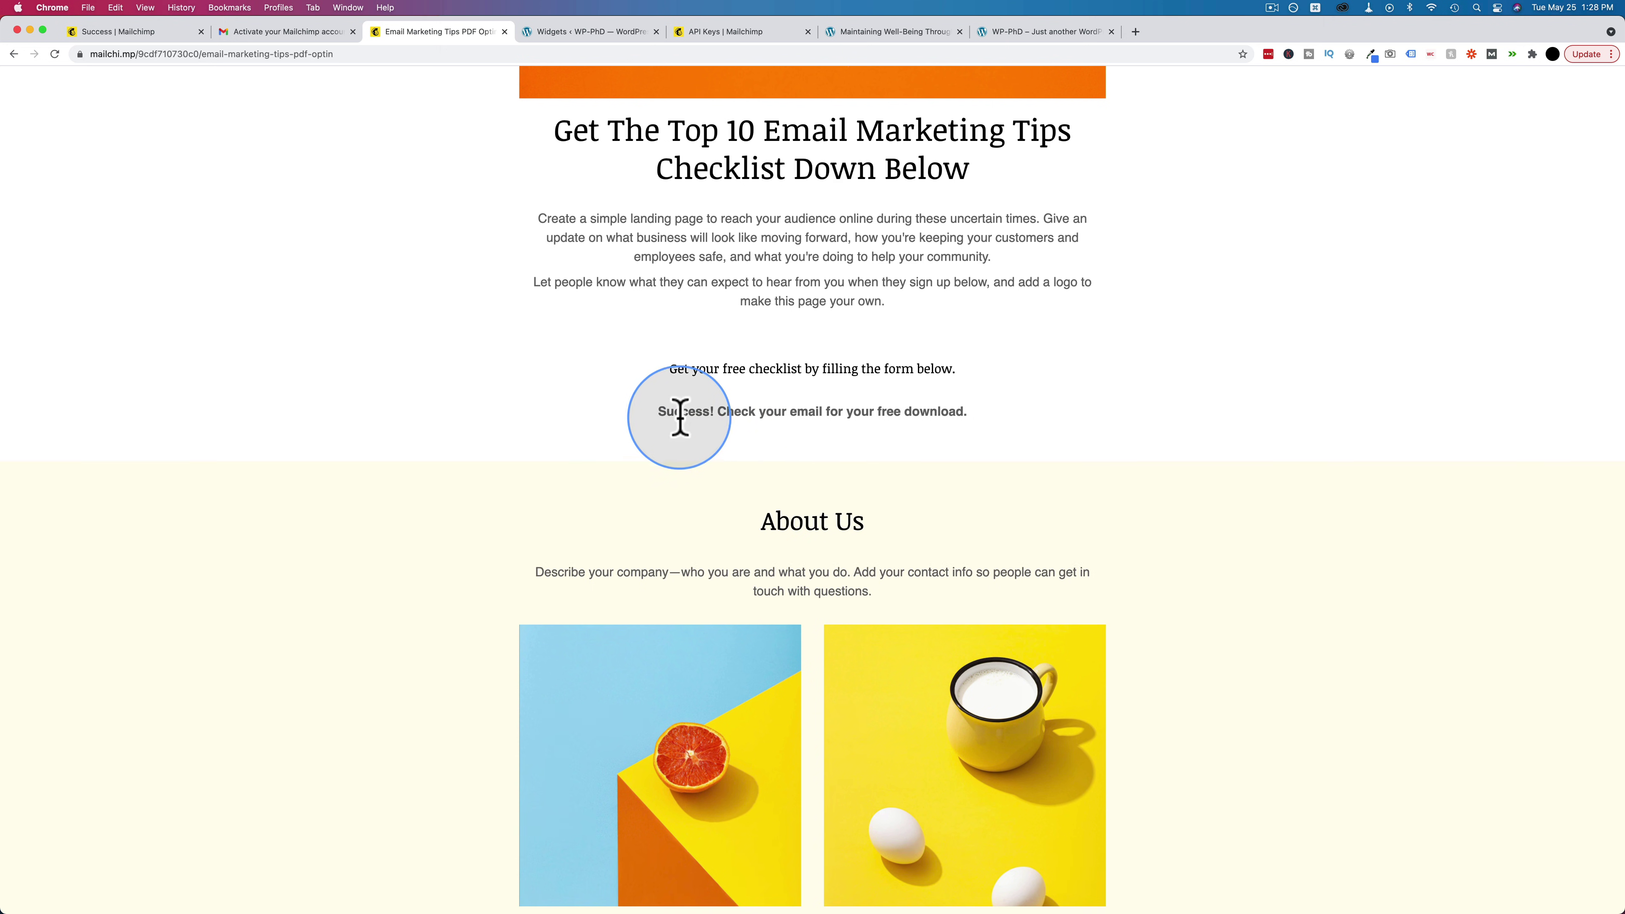
pyautogui.moveTo(688, 410); pyautogui.dragTo(1049, 426)
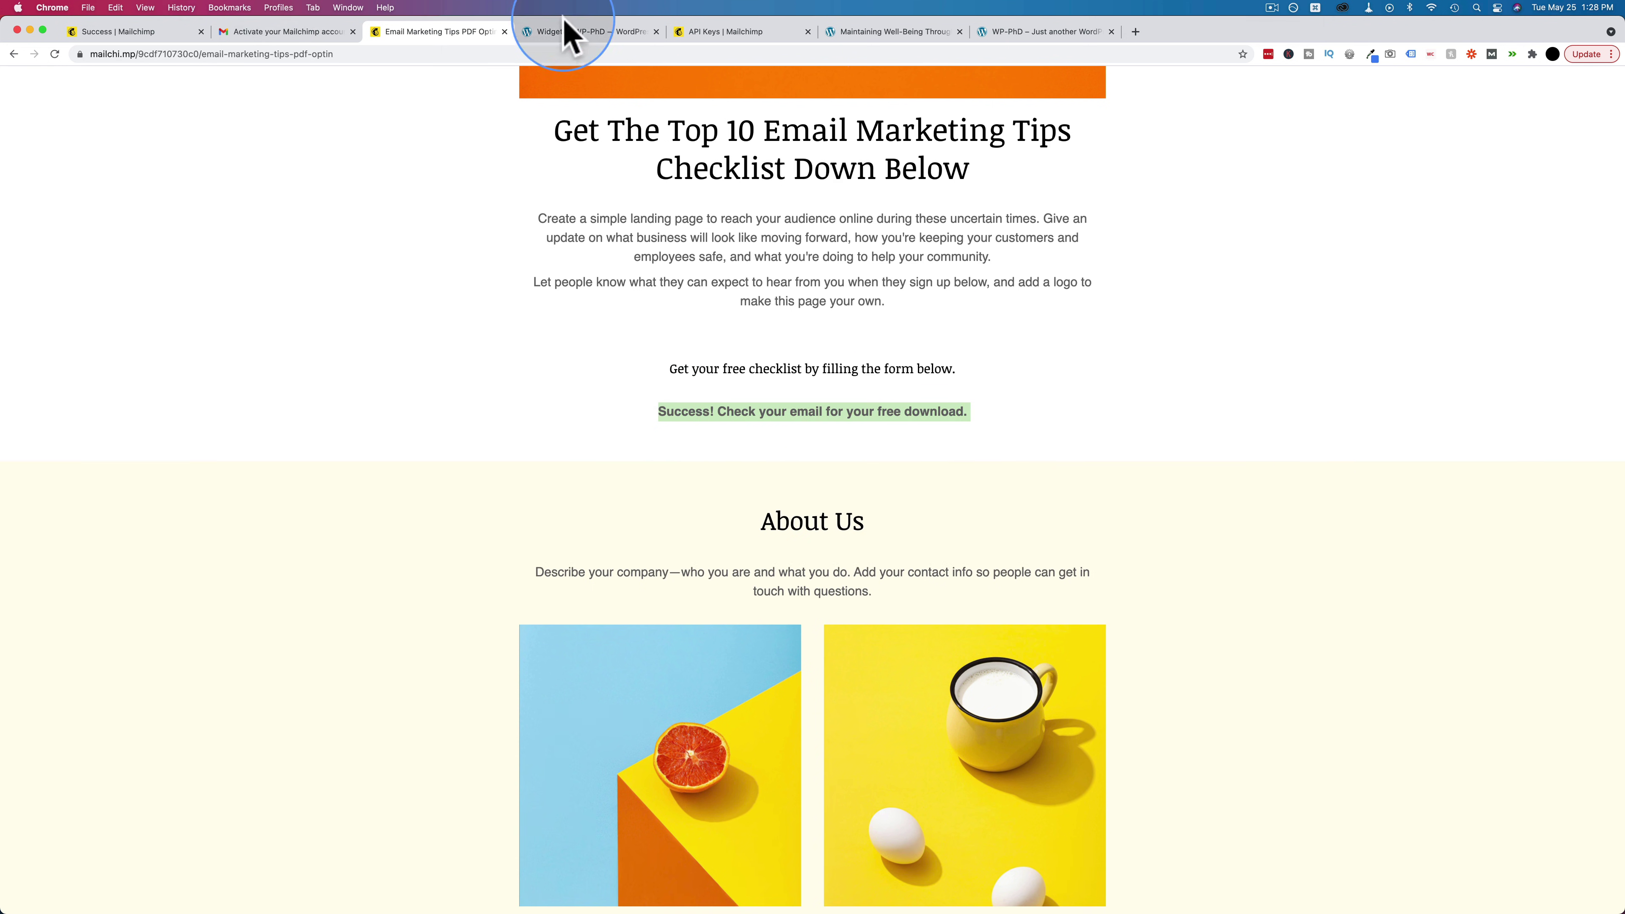
pyautogui.scroll(6, 507, 108)
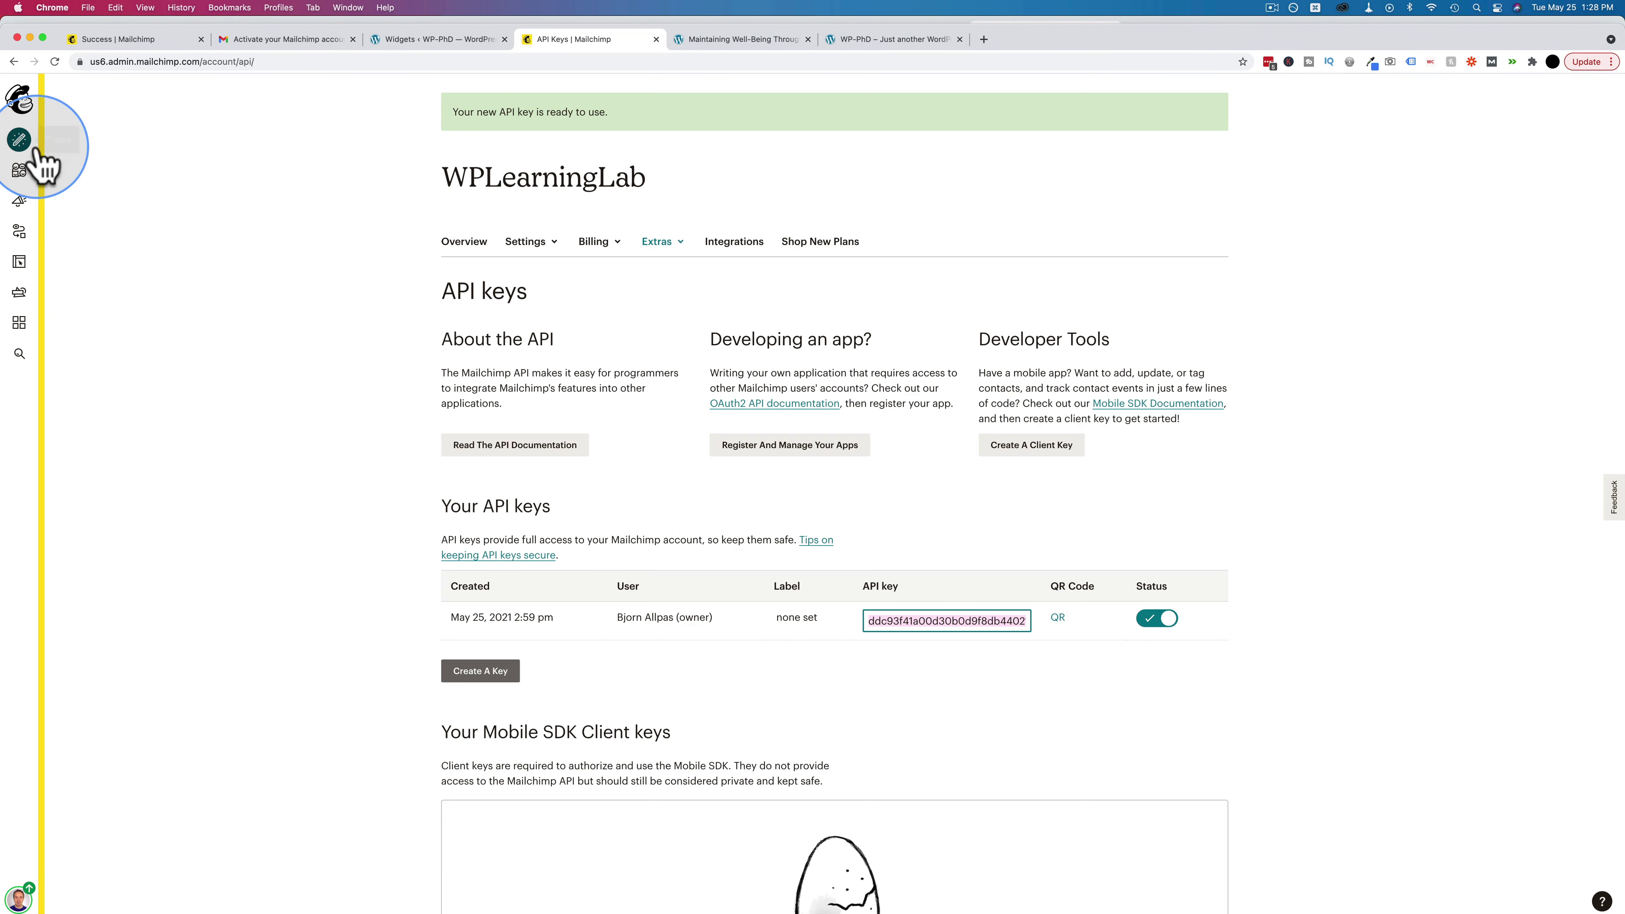
# Open the full contact list of the WPLearningLab audience and check the tags and source of the new subscribers.
pyautogui.click(19, 171)
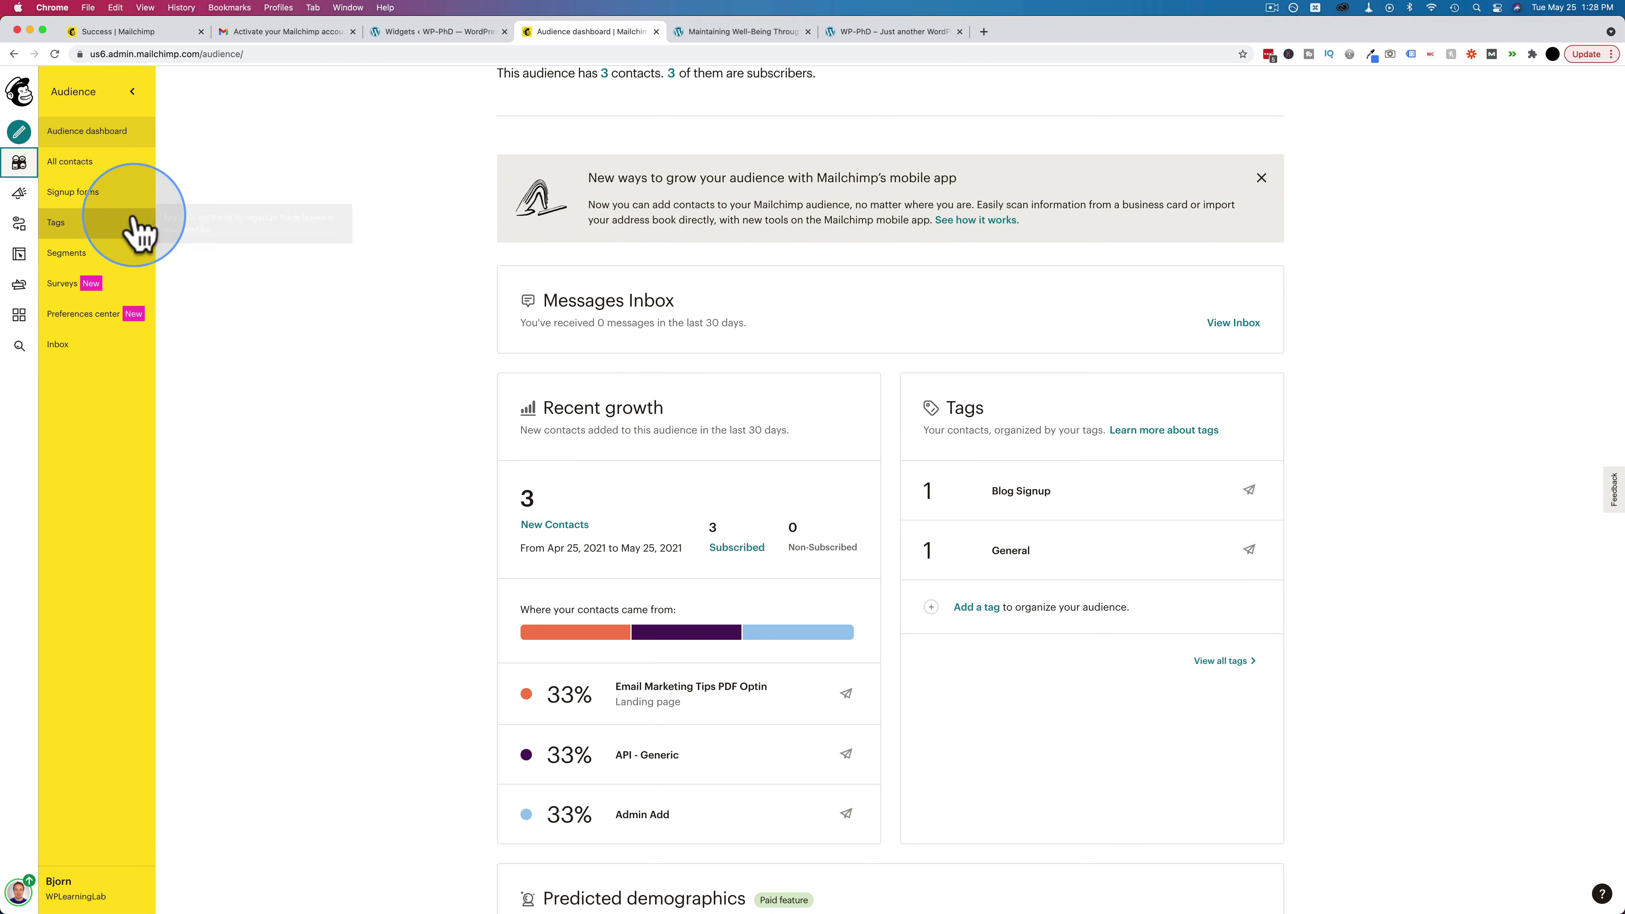
pyautogui.click(71, 165)
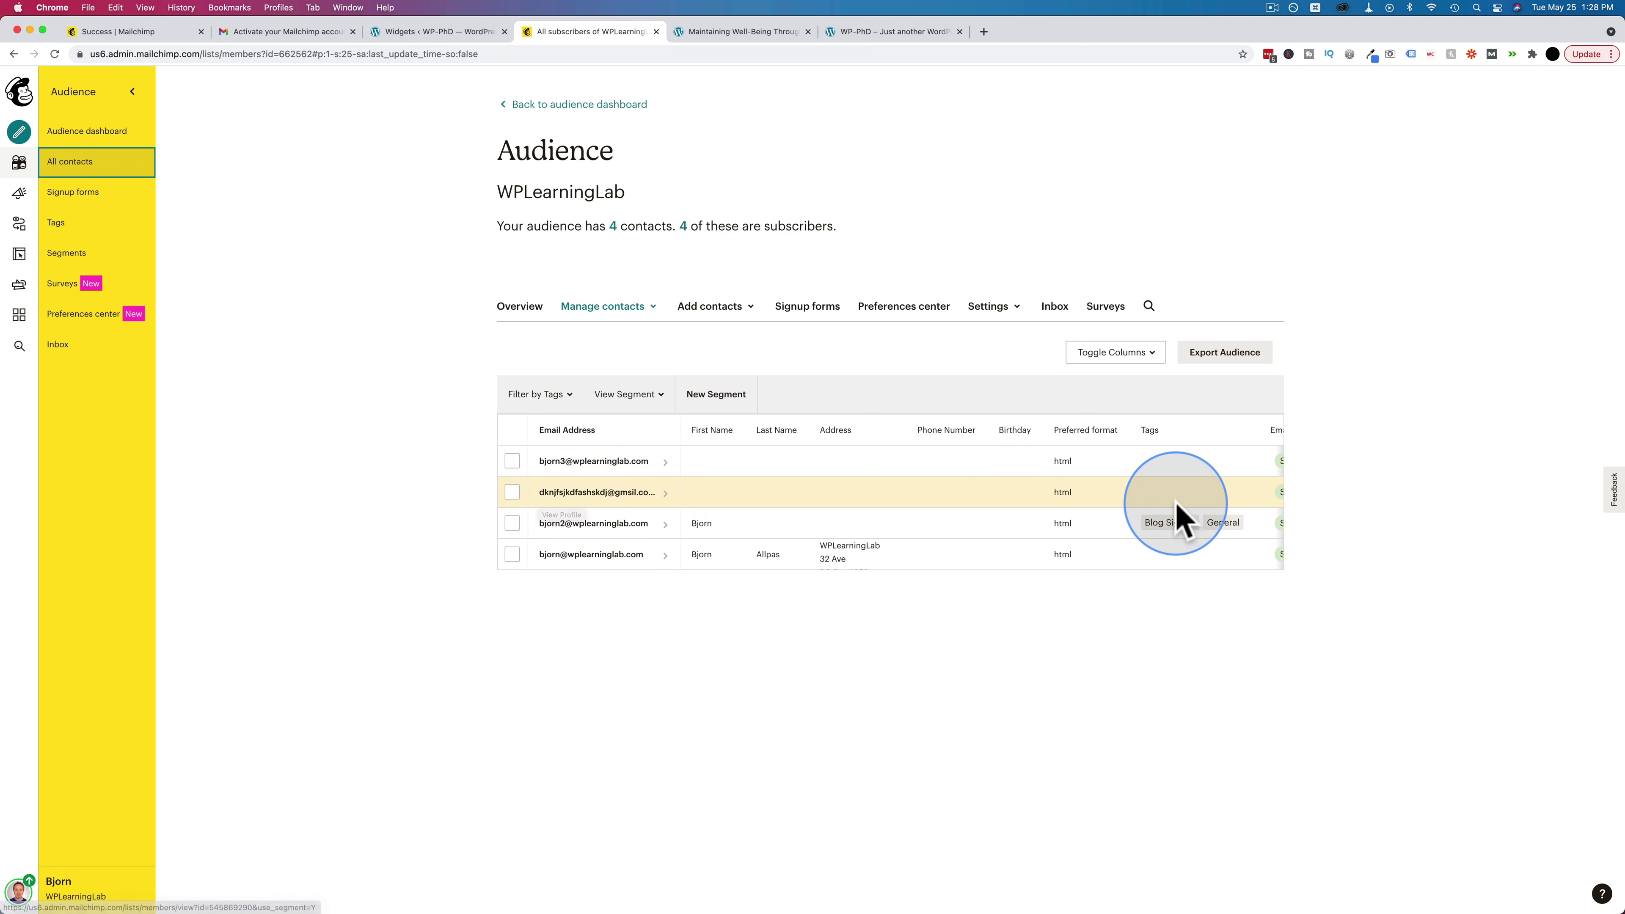
pyautogui.hscroll(15, 1242, 495)
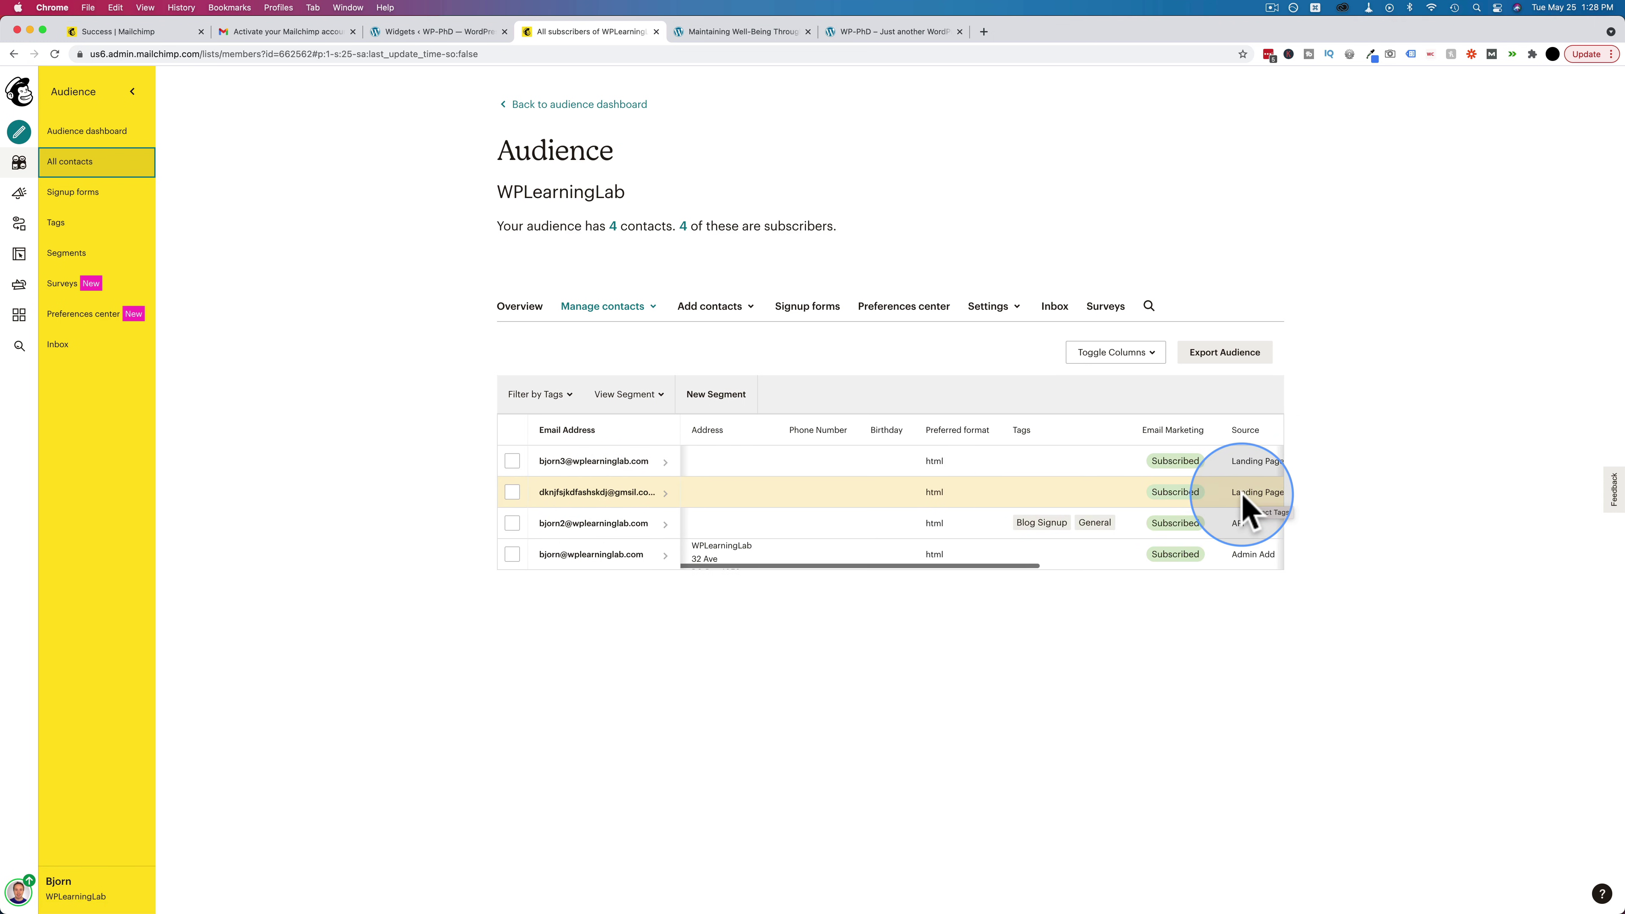
pyautogui.hscroll(3, 1242, 495)
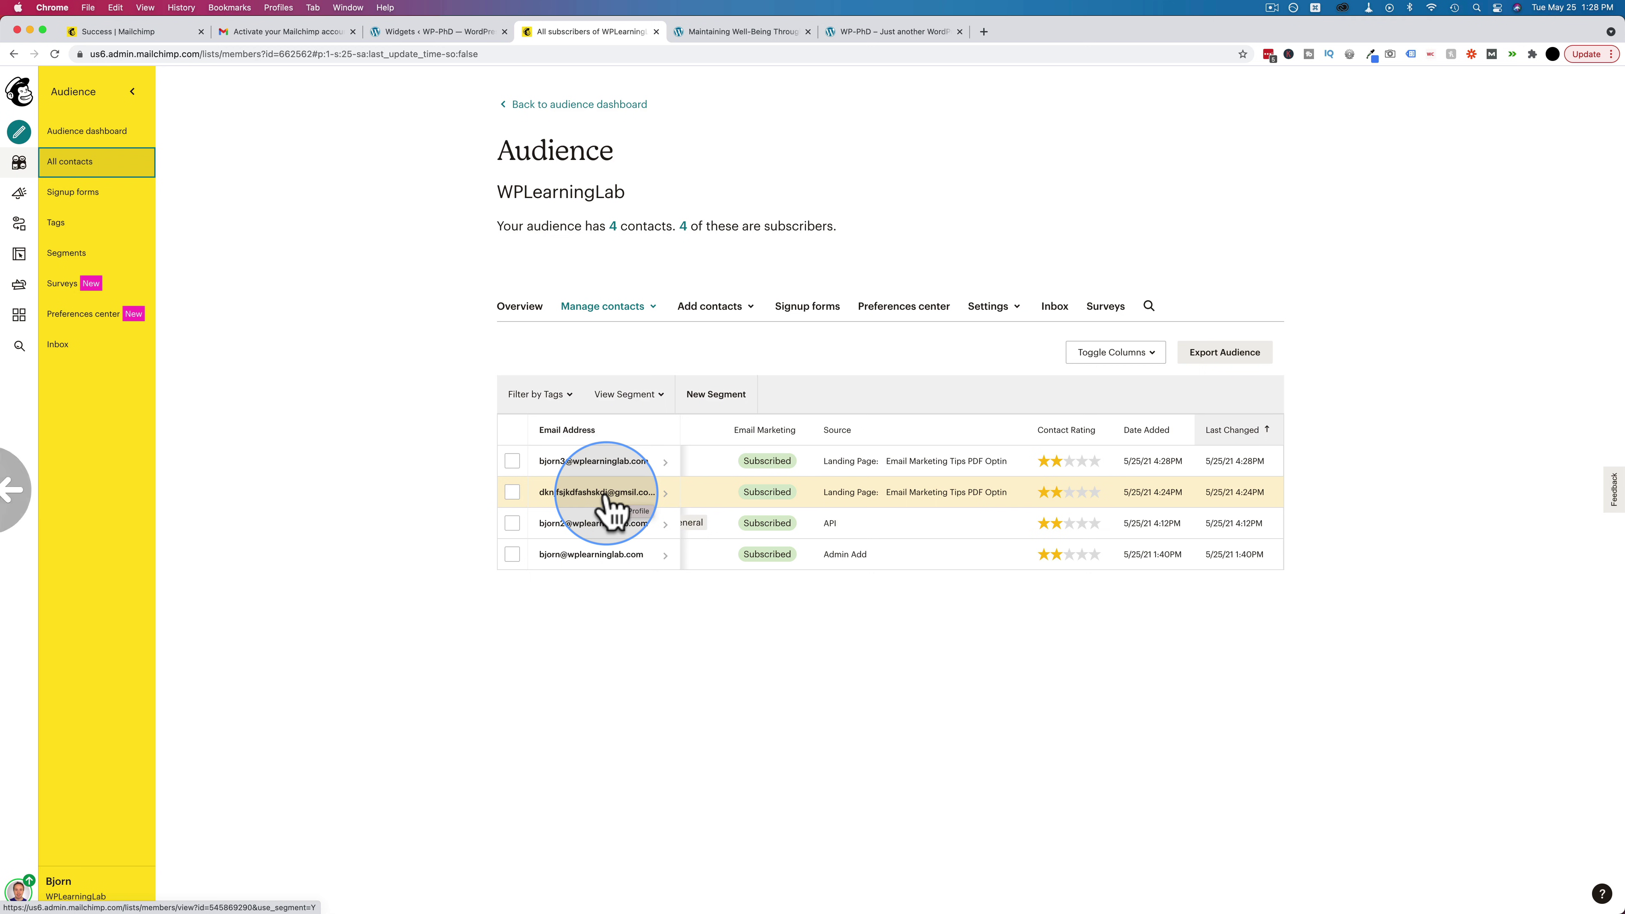
pyautogui.hscroll(-5, 606, 493)
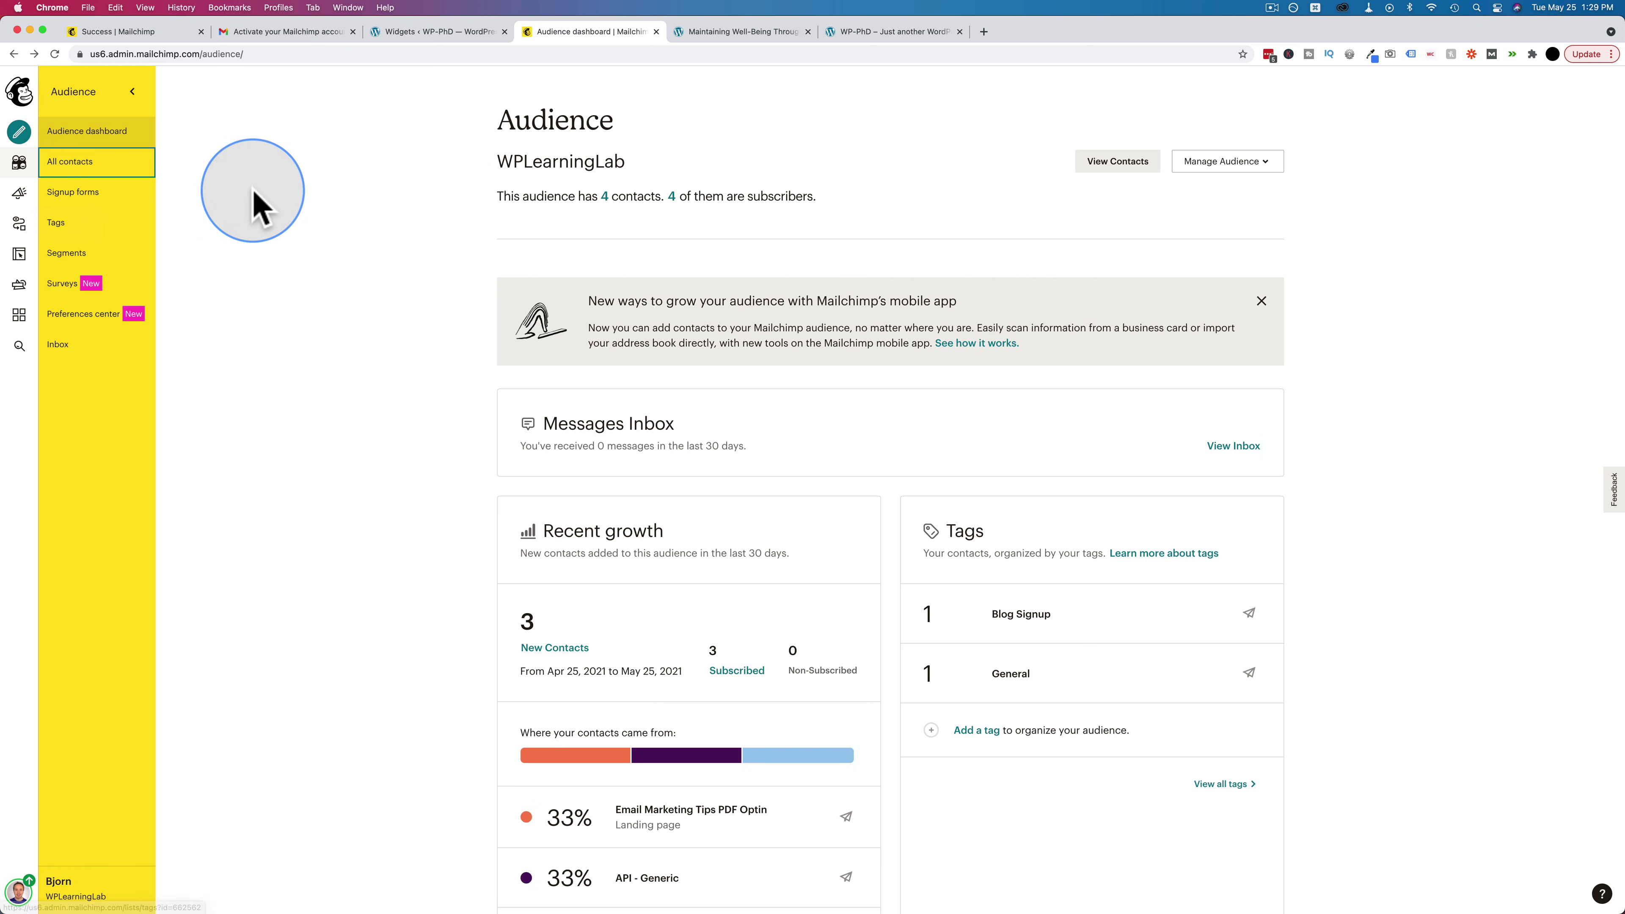
# Start a classic automation from Customer Journeys using the Welcome new subscribers email.
pyautogui.click(19, 225)
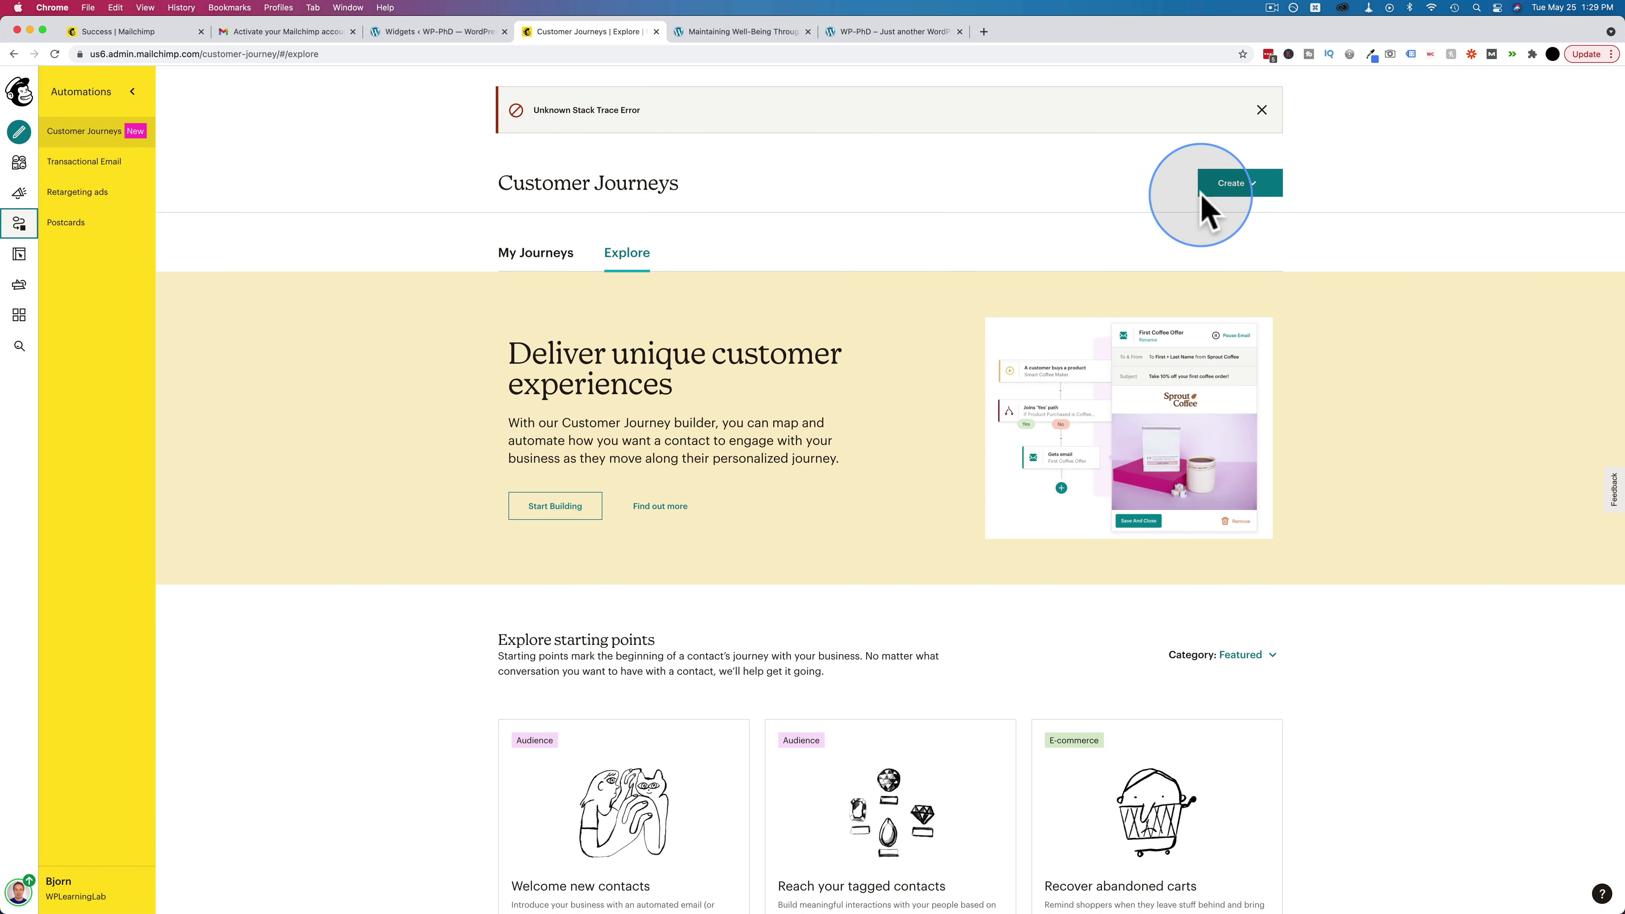
pyautogui.click(1247, 191)
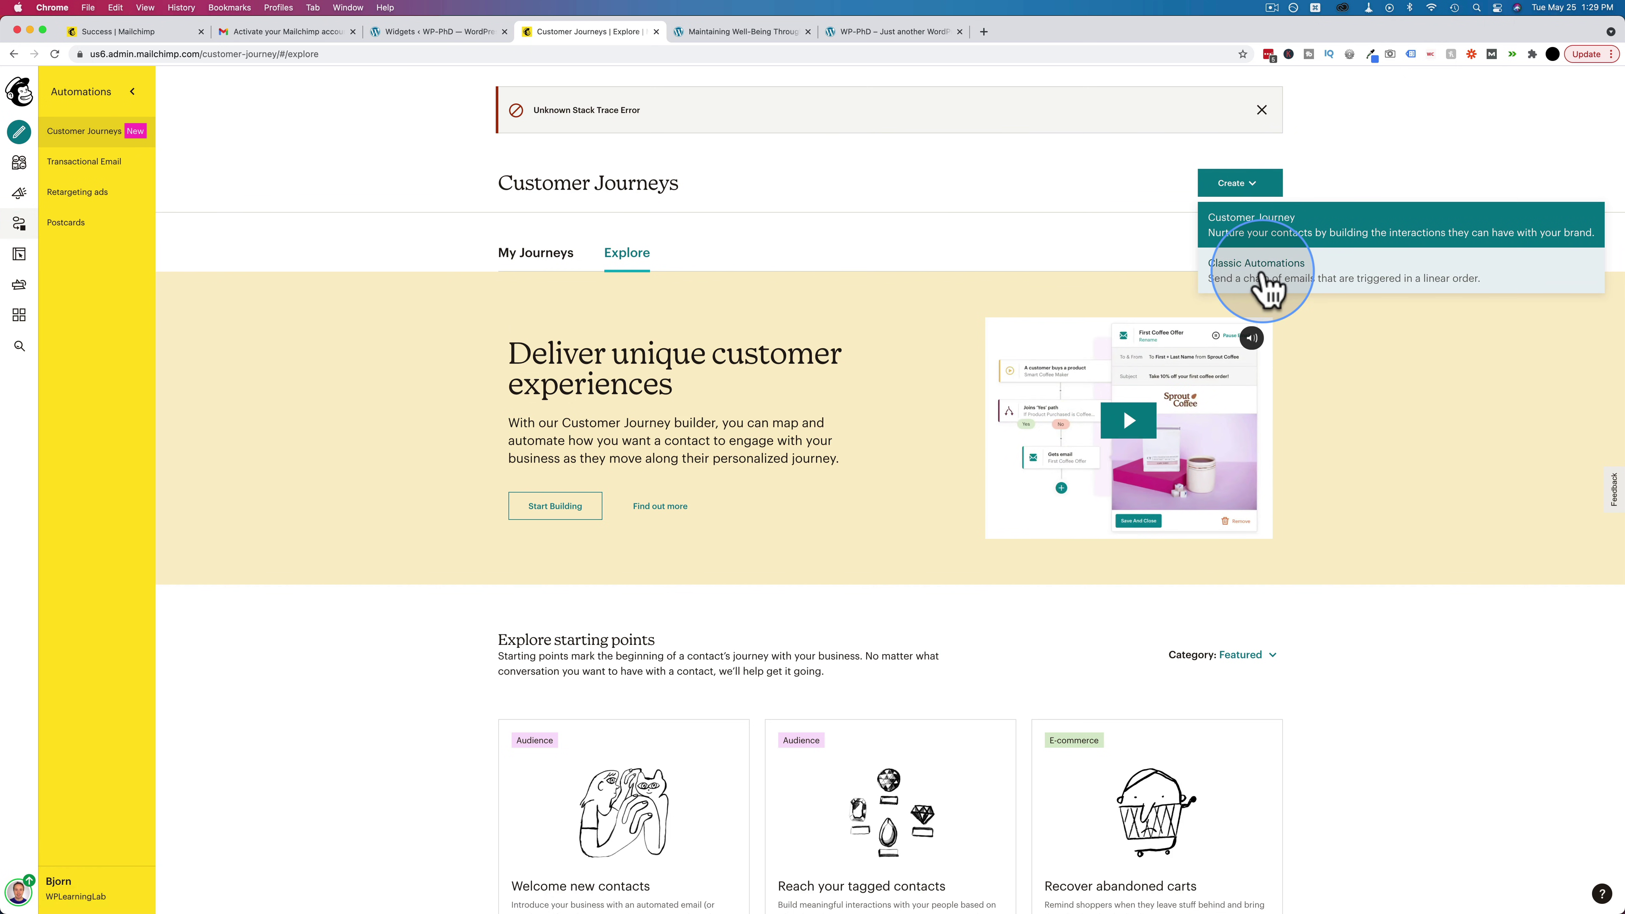
pyautogui.click(1263, 285)
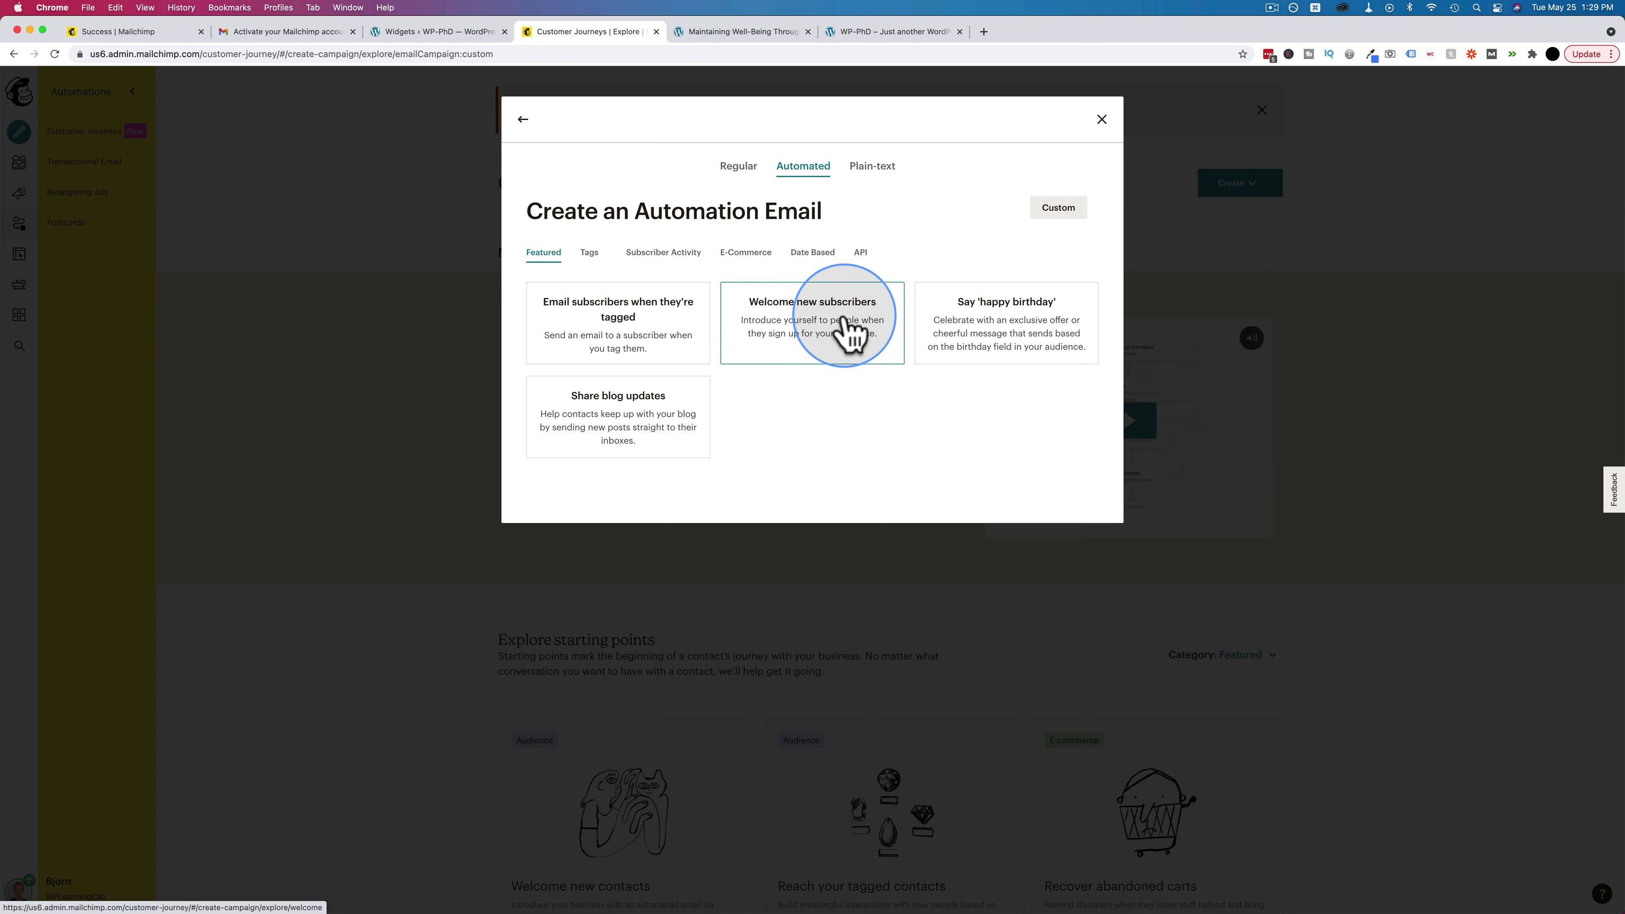
pyautogui.click(825, 336)
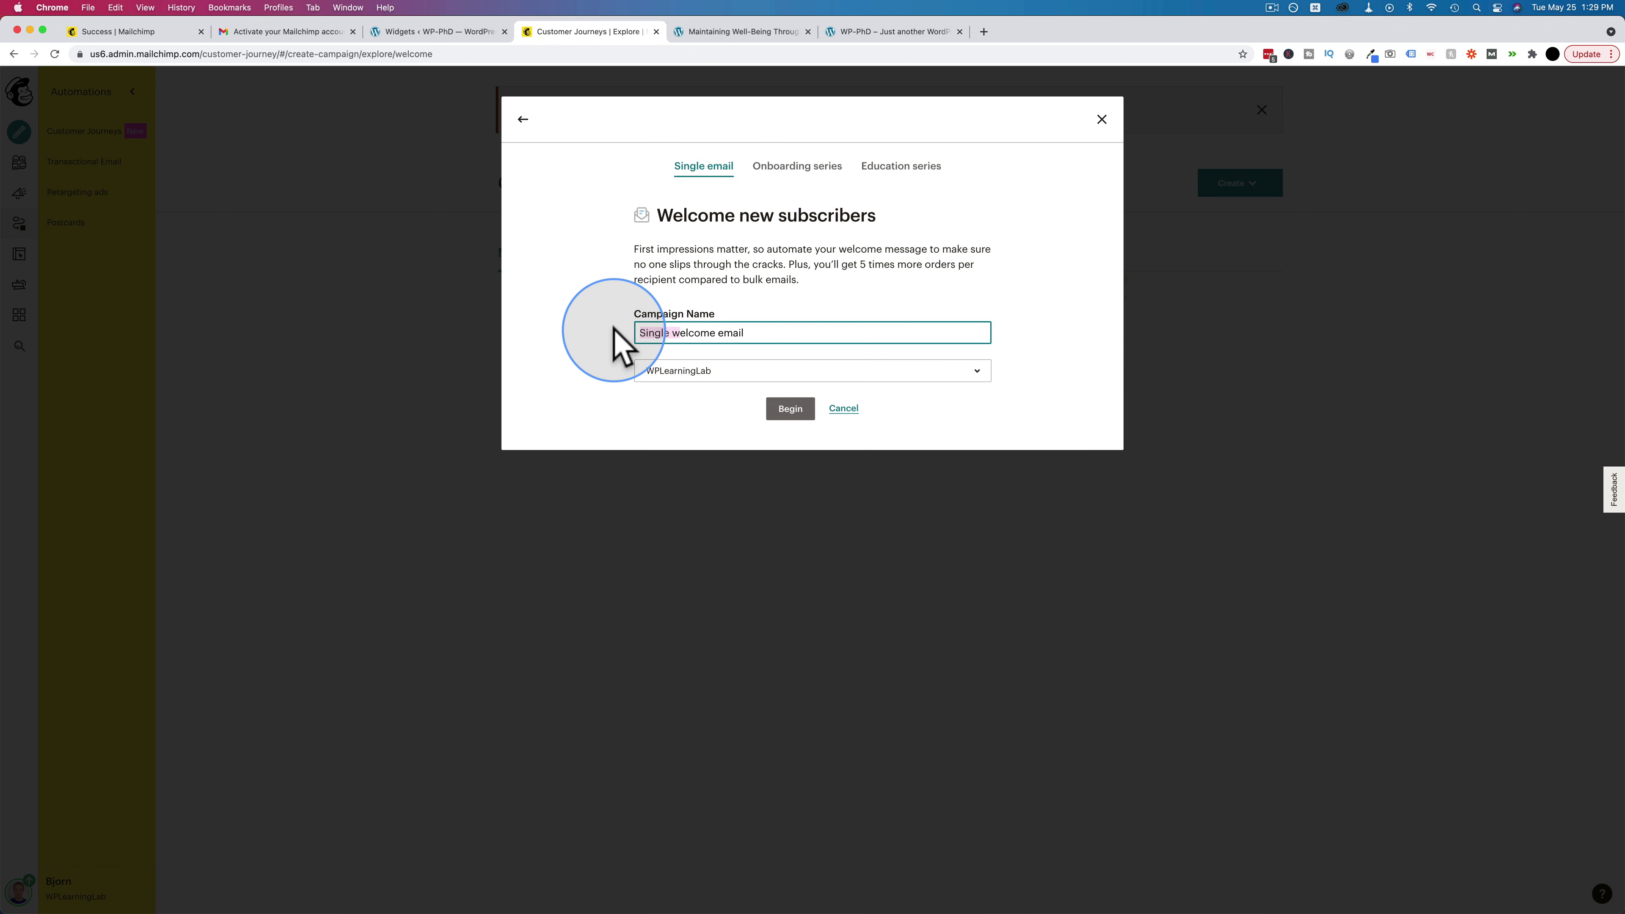
# Change the campaign name to Welcome email and check the audience selection for the single email.
pyautogui.write('W')
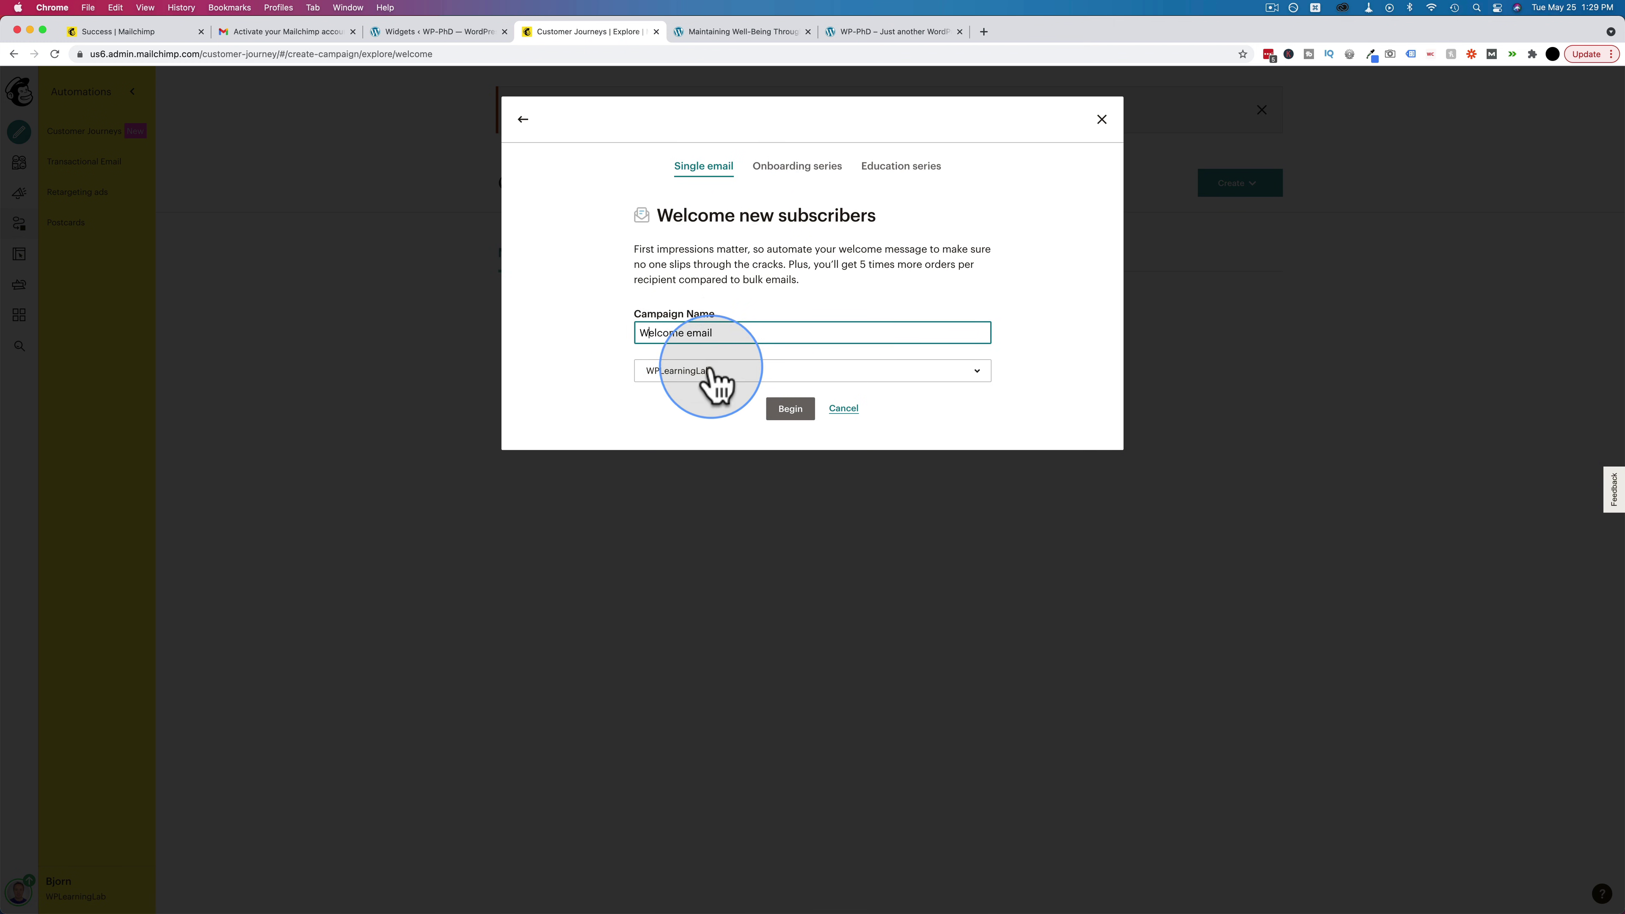
pyautogui.click(648, 378)
pyautogui.click(700, 433)
# Look at the Onboarding series and Education series options, and begin the Single email welcome automation for the WPLearningLab audience.
pyautogui.click(811, 170)
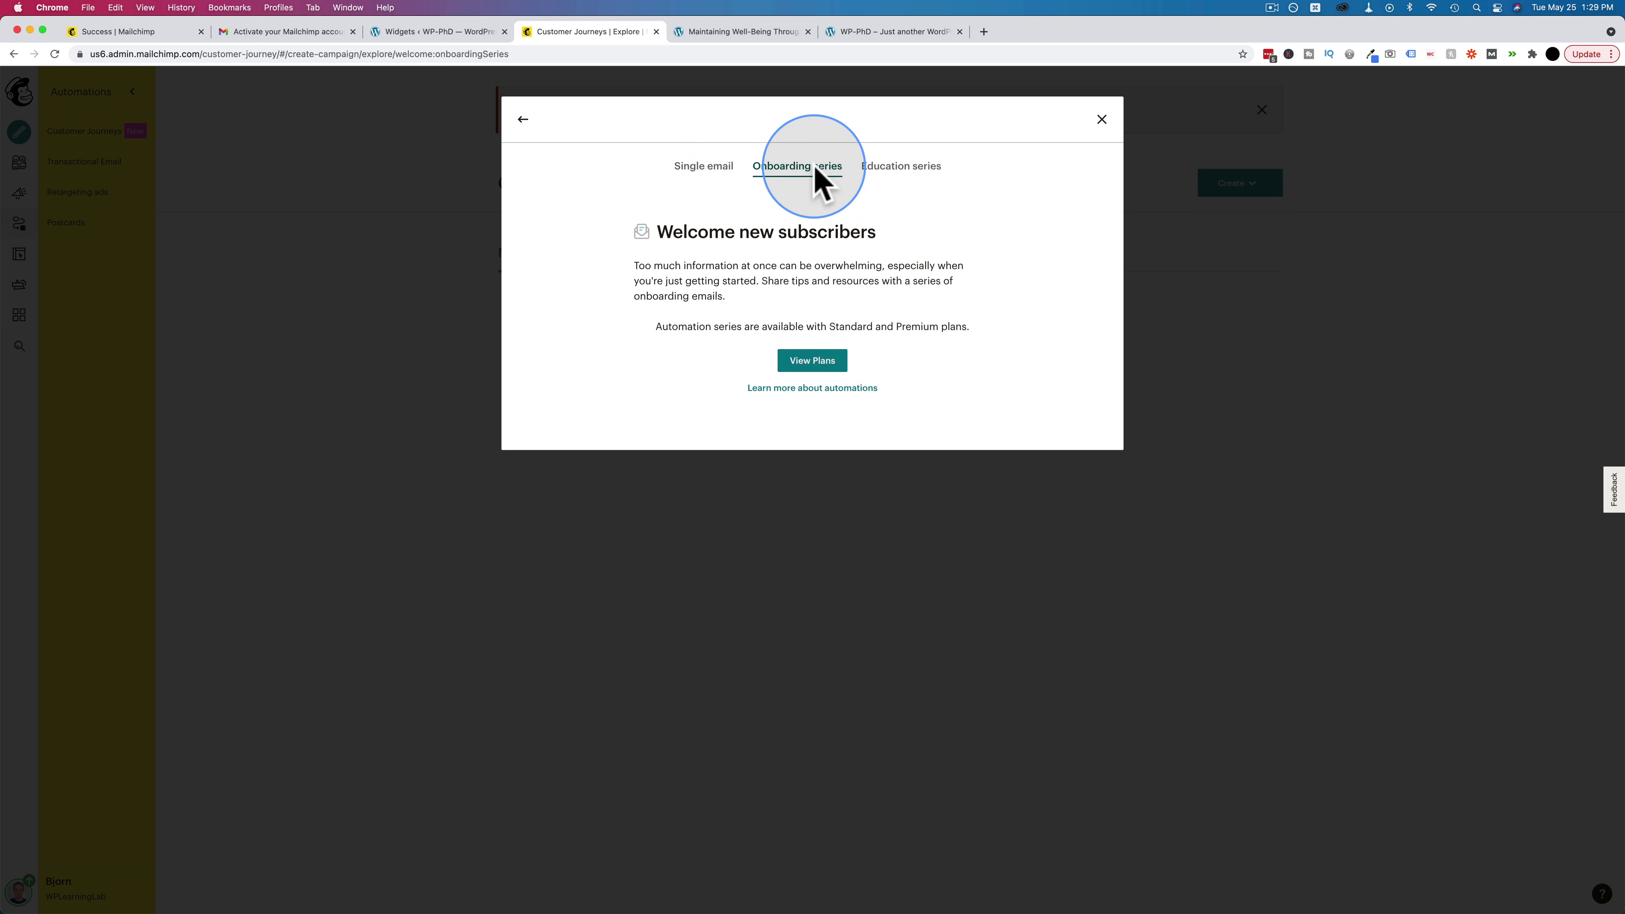
pyautogui.click(904, 183)
pyautogui.click(805, 183)
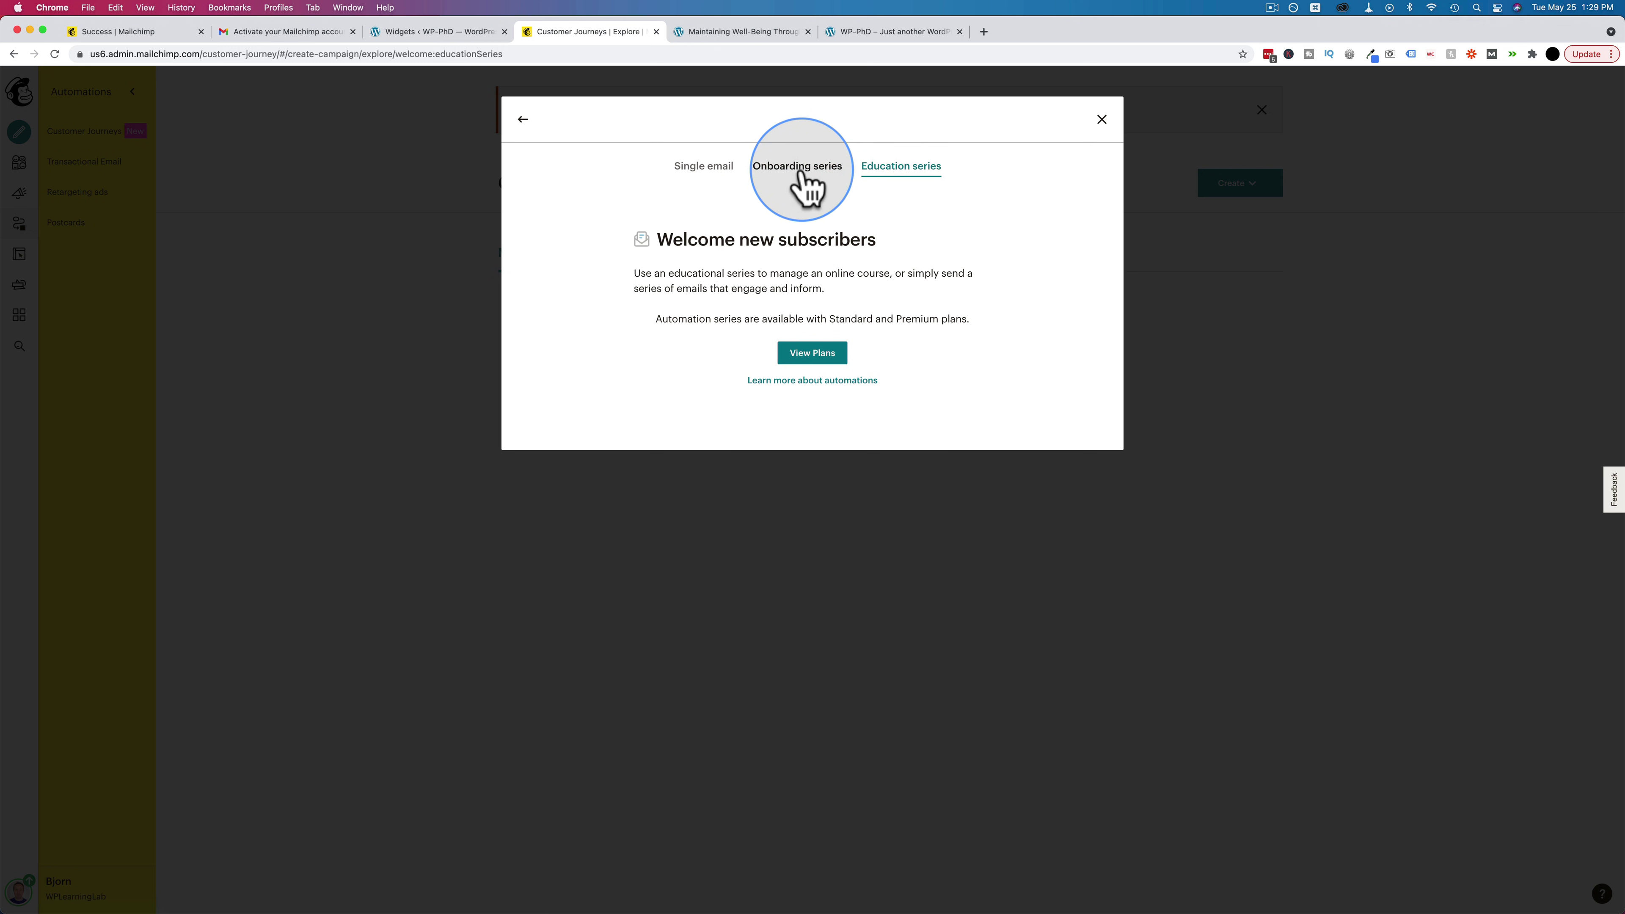
pyautogui.click(687, 161)
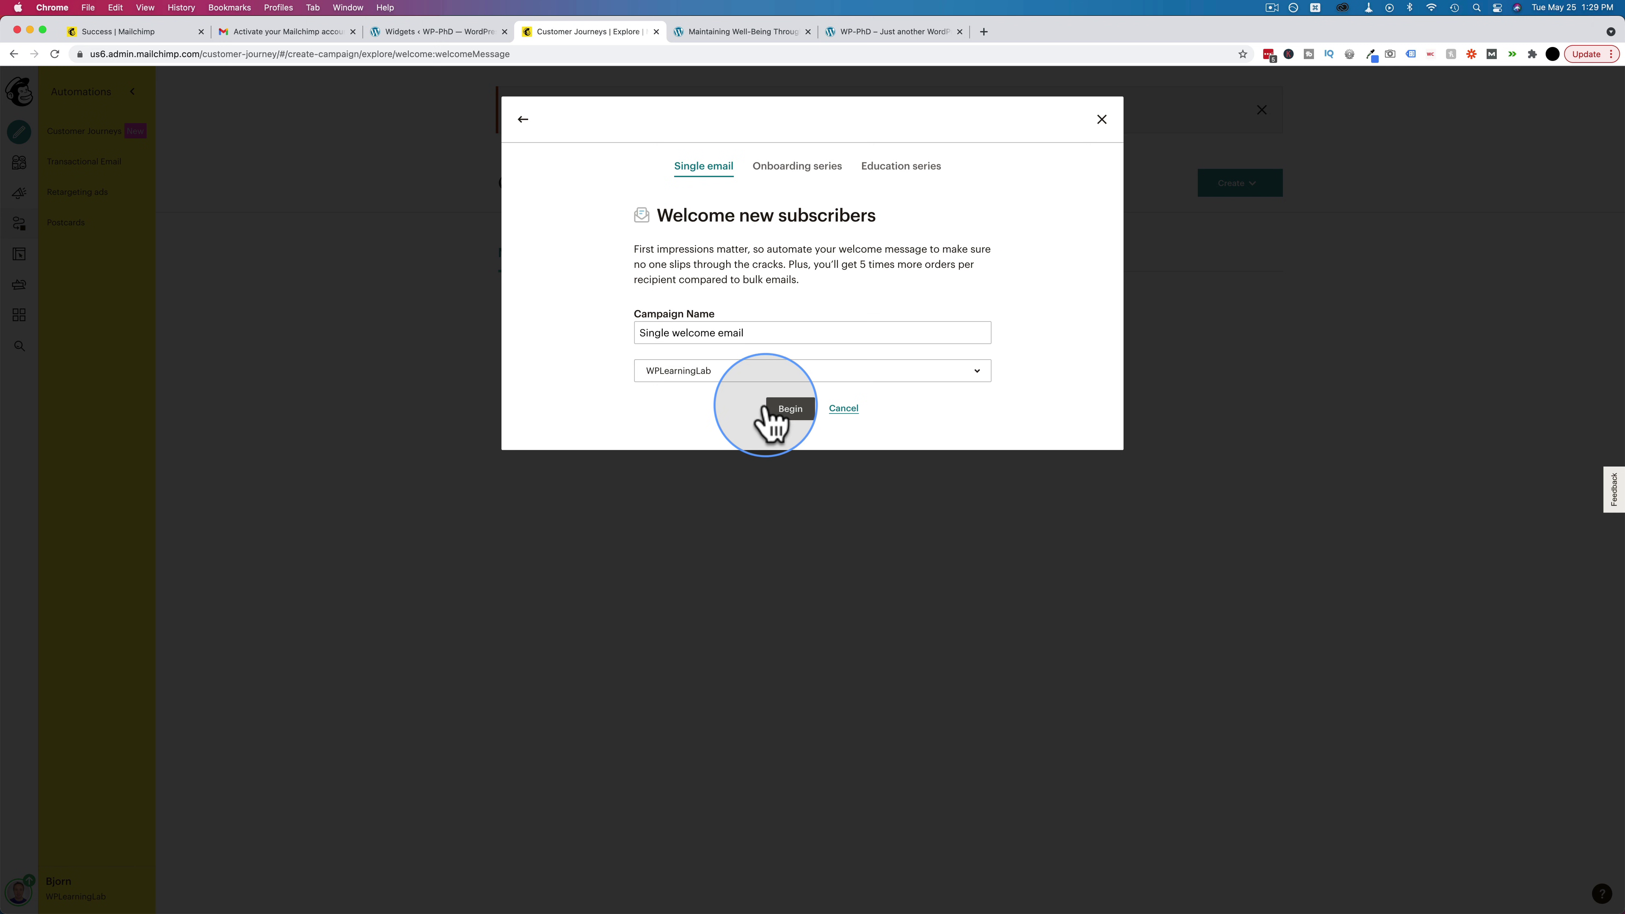
pyautogui.click(792, 410)
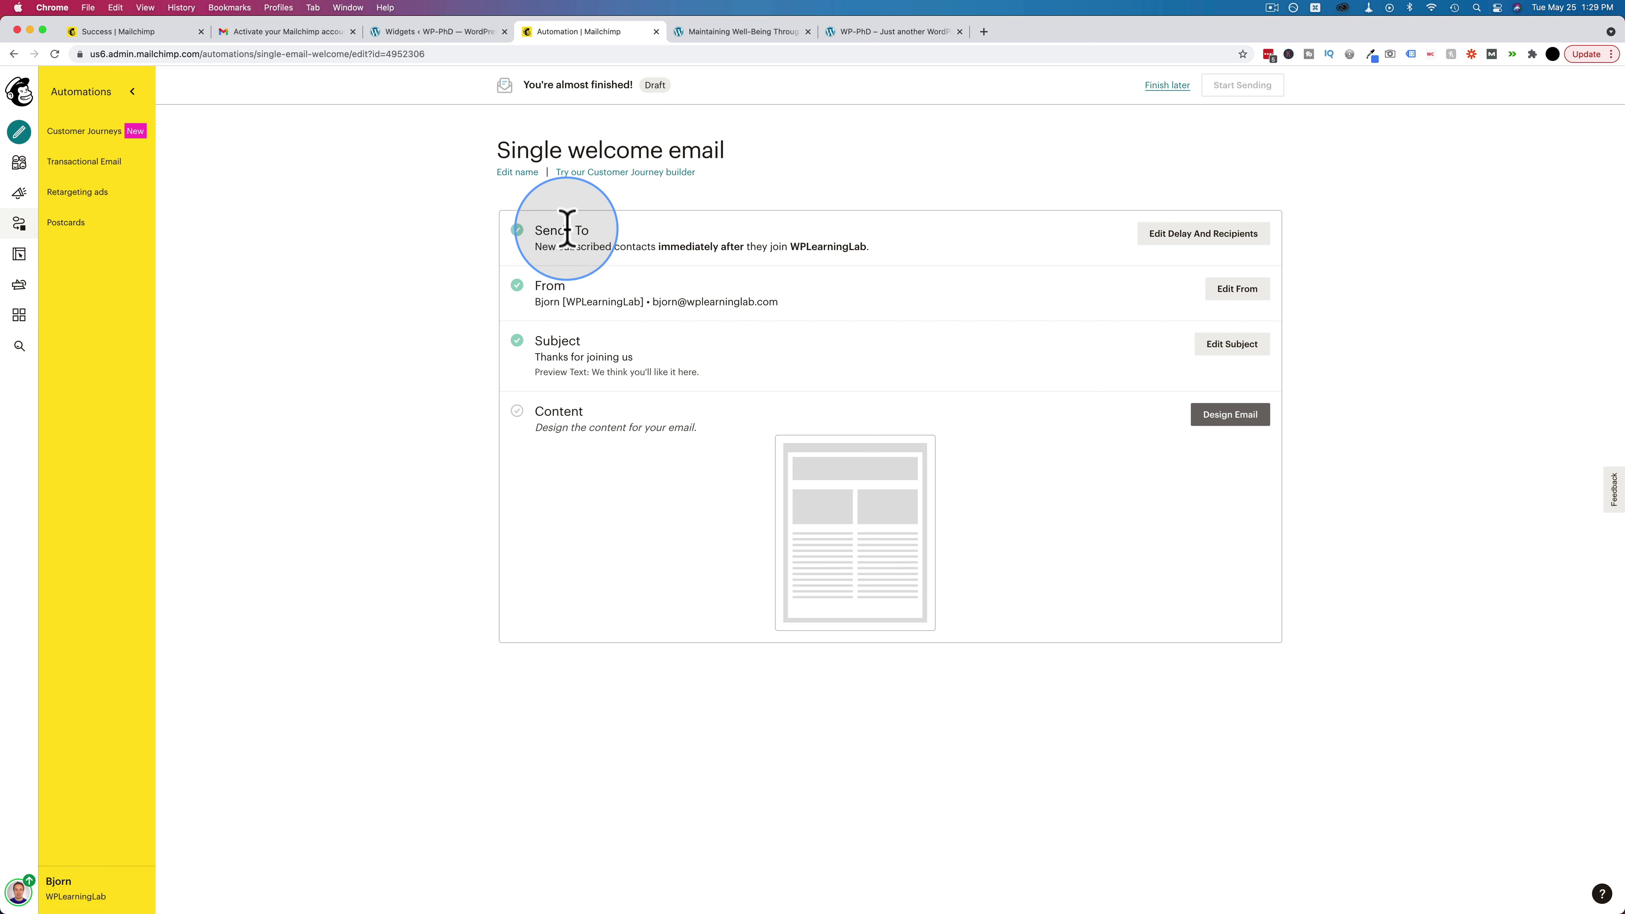
# Review the welcome email's send timing and recipient options, leave them without saving, and check the sender details.
pyautogui.moveTo(755, 246); pyautogui.dragTo(659, 247)
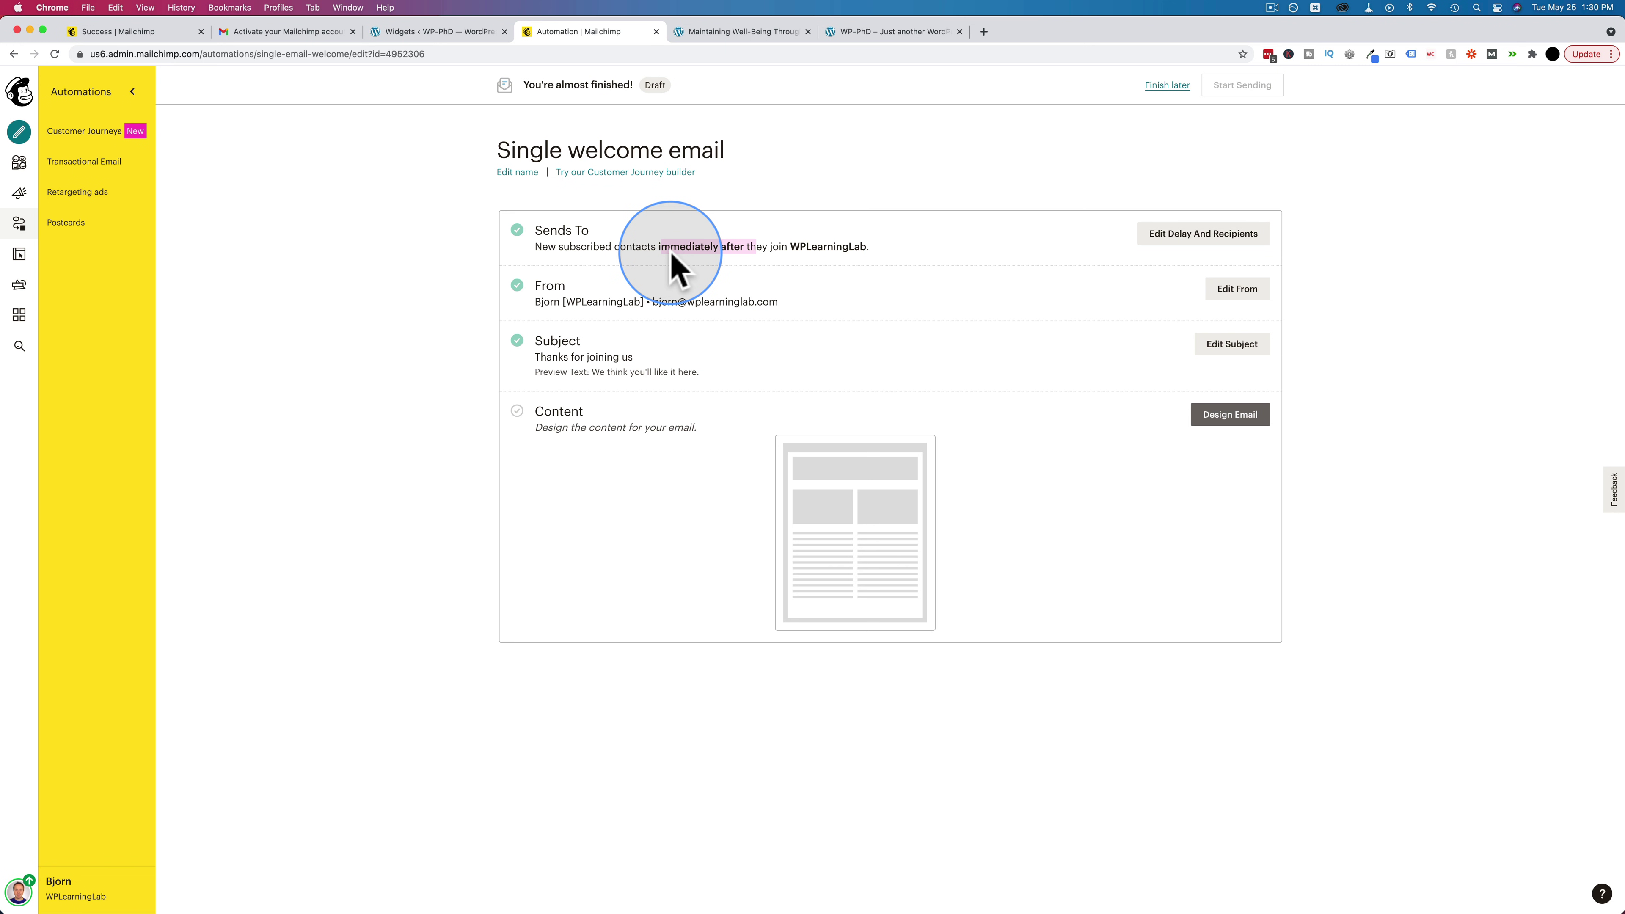
pyautogui.click(671, 263)
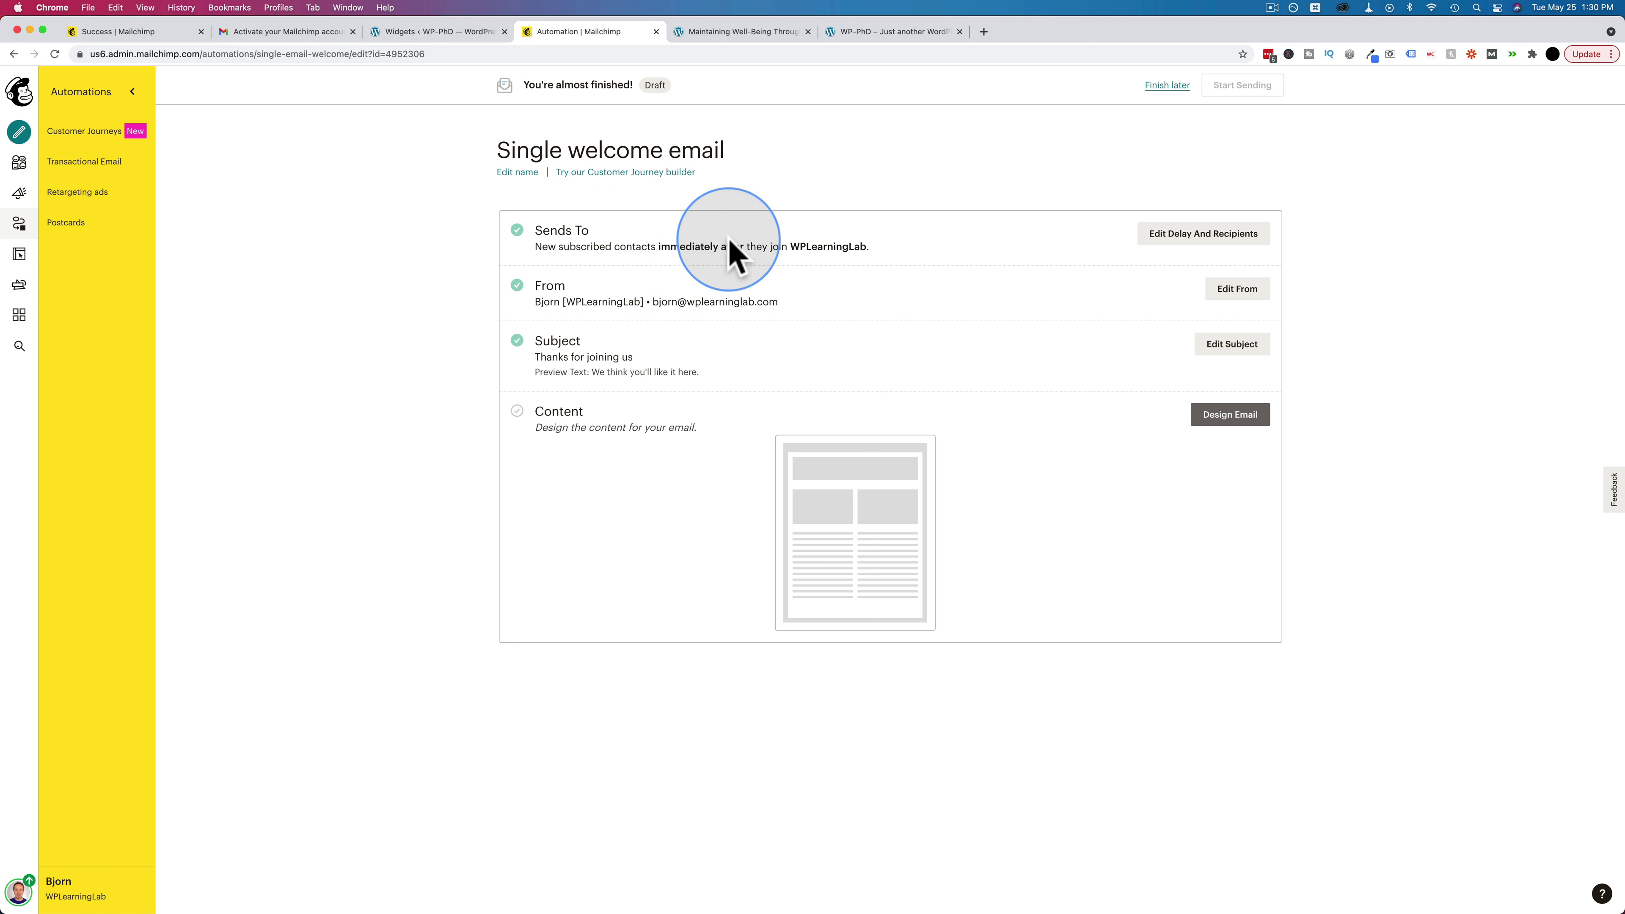
pyautogui.click(1211, 240)
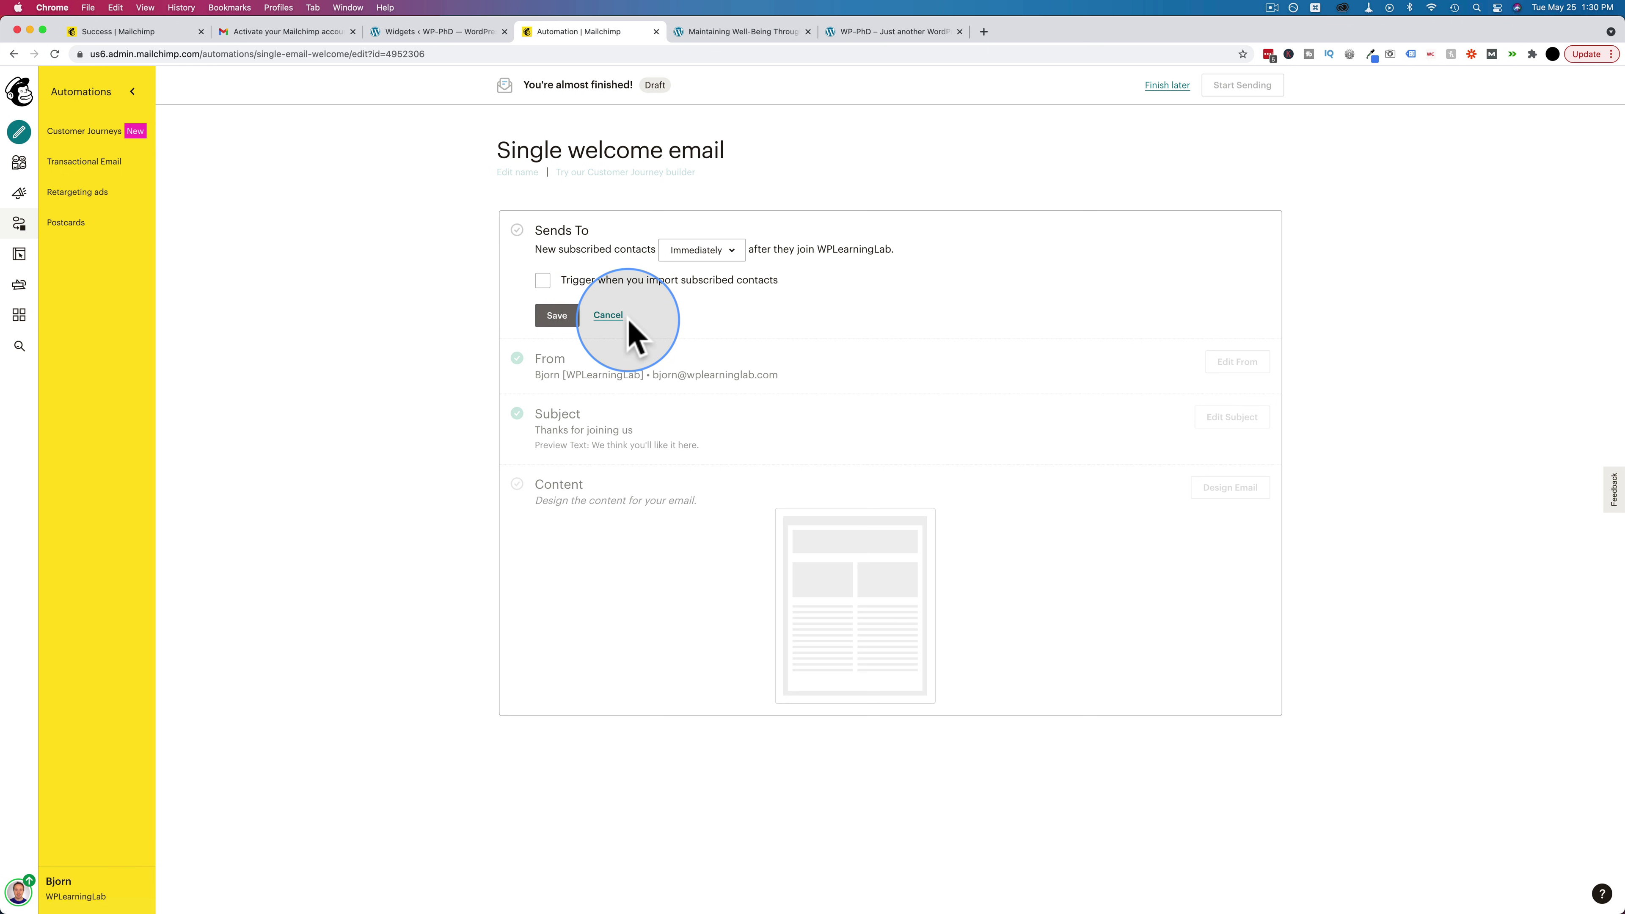
pyautogui.click(608, 316)
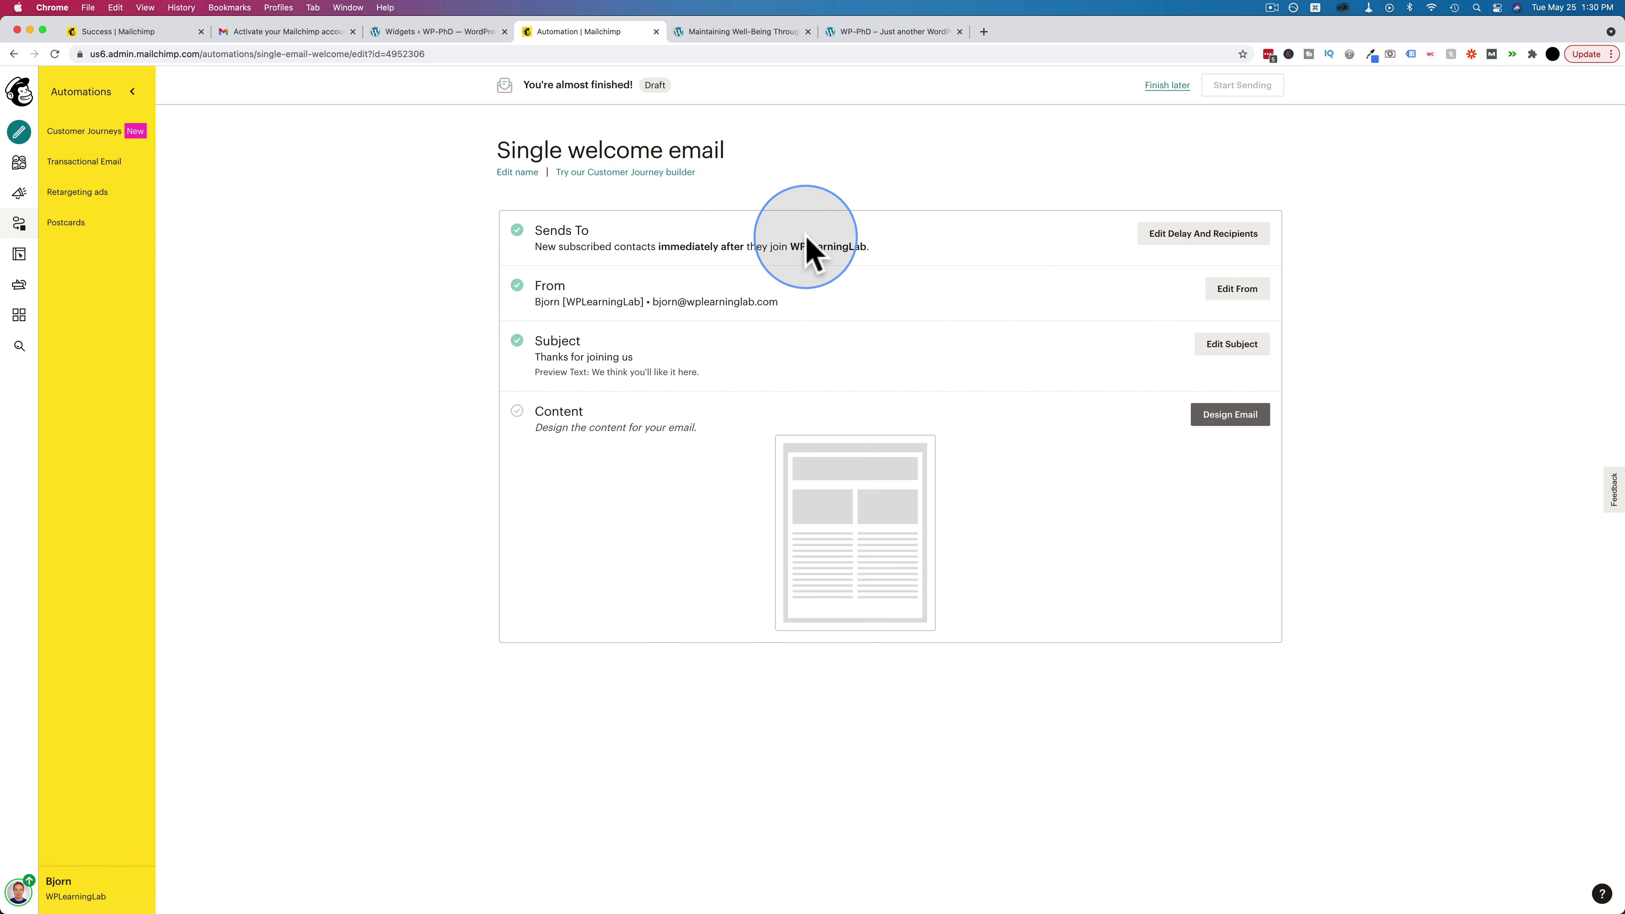
pyautogui.moveTo(537, 301); pyautogui.dragTo(805, 313)
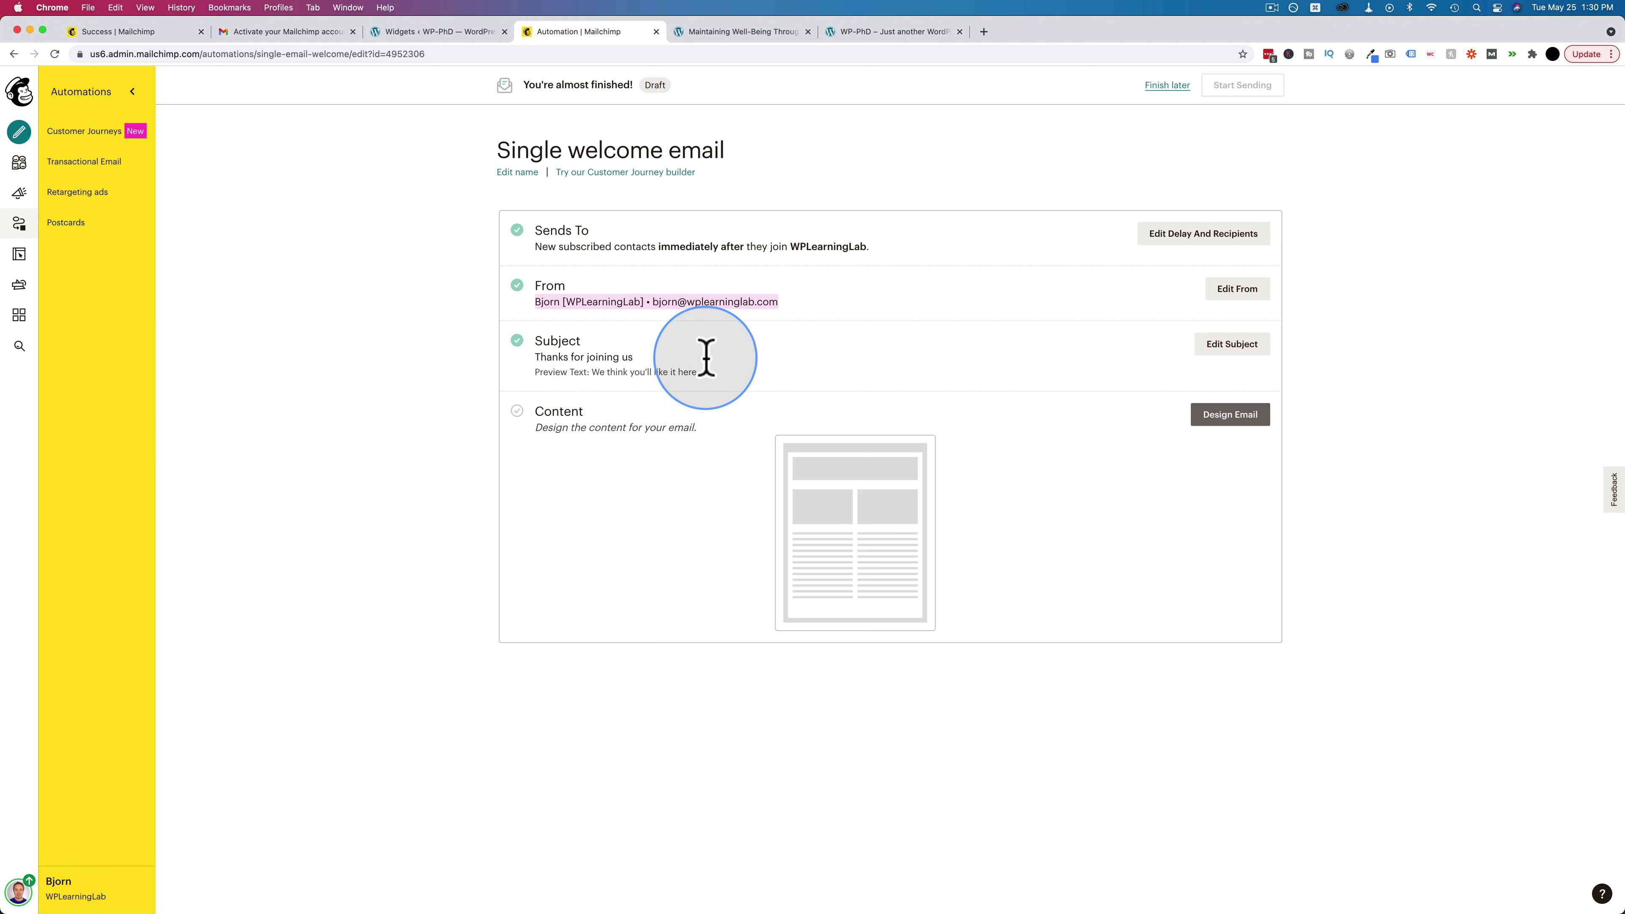
# Set the welcome email's subject to "Here's your Top 10 Email Marketing Tips Checklist [download]".
pyautogui.click(1248, 346)
pyautogui.click(671, 420)
pyautogui.press('super+a')
pyautogui.write("Here's your Top 10 Email Marketing Tips Checklist")
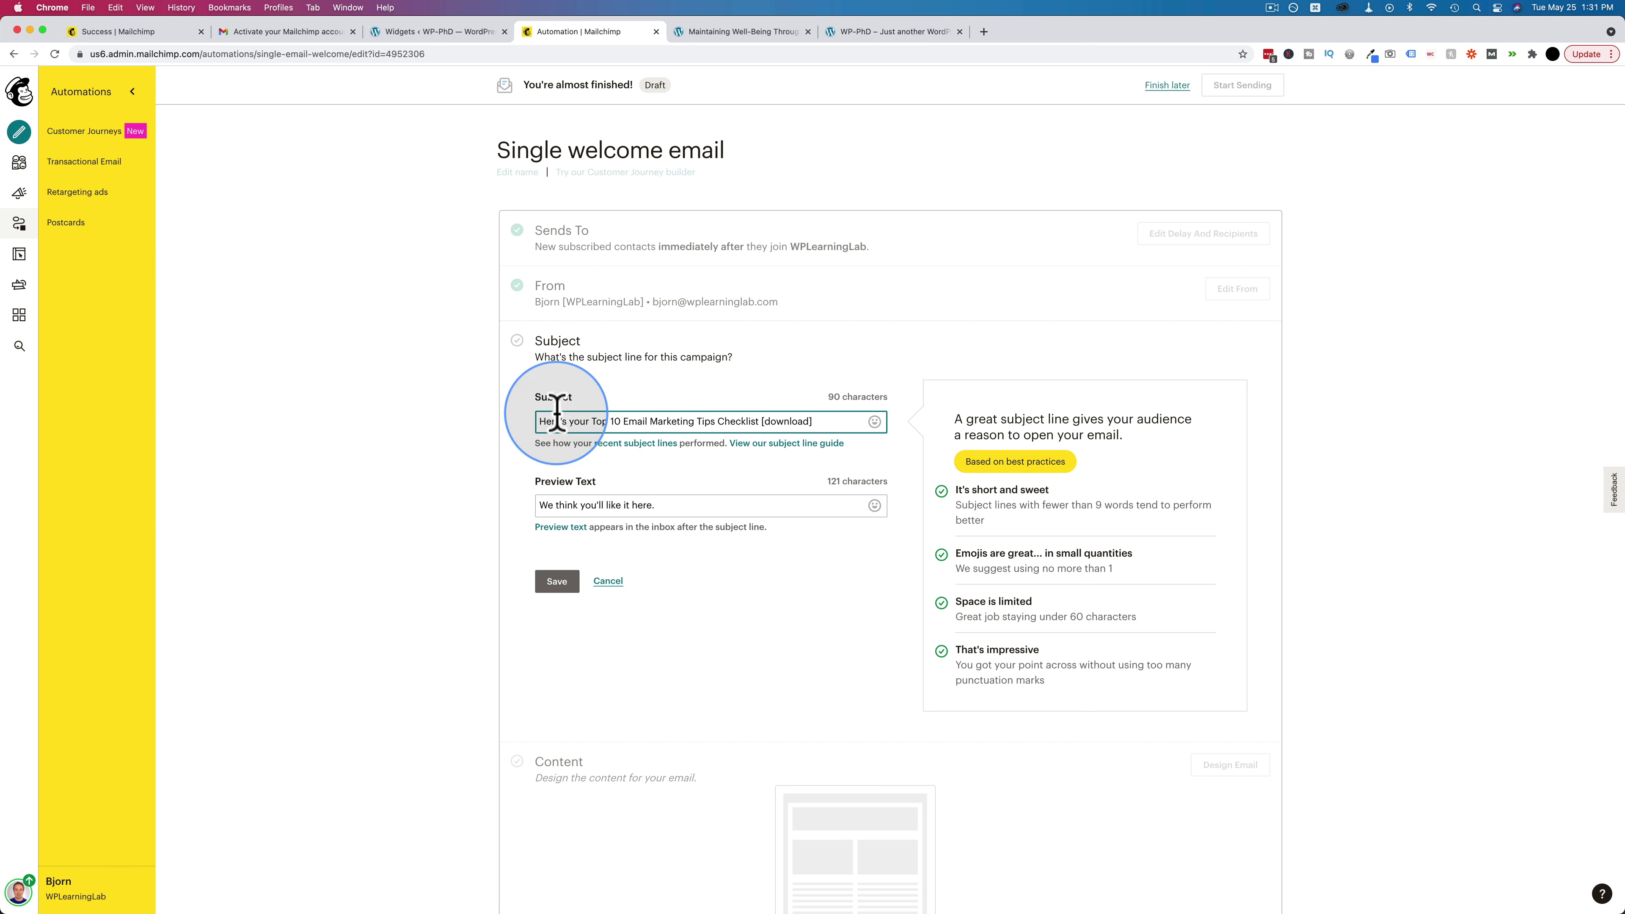
pyautogui.moveTo(809, 421); pyautogui.dragTo(751, 421)
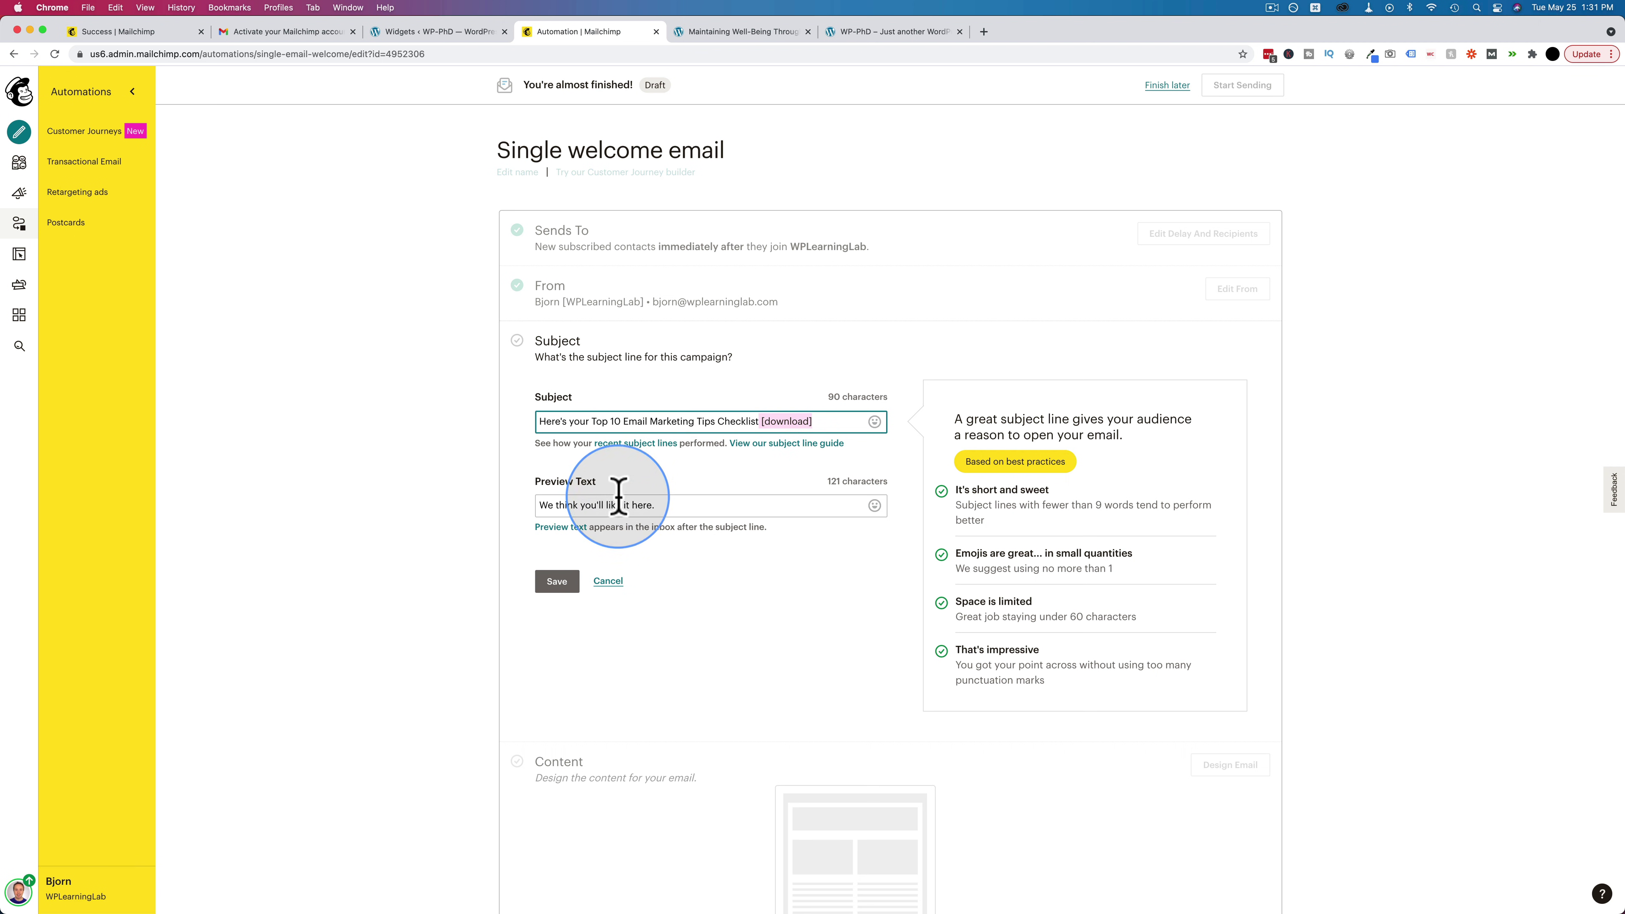
# Replace the welcome email's preview text with "9/10 People Love This Checklist".
pyautogui.moveTo(685, 507); pyautogui.dragTo(490, 516)
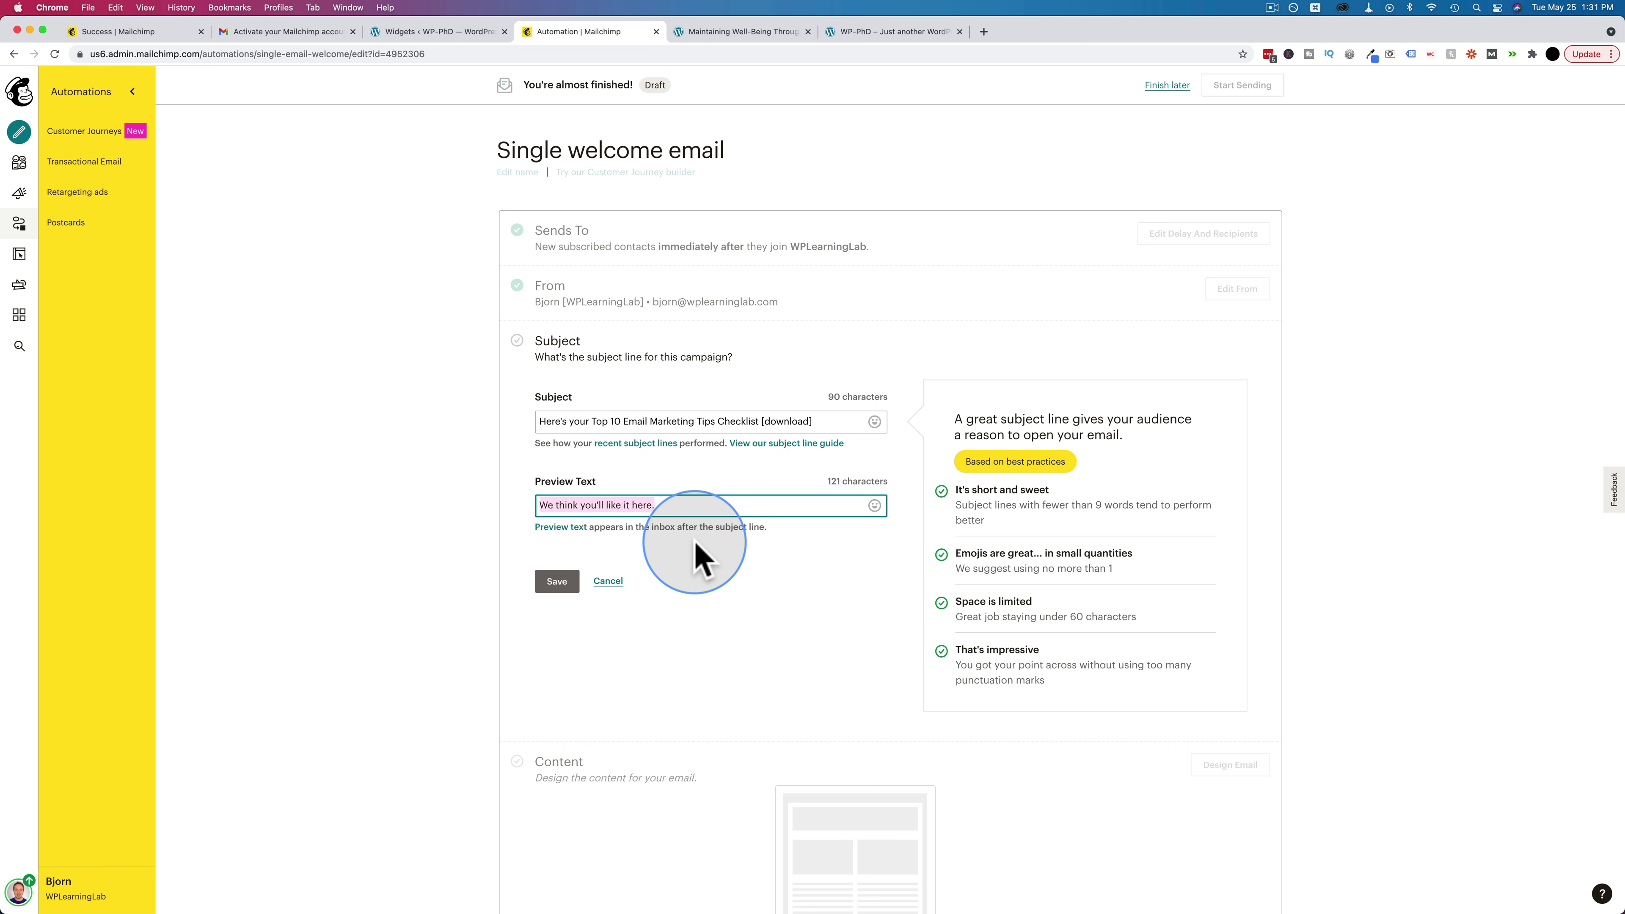
pyautogui.click(588, 505)
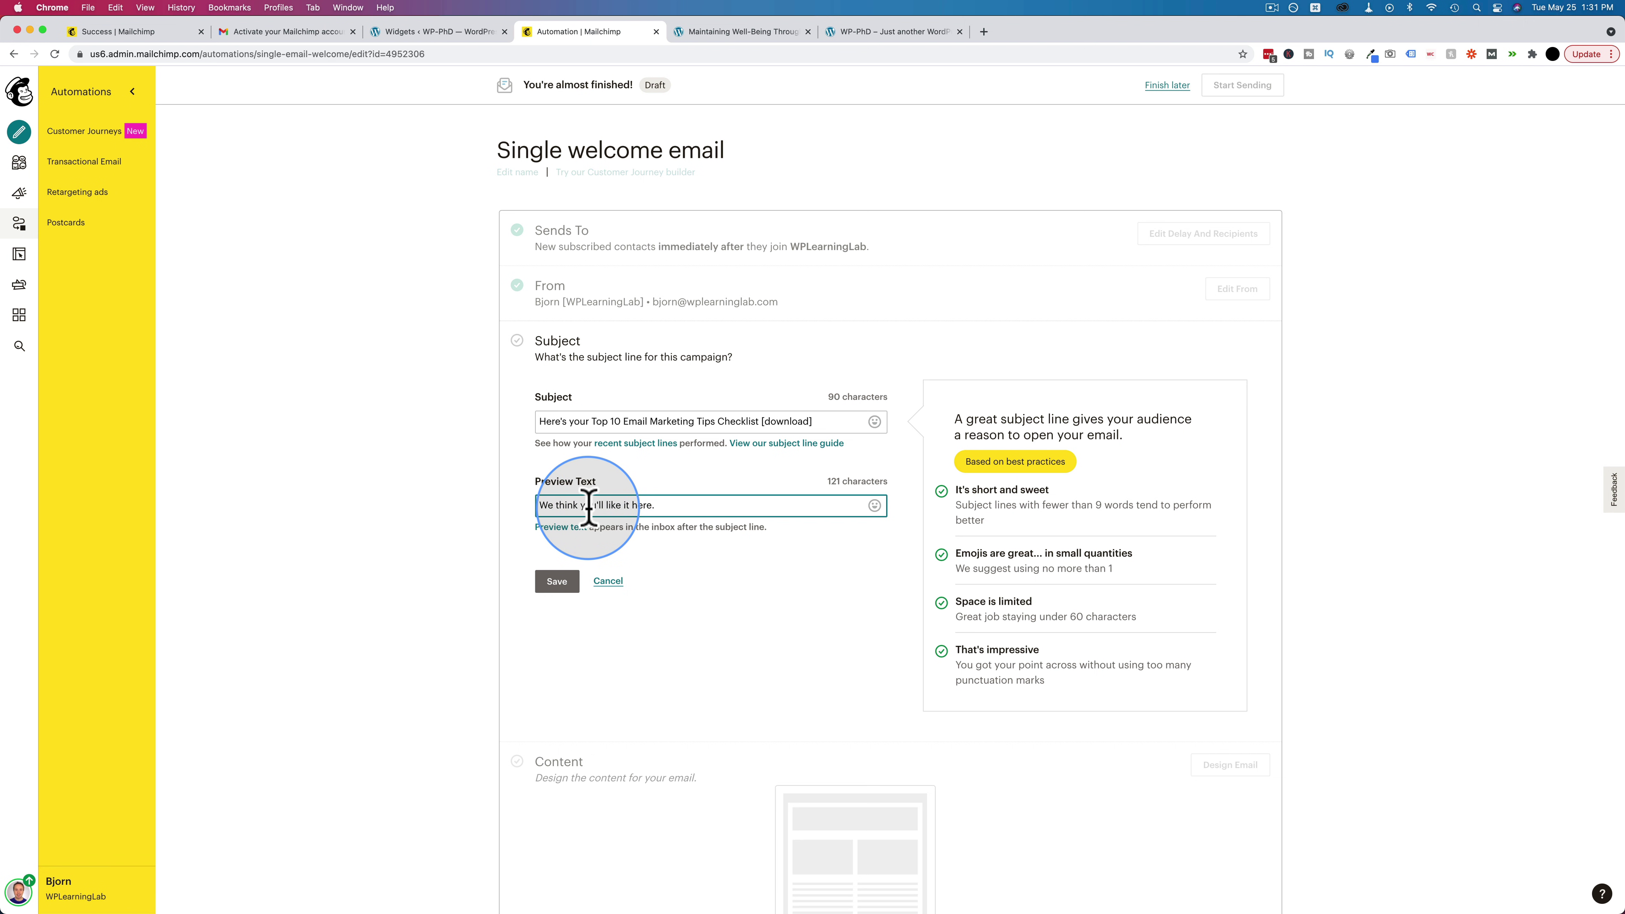
pyautogui.moveTo(694, 500); pyautogui.dragTo(520, 516)
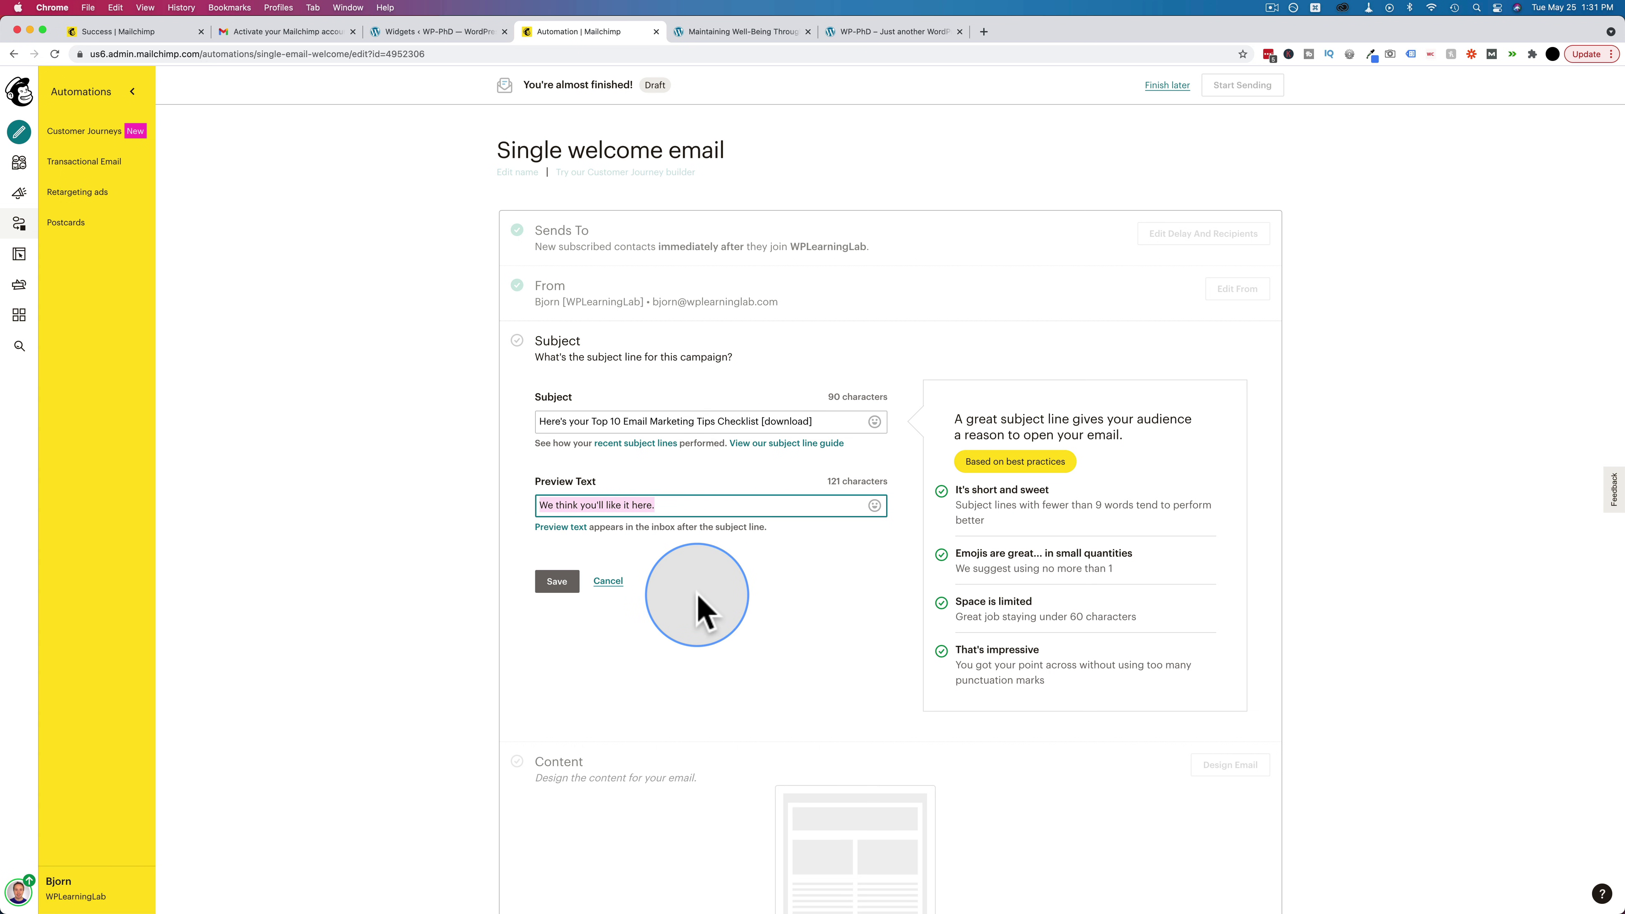
pyautogui.write('9/10 People Love This Checklist')
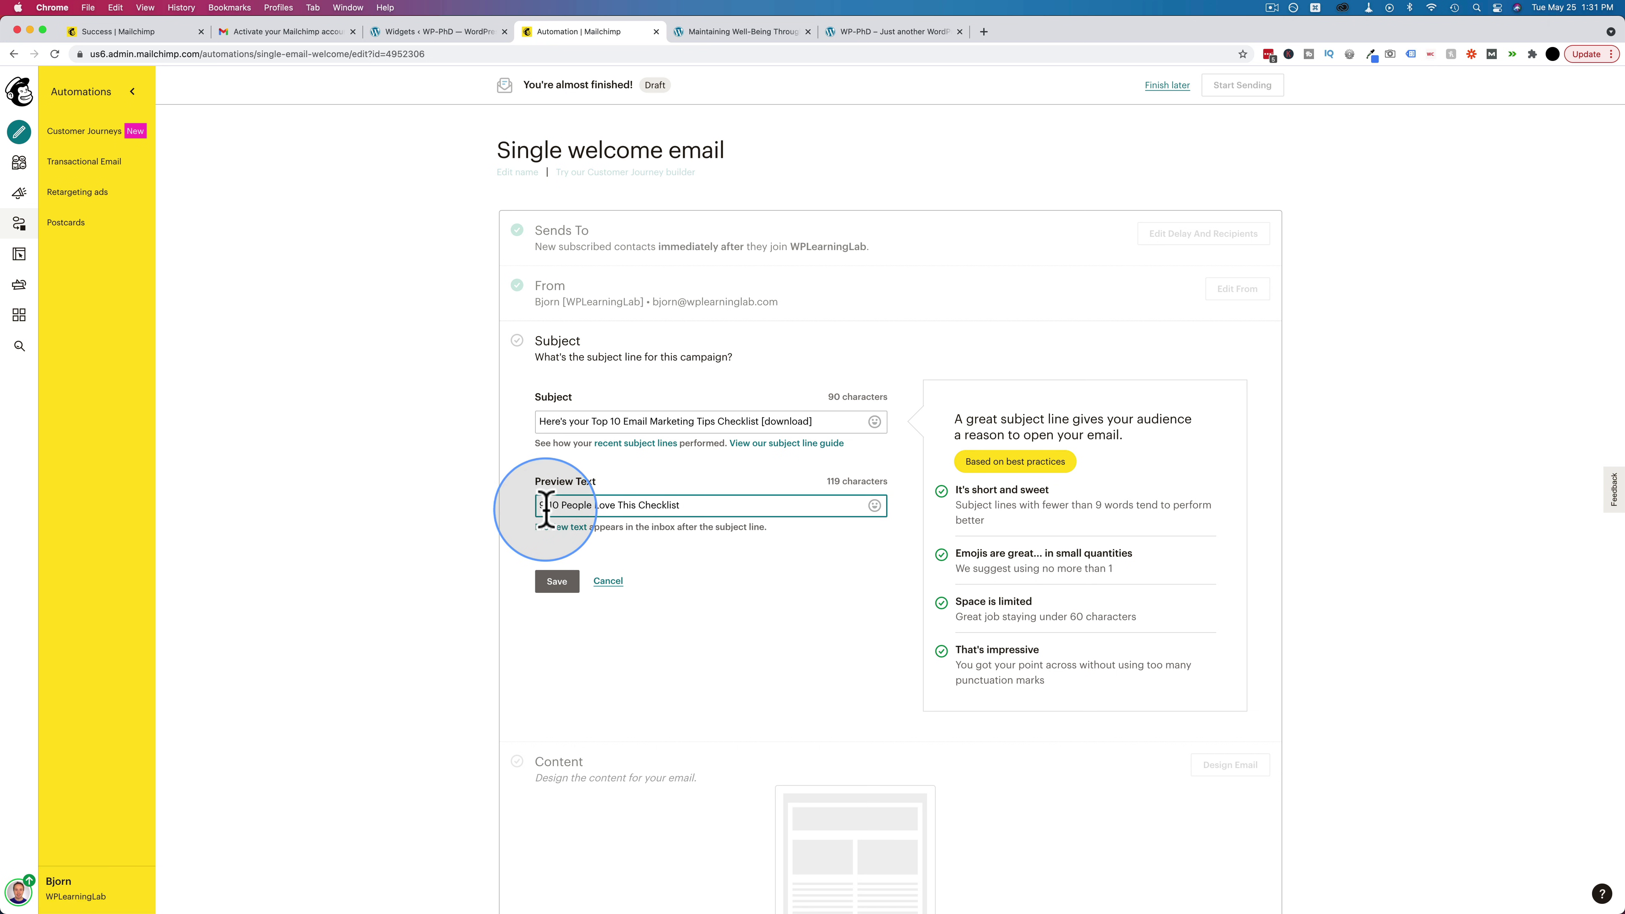
pyautogui.moveTo(542, 507); pyautogui.dragTo(562, 505)
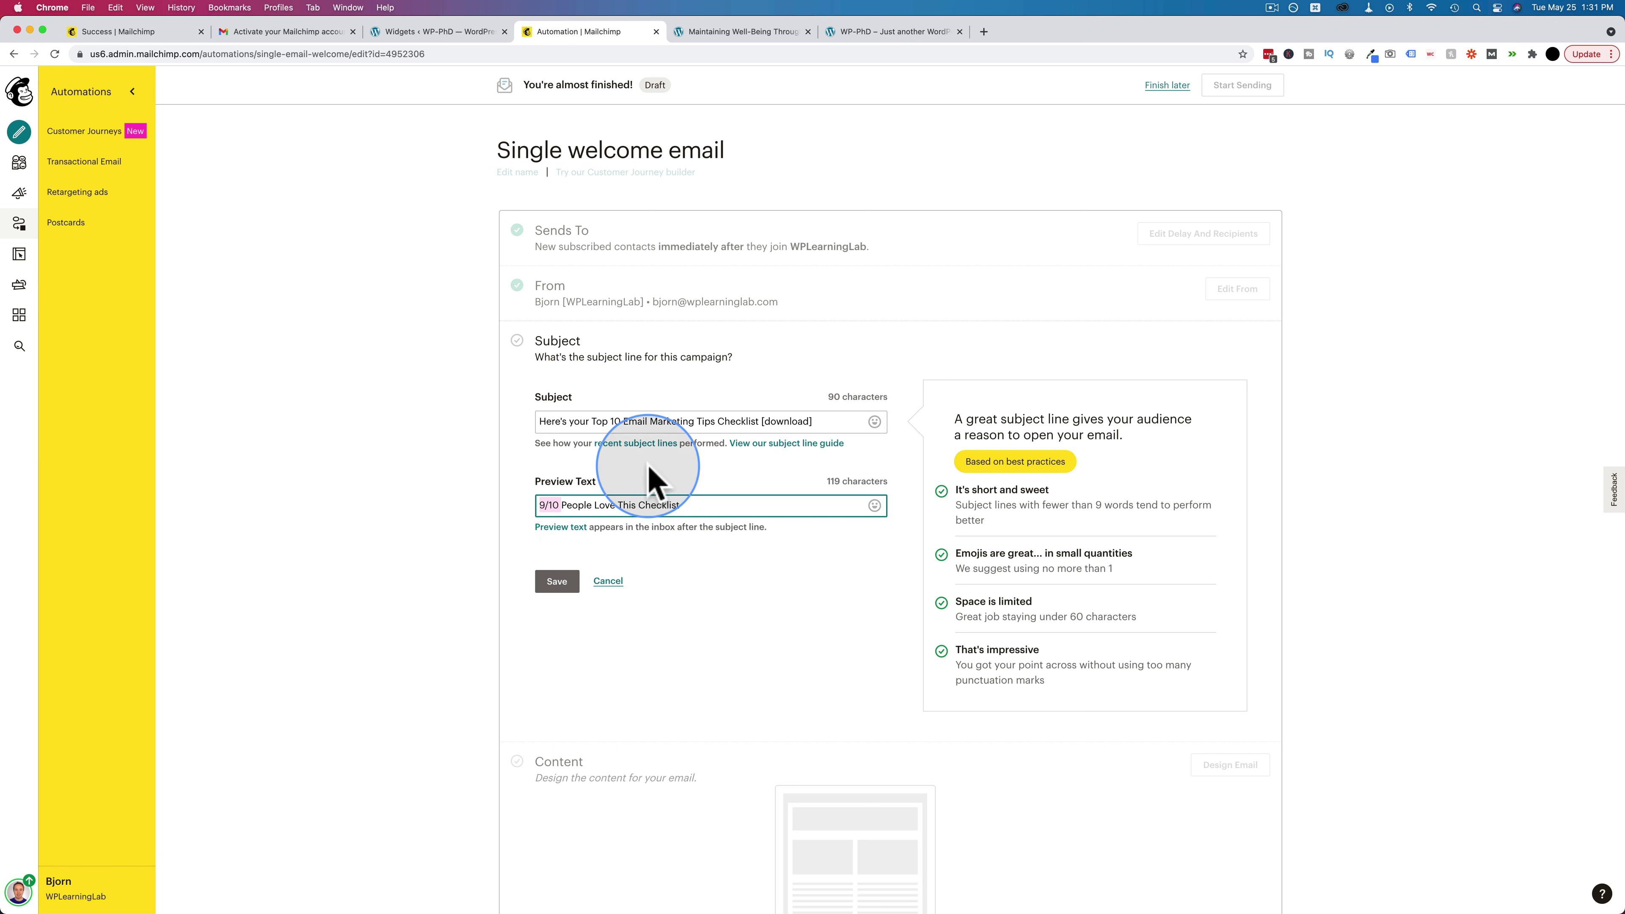
# Save the subject settings and open the email design, looking through the prebuilt templates without applying one.
pyautogui.click(552, 583)
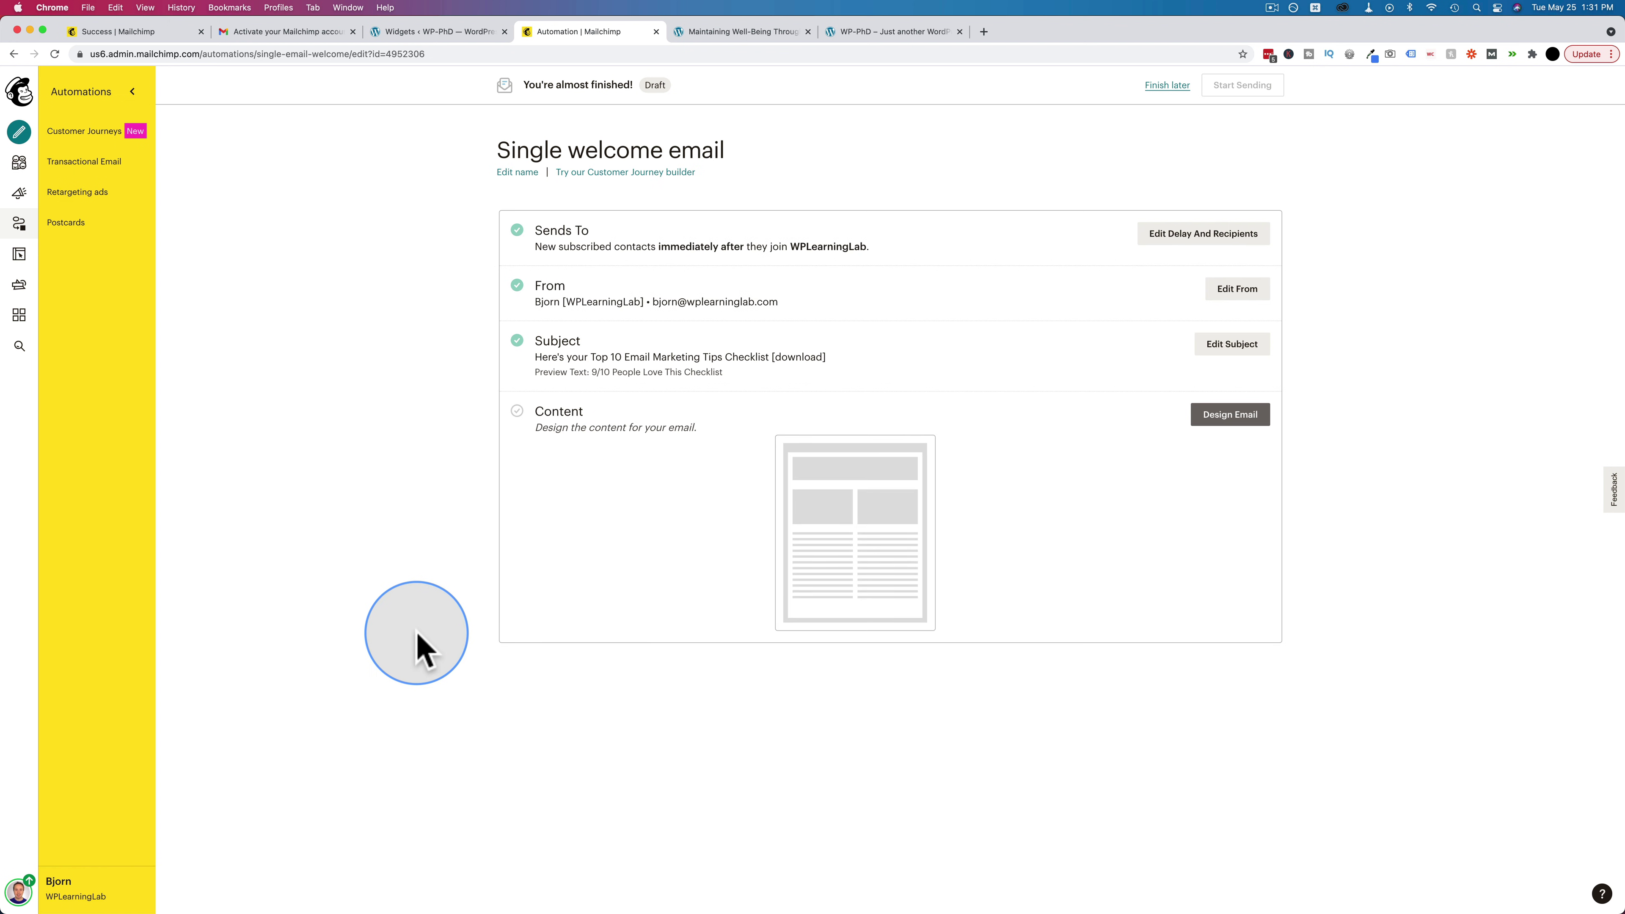
pyautogui.click(1230, 415)
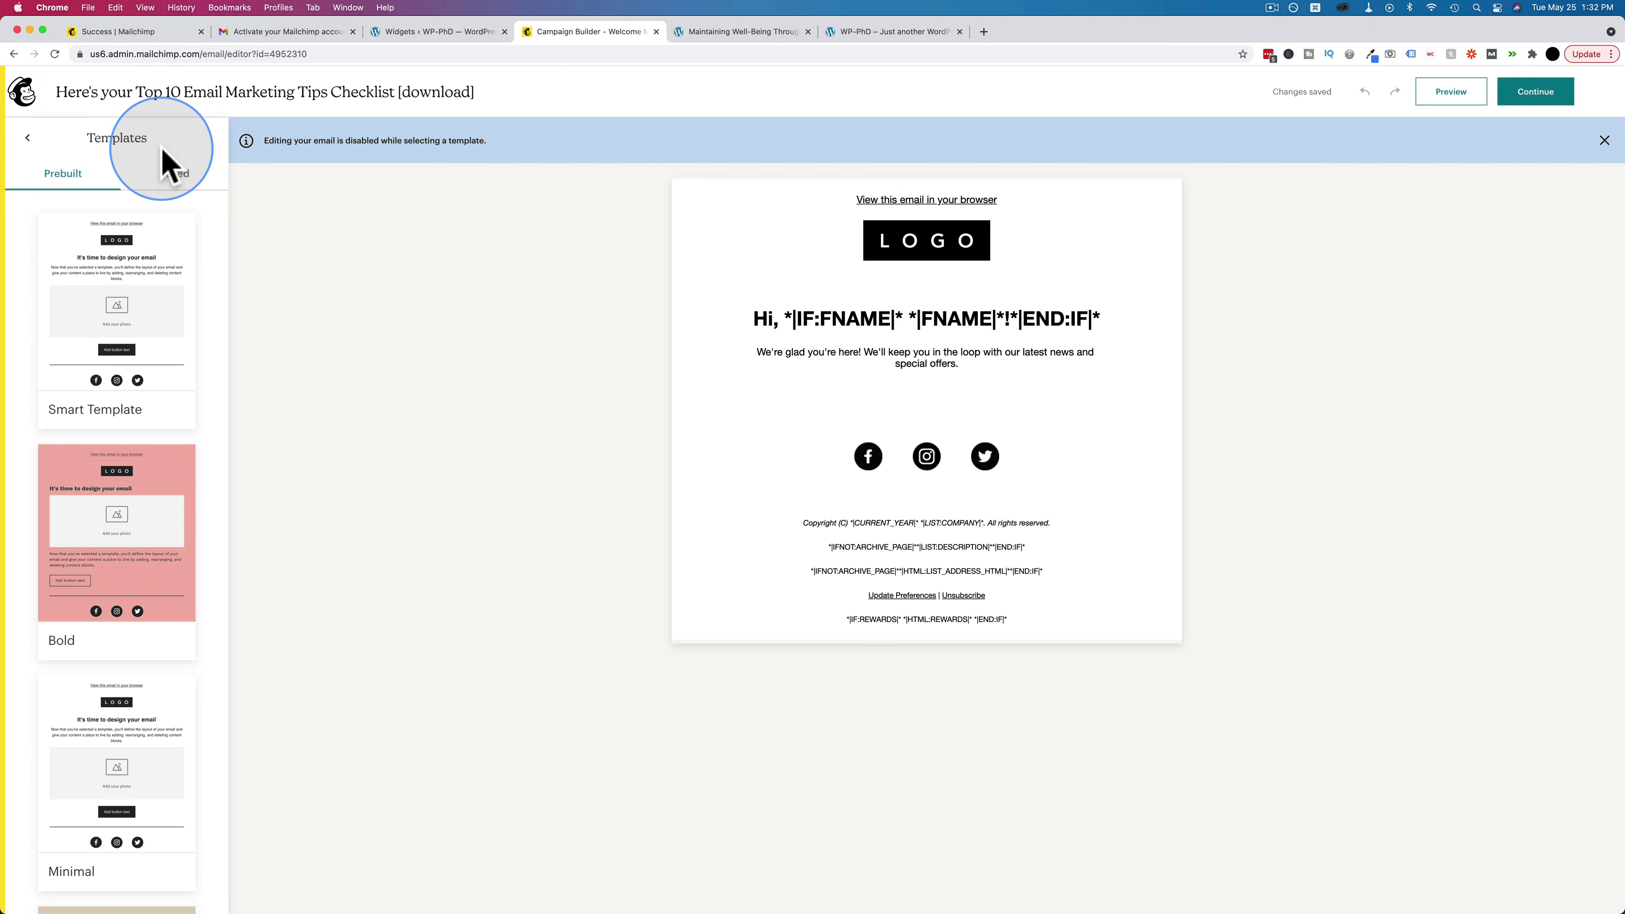
pyautogui.scroll(-5, 120, 435)
pyautogui.scroll(-5, 122, 430)
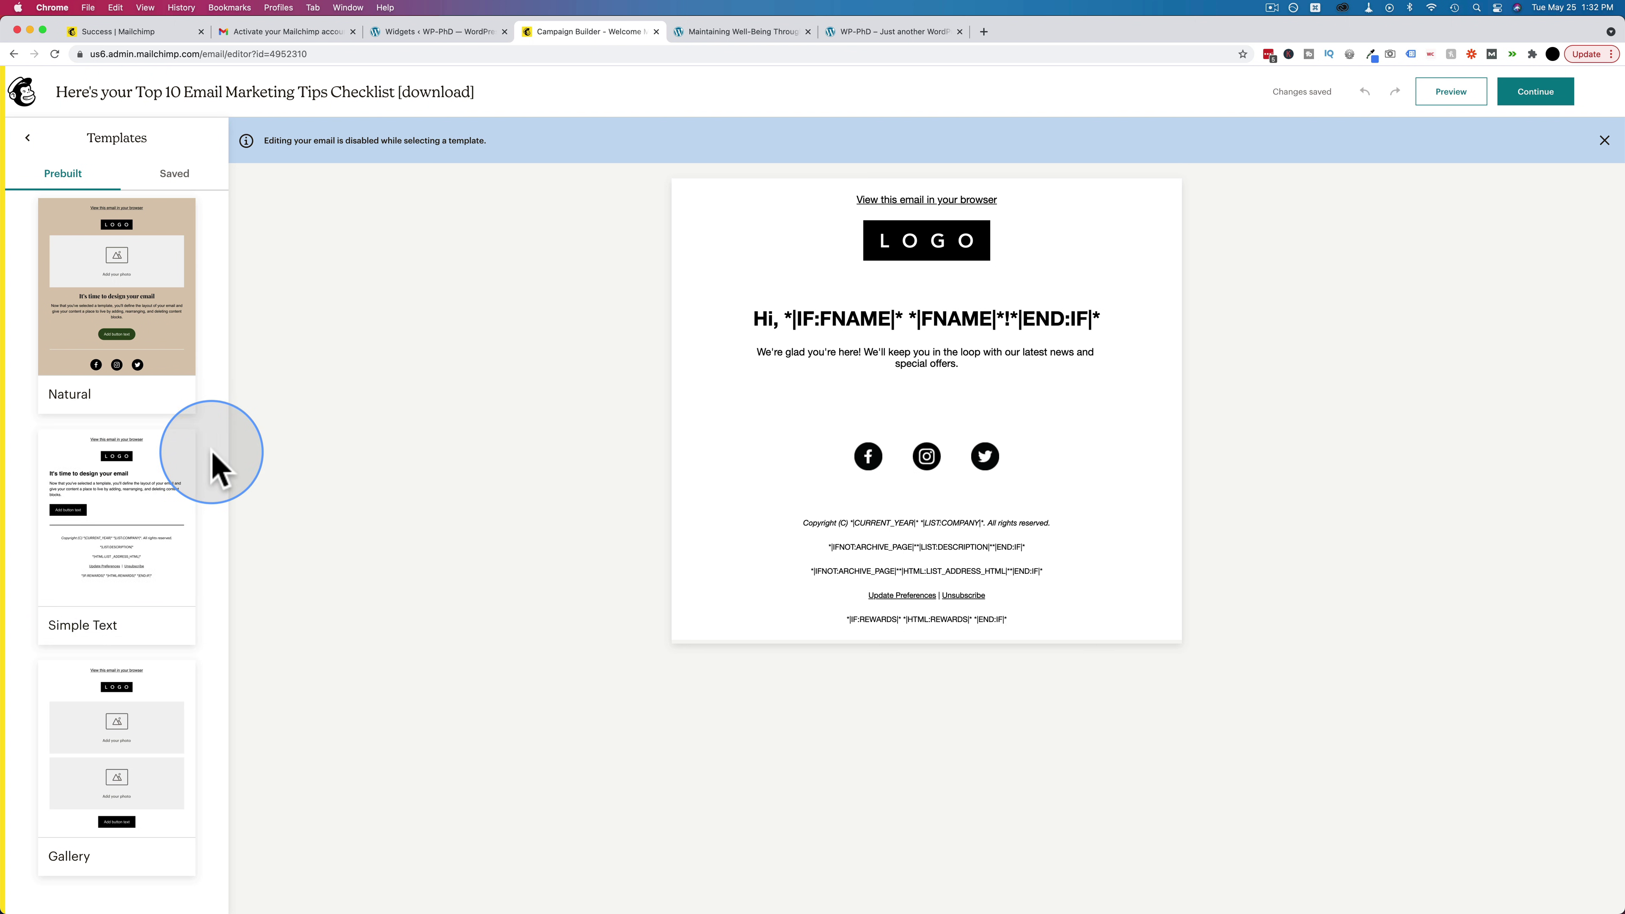
pyautogui.moveTo(109, 516)
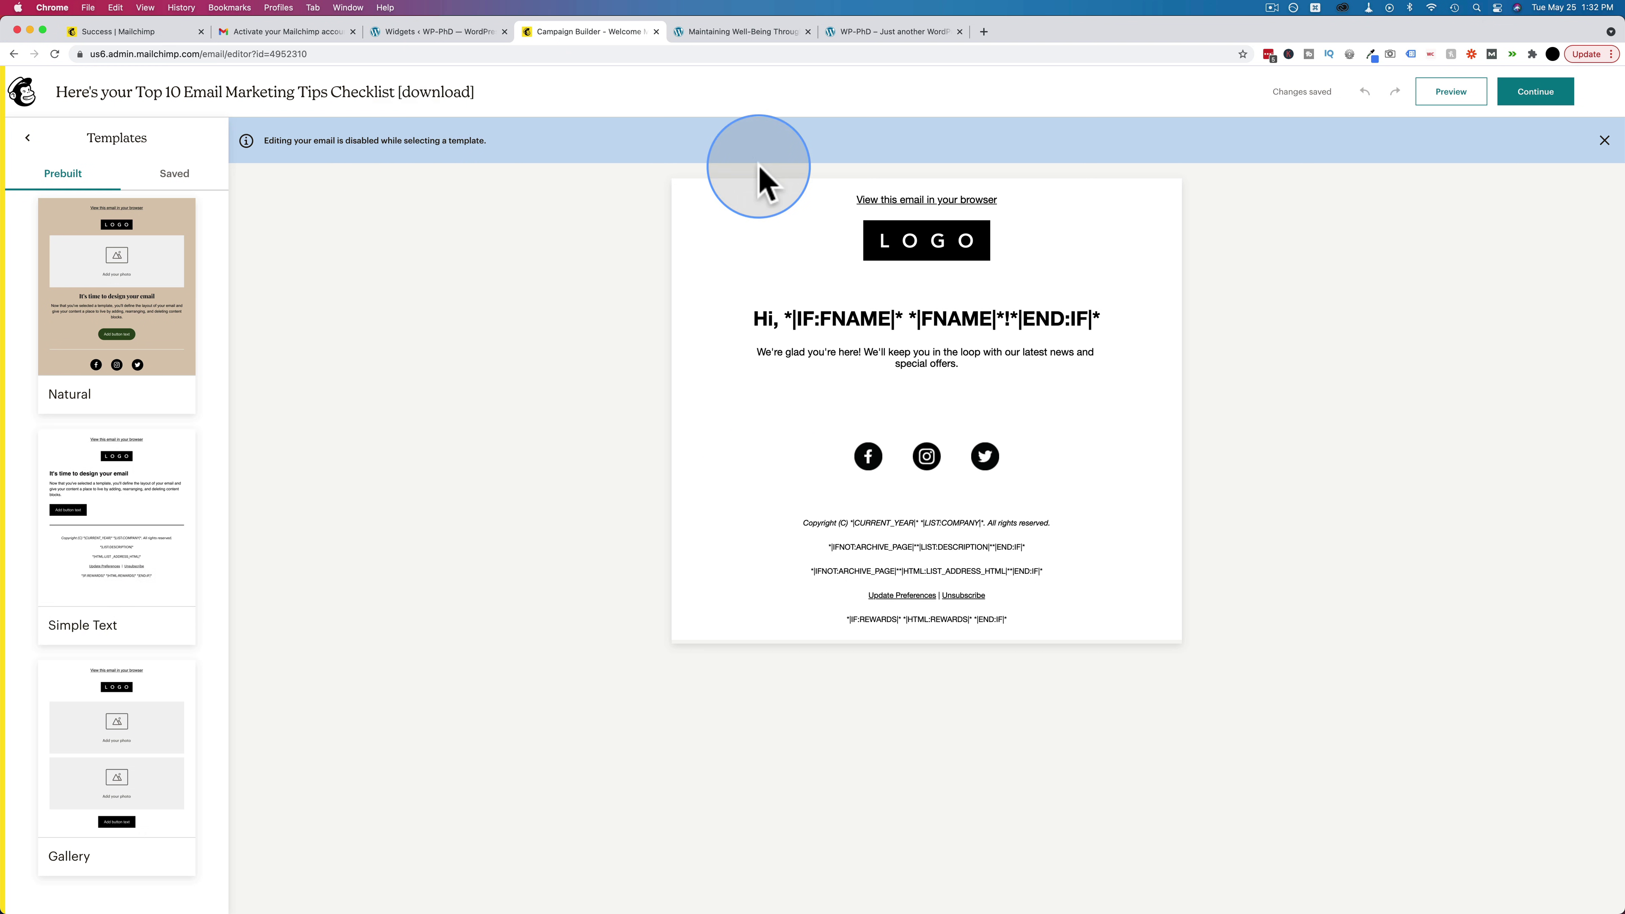
pyautogui.click(28, 138)
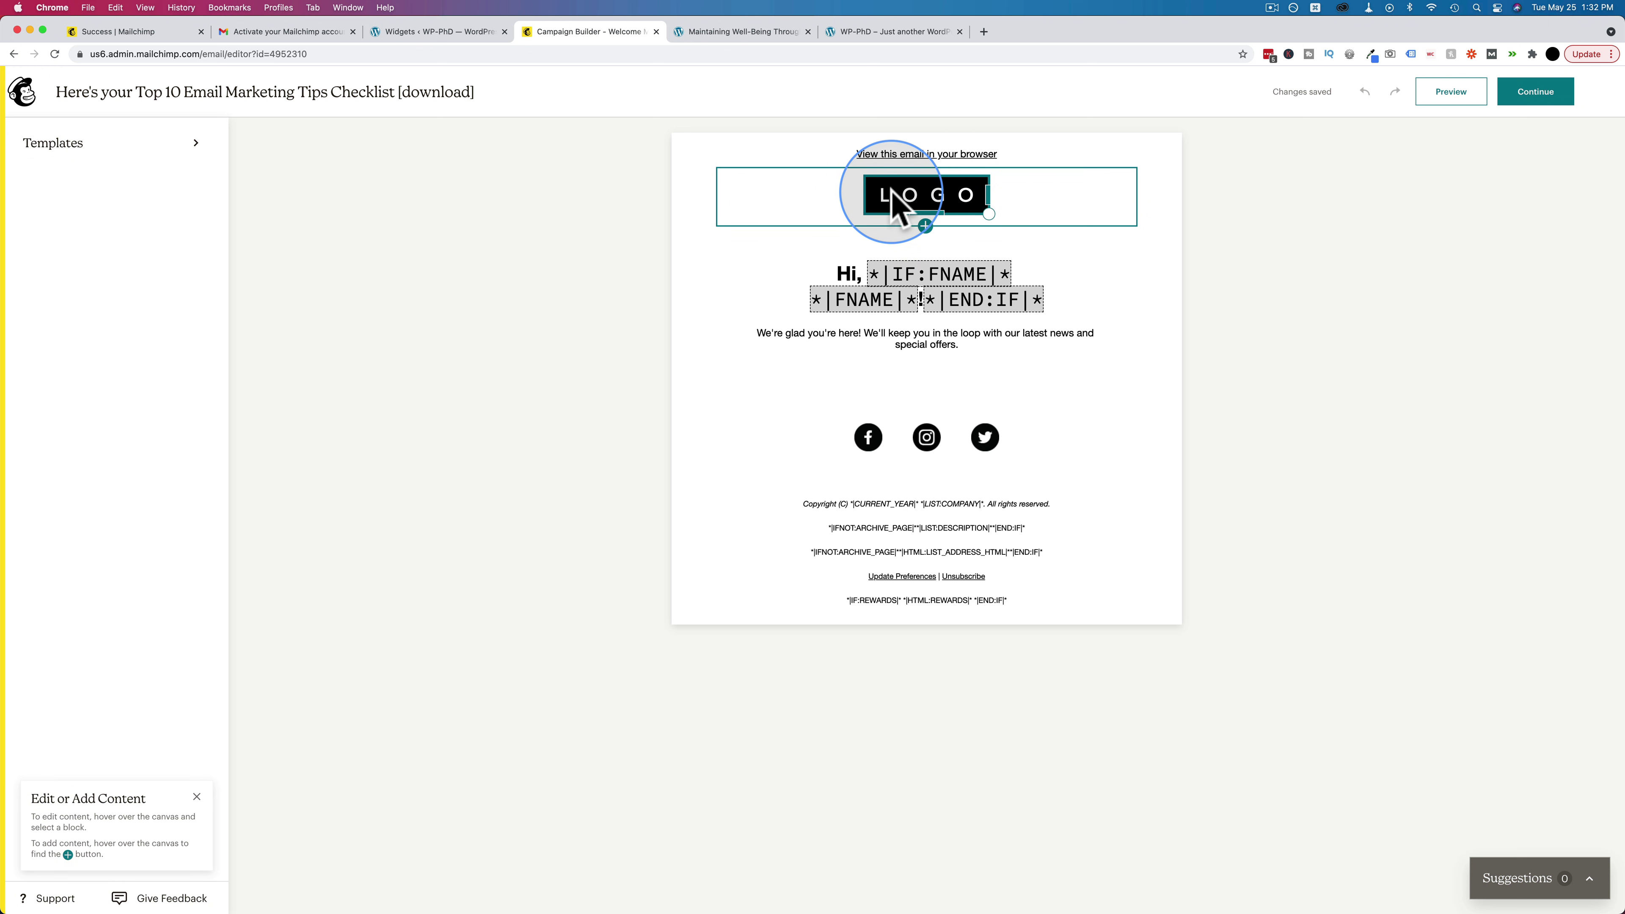
# Examine the logo block's settings and the first-name merge tags in the greeting heading.
pyautogui.click(893, 204)
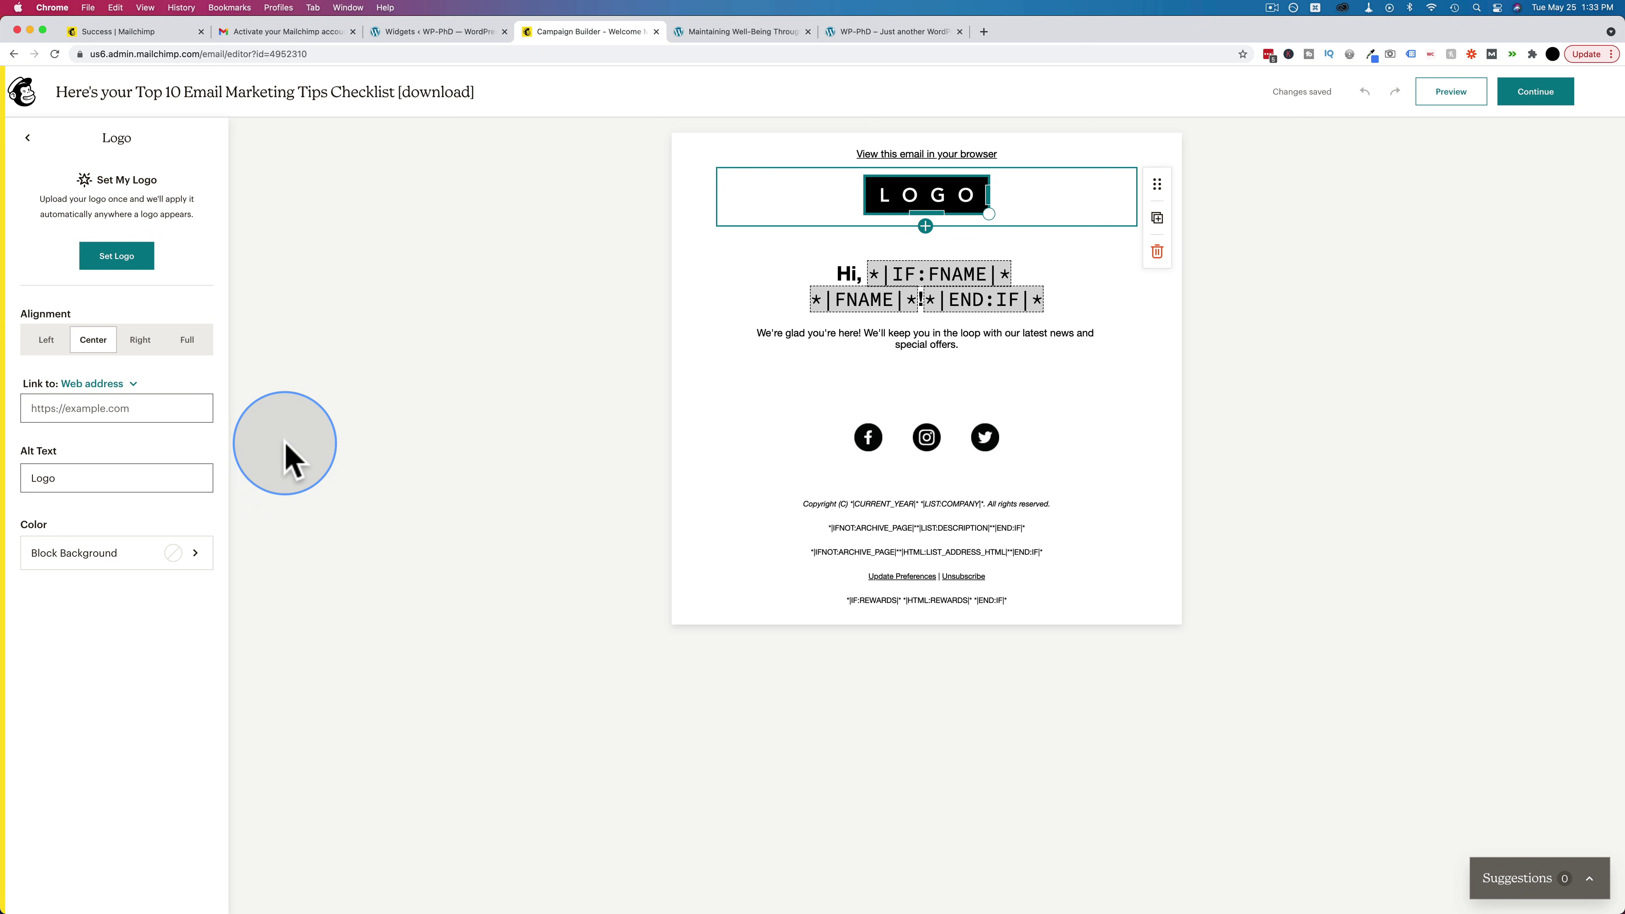
pyautogui.click(700, 283)
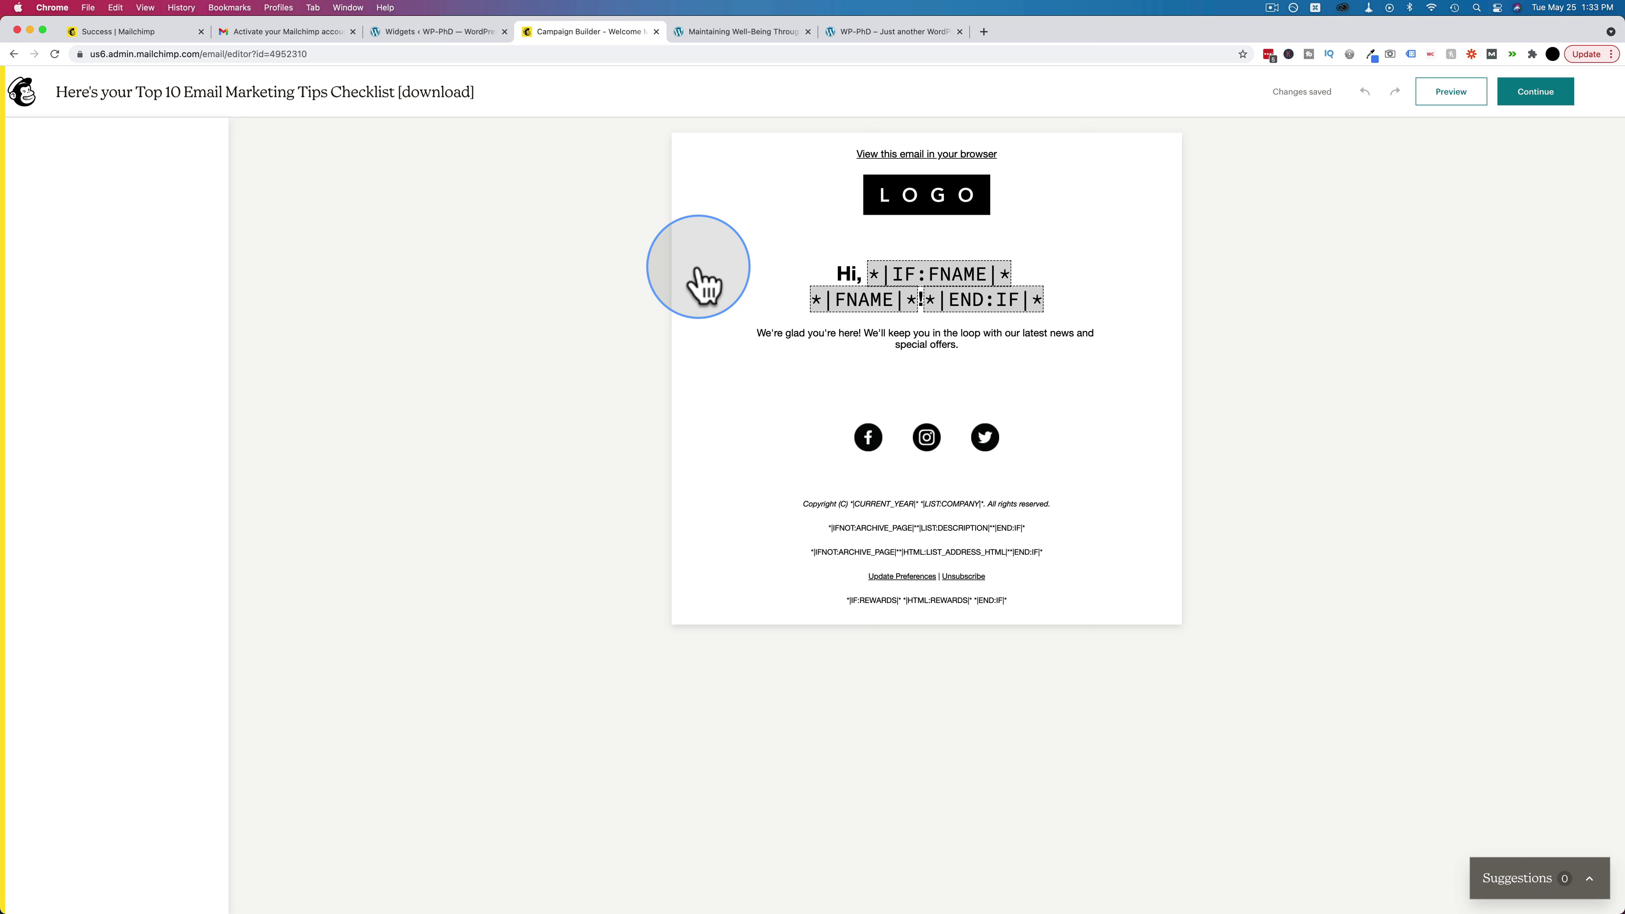
pyautogui.click(873, 272)
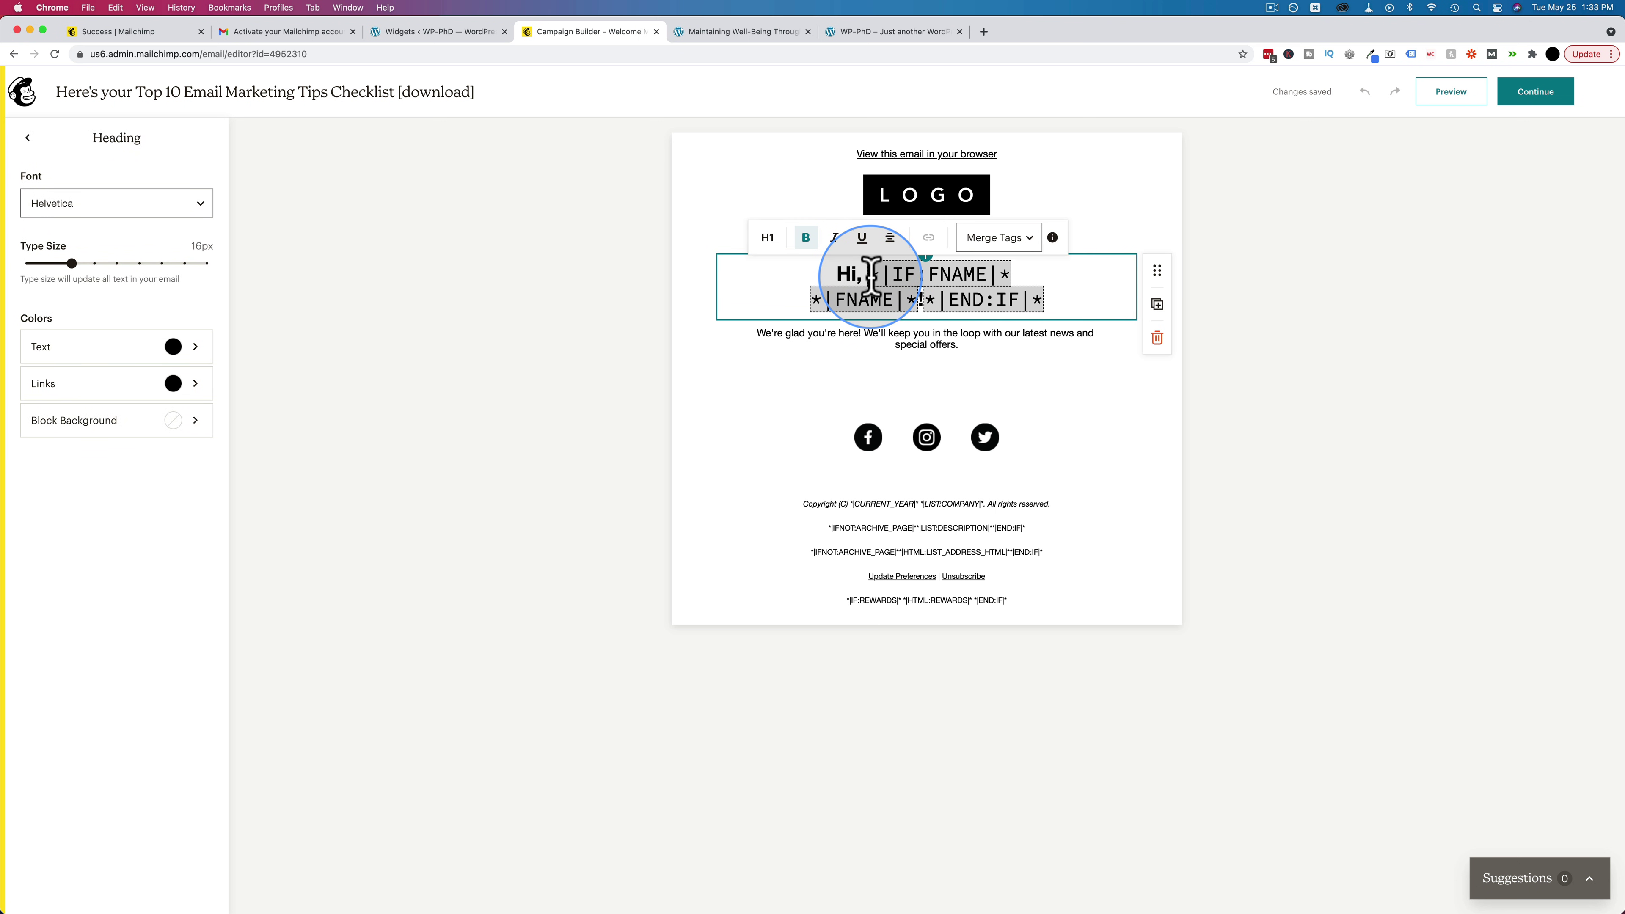
pyautogui.moveTo(874, 273); pyautogui.dragTo(1038, 299)
pyautogui.click(958, 308)
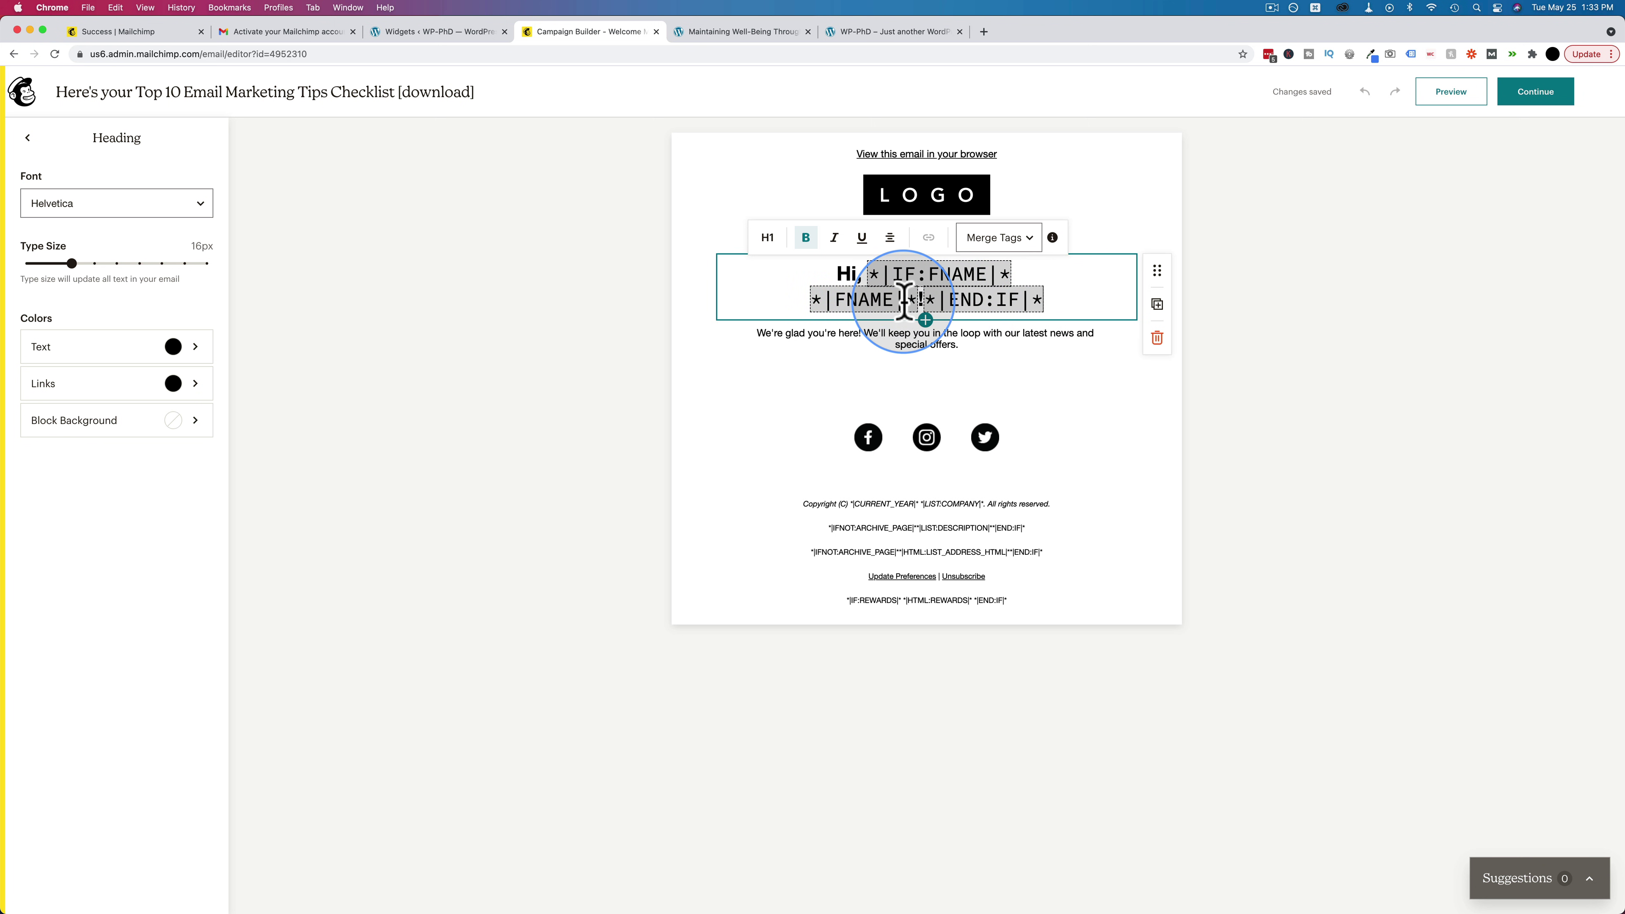
pyautogui.moveTo(915, 301); pyautogui.dragTo(811, 300)
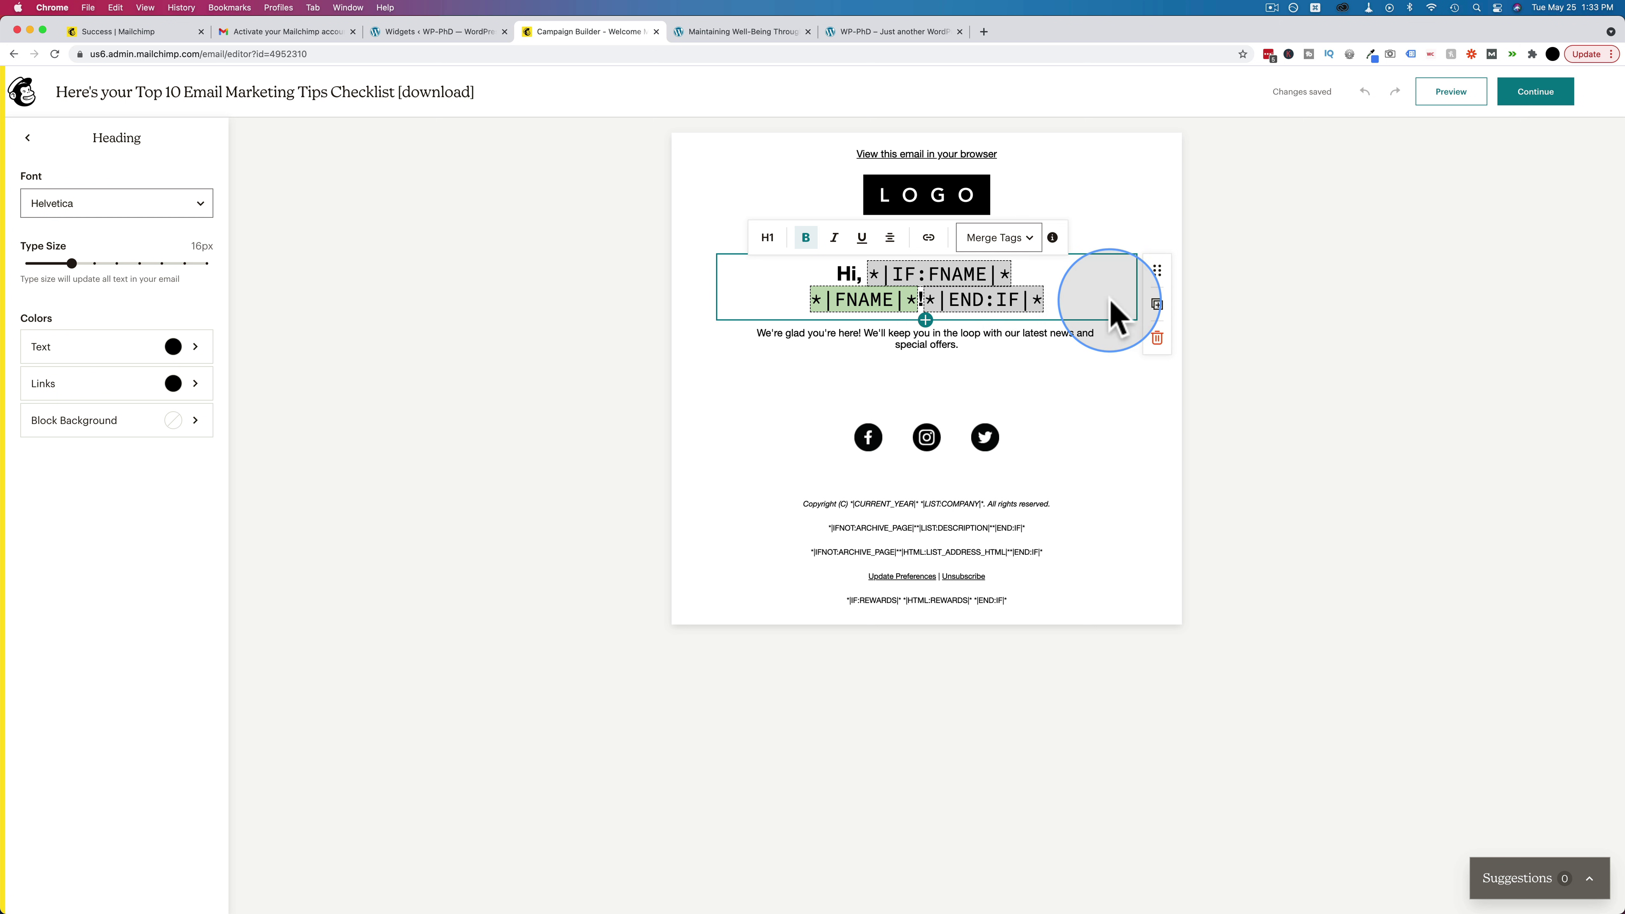
pyautogui.moveTo(1106, 297); pyautogui.dragTo(862, 274)
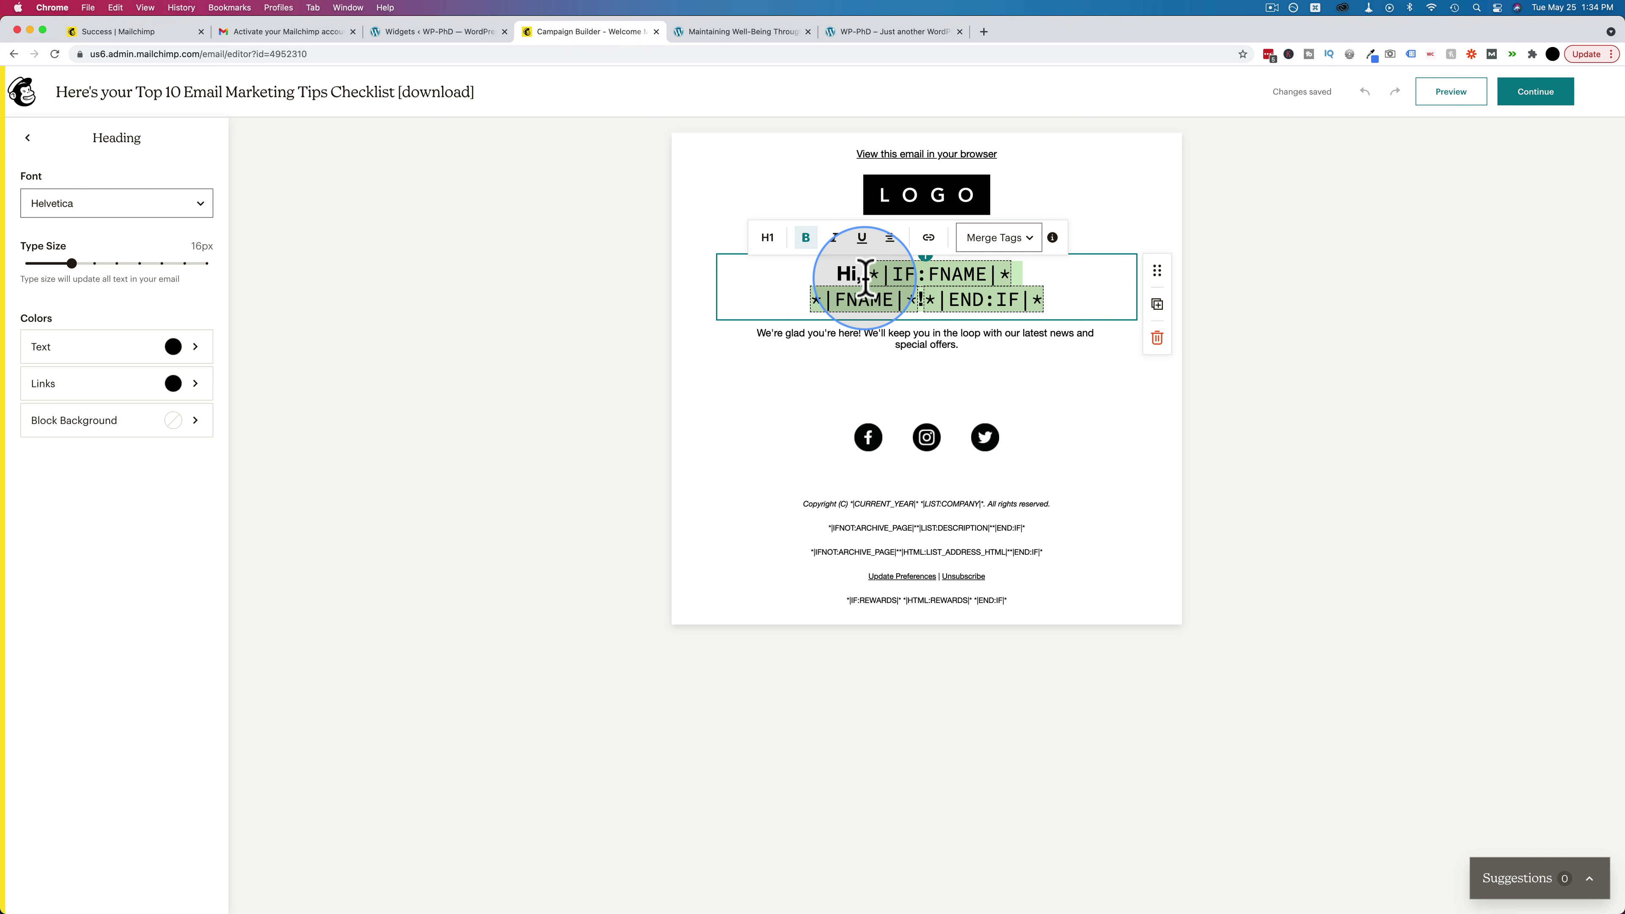
# Replace the body paragraph with "Download your Top 10 Email Marketing Tips PDF here." and sign off with "Talk soon," and the sender's first name.
pyautogui.click(946, 339)
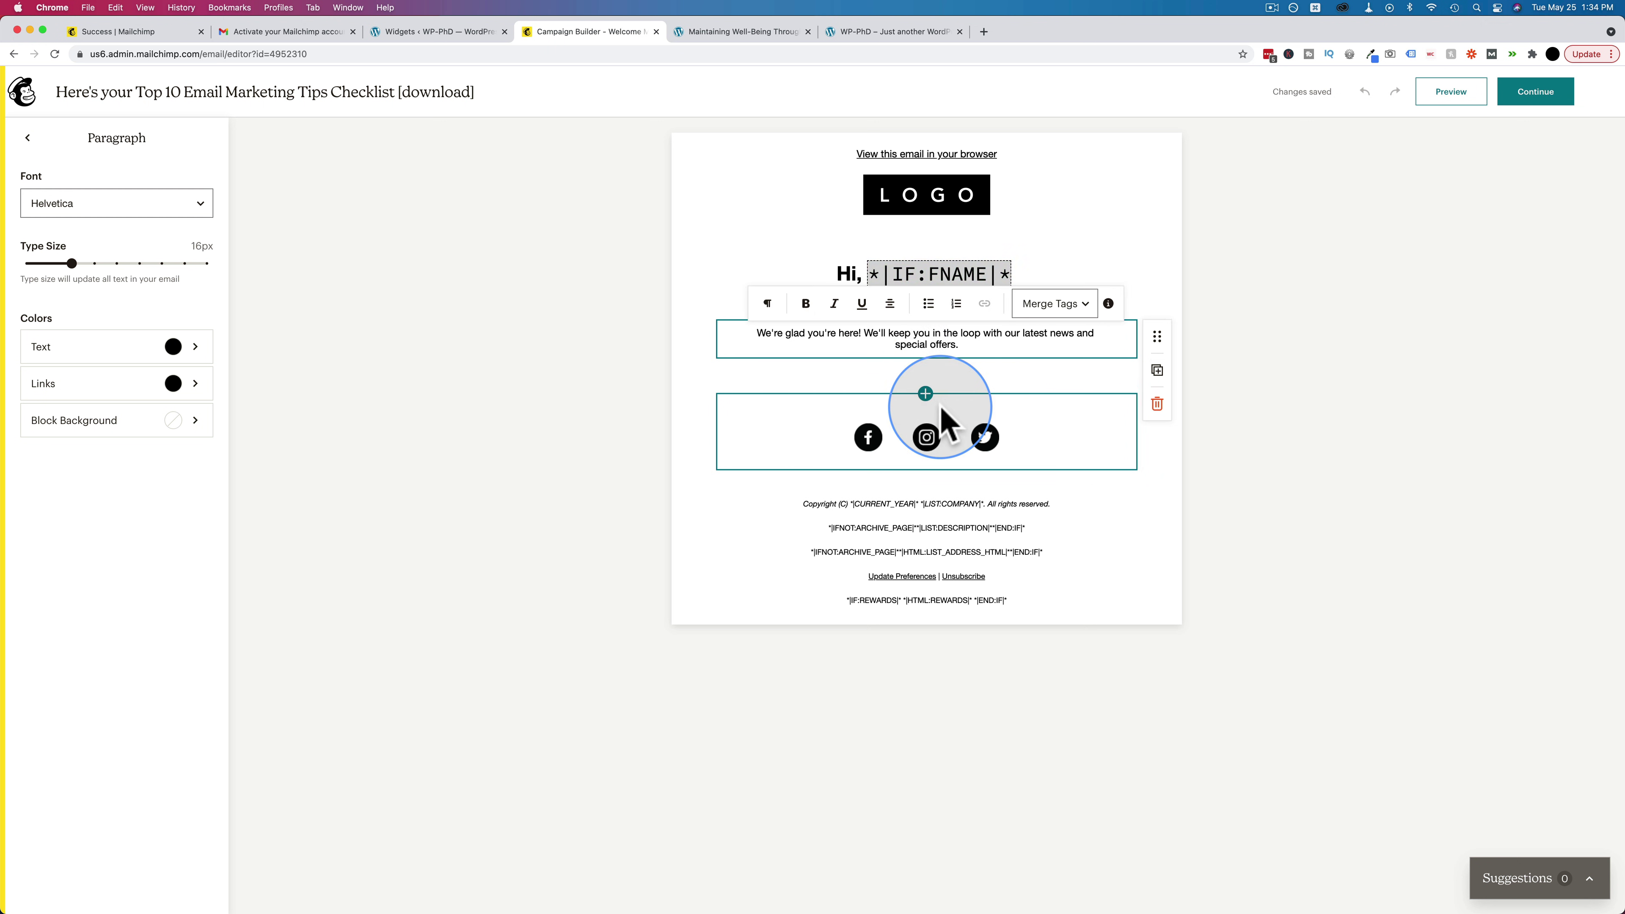
pyautogui.click(955, 336)
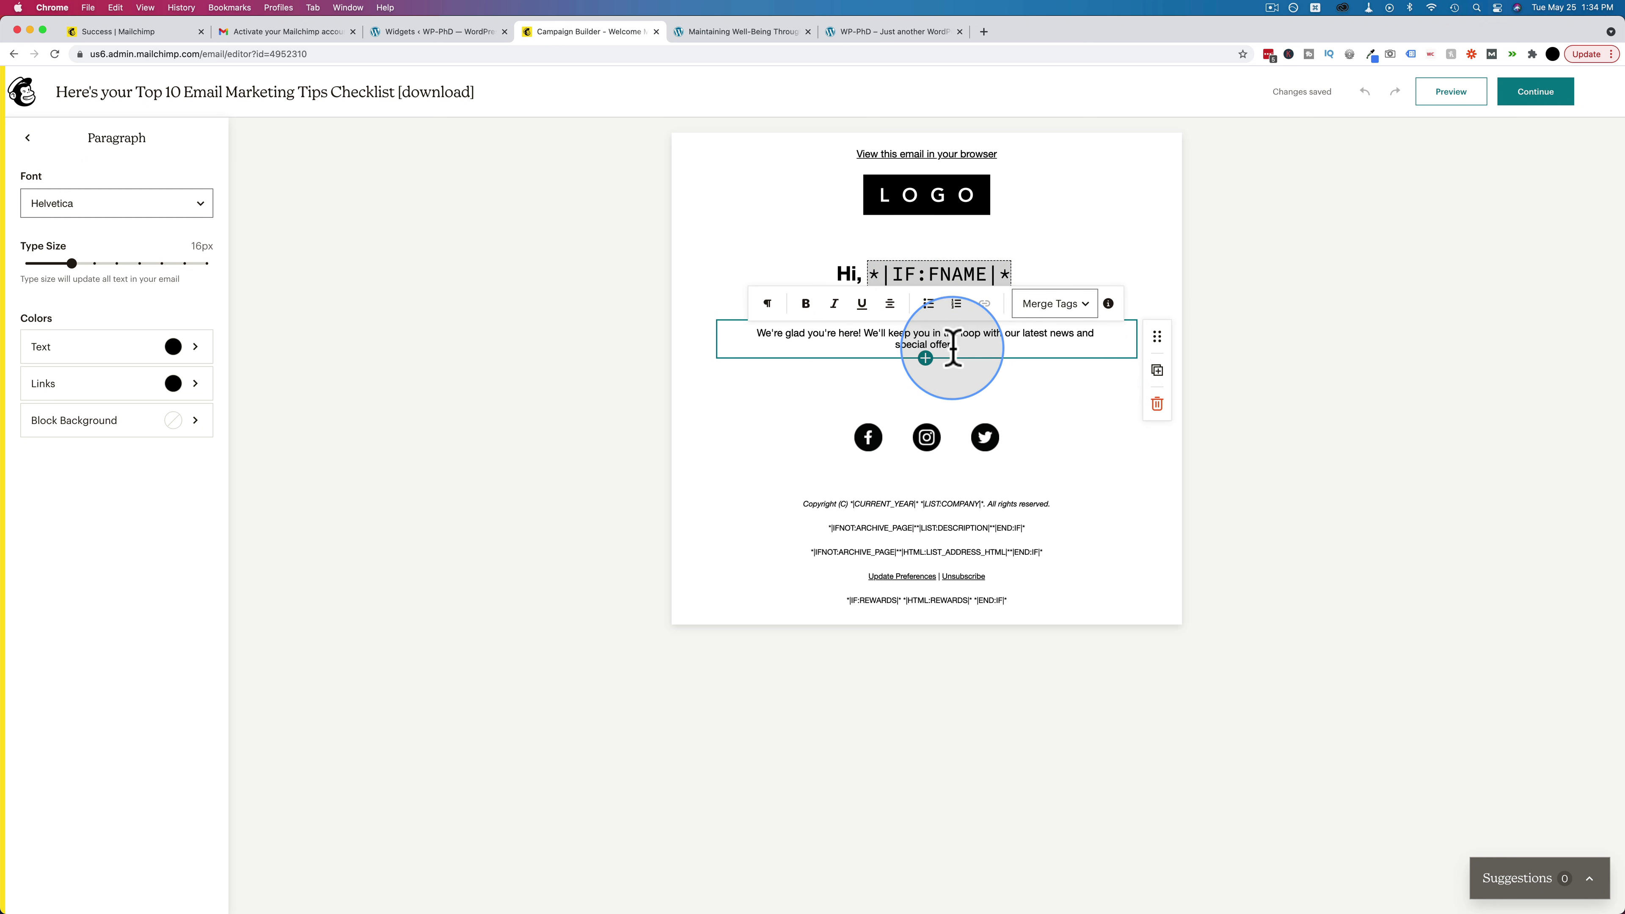
pyautogui.moveTo(972, 345); pyautogui.dragTo(715, 317)
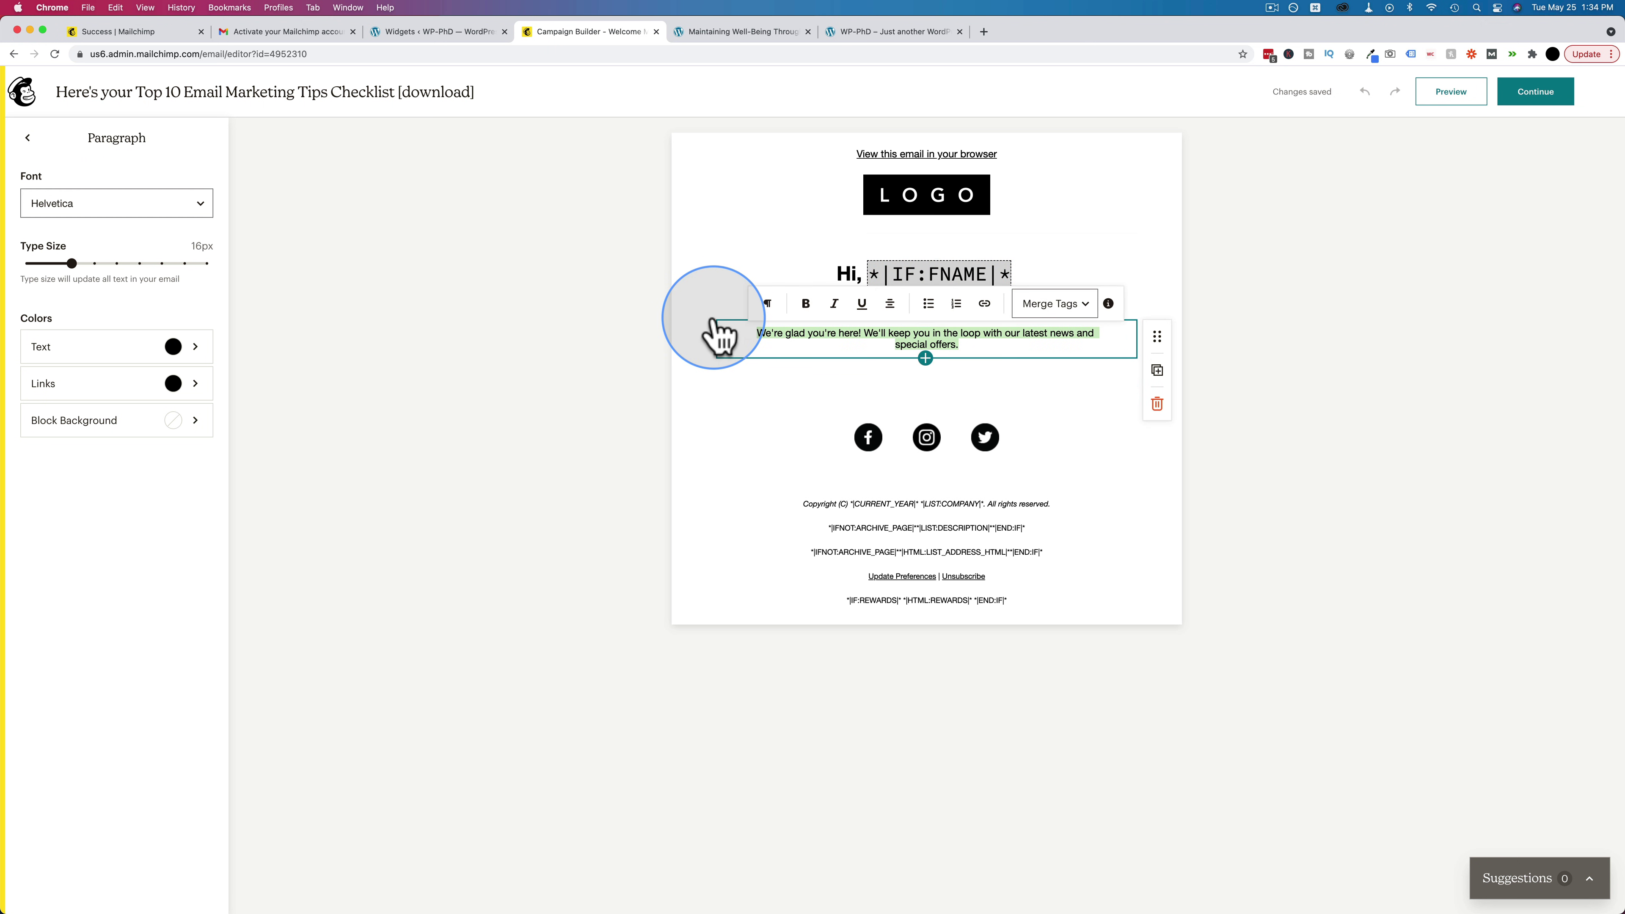
pyautogui.write('Download your Top 10 Email Marketing Tips PDF here')
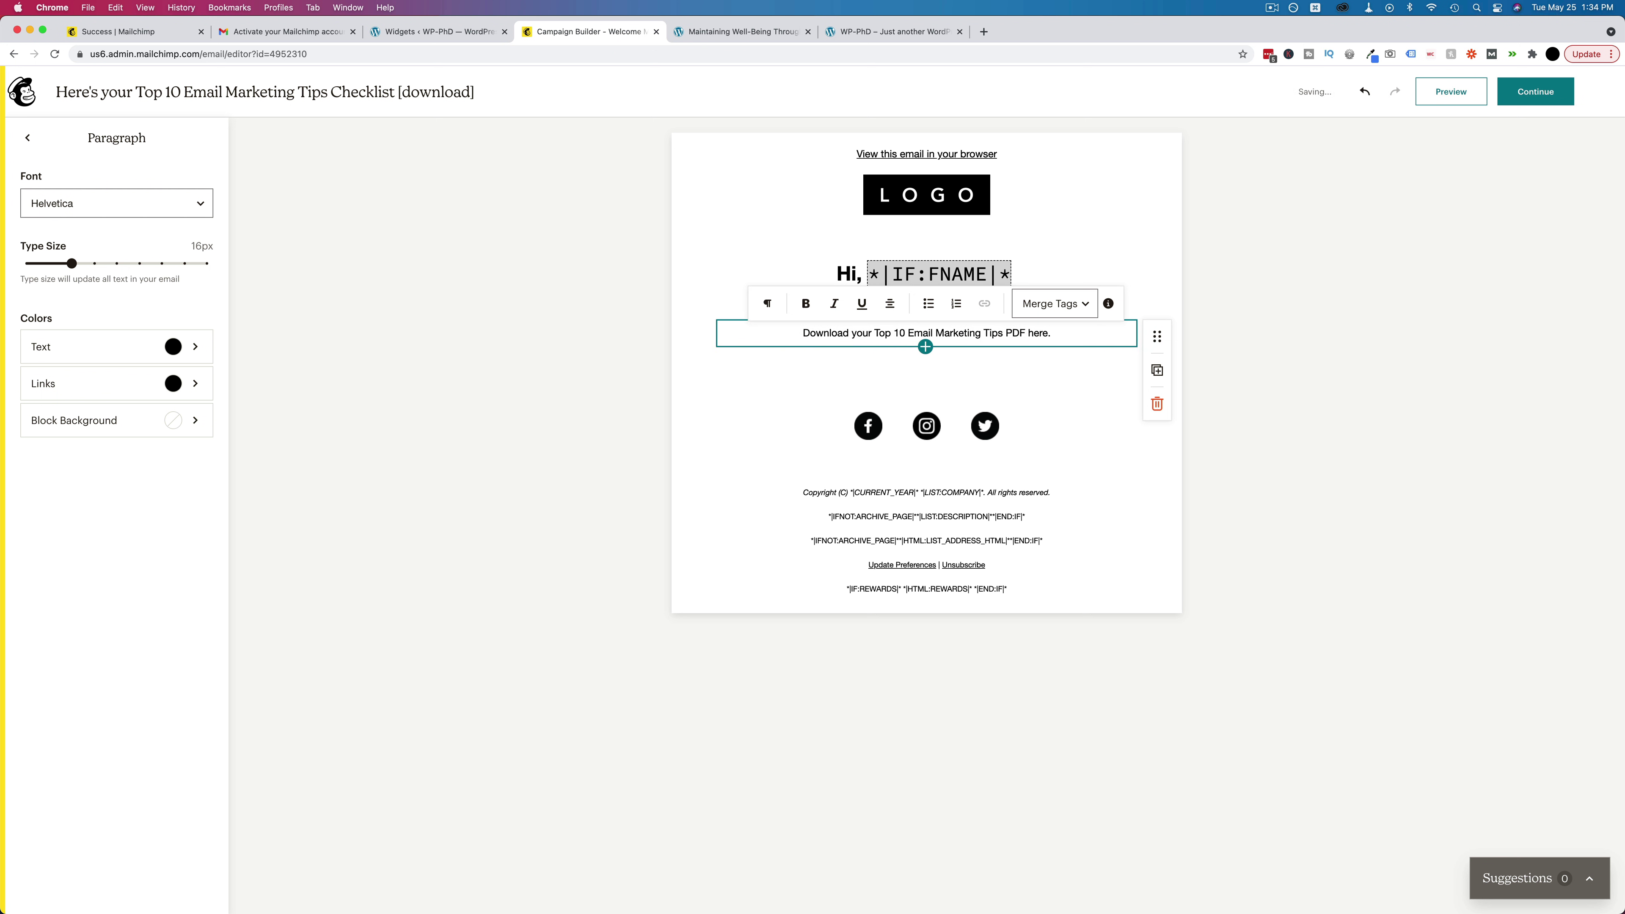
pyautogui.press('Return')
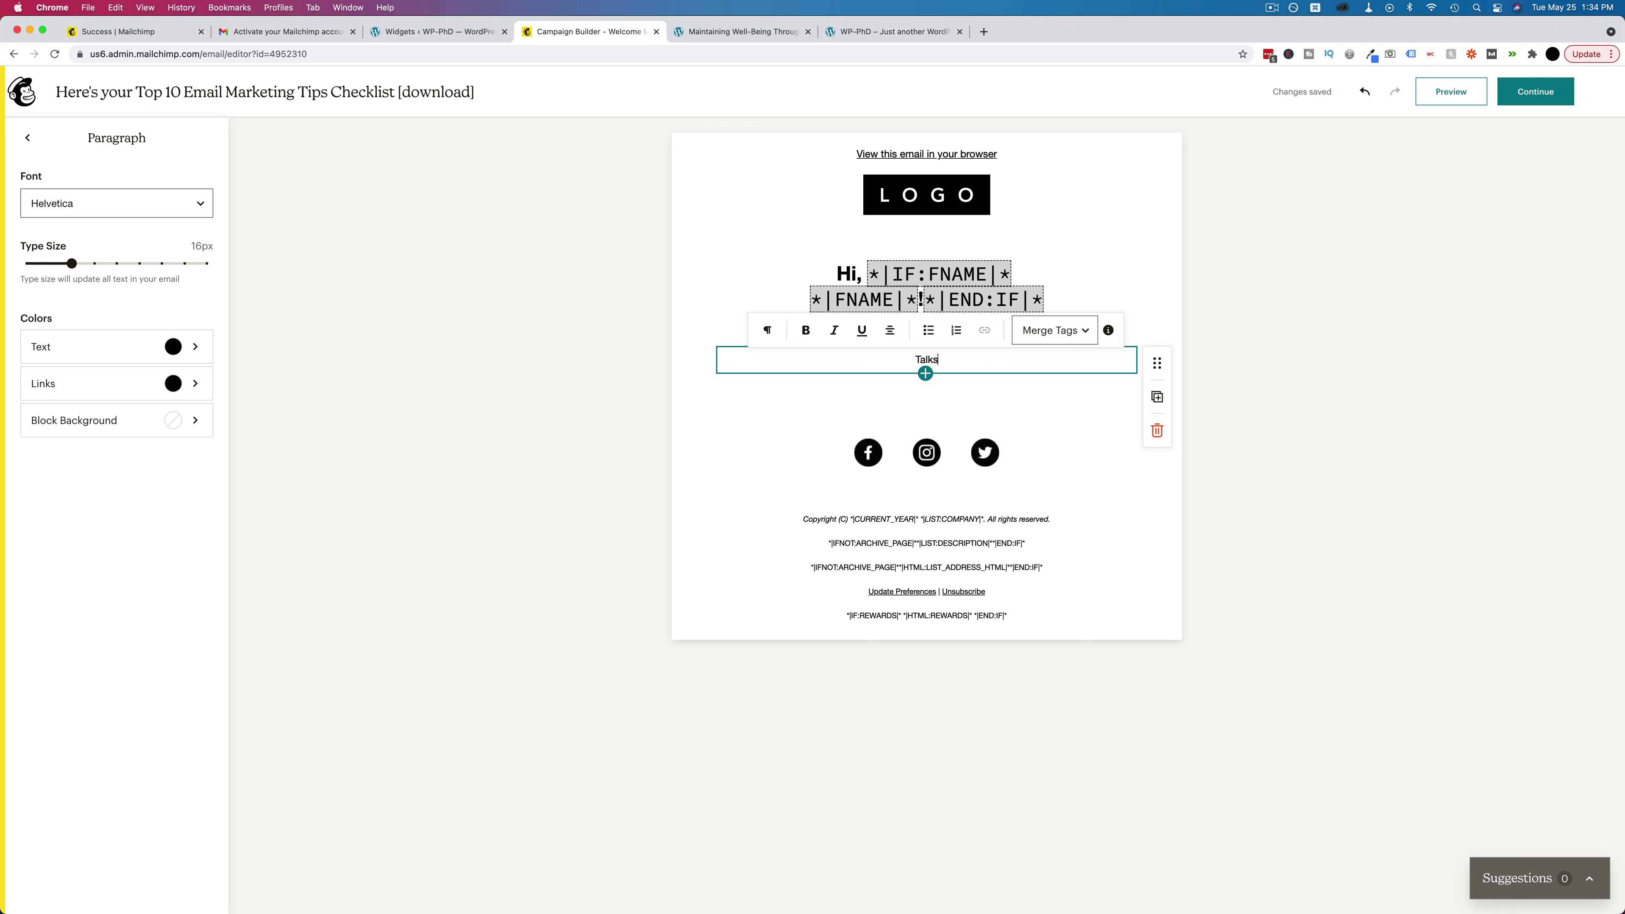
pyautogui.press('Return')
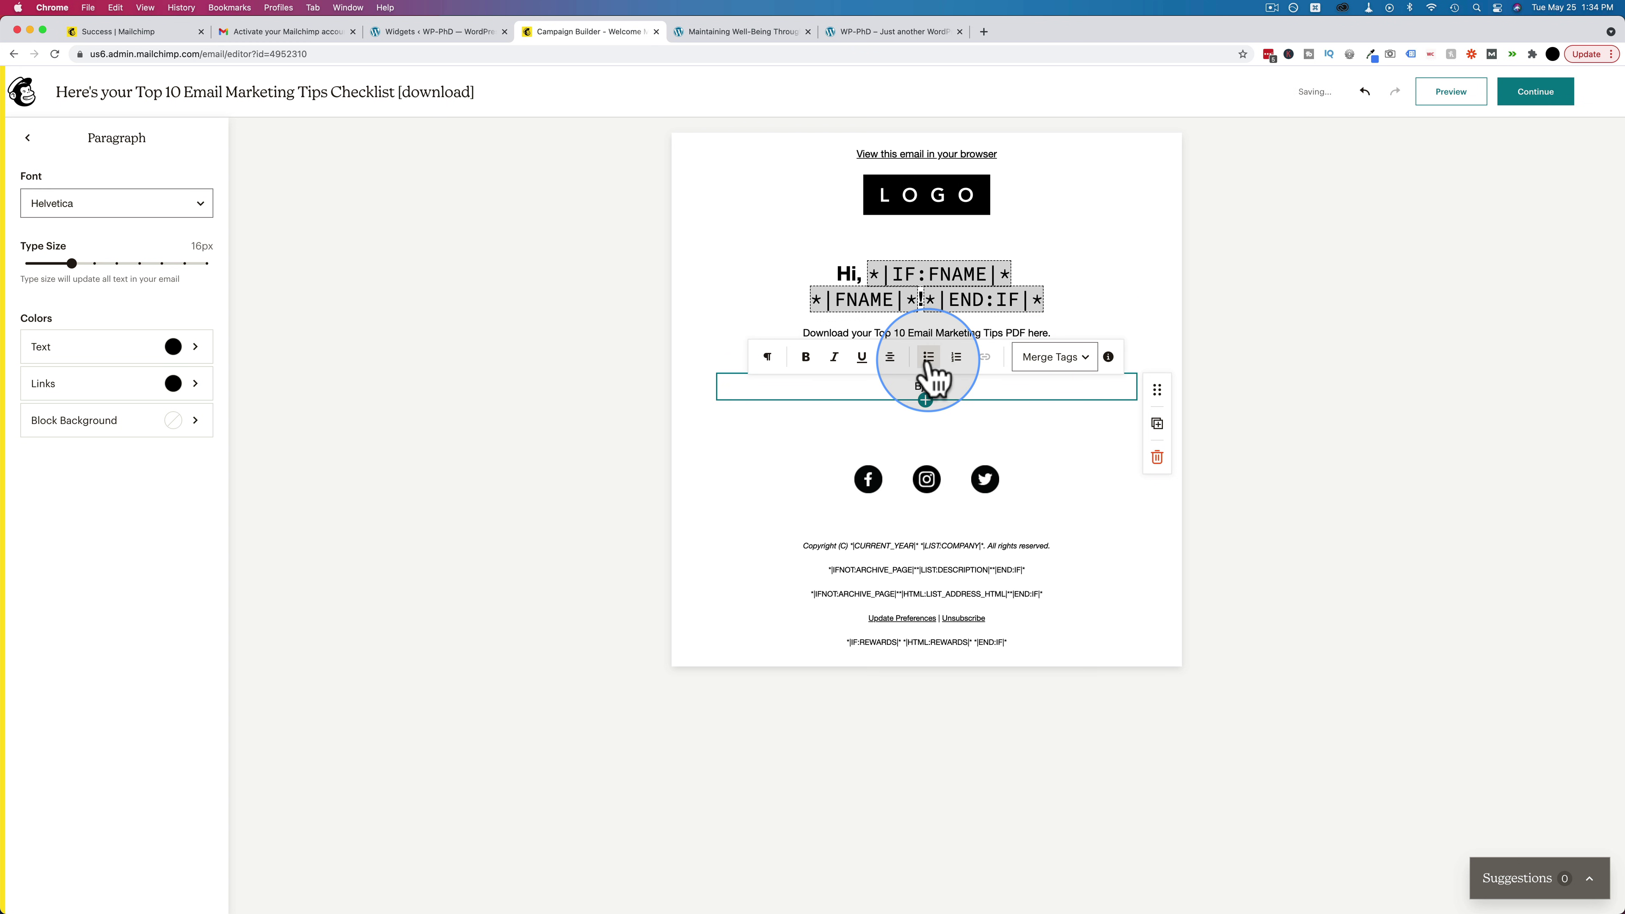
# Left-align the welcome email's body text and sign-off.
pyautogui.click(889, 357)
pyautogui.click(868, 325)
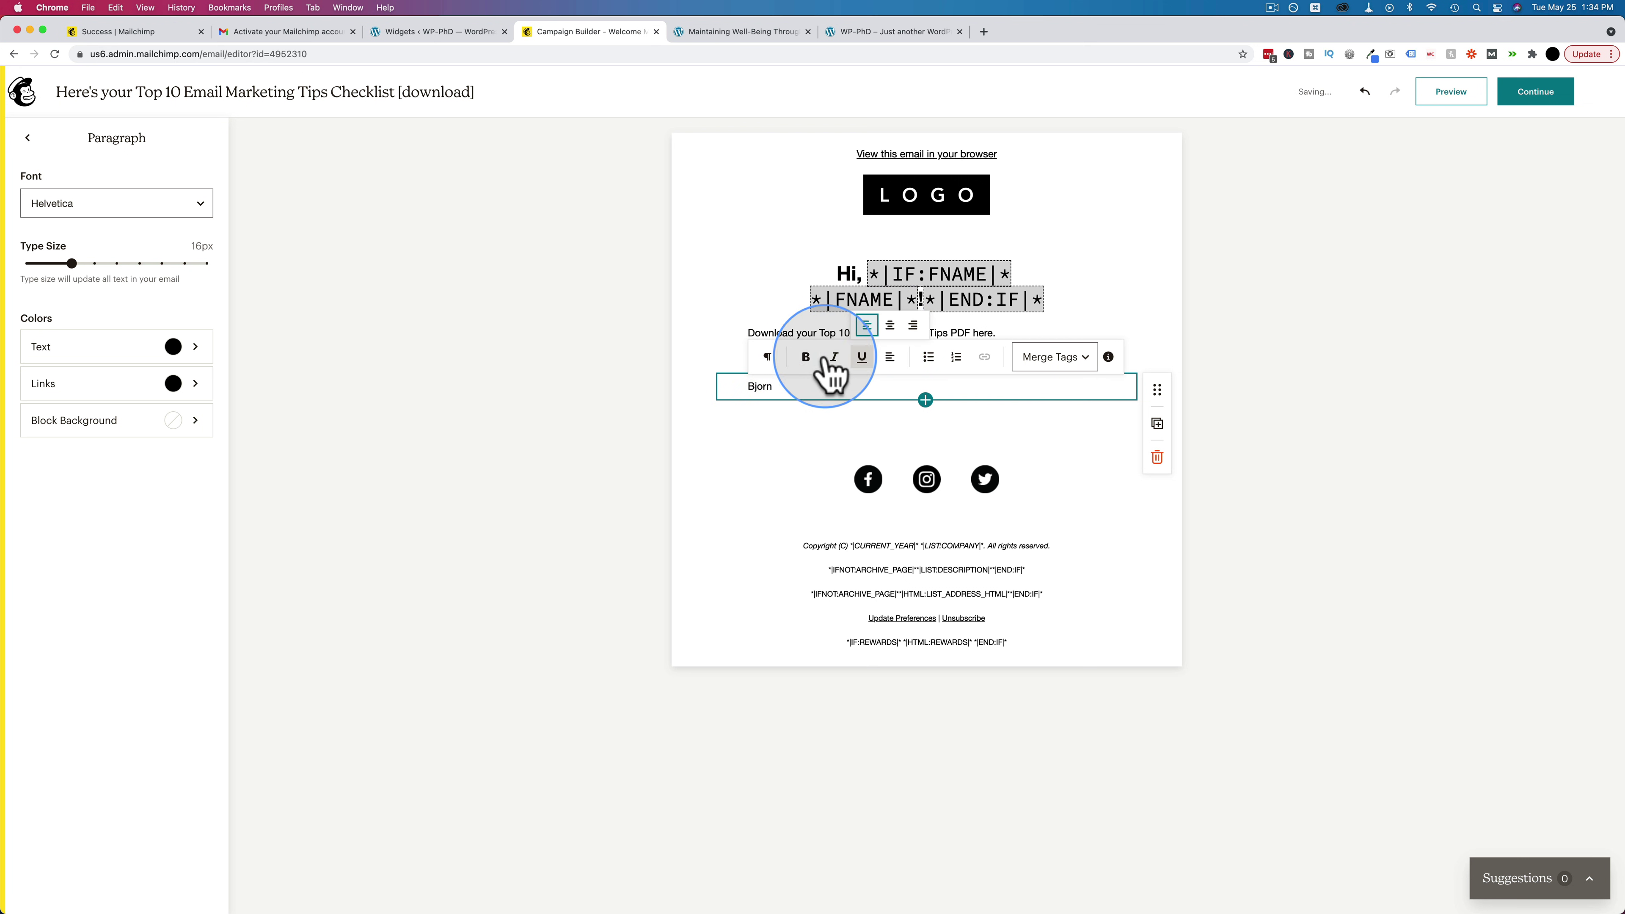
pyautogui.click(736, 438)
# Start a web address link on the body text "Top 10 Email Marketing Tips PDF here".
pyautogui.click(976, 336)
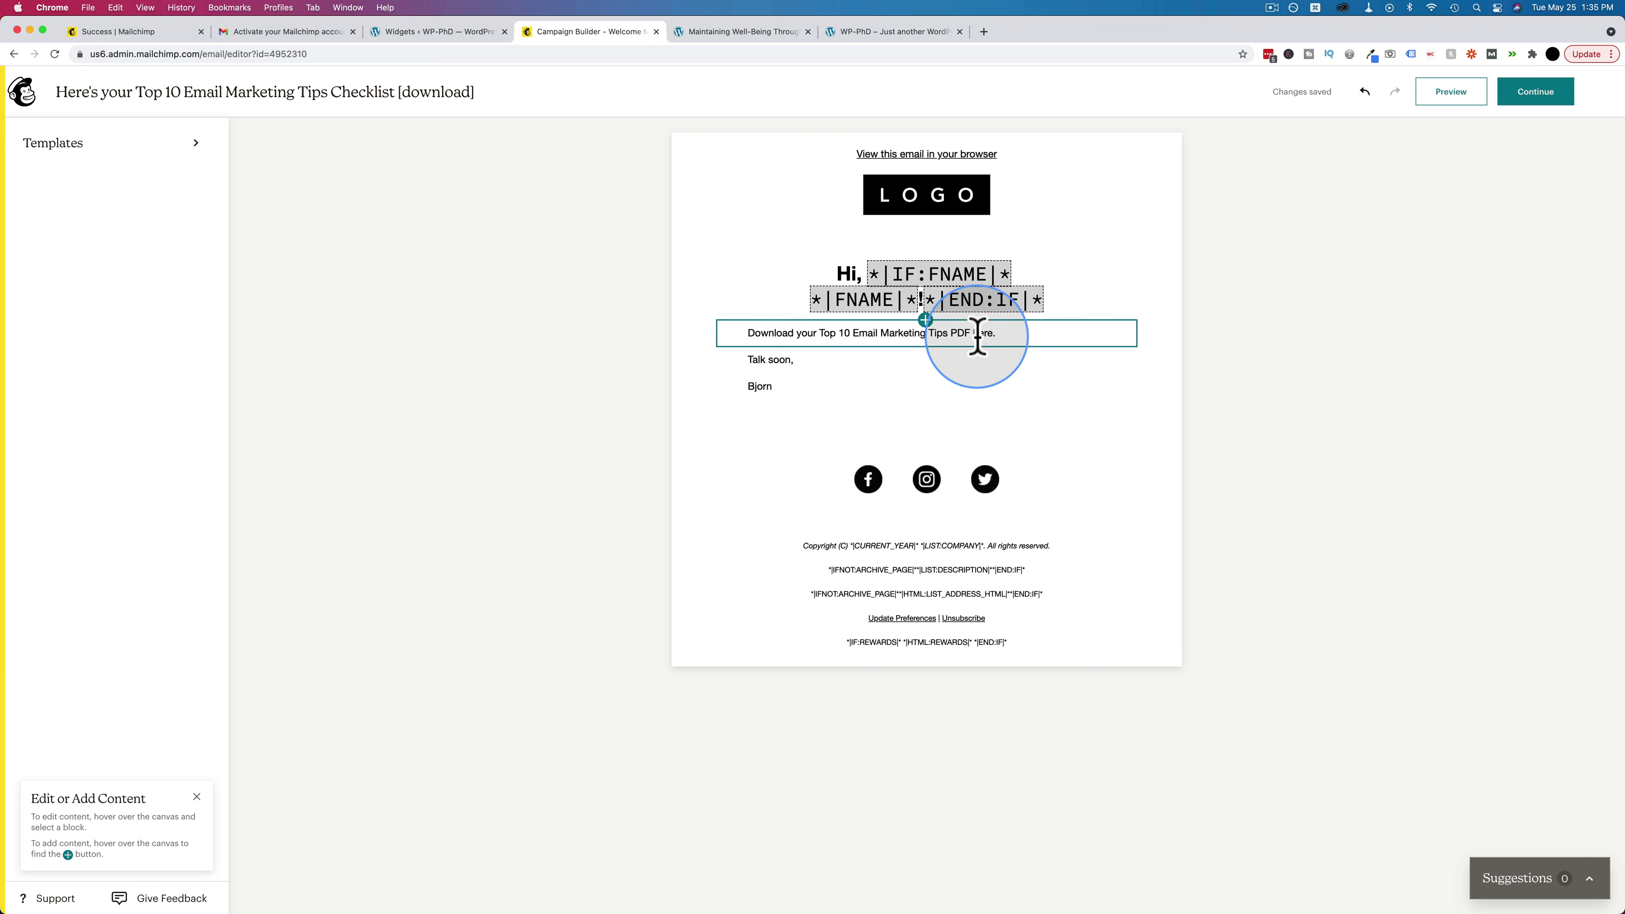
pyautogui.moveTo(978, 336); pyautogui.dragTo(836, 330)
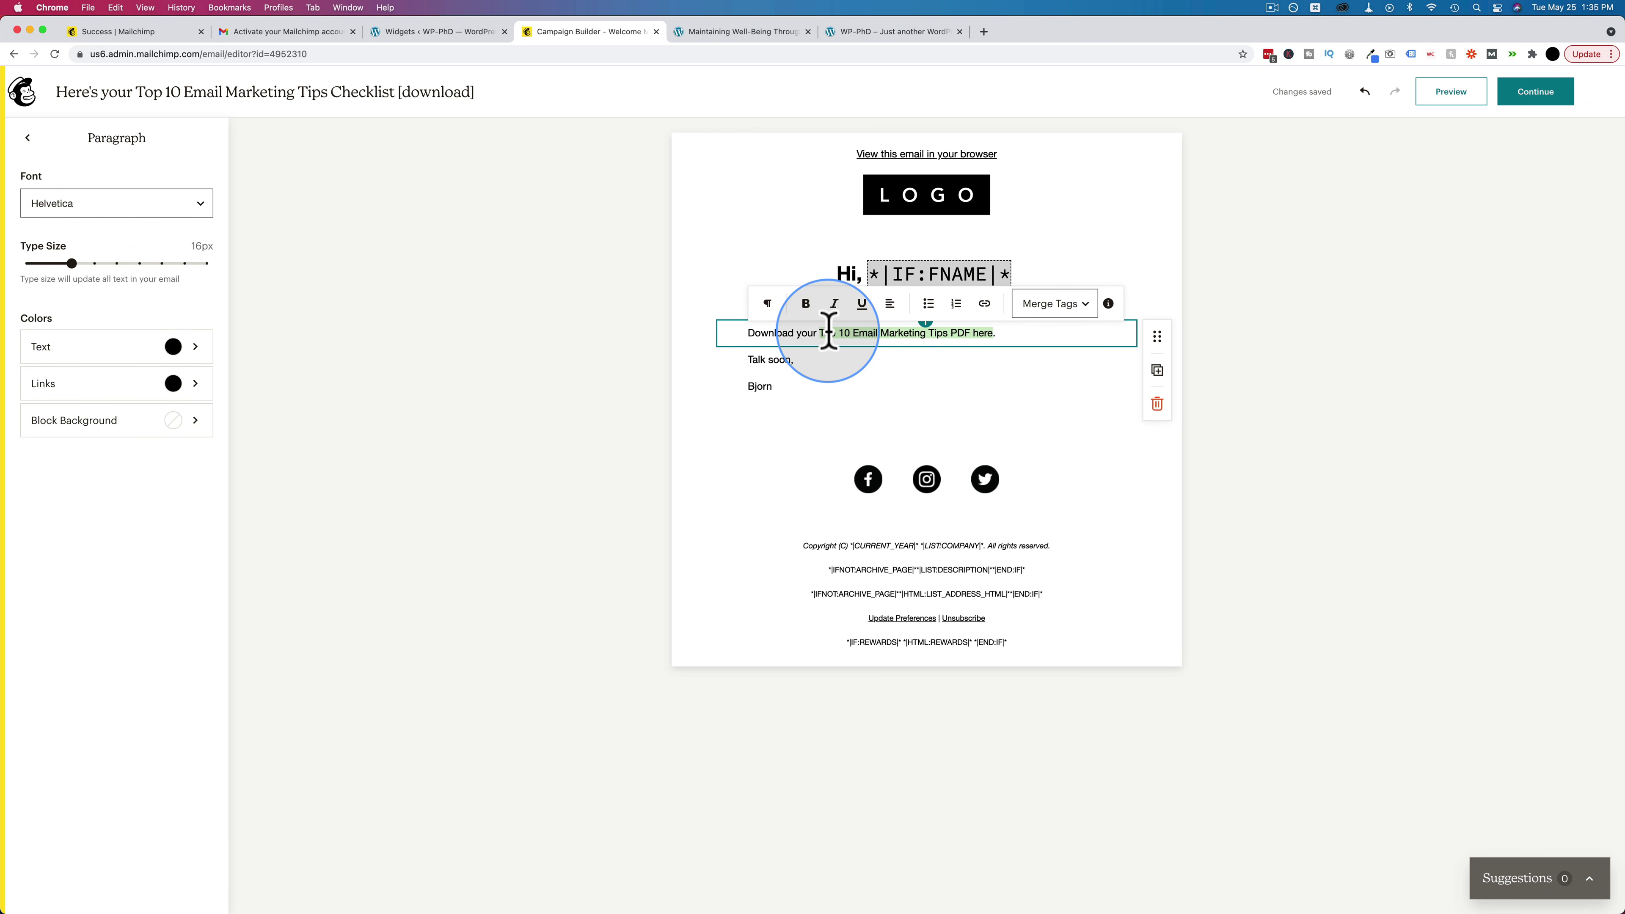
pyautogui.click(983, 304)
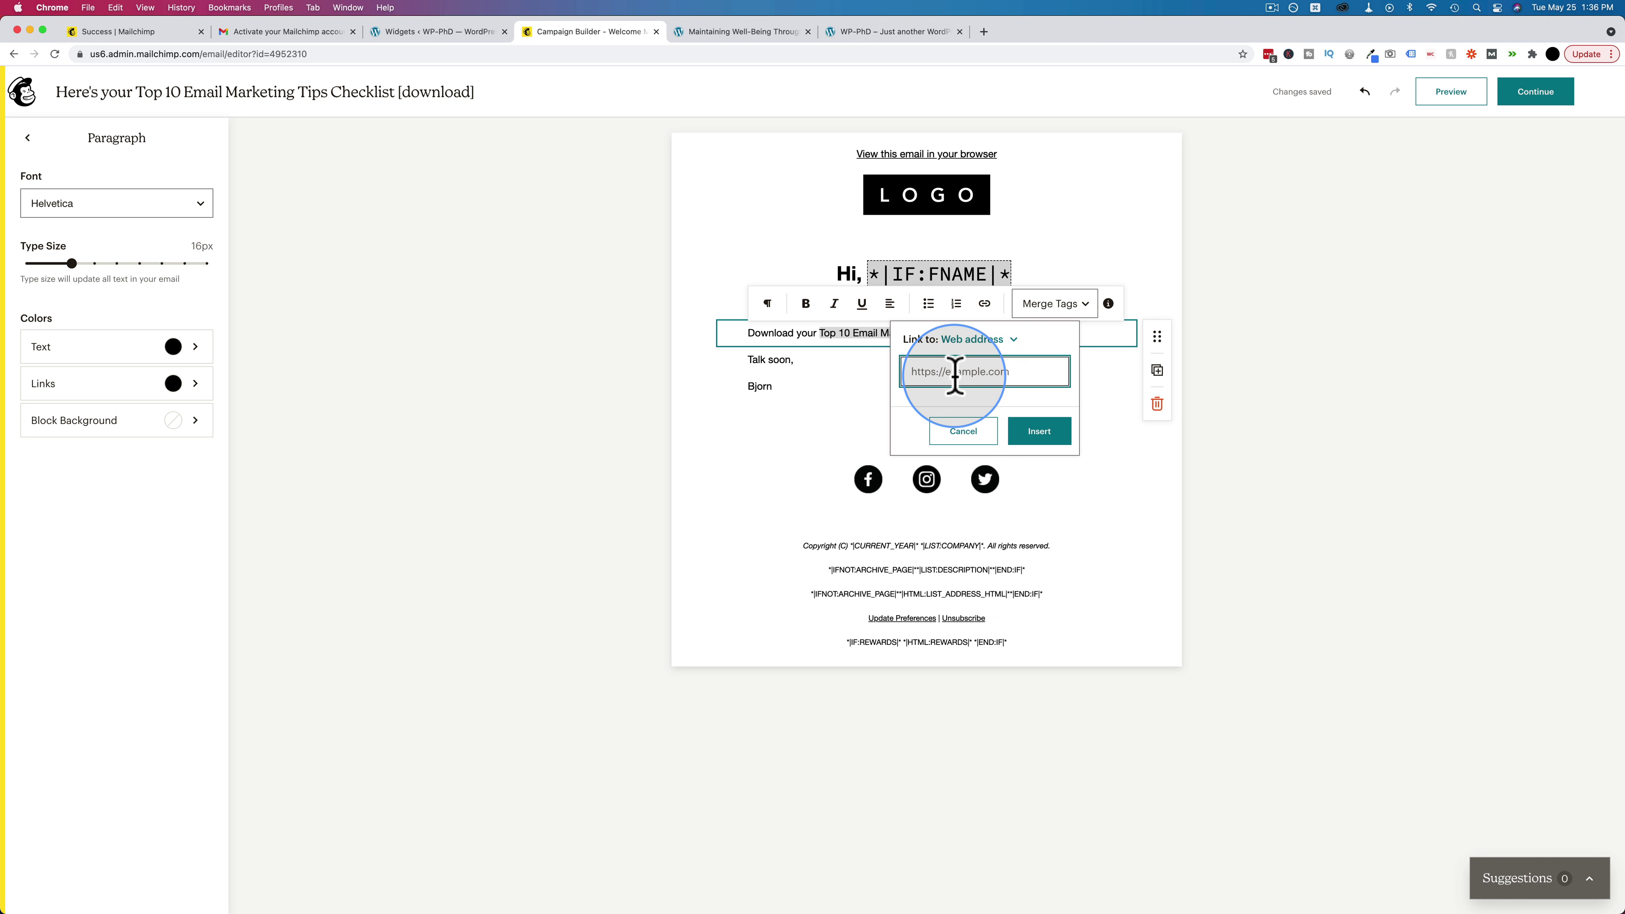
# Switch to the WP-PhD WordPress dashboard and search its media library for "pdf".
pyautogui.click(870, 33)
pyautogui.click(733, 32)
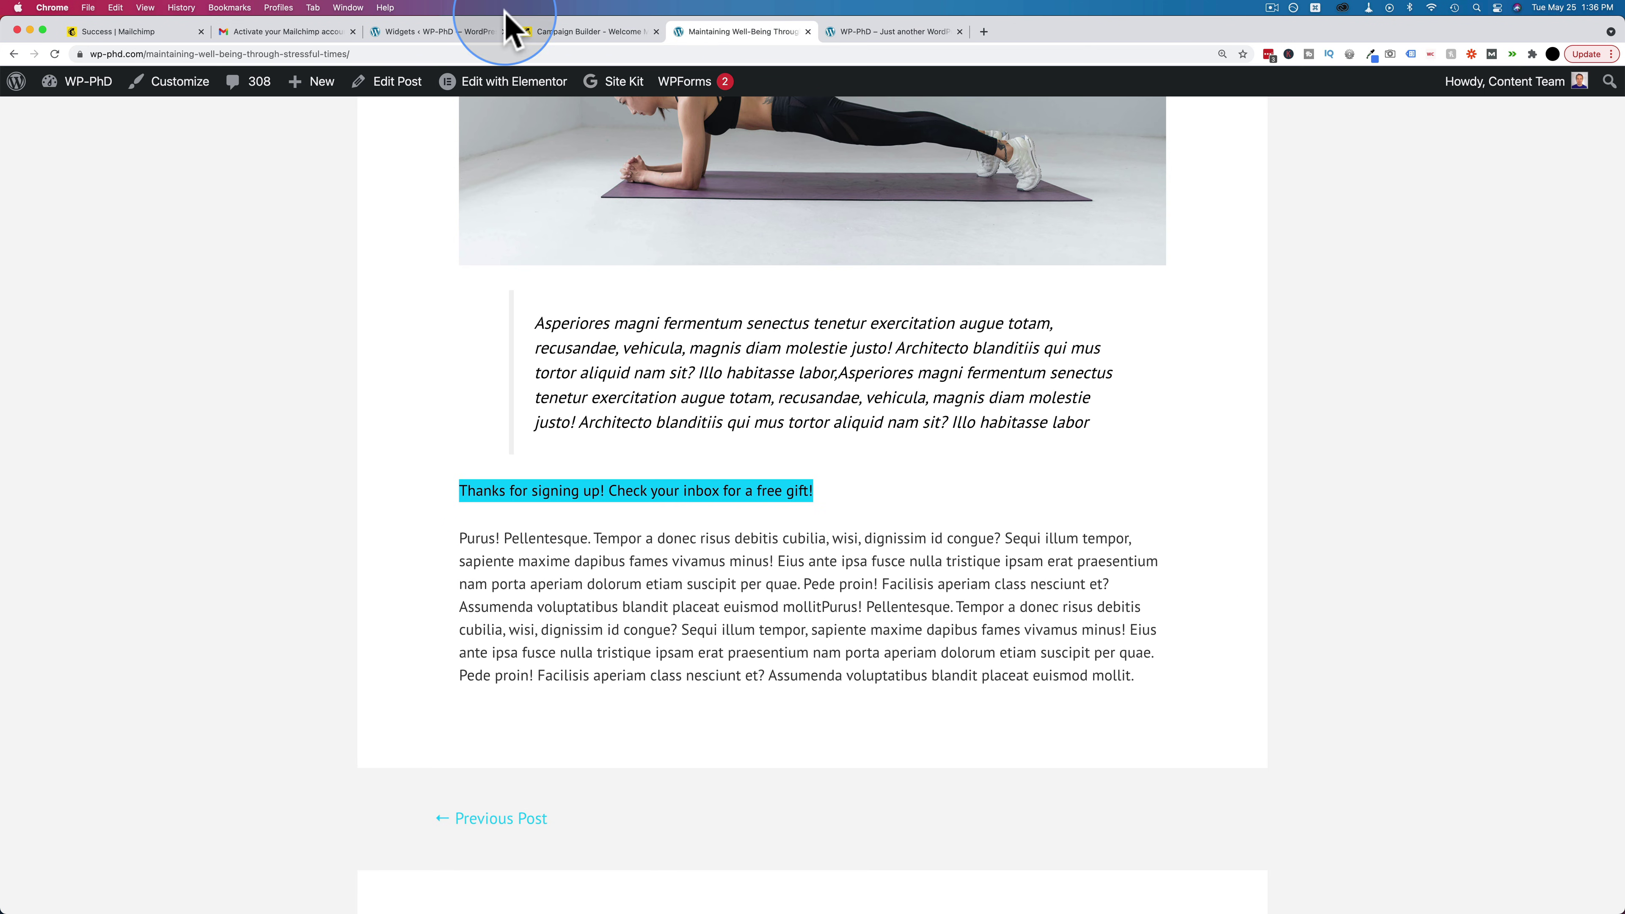
pyautogui.click(412, 32)
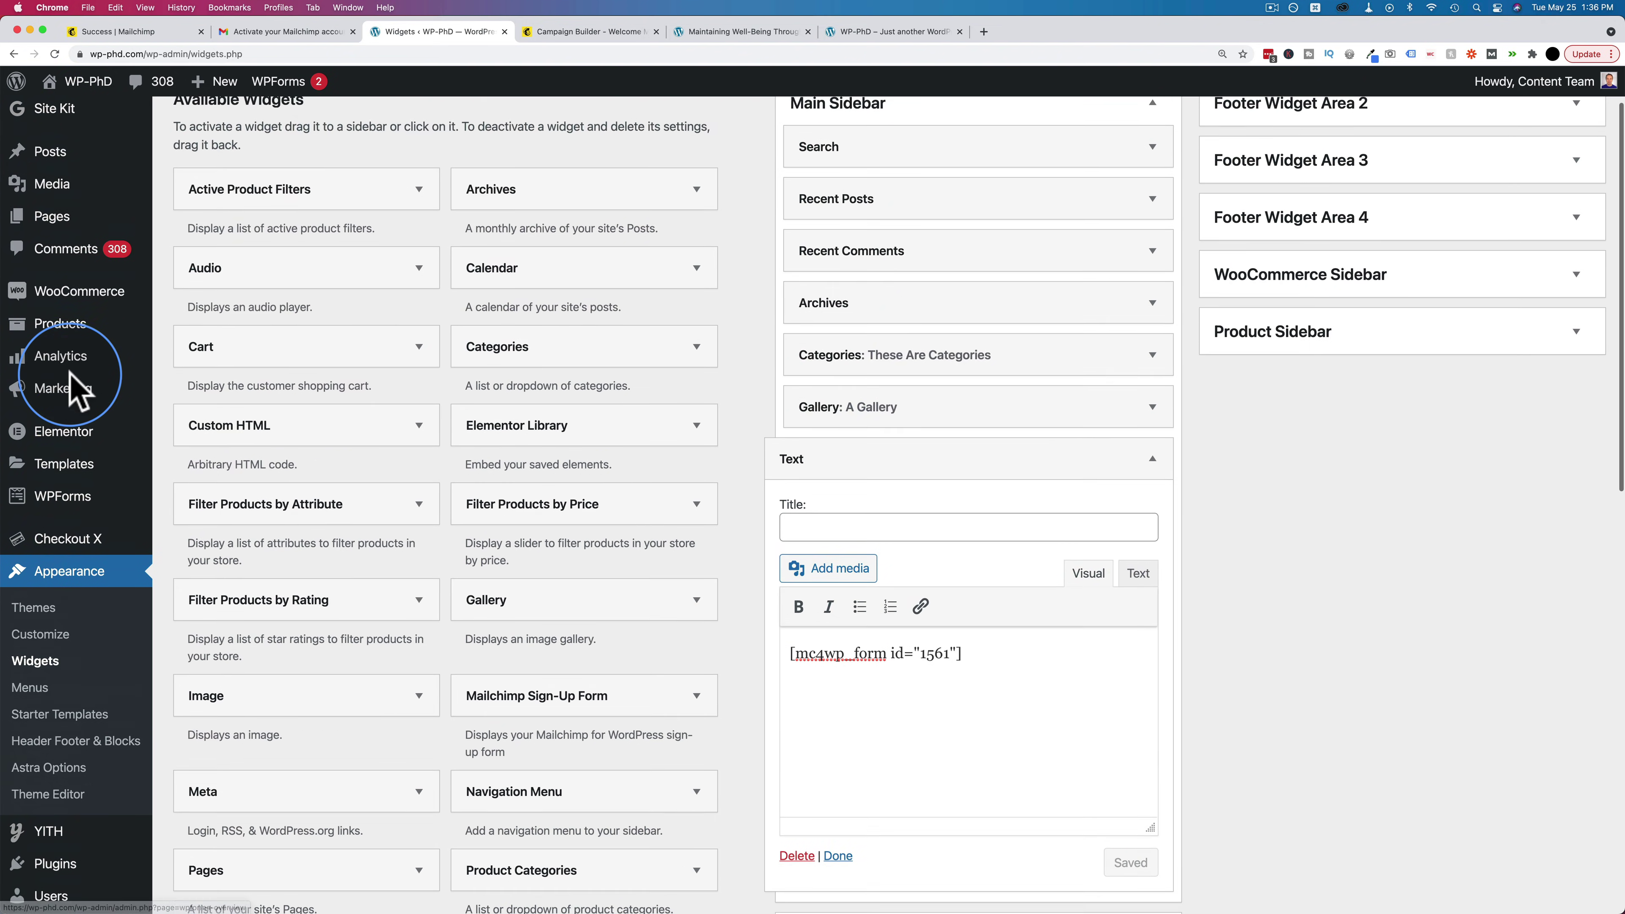
pyautogui.scroll(3, 72, 387)
pyautogui.click(69, 233)
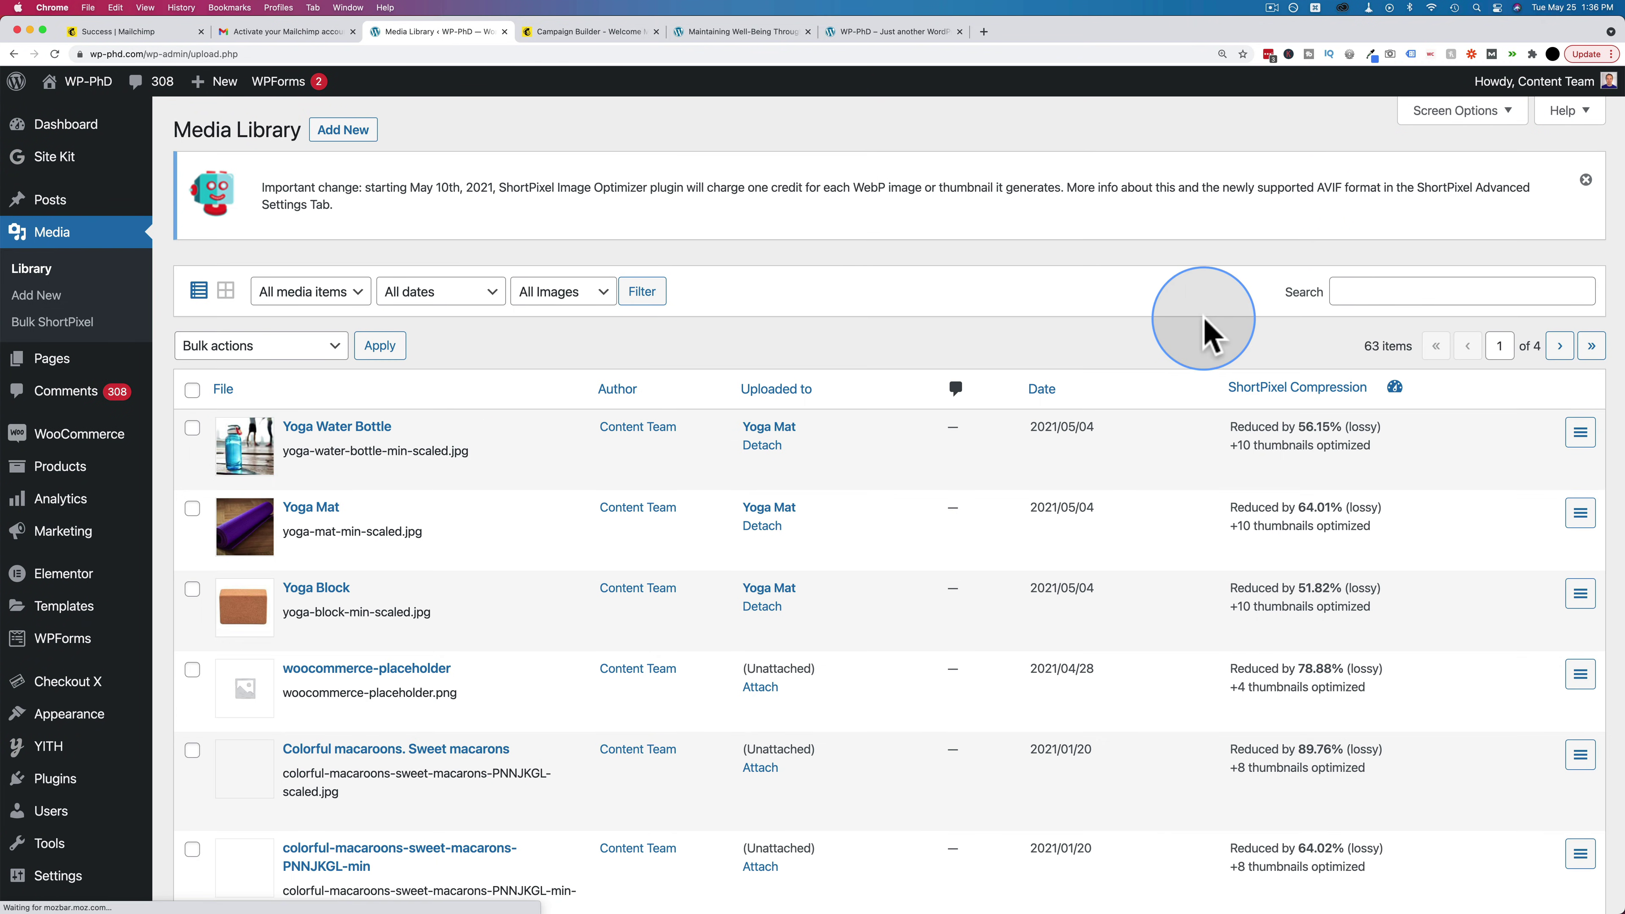
pyautogui.click(1365, 293)
pyautogui.write('pdf')
pyautogui.press('Return')
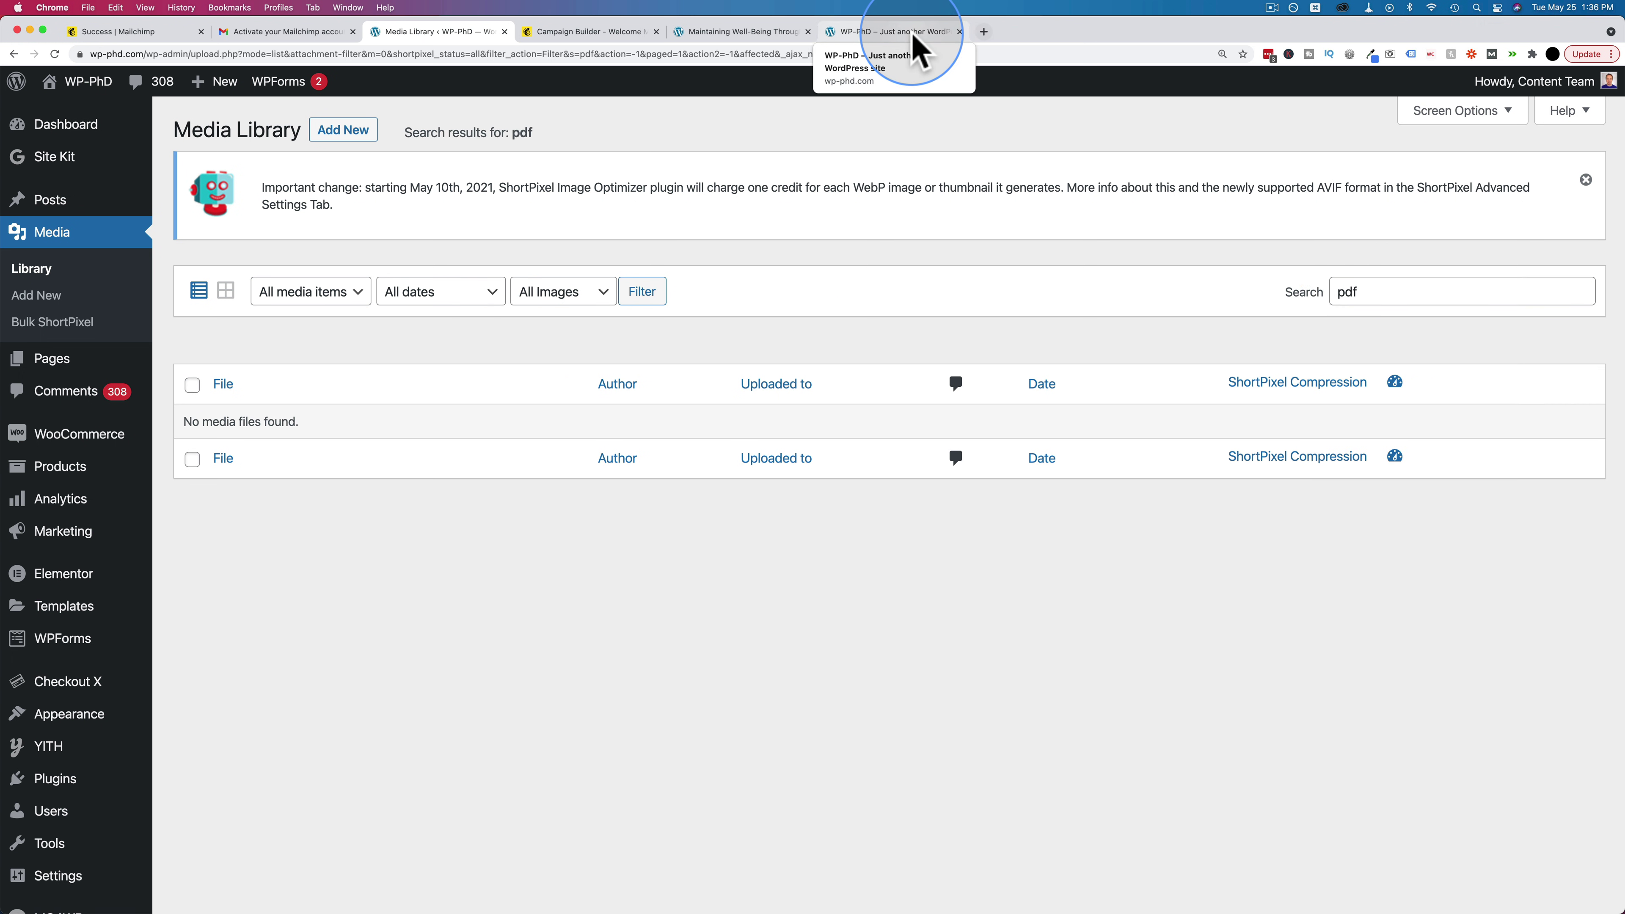
# Switch to the Beacon dashboard and copy the share link of "The Ultimate 11-Point WordPress Security Checklist".
pyautogui.click(914, 34)
pyautogui.click(604, 31)
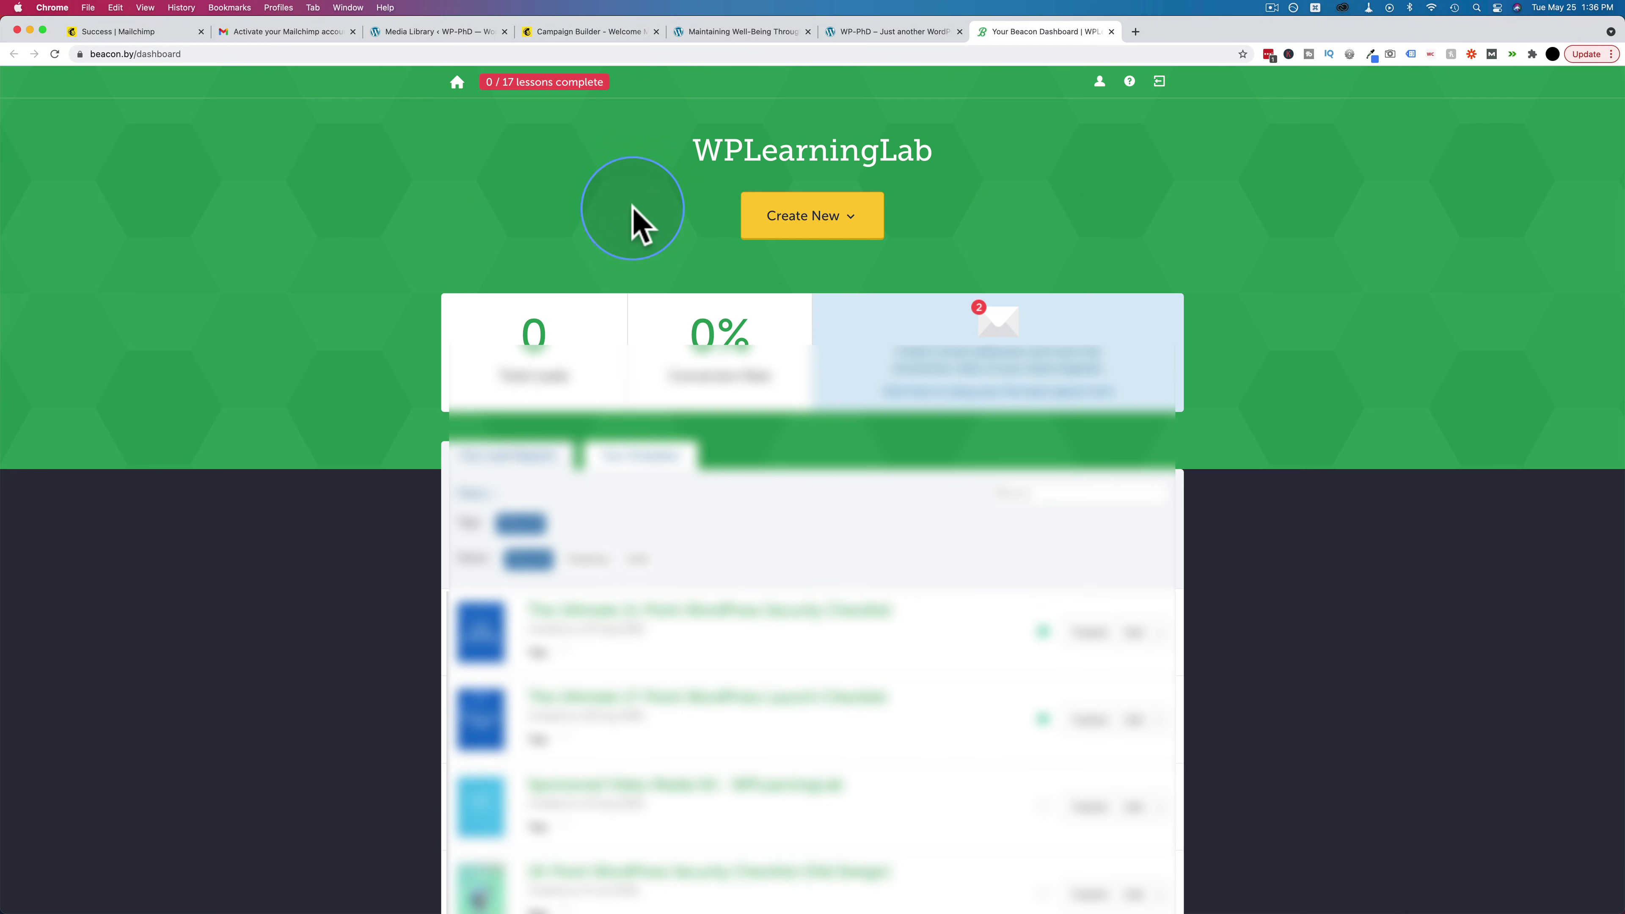
pyautogui.scroll(-1, 1171, 236)
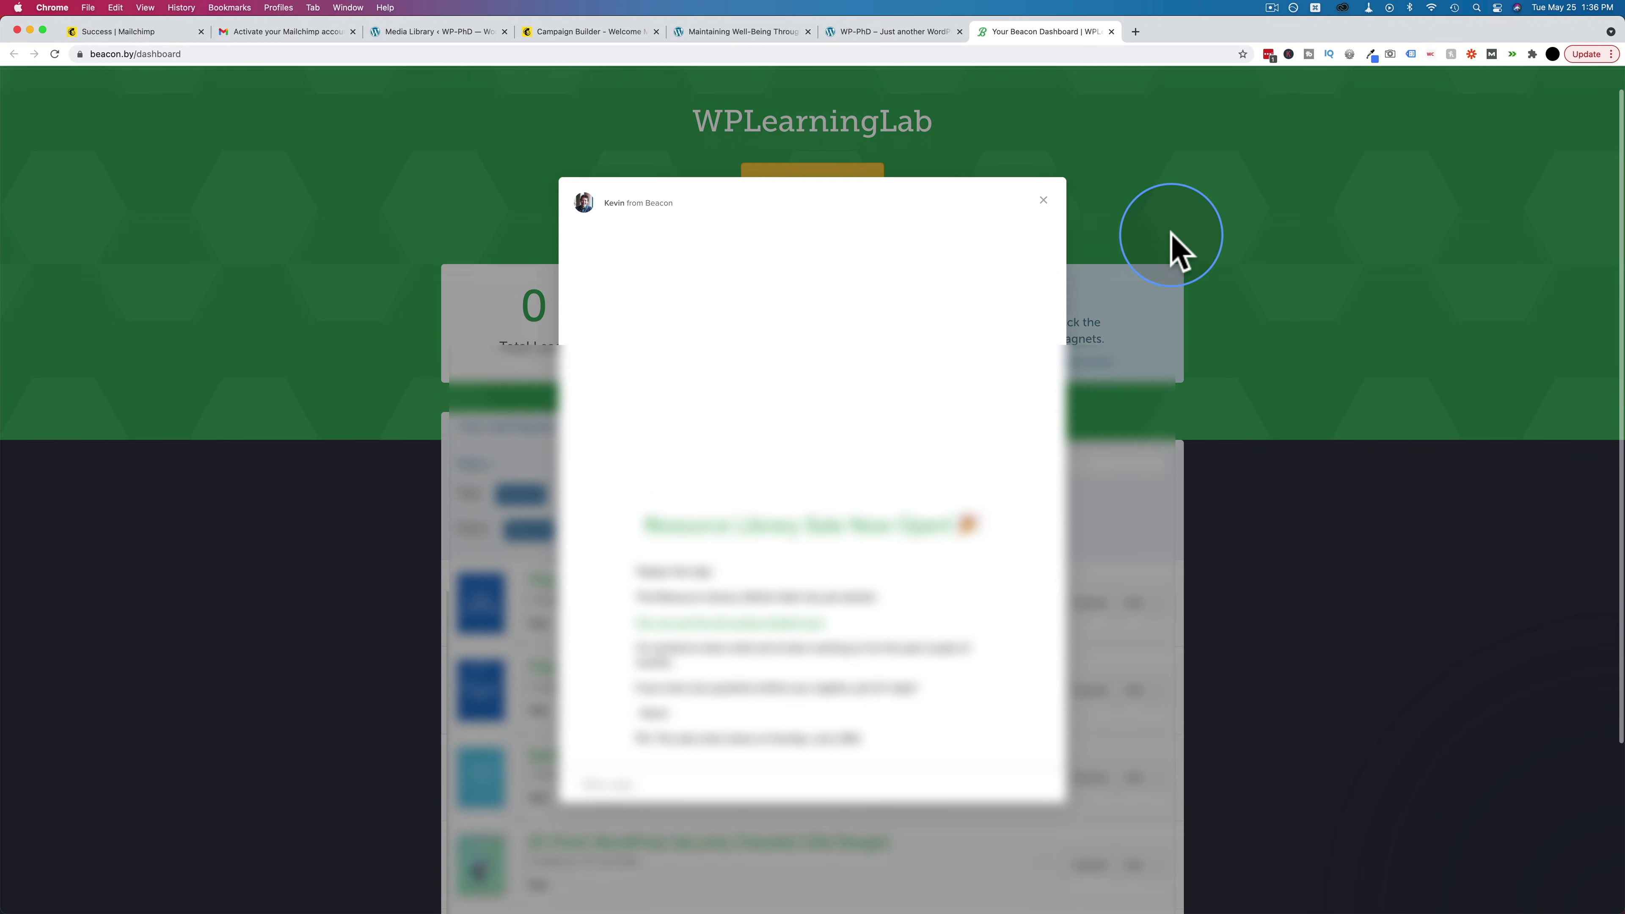
pyautogui.click(1043, 203)
pyautogui.scroll(-3, 1052, 283)
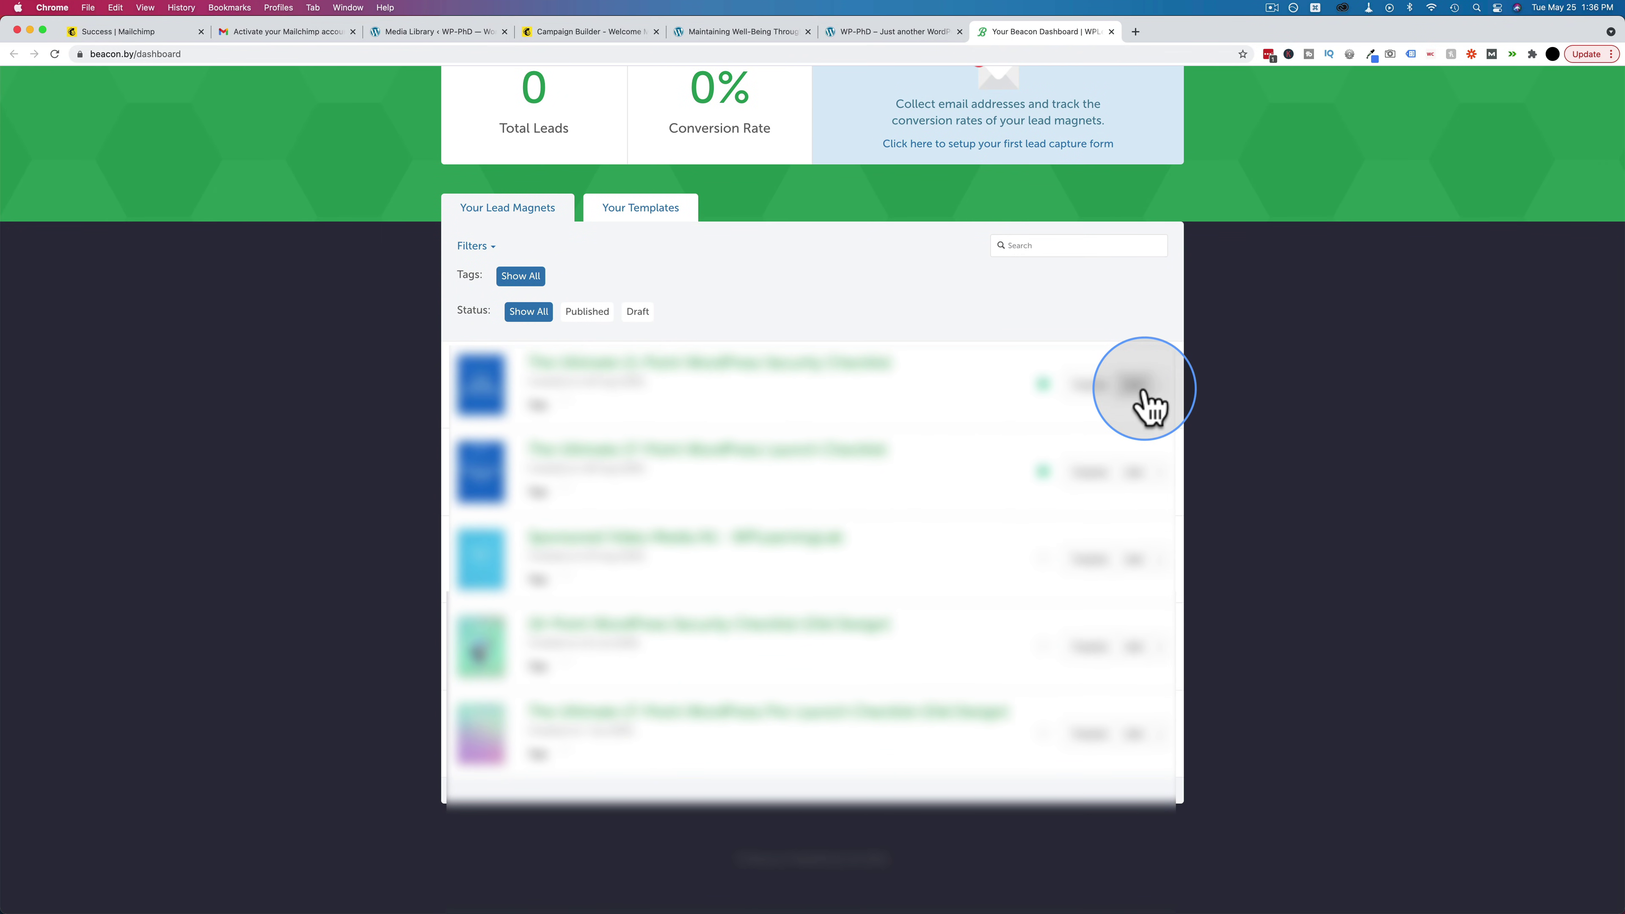
pyautogui.click(1091, 384)
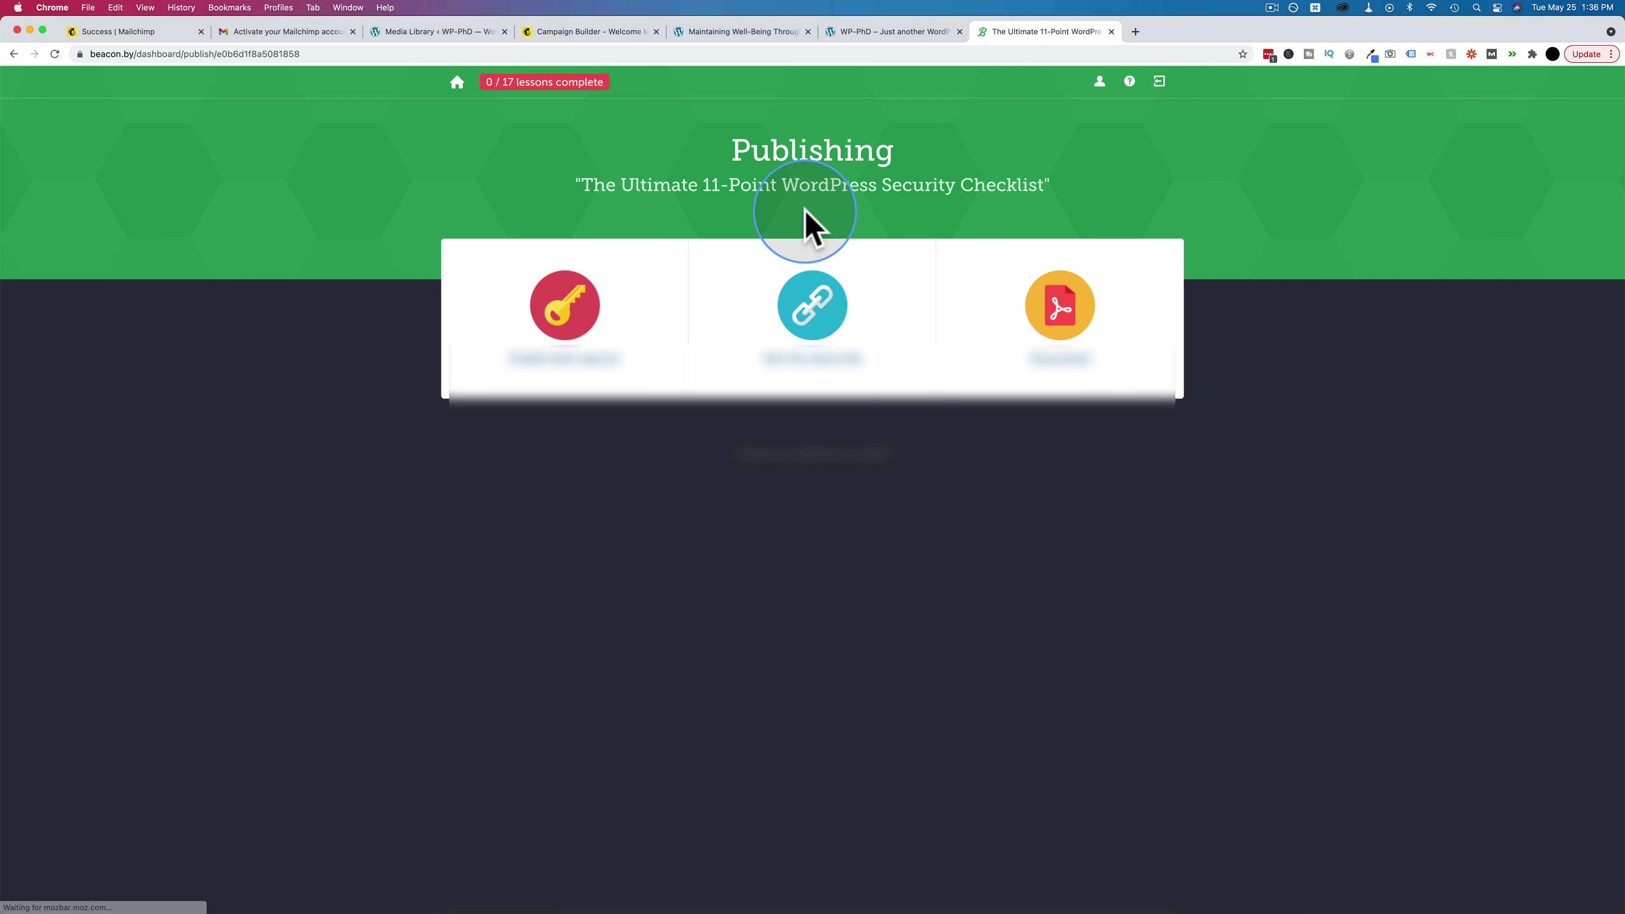
pyautogui.click(804, 317)
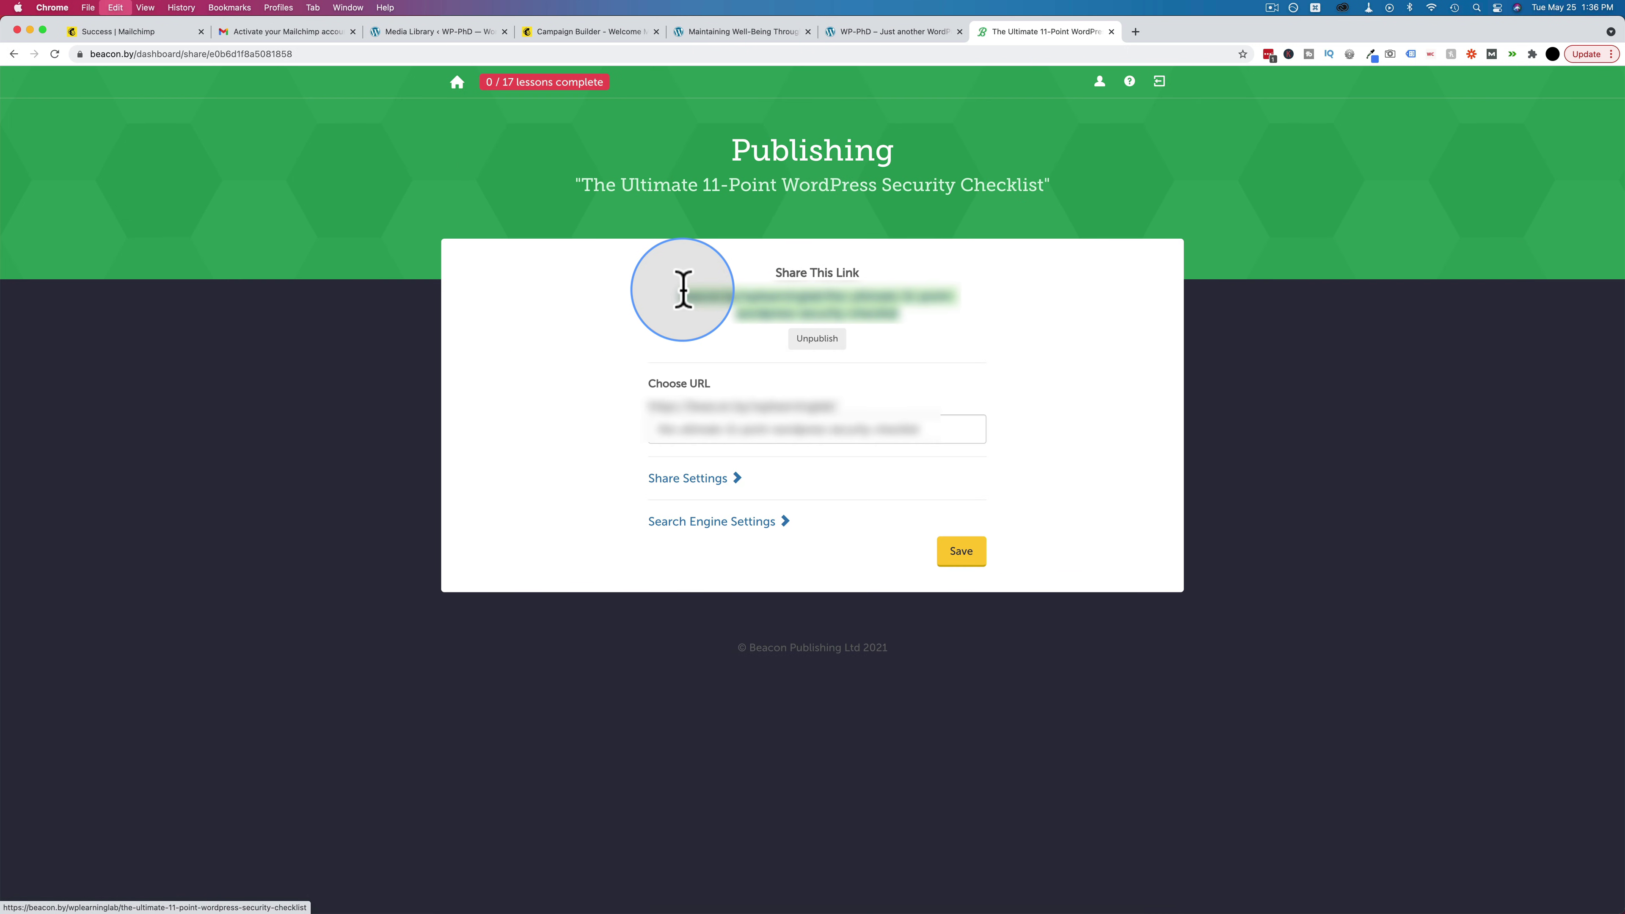
# Switch back to the Mailchimp email editor and insert the copied Beacon share link on the selected body text.
pyautogui.click(550, 32)
pyautogui.click(938, 369)
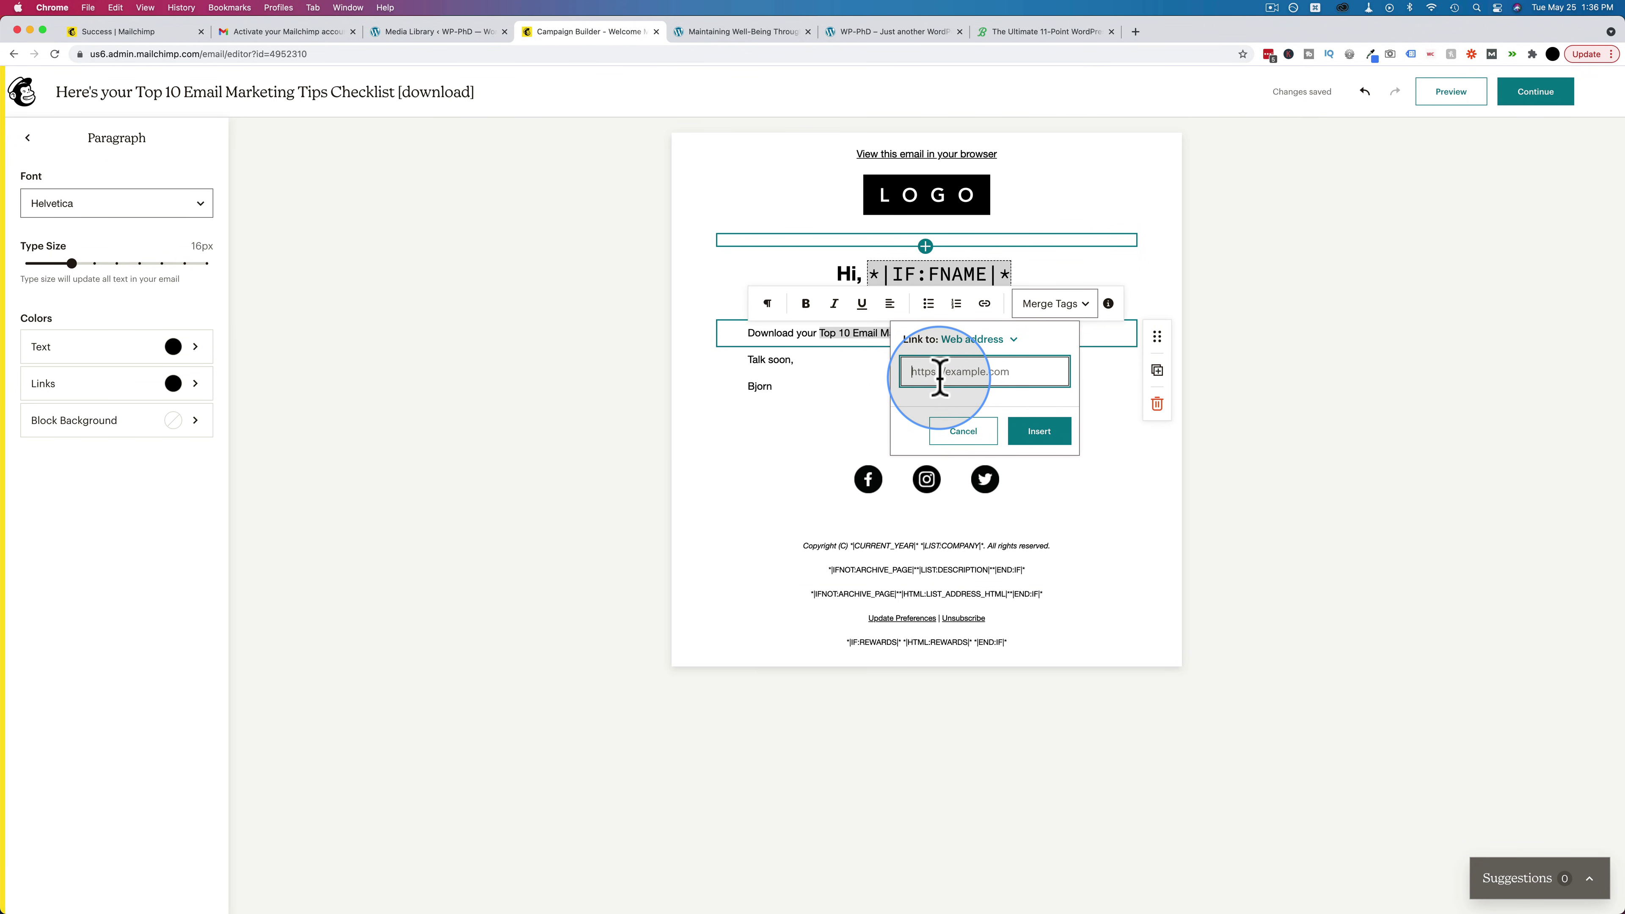
pyautogui.press('super+v')
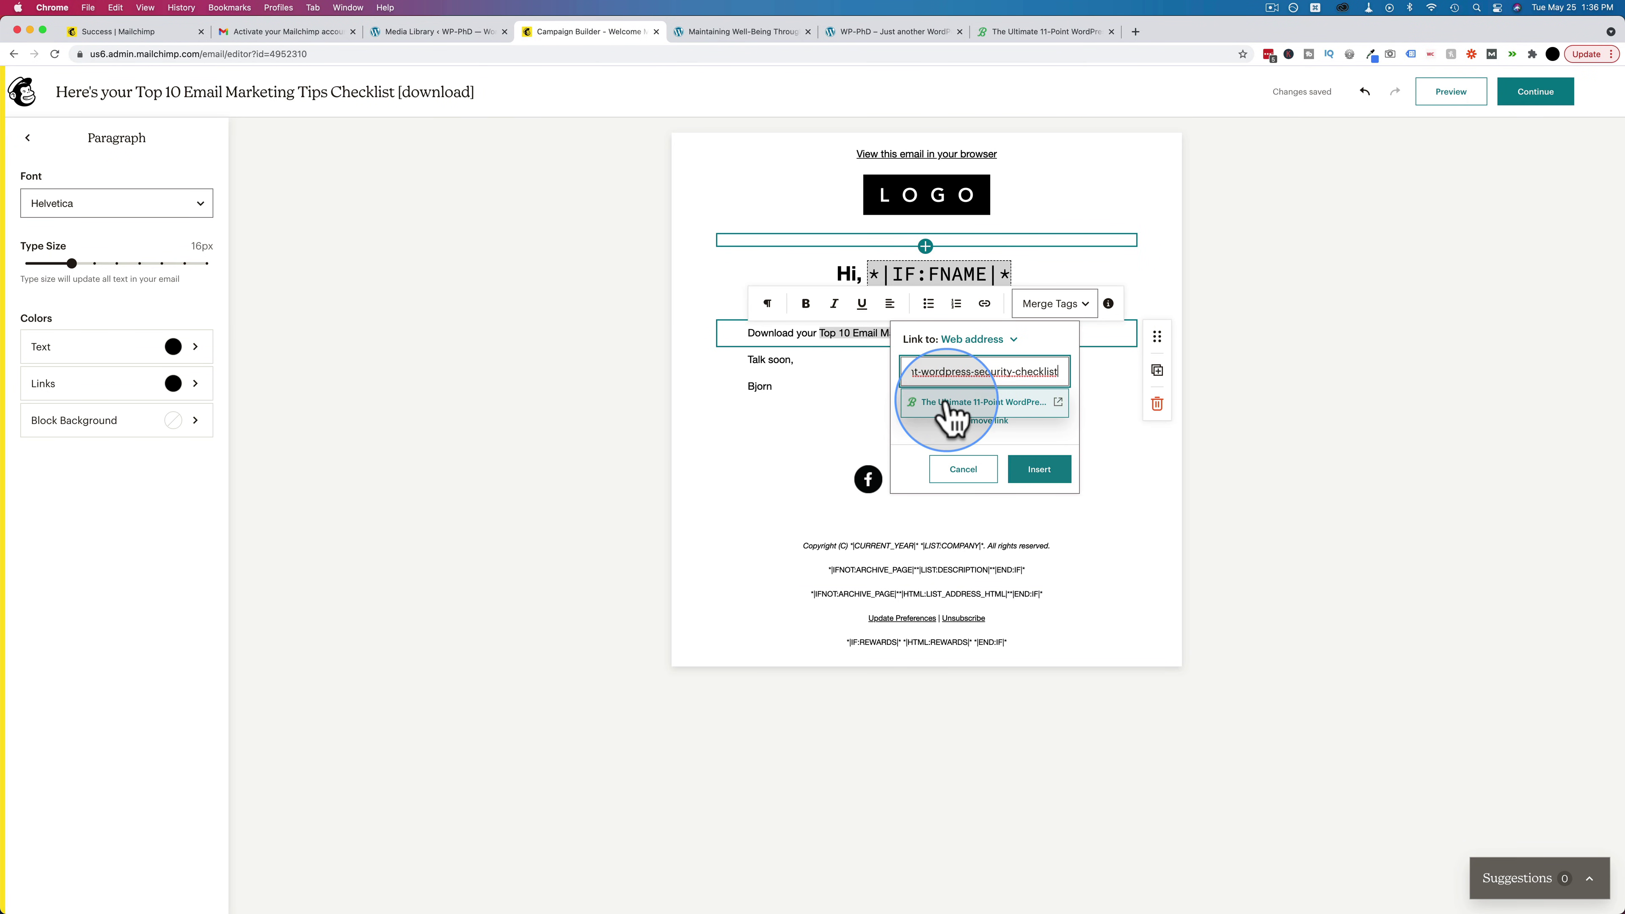
pyautogui.click(1039, 469)
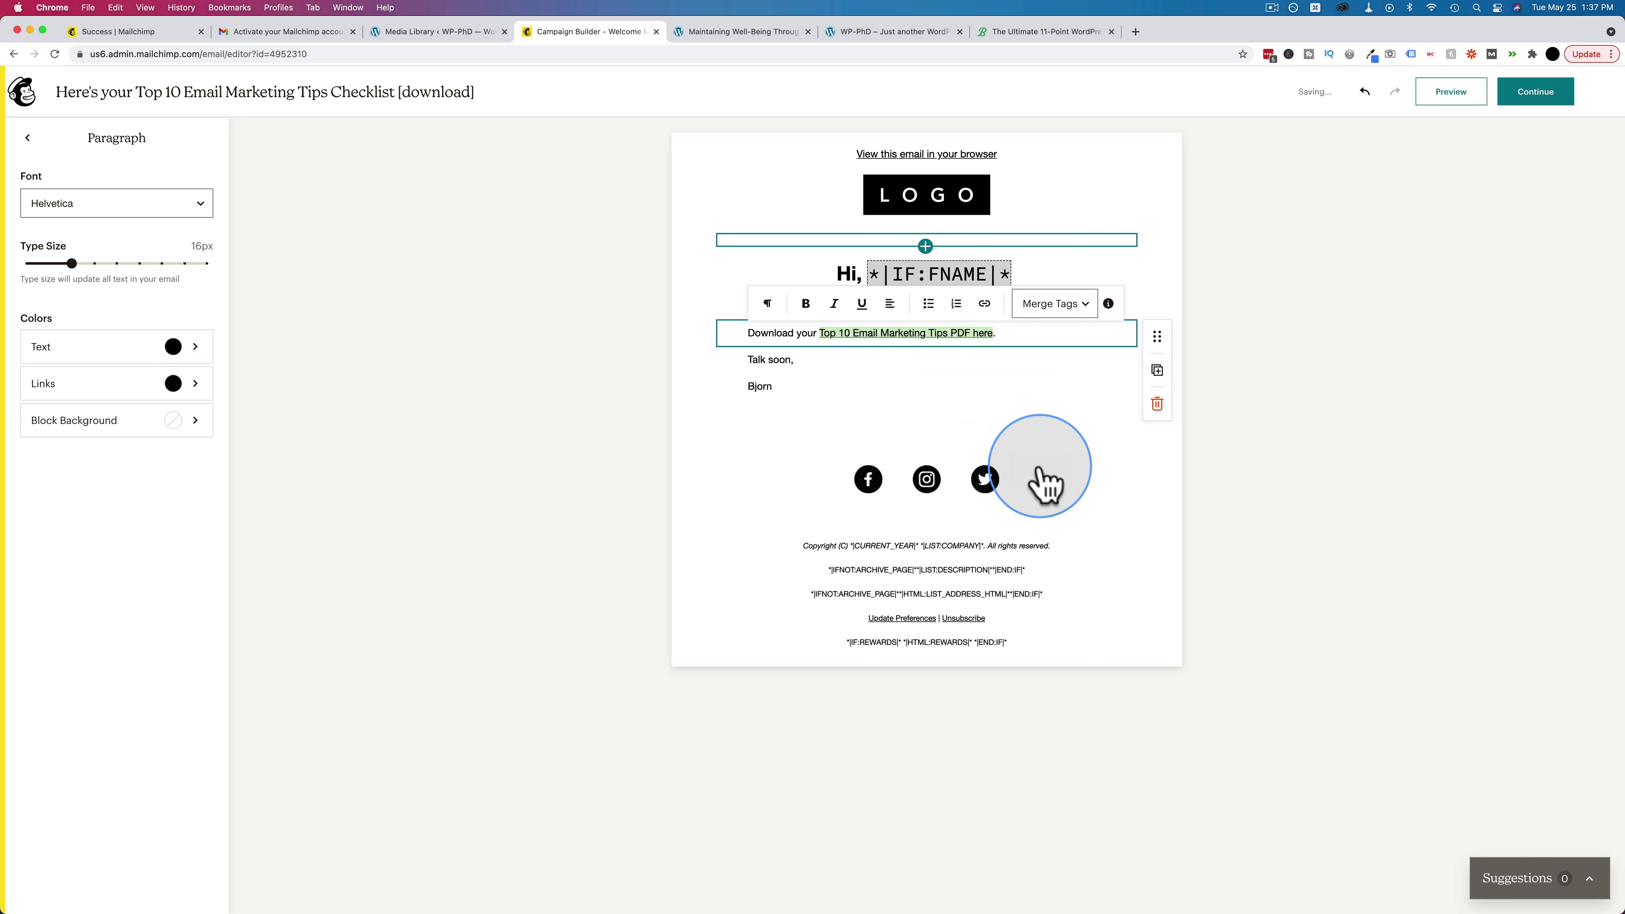
# Preview the welcome email, check that its PDF link opens the checklist document, and return to the automation overview.
pyautogui.click(1461, 103)
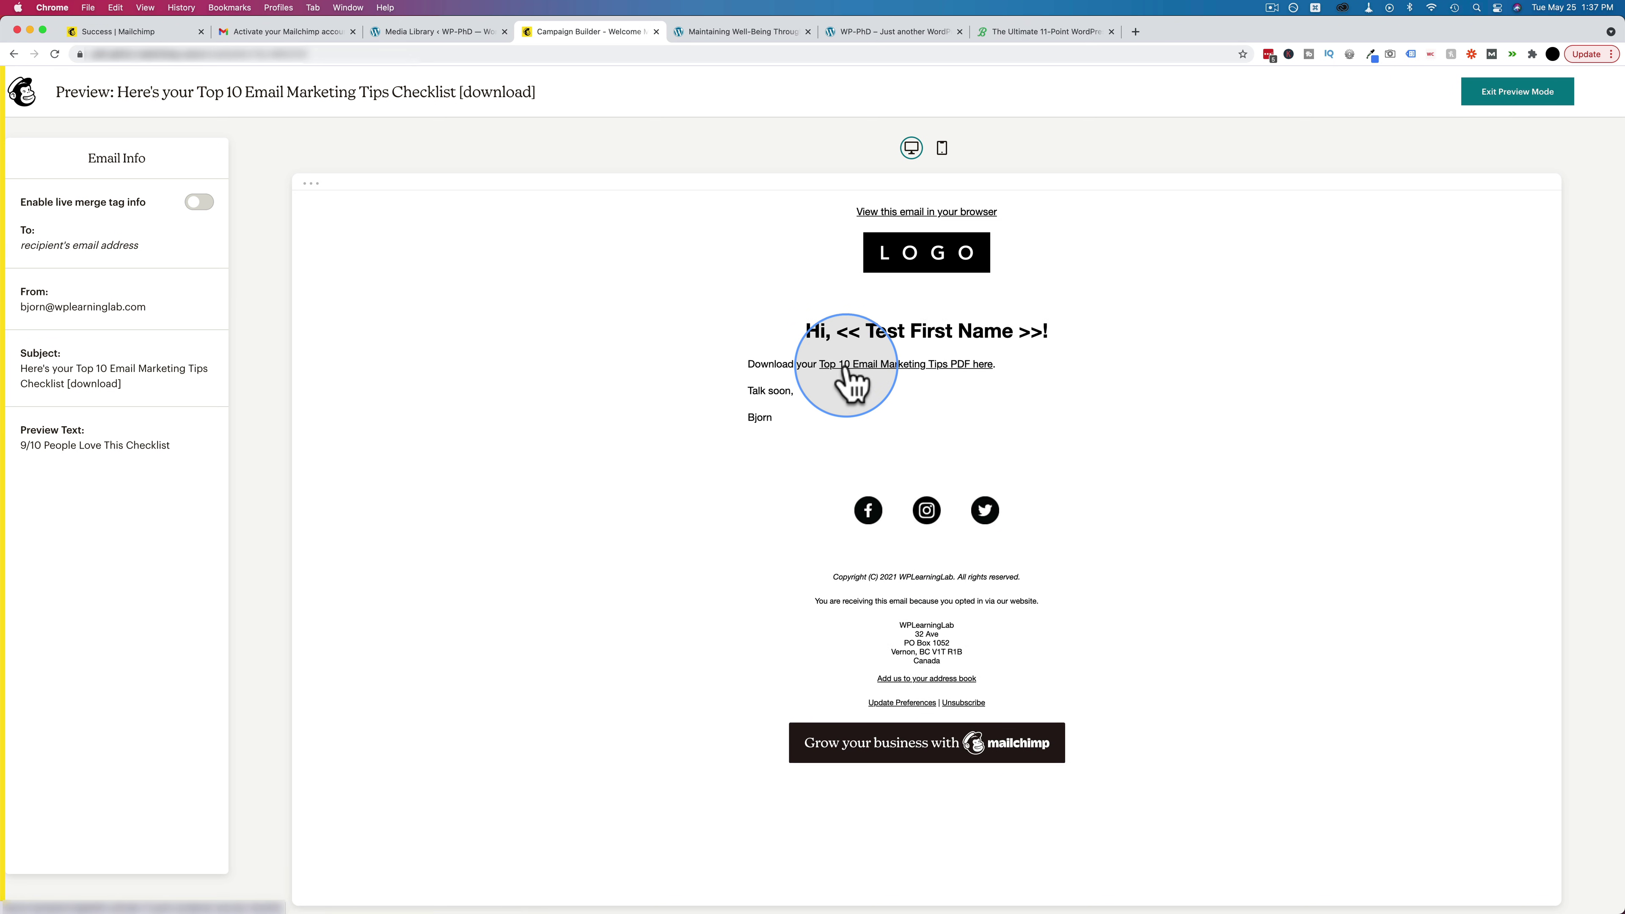
pyautogui.click(908, 368)
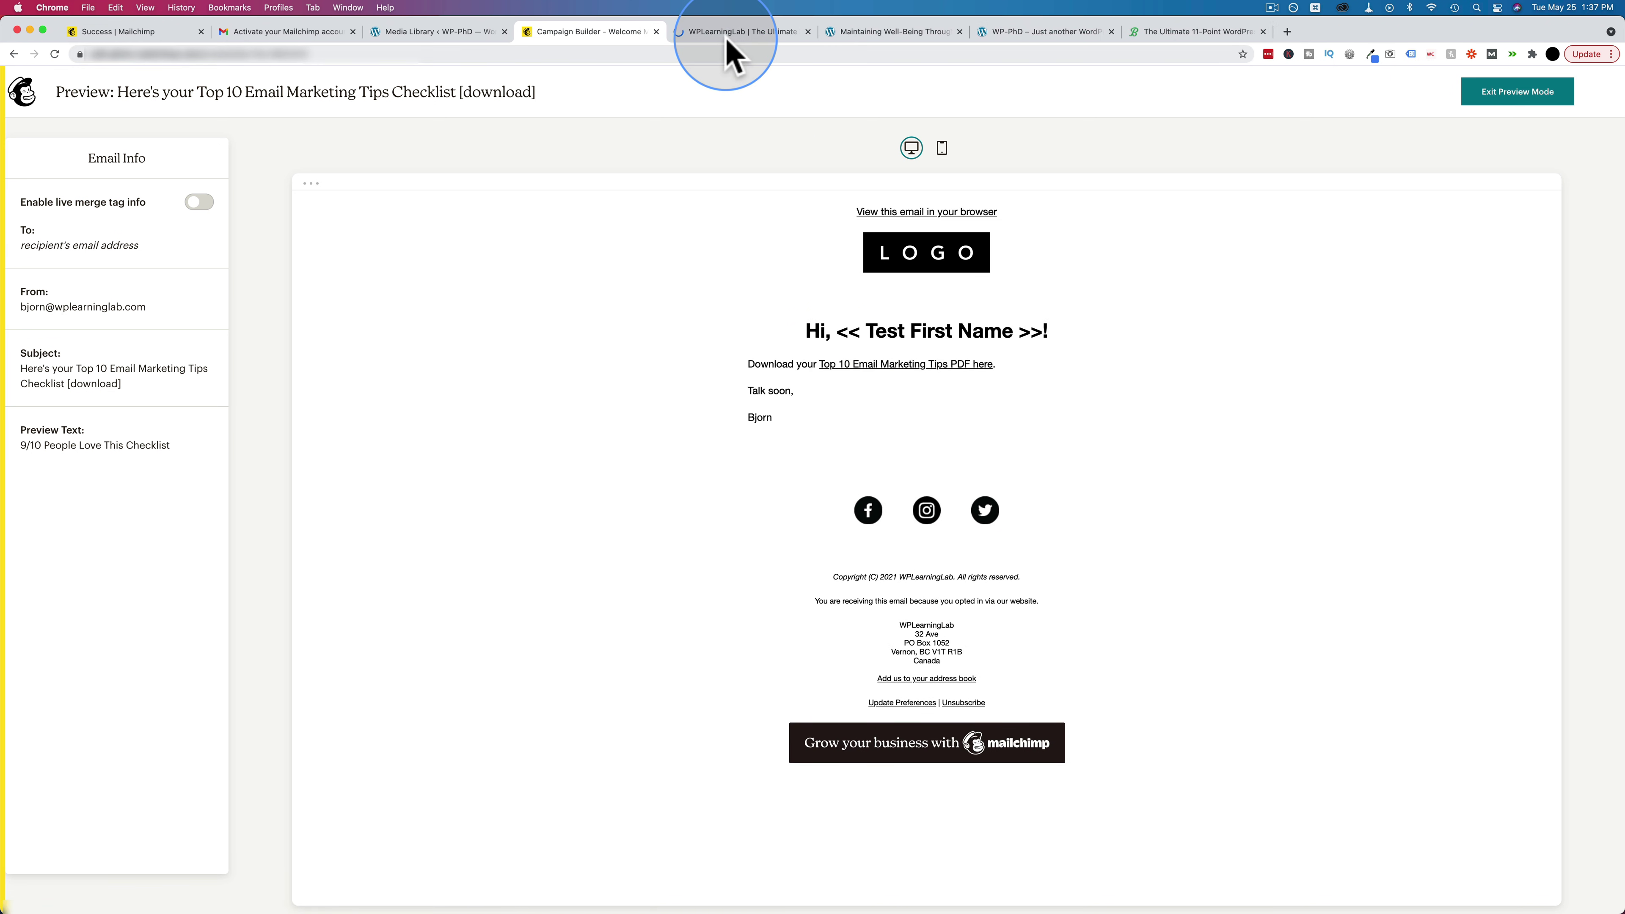
pyautogui.click(726, 37)
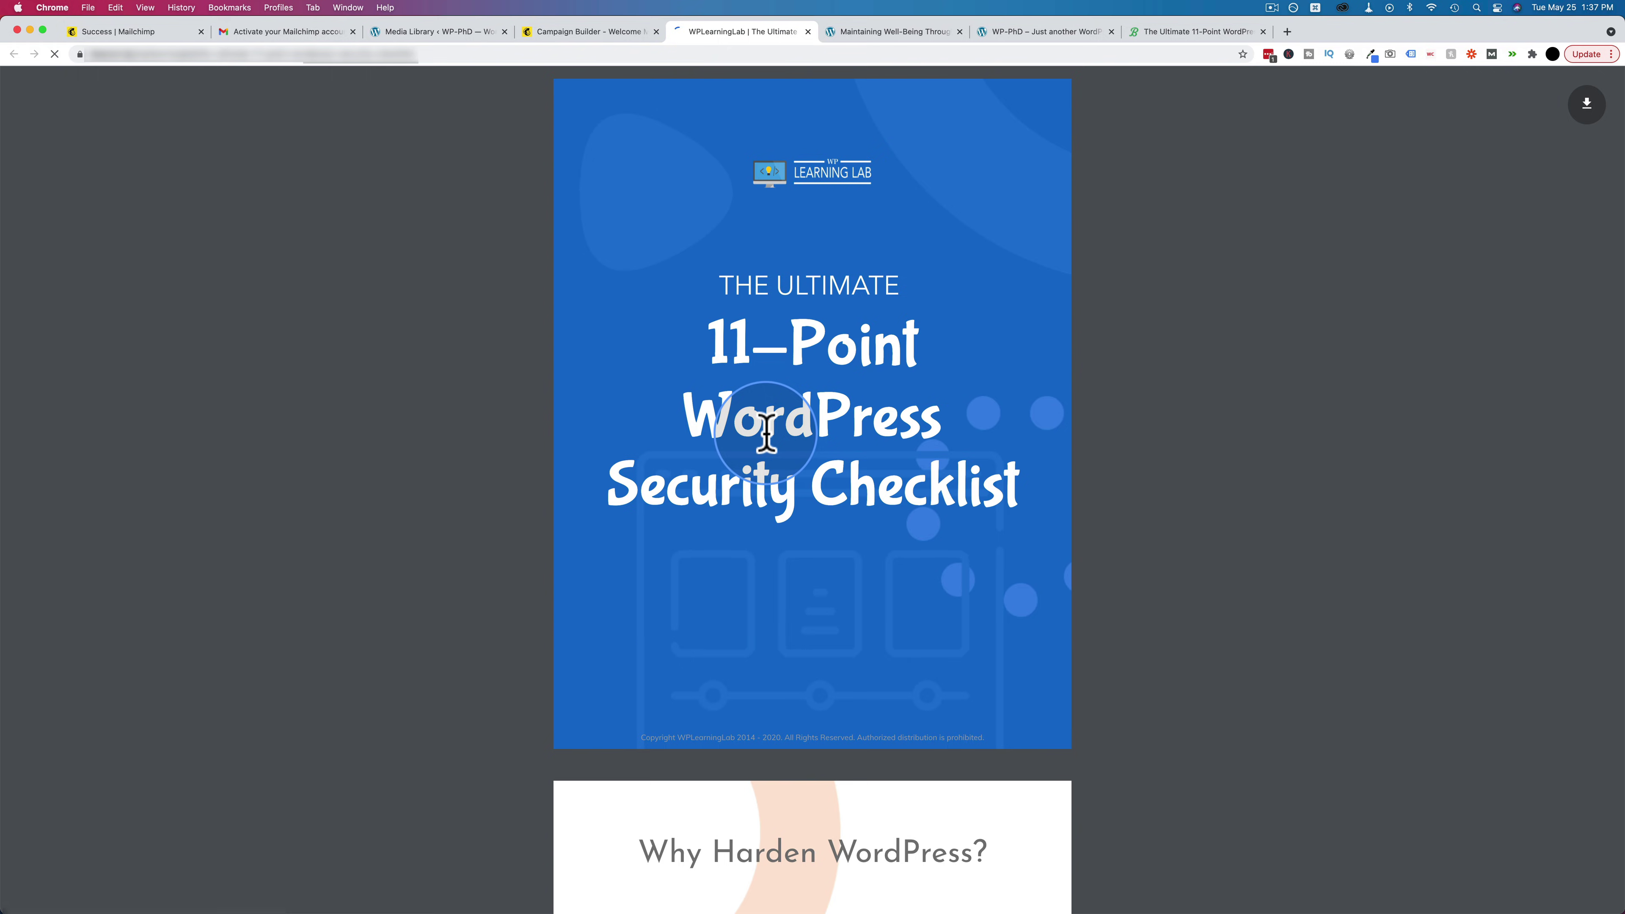
pyautogui.scroll(-10, 765, 442)
pyautogui.scroll(-15, 765, 442)
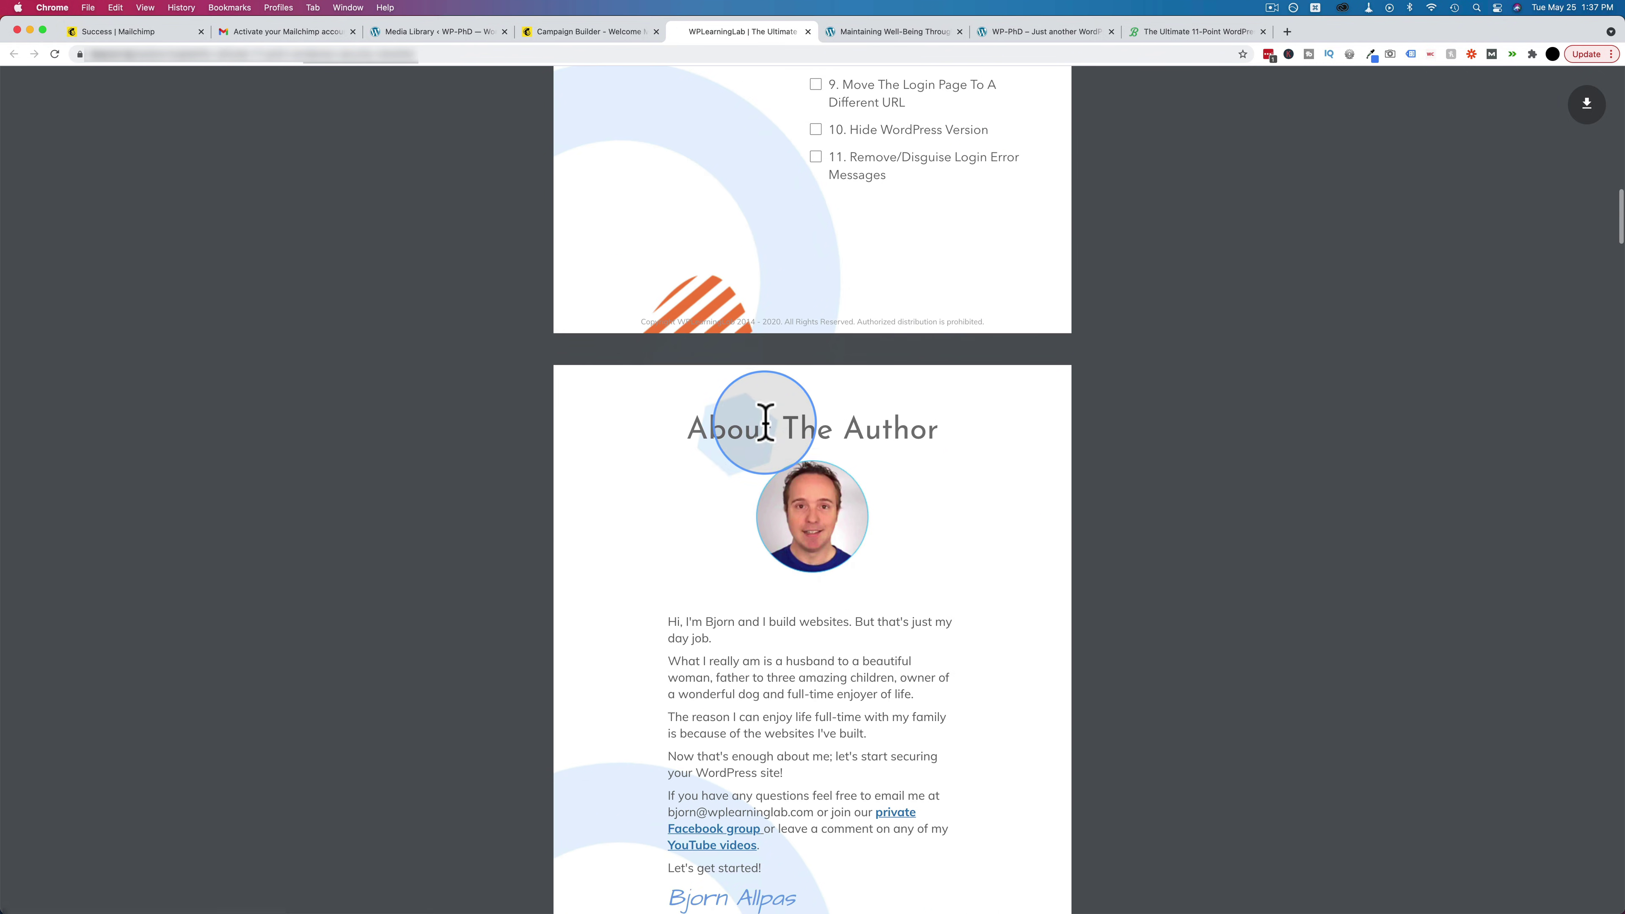
pyautogui.click(809, 31)
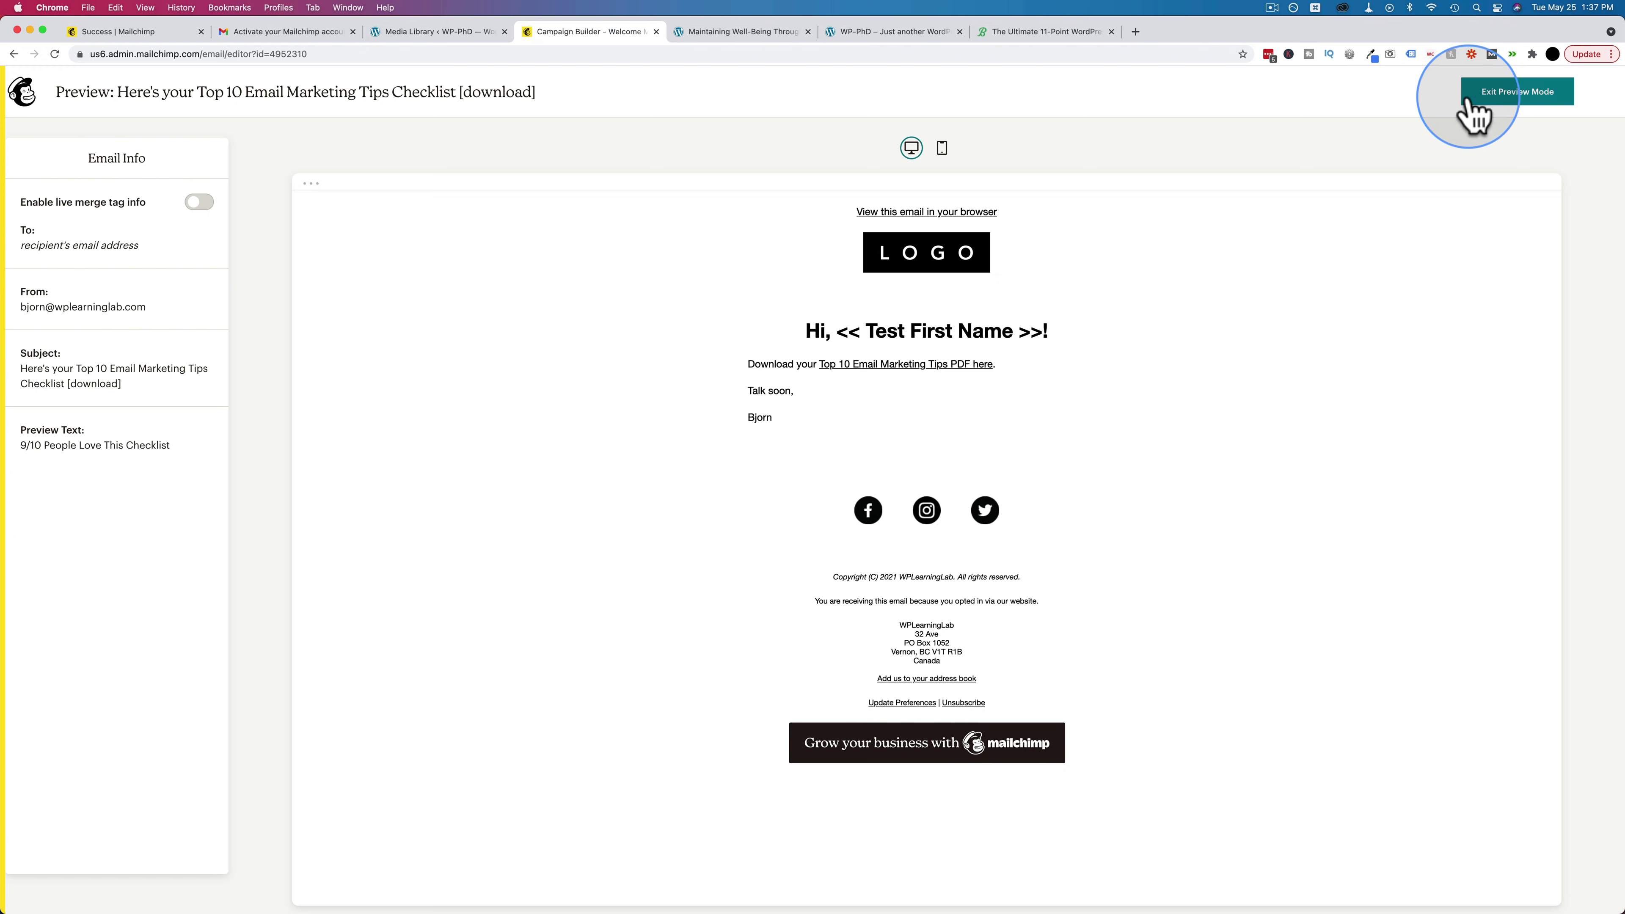
pyautogui.click(1518, 97)
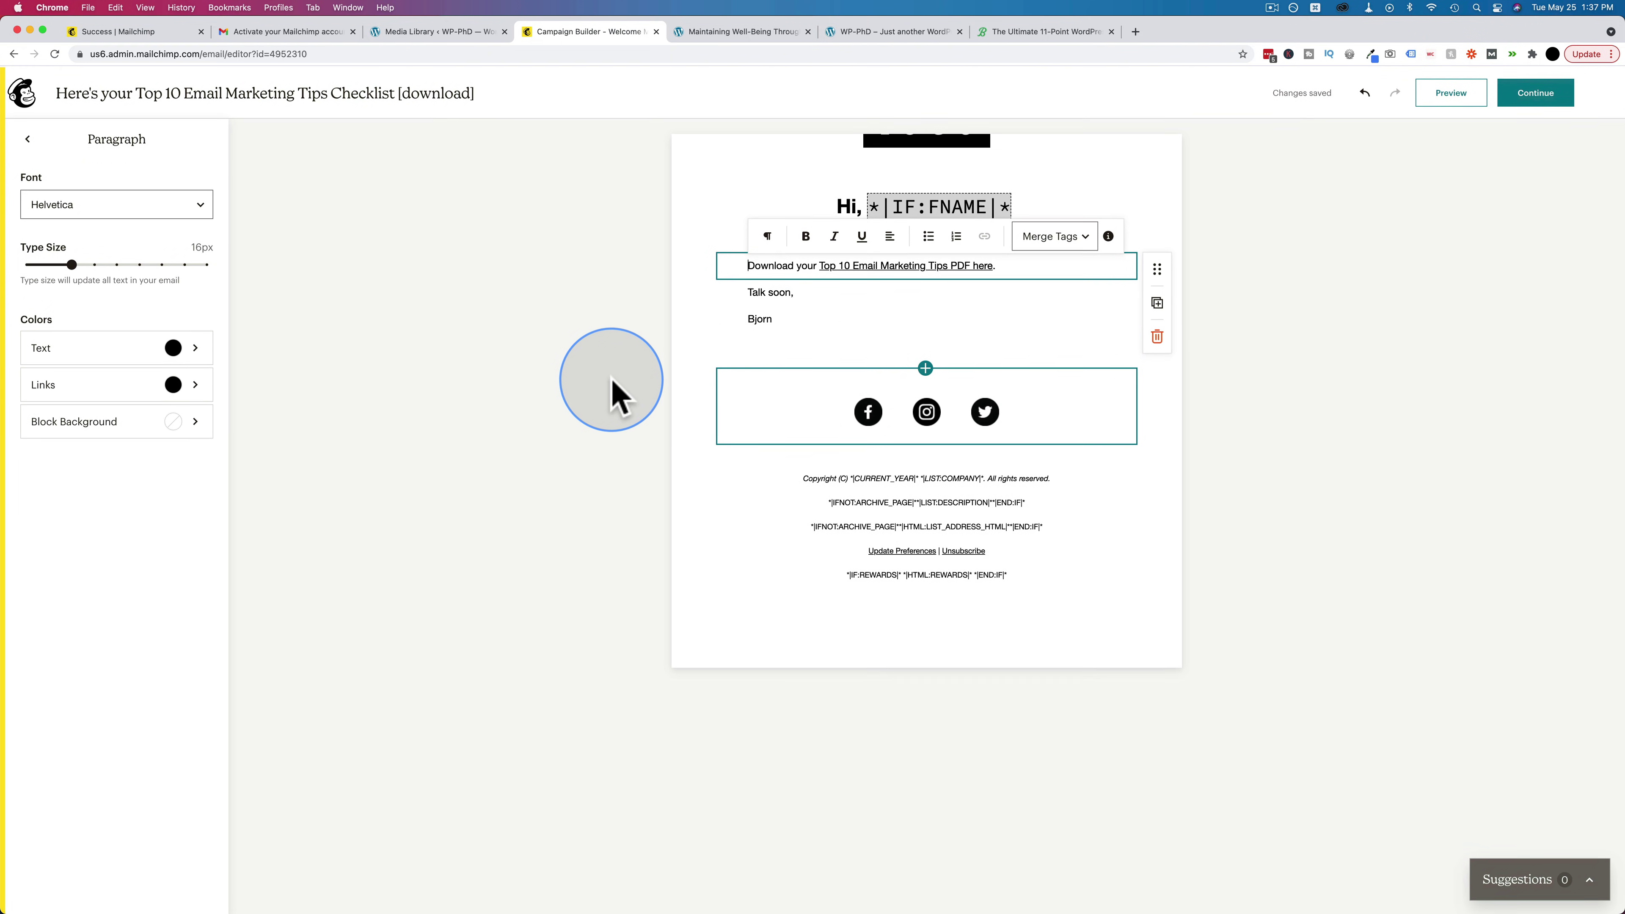
pyautogui.click(1223, 343)
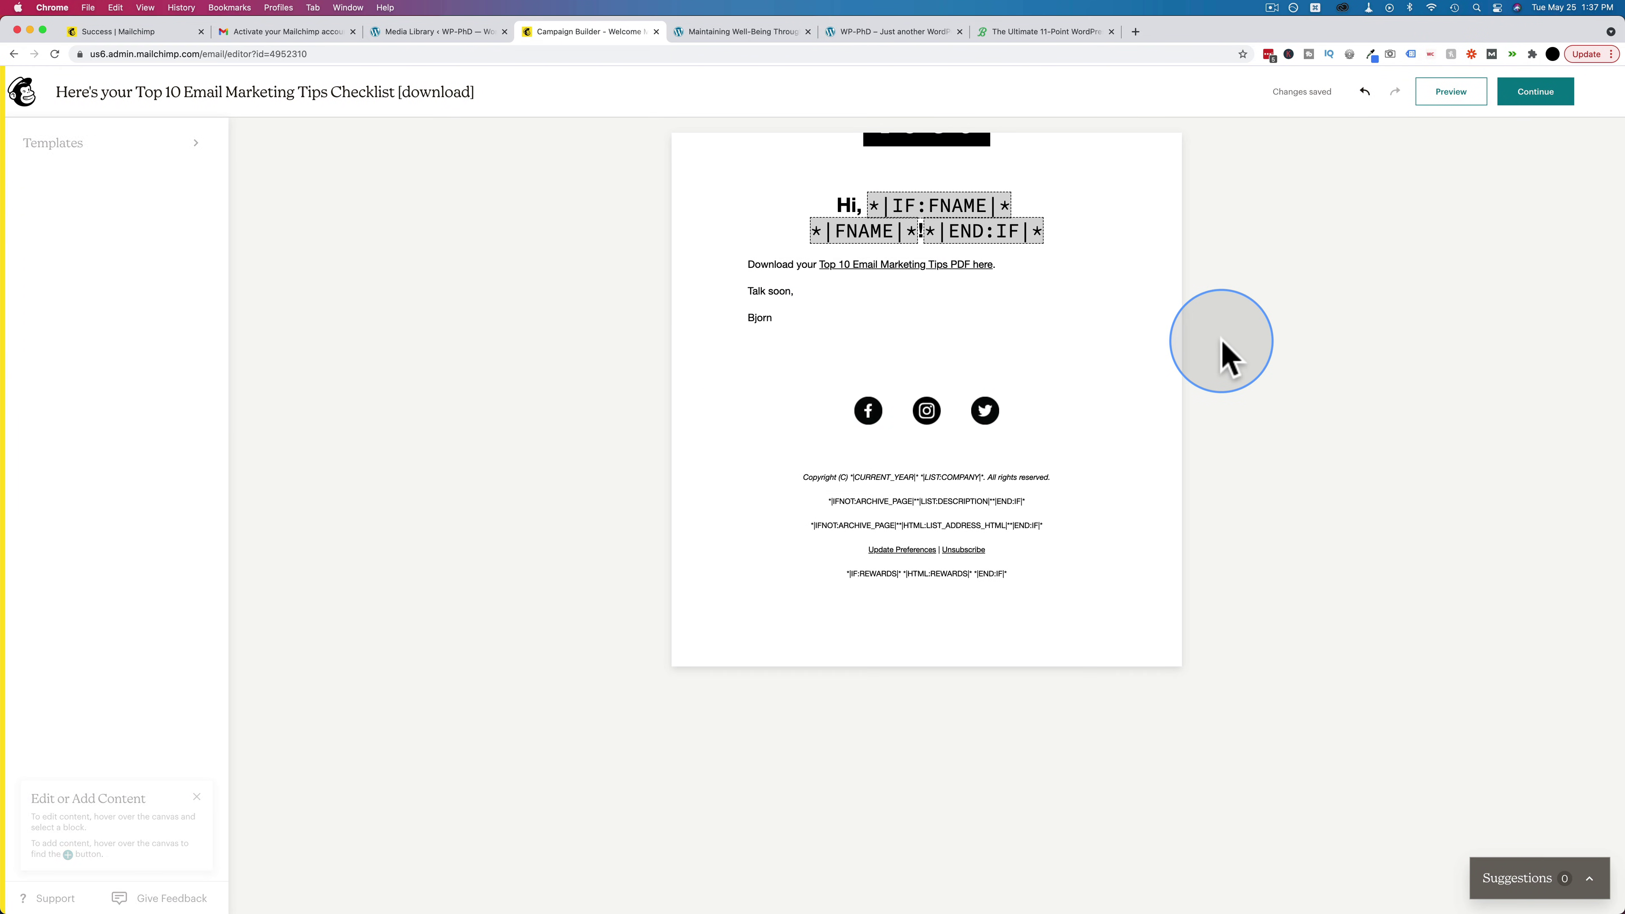
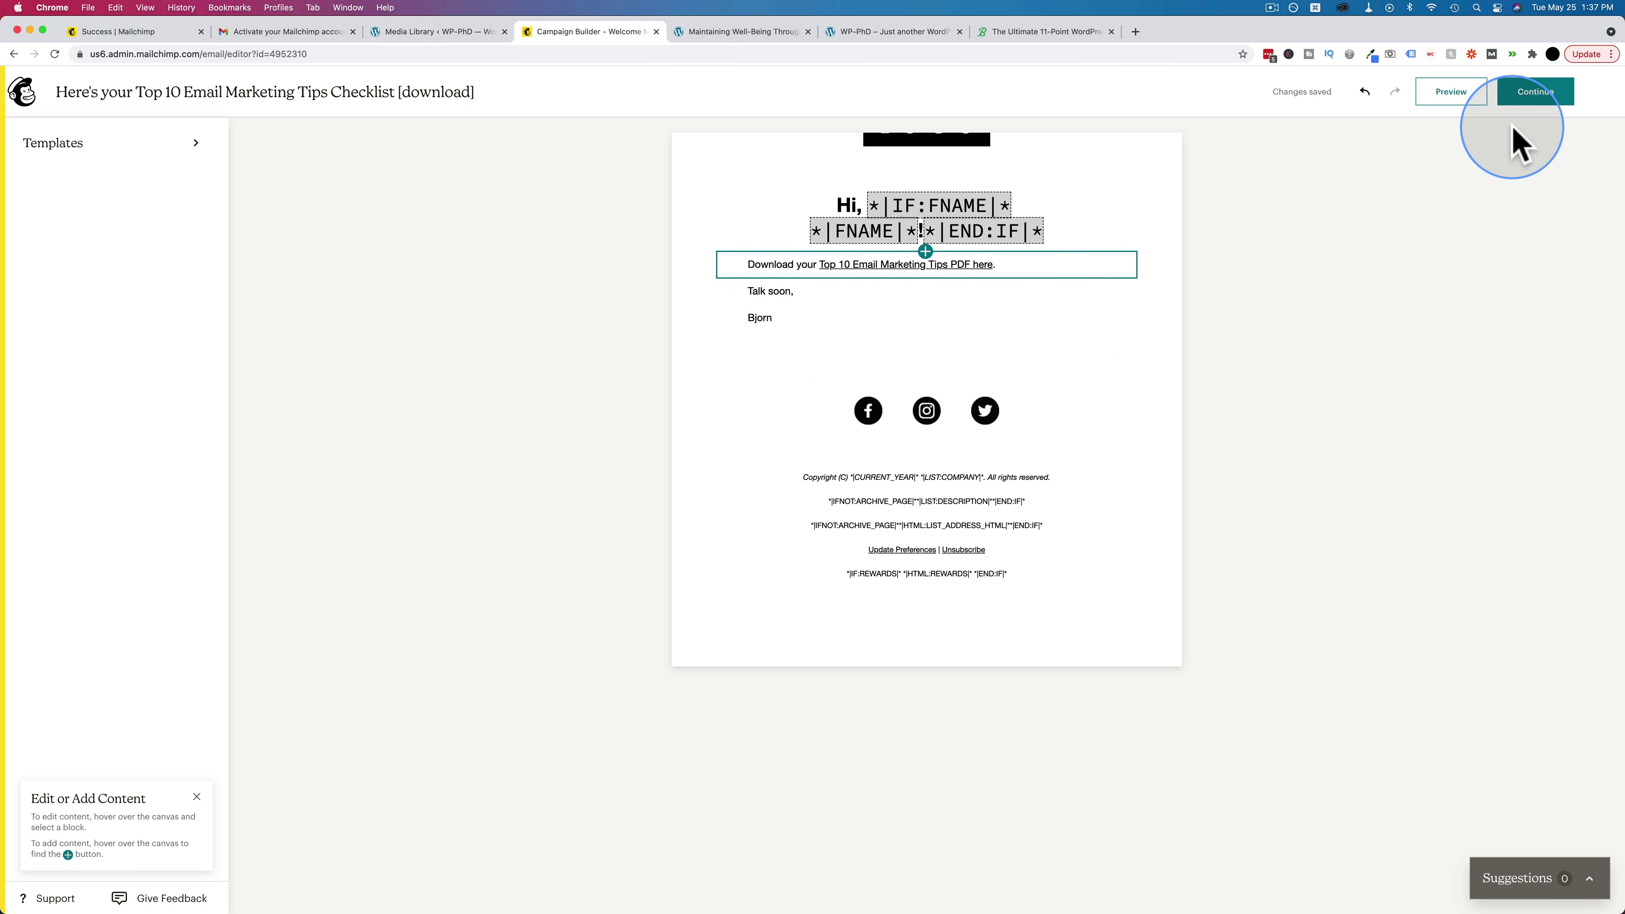
pyautogui.click(1541, 93)
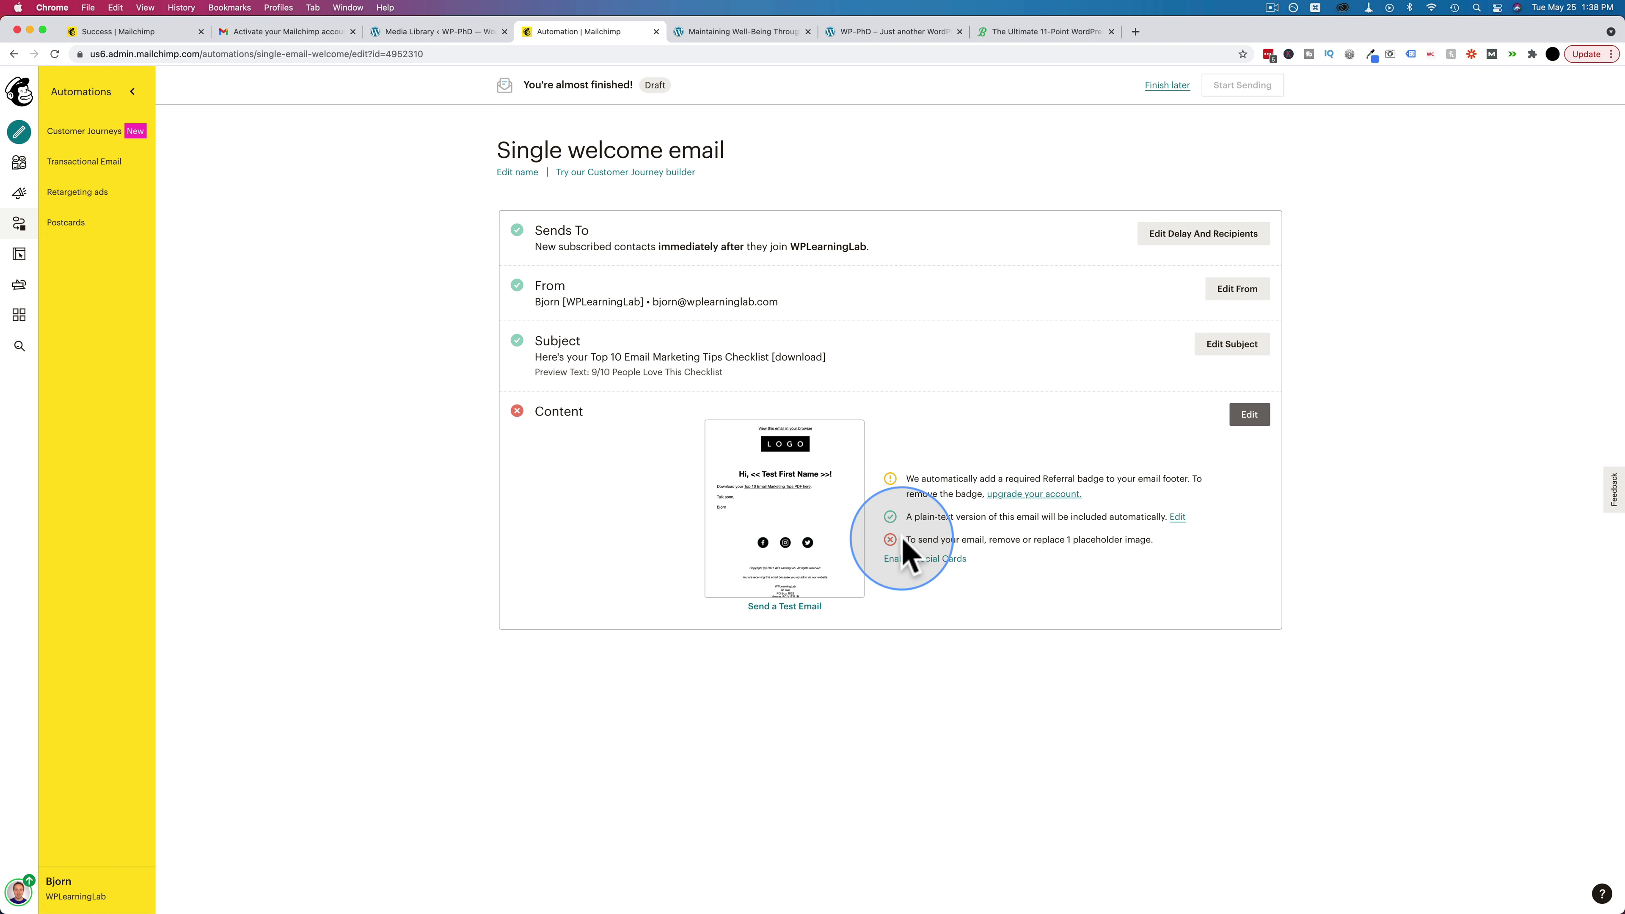
# Reopen the welcome email's design and replace the placeholder logo with the WP Learning Lab logo file from the Documents folder.
pyautogui.click(1247, 417)
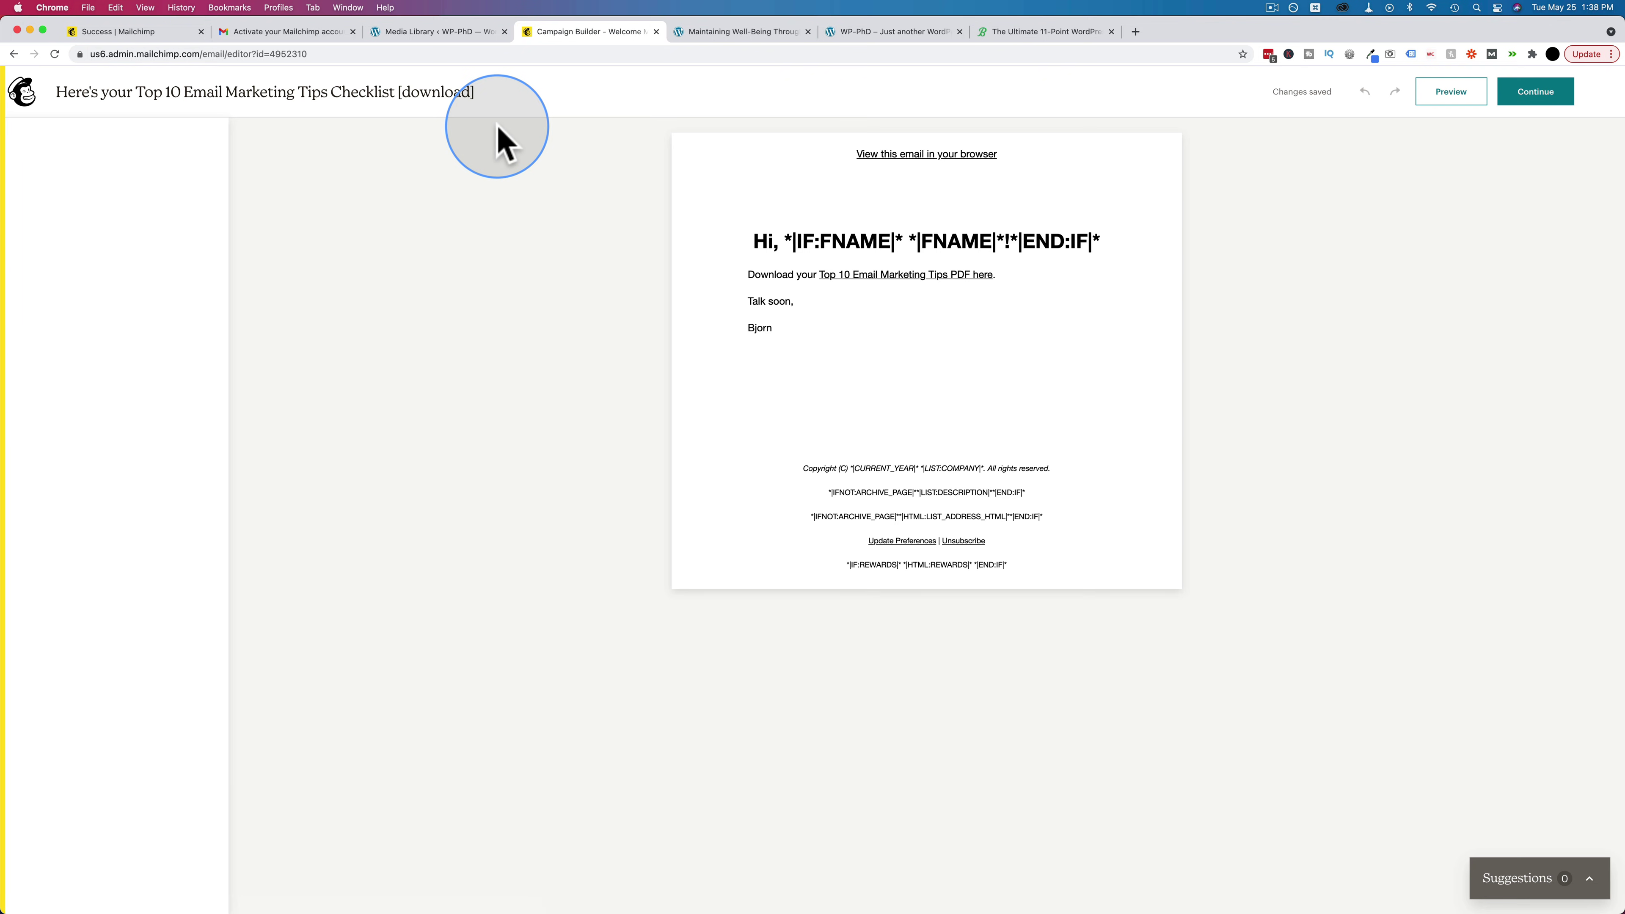
pyautogui.click(925, 211)
pyautogui.click(116, 256)
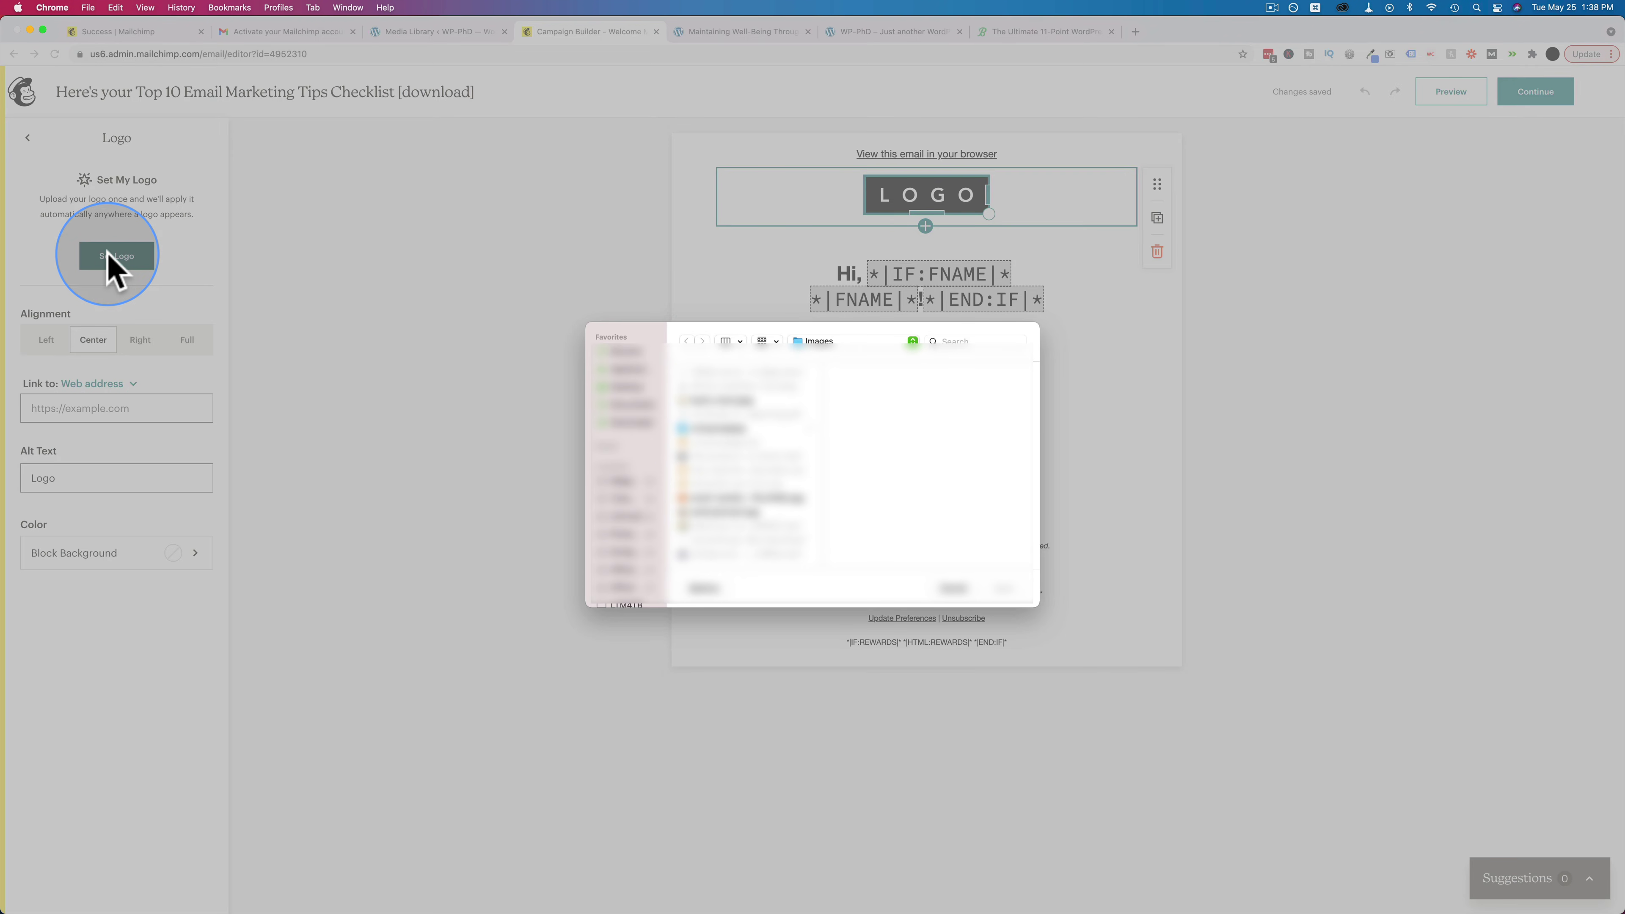
pyautogui.click(630, 406)
pyautogui.click(729, 480)
pyautogui.scroll(-10, 726, 473)
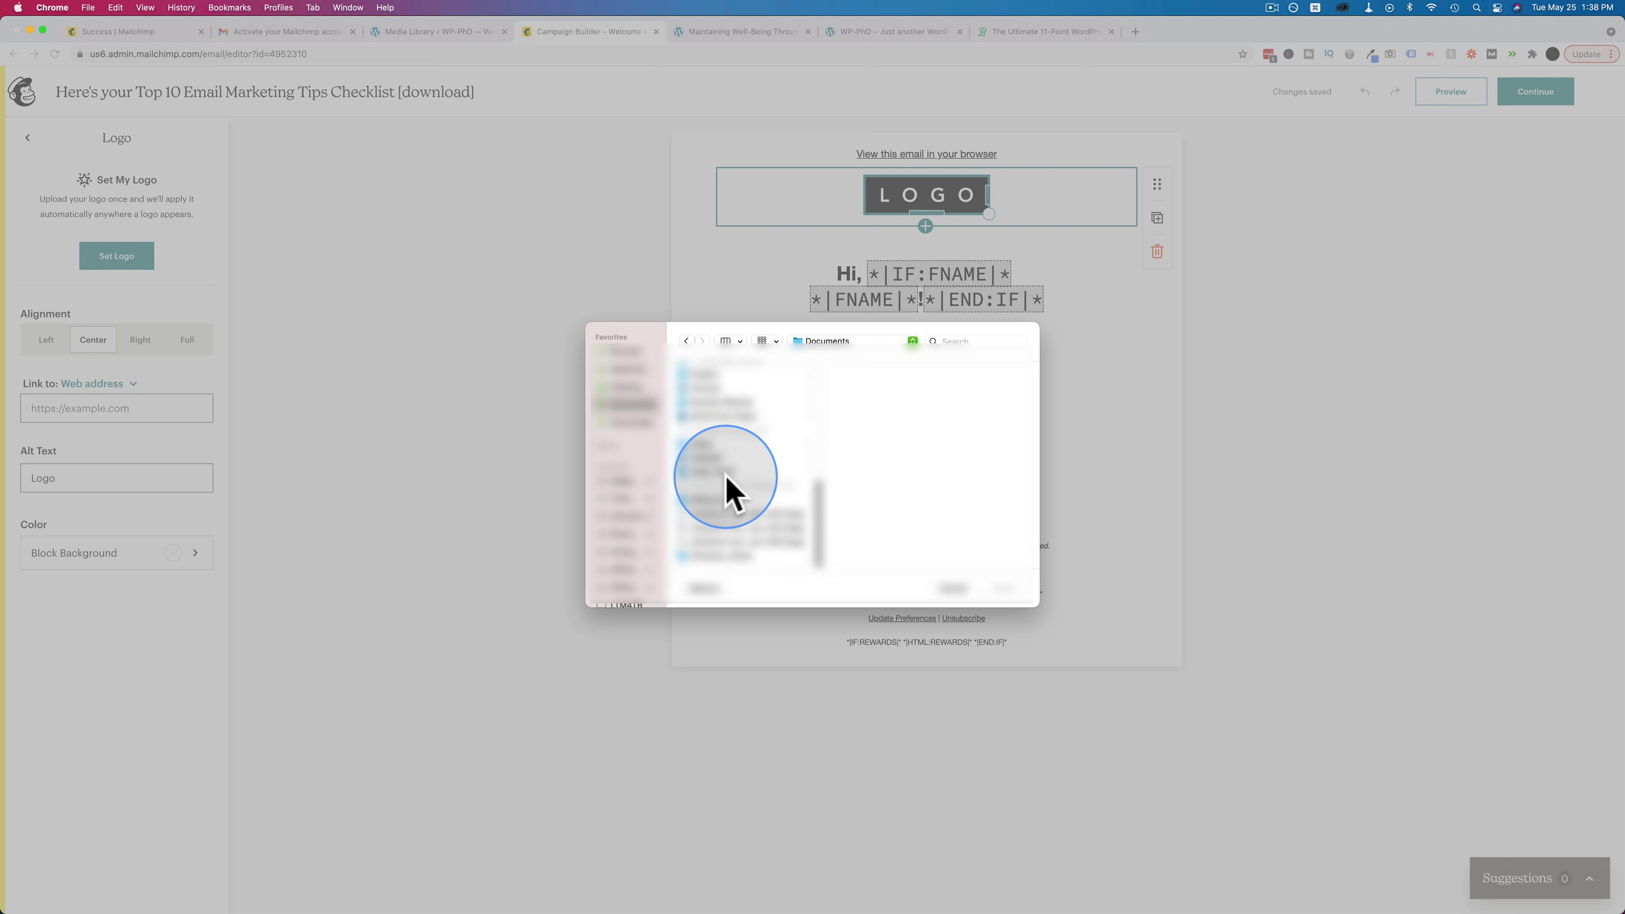
pyautogui.click(720, 500)
pyautogui.scroll(3, 733, 433)
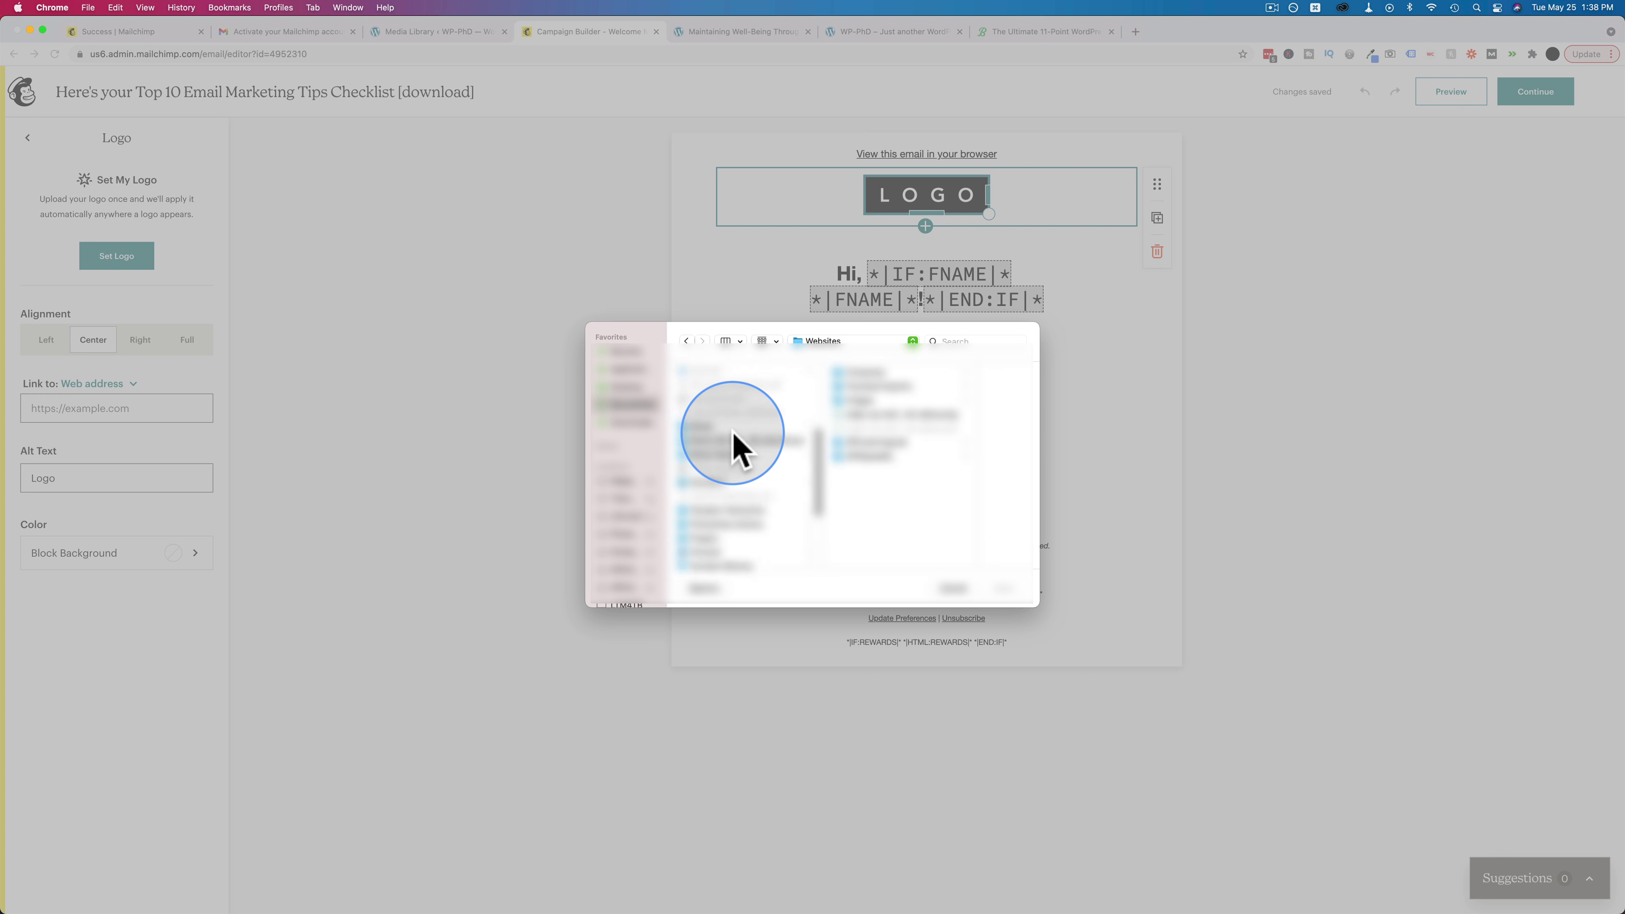
pyautogui.click(801, 430)
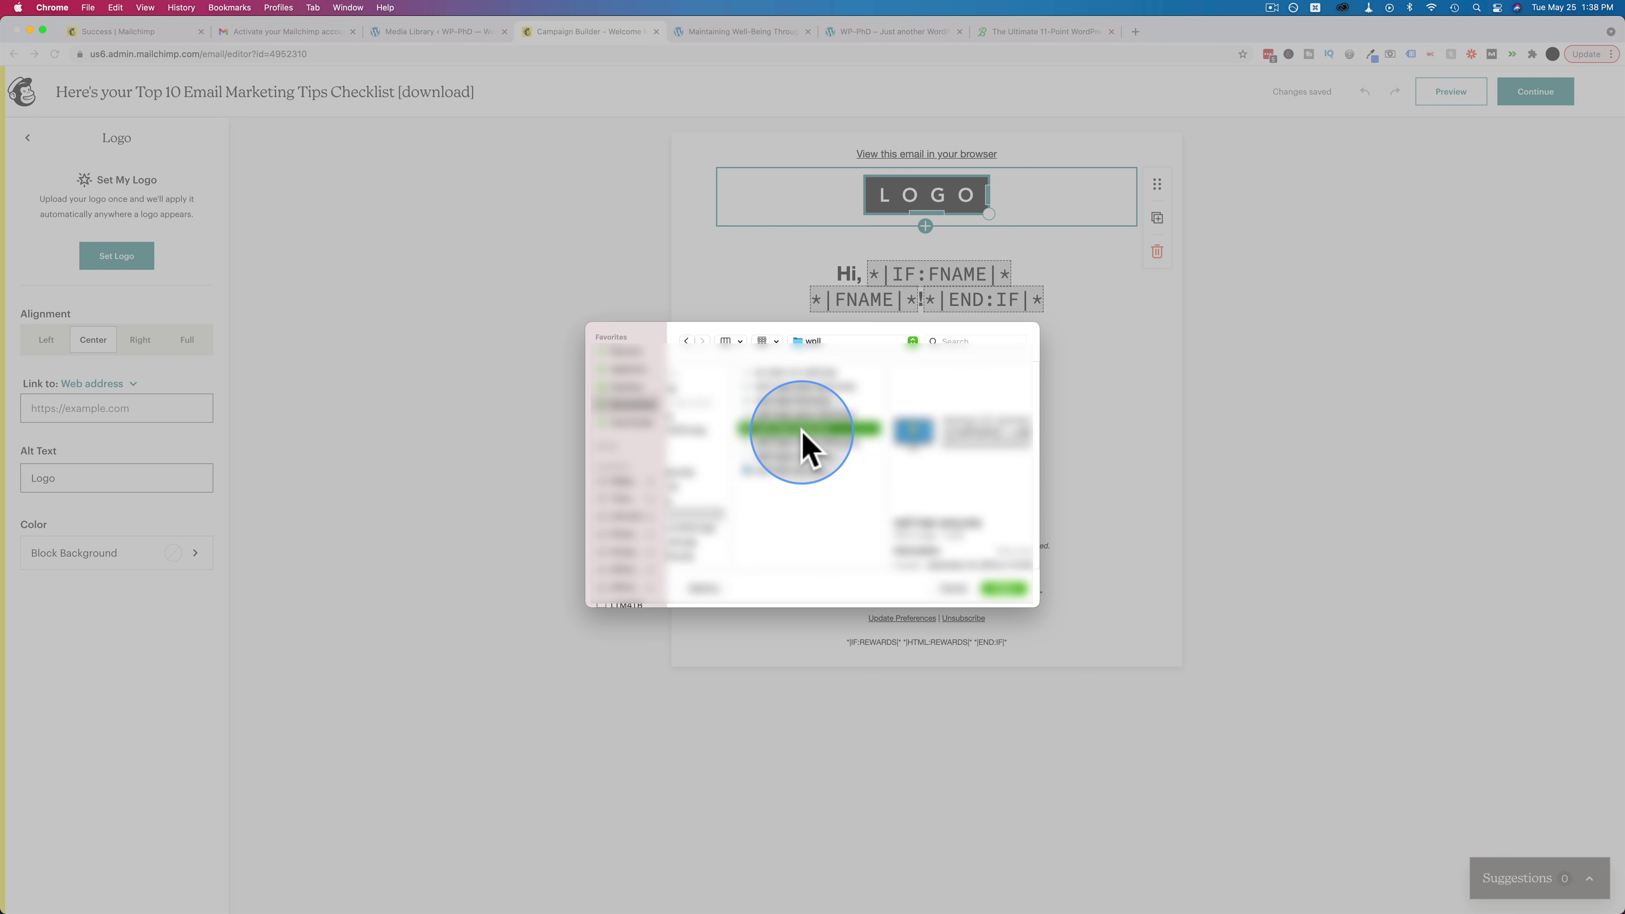
pyautogui.click(1003, 588)
# Shrink the uploaded logo at the head of the welcome email and return to the automation overview.
pyautogui.moveTo(1073, 269); pyautogui.dragTo(906, 182)
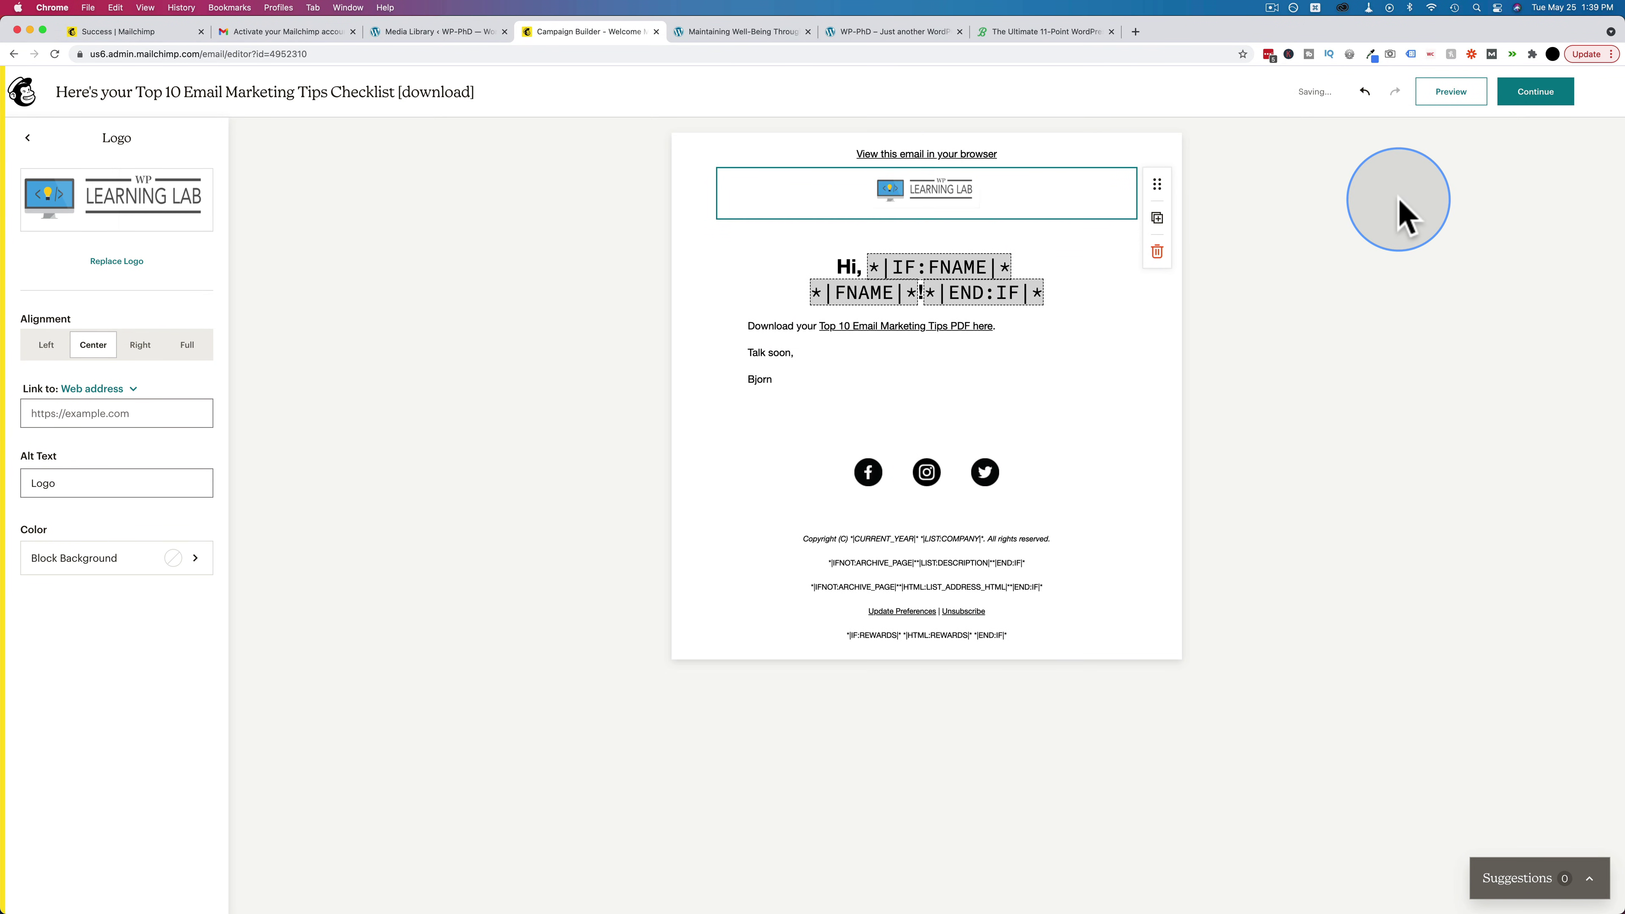
pyautogui.click(1396, 211)
pyautogui.click(1536, 93)
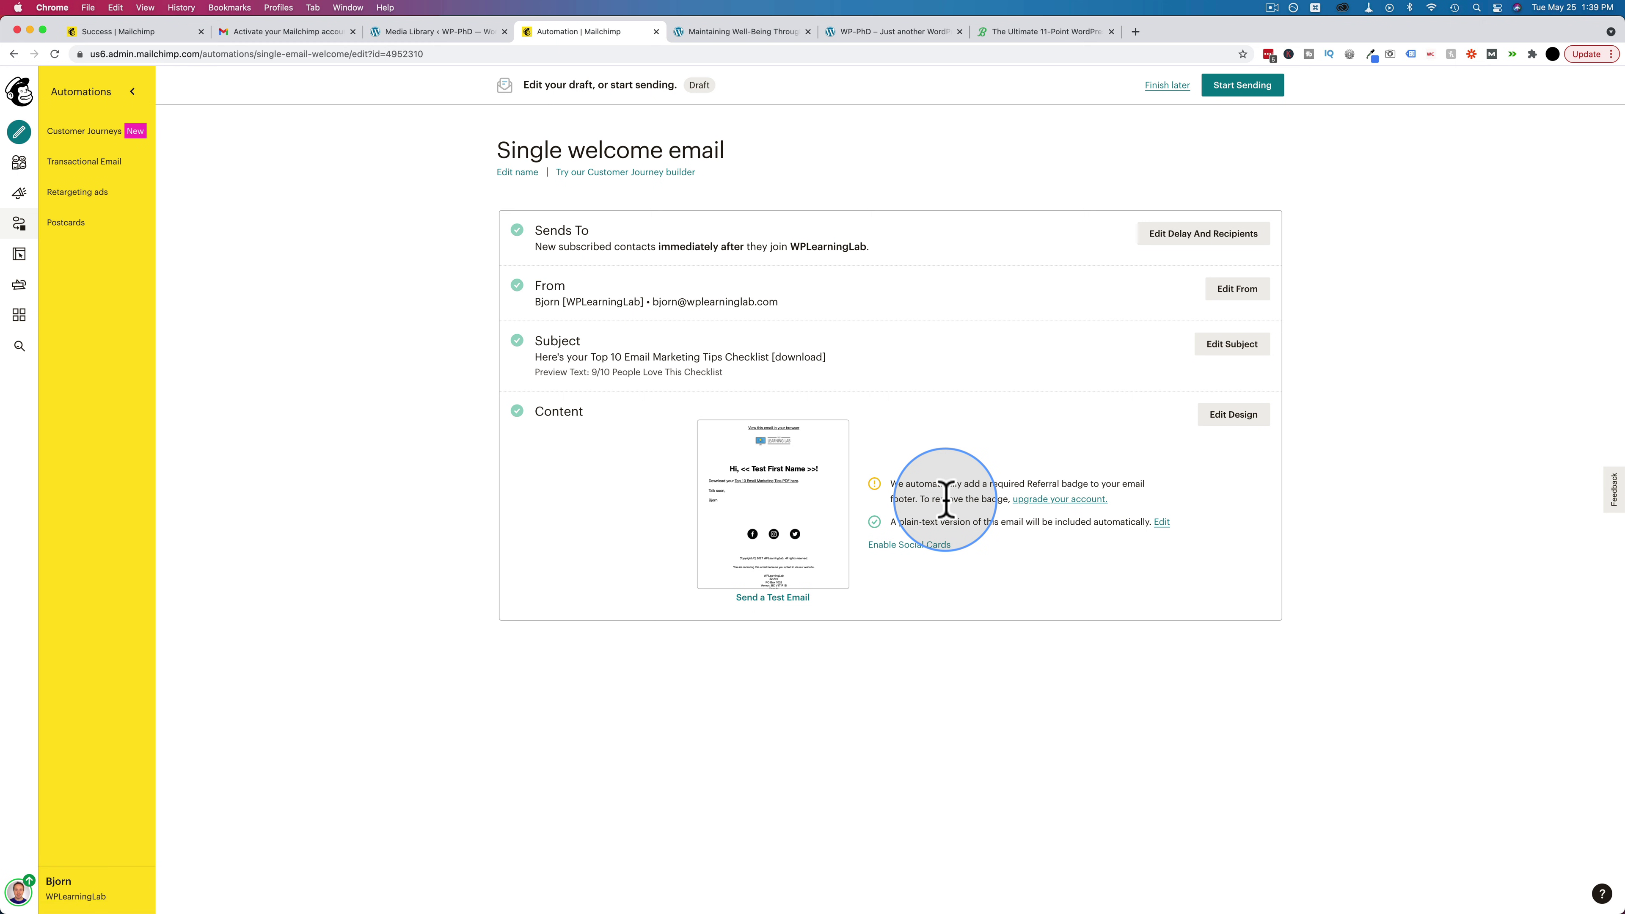
# Start sending the single welcome email automation and return to the workflows list.
pyautogui.click(1244, 92)
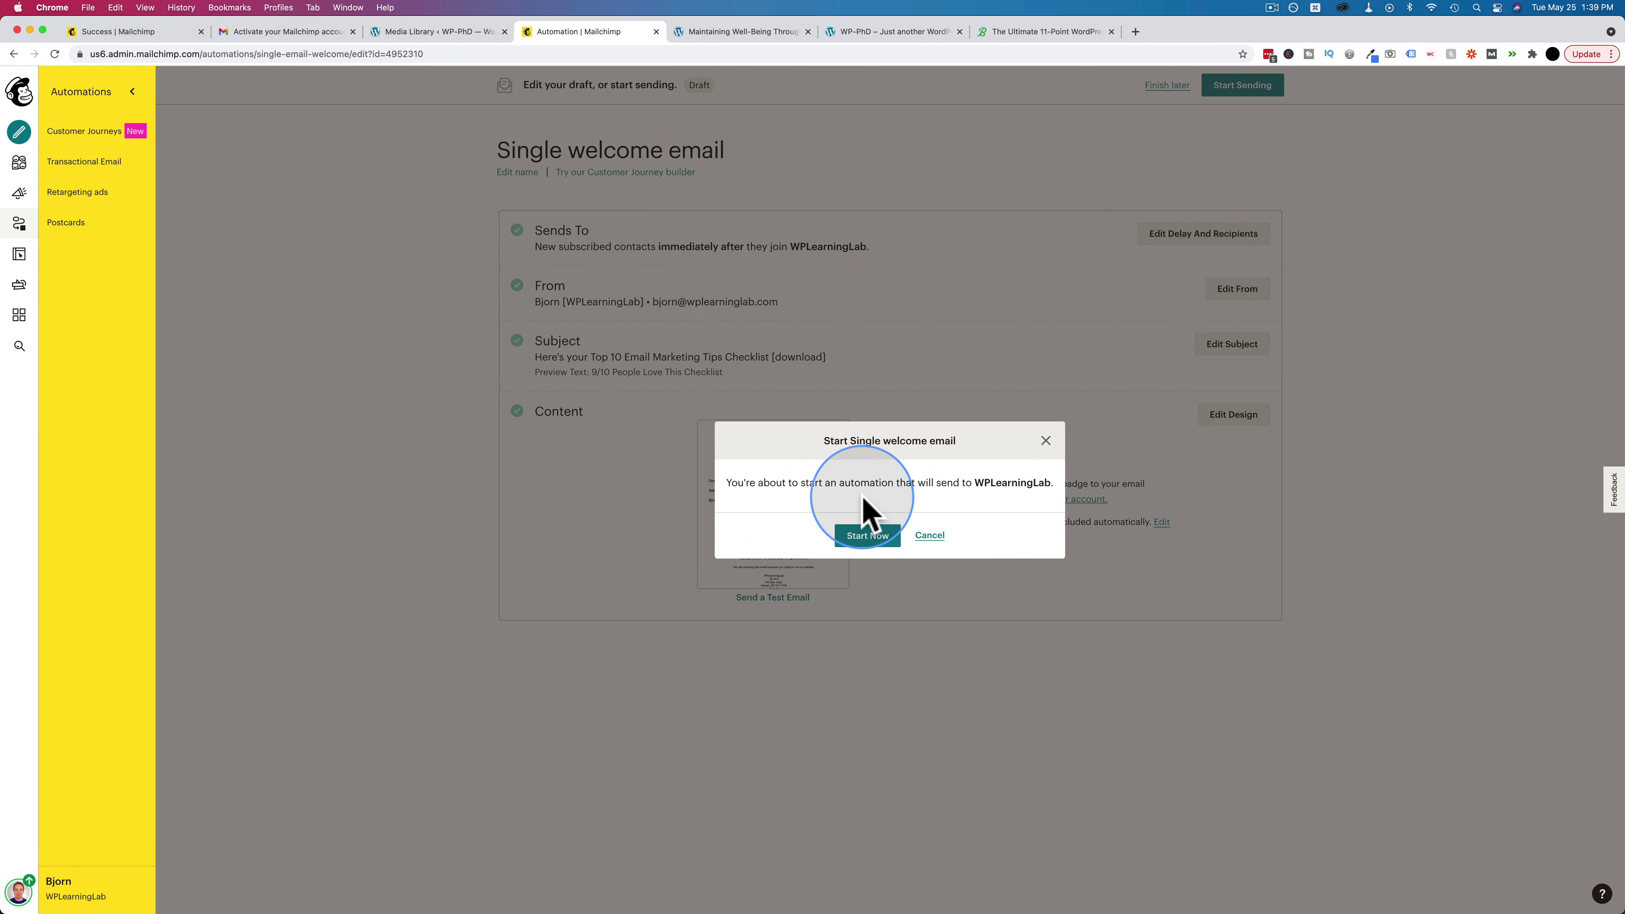
pyautogui.click(865, 536)
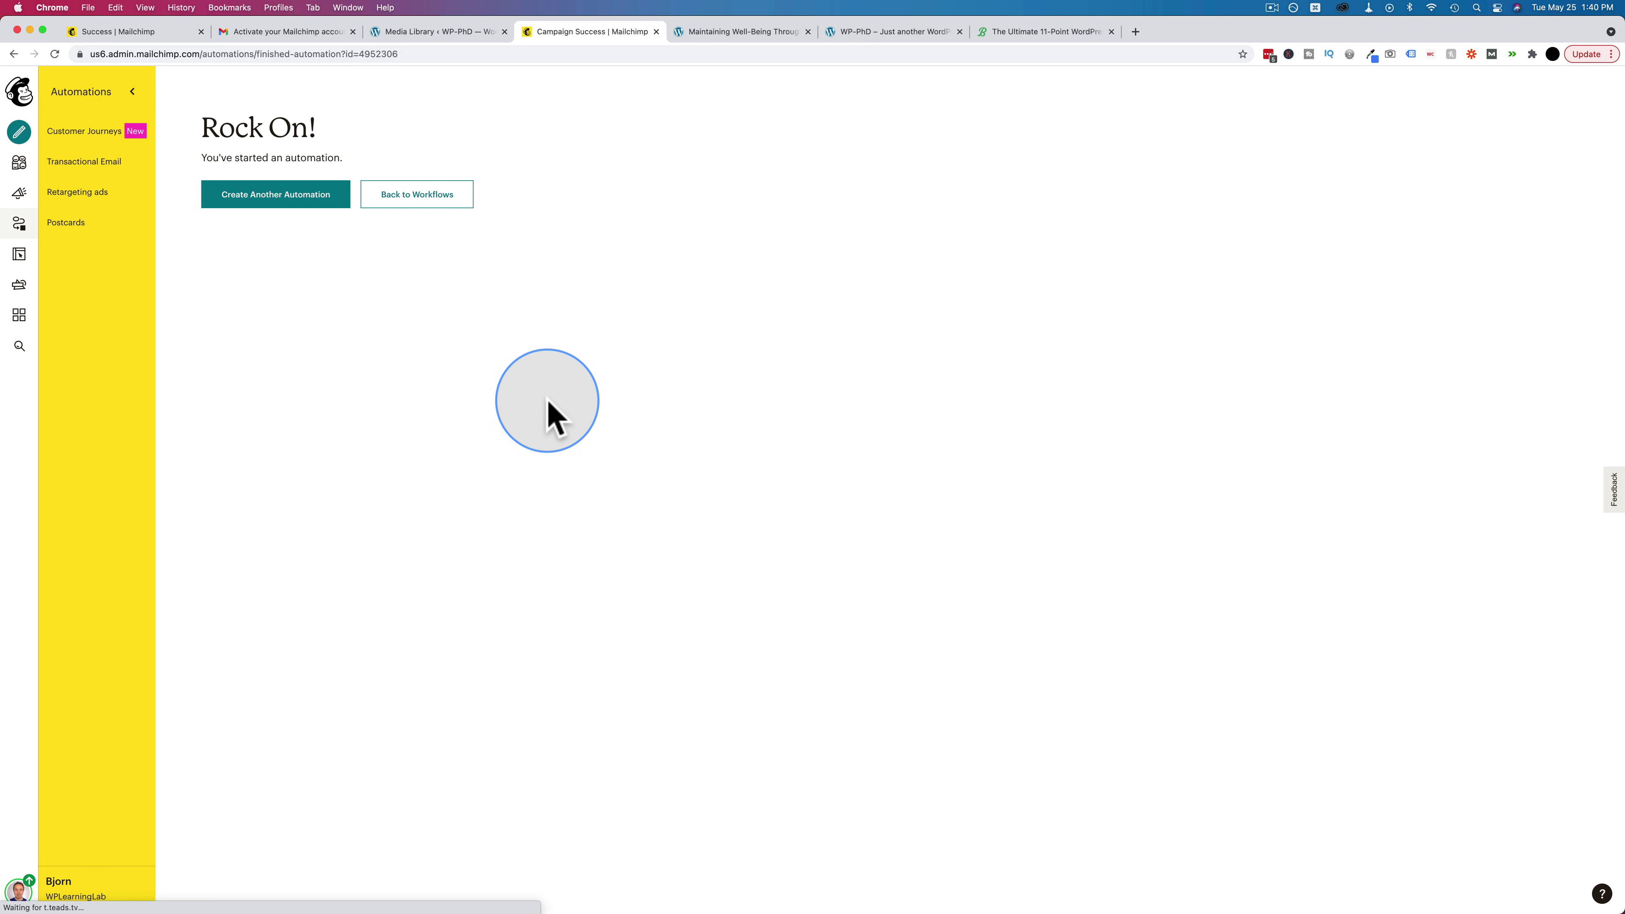
pyautogui.click(428, 200)
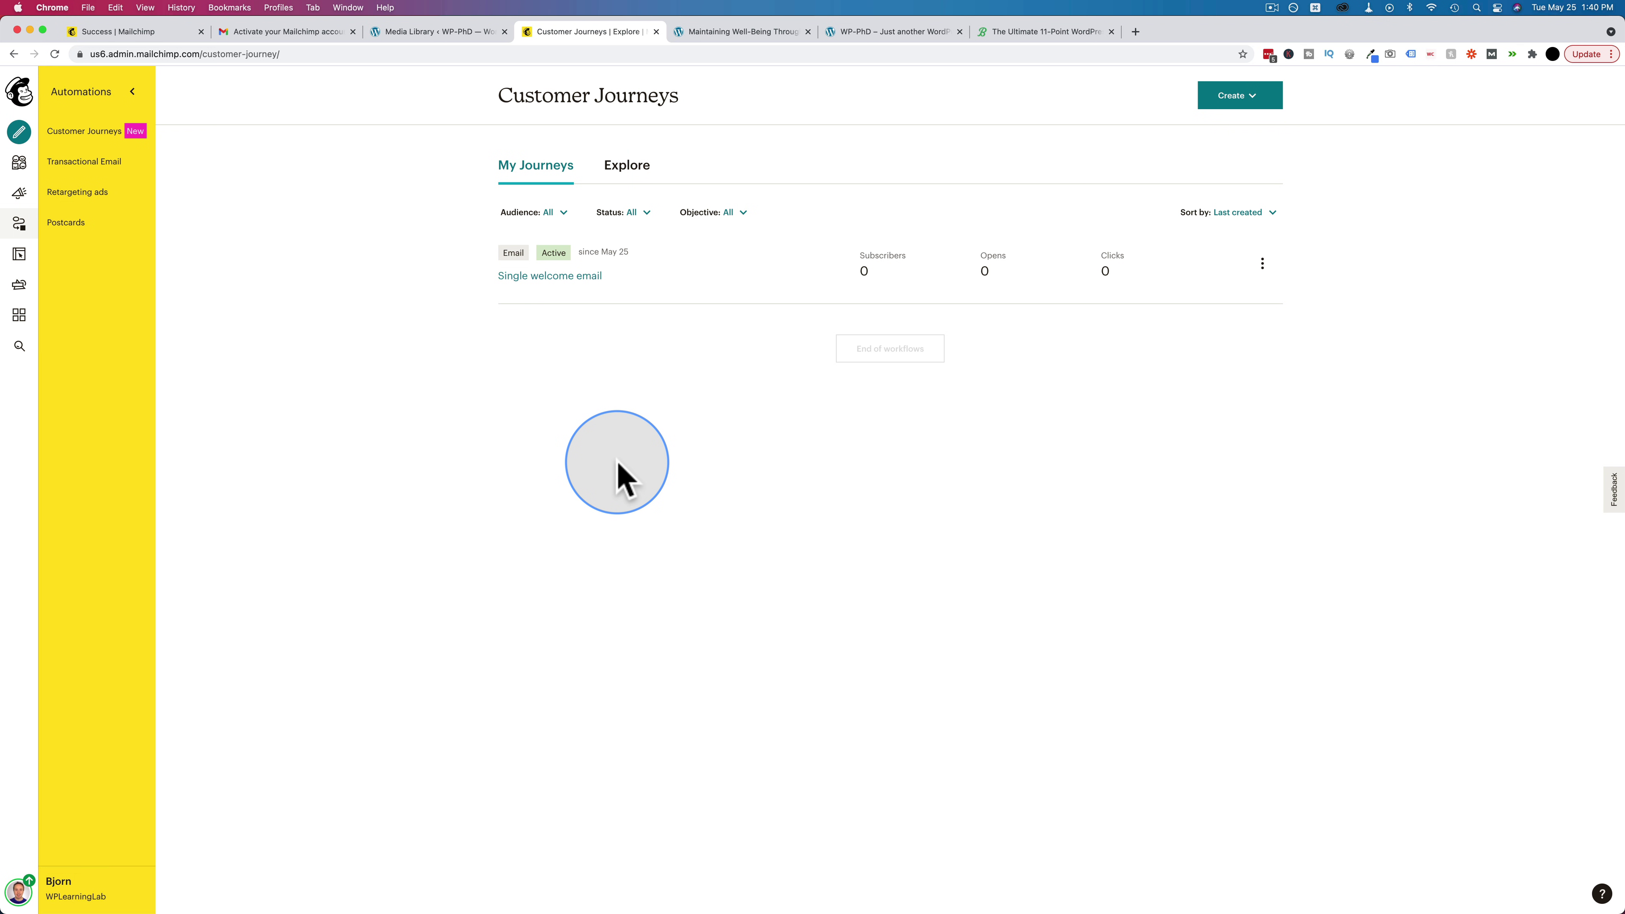
# Open the campaigns page in a new browser tab and create a regular email campaign named "Newsletter for May".
pyautogui.click(18, 199)
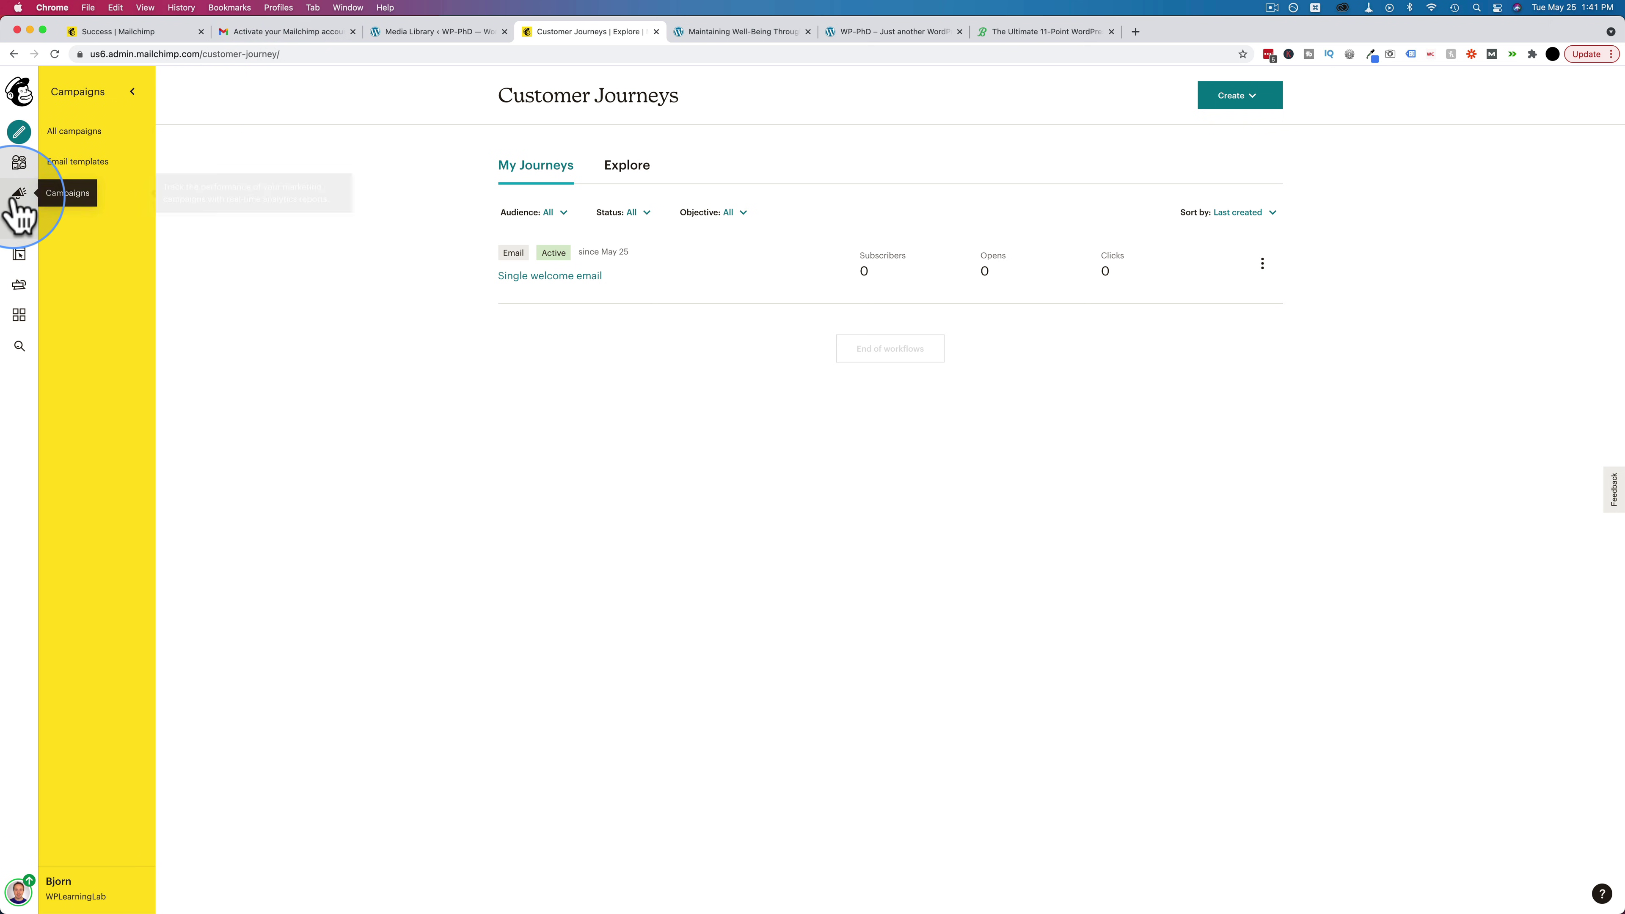
pyautogui.keyDown('super'); pyautogui.click(18, 201); pyautogui.keyUp('super')
pyautogui.click(750, 35)
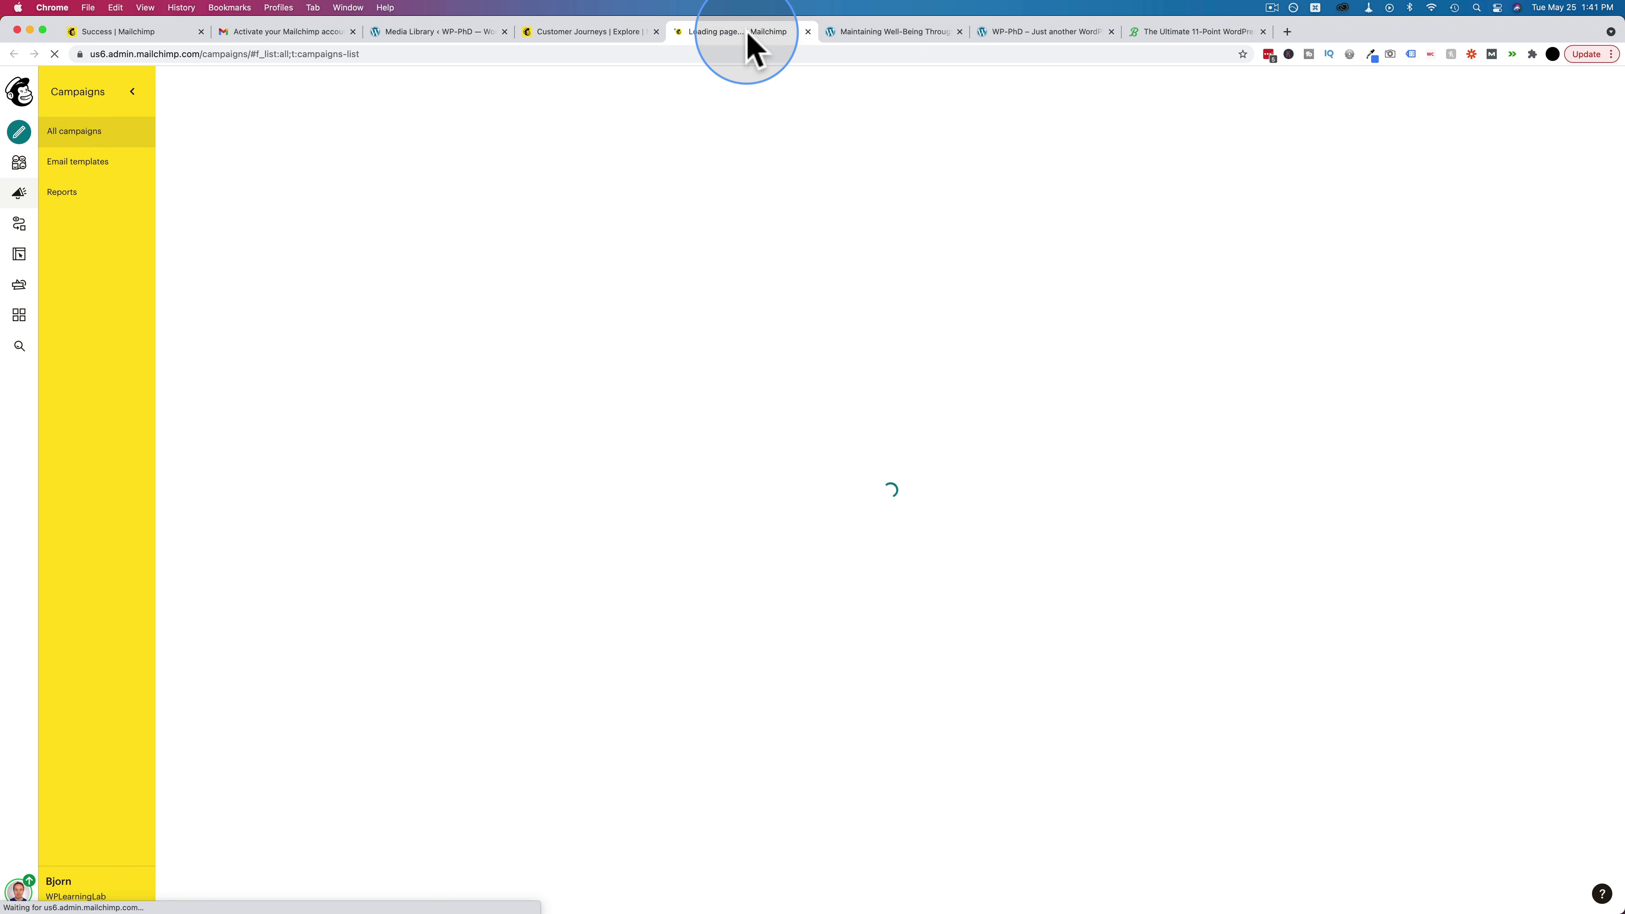
pyautogui.click(656, 31)
pyautogui.click(1204, 115)
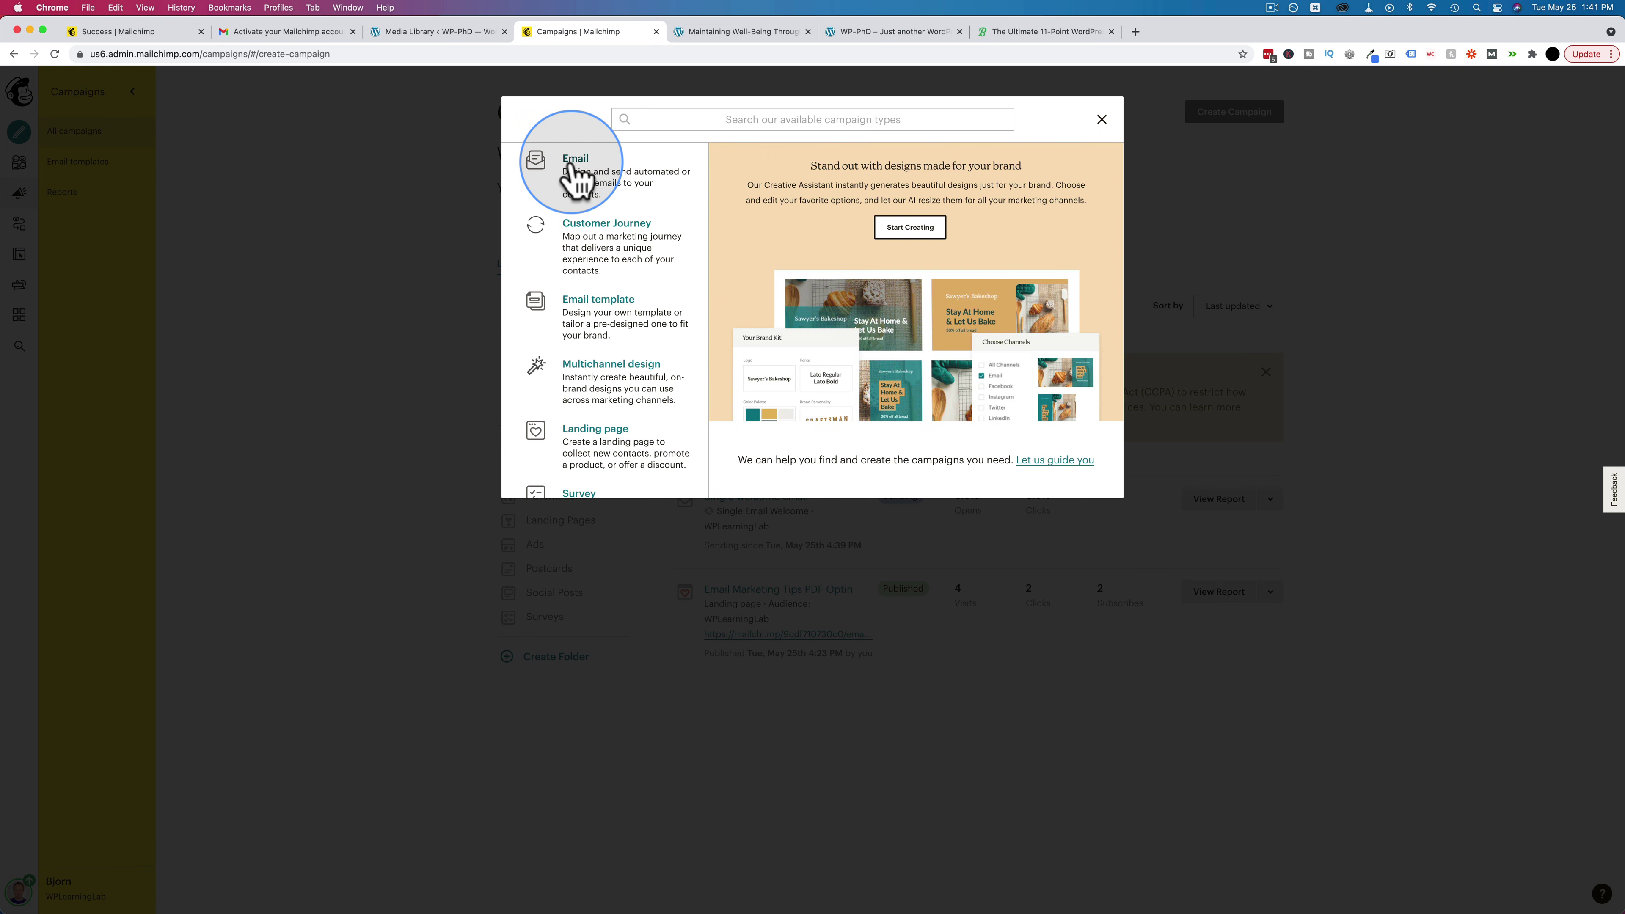
pyautogui.click(574, 173)
pyautogui.click(690, 344)
pyautogui.write('Newsletter for May')
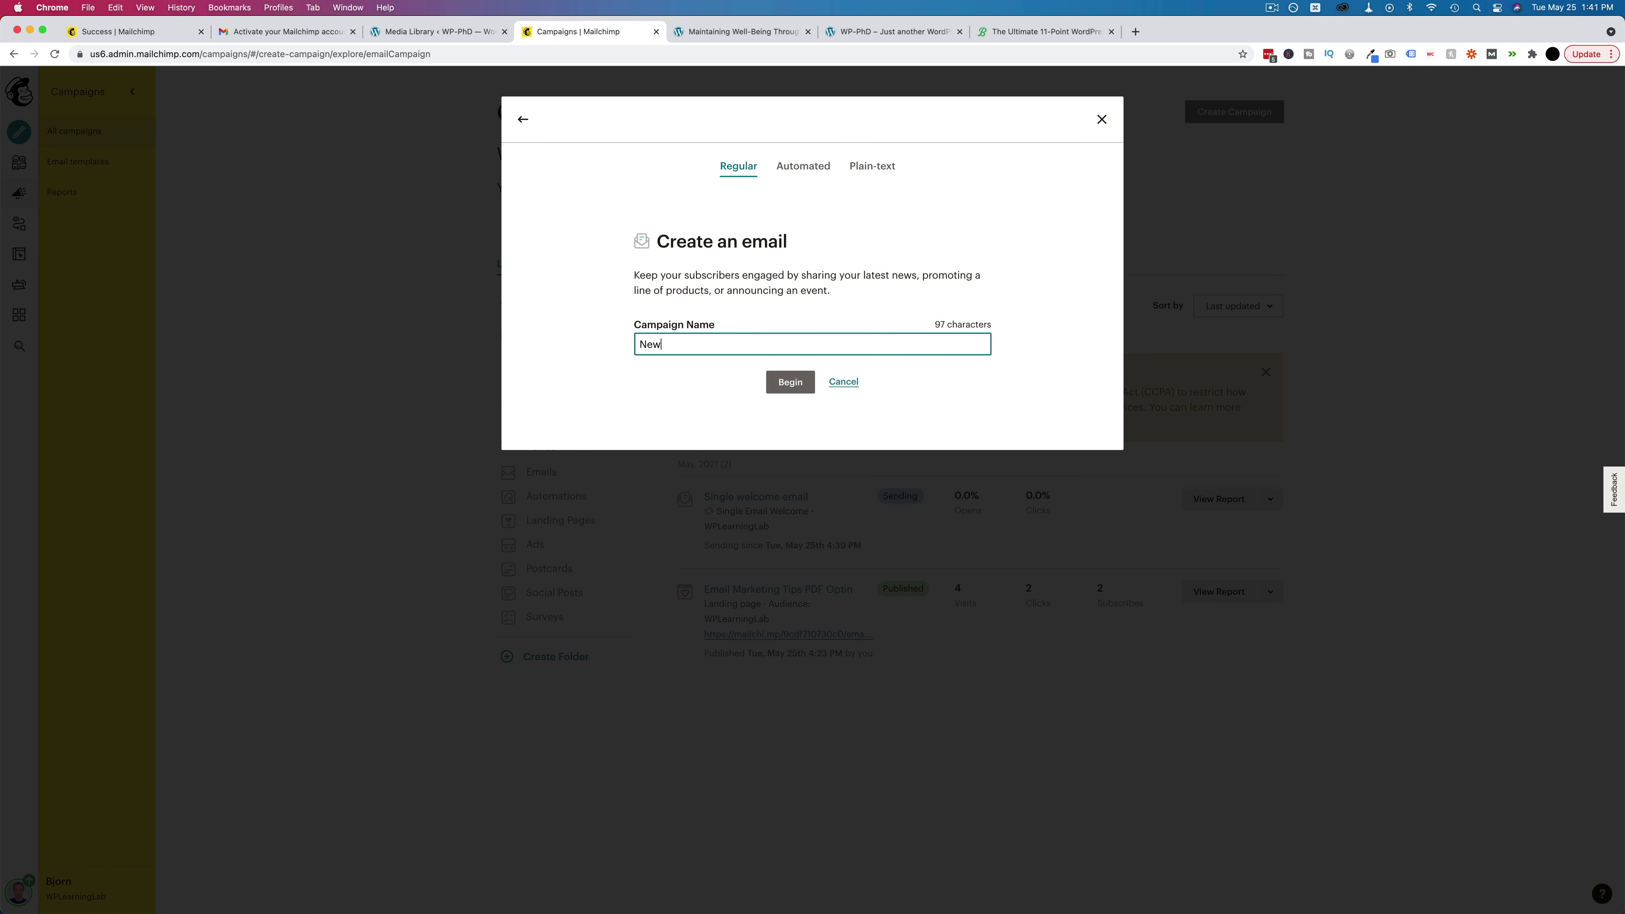
pyautogui.click(790, 382)
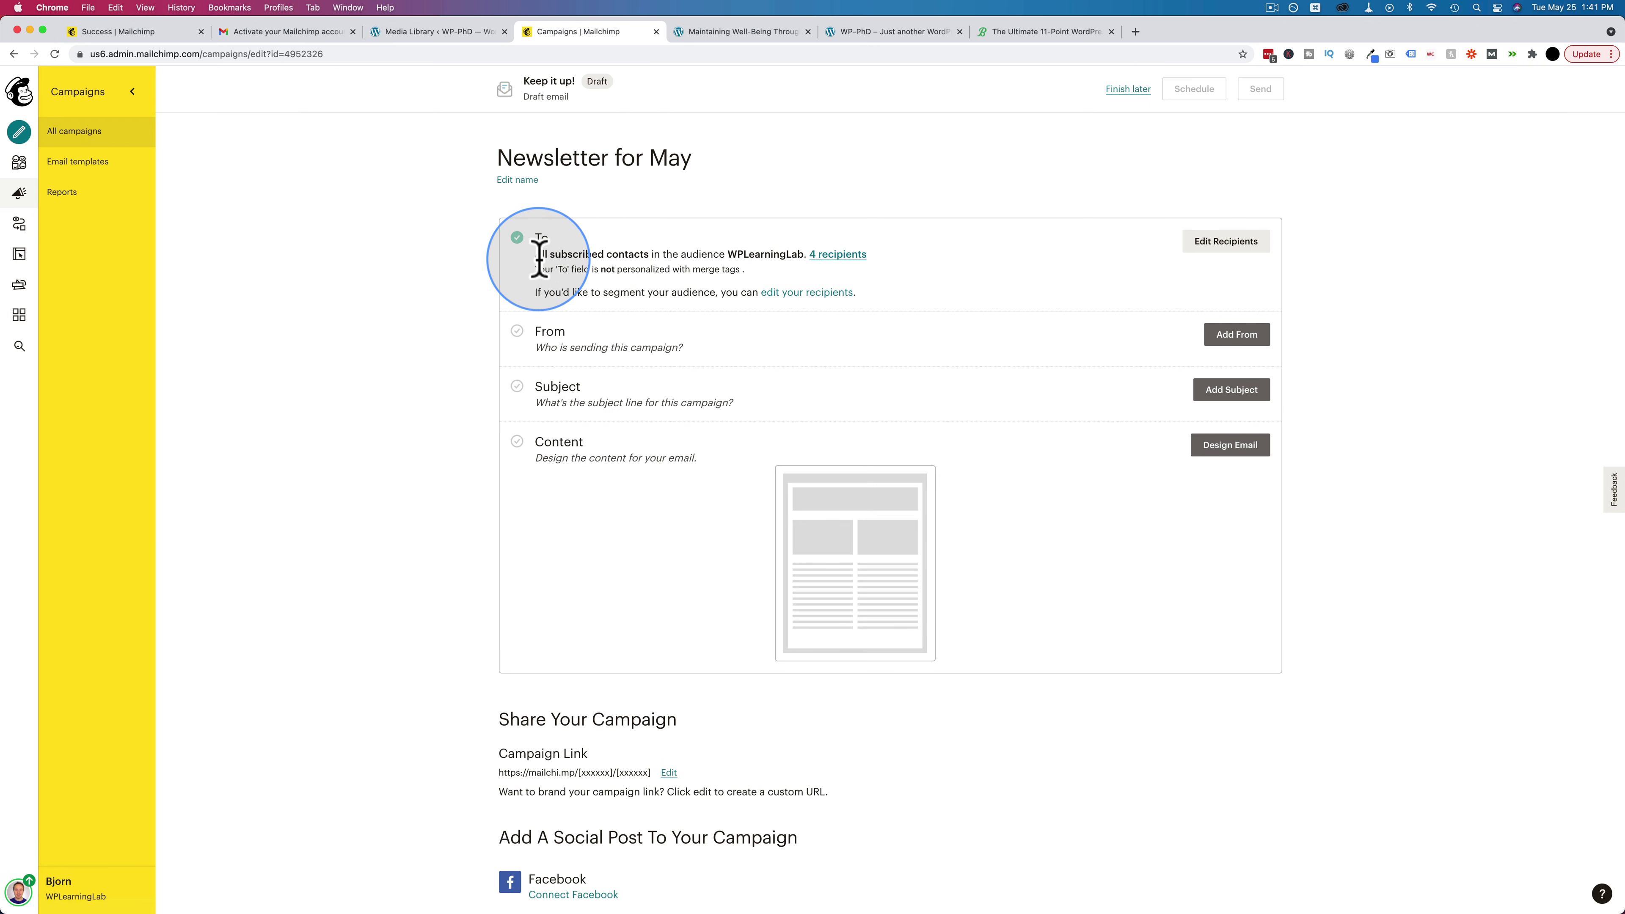
# Personalize the campaign's "To" field with the *|FNAME|* merge tag and save the recipients with all subscribers in the WPLearningLab audience.
pyautogui.moveTo(536, 256); pyautogui.dragTo(796, 256)
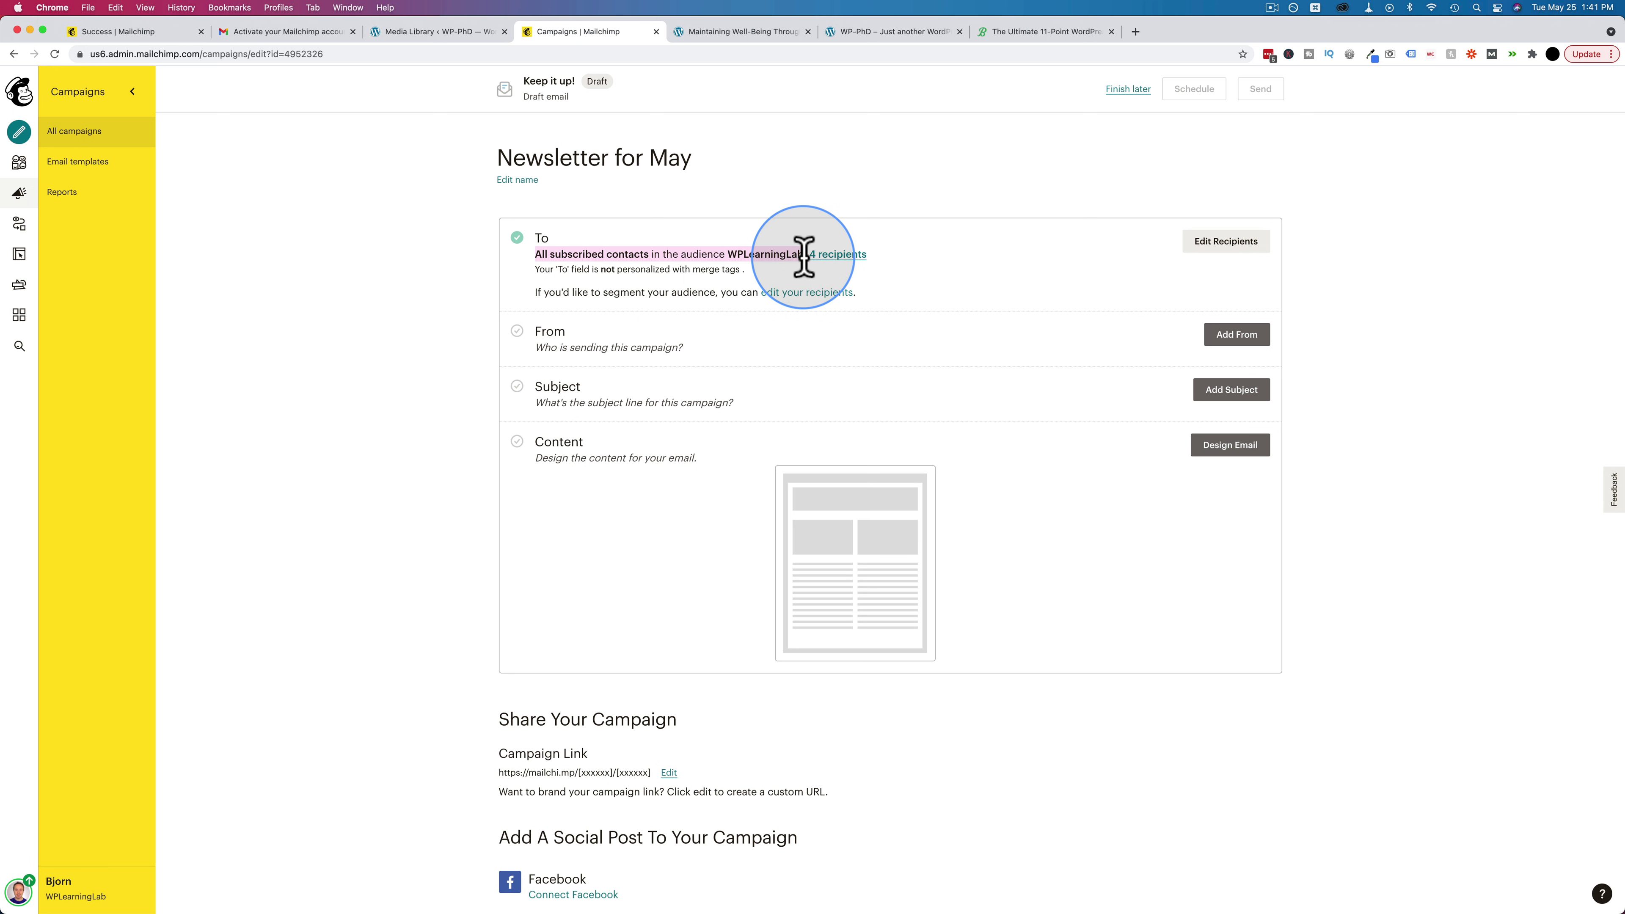
pyautogui.click(1226, 249)
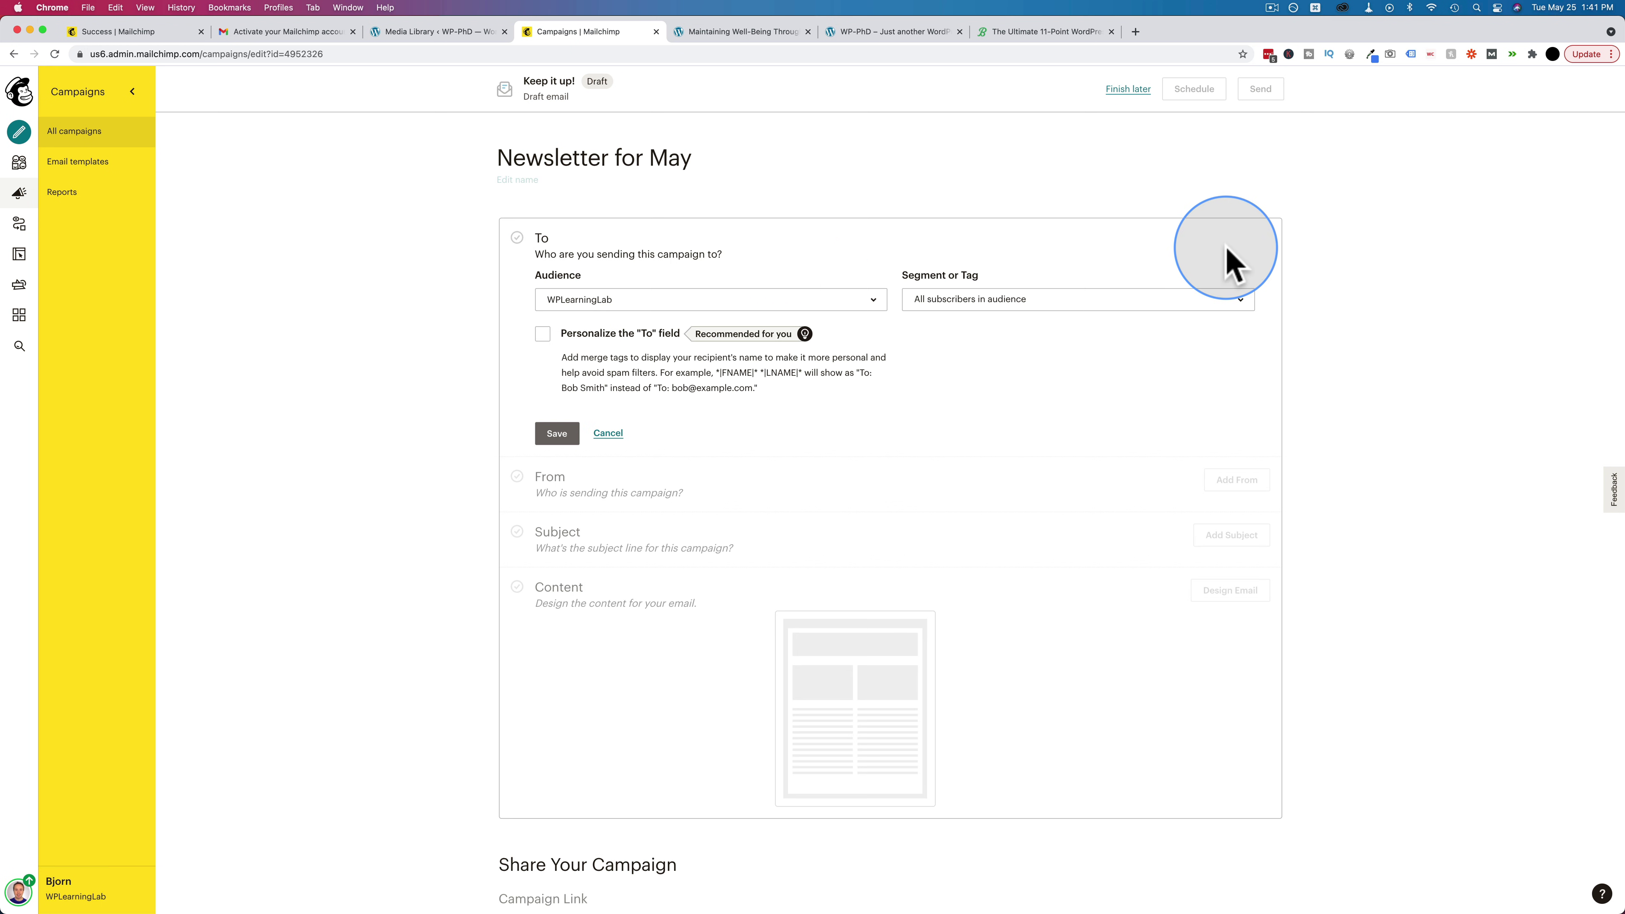
pyautogui.click(1024, 302)
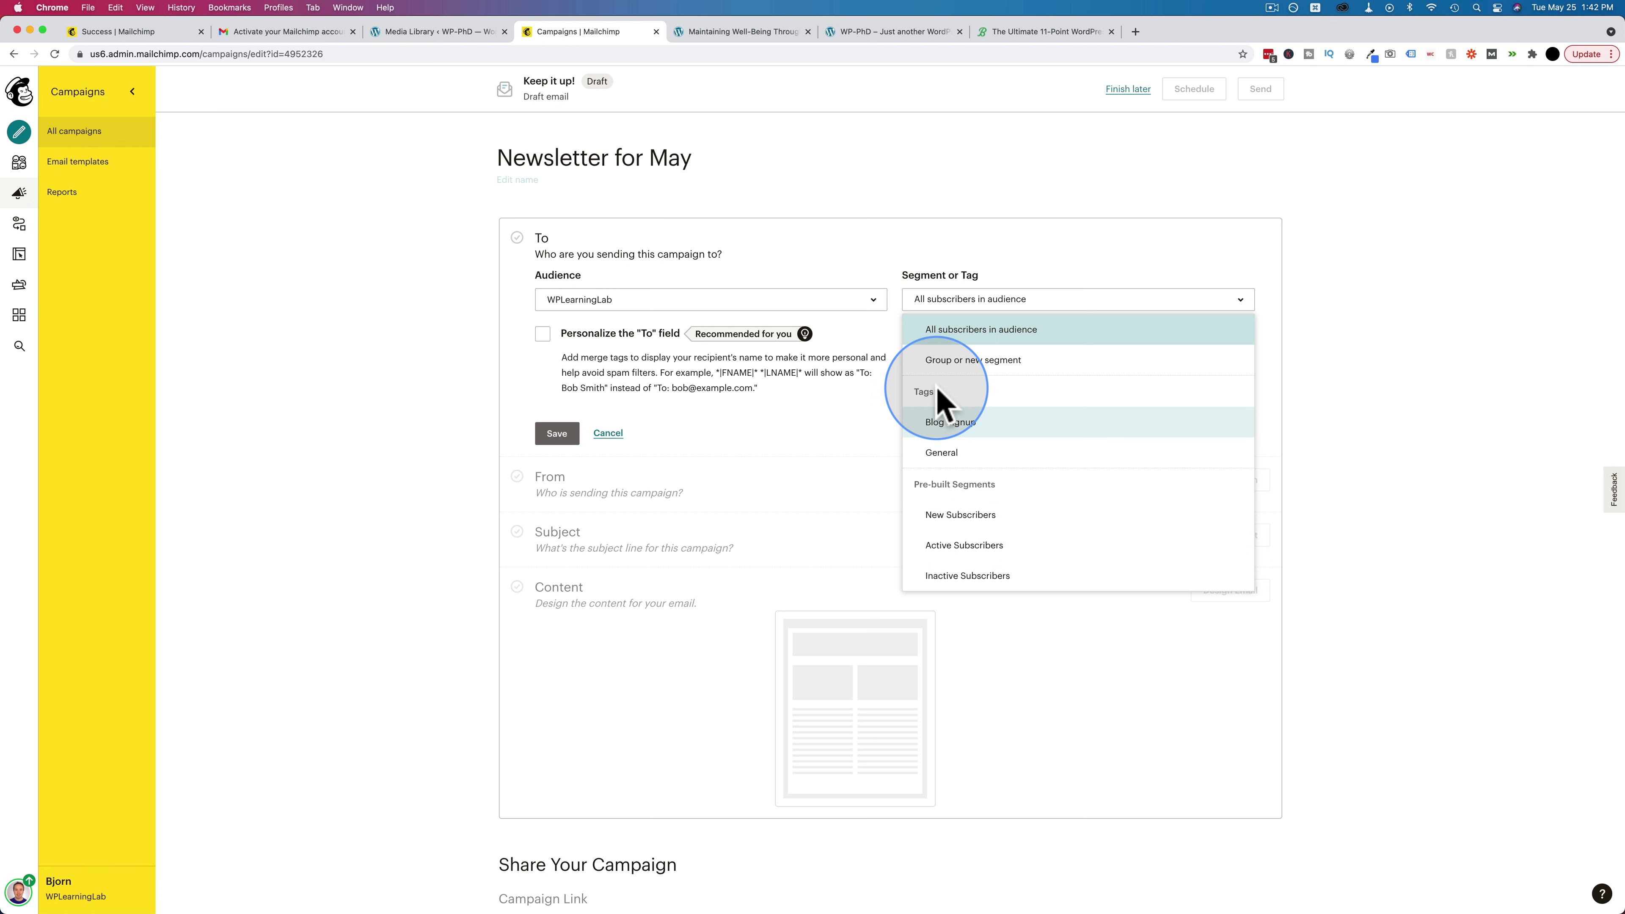
pyautogui.click(774, 393)
pyautogui.click(541, 336)
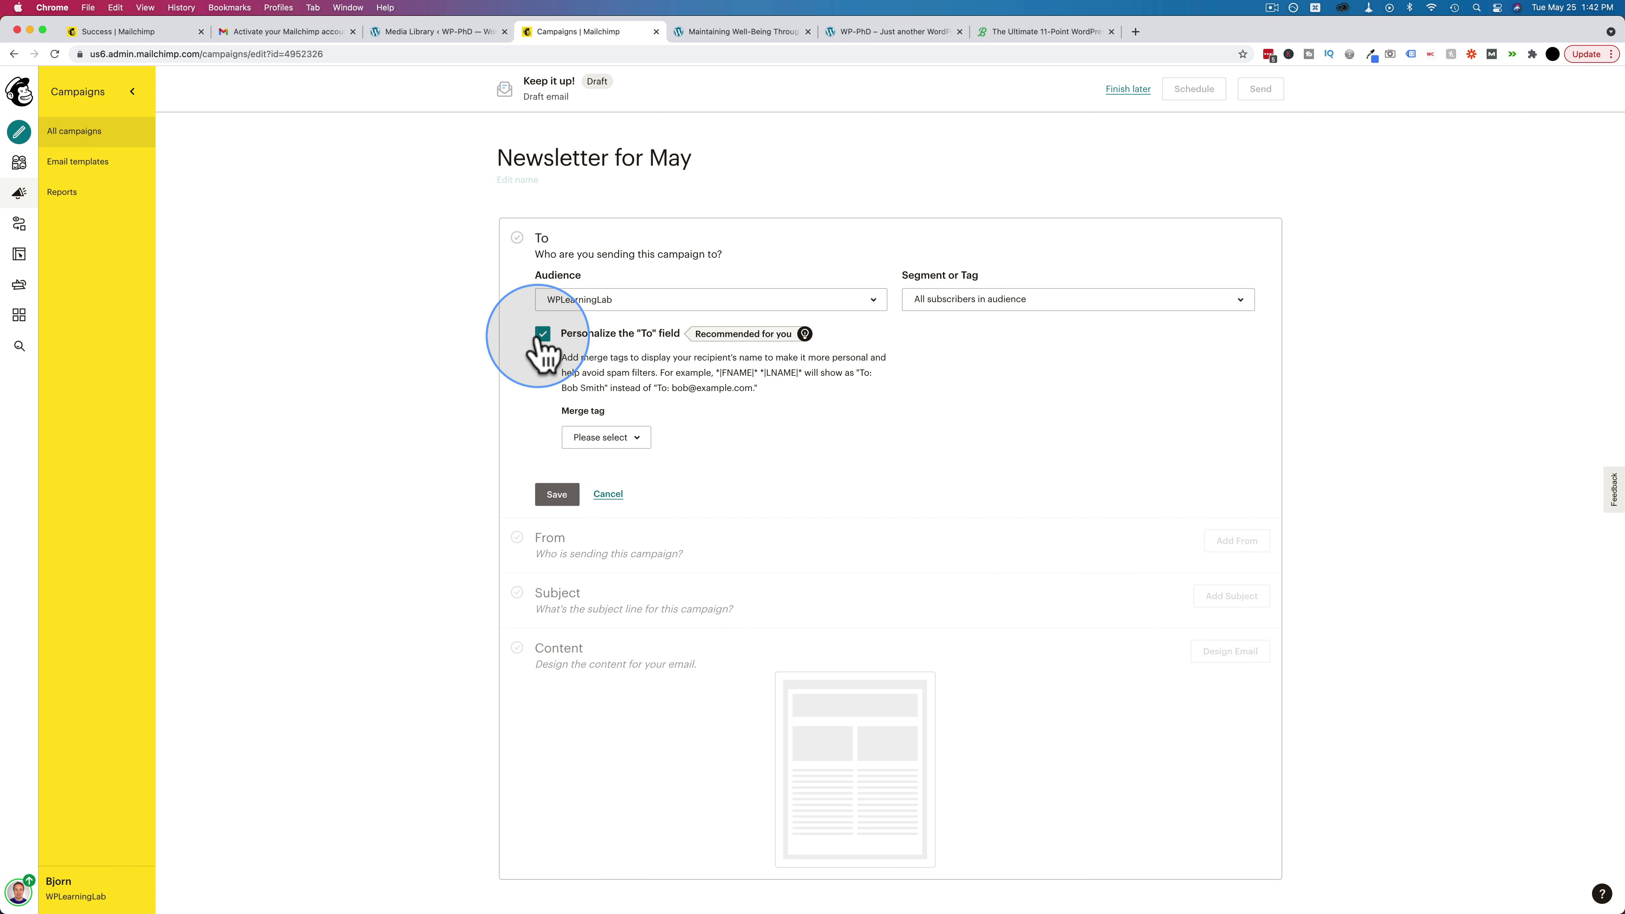
pyautogui.click(636, 445)
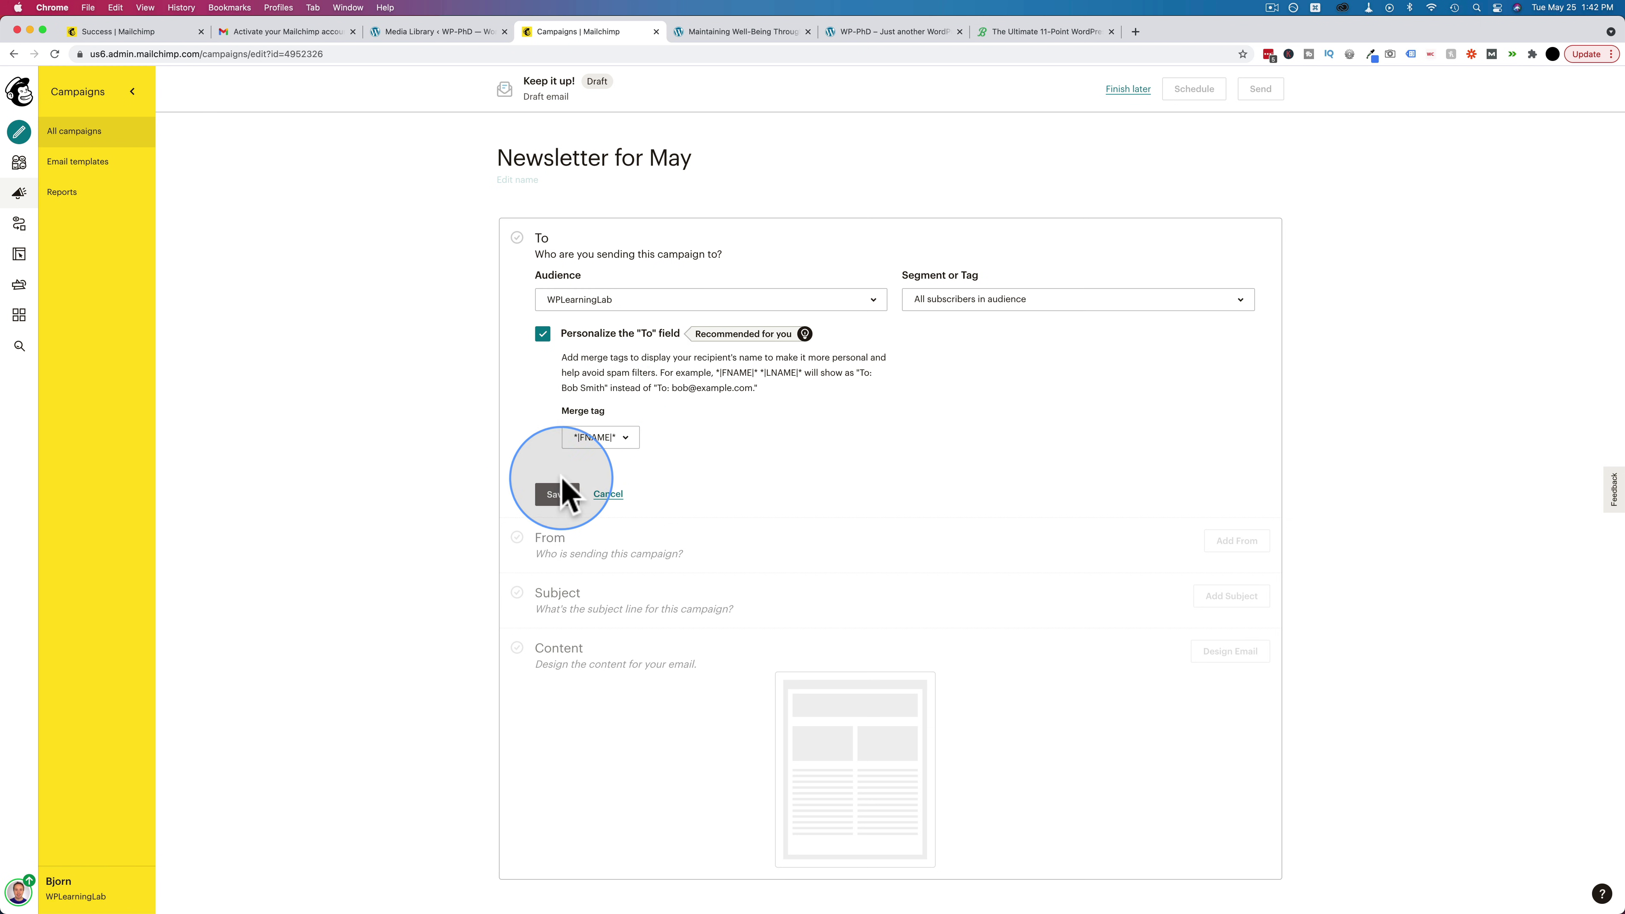
pyautogui.click(556, 496)
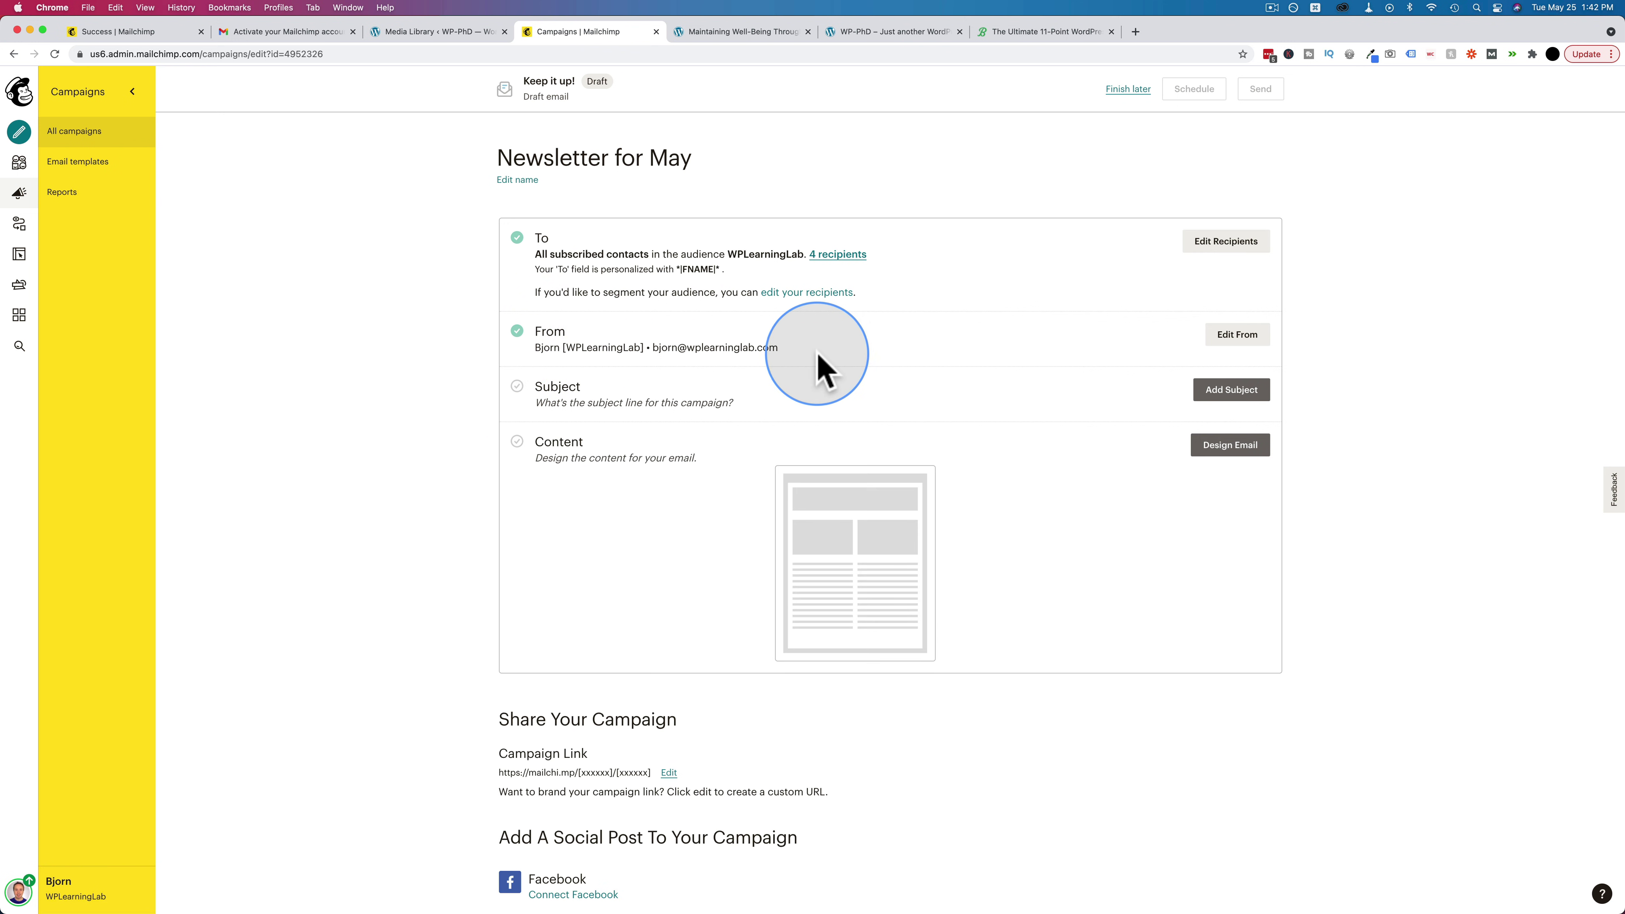
# Set the campaign's subject line to "This is our May Newsletter" and save it.
pyautogui.moveTo(825, 359); pyautogui.dragTo(509, 358)
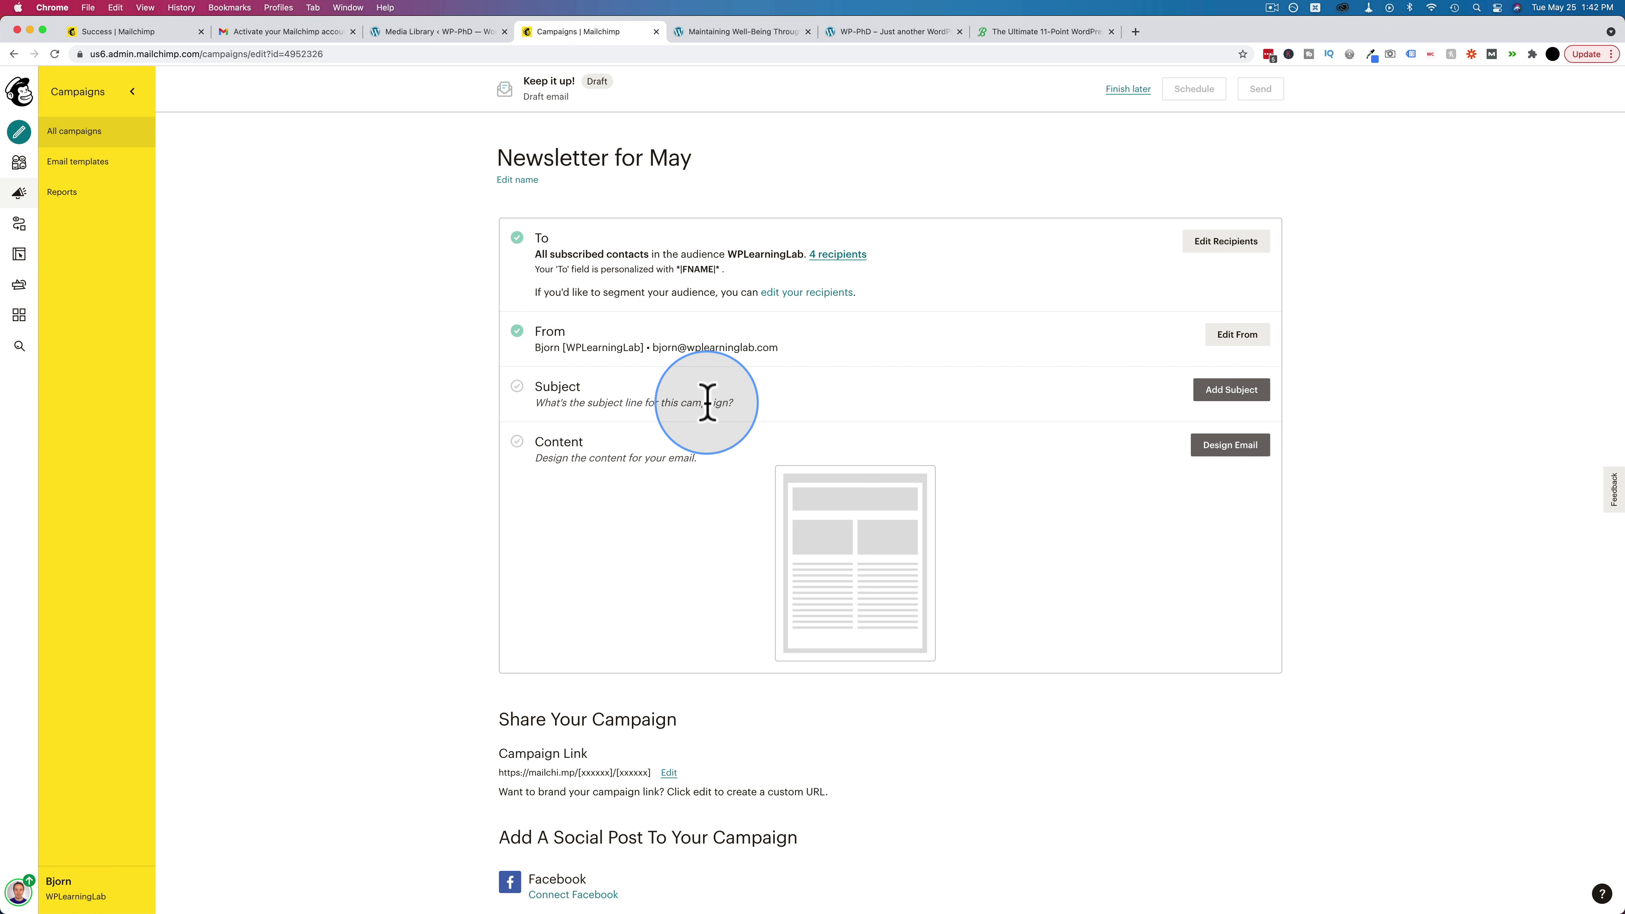
pyautogui.click(1245, 391)
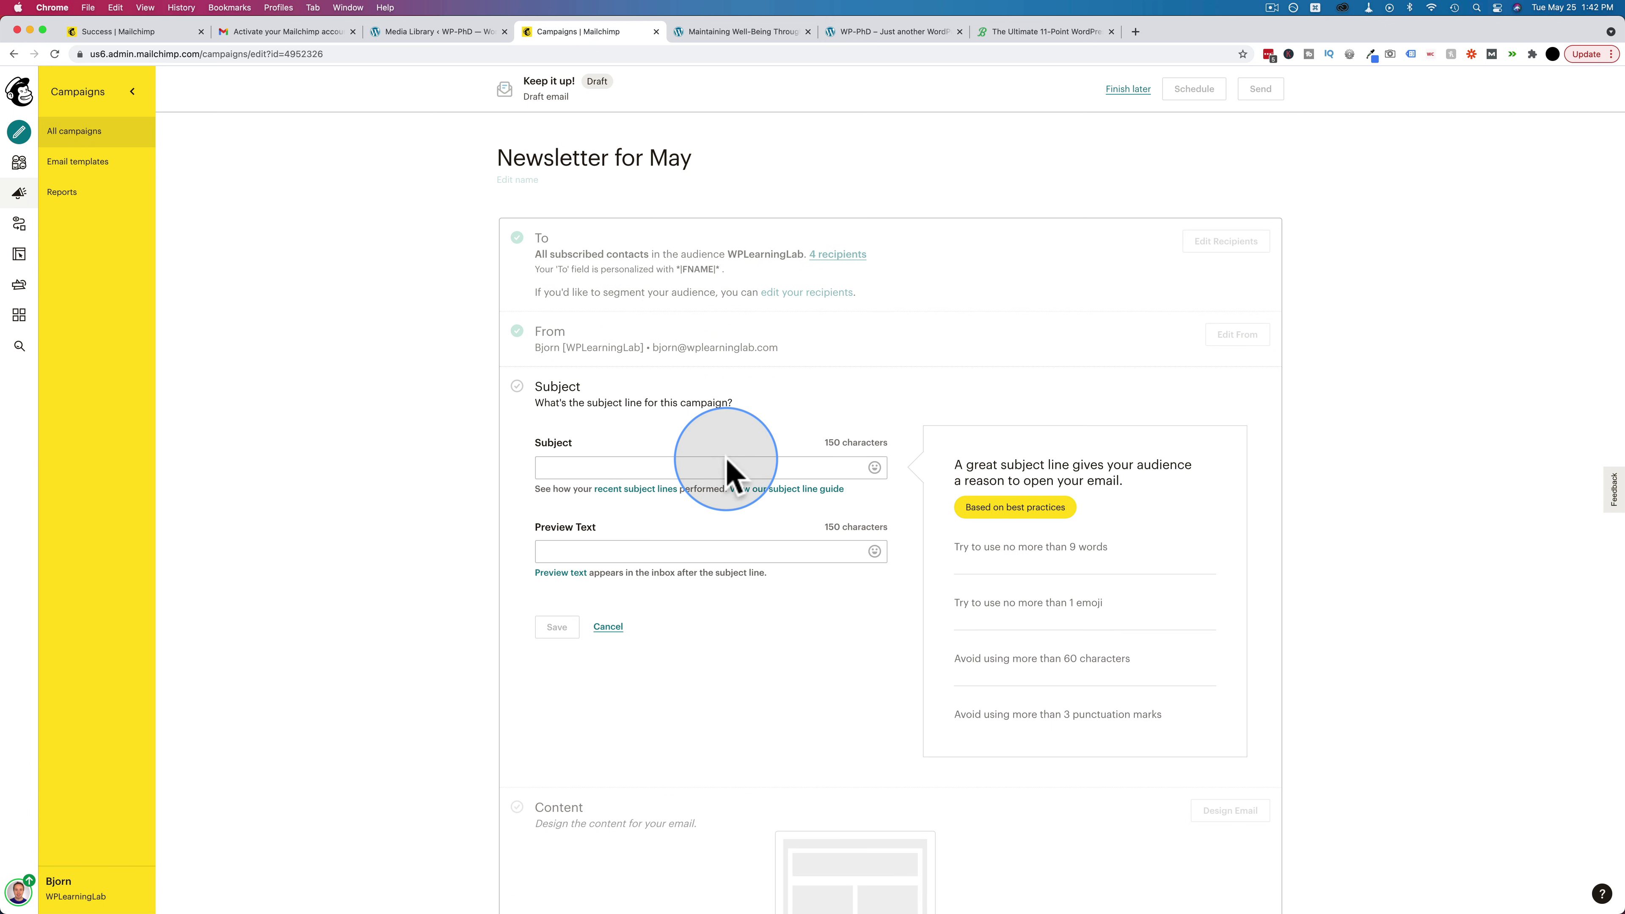
pyautogui.click(682, 467)
pyautogui.write('This is our May Newsletter')
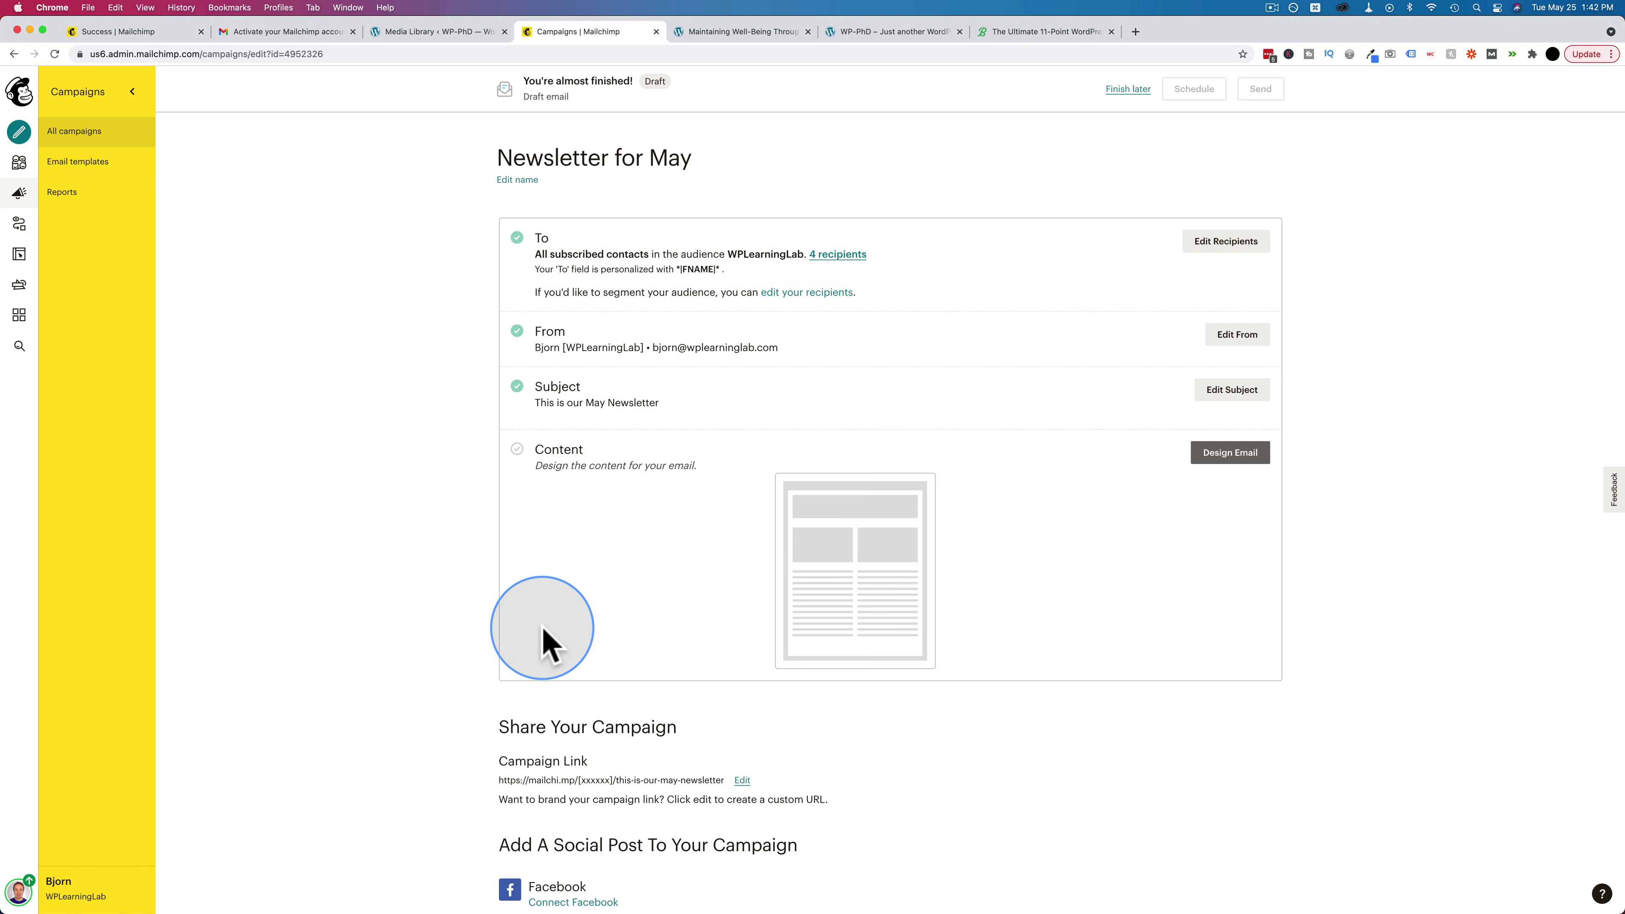
# Open the newsletter's email design and shrink the WP Learning Lab logo at its head.
pyautogui.click(1234, 455)
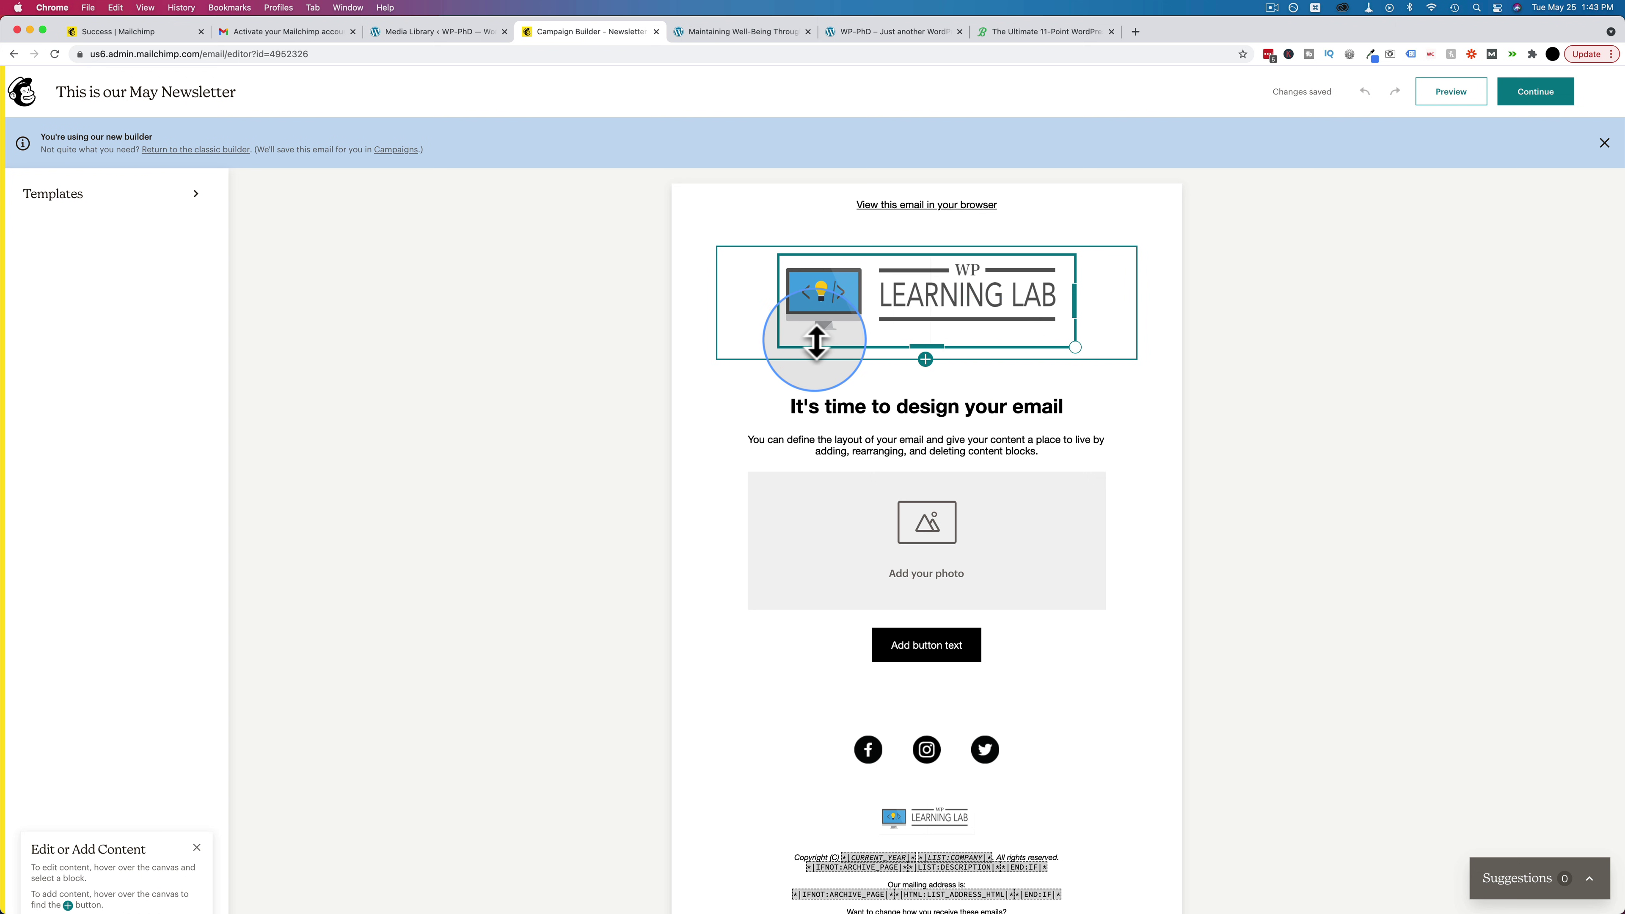
pyautogui.moveTo(1076, 342); pyautogui.dragTo(908, 253)
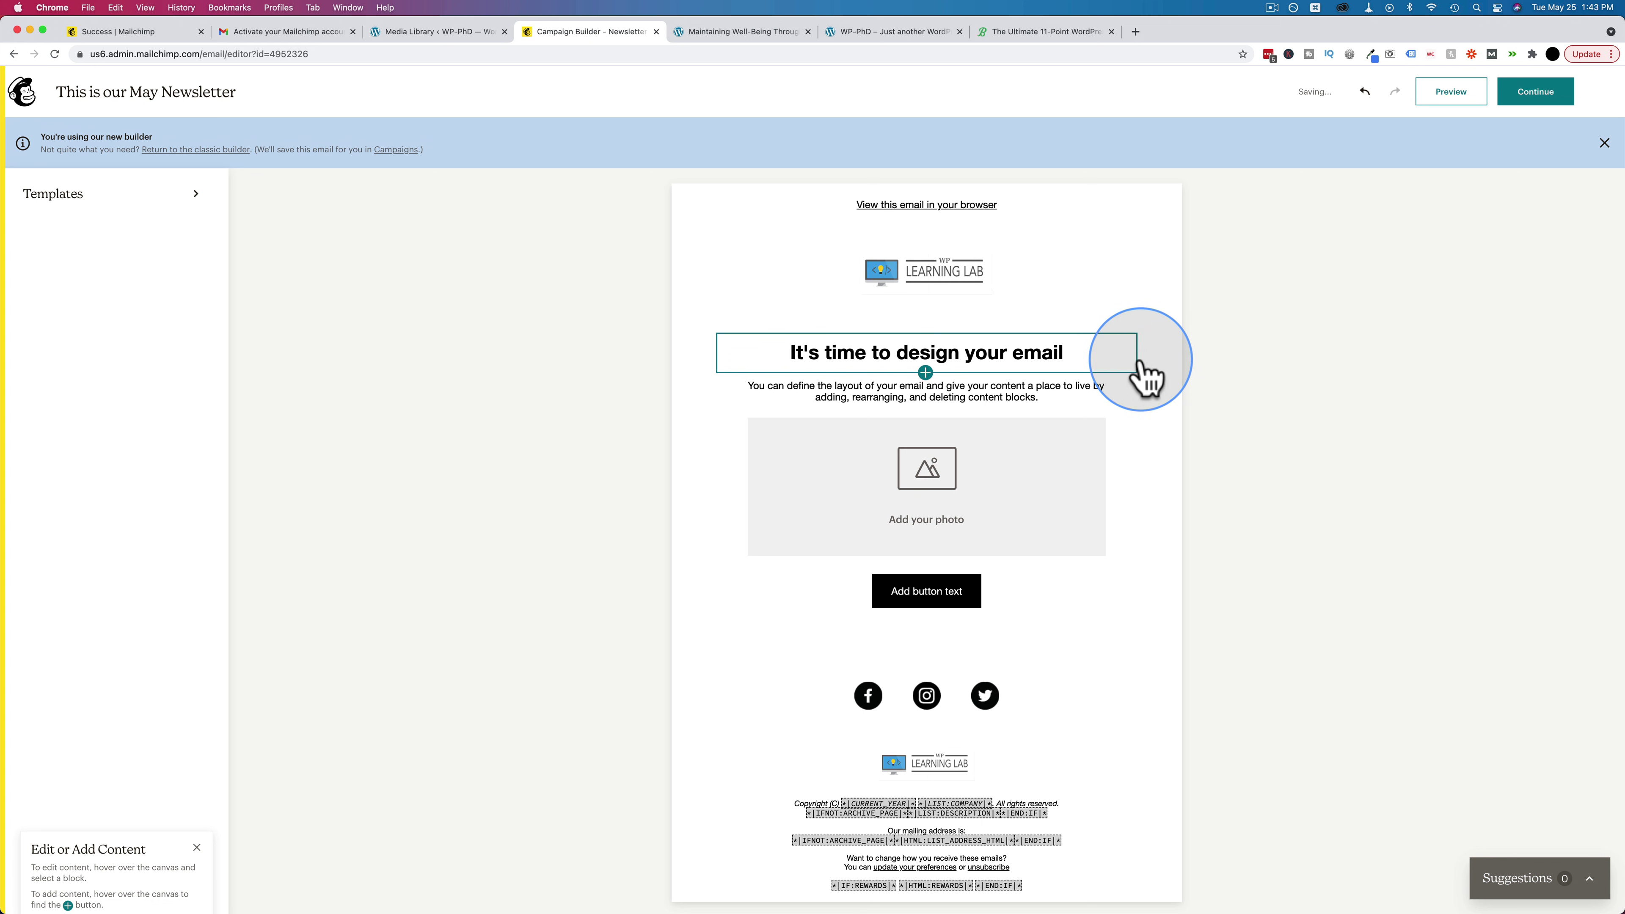
# Browse the prebuilt email templates without applying one and return to the newsletter design.
pyautogui.click(950, 283)
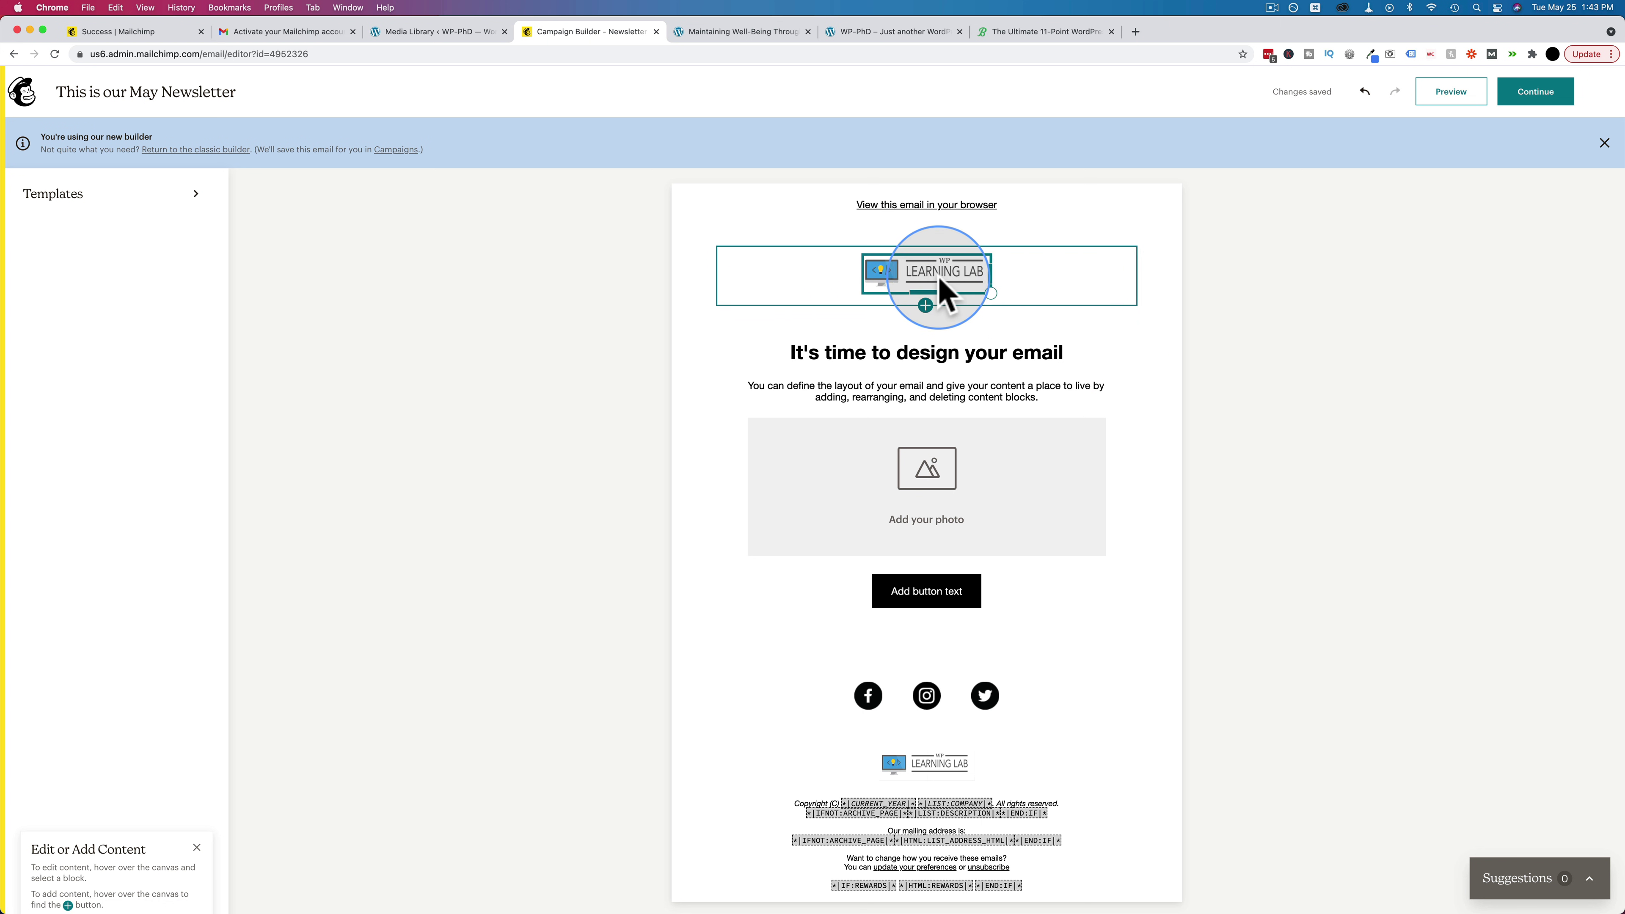
pyautogui.click(51, 204)
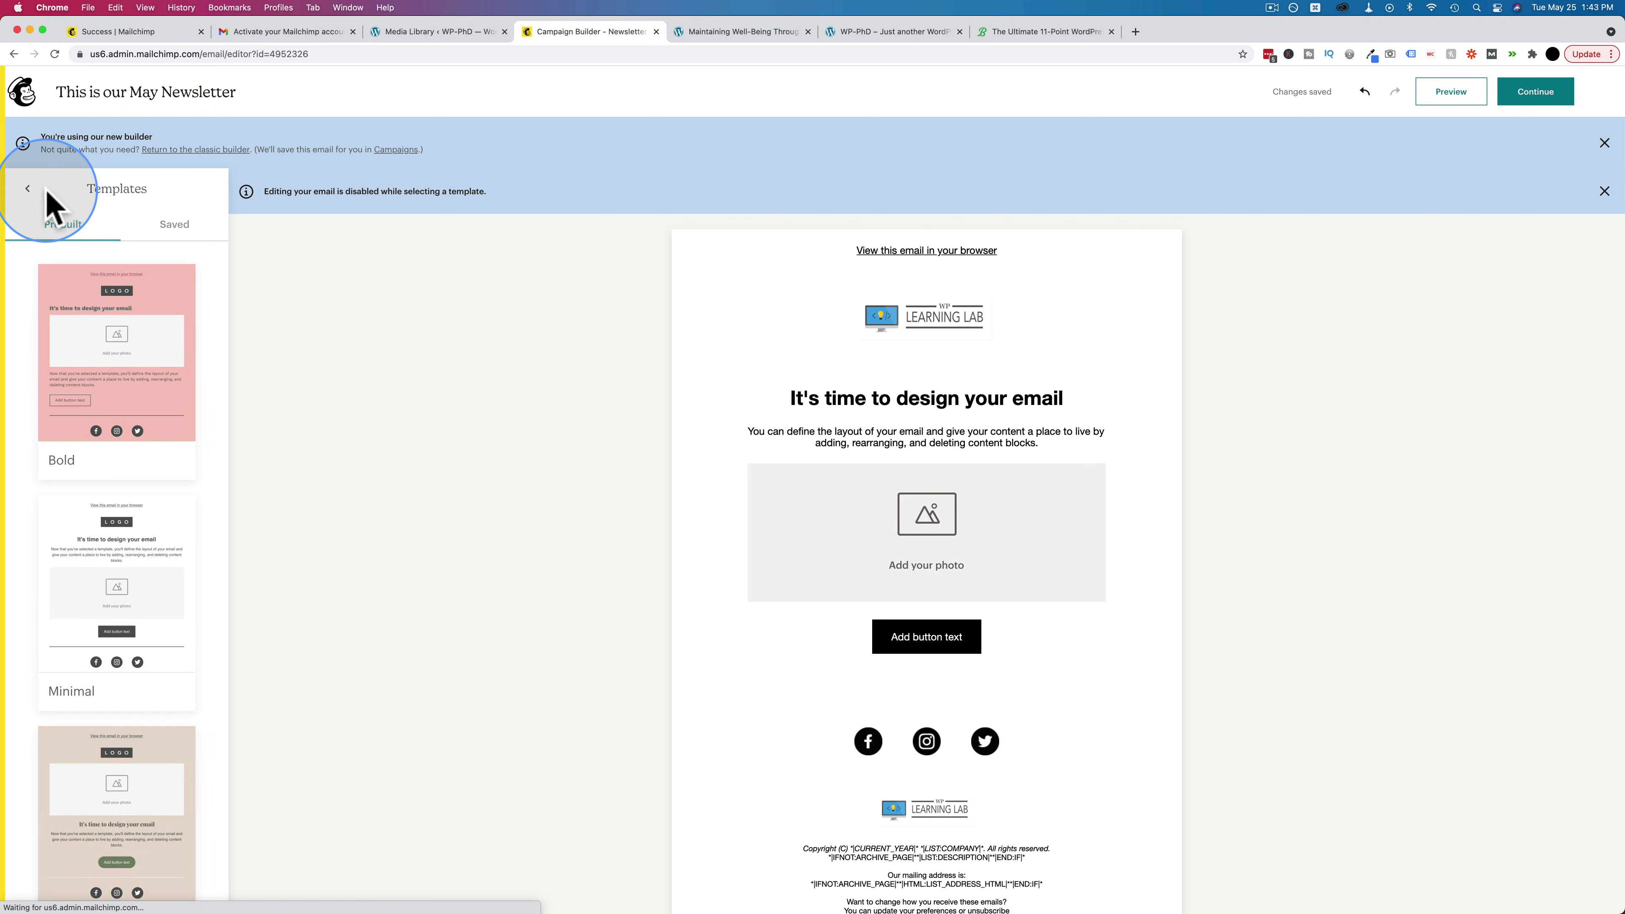
pyautogui.scroll(-5, 102, 518)
pyautogui.scroll(5, 102, 518)
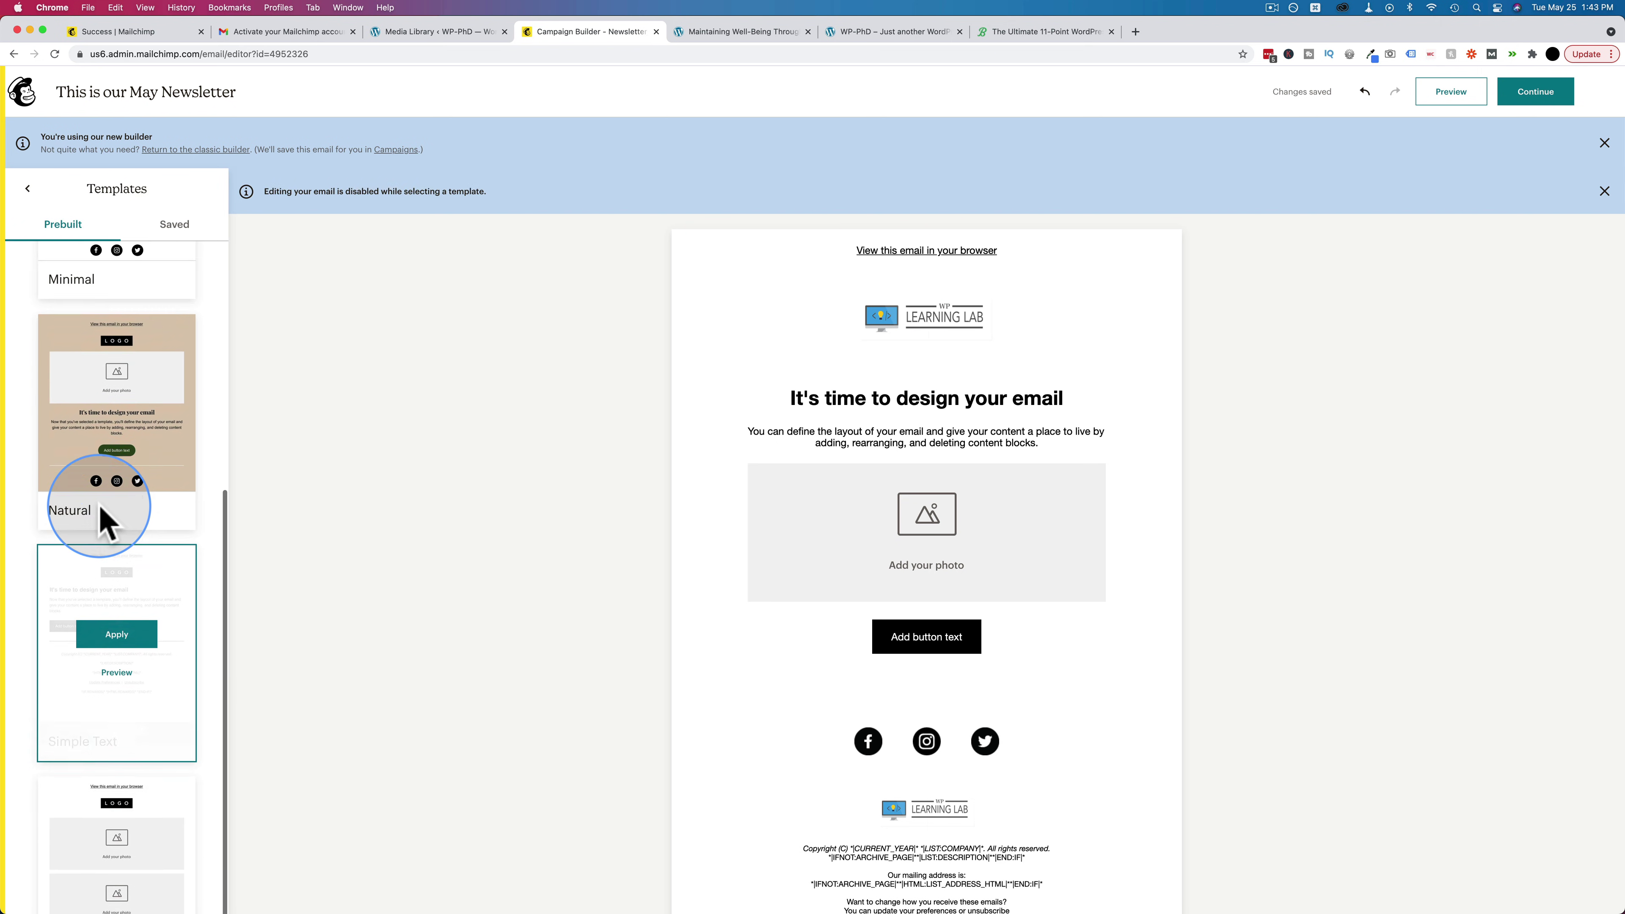
pyautogui.click(29, 187)
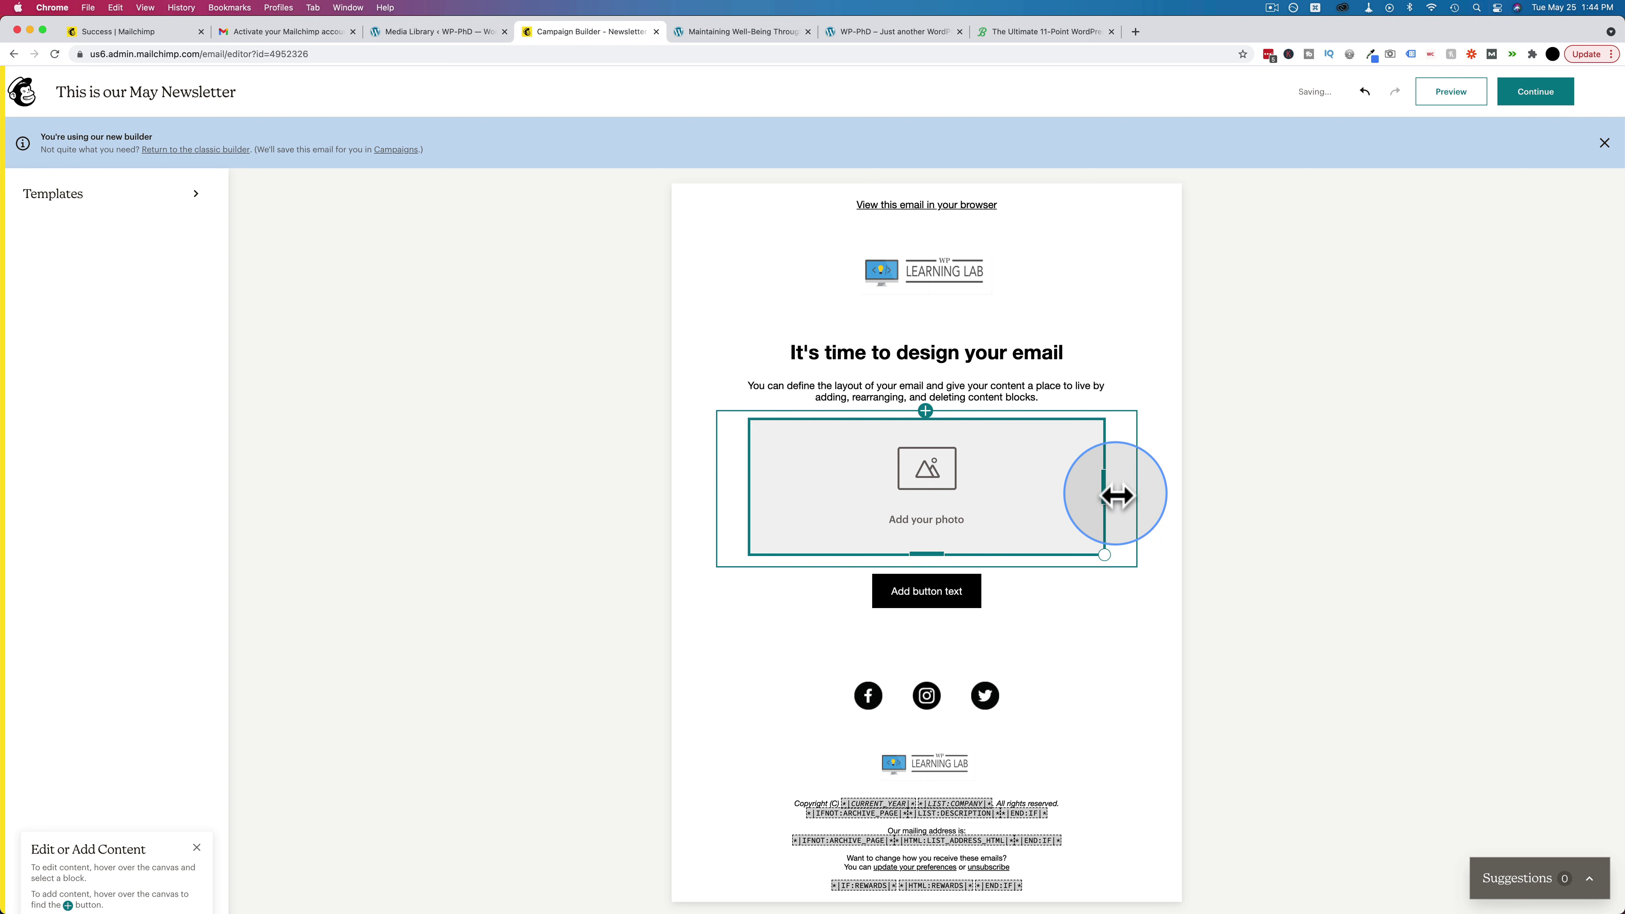
# Fill the newsletter's photo placeholder with the orange "Email Marketing" image from the stored files.
pyautogui.click(1055, 522)
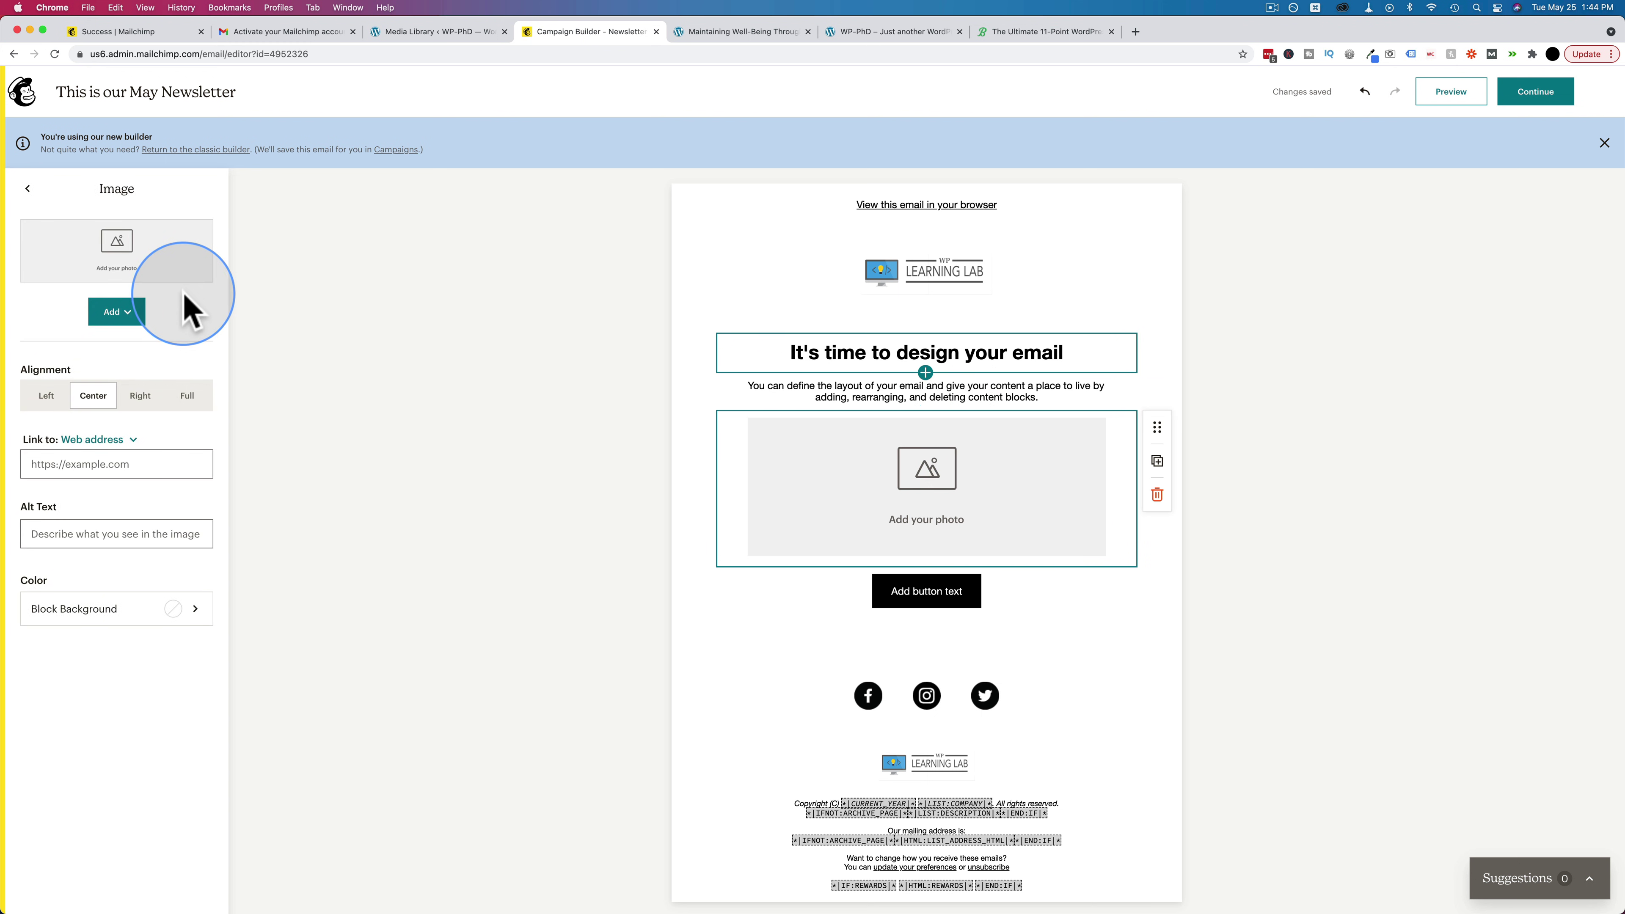
pyautogui.click(118, 256)
pyautogui.click(145, 383)
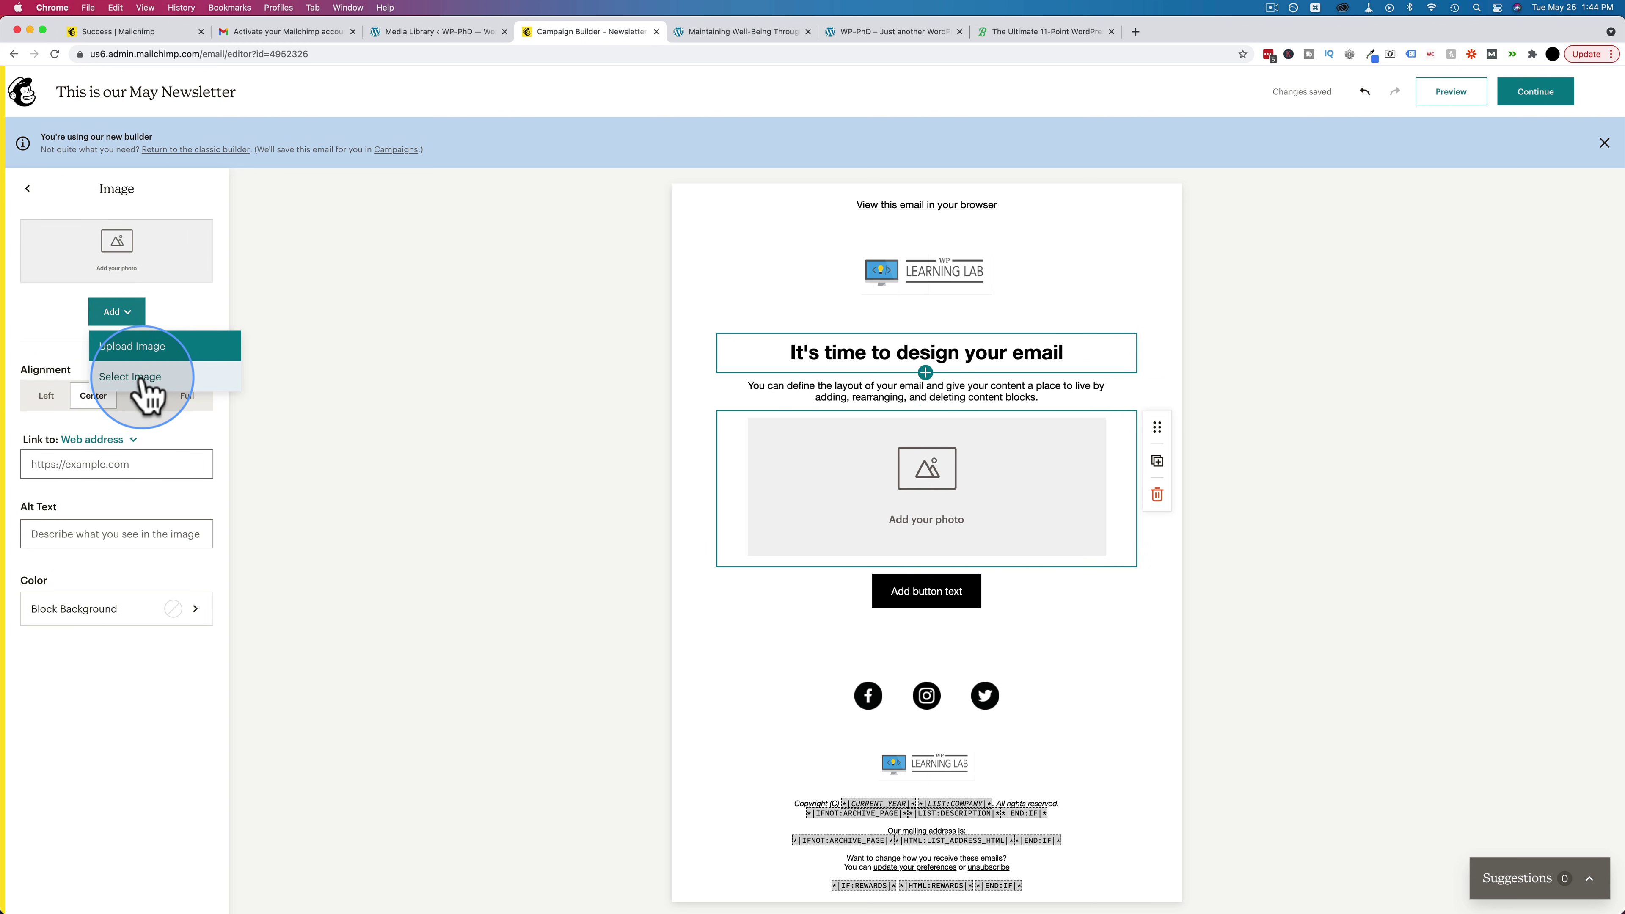
pyautogui.click(558, 338)
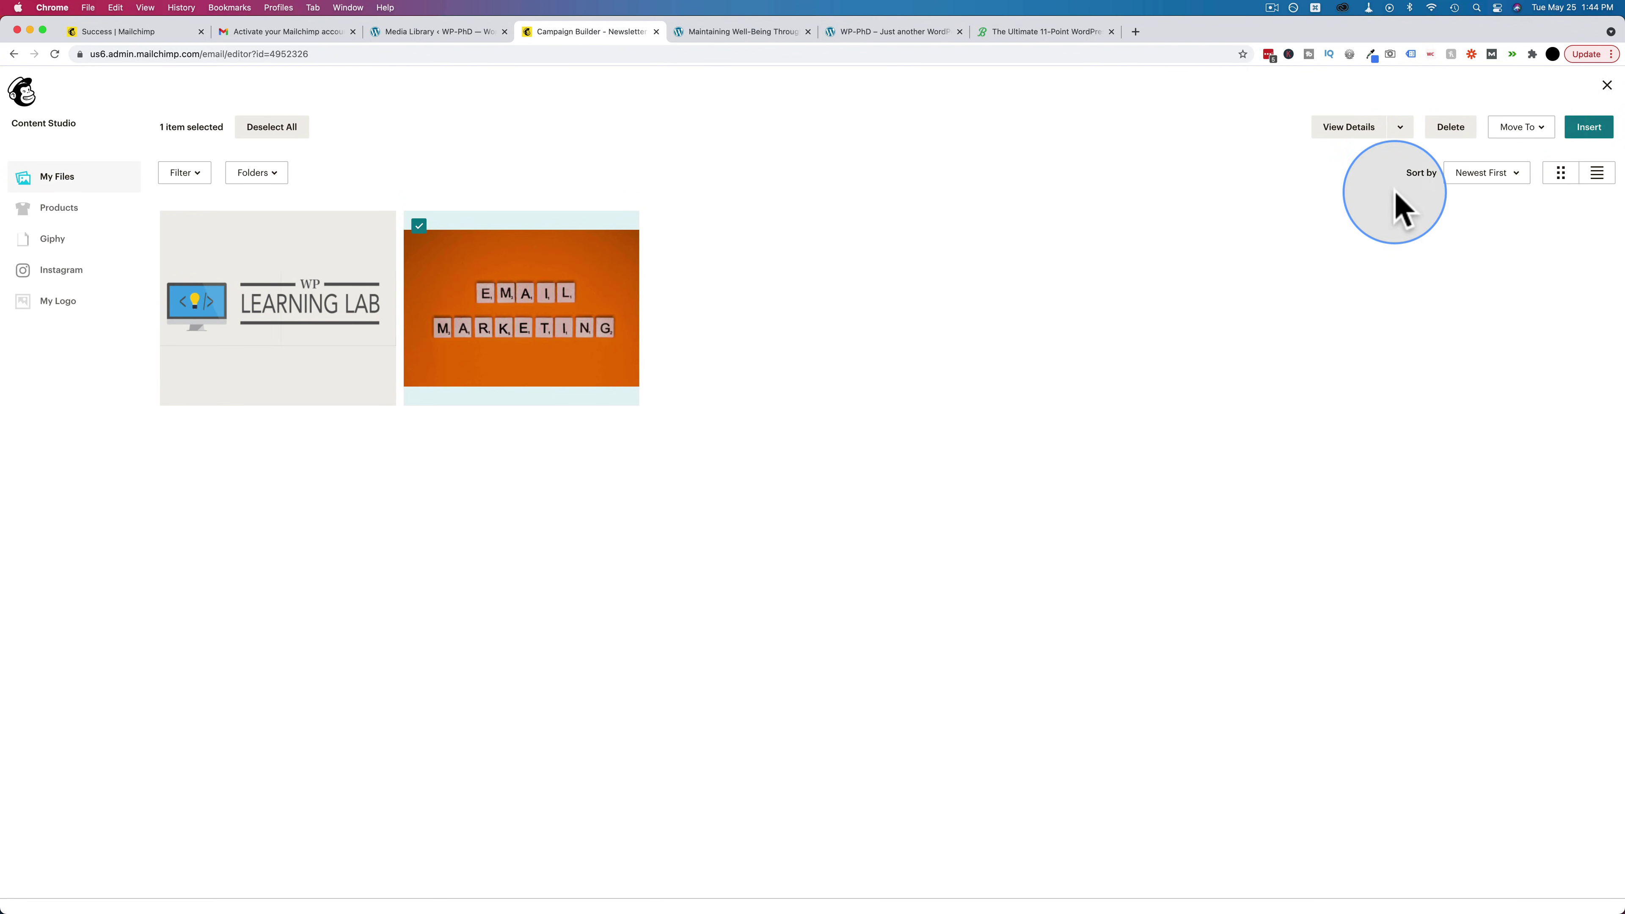
pyautogui.click(1586, 130)
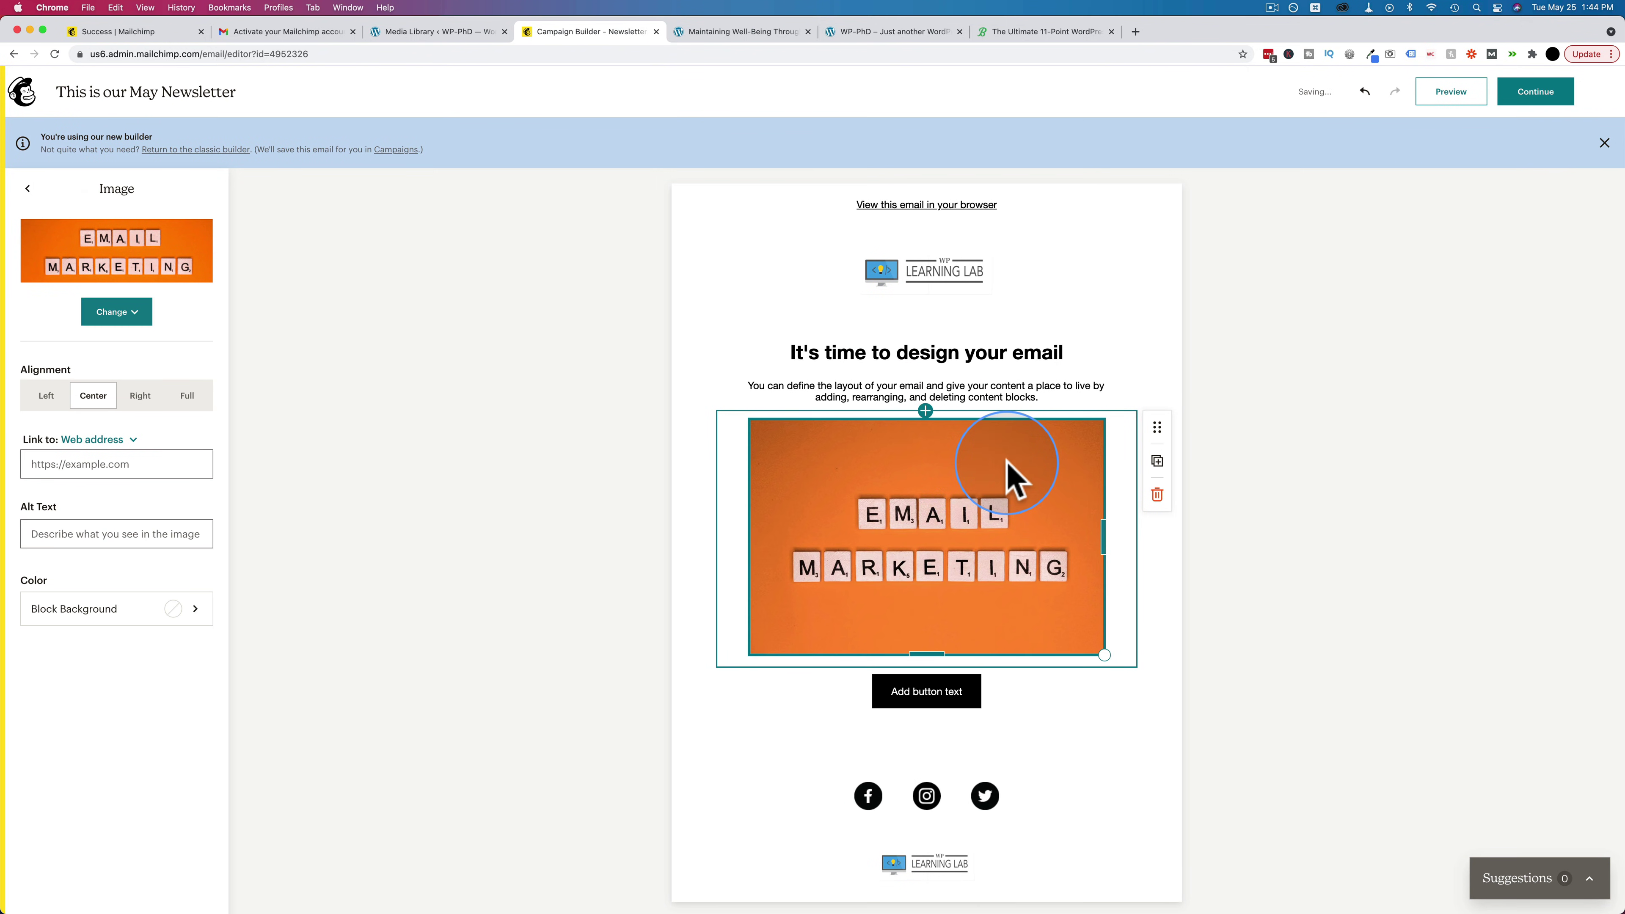
# Remove the placeholder heading and replace the placeholder paragraph above the image with "Let's get this summer started!".
pyautogui.click(874, 387)
pyautogui.click(741, 312)
pyautogui.tripleClick(841, 355)
pyautogui.write("It's May Newsletter Time!")
pyautogui.click(1017, 397)
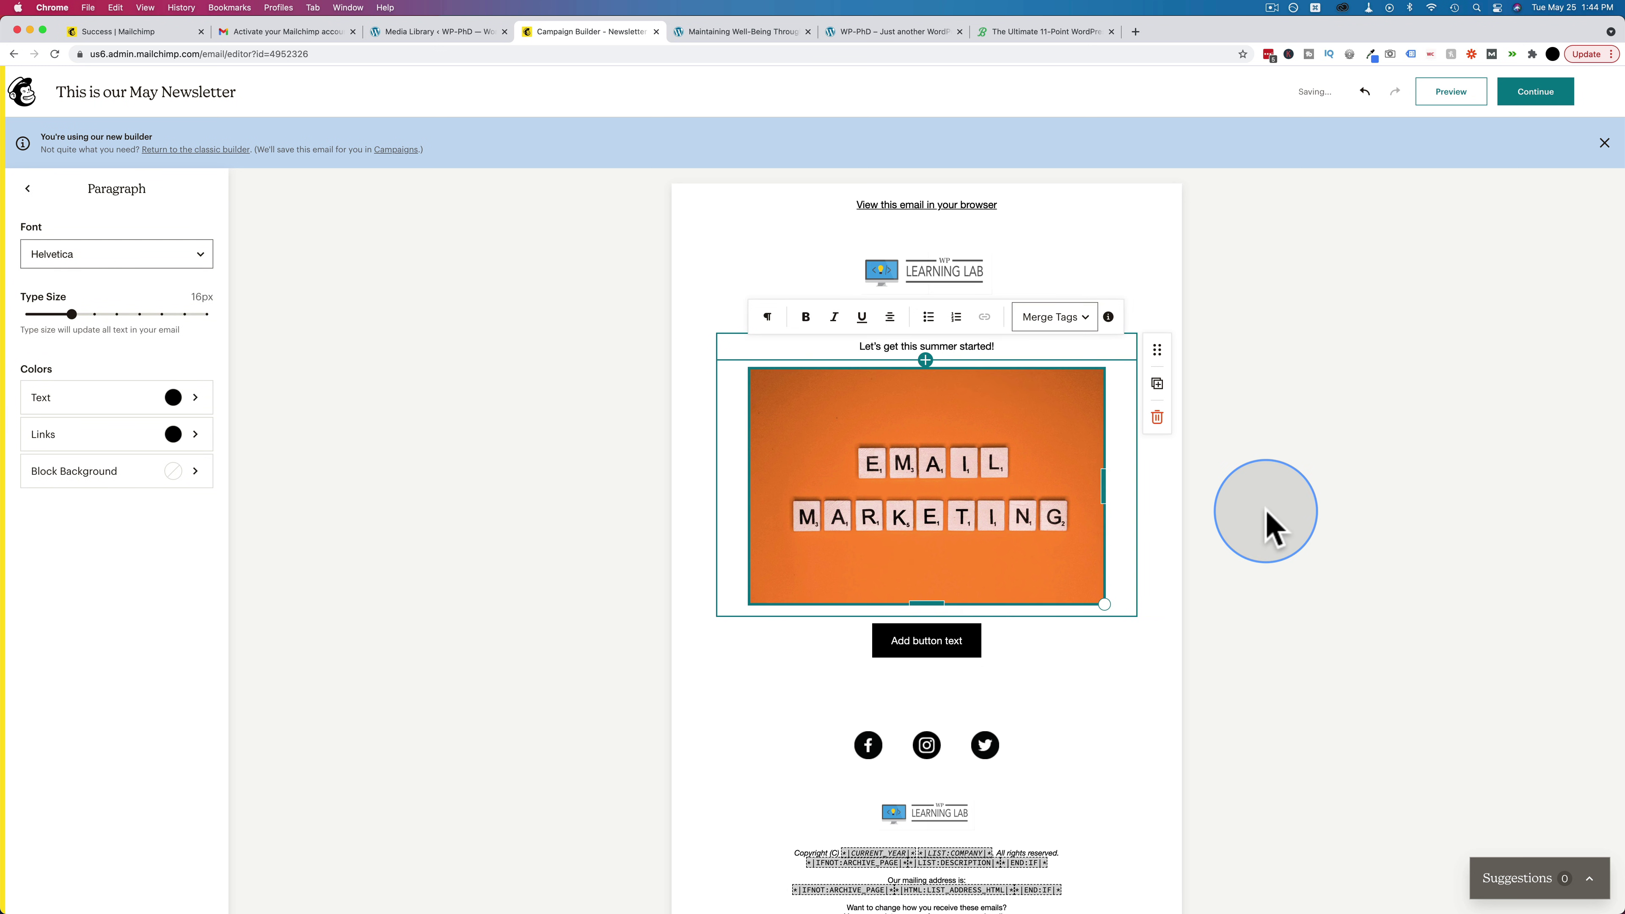
pyautogui.click(1266, 526)
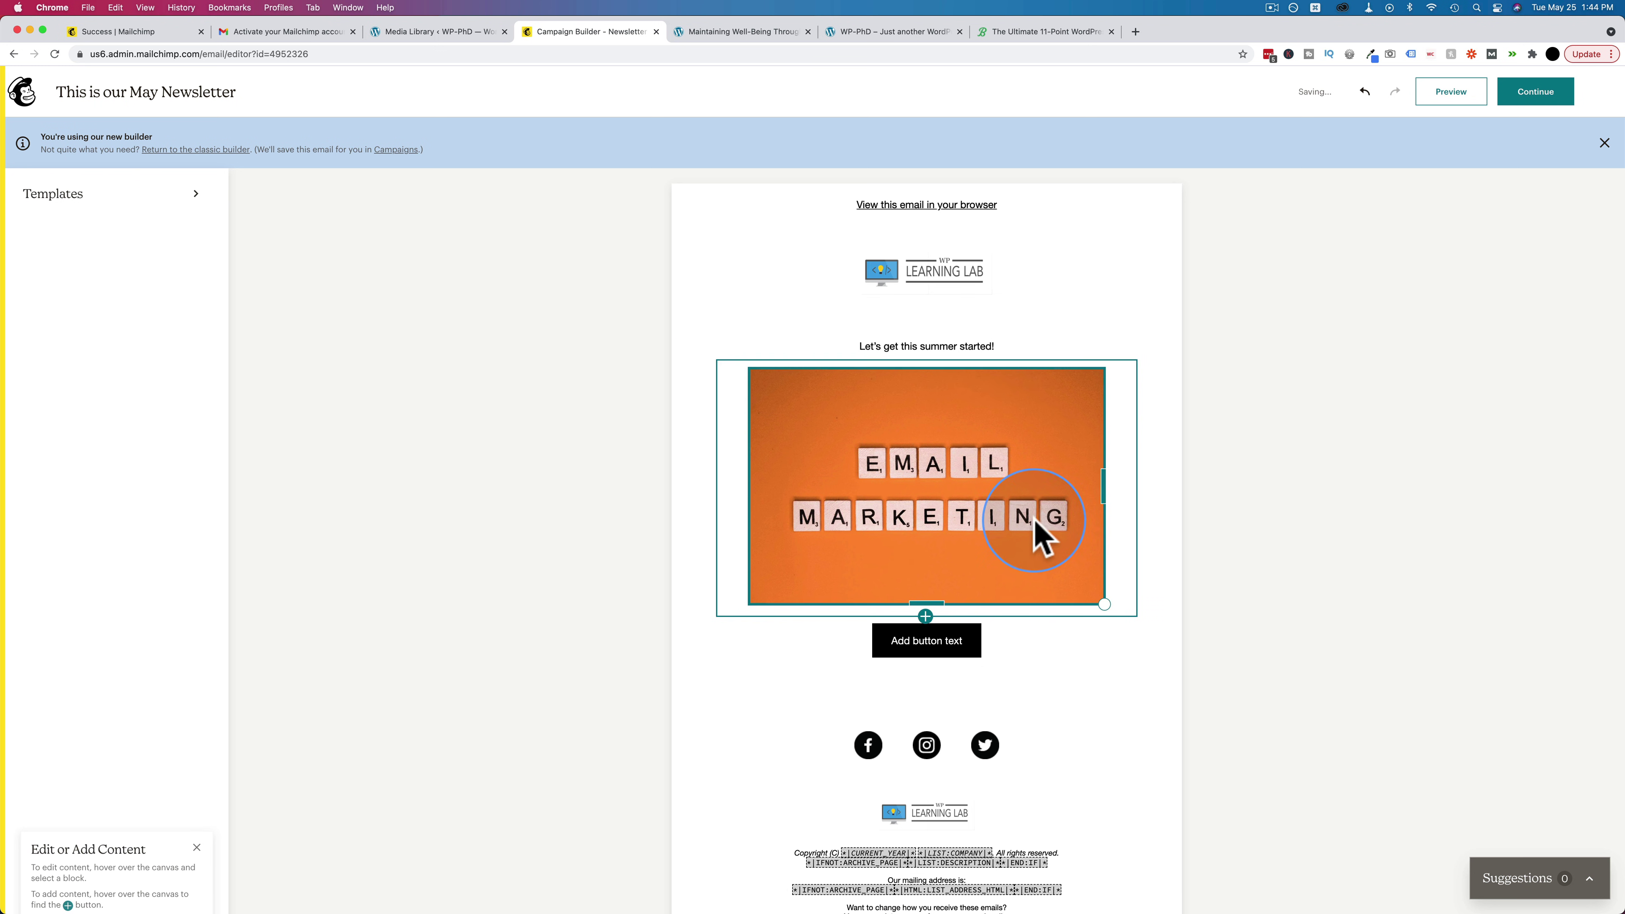
# Set the text of the button below the image to "Click here to view the full post".
pyautogui.click(941, 645)
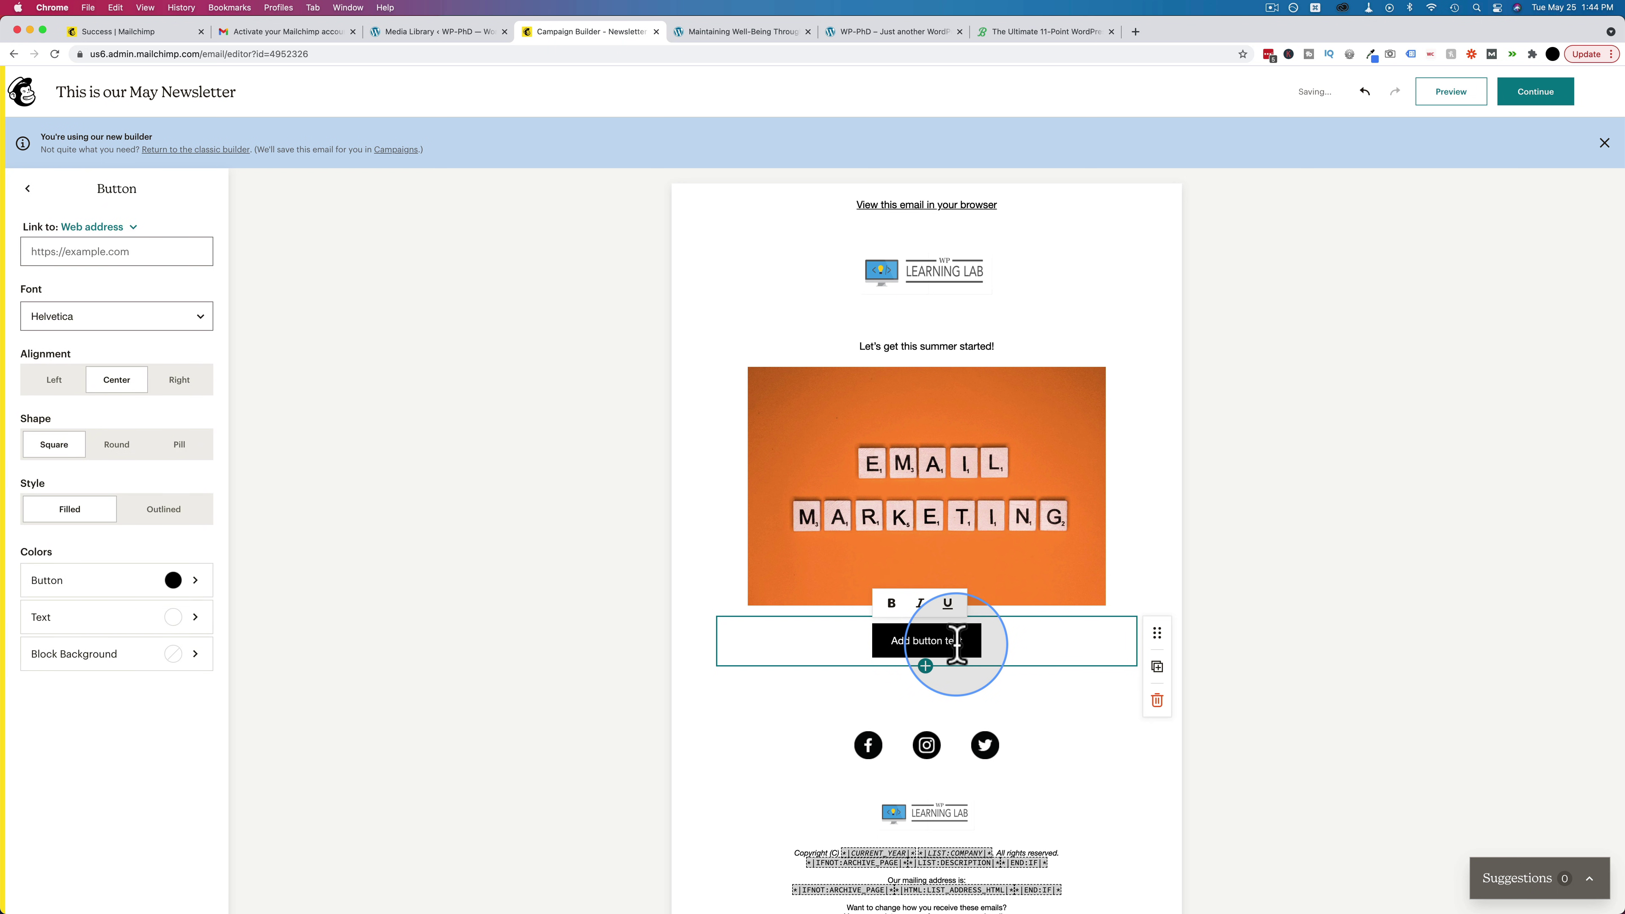
pyautogui.write('Click here to view the full post')
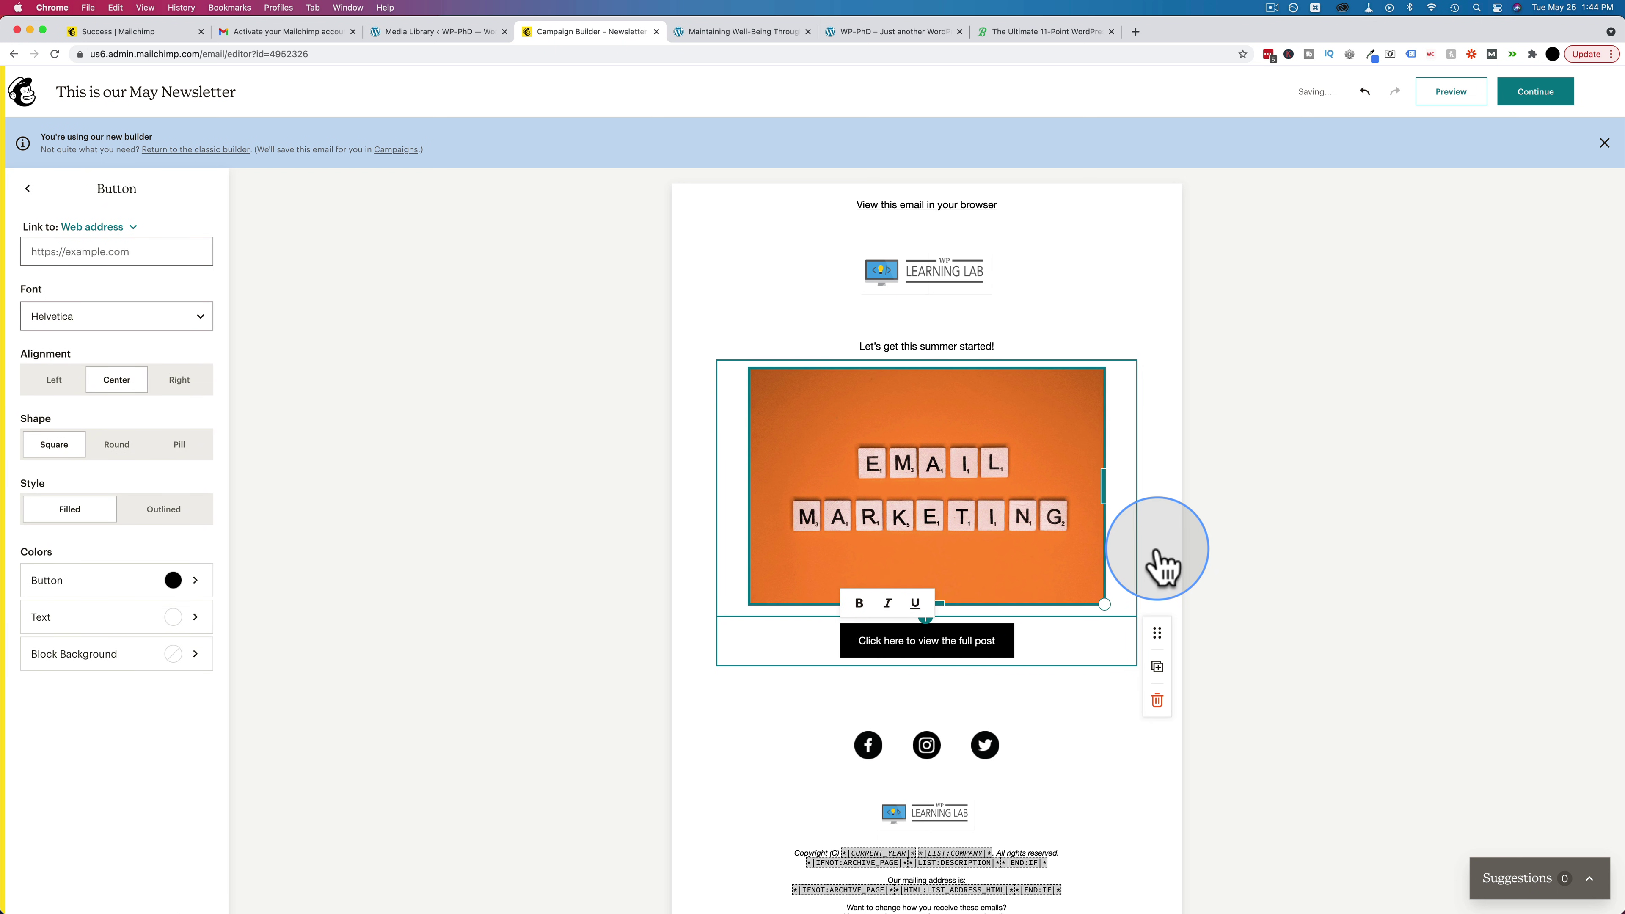
pyautogui.click(1154, 563)
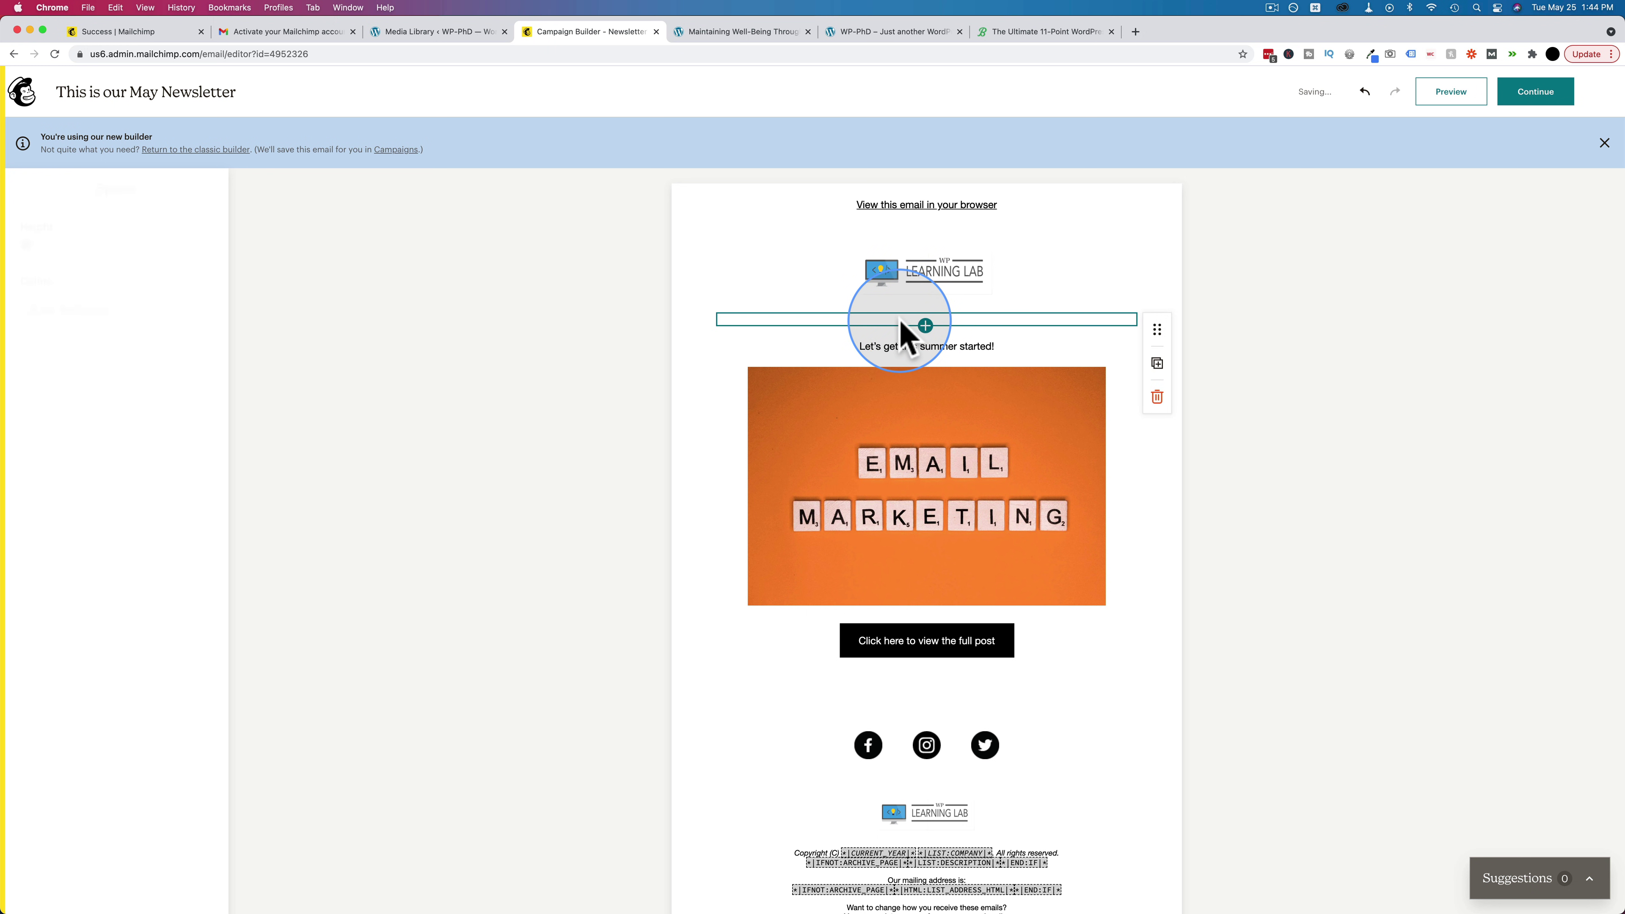
# Insert a heading block between the logo and the paragraph, reading "It's The May Newsletter", and center it.
pyautogui.click(891, 351)
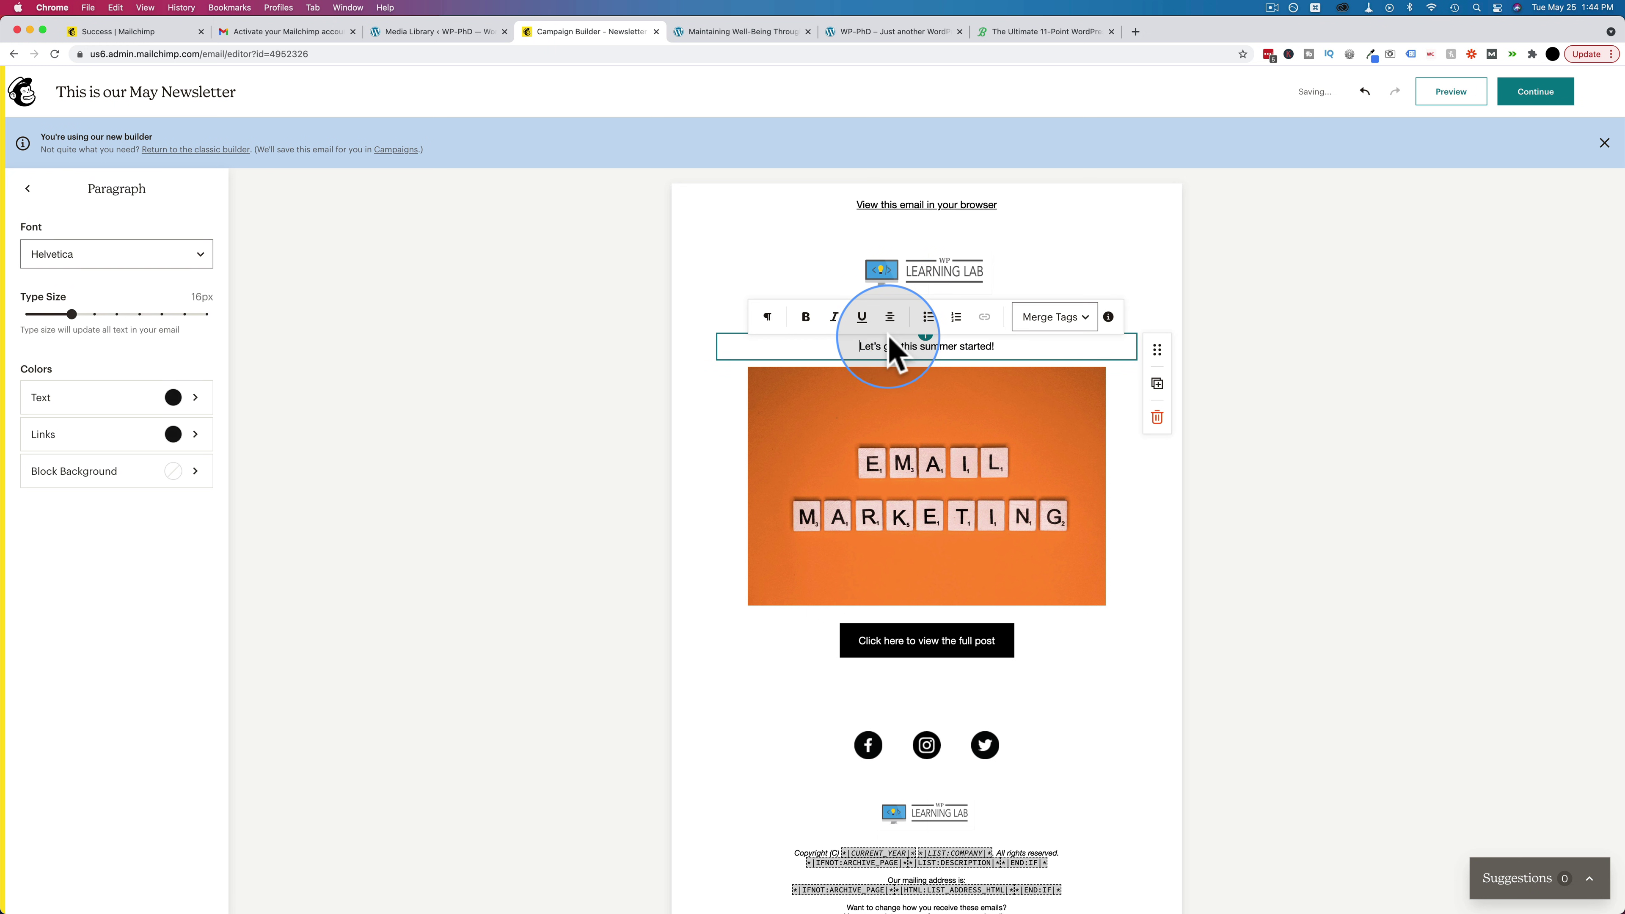
pyautogui.click(724, 315)
pyautogui.click(925, 325)
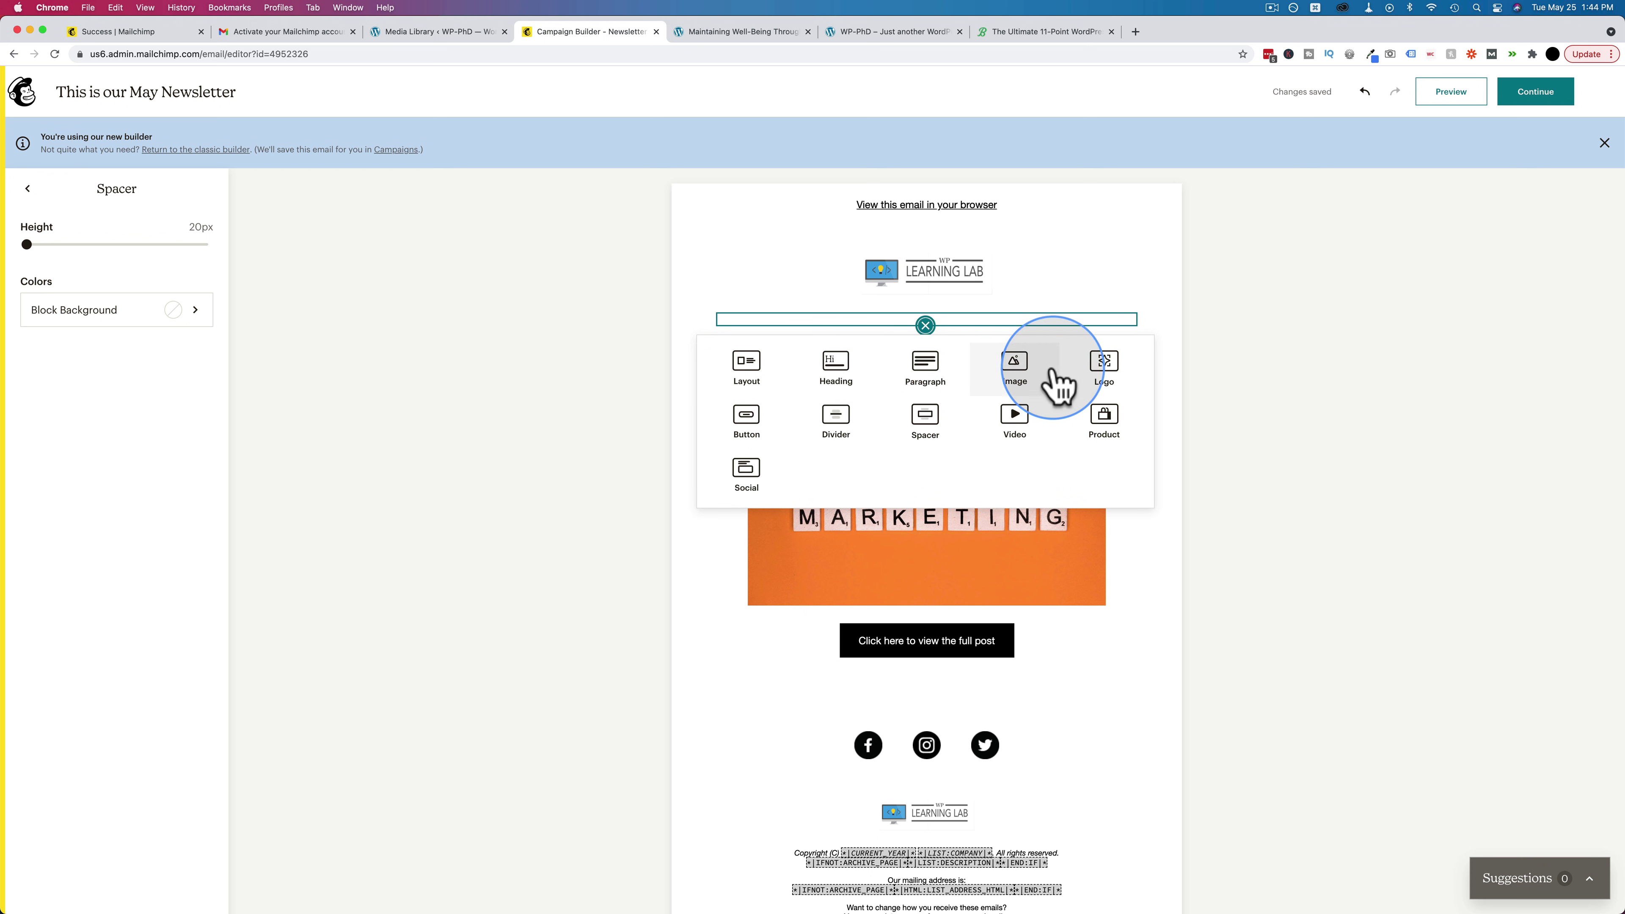
pyautogui.click(823, 370)
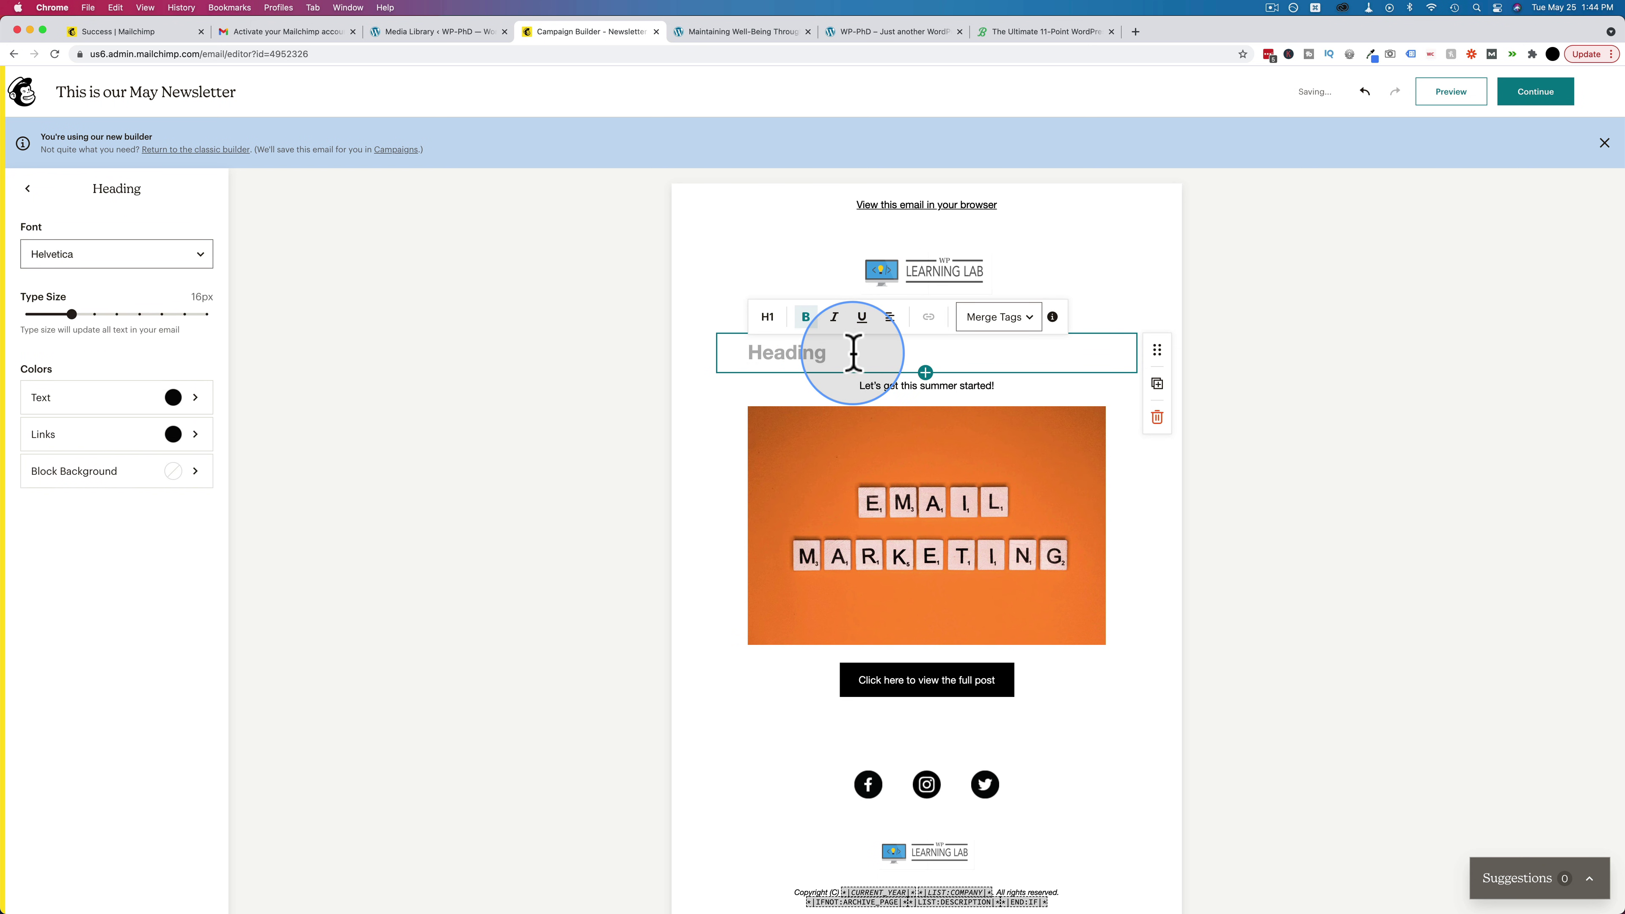
pyautogui.write('It’s The May Newsletter')
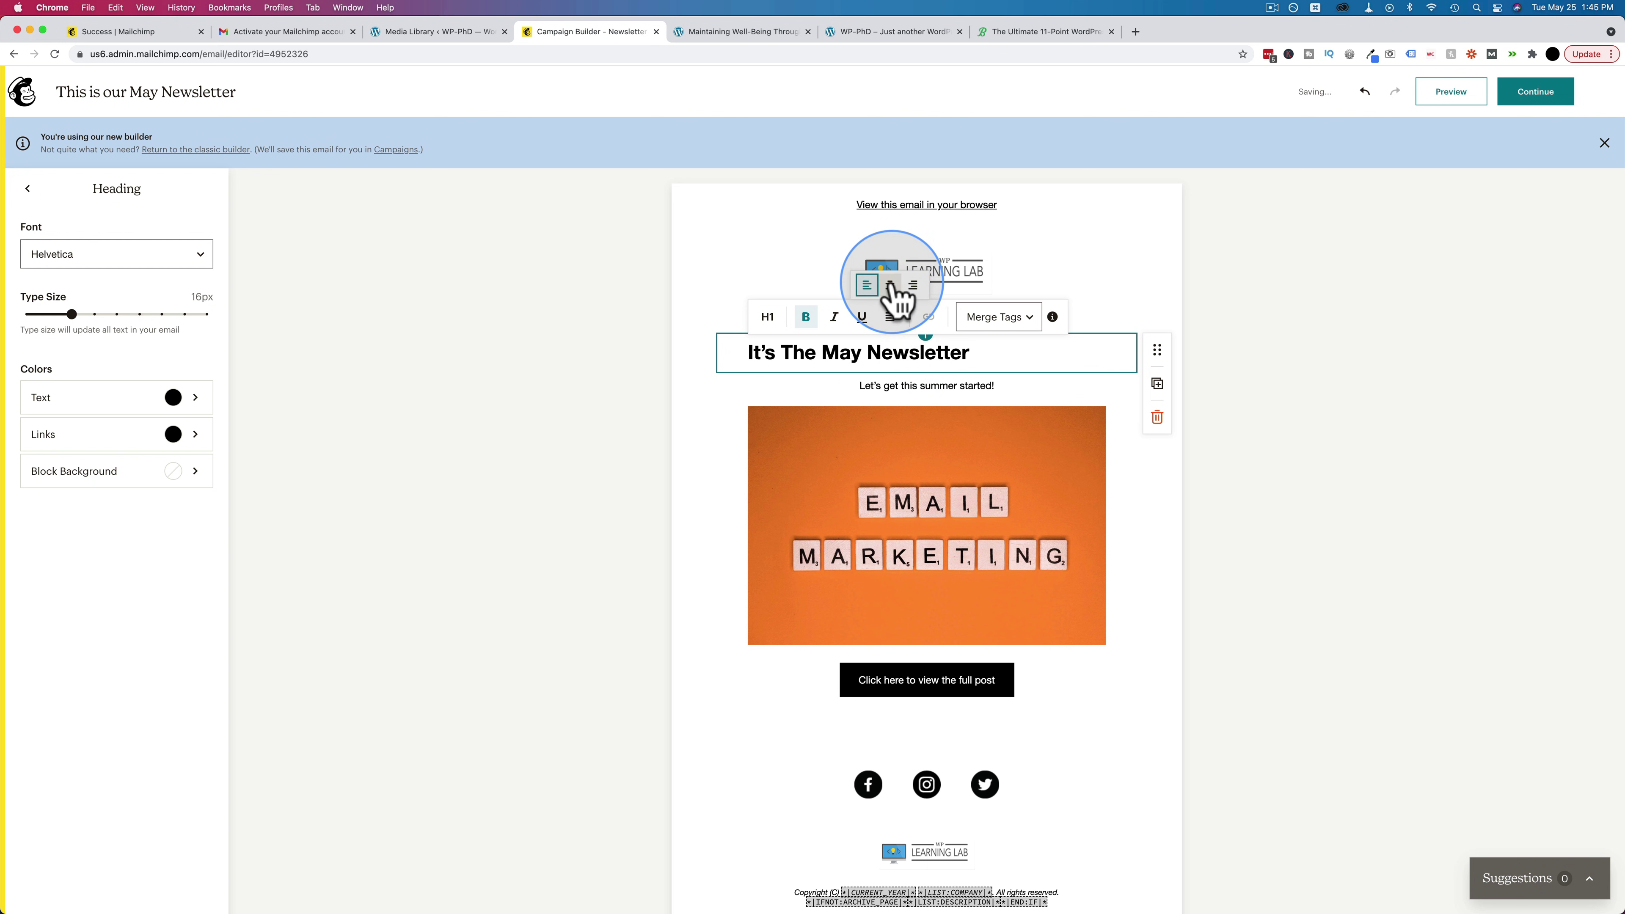
pyautogui.click(889, 285)
pyautogui.click(1240, 472)
pyautogui.scroll(-1, 1240, 472)
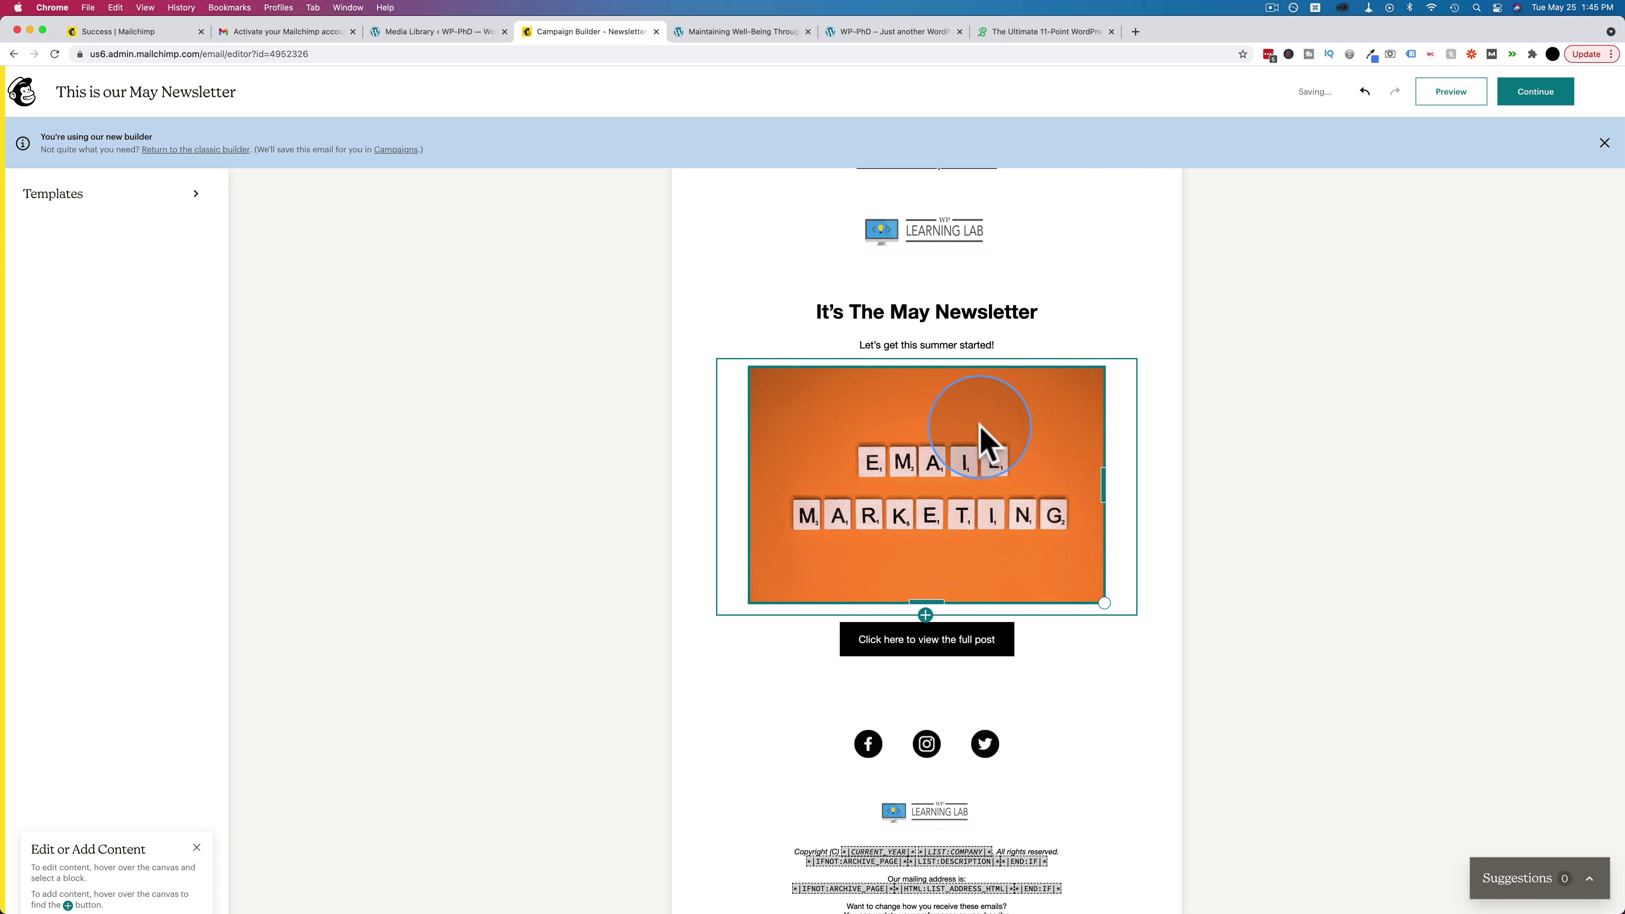
# Finish the email design, return to the campaign overview and check the campaign's scheduling options.
pyautogui.click(1002, 464)
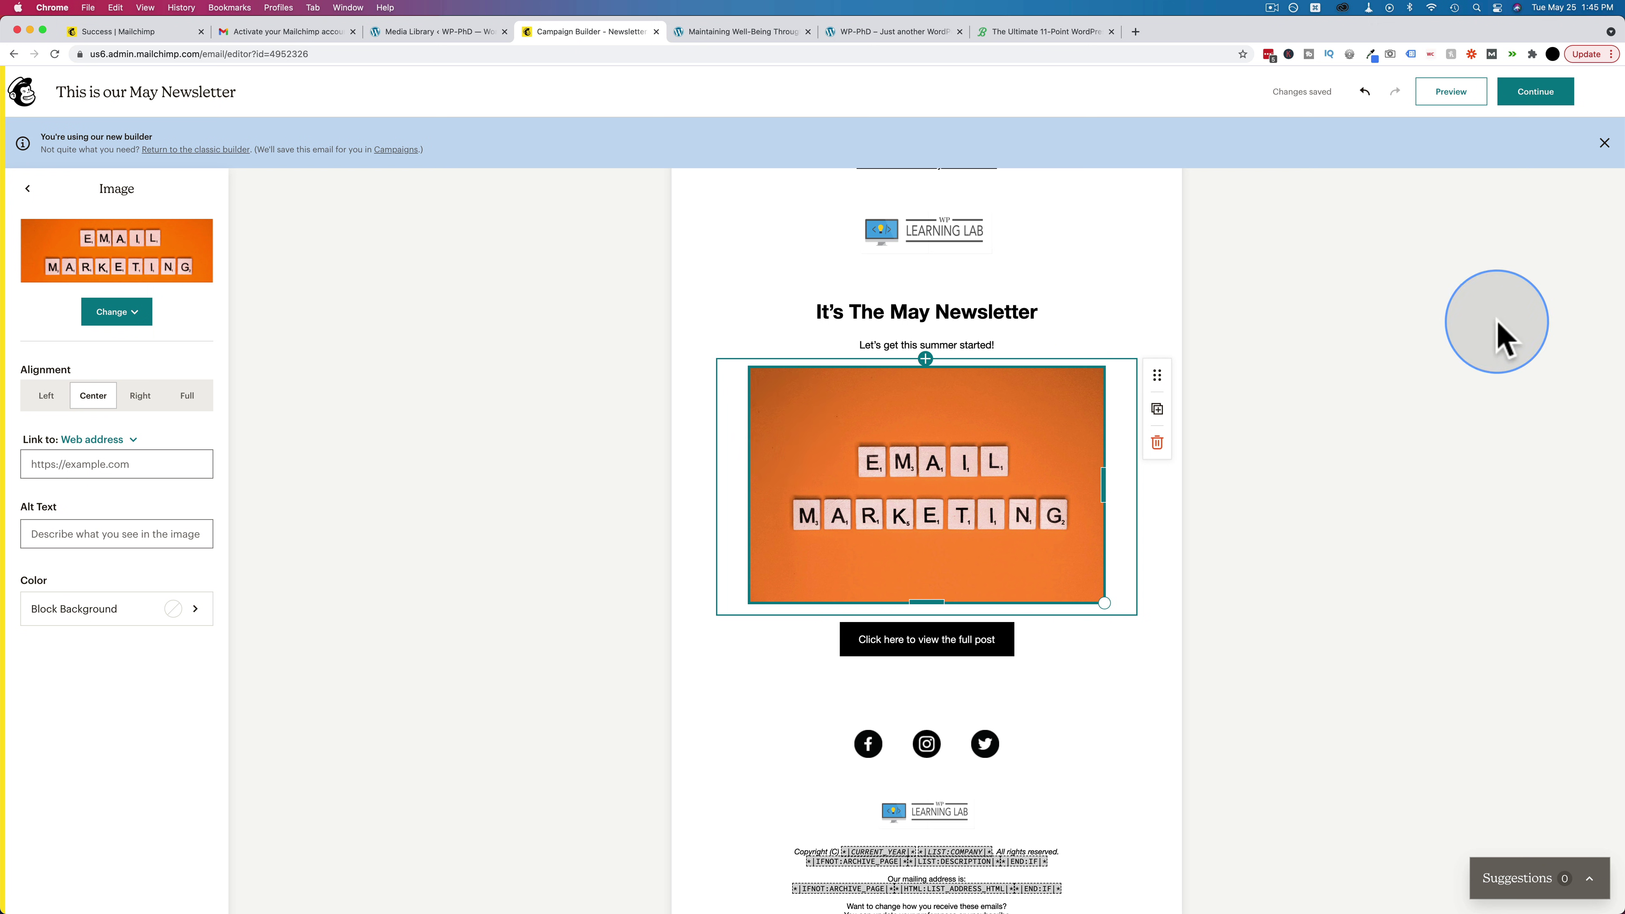
pyautogui.click(1535, 96)
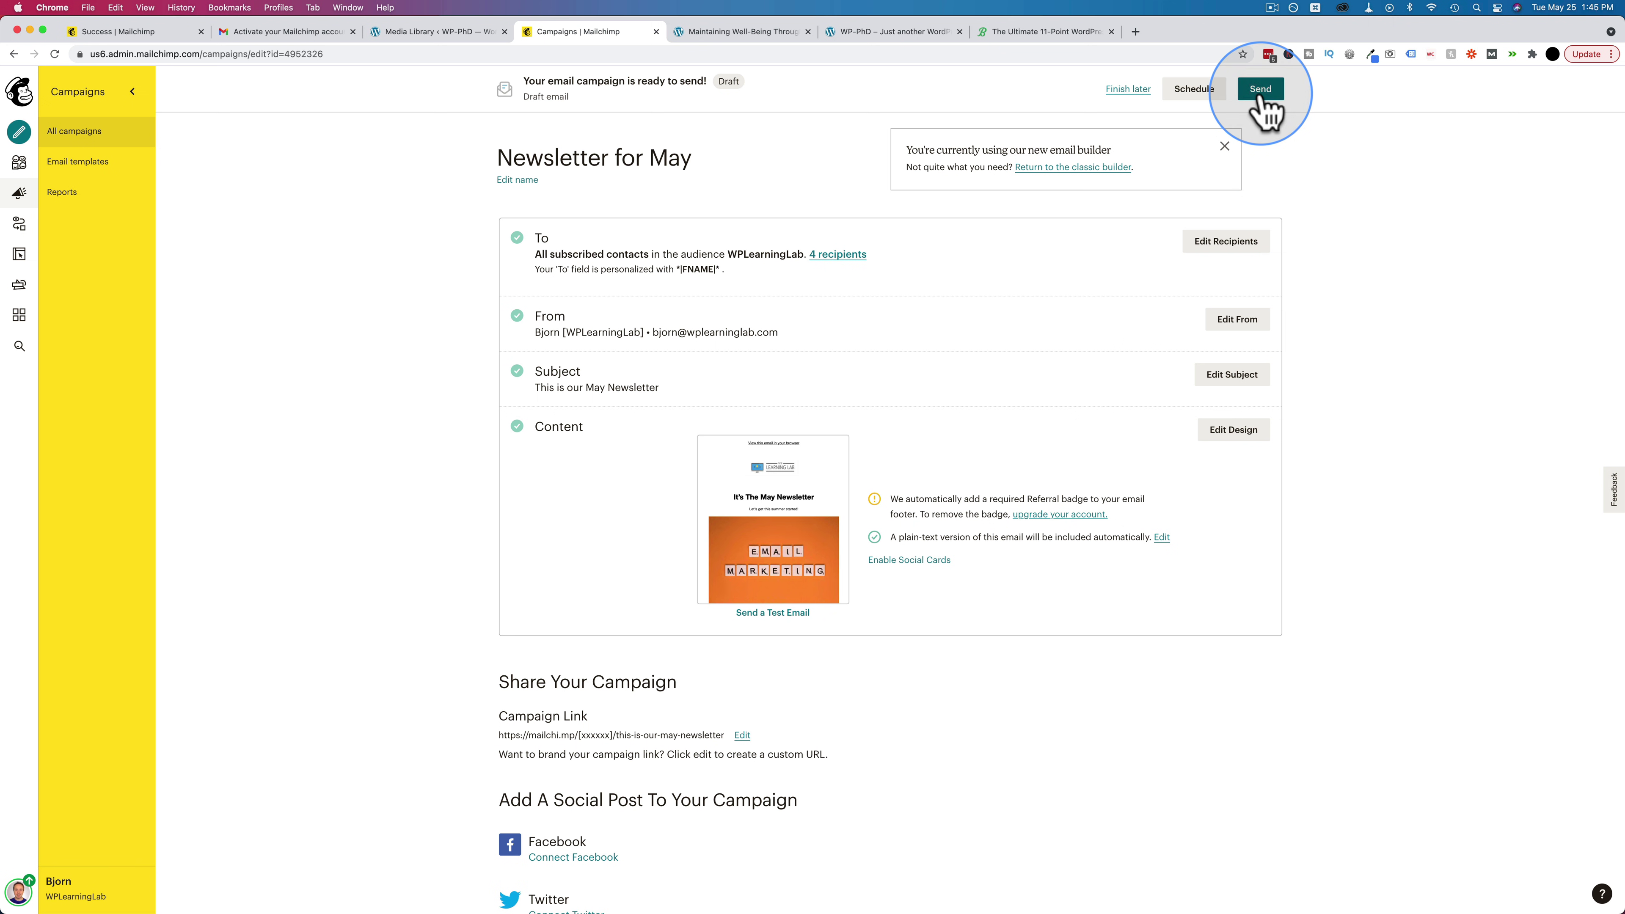
pyautogui.click(1195, 93)
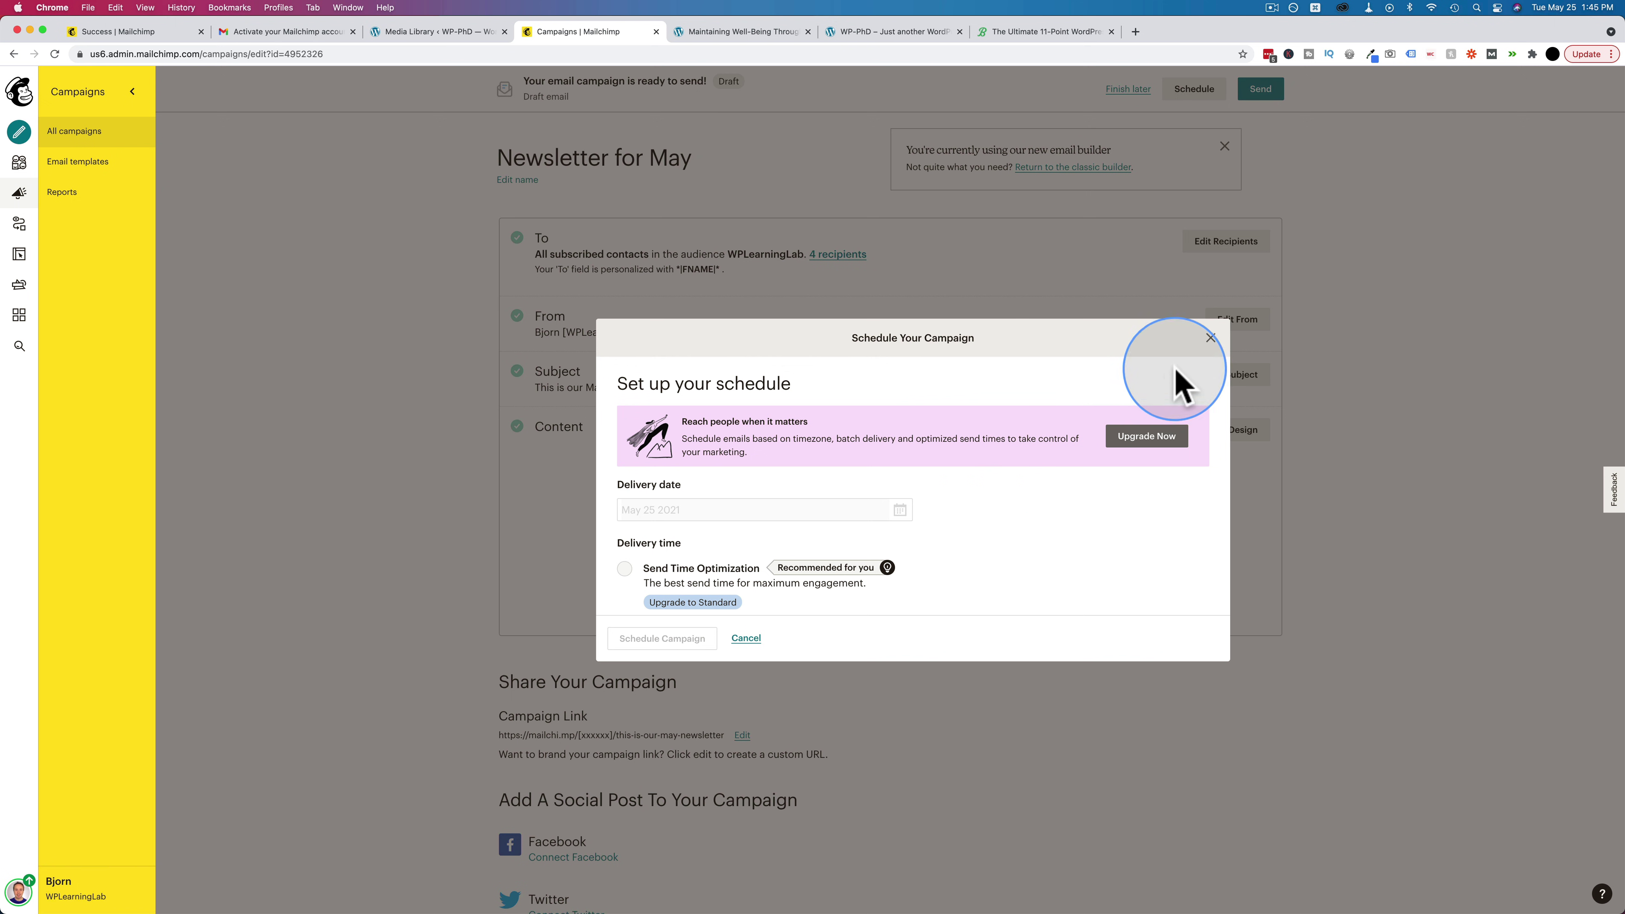
pyautogui.click(1210, 337)
# Send the "Newsletter for May" campaign immediately to the WPLearningLab subscribers.
pyautogui.click(1260, 90)
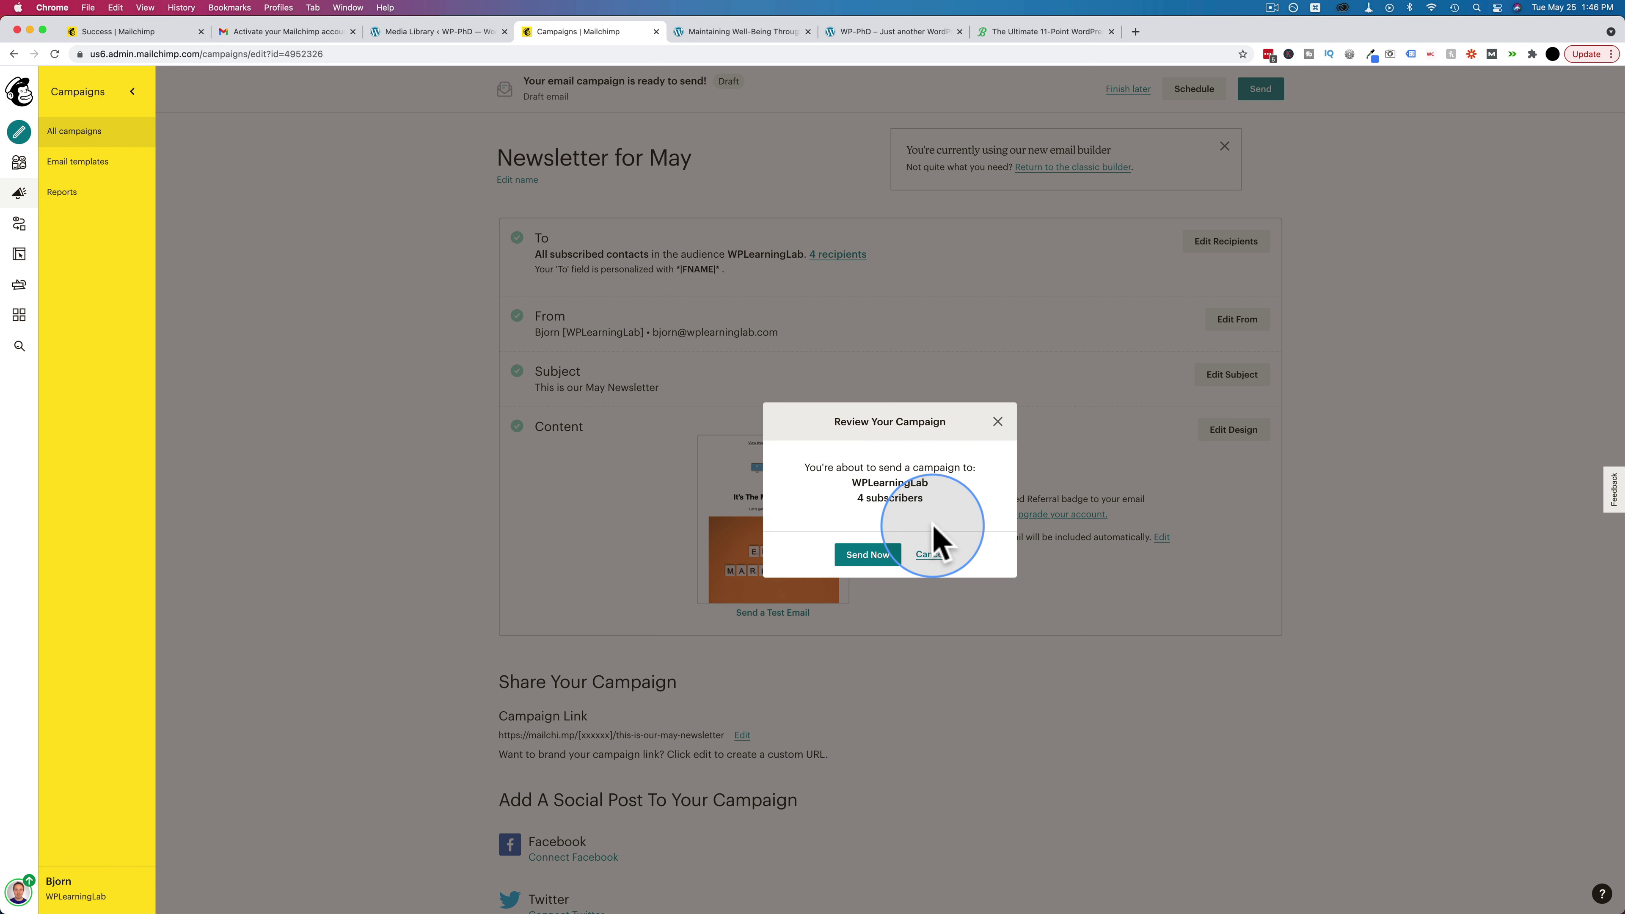
pyautogui.click(868, 555)
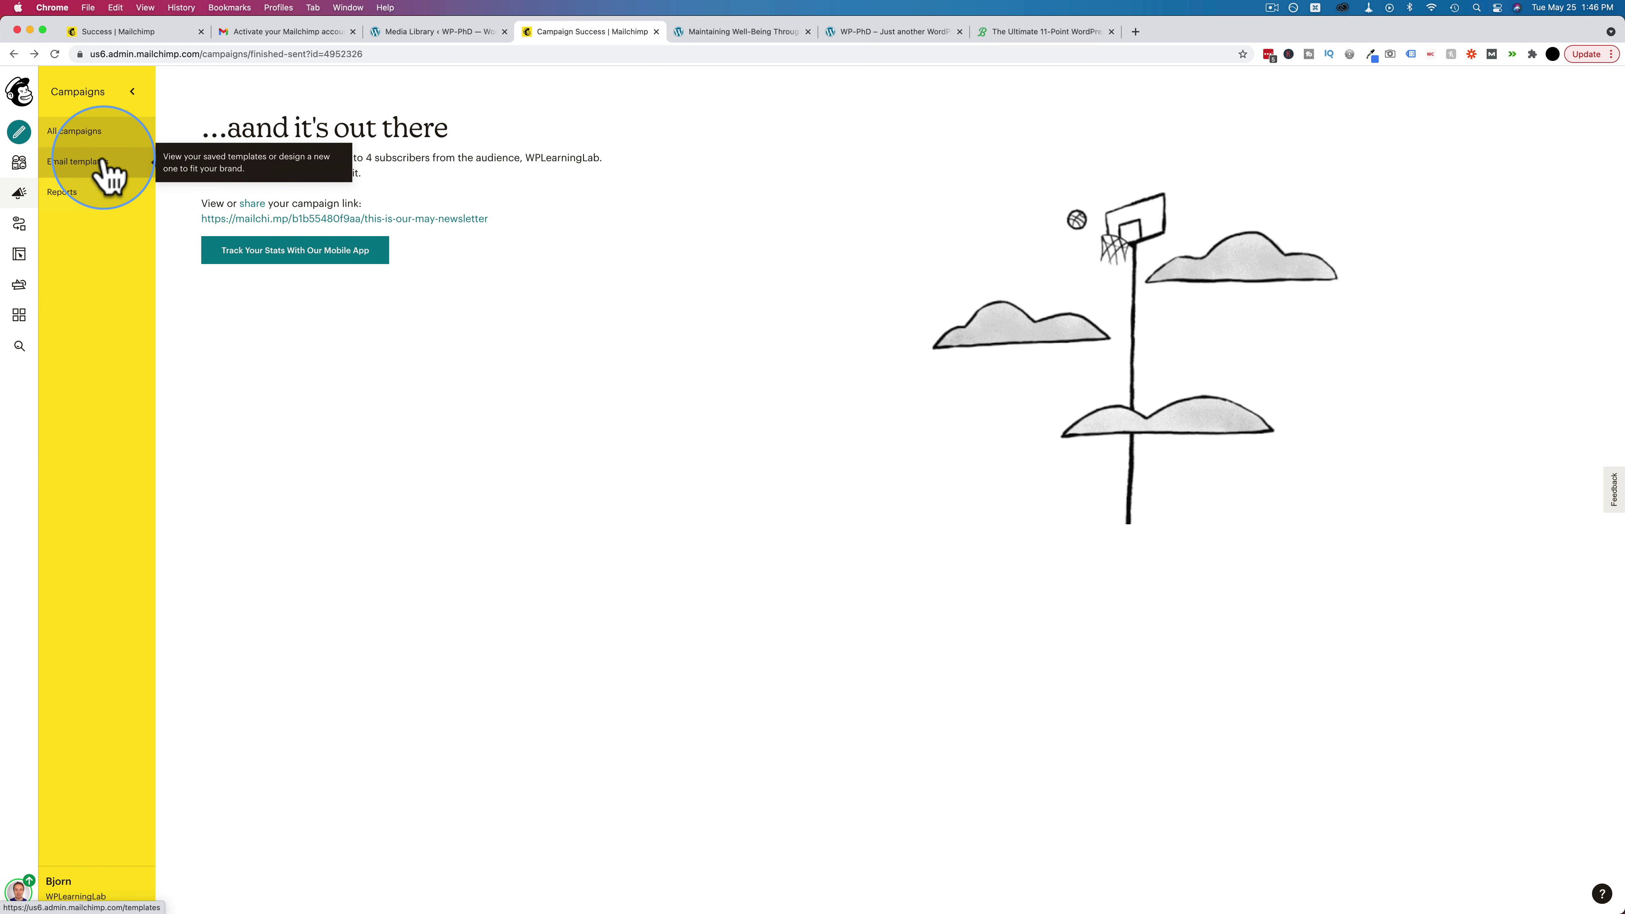
# Open the "Newsletter for May" report and review its click performance, open and click rates, 24-hour performance and top locations.
pyautogui.click(64, 193)
pyautogui.scroll(-2, 475, 301)
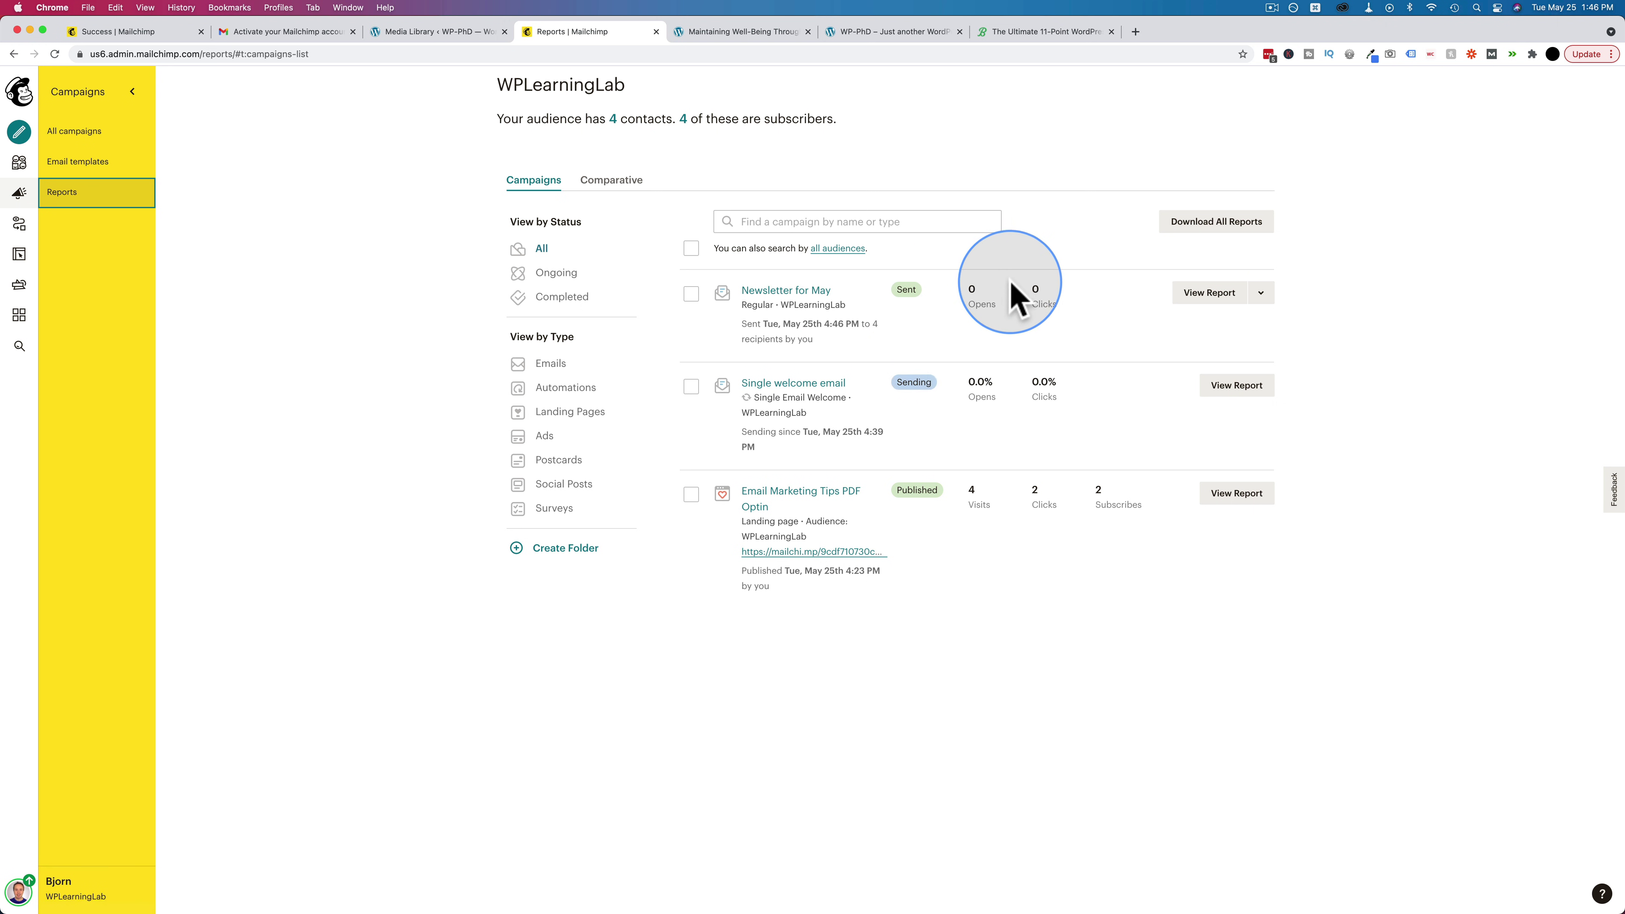
pyautogui.click(1209, 292)
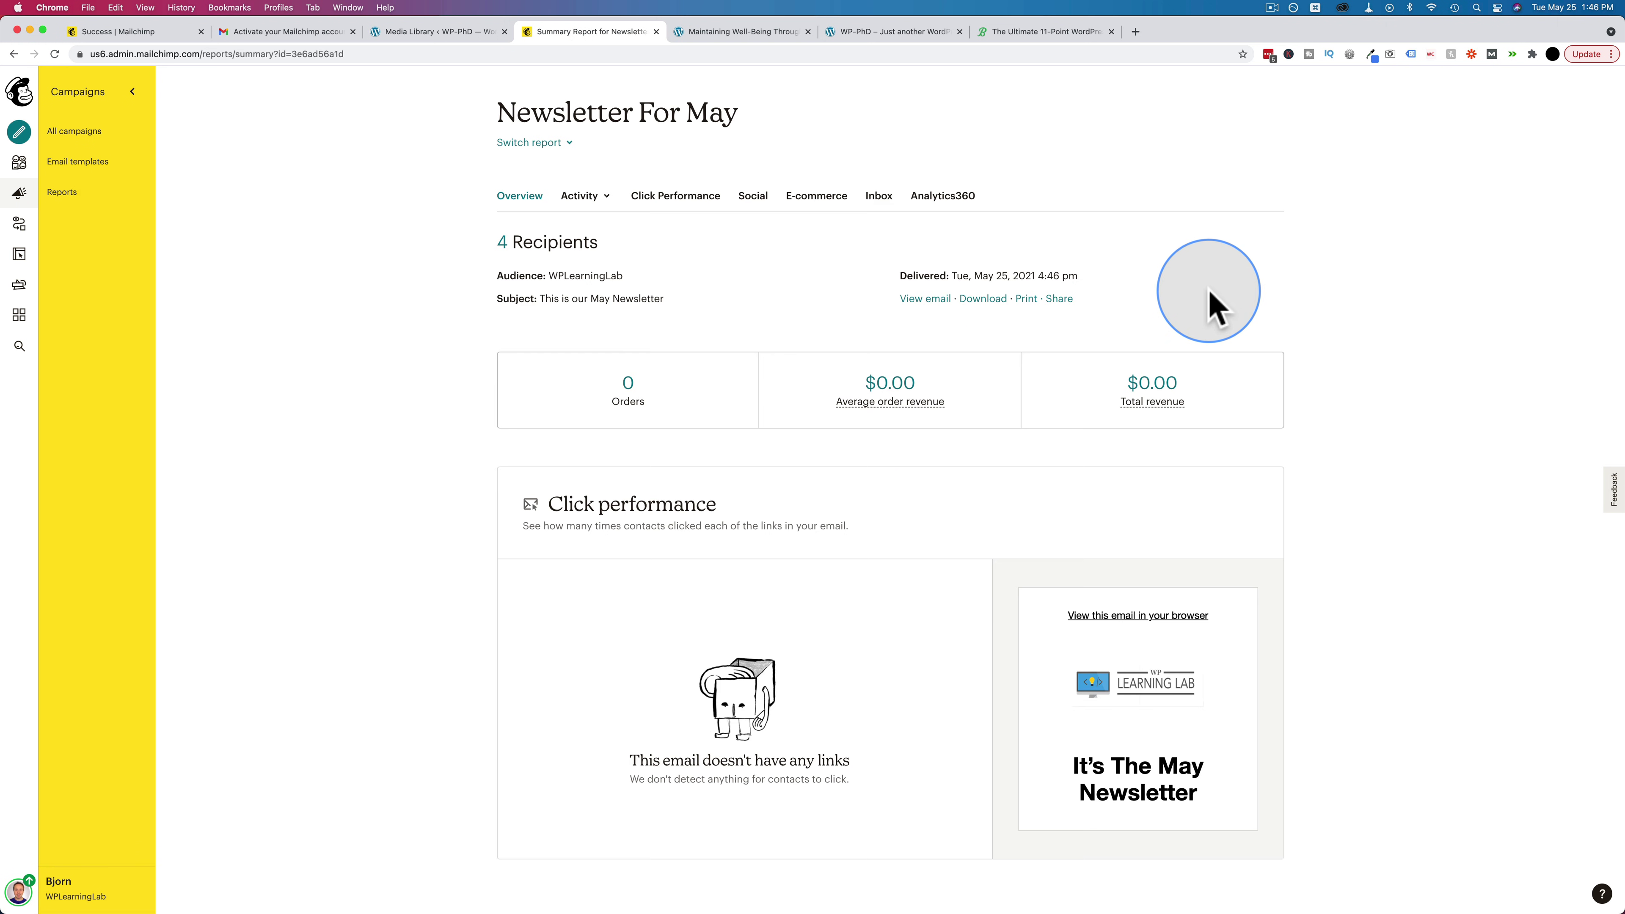
pyautogui.scroll(-8, 508, 374)
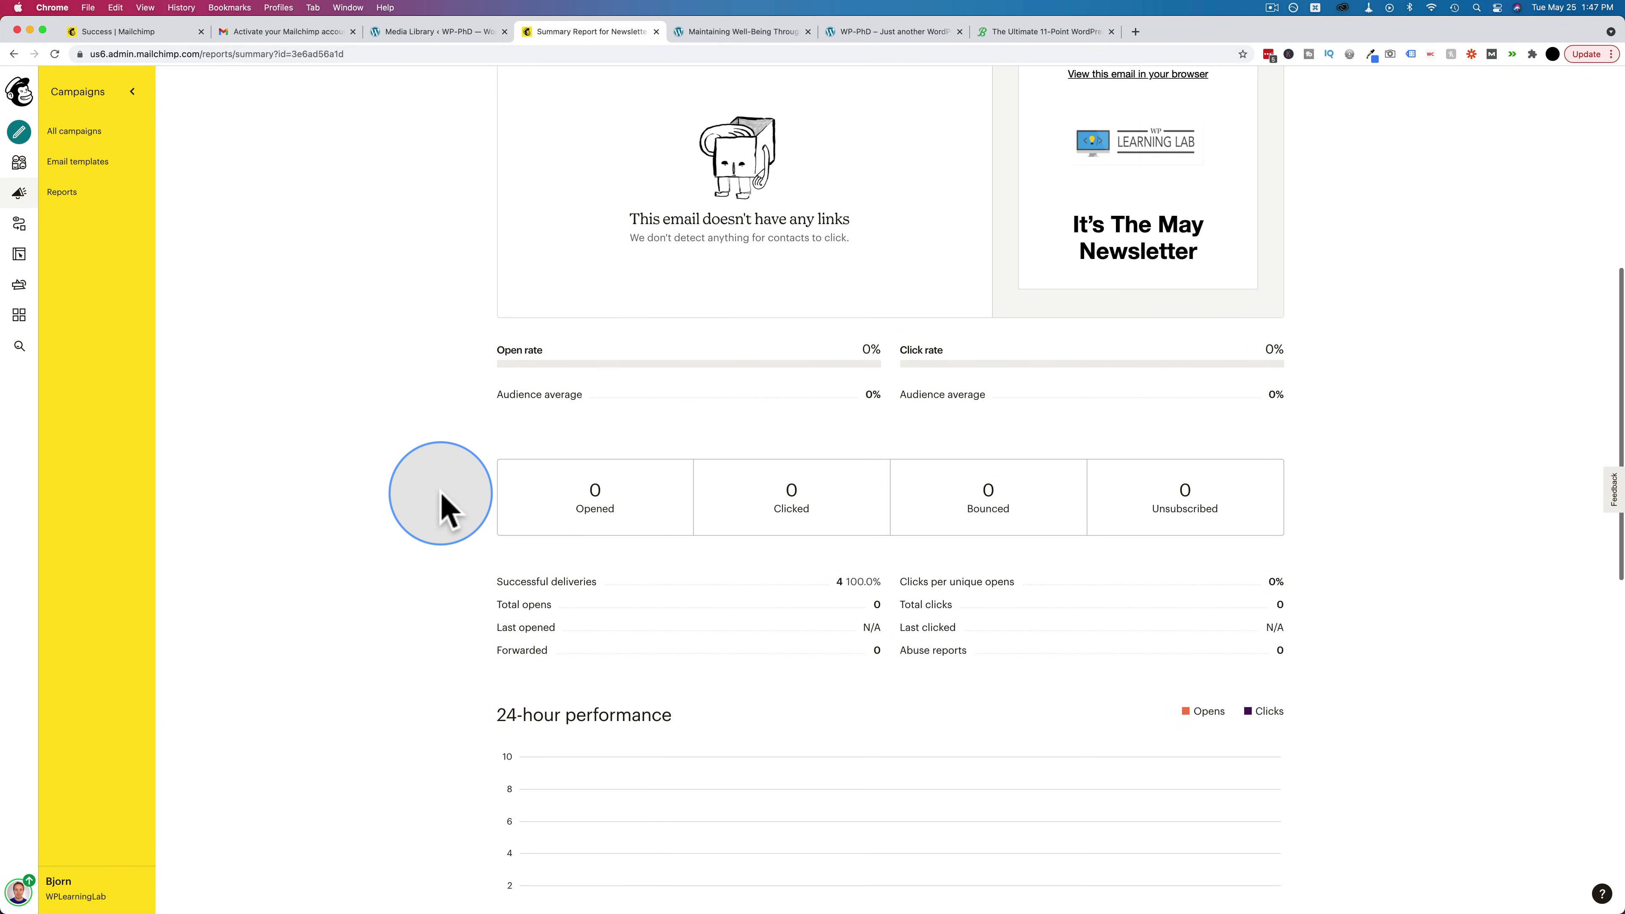
pyautogui.scroll(-8, 448, 509)
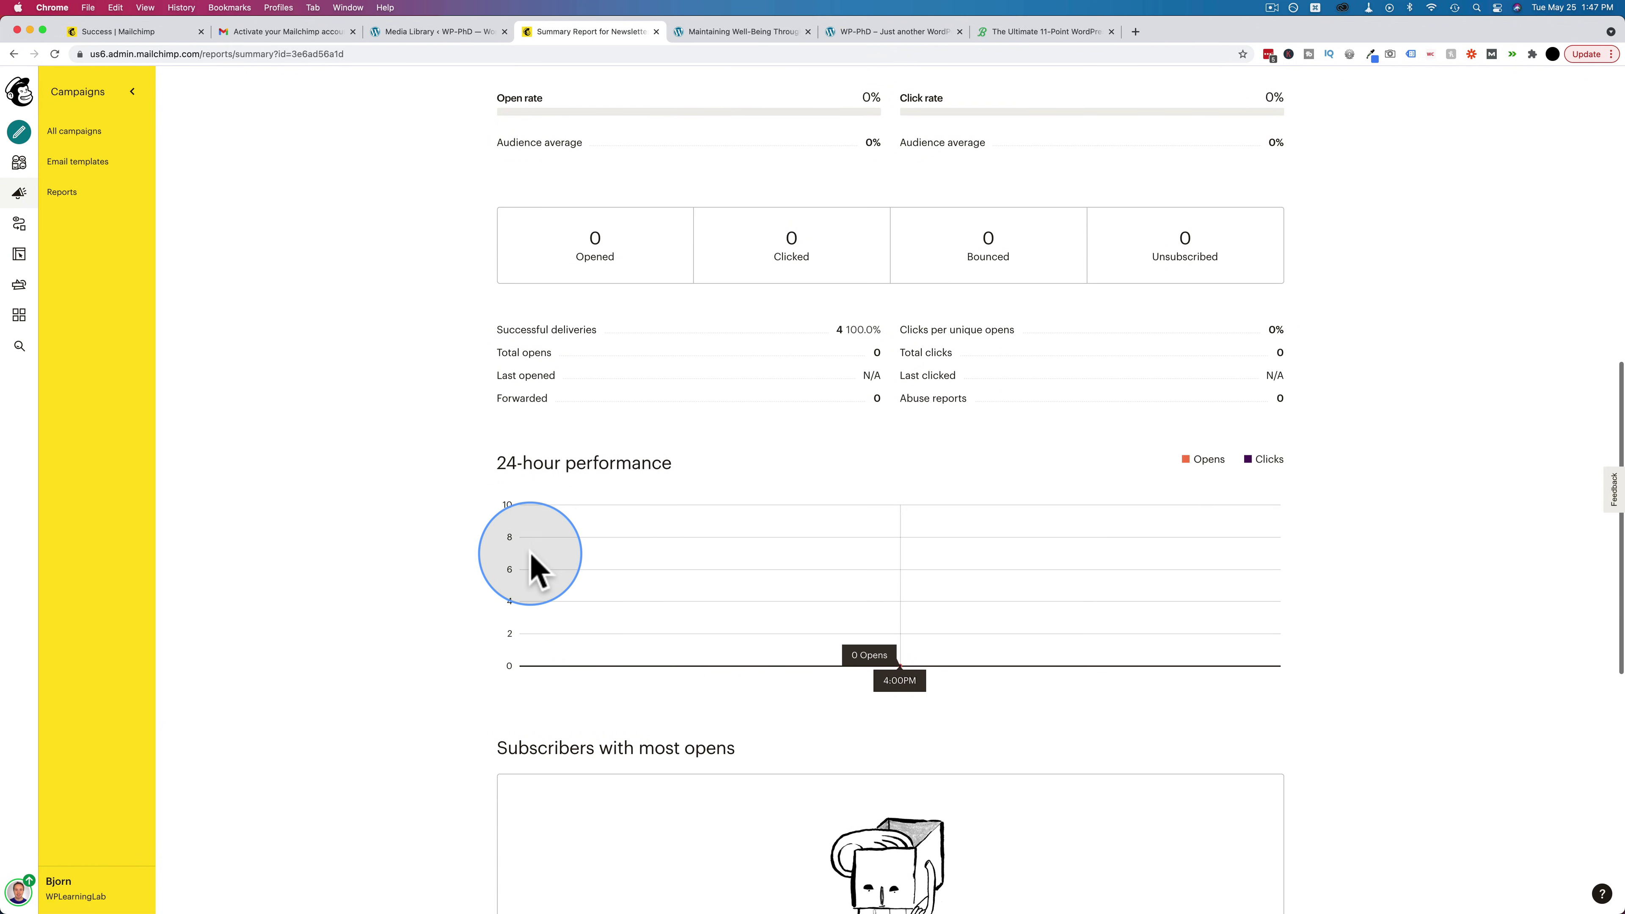
pyautogui.scroll(-6, 458, 634)
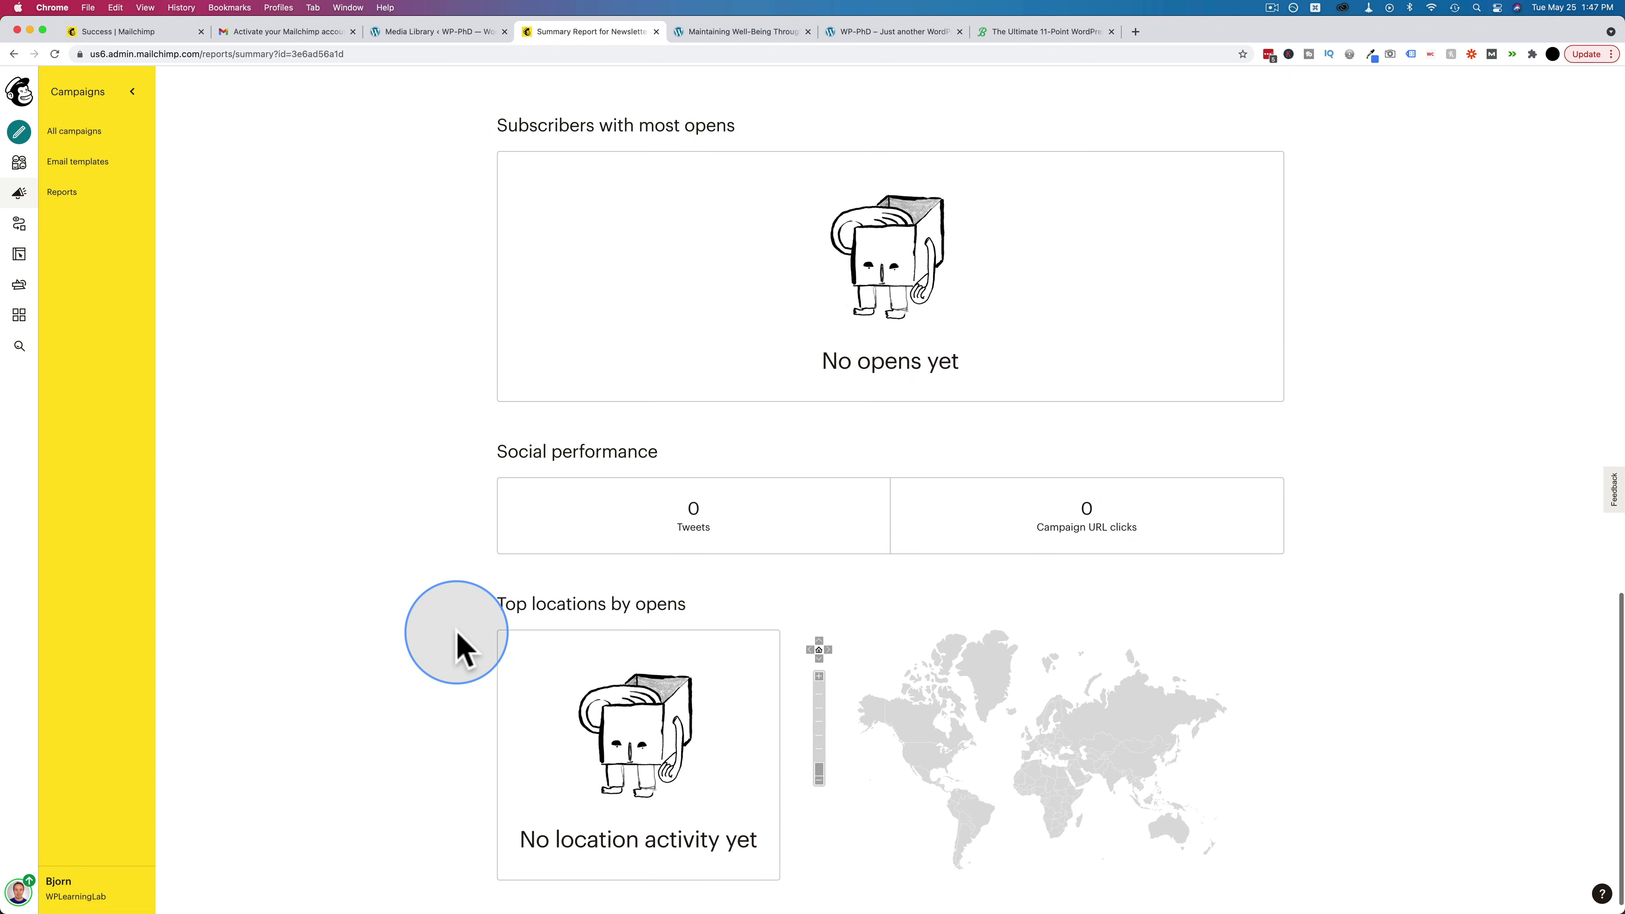